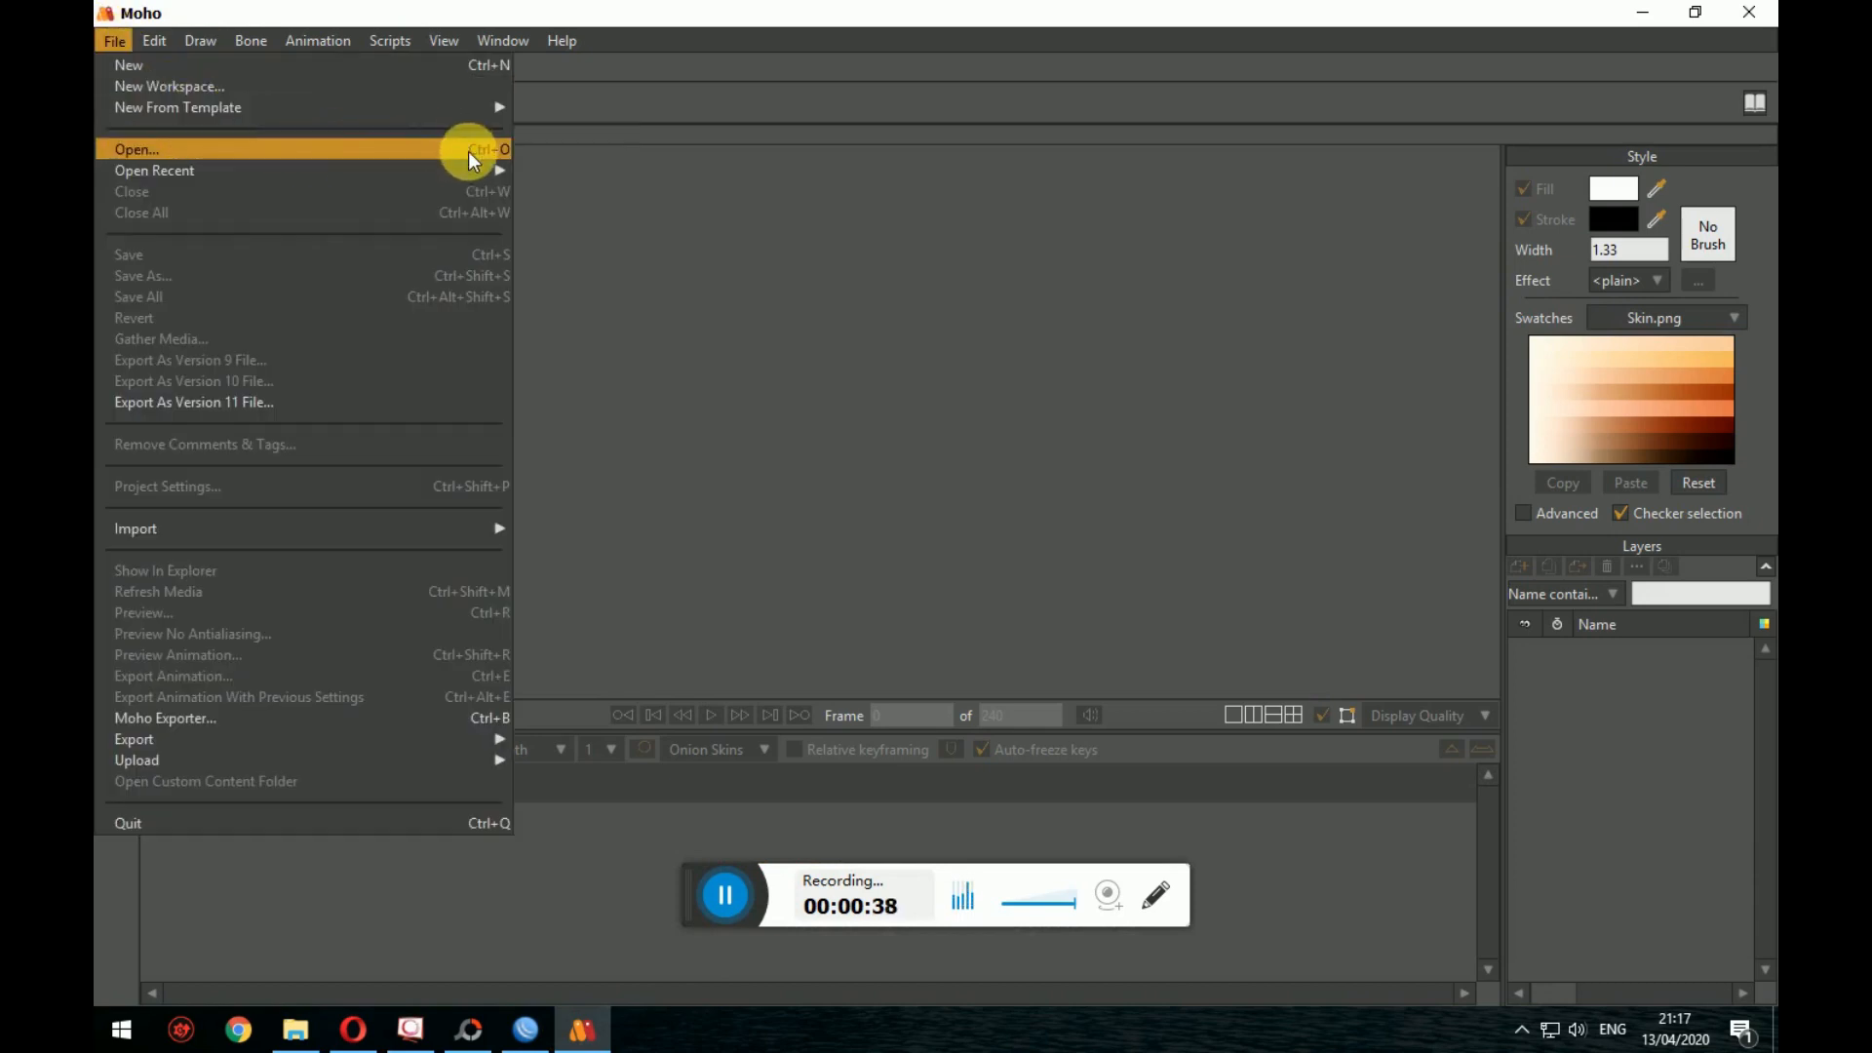
Step: Open the Tutorial part 4.moho project from the recently used files
{"action": "mouse_move", "coordinate": [471, 168]}
{"action": "left_click", "coordinate": [644, 171]}
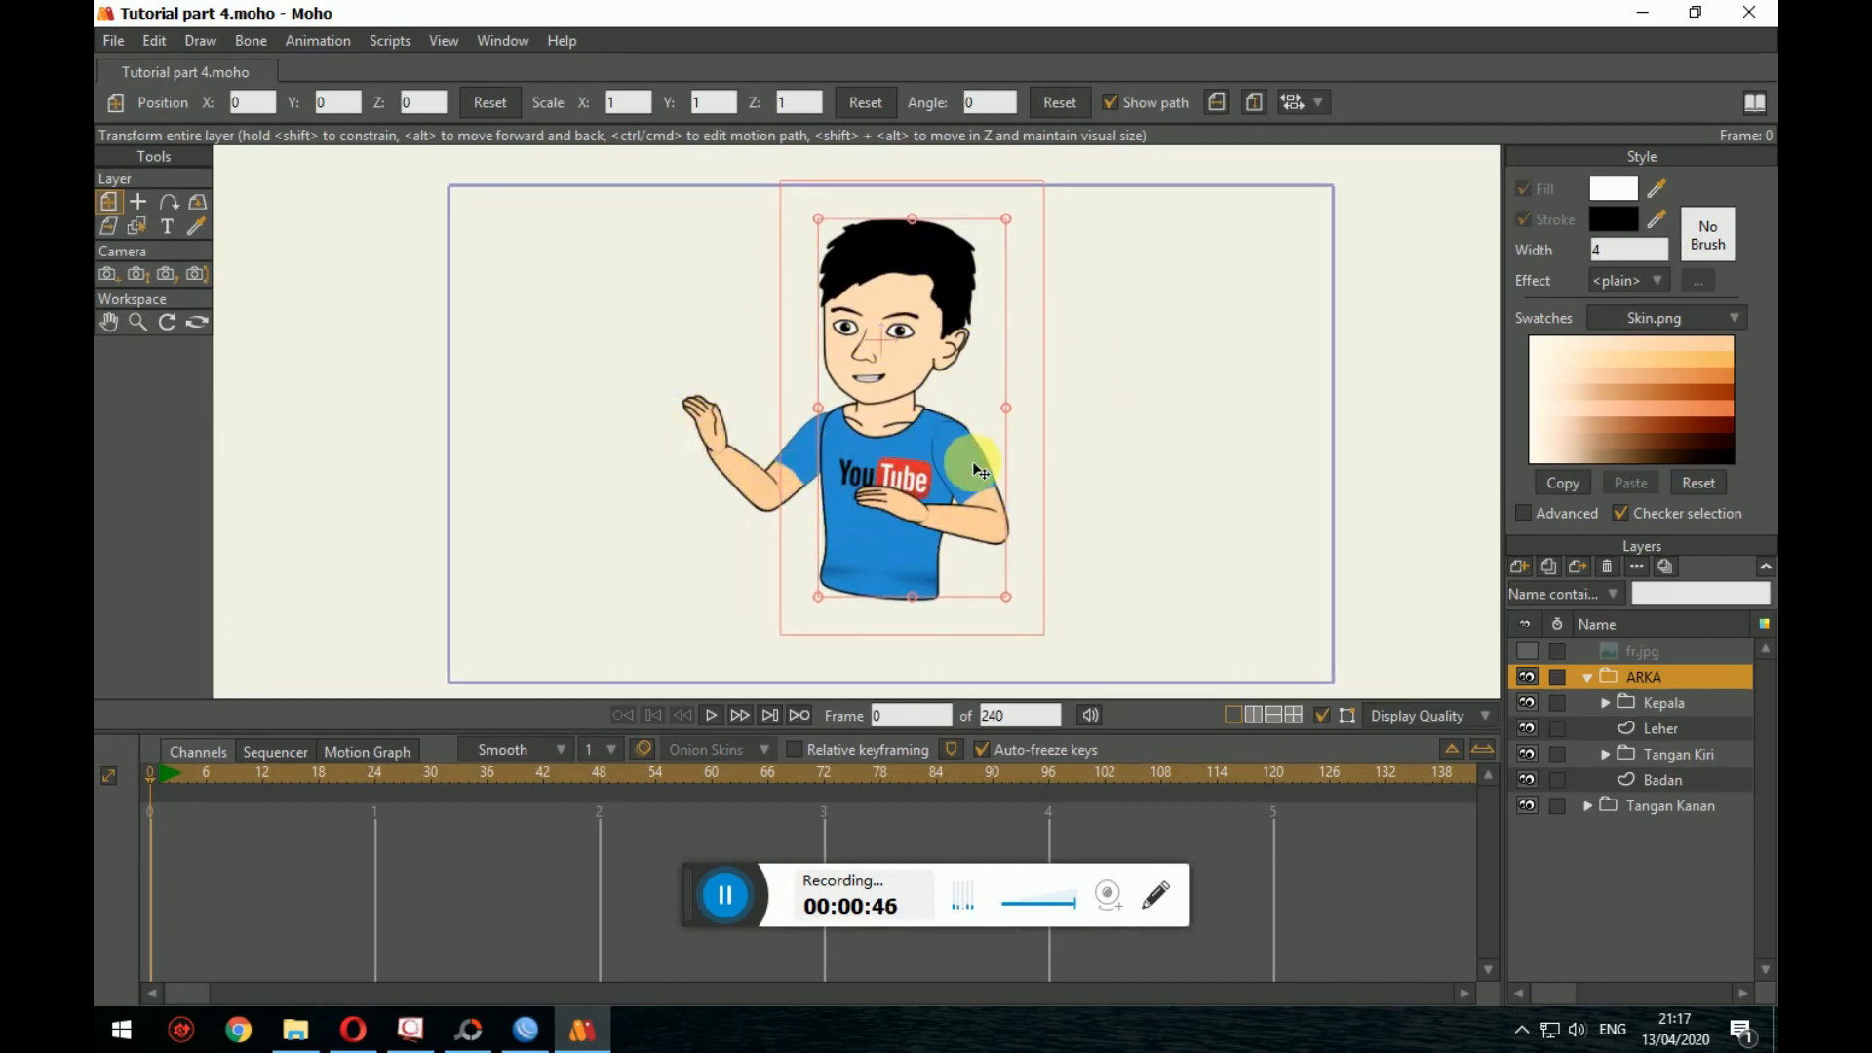
{"action": "left_click_drag", "start_coordinate": [973, 462], "coordinate": [883, 432]}
{"action": "left_click_drag", "start_coordinate": [1016, 540], "coordinate": [1022, 516]}
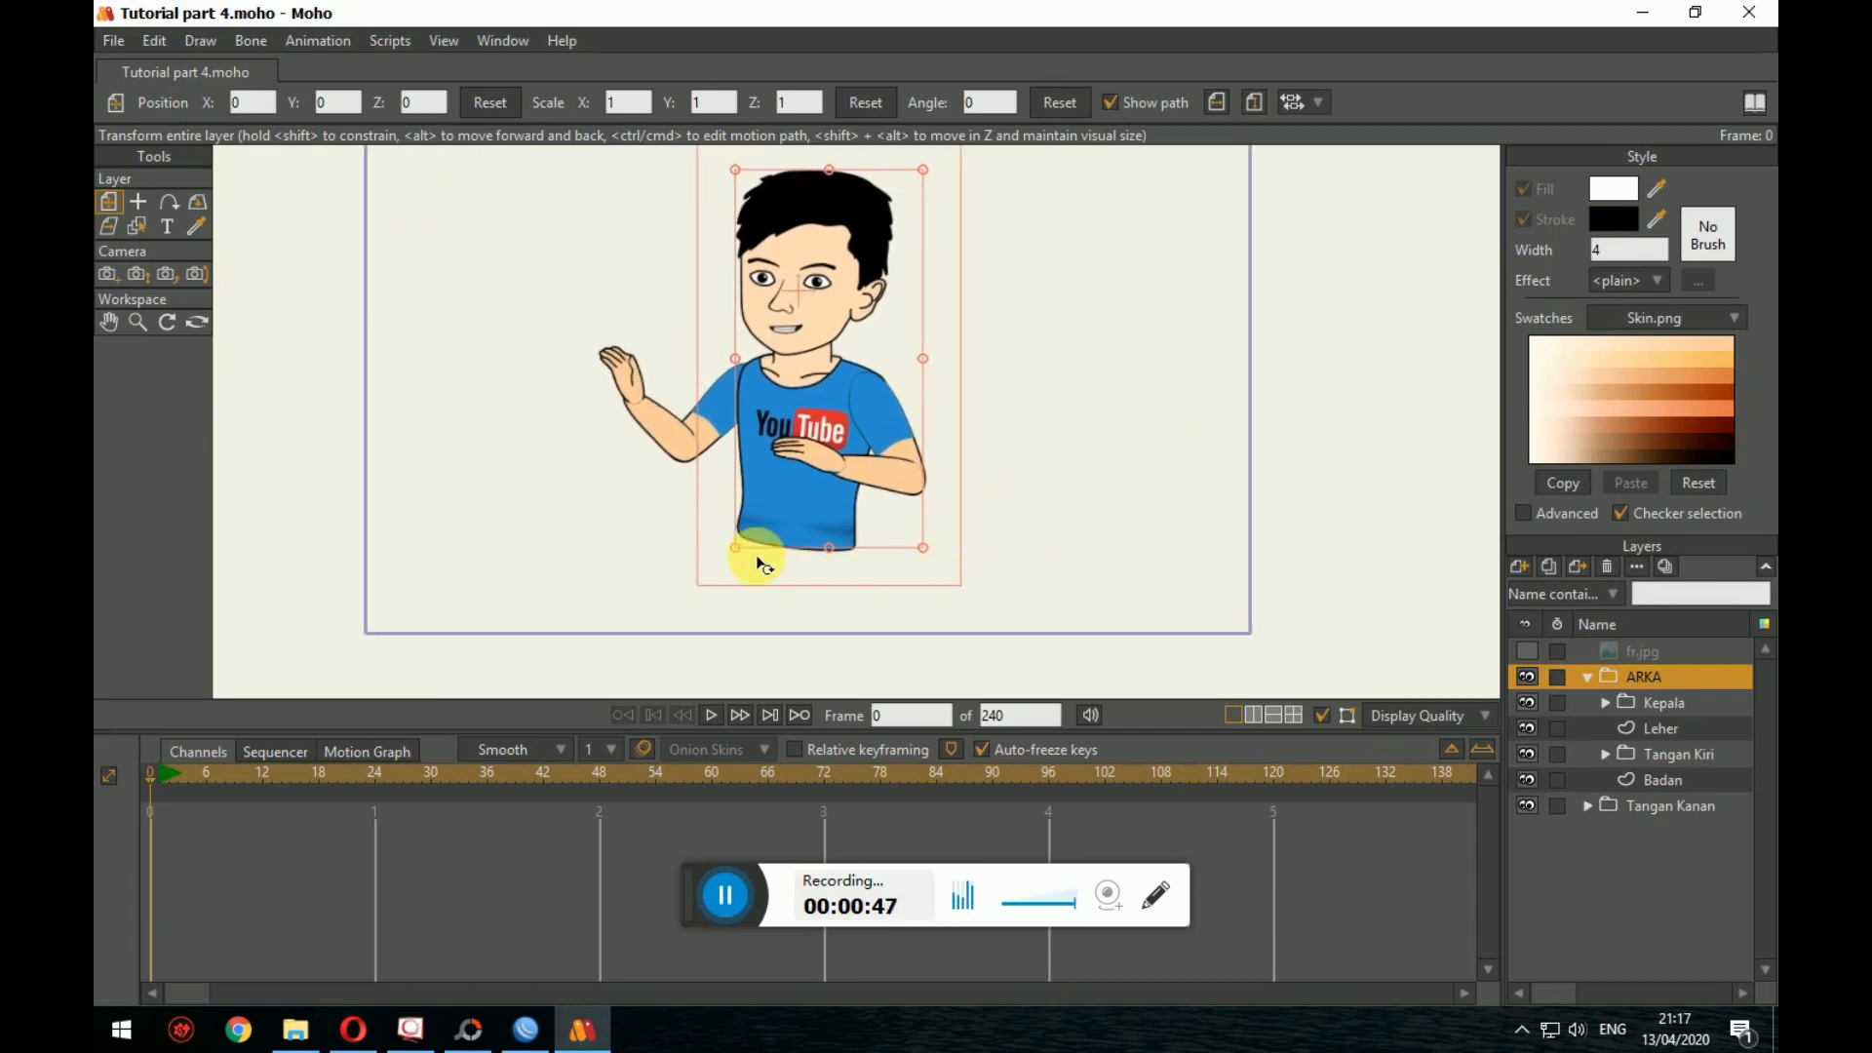
{"action": "left_click_drag", "start_coordinate": [951, 634], "coordinate": [928, 585]}
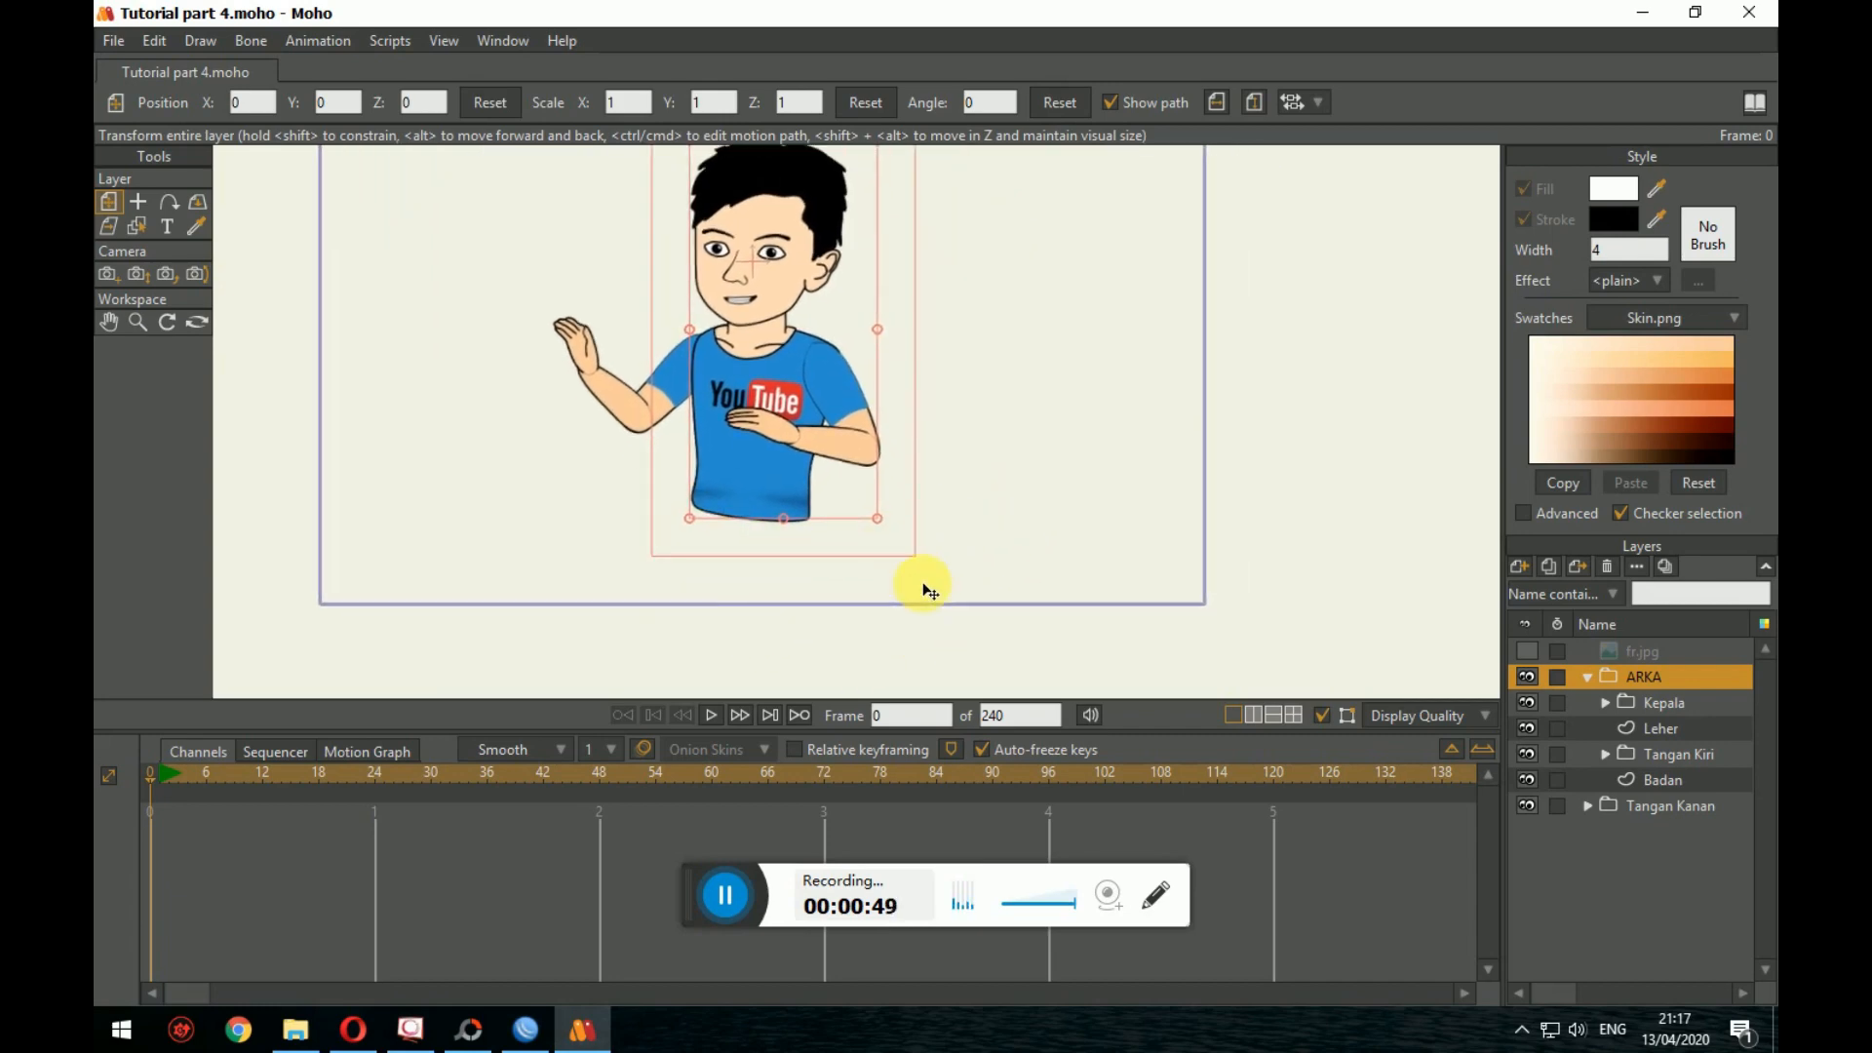
Step: Move the Tangan Kanan group into the ARKA group and collapse ARKA
{"action": "left_click", "coordinate": [1590, 677]}
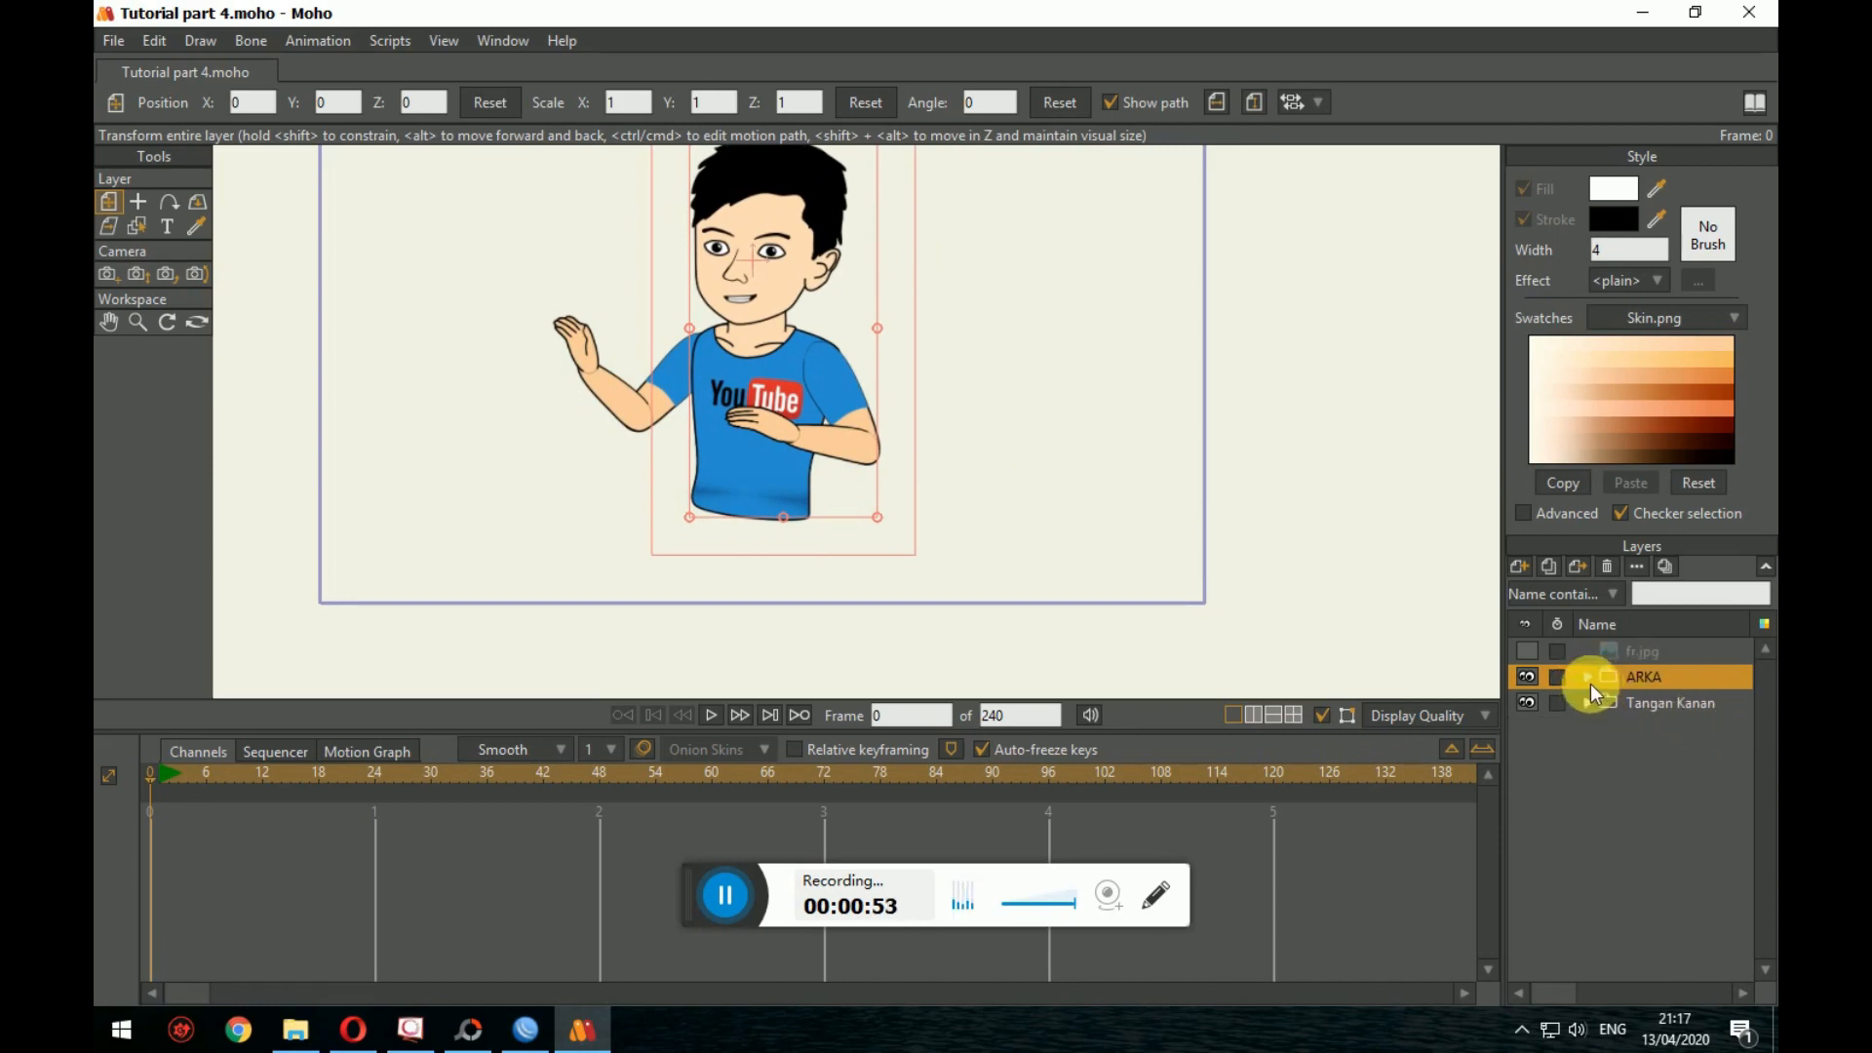
{"action": "left_click", "coordinate": [1588, 676]}
{"action": "left_click", "coordinate": [1652, 803]}
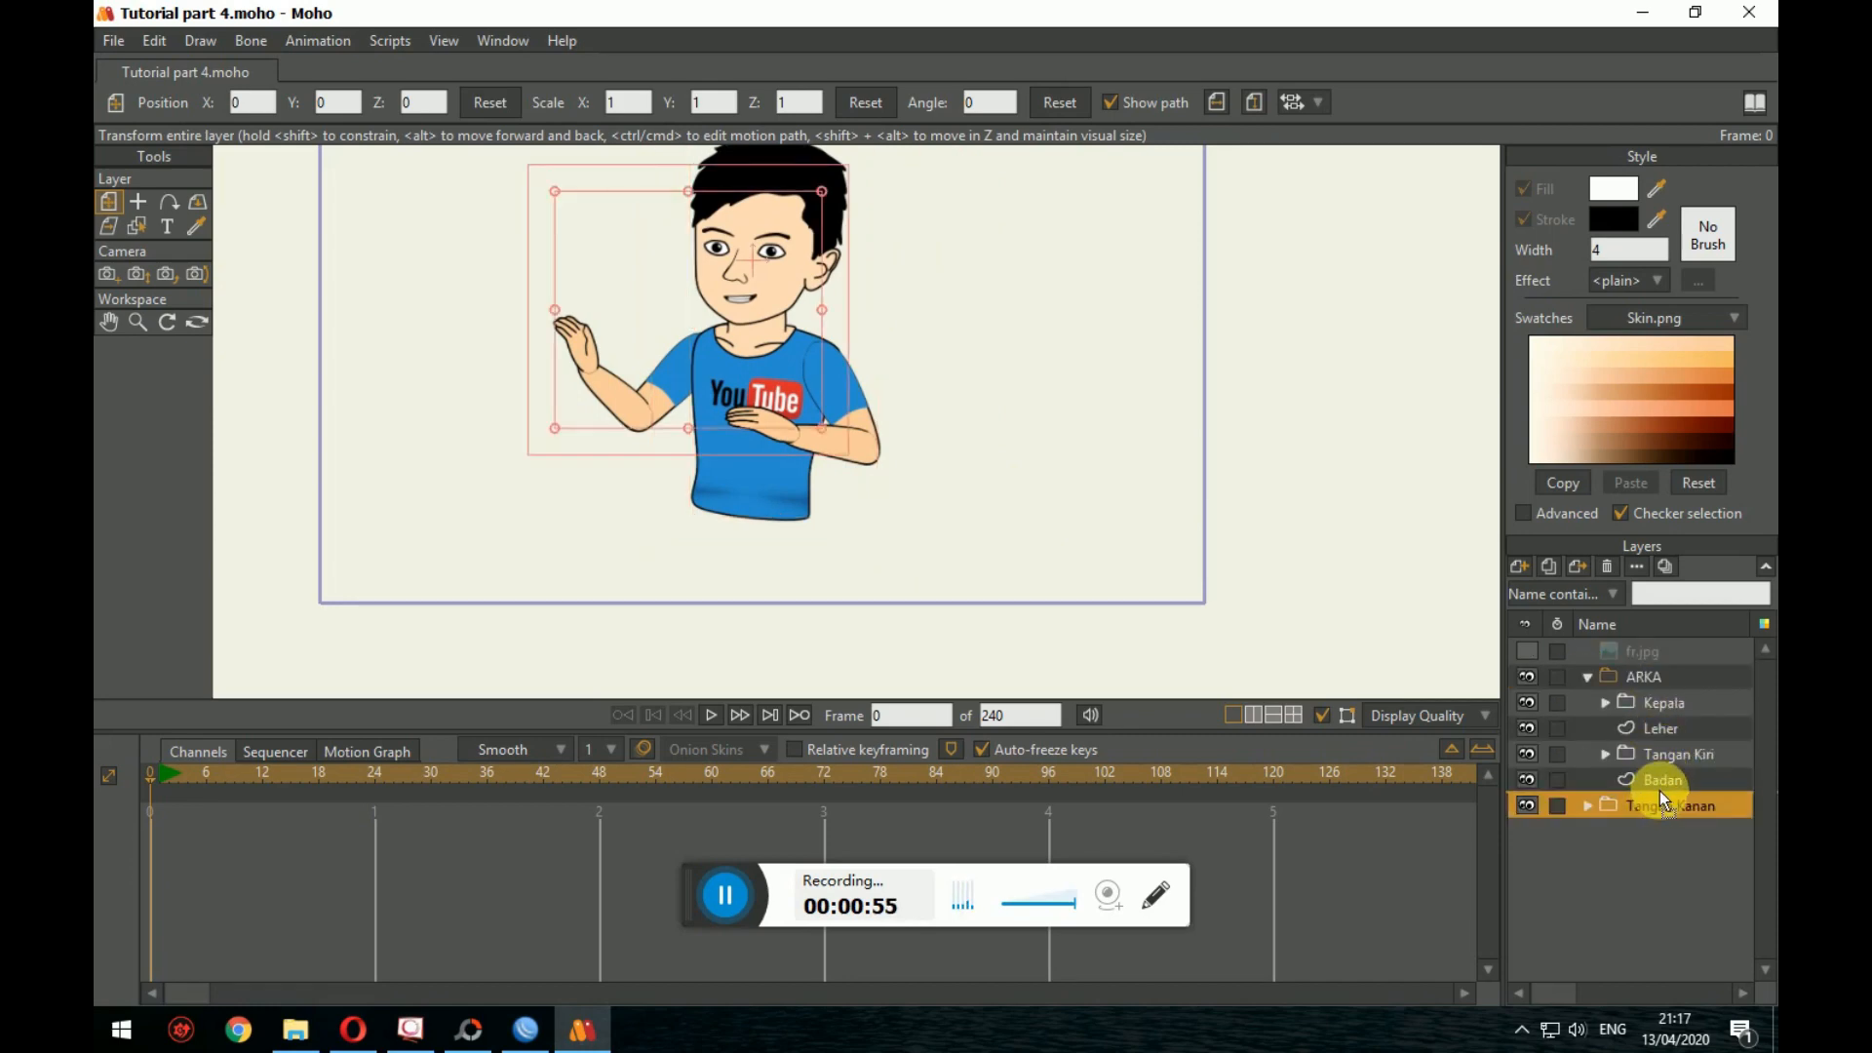
{"action": "left_click", "coordinate": [1591, 677]}
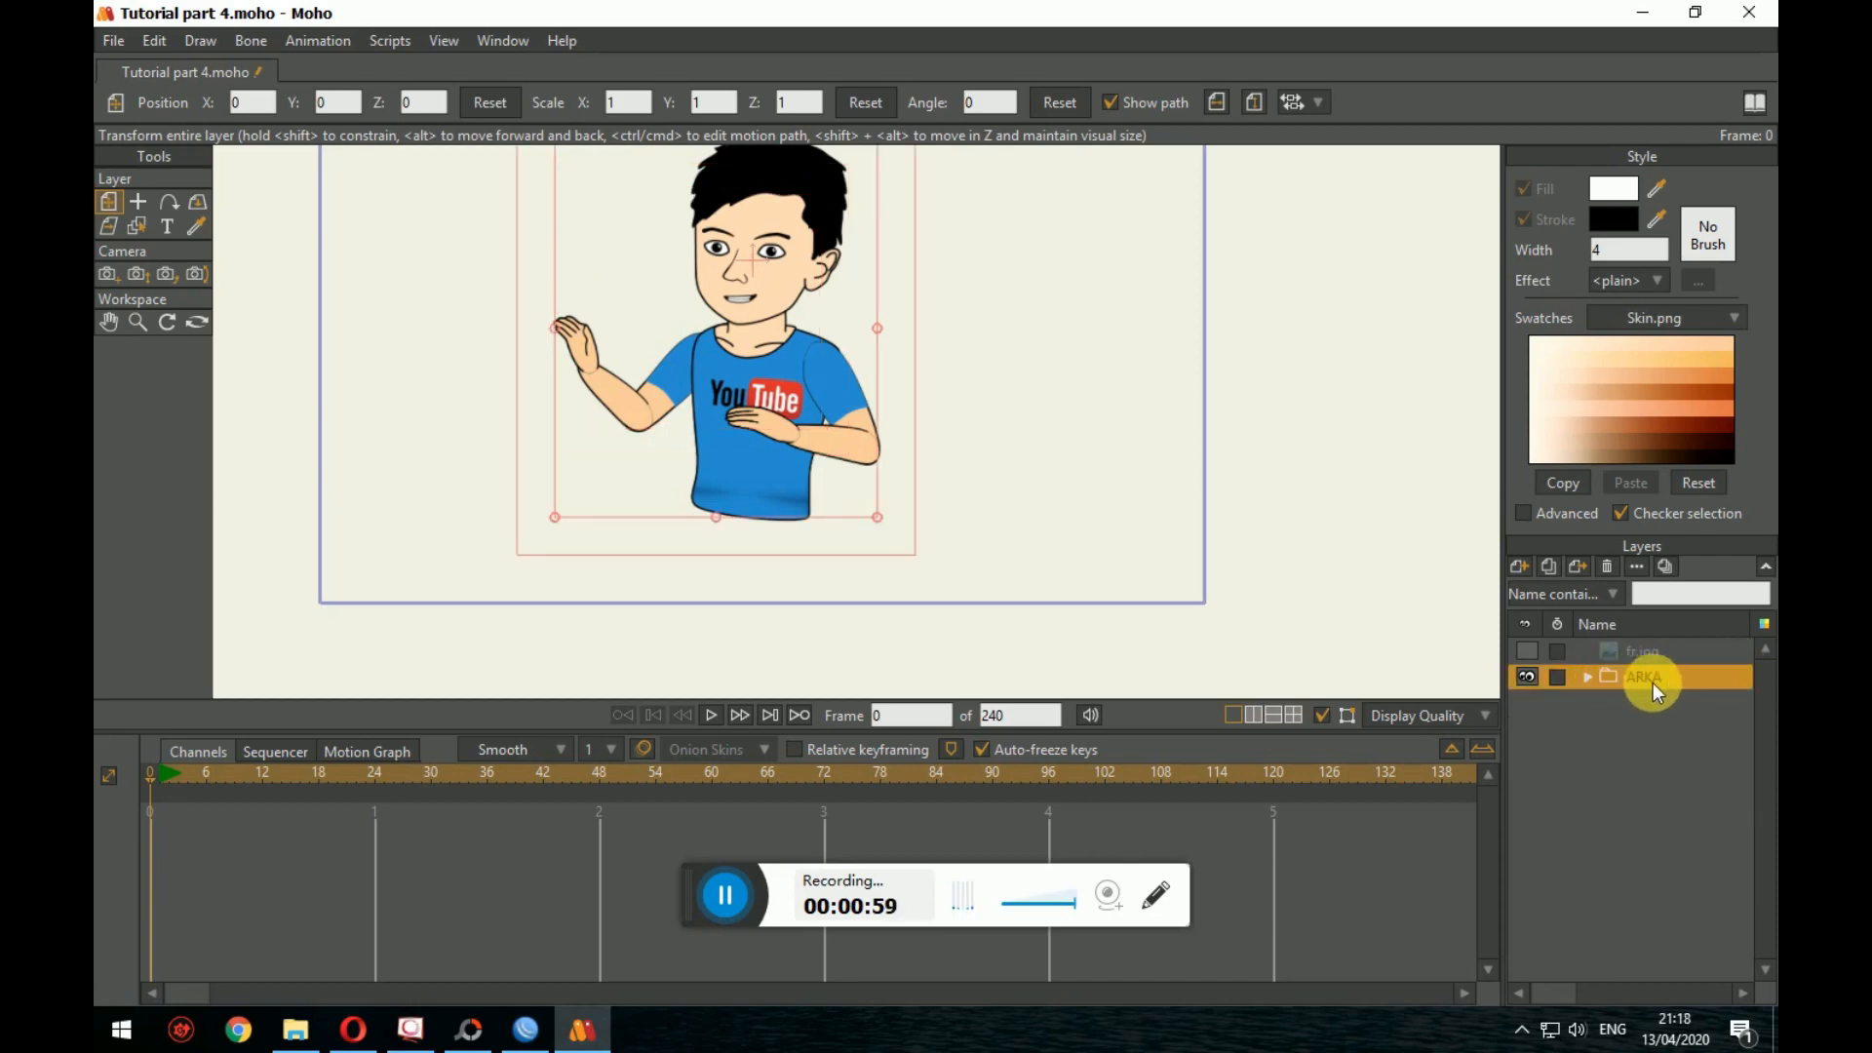
Step: Move the whole ARKA group sideways to about X 0.76, Y -0.05
{"action": "left_click_drag", "start_coordinate": [835, 468], "coordinate": [942, 456]}
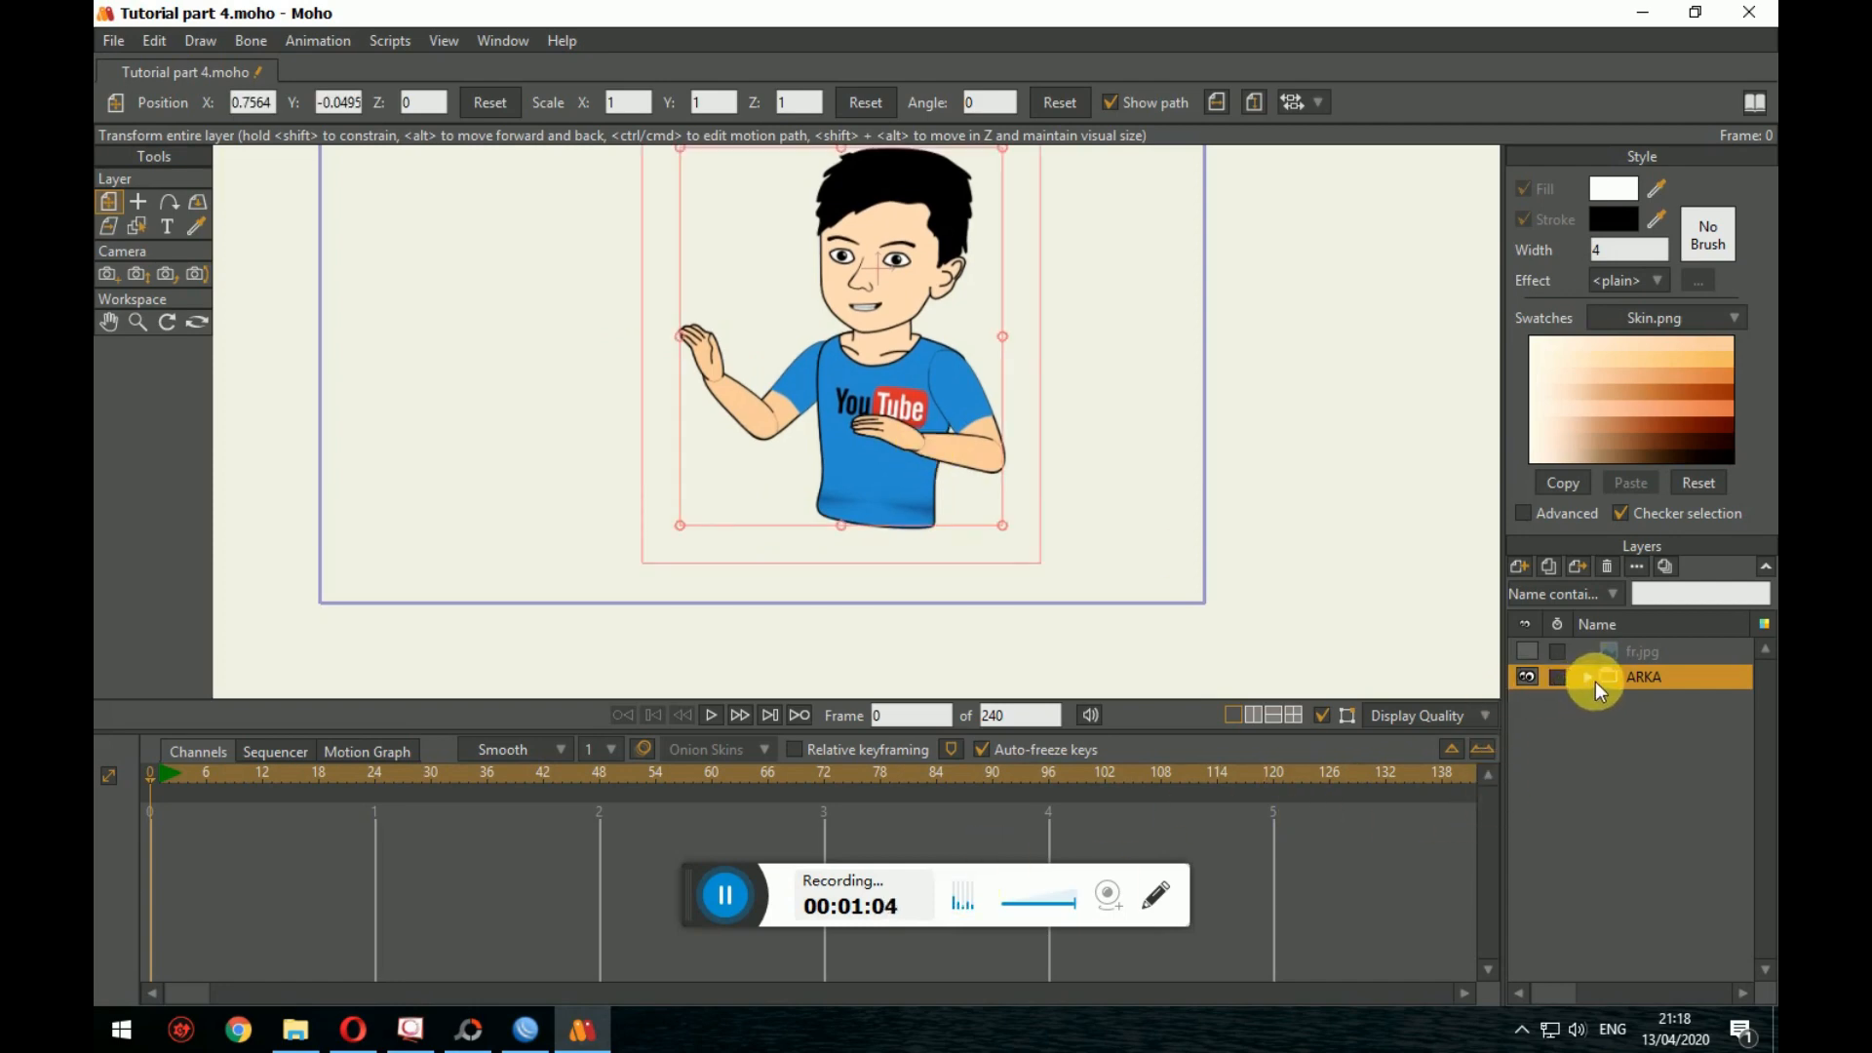
{"action": "left_click_drag", "start_coordinate": [1126, 595], "coordinate": [1120, 565]}
{"action": "left_click_drag", "start_coordinate": [895, 488], "coordinate": [944, 632]}
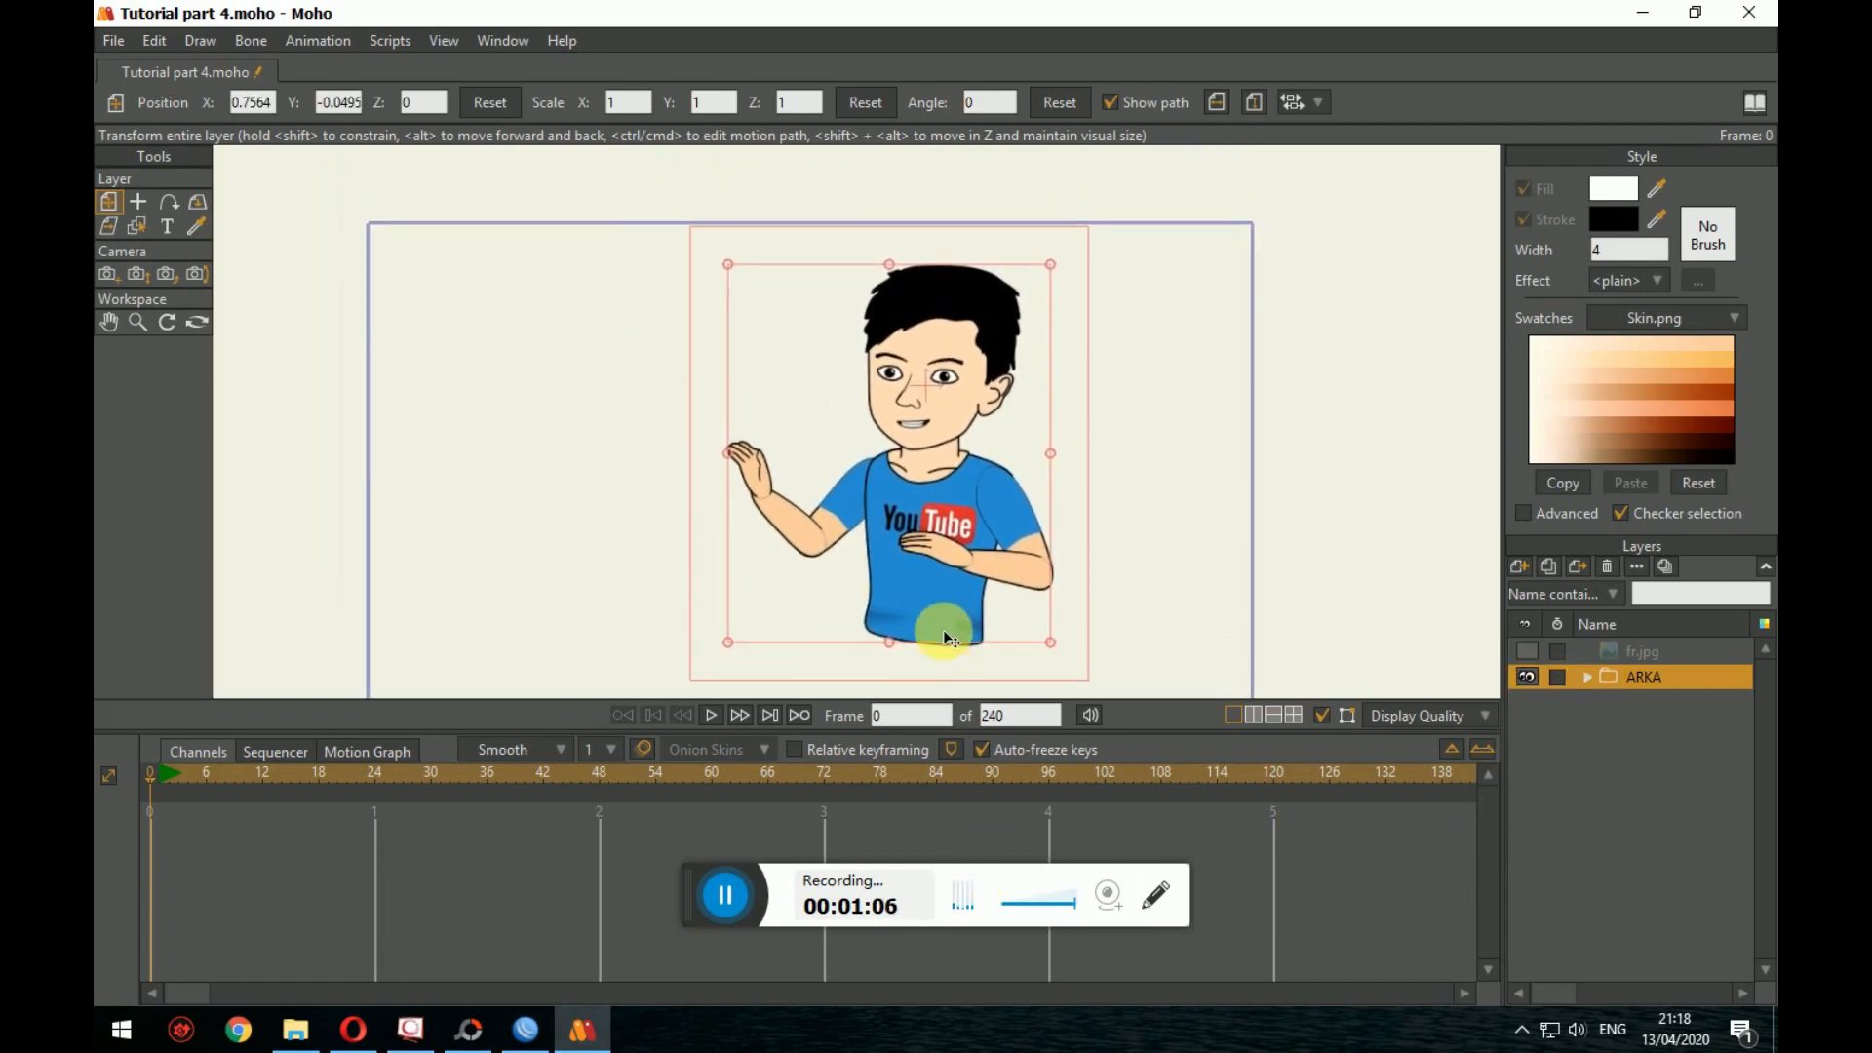
{"action": "scroll", "coordinate": [946, 638], "scroll_direction": "down", "scroll_amount": 4}
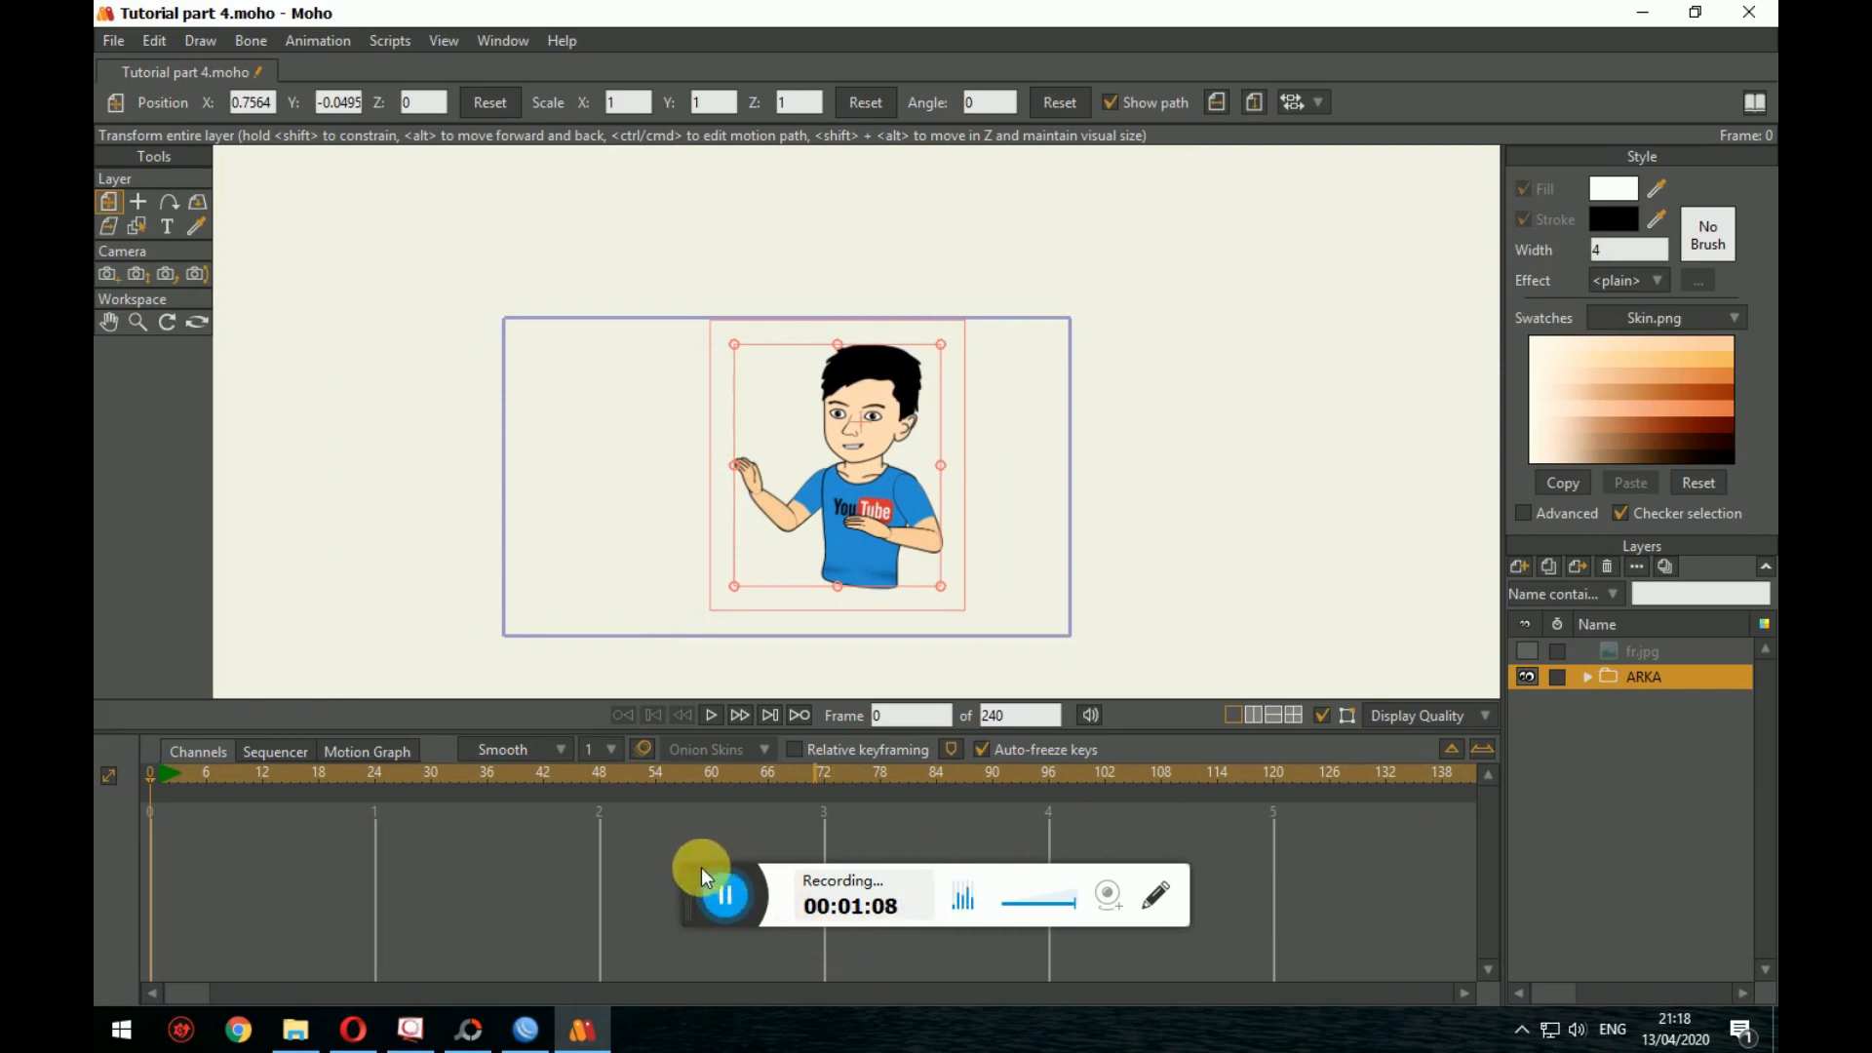
{"action": "left_click_drag", "start_coordinate": [700, 867], "coordinate": [743, 1015]}
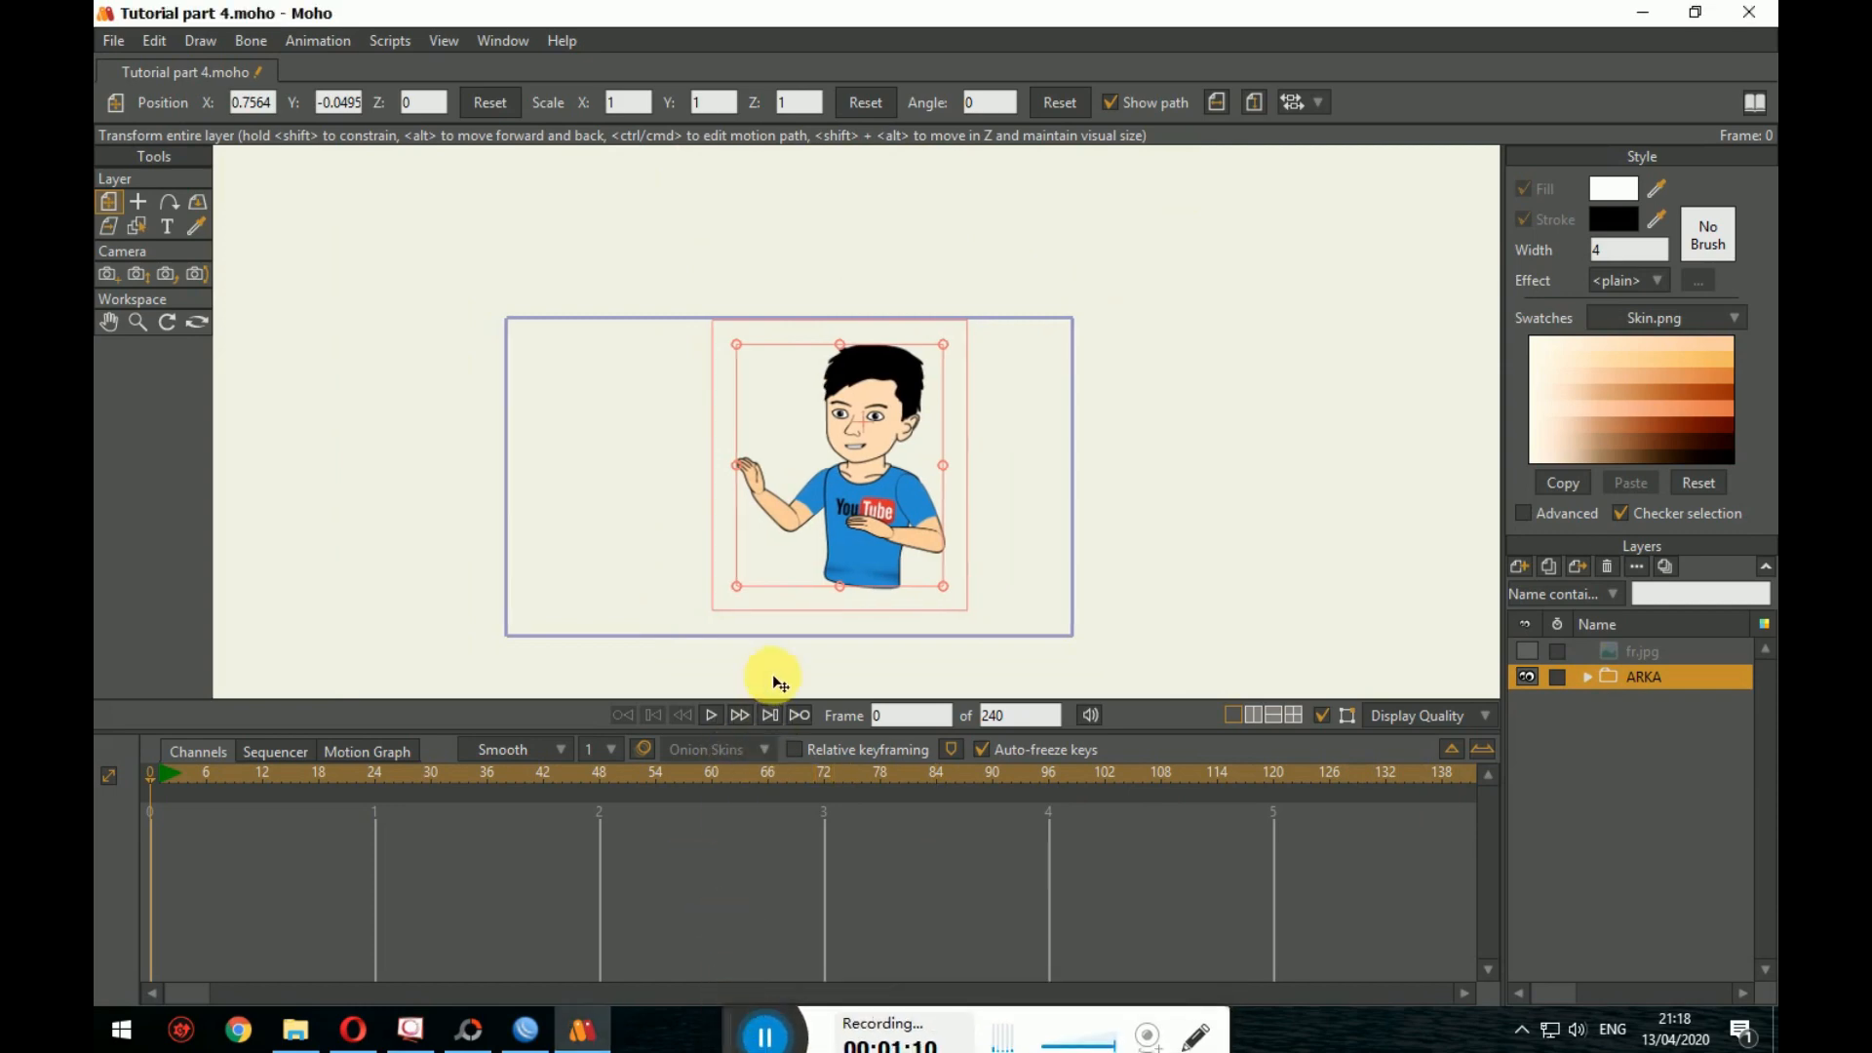
{"action": "left_click_drag", "start_coordinate": [780, 683], "coordinate": [810, 660]}
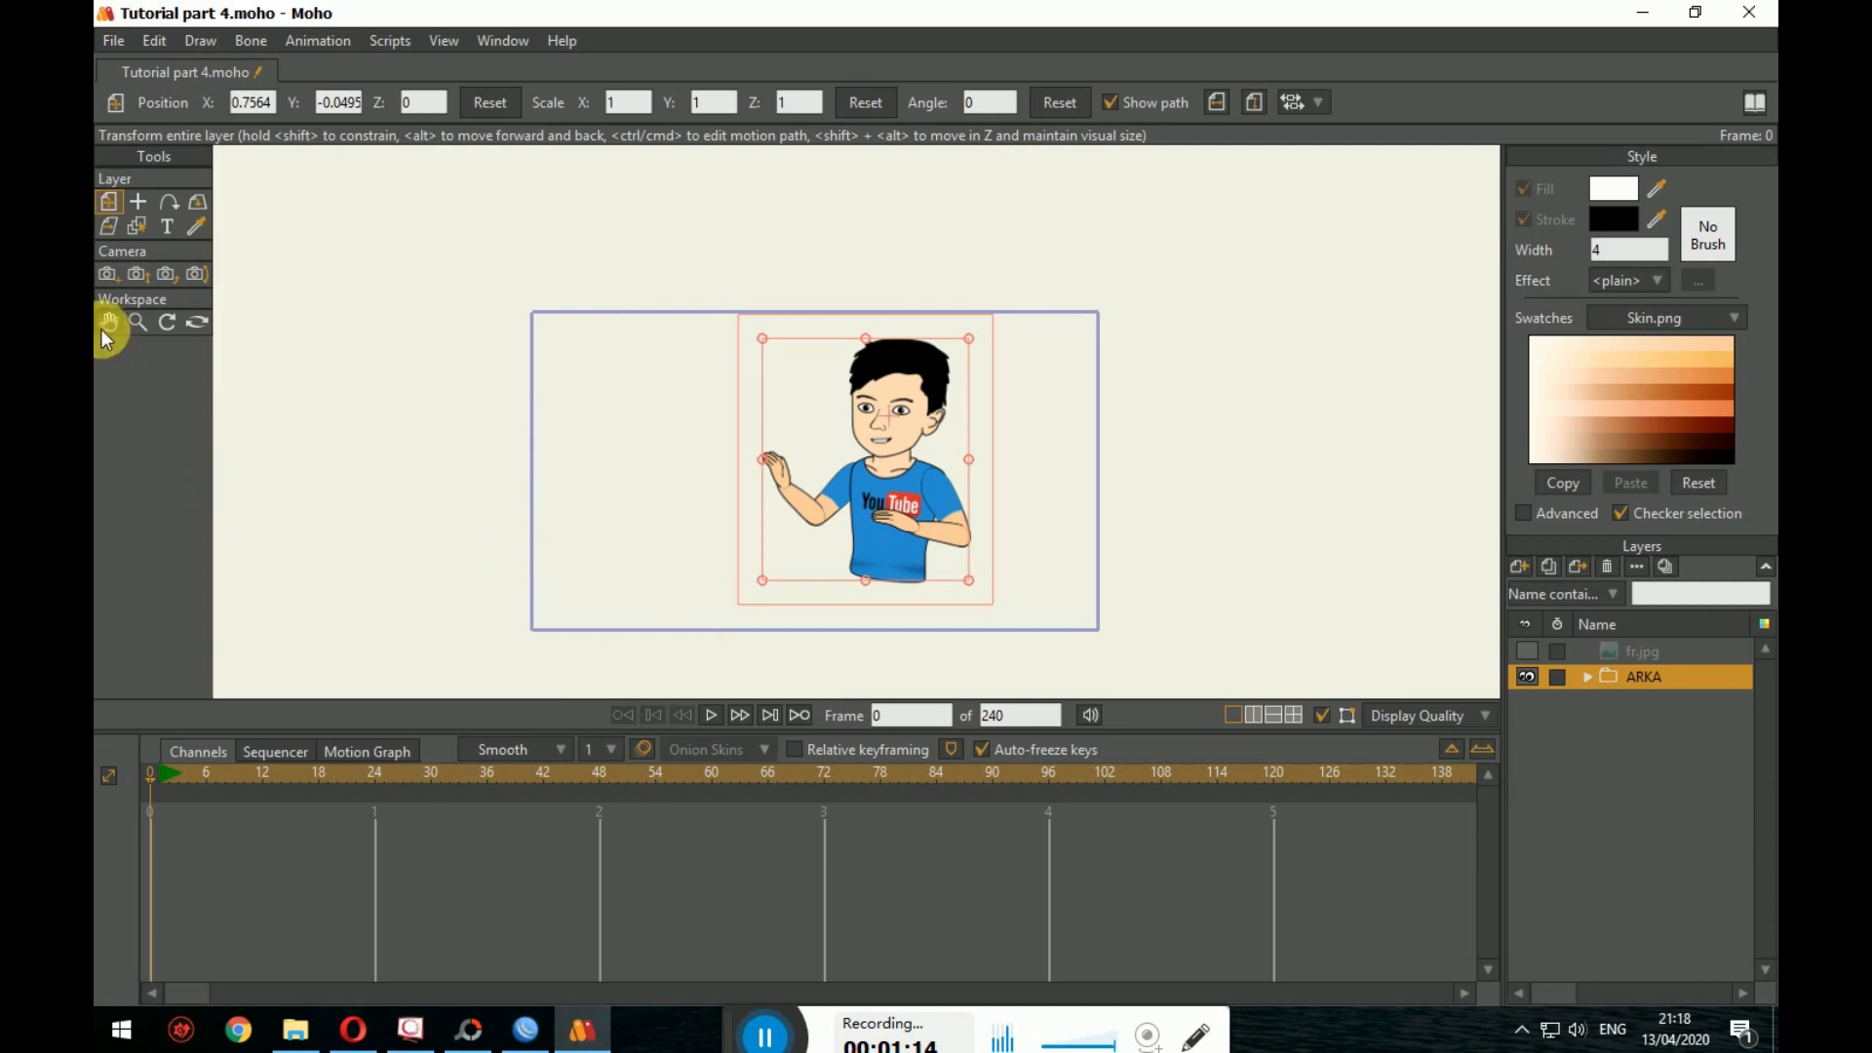
Step: Zoom the camera out and track it to about X -0.44, Y -1.27, placing the character high in the frame
{"action": "left_click", "coordinate": [137, 277]}
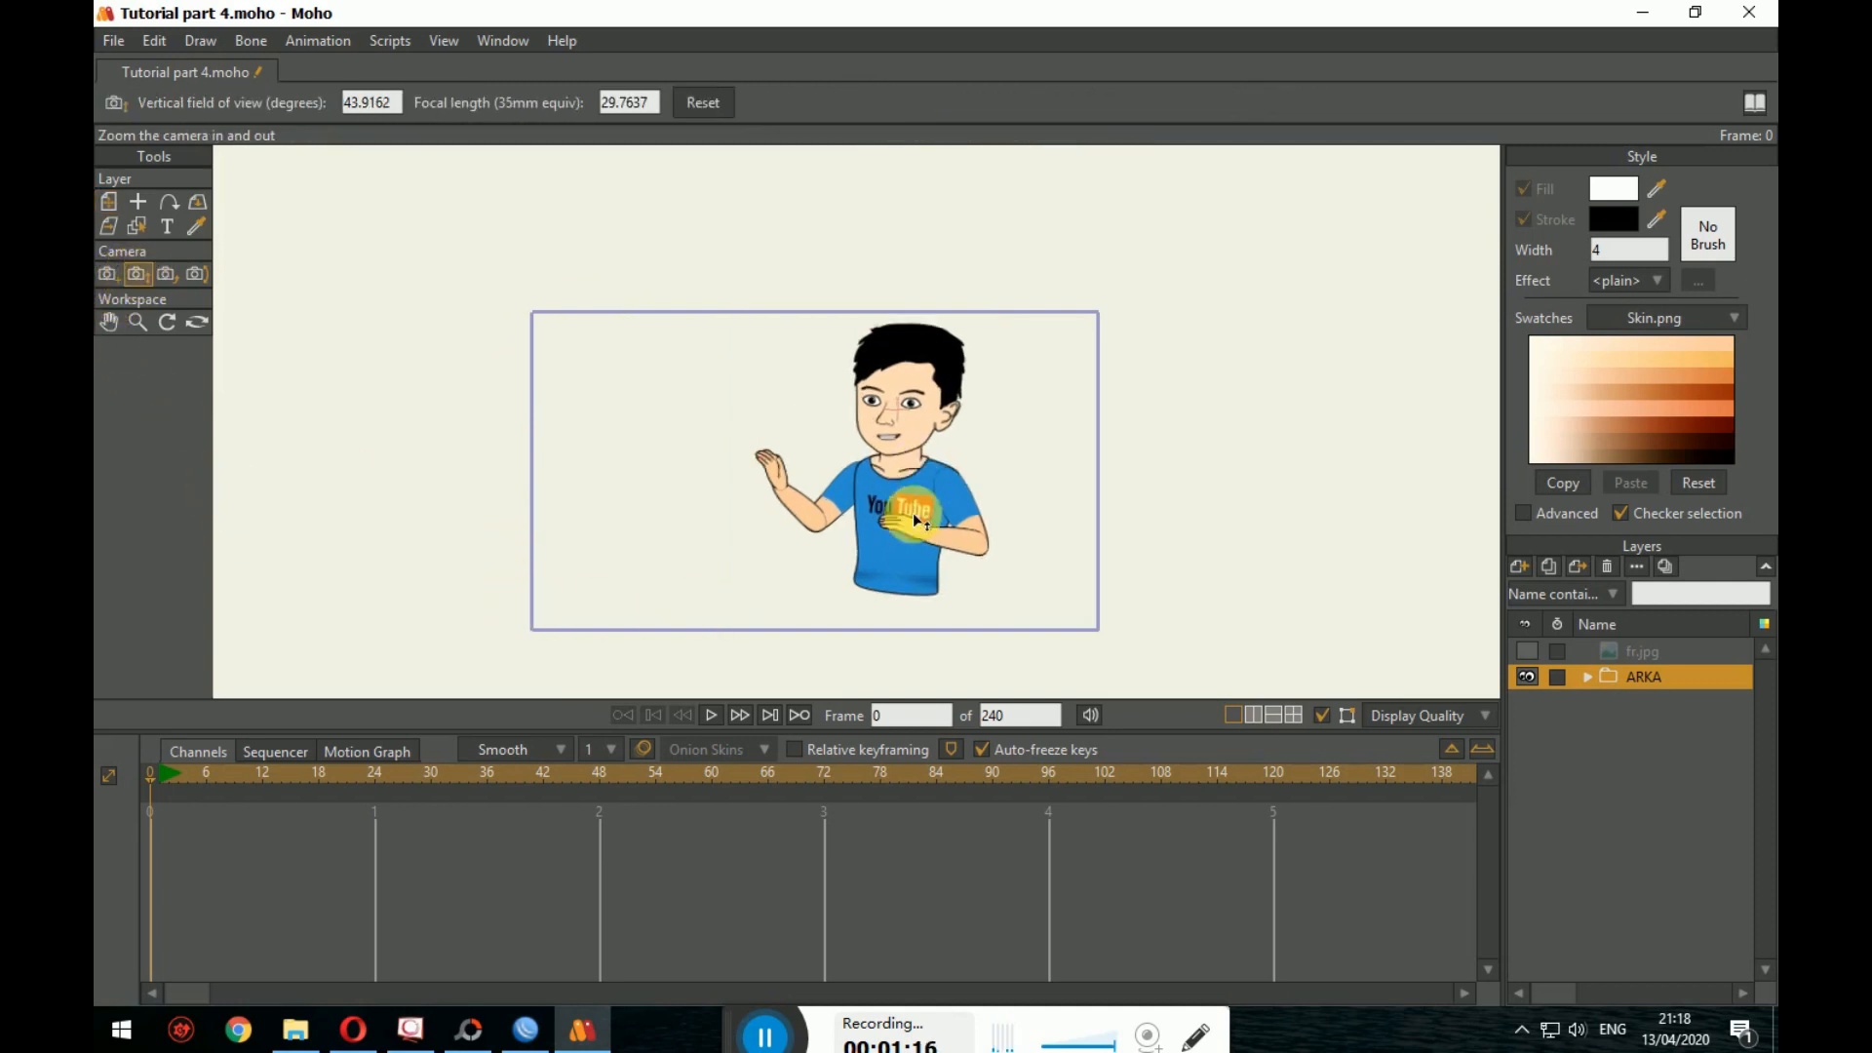
{"action": "left_click_drag", "start_coordinate": [913, 513], "coordinate": [786, 373]}
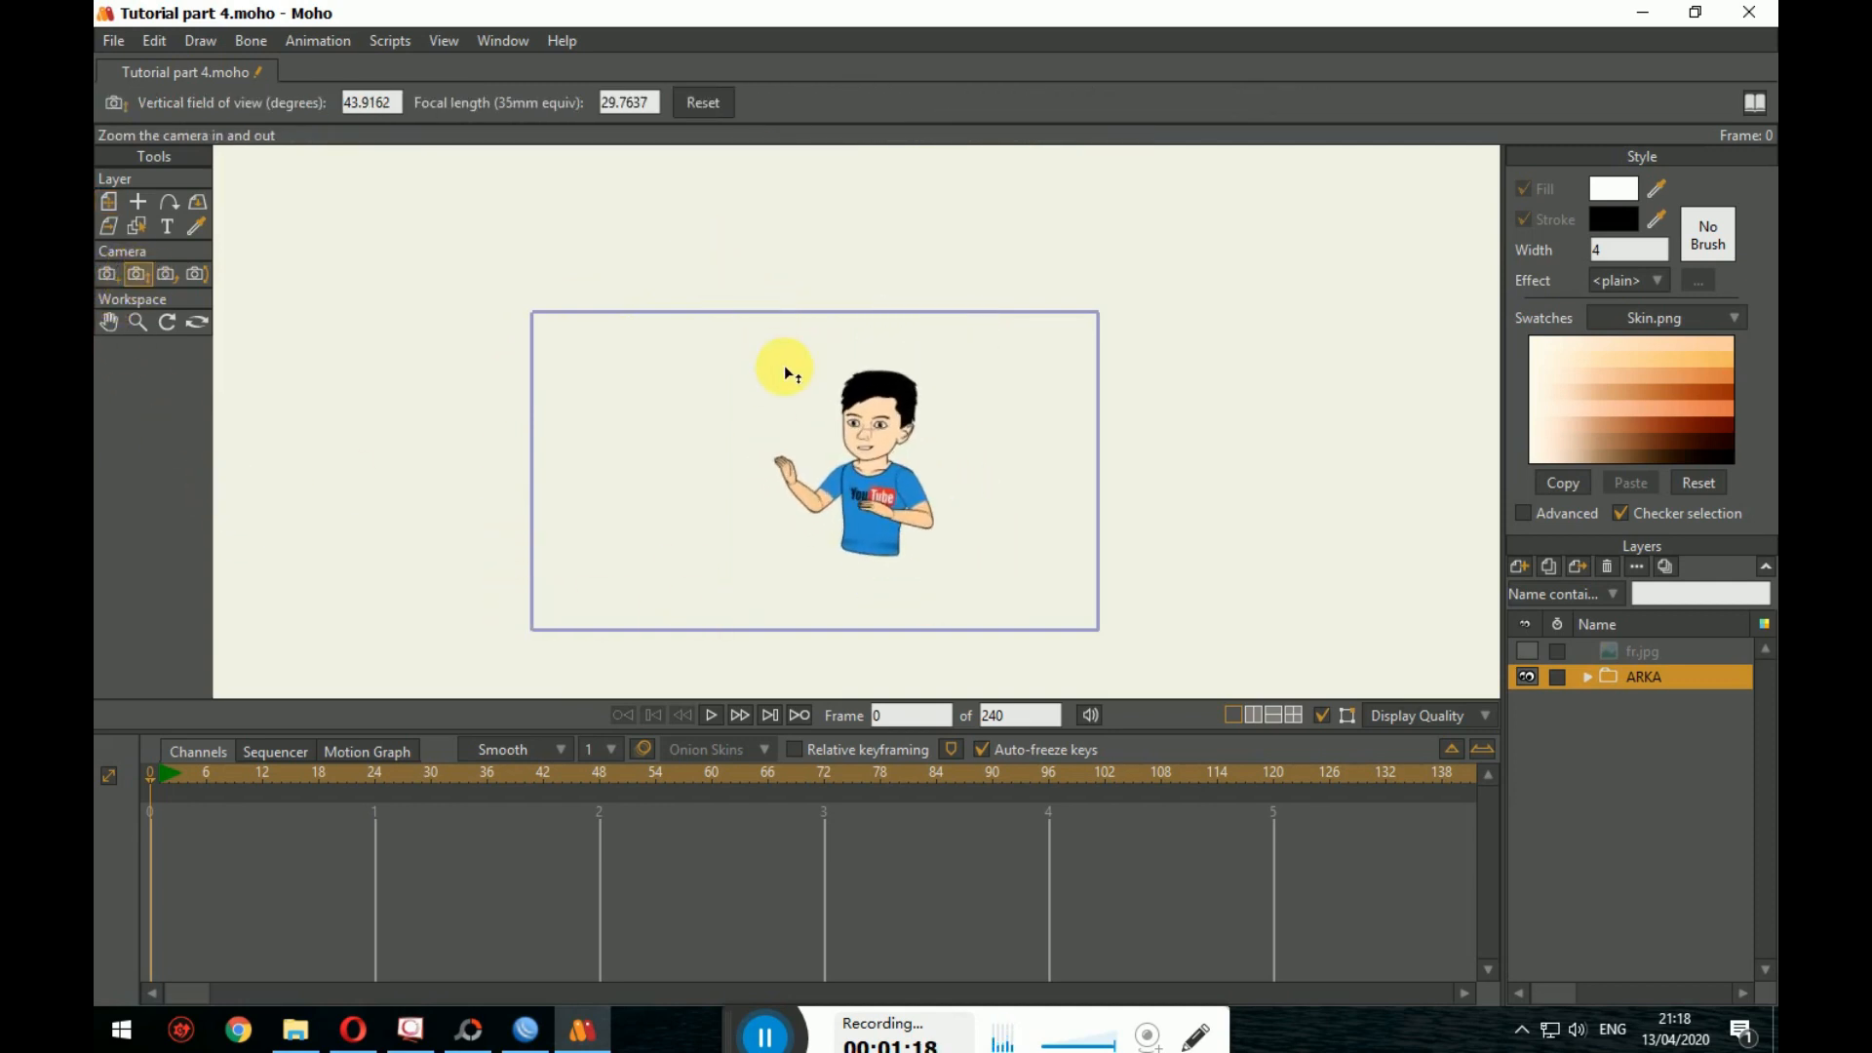
{"action": "left_click", "coordinate": [107, 274]}
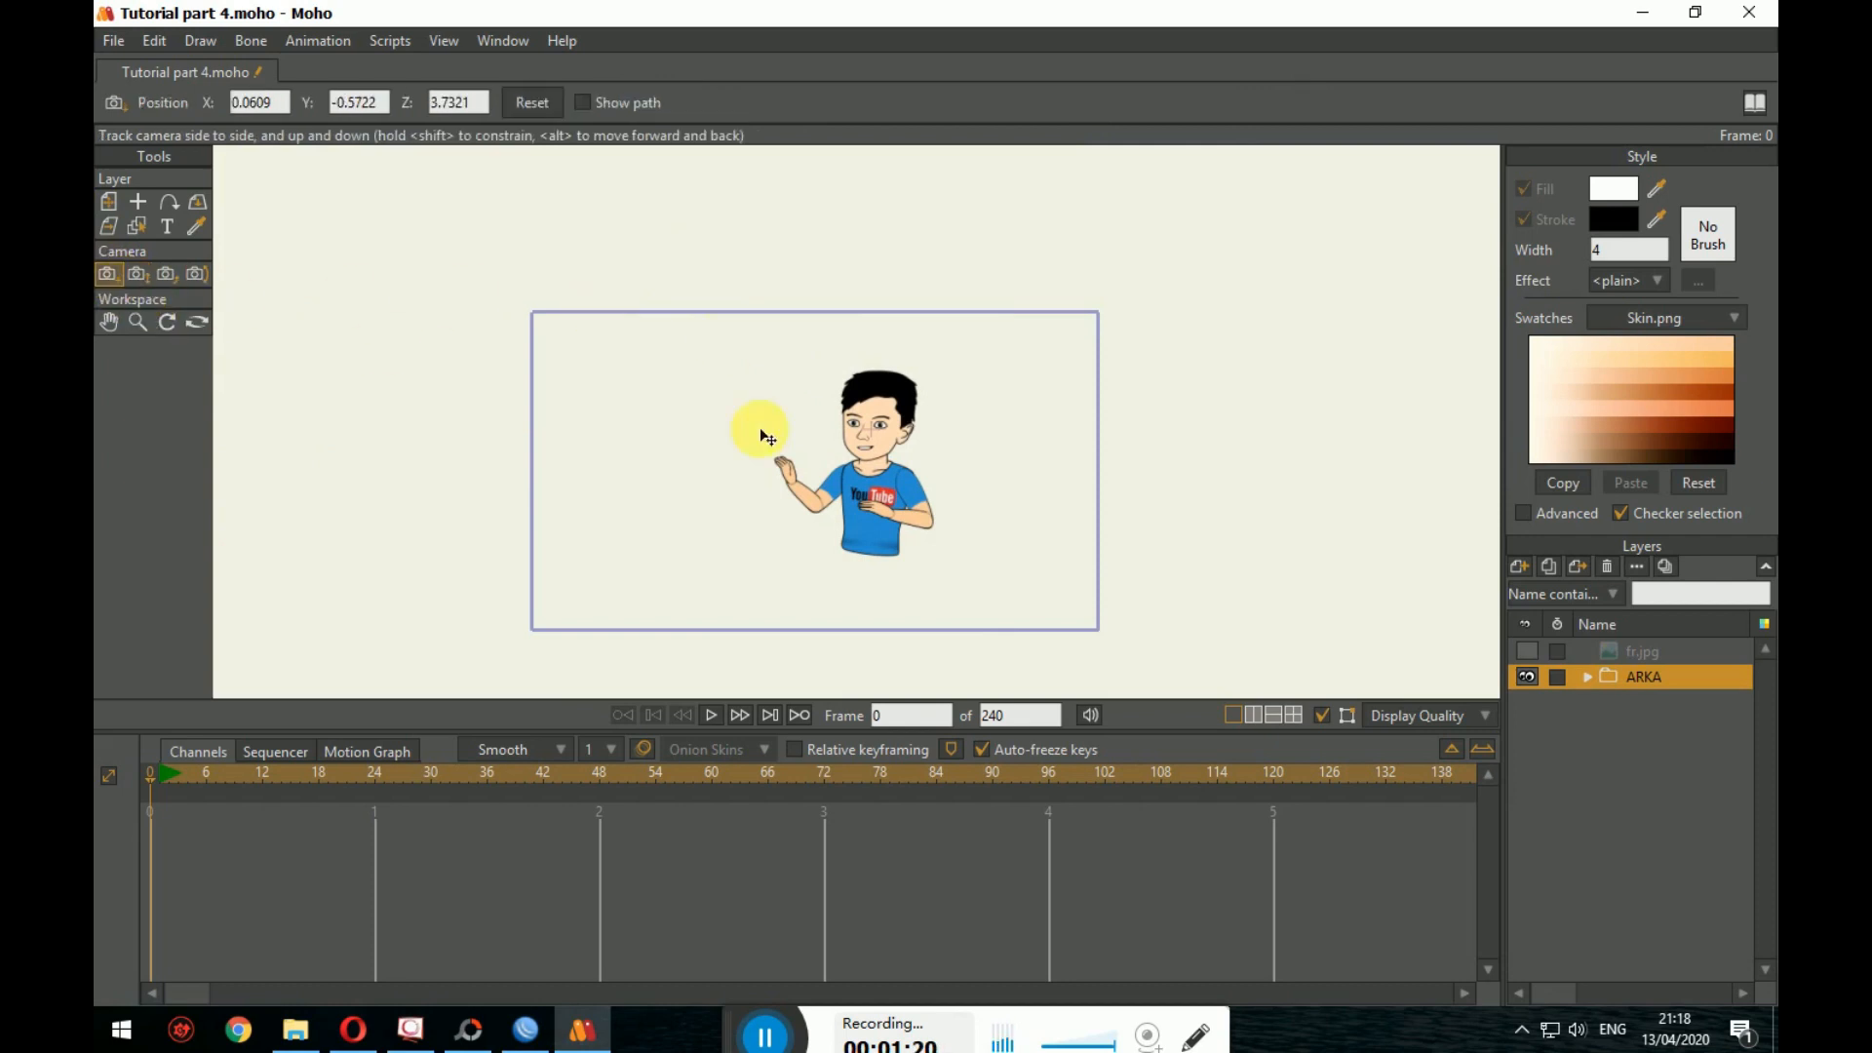
{"action": "left_click_drag", "start_coordinate": [761, 430], "coordinate": [886, 520]}
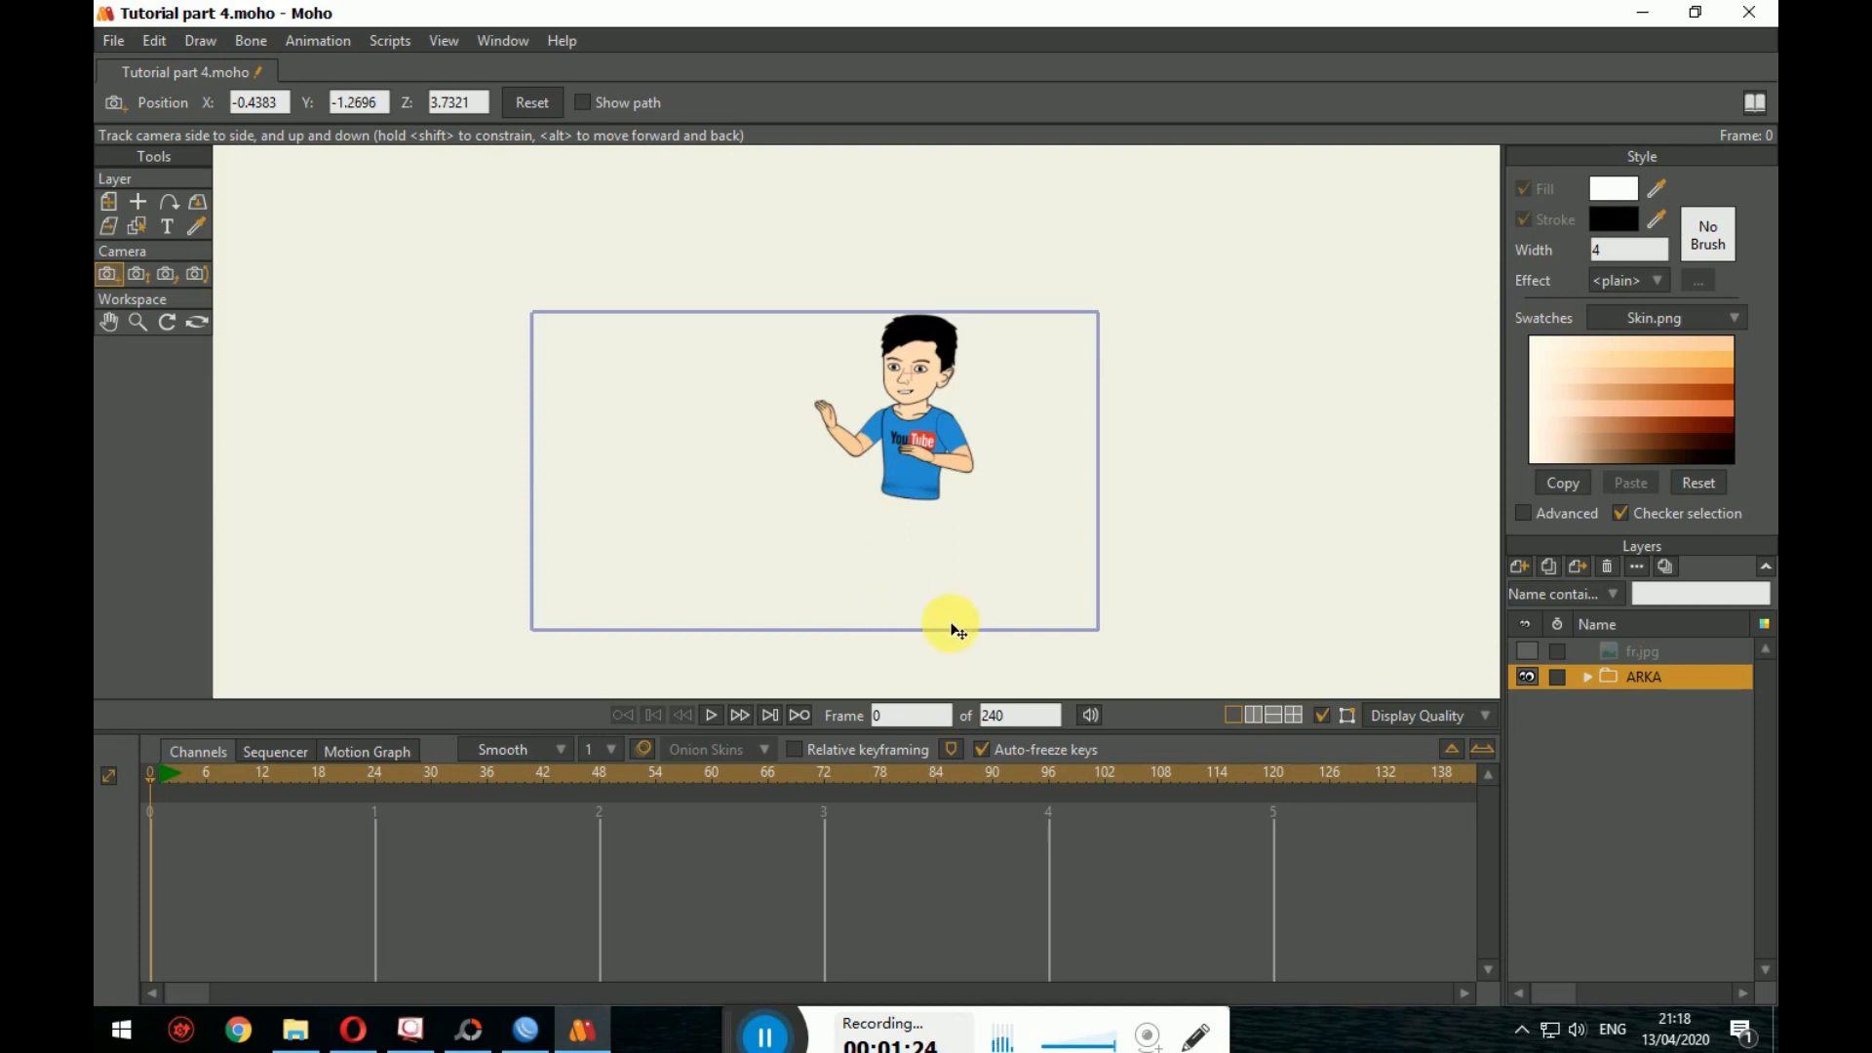
Step: Show the hidden fr.jpg reference layer and delete it from the project
{"action": "left_click_drag", "start_coordinate": [1015, 606], "coordinate": [996, 610]}
{"action": "scroll", "coordinate": [1018, 612], "scroll_direction": "up", "scroll_amount": 3}
{"action": "left_click_drag", "start_coordinate": [1118, 634], "coordinate": [1153, 621]}
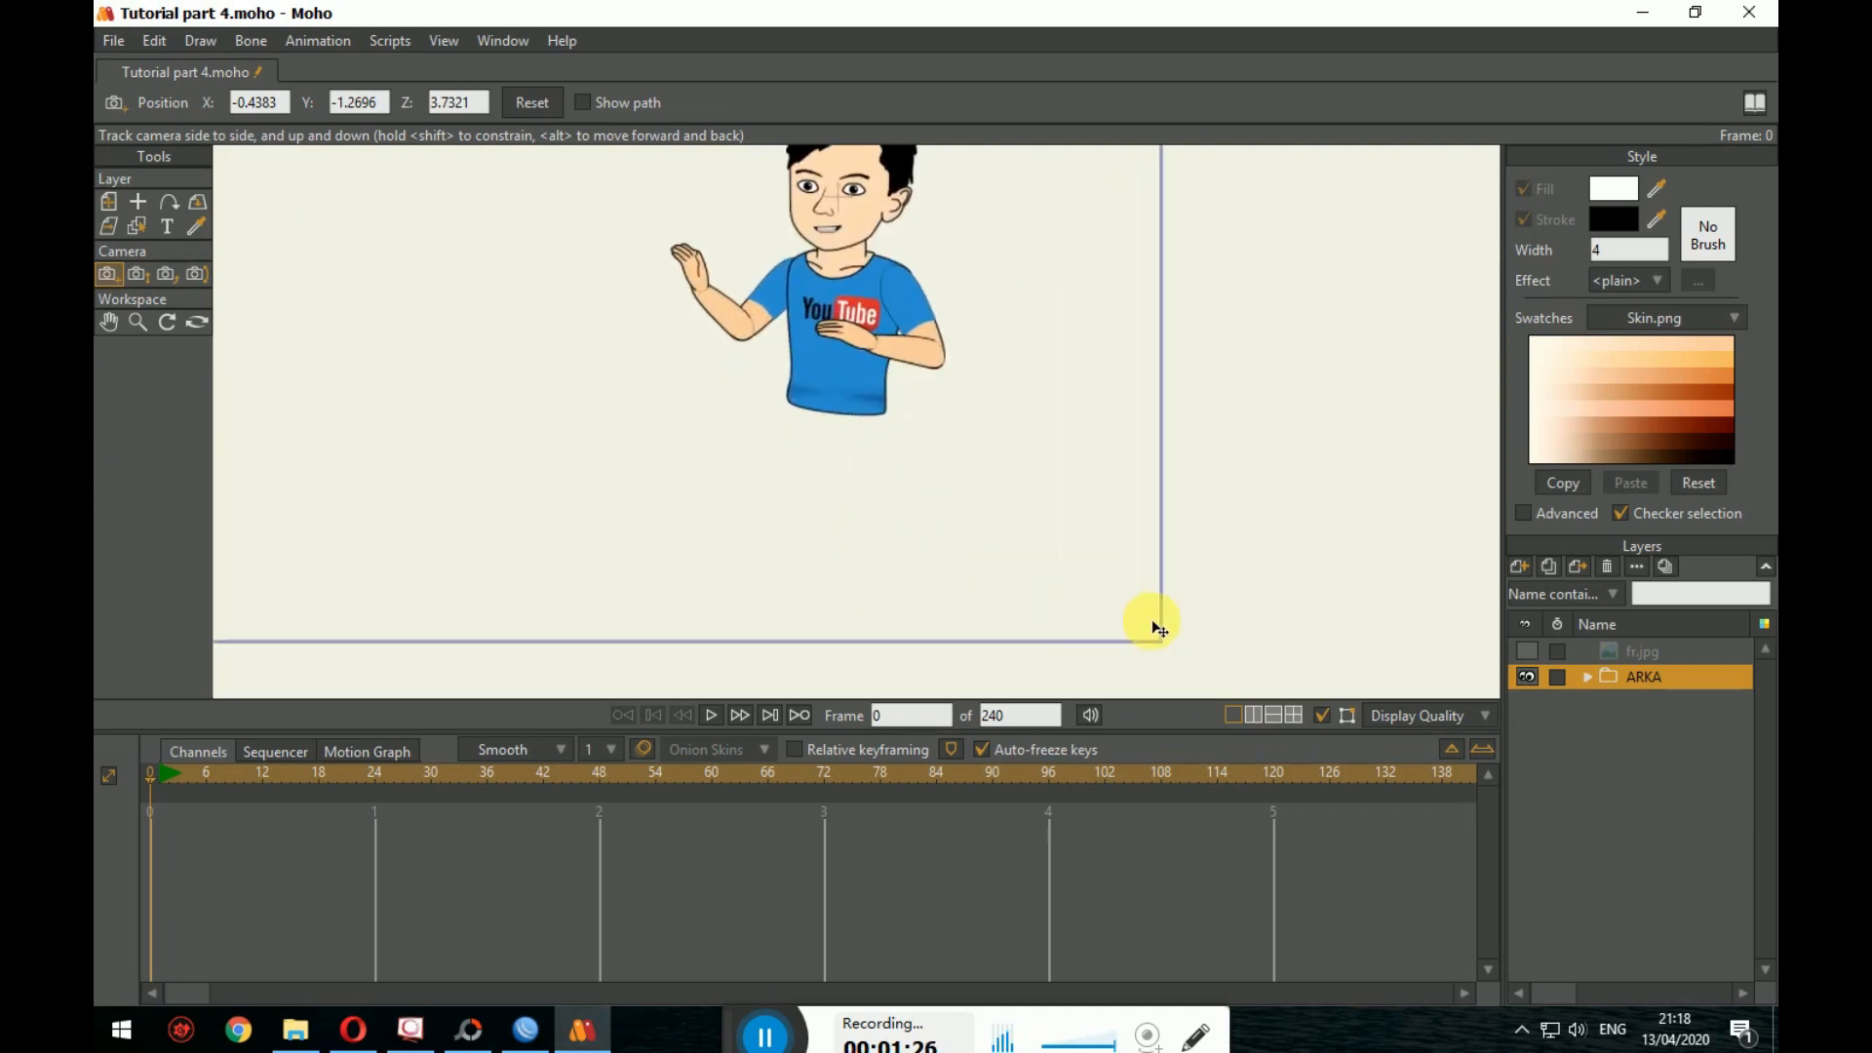
{"action": "left_click", "coordinate": [1525, 655]}
{"action": "left_click_drag", "start_coordinate": [1013, 555], "coordinate": [1161, 642]}
{"action": "left_click_drag", "start_coordinate": [1303, 595], "coordinate": [1293, 614]}
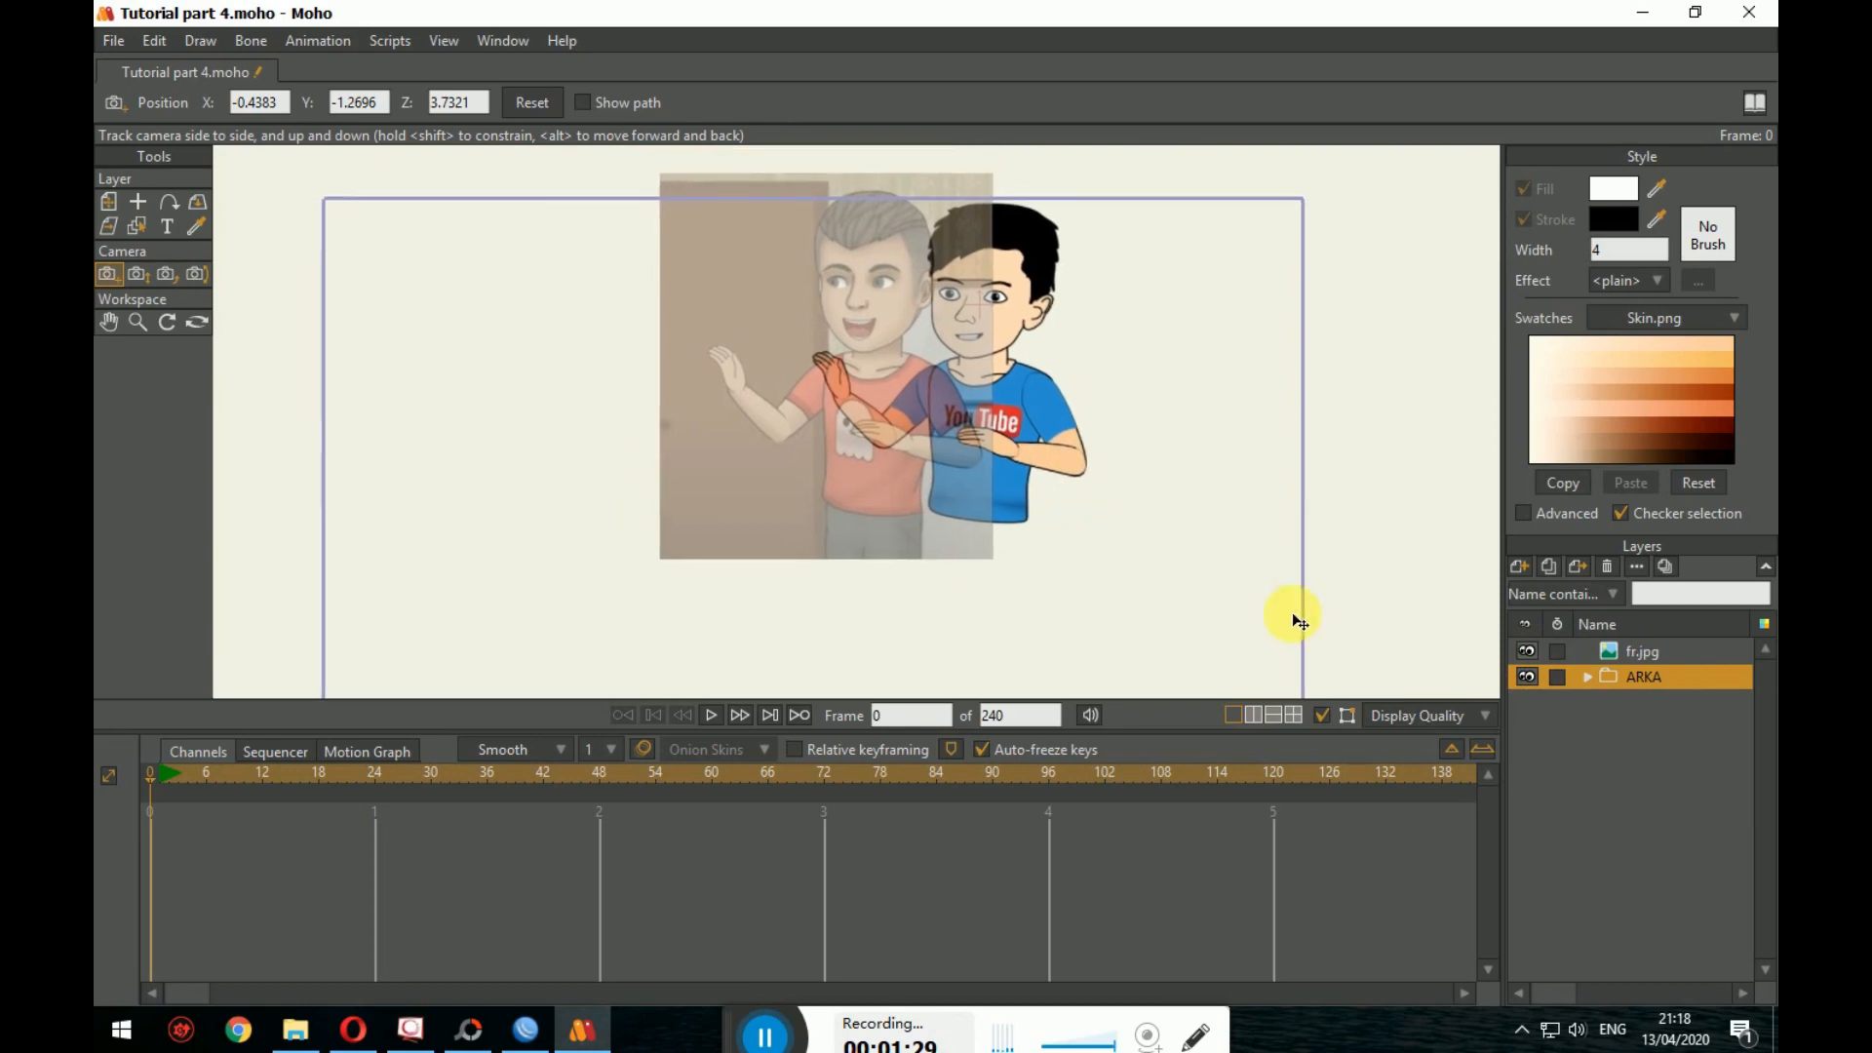
{"action": "left_click", "coordinate": [1639, 655]}
{"action": "right_click", "coordinate": [1634, 651]}
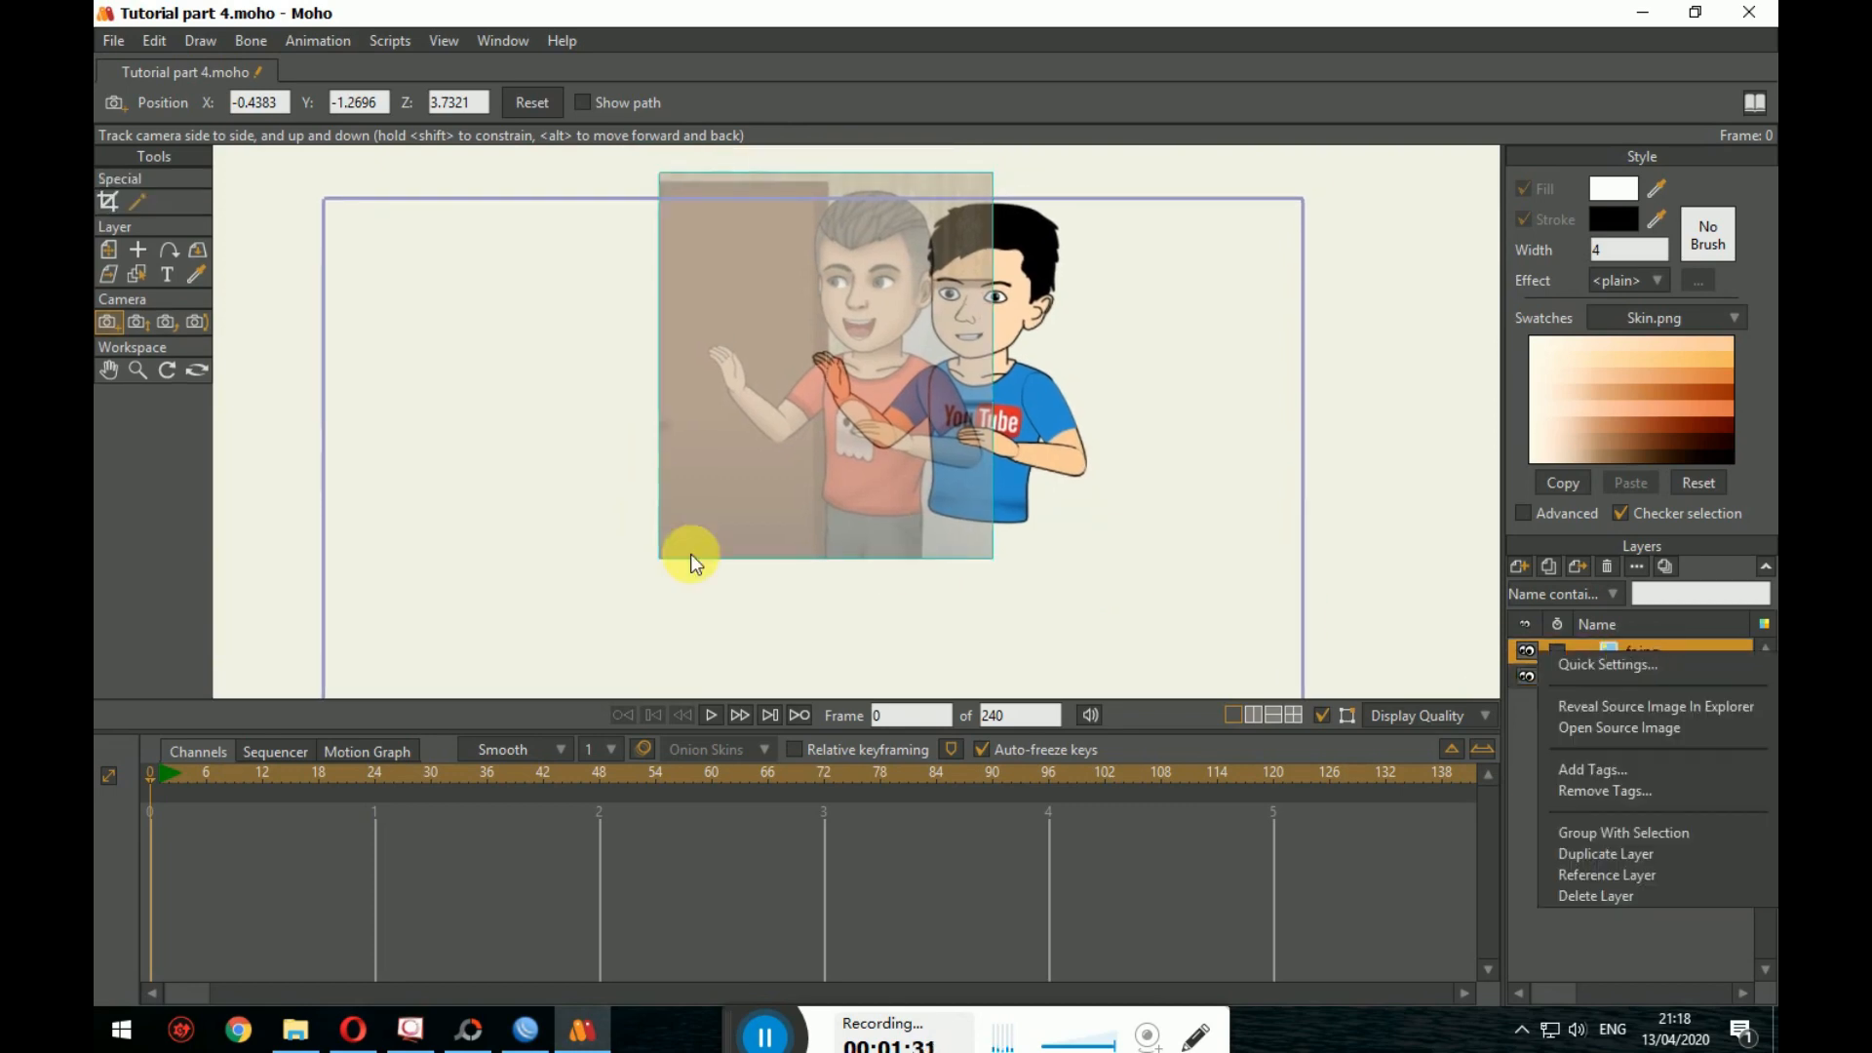
{"action": "left_click", "coordinate": [1603, 889]}
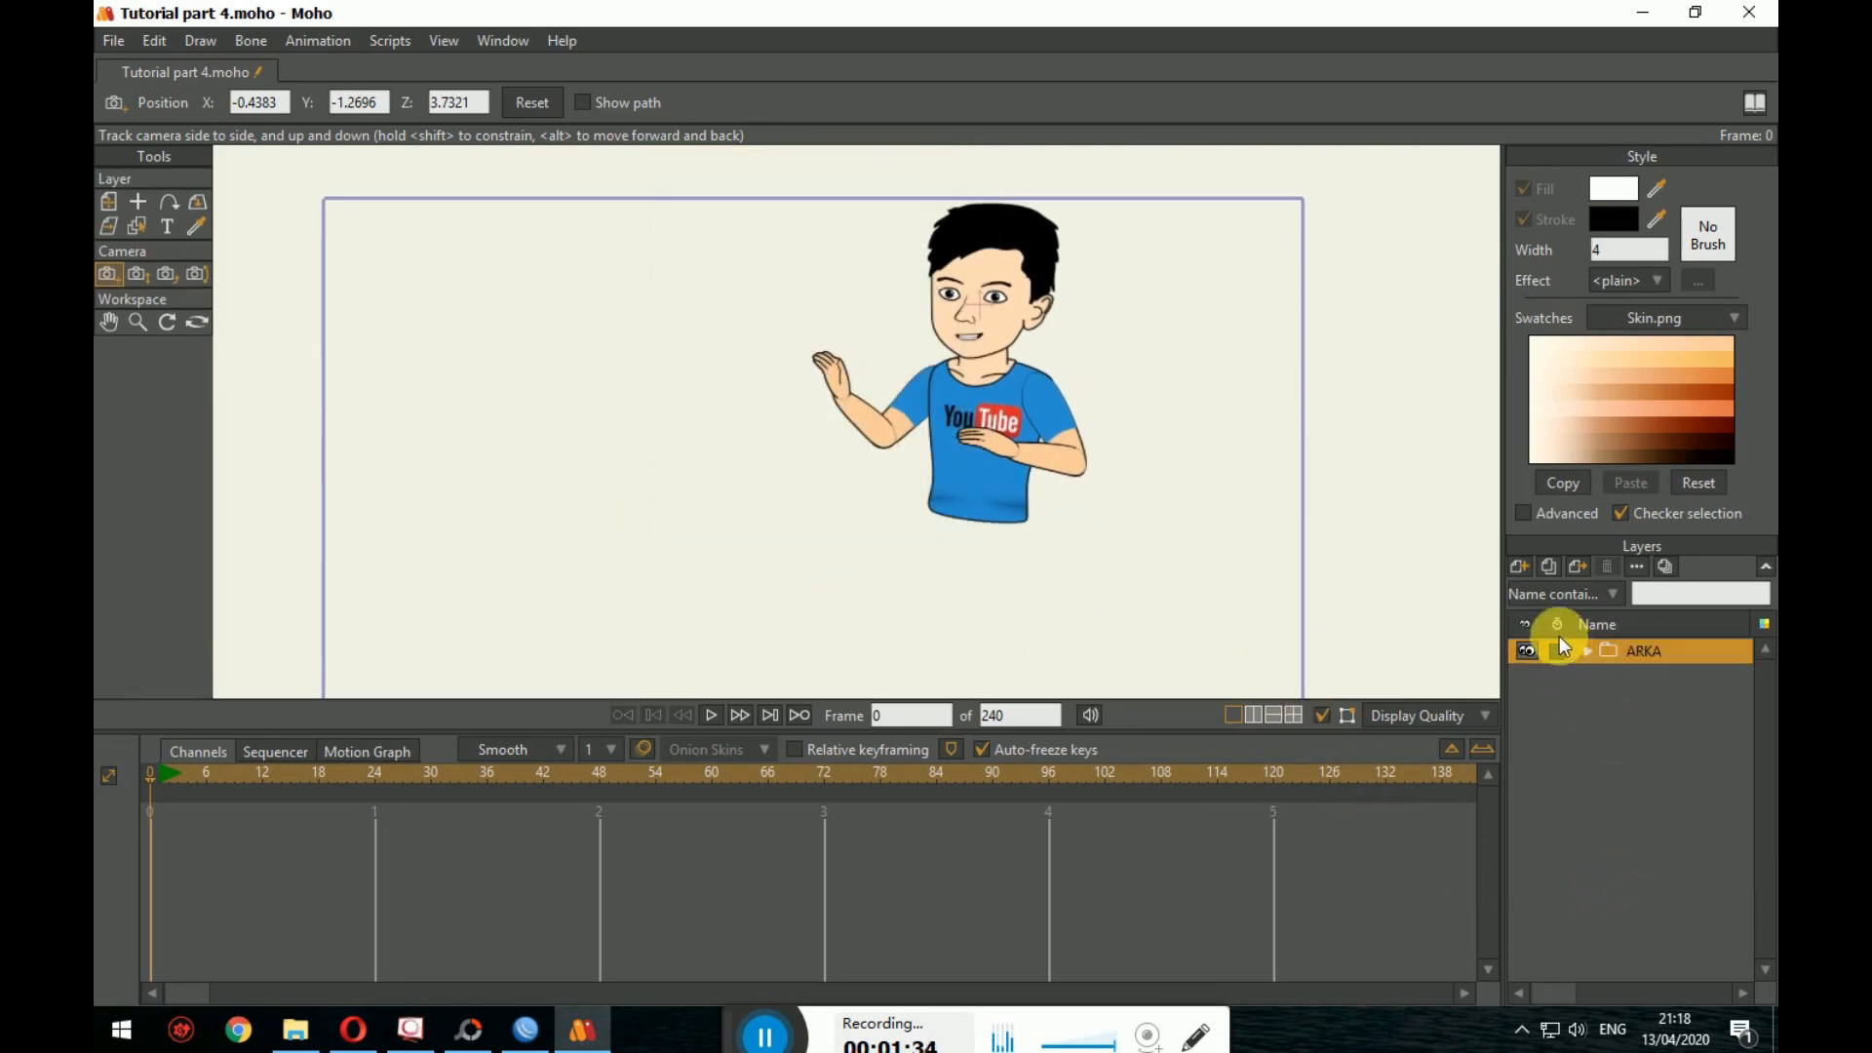
Step: Add an image layer using the ad.jpg picture from the Documents folder
{"action": "left_click", "coordinate": [1525, 577]}
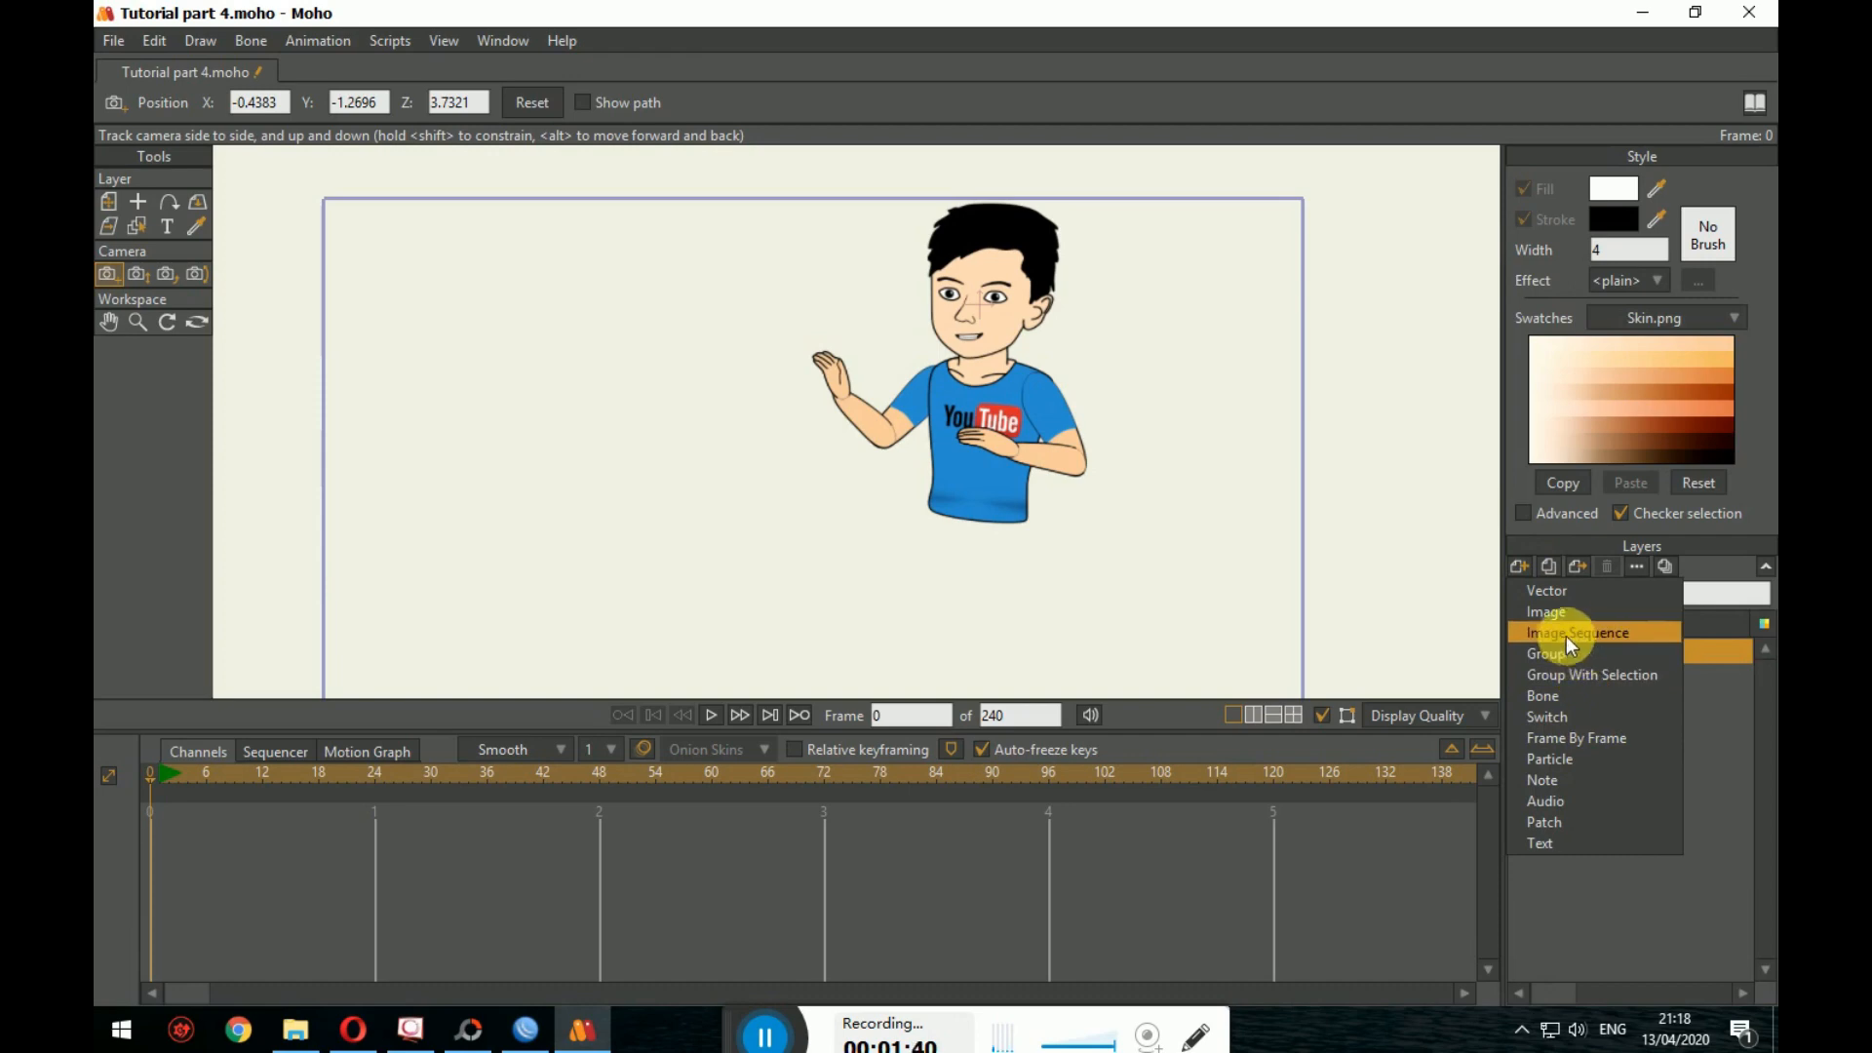
{"action": "left_click", "coordinate": [1552, 612]}
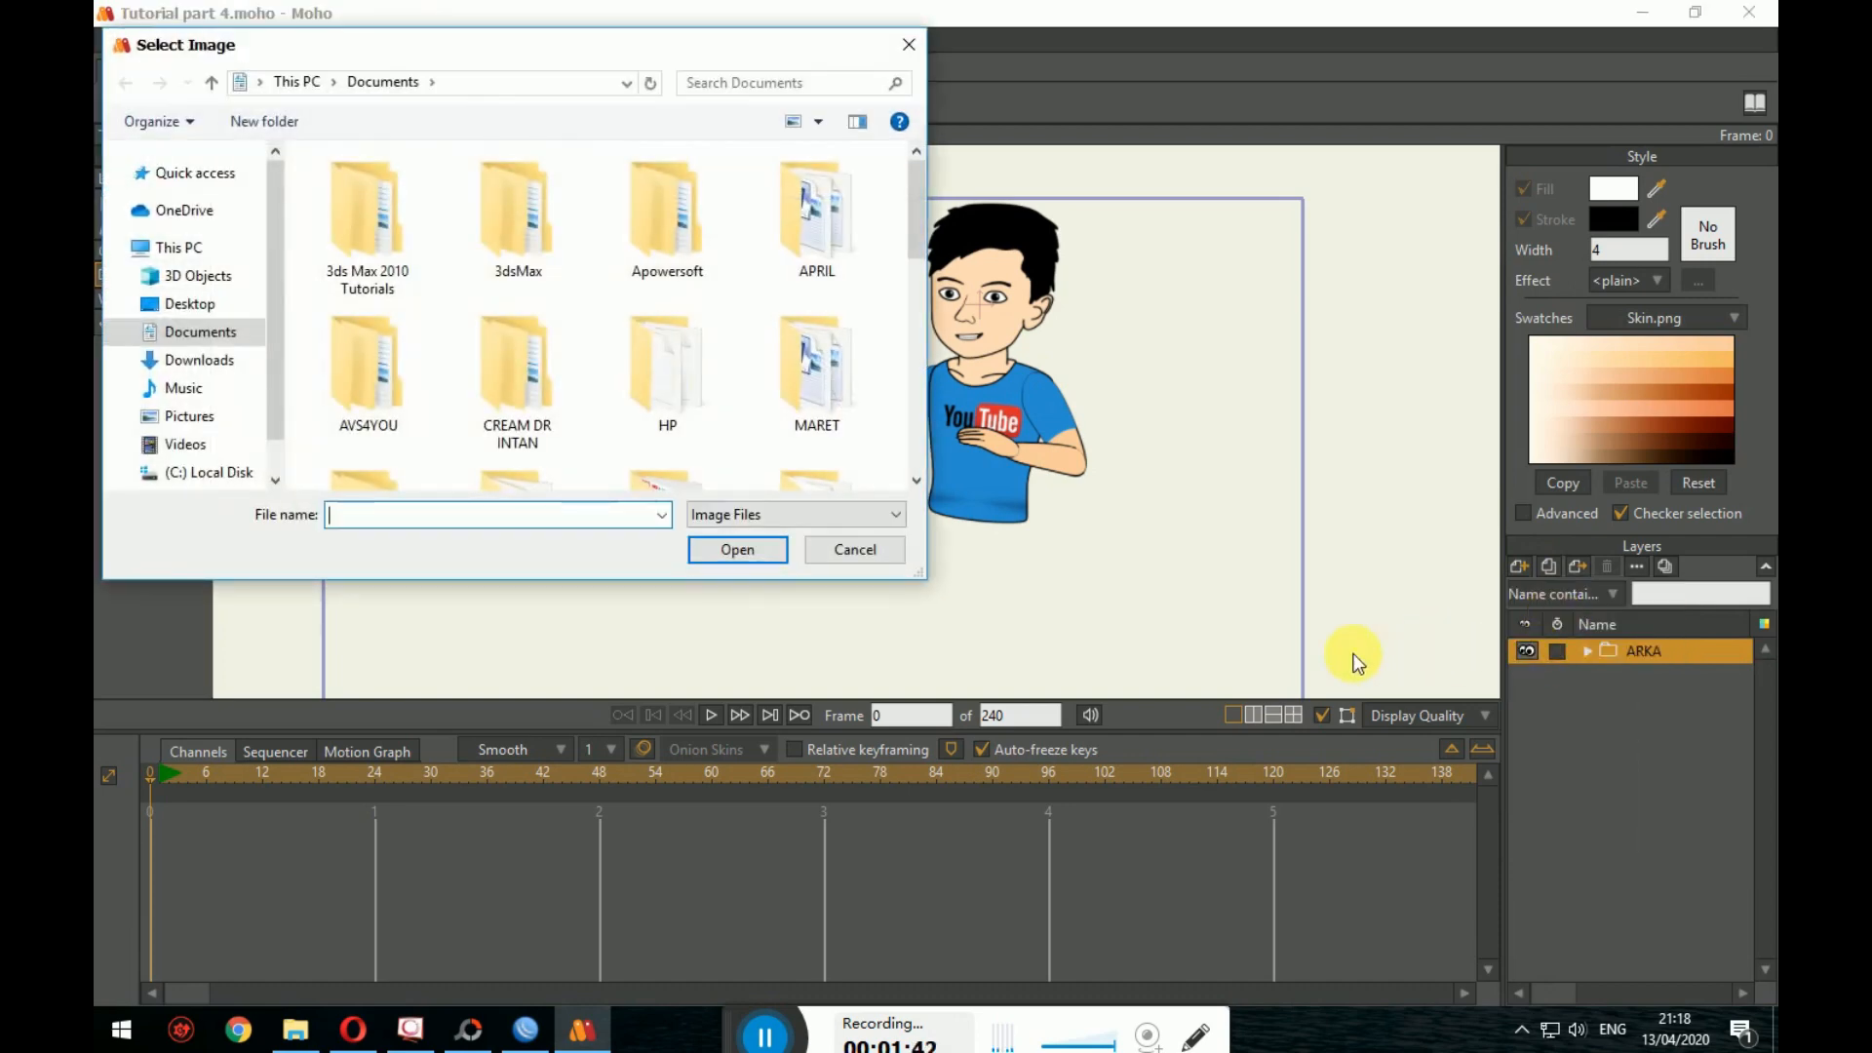
{"action": "scroll", "coordinate": [405, 300], "scroll_direction": "down", "scroll_amount": 6}
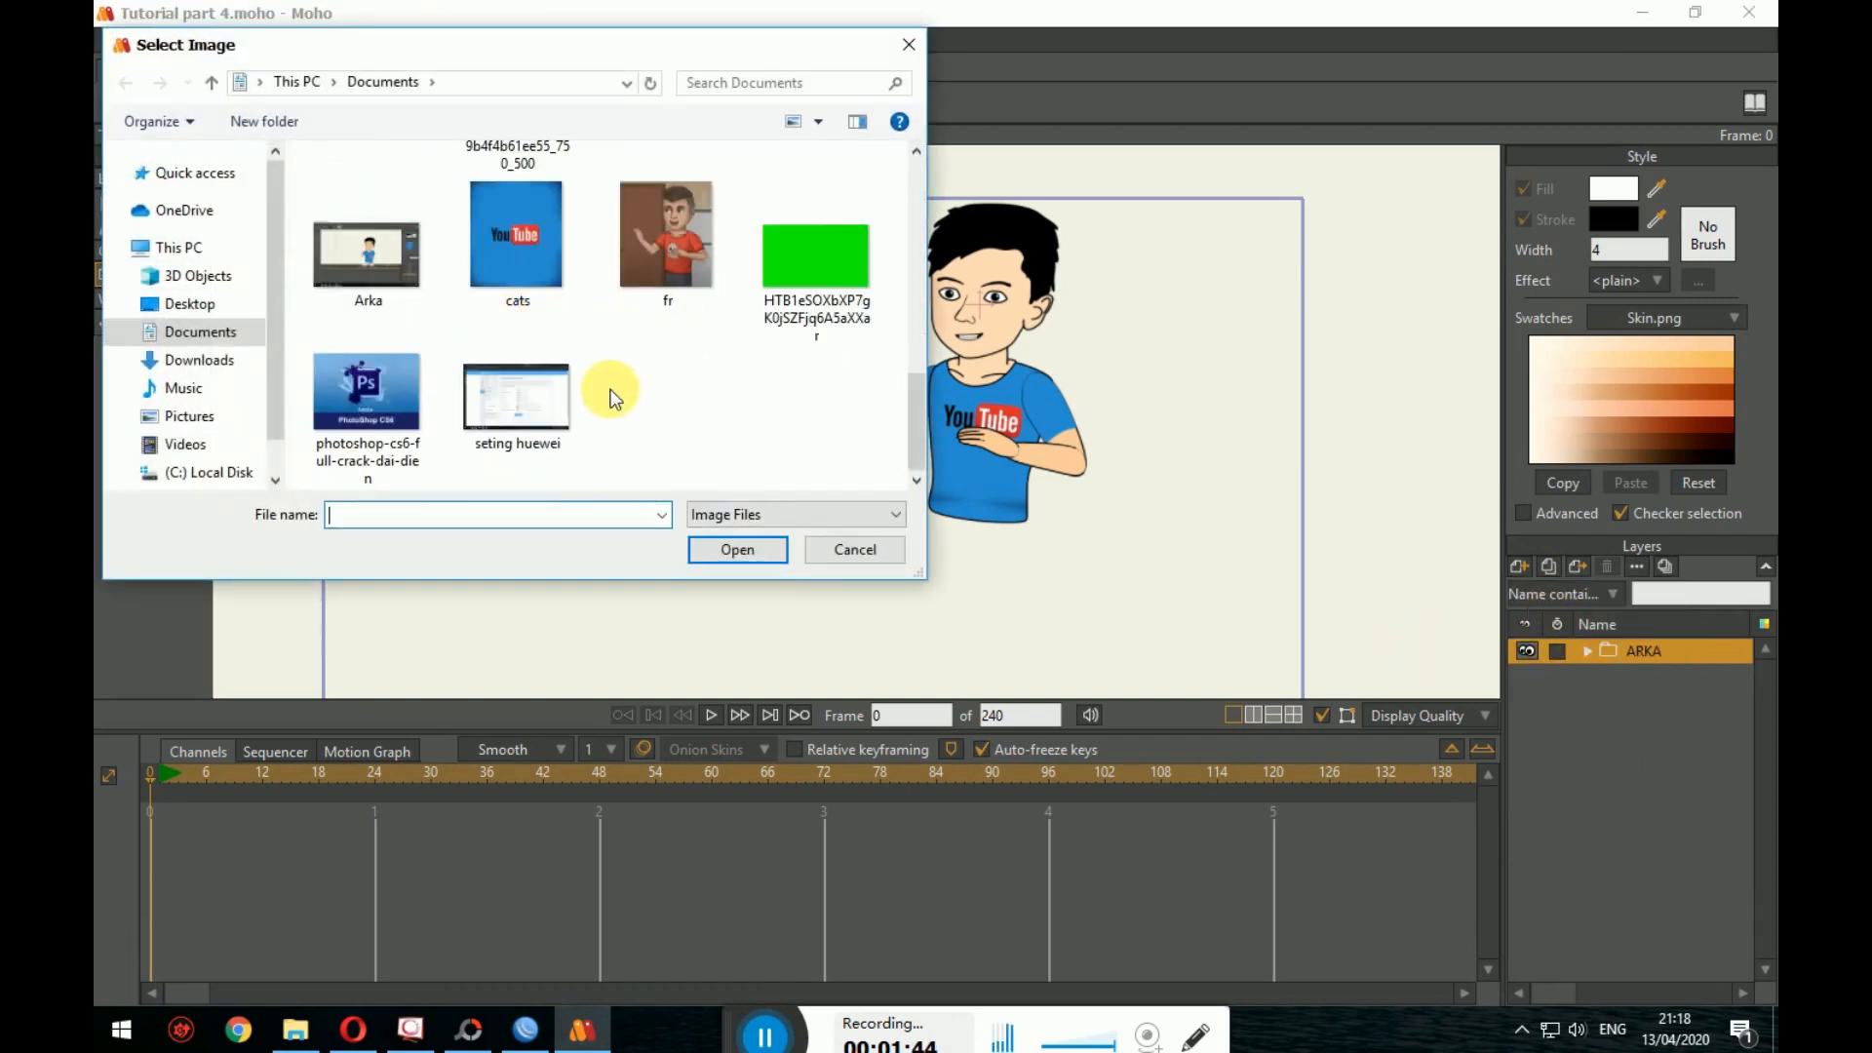
{"action": "scroll", "coordinate": [611, 386], "scroll_direction": "up", "scroll_amount": 3}
{"action": "double_click", "coordinate": [653, 378]}
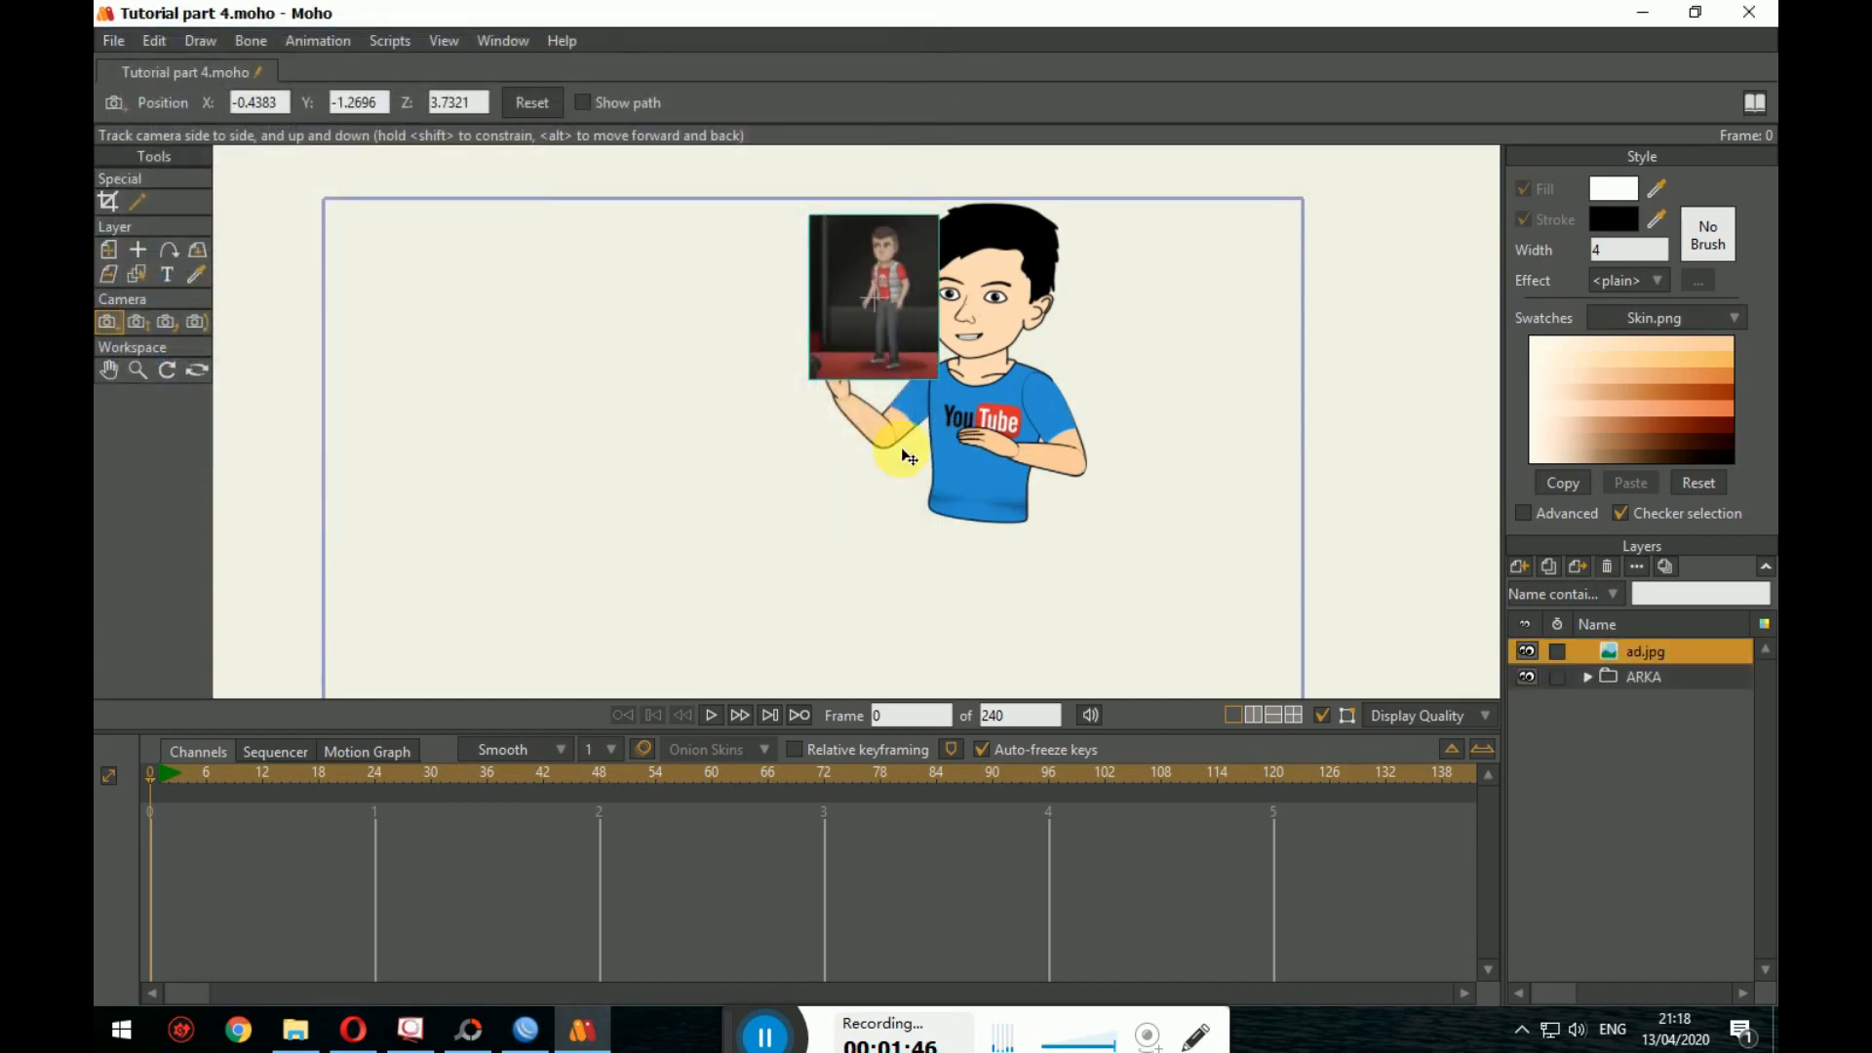
Step: Scale the ad.jpg layer up to about 3.15 and place it over the character at about X 0.59, Y -1.03
{"action": "left_click", "coordinate": [113, 253]}
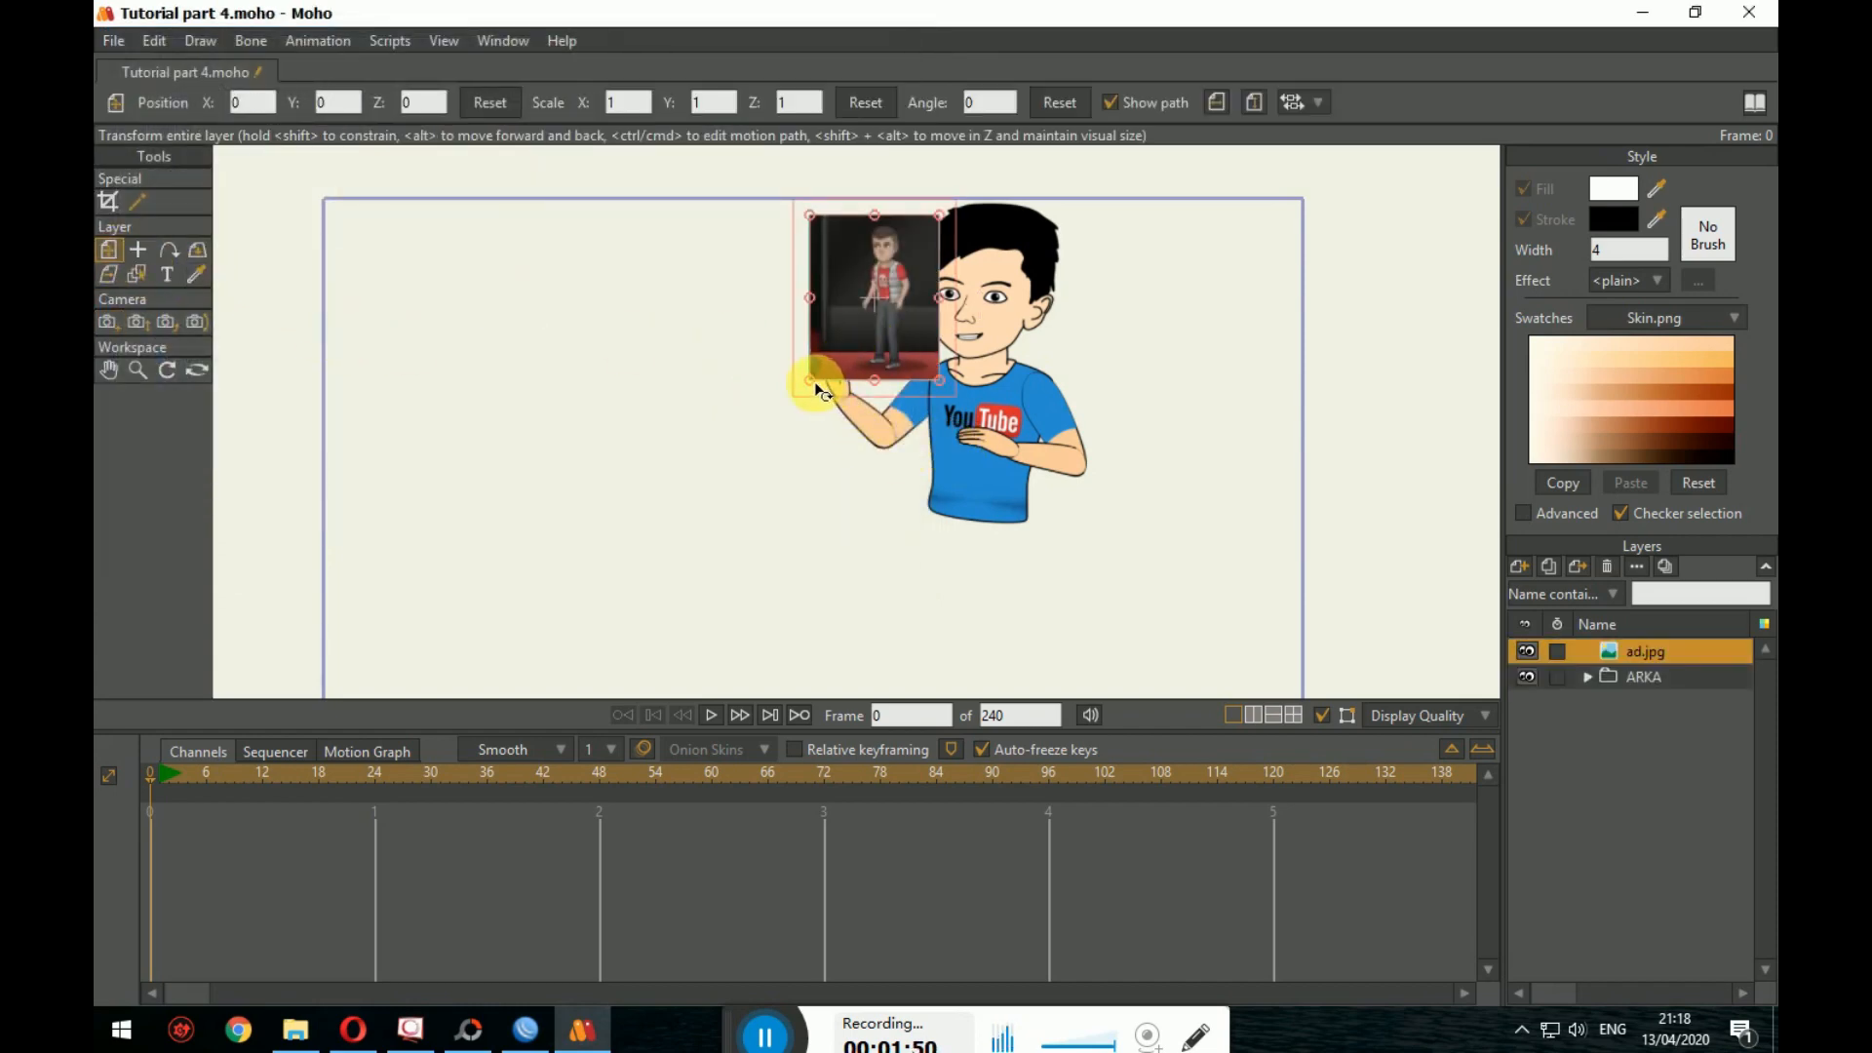
{"action": "left_click_drag", "start_coordinate": [808, 383], "coordinate": [634, 508]}
{"action": "left_click_drag", "start_coordinate": [842, 457], "coordinate": [937, 600]}
Step: Lower the opacity of the ad.jpg layer so the character shows through it
{"action": "double_click", "coordinate": [1714, 657]}
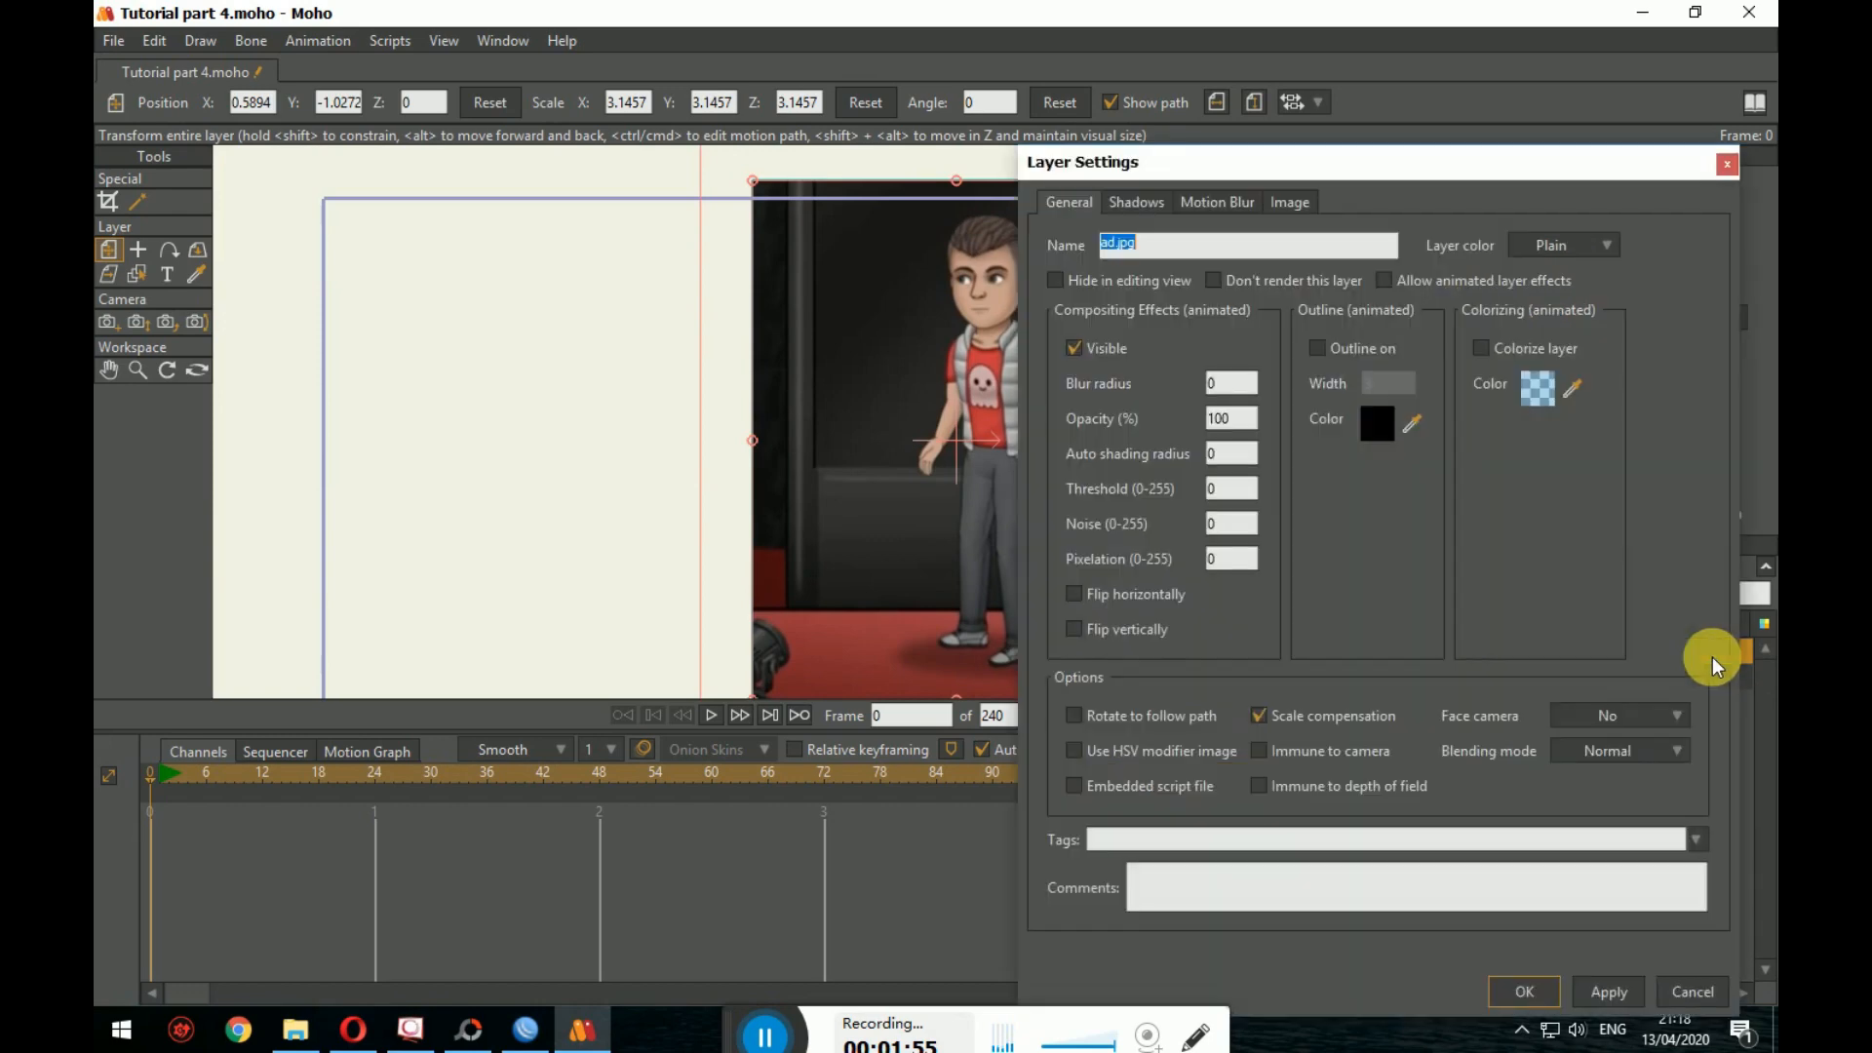
{"action": "double_click", "coordinate": [1224, 417]}
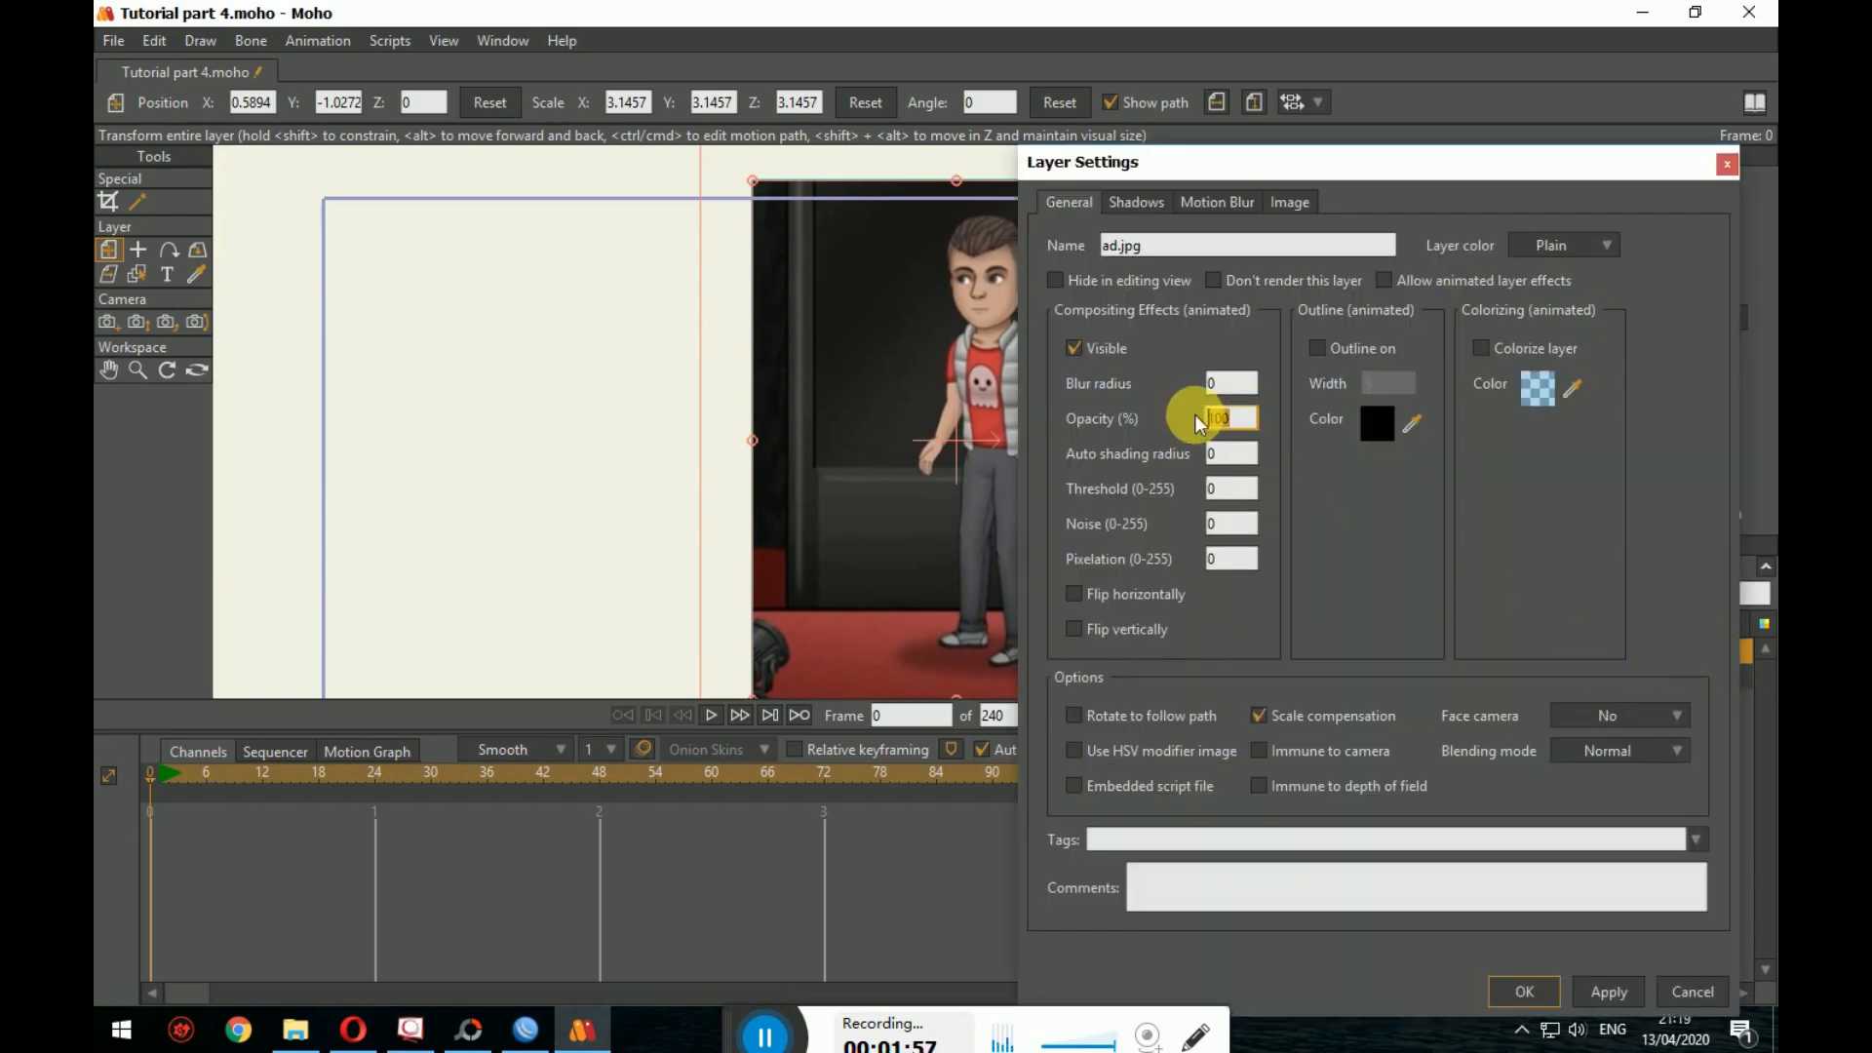
{"action": "key", "text": "Return"}
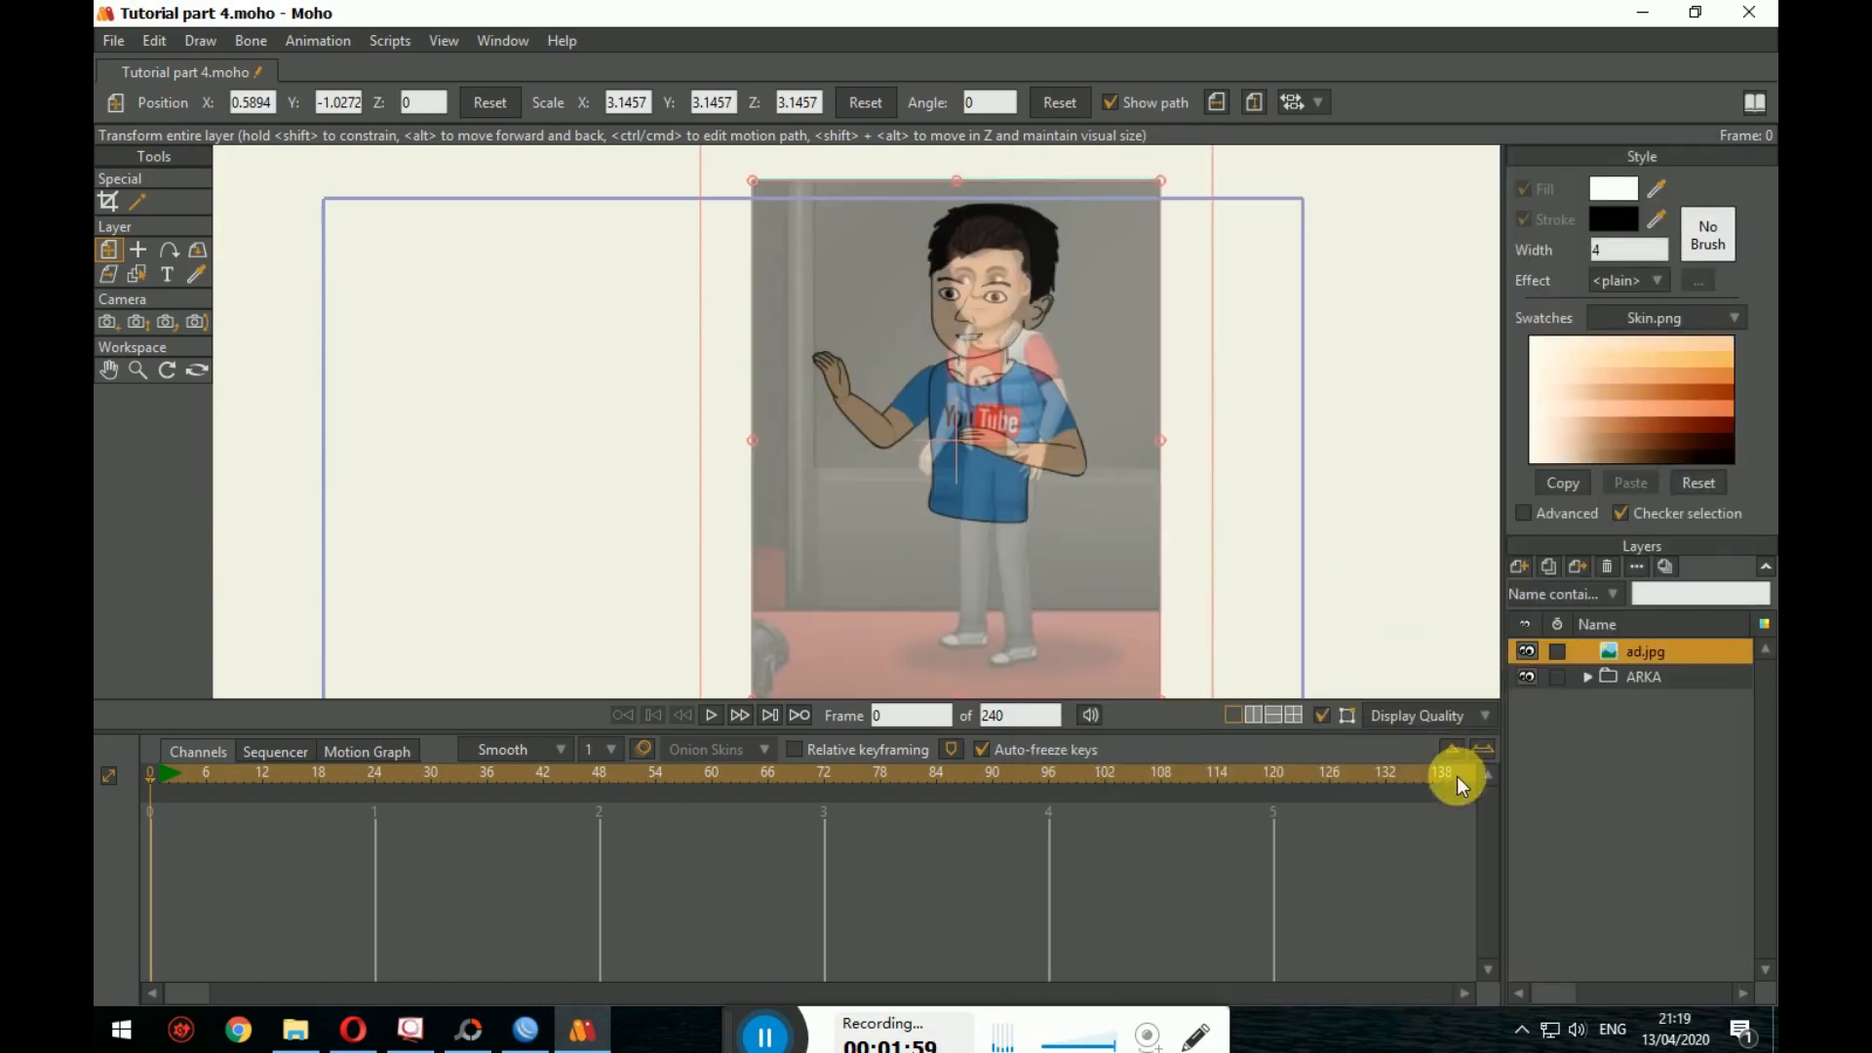
Step: Enlarge the ad.jpg reference to about 4.49 and place it over the character at about X 0.33, Y -1.48
{"action": "left_click_drag", "start_coordinate": [1123, 618], "coordinate": [1190, 495]}
{"action": "scroll", "coordinate": [1220, 612], "scroll_direction": "down", "scroll_amount": 2}
{"action": "left_click_drag", "start_coordinate": [897, 561], "coordinate": [1045, 617]}
{"action": "key", "text": "ctrl+z"}
{"action": "scroll", "coordinate": [1023, 552], "scroll_direction": "up", "scroll_amount": 2}
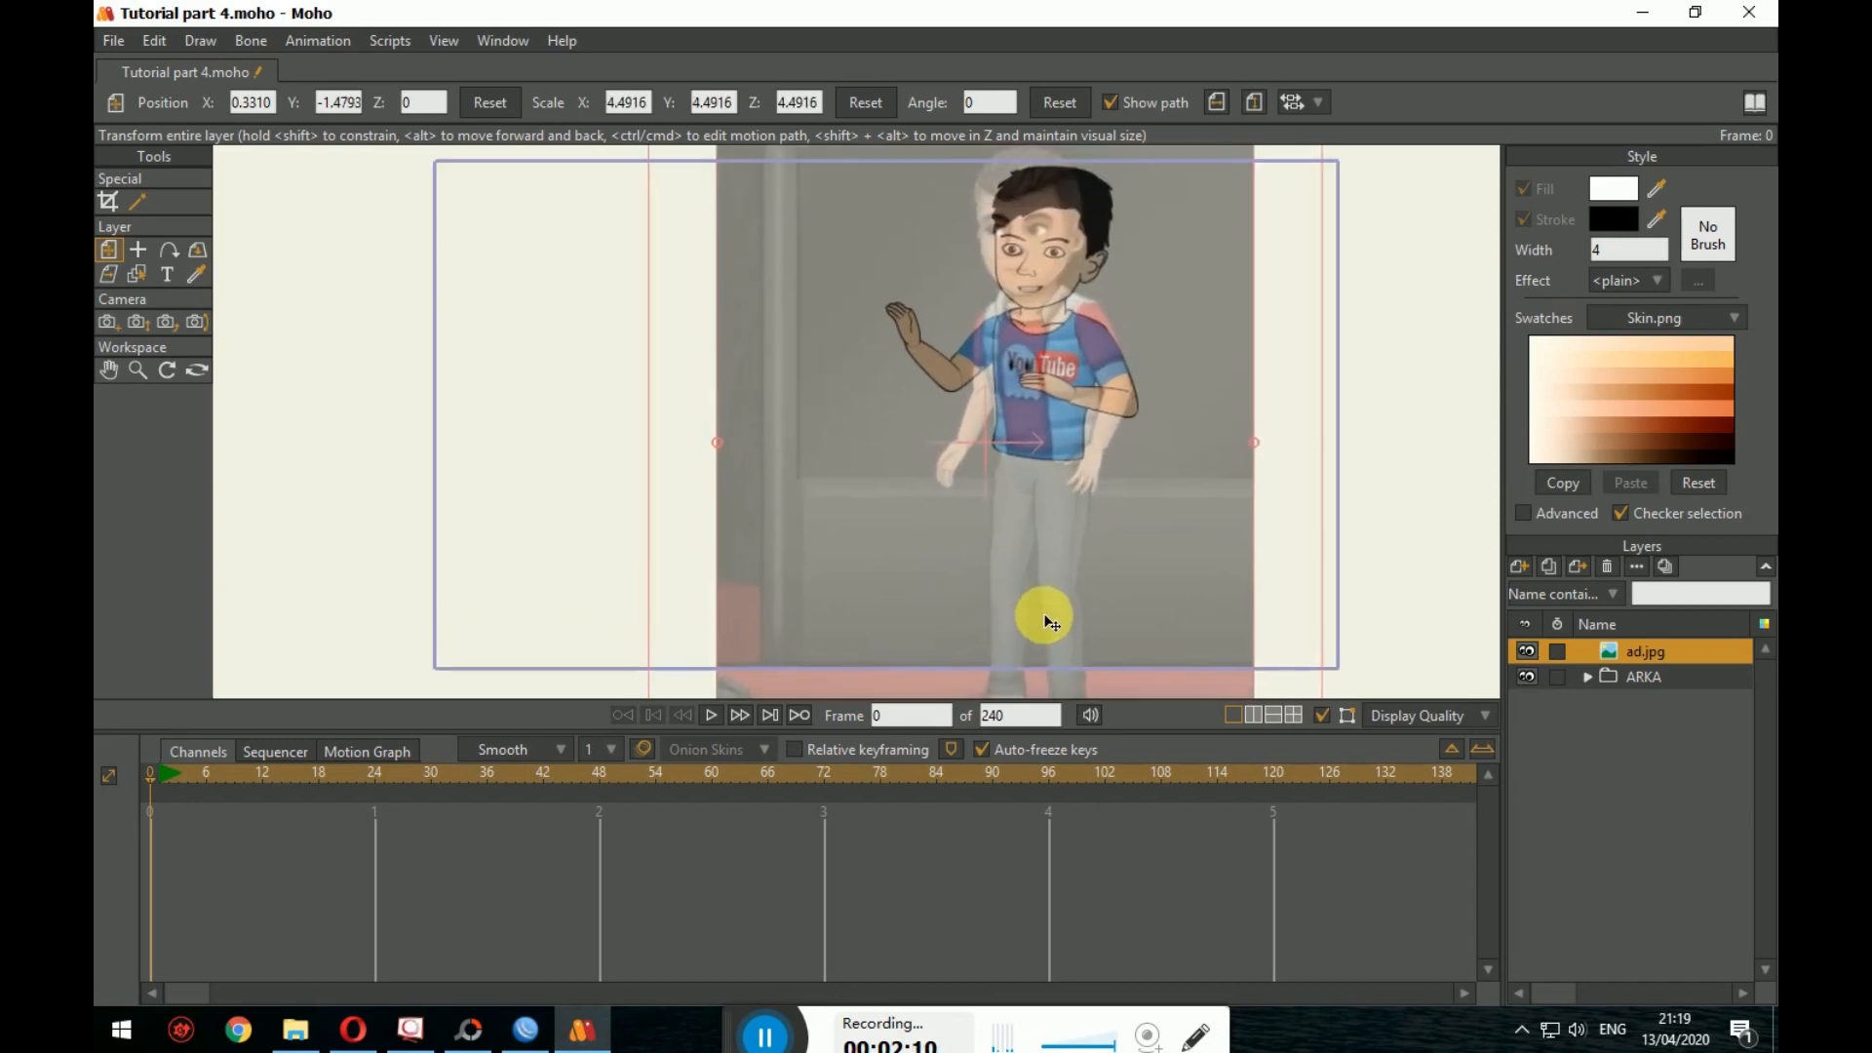
Step: Reduce the ad.jpg reference to about 4.11 and align its torso with the character's at about X 0.38, Y -1.52
{"action": "left_click_drag", "start_coordinate": [1069, 538], "coordinate": [1087, 581]}
{"action": "left_click_drag", "start_coordinate": [1170, 429], "coordinate": [1172, 469]}
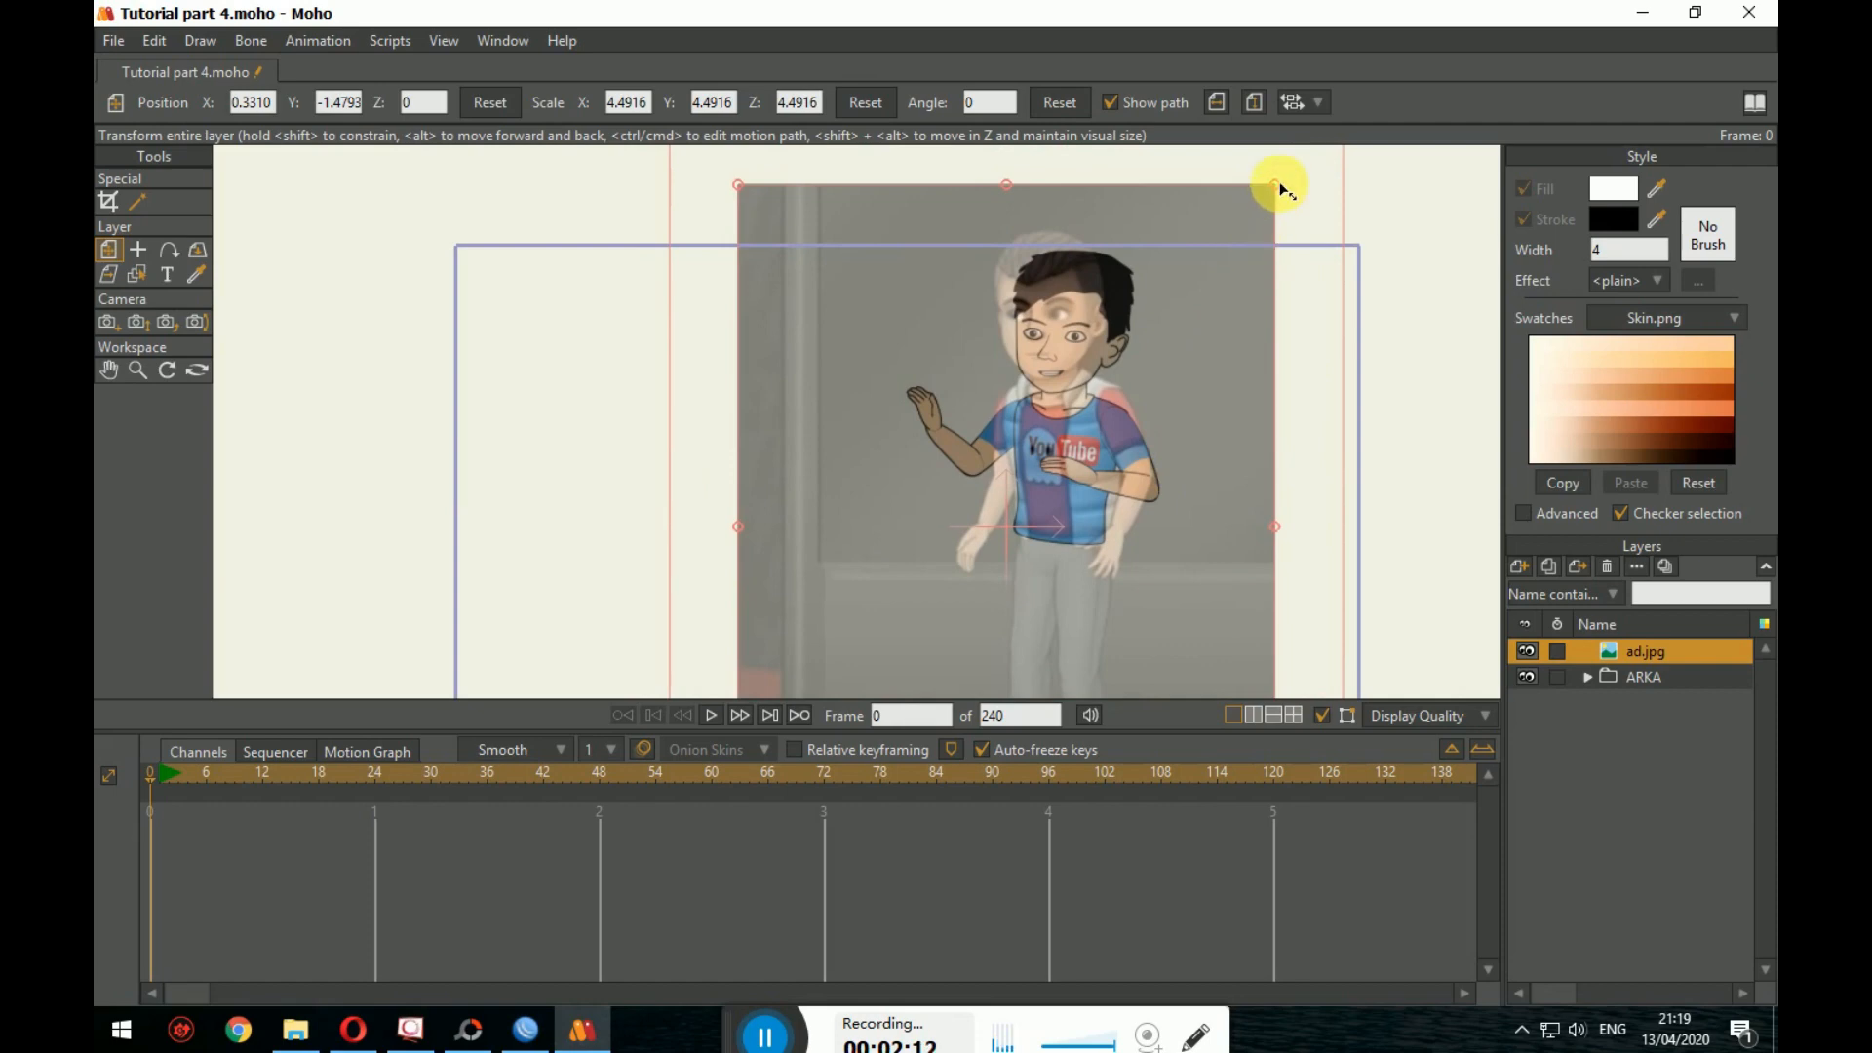
{"action": "left_click_drag", "start_coordinate": [1278, 187], "coordinate": [1149, 351]}
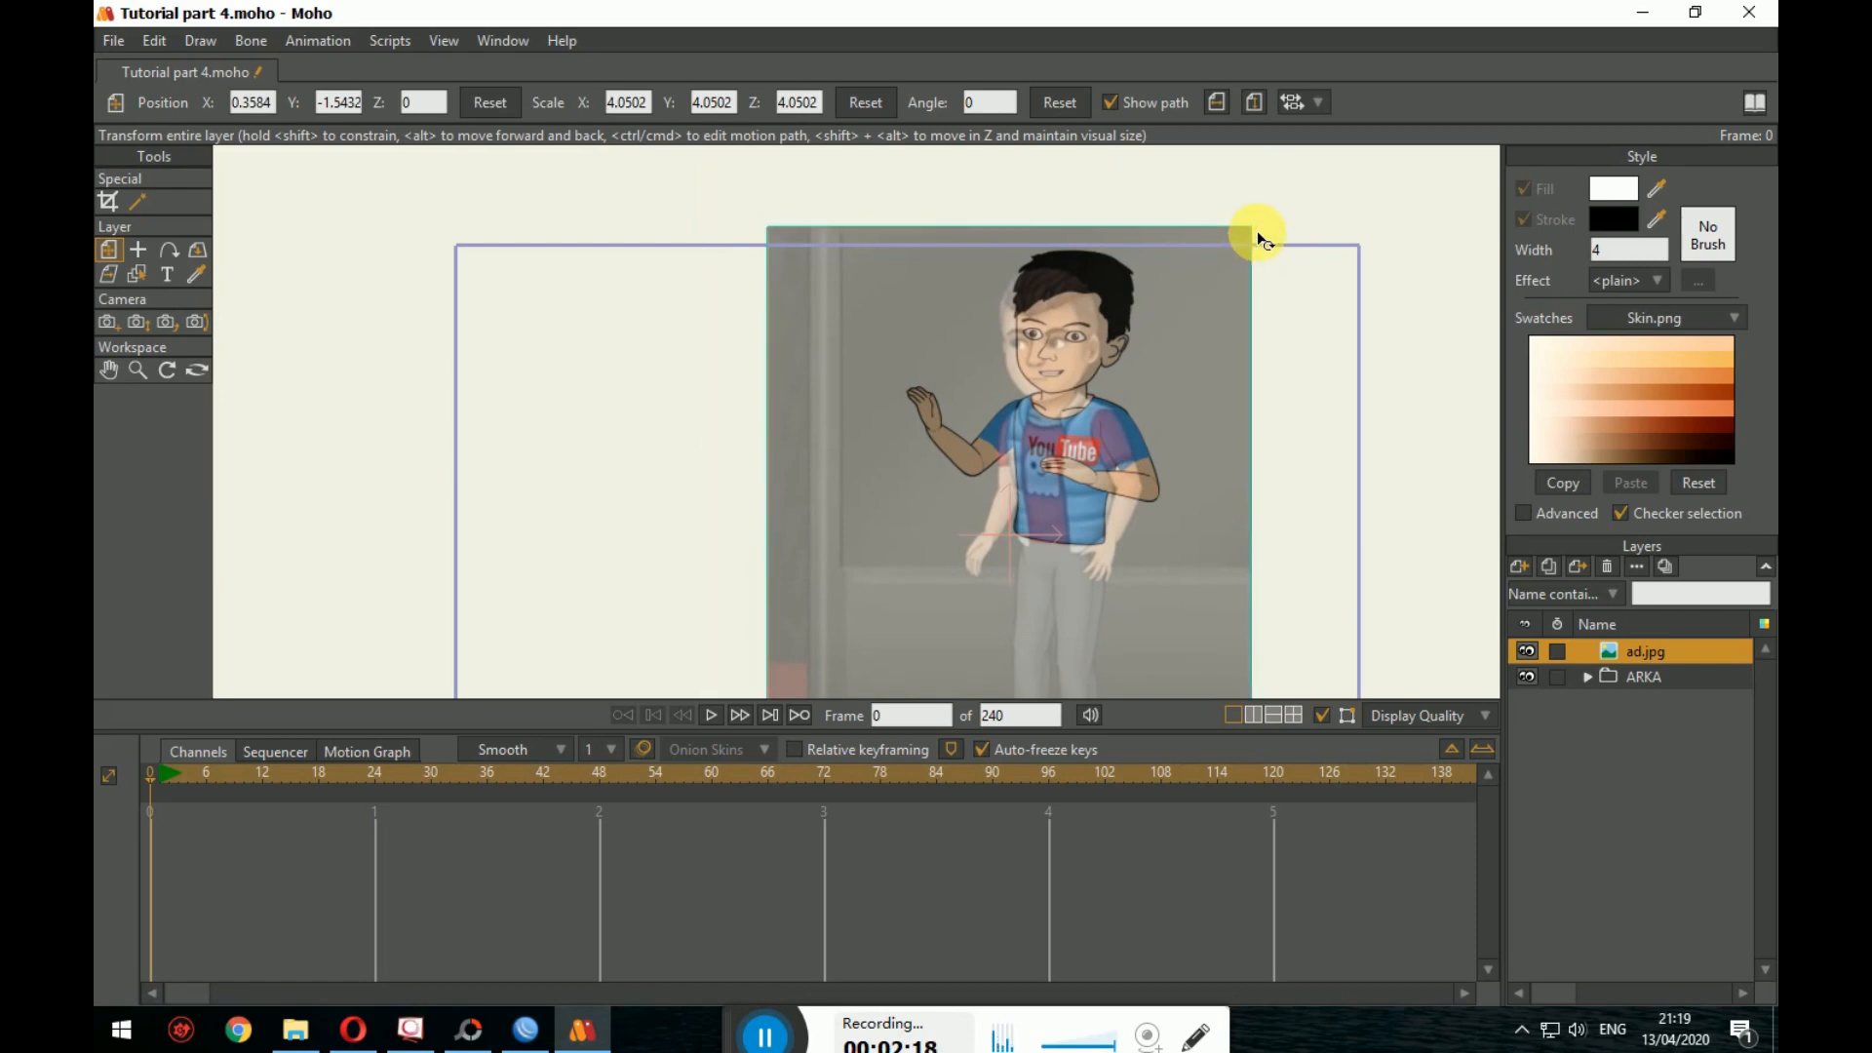
{"action": "left_click_drag", "start_coordinate": [1261, 233], "coordinate": [1262, 224]}
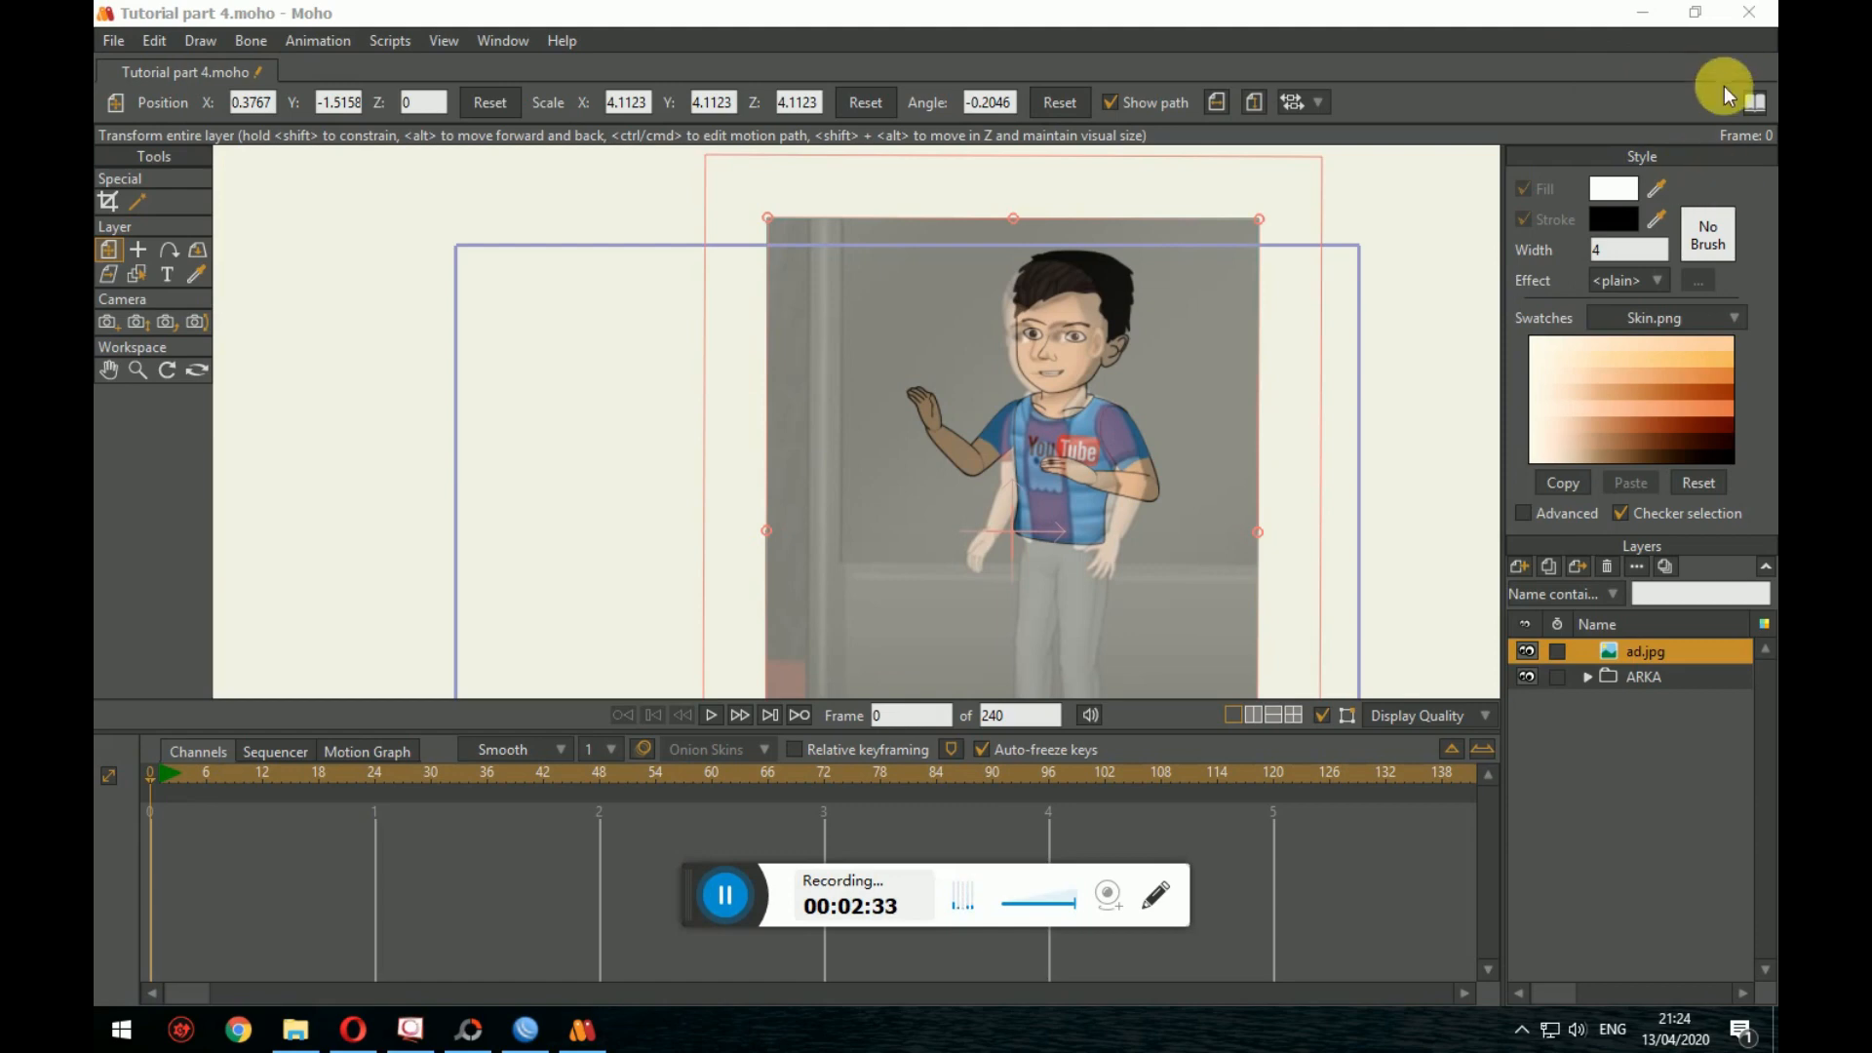
Step: Add a new vector layer directly above Tangan Kanan in the ARKA group
{"action": "left_click", "coordinate": [1314, 422]}
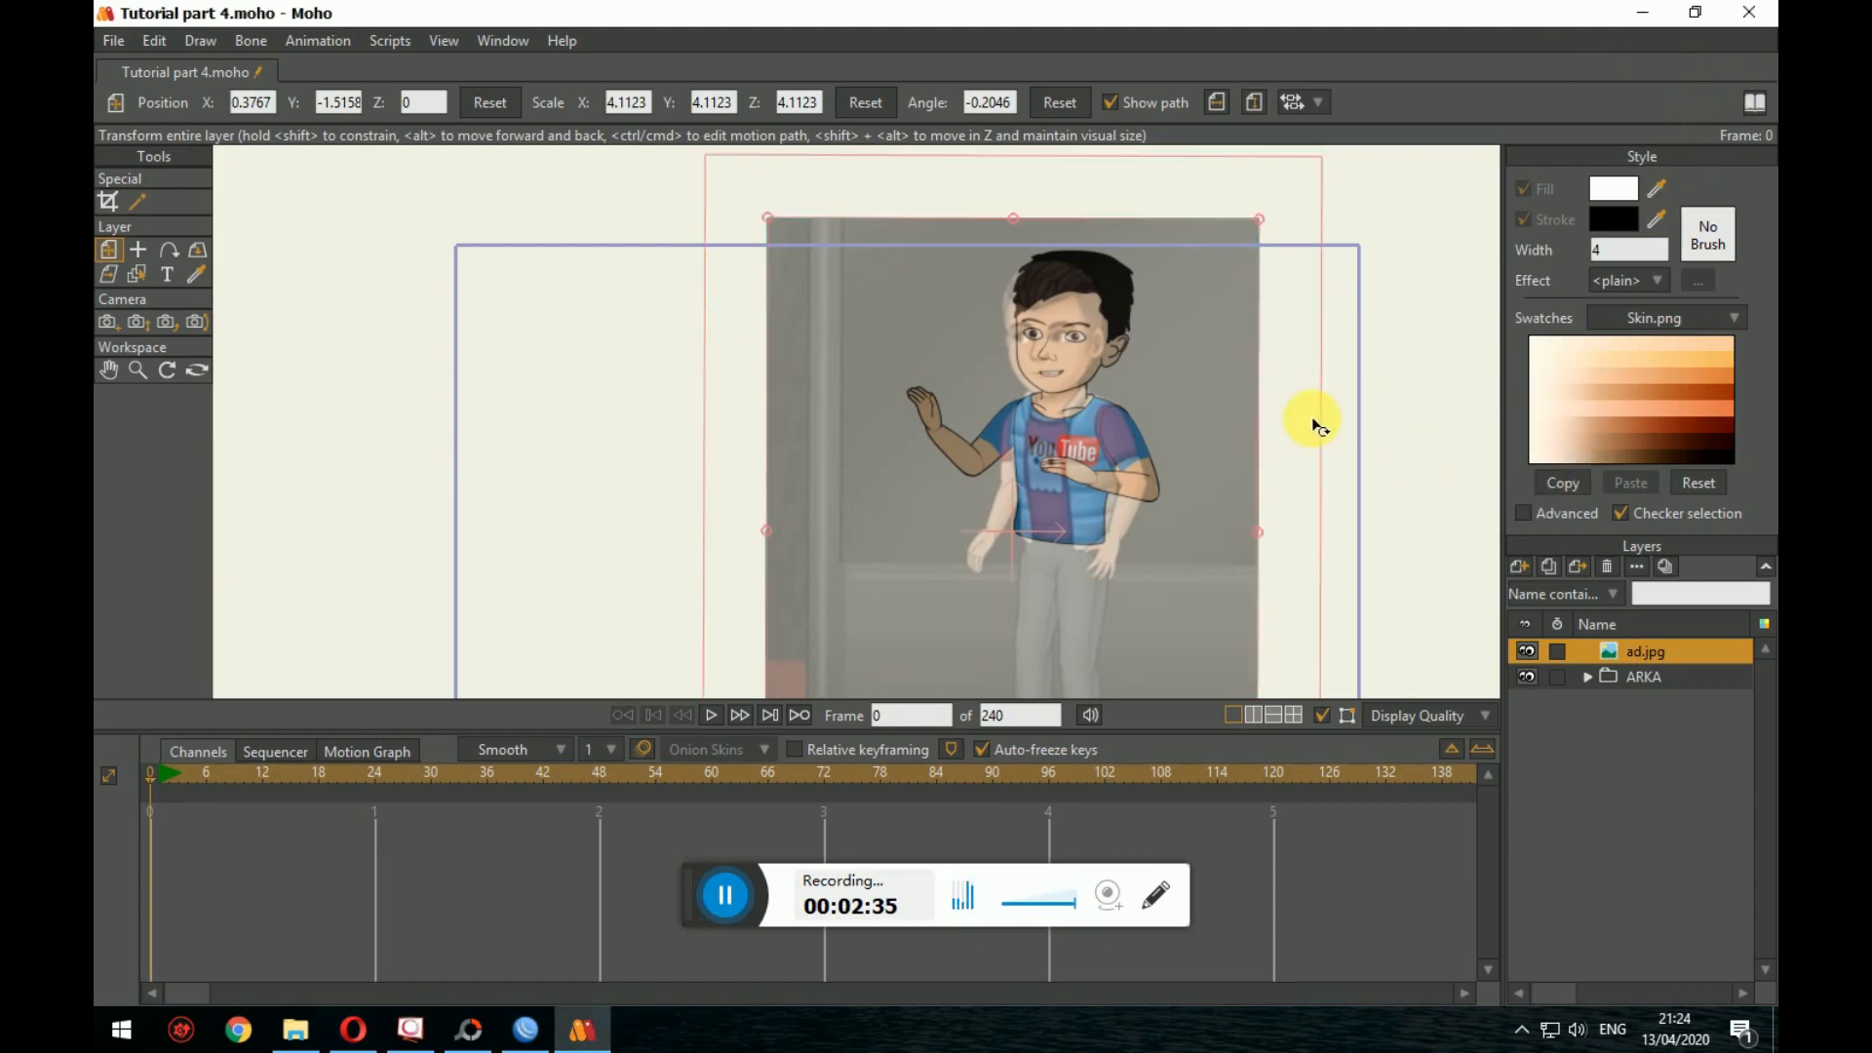
{"action": "left_click_drag", "start_coordinate": [1273, 414], "coordinate": [1056, 367]}
{"action": "scroll", "coordinate": [1056, 367], "scroll_direction": "up", "scroll_amount": 3}
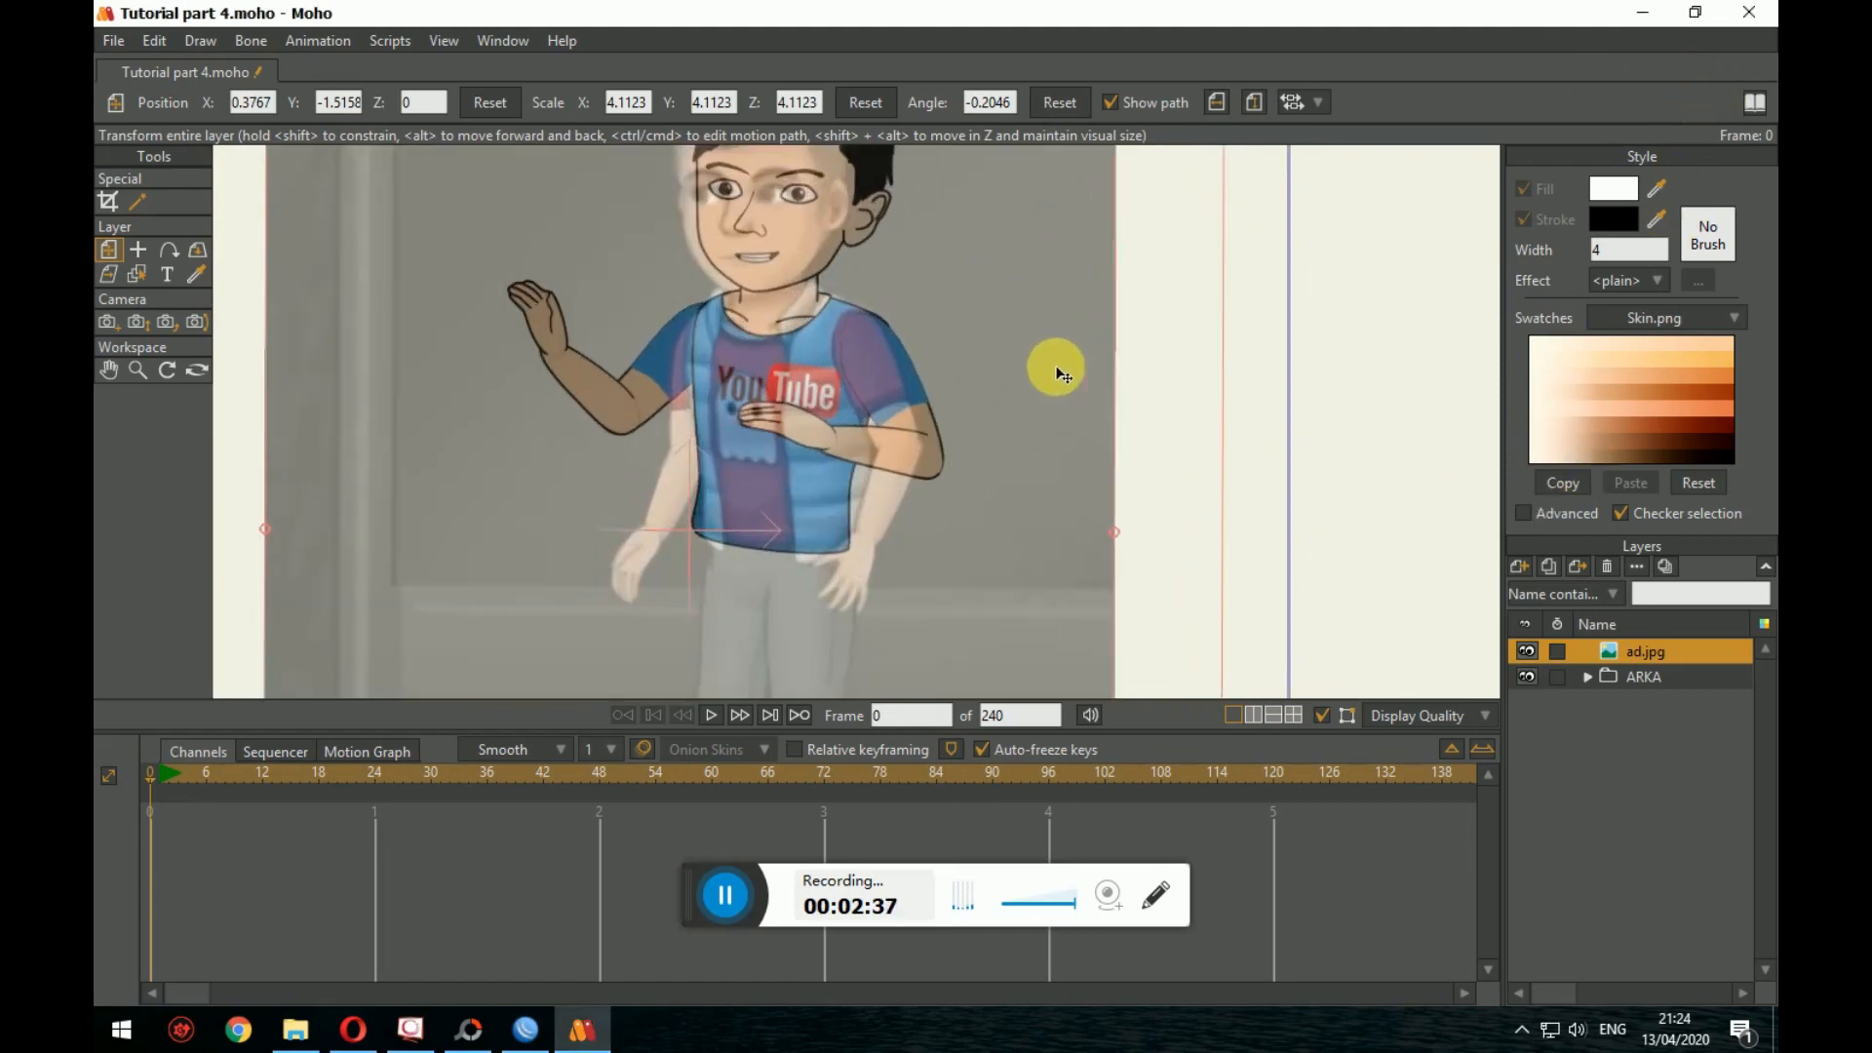
{"action": "left_click_drag", "start_coordinate": [931, 358], "coordinate": [1026, 355]}
{"action": "scroll", "coordinate": [1022, 350], "scroll_direction": "down", "scroll_amount": 2}
{"action": "left_click_drag", "start_coordinate": [957, 661], "coordinate": [965, 540]}
{"action": "scroll", "coordinate": [957, 554], "scroll_direction": "up", "scroll_amount": 2}
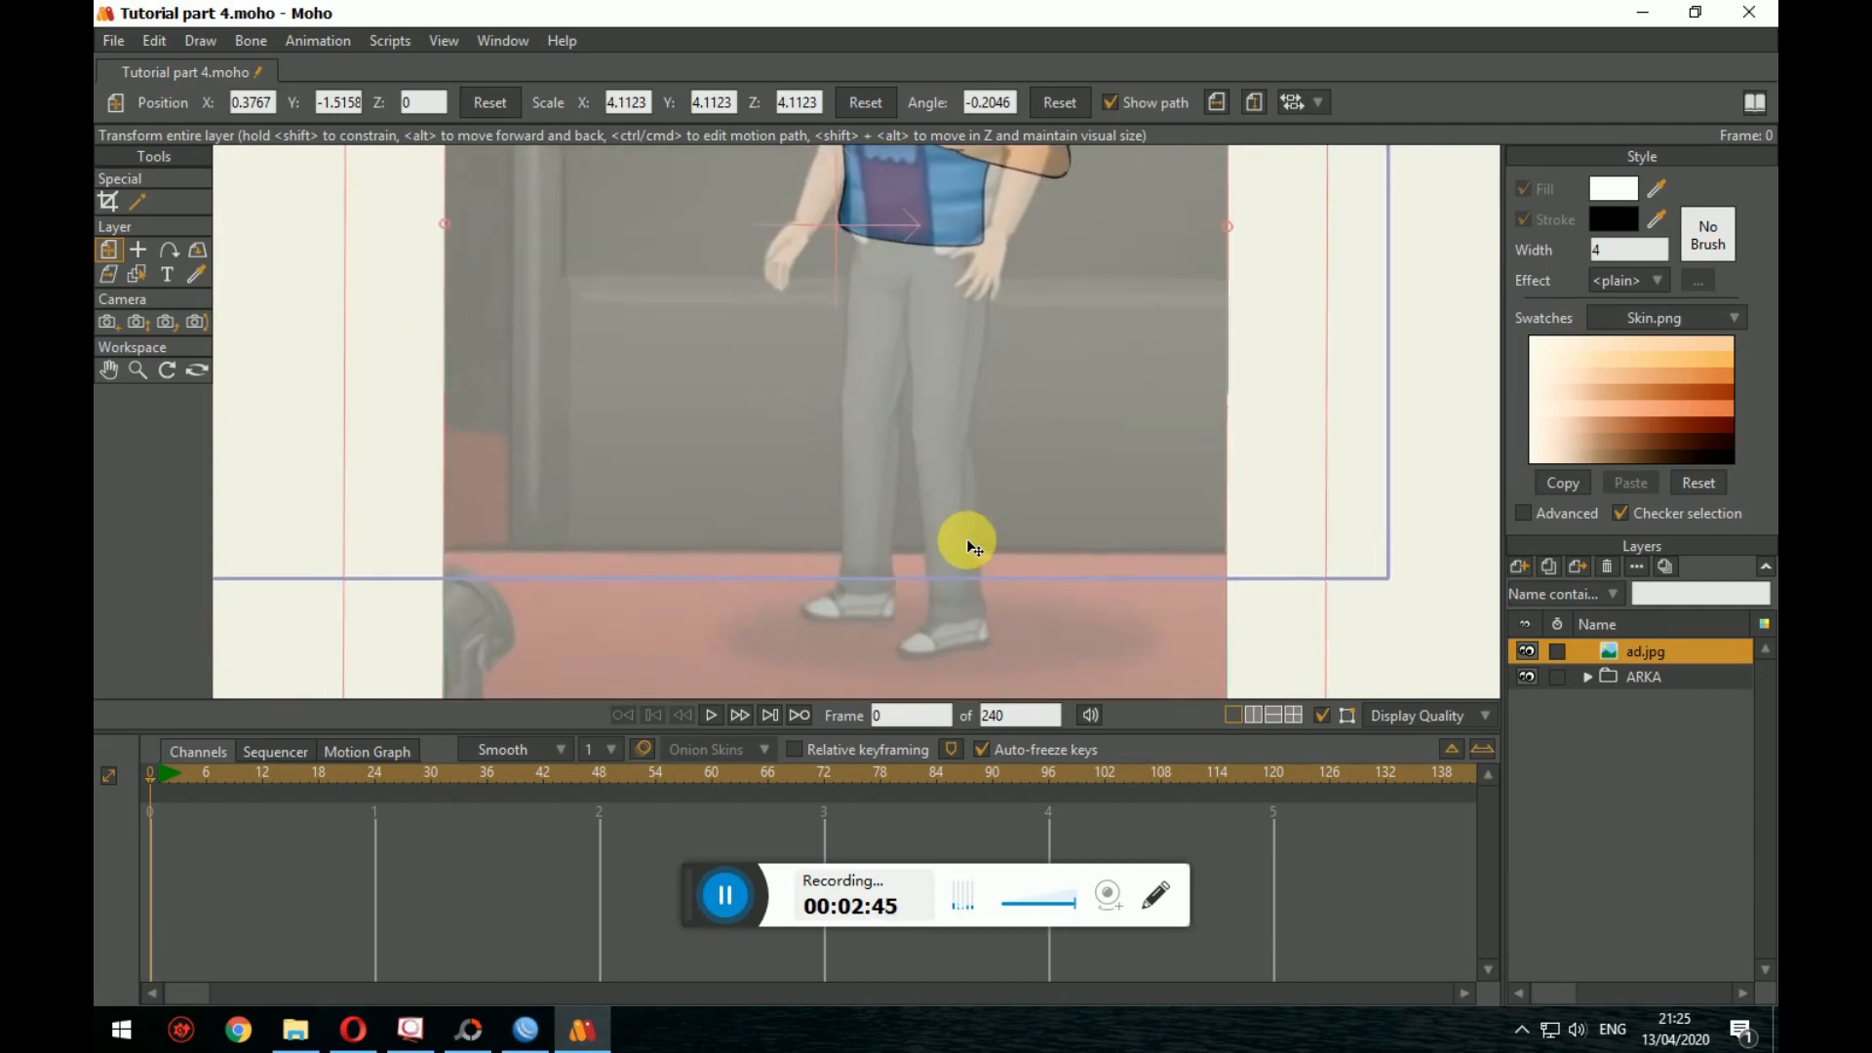
{"action": "left_click", "coordinate": [1590, 676]}
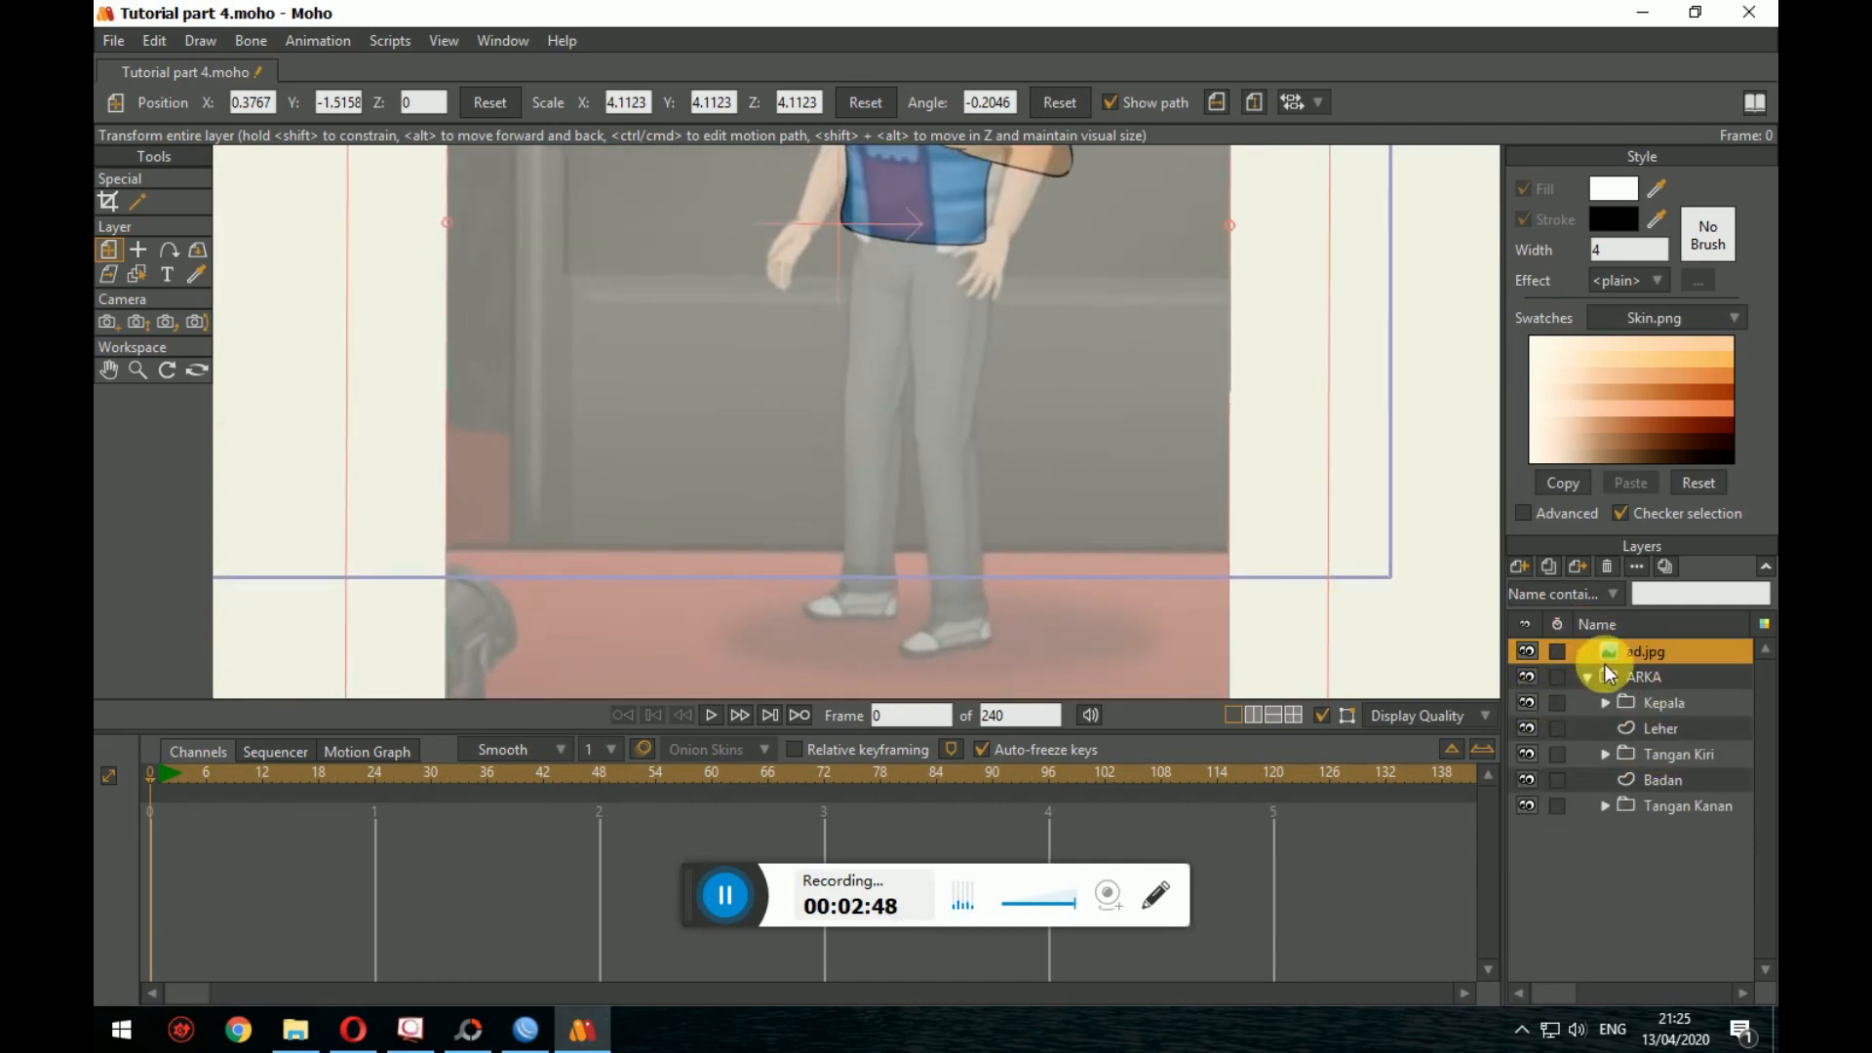
{"action": "left_click", "coordinate": [1672, 804]}
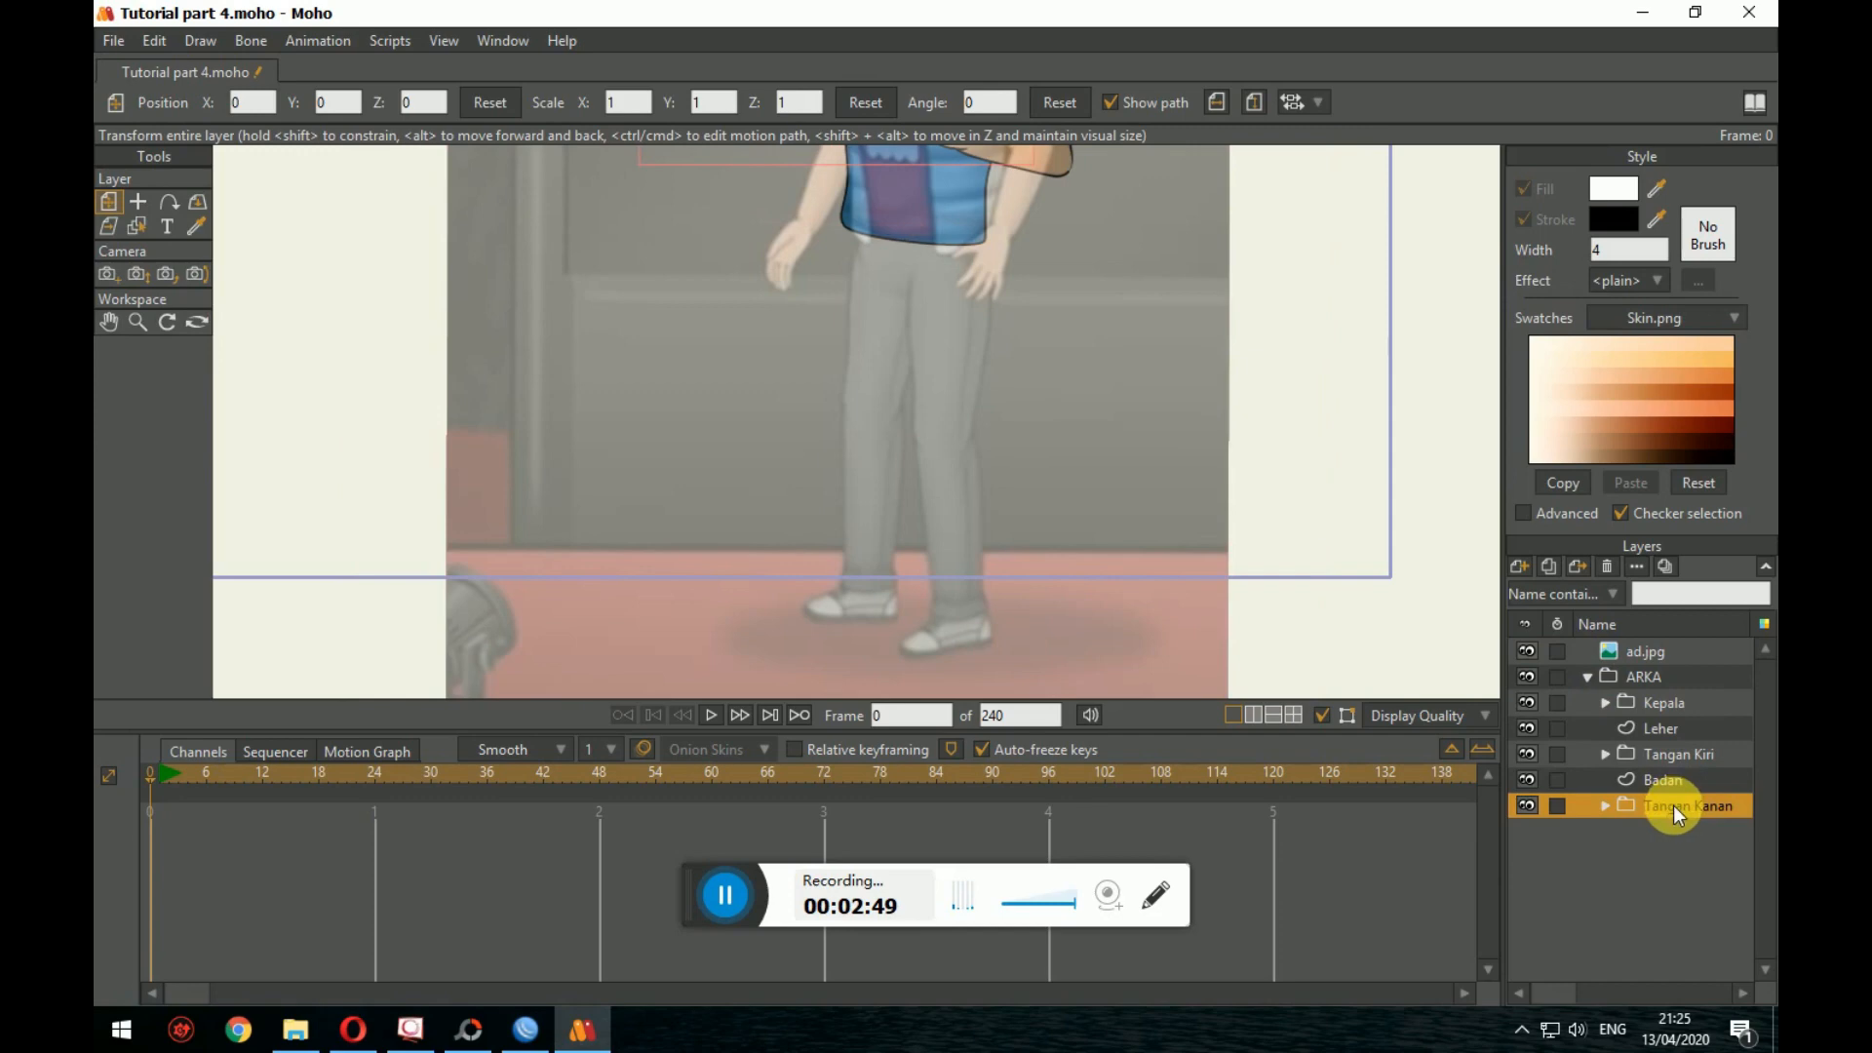
{"action": "left_click", "coordinate": [1519, 570]}
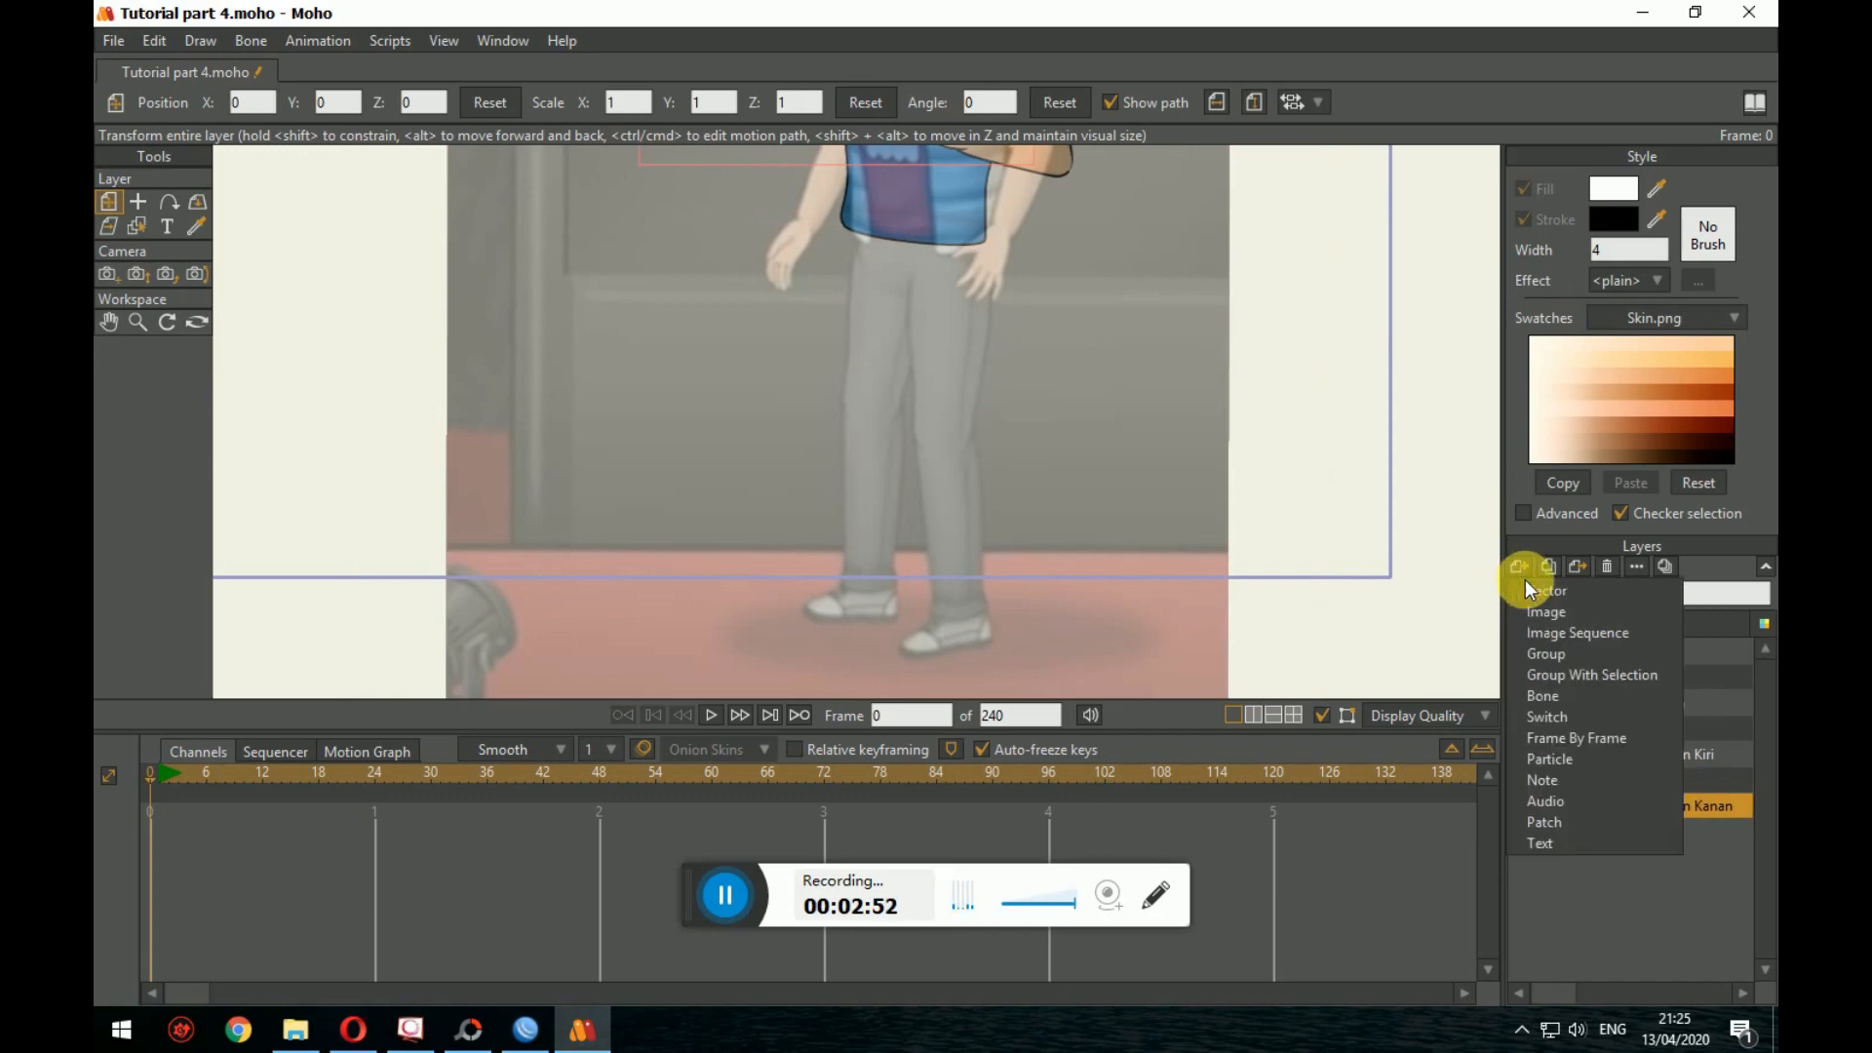
{"action": "left_click", "coordinate": [1526, 584]}
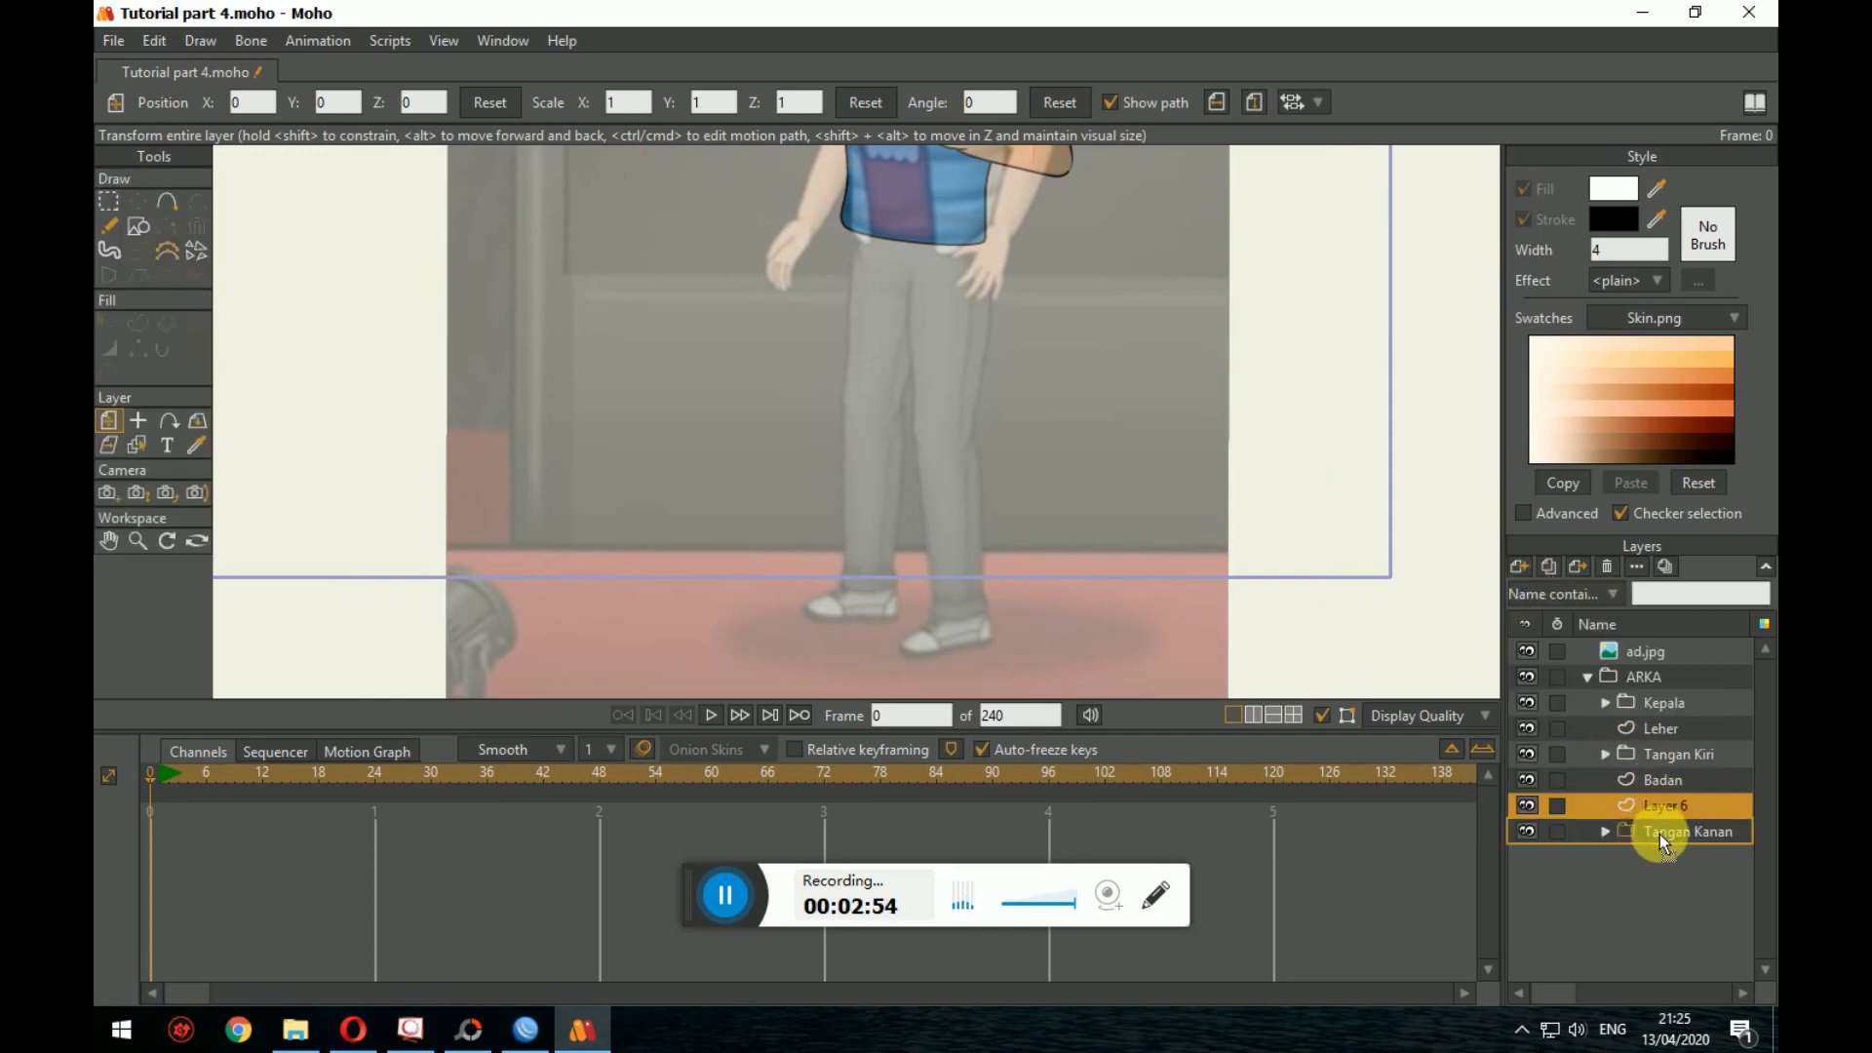
Step: Move the new vector layer below the Tangan Kanan group, to the very end of the layer stack outside ARKA
{"action": "left_click_drag", "start_coordinate": [1659, 834], "coordinate": [1660, 834]}
{"action": "left_click", "coordinate": [1665, 809]}
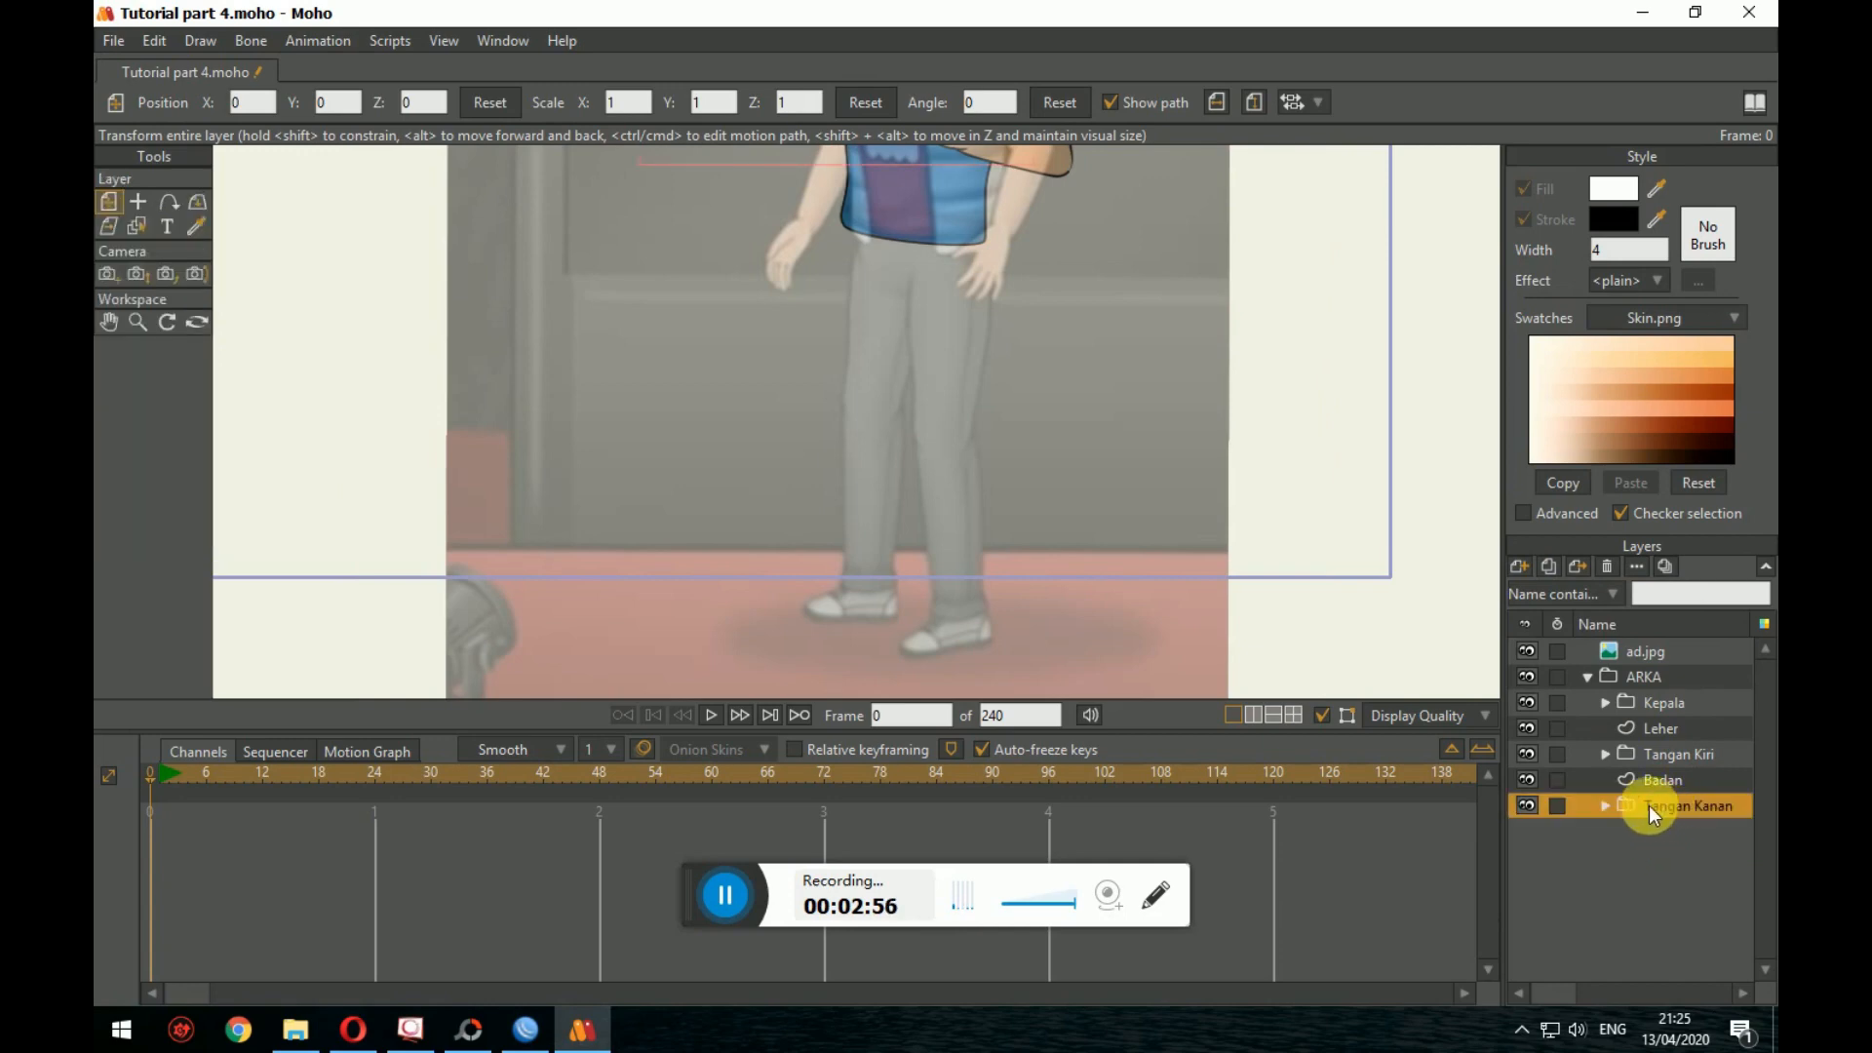
{"action": "left_click", "coordinate": [1605, 806]}
{"action": "mouse_move", "coordinate": [1676, 909]}
{"action": "left_mouse_down"}
{"action": "mouse_move", "coordinate": [1681, 788]}
{"action": "mouse_move", "coordinate": [1635, 841]}
{"action": "left_mouse_up"}
{"action": "left_click", "coordinate": [1607, 831]}
Step: Name the new vector layer Kaki and change the name to Kaki 1
{"action": "double_click", "coordinate": [1666, 832]}
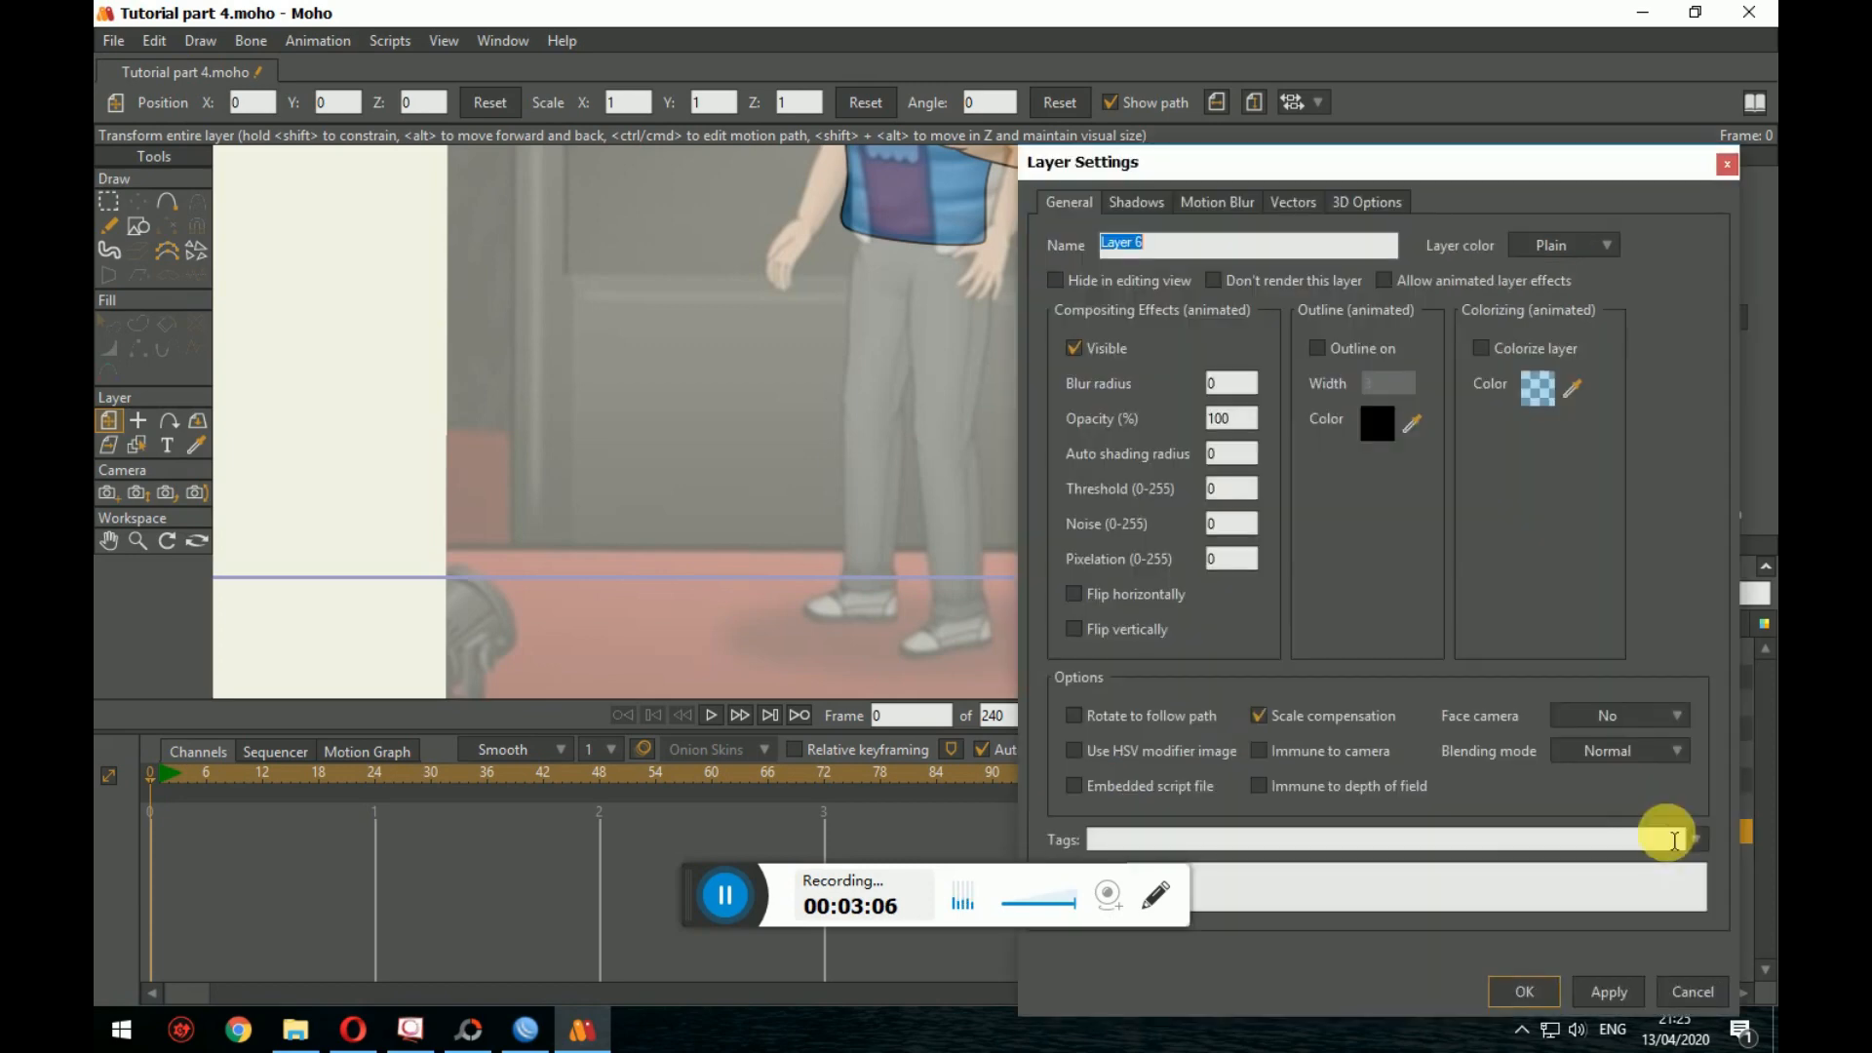
{"action": "type", "text": "Kaki"}
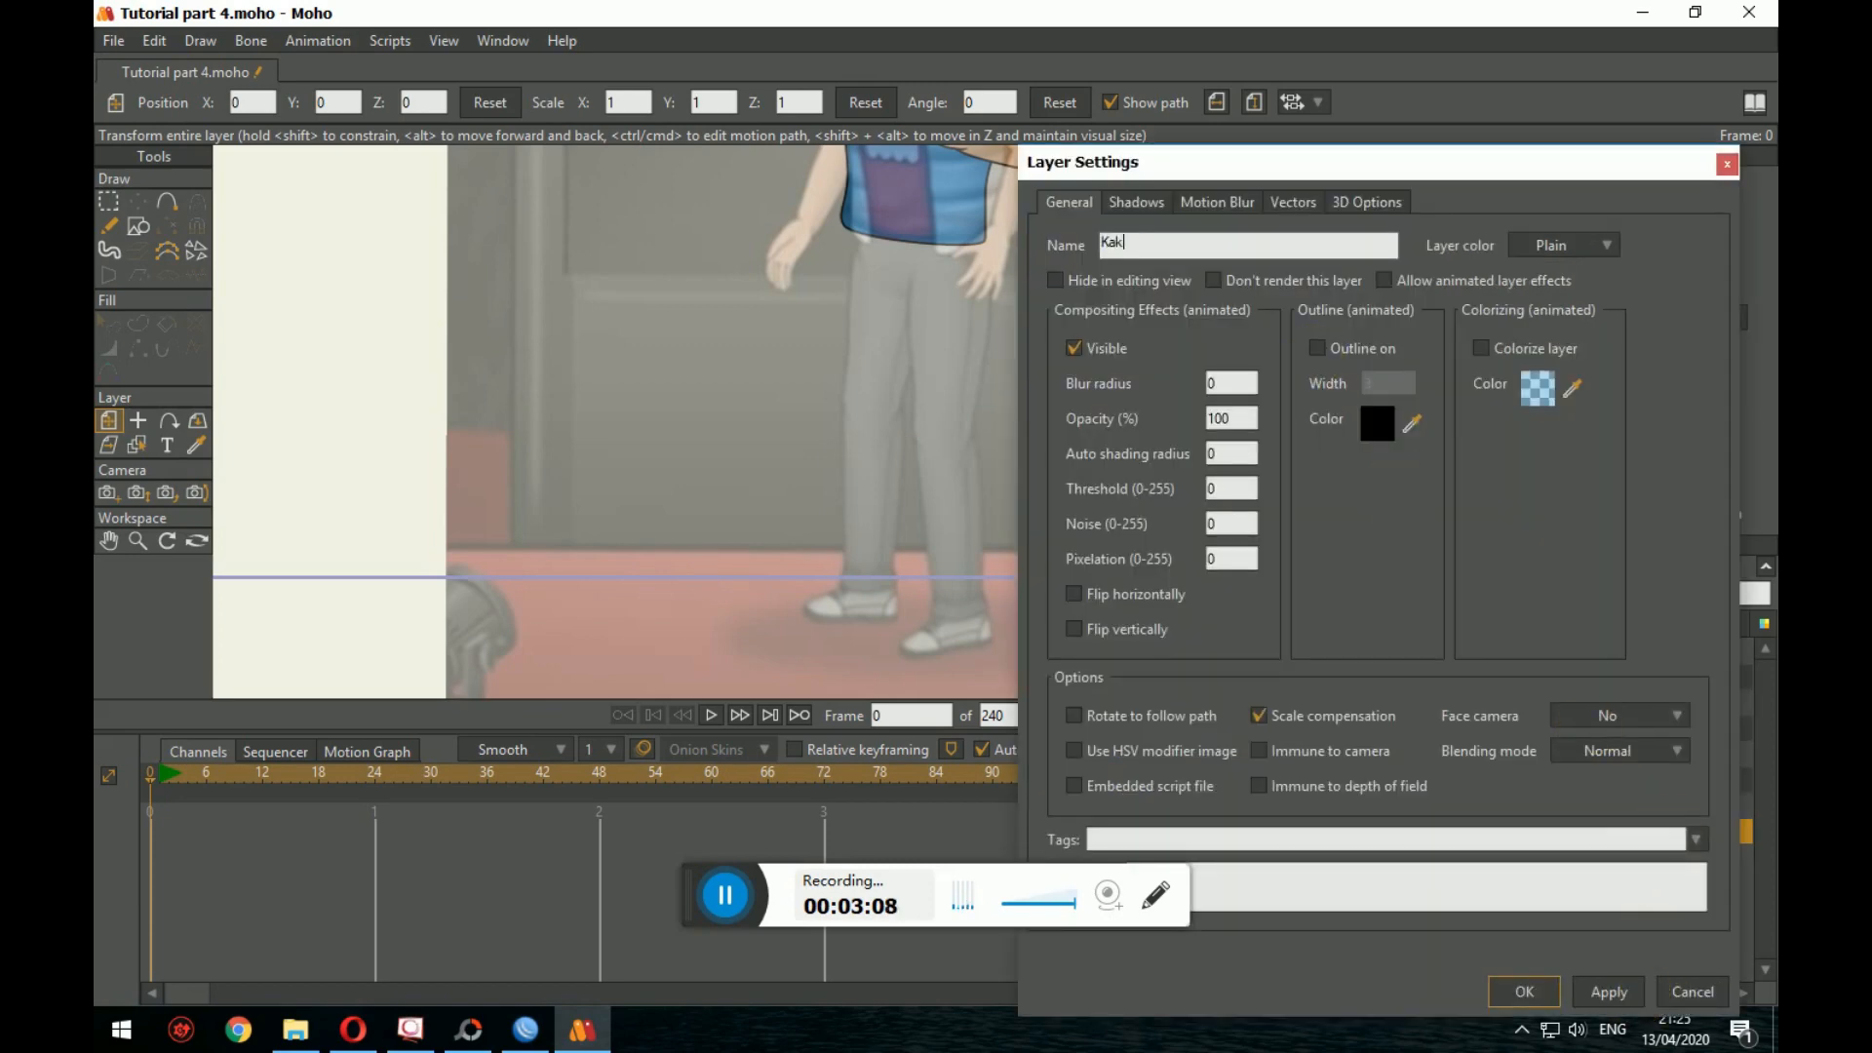
{"action": "key", "text": "Return"}
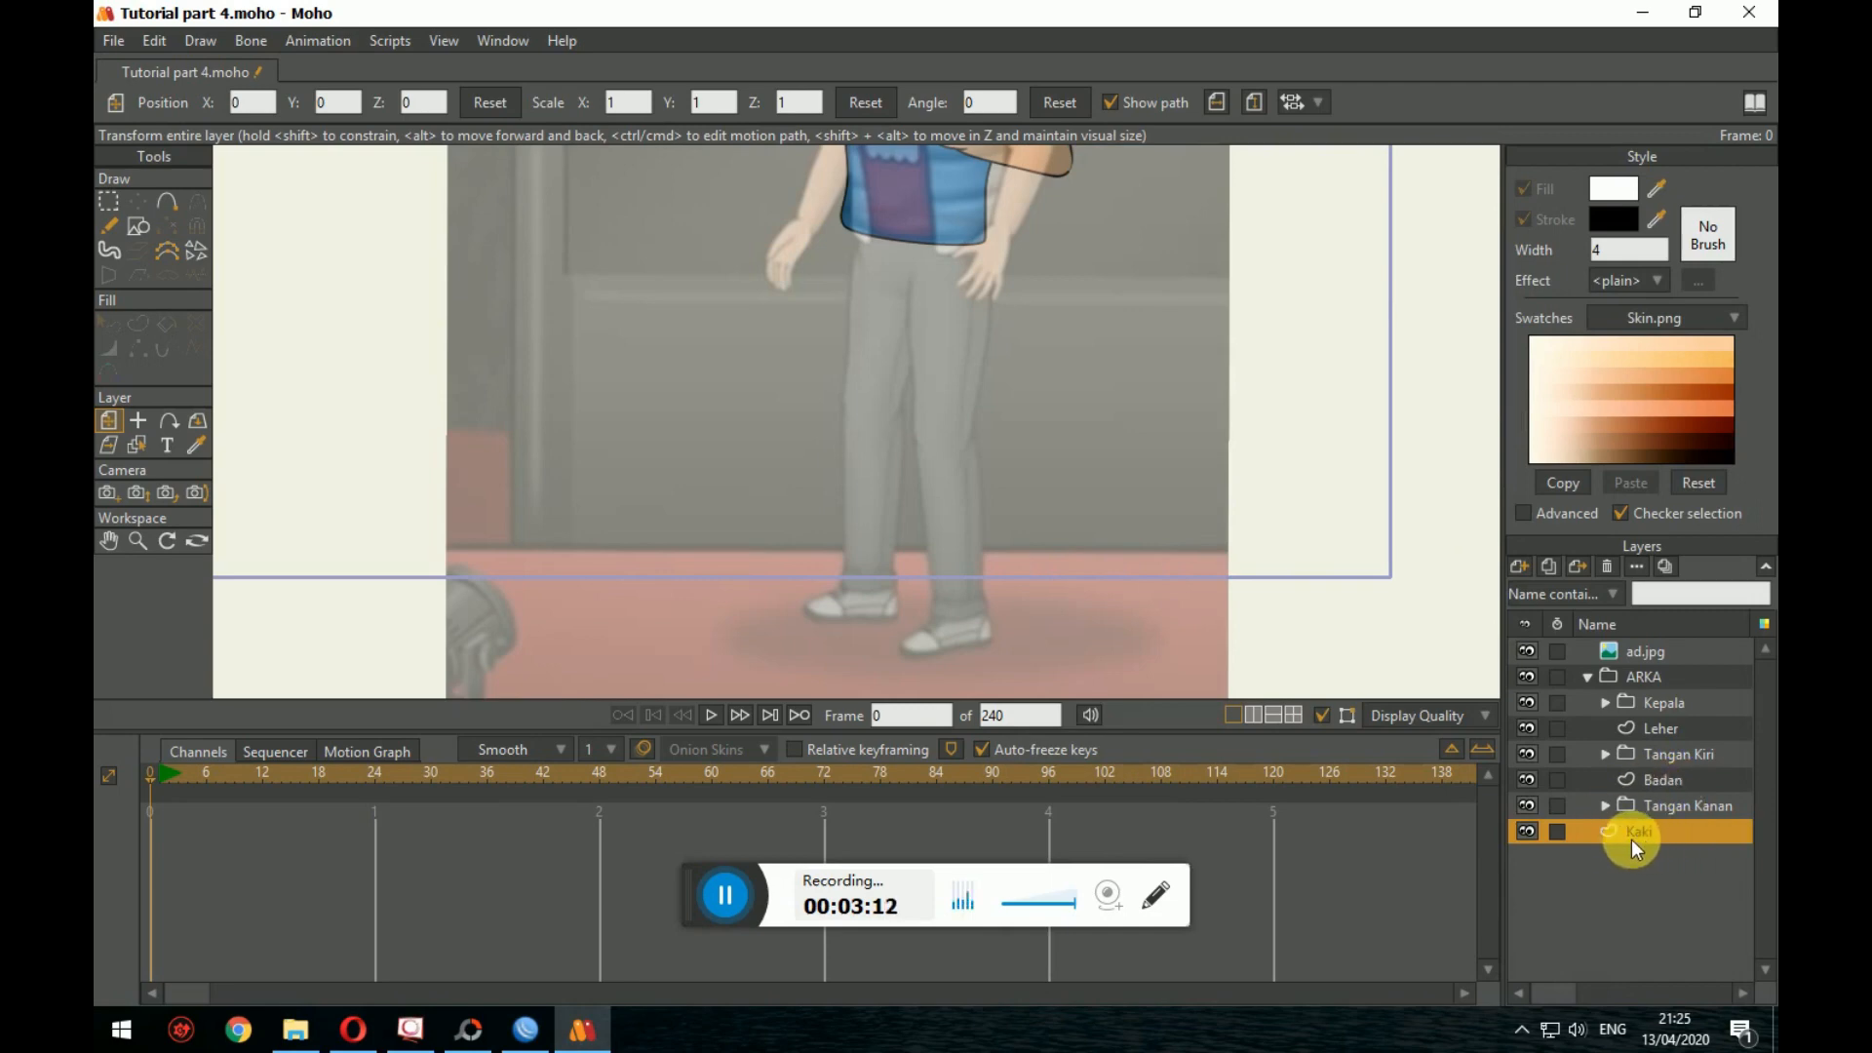
{"action": "double_click", "coordinate": [1648, 834]}
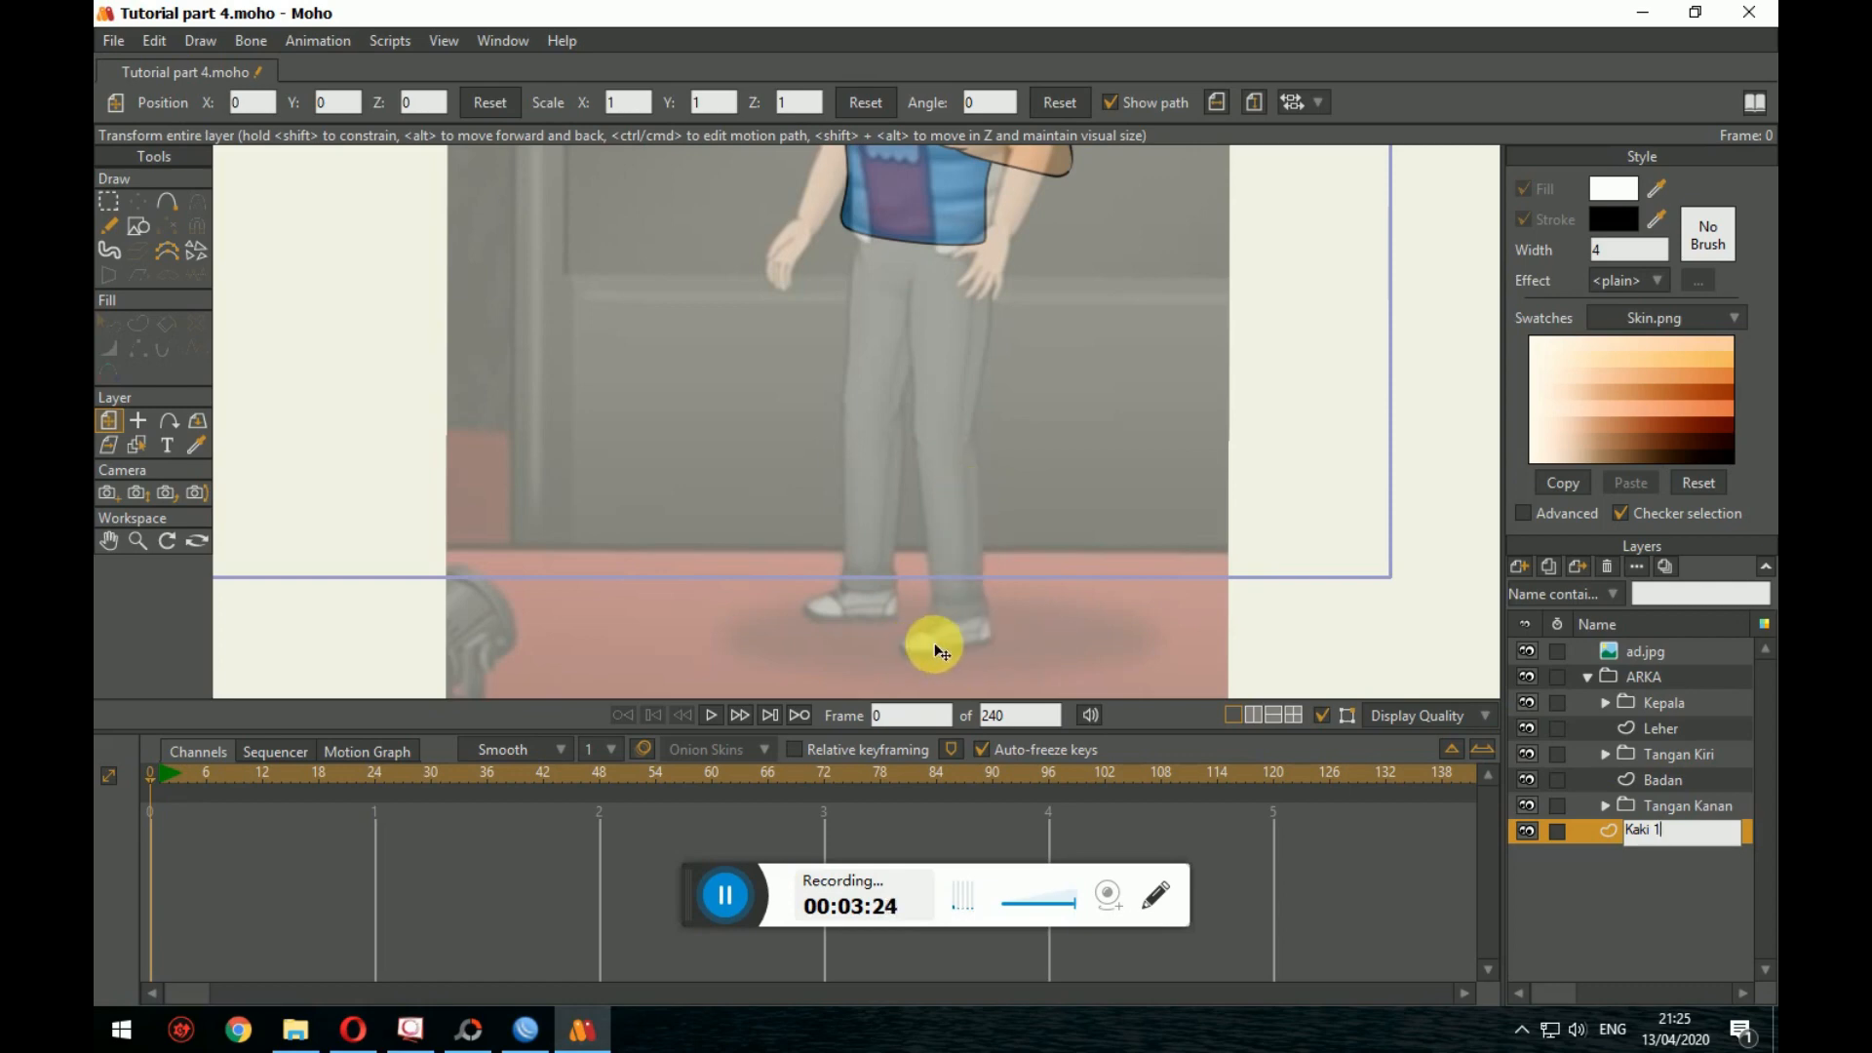
{"action": "left_click", "coordinate": [1601, 835]}
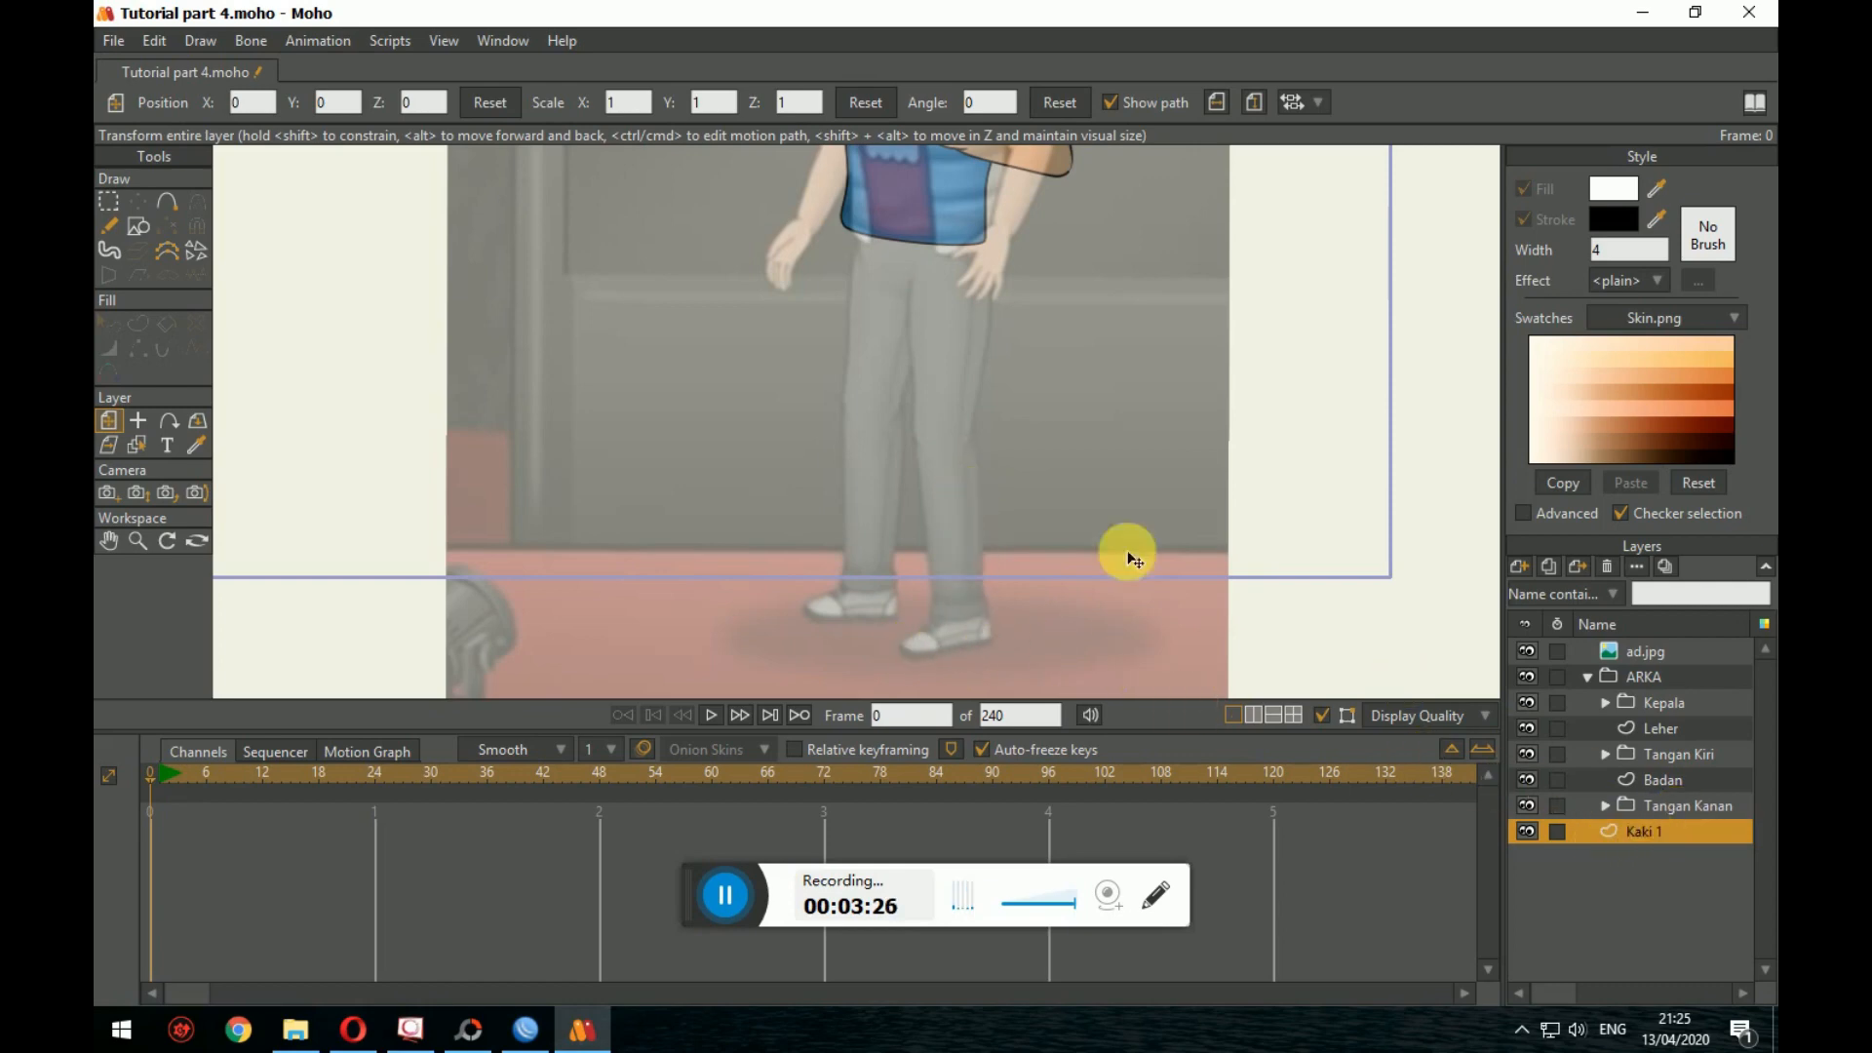
Step: Rename the new vector layer as Paha Kiri
{"action": "double_click", "coordinate": [1650, 835]}
{"action": "type", "text": "Paha Kiri"}
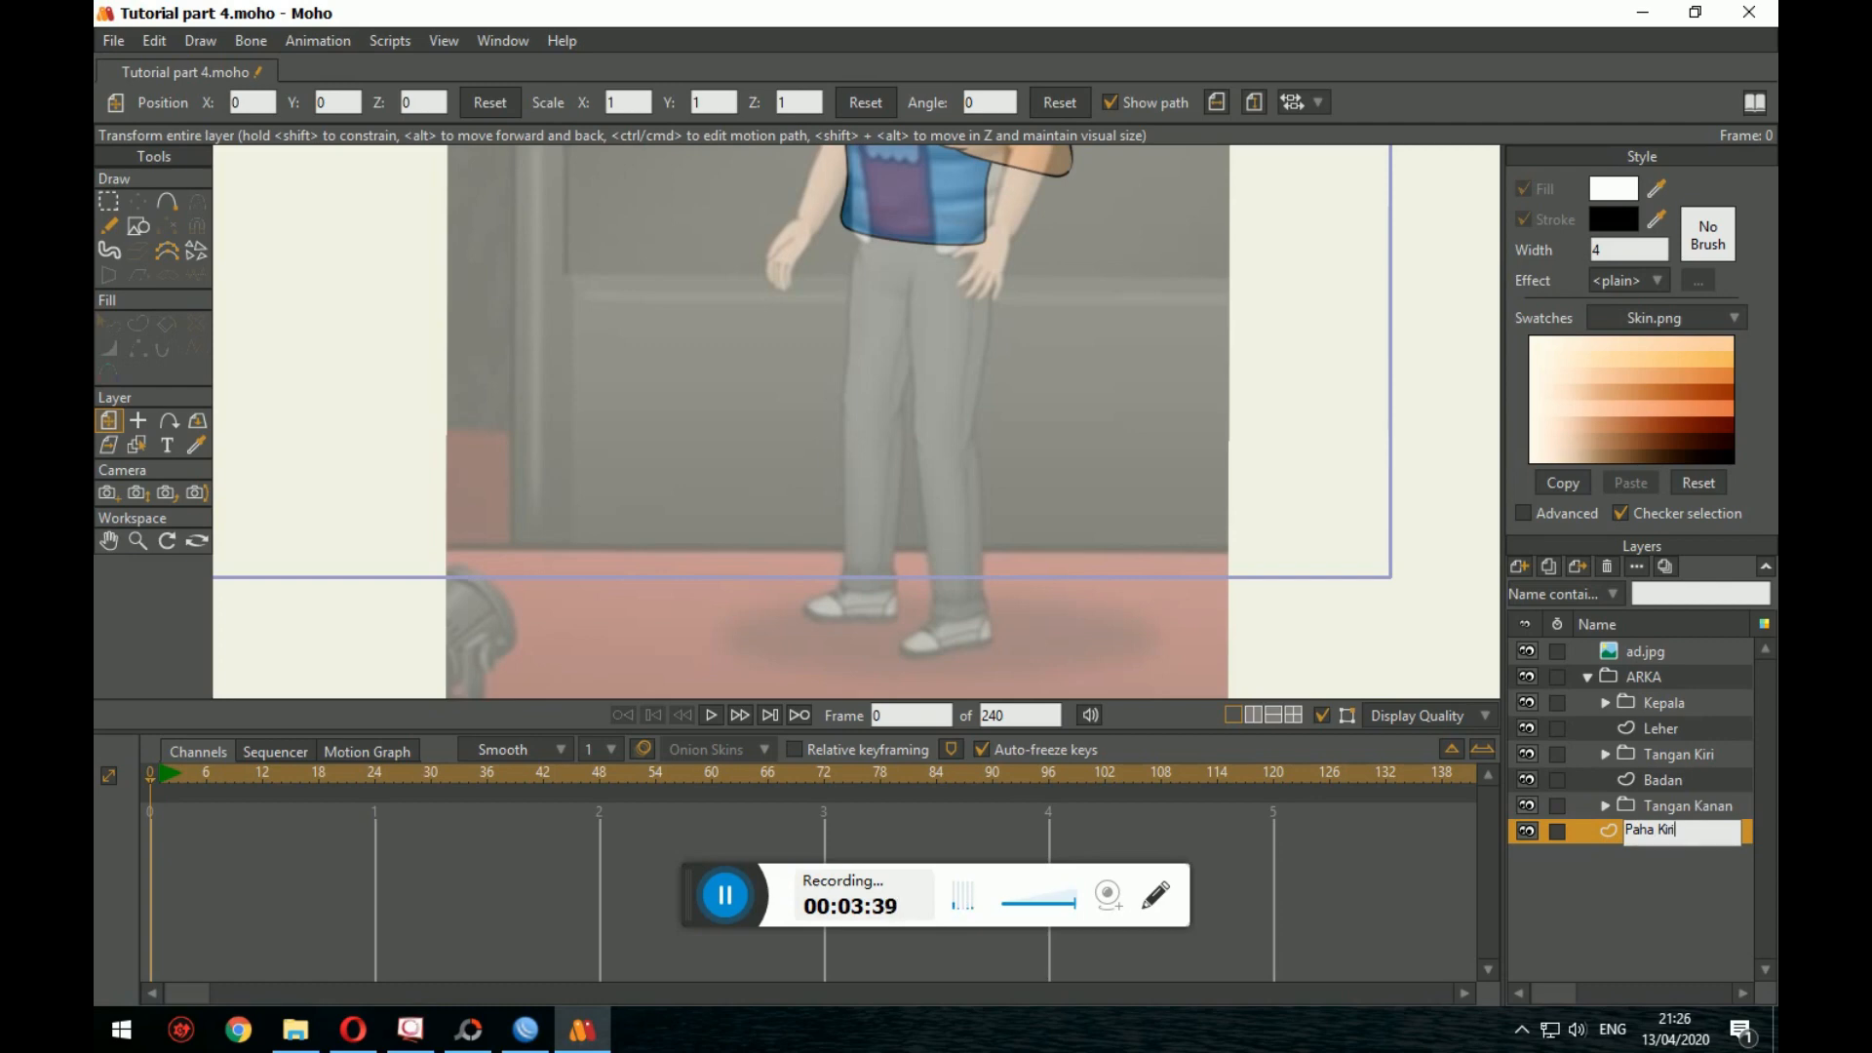
{"action": "key", "text": "Return"}
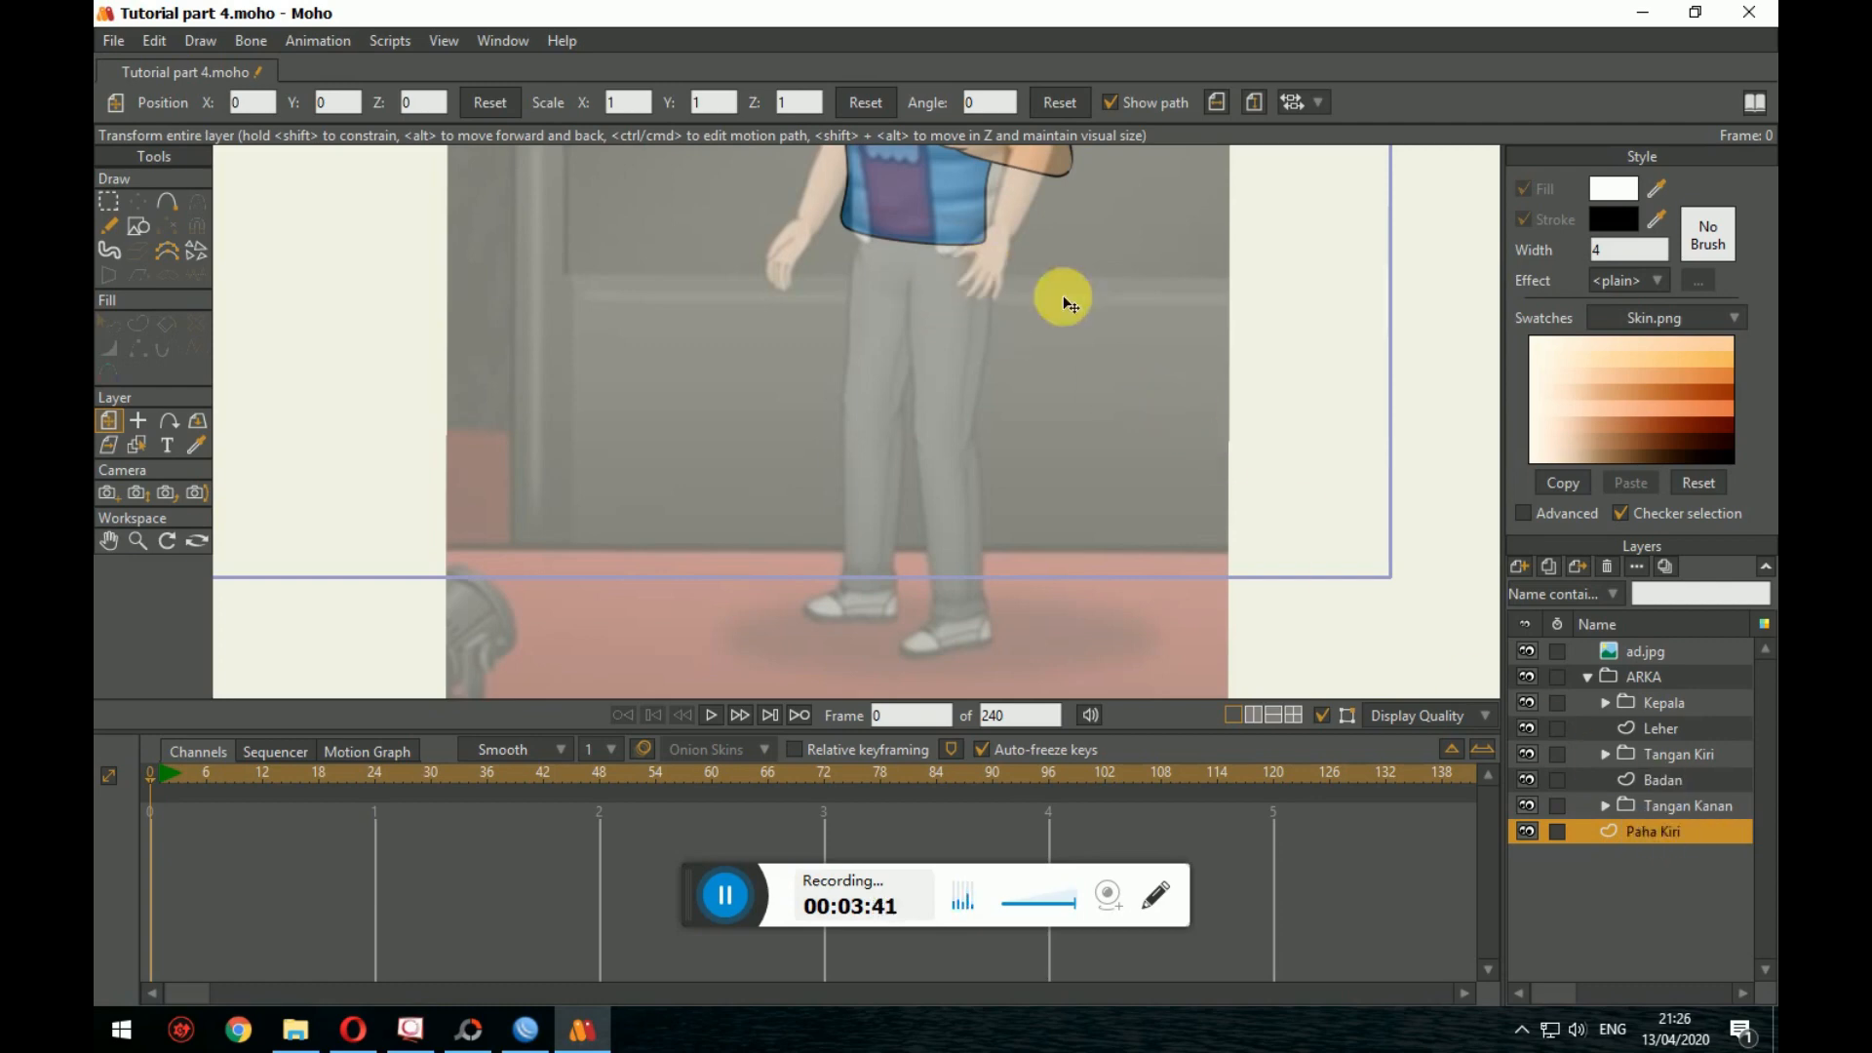
Step: Draw a tall, narrow oval over the reference's left thigh, from just below the shirt hem to the knee
{"action": "left_click_drag", "start_coordinate": [1173, 401], "coordinate": [1085, 402]}
{"action": "scroll", "coordinate": [1207, 441], "scroll_direction": "down", "scroll_amount": 1}
{"action": "scroll", "coordinate": [1107, 400], "scroll_direction": "up", "scroll_amount": 3}
{"action": "scroll", "coordinate": [1088, 449], "scroll_direction": "up", "scroll_amount": 3}
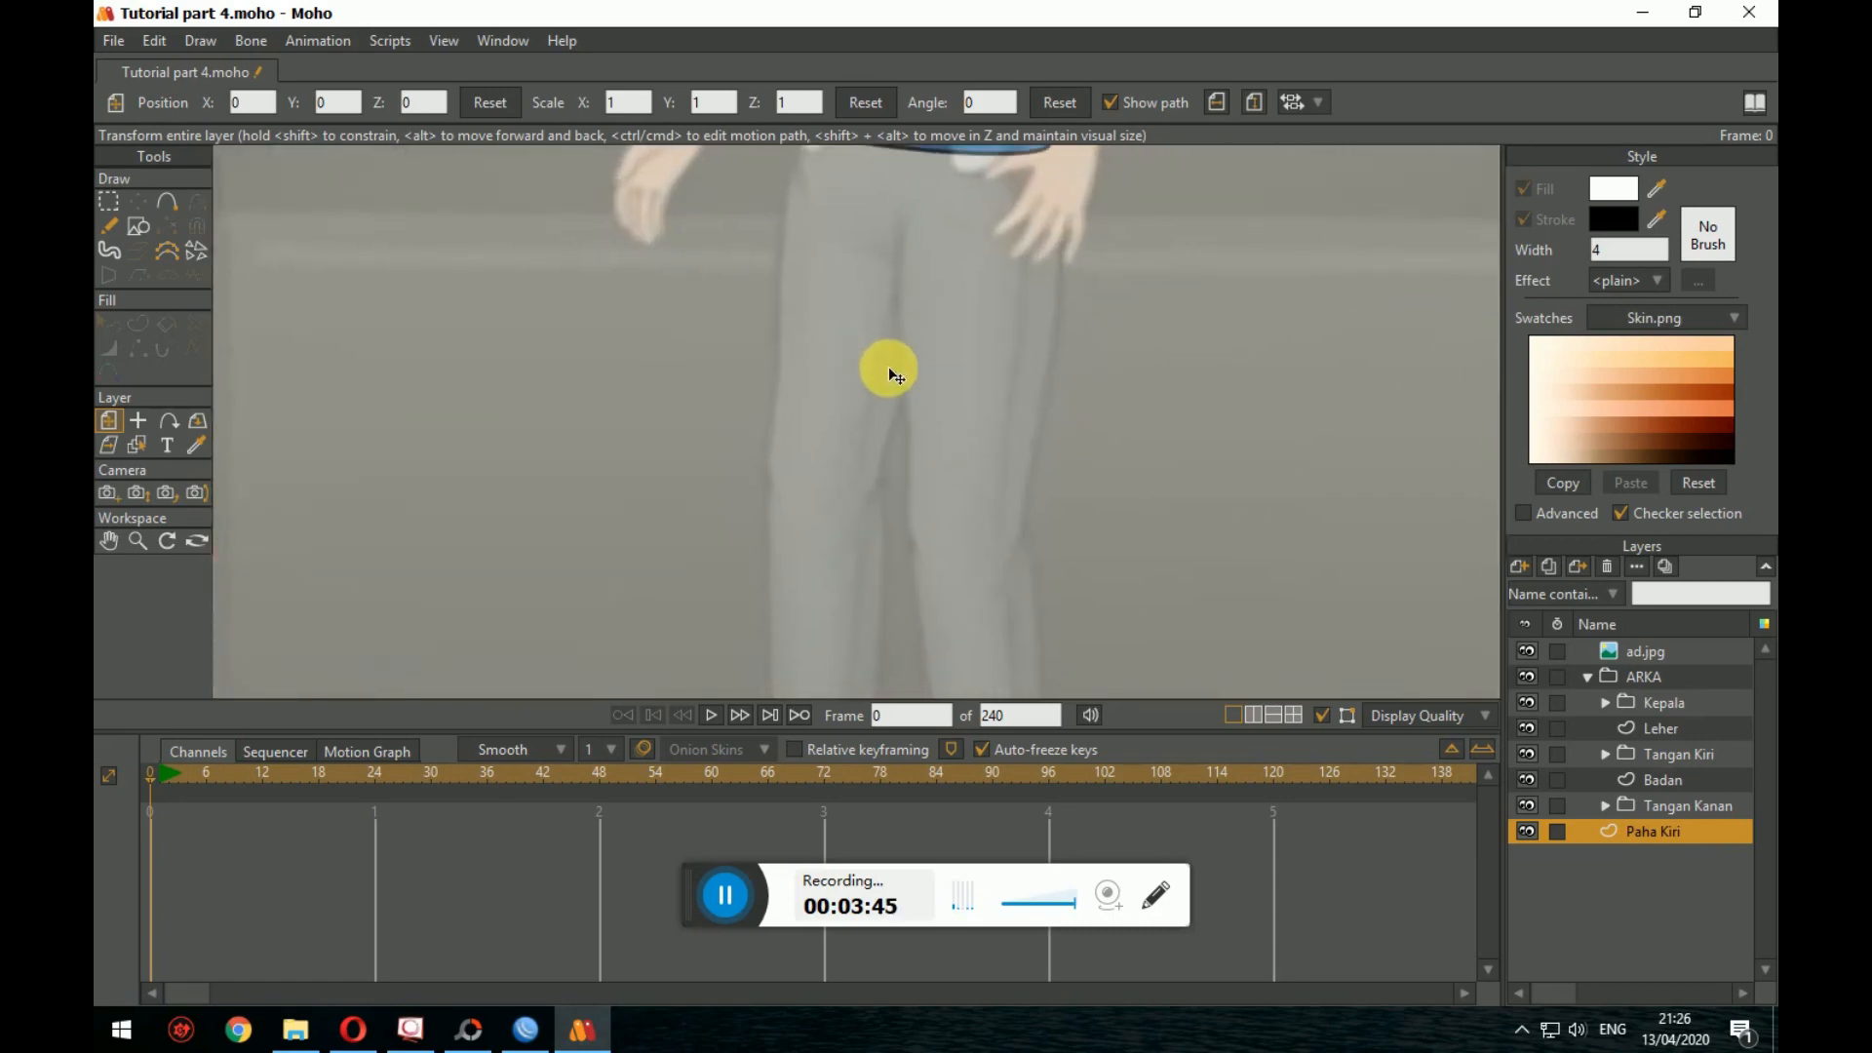
{"action": "scroll", "coordinate": [435, 347], "scroll_direction": "down", "scroll_amount": 1}
{"action": "left_click", "coordinate": [138, 225]}
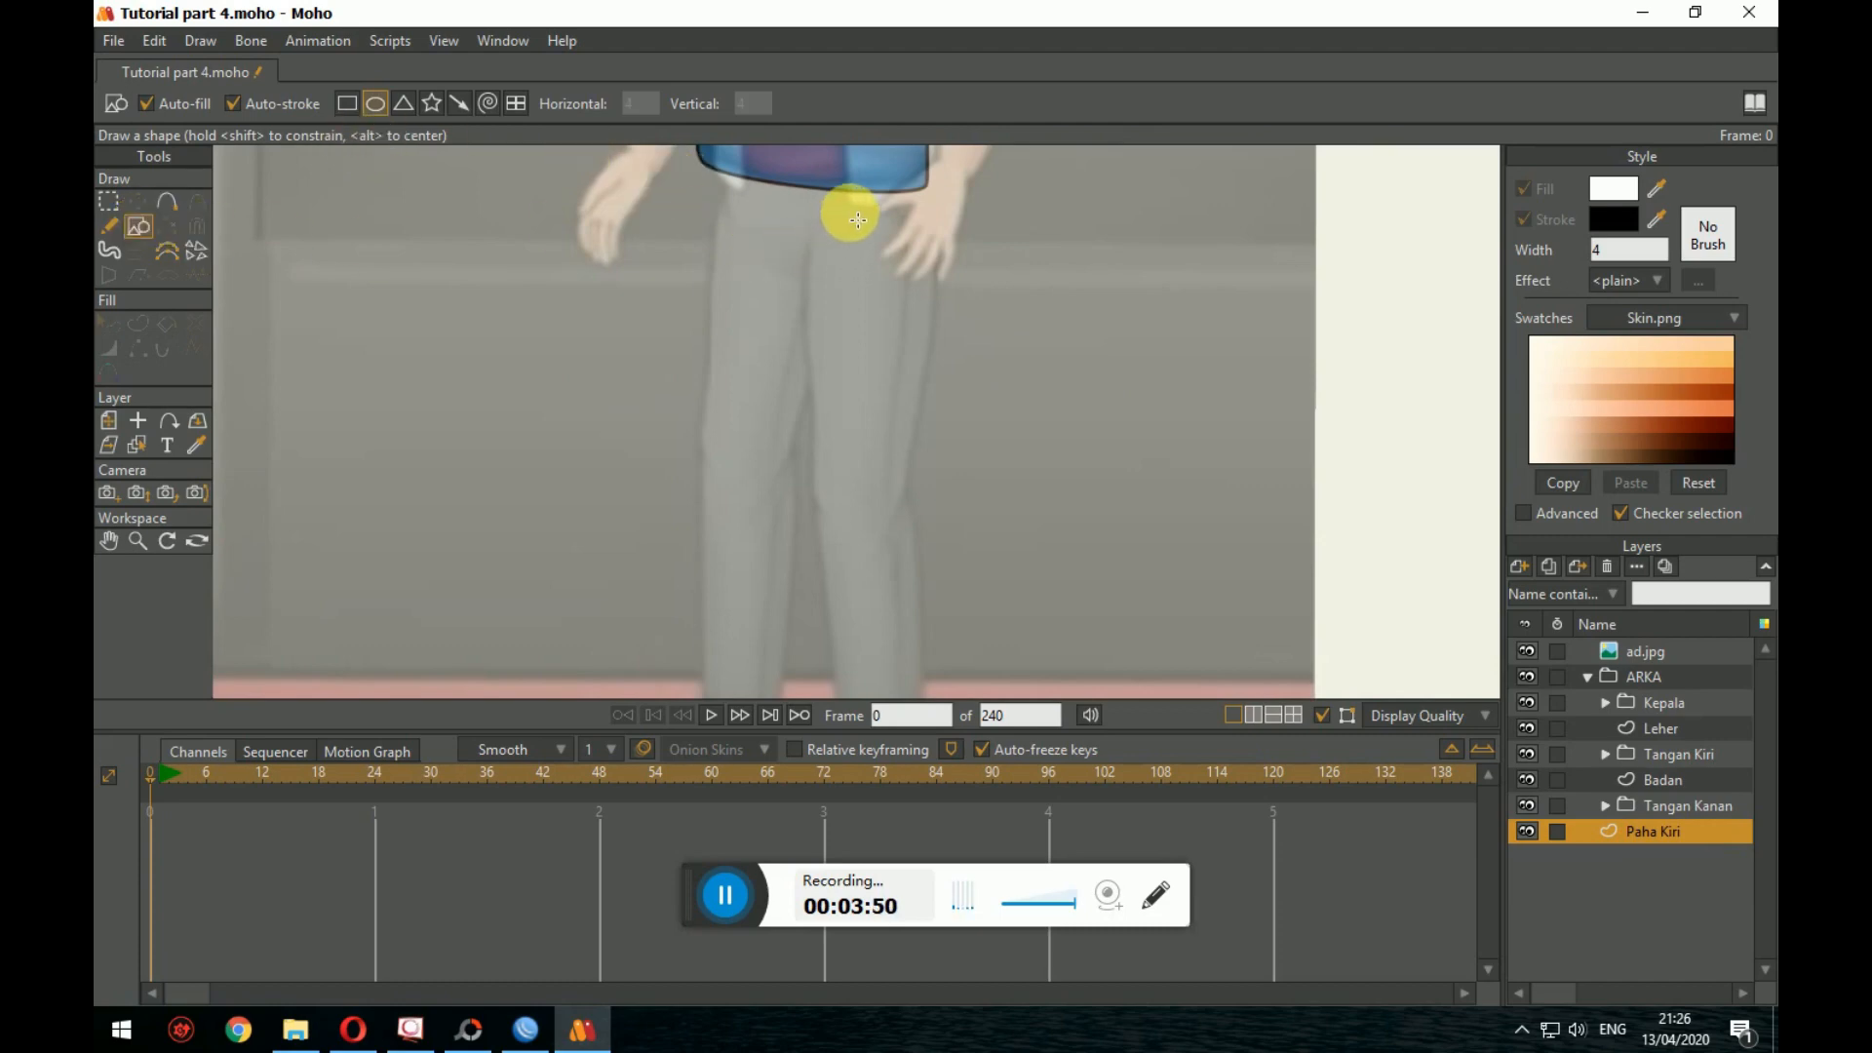
{"action": "mouse_move", "coordinate": [857, 221]}
{"action": "left_mouse_down"}
{"action": "mouse_move", "coordinate": [844, 355]}
{"action": "mouse_move", "coordinate": [932, 507]}
{"action": "left_mouse_up"}
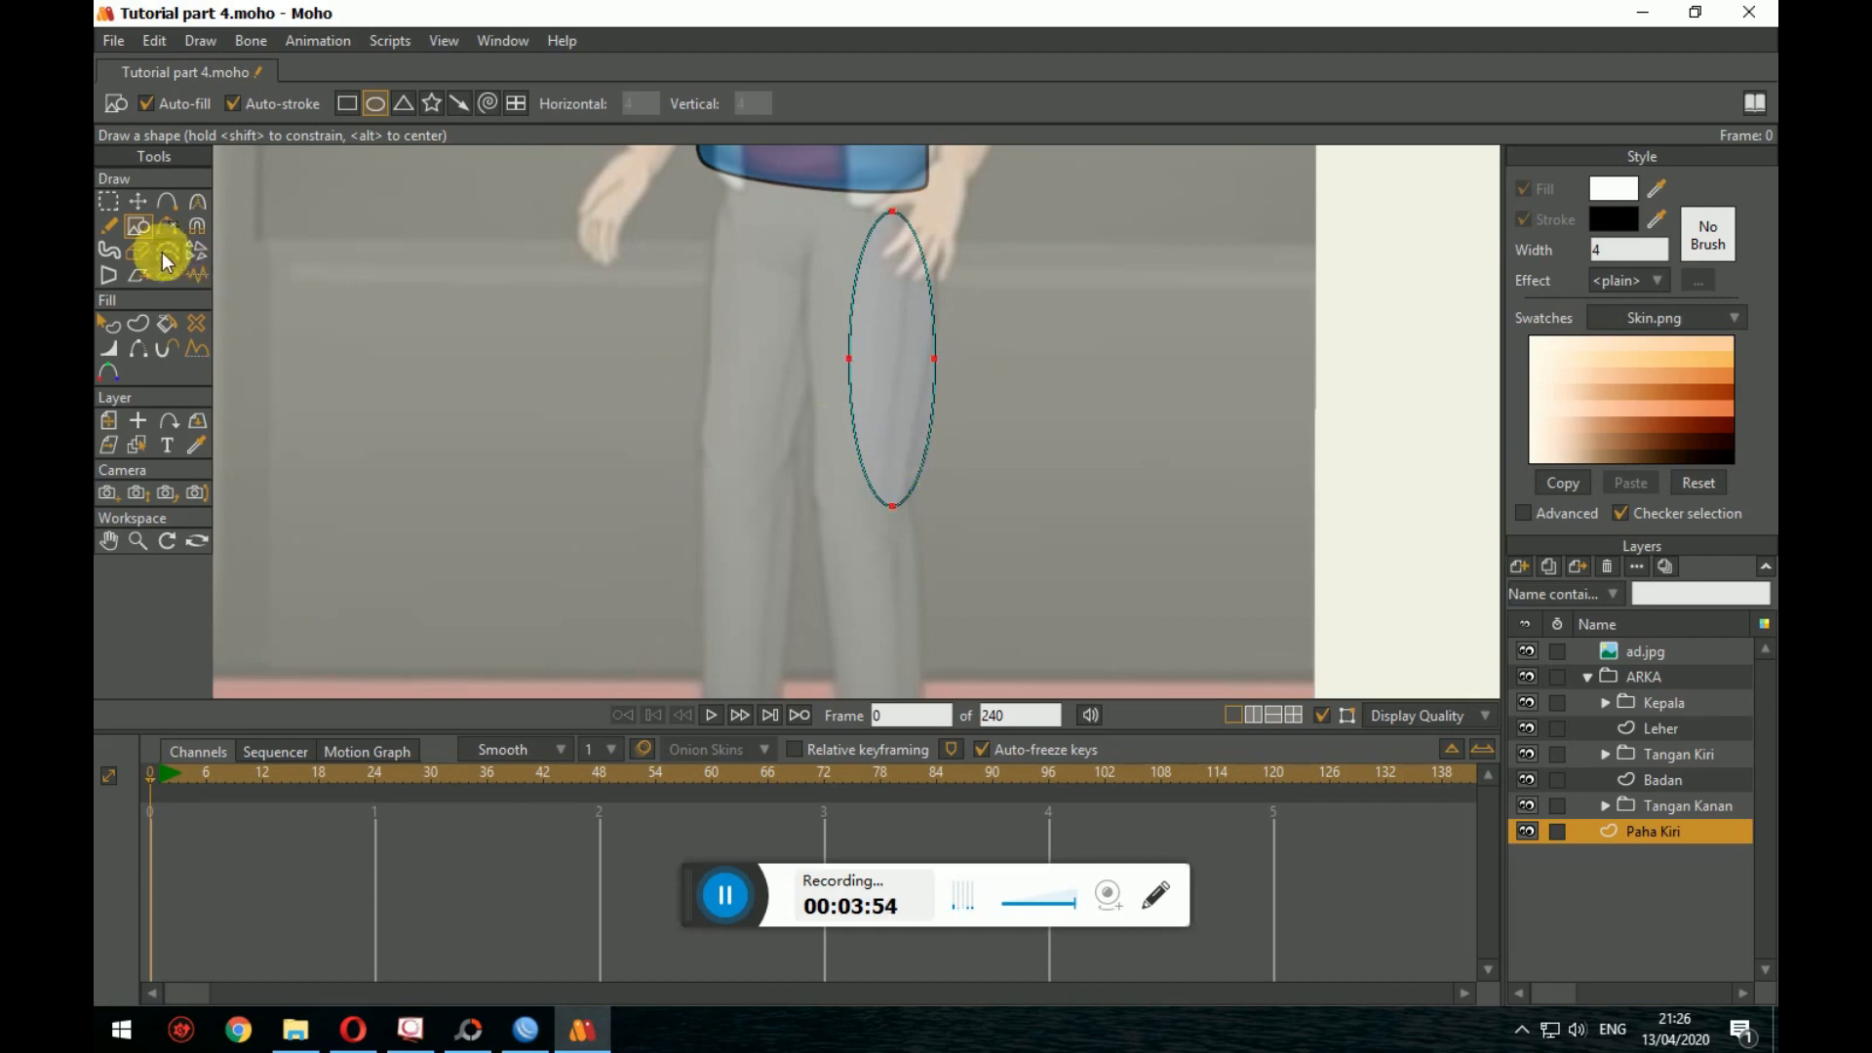
Step: Move the oval onto the reference's left thigh and stretch it slightly toward the knee and the inner leg edge
{"action": "left_click", "coordinate": [134, 200]}
{"action": "left_click_drag", "start_coordinate": [865, 375], "coordinate": [858, 382]}
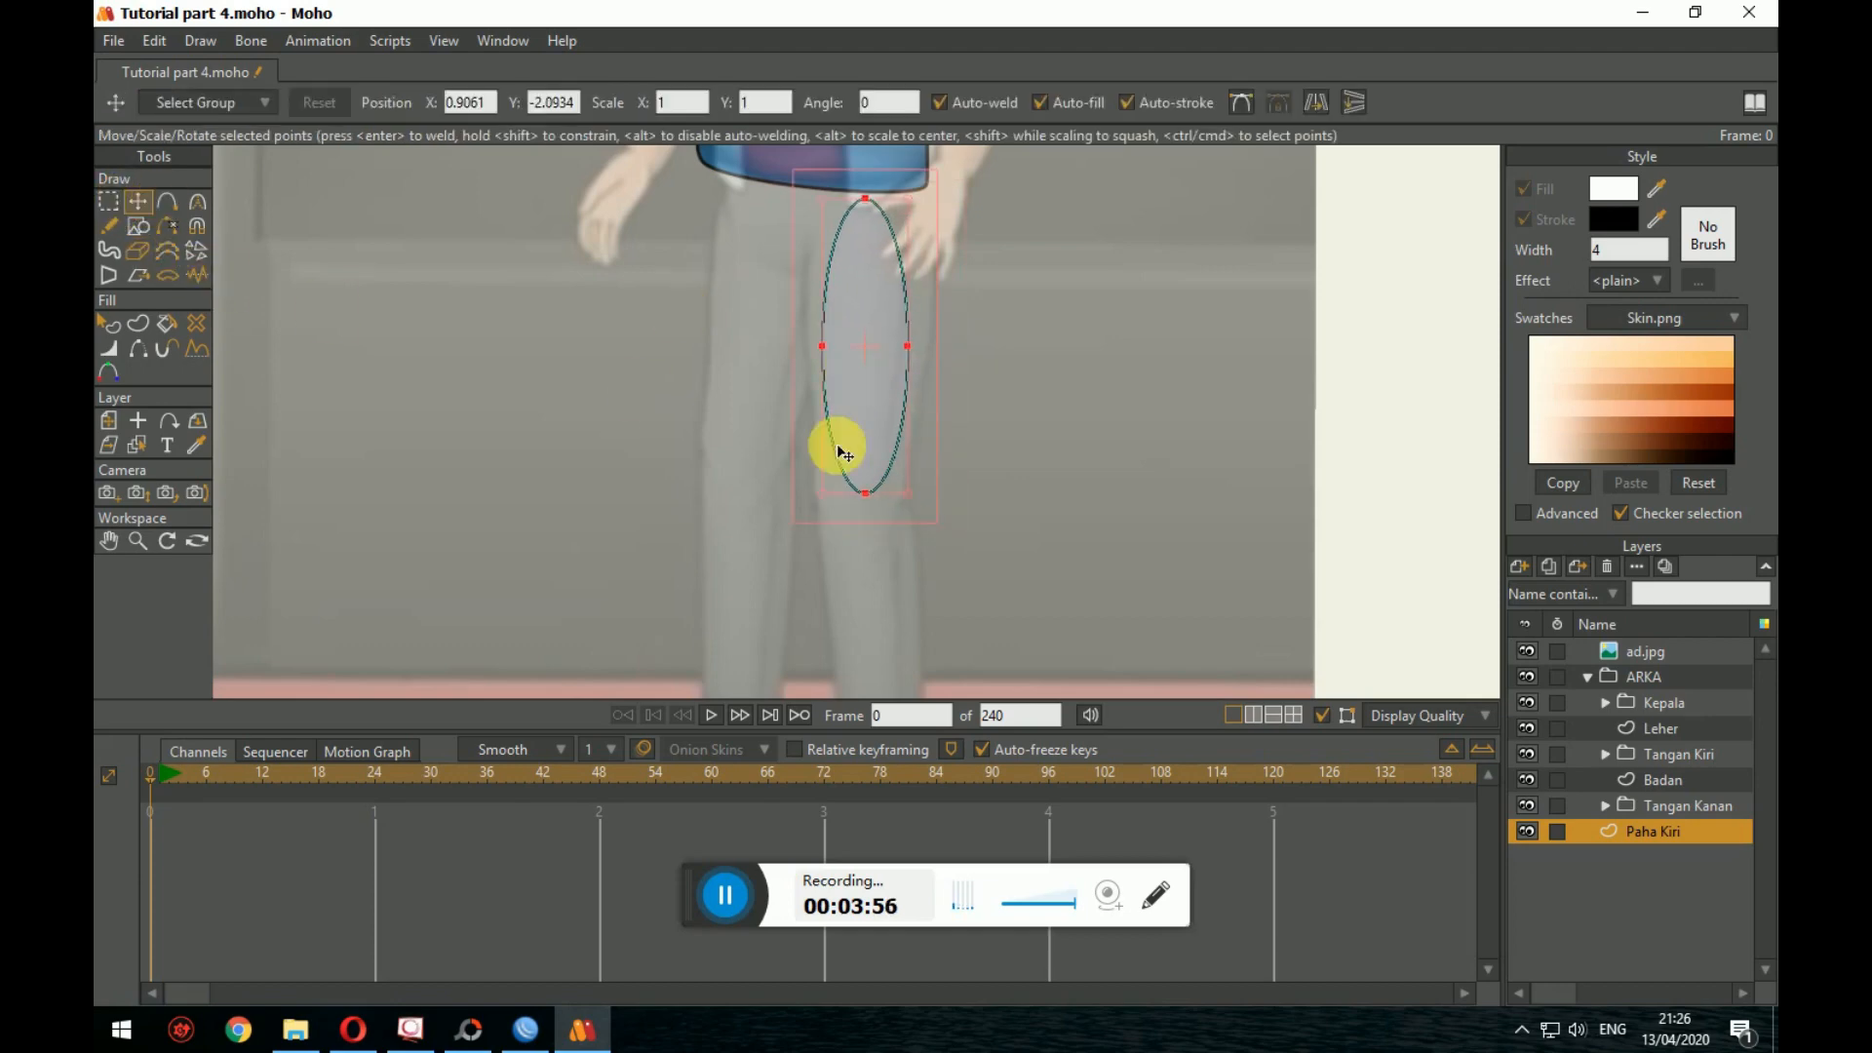
{"action": "left_click_drag", "start_coordinate": [852, 514], "coordinate": [851, 511]}
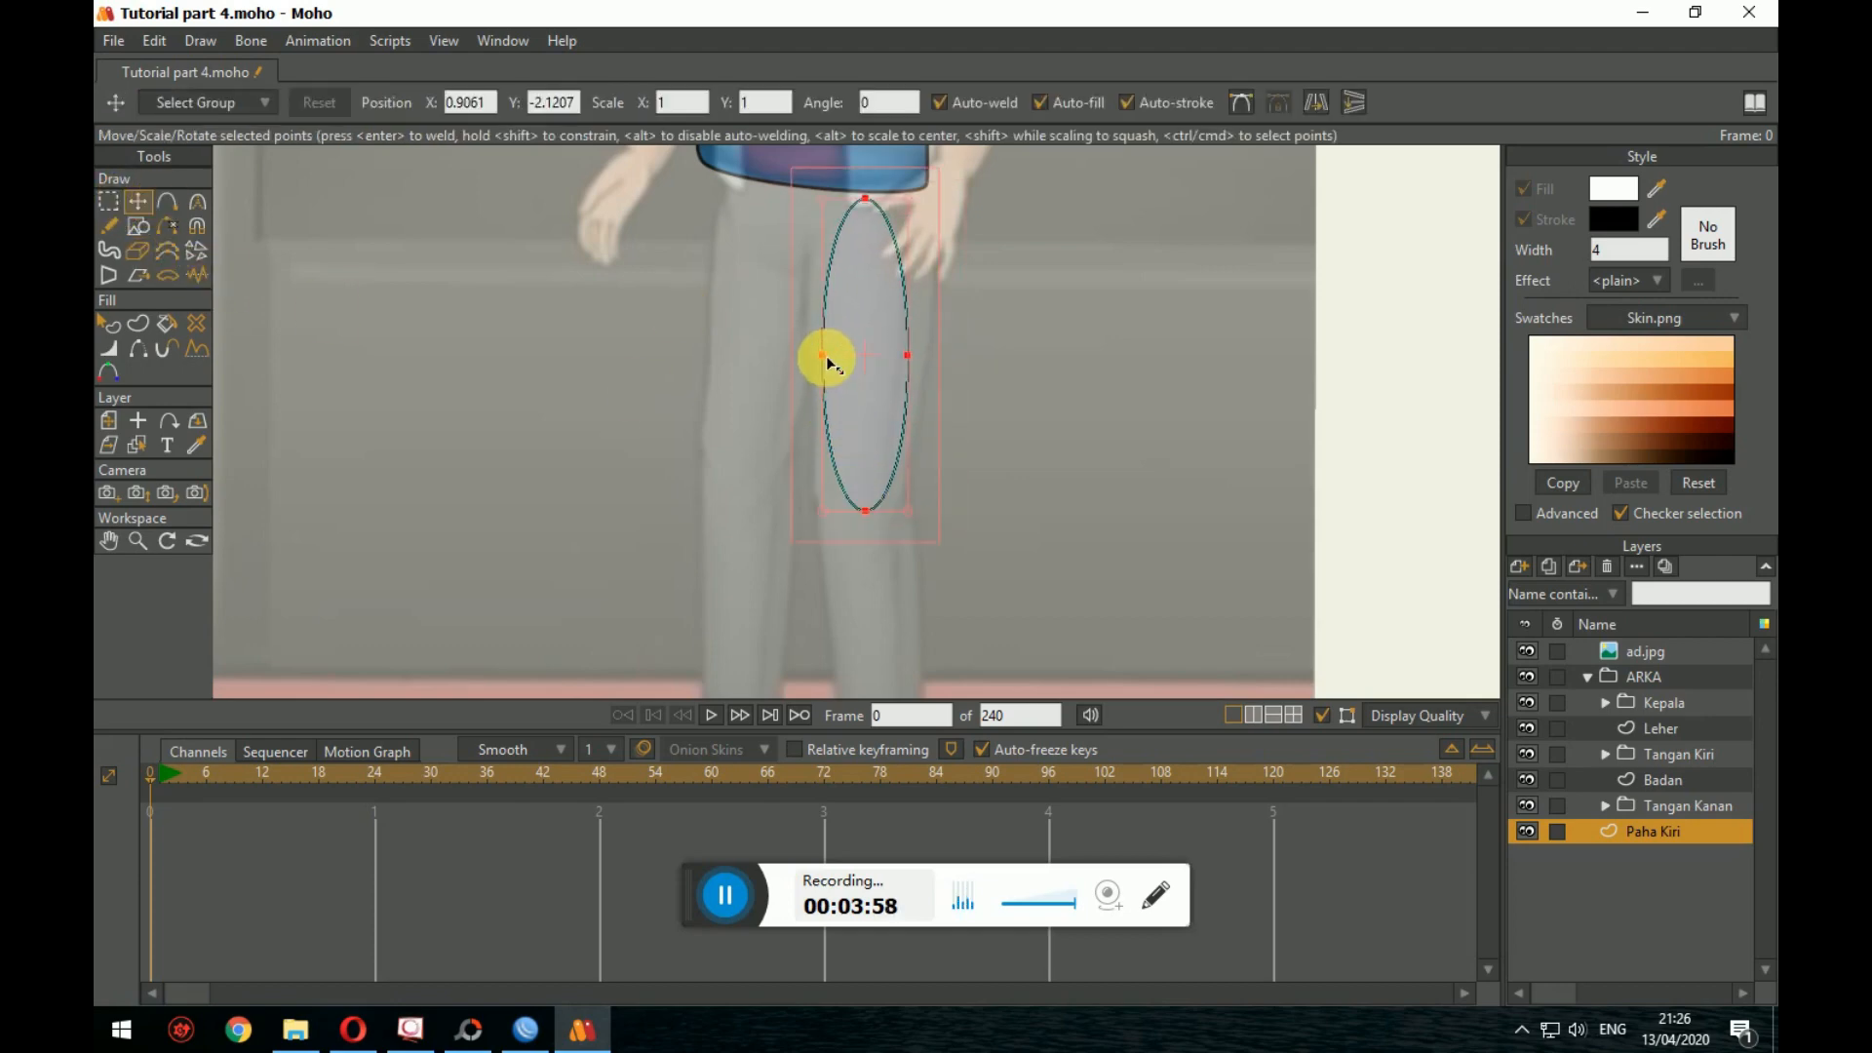
{"action": "left_click_drag", "start_coordinate": [826, 355], "coordinate": [809, 345]}
Step: Extend the oval's upper end just under the shirt hem and widen it to the thigh's outer edge
{"action": "scroll", "coordinate": [898, 446], "scroll_direction": "up", "scroll_amount": 1}
{"action": "scroll", "coordinate": [898, 446], "scroll_direction": "up", "scroll_amount": 1}
{"action": "left_click_drag", "start_coordinate": [902, 417], "coordinate": [986, 547]}
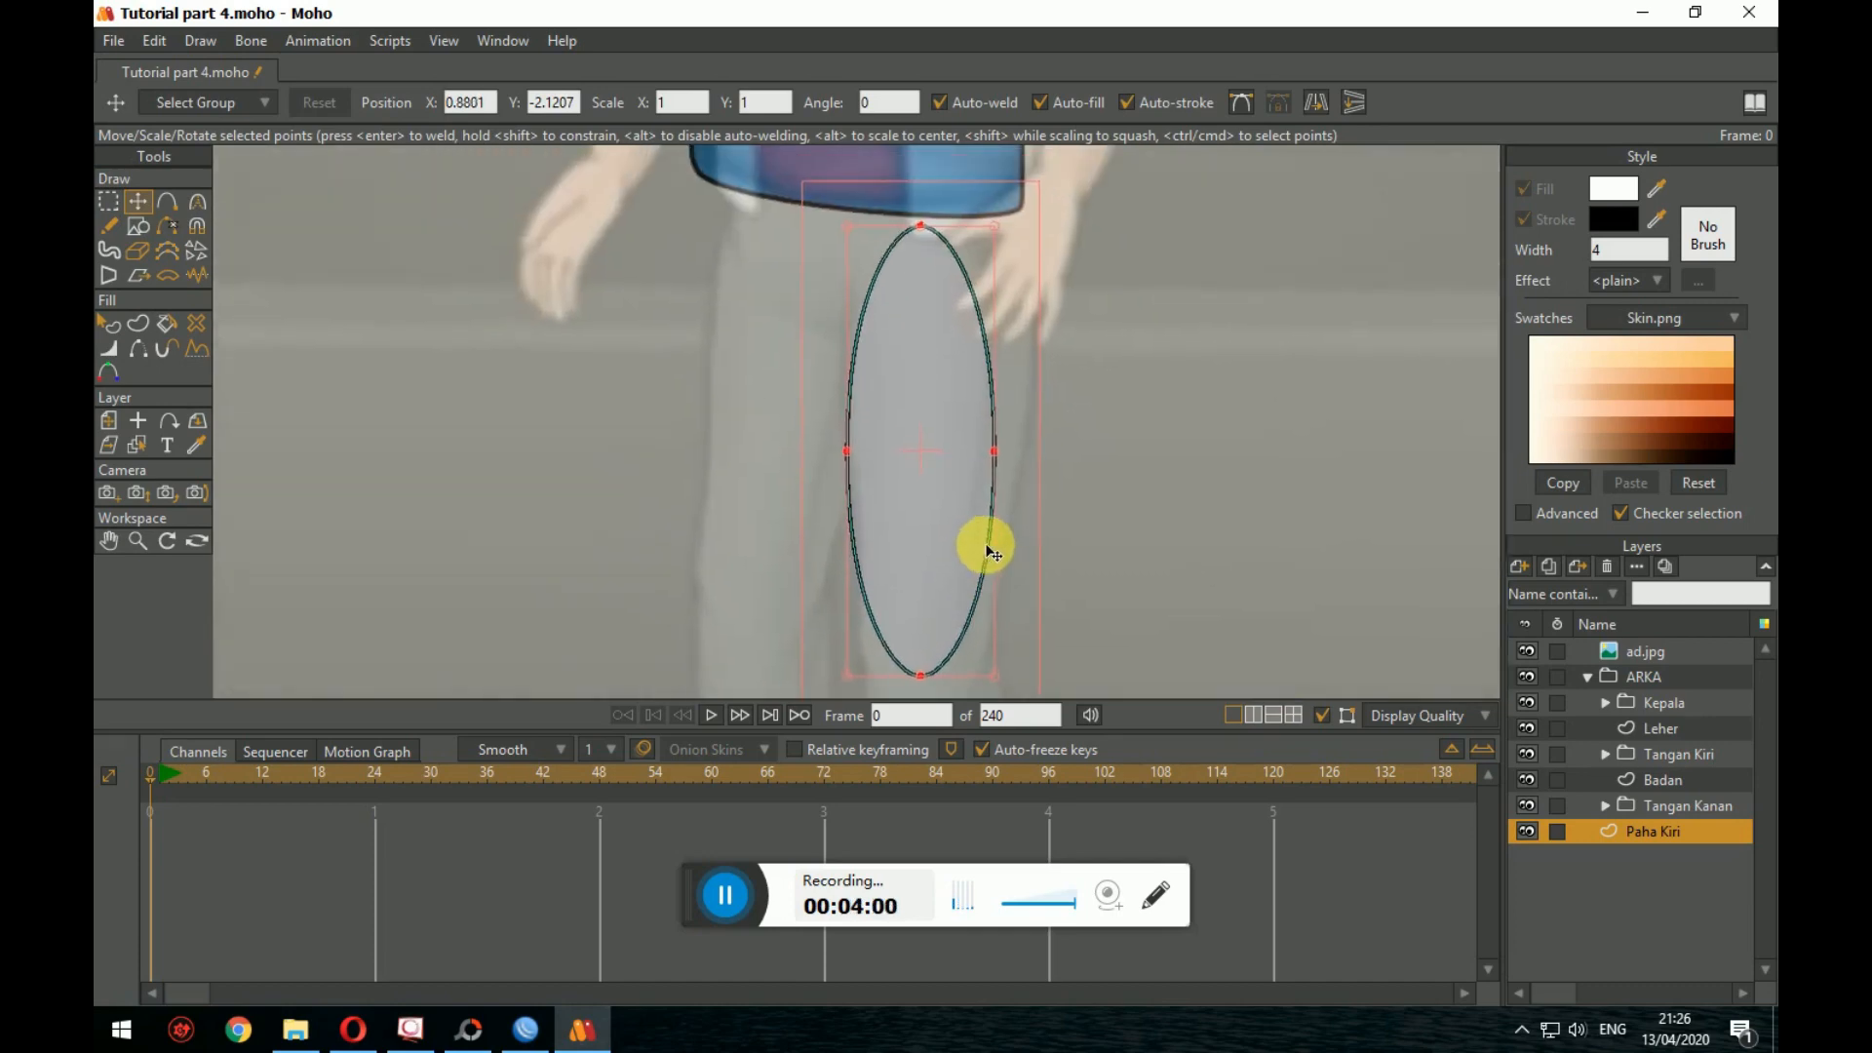
{"action": "left_click_drag", "start_coordinate": [925, 236], "coordinate": [946, 203]}
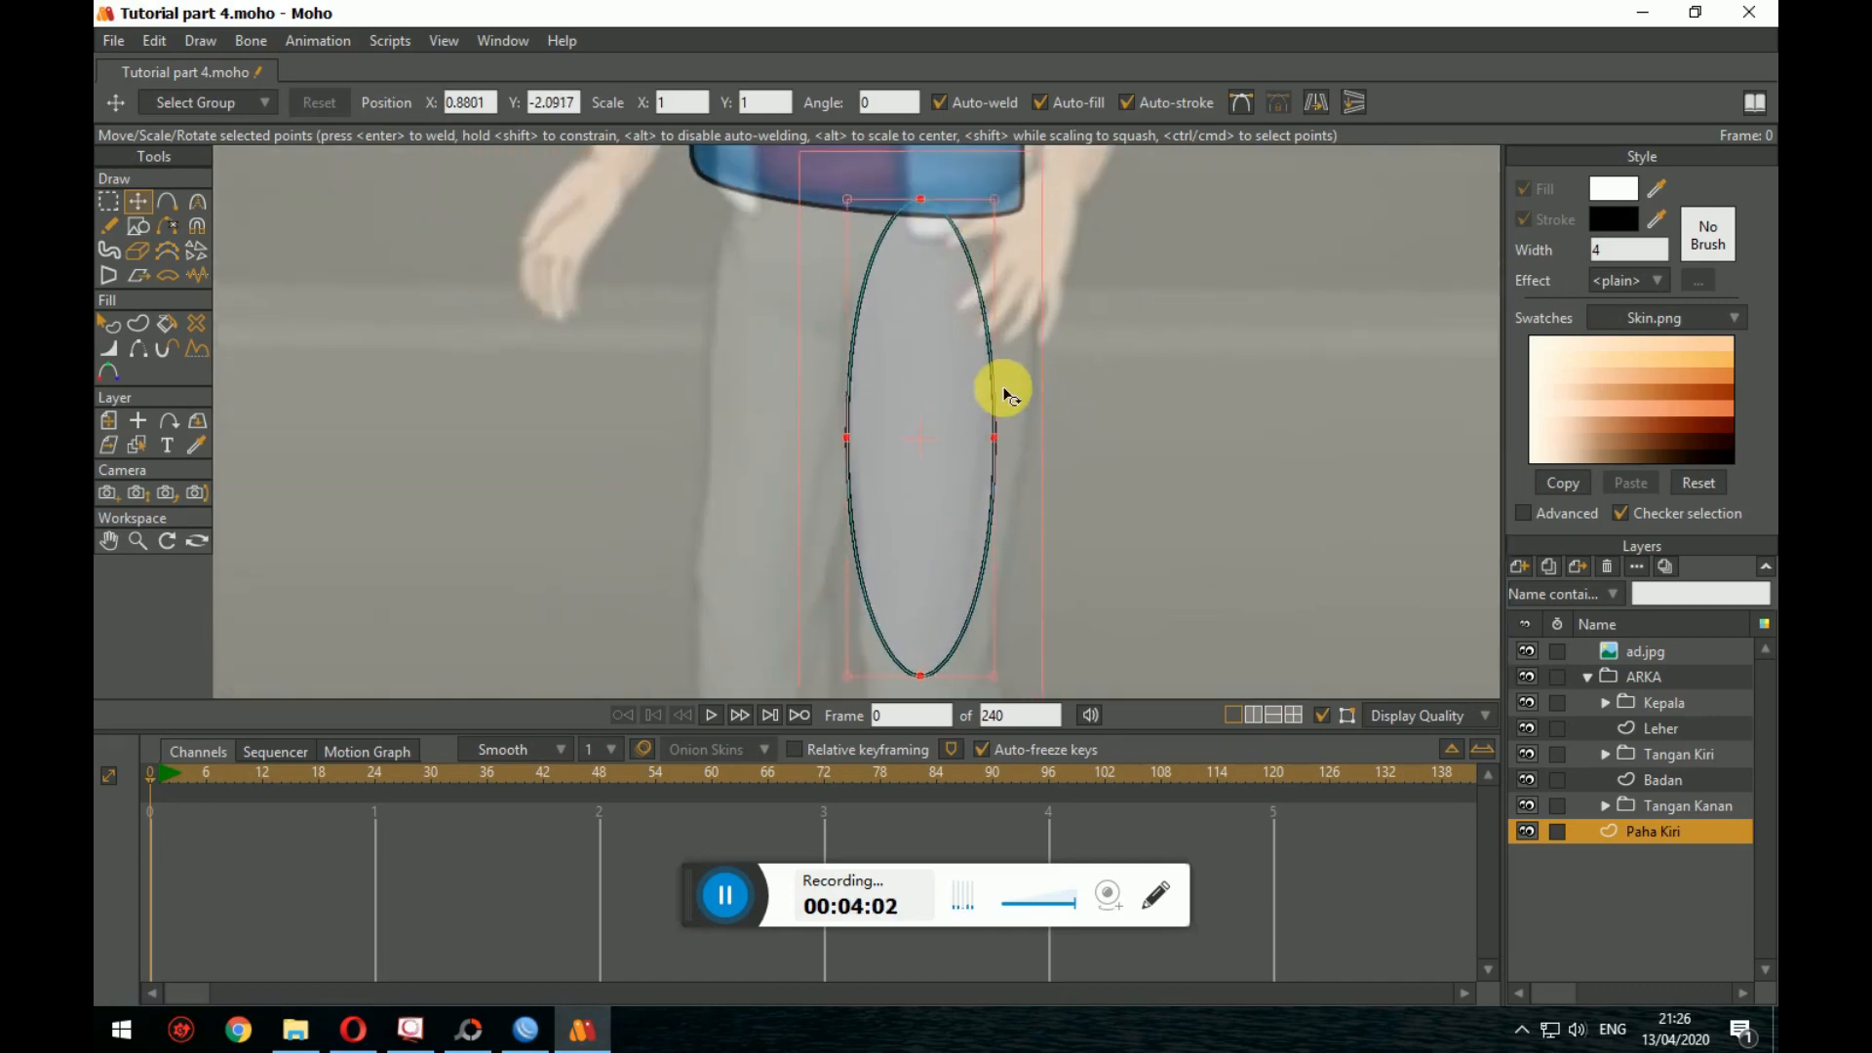
{"action": "left_click_drag", "start_coordinate": [997, 438], "coordinate": [1026, 435]}
{"action": "left_click_drag", "start_coordinate": [1028, 433], "coordinate": [1069, 500]}
{"action": "left_click_drag", "start_coordinate": [999, 347], "coordinate": [1006, 326]}
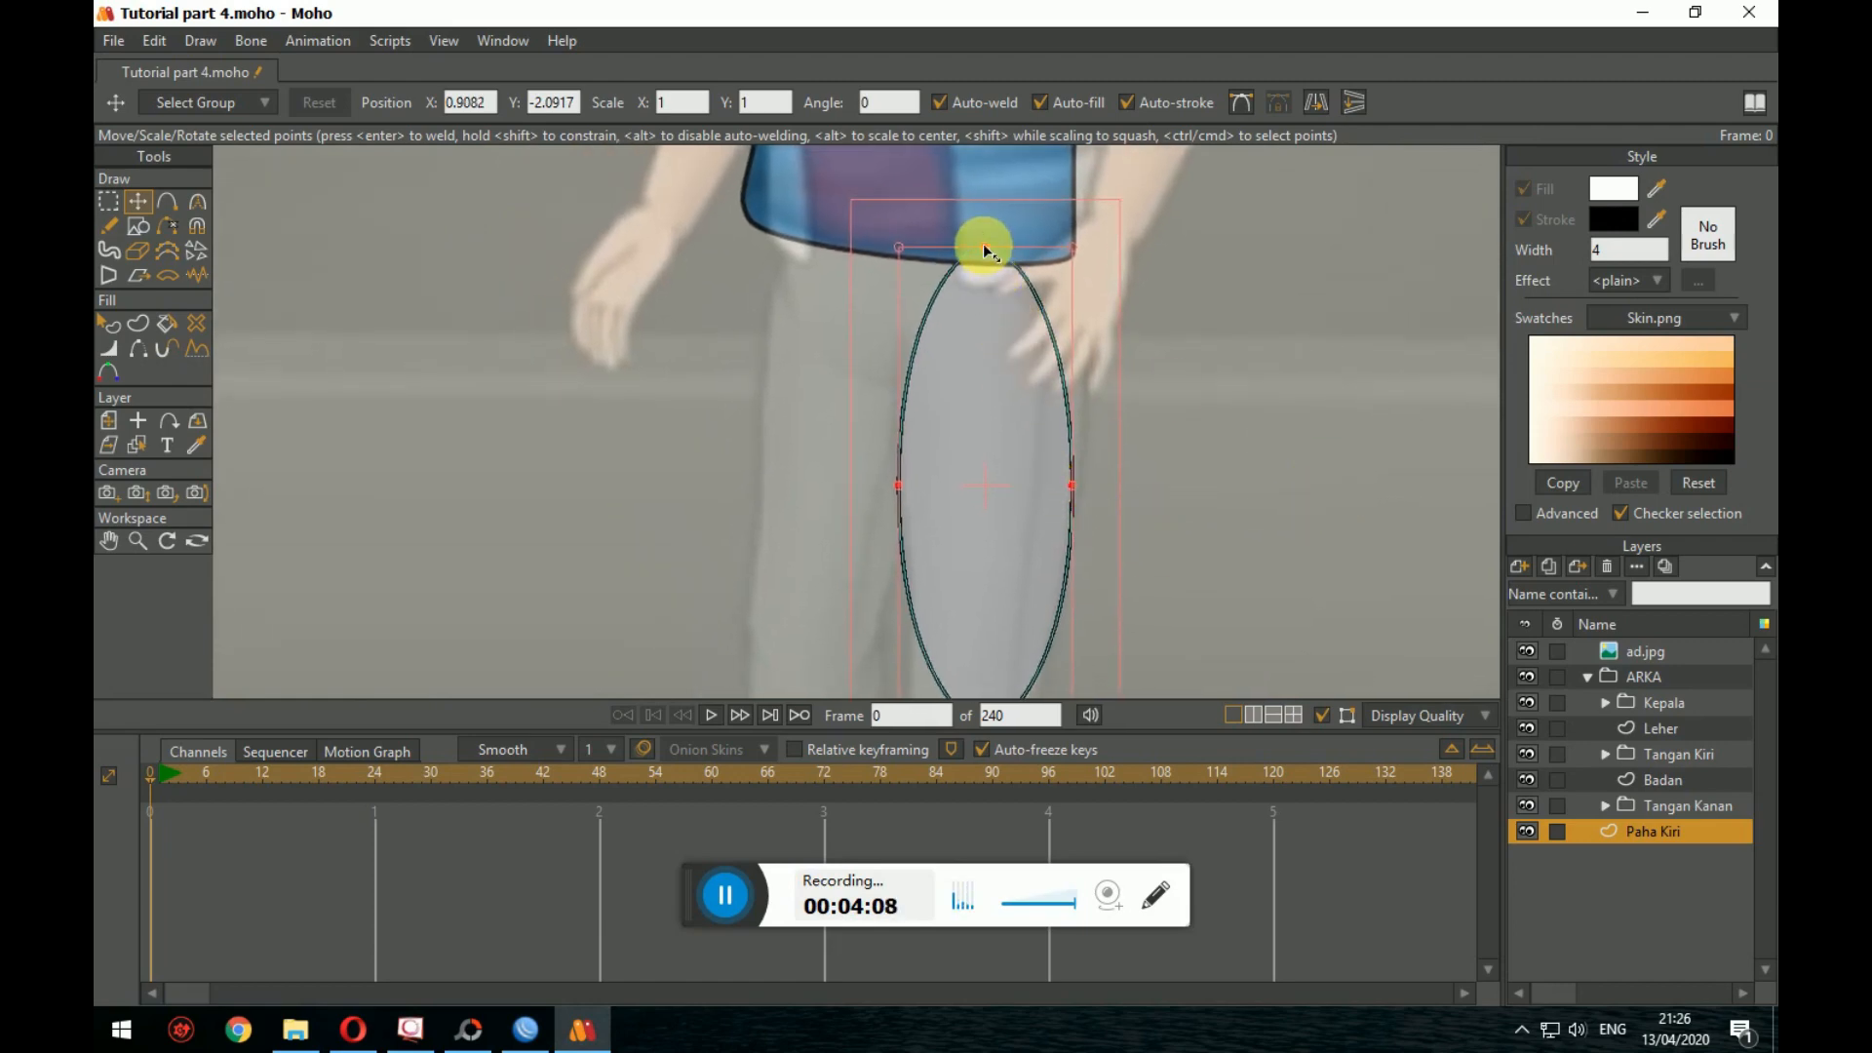
{"action": "left_click_drag", "start_coordinate": [985, 246], "coordinate": [1018, 298]}
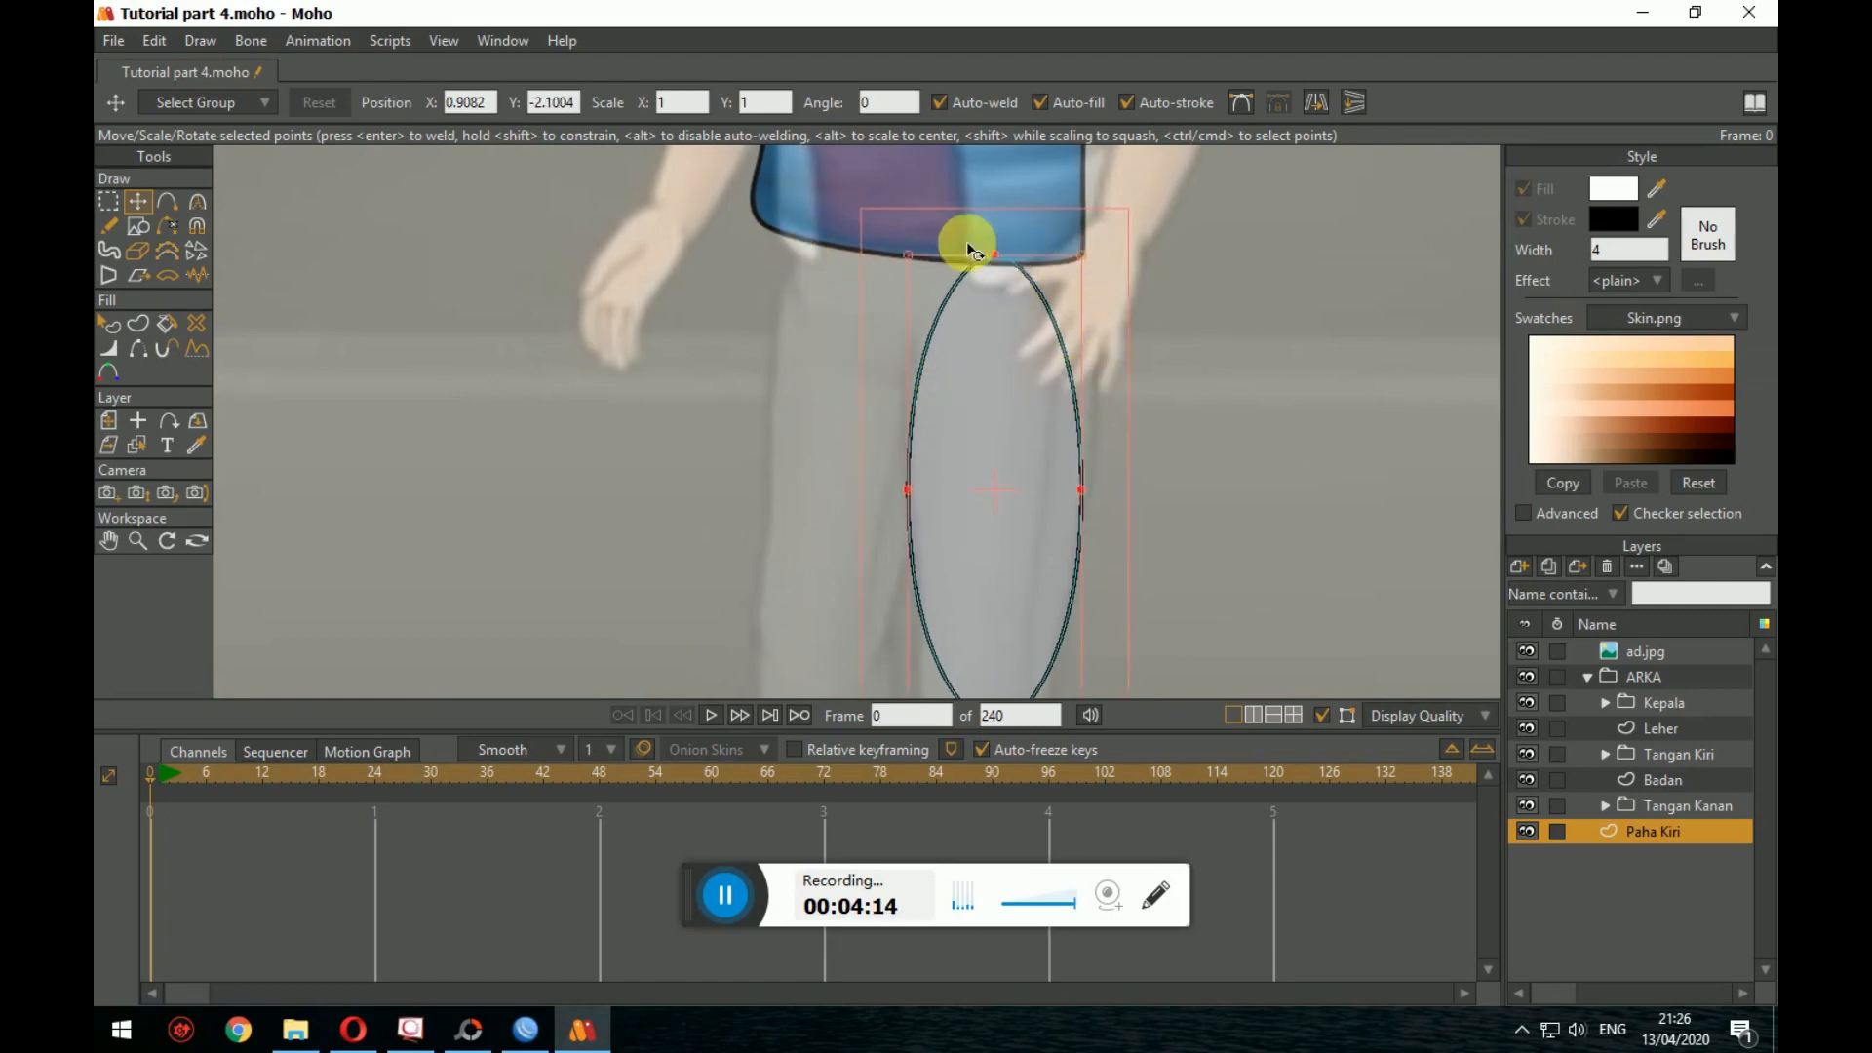
Step: Lower the oval's bottommost point toward the knee, to about X 0.91, Y -2.68
{"action": "scroll", "coordinate": [1146, 380], "scroll_direction": "down", "scroll_amount": 4}
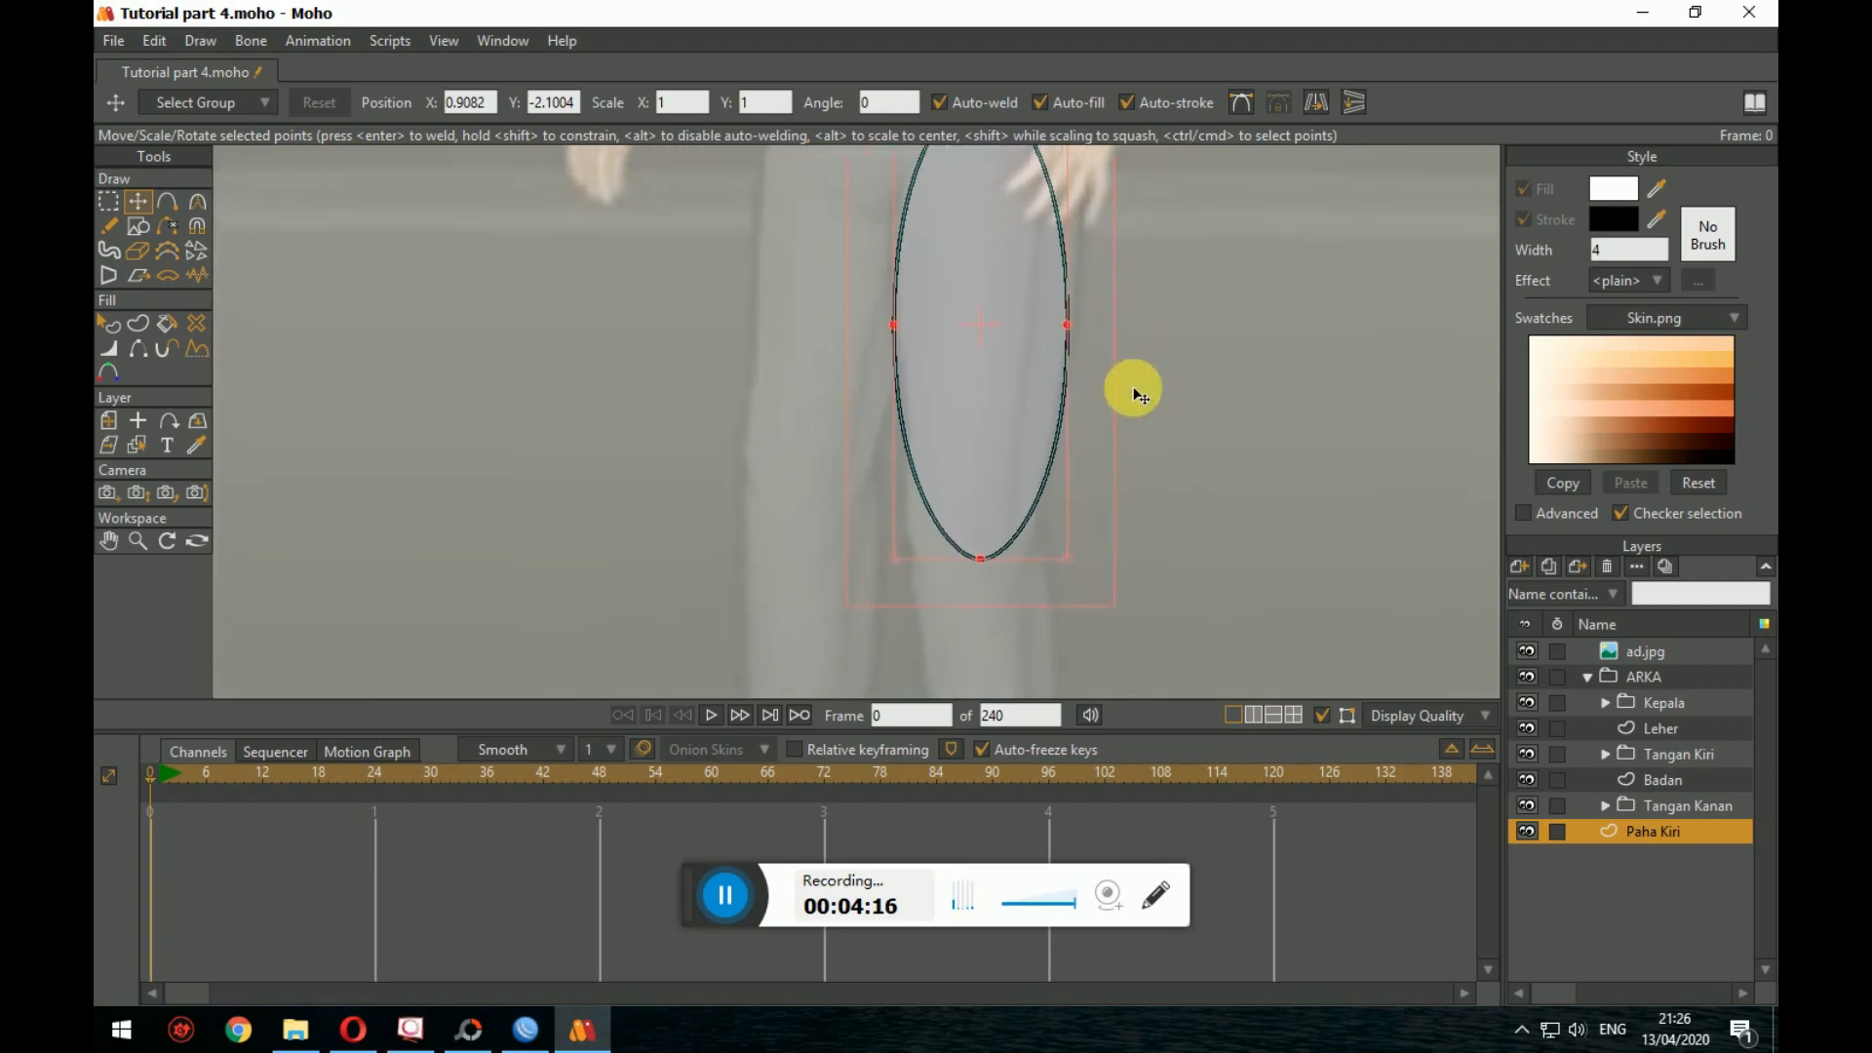
{"action": "left_click_drag", "start_coordinate": [969, 559], "coordinate": [981, 592]}
{"action": "left_click", "coordinate": [969, 571]}
{"action": "left_click_drag", "start_coordinate": [1098, 506], "coordinate": [1128, 629]}
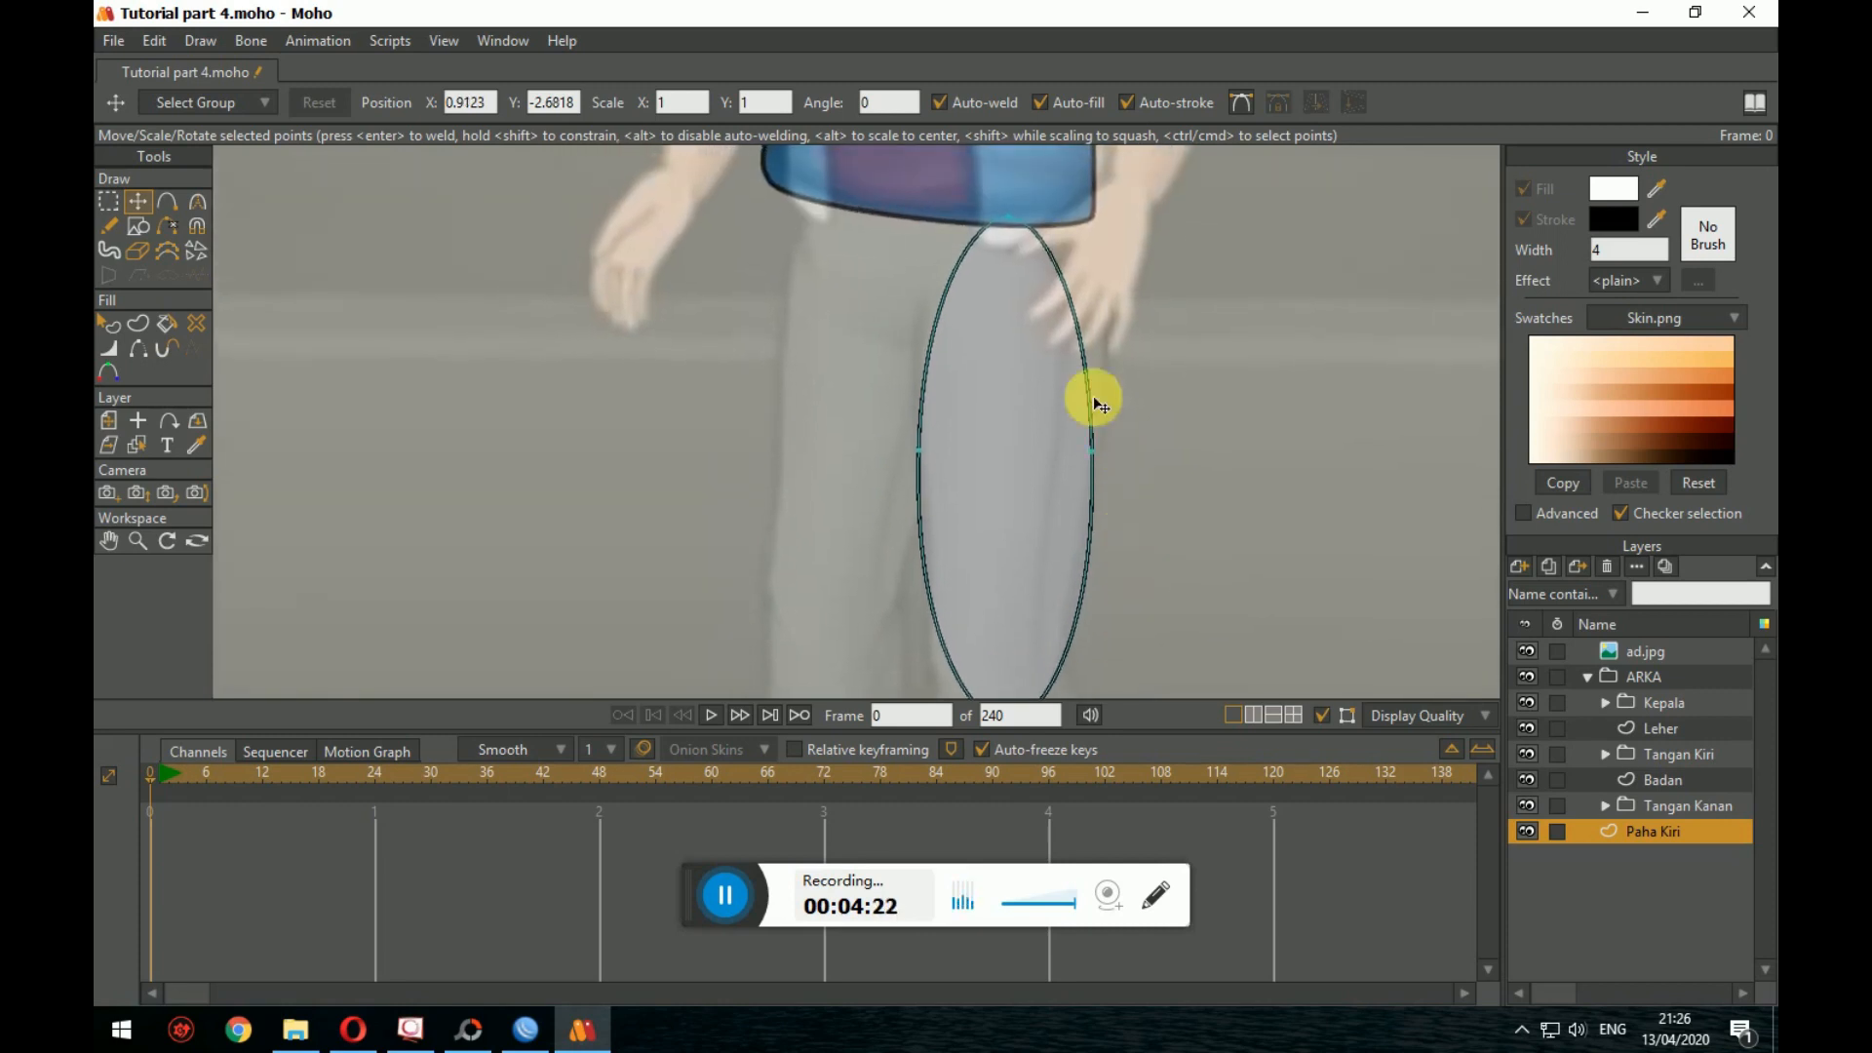
{"action": "left_click_drag", "start_coordinate": [982, 439], "coordinate": [966, 335]}
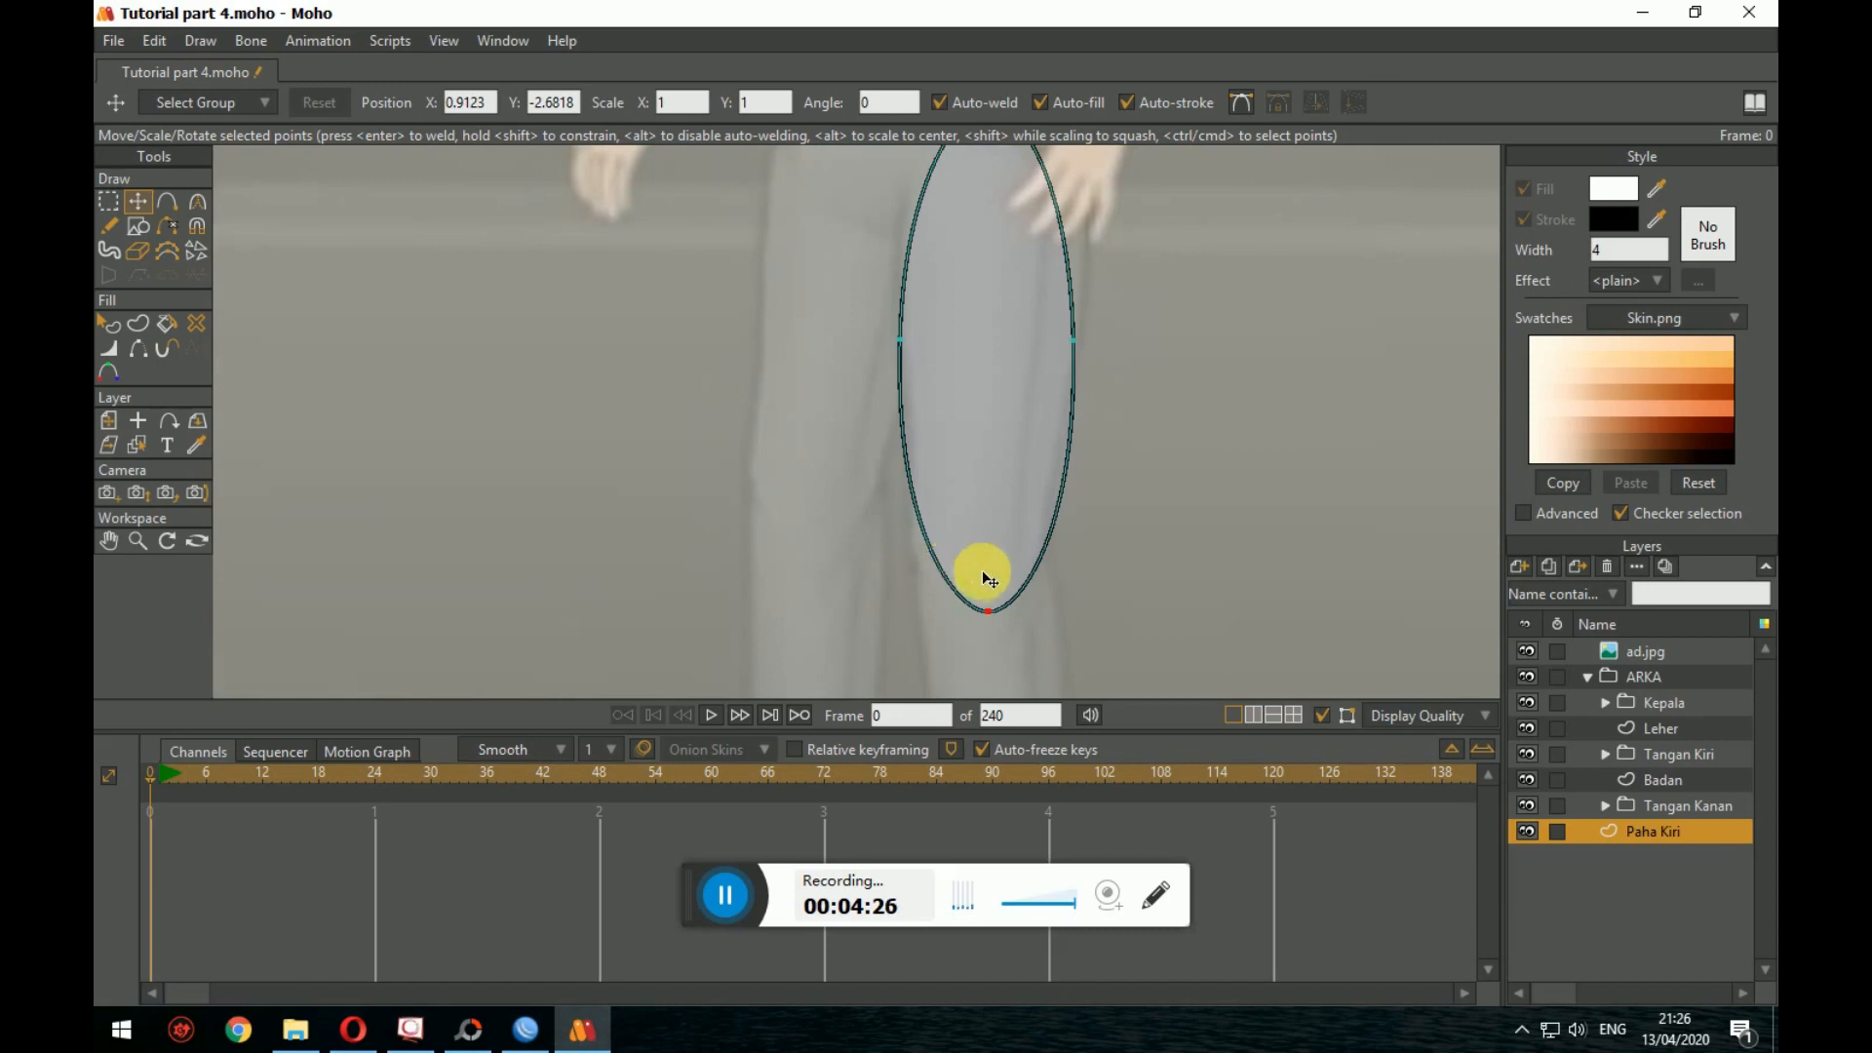
Step: Add two points on the inner edge of the thigh outline, one near the knee and one near the hip
{"action": "left_click", "coordinate": [712, 897]}
{"action": "scroll", "coordinate": [851, 664], "scroll_direction": "up", "scroll_amount": 2}
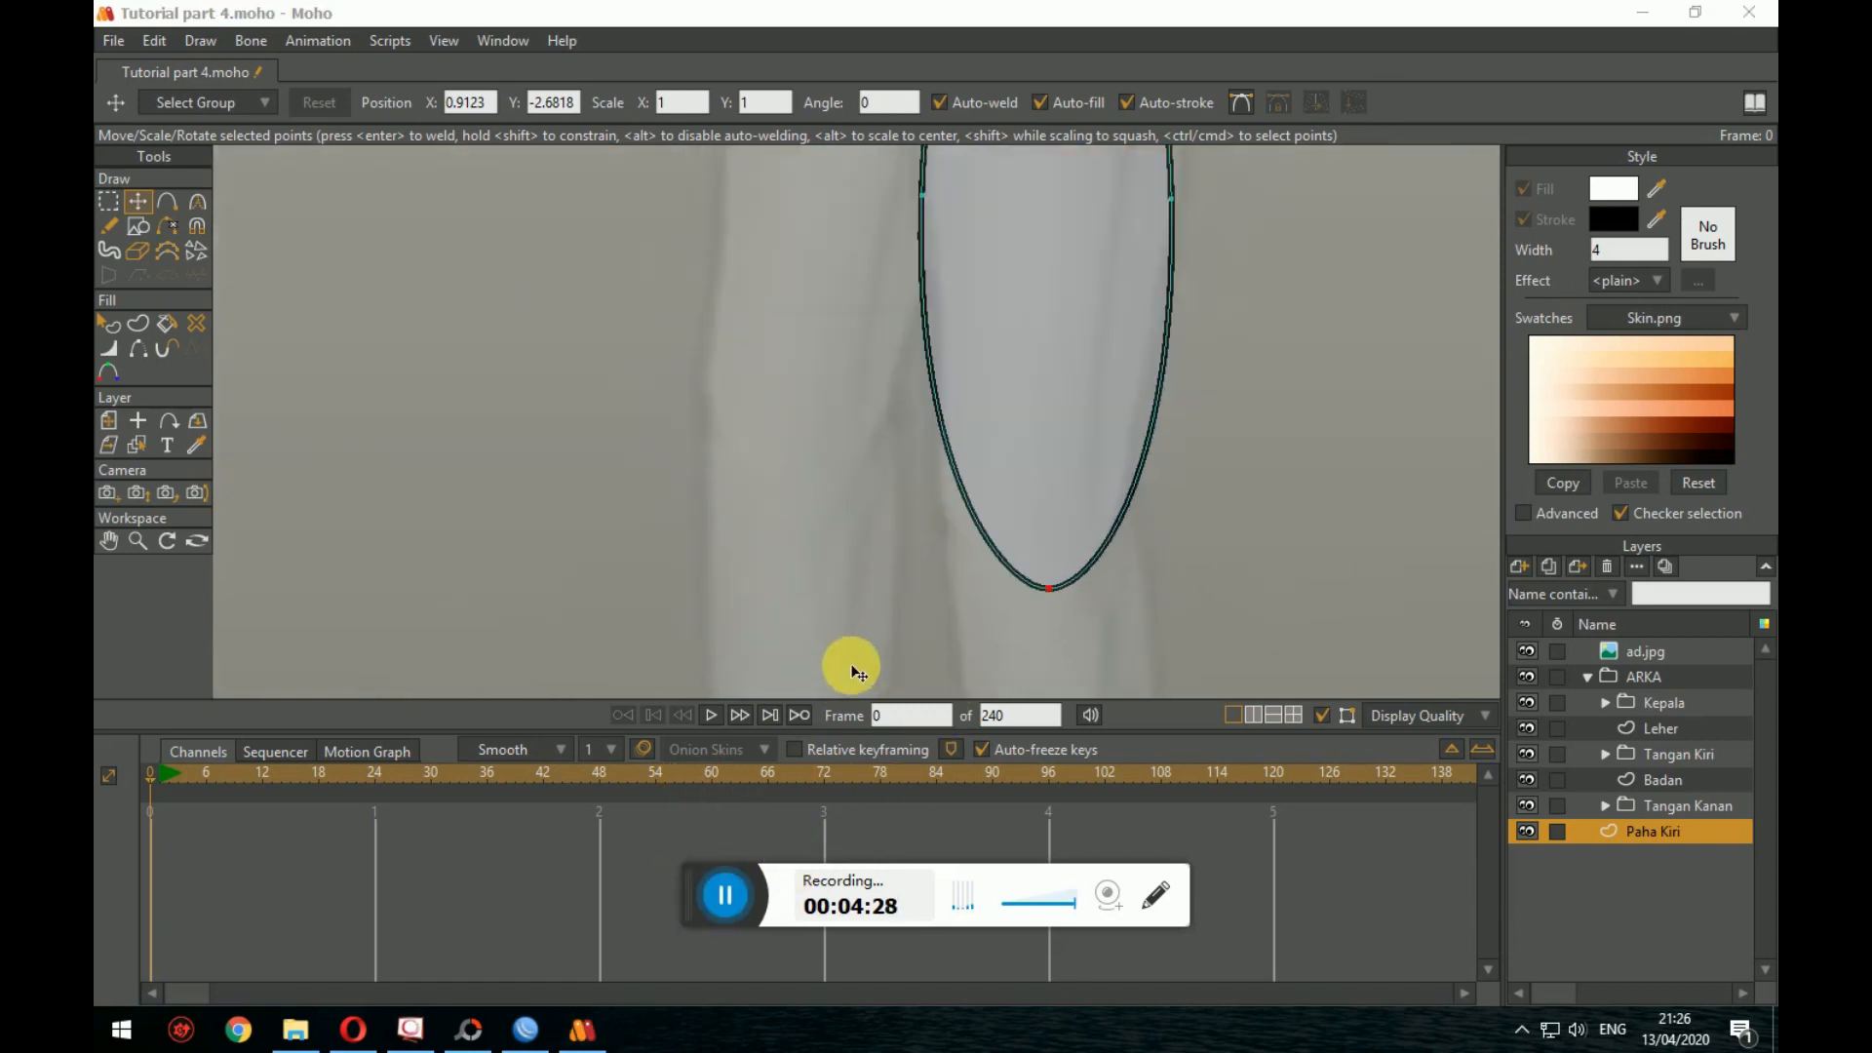
{"action": "left_click_drag", "start_coordinate": [866, 651], "coordinate": [837, 641]}
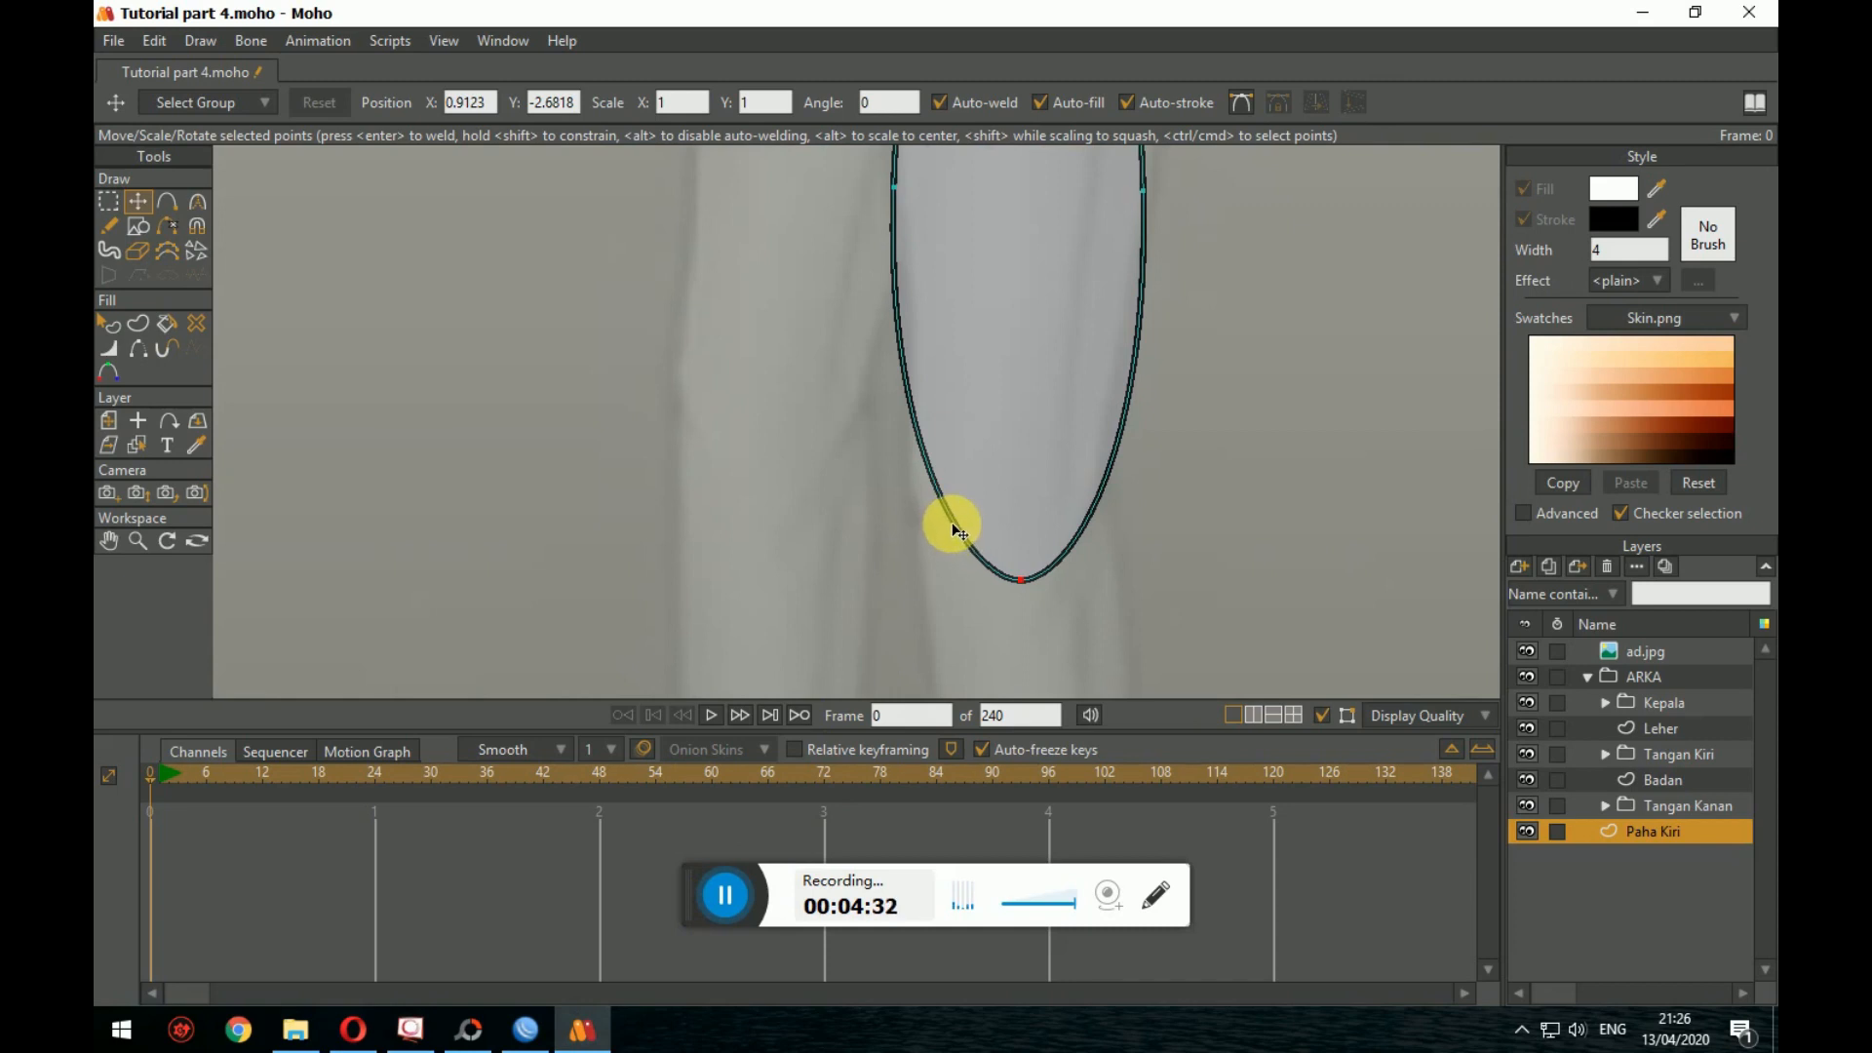
{"action": "key", "text": "a"}
{"action": "left_click", "coordinate": [953, 525]}
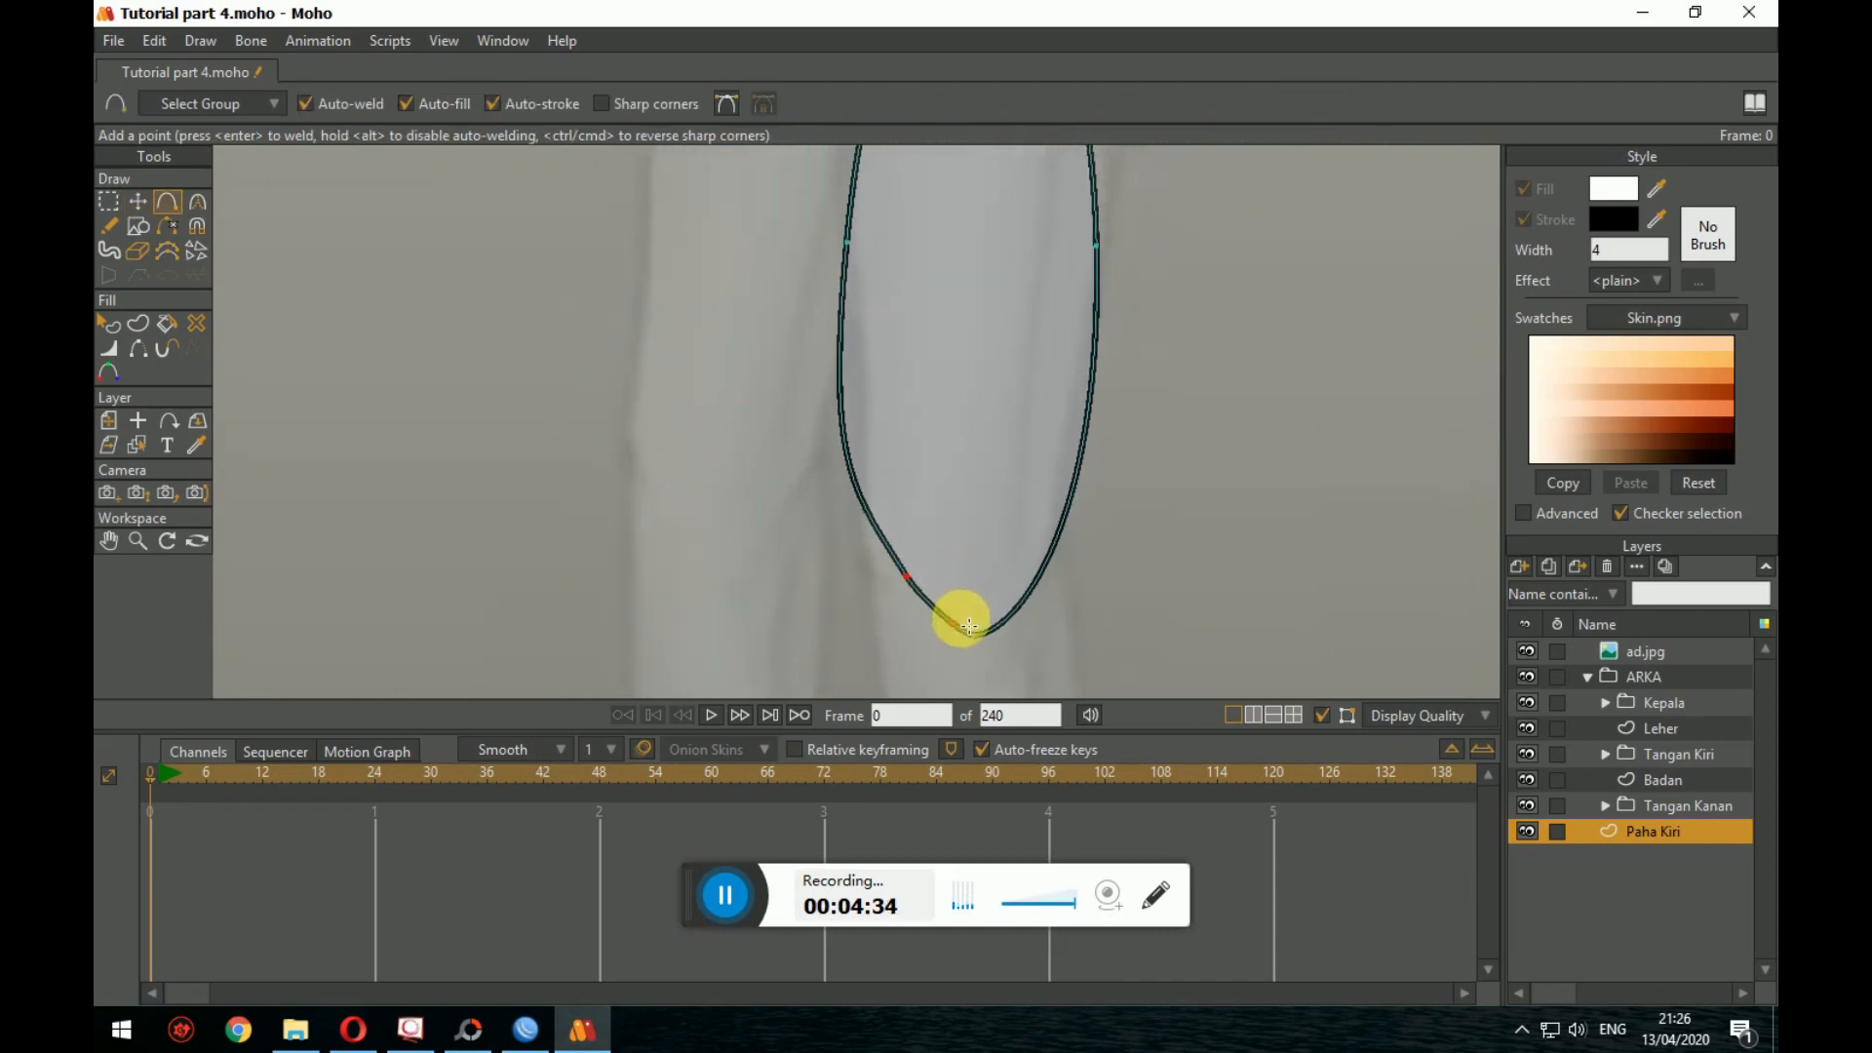
{"action": "left_click_drag", "start_coordinate": [1016, 493], "coordinate": [986, 547]}
{"action": "left_click_drag", "start_coordinate": [974, 403], "coordinate": [1003, 618]}
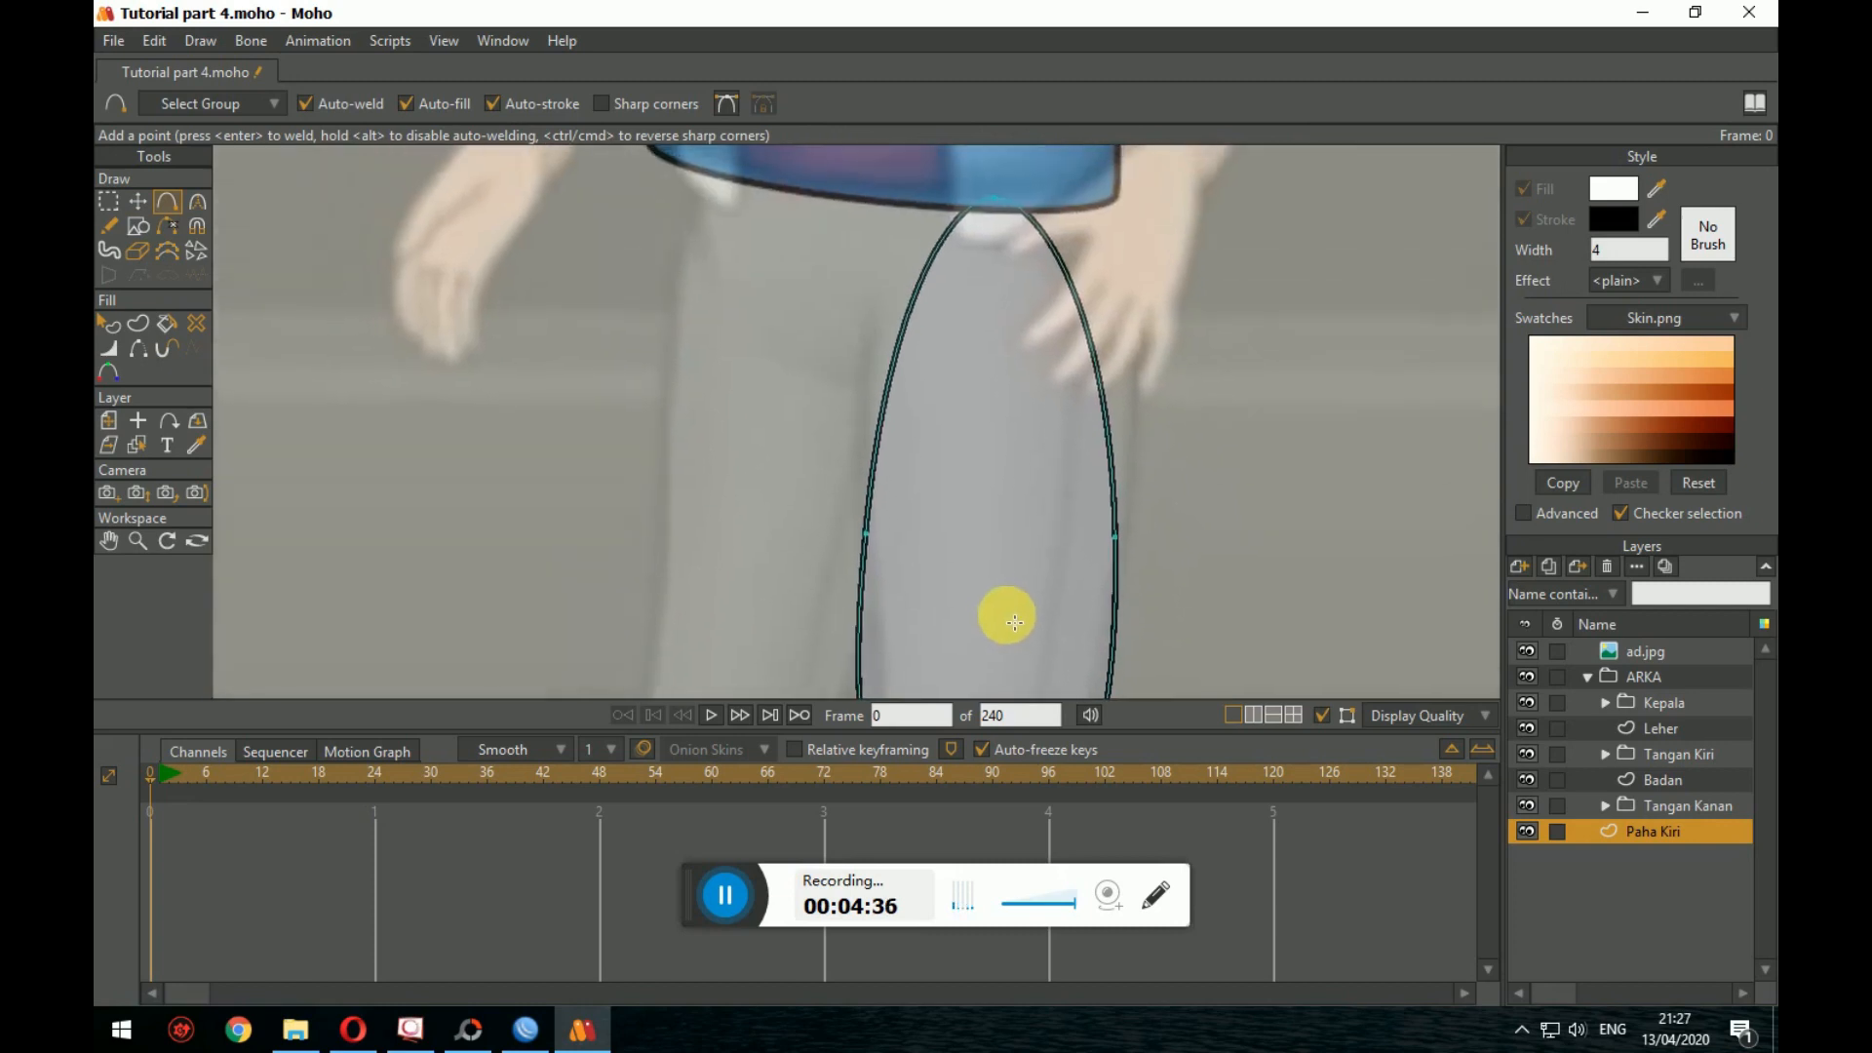
{"action": "left_click", "coordinate": [919, 296]}
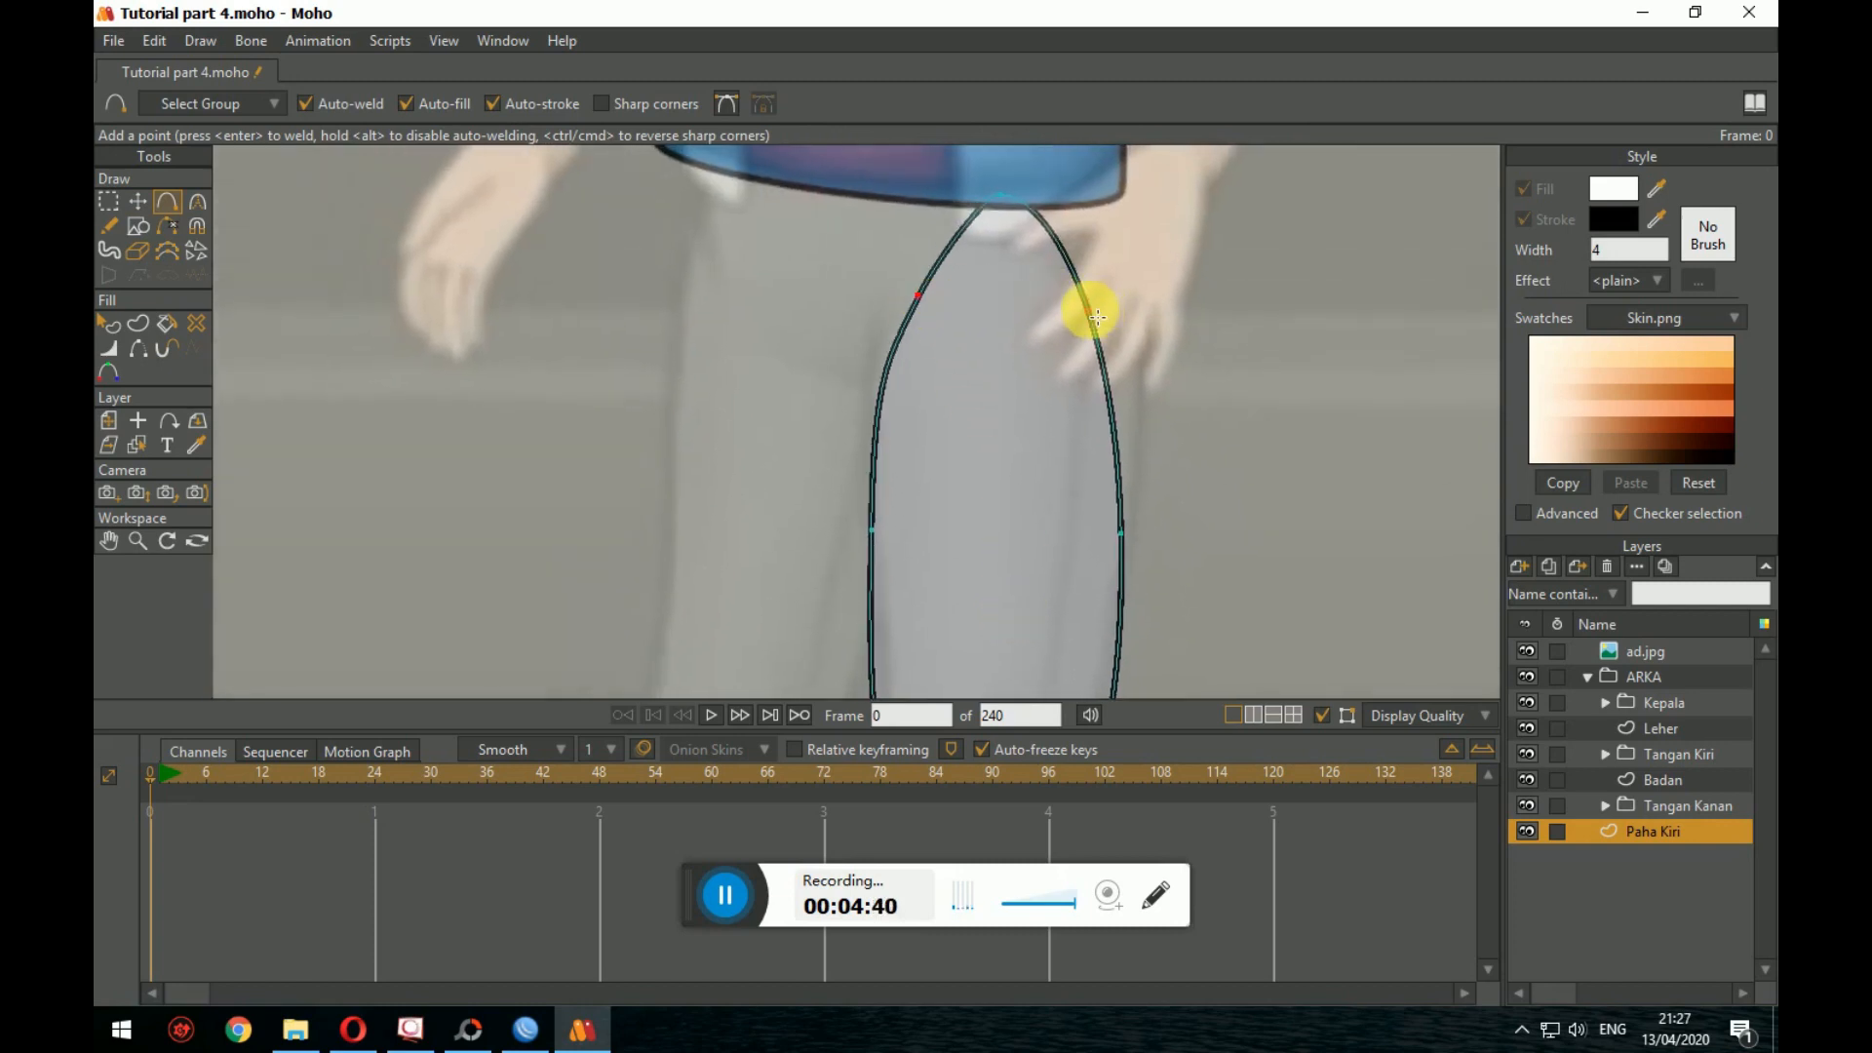
Step: Shift the two added points toward the inner leg, placing the upper one at about X 0.75, Y -1.77
{"action": "left_click_drag", "start_coordinate": [1149, 356], "coordinate": [1103, 255]}
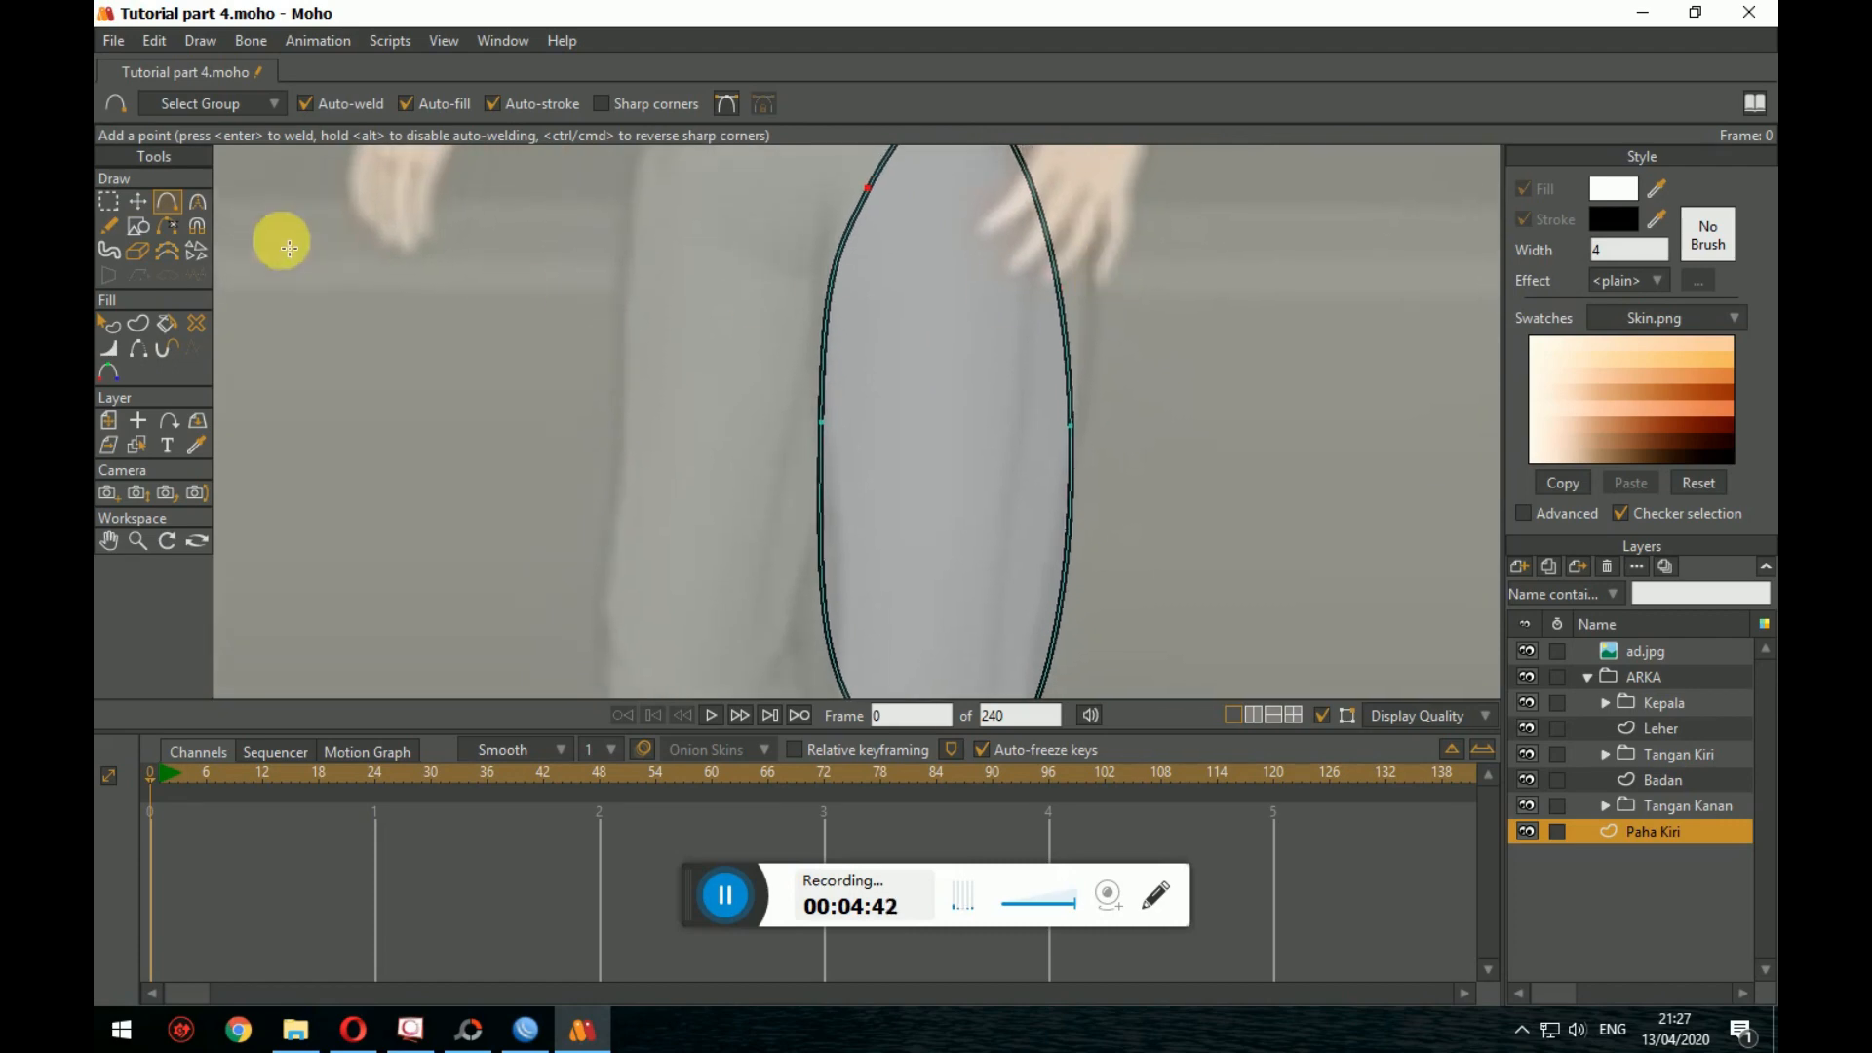
{"action": "left_click", "coordinate": [146, 207]}
{"action": "left_click_drag", "start_coordinate": [882, 623], "coordinate": [806, 360]}
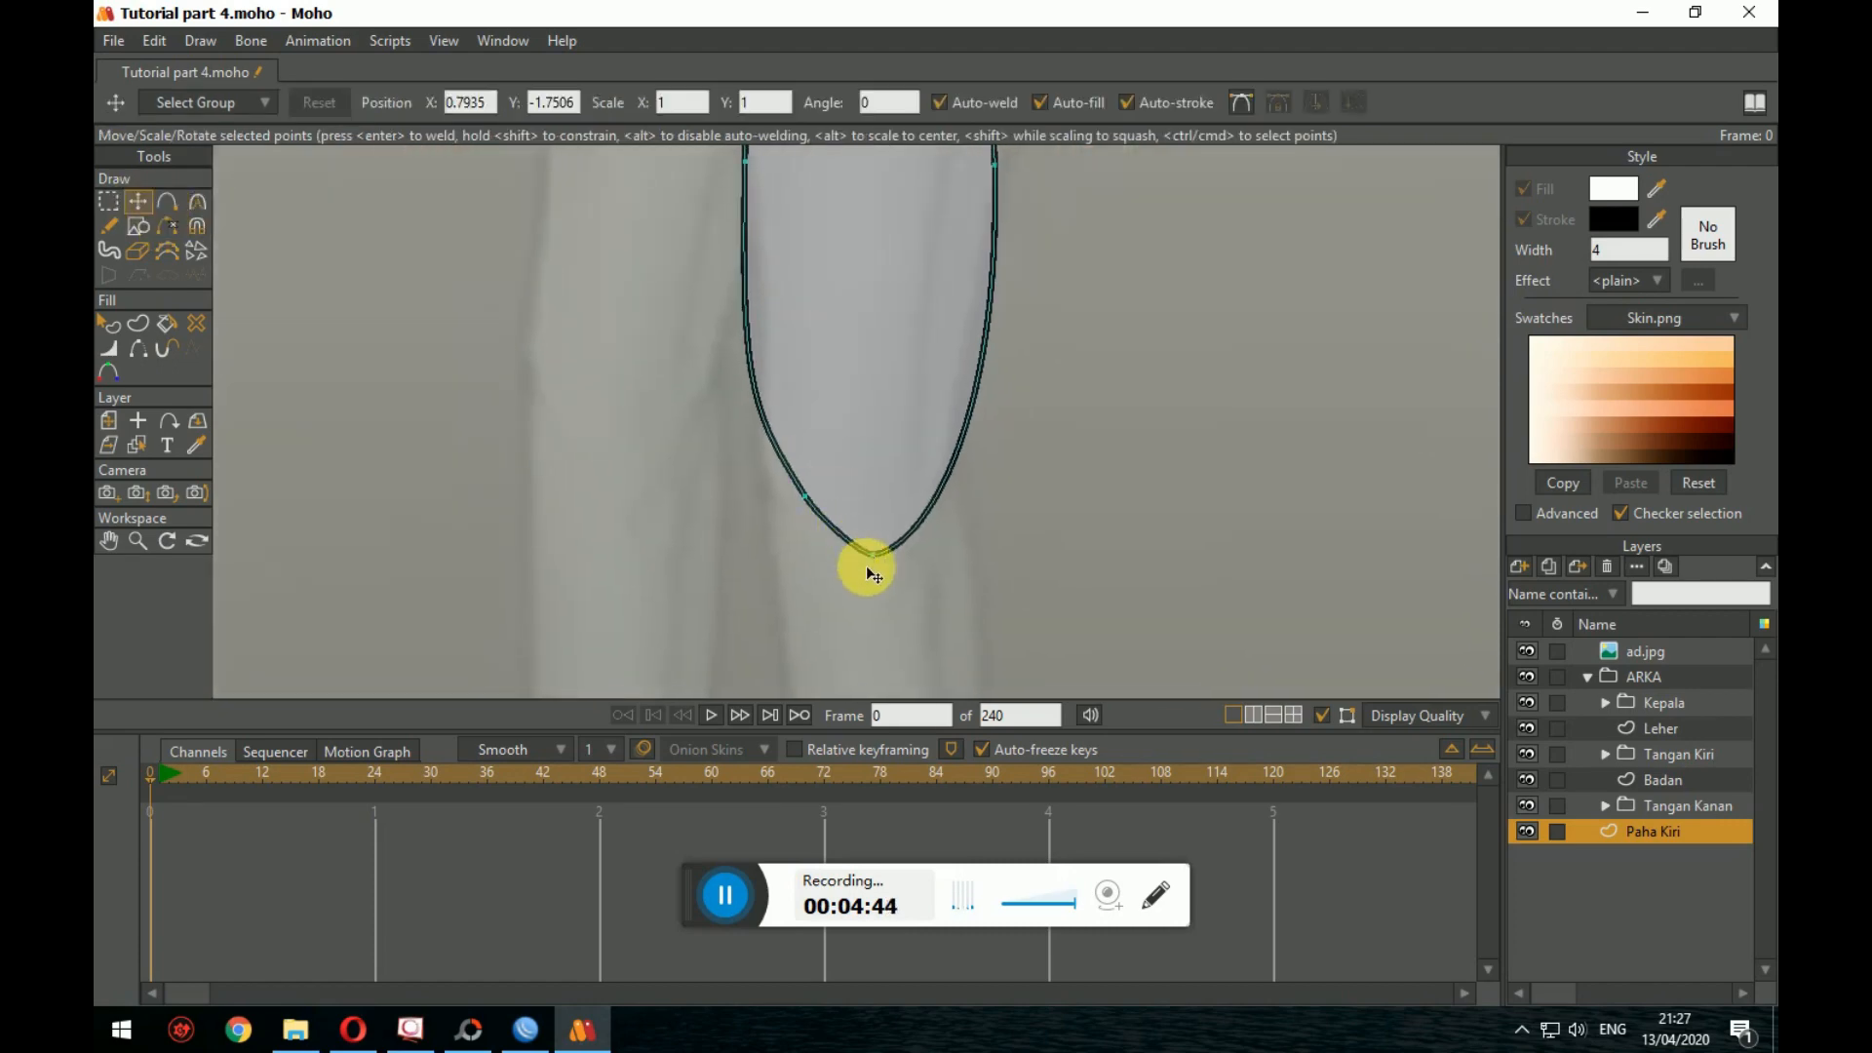
{"action": "left_click_drag", "start_coordinate": [875, 564], "coordinate": [928, 493]}
{"action": "left_click_drag", "start_coordinate": [797, 496], "coordinate": [780, 495]}
{"action": "left_click_drag", "start_coordinate": [878, 432], "coordinate": [918, 624]}
{"action": "mouse_move", "coordinate": [866, 341]}
{"action": "left_mouse_down"}
{"action": "mouse_move", "coordinate": [901, 493]}
{"action": "mouse_move", "coordinate": [848, 313]}
{"action": "mouse_move", "coordinate": [831, 334]}
{"action": "left_mouse_up"}
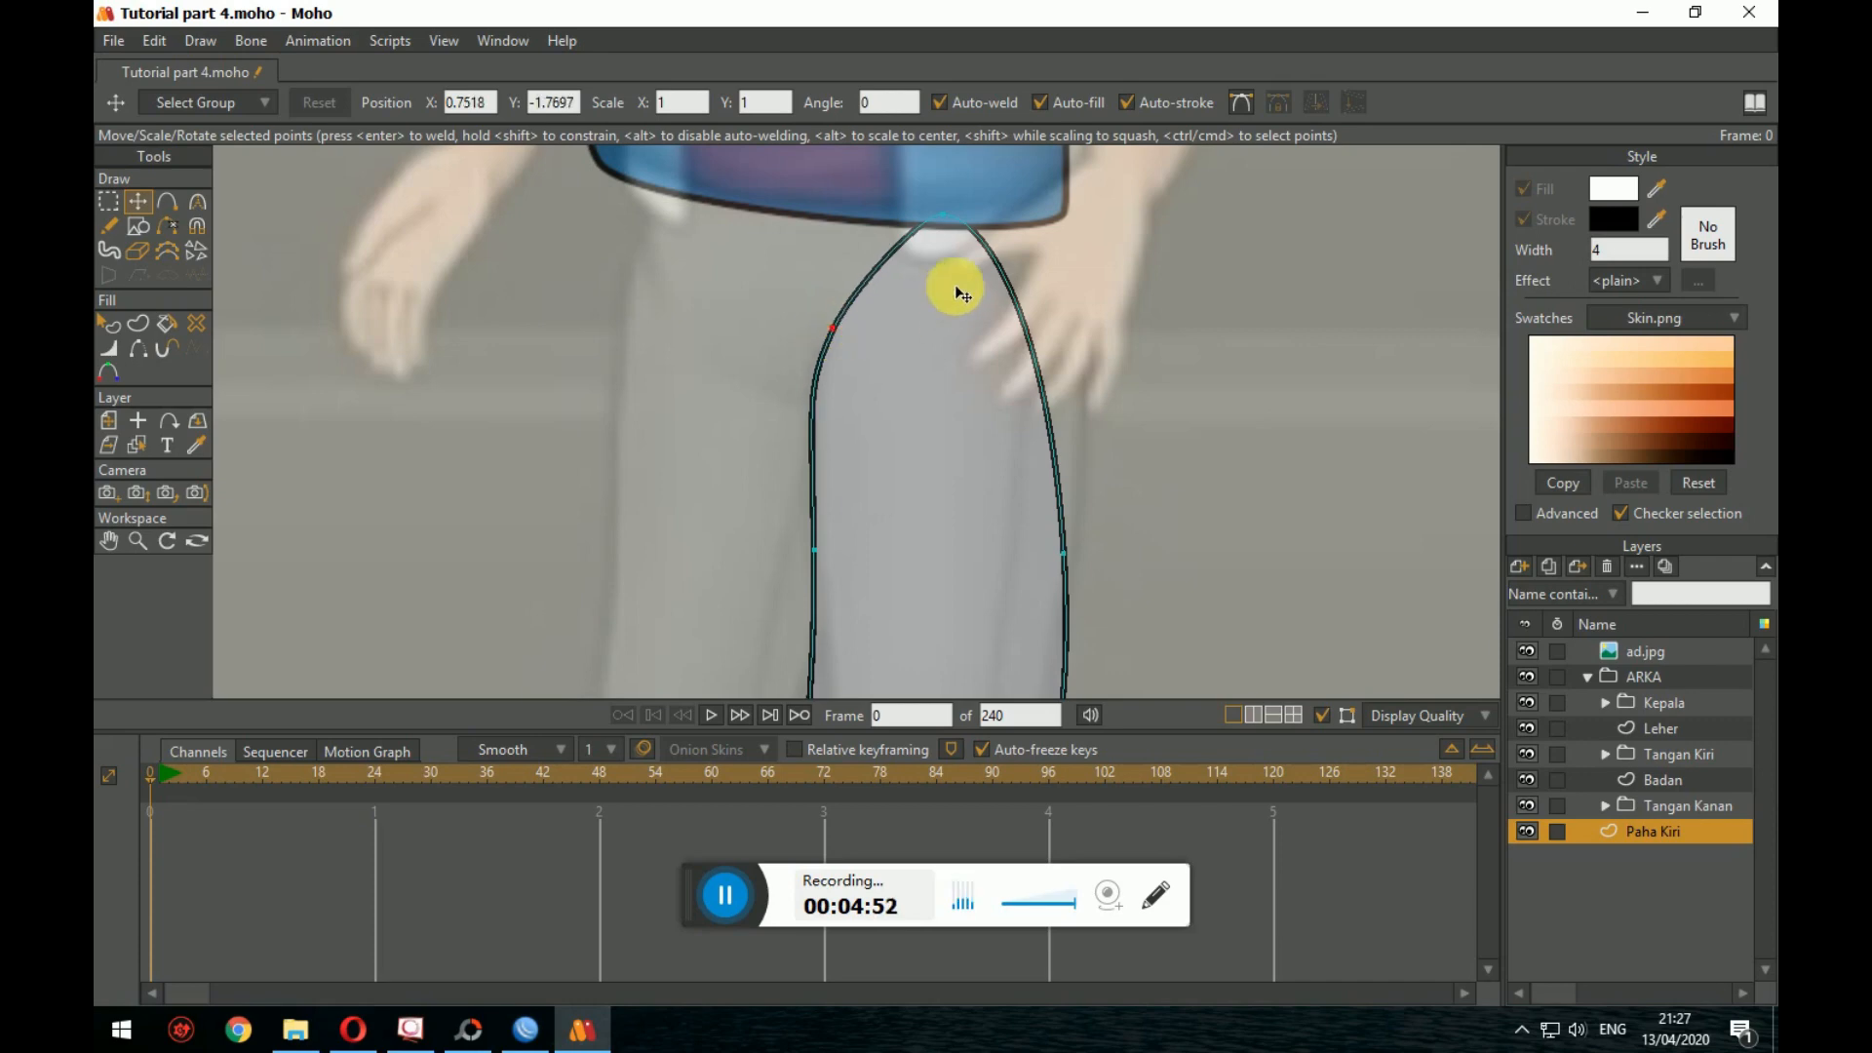
Step: Move the thigh outline's topmost point over to the outer hip corner, to about X 1.08, Y -1.73
{"action": "left_click_drag", "start_coordinate": [943, 226], "coordinate": [1067, 314]}
{"action": "left_click_drag", "start_coordinate": [1146, 433], "coordinate": [1131, 199]}
{"action": "scroll", "coordinate": [1126, 409], "scroll_direction": "down", "scroll_amount": 2}
{"action": "left_click_drag", "start_coordinate": [1106, 456], "coordinate": [1059, 489]}
{"action": "scroll", "coordinate": [1063, 494], "scroll_direction": "down", "scroll_amount": 3}
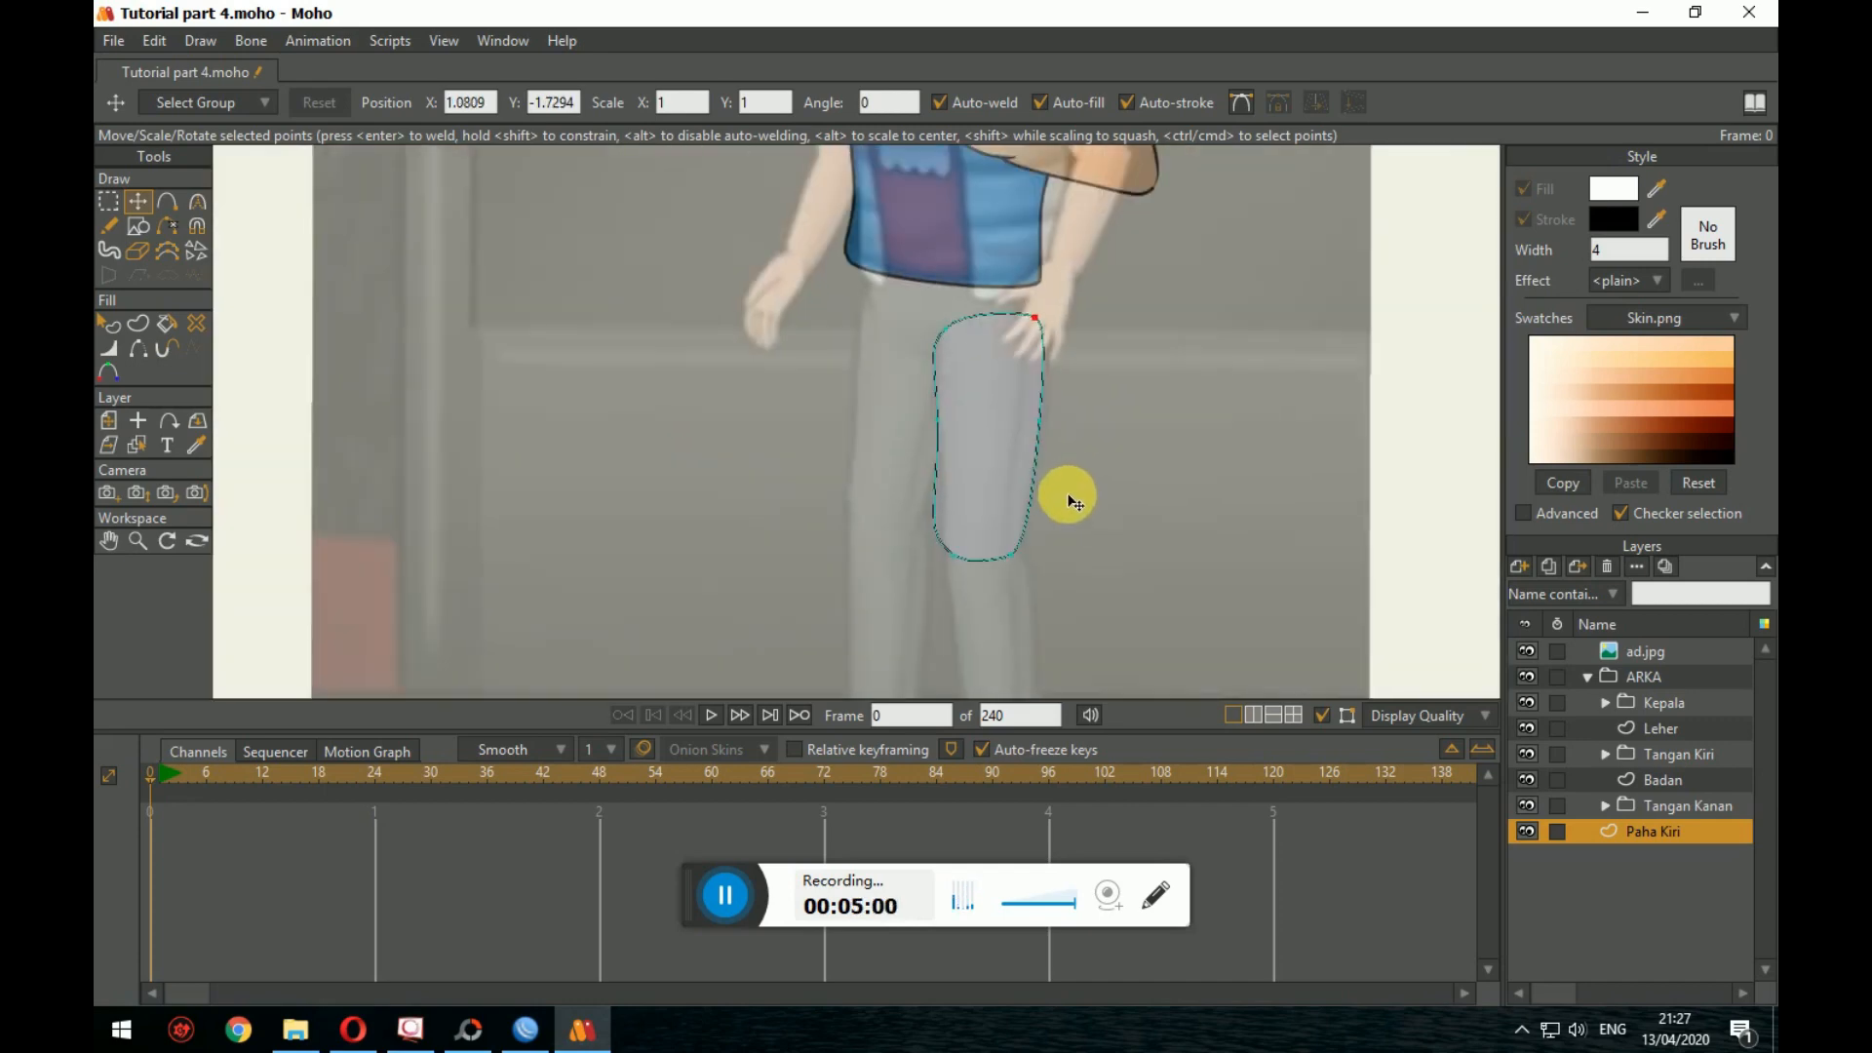
Step: Raise the opacity of the ad.jpg reference layer and nudge the image slightly, to about X 0.37, Y -1.52
{"action": "double_click", "coordinate": [1646, 651]}
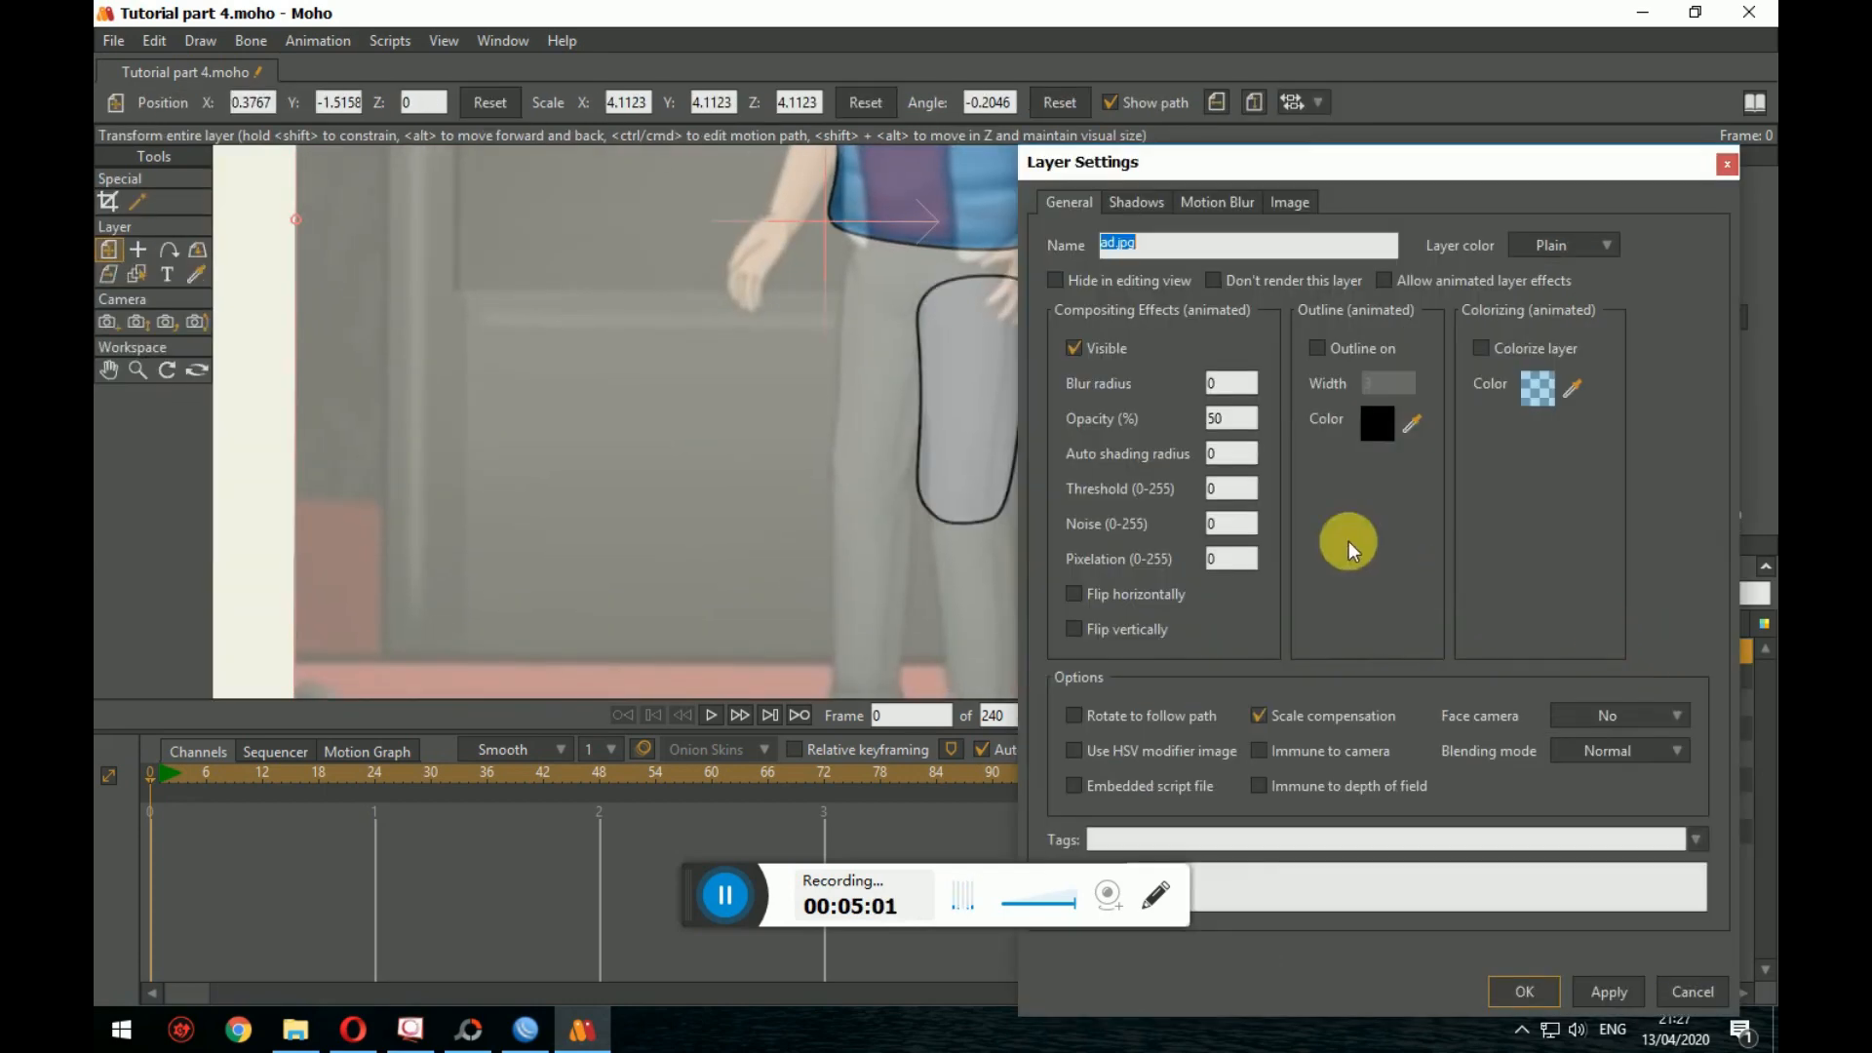
{"action": "left_click", "coordinate": [1220, 426]}
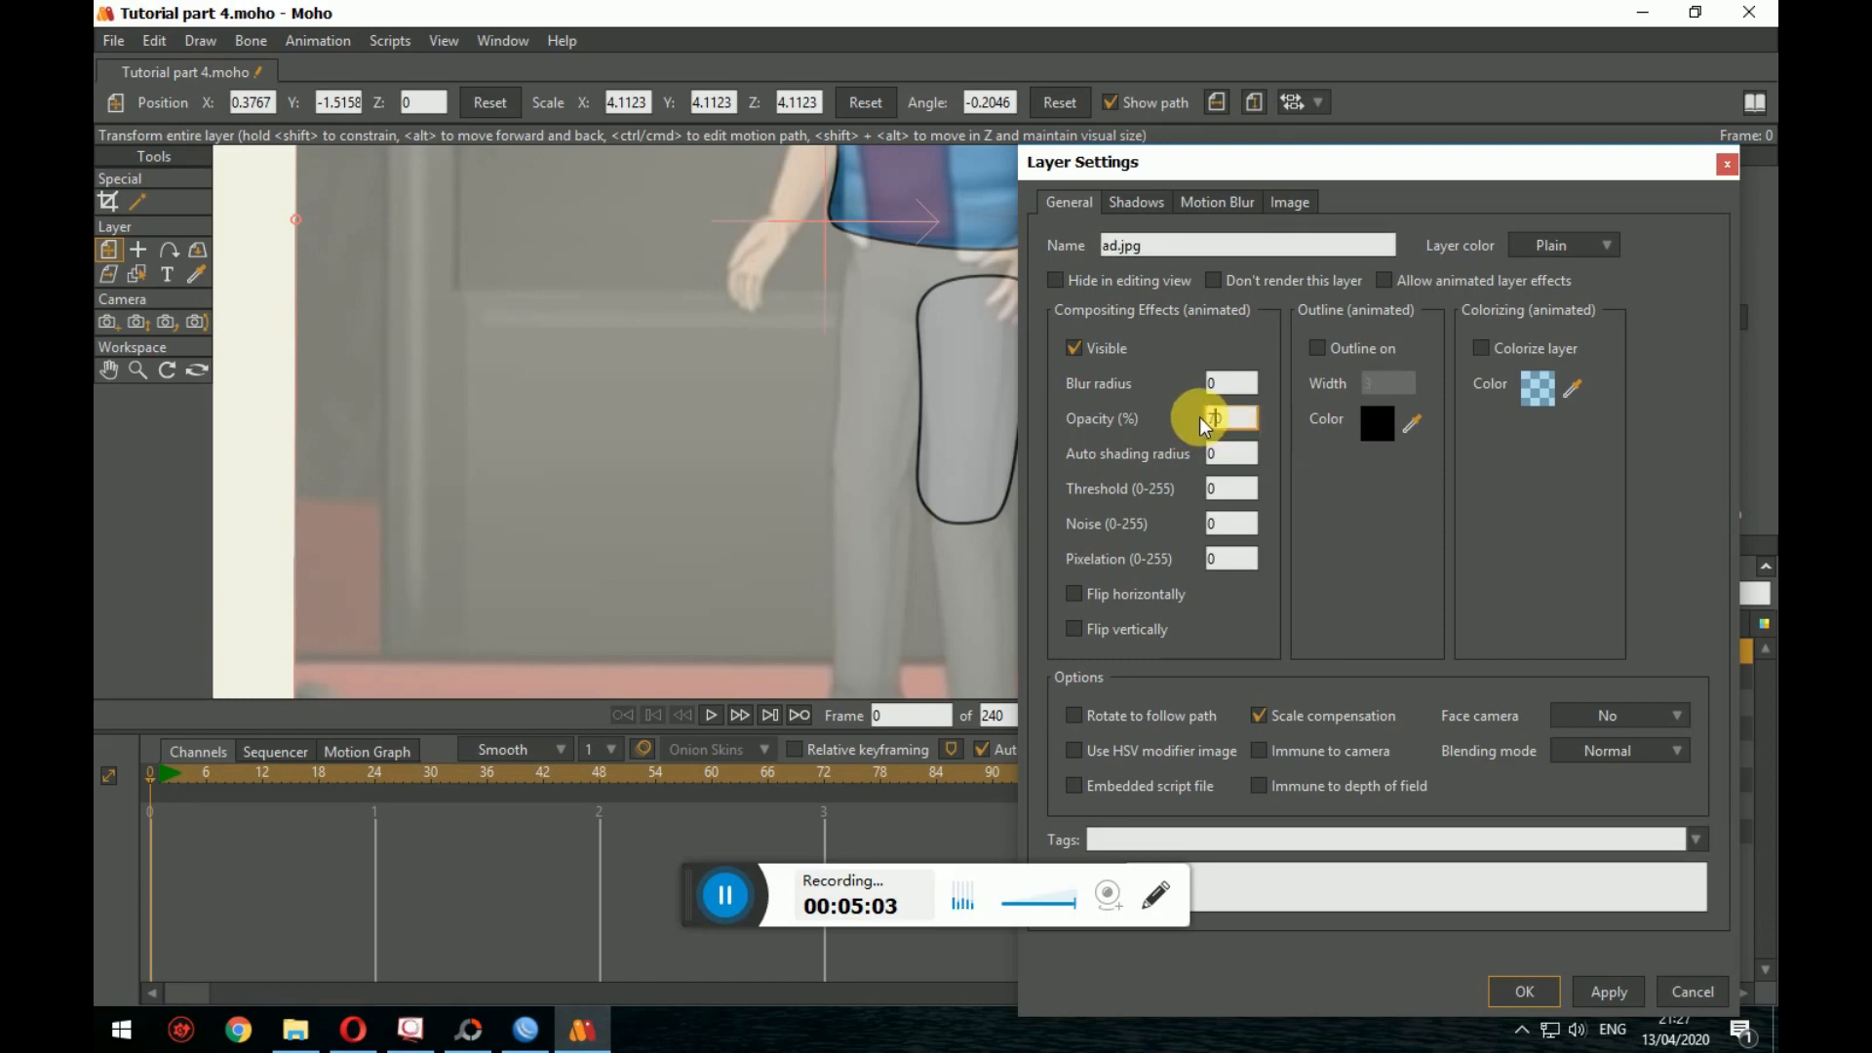
{"action": "key", "text": "Return"}
{"action": "left_click_drag", "start_coordinate": [1135, 496], "coordinate": [1148, 491]}
{"action": "scroll", "coordinate": [1121, 494], "scroll_direction": "up", "scroll_amount": 3}
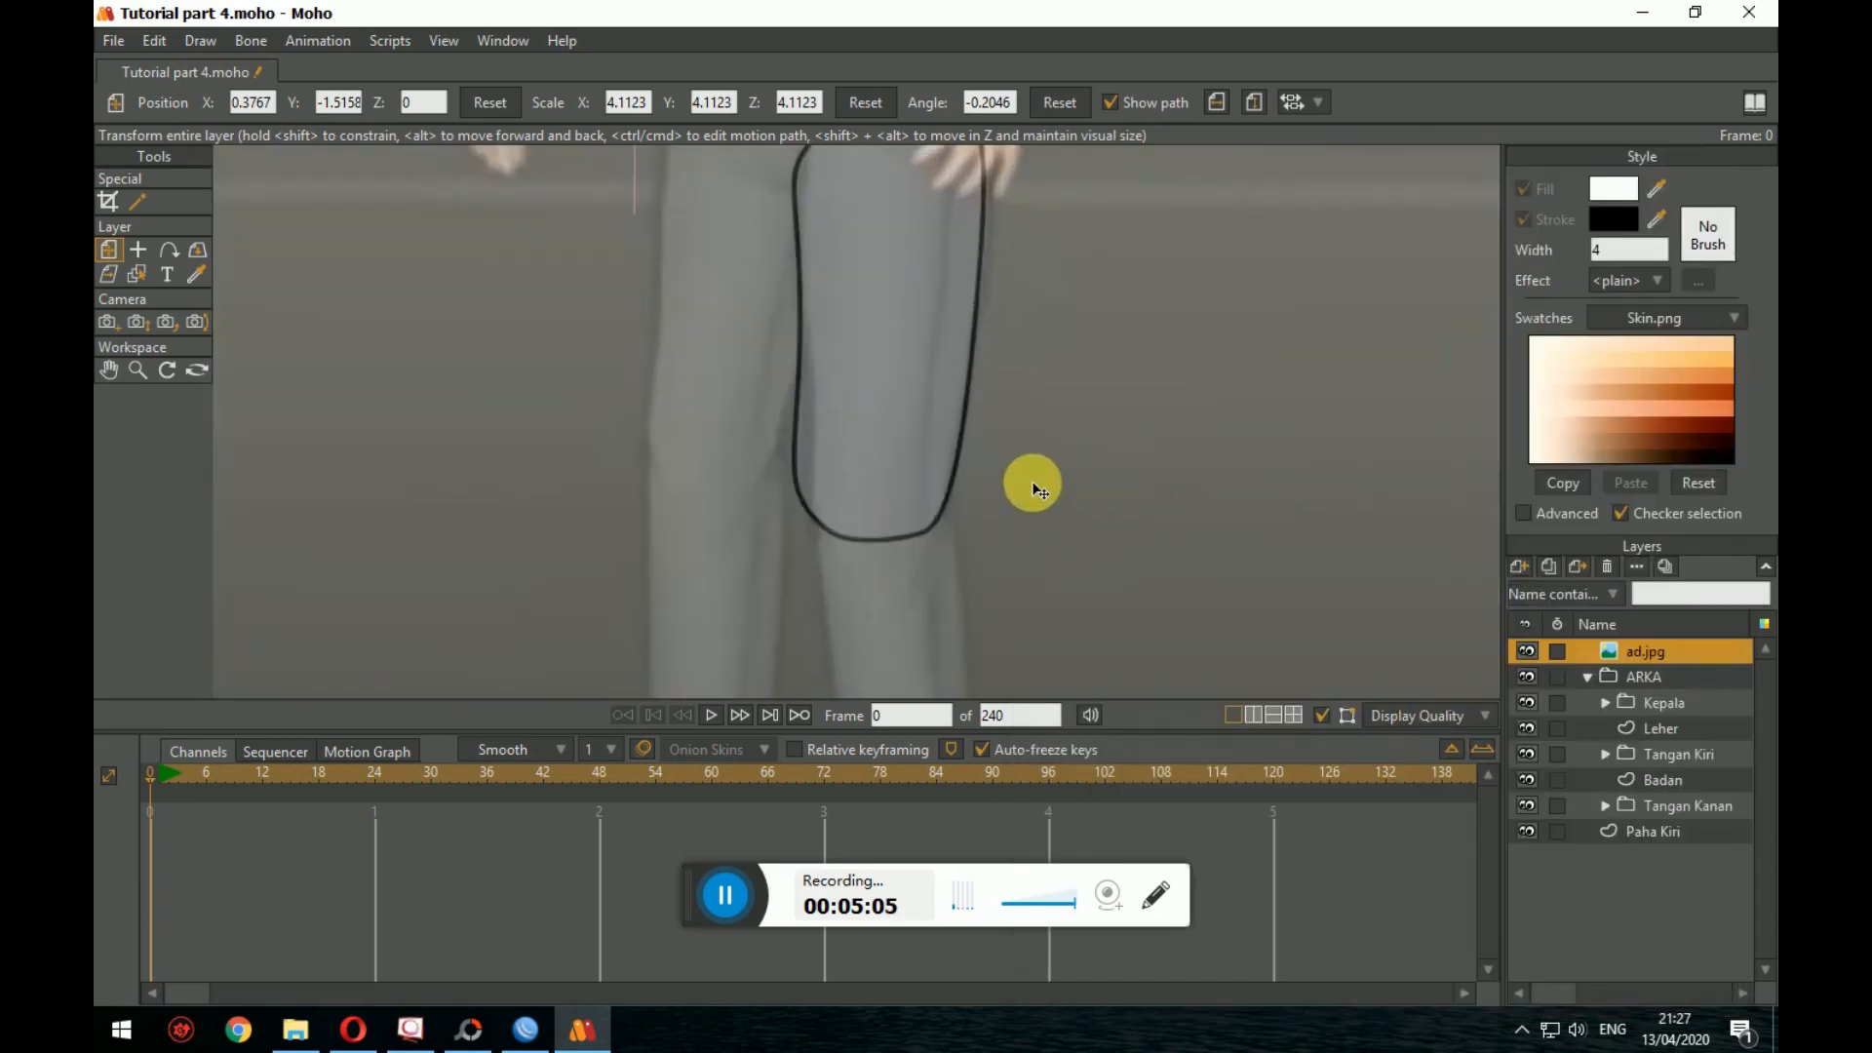
{"action": "left_click_drag", "start_coordinate": [1032, 483], "coordinate": [1145, 603]}
{"action": "left_click_drag", "start_coordinate": [951, 451], "coordinate": [811, 237]}
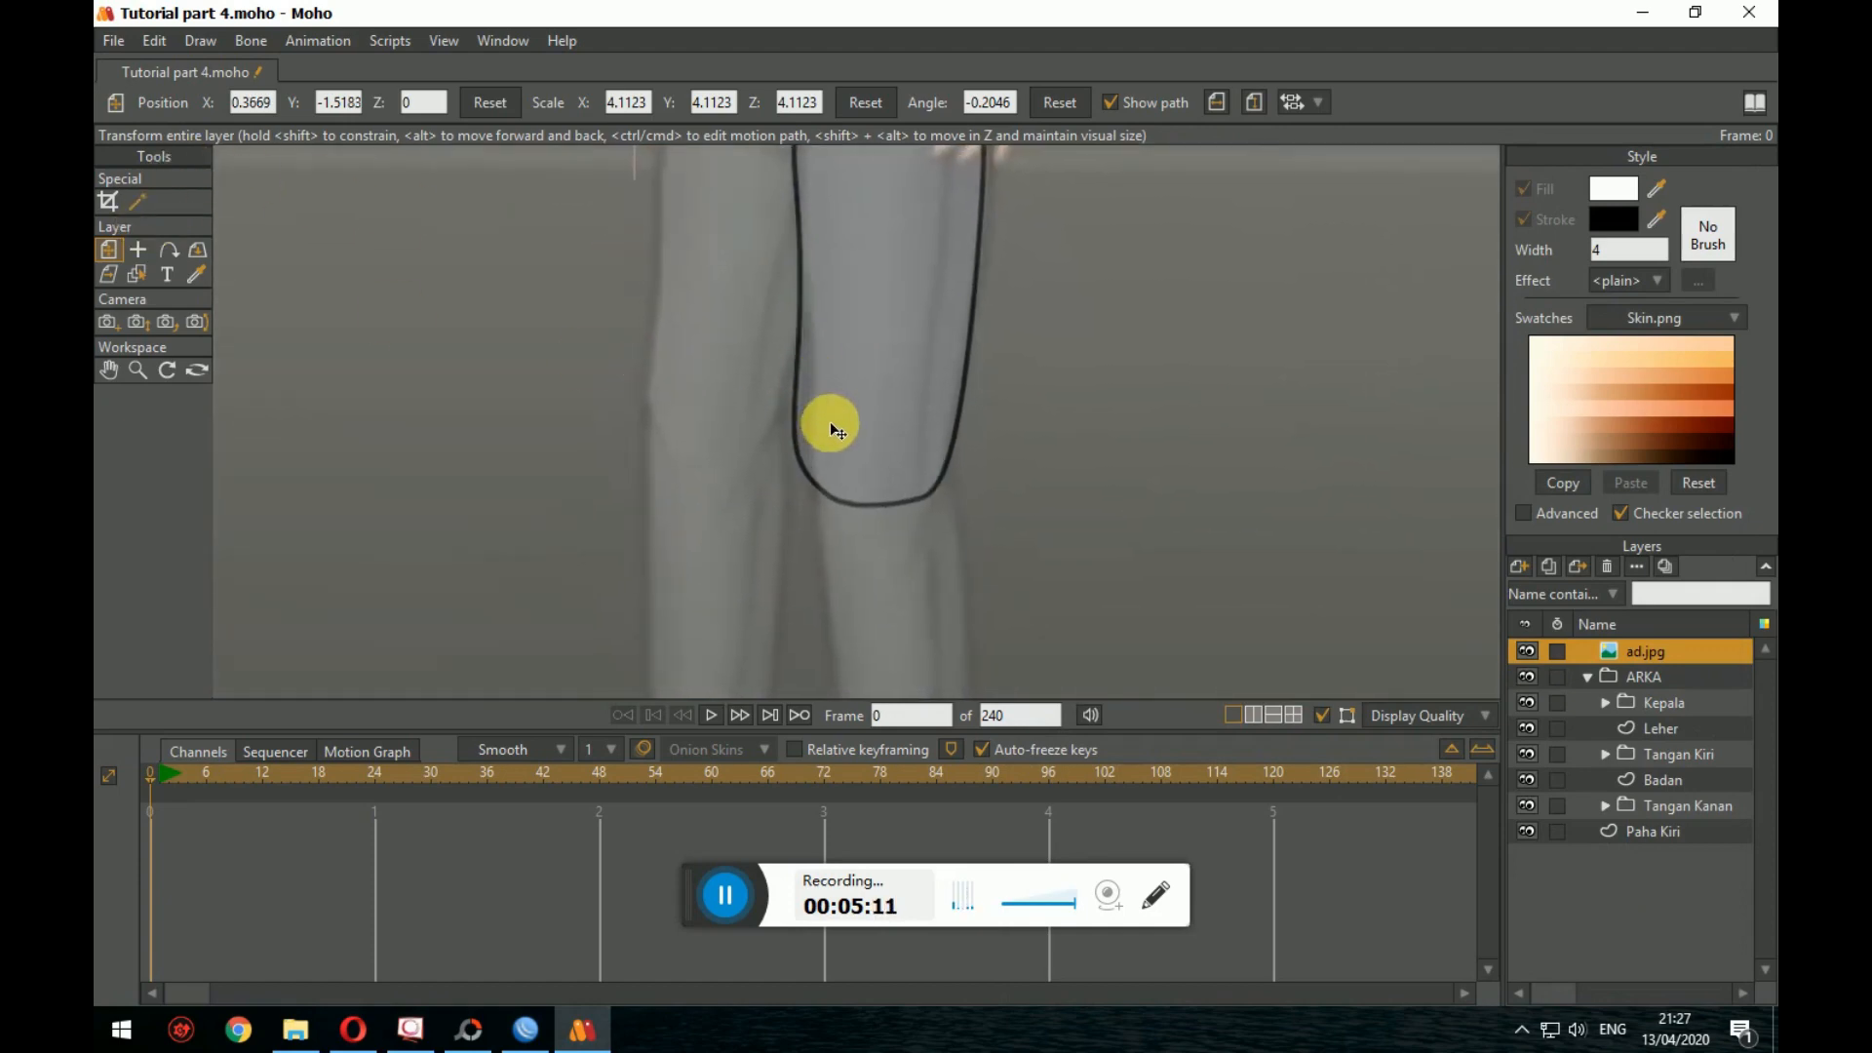
Step: On the Paha Kiri layer, adjust the curvature handles at both bottom points so the outline follows the leg at the knee
{"action": "left_click", "coordinate": [1653, 830]}
{"action": "left_click_drag", "start_coordinate": [1115, 516], "coordinate": [1144, 609]}
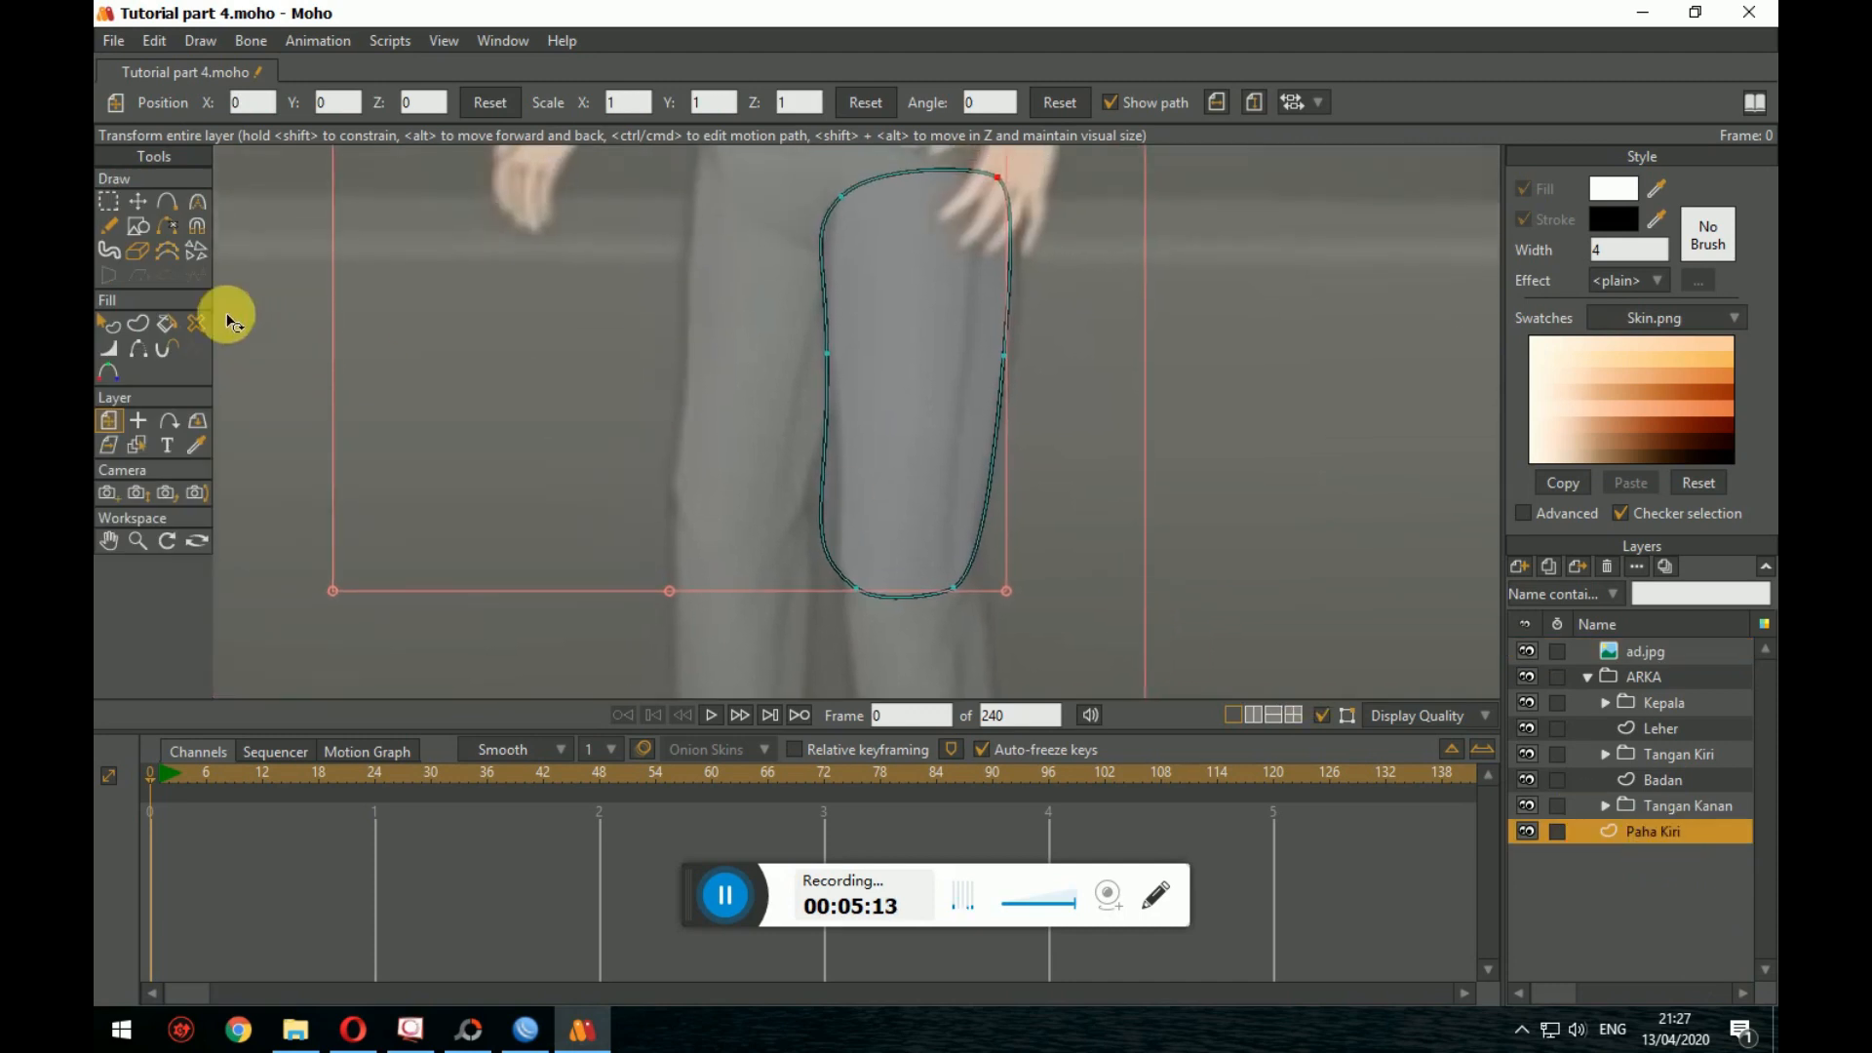
{"action": "left_click", "coordinate": [197, 202]}
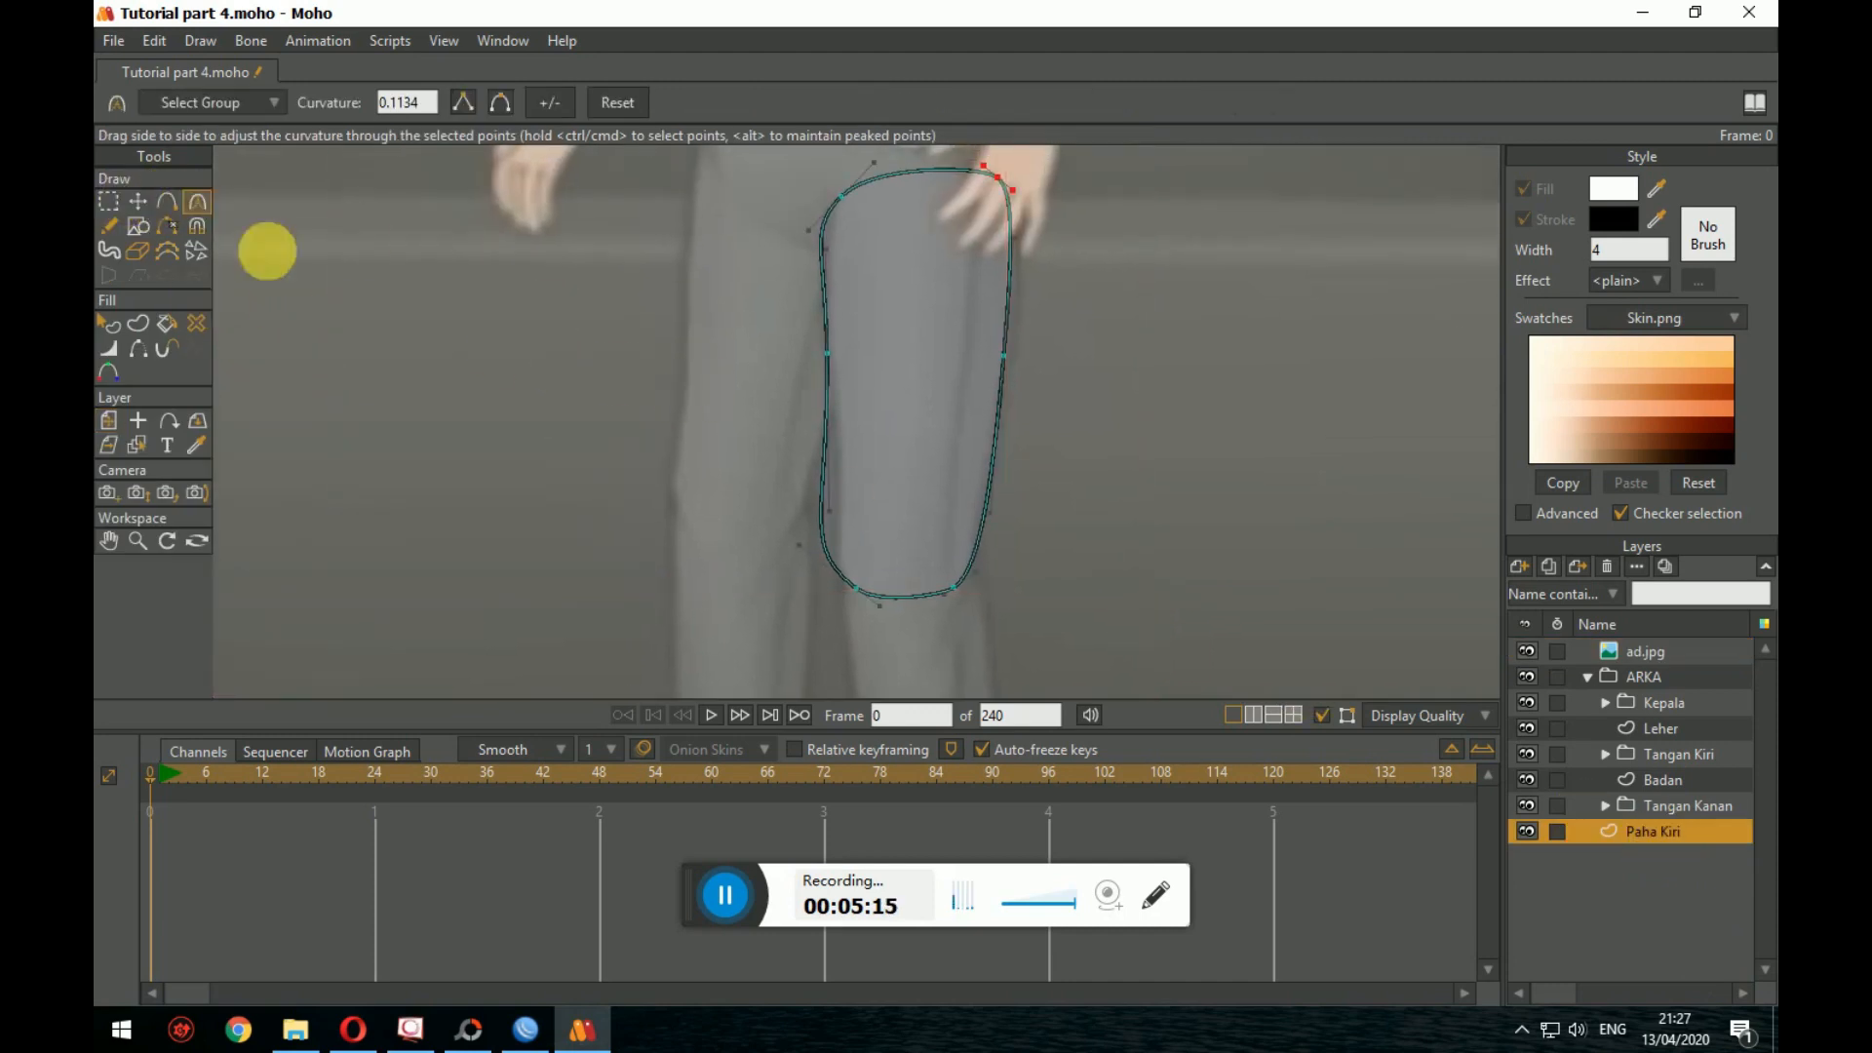
{"action": "left_click_drag", "start_coordinate": [805, 544], "coordinate": [853, 540]}
{"action": "scroll", "coordinate": [904, 544], "scroll_direction": "up", "scroll_amount": 2}
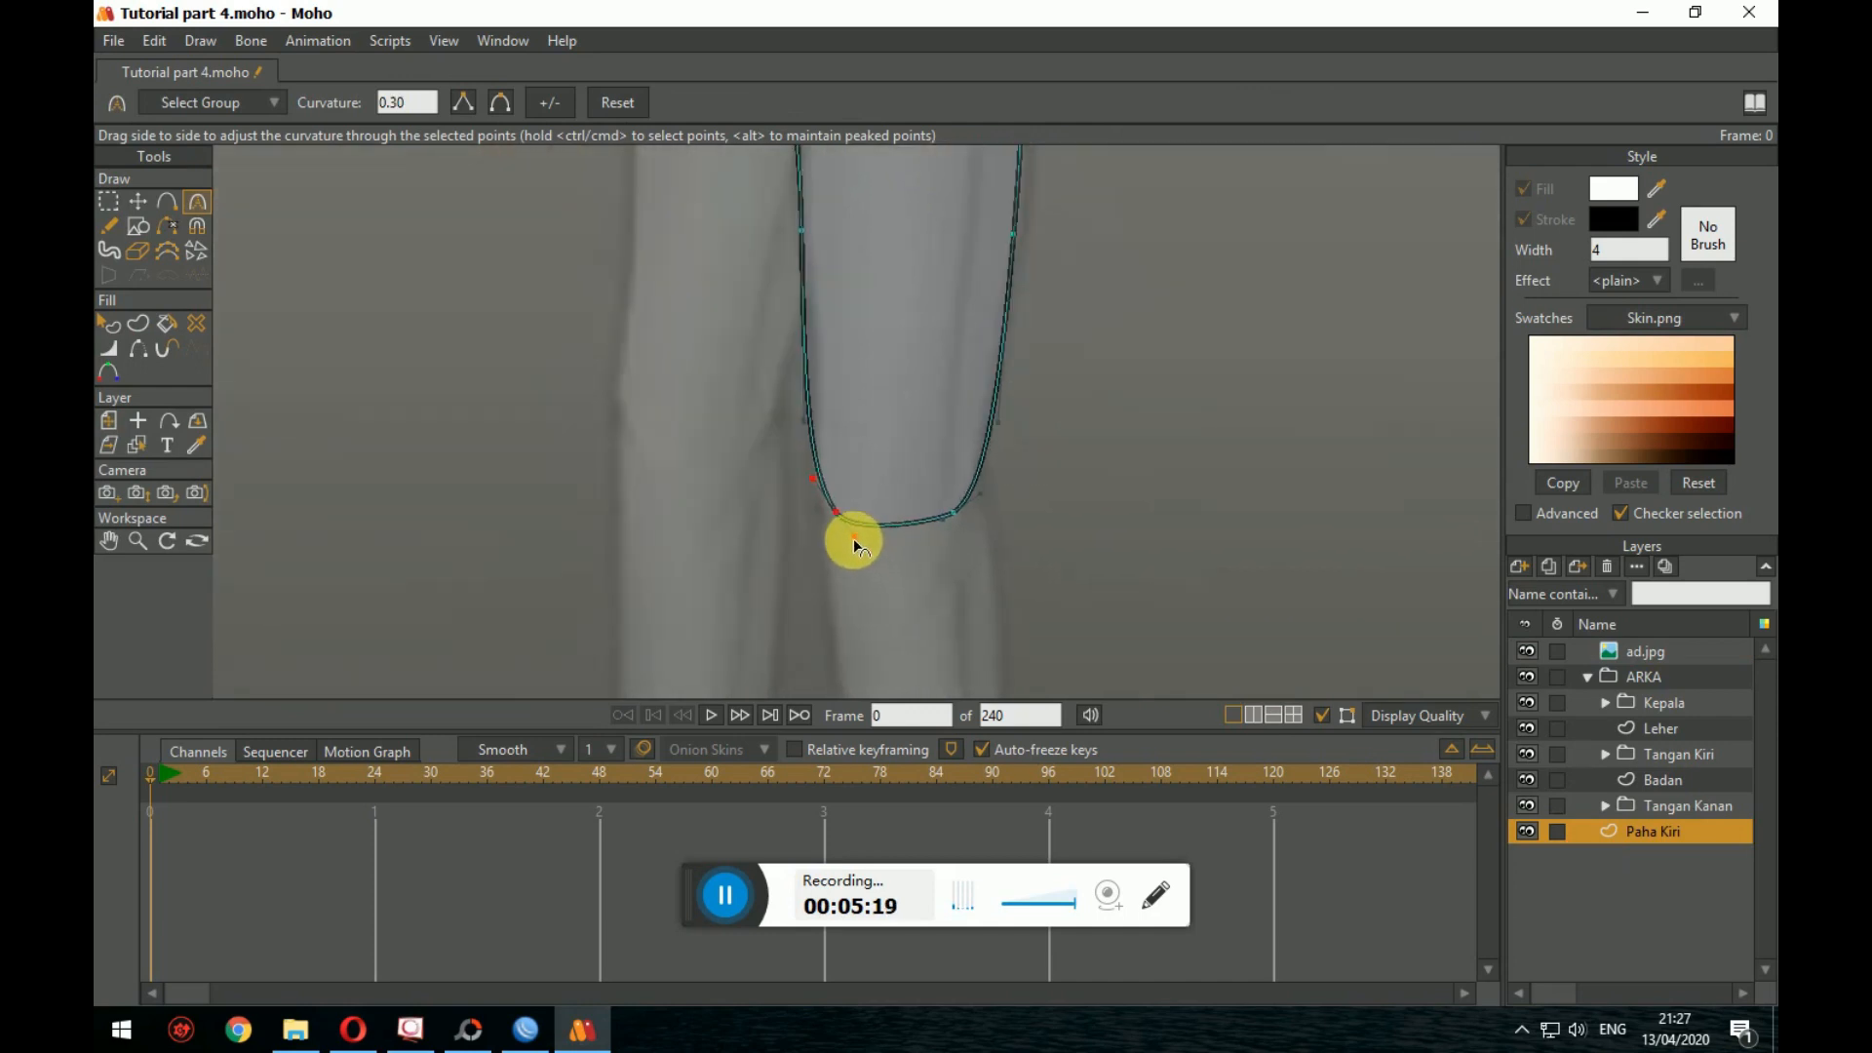
{"action": "left_click_drag", "start_coordinate": [989, 497], "coordinate": [1012, 451]}
{"action": "scroll", "coordinate": [1024, 565], "scroll_direction": "up", "scroll_amount": 3}
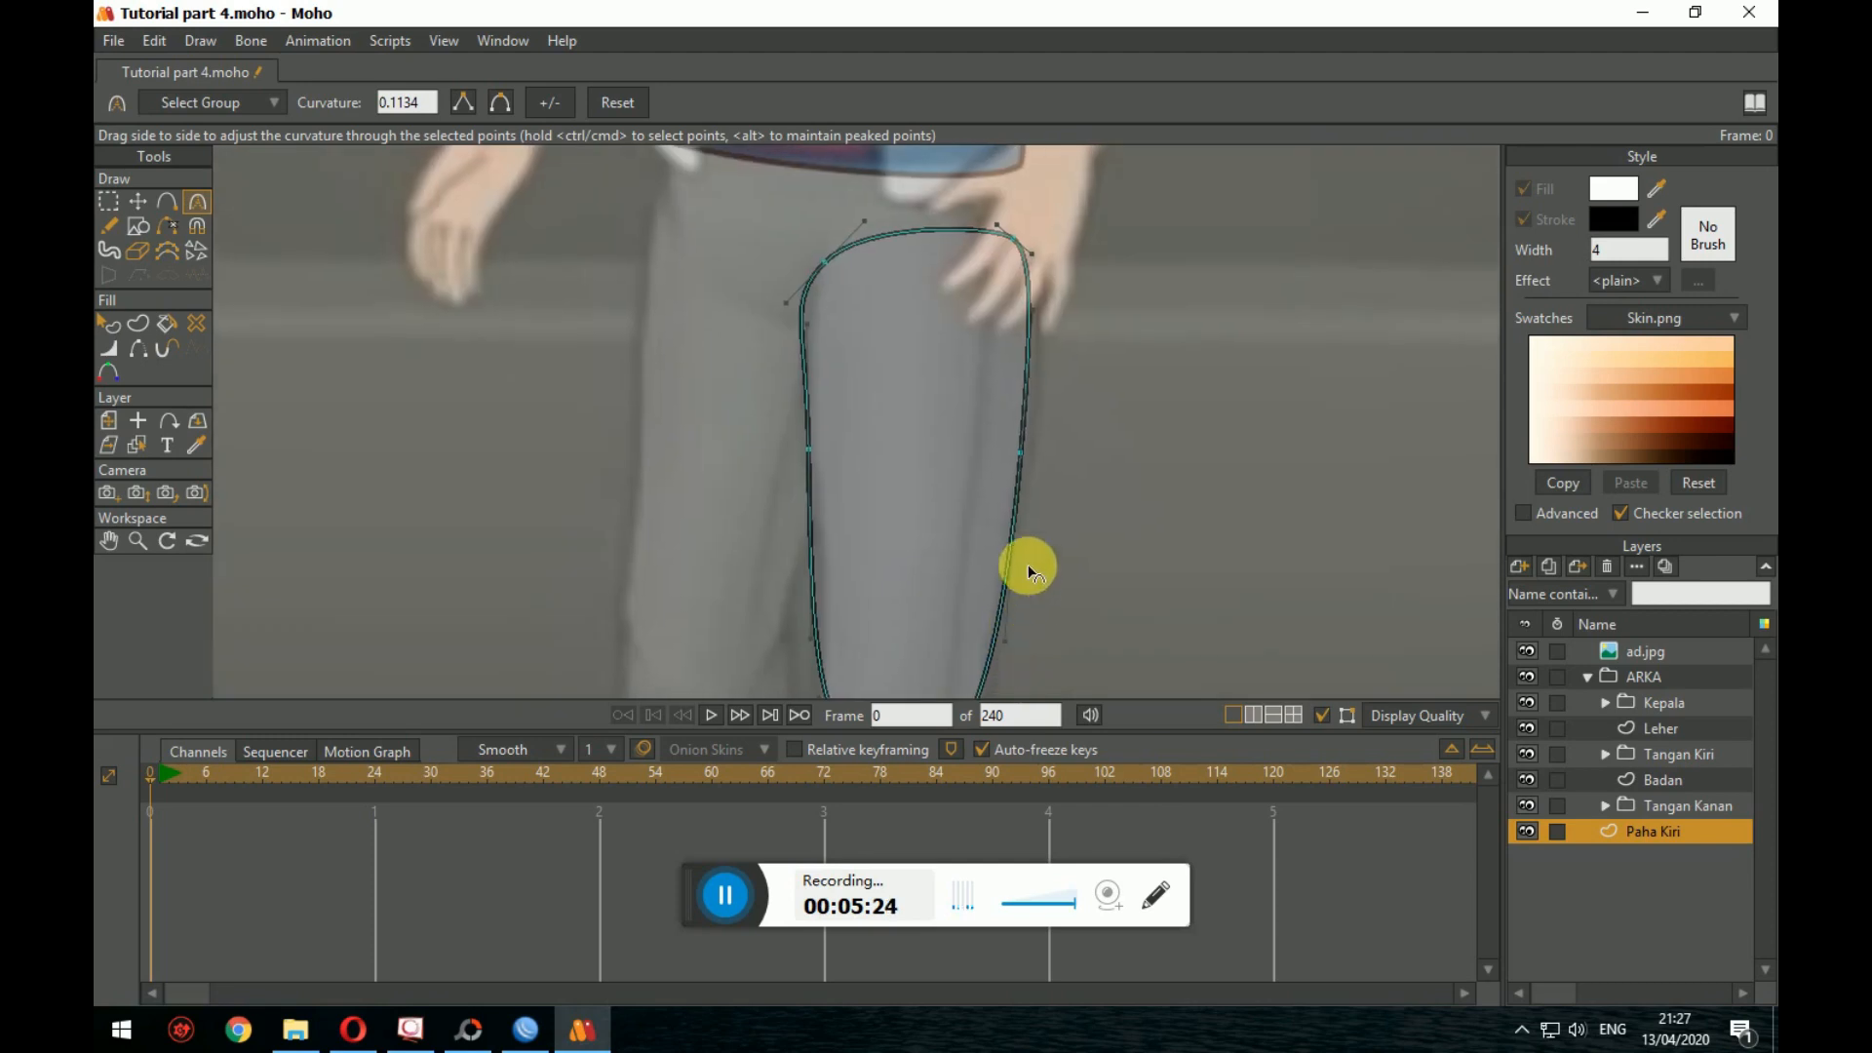
Step: Adjust the curvature handles at the thigh outline's outer and inner hip corners to match the trousers
{"action": "left_click", "coordinate": [1010, 586], "text": "ctrl"}
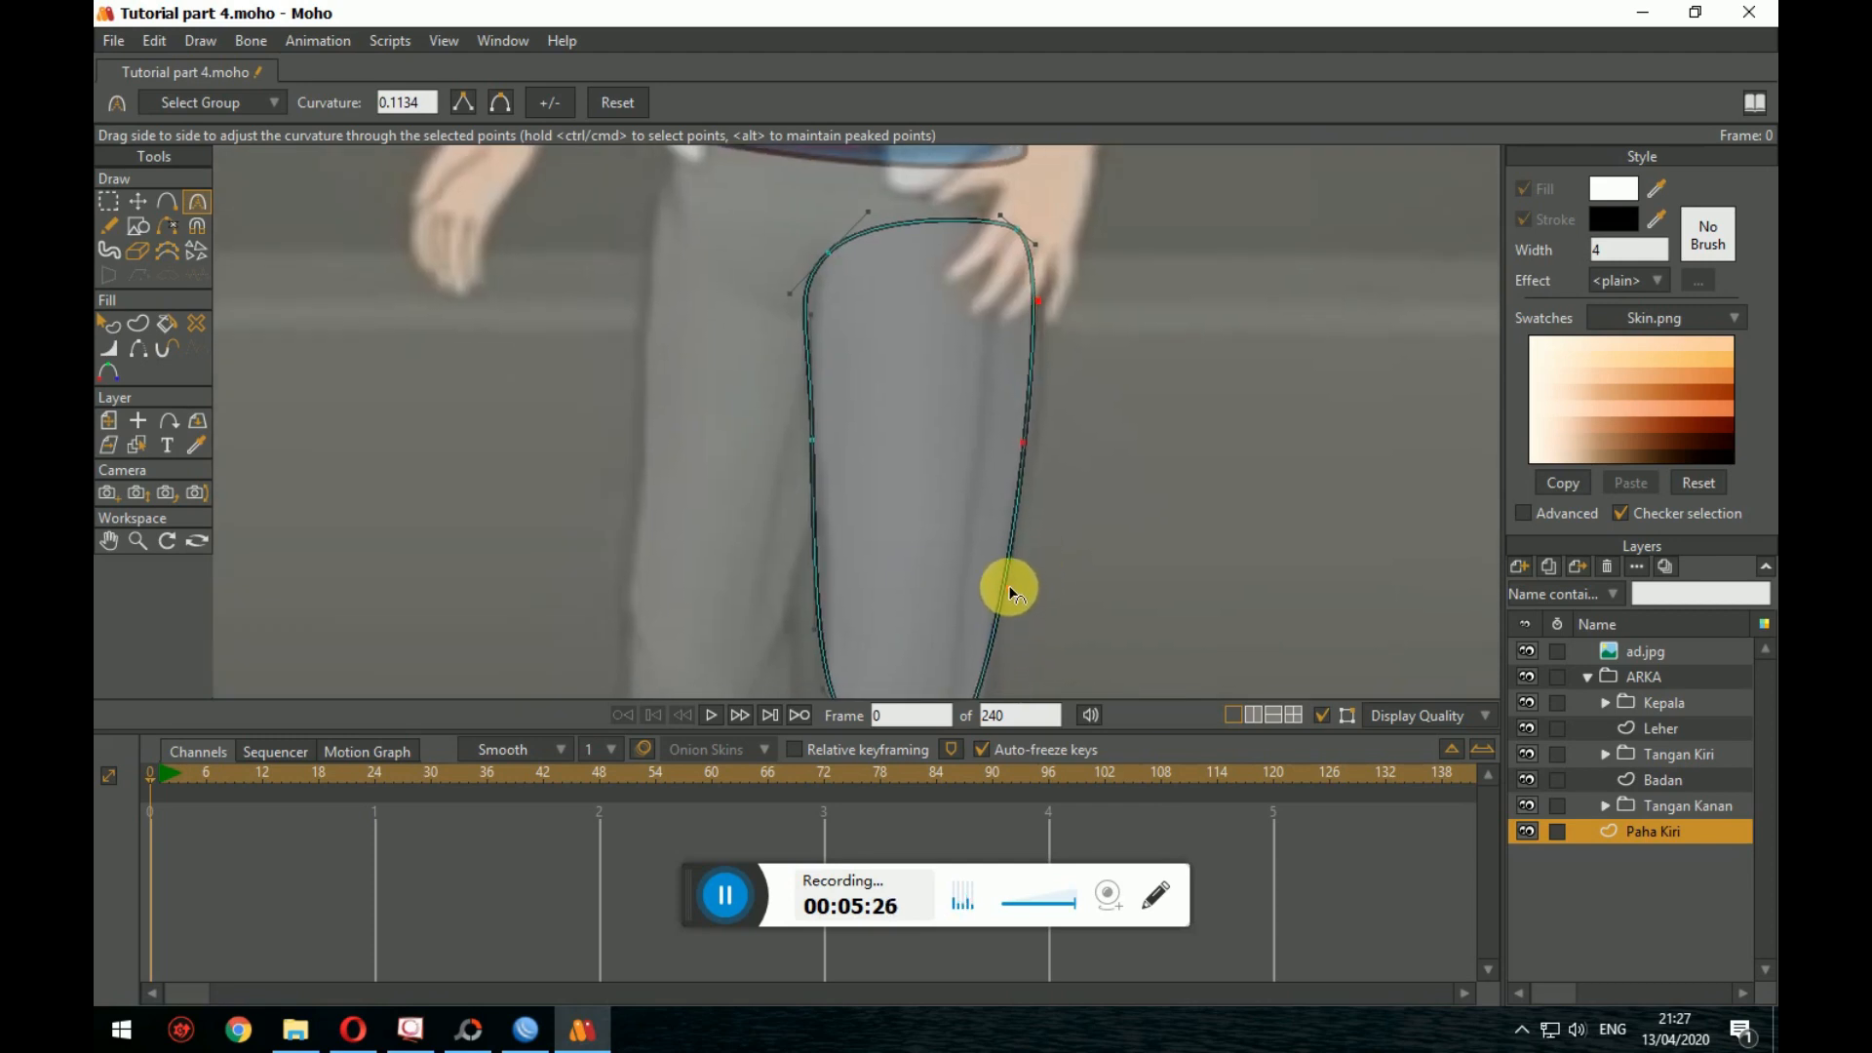
{"action": "left_click_drag", "start_coordinate": [1034, 245], "coordinate": [1054, 250]}
{"action": "left_click_drag", "start_coordinate": [859, 226], "coordinate": [856, 234]}
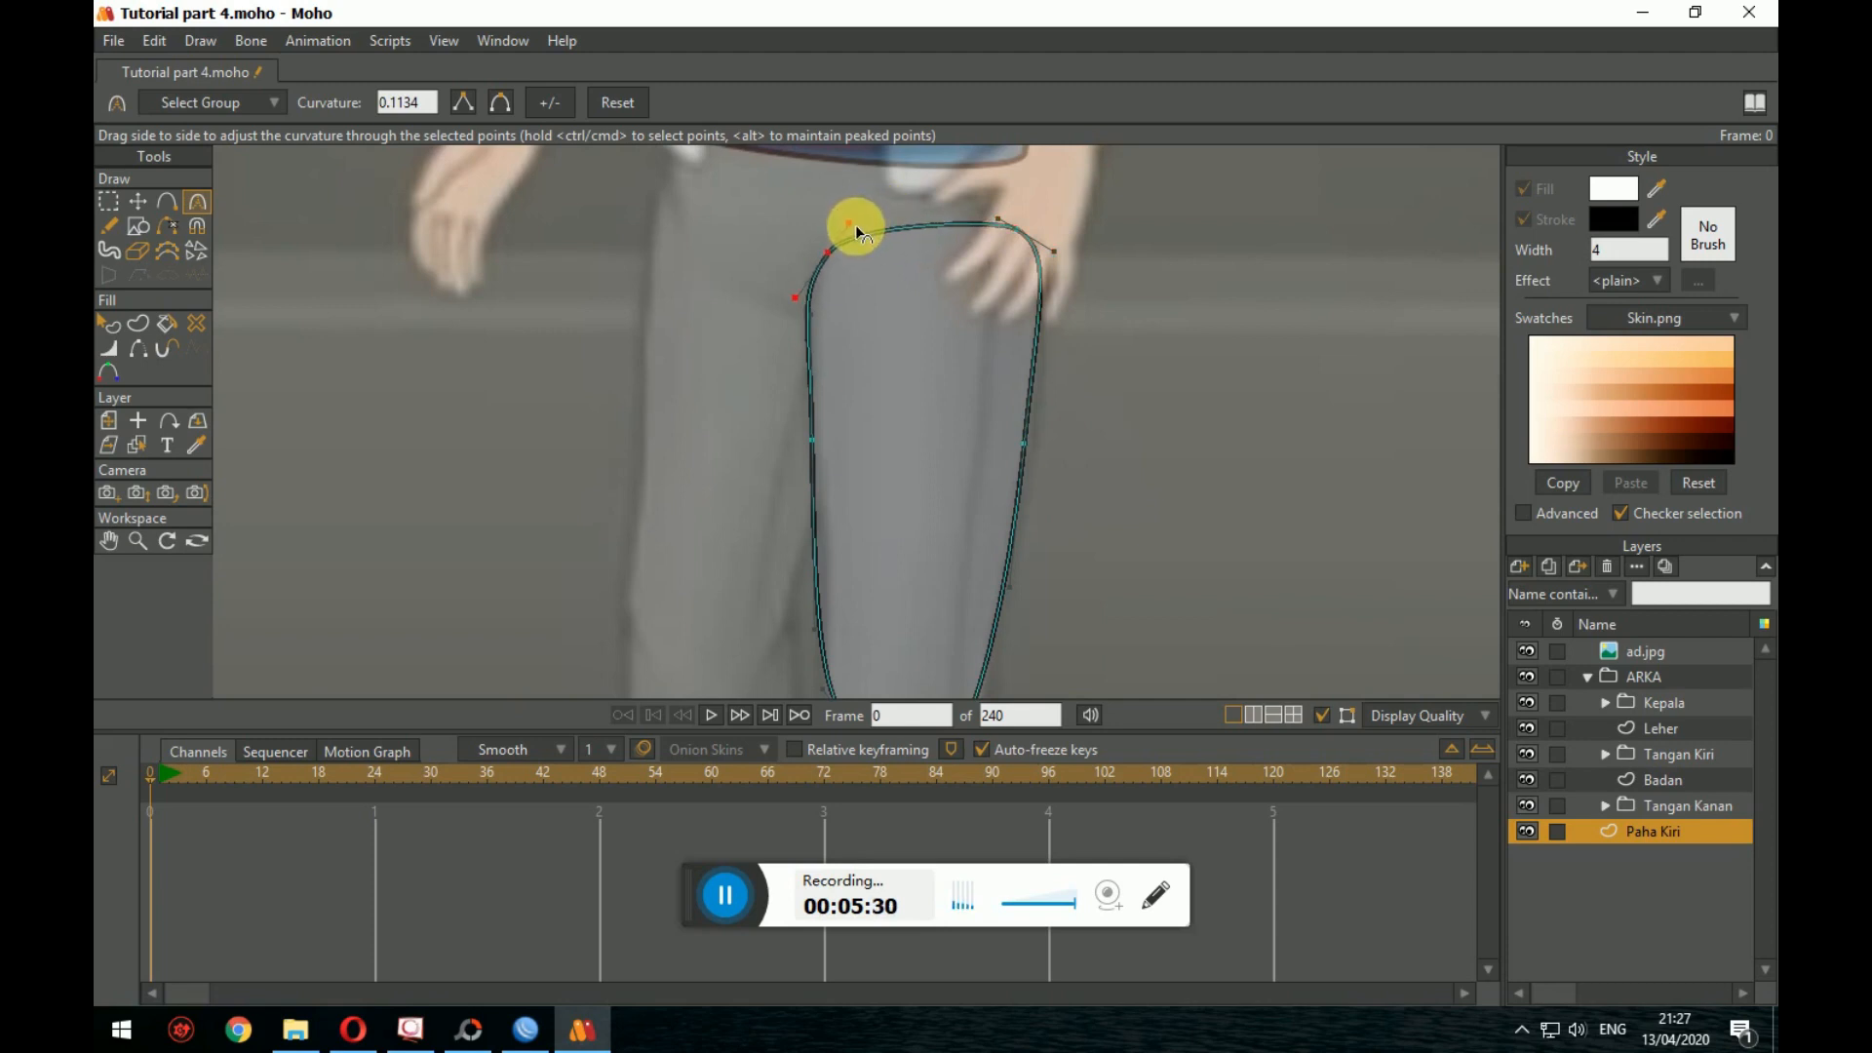
{"action": "left_click_drag", "start_coordinate": [800, 298], "coordinate": [811, 288]}
Step: Reshape the thigh's inner edge with the curvature handles of its middle point, and fine-tune the outer middle point's curvature
{"action": "left_click_drag", "start_coordinate": [832, 413], "coordinate": [865, 356]}
{"action": "left_click", "coordinate": [830, 358]}
{"action": "left_click_drag", "start_coordinate": [871, 537], "coordinate": [880, 469]}
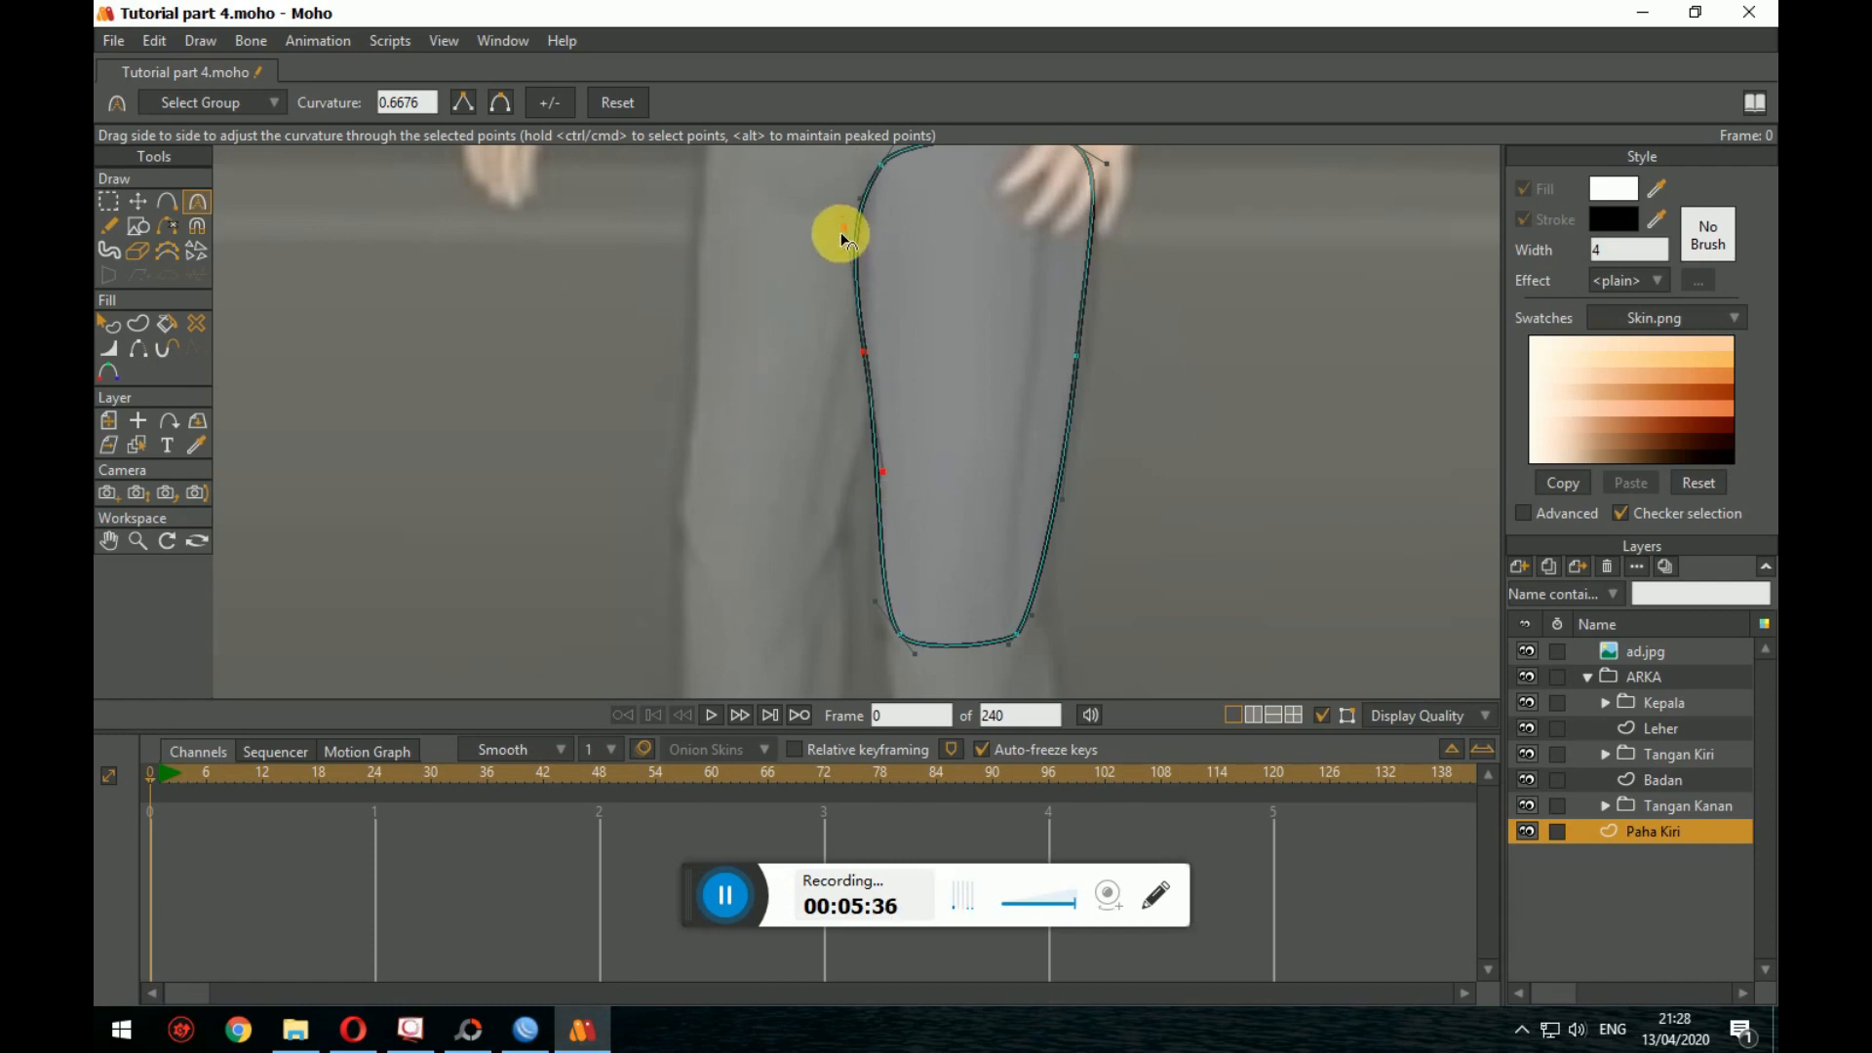
{"action": "left_click_drag", "start_coordinate": [847, 230], "coordinate": [856, 278]}
{"action": "left_click_drag", "start_coordinate": [867, 478], "coordinate": [873, 444]}
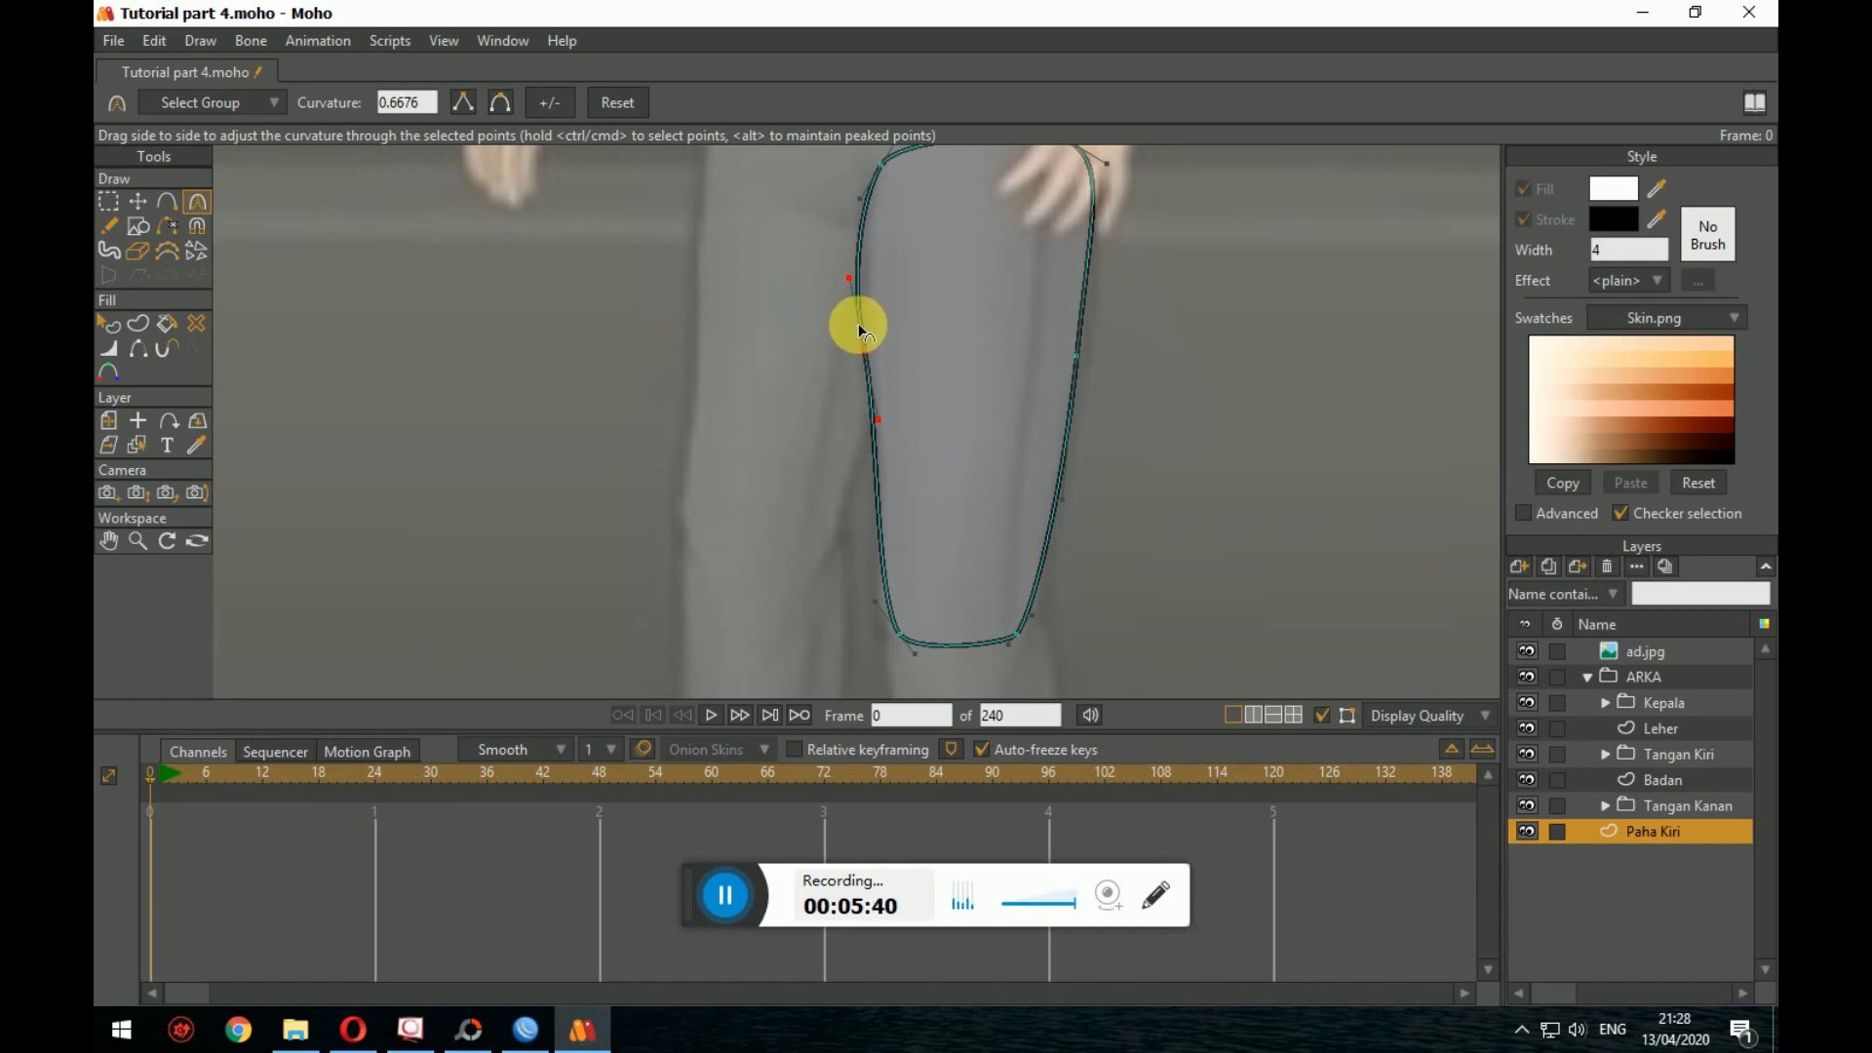
{"action": "left_click_drag", "start_coordinate": [928, 360], "coordinate": [941, 383]}
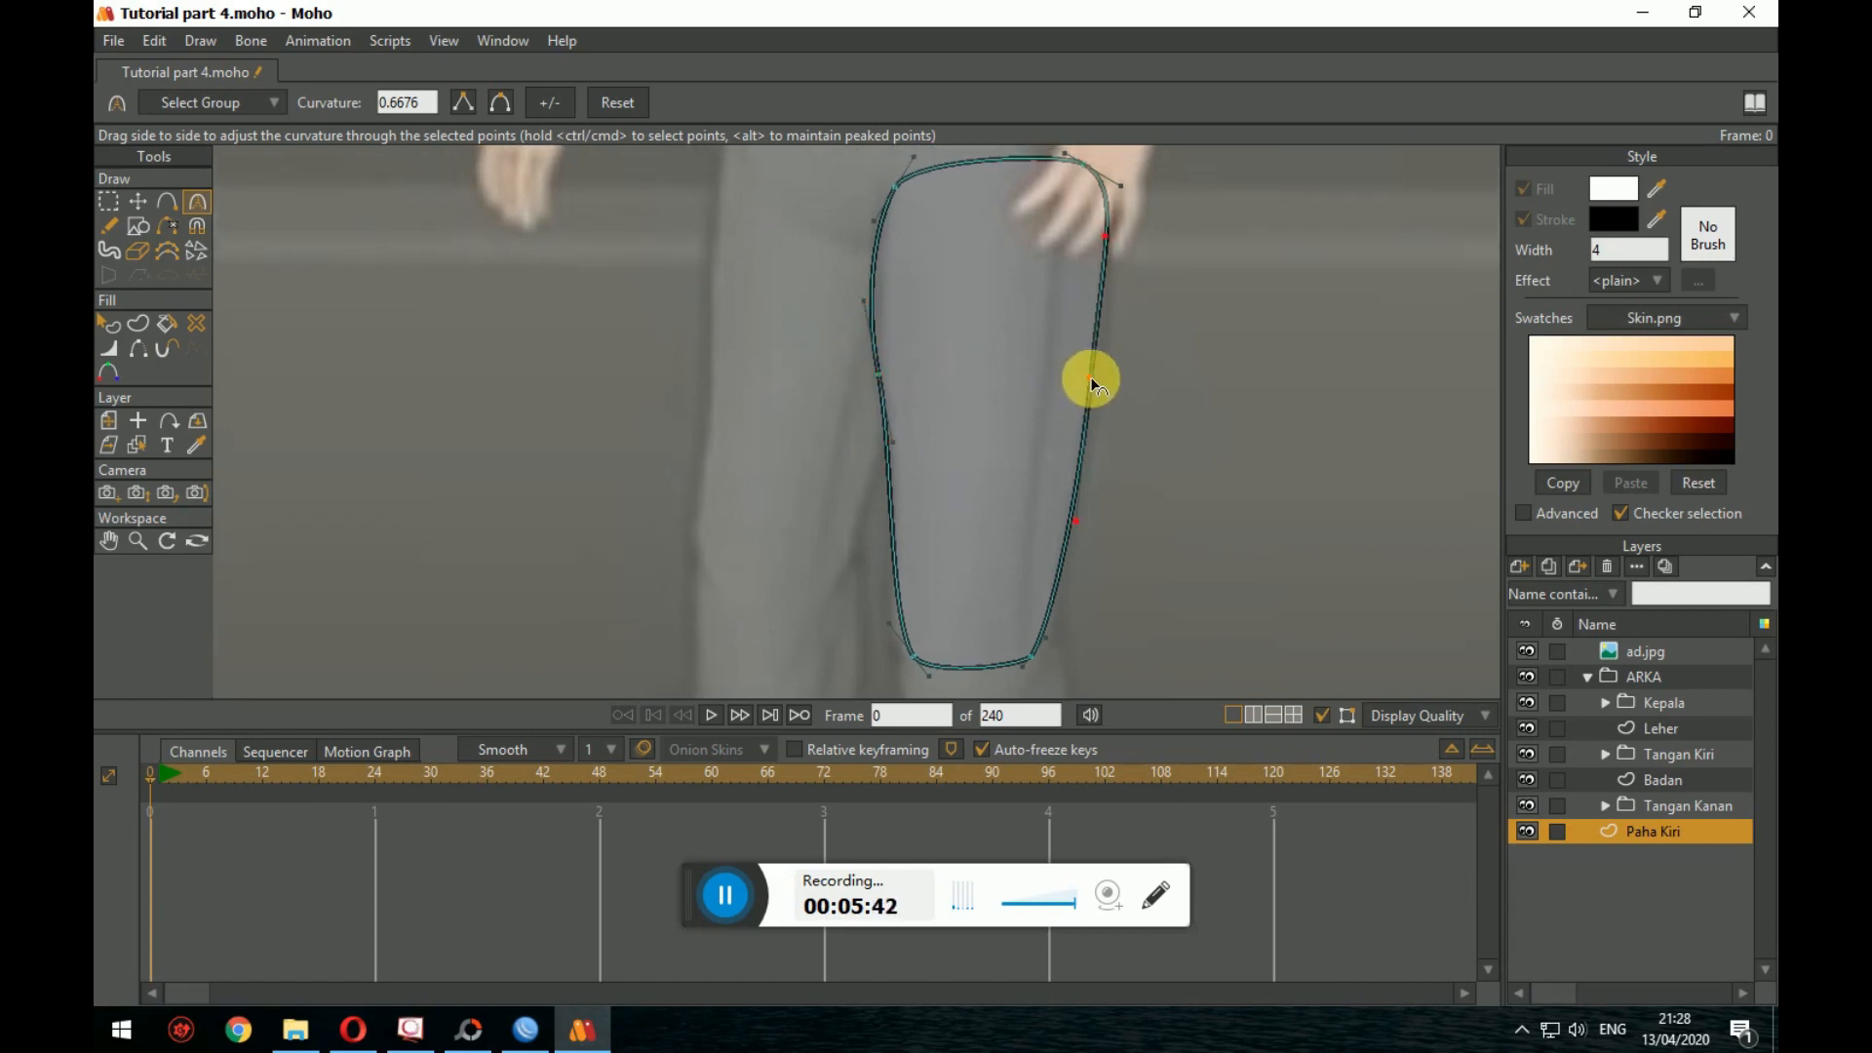
{"action": "left_click_drag", "start_coordinate": [1091, 384], "coordinate": [1089, 384]}
{"action": "scroll", "coordinate": [1129, 409], "scroll_direction": "down", "scroll_amount": 3}
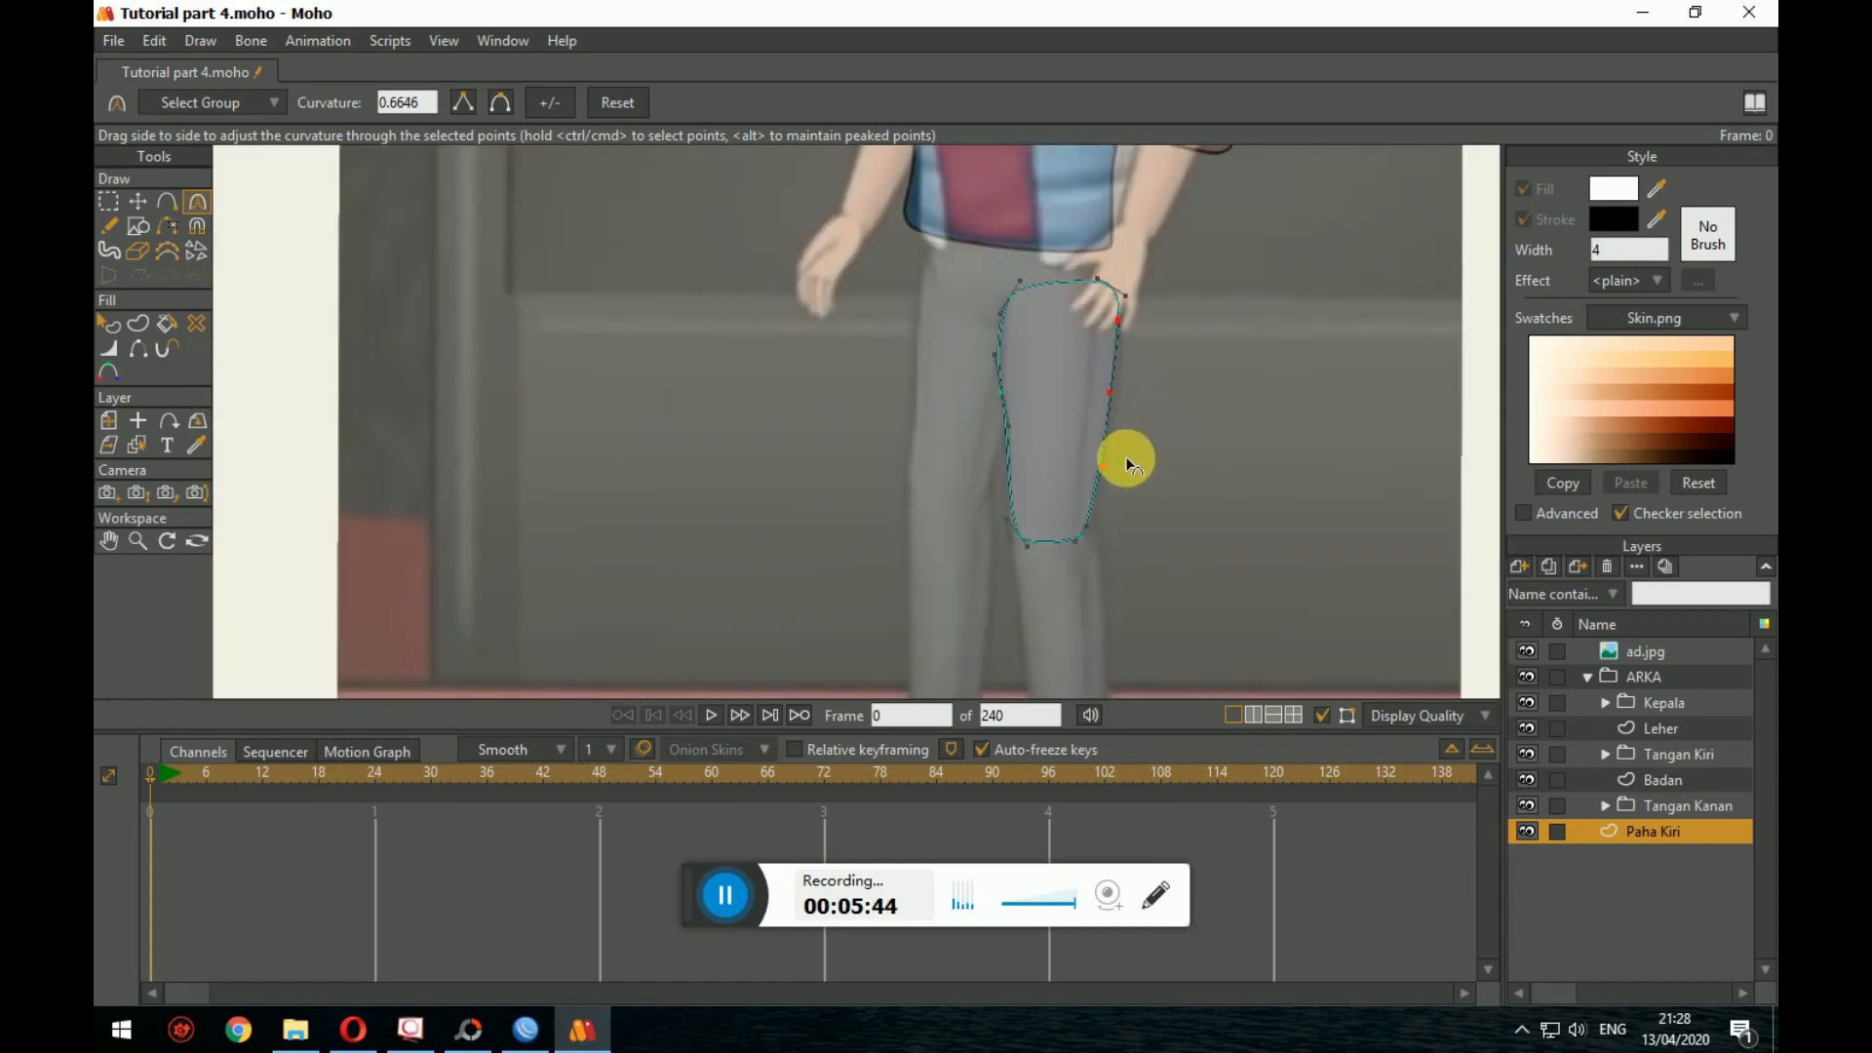
Step: Examine the traced thigh against the reference image, comparing it with the upper body, lower legs and shoes
{"action": "scroll", "coordinate": [1146, 478], "scroll_direction": "down", "scroll_amount": 2}
{"action": "scroll", "coordinate": [1157, 466], "scroll_direction": "up", "scroll_amount": 2}
{"action": "scroll", "coordinate": [1170, 488], "scroll_direction": "up", "scroll_amount": 1}
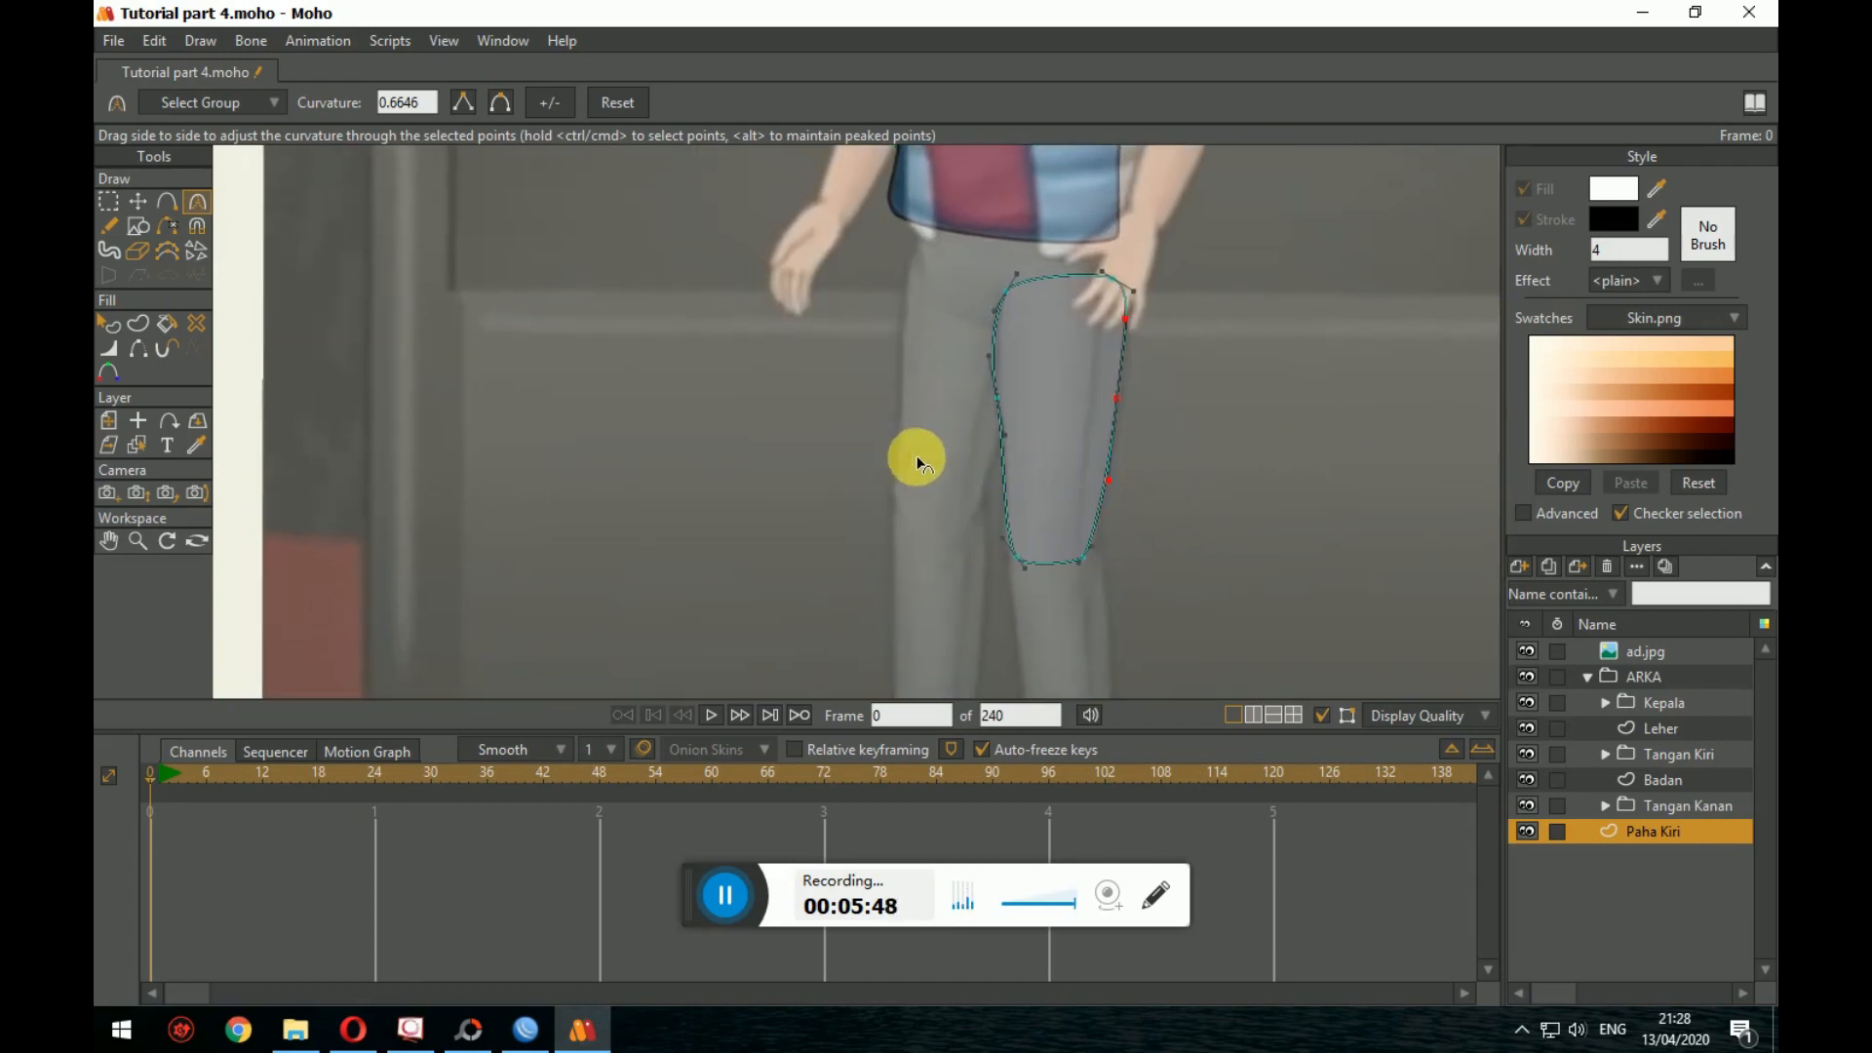
{"action": "scroll", "coordinate": [1123, 482], "scroll_direction": "up", "scroll_amount": 3}
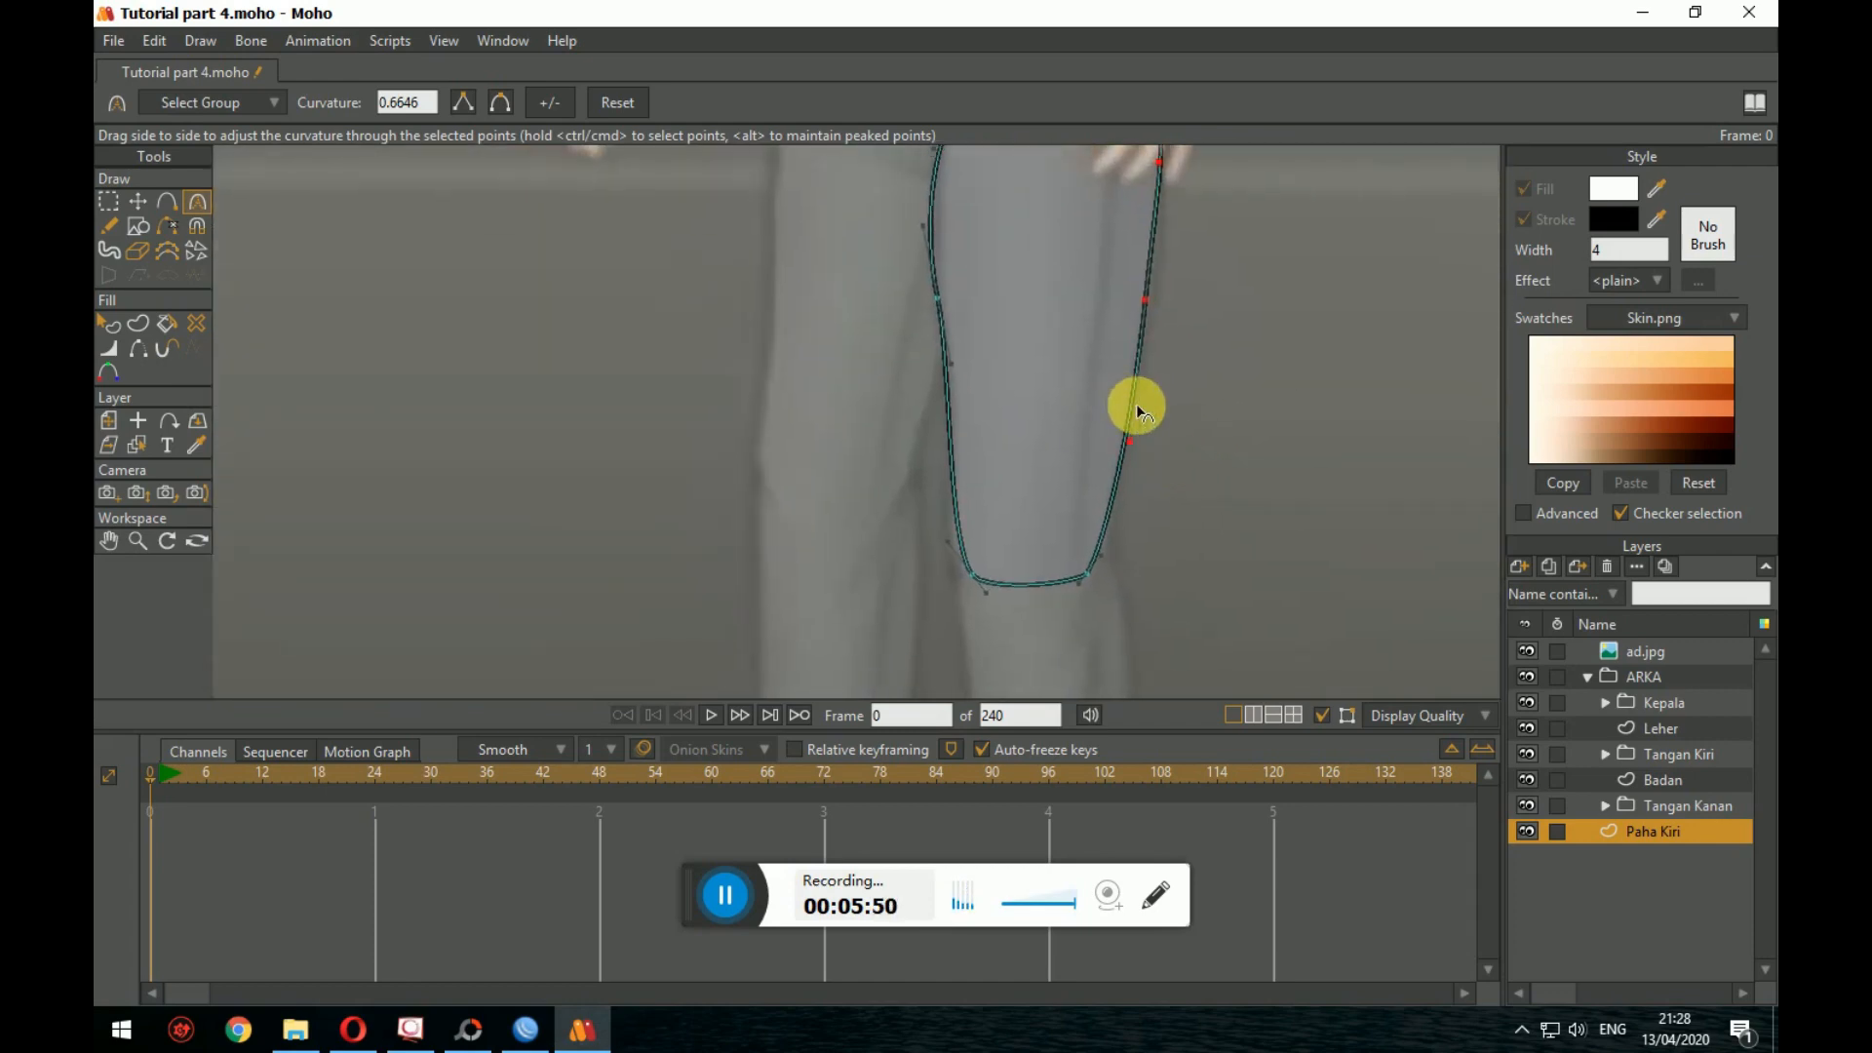
{"action": "scroll", "coordinate": [1111, 488], "scroll_direction": "down", "scroll_amount": 3}
{"action": "scroll", "coordinate": [1151, 517], "scroll_direction": "up", "scroll_amount": 1}
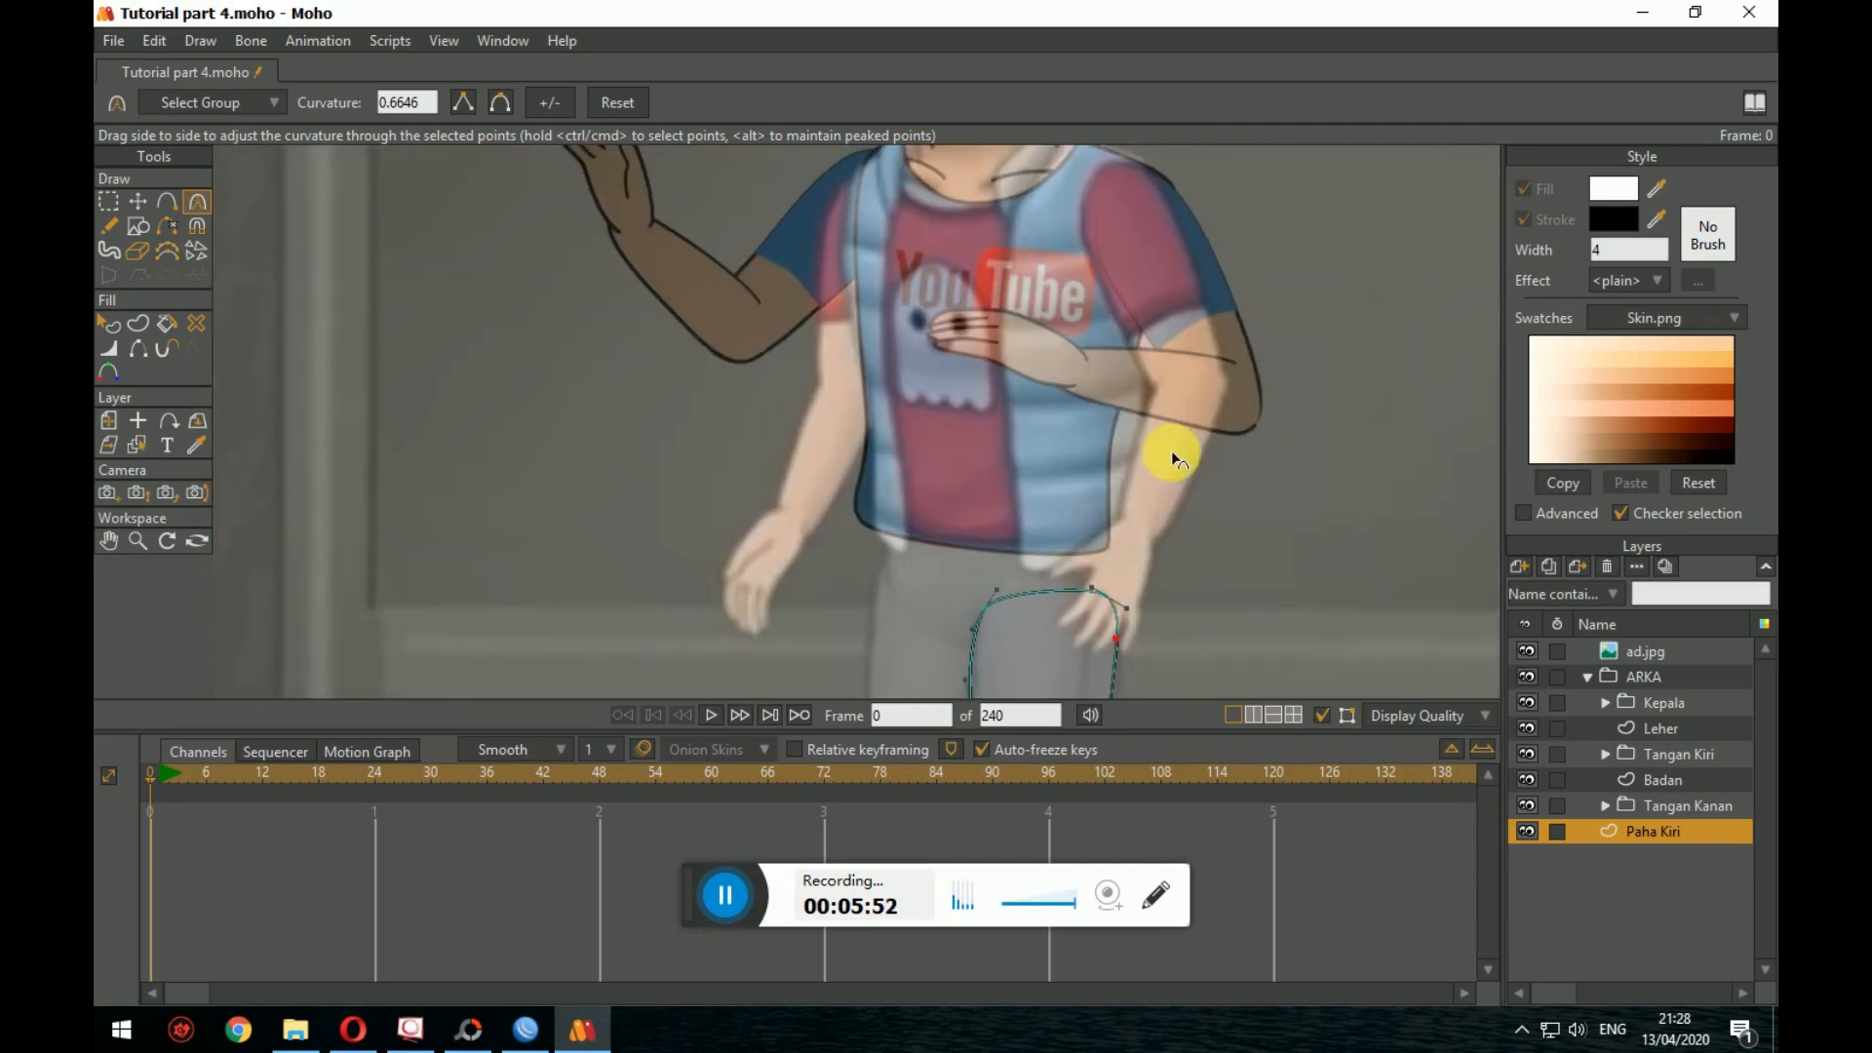
{"action": "scroll", "coordinate": [1162, 320], "scroll_direction": "down", "scroll_amount": 6}
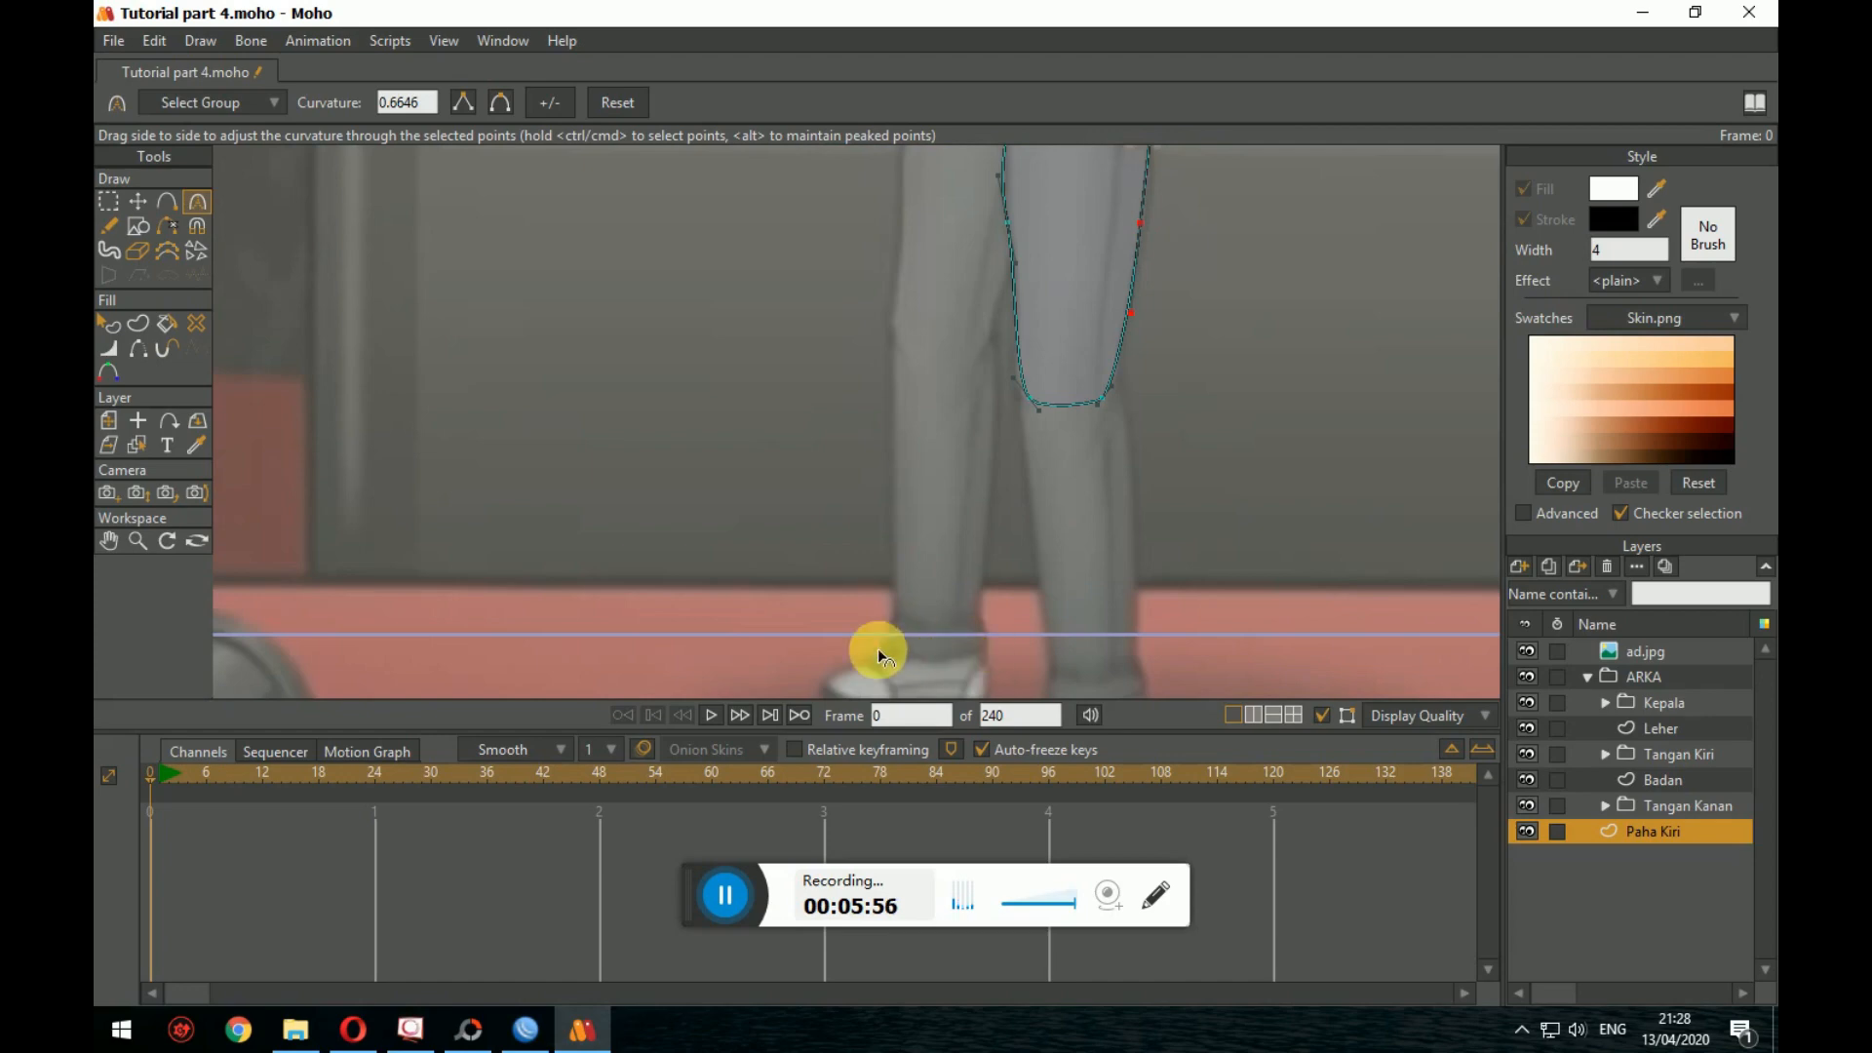
{"action": "scroll", "coordinate": [992, 554], "scroll_direction": "down", "scroll_amount": 2}
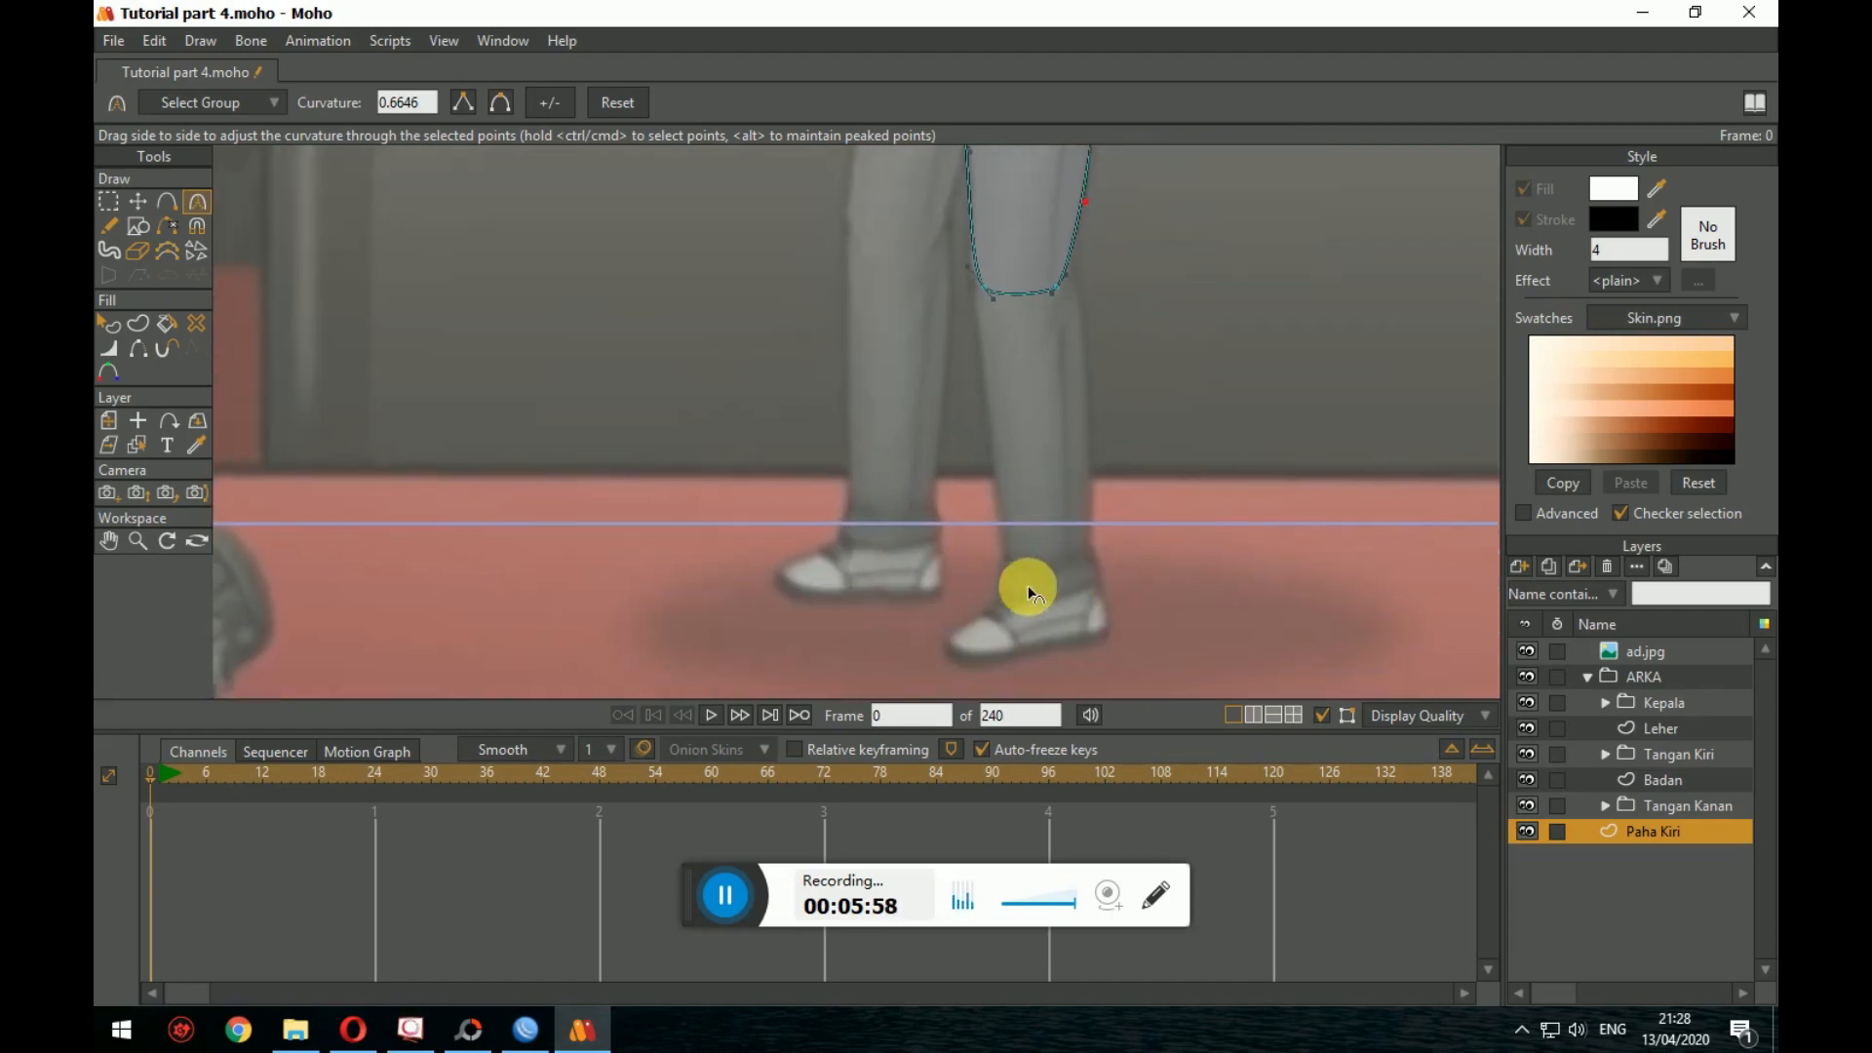
{"action": "scroll", "coordinate": [1070, 543], "scroll_direction": "up", "scroll_amount": 6}
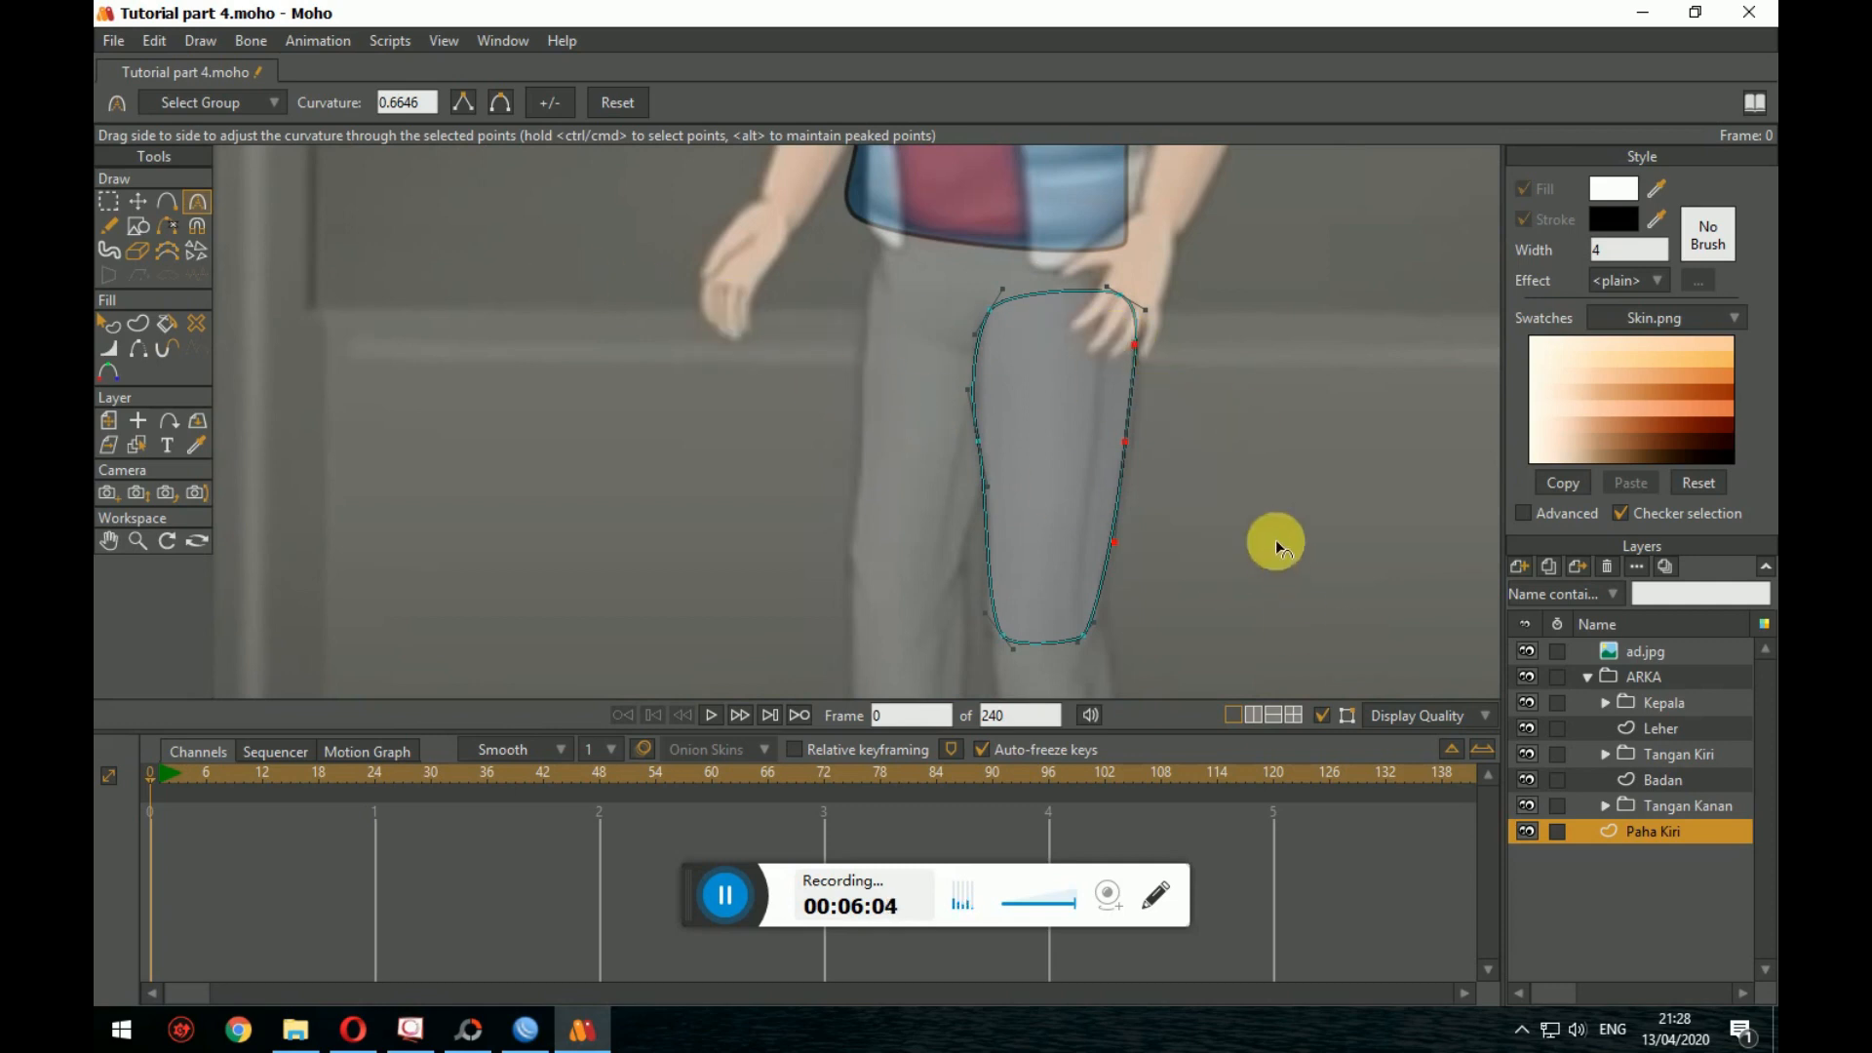
{"action": "left_click_drag", "start_coordinate": [1234, 484], "coordinate": [1287, 511]}
{"action": "left_click", "coordinate": [138, 199]}
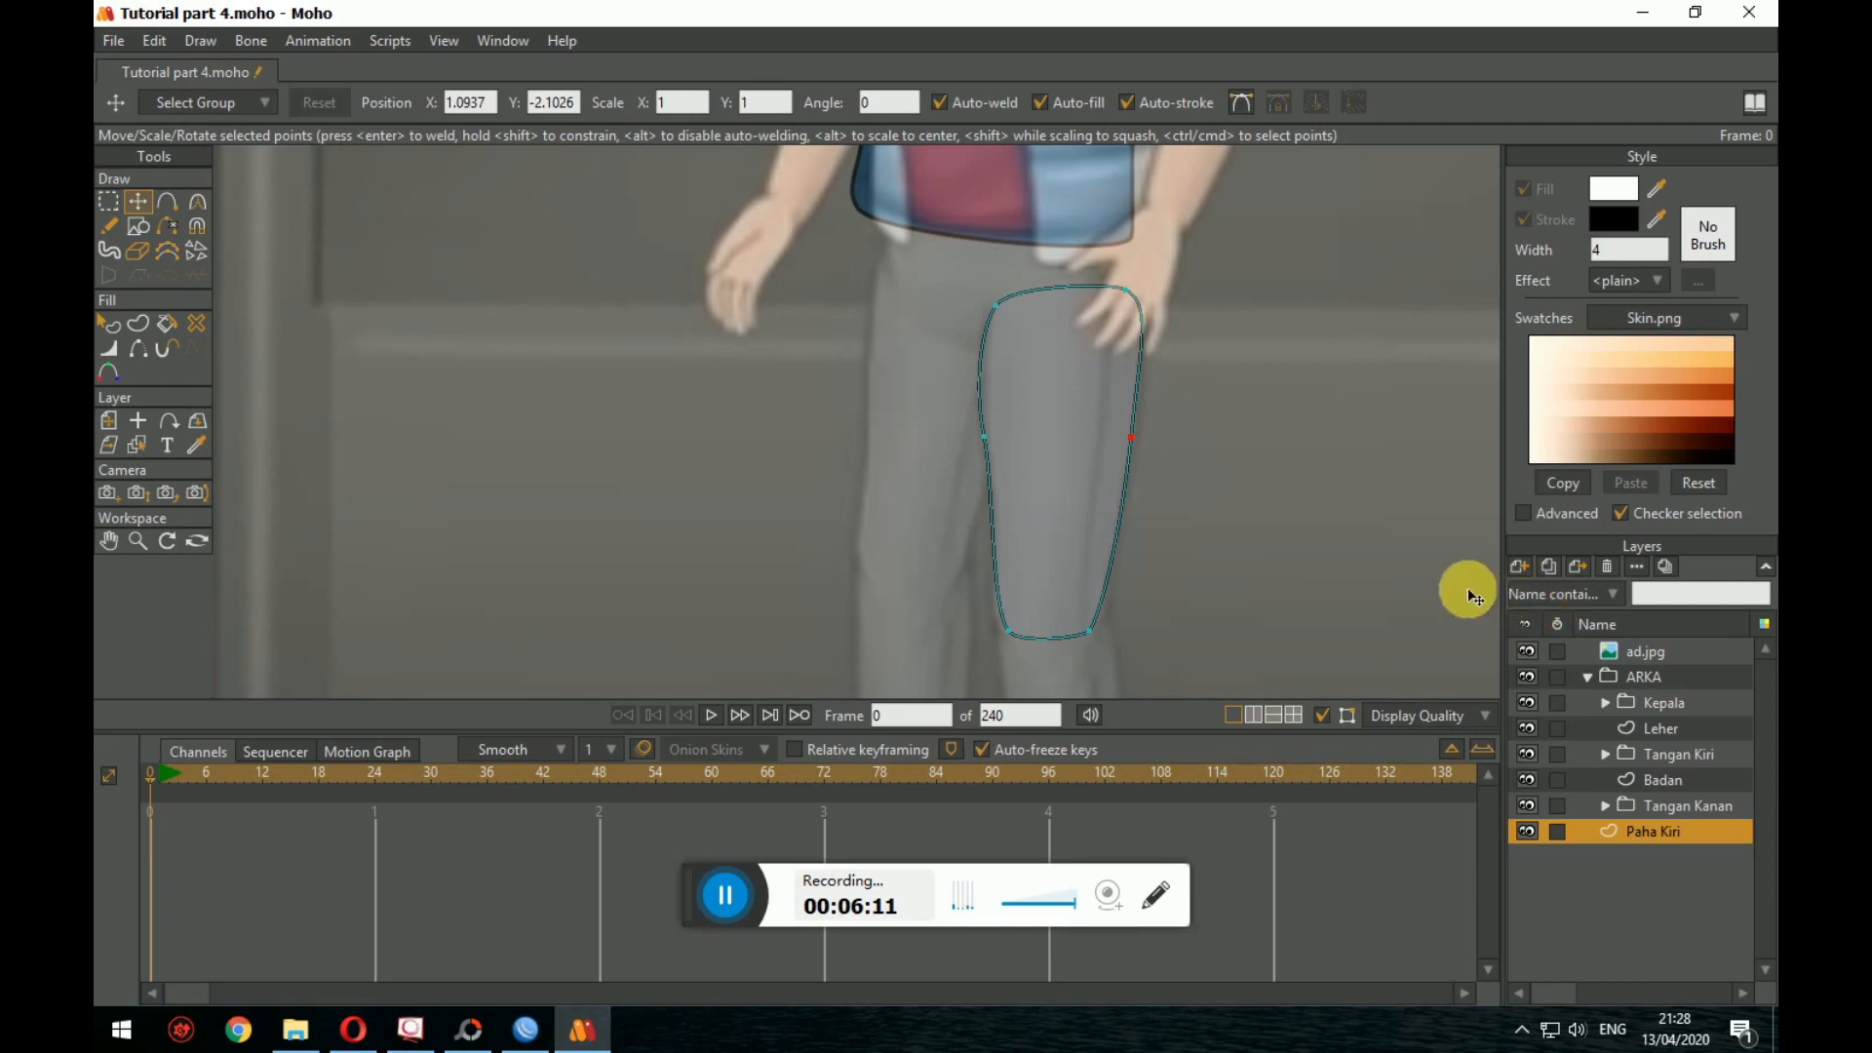
Step: Add a new vector layer above Paha Kiri and name it Pinggang
{"action": "left_click", "coordinate": [1519, 567]}
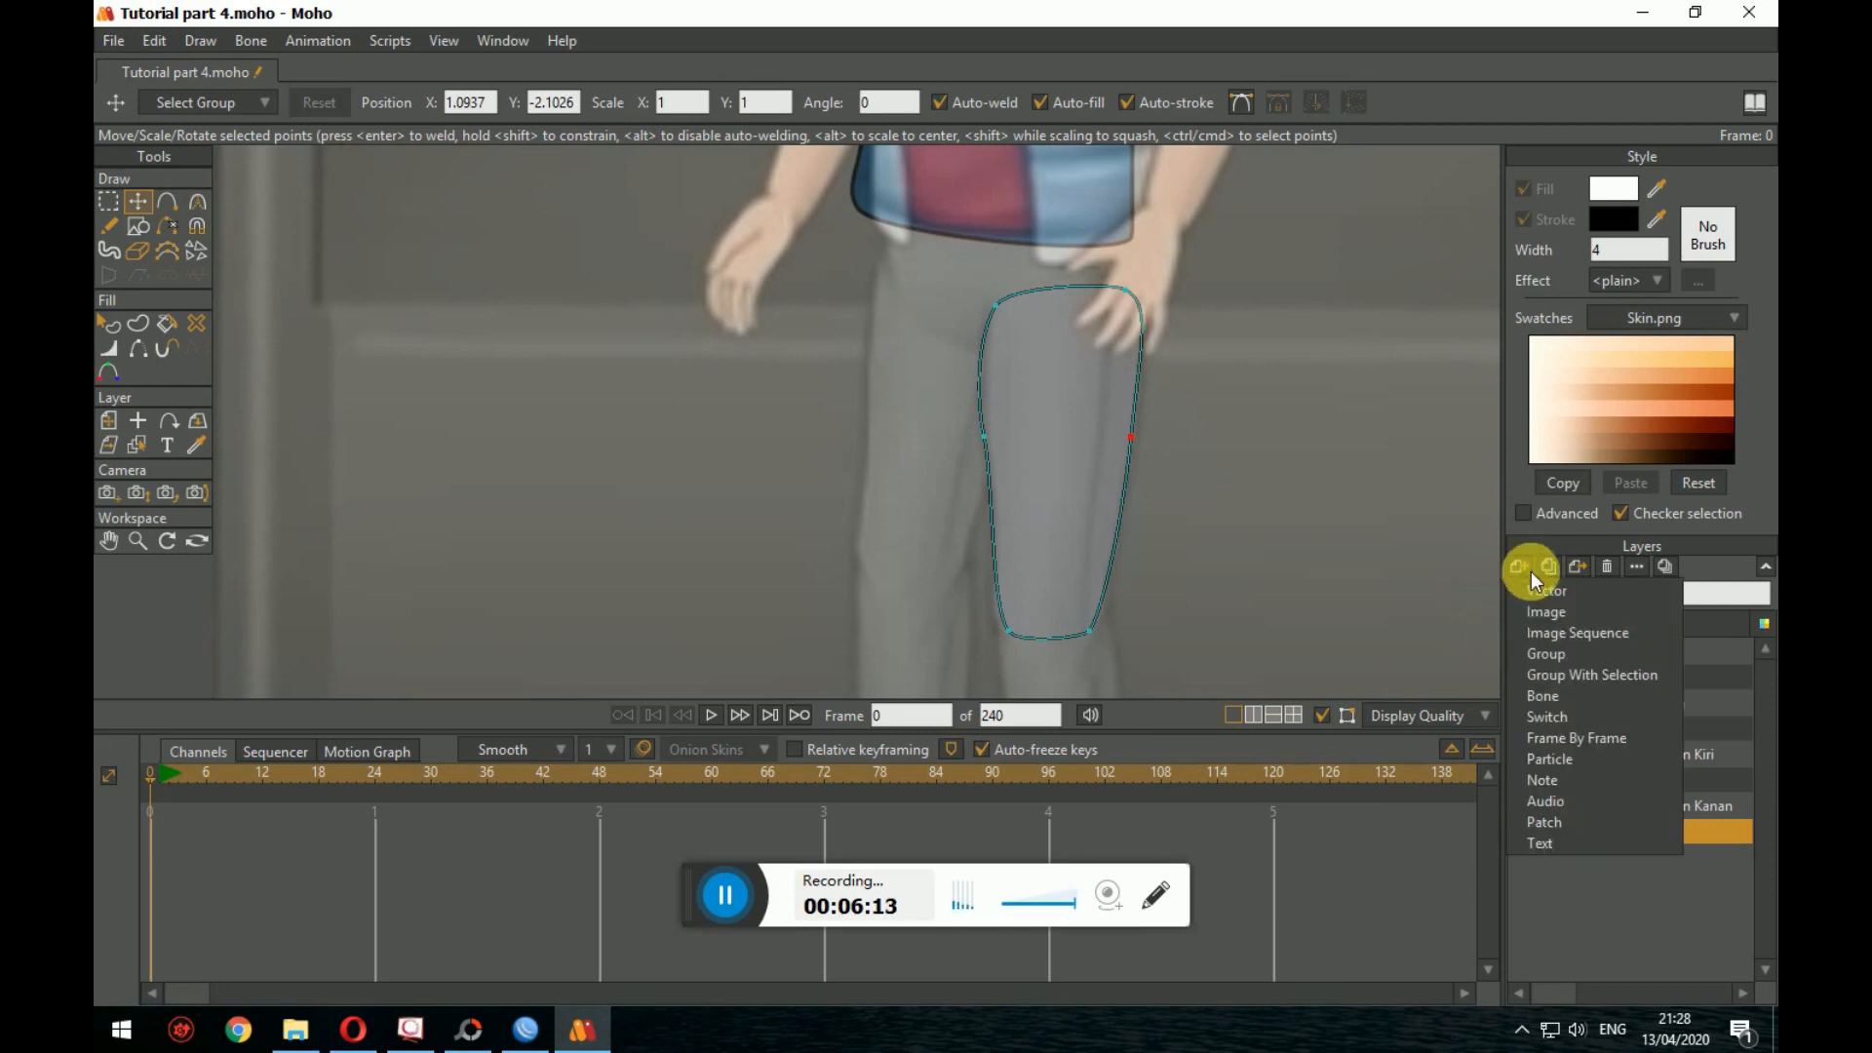
{"action": "left_click", "coordinate": [1537, 582]}
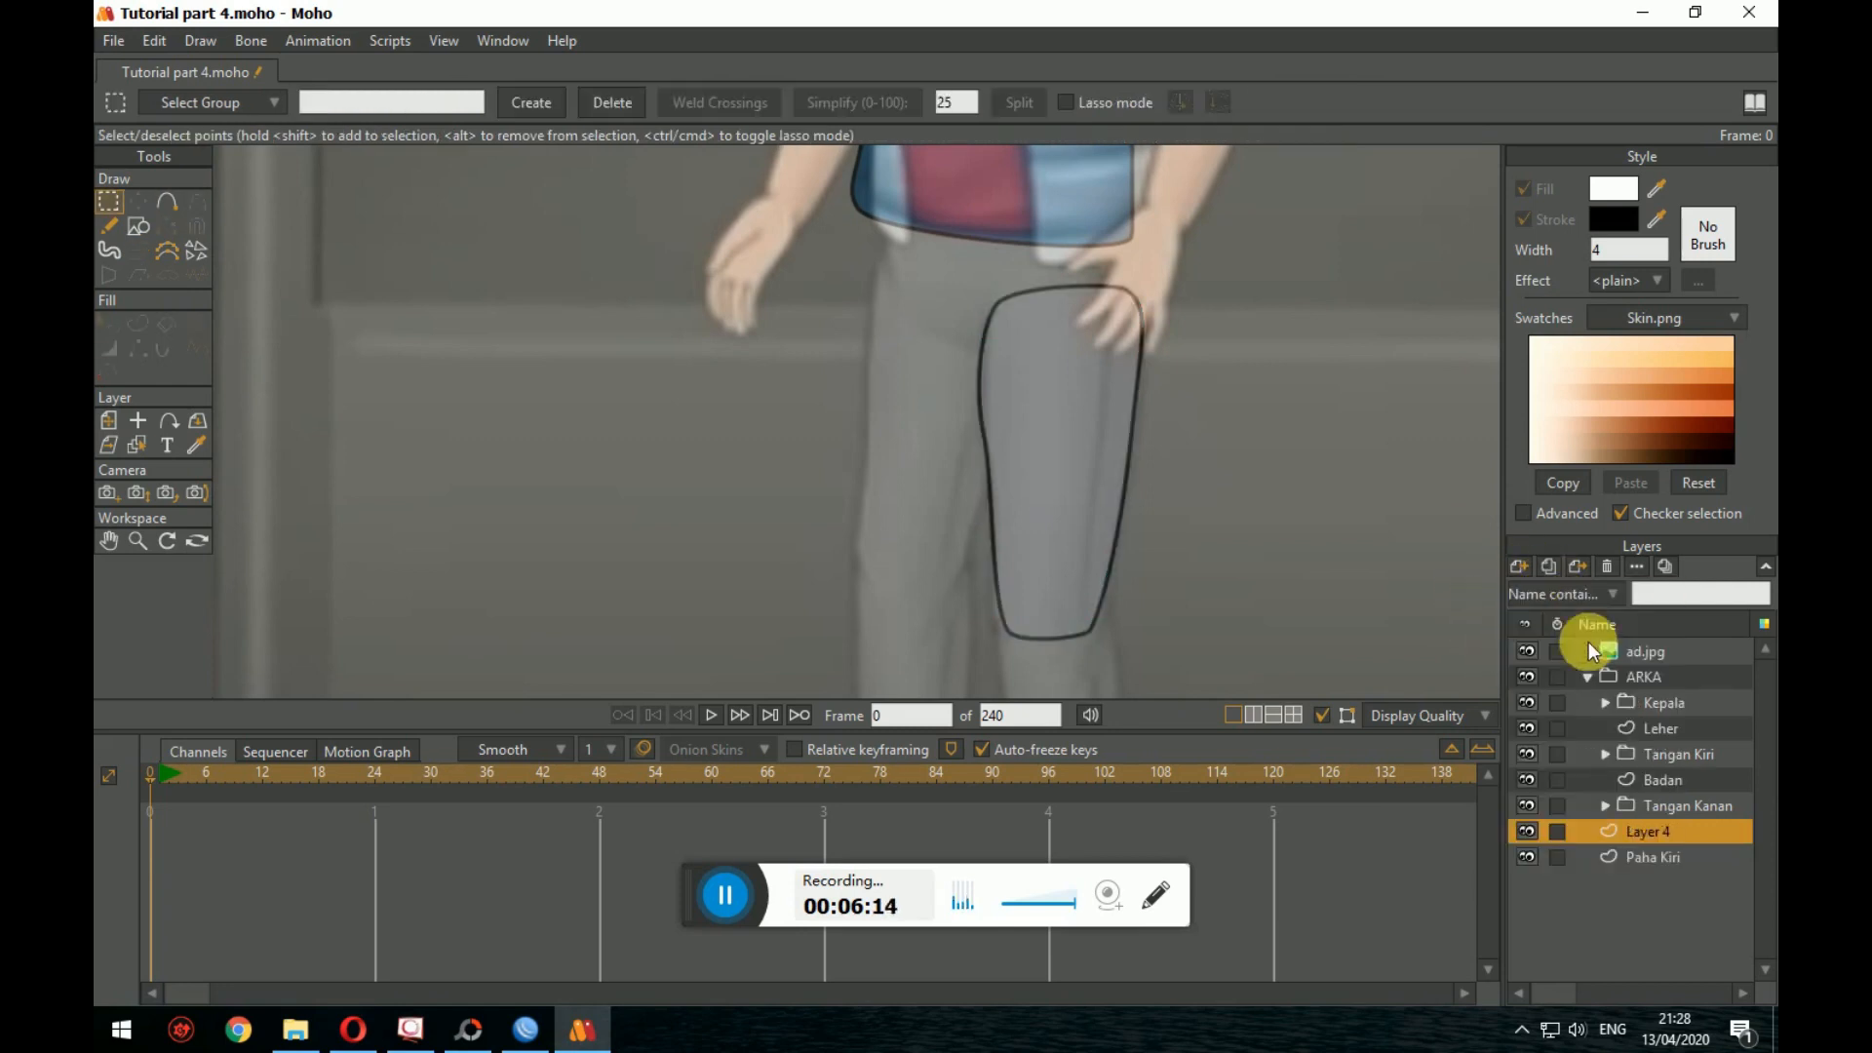
{"action": "double_click", "coordinate": [1668, 828]}
{"action": "type", "text": "Pinggang"}
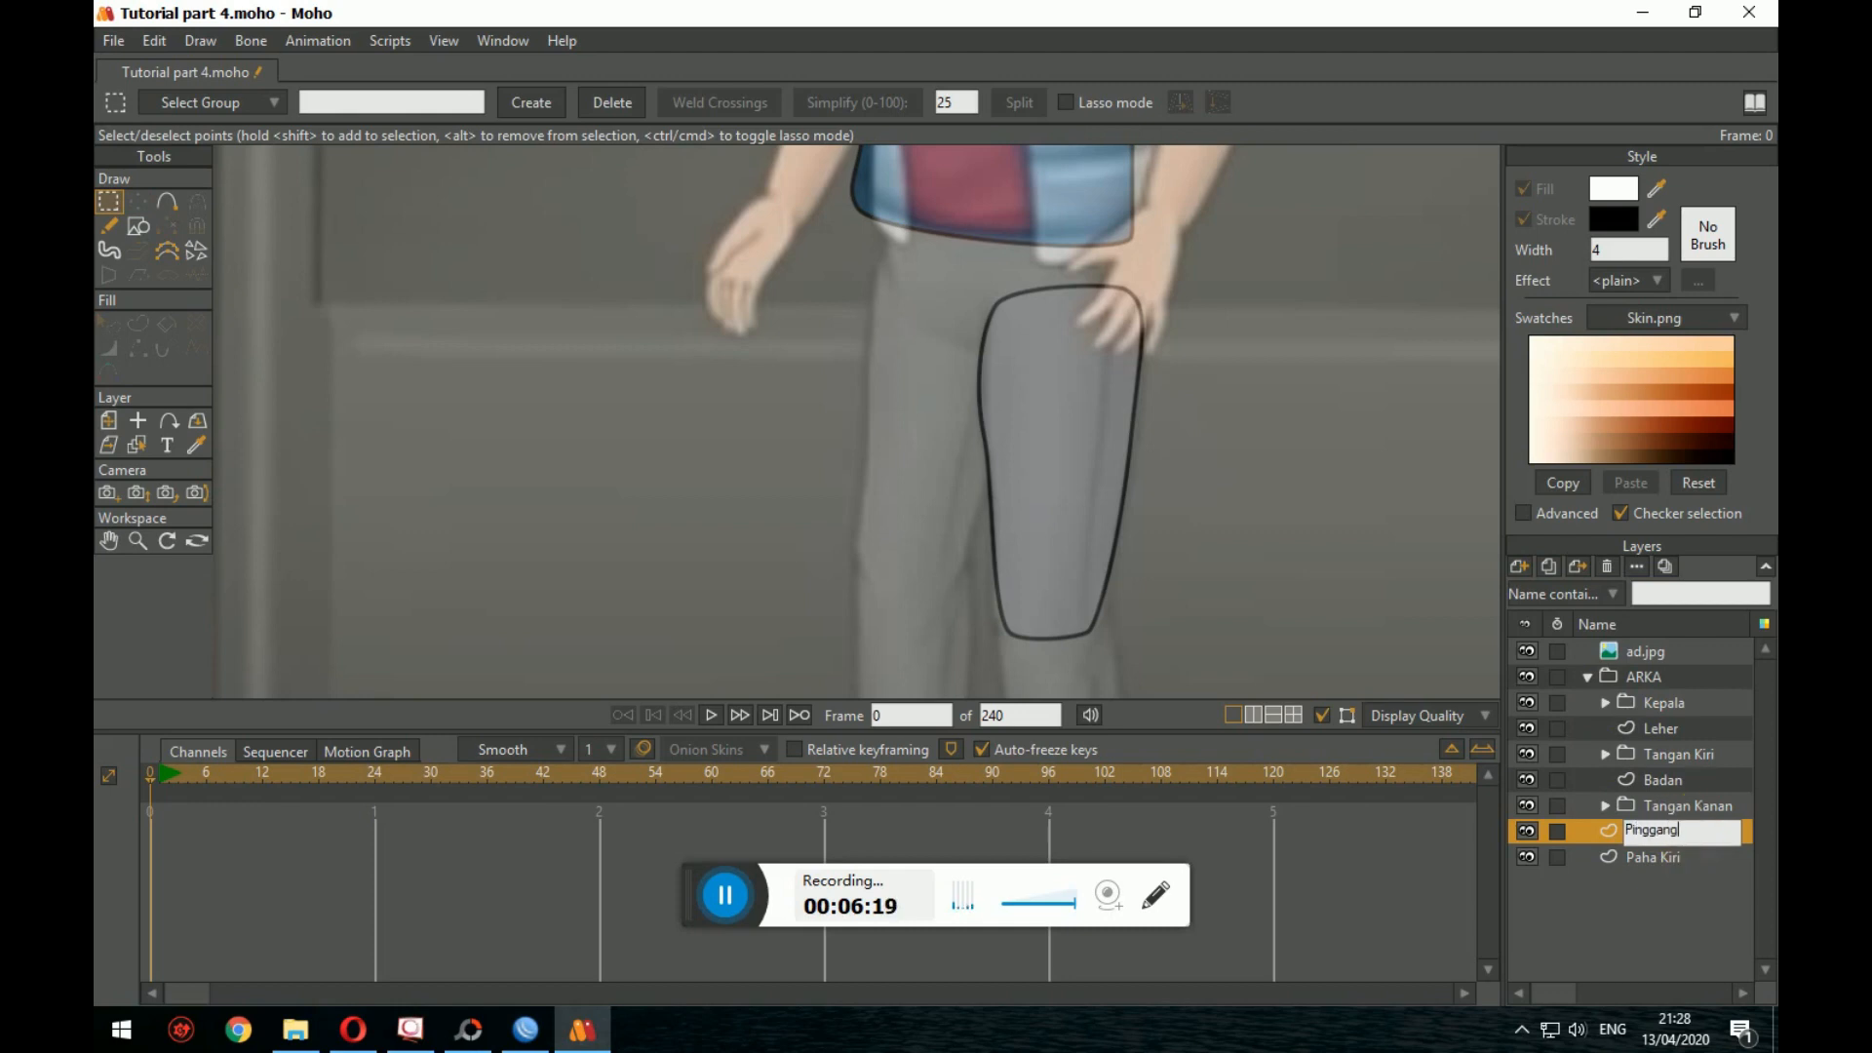
{"action": "left_click", "coordinate": [1307, 634]}
Step: Draw an oval across the character's hips, reaching from just above the shirt hem to the upper thighs
{"action": "scroll", "coordinate": [635, 440], "scroll_direction": "up", "scroll_amount": 2}
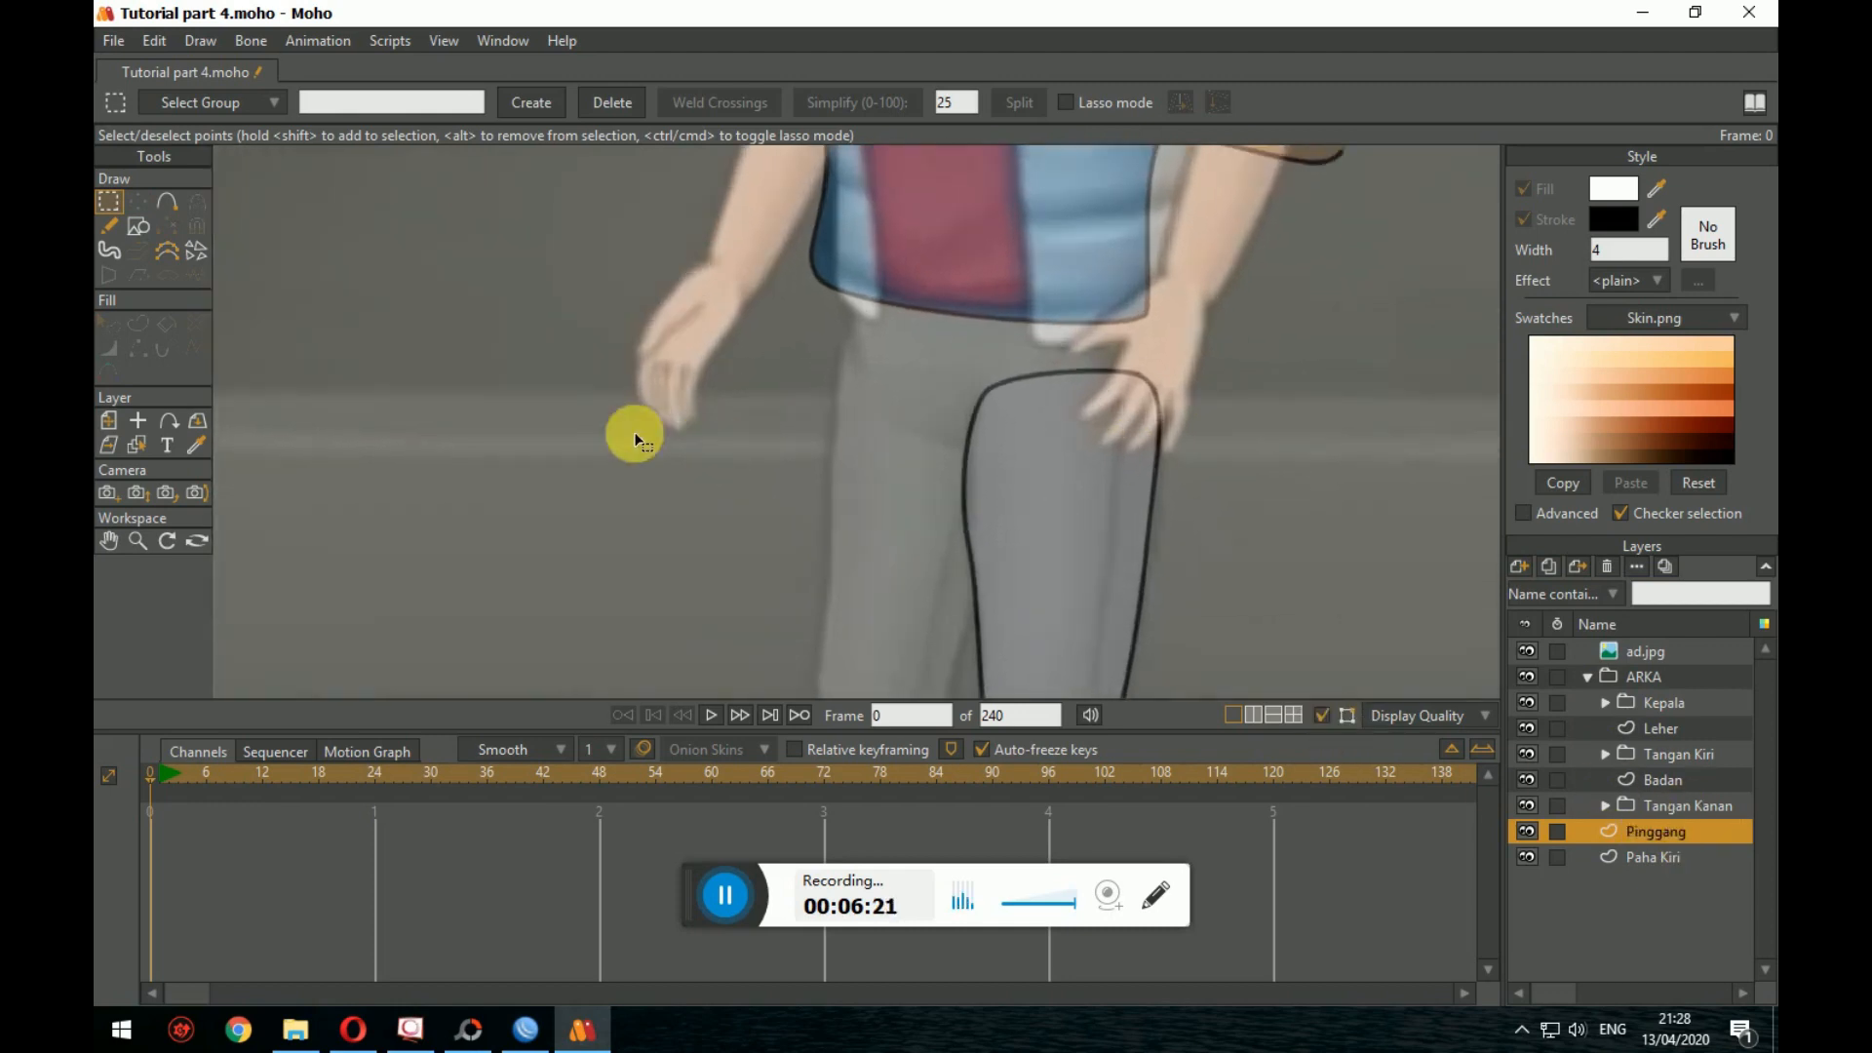
{"action": "left_click", "coordinate": [138, 227]}
{"action": "left_click_drag", "start_coordinate": [689, 328], "coordinate": [482, 479]}
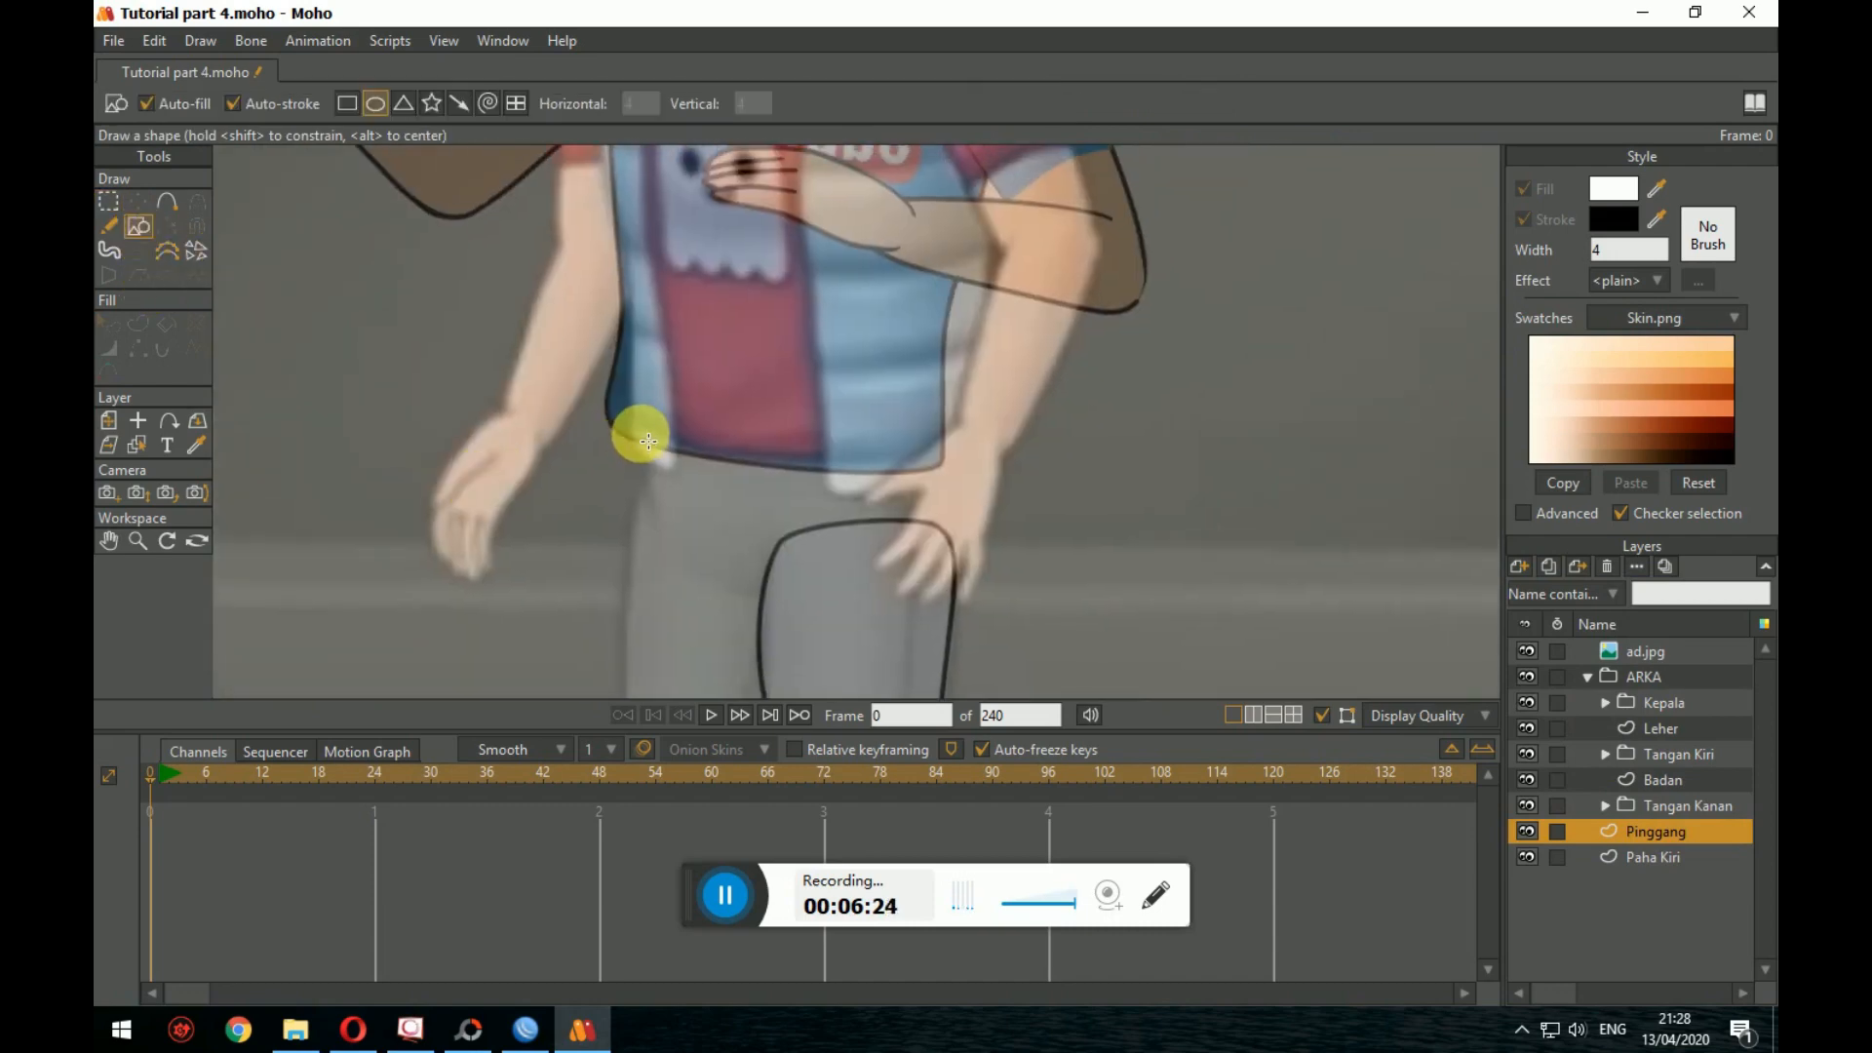
{"action": "left_click_drag", "start_coordinate": [651, 429], "coordinate": [964, 613]}
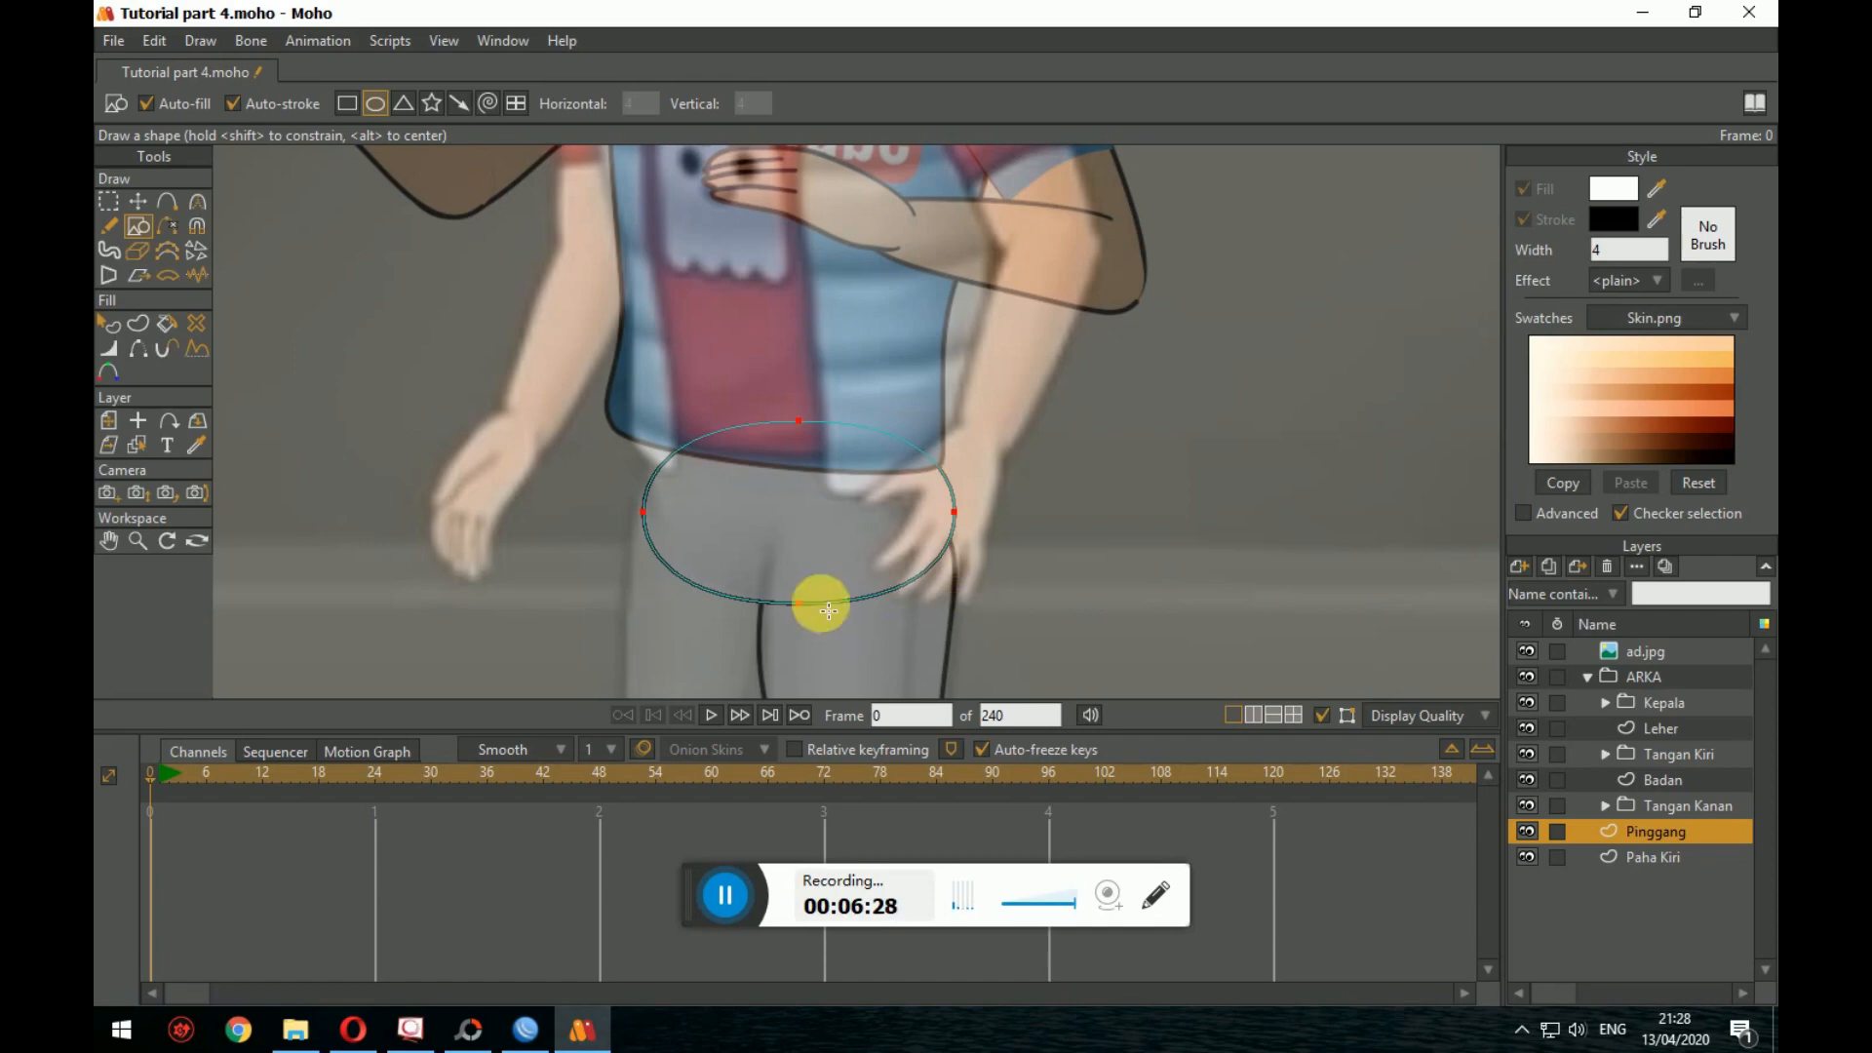
Step: Move the hip oval's side points to the trousers' outer edges, the one at the left thigh to about X 1.12, Y -1.73
{"action": "left_click", "coordinate": [140, 202]}
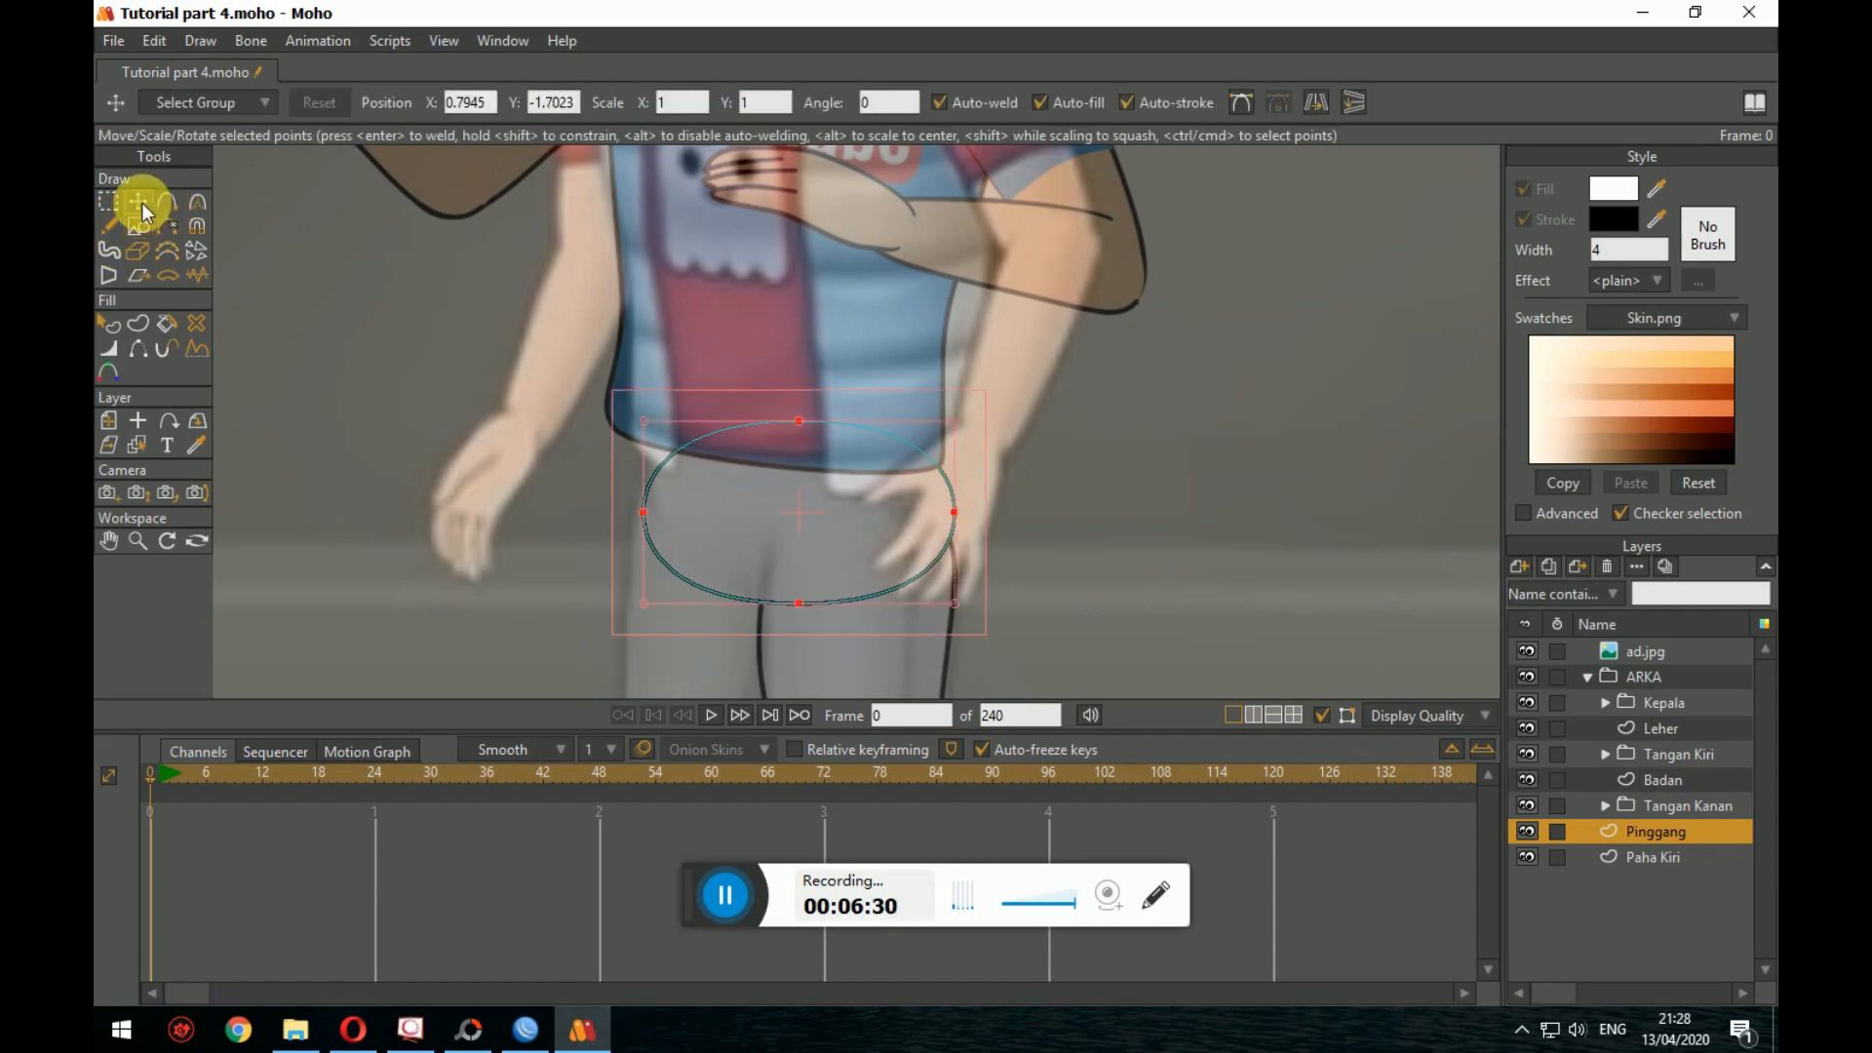
{"action": "left_click_drag", "start_coordinate": [629, 464], "coordinate": [624, 465]}
{"action": "left_click_drag", "start_coordinate": [942, 465], "coordinate": [942, 478]}
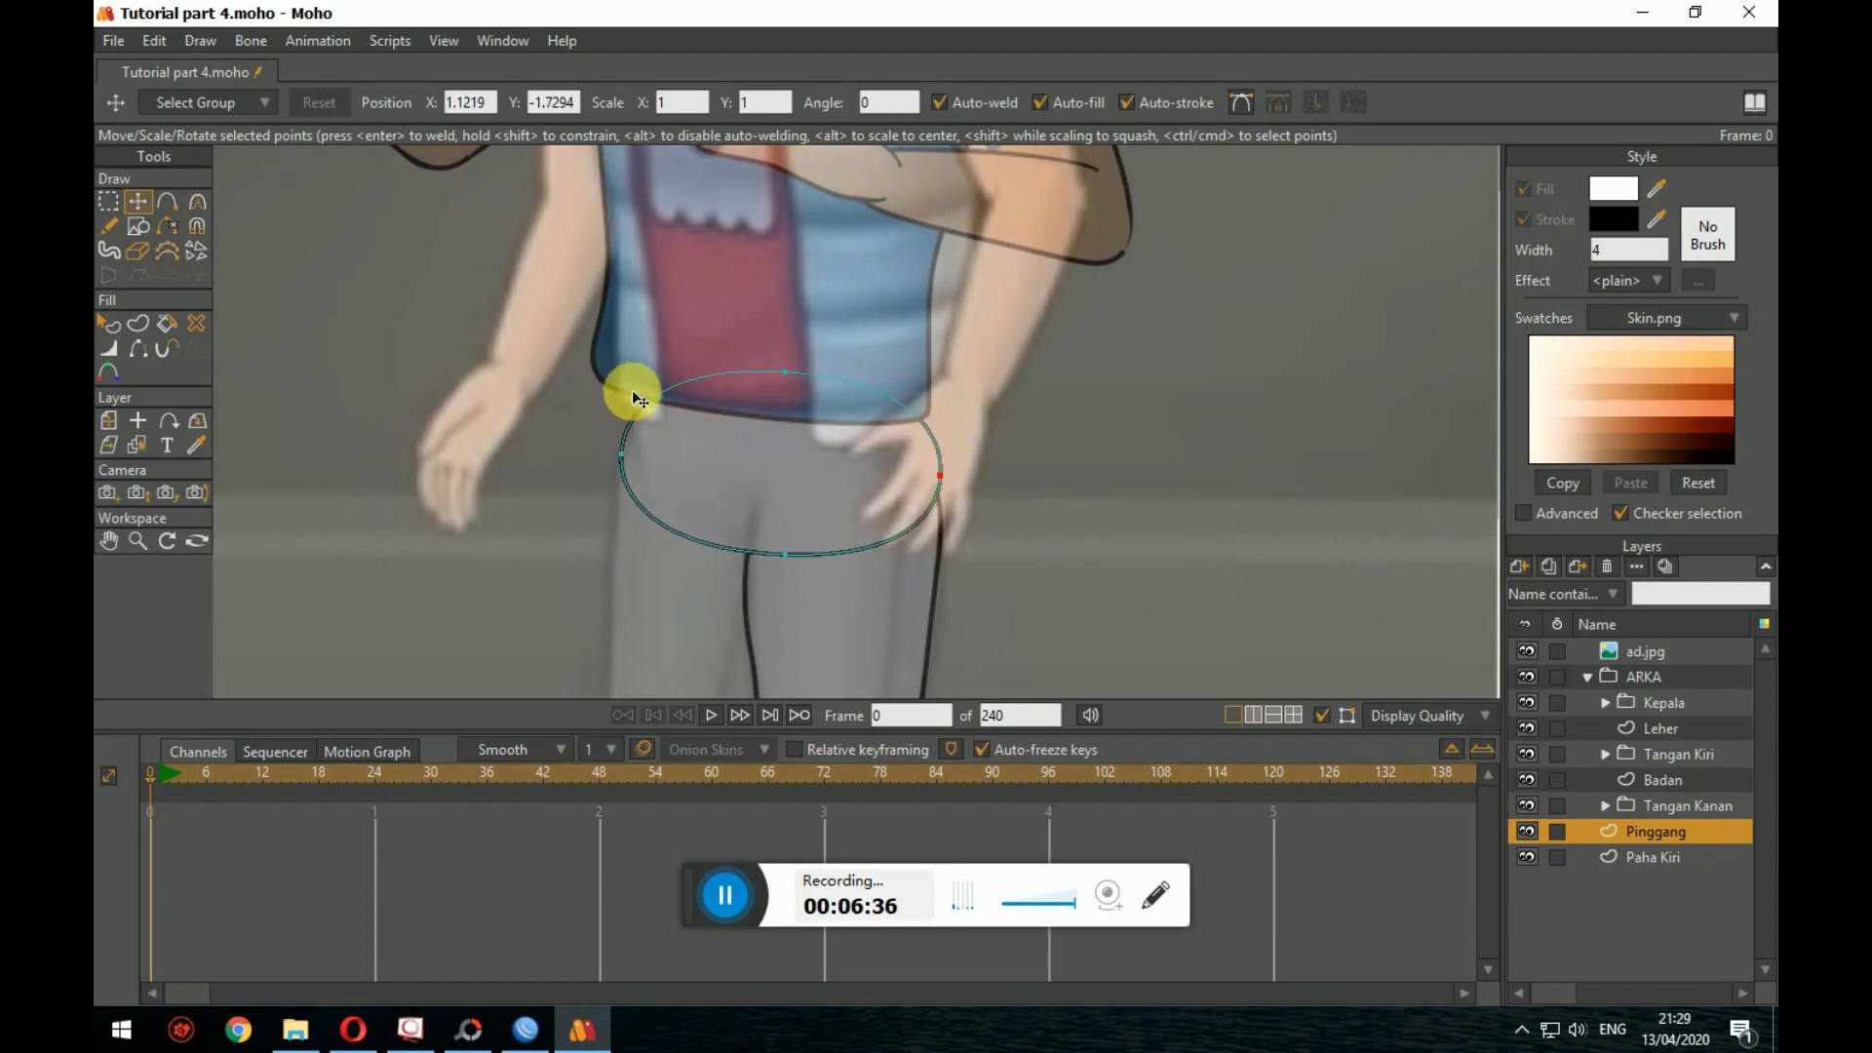
Step: Add three points to the hip outline: one at each end of the shirt hem and one on the lower curve at the right hip
{"action": "key", "text": "a"}
{"action": "left_click", "coordinate": [663, 397]}
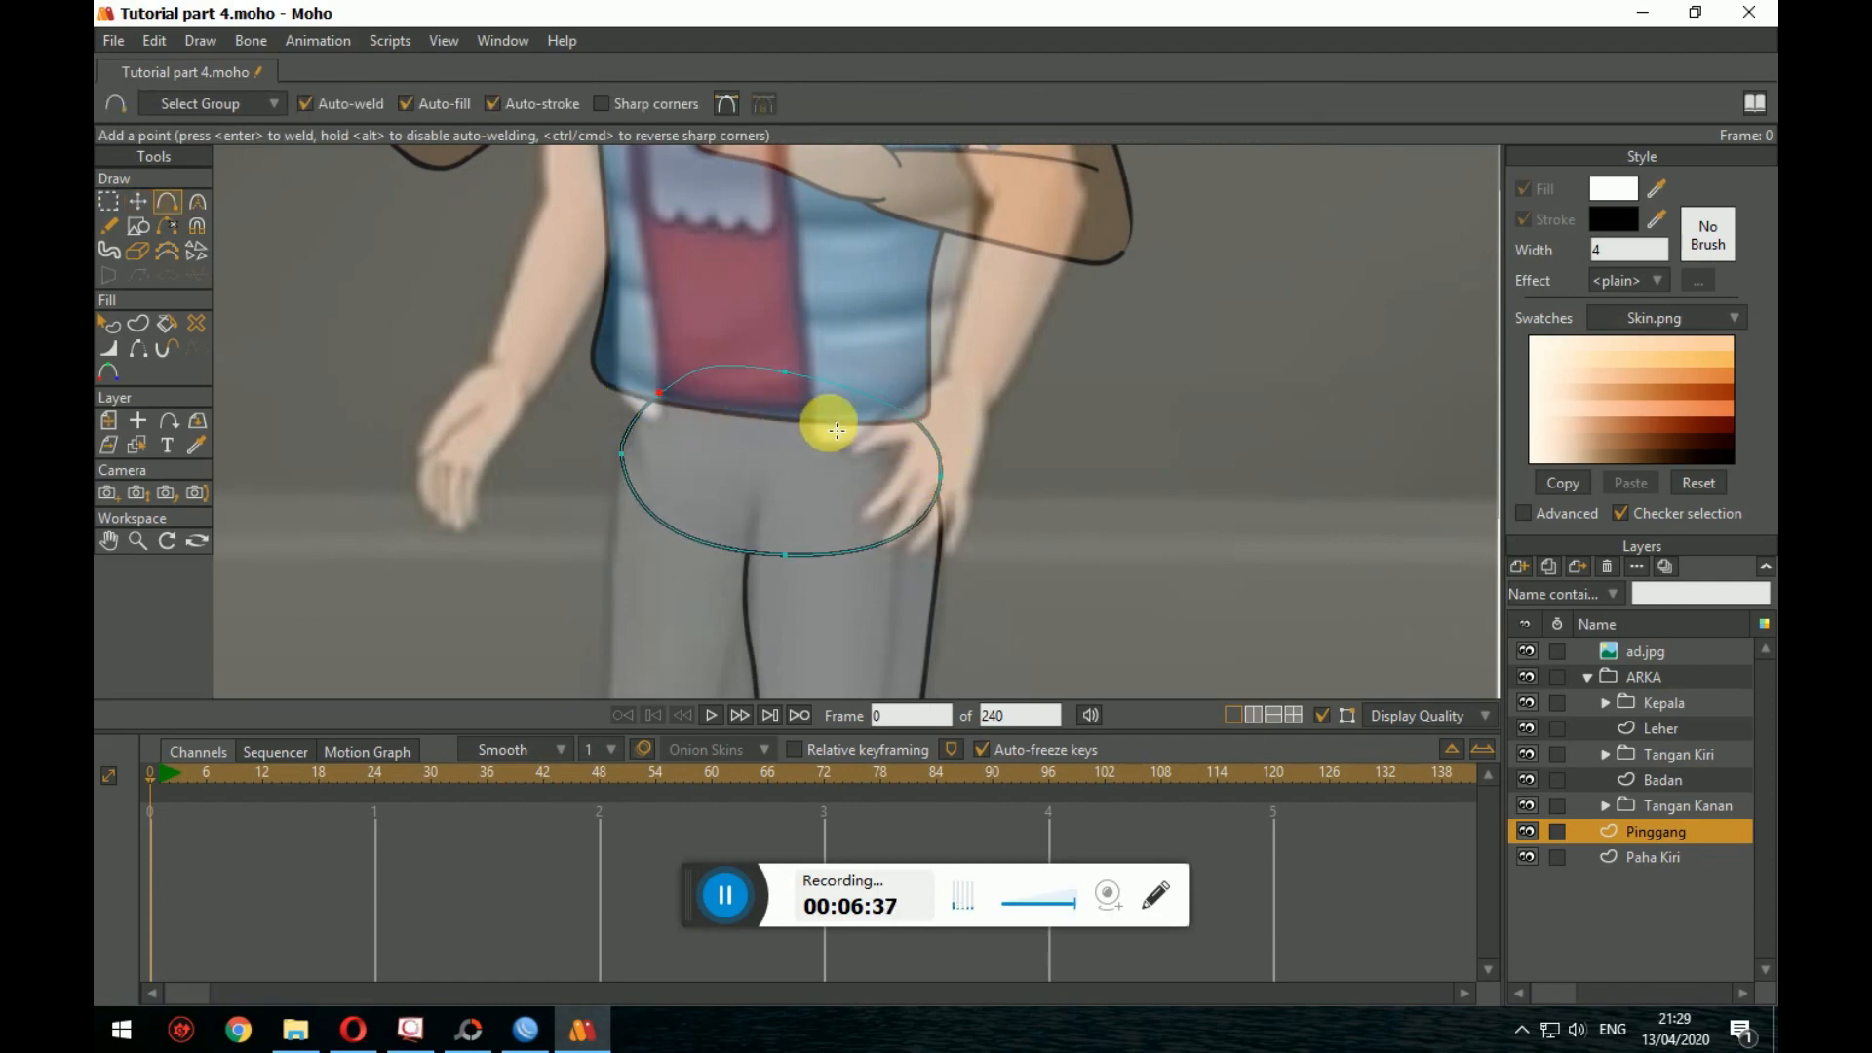
{"action": "left_click", "coordinate": [912, 421]}
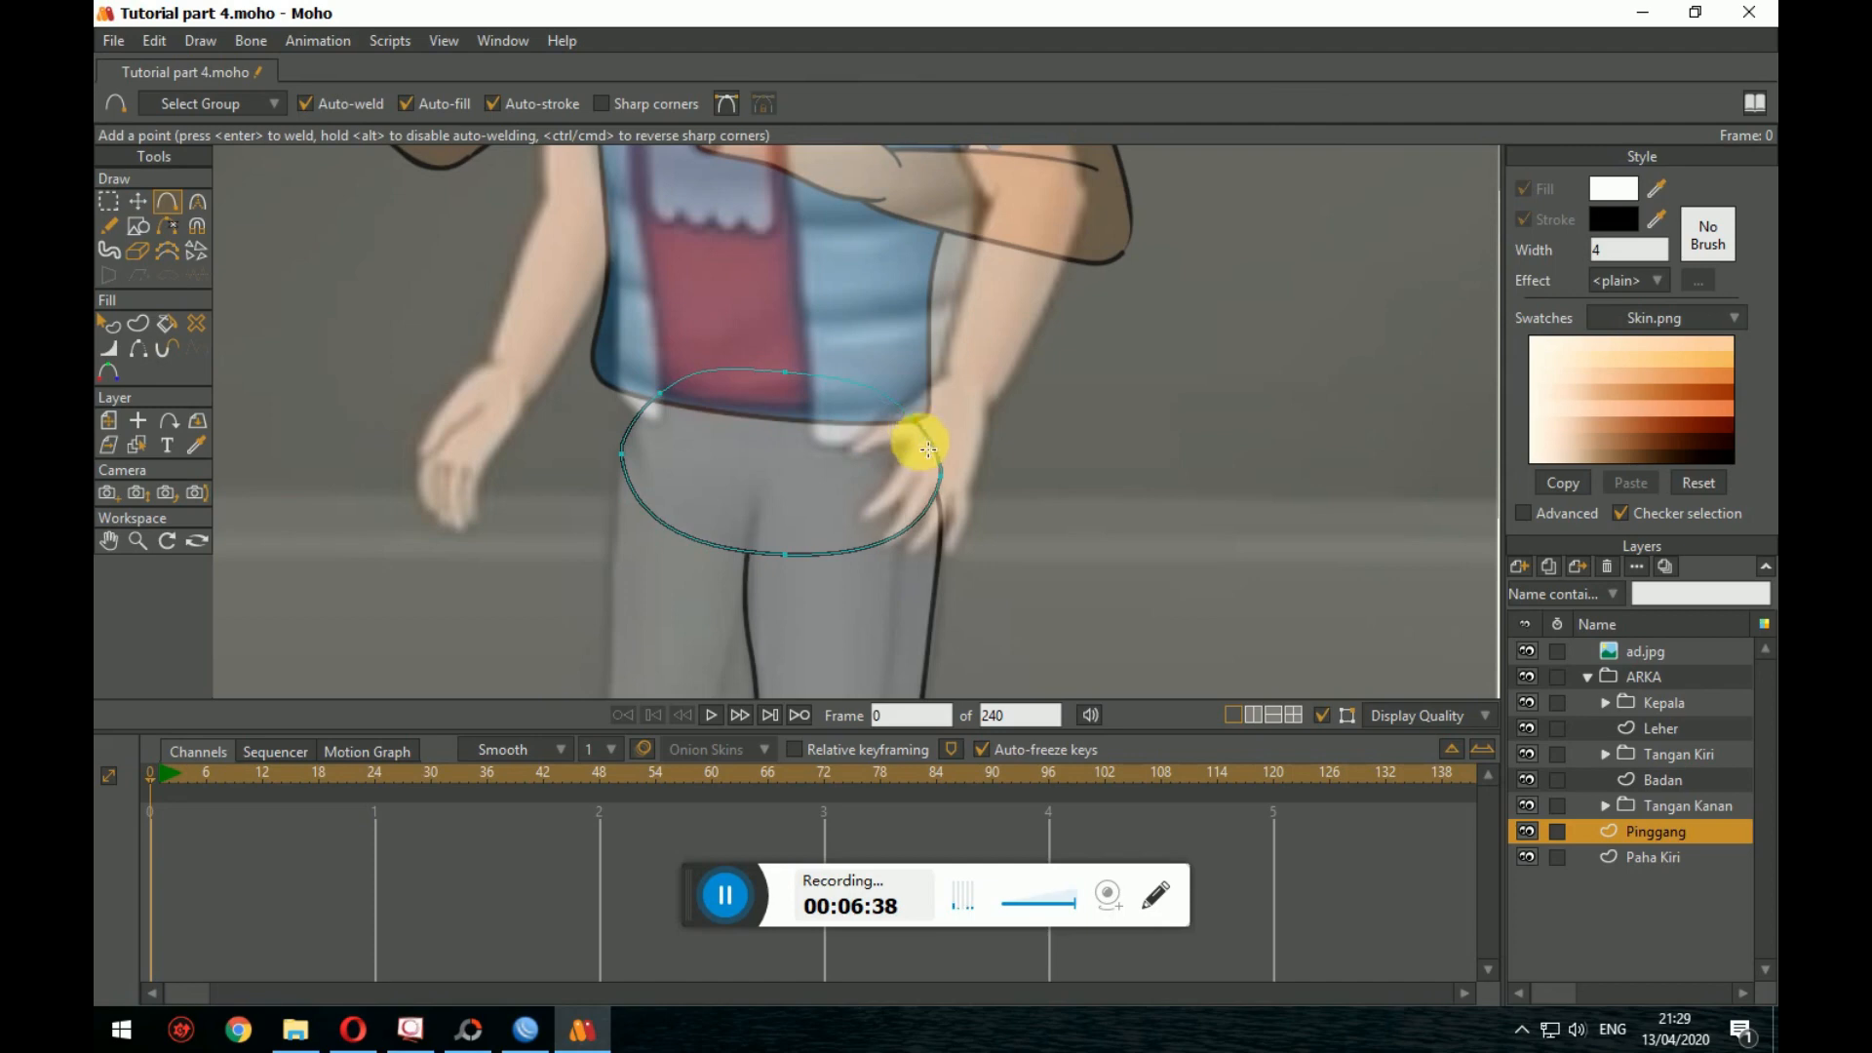
{"action": "left_click", "coordinate": [655, 521]}
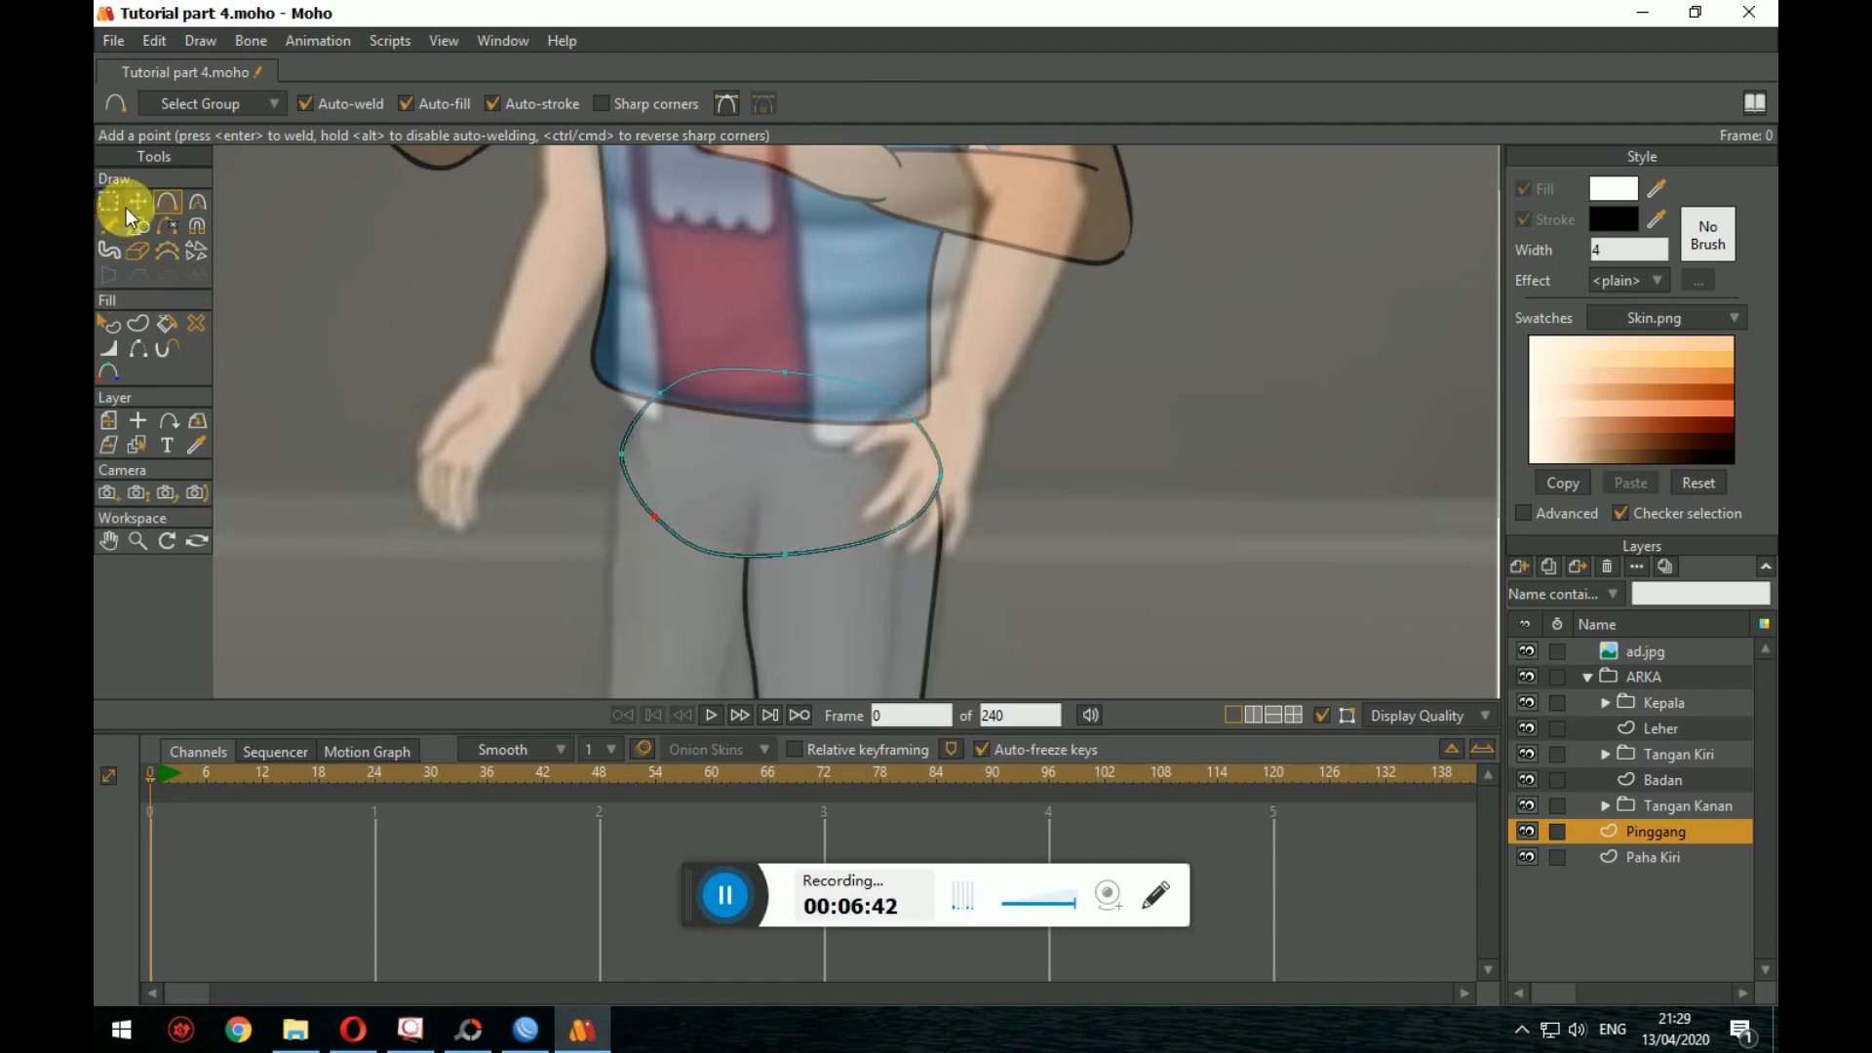
Step: Square off the hip outline's top by moving its corner points outward and upward and the middle point to about X 0.75, Y -1.51
{"action": "left_click", "coordinate": [138, 201]}
{"action": "left_click_drag", "start_coordinate": [660, 395], "coordinate": [629, 372]}
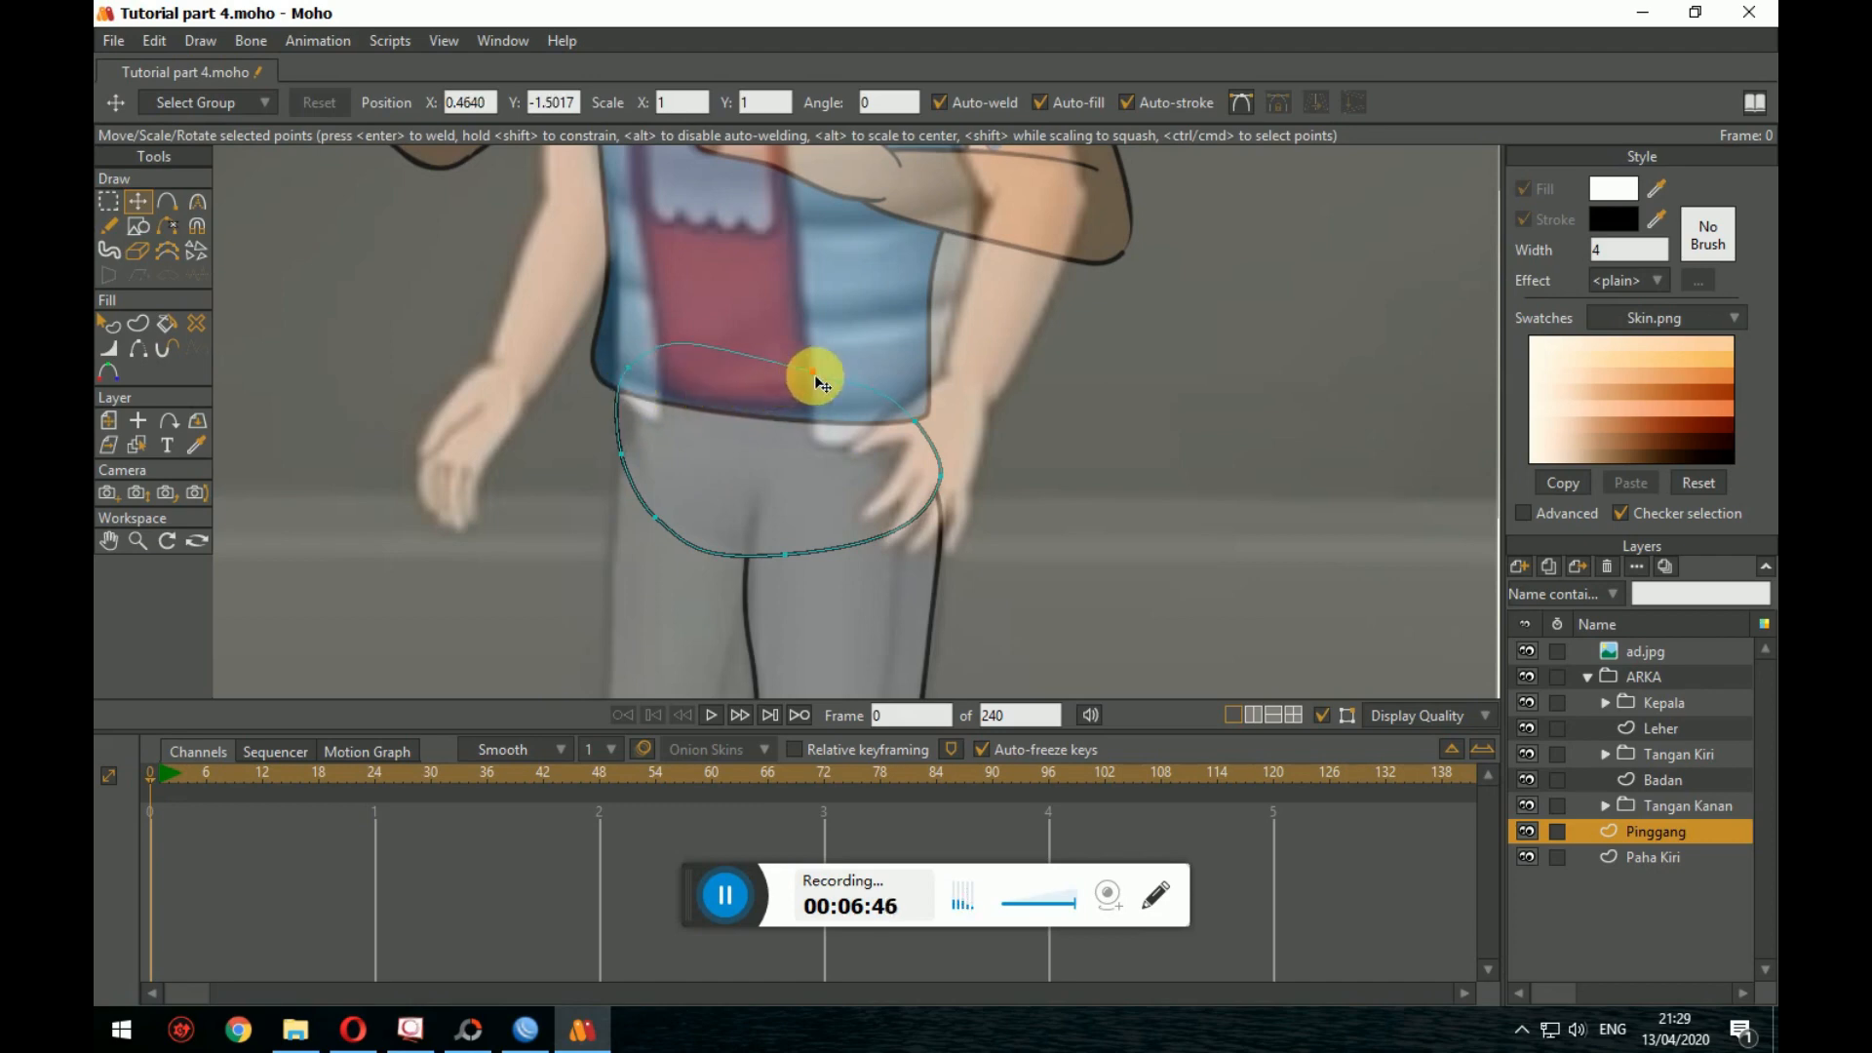
{"action": "left_click_drag", "start_coordinate": [815, 375], "coordinate": [758, 376]}
{"action": "left_click_drag", "start_coordinate": [915, 420], "coordinate": [953, 402]}
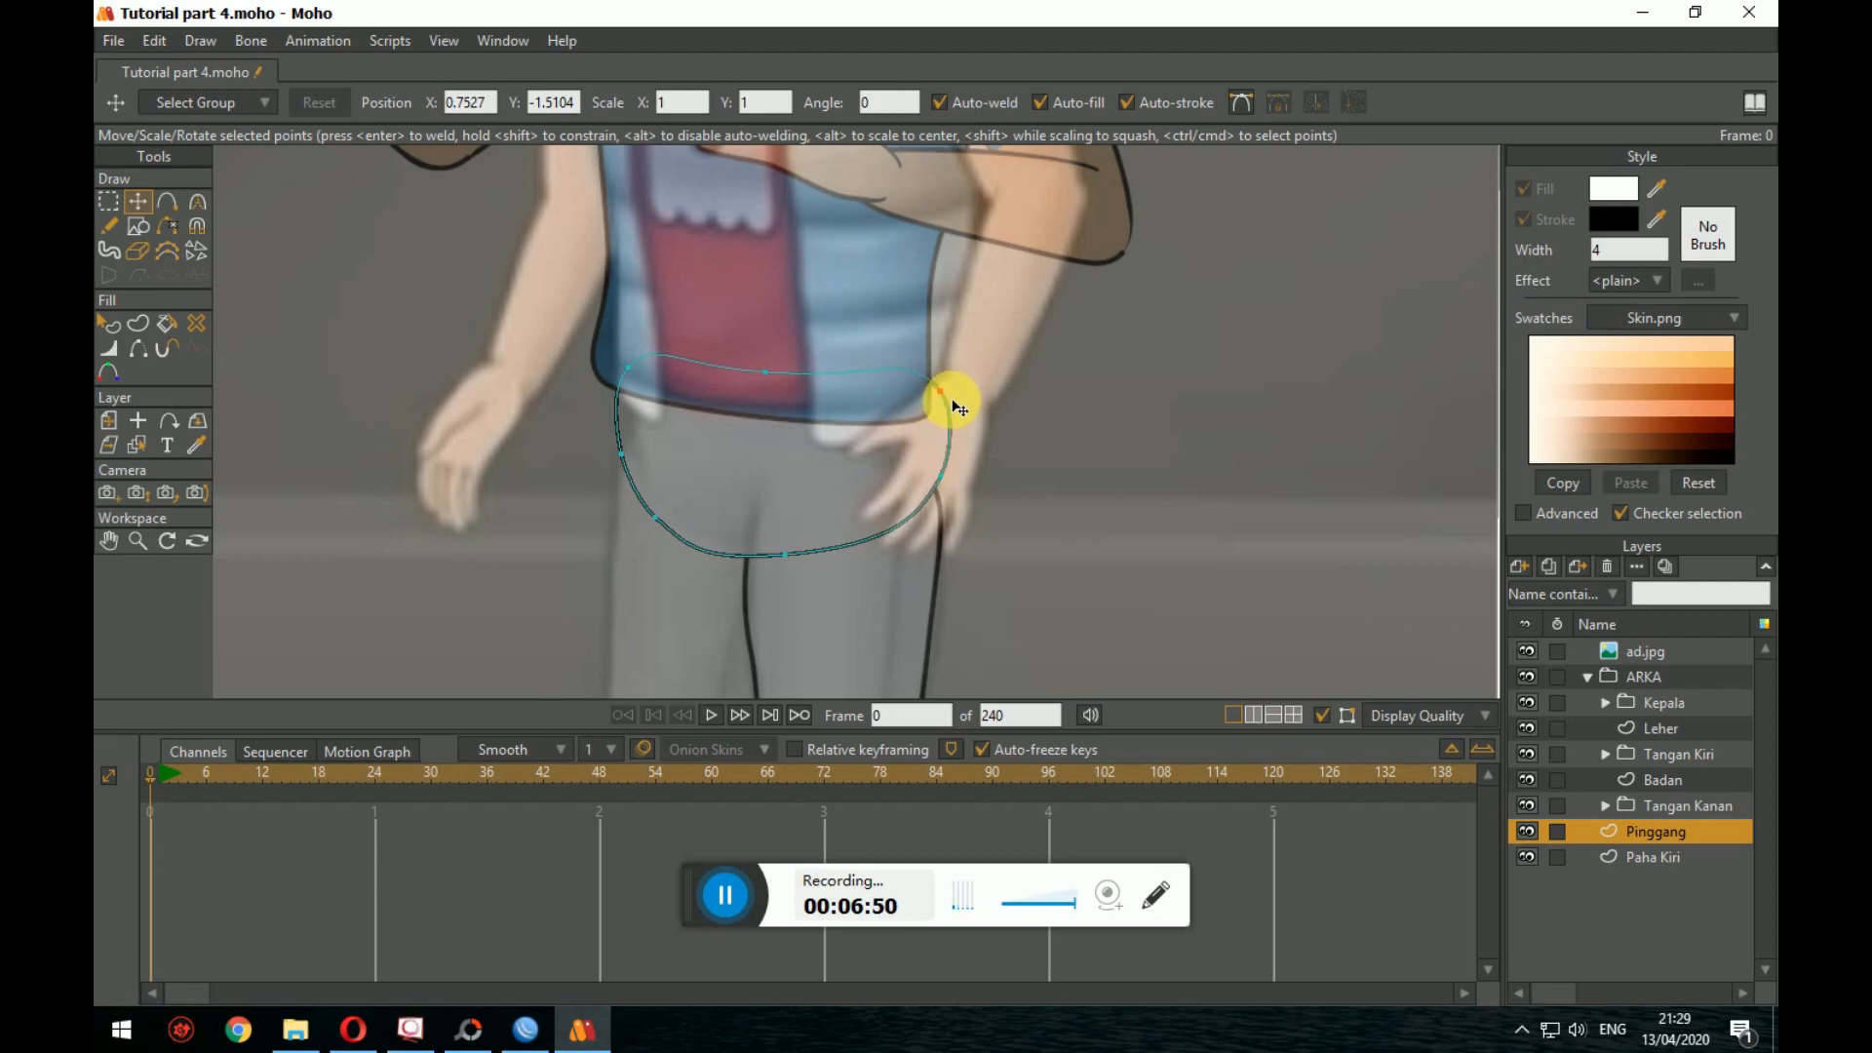
Step: Move the hip outline's lower corner points to X 1.11 and X 0.45 at about Y -1.84, and the right-hip side point to about X 0.45, Y -1.68
{"action": "mouse_move", "coordinate": [954, 500]}
{"action": "left_mouse_down"}
{"action": "mouse_move", "coordinate": [978, 445]}
{"action": "mouse_move", "coordinate": [957, 492]}
{"action": "left_mouse_up"}
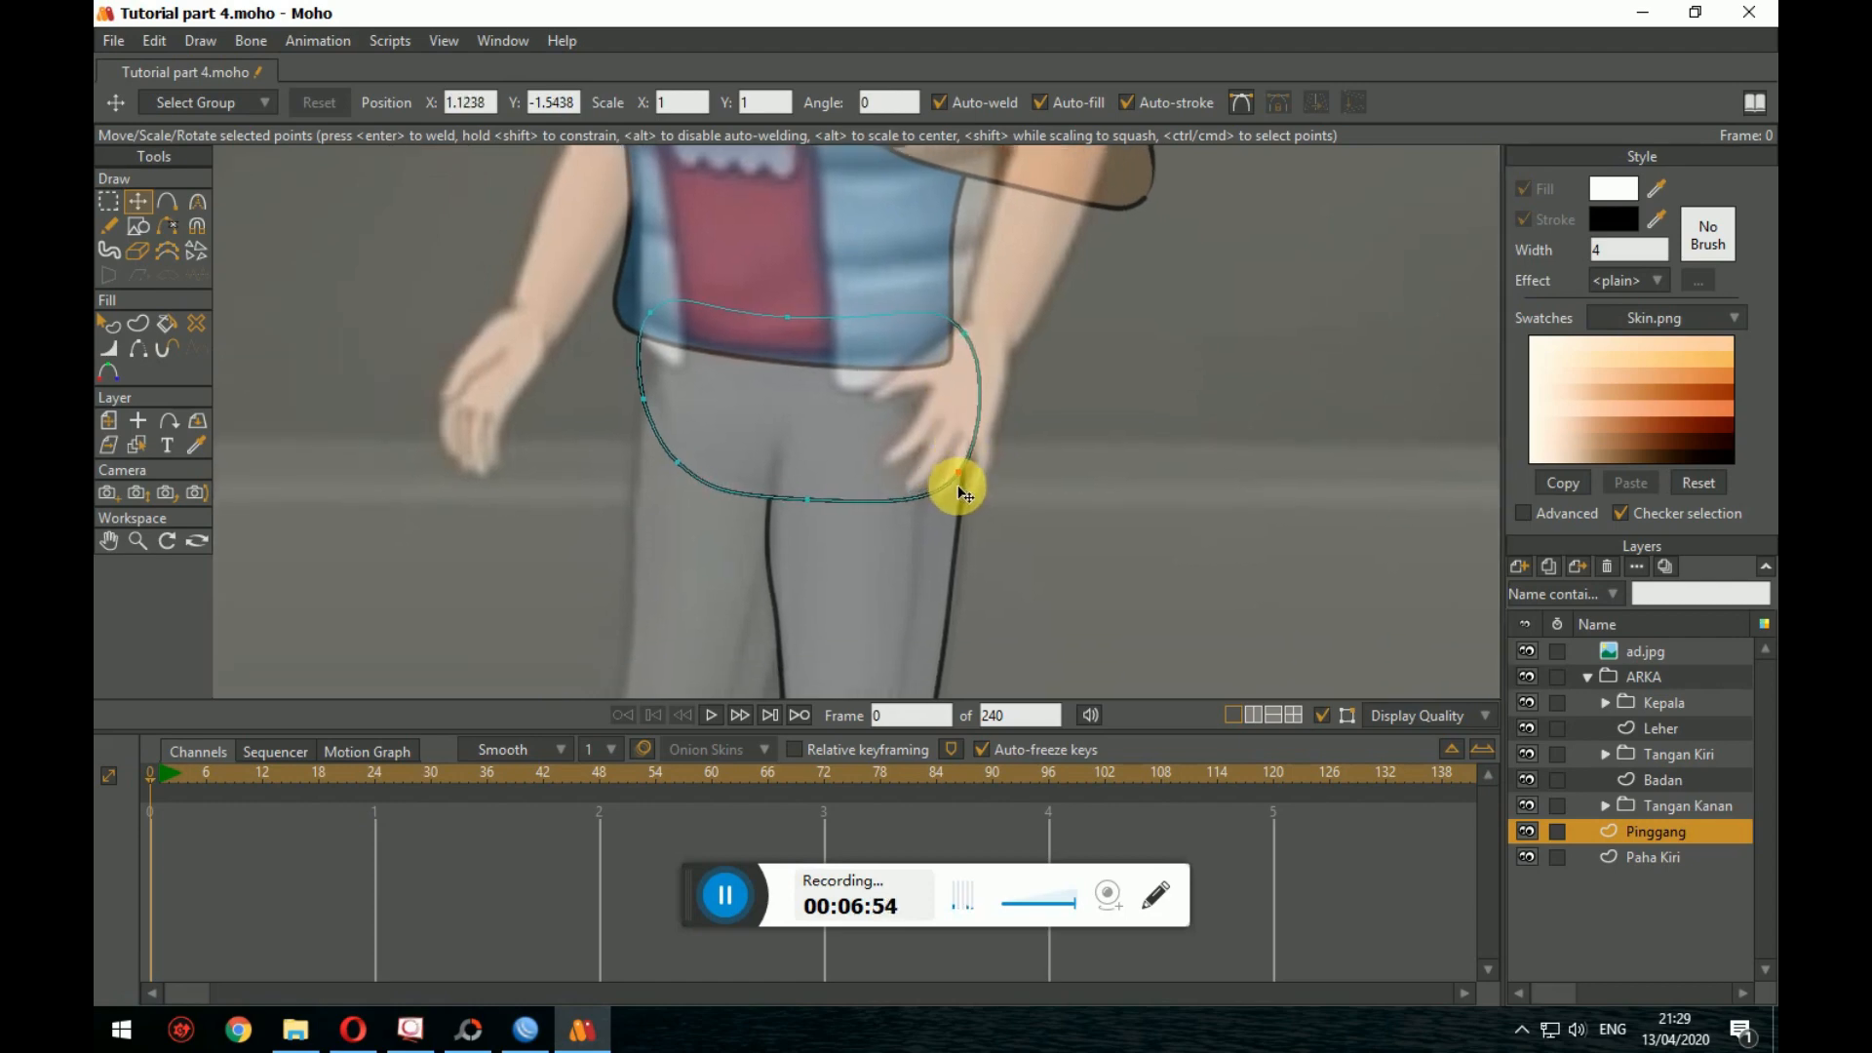
{"action": "left_click_drag", "start_coordinate": [673, 469], "coordinate": [640, 478]}
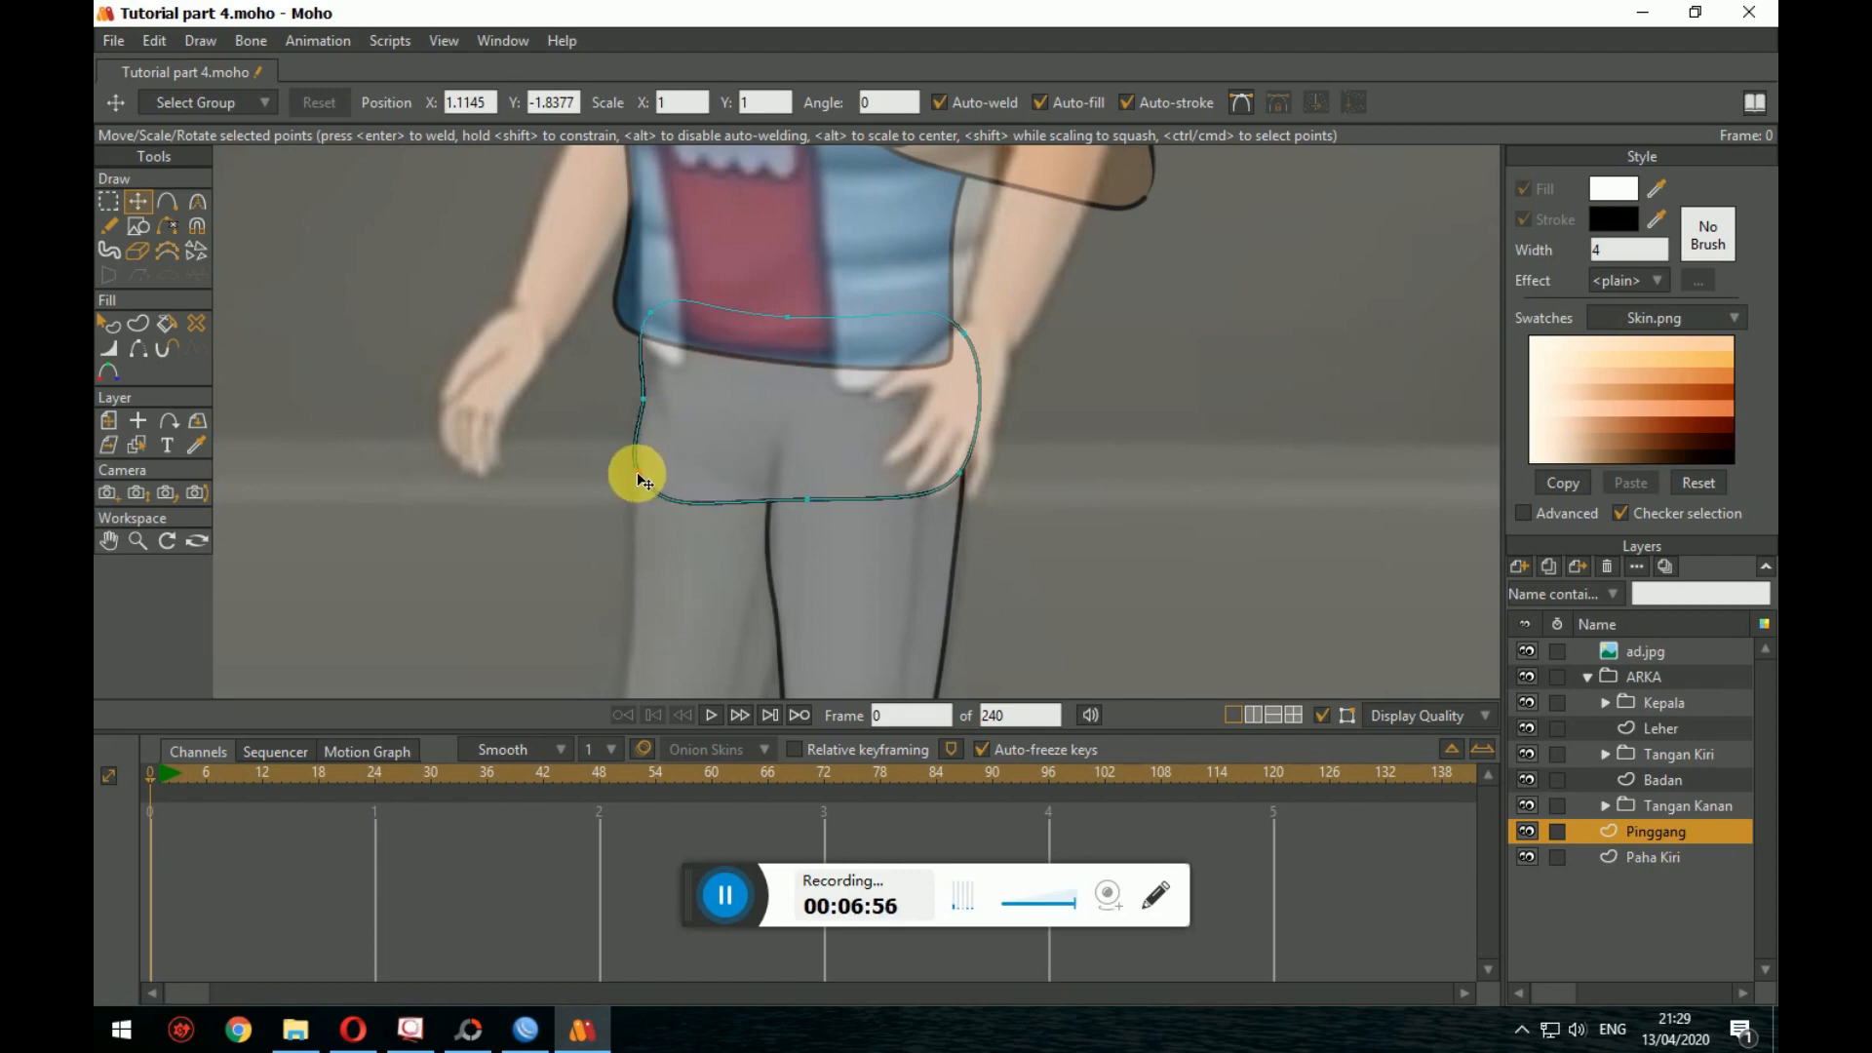
{"action": "left_click", "coordinate": [643, 402]}
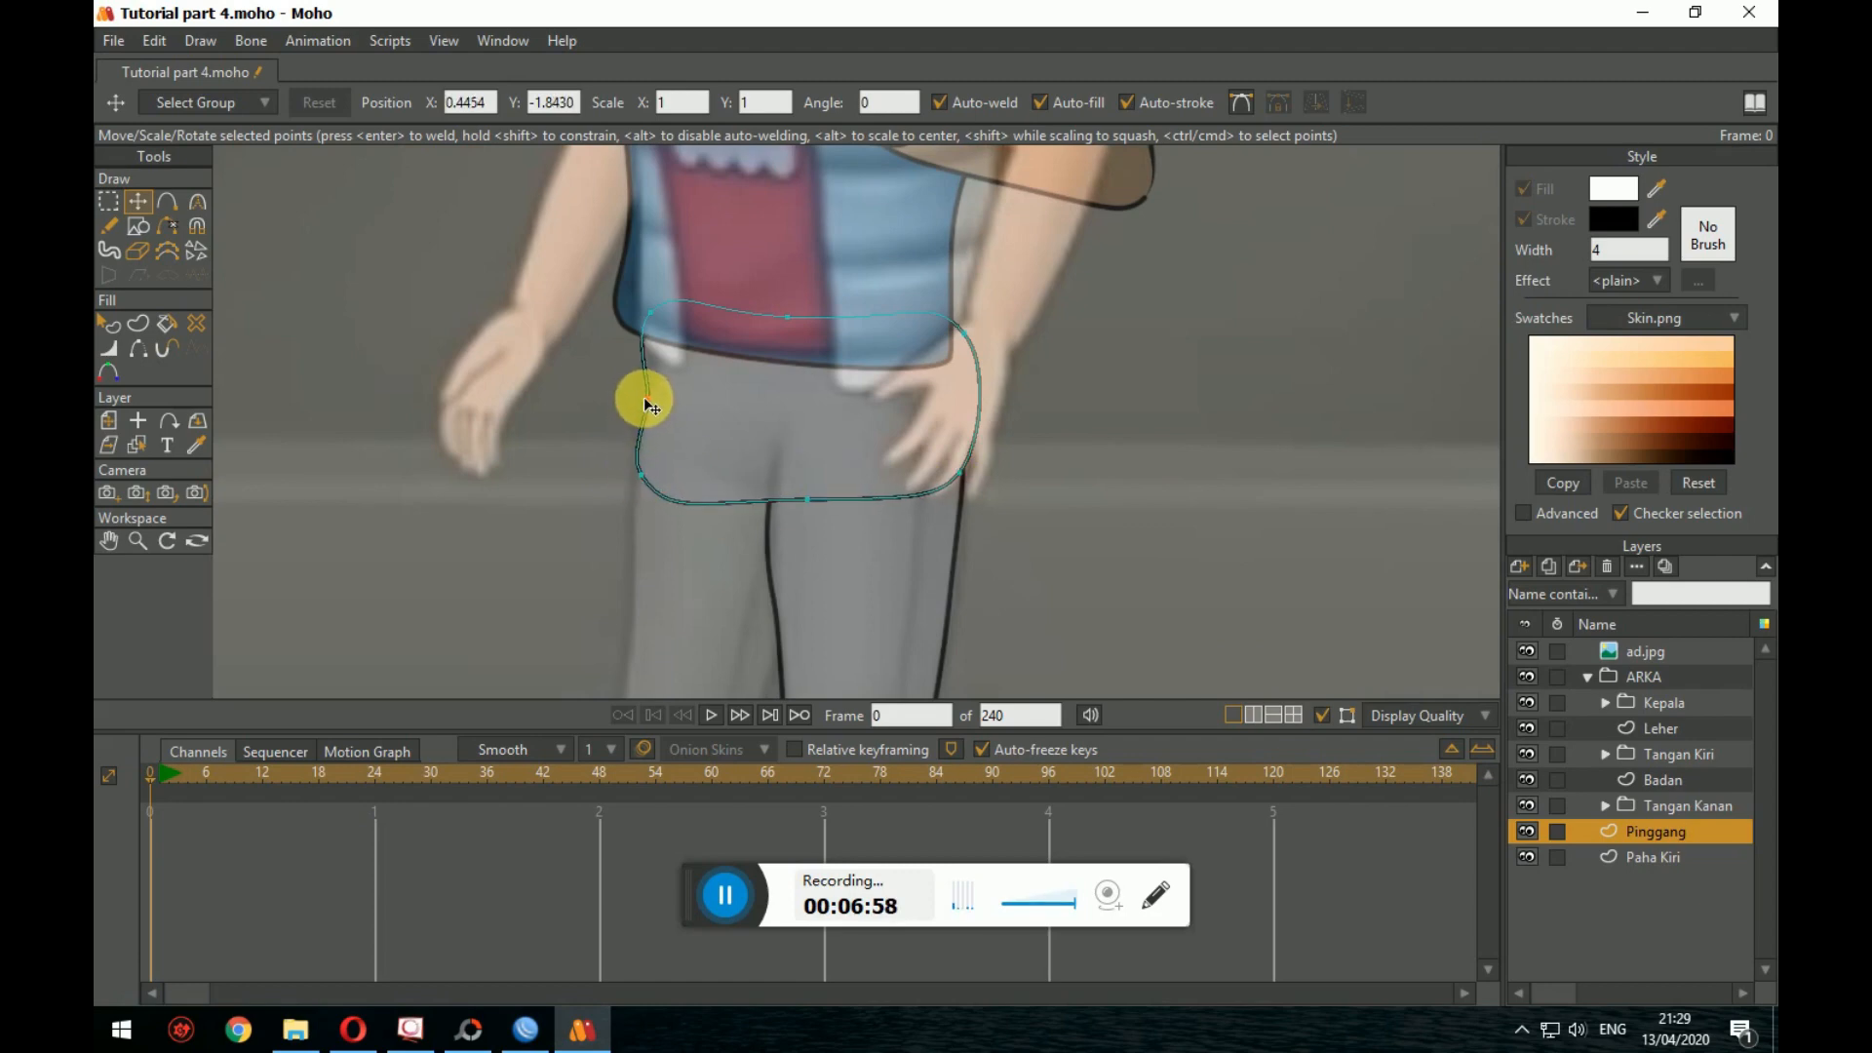
{"action": "left_click_drag", "start_coordinate": [702, 416], "coordinate": [751, 455]}
{"action": "scroll", "coordinate": [778, 451], "scroll_direction": "up", "scroll_amount": 3}
{"action": "left_click", "coordinate": [759, 457]}
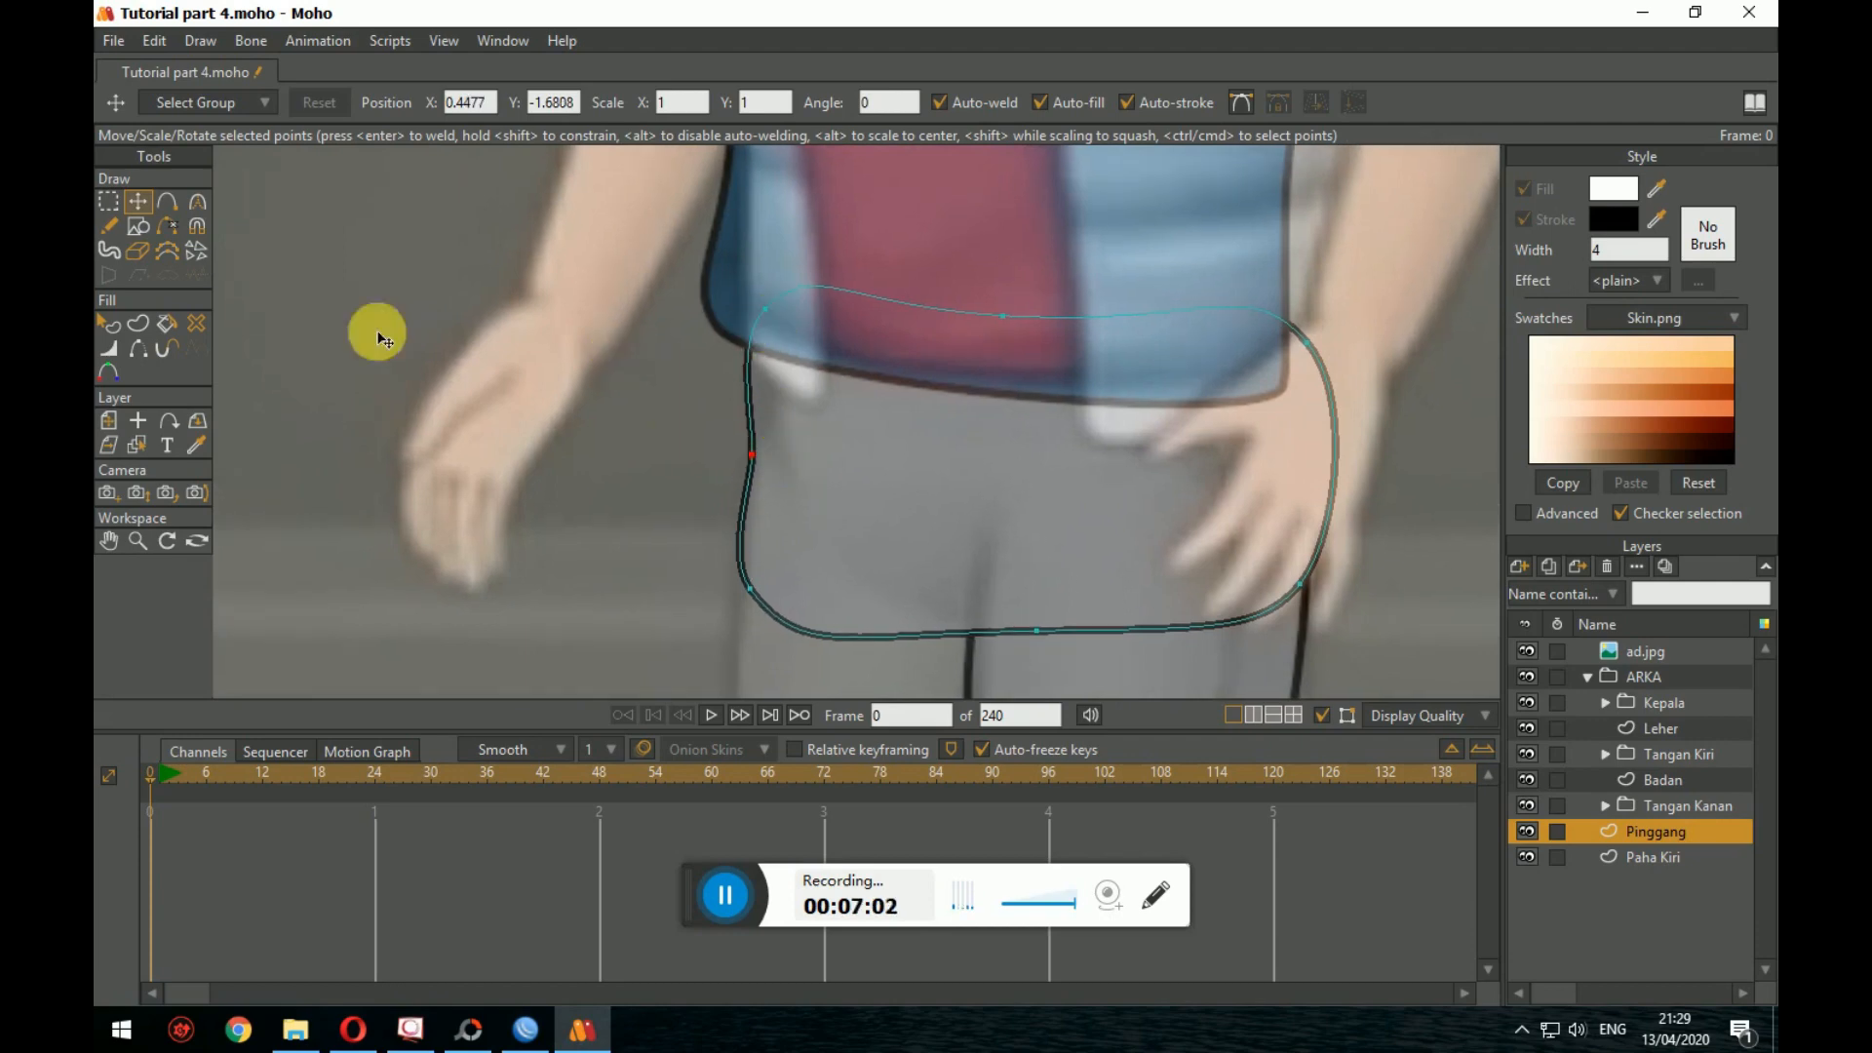
Step: Adjust the curvature of the hip outline along the right hip, tightening both corners and flattening the curve through the side point
{"action": "left_click", "coordinate": [199, 205]}
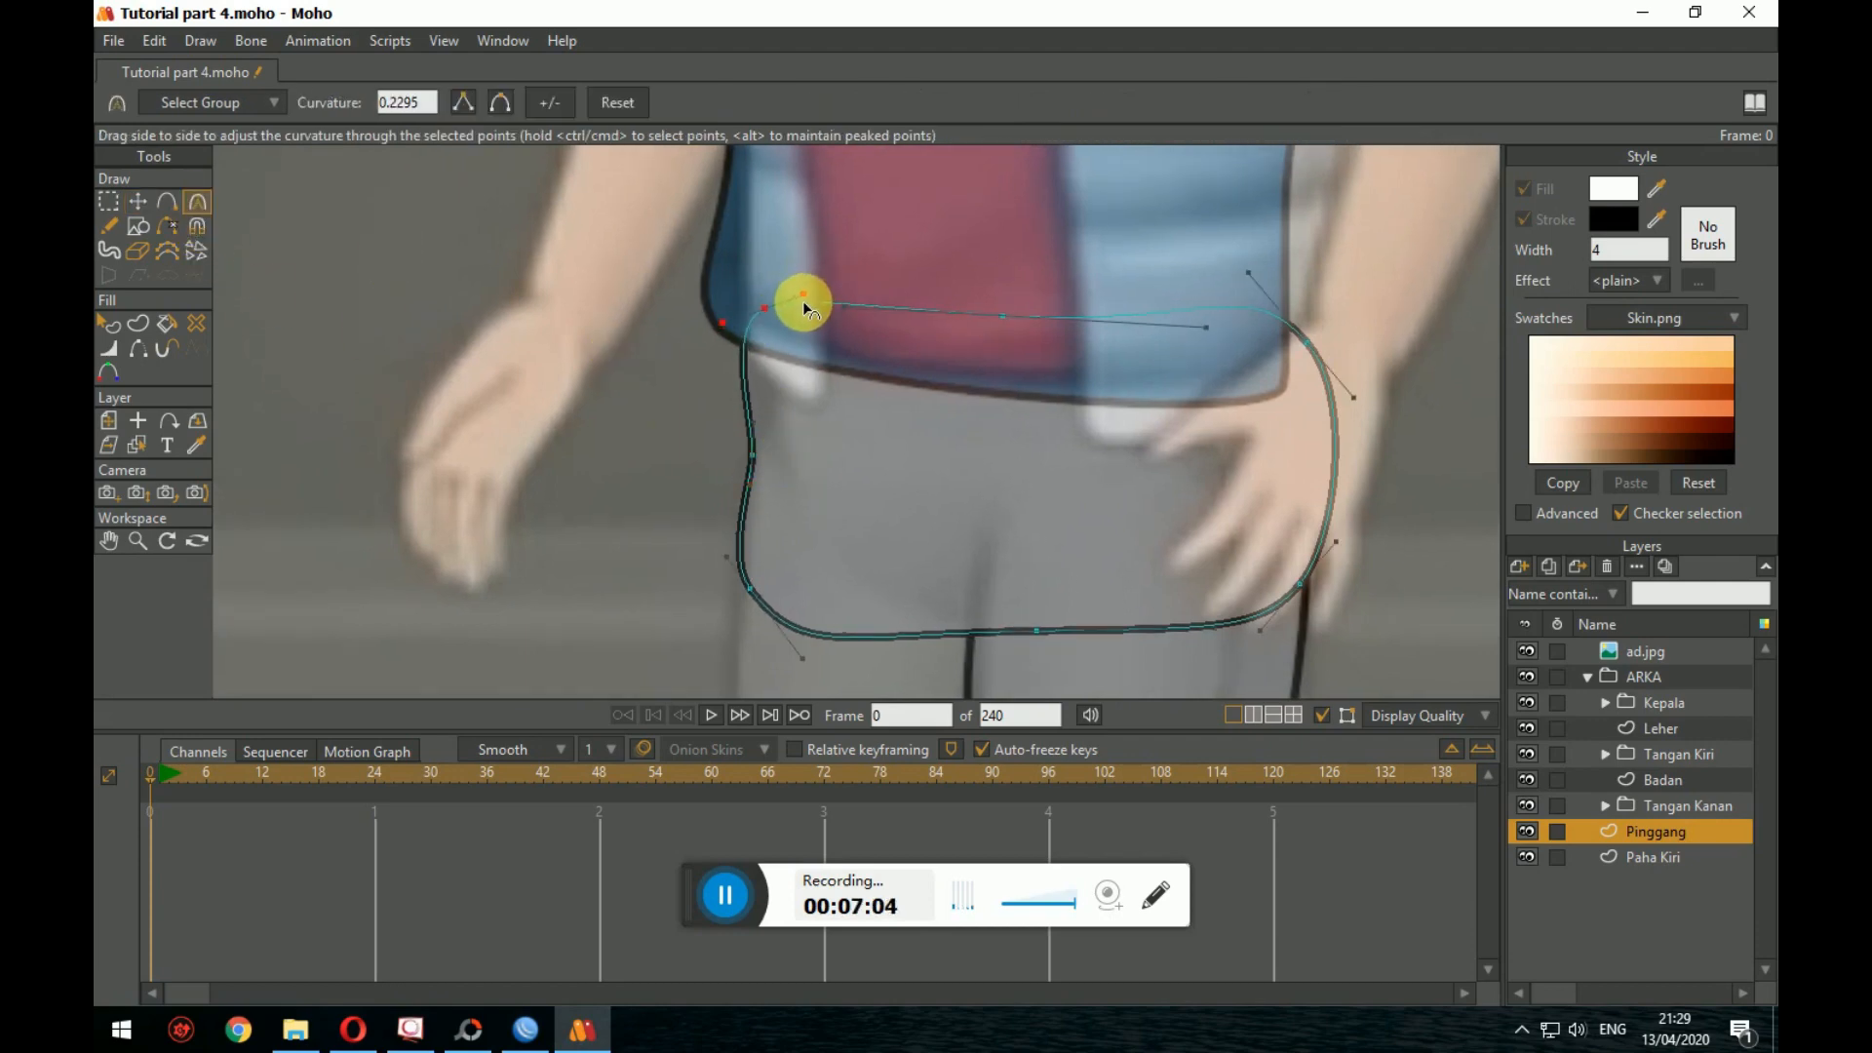
{"action": "left_click_drag", "start_coordinate": [804, 308], "coordinate": [743, 327]}
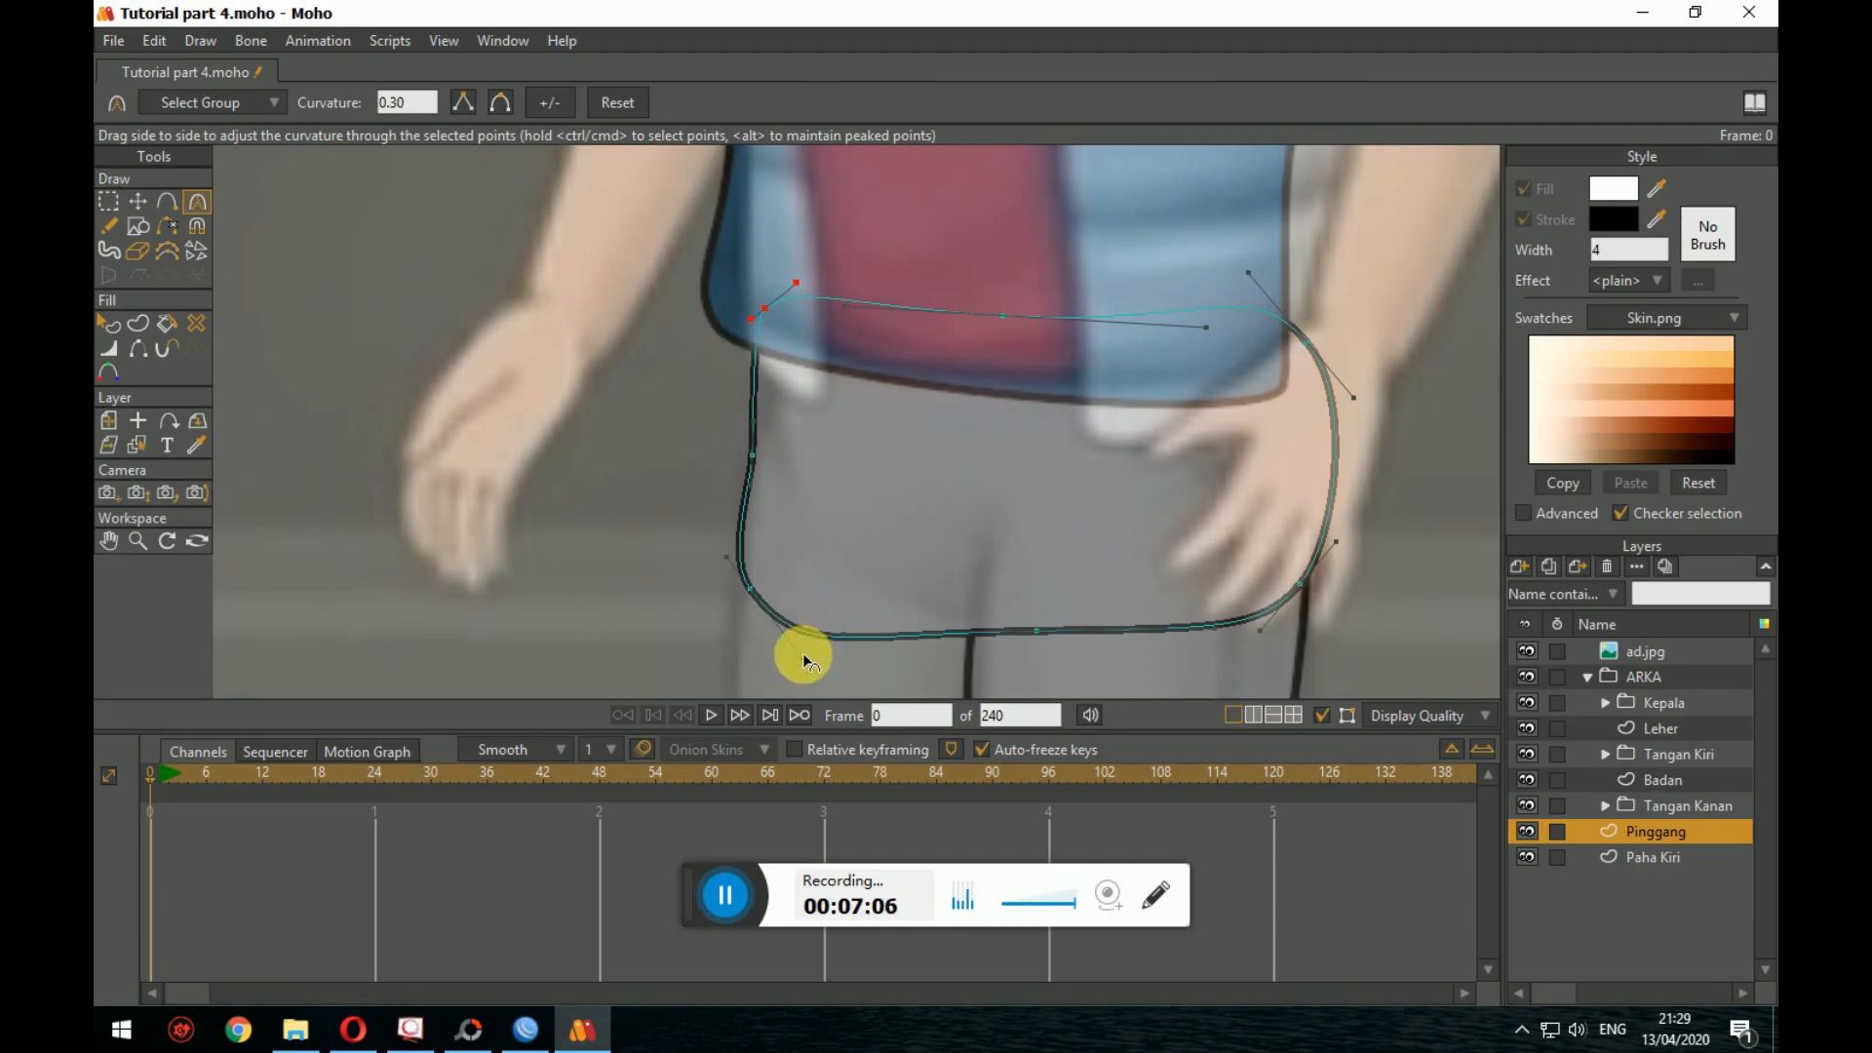
{"action": "left_click_drag", "start_coordinate": [794, 648], "coordinate": [786, 616]}
{"action": "left_click", "coordinate": [755, 454]}
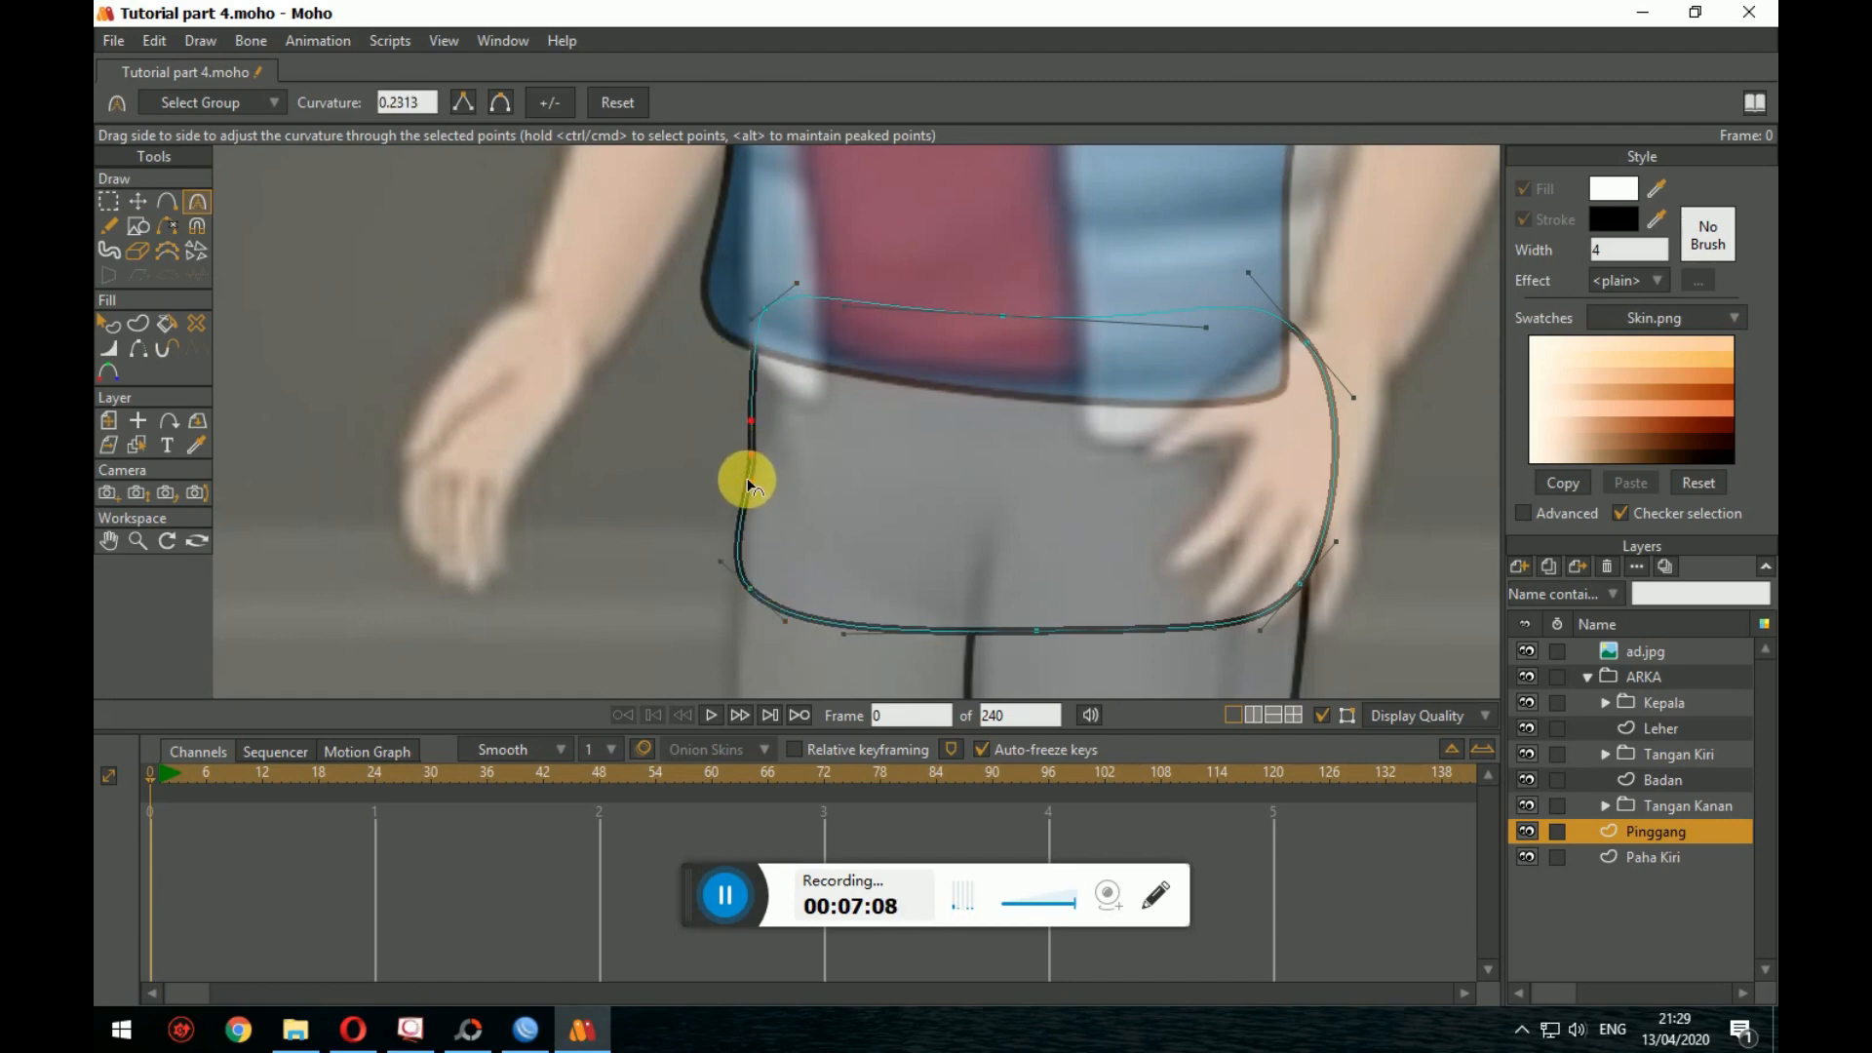
{"action": "left_click_drag", "start_coordinate": [747, 479], "coordinate": [747, 472]}
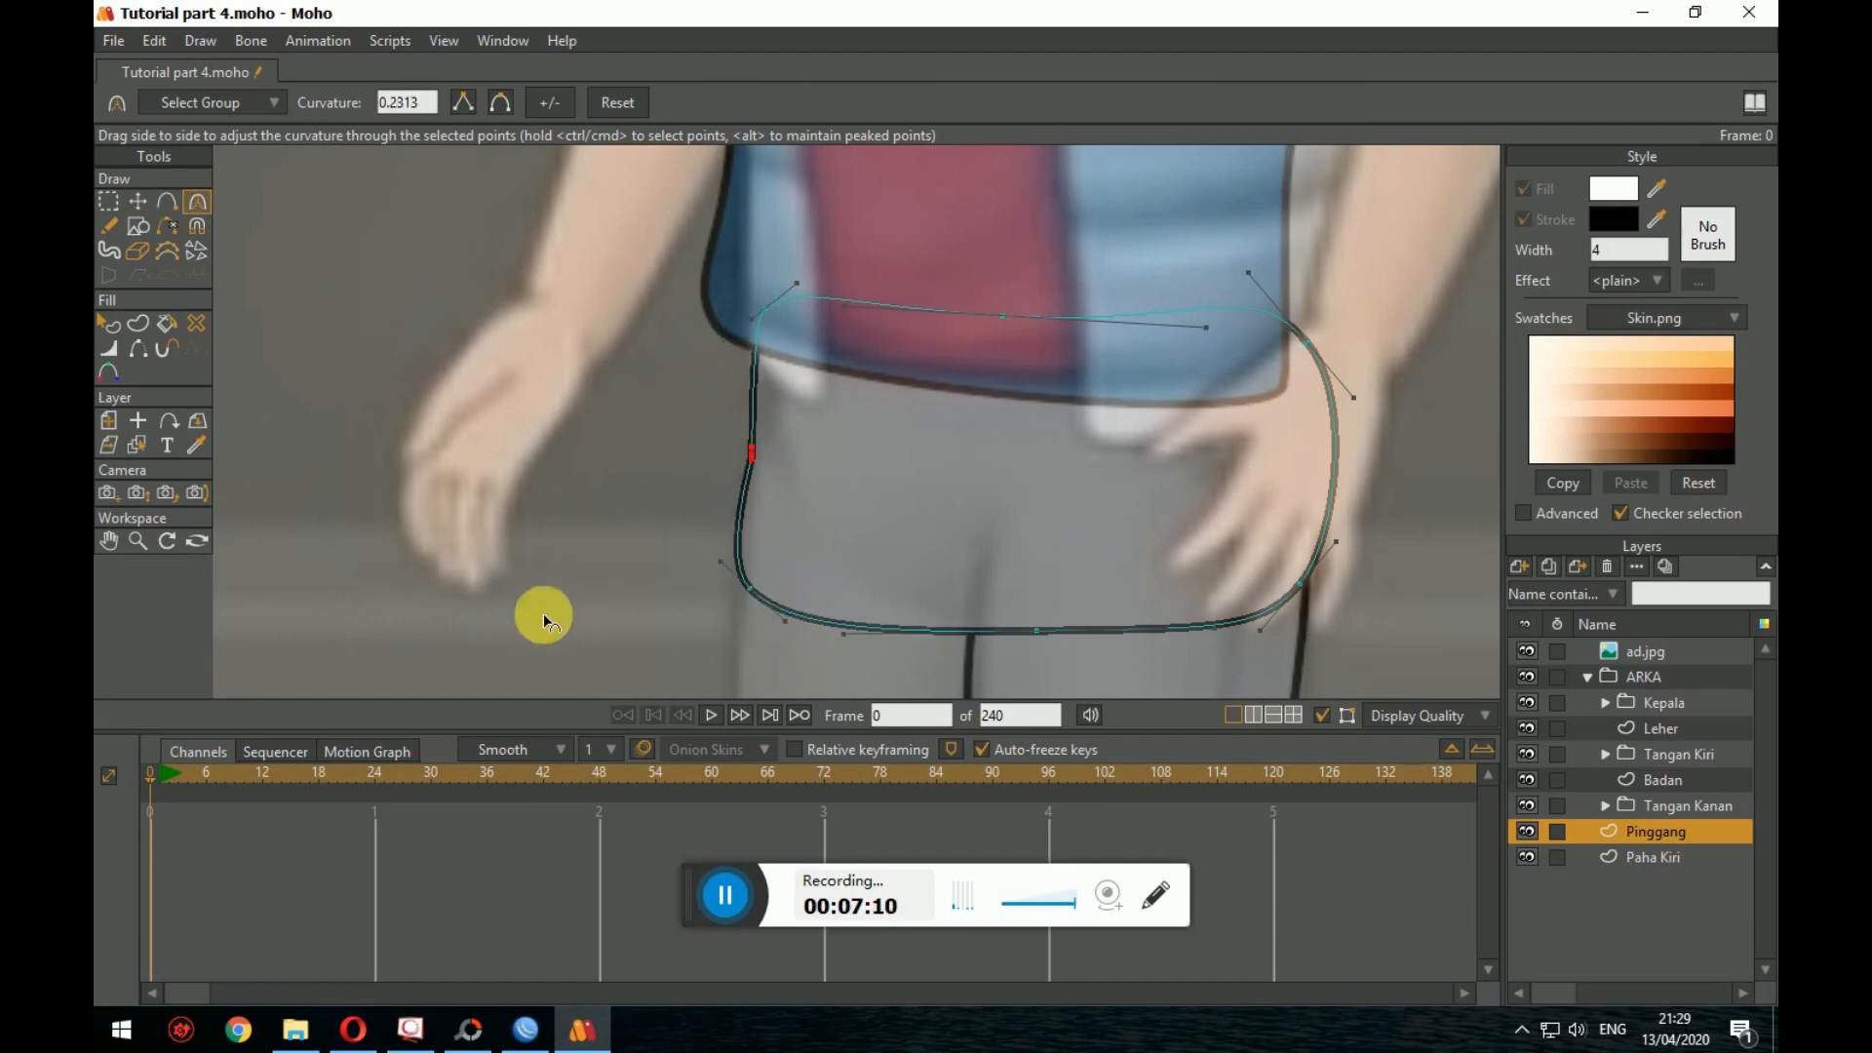
Step: Tighten the hip outline's curves at the upper and lower corners by the left hand and at the lower right-hip corner
{"action": "left_click_drag", "start_coordinate": [1278, 533], "coordinate": [1099, 441]}
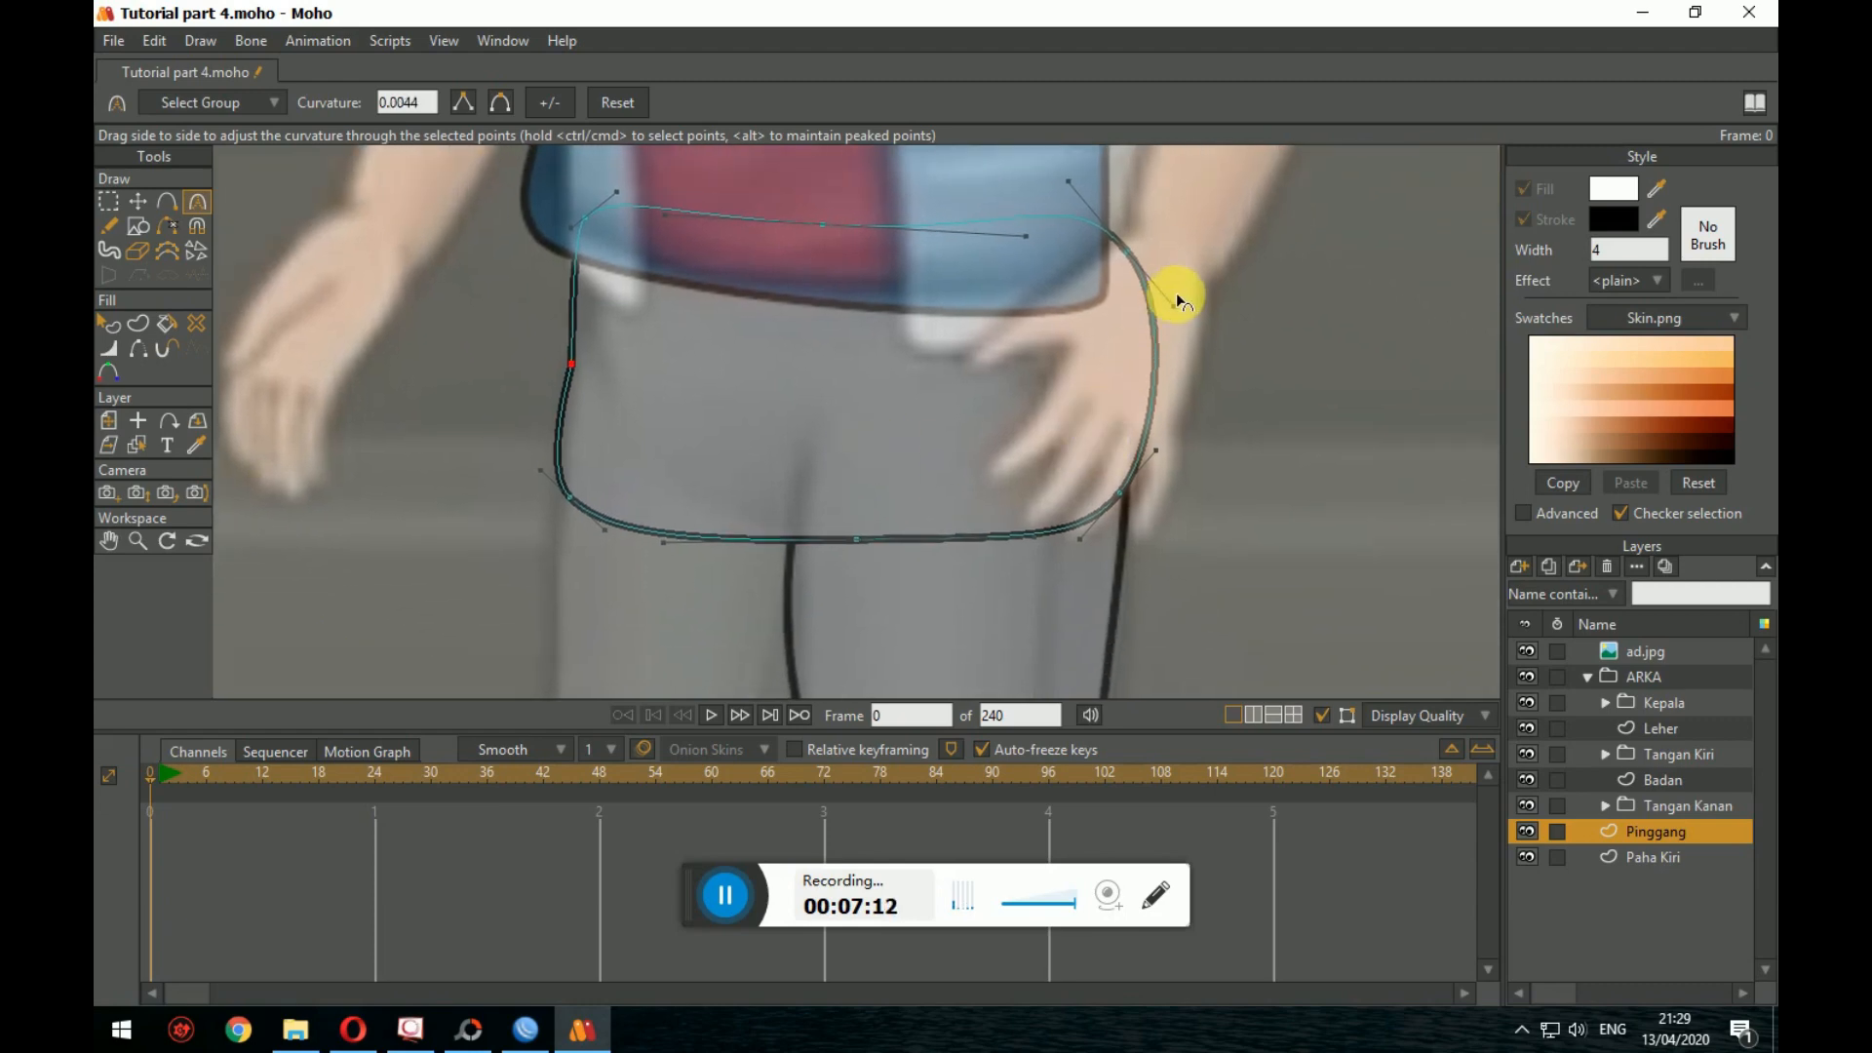
{"action": "left_click_drag", "start_coordinate": [1176, 292], "coordinate": [1155, 293]}
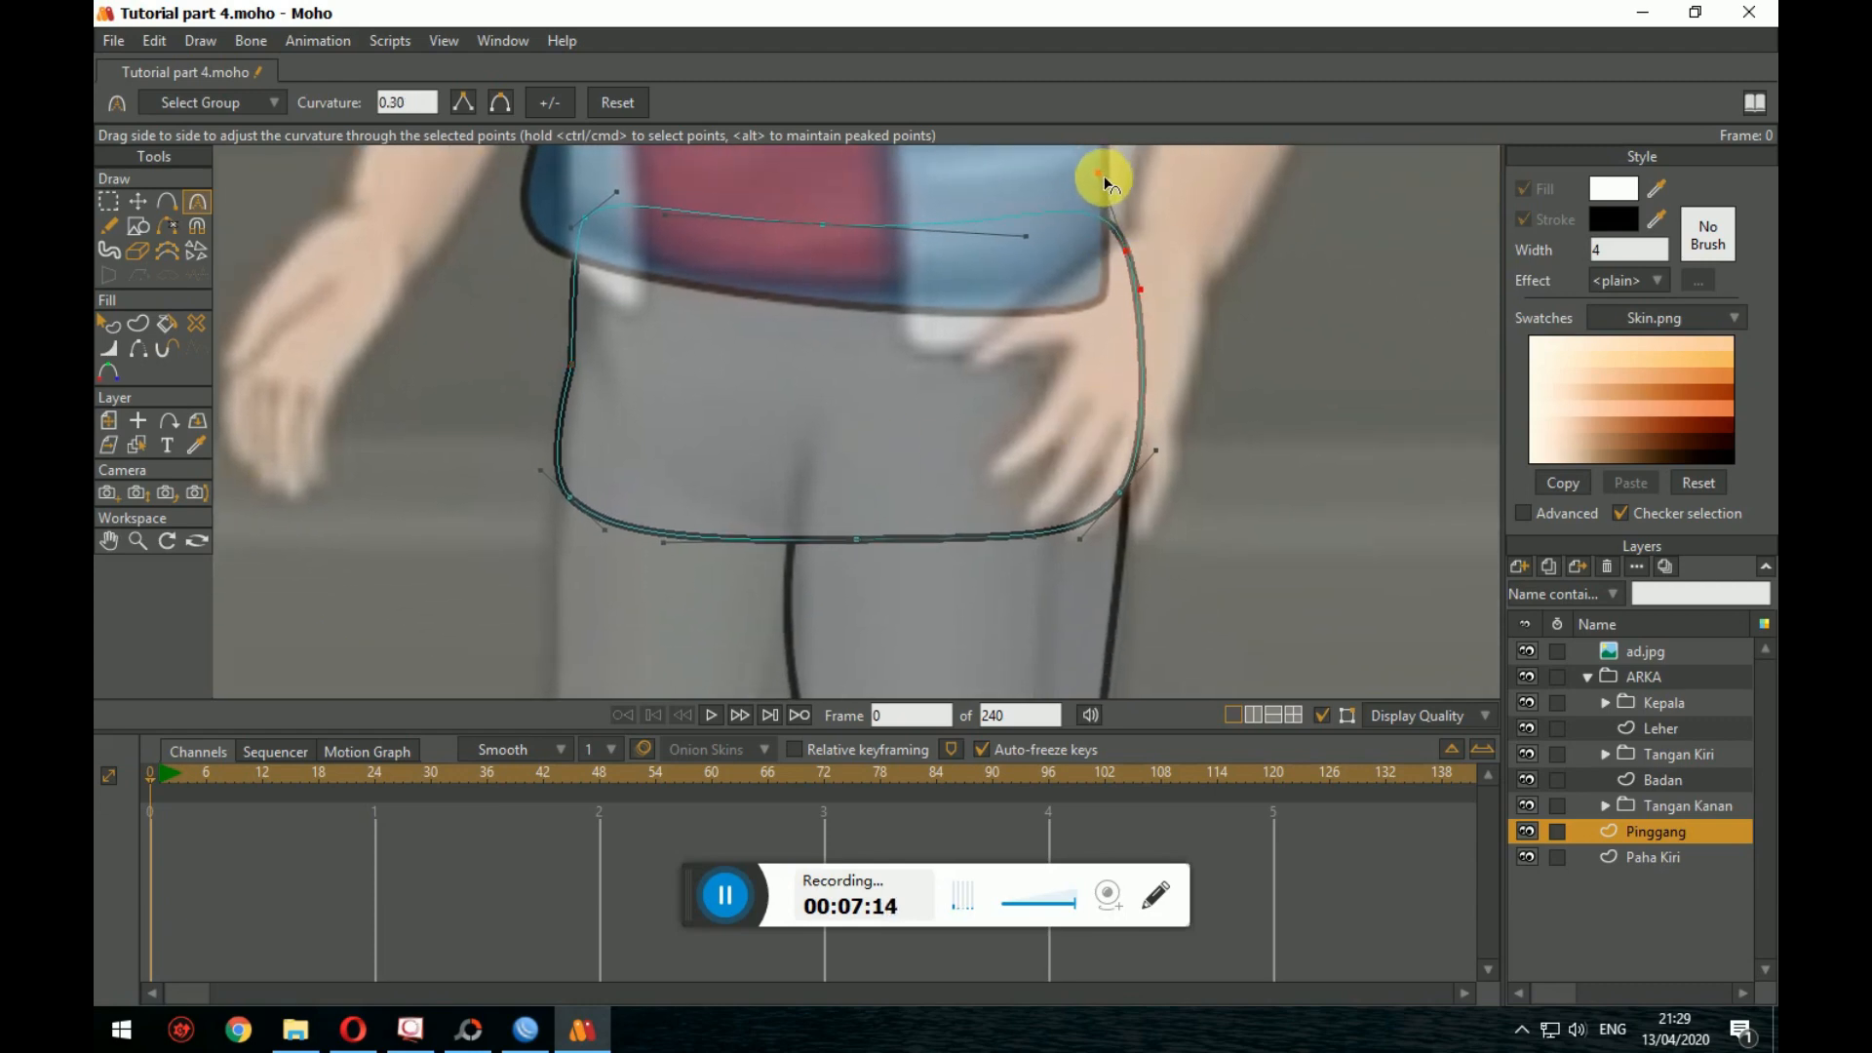
{"action": "left_click_drag", "start_coordinate": [1217, 371], "coordinate": [1193, 302]}
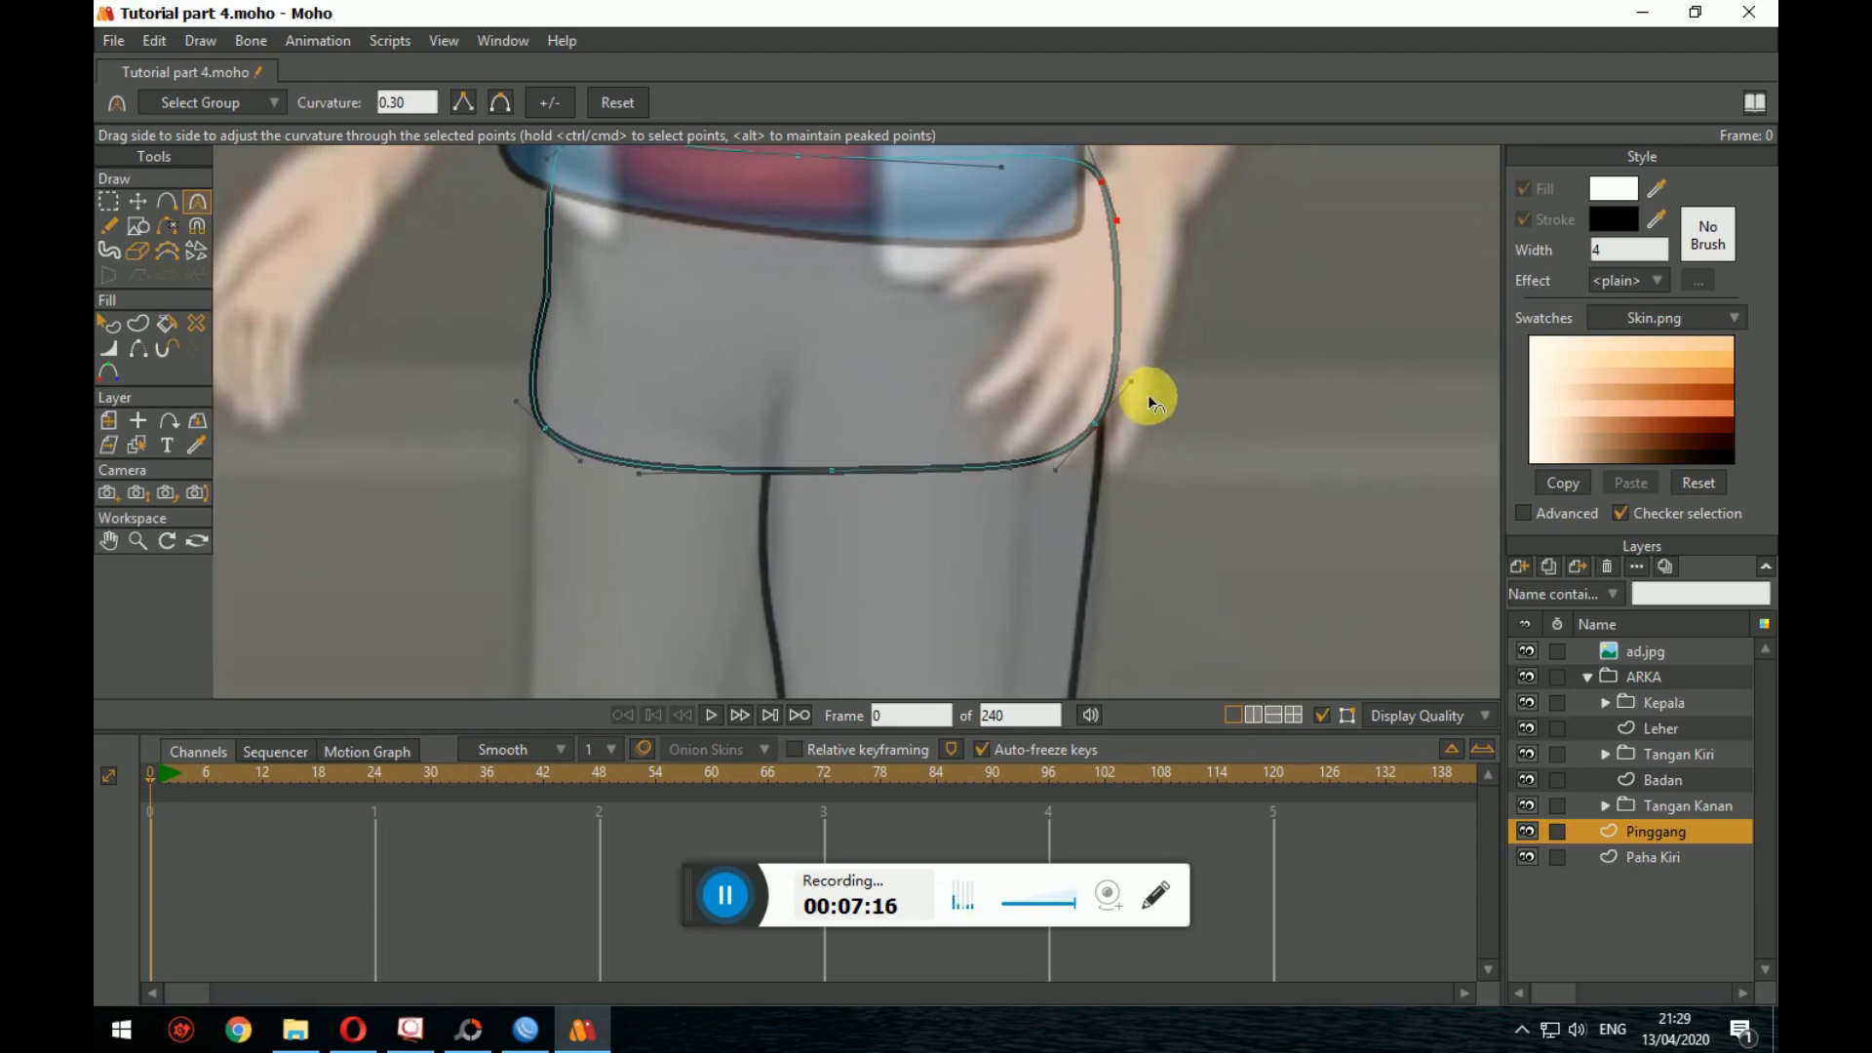
{"action": "left_click_drag", "start_coordinate": [1143, 401], "coordinate": [1065, 464]}
{"action": "left_click_drag", "start_coordinate": [853, 514], "coordinate": [951, 510]}
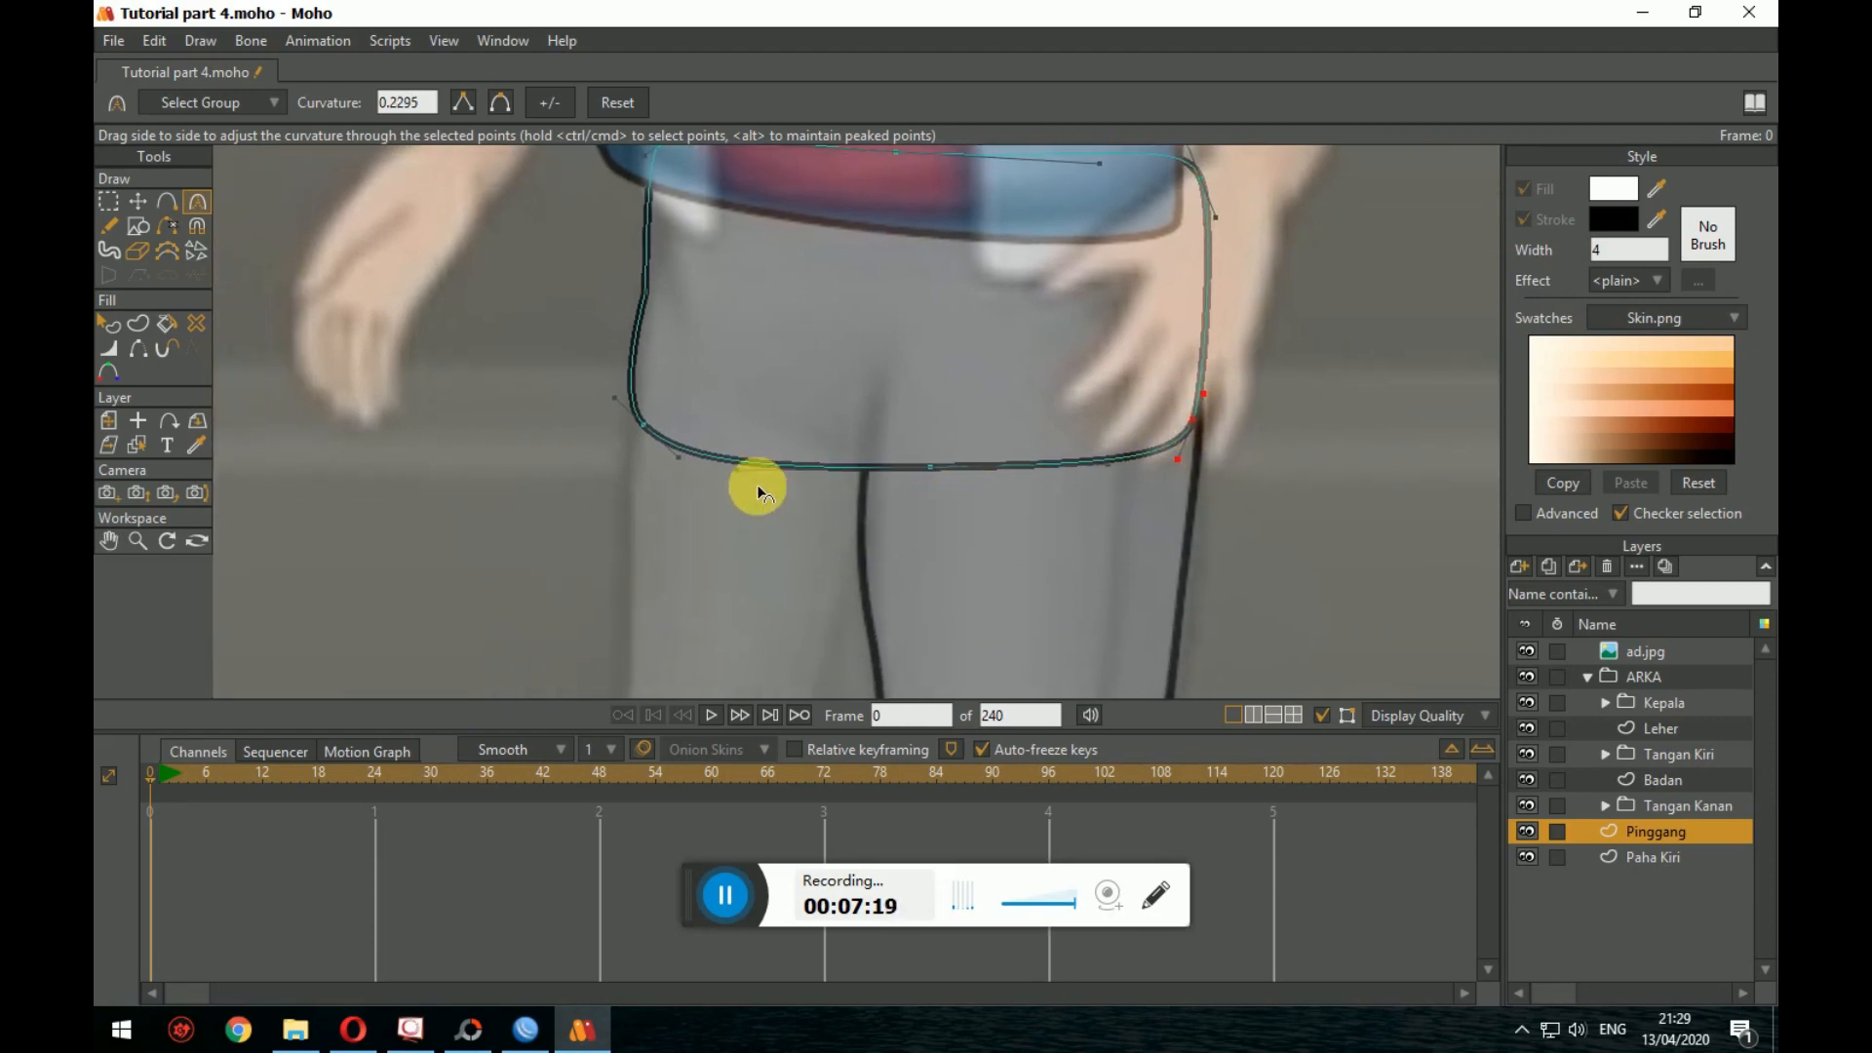
{"action": "left_click_drag", "start_coordinate": [677, 458], "coordinate": [665, 448]}
{"action": "left_click_drag", "start_coordinate": [907, 582], "coordinate": [850, 483]}
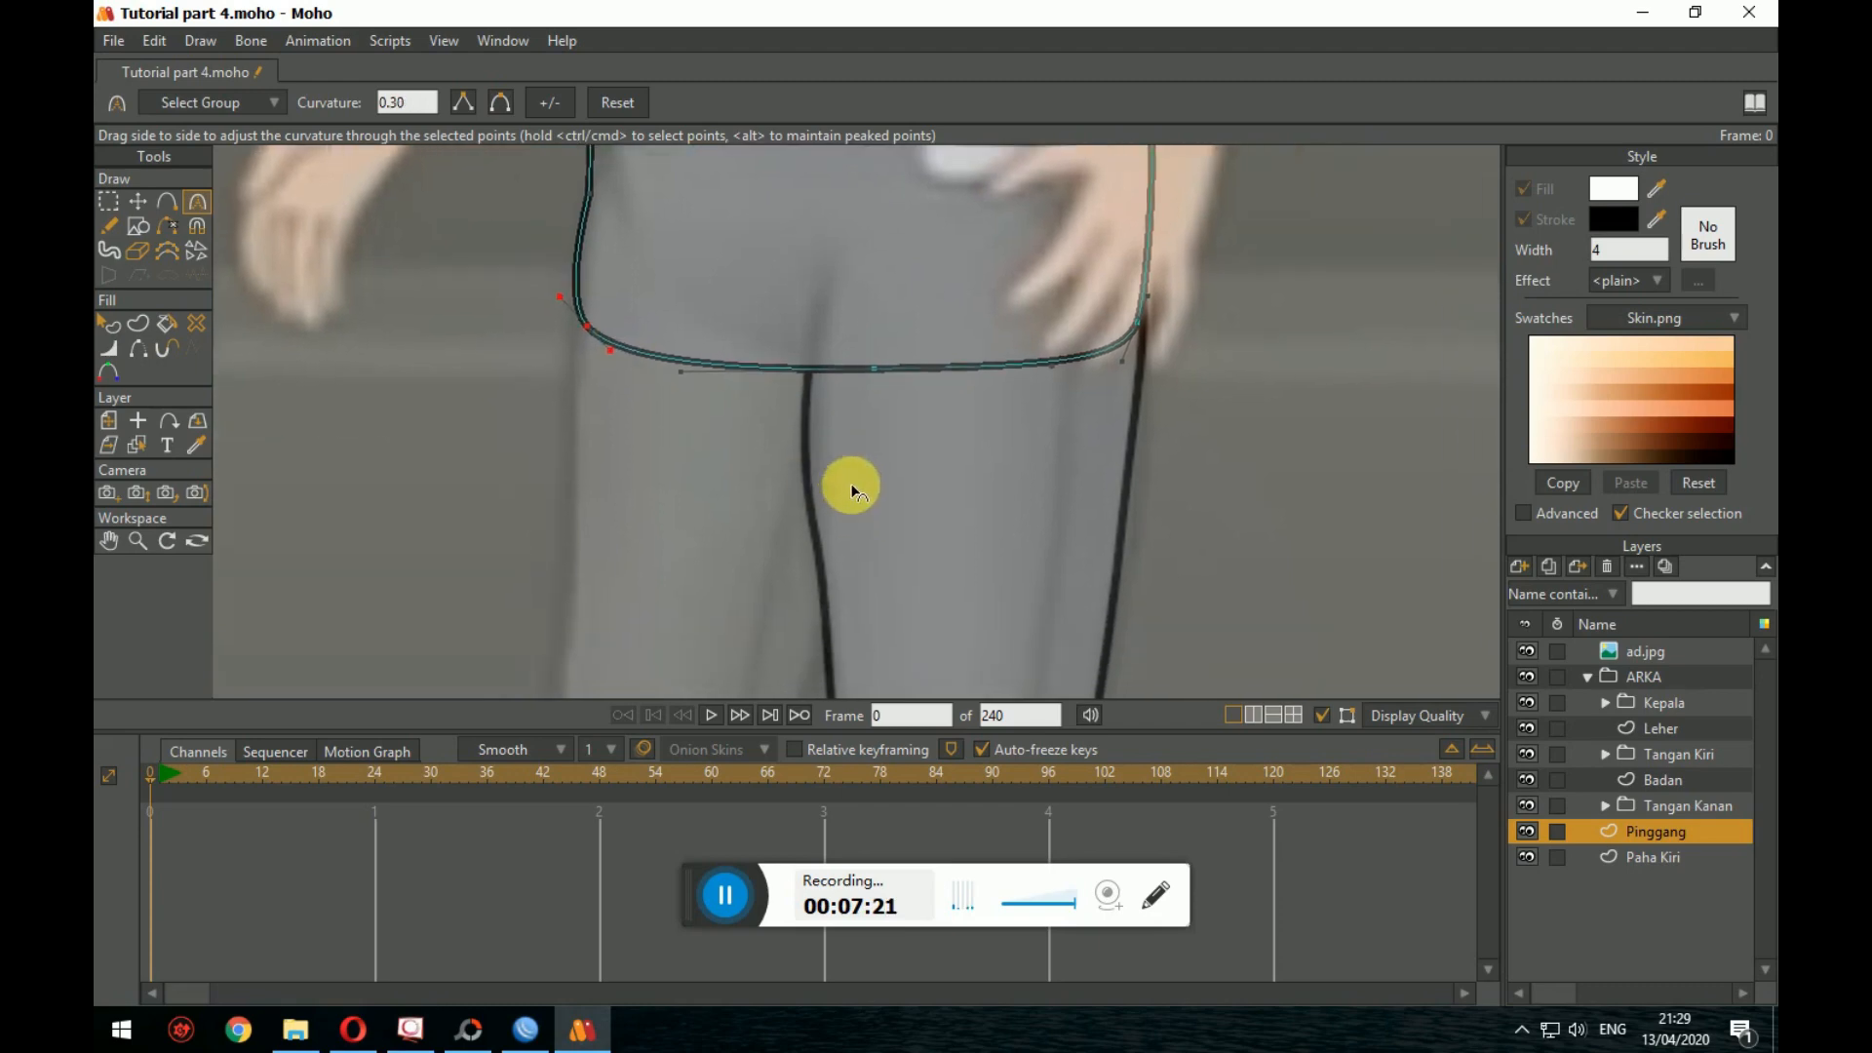
Step: Hide the ad.jpg reference image and examine how the hip shape meets the shirt and the left thigh
{"action": "scroll", "coordinate": [903, 568], "scroll_direction": "down", "scroll_amount": 5}
{"action": "scroll", "coordinate": [903, 567], "scroll_direction": "down", "scroll_amount": 3}
{"action": "scroll", "coordinate": [1200, 610], "scroll_direction": "up", "scroll_amount": 2}
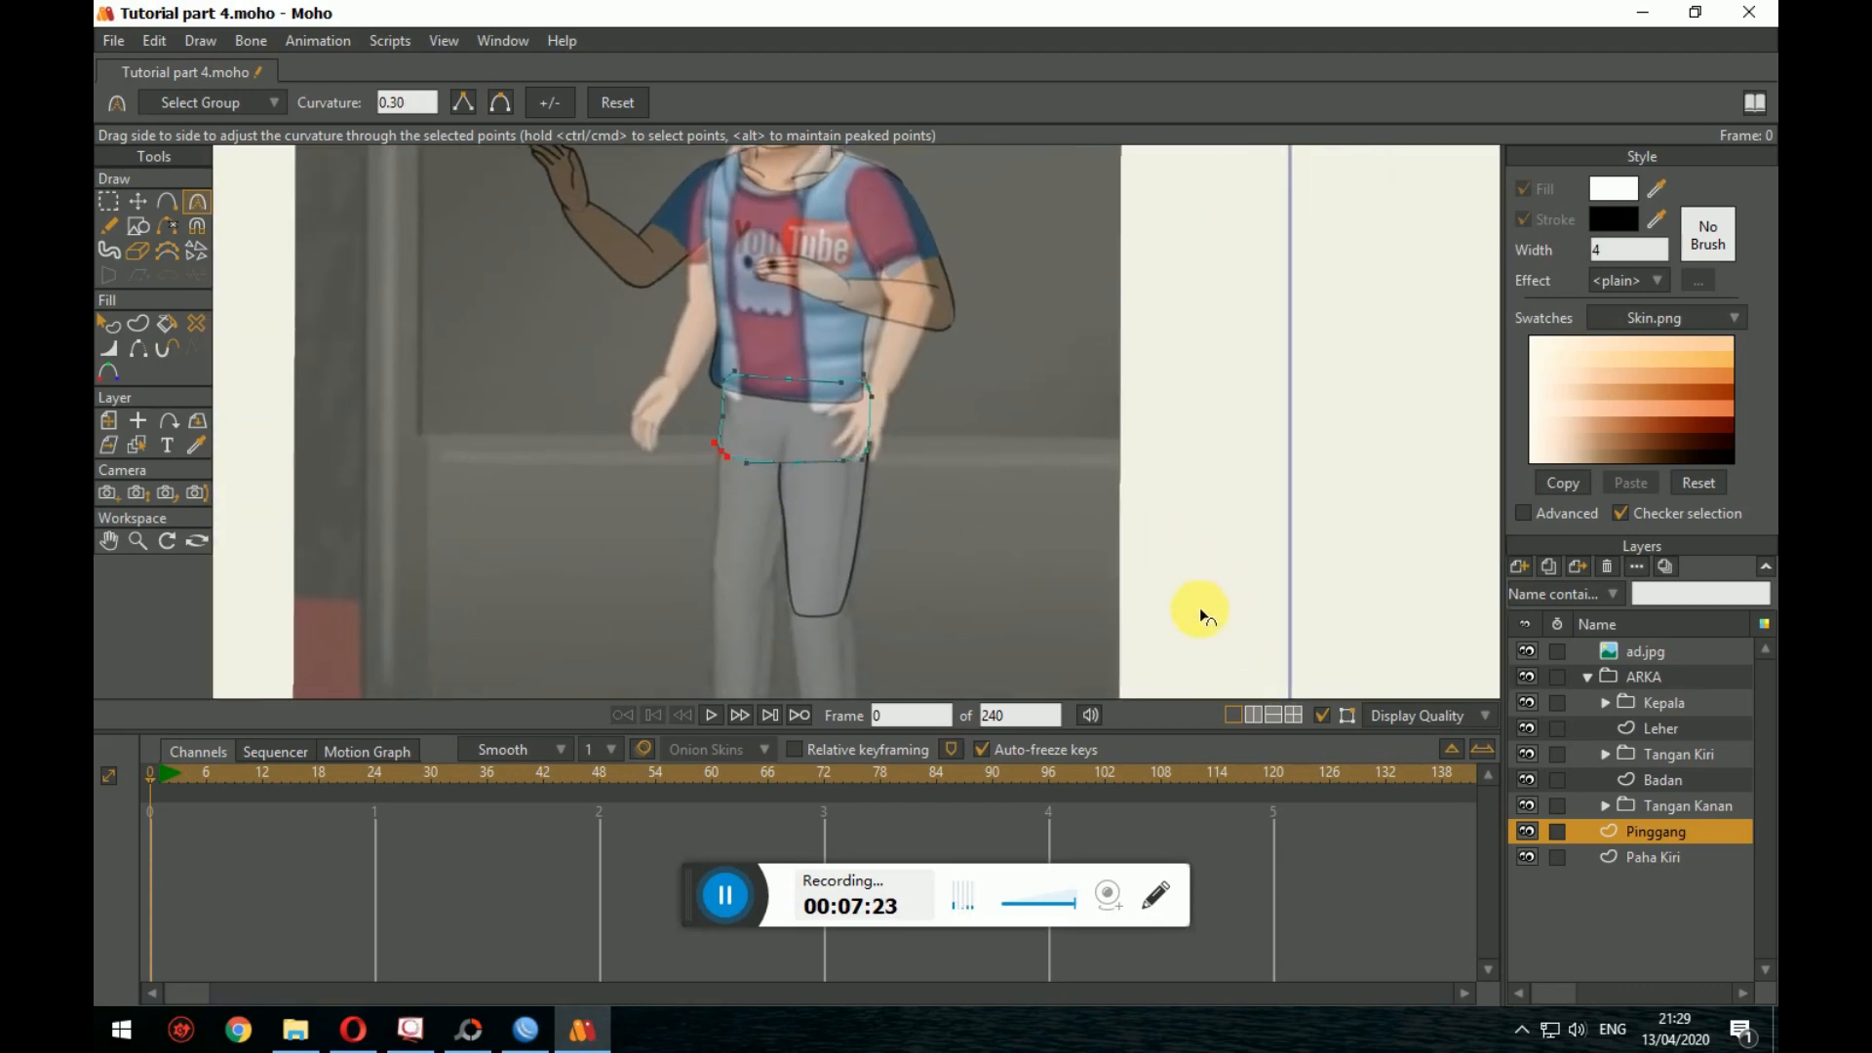
{"action": "left_click", "coordinate": [140, 202]}
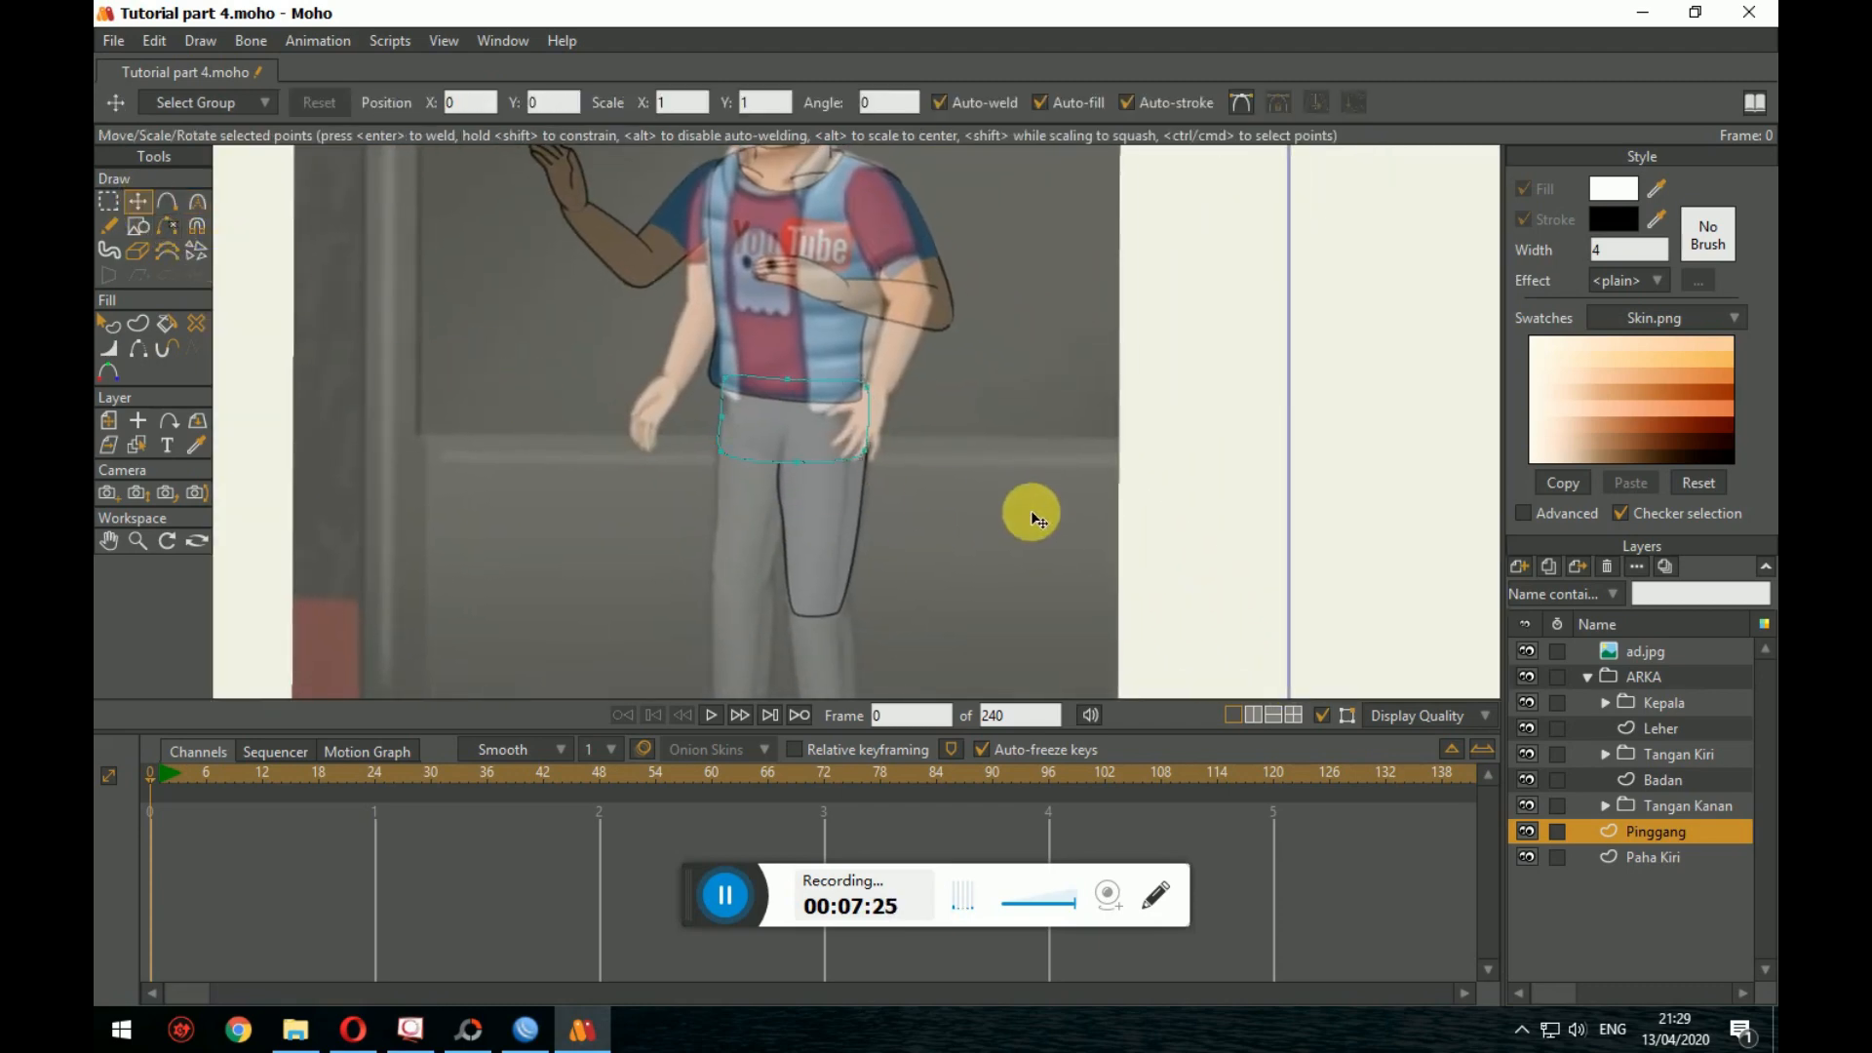
{"action": "left_click_drag", "start_coordinate": [979, 512], "coordinate": [1020, 535]}
{"action": "left_click_drag", "start_coordinate": [1284, 674], "coordinate": [1346, 669]}
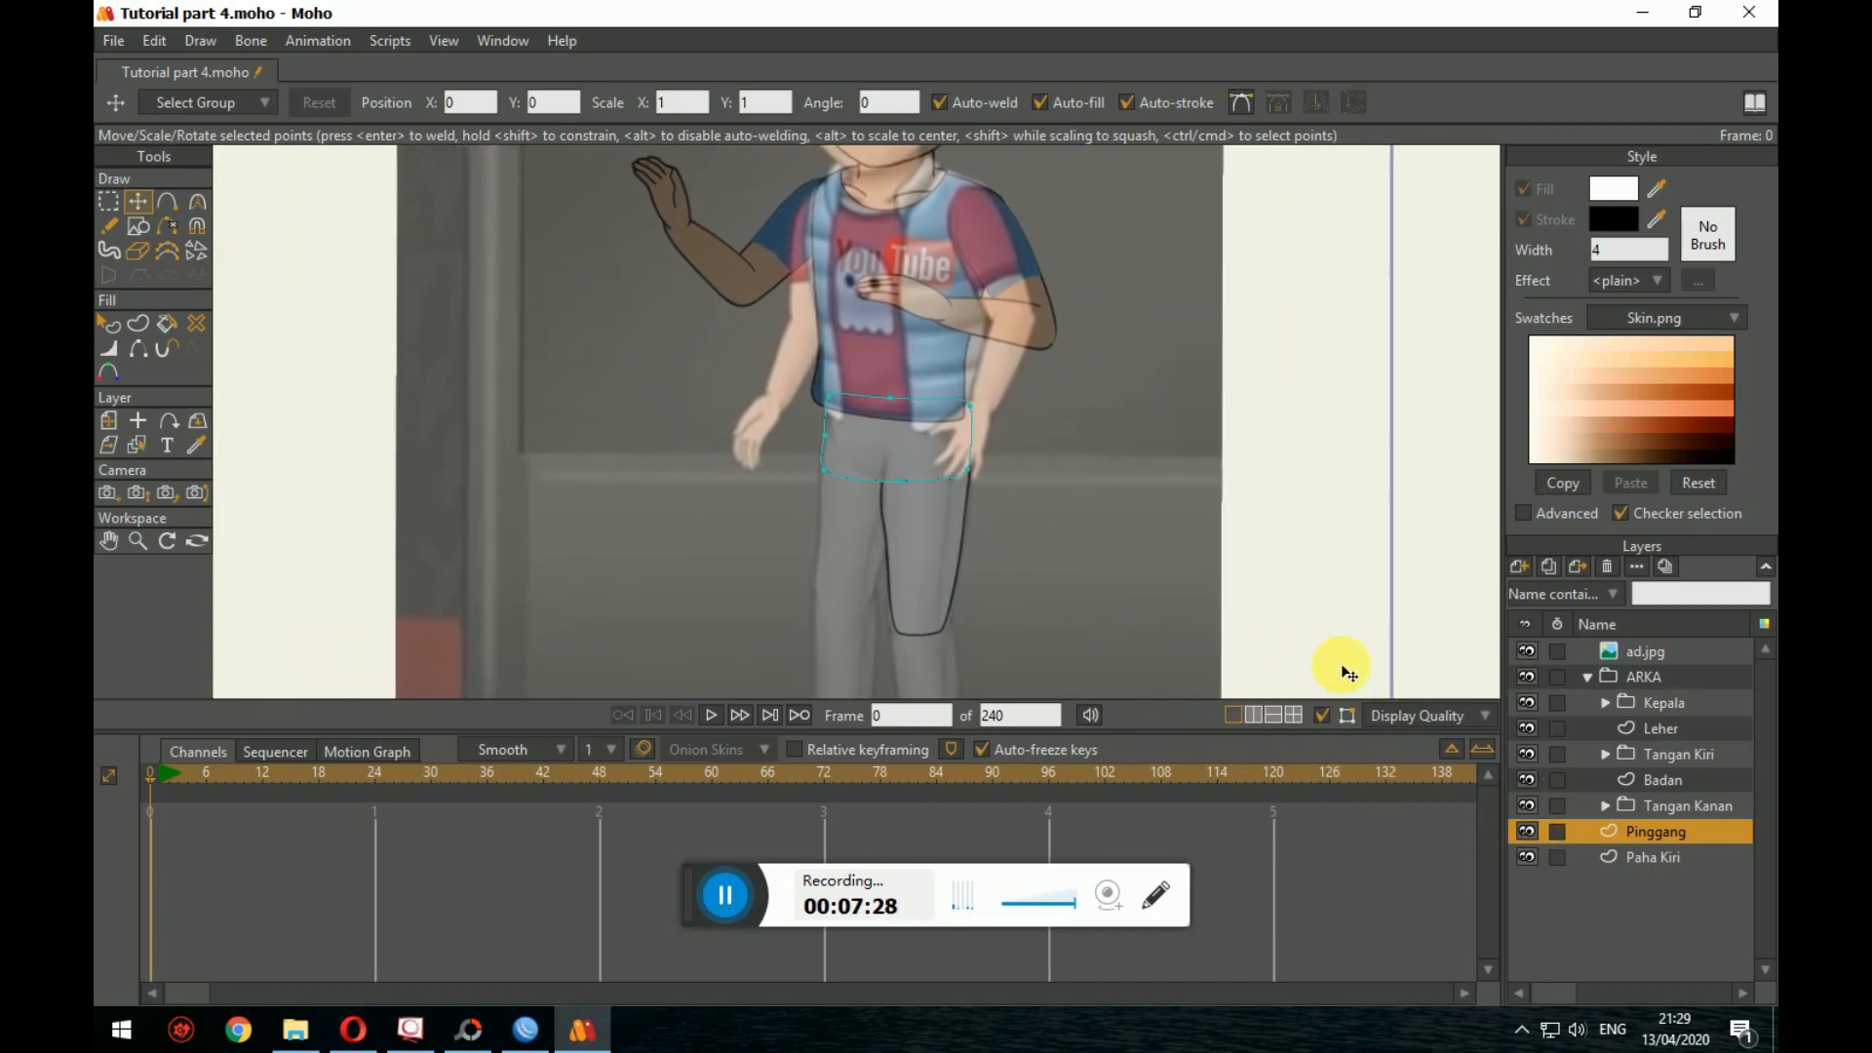
{"action": "left_click", "coordinate": [110, 322]}
{"action": "left_click", "coordinate": [1527, 650]}
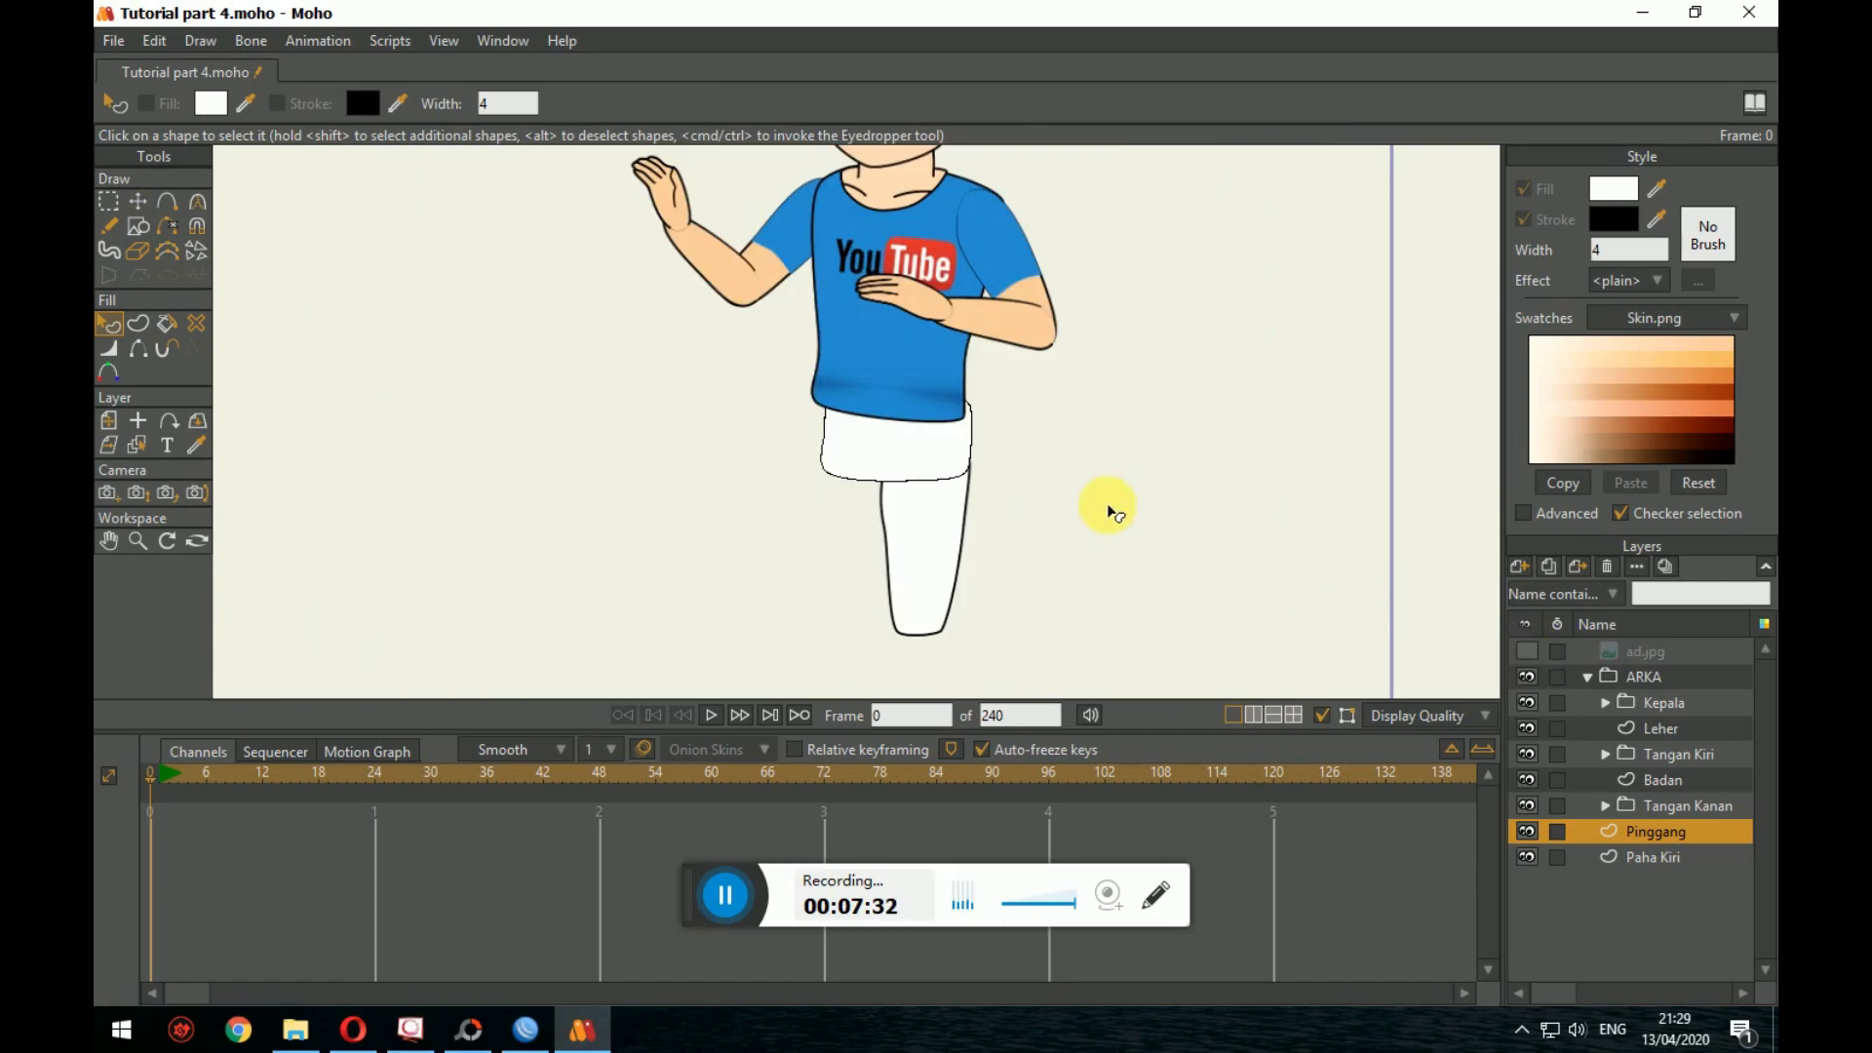
{"action": "left_click_drag", "start_coordinate": [1112, 511], "coordinate": [1132, 501]}
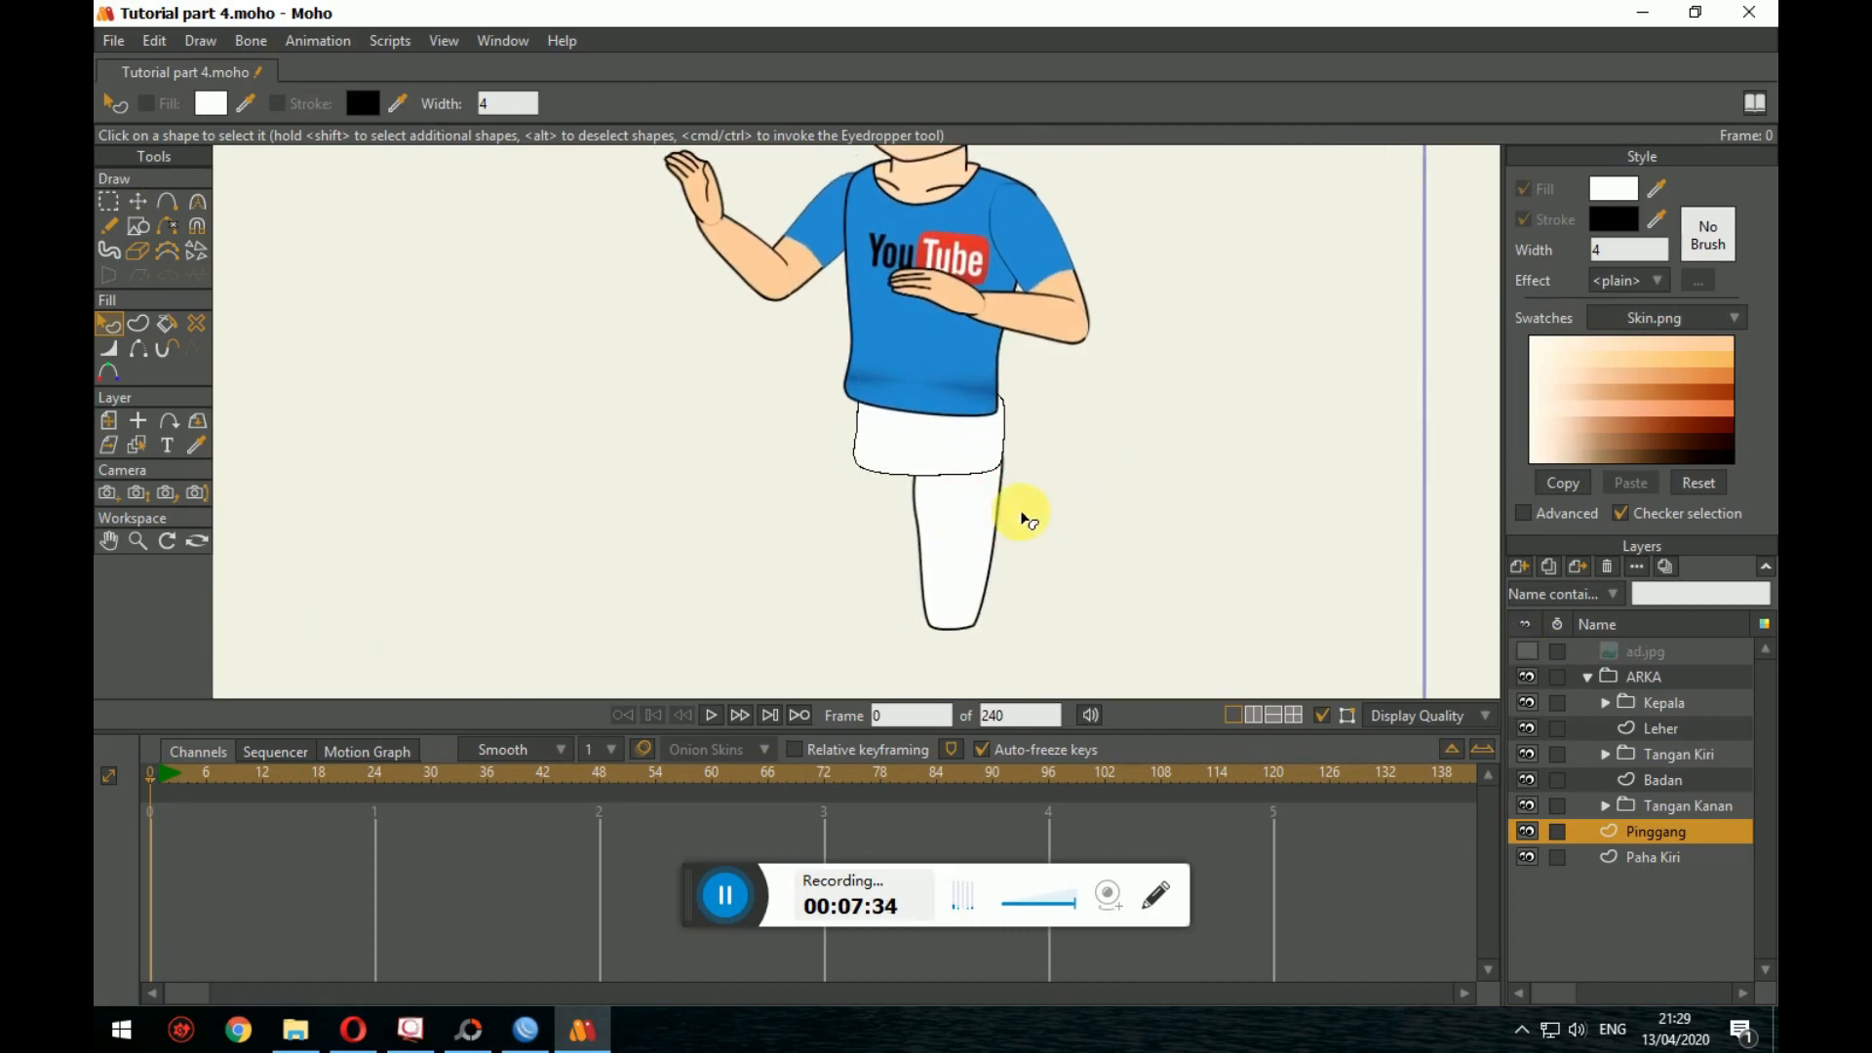
{"action": "scroll", "coordinate": [1021, 514], "scroll_direction": "up", "scroll_amount": 5}
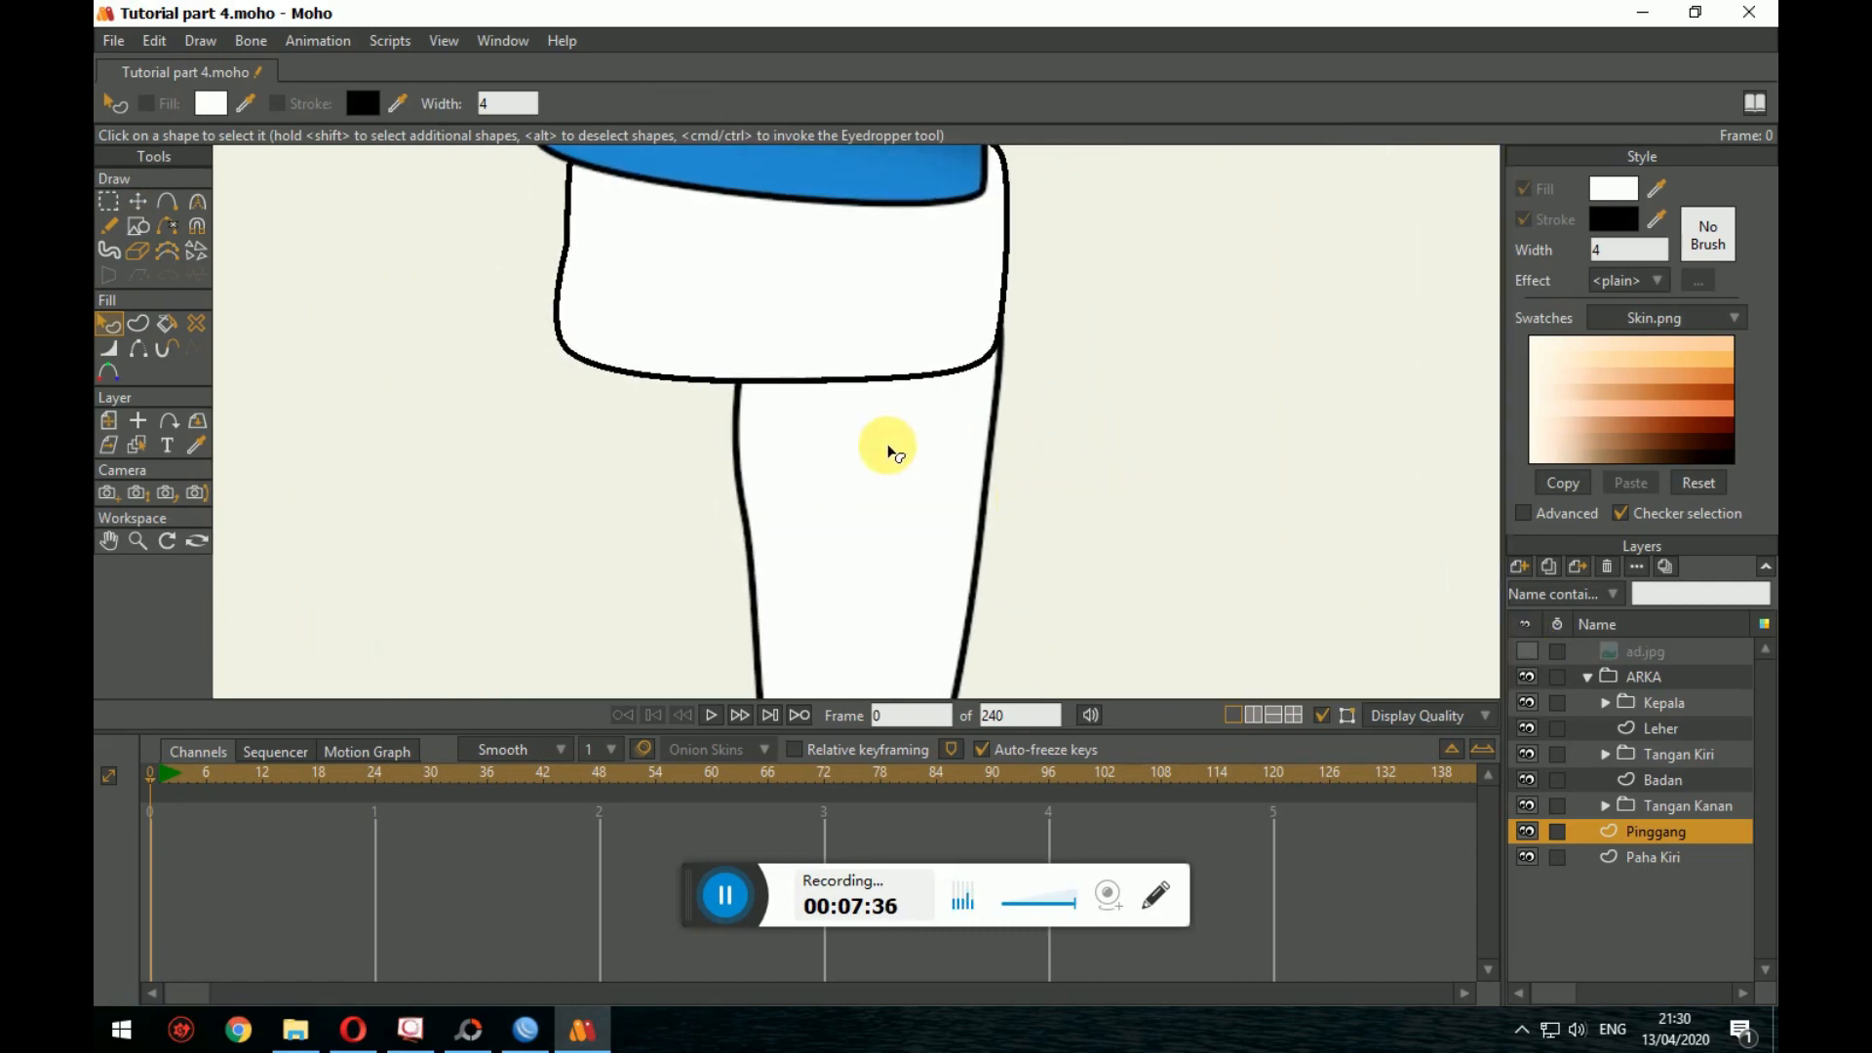
Step: Move the Pinggang layer below the Paha Kiri layer so the thigh is drawn in front of the hips
{"action": "left_click", "coordinate": [1689, 856]}
{"action": "left_click", "coordinate": [1666, 836]}
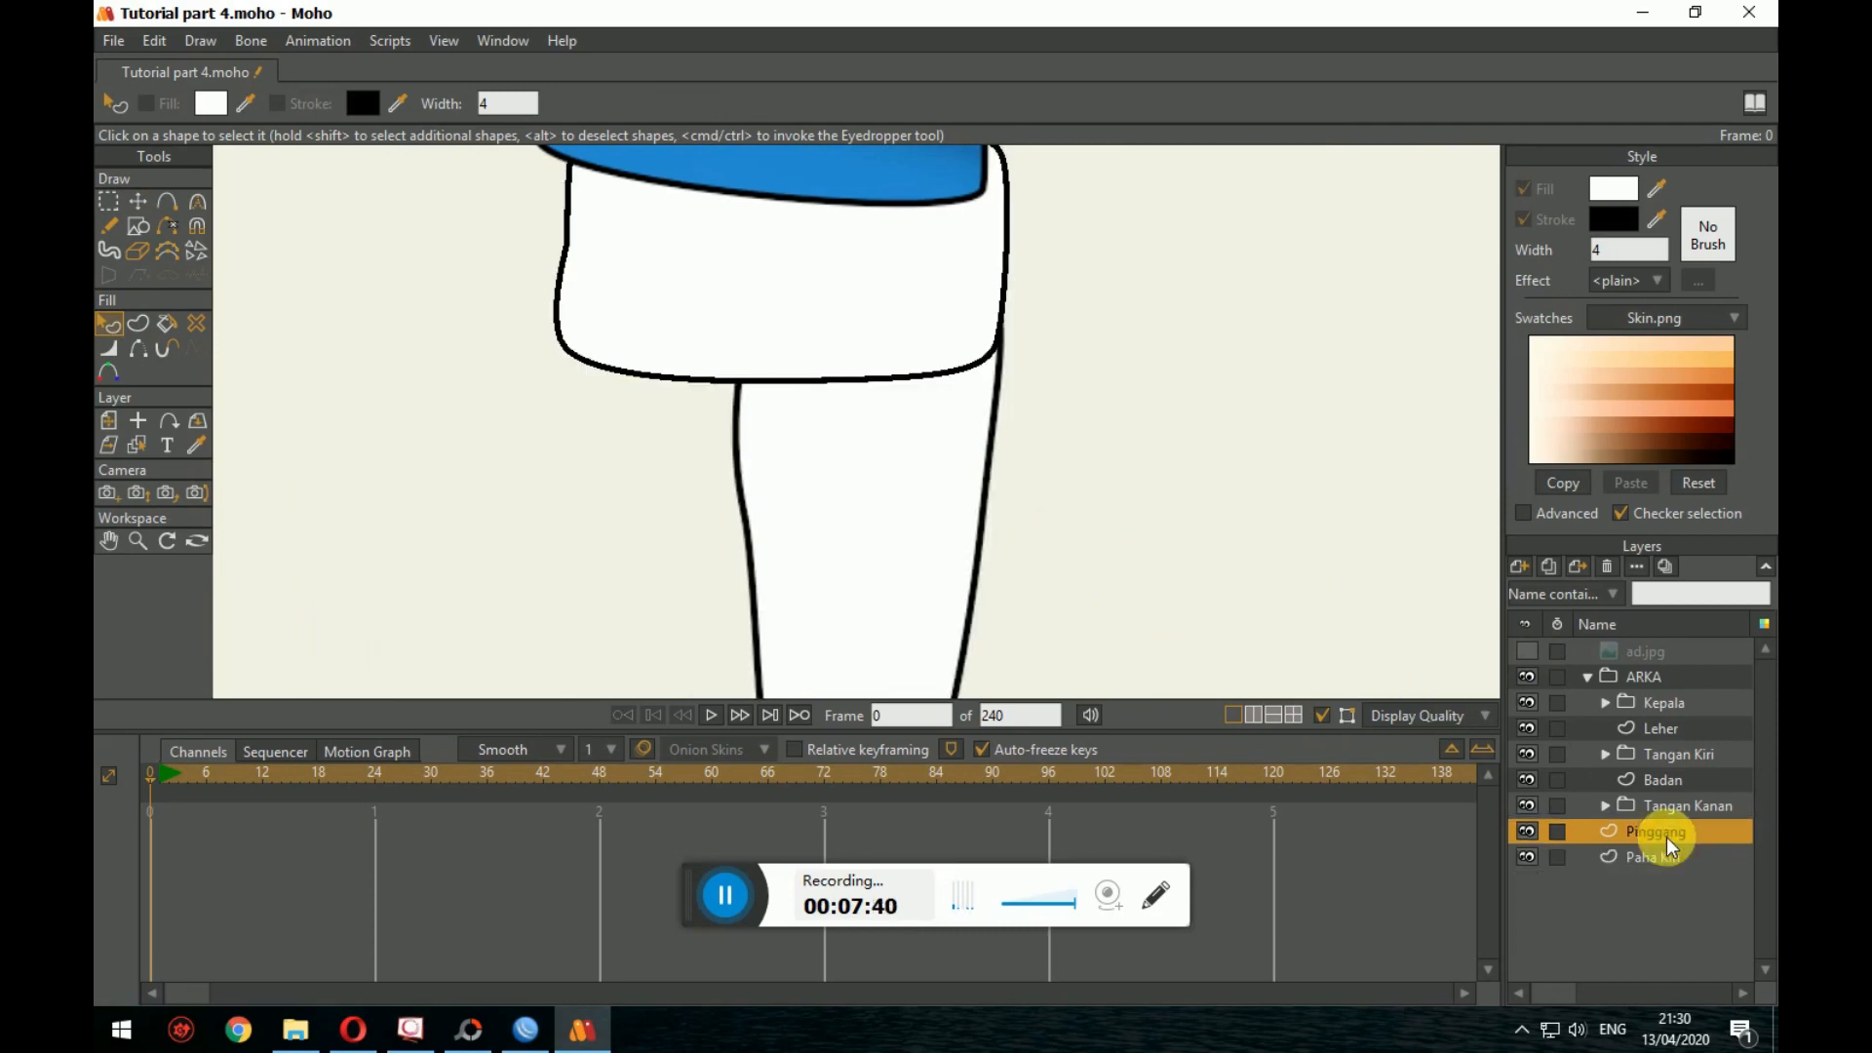
{"action": "left_click_drag", "start_coordinate": [1665, 831], "coordinate": [1662, 864]}
{"action": "mouse_move", "coordinate": [944, 546]}
{"action": "left_mouse_down"}
{"action": "mouse_move", "coordinate": [1031, 571]}
{"action": "mouse_move", "coordinate": [1053, 507]}
{"action": "mouse_move", "coordinate": [1153, 599]}
{"action": "left_mouse_up"}
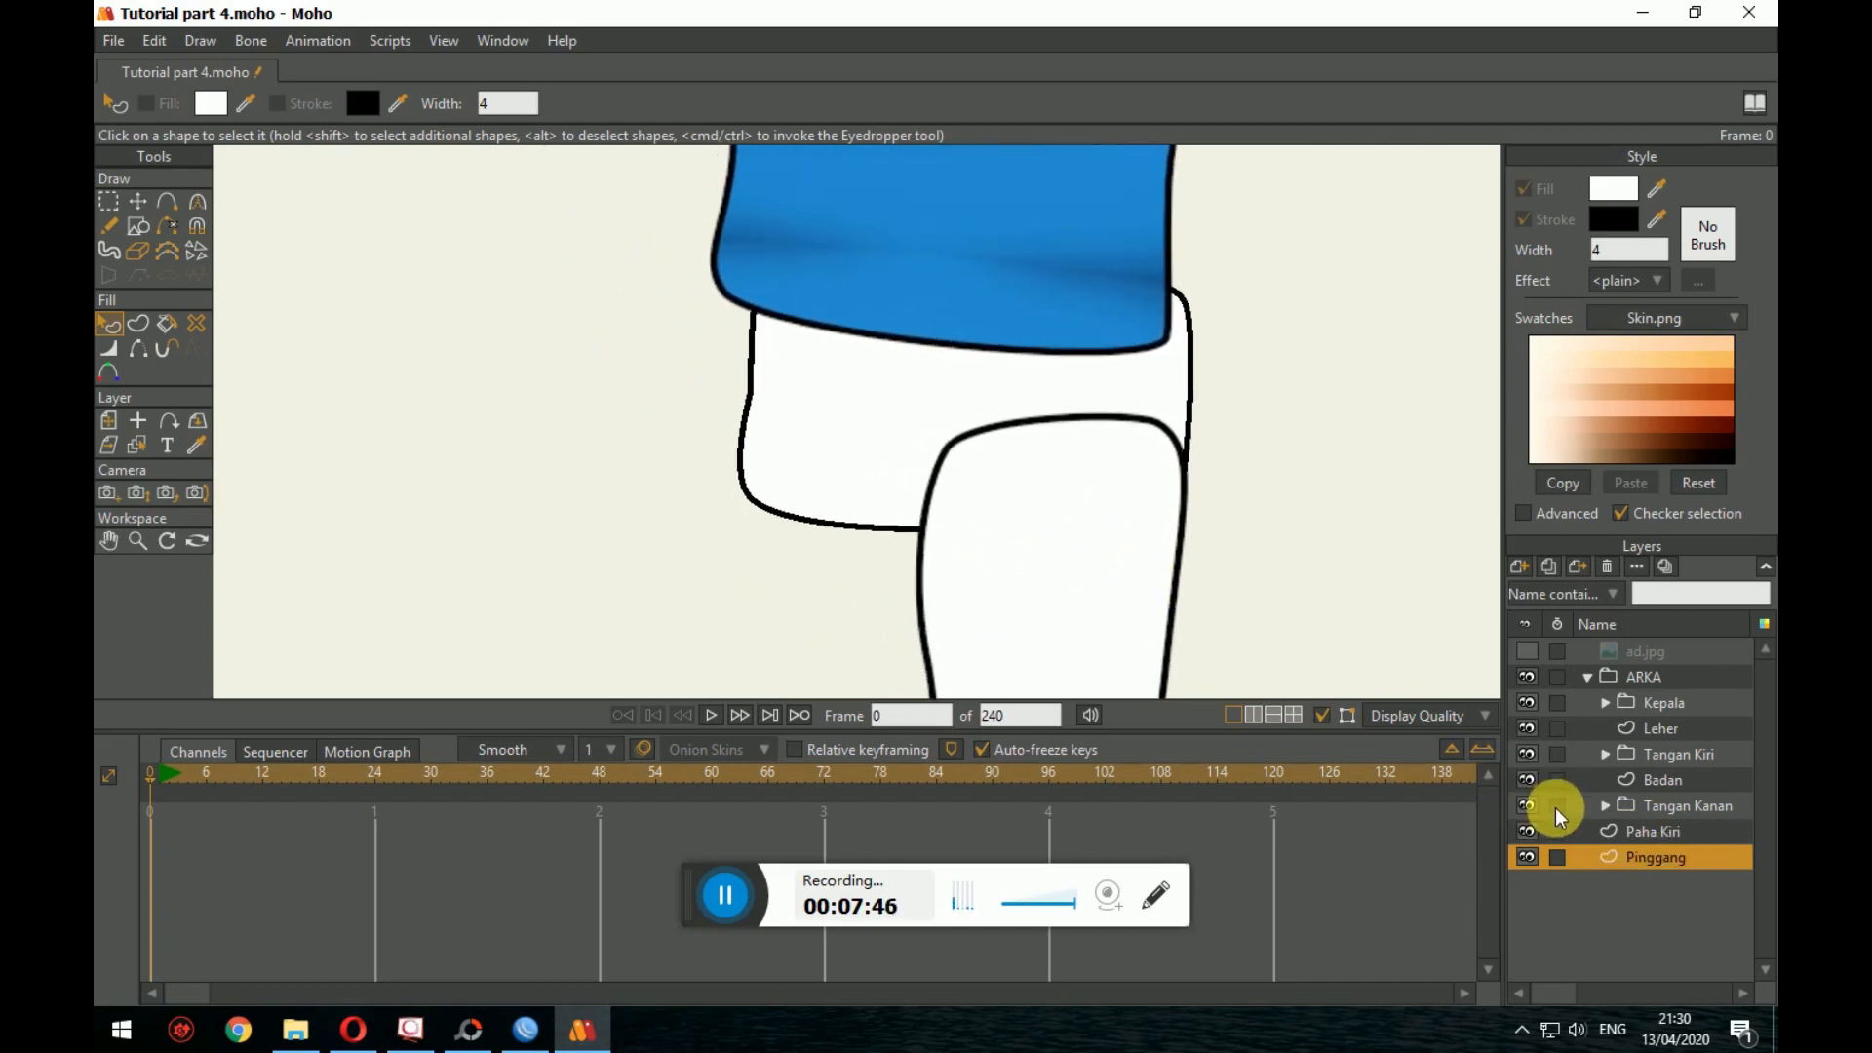
Step: Show the ad.jpg reference image over the drawing again
{"action": "left_click", "coordinate": [1524, 653]}
{"action": "left_click", "coordinate": [1524, 653]}
{"action": "left_click", "coordinate": [1525, 654]}
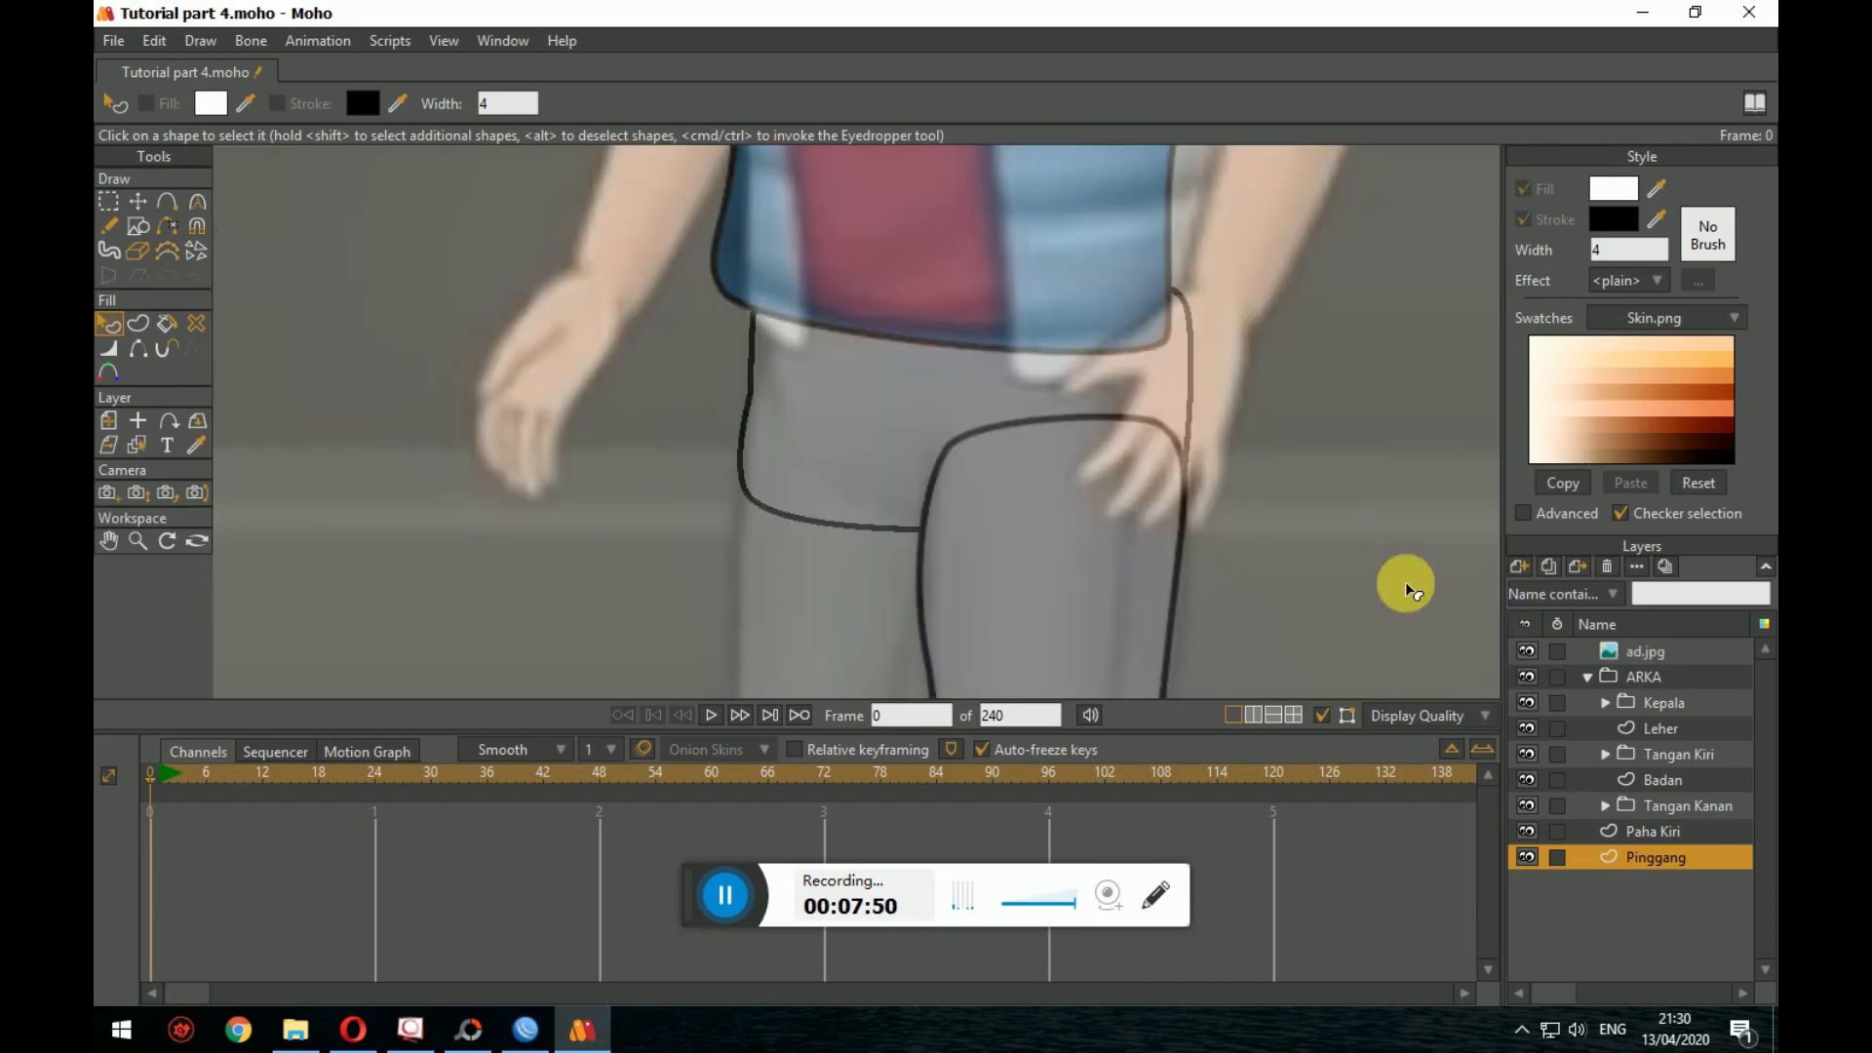
{"action": "scroll", "coordinate": [1358, 580], "scroll_direction": "down", "scroll_amount": 3}
{"action": "scroll", "coordinate": [1329, 589], "scroll_direction": "up", "scroll_amount": 4}
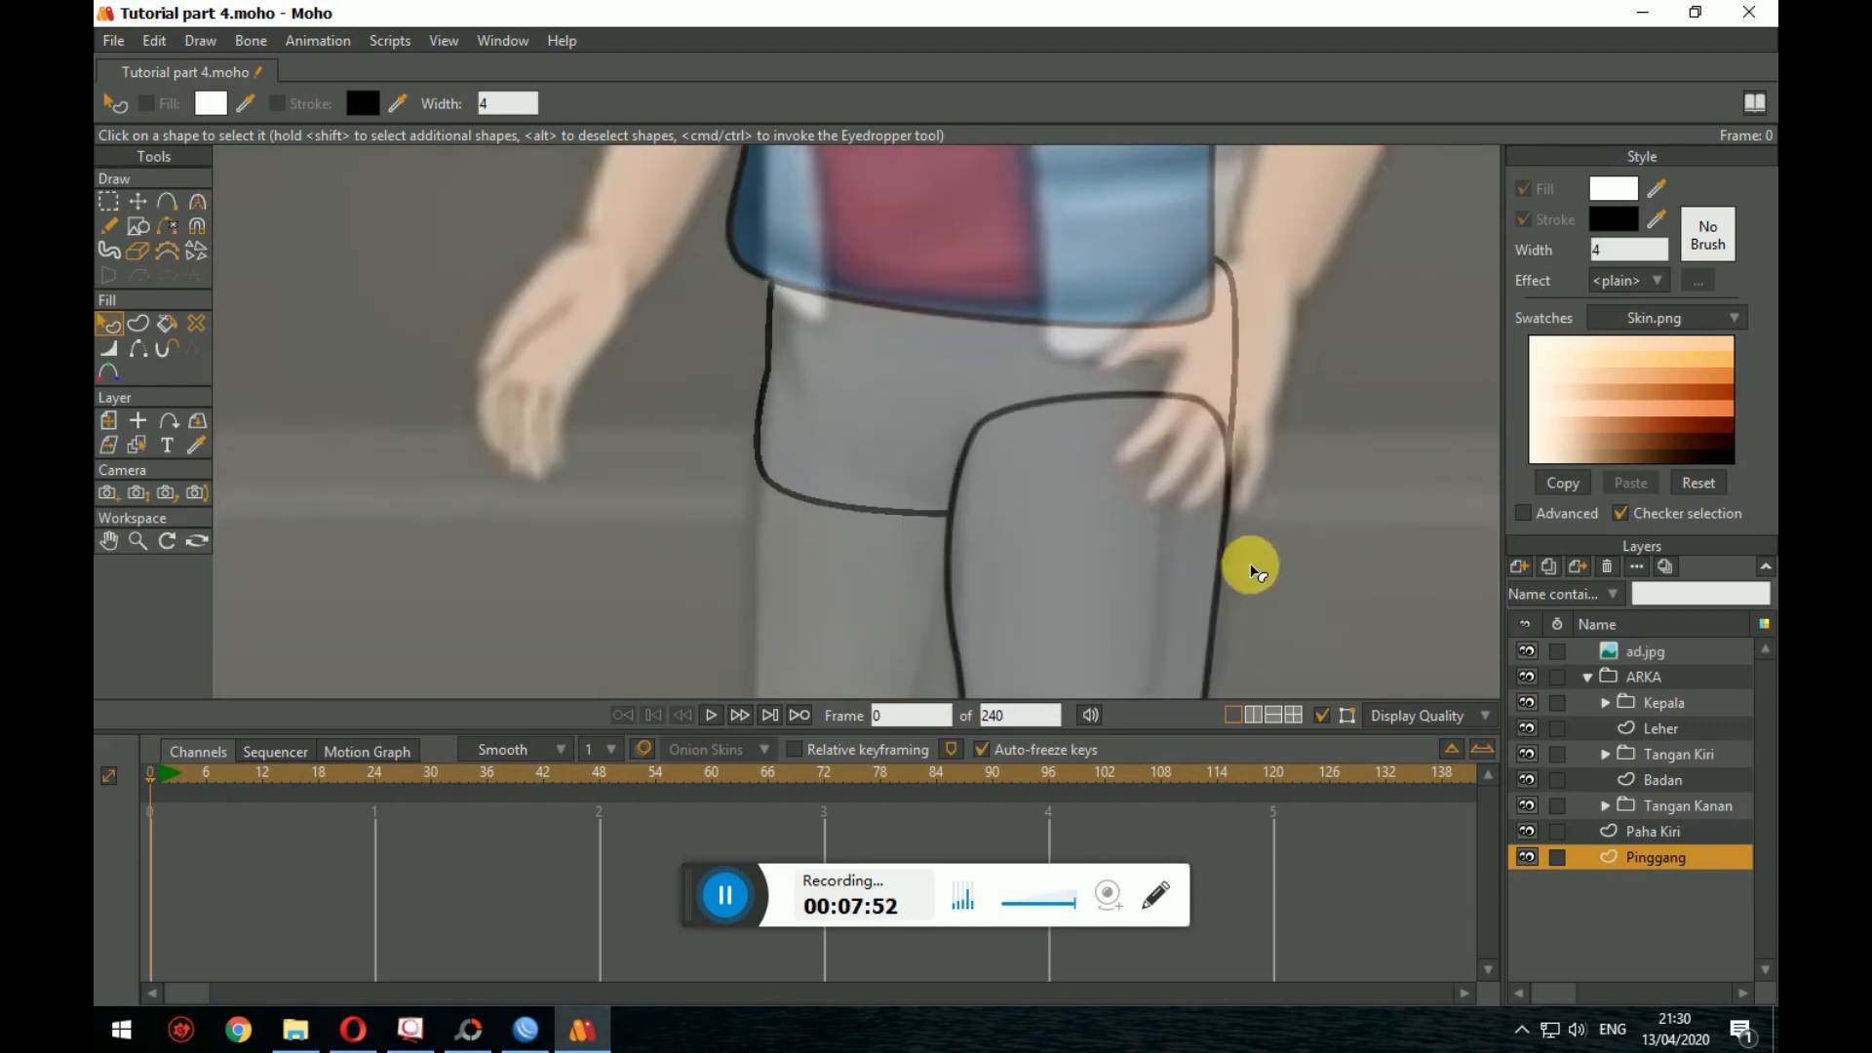
Step: Shift the whole hip shape on the Pinggang layer toward the character's right side, centred at about X 0.75, Y -1.70
{"action": "left_click", "coordinate": [1166, 365]}
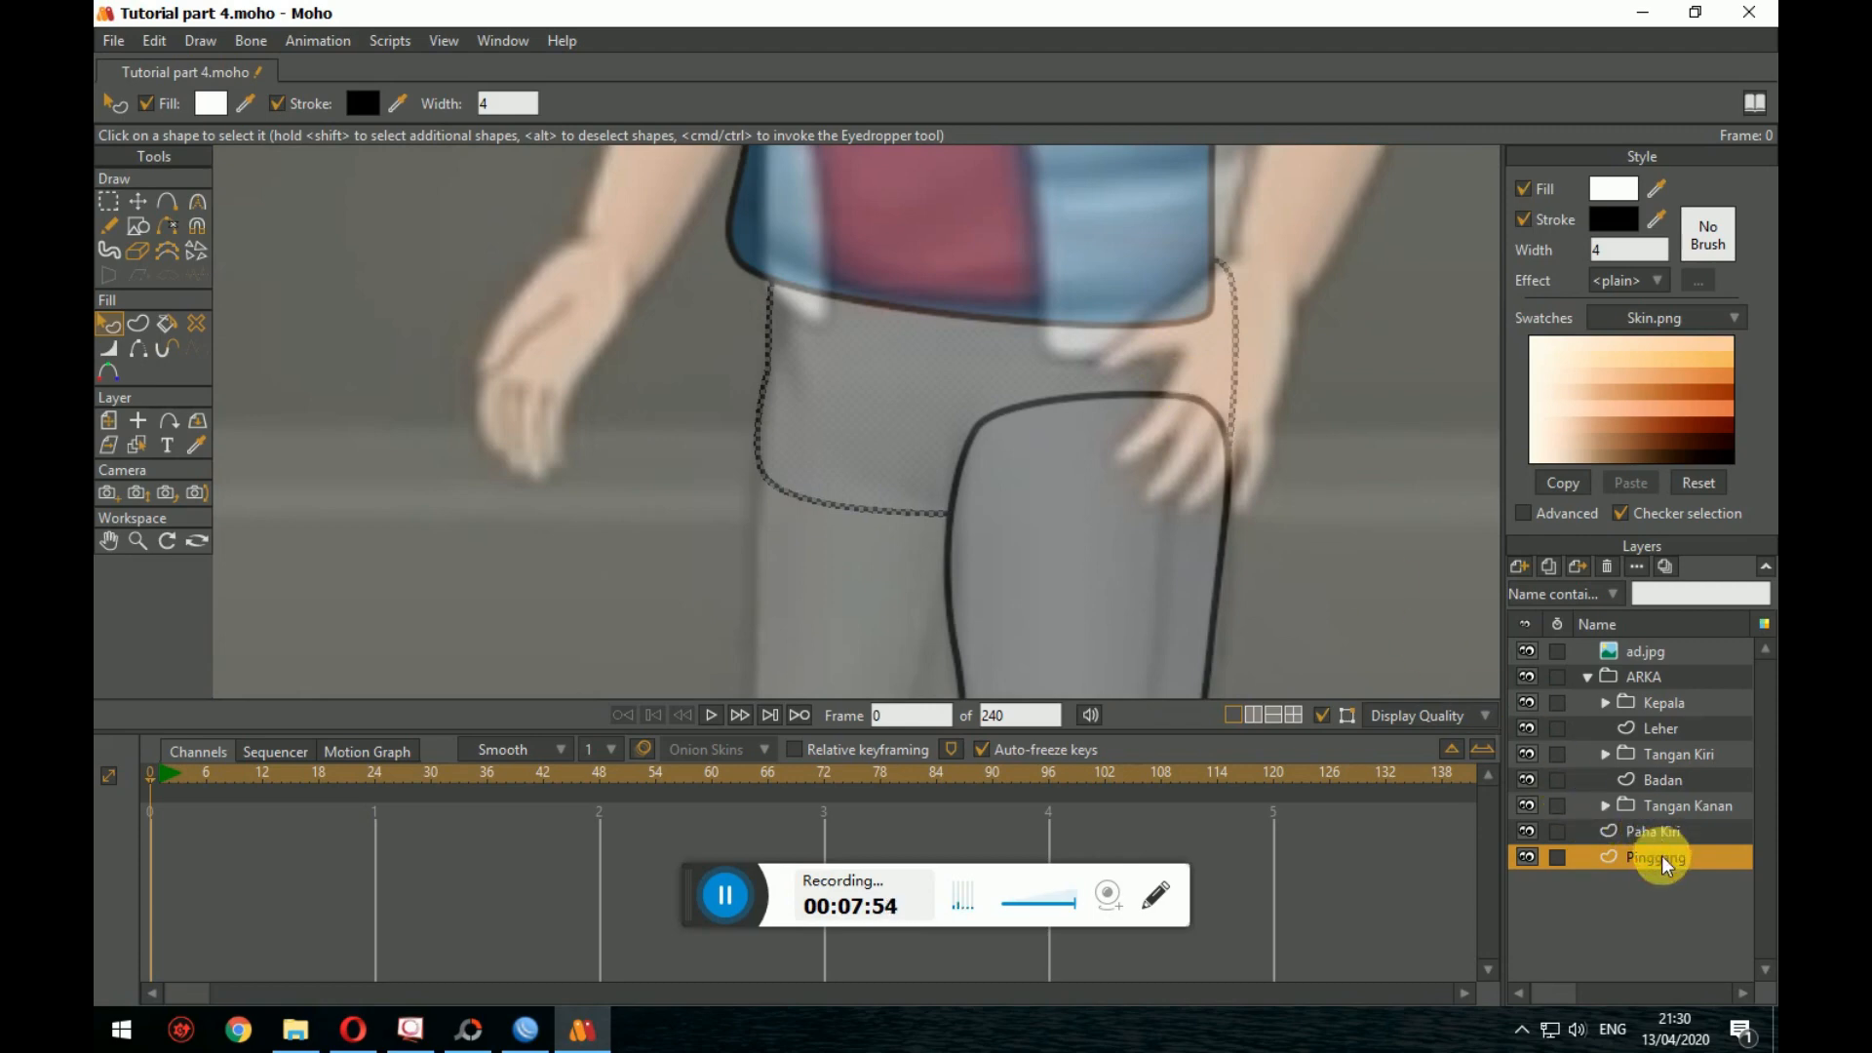
{"action": "left_click", "coordinate": [142, 206]}
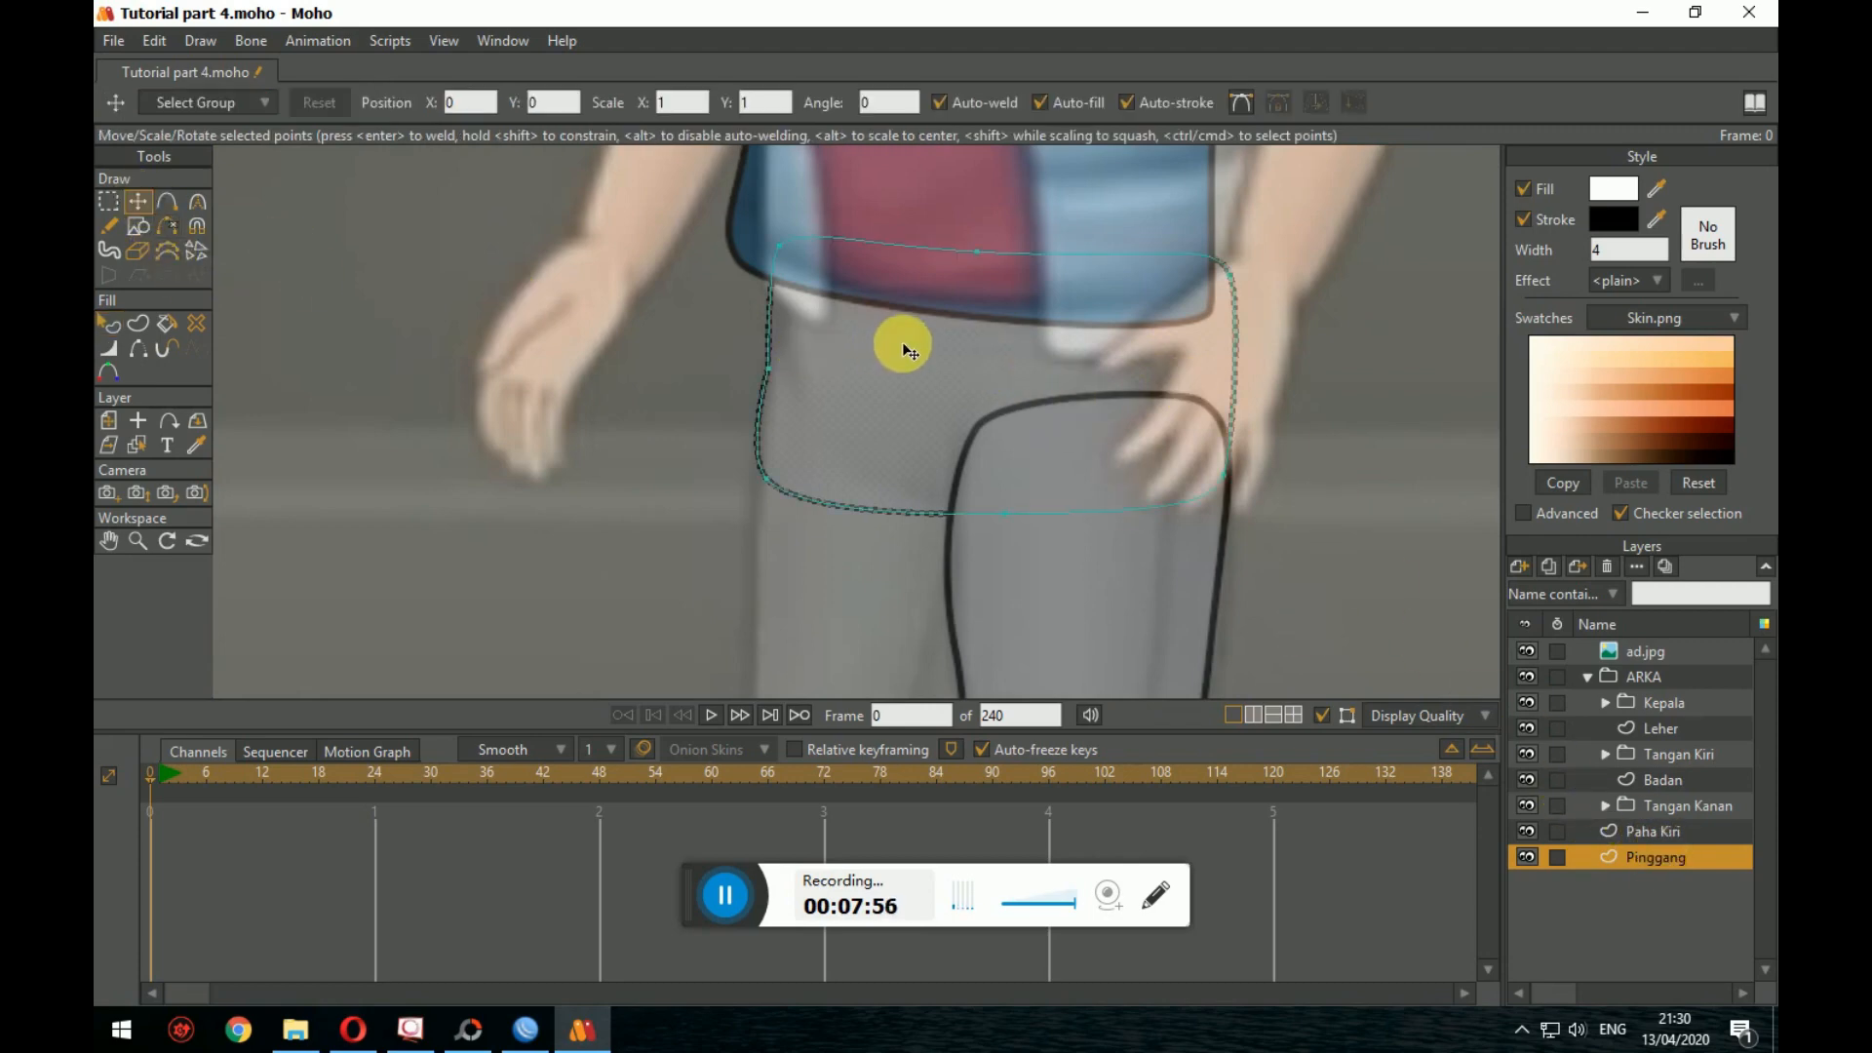
{"action": "left_click_drag", "start_coordinate": [957, 362], "coordinate": [1070, 376]}
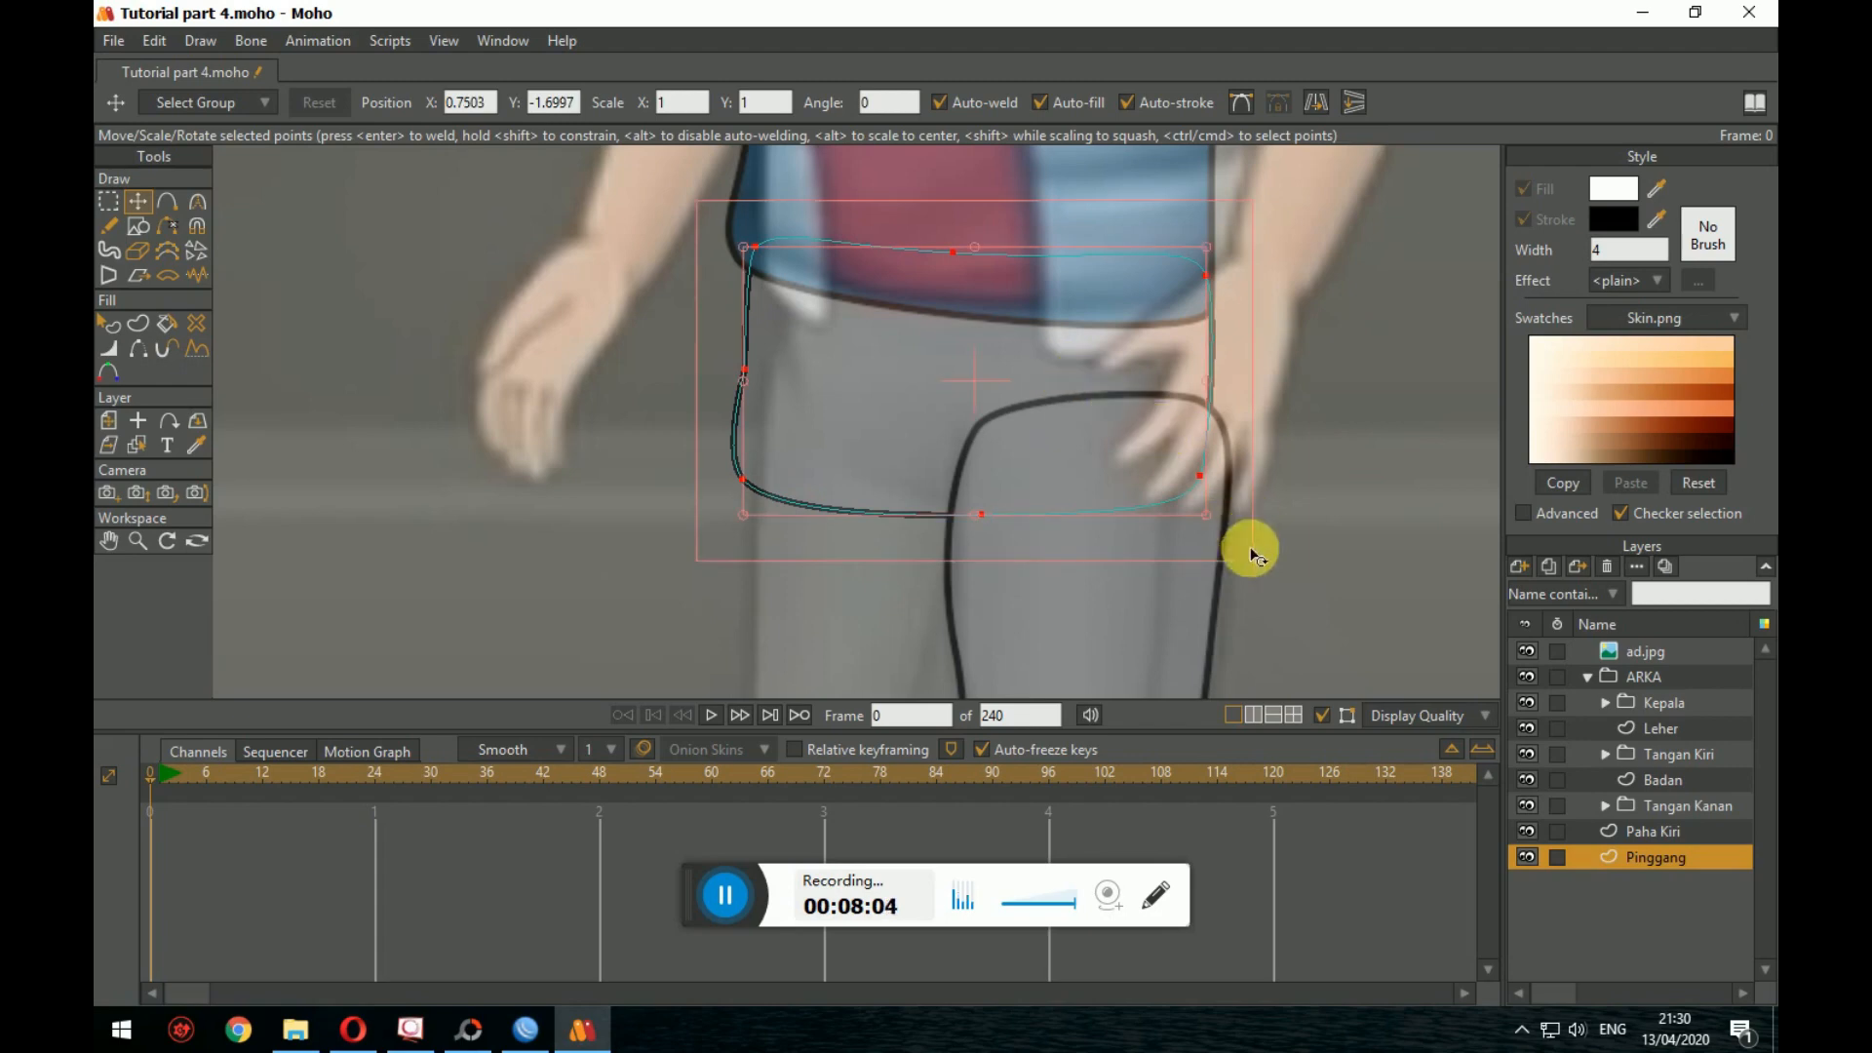
{"action": "left_click", "coordinate": [1198, 593]}
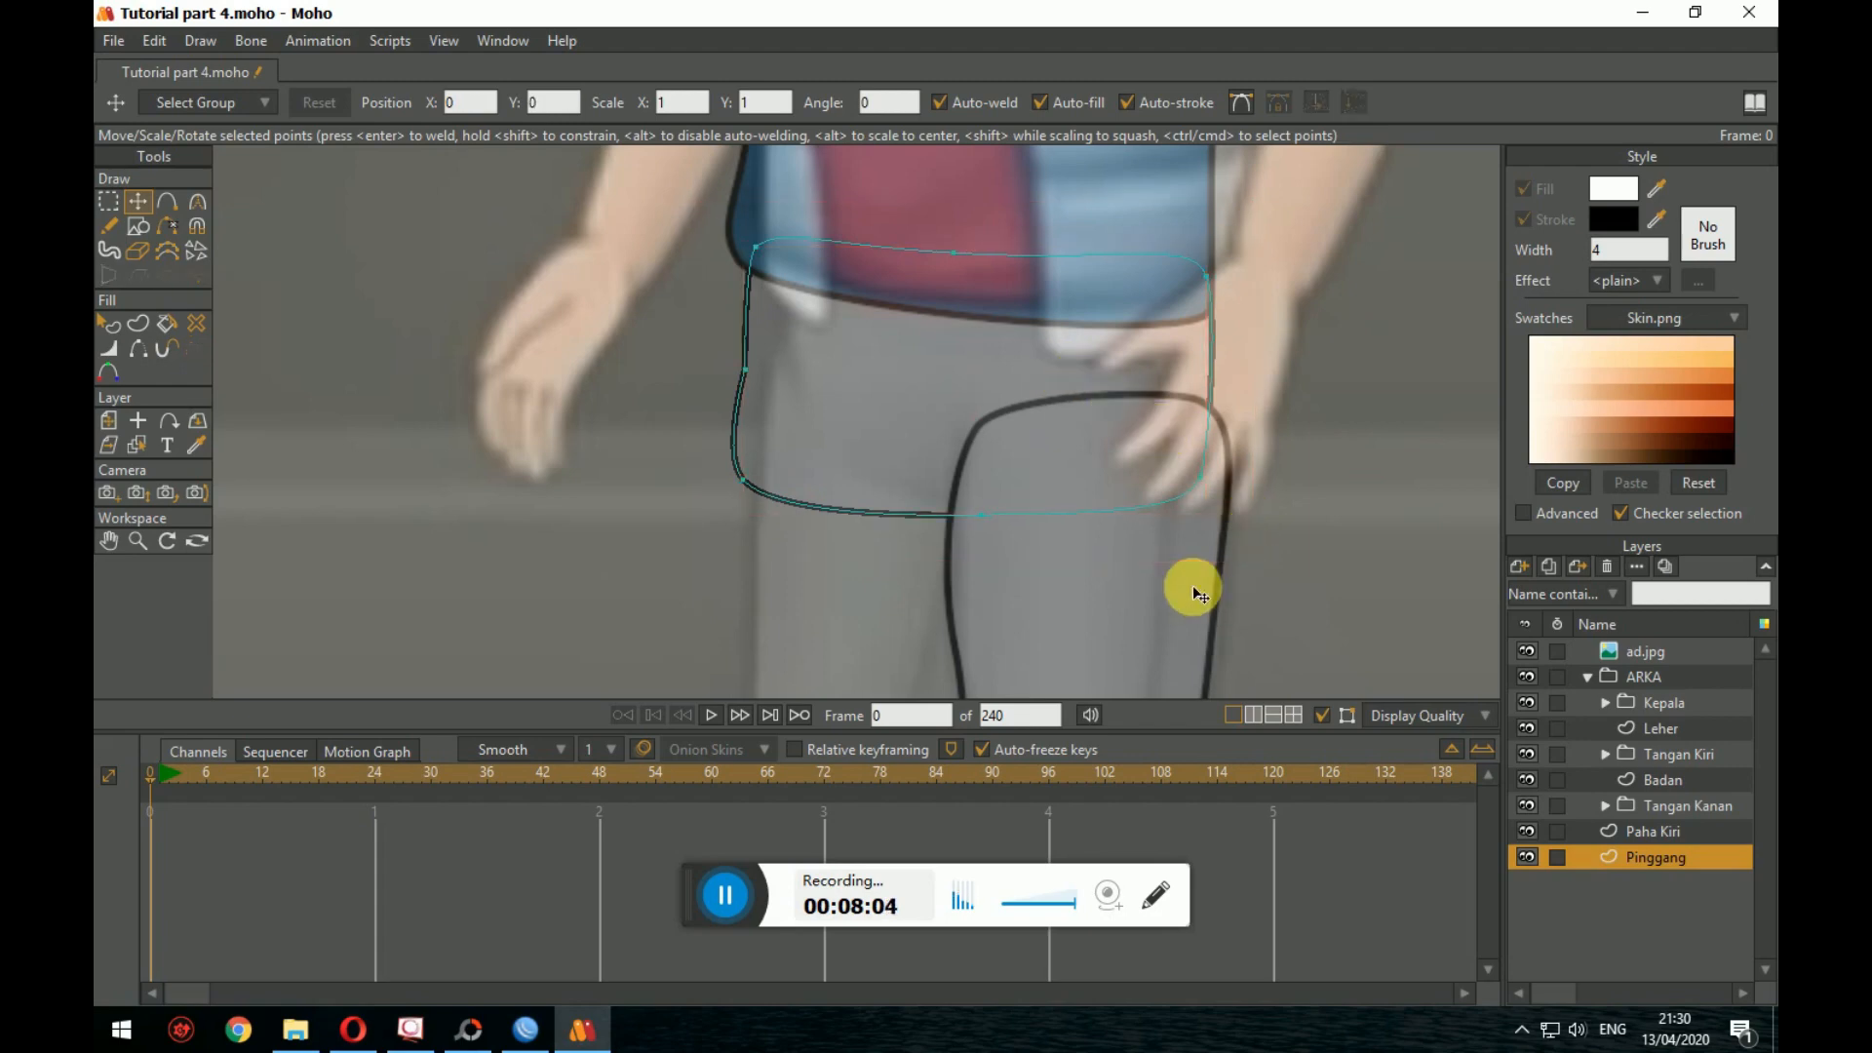
Step: Try shifting all points of the Paha Kiri thigh shape to about X 0.88, Y -2.16, and undo a further adjustment
{"action": "left_click", "coordinate": [1663, 829]}
{"action": "left_click_drag", "start_coordinate": [1209, 566], "coordinate": [1143, 569]}
{"action": "key", "text": "ctrl+a"}
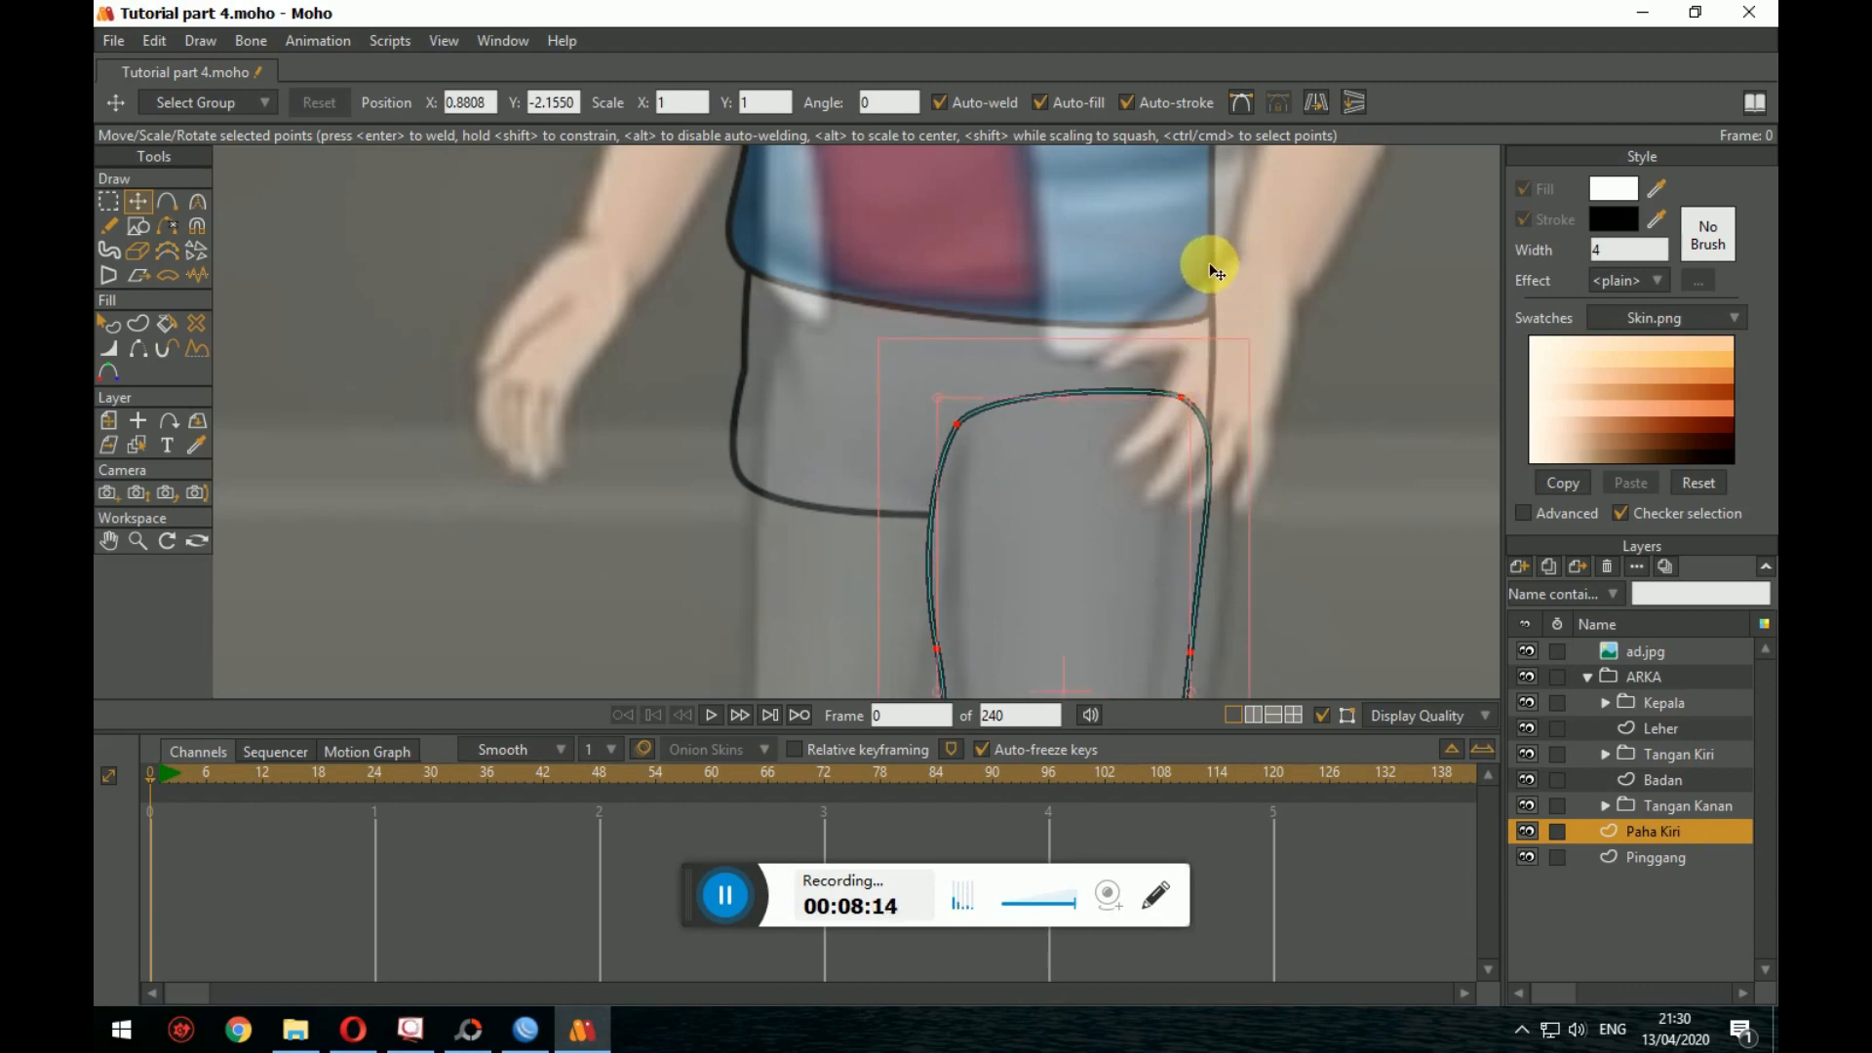
{"action": "left_click_drag", "start_coordinate": [1212, 465], "coordinate": [1214, 501]}
{"action": "key", "text": "ctrl+z"}
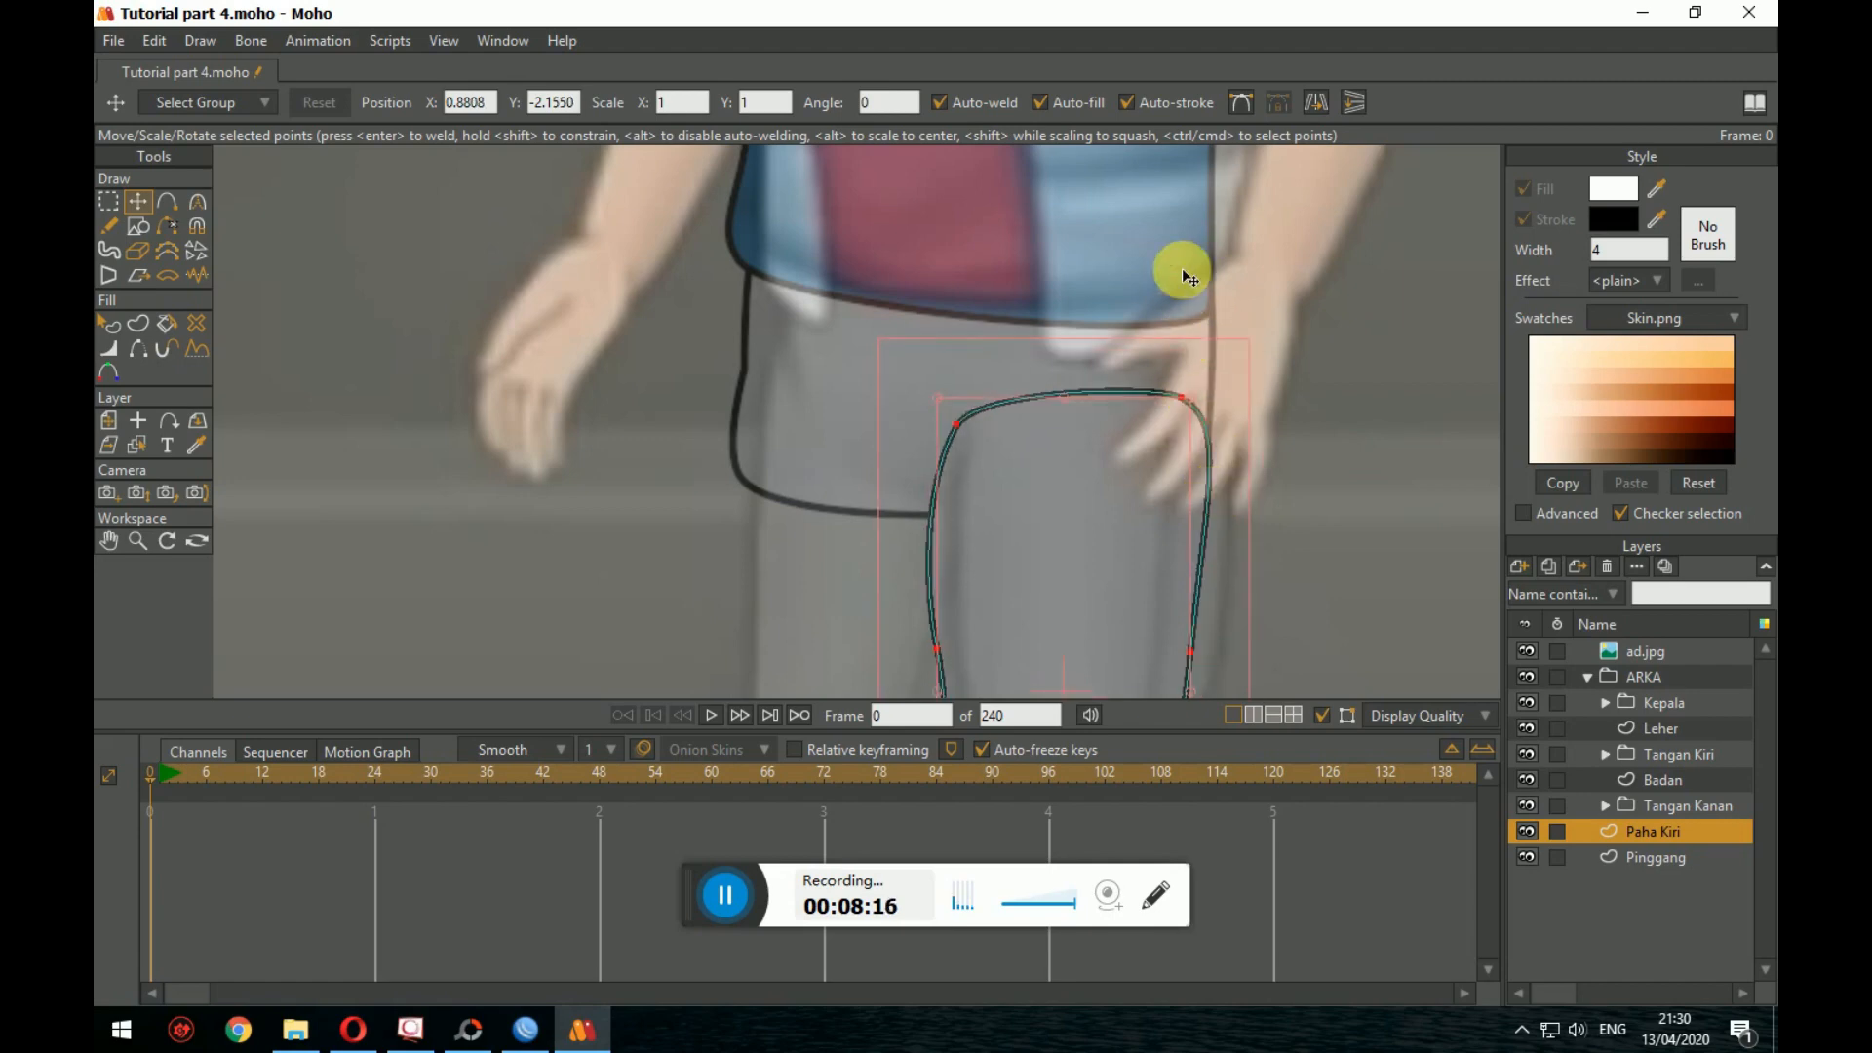
Step: Move the whole left thigh shape on the Paha Kiri layer to about X 0.91, Y -2.16
{"action": "left_click_drag", "start_coordinate": [1292, 591], "coordinate": [1266, 389]}
{"action": "left_click_drag", "start_coordinate": [1216, 570], "coordinate": [1263, 412]}
{"action": "scroll", "coordinate": [1239, 494], "scroll_direction": "down", "scroll_amount": 5}
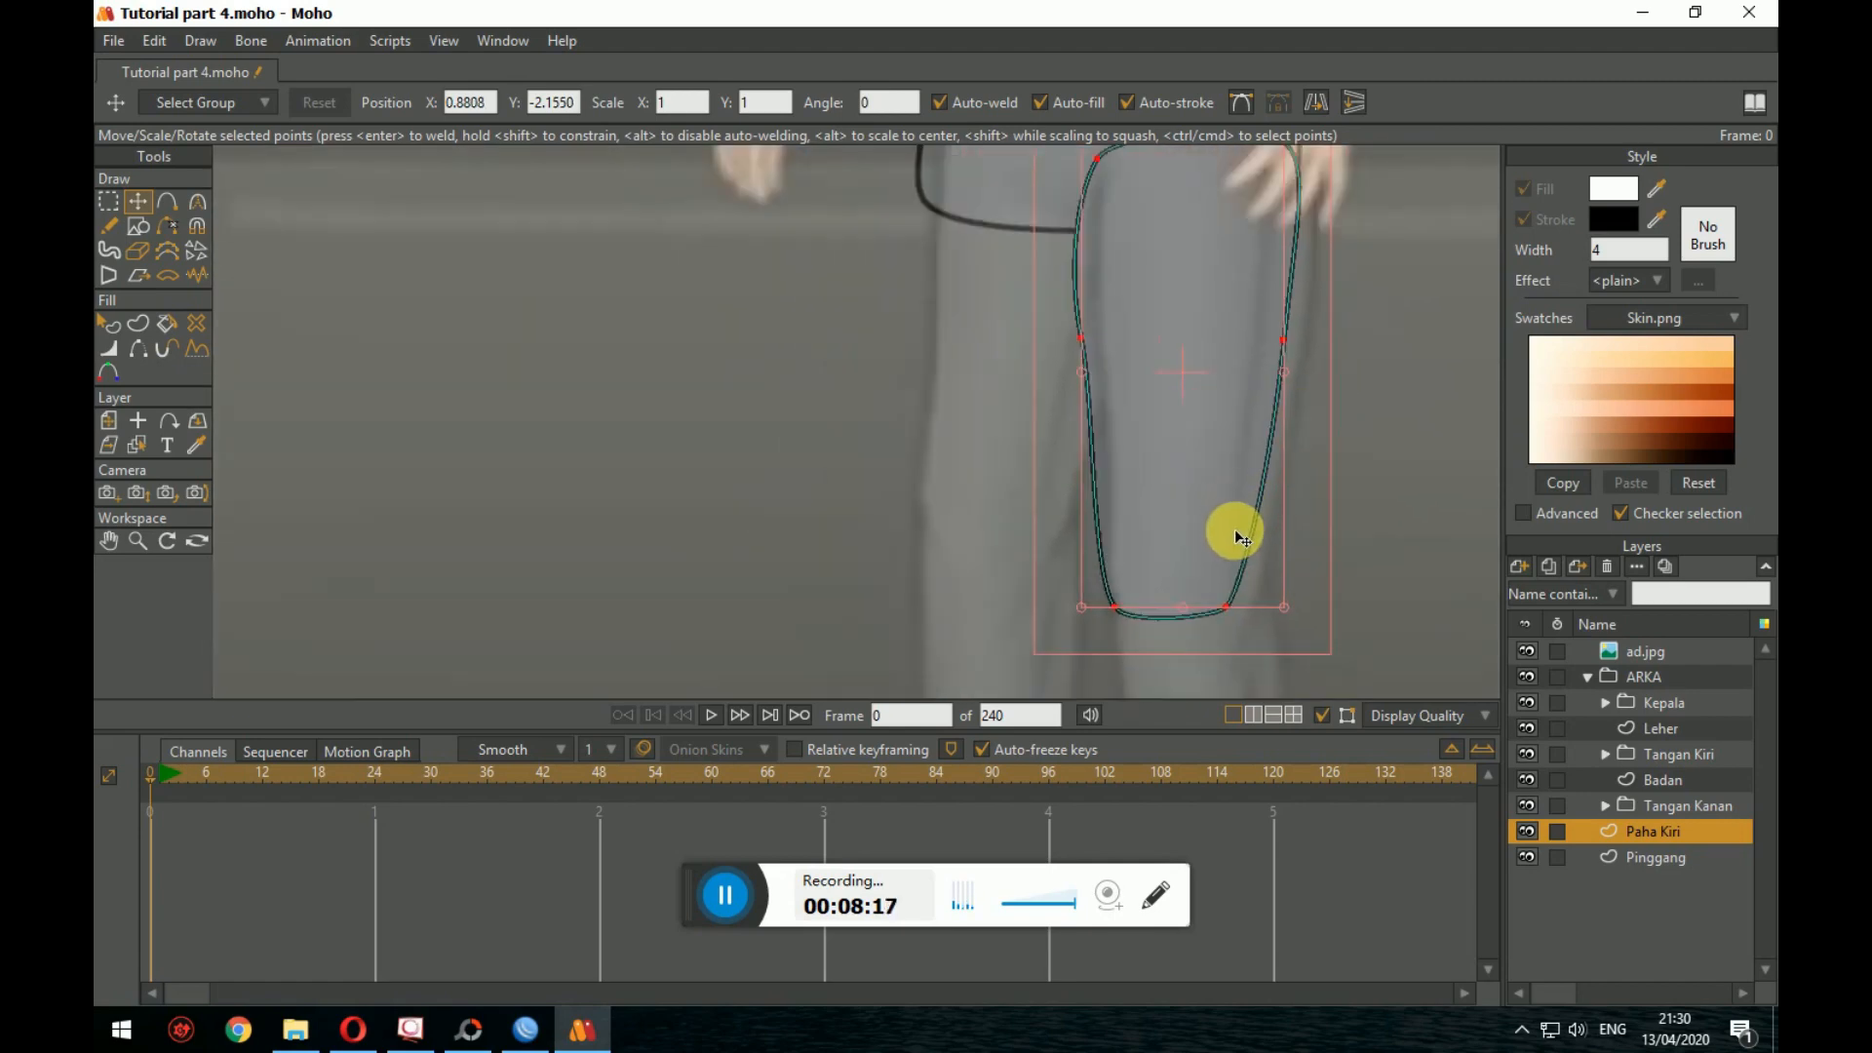
{"action": "left_click_drag", "start_coordinate": [1131, 459], "coordinate": [1059, 327]}
{"action": "left_click_drag", "start_coordinate": [1135, 416], "coordinate": [1133, 455]}
{"action": "scroll", "coordinate": [1128, 439], "scroll_direction": "up", "scroll_amount": 3}
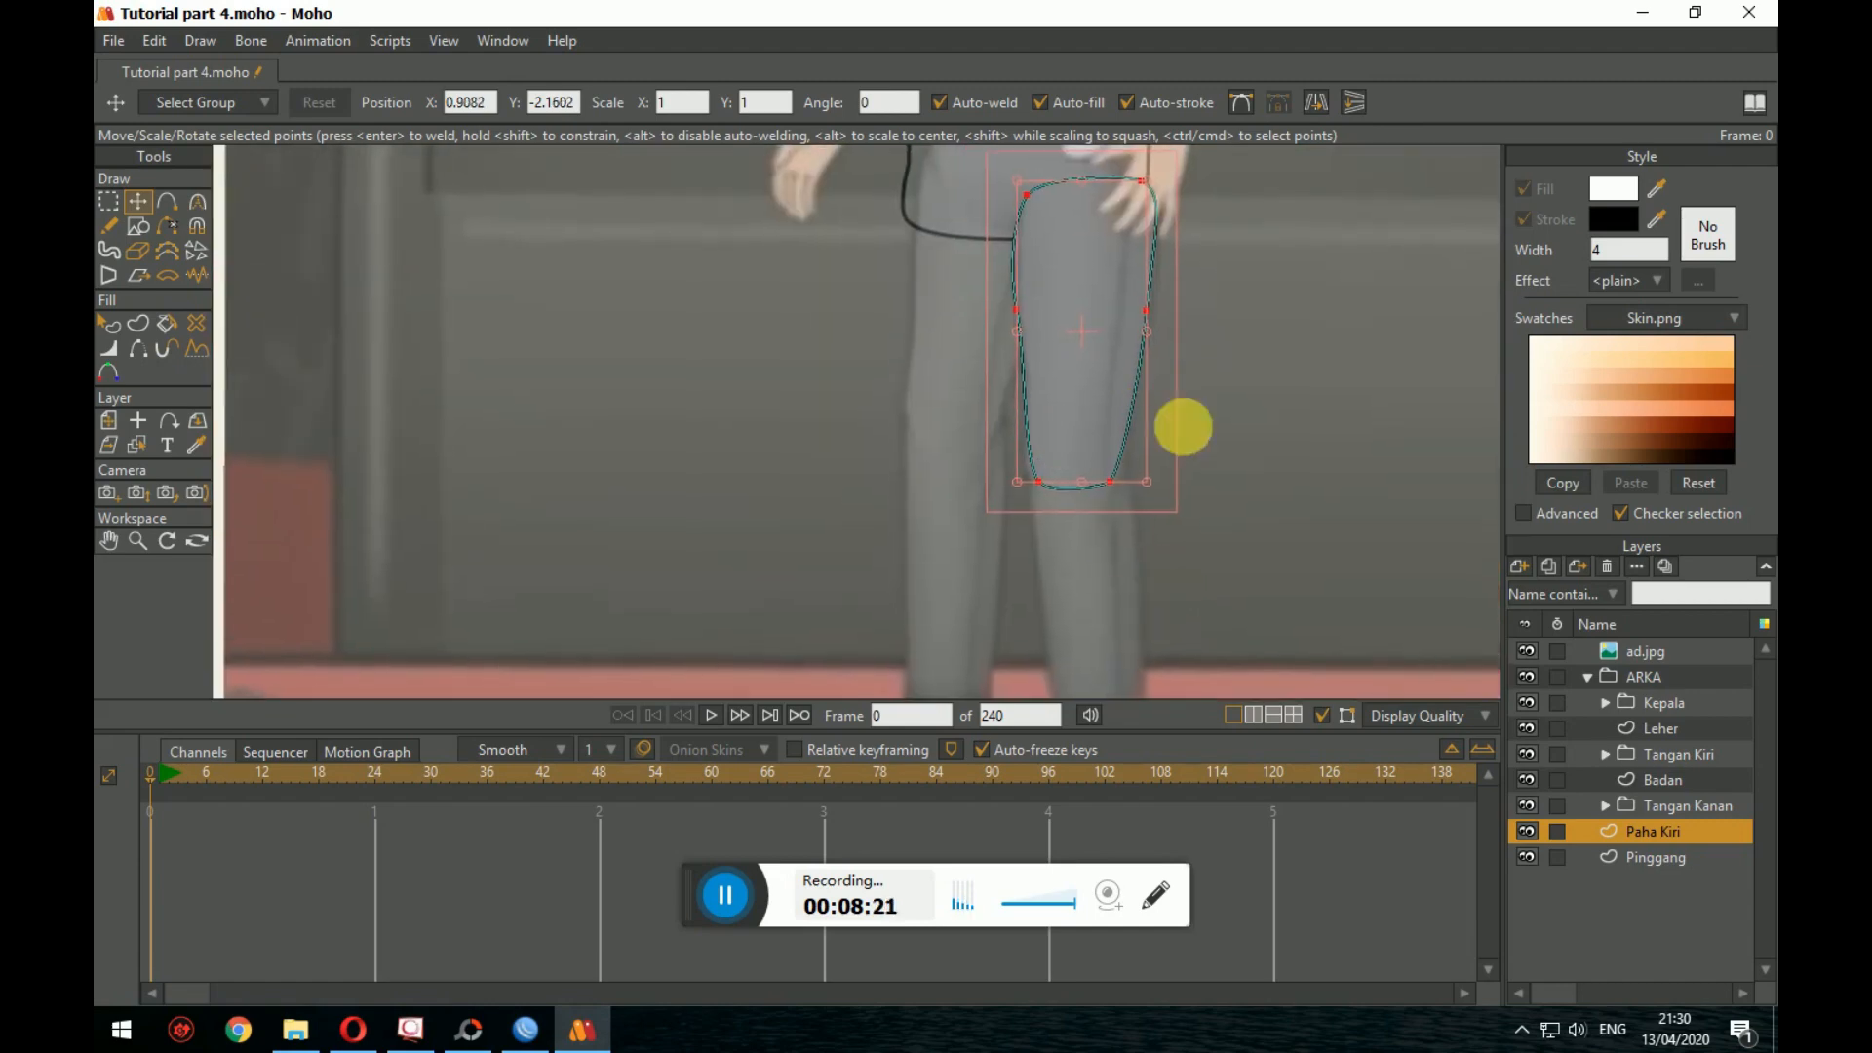
Step: Add a new vector layer above Paha Kiri for the calf and name it Betis
{"action": "scroll", "coordinate": [1183, 422], "scroll_direction": "down", "scroll_amount": 3}
{"action": "scroll", "coordinate": [1244, 506], "scroll_direction": "up", "scroll_amount": 2}
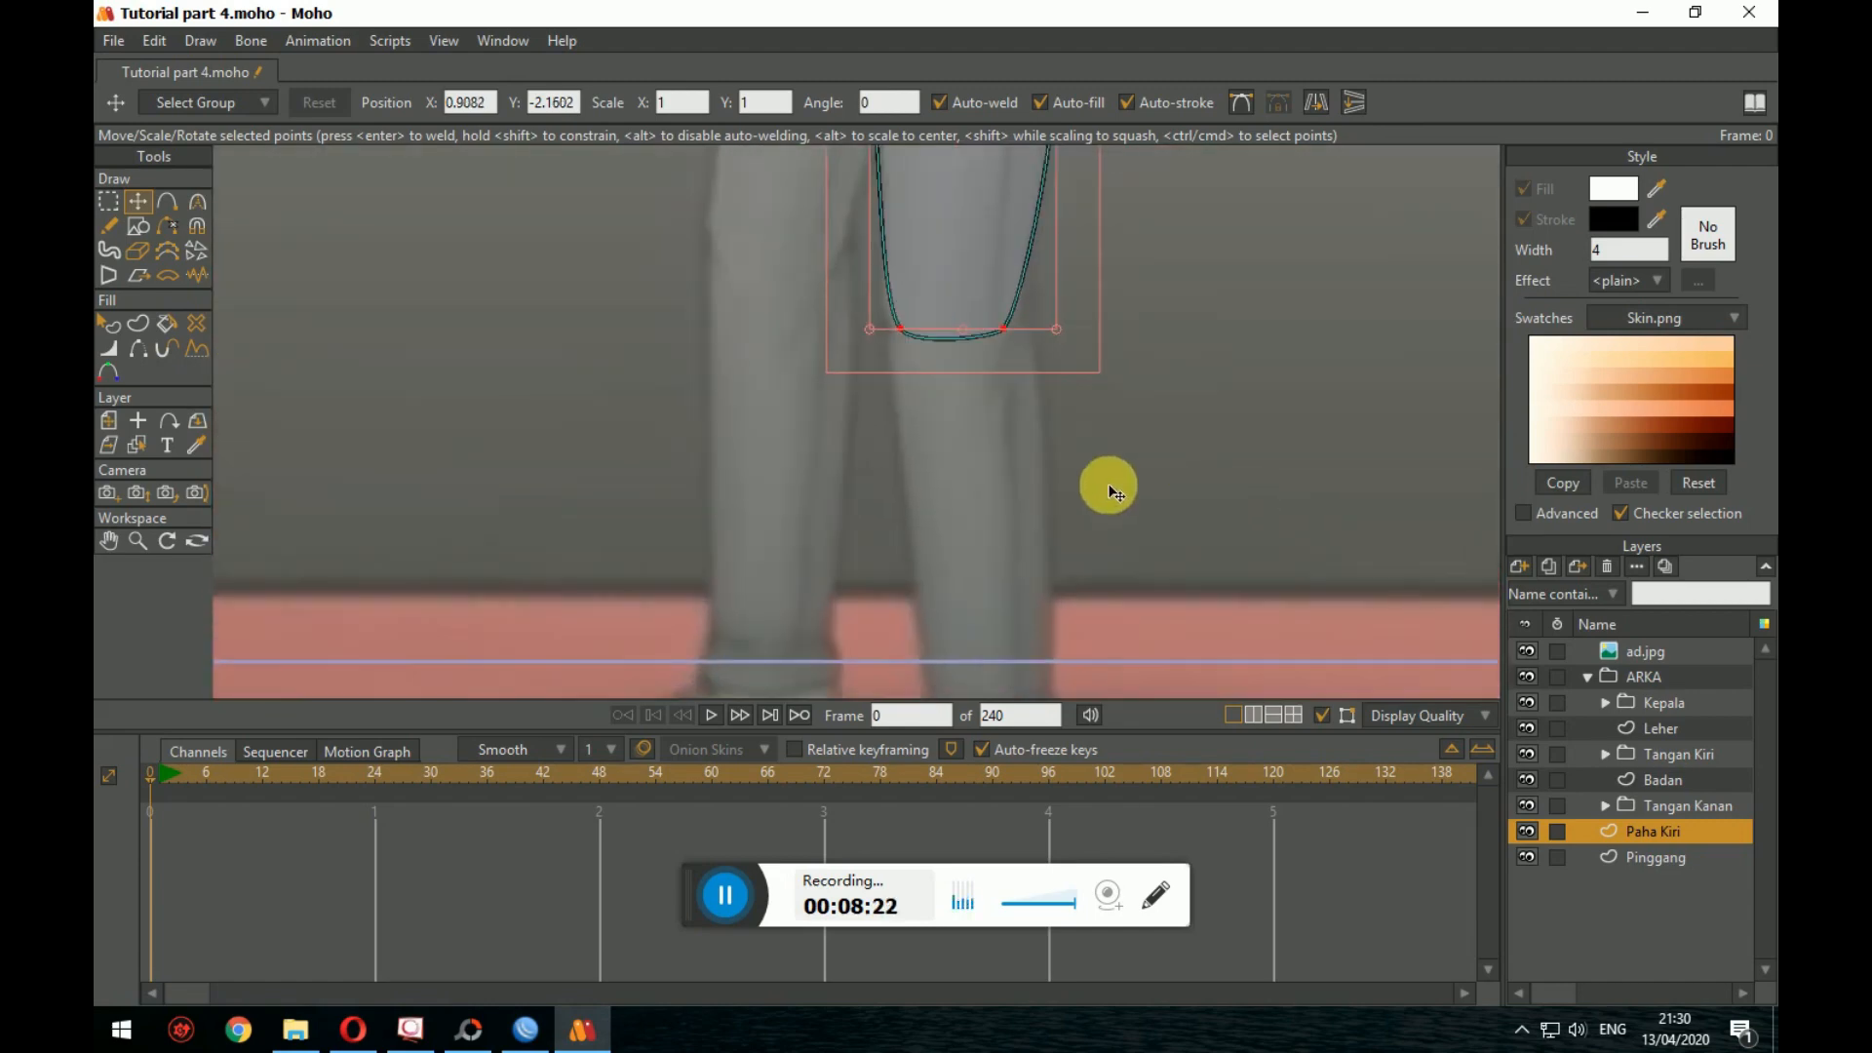
{"action": "left_click", "coordinate": [1521, 566]}
{"action": "left_click", "coordinate": [1541, 593]}
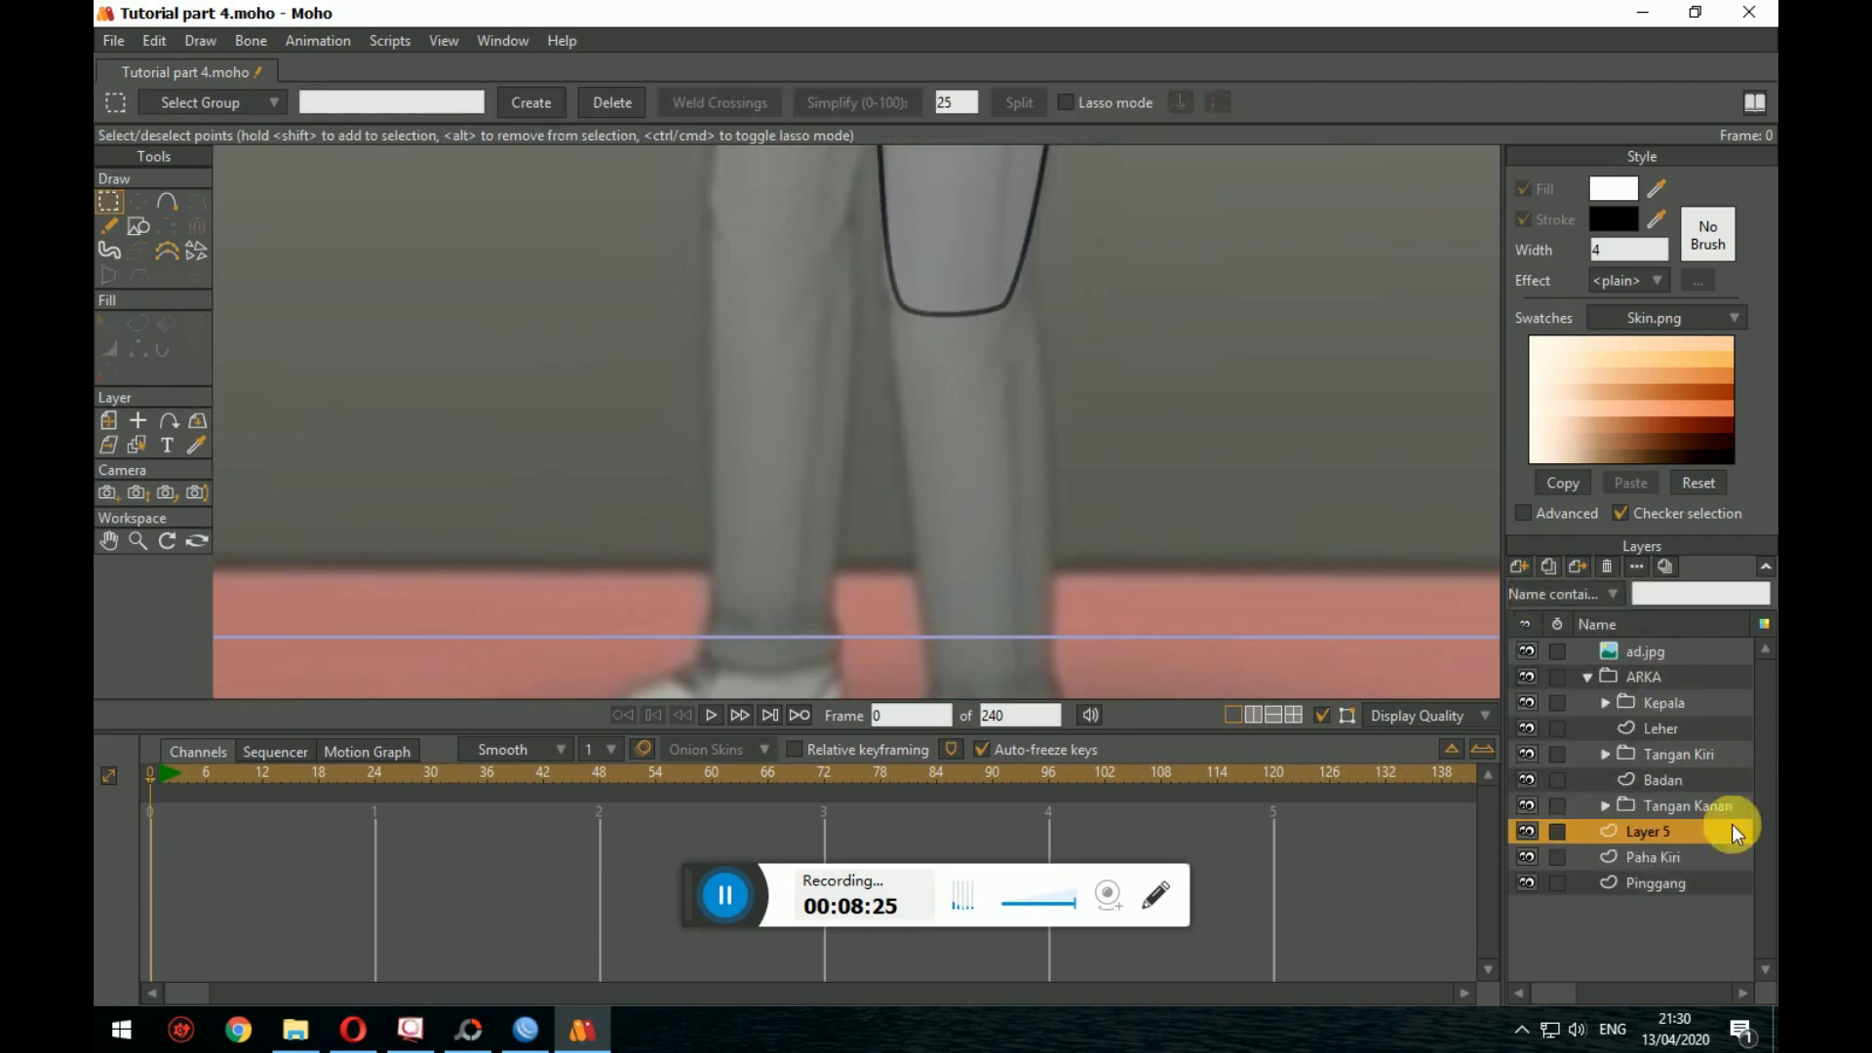
{"action": "double_click", "coordinate": [1674, 829]}
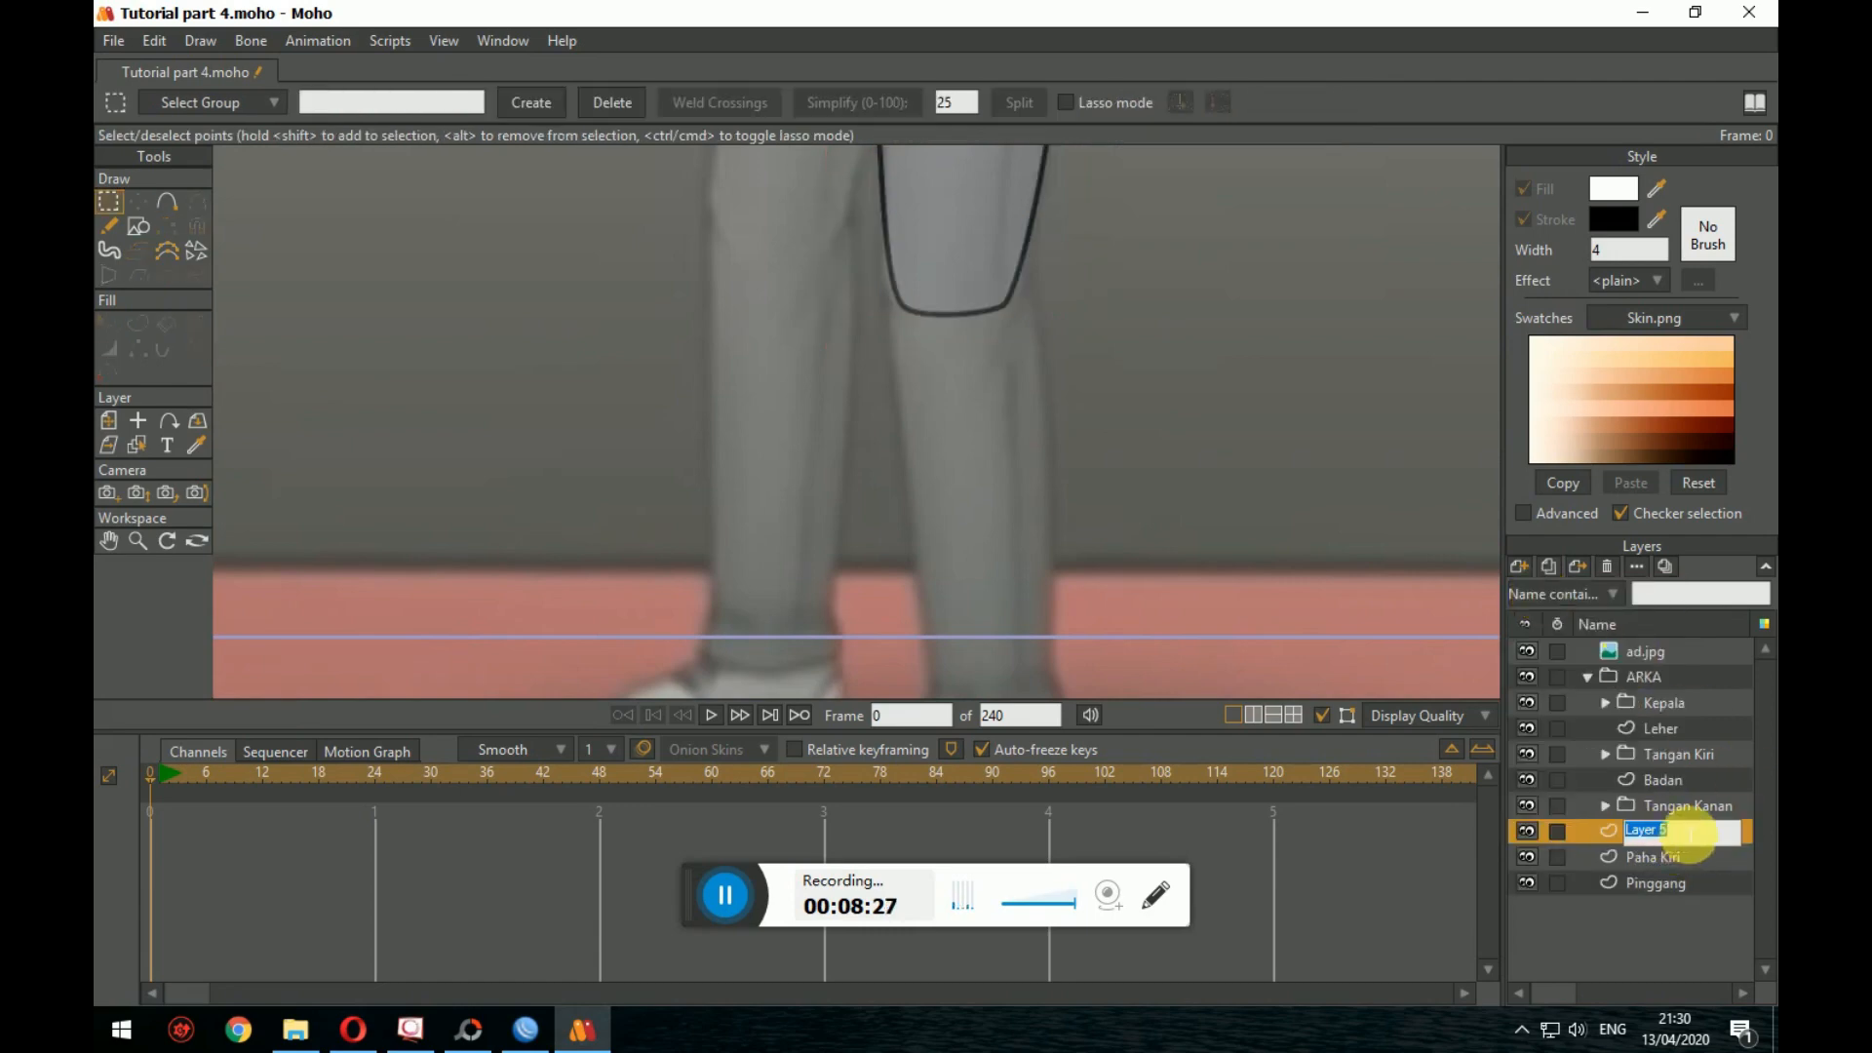
{"action": "type", "text": "Betis"}
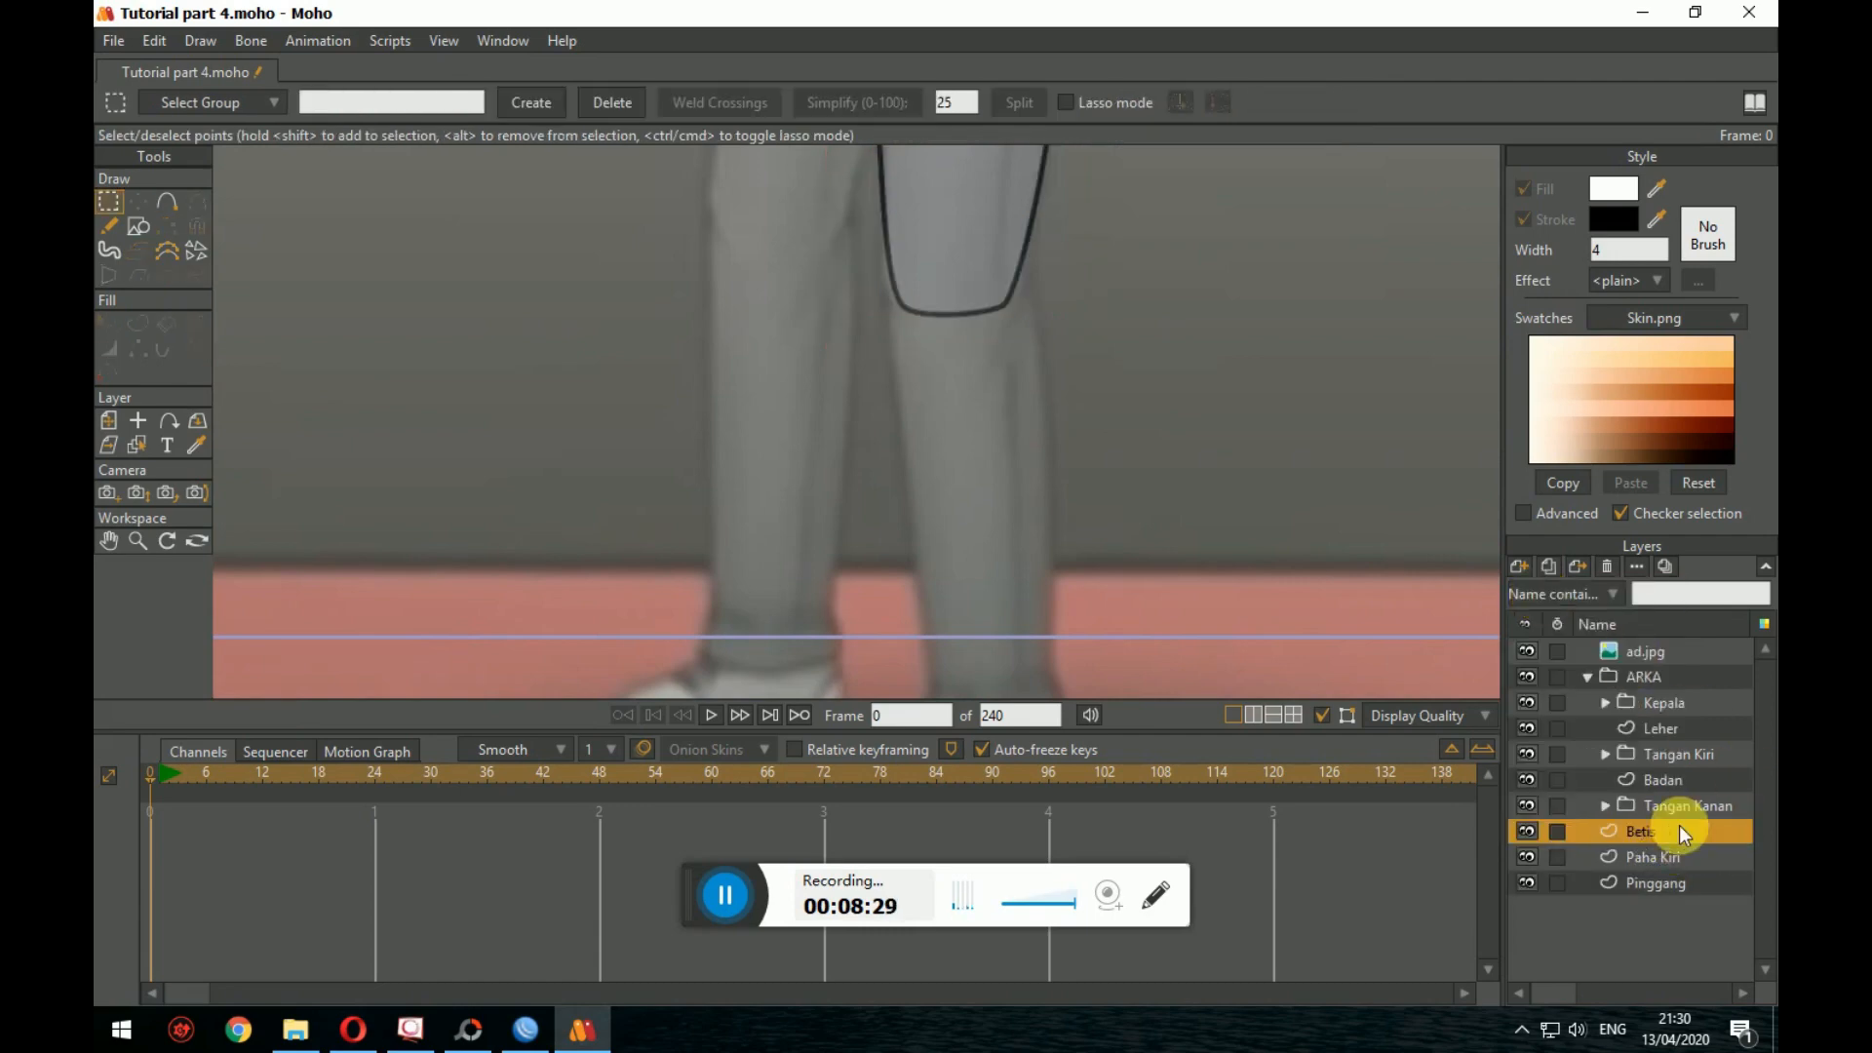
Step: Draw a tall filled oval over the reference calf on the Betis layer, from knee to ankle, centred at about X 0.95, Y -3
{"action": "left_click_drag", "start_coordinate": [1166, 325], "coordinate": [1172, 160]}
{"action": "left_click_drag", "start_coordinate": [1073, 321], "coordinate": [1038, 412]}
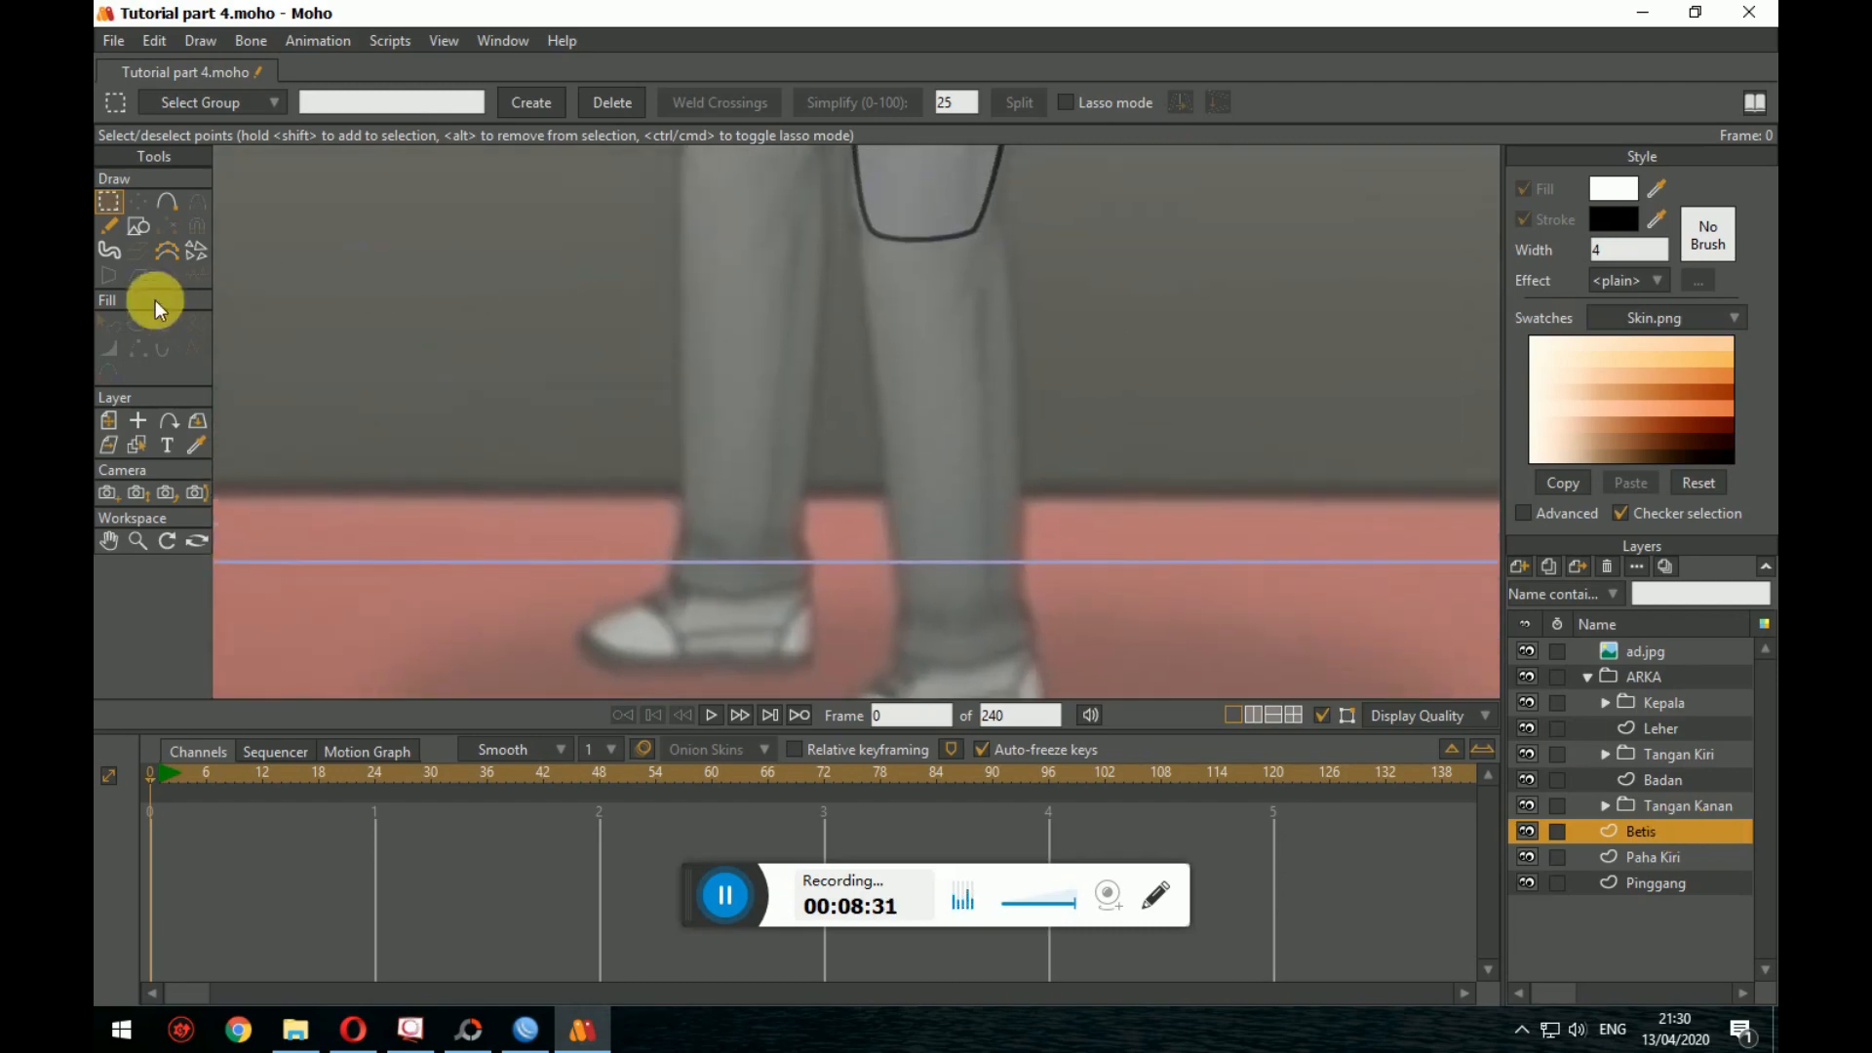
{"action": "left_click", "coordinate": [137, 227]}
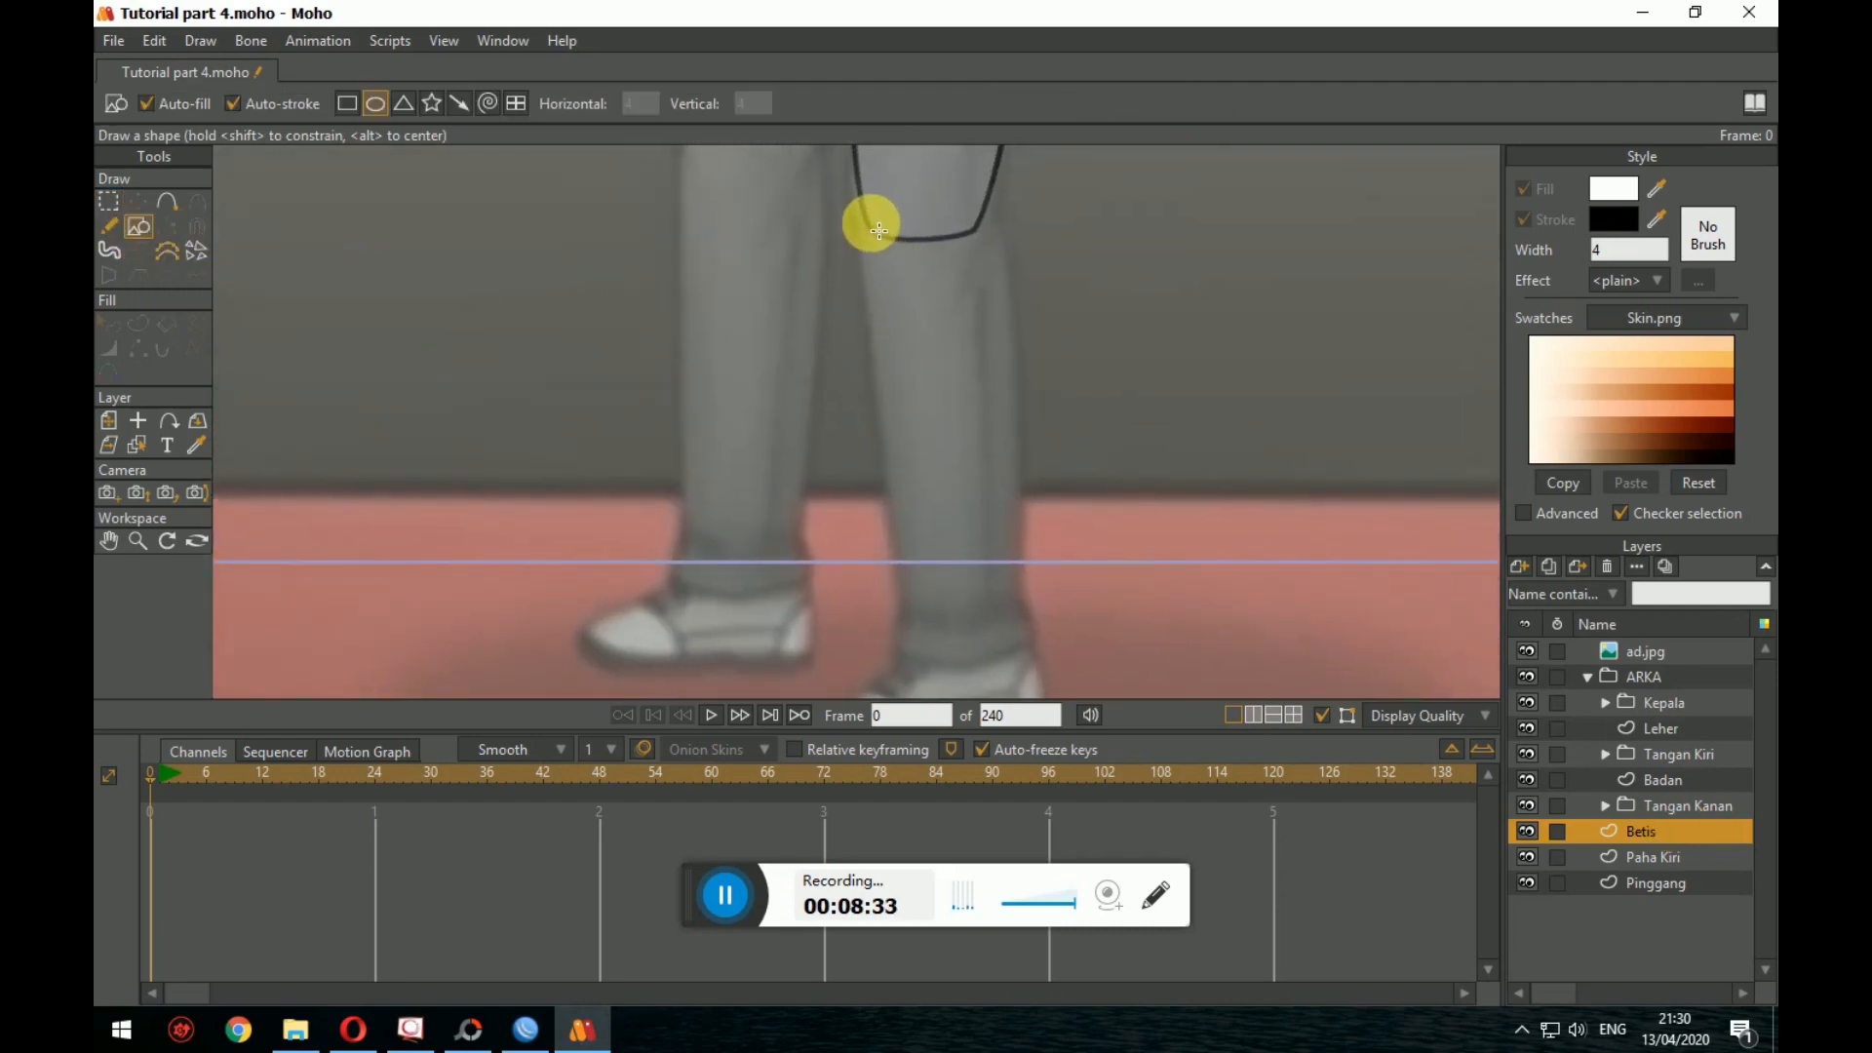
{"action": "mouse_move", "coordinate": [879, 231]}
{"action": "left_mouse_down"}
{"action": "mouse_move", "coordinate": [986, 439]}
{"action": "mouse_move", "coordinate": [1033, 652]}
{"action": "mouse_move", "coordinate": [1047, 662]}
{"action": "mouse_move", "coordinate": [1062, 634]}
{"action": "left_mouse_up"}
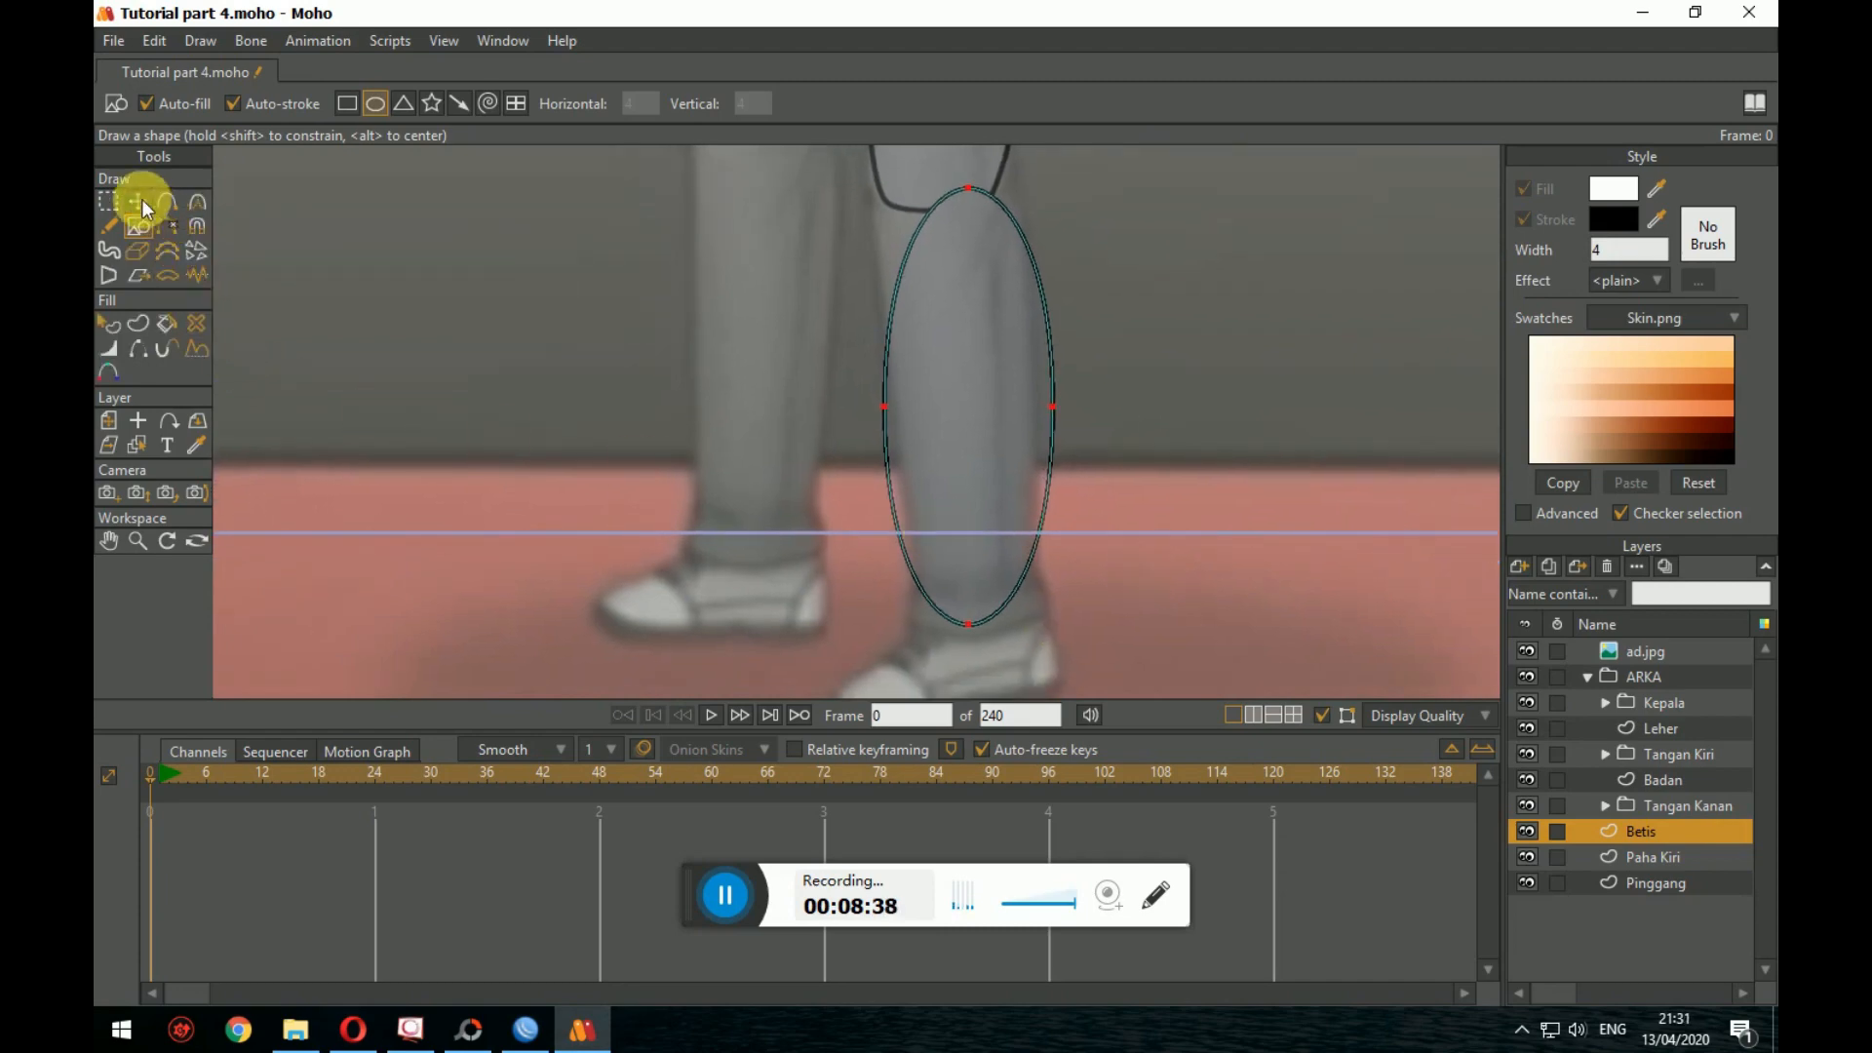
Step: Move the calf oval's two side points so they line up with the edges of the reference leg
{"action": "left_click", "coordinate": [137, 202]}
{"action": "scroll", "coordinate": [815, 335], "scroll_direction": "up", "scroll_amount": 1}
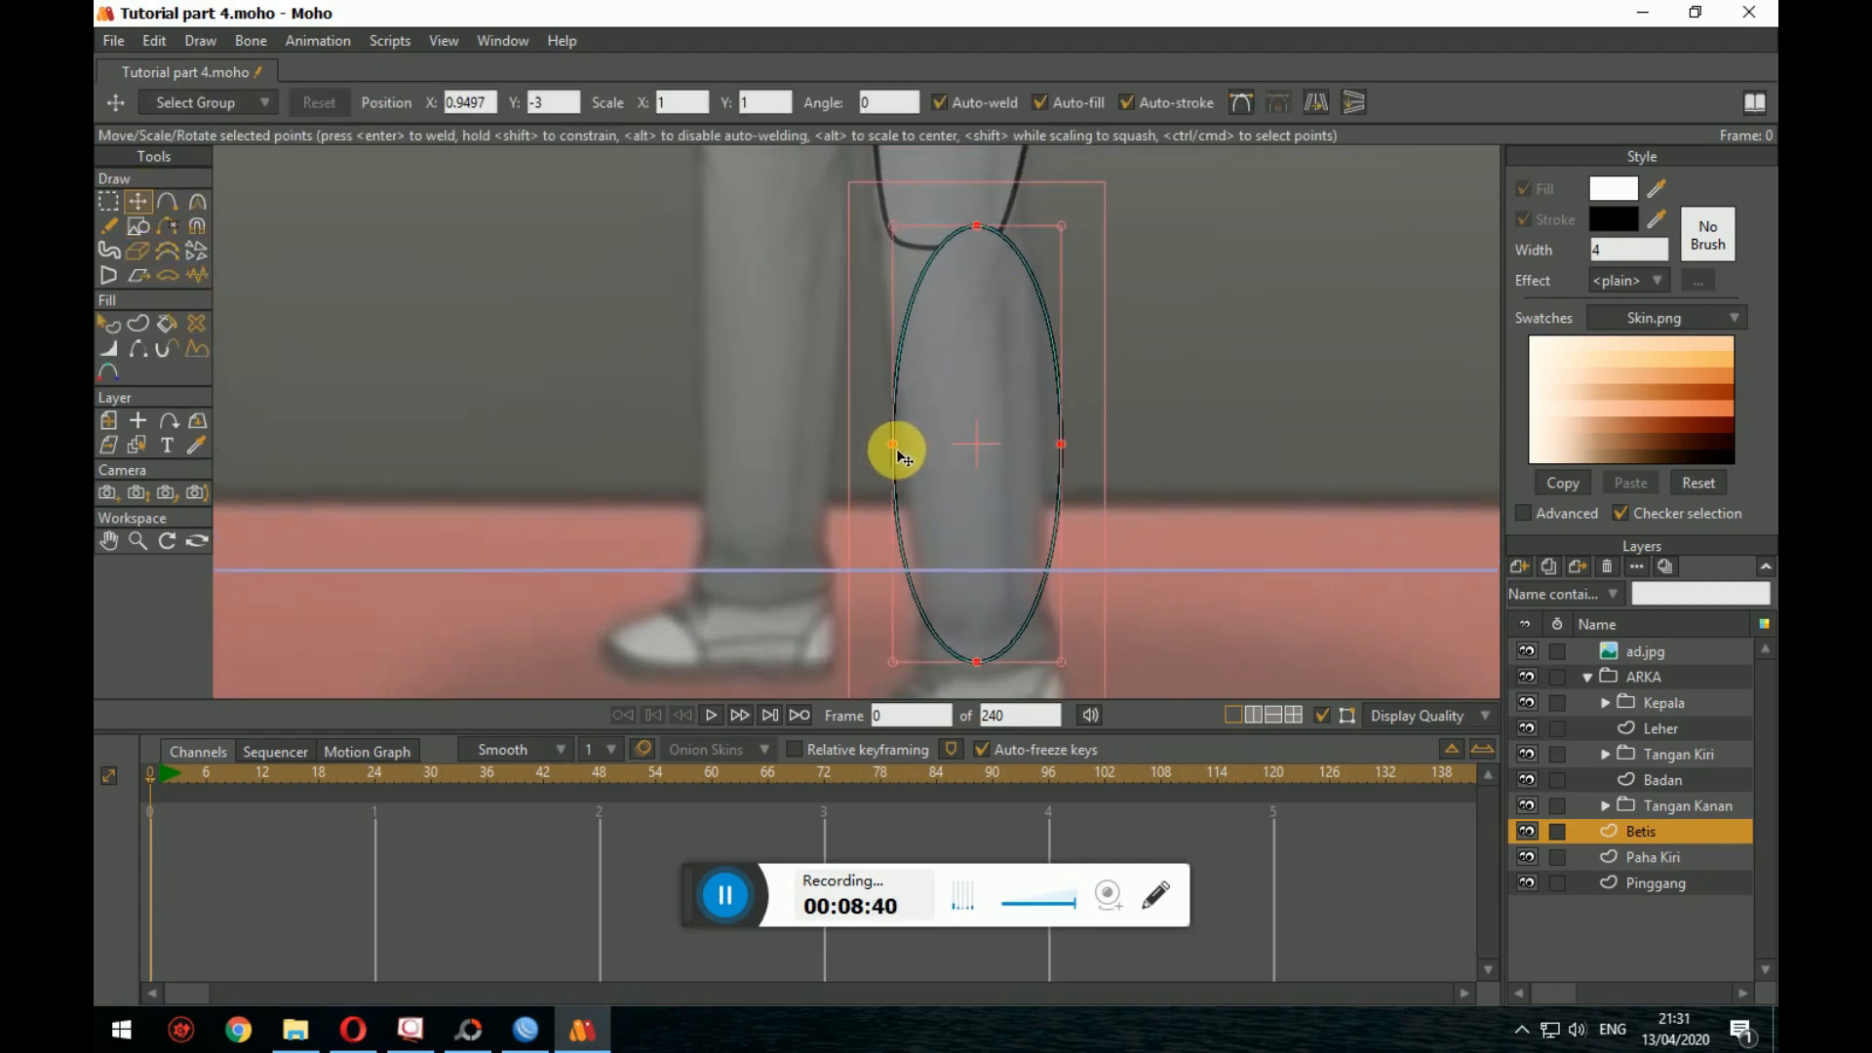
{"action": "left_click_drag", "start_coordinate": [896, 451], "coordinate": [915, 460]}
{"action": "mouse_move", "coordinate": [1059, 462]}
{"action": "left_mouse_down"}
{"action": "mouse_move", "coordinate": [1043, 480]}
{"action": "mouse_move", "coordinate": [1055, 458]}
{"action": "left_mouse_up"}
{"action": "left_click_drag", "start_coordinate": [902, 432], "coordinate": [903, 439]}
{"action": "mouse_move", "coordinate": [1049, 450]}
{"action": "left_mouse_down"}
{"action": "mouse_move", "coordinate": [1049, 430]}
{"action": "mouse_move", "coordinate": [1049, 463]}
{"action": "left_mouse_up"}
{"action": "left_click_drag", "start_coordinate": [1002, 375], "coordinate": [1025, 449]}
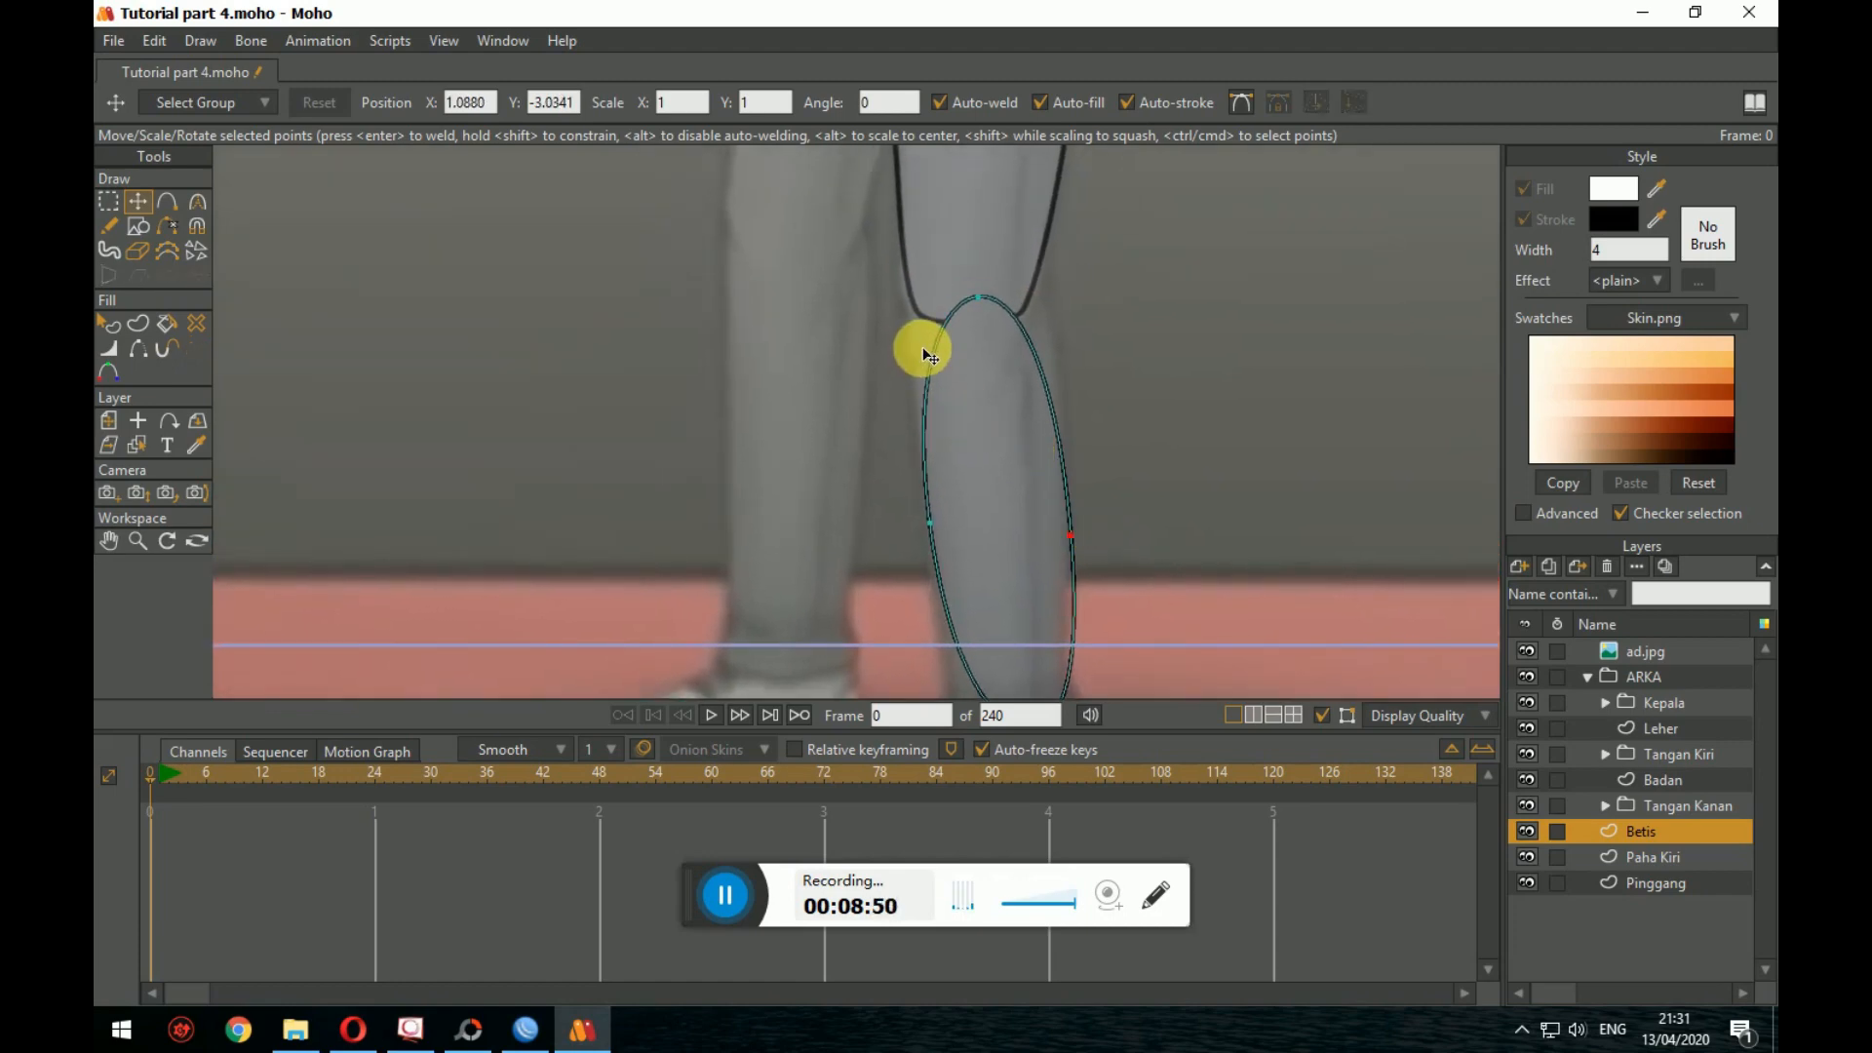
Step: Add extra points to the calf outline near the front of the knee and on both sides of the ankle
{"action": "key", "text": "a"}
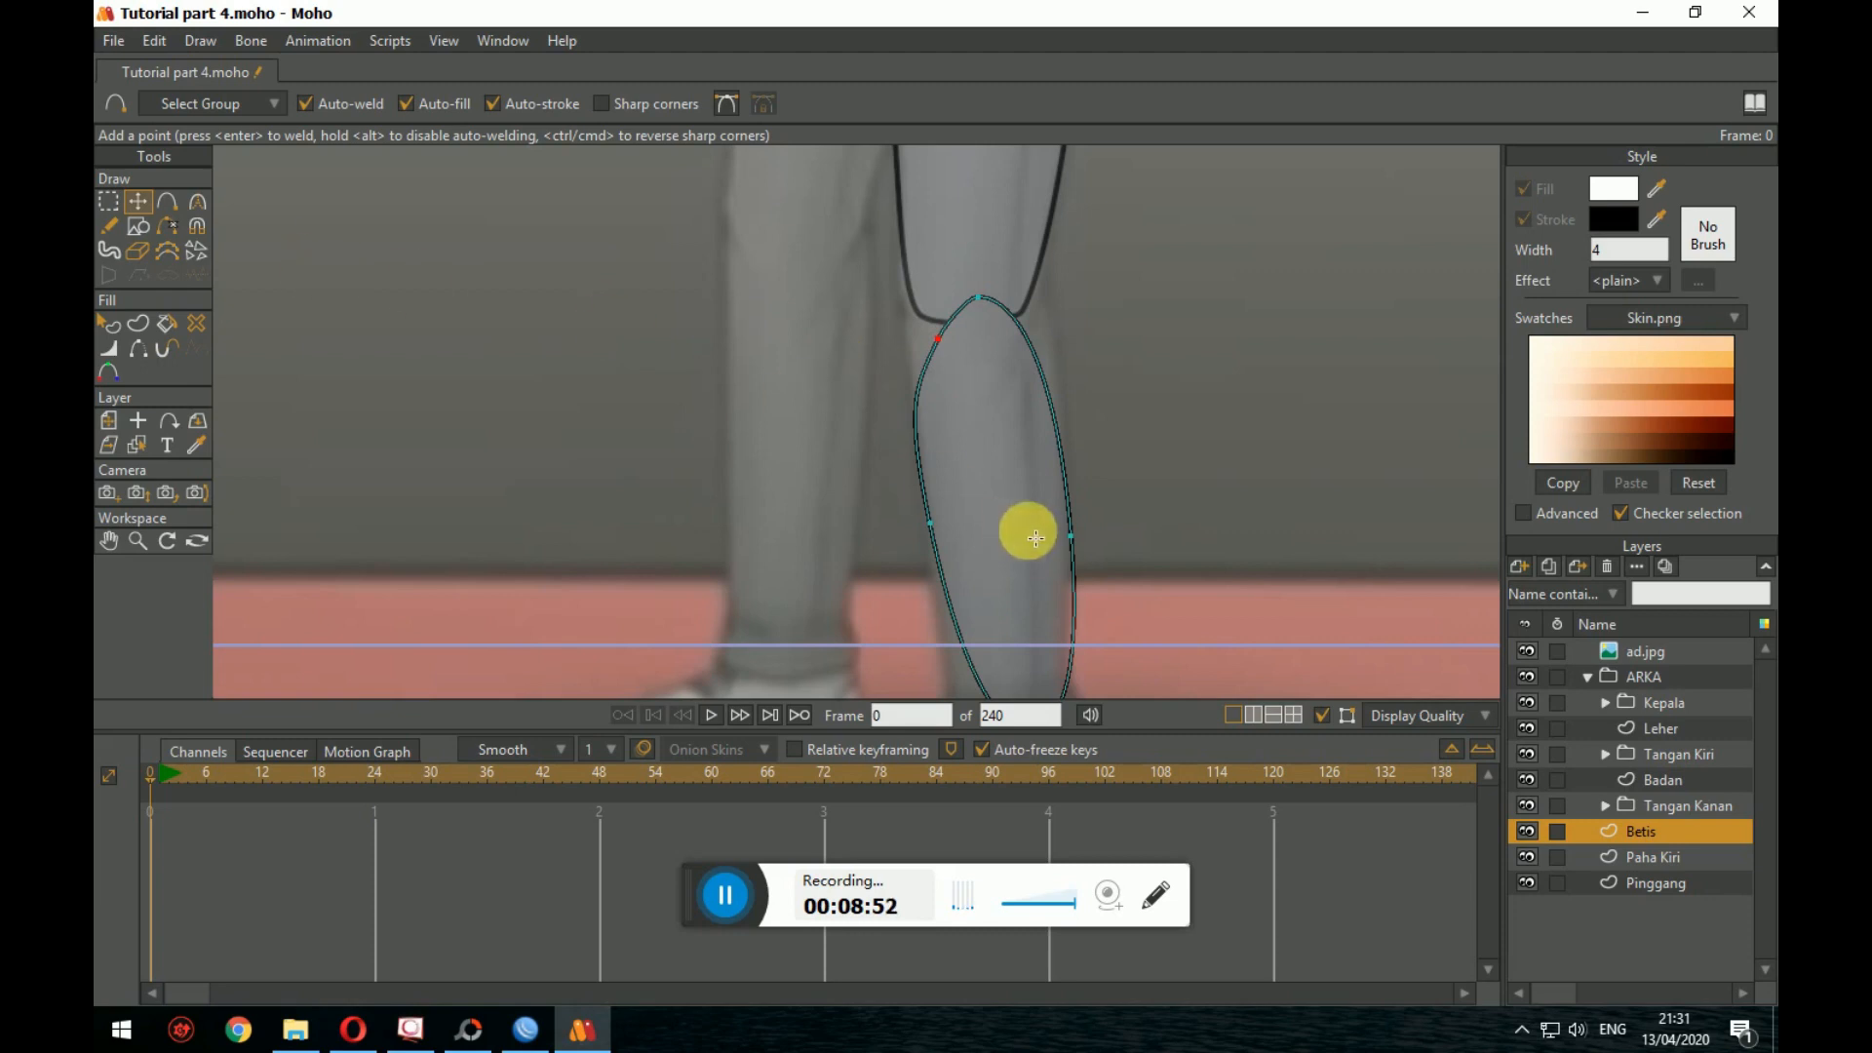
{"action": "scroll", "coordinate": [1024, 531], "scroll_direction": "down", "scroll_amount": 2}
{"action": "scroll", "coordinate": [949, 393], "scroll_direction": "up", "scroll_amount": 3}
{"action": "left_click_drag", "start_coordinate": [1029, 583], "coordinate": [945, 561]}
{"action": "left_click", "coordinate": [896, 453]}
{"action": "mouse_move", "coordinate": [924, 468]}
{"action": "left_mouse_down"}
{"action": "mouse_move", "coordinate": [903, 501]}
{"action": "mouse_move", "coordinate": [904, 447]}
{"action": "left_mouse_up"}
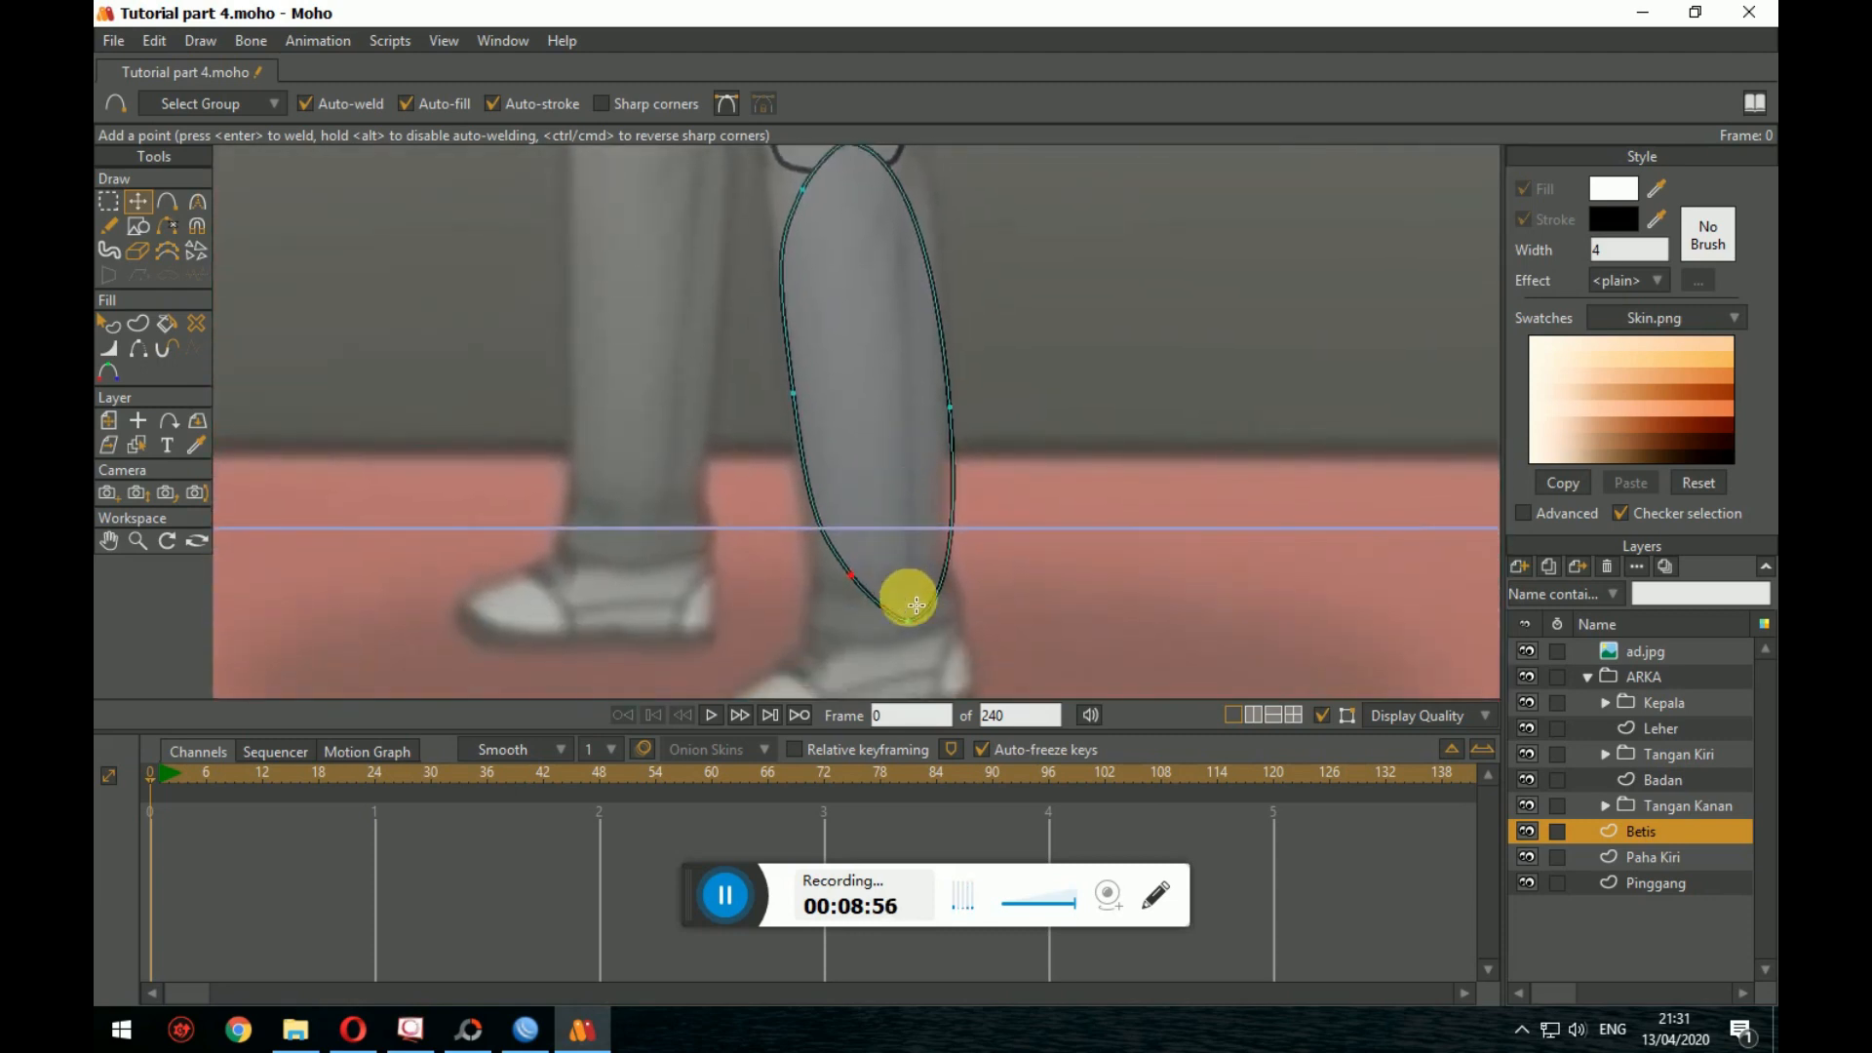
{"action": "mouse_move", "coordinate": [952, 595]}
{"action": "left_mouse_down"}
{"action": "mouse_move", "coordinate": [944, 636]}
{"action": "mouse_move", "coordinate": [981, 724]}
{"action": "left_mouse_up"}
{"action": "left_click_drag", "start_coordinate": [848, 331], "coordinate": [873, 386]}
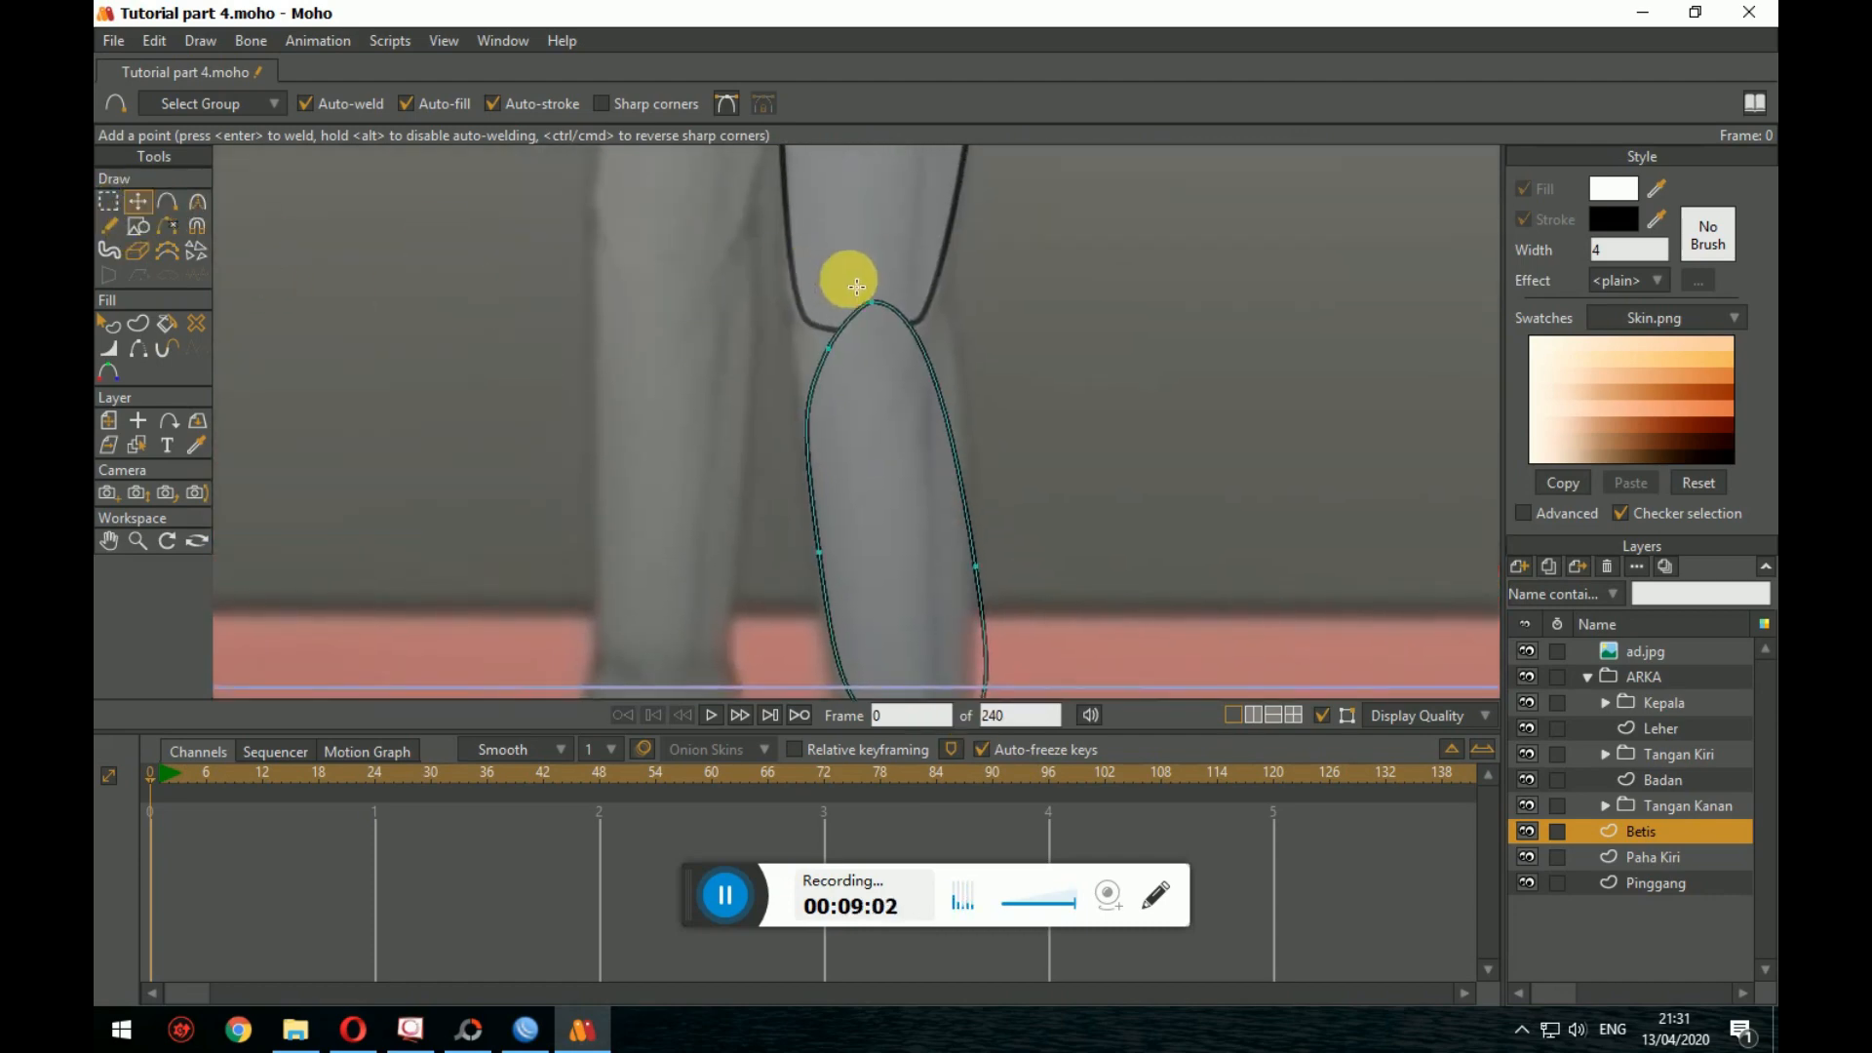
Step: Try adding another point at the top of the calf outline, and undo it
{"action": "left_click", "coordinate": [884, 303]}
{"action": "key", "text": "ctrl+z"}
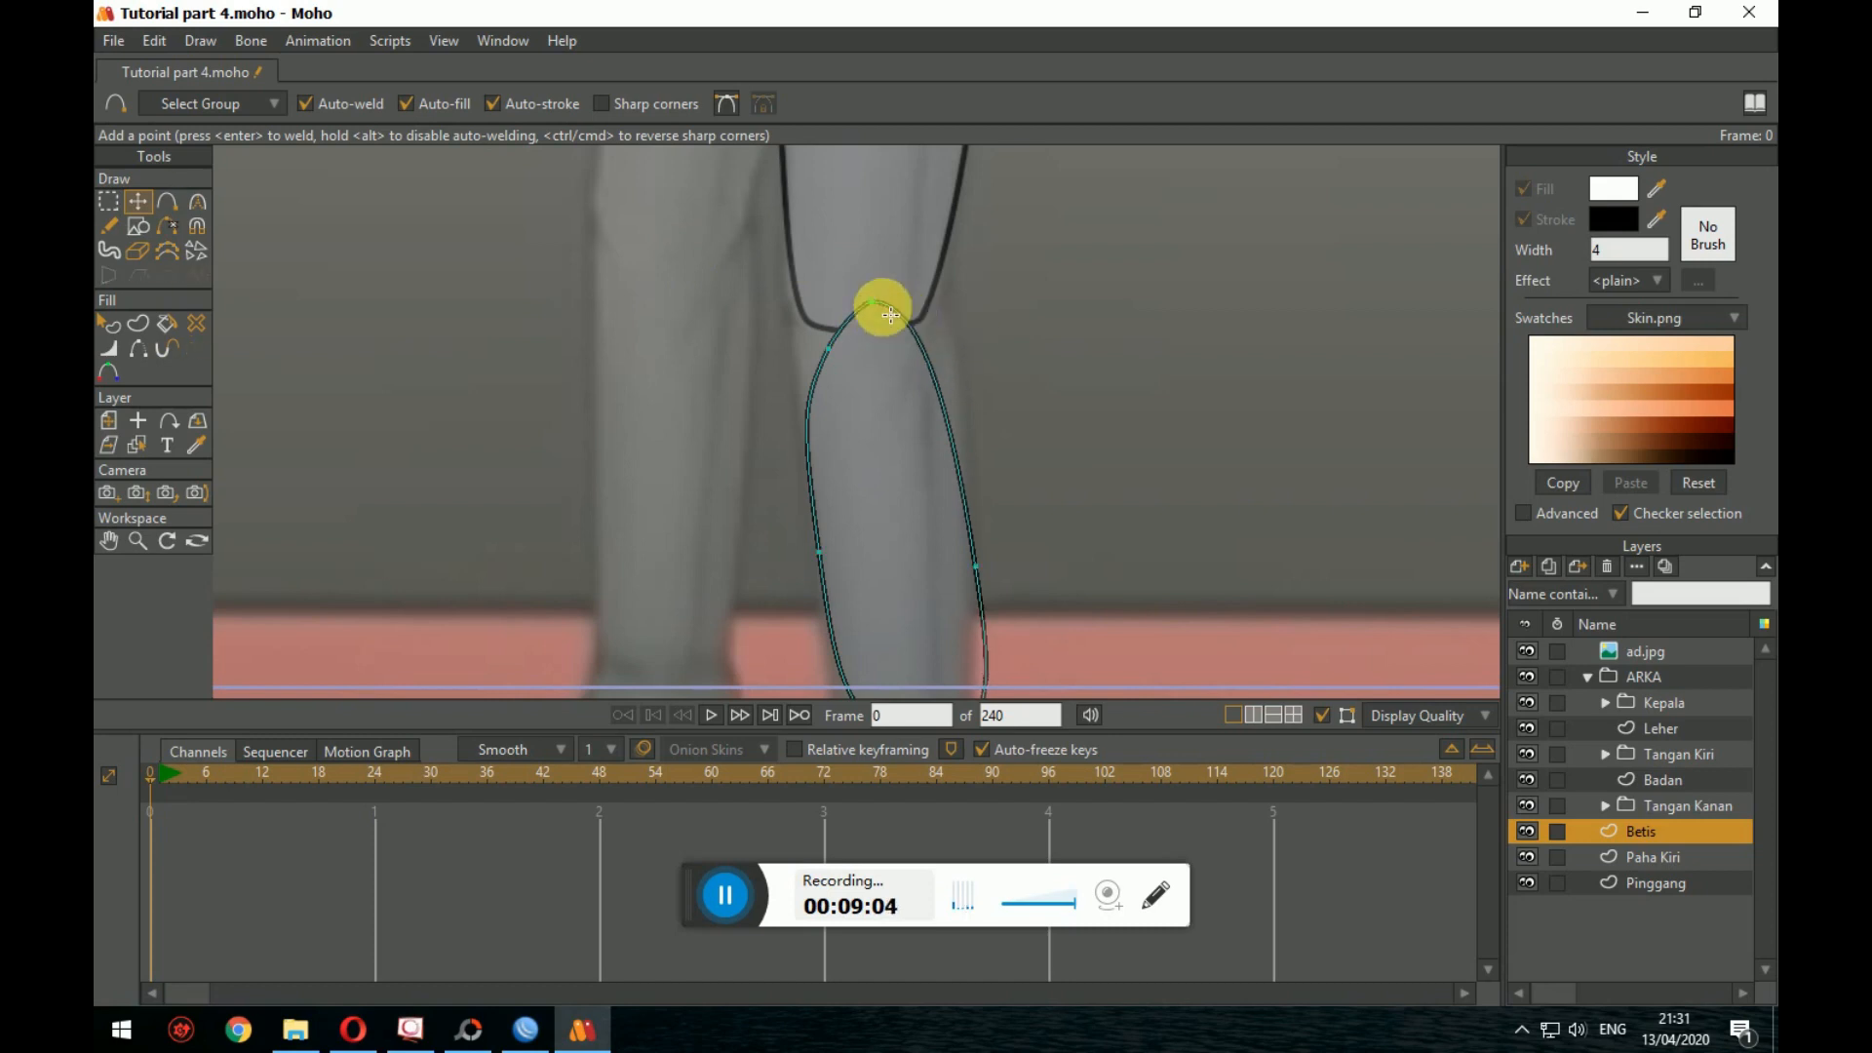
{"action": "left_click", "coordinate": [924, 327]}
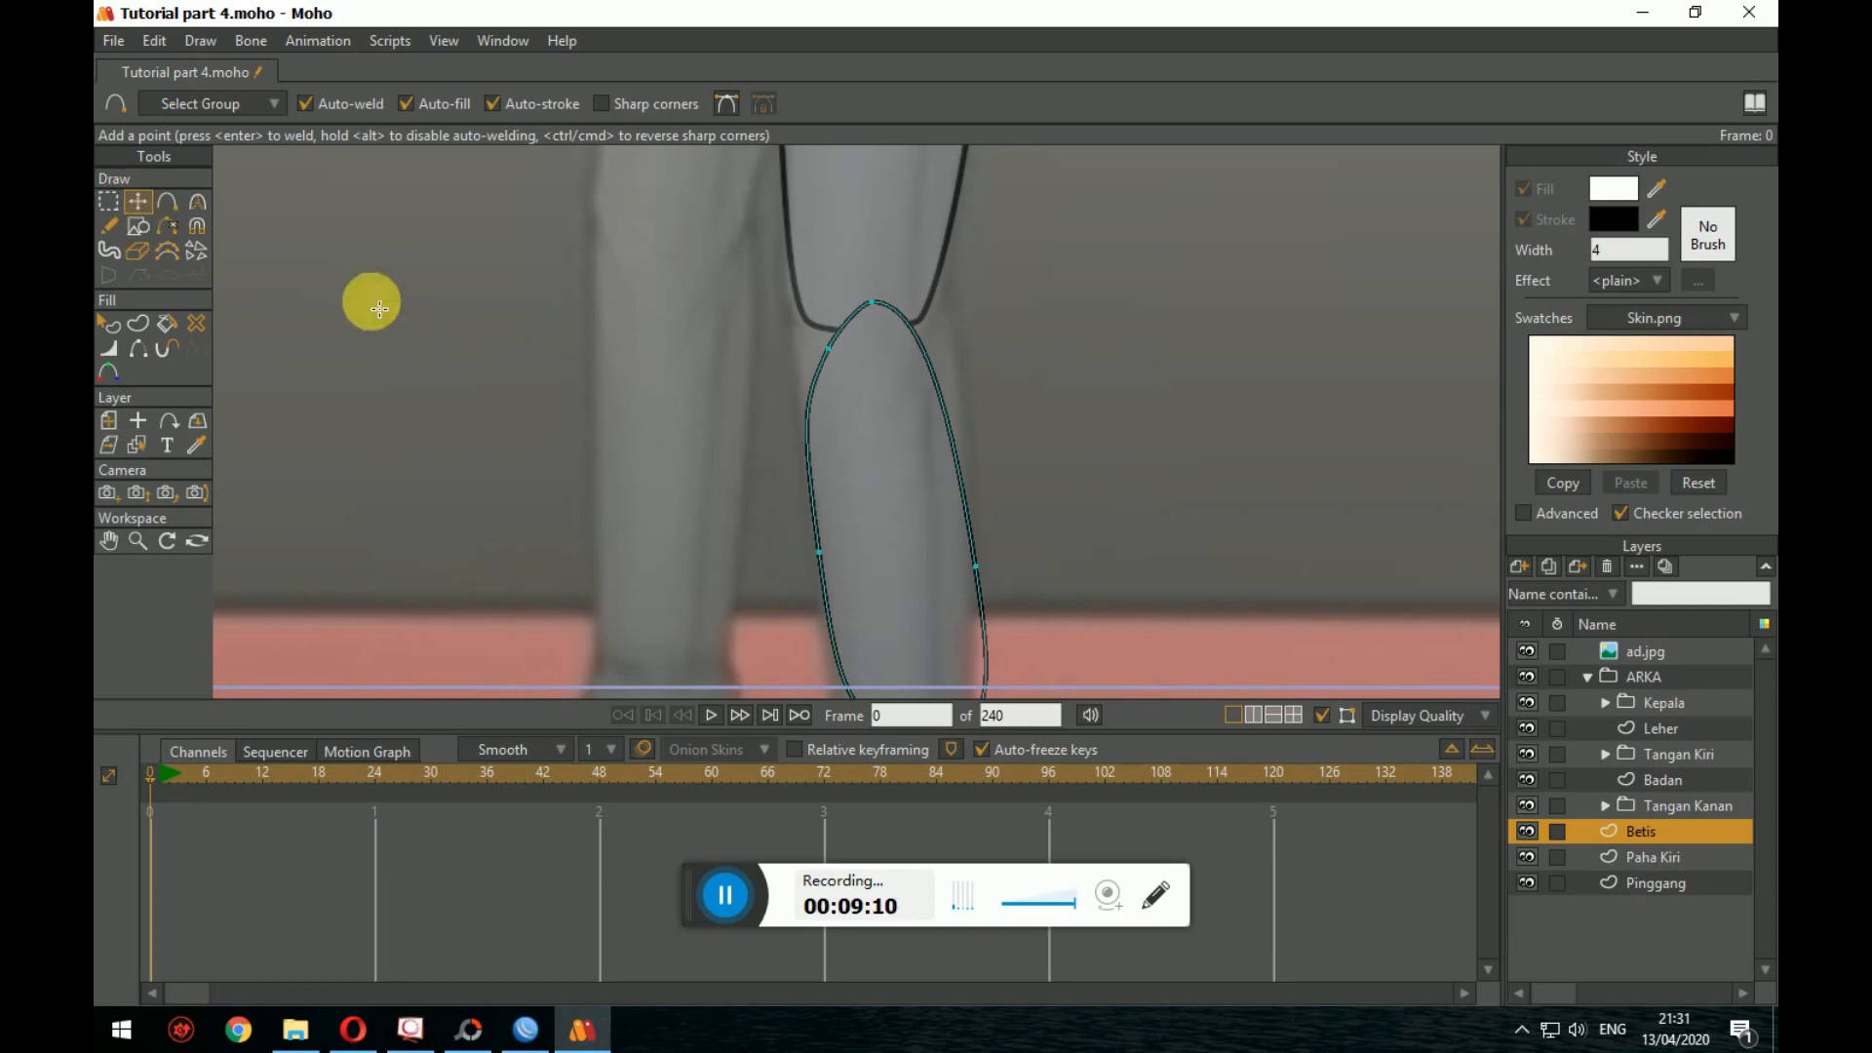
Step: Move the calf's top and upper front points out to the two lower corners of the thigh
{"action": "left_click", "coordinate": [121, 202]}
{"action": "left_click", "coordinate": [133, 201]}
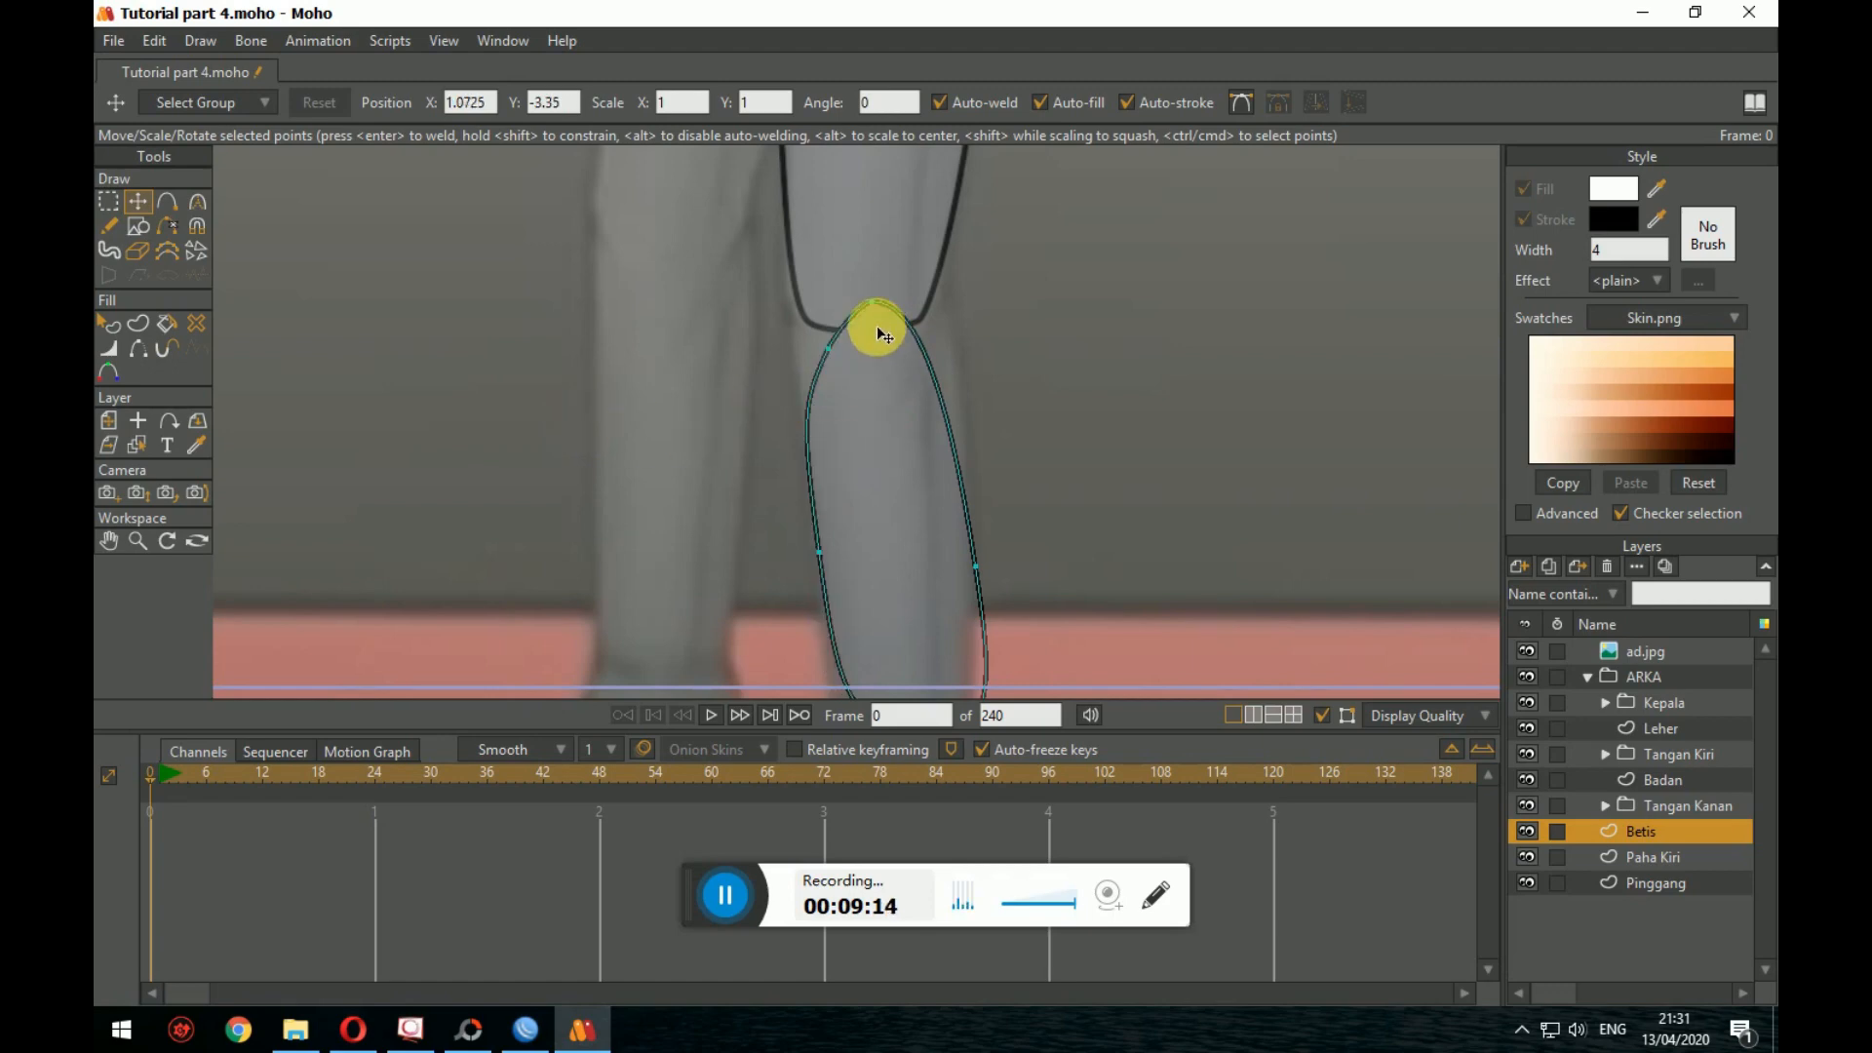
{"action": "left_click_drag", "start_coordinate": [875, 305], "coordinate": [936, 294]}
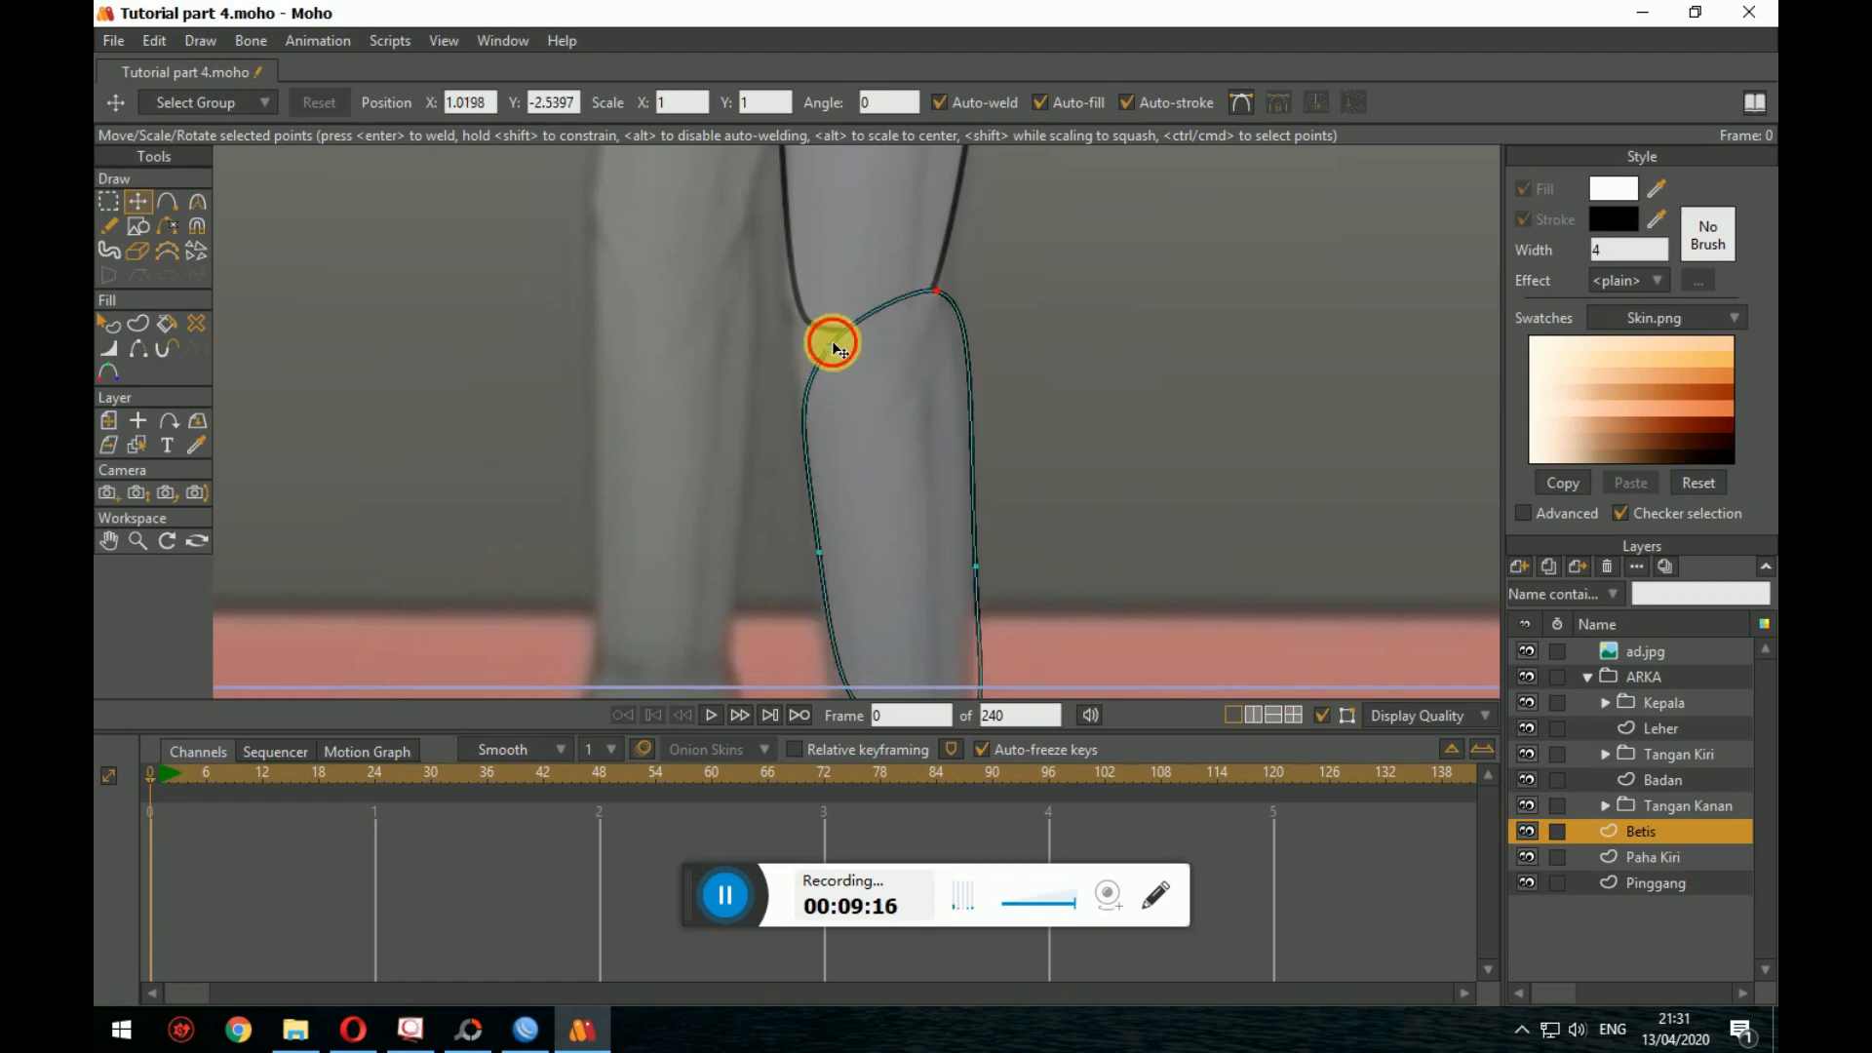
{"action": "left_click_drag", "start_coordinate": [834, 345], "coordinate": [790, 324]}
Step: Move the calf's lower points to the trouser hem at the ankle and align the front side point with the shin
{"action": "left_click_drag", "start_coordinate": [859, 502], "coordinate": [906, 363]}
{"action": "left_click_drag", "start_coordinate": [922, 602], "coordinate": [891, 653]}
{"action": "left_click_drag", "start_coordinate": [1008, 615], "coordinate": [961, 661]}
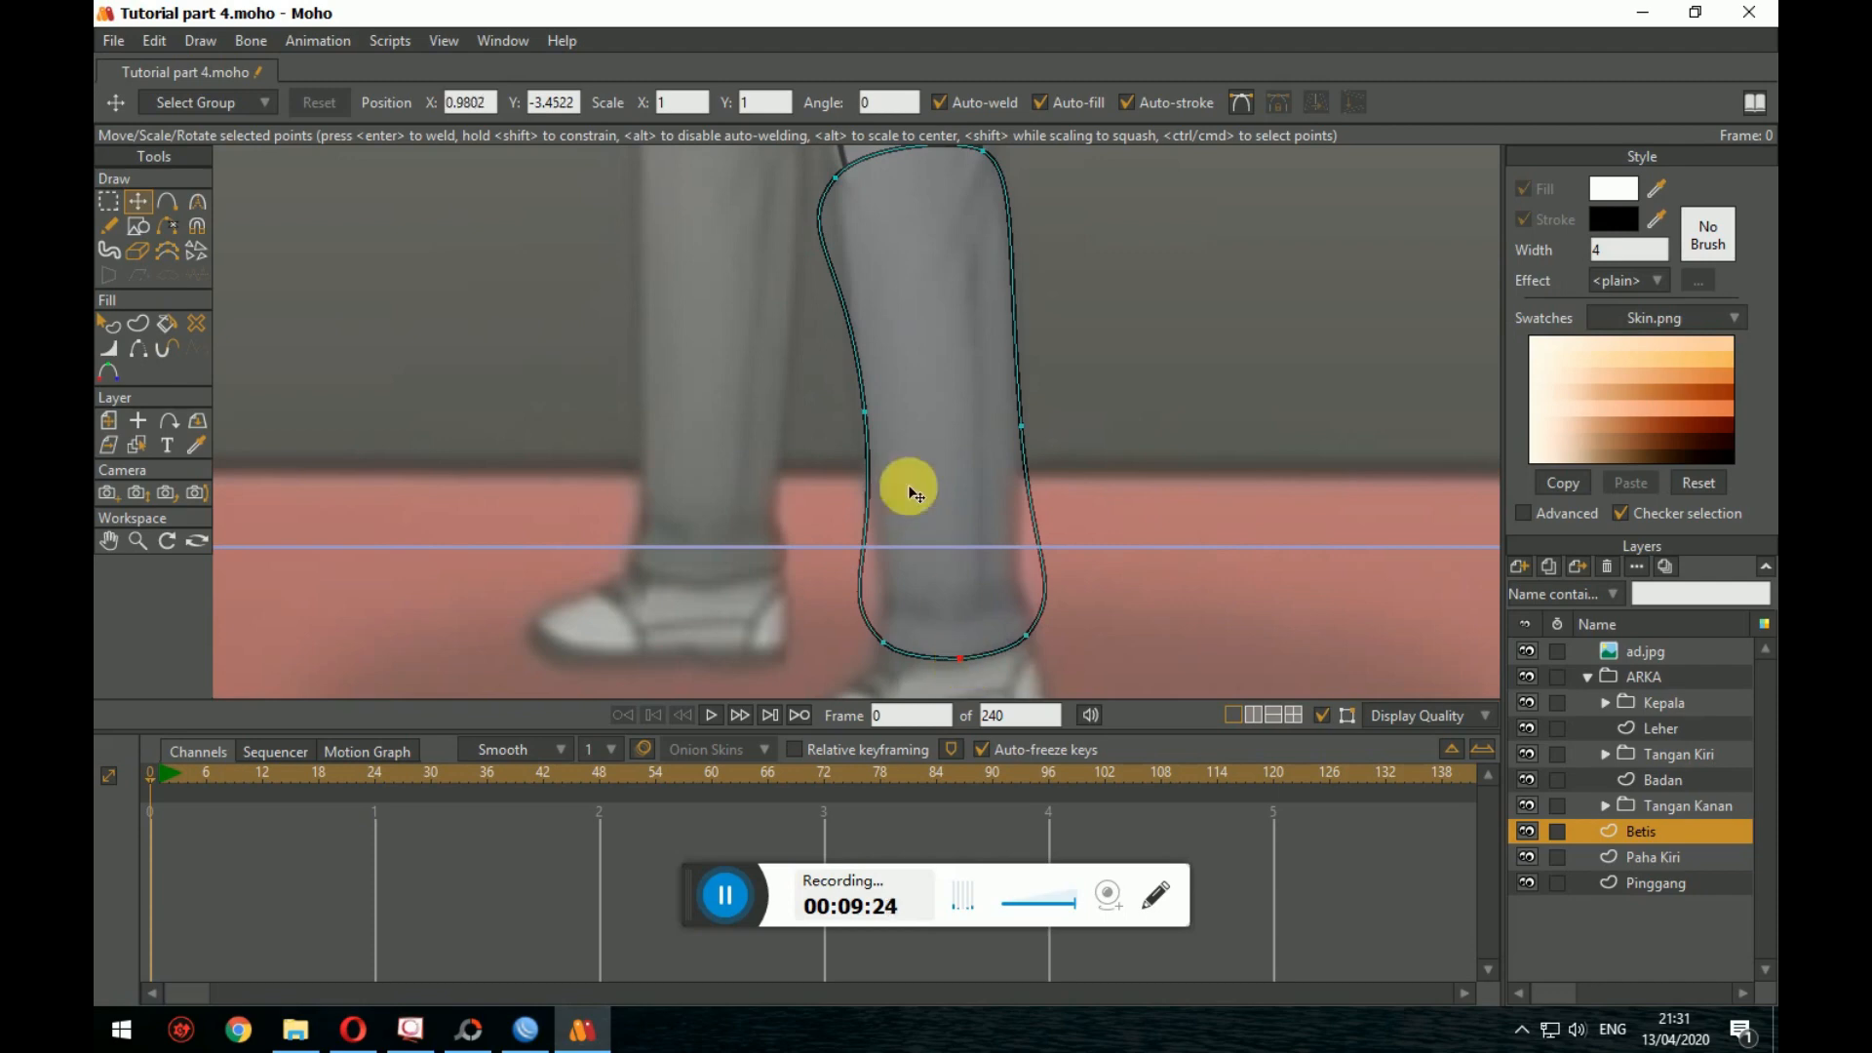
{"action": "left_click_drag", "start_coordinate": [865, 413], "coordinate": [878, 461]}
{"action": "scroll", "coordinate": [872, 460], "scroll_direction": "up", "scroll_amount": 3}
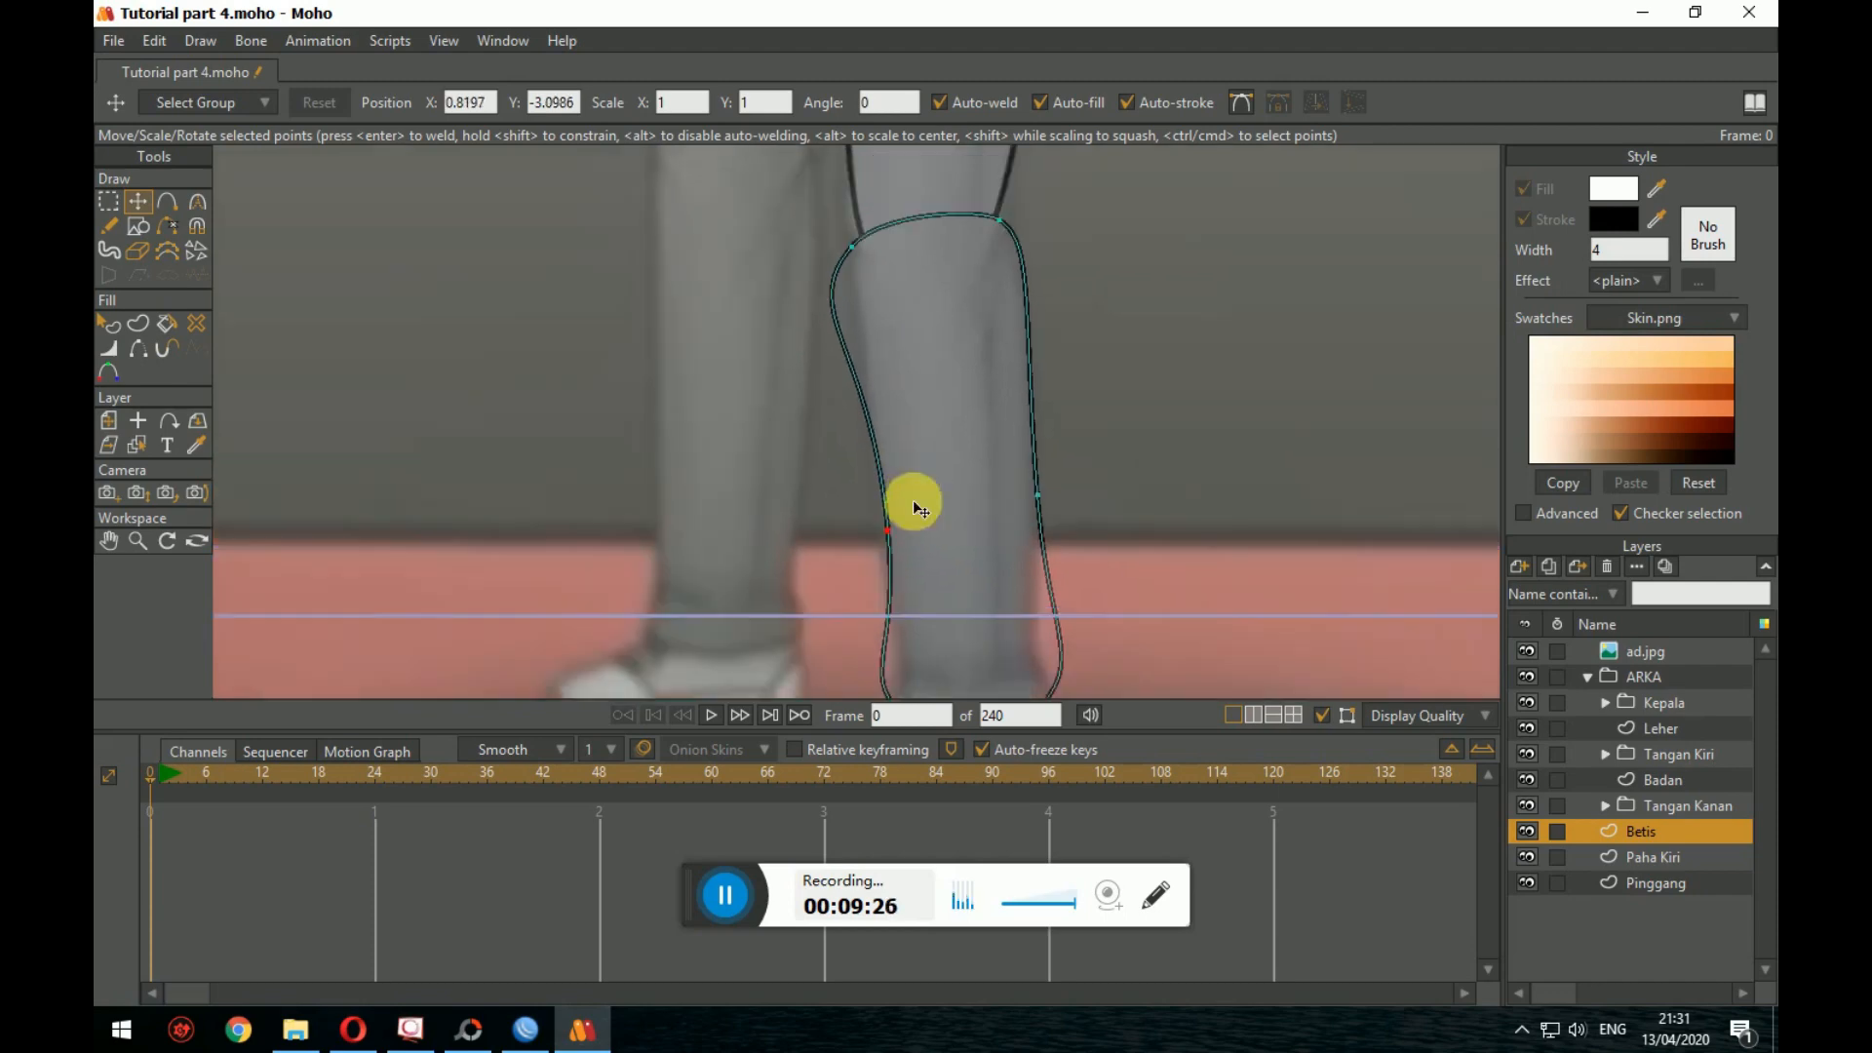
Step: Adjust the curvature handles at the calf's knee corners so the upper outline follows the reference leg
{"action": "left_click", "coordinate": [197, 201]}
{"action": "left_click_drag", "start_coordinate": [773, 407], "coordinate": [840, 349]}
{"action": "left_click_drag", "start_coordinate": [858, 281], "coordinate": [836, 355]}
{"action": "left_click_drag", "start_coordinate": [872, 436], "coordinate": [885, 501]}
{"action": "left_click_drag", "start_coordinate": [1029, 330], "coordinate": [1014, 245]}
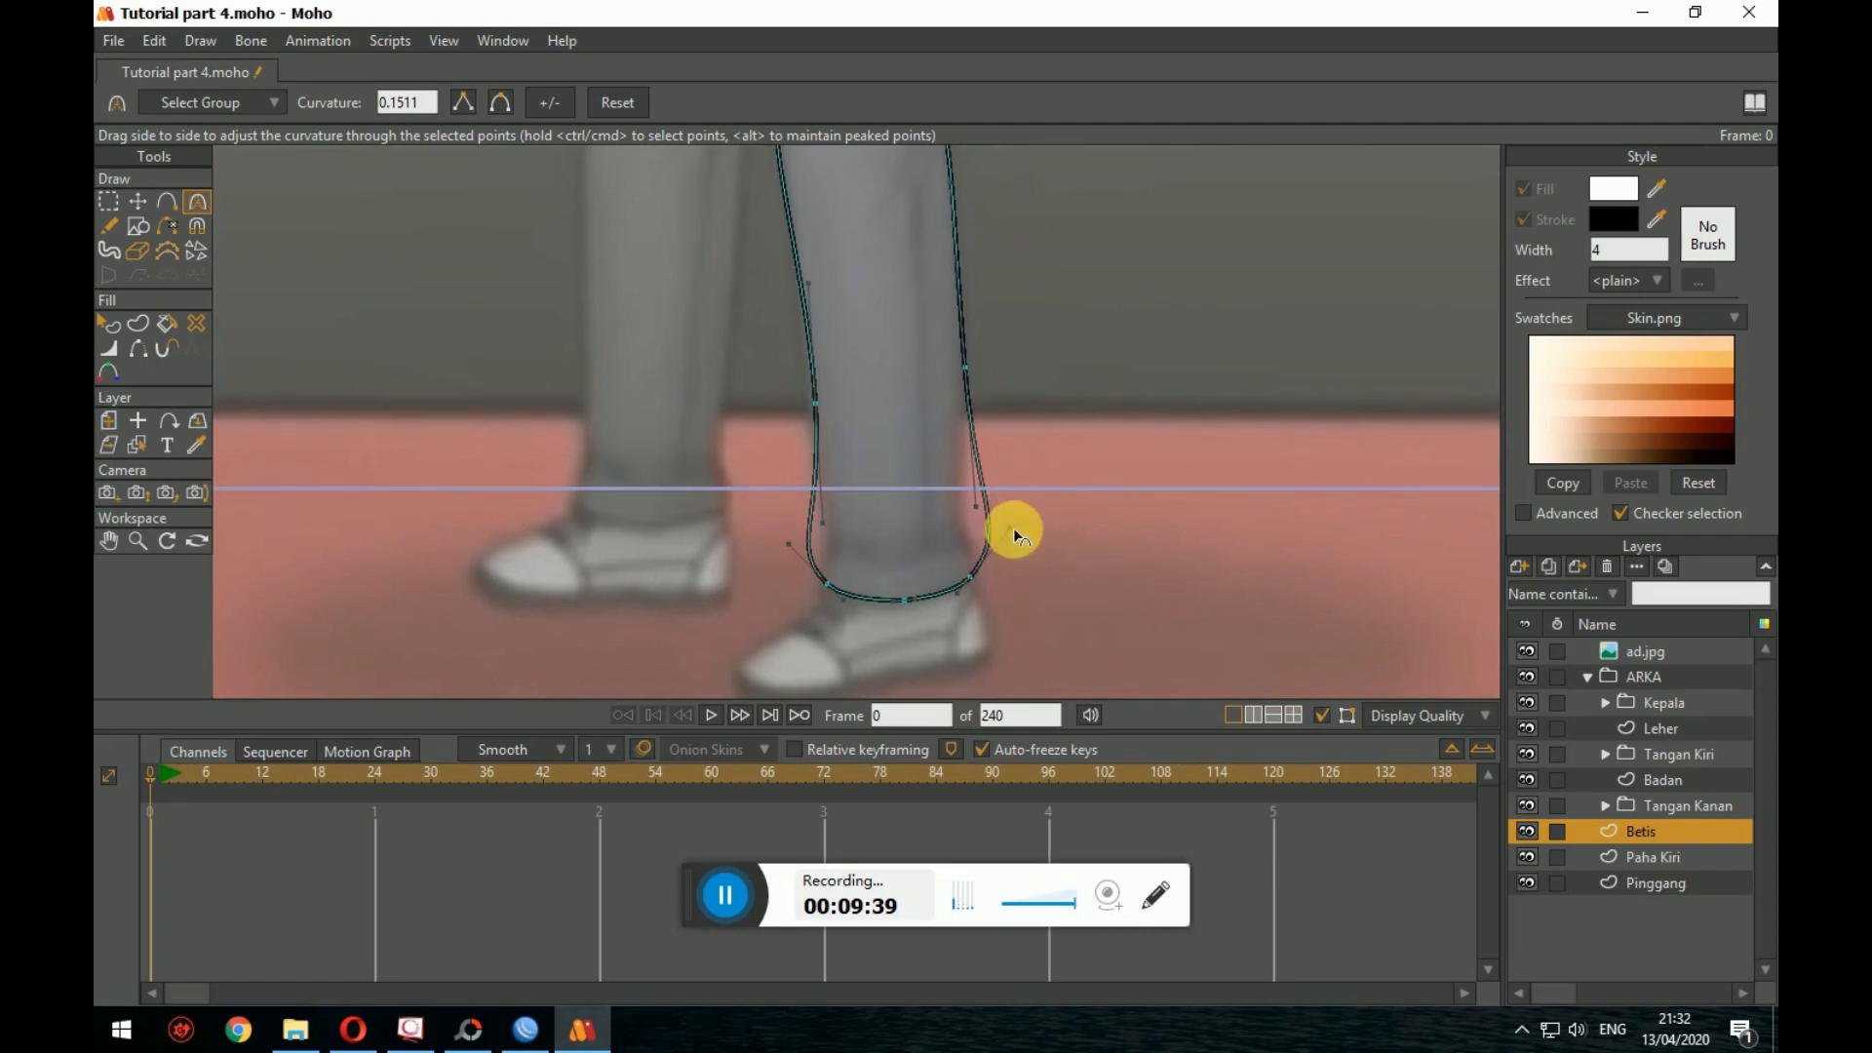
Step: Reshape the curvature of the calf's lower sides and ankle corners to follow the reference trouser leg
{"action": "left_click_drag", "start_coordinate": [1014, 528], "coordinate": [938, 468]}
{"action": "left_click_drag", "start_coordinate": [1018, 189], "coordinate": [983, 314]}
{"action": "left_click_drag", "start_coordinate": [944, 454], "coordinate": [948, 396]}
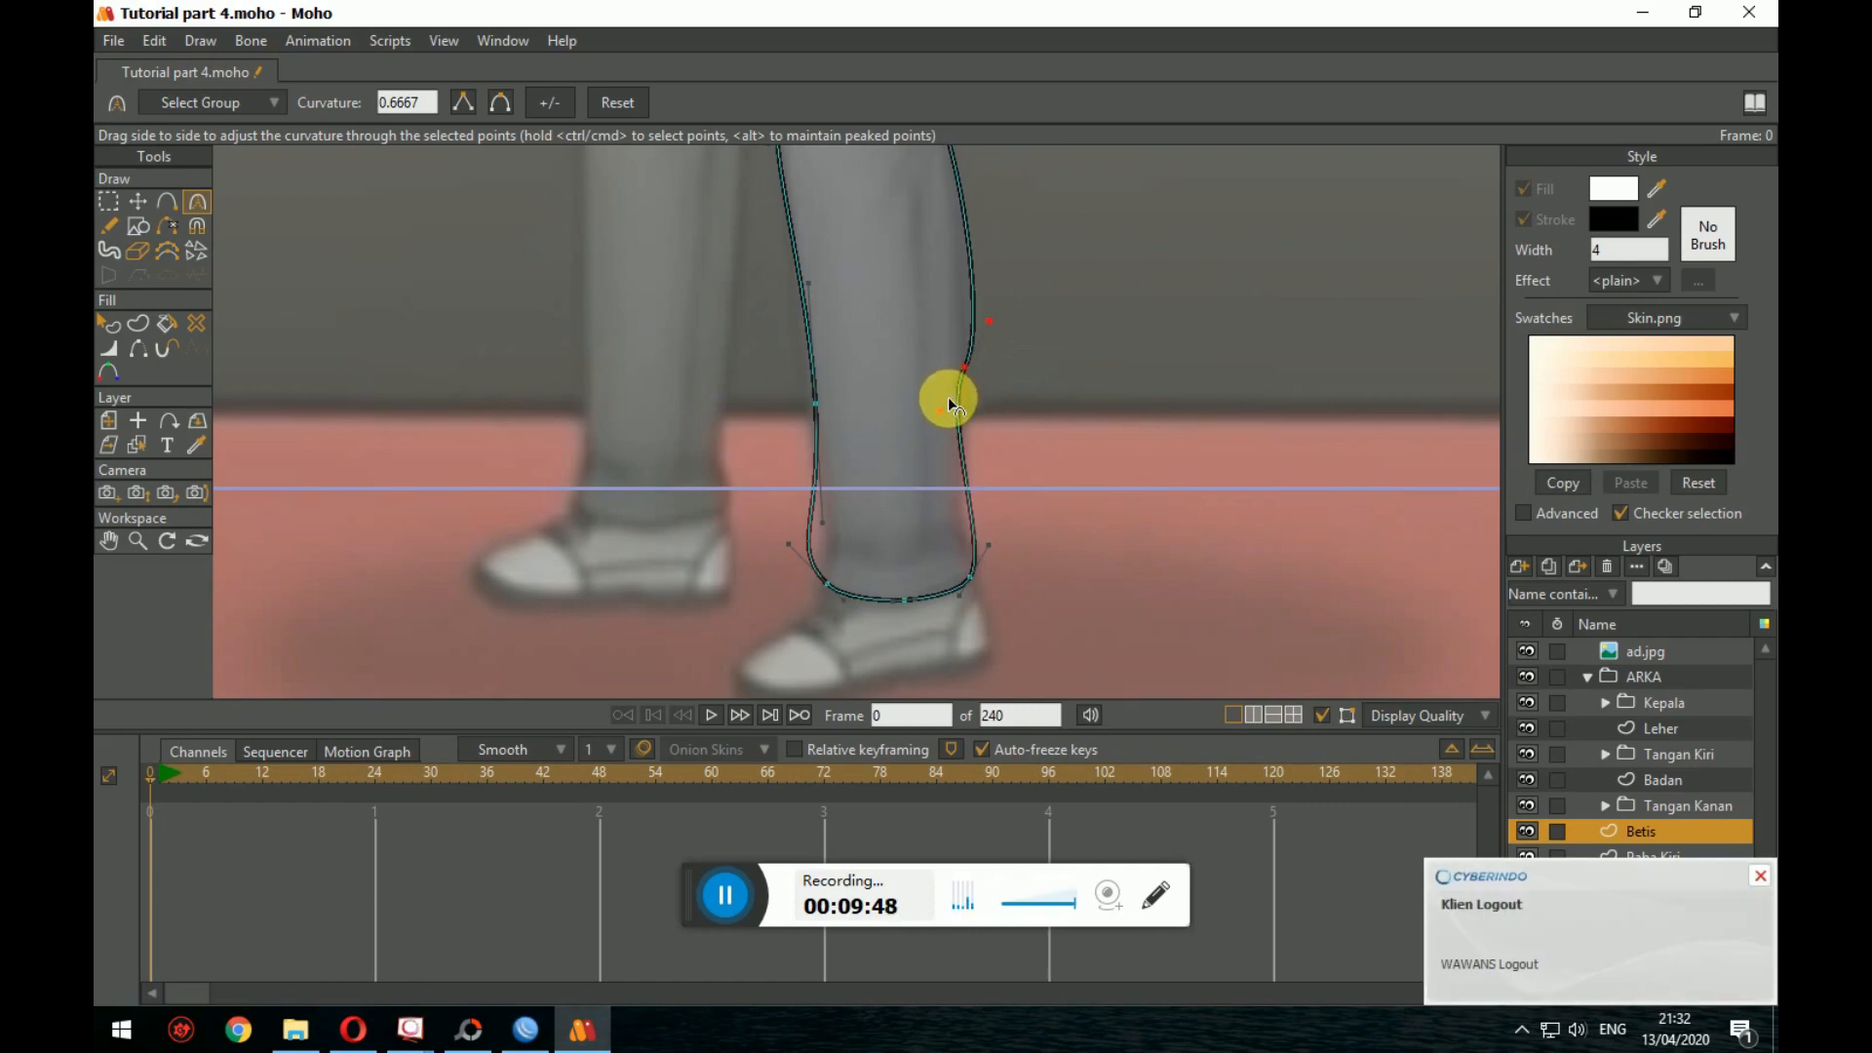
{"action": "left_click", "coordinate": [979, 542]}
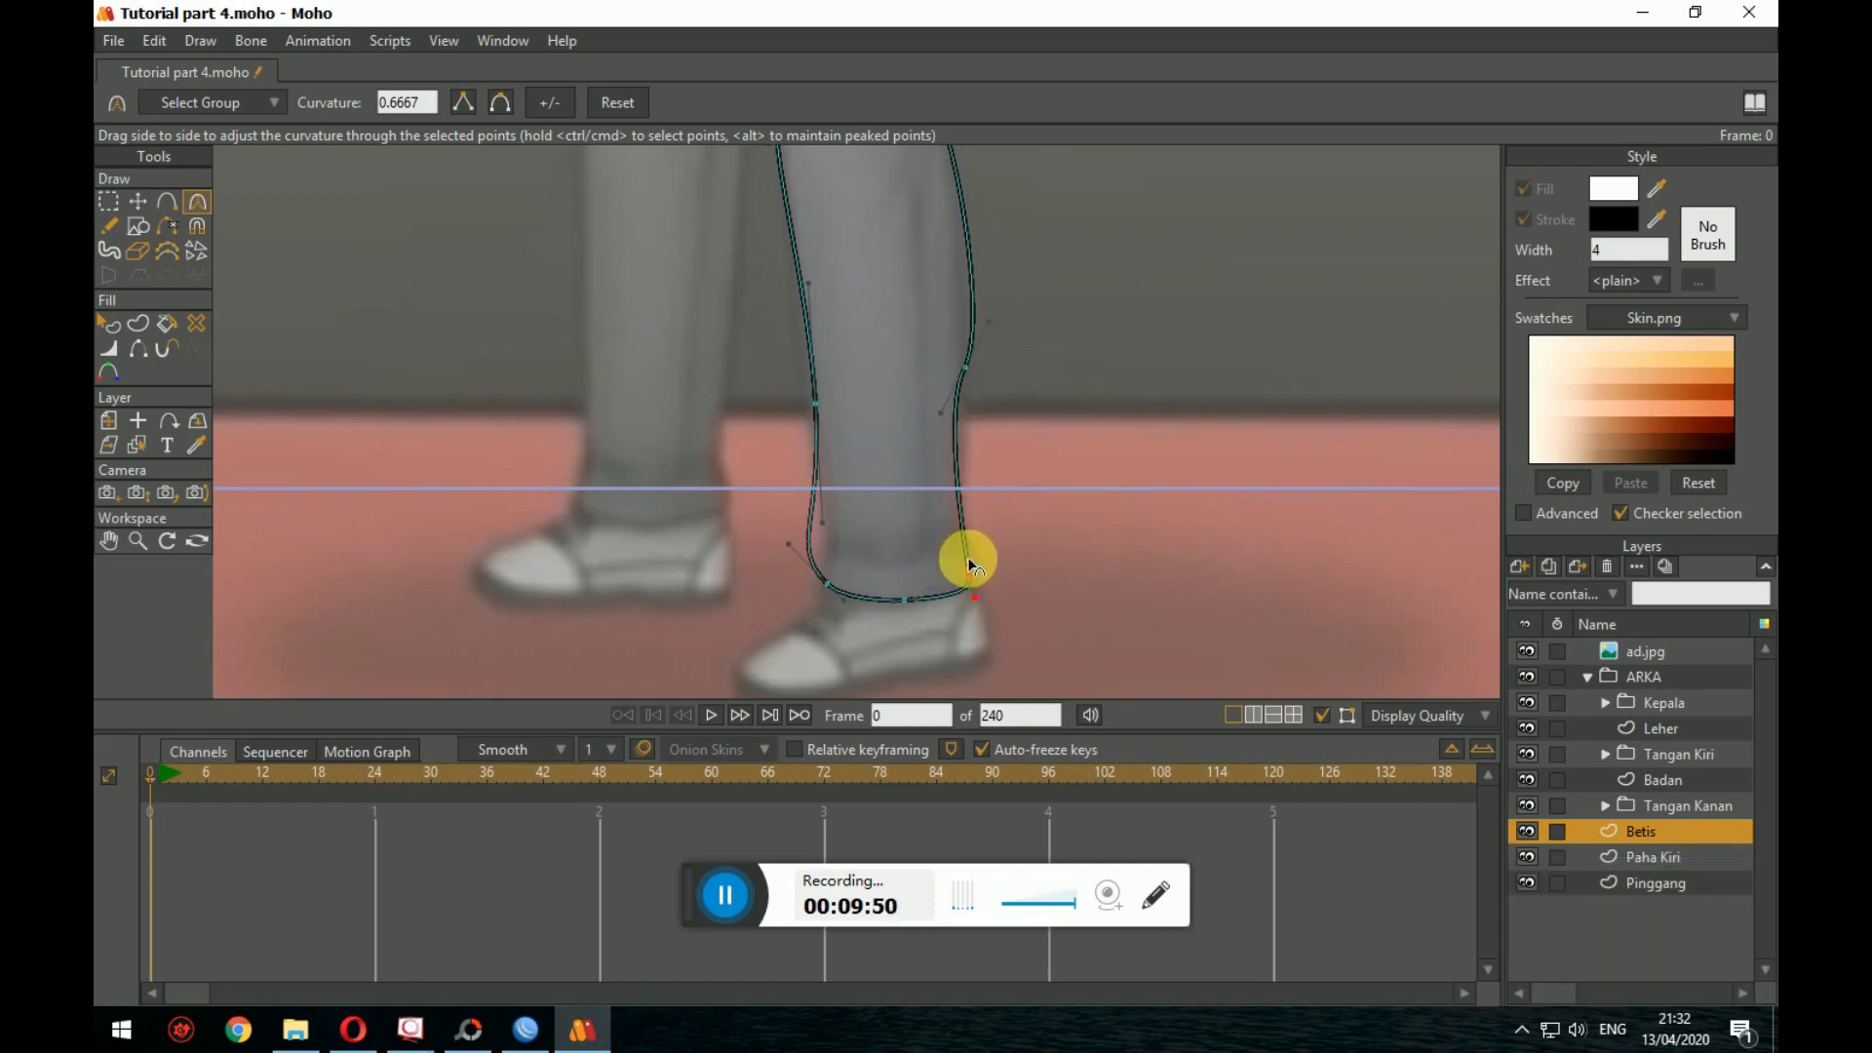
{"action": "left_click", "coordinate": [969, 557]}
{"action": "left_click_drag", "start_coordinate": [1029, 480], "coordinate": [1036, 219]}
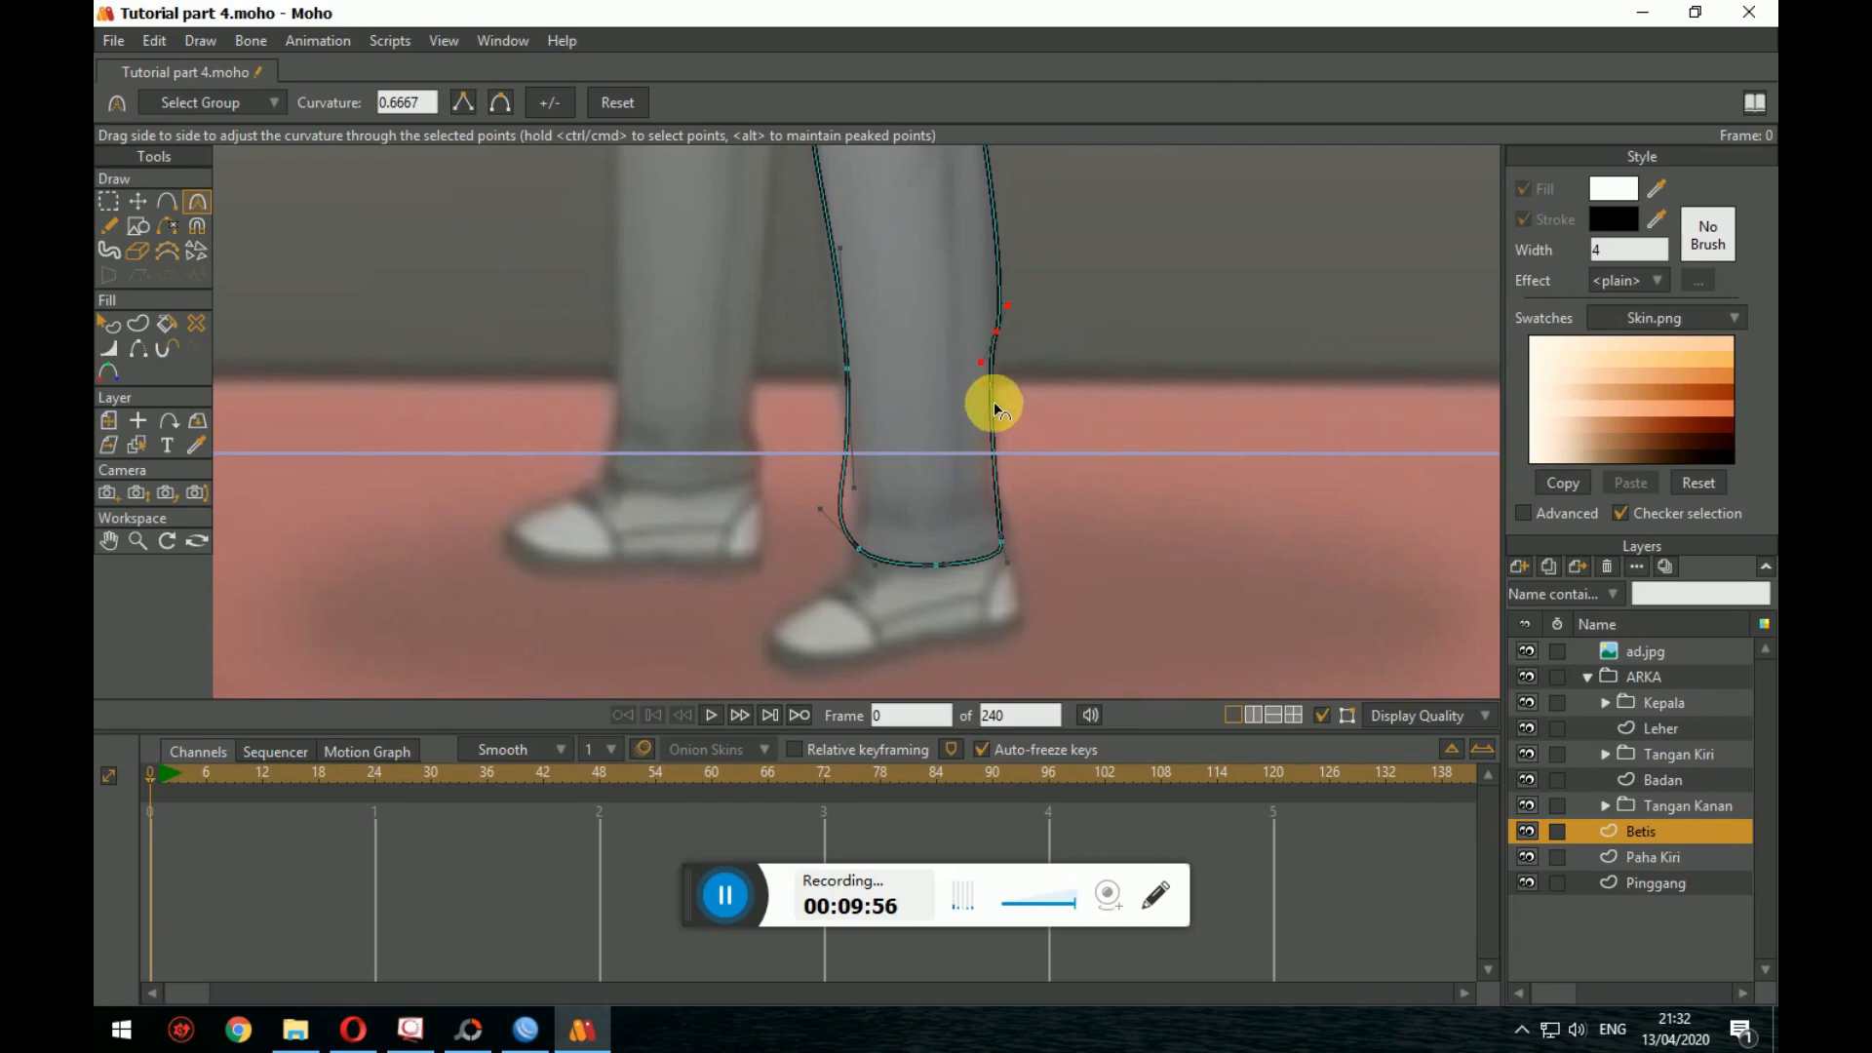
{"action": "left_click_drag", "start_coordinate": [821, 508], "coordinate": [876, 449]}
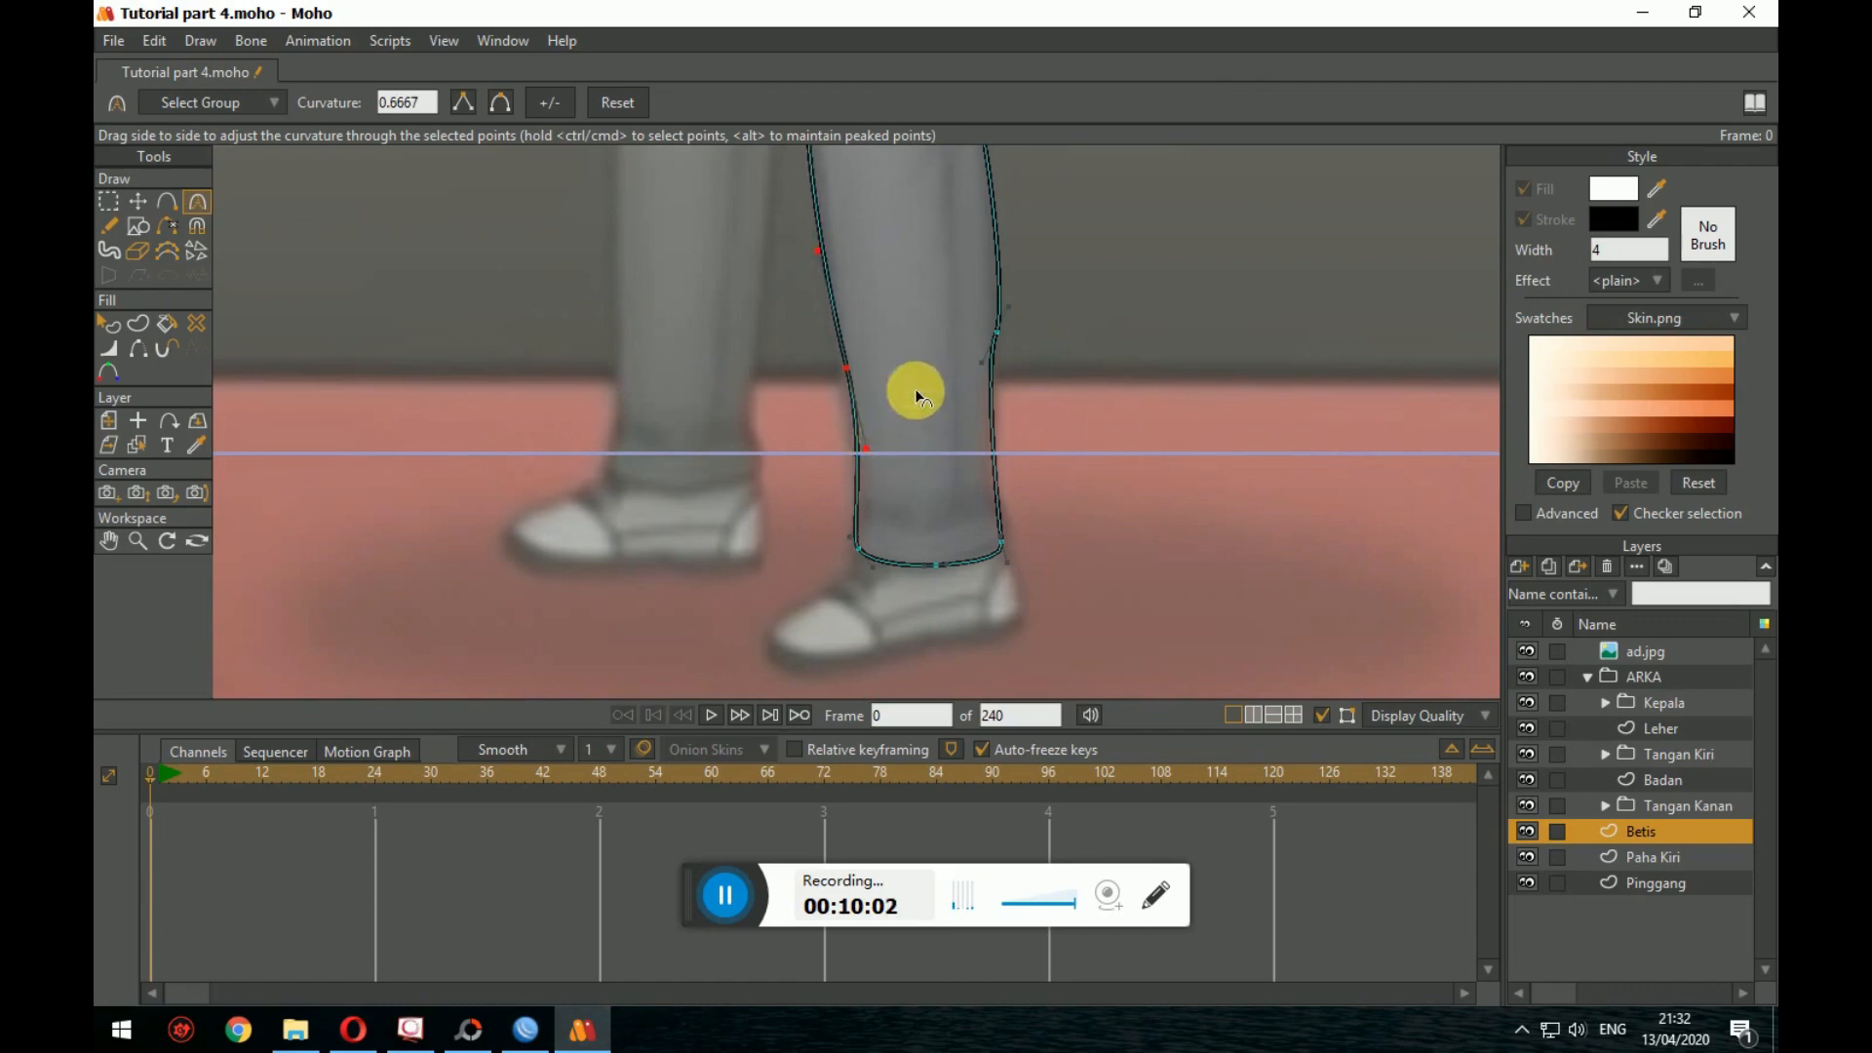
Step: Align the calf's two knee corner points with the ends of the thigh outline
{"action": "left_click_drag", "start_coordinate": [921, 244], "coordinate": [962, 447]}
{"action": "left_click_drag", "start_coordinate": [899, 318], "coordinate": [918, 337]}
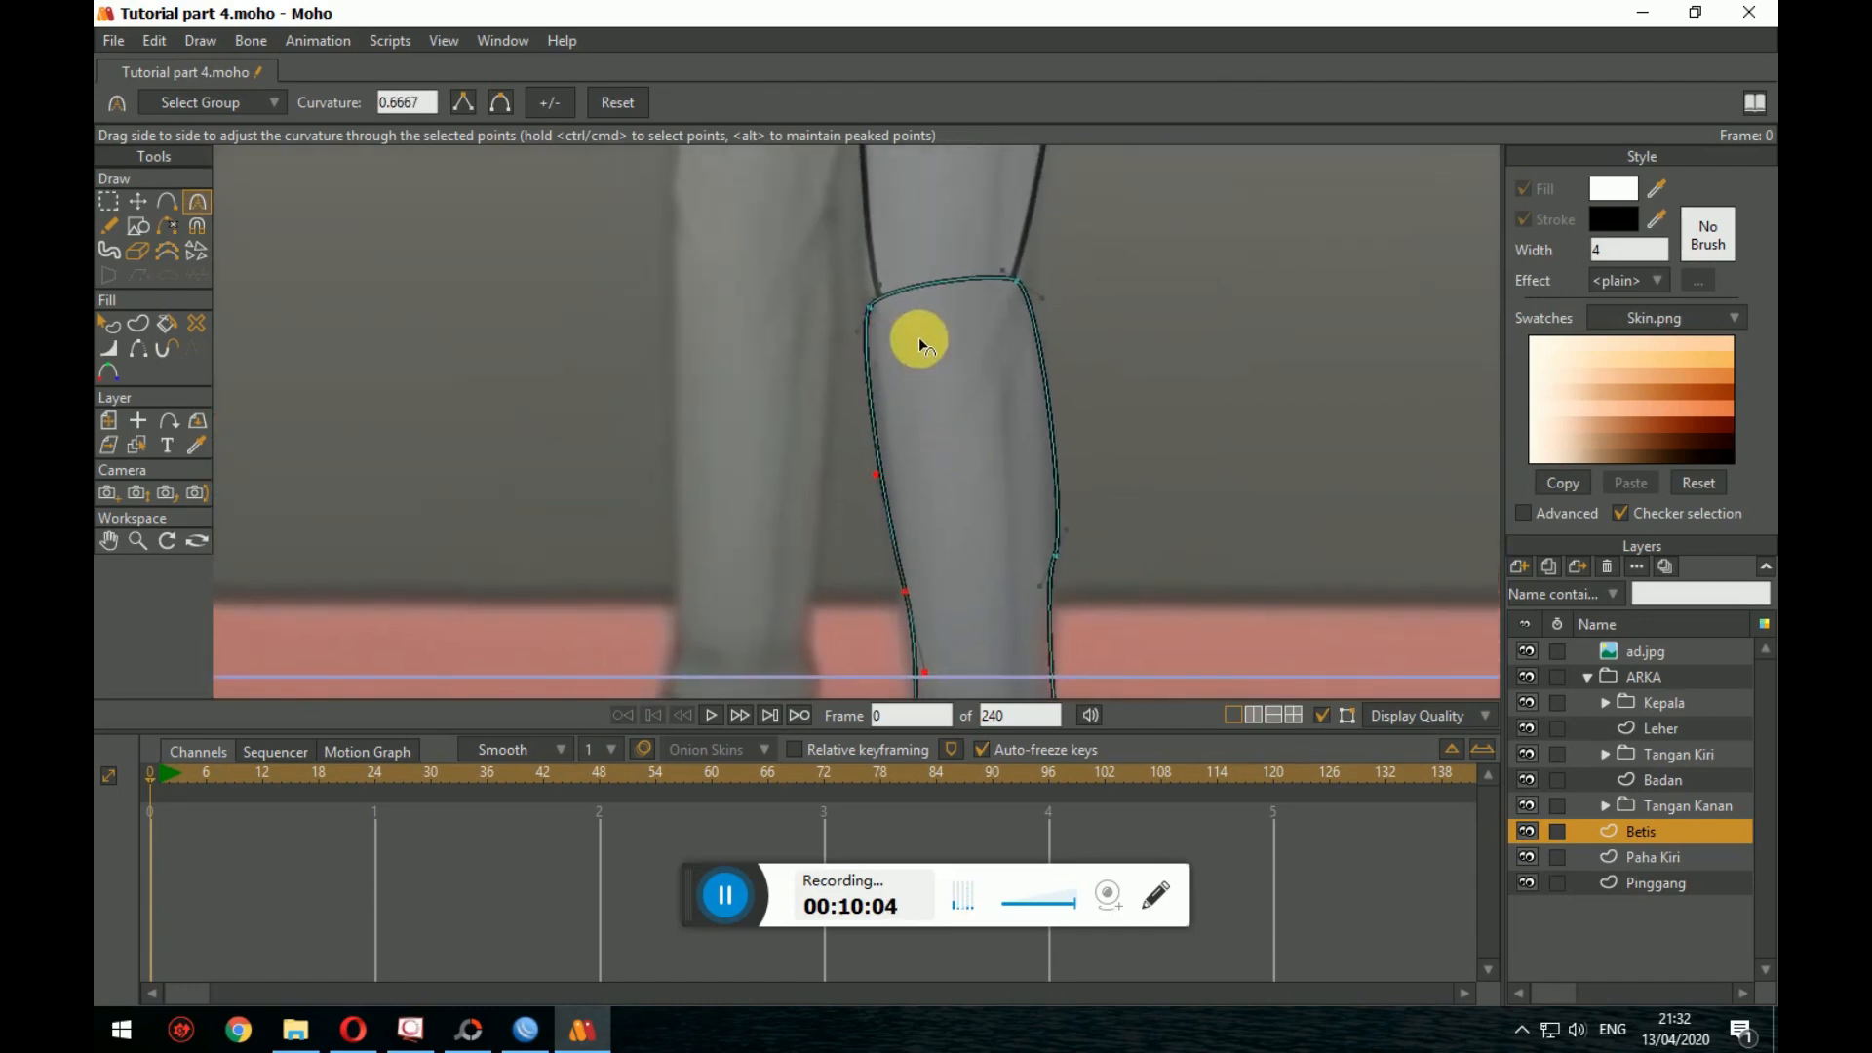
{"action": "left_click", "coordinate": [145, 202]}
{"action": "left_click_drag", "start_coordinate": [754, 331], "coordinate": [781, 358]}
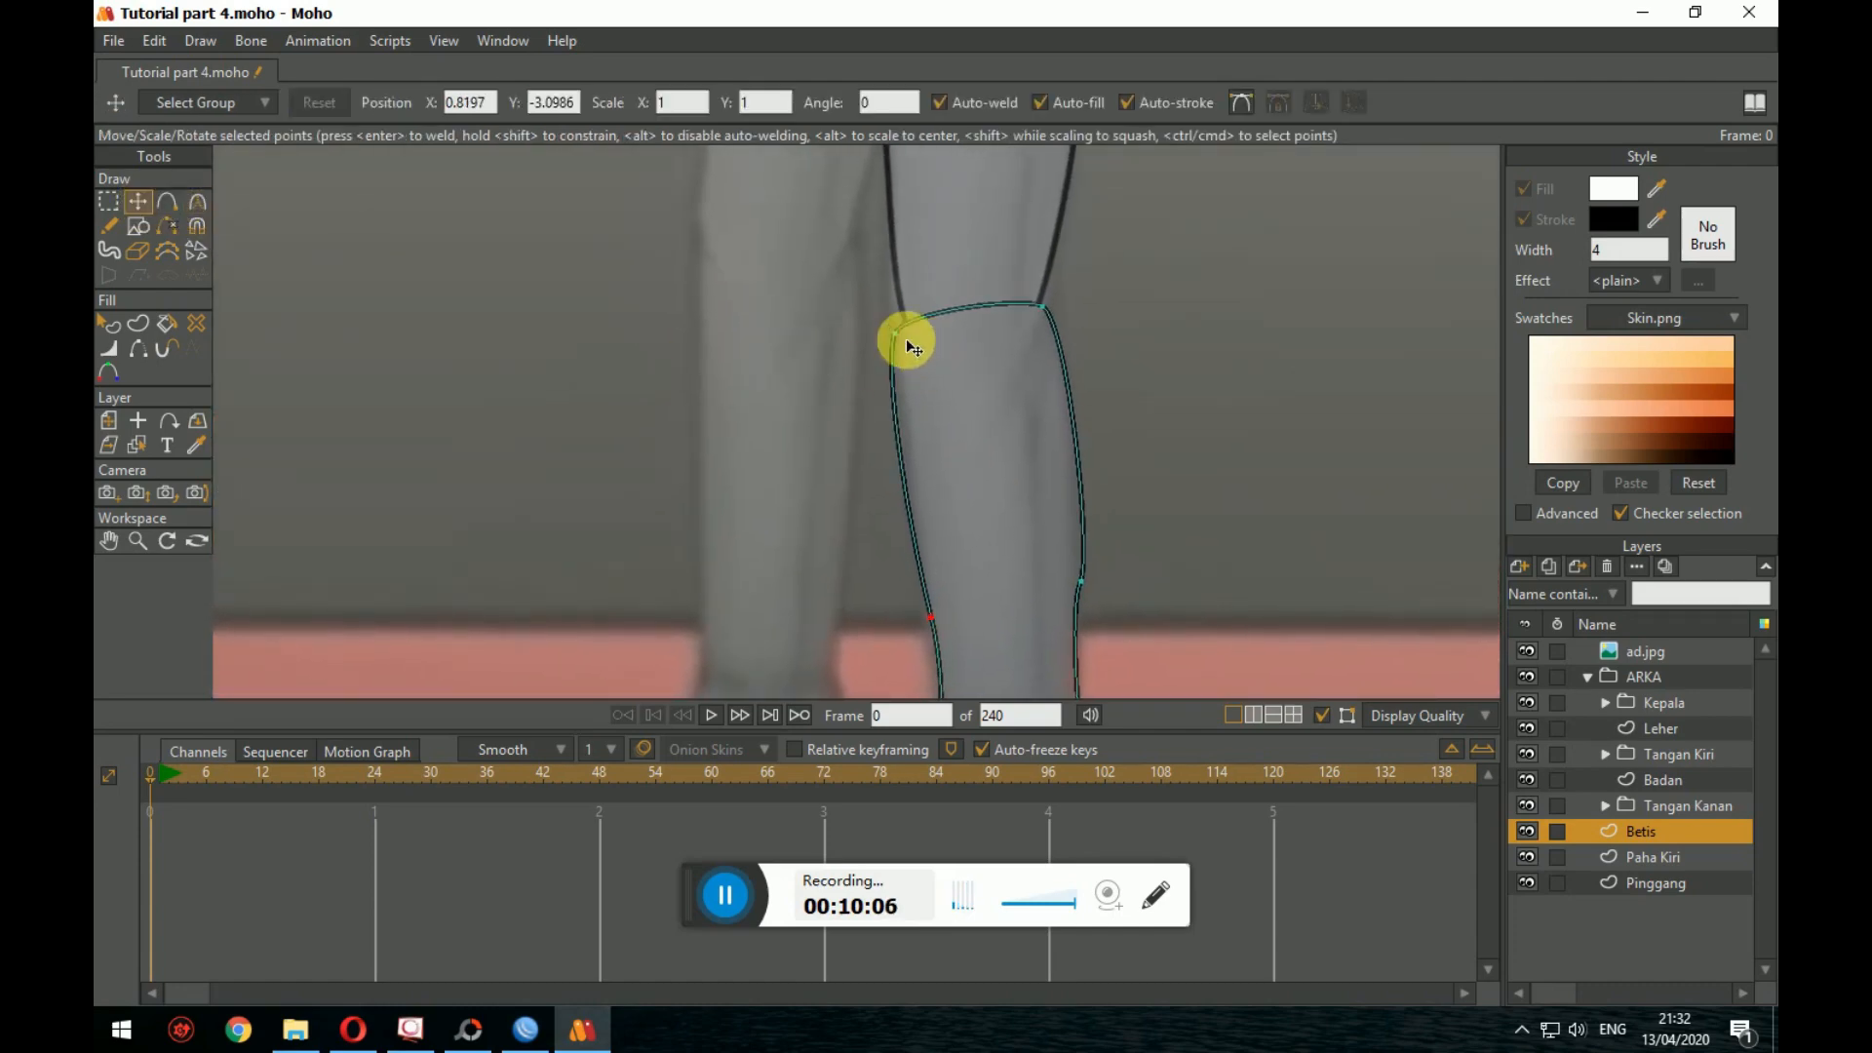
{"action": "mouse_move", "coordinate": [898, 333]}
{"action": "left_mouse_down"}
{"action": "mouse_move", "coordinate": [922, 343]}
{"action": "mouse_move", "coordinate": [910, 322]}
{"action": "left_mouse_up"}
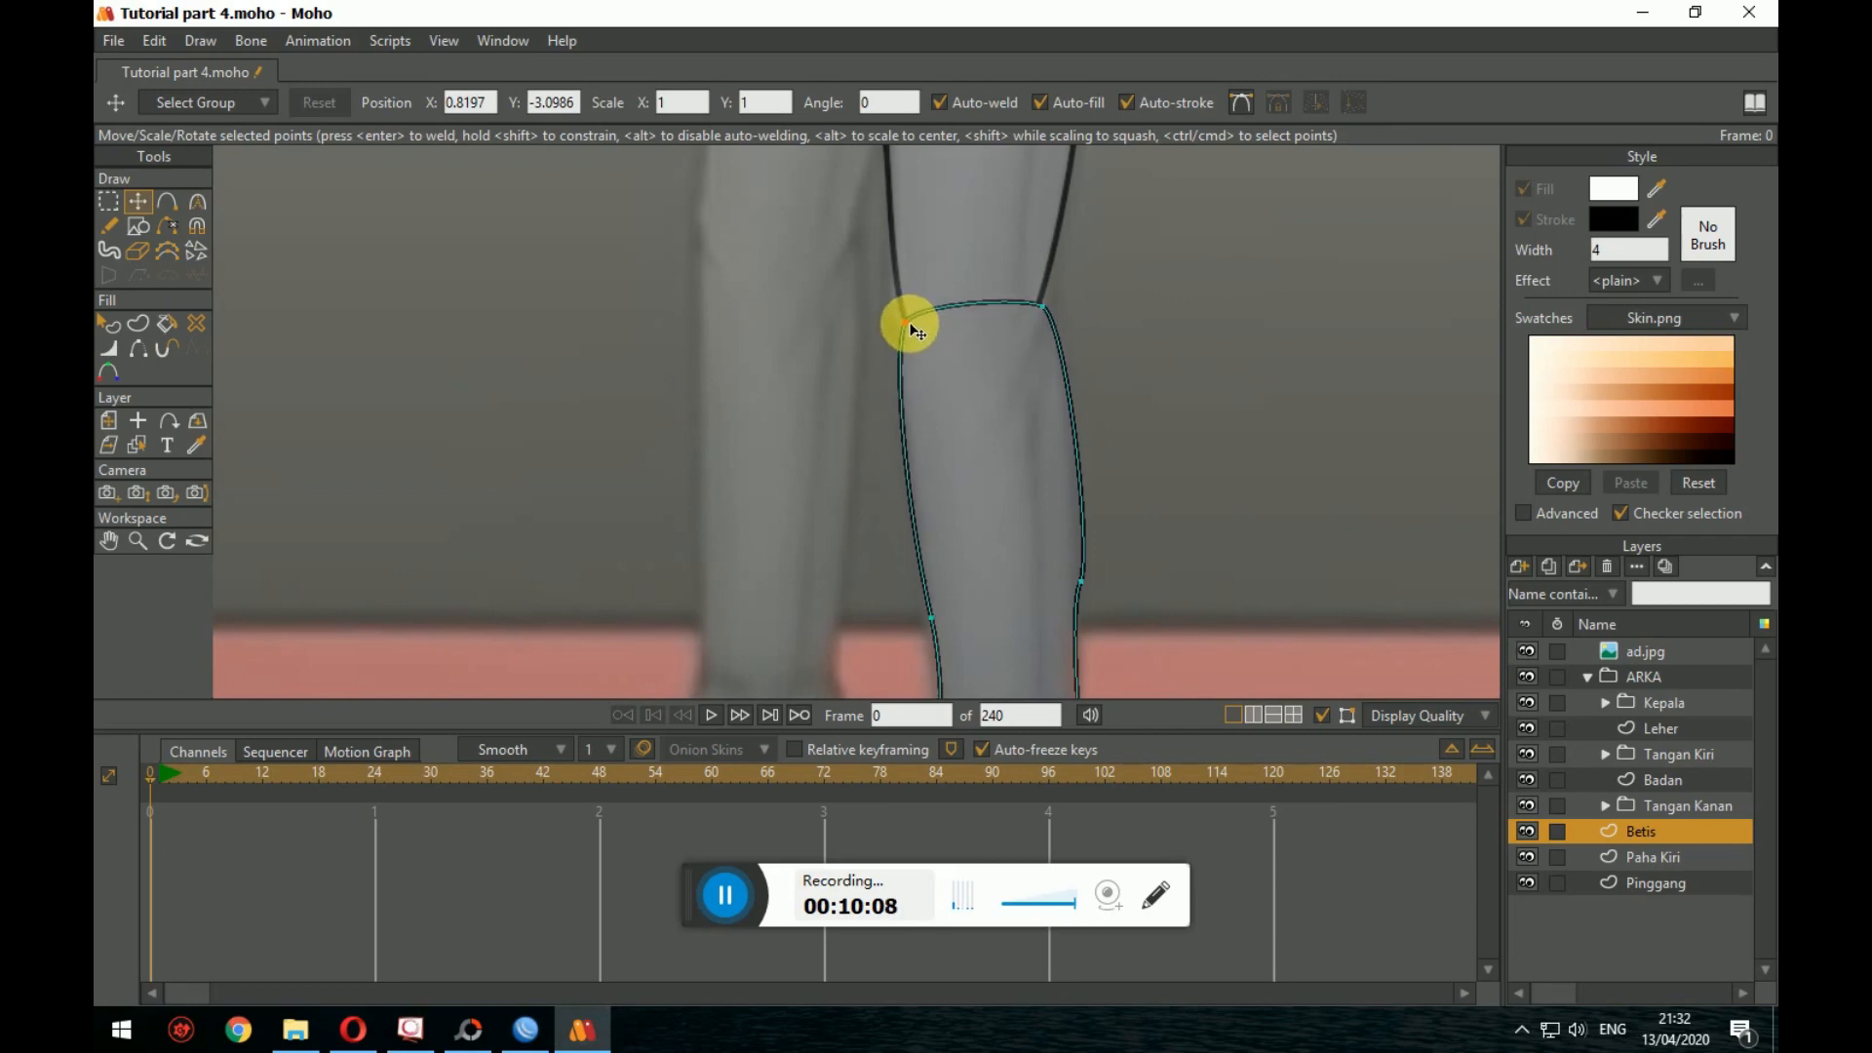
{"action": "mouse_move", "coordinate": [1040, 315]}
{"action": "left_mouse_down"}
{"action": "mouse_move", "coordinate": [1013, 330]}
{"action": "mouse_move", "coordinate": [1046, 305]}
{"action": "left_mouse_up"}
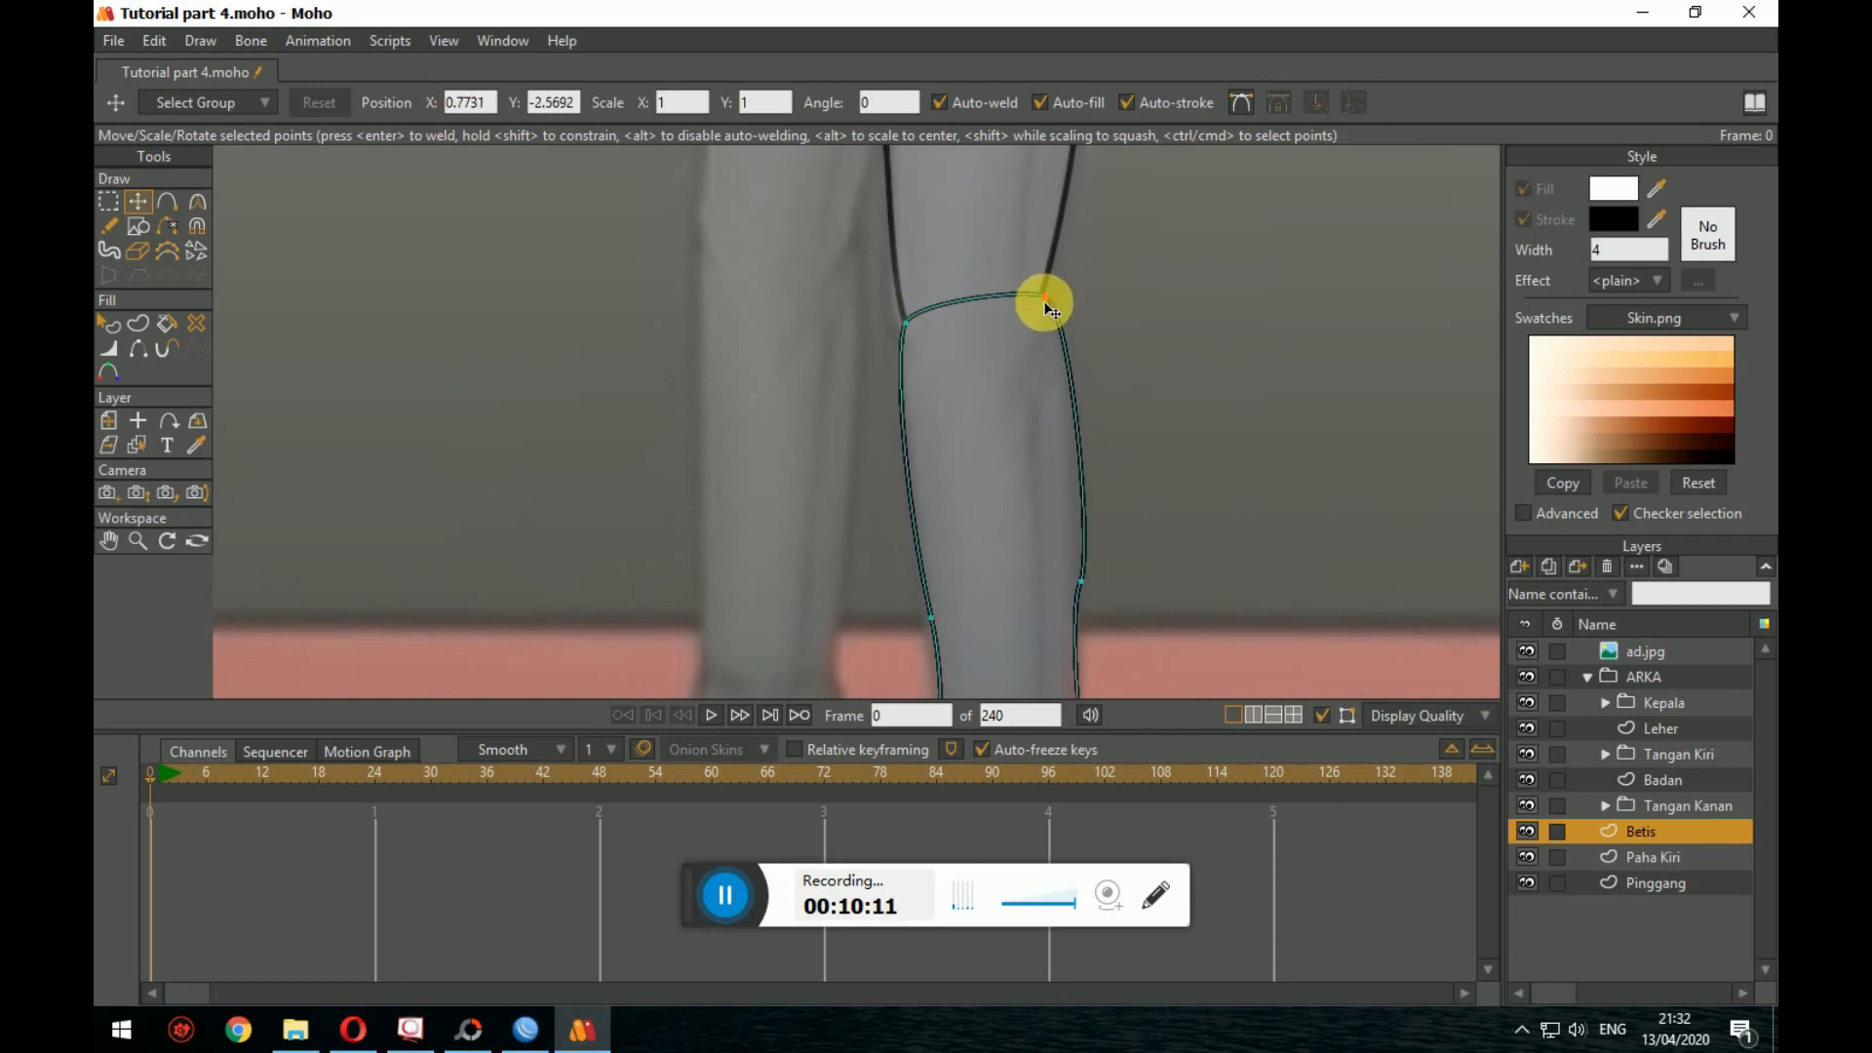
Step: Move the calf's two ankle corner points outward to widen the trouser hem above the shoe
{"action": "left_click", "coordinate": [1087, 578]}
{"action": "left_click_drag", "start_coordinate": [1193, 548], "coordinate": [1084, 251]}
{"action": "scroll", "coordinate": [1161, 331], "scroll_direction": "down", "scroll_amount": 1}
{"action": "scroll", "coordinate": [1071, 357], "scroll_direction": "up", "scroll_amount": 4}
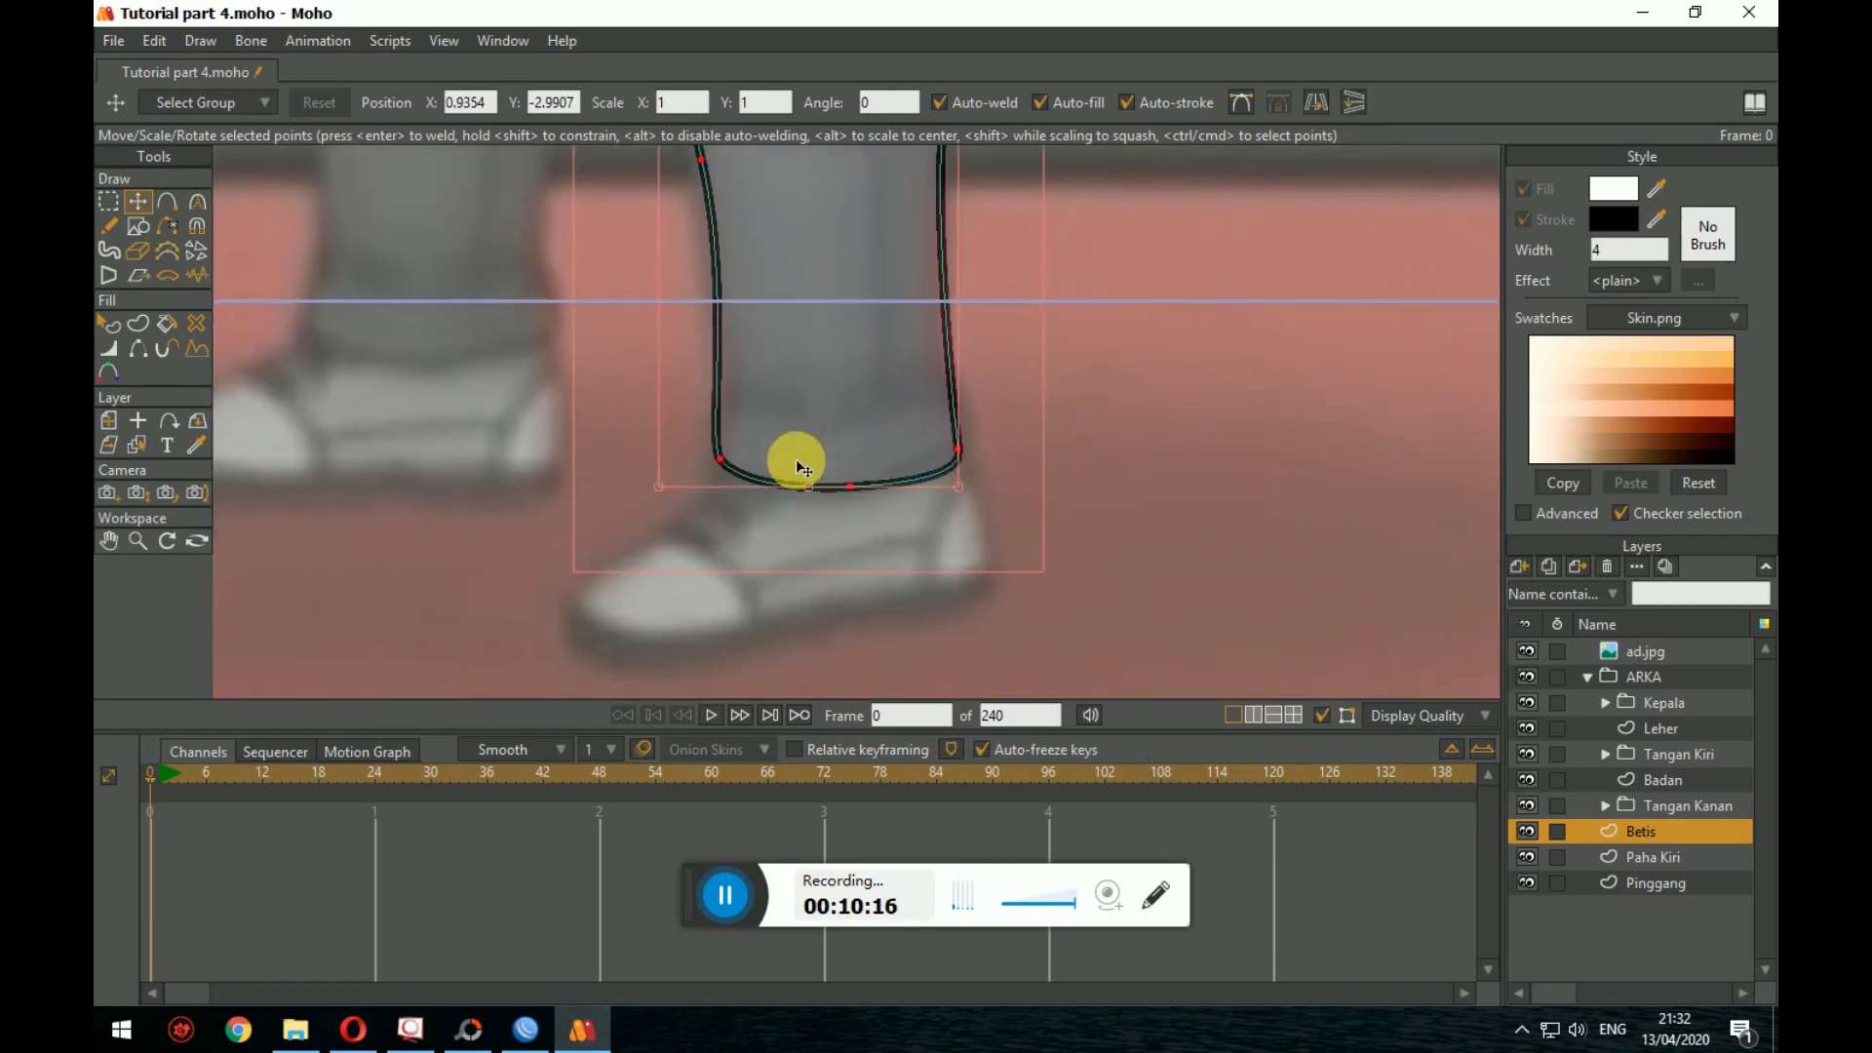
{"action": "mouse_move", "coordinate": [719, 459]}
{"action": "left_mouse_down"}
{"action": "mouse_move", "coordinate": [761, 412]}
{"action": "mouse_move", "coordinate": [710, 452]}
{"action": "left_mouse_up"}
{"action": "mouse_move", "coordinate": [959, 449]}
{"action": "left_mouse_down"}
{"action": "mouse_move", "coordinate": [985, 450]}
{"action": "mouse_move", "coordinate": [973, 439]}
{"action": "left_mouse_up"}
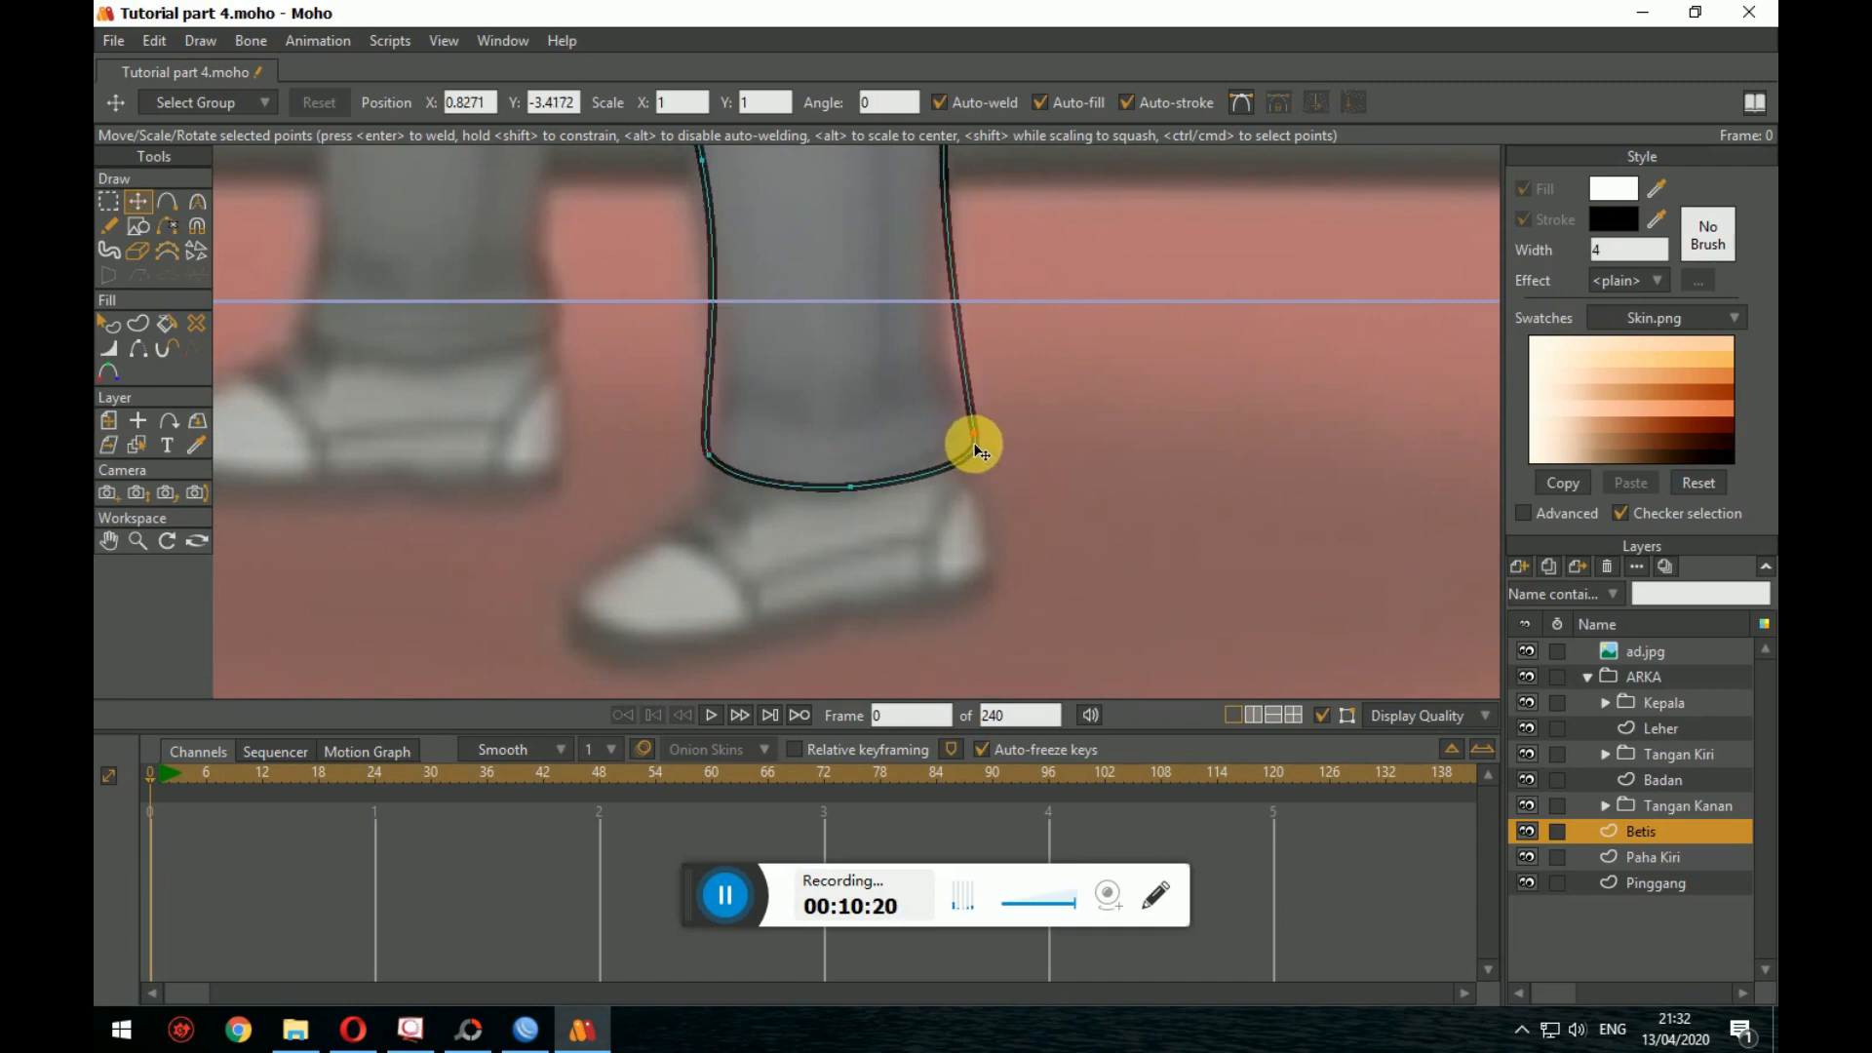
Step: Adjust the curvature handles of both ankle corners so the trouser hem flares toward the shoe
{"action": "left_click_drag", "start_coordinate": [713, 453], "coordinate": [720, 398]}
{"action": "left_click", "coordinate": [197, 200]}
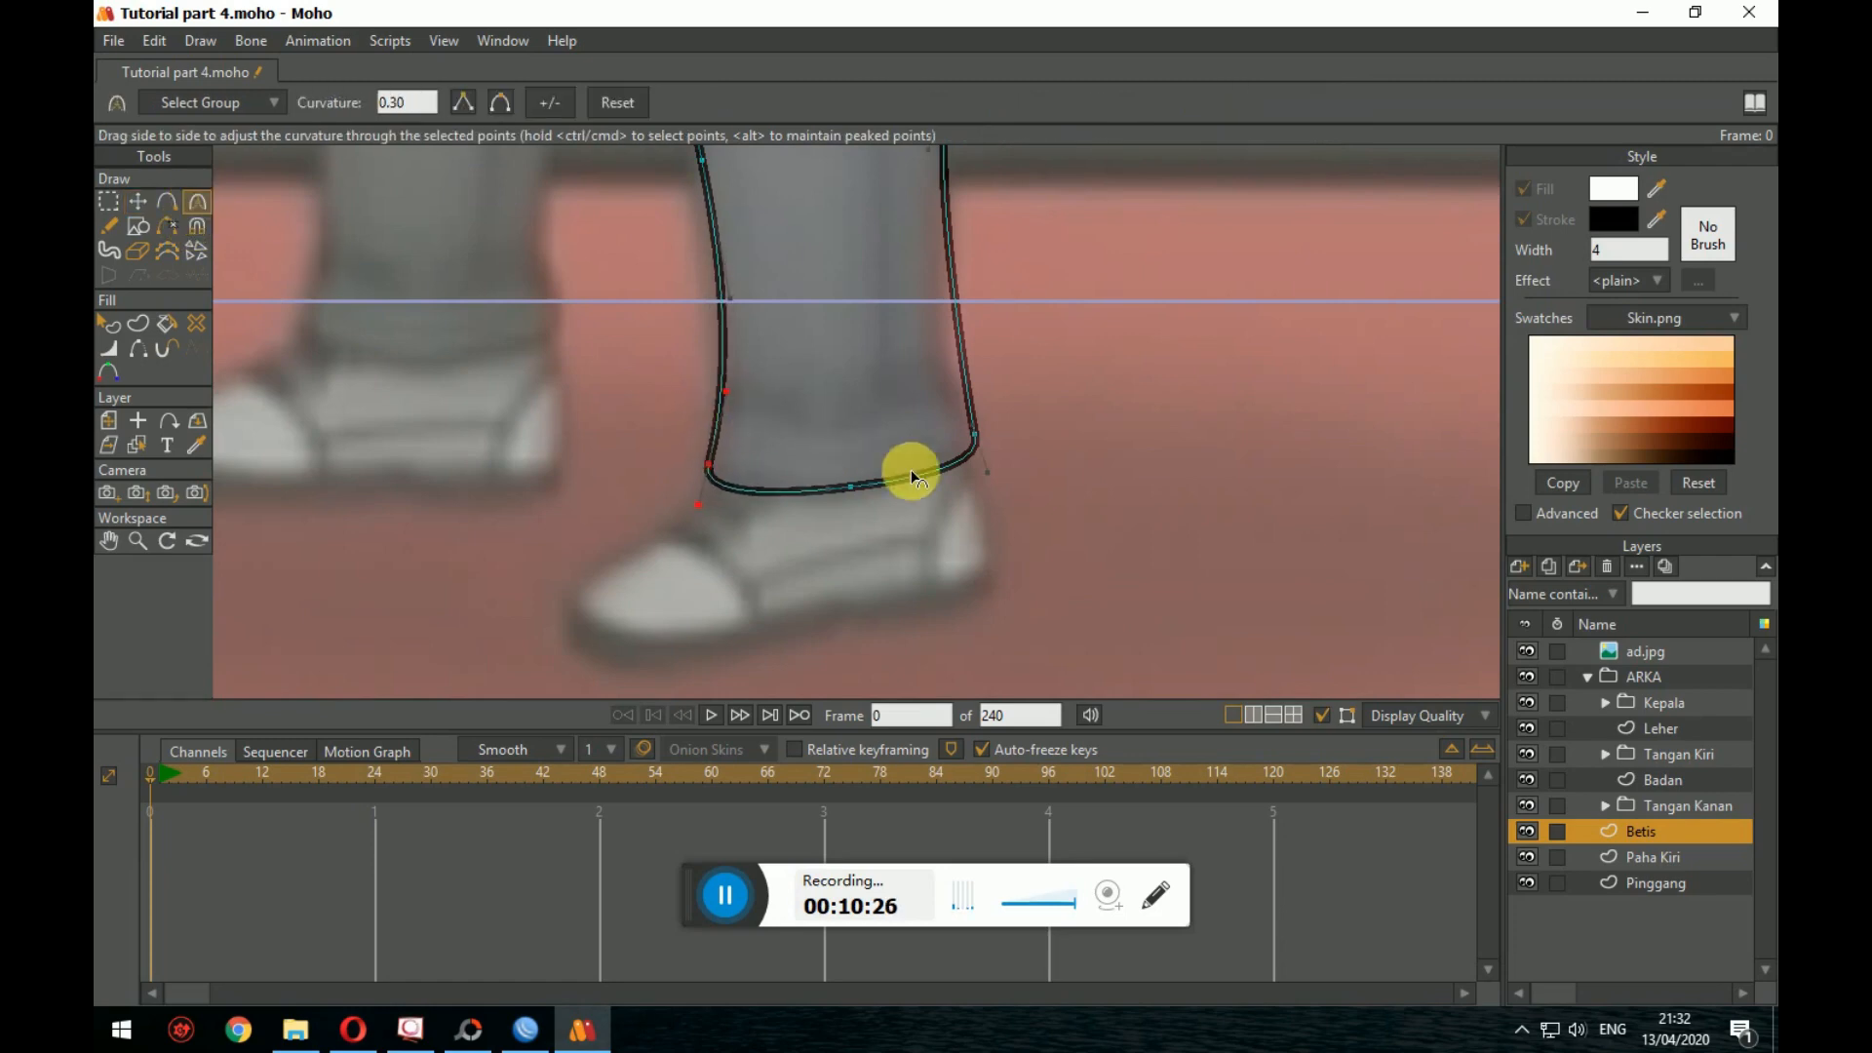
{"action": "left_click_drag", "start_coordinate": [979, 481], "coordinate": [923, 367]}
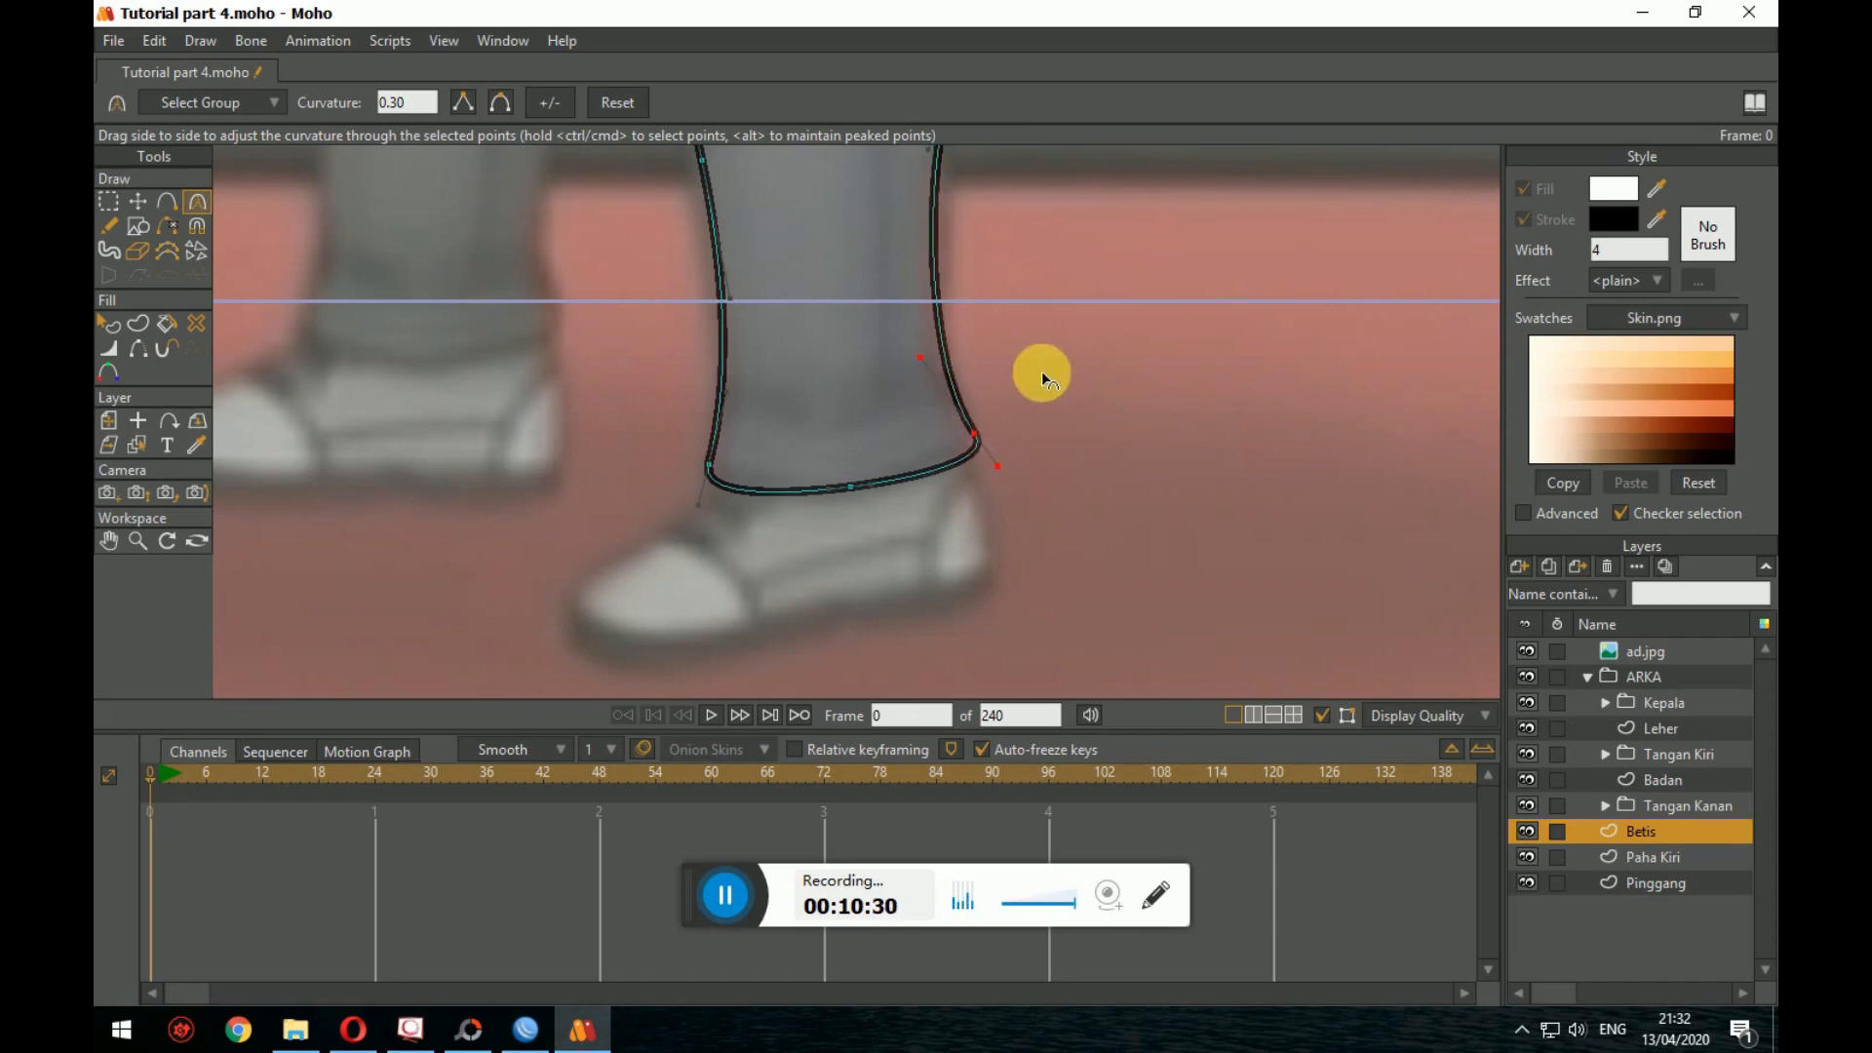
Step: Smooth the back edge of the calf by adjusting the curve handles of its side point and heel-side ankle corner
{"action": "scroll", "coordinate": [1042, 371], "scroll_direction": "down", "scroll_amount": 3}
{"action": "scroll", "coordinate": [1038, 510], "scroll_direction": "up", "scroll_amount": 2}
{"action": "scroll", "coordinate": [1118, 525], "scroll_direction": "up", "scroll_amount": 2}
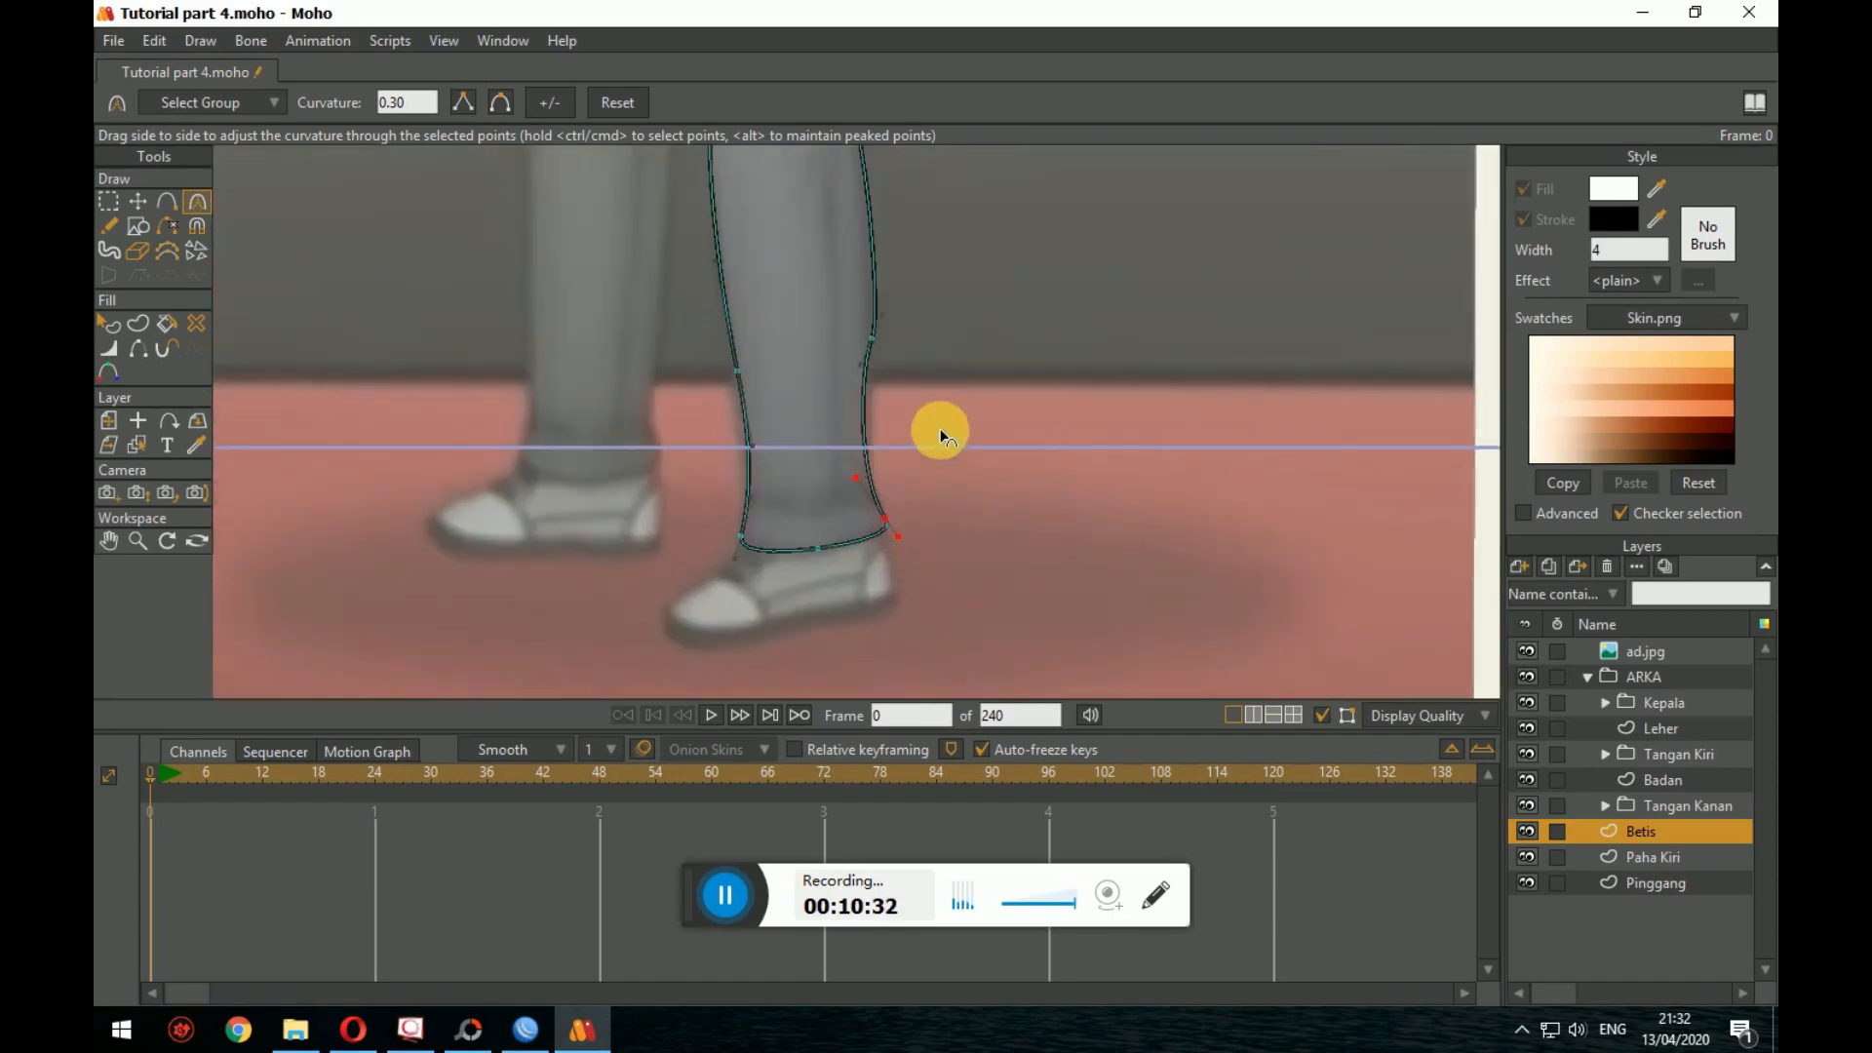
{"action": "left_click_drag", "start_coordinate": [878, 226], "coordinate": [874, 223]}
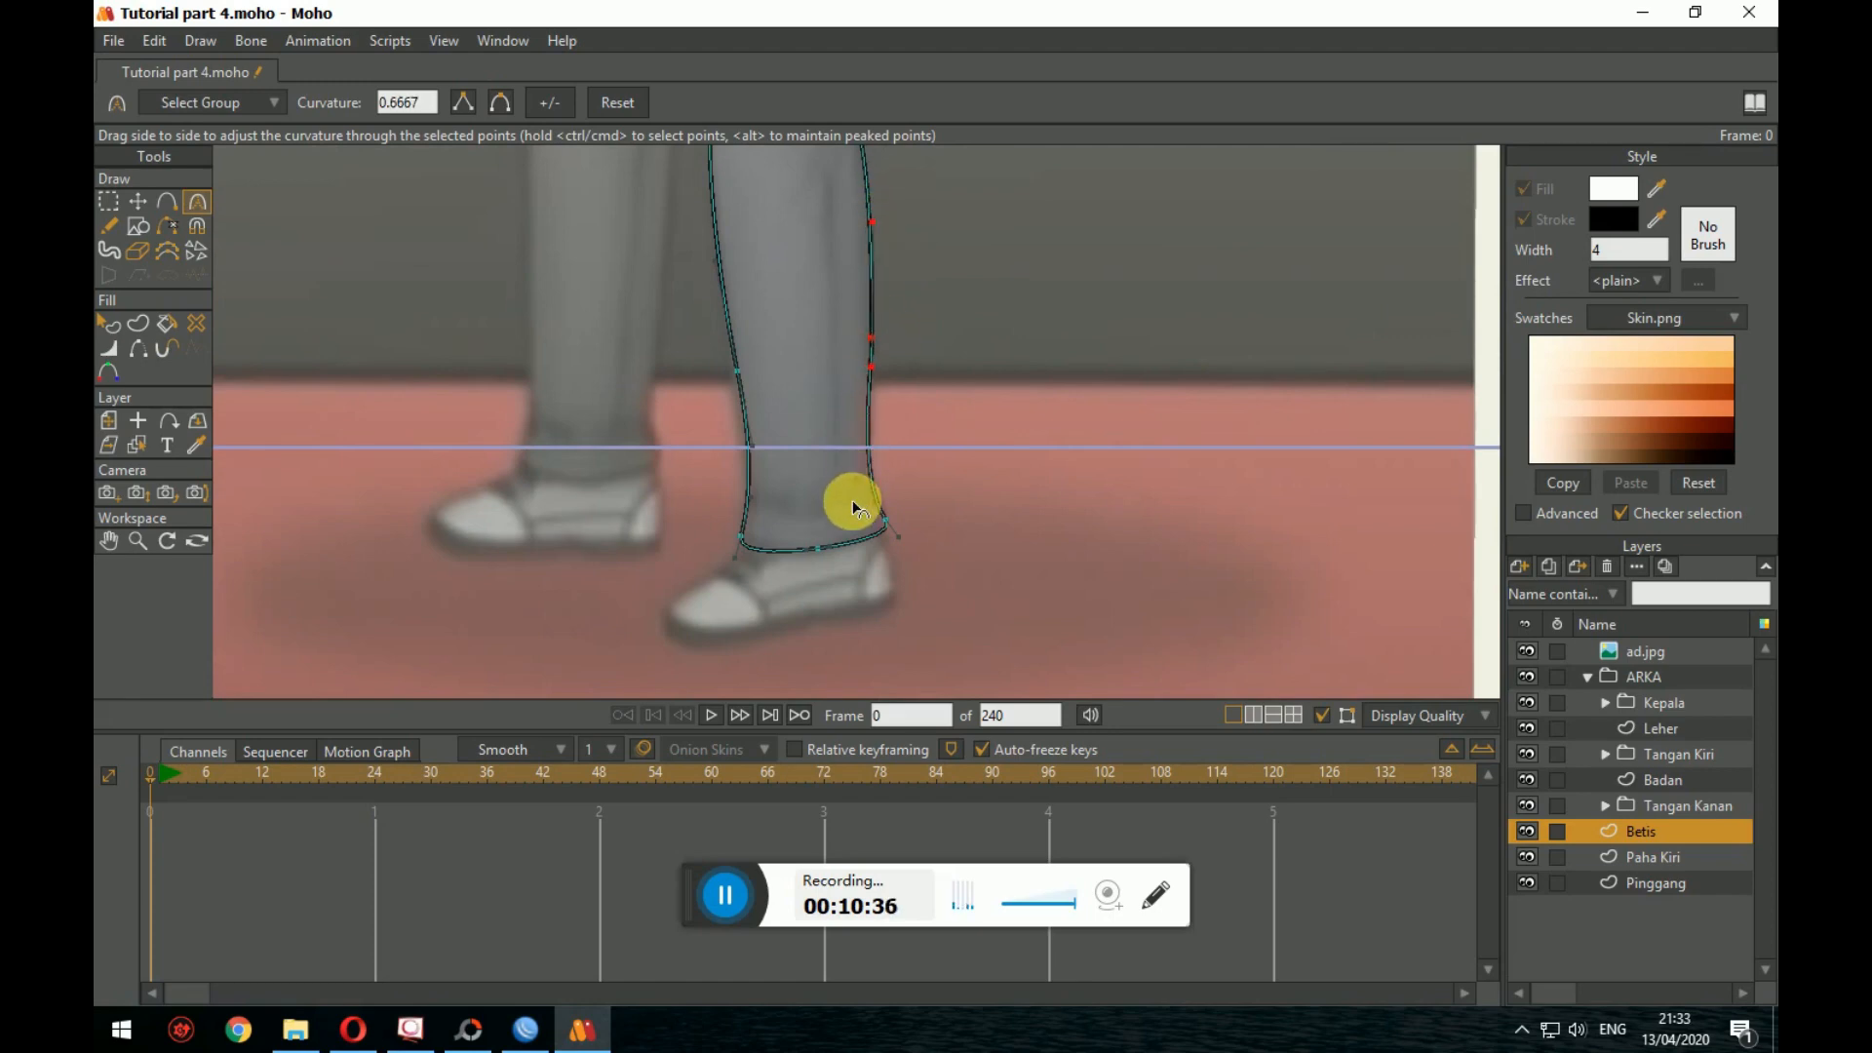
{"action": "left_click_drag", "start_coordinate": [853, 485], "coordinate": [1020, 657]}
Step: Add a new vector layer above Betis for the foot and name it Telapak
{"action": "scroll", "coordinate": [1020, 658], "scroll_direction": "down", "scroll_amount": 3}
{"action": "scroll", "coordinate": [1052, 622], "scroll_direction": "down", "scroll_amount": 1}
{"action": "left_click_drag", "start_coordinate": [1079, 585], "coordinate": [1005, 493]}
{"action": "scroll", "coordinate": [1014, 523], "scroll_direction": "up", "scroll_amount": 4}
{"action": "scroll", "coordinate": [1004, 490], "scroll_direction": "up", "scroll_amount": 2}
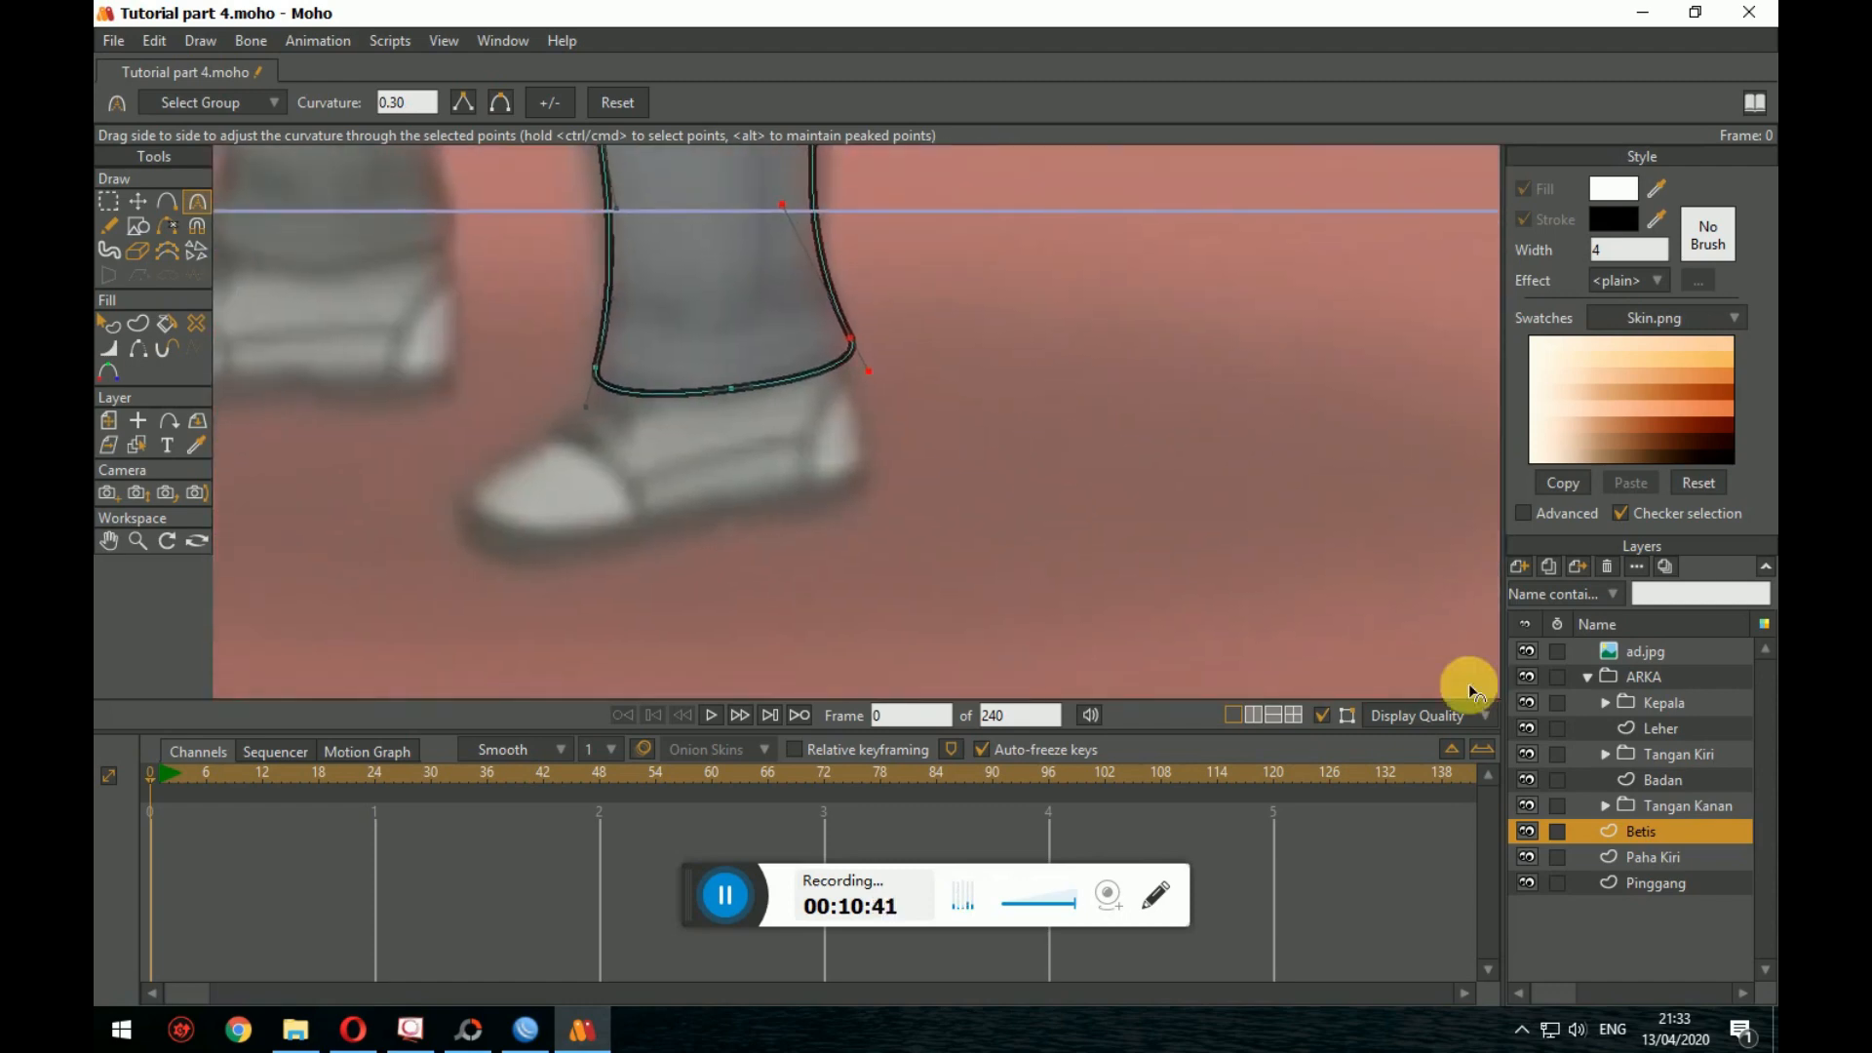
{"action": "left_click", "coordinate": [1551, 566]}
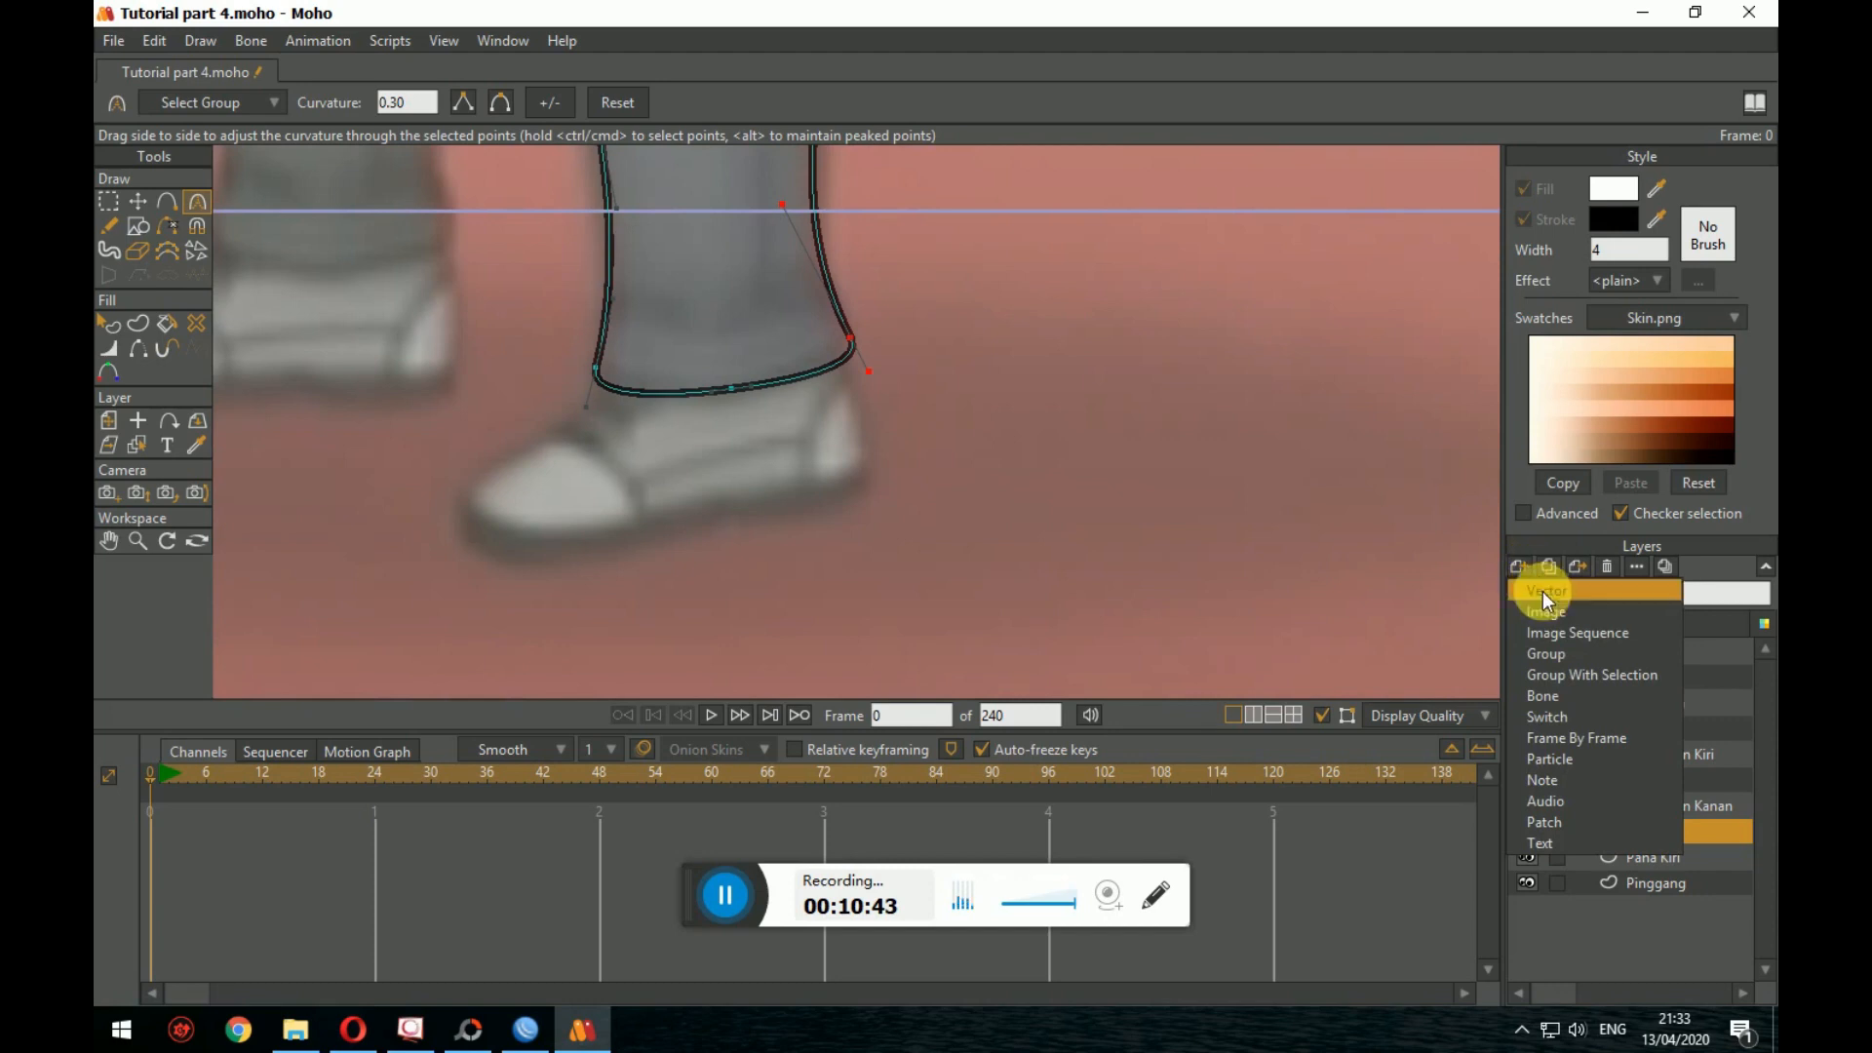
{"action": "left_click", "coordinate": [1549, 591]}
{"action": "double_click", "coordinate": [1689, 827]}
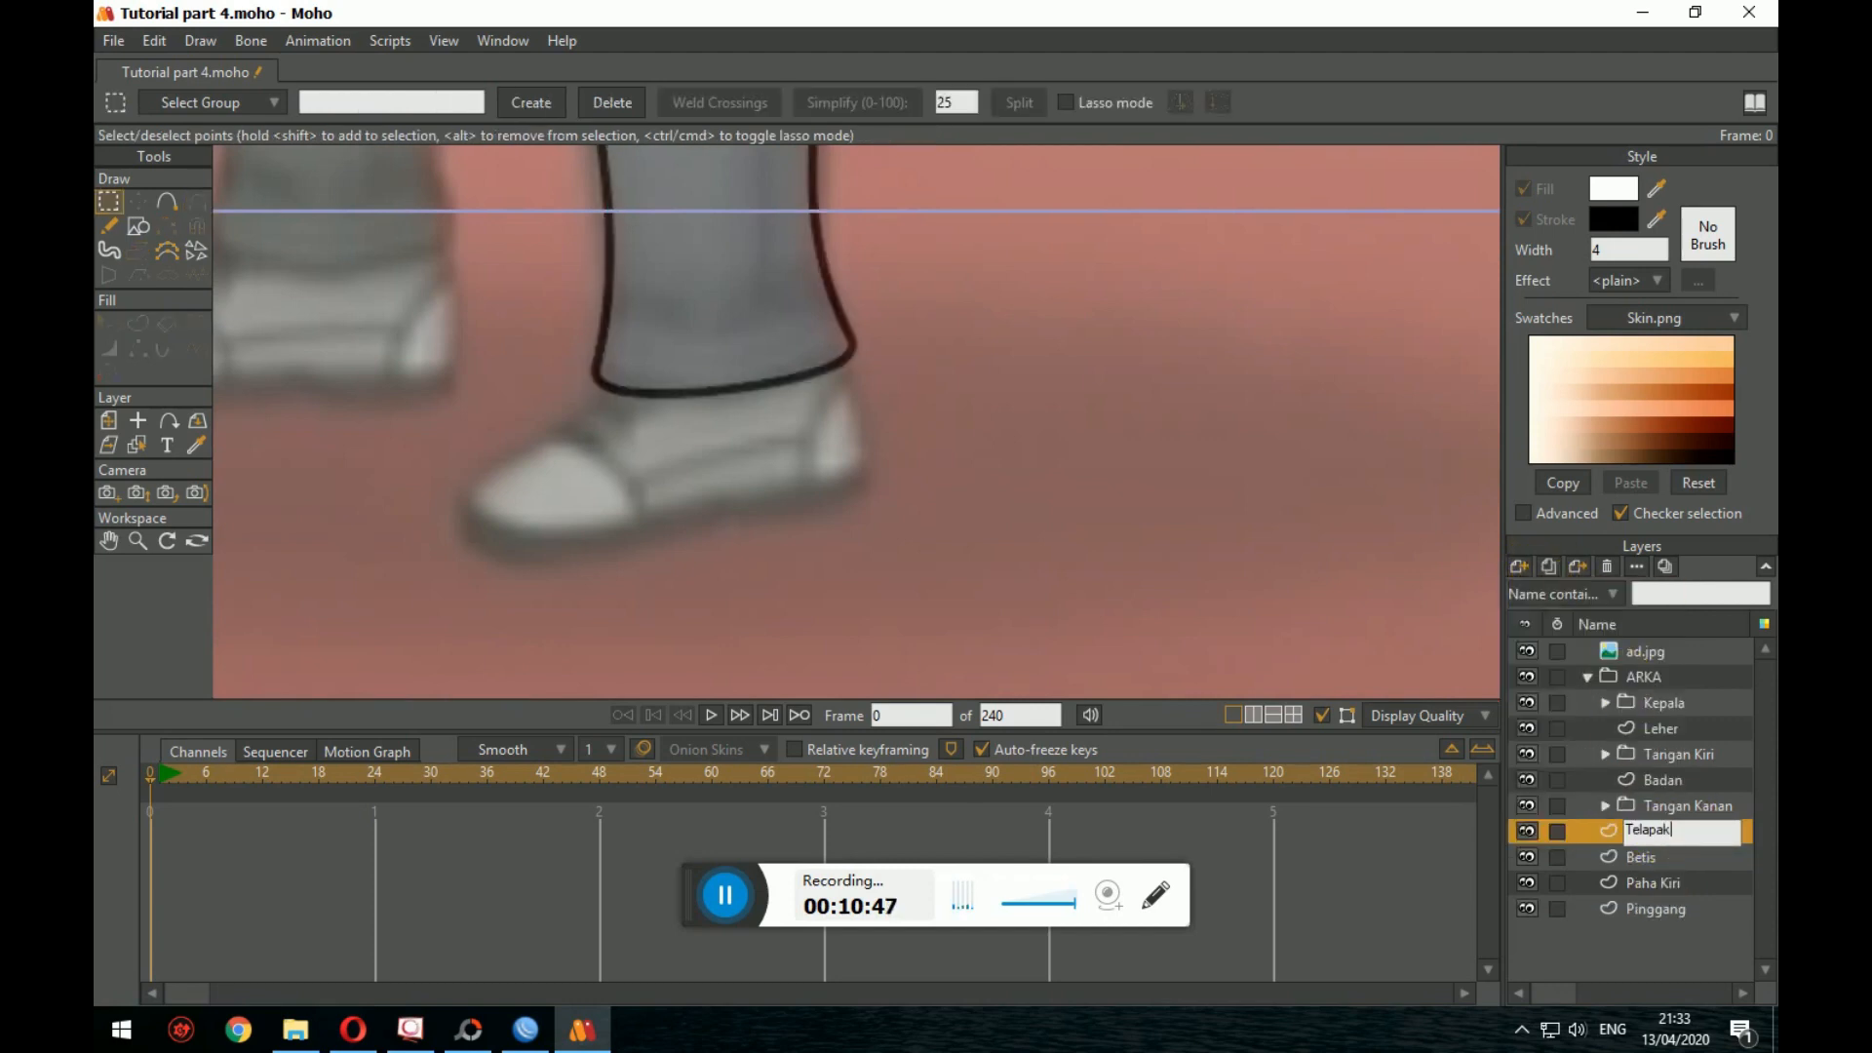
{"action": "key", "text": "Return"}
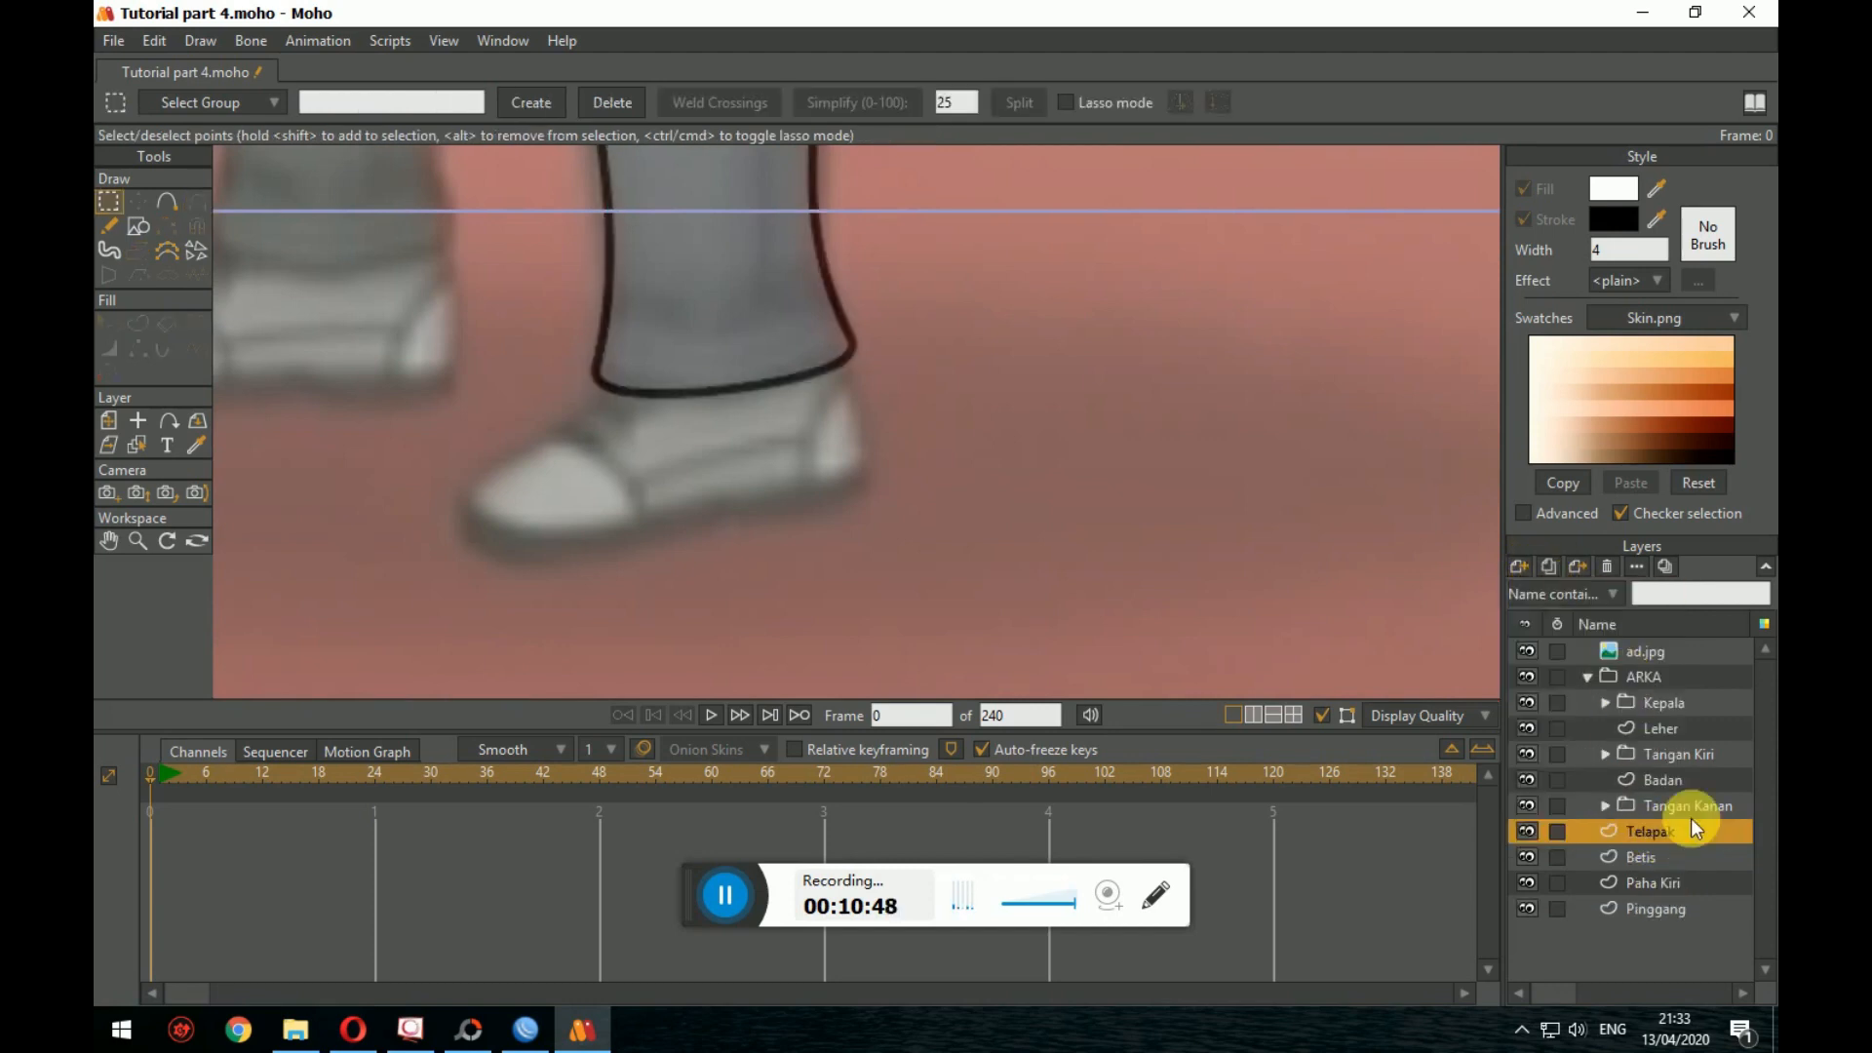
Step: Draw a wide oval over the reference shoe on the Telapak layer, centred at about X 0.93, Y -3.54, ready for point editing
{"action": "left_click", "coordinate": [135, 227]}
{"action": "left_click_drag", "start_coordinate": [844, 407], "coordinate": [531, 532]}
{"action": "left_click", "coordinate": [138, 202]}
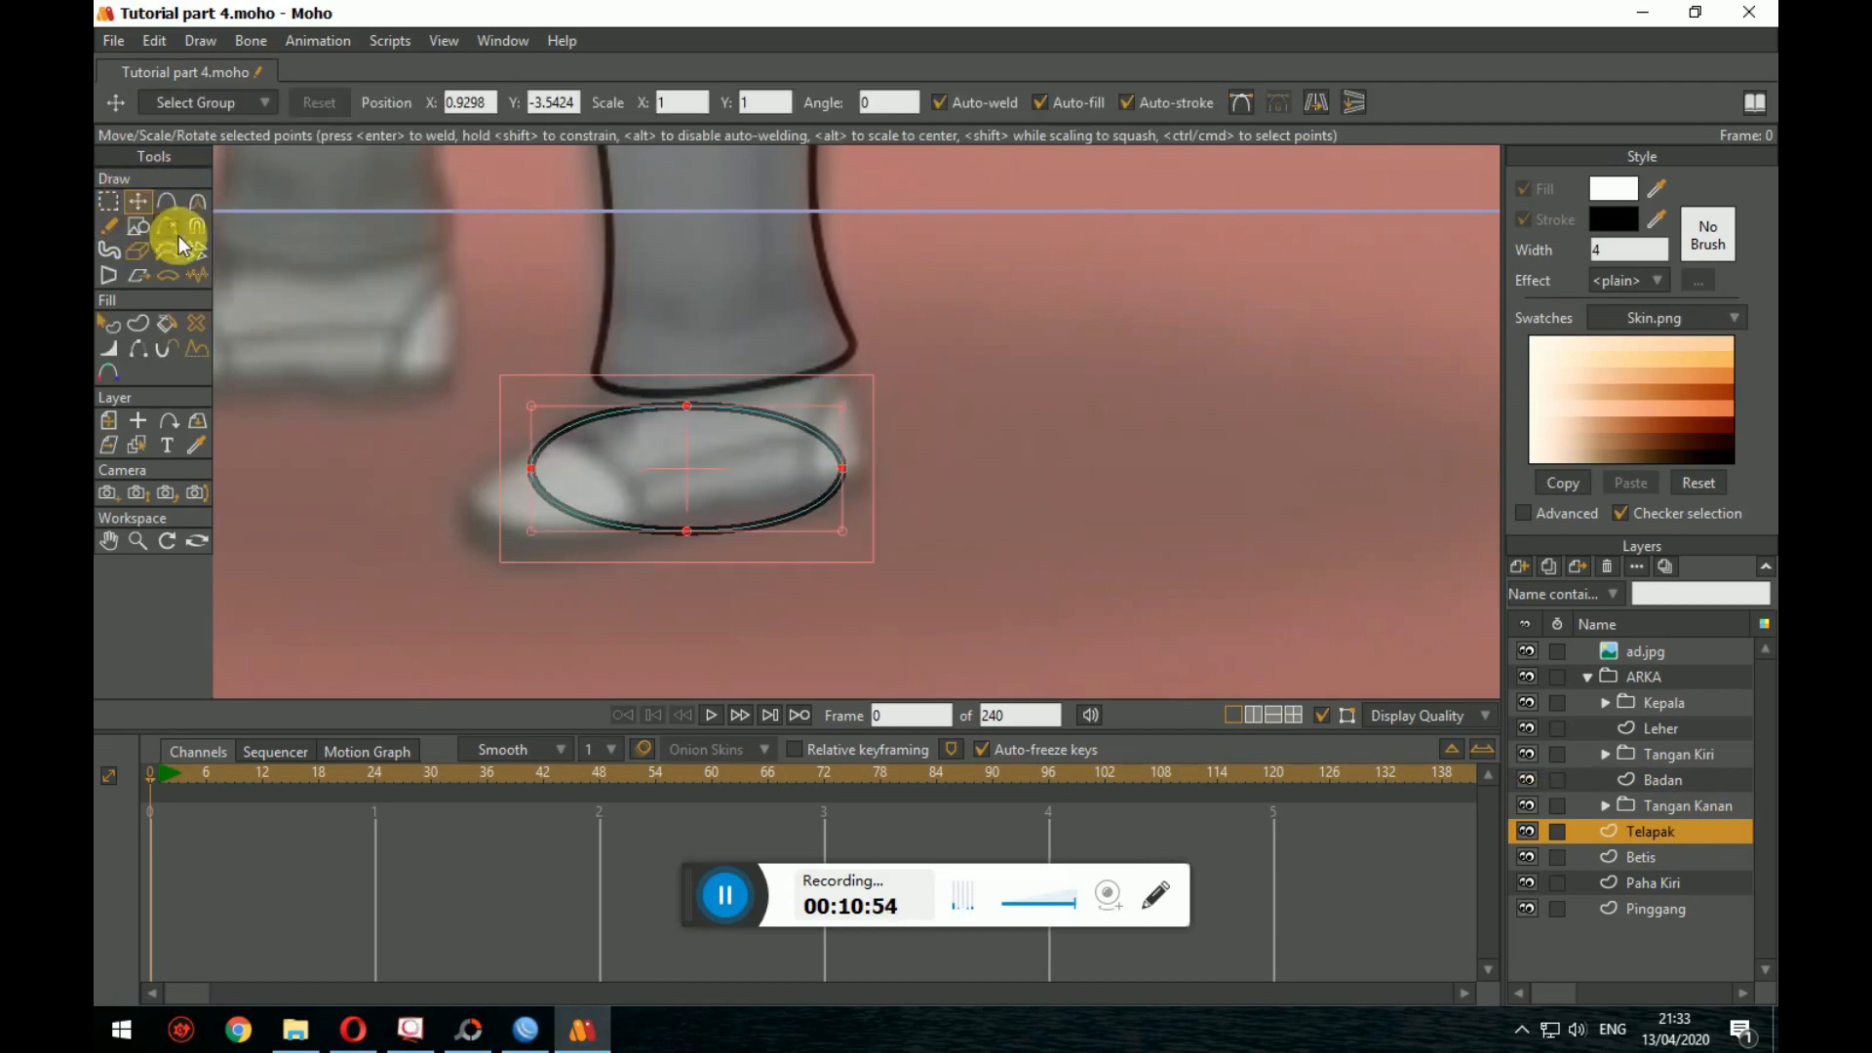
{"action": "left_click", "coordinate": [855, 467]}
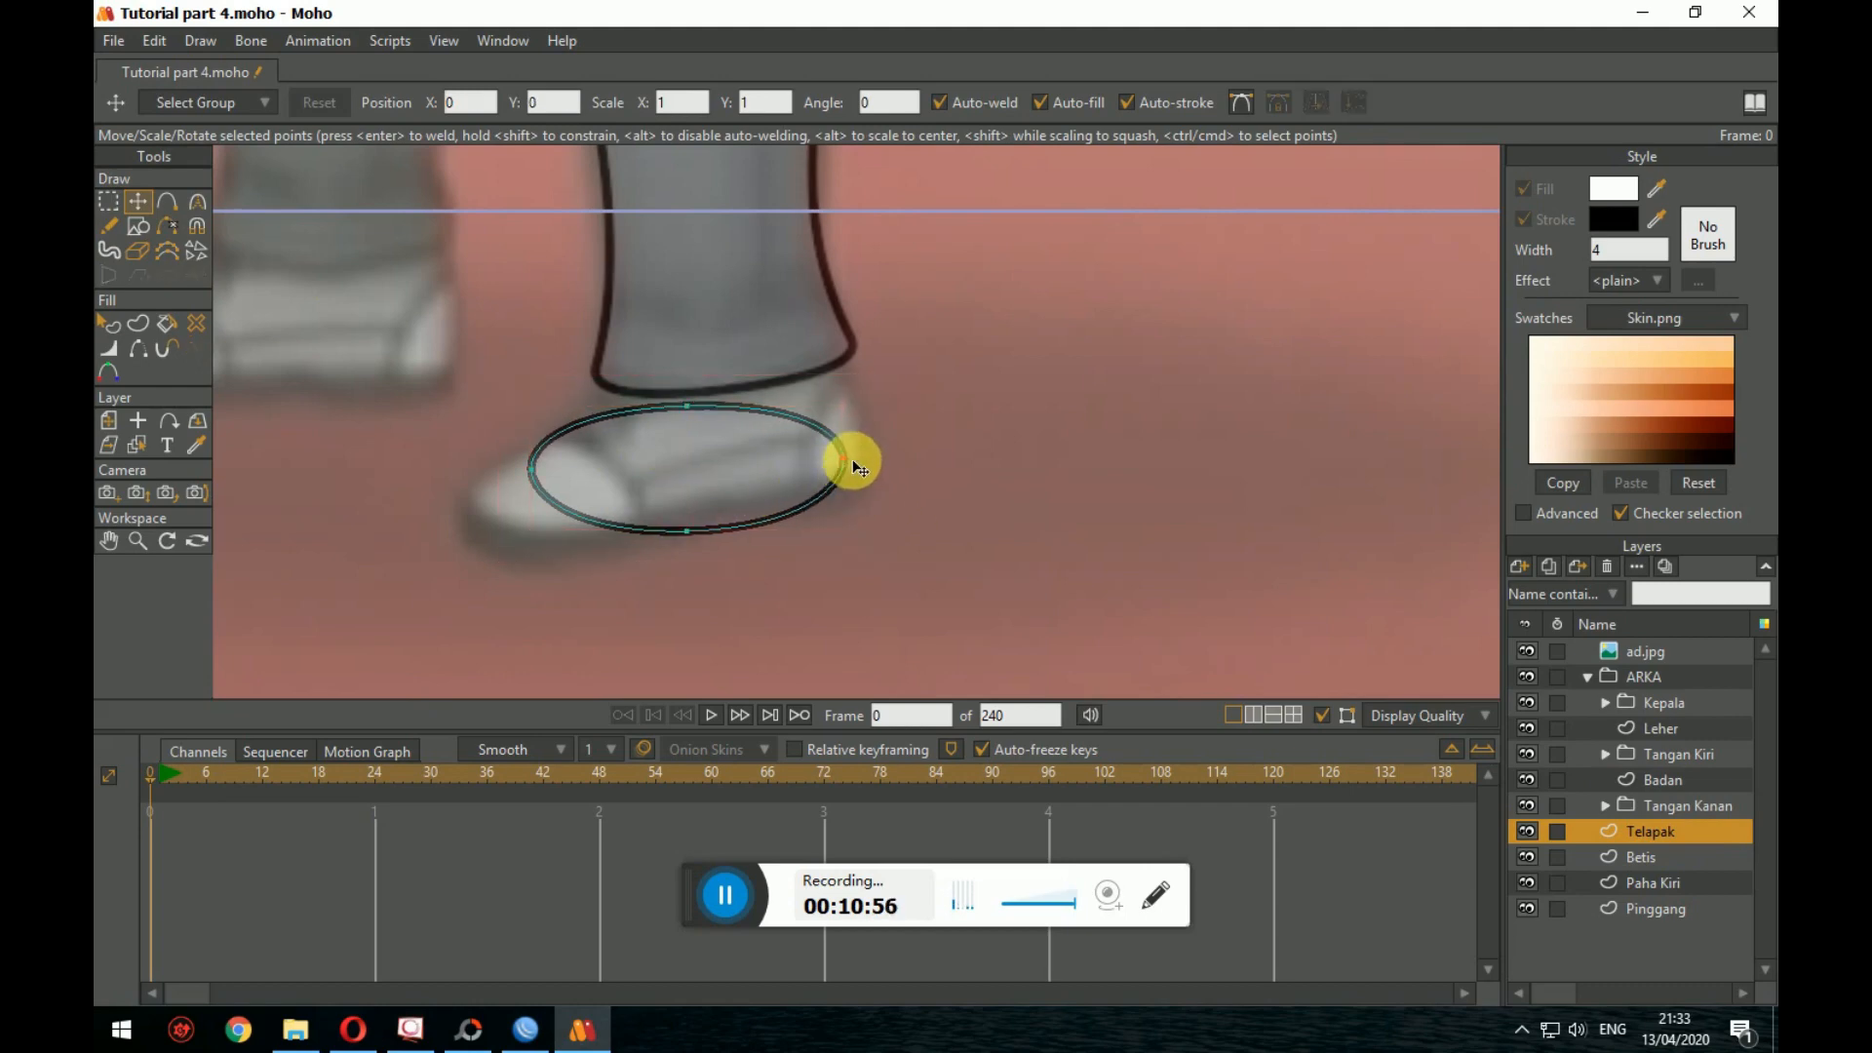
Step: Reshape the Telapak oval by moving its points to the shoe's toe tip, ankle top and heel, with the upper heel point at about X 1.11, Y -3.43
{"action": "left_click_drag", "start_coordinate": [856, 467], "coordinate": [865, 422]}
{"action": "left_click_drag", "start_coordinate": [534, 468], "coordinate": [459, 528]}
{"action": "left_click_drag", "start_coordinate": [688, 404], "coordinate": [718, 360]}
{"action": "left_click_drag", "start_coordinate": [697, 532], "coordinate": [866, 490]}
{"action": "left_click_drag", "start_coordinate": [862, 423], "coordinate": [844, 369]}
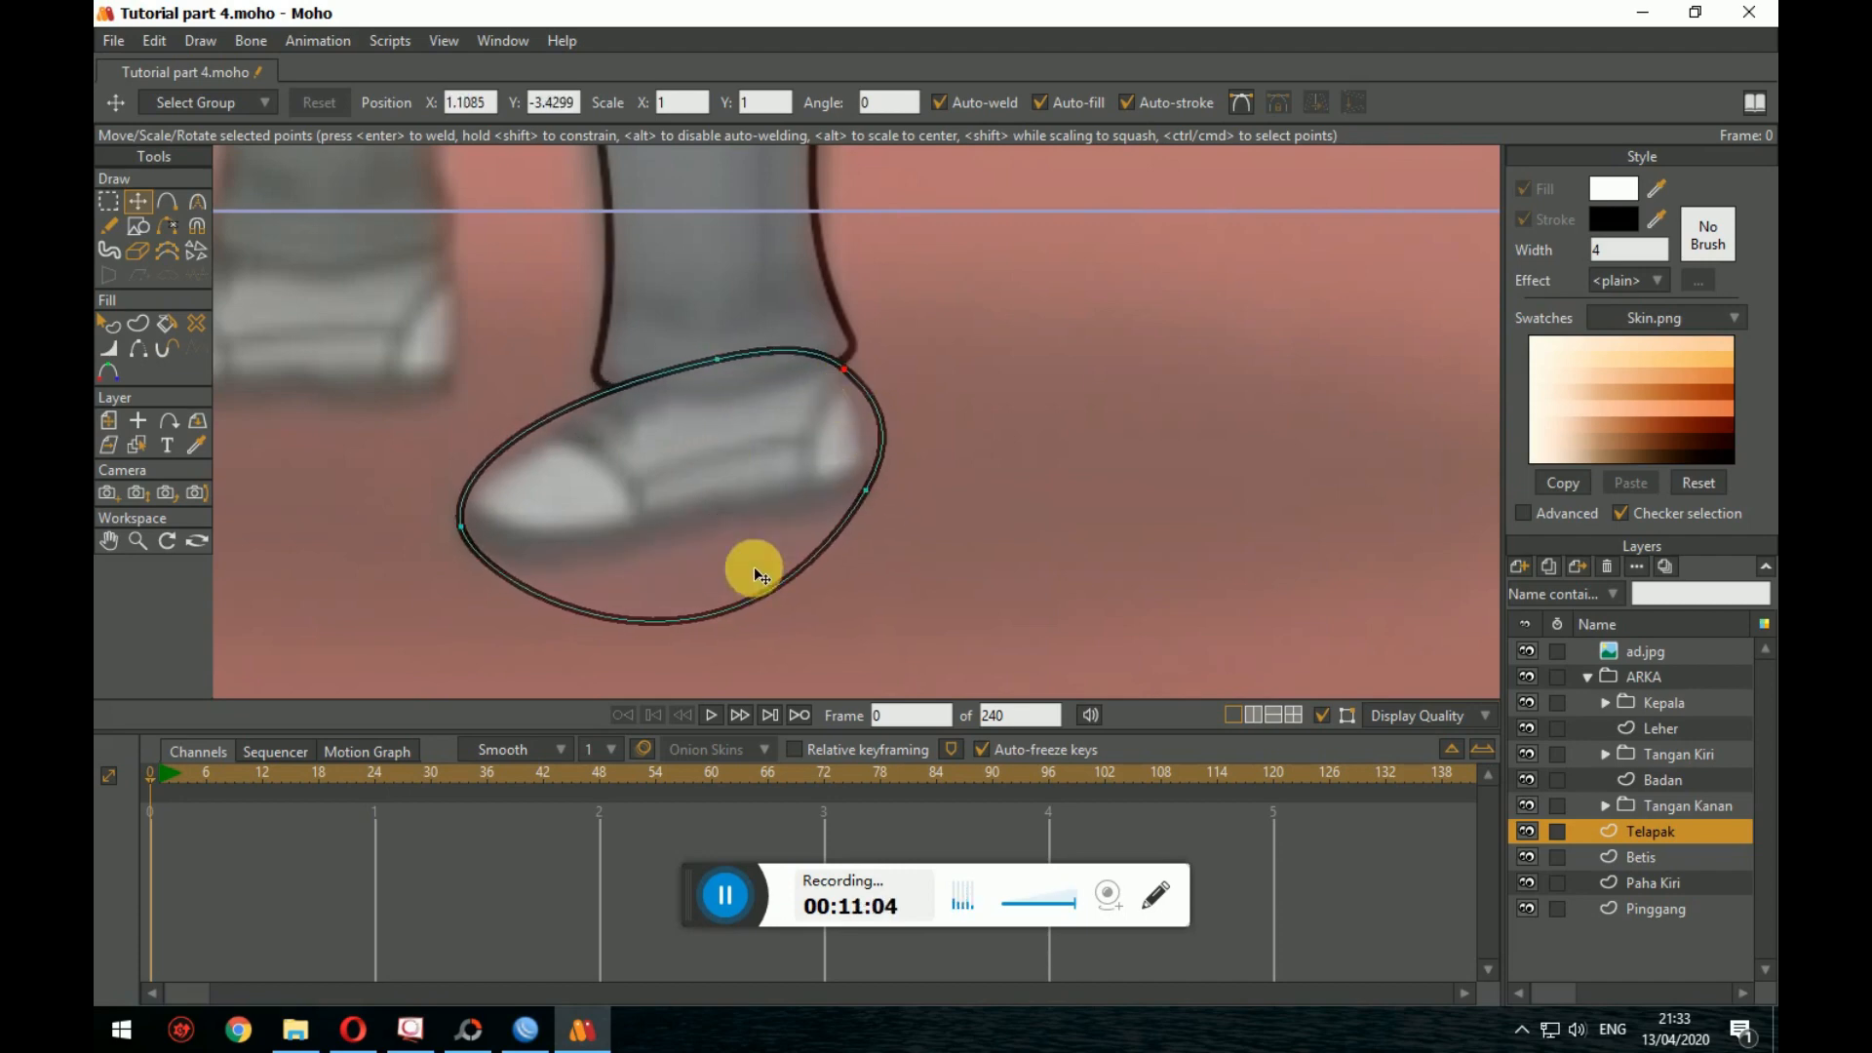
Step: Add a sole point and a front ankle point to the foot outline, placed at about X 0.96, Y -3.60 and X 0.86, Y -3.46
{"action": "key", "text": "a"}
{"action": "left_click", "coordinate": [573, 607]}
{"action": "left_click", "coordinate": [598, 395]}
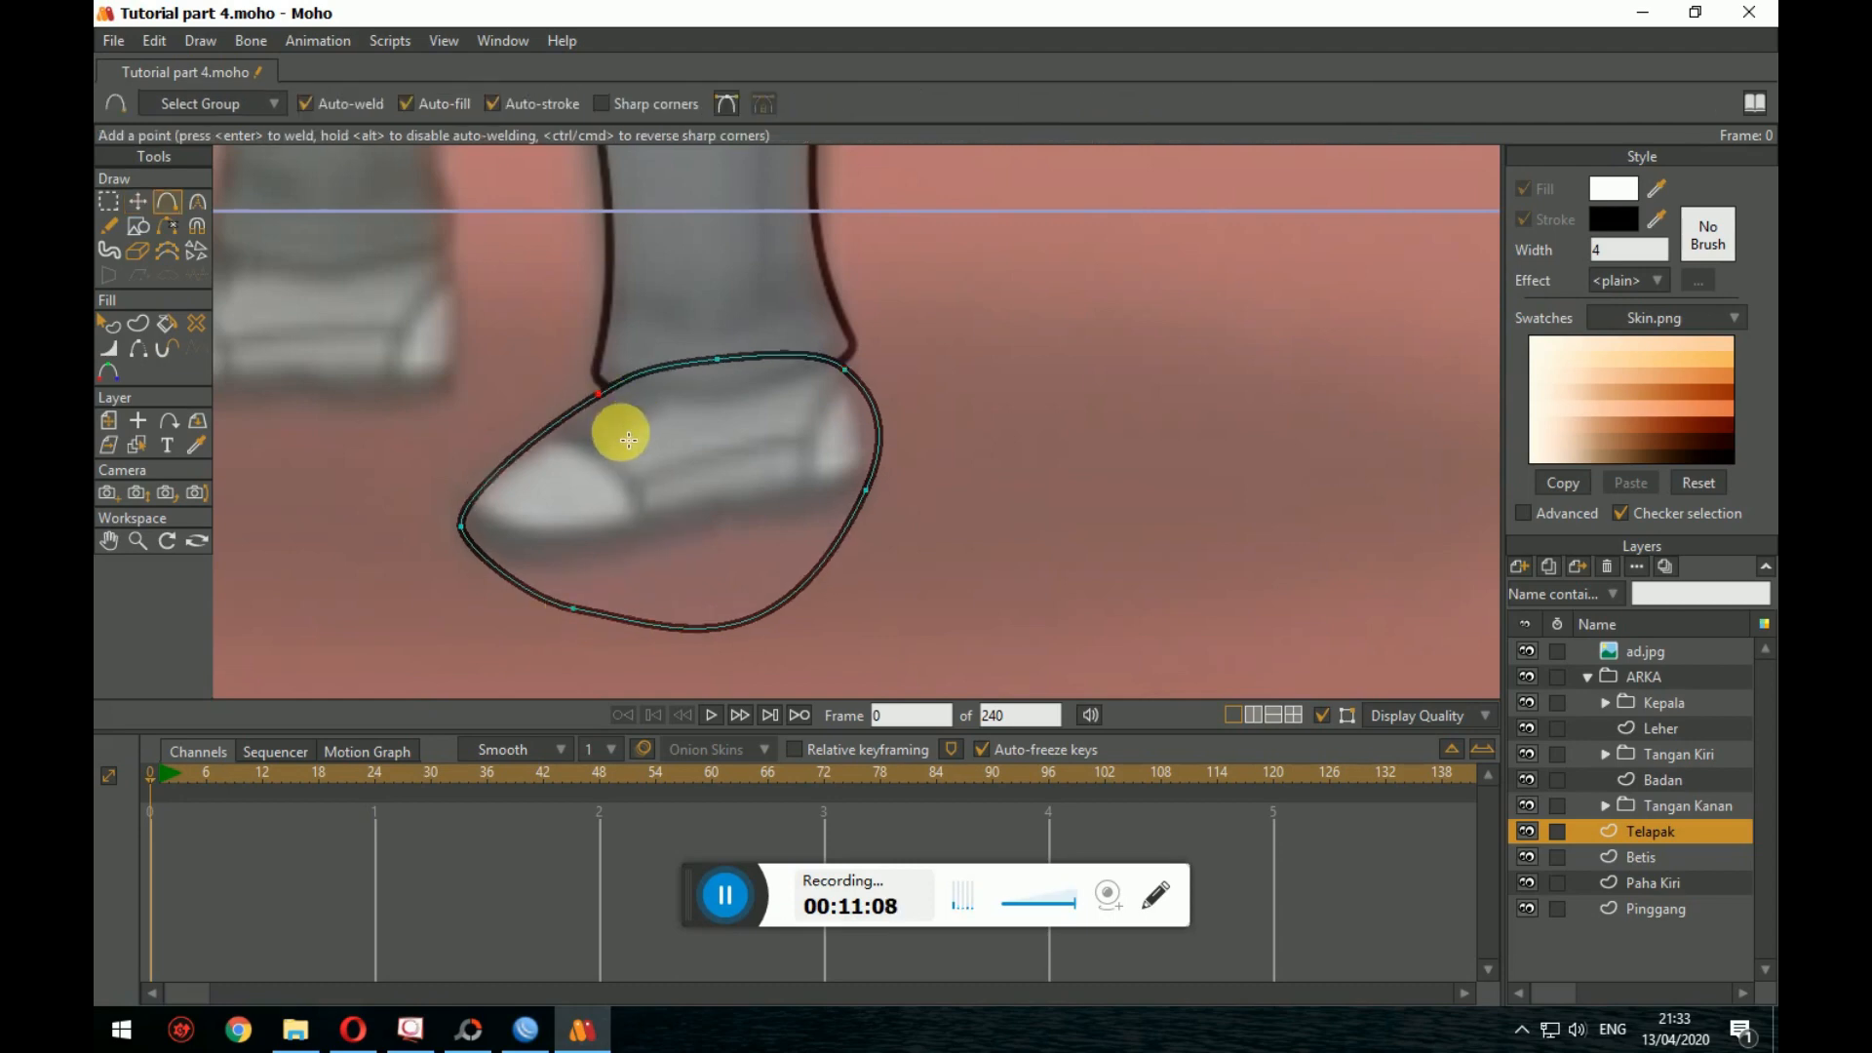
{"action": "key", "text": "t"}
{"action": "left_click_drag", "start_coordinate": [574, 607], "coordinate": [712, 517]}
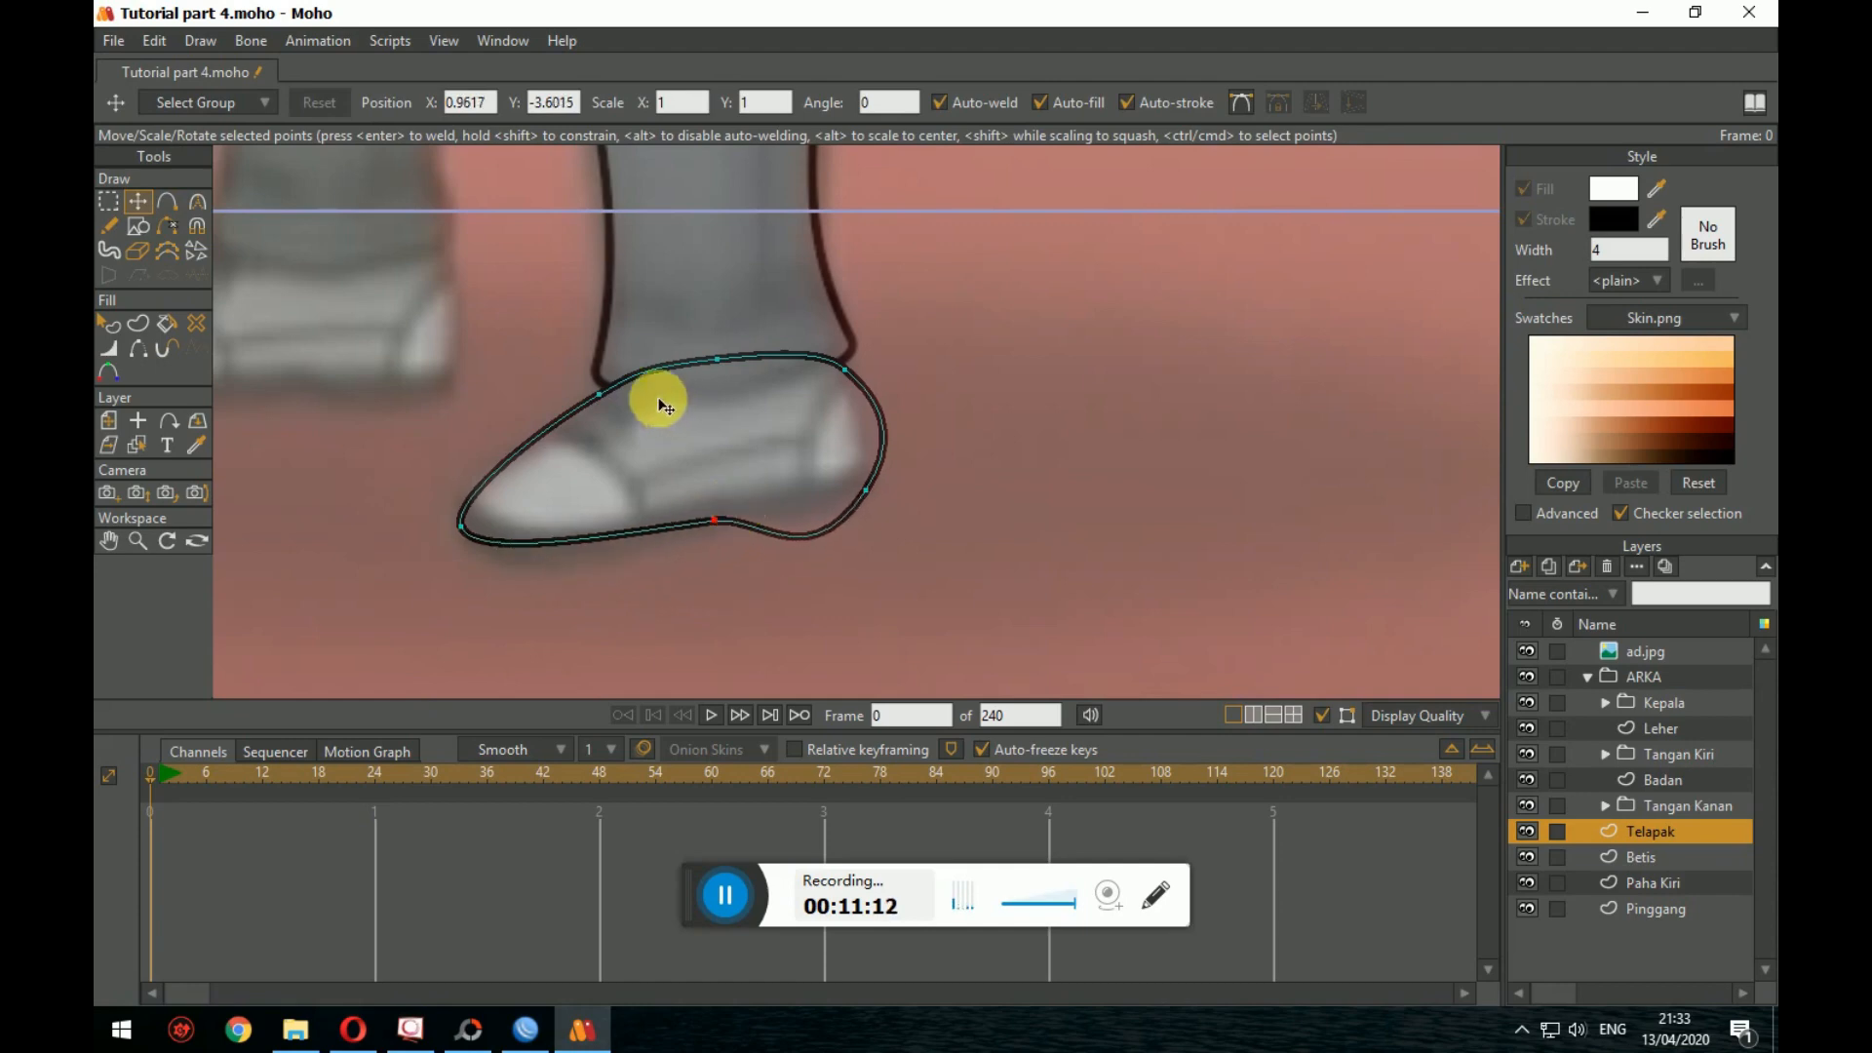
{"action": "mouse_move", "coordinate": [600, 394]}
{"action": "left_mouse_down"}
{"action": "mouse_move", "coordinate": [628, 398]}
{"action": "mouse_move", "coordinate": [614, 390]}
{"action": "left_mouse_up"}
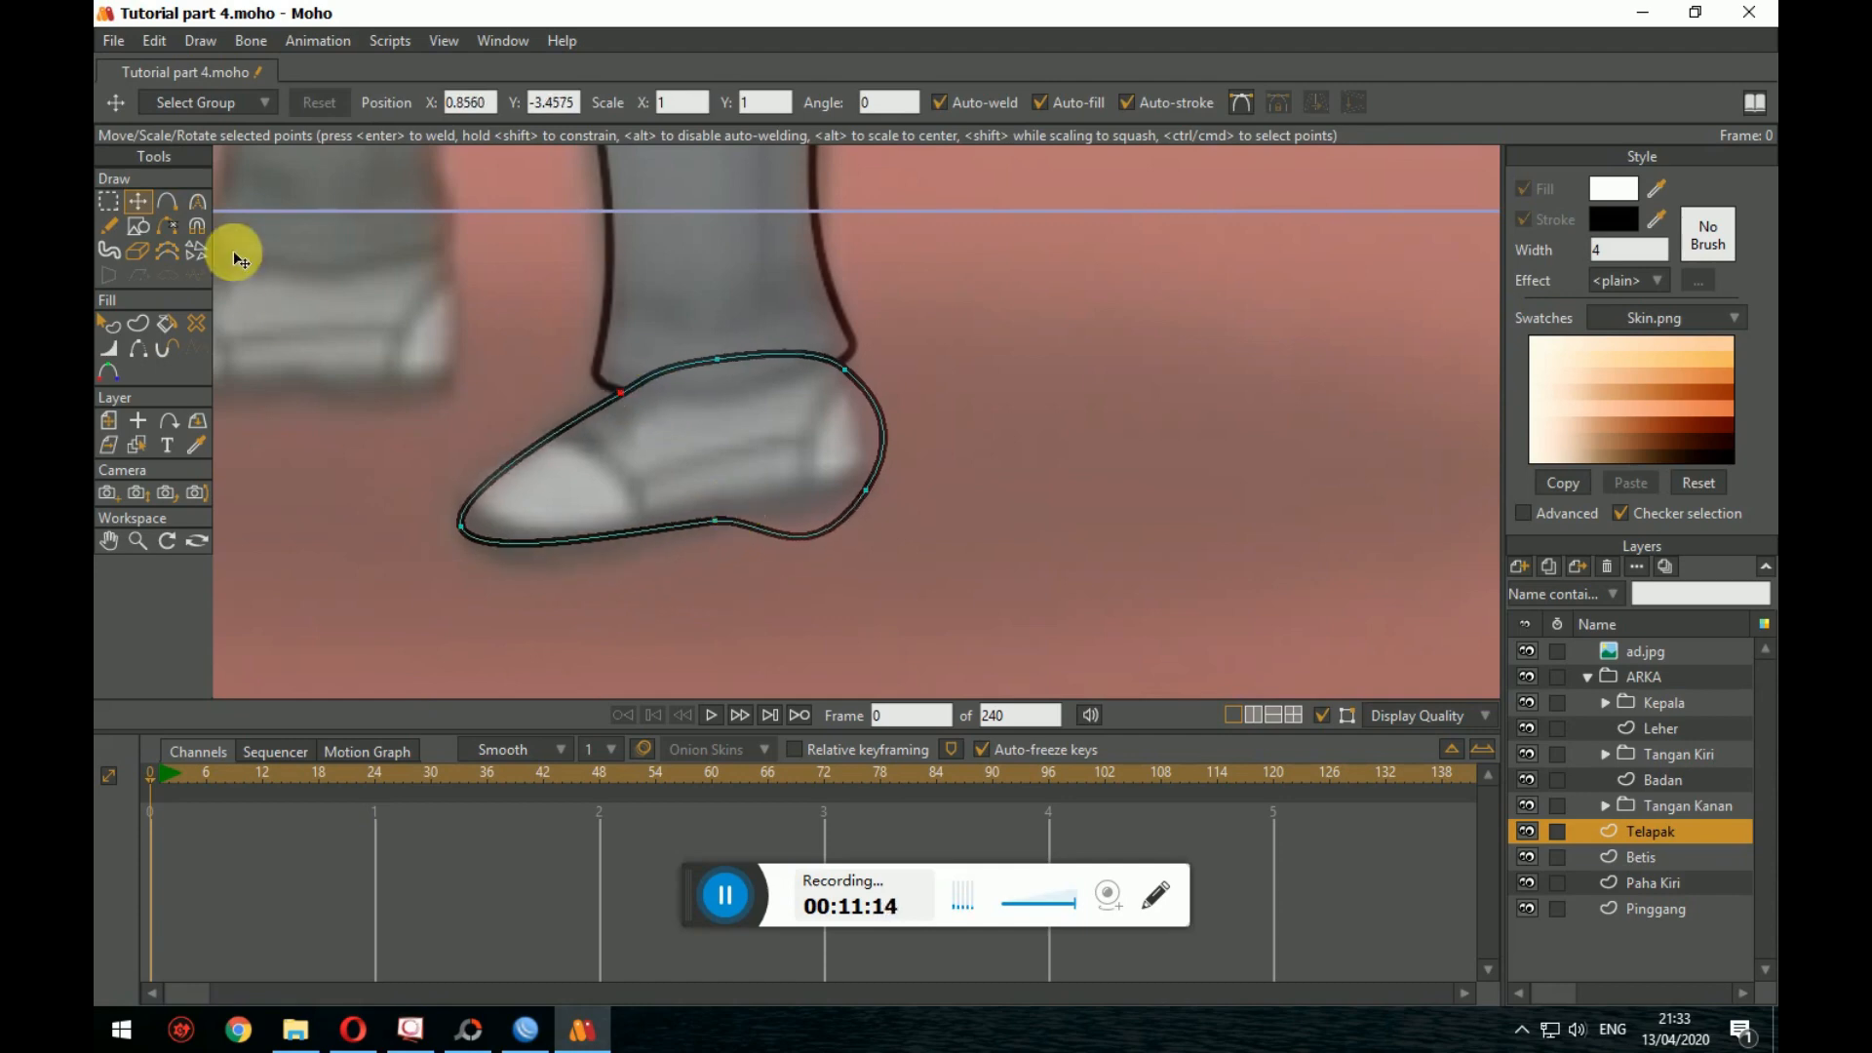
Step: Tighten the curve handles of the lower heel point and adjust the sole point so the underside follows the shoe
{"action": "left_click", "coordinate": [194, 205]}
{"action": "left_click", "coordinate": [881, 434]}
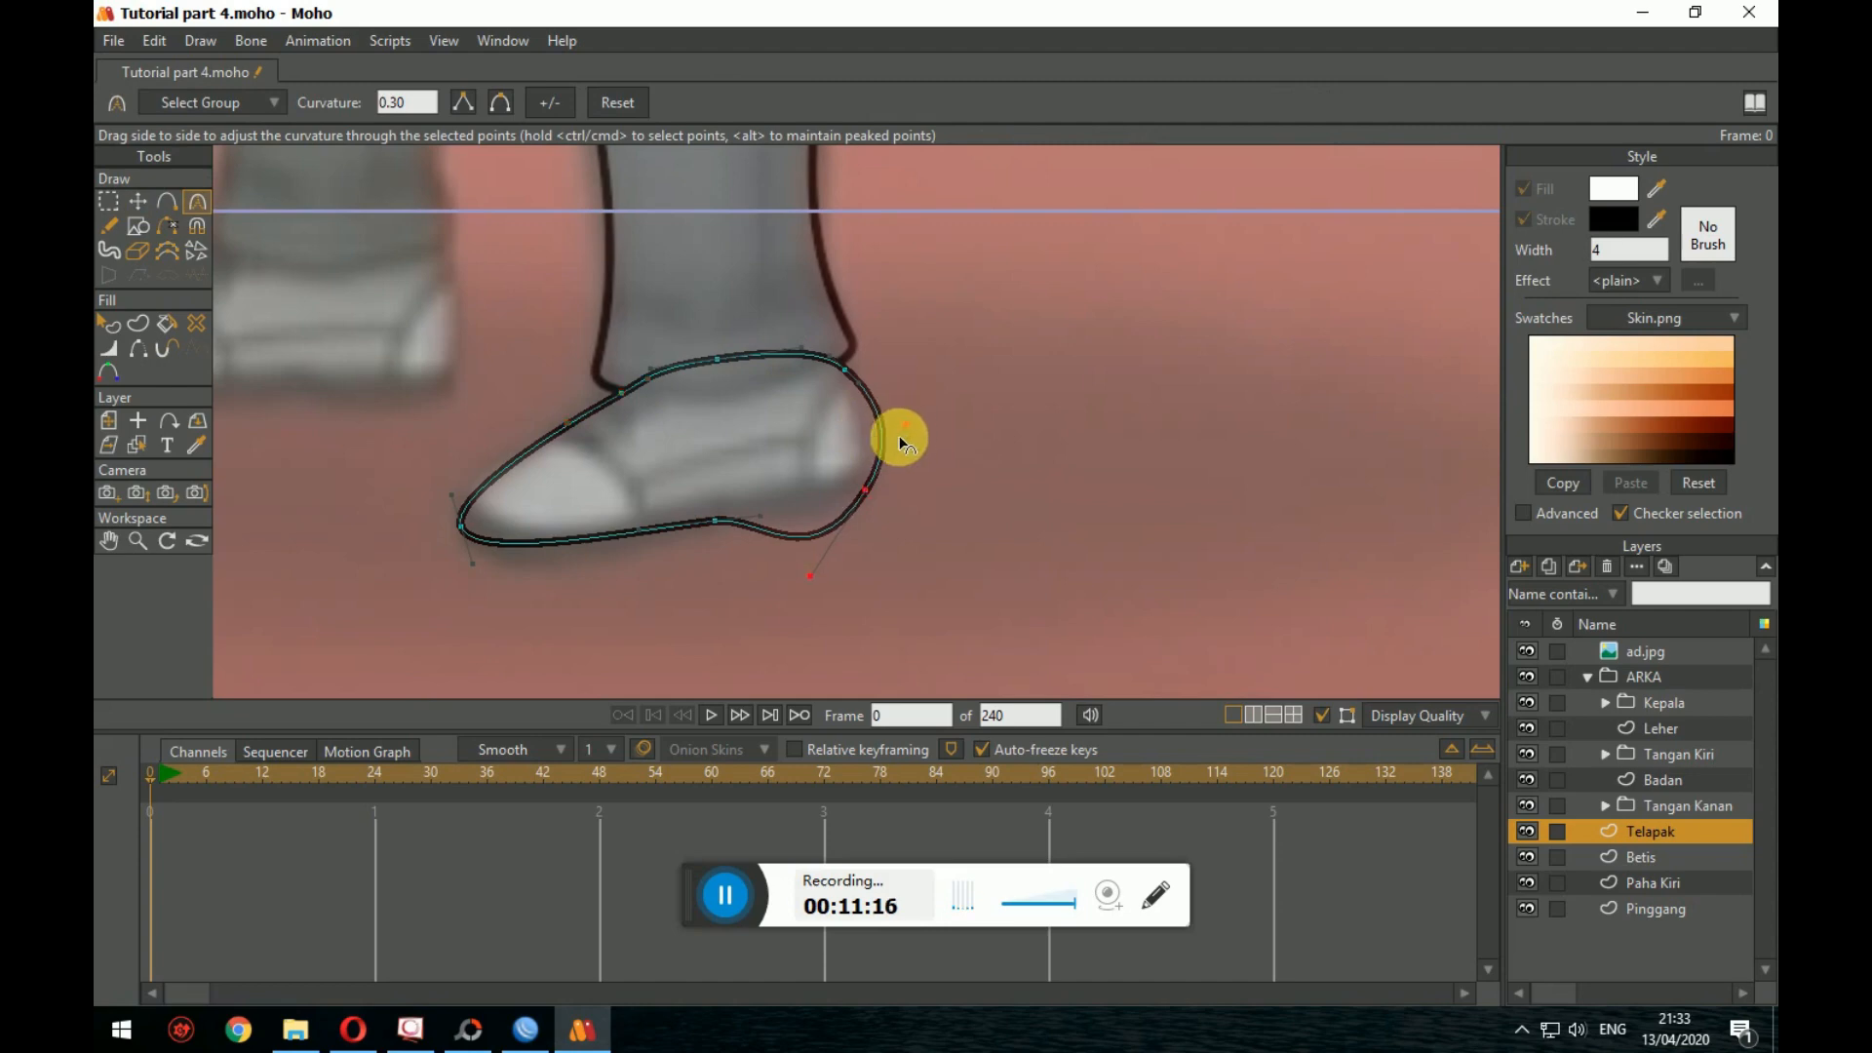
{"action": "left_click_drag", "start_coordinate": [899, 437], "coordinate": [860, 459]}
{"action": "left_click_drag", "start_coordinate": [864, 571], "coordinate": [862, 515]}
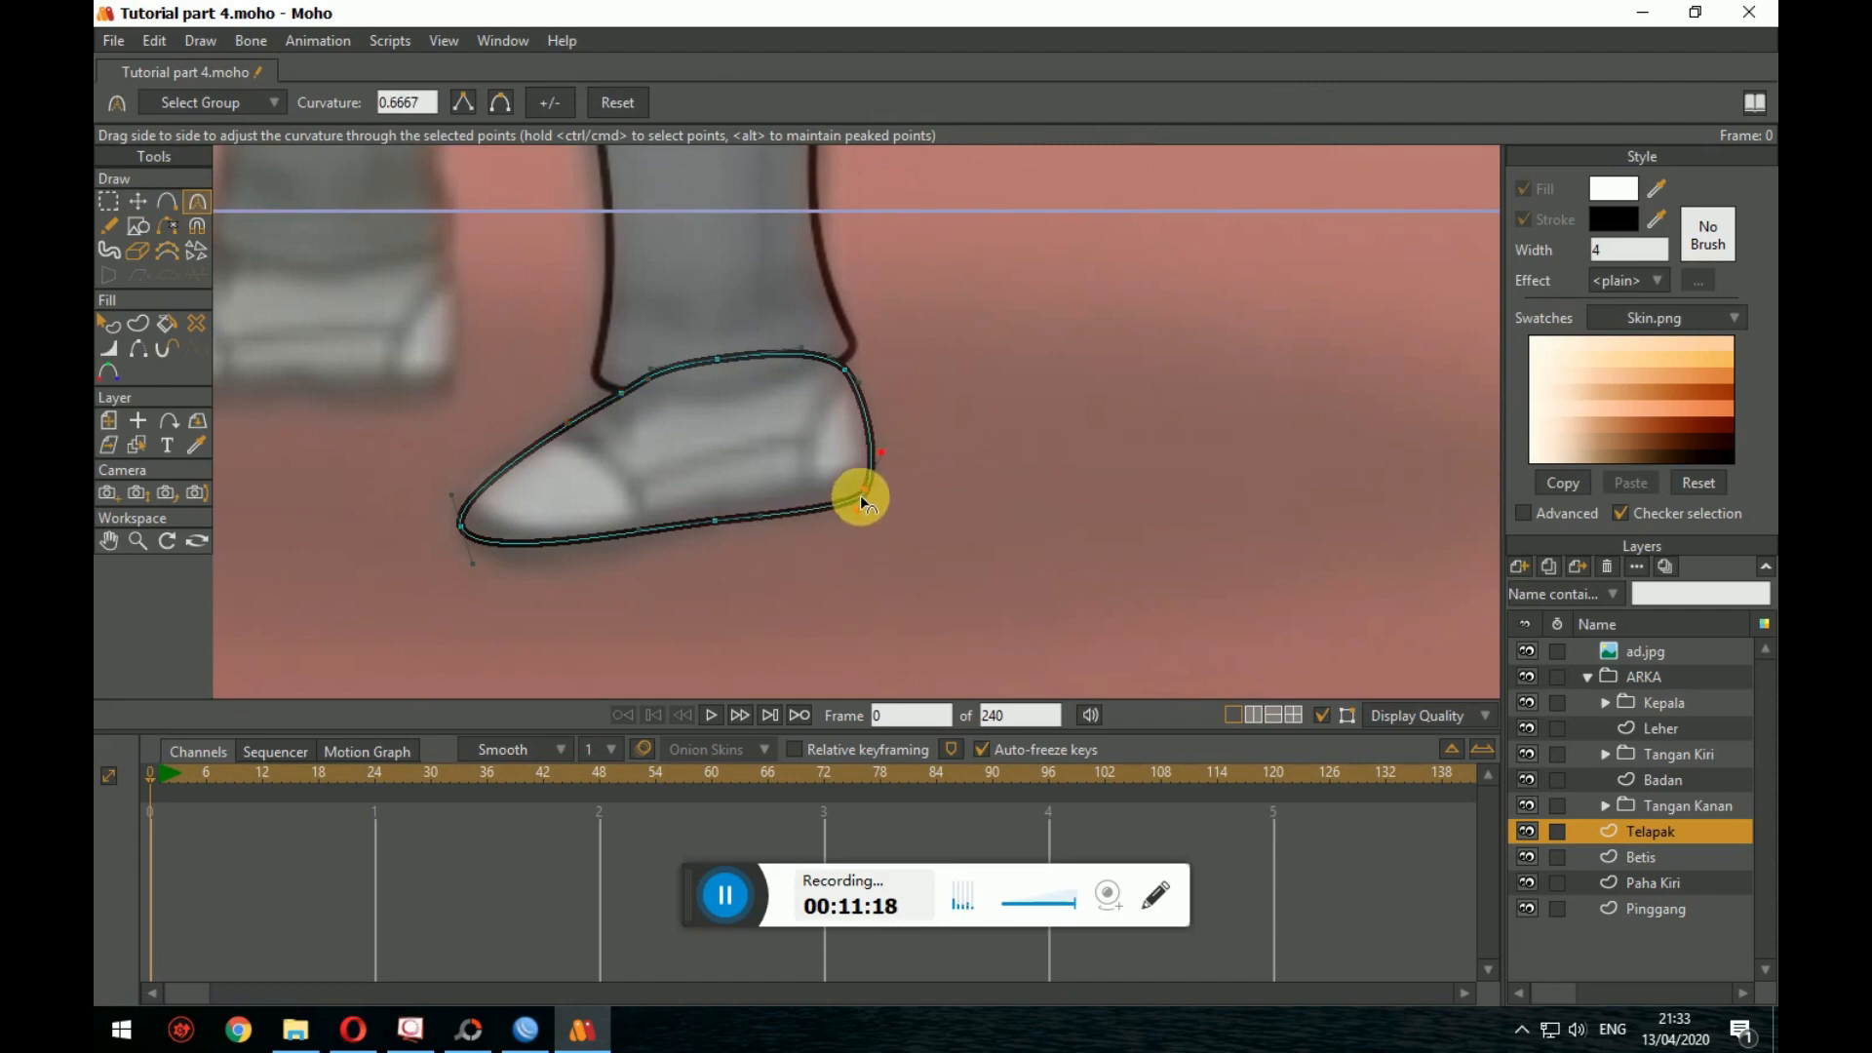
{"action": "left_click_drag", "start_coordinate": [881, 453], "coordinate": [875, 470]}
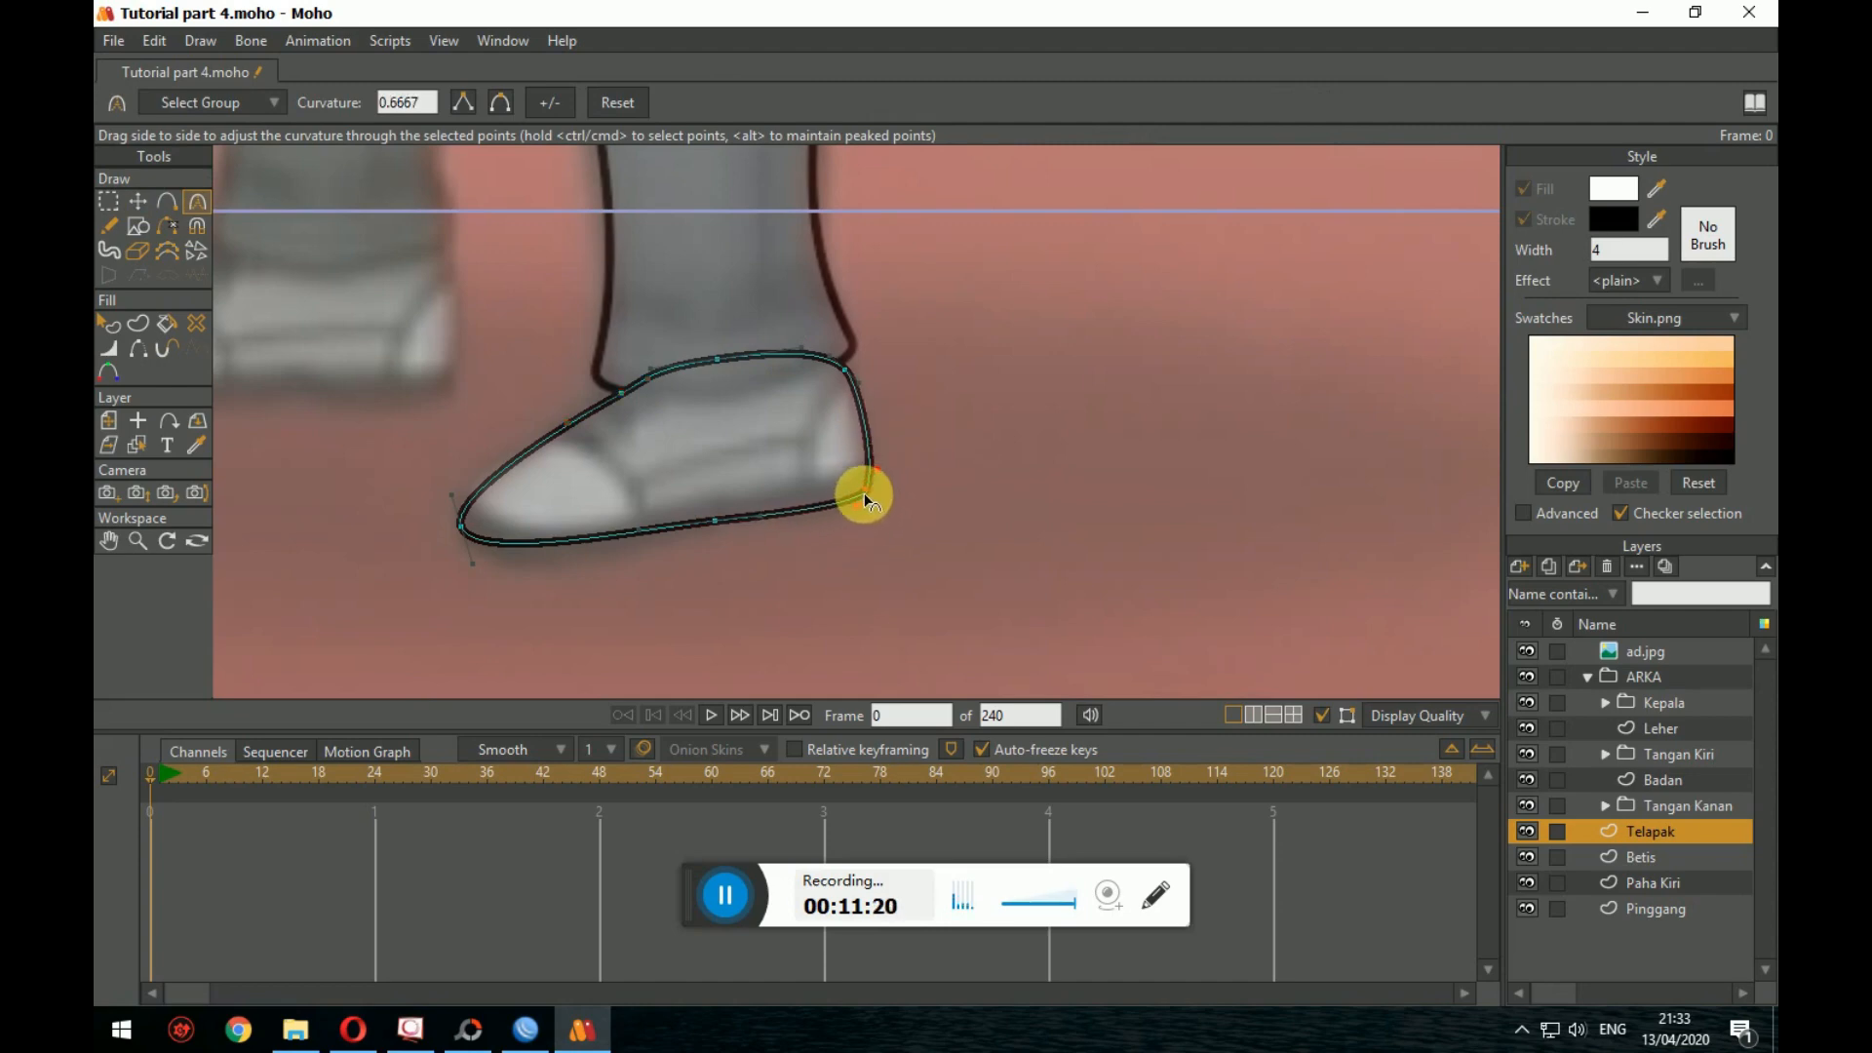
{"action": "left_click_drag", "start_coordinate": [702, 523], "coordinate": [689, 525]}
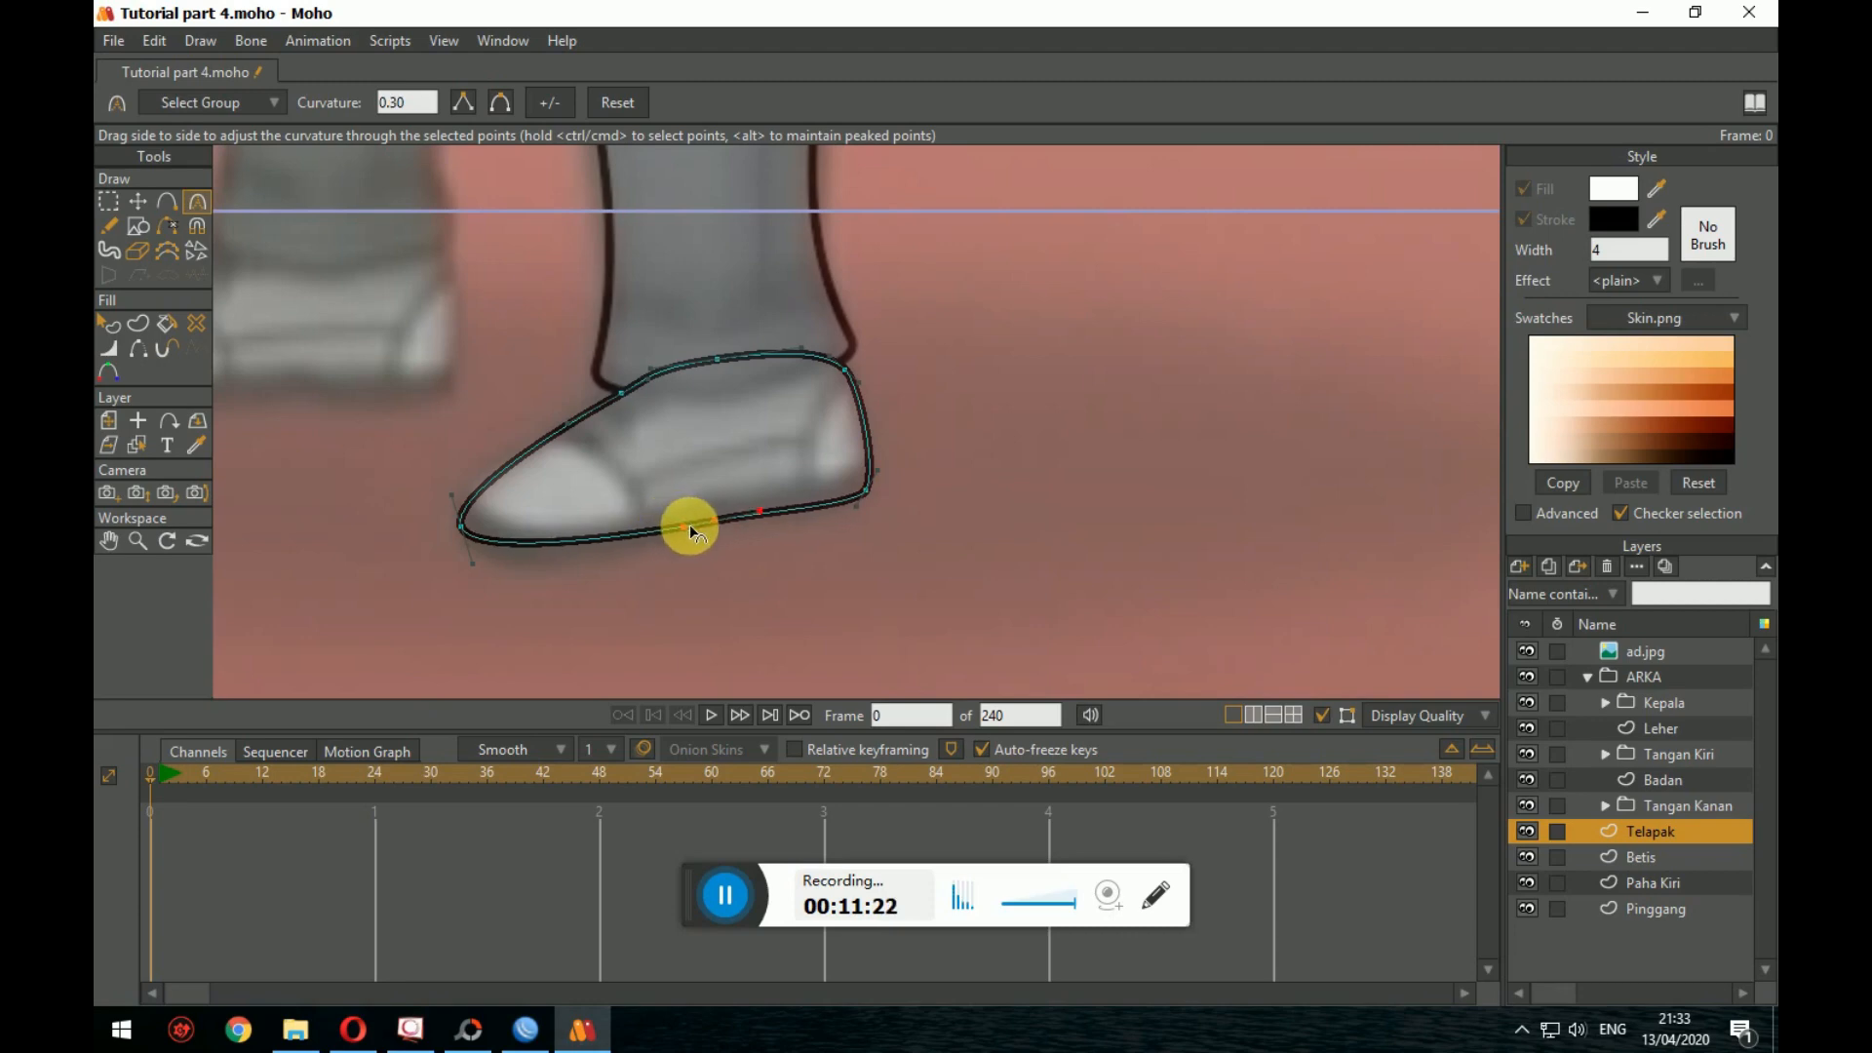
Step: Adjust the curvature handles at the toe tip, front ankle and upper heel points of the foot outline
{"action": "left_click_drag", "start_coordinate": [474, 543], "coordinate": [460, 536]}
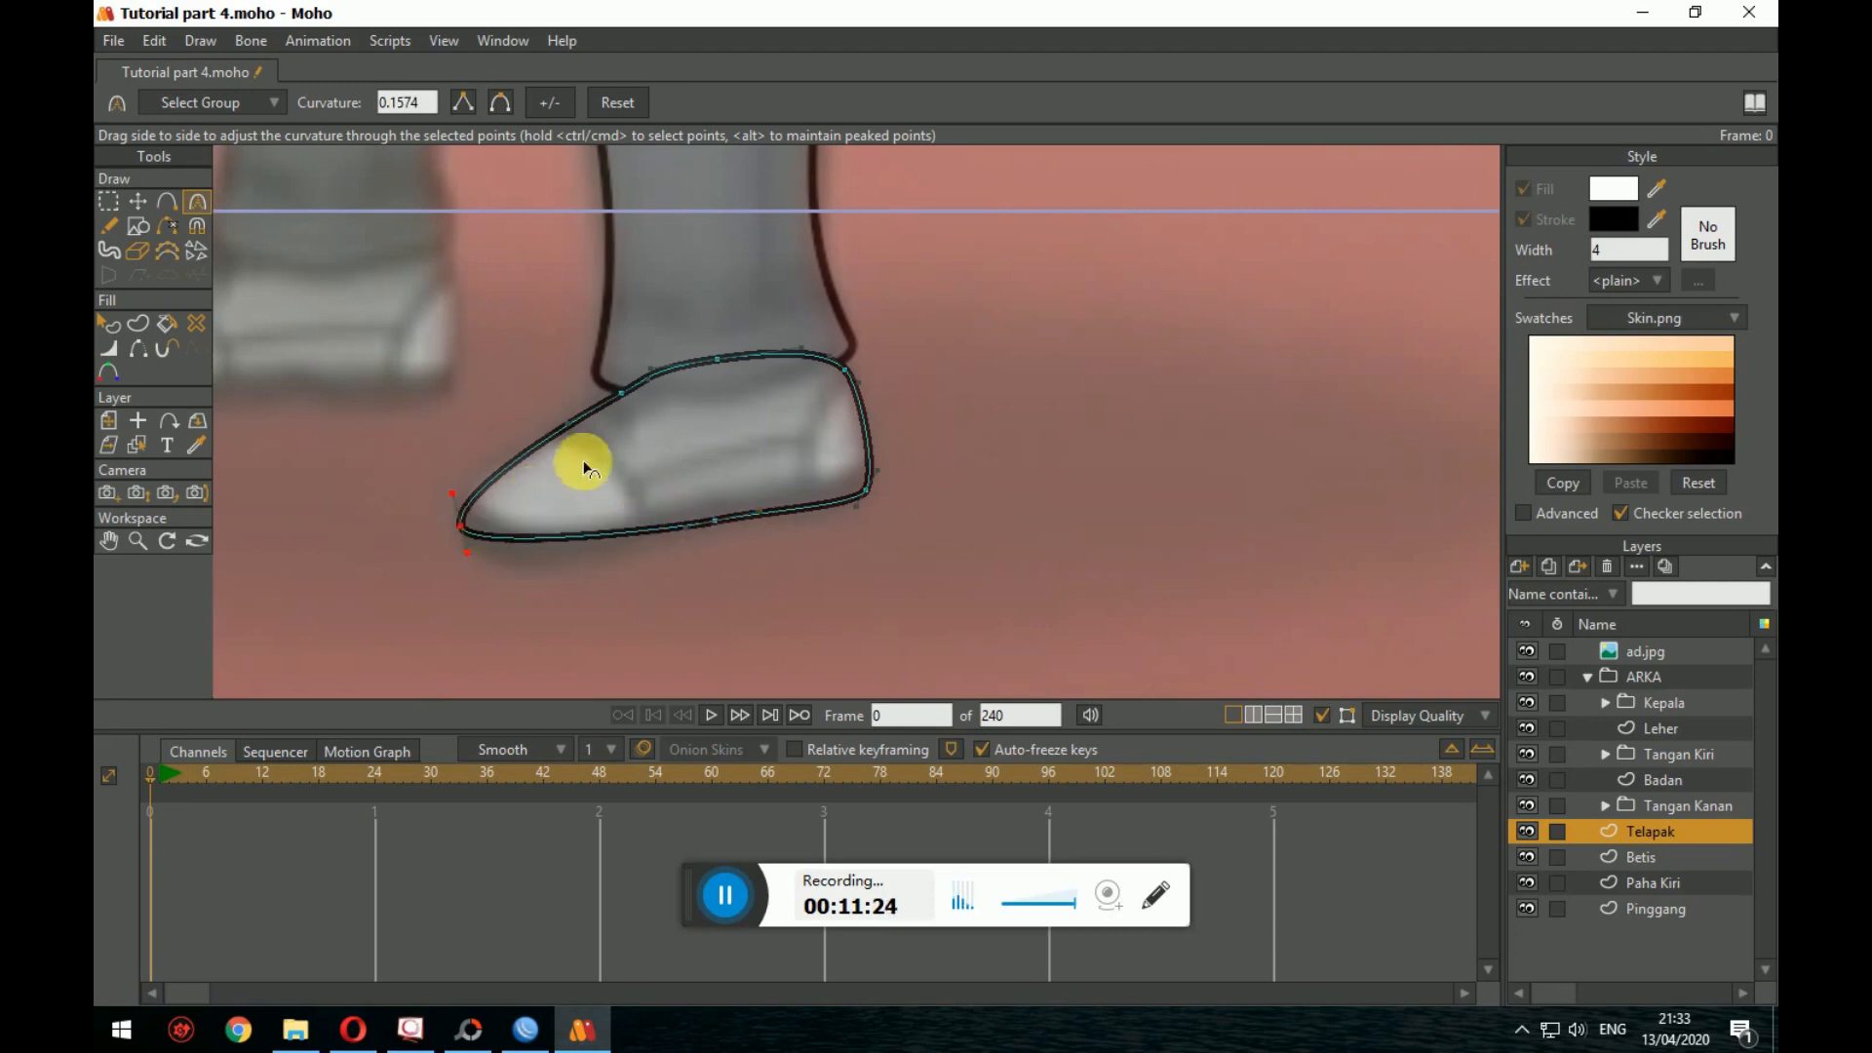
{"action": "left_click", "coordinate": [621, 401]}
{"action": "left_click_drag", "start_coordinate": [586, 410], "coordinate": [590, 399]}
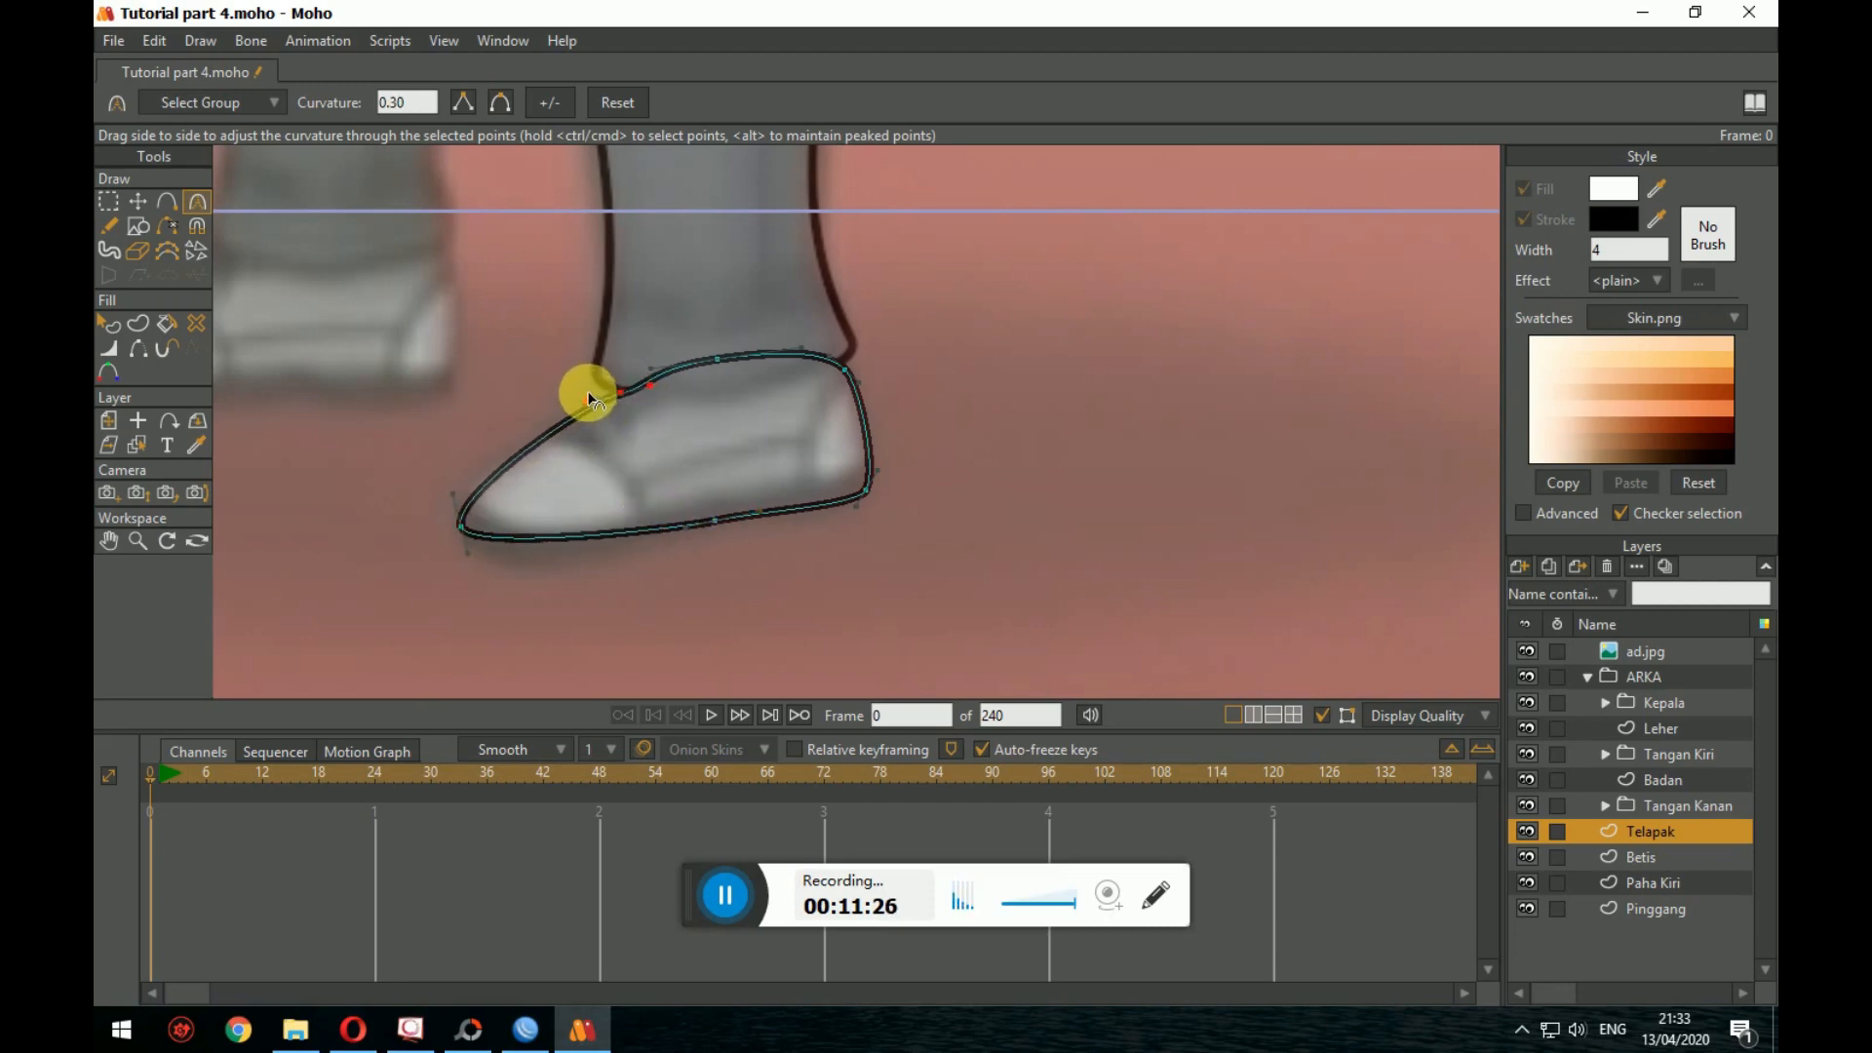
{"action": "left_click", "coordinate": [604, 397], "text": "ctrl"}
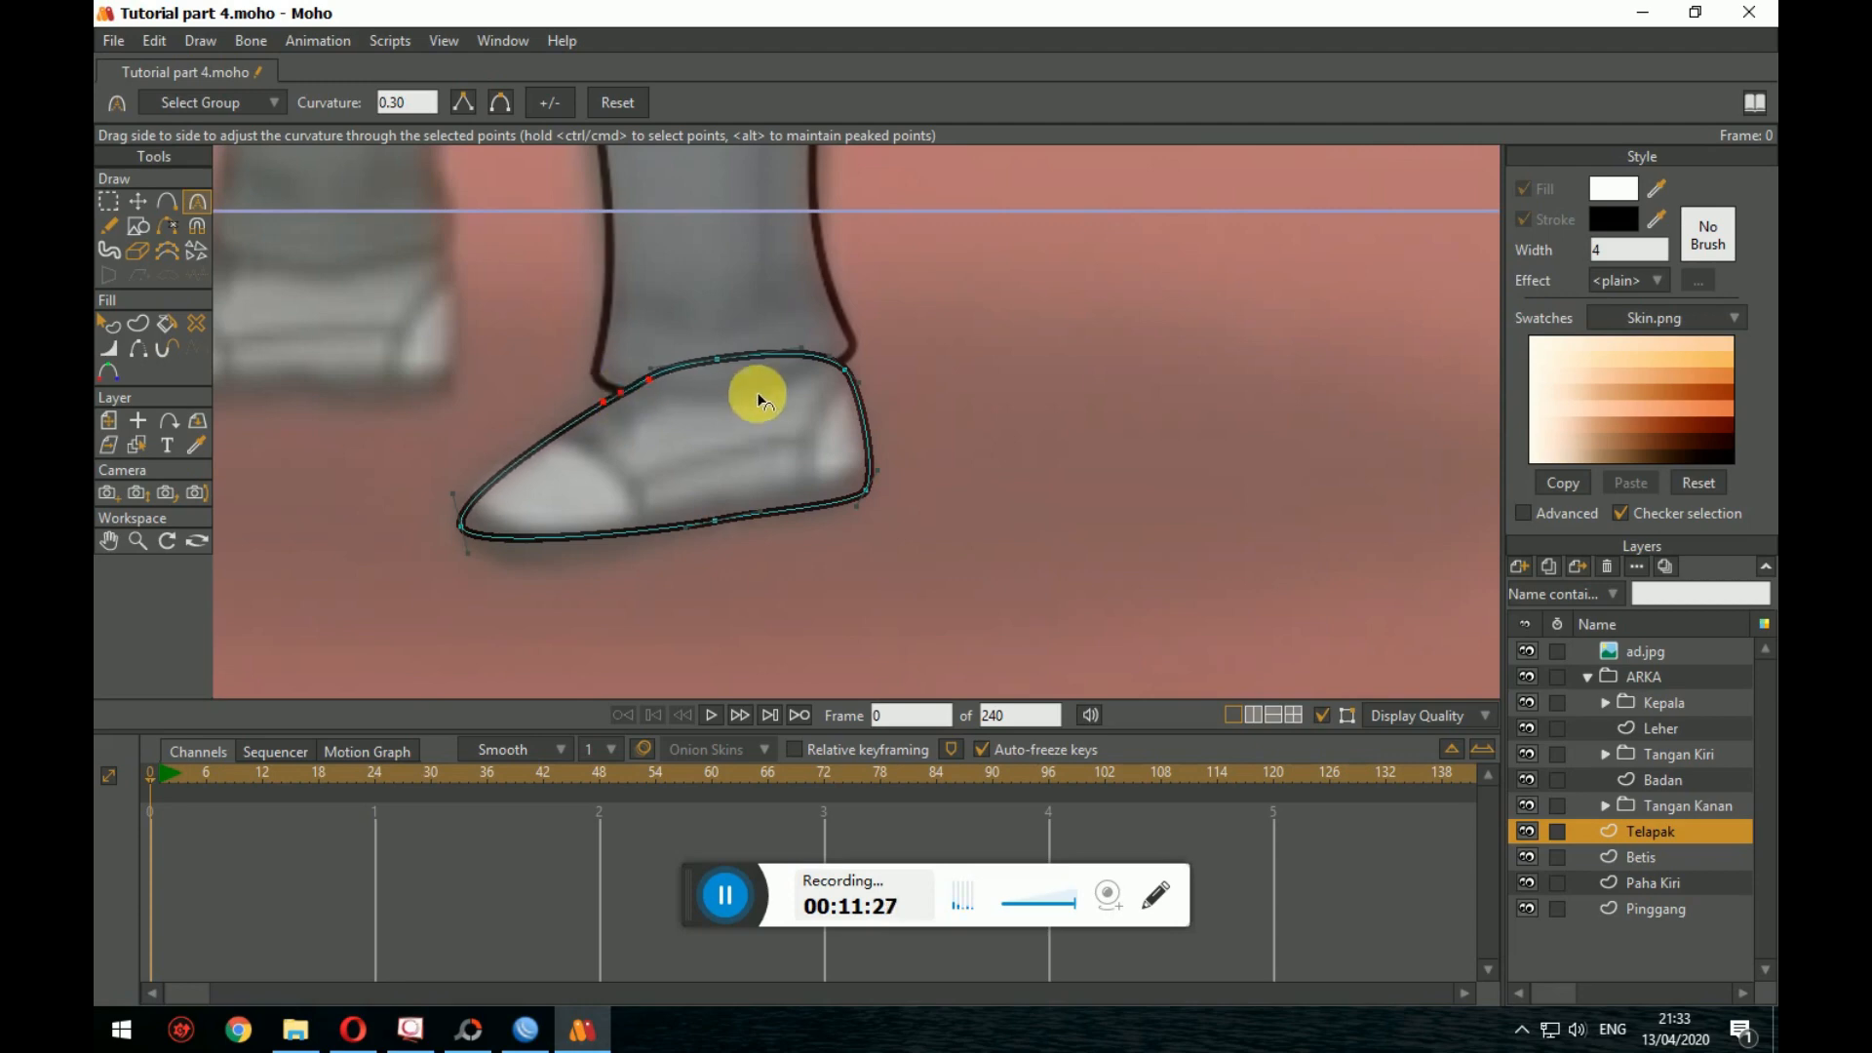
{"action": "left_click", "coordinate": [857, 390], "text": "ctrl"}
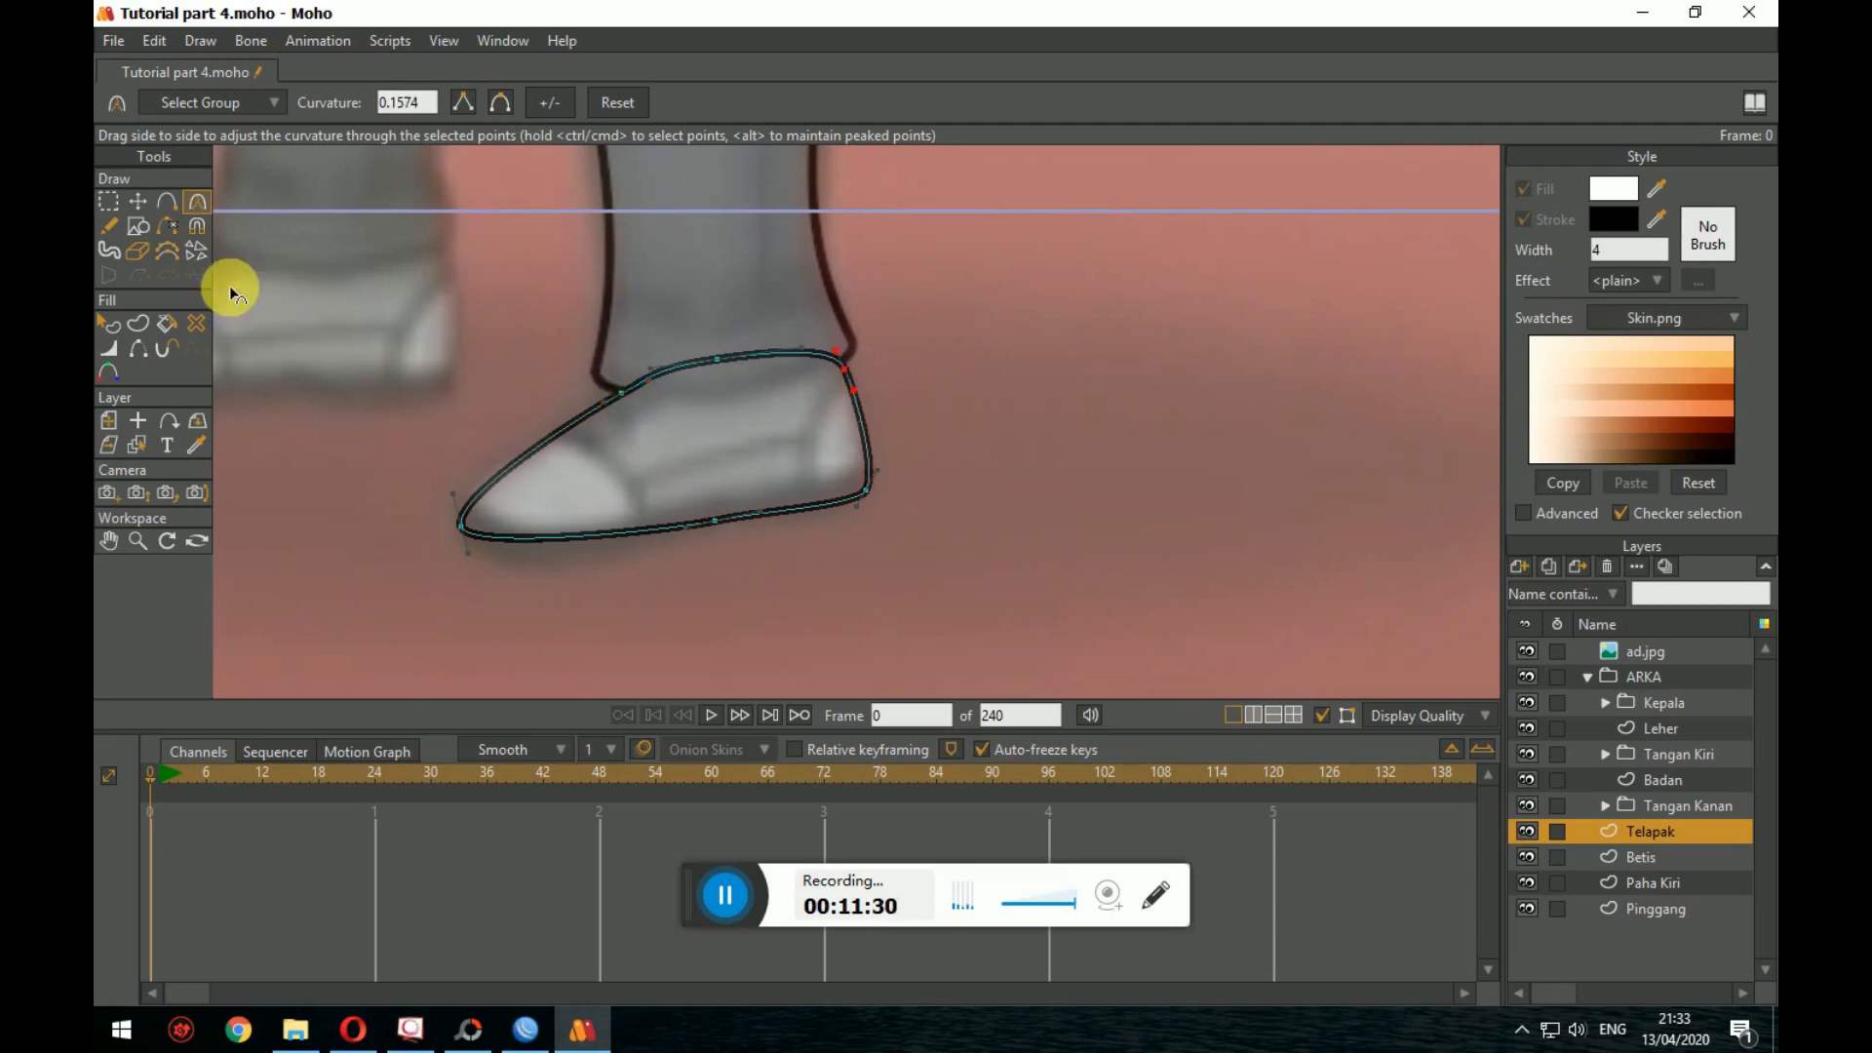
Step: Refit the sole, heel and toe points to the reference shoe, moving the lower heel point to about X 1.12, Y -3.55
{"action": "left_click", "coordinate": [140, 201]}
{"action": "left_click", "coordinate": [749, 466]}
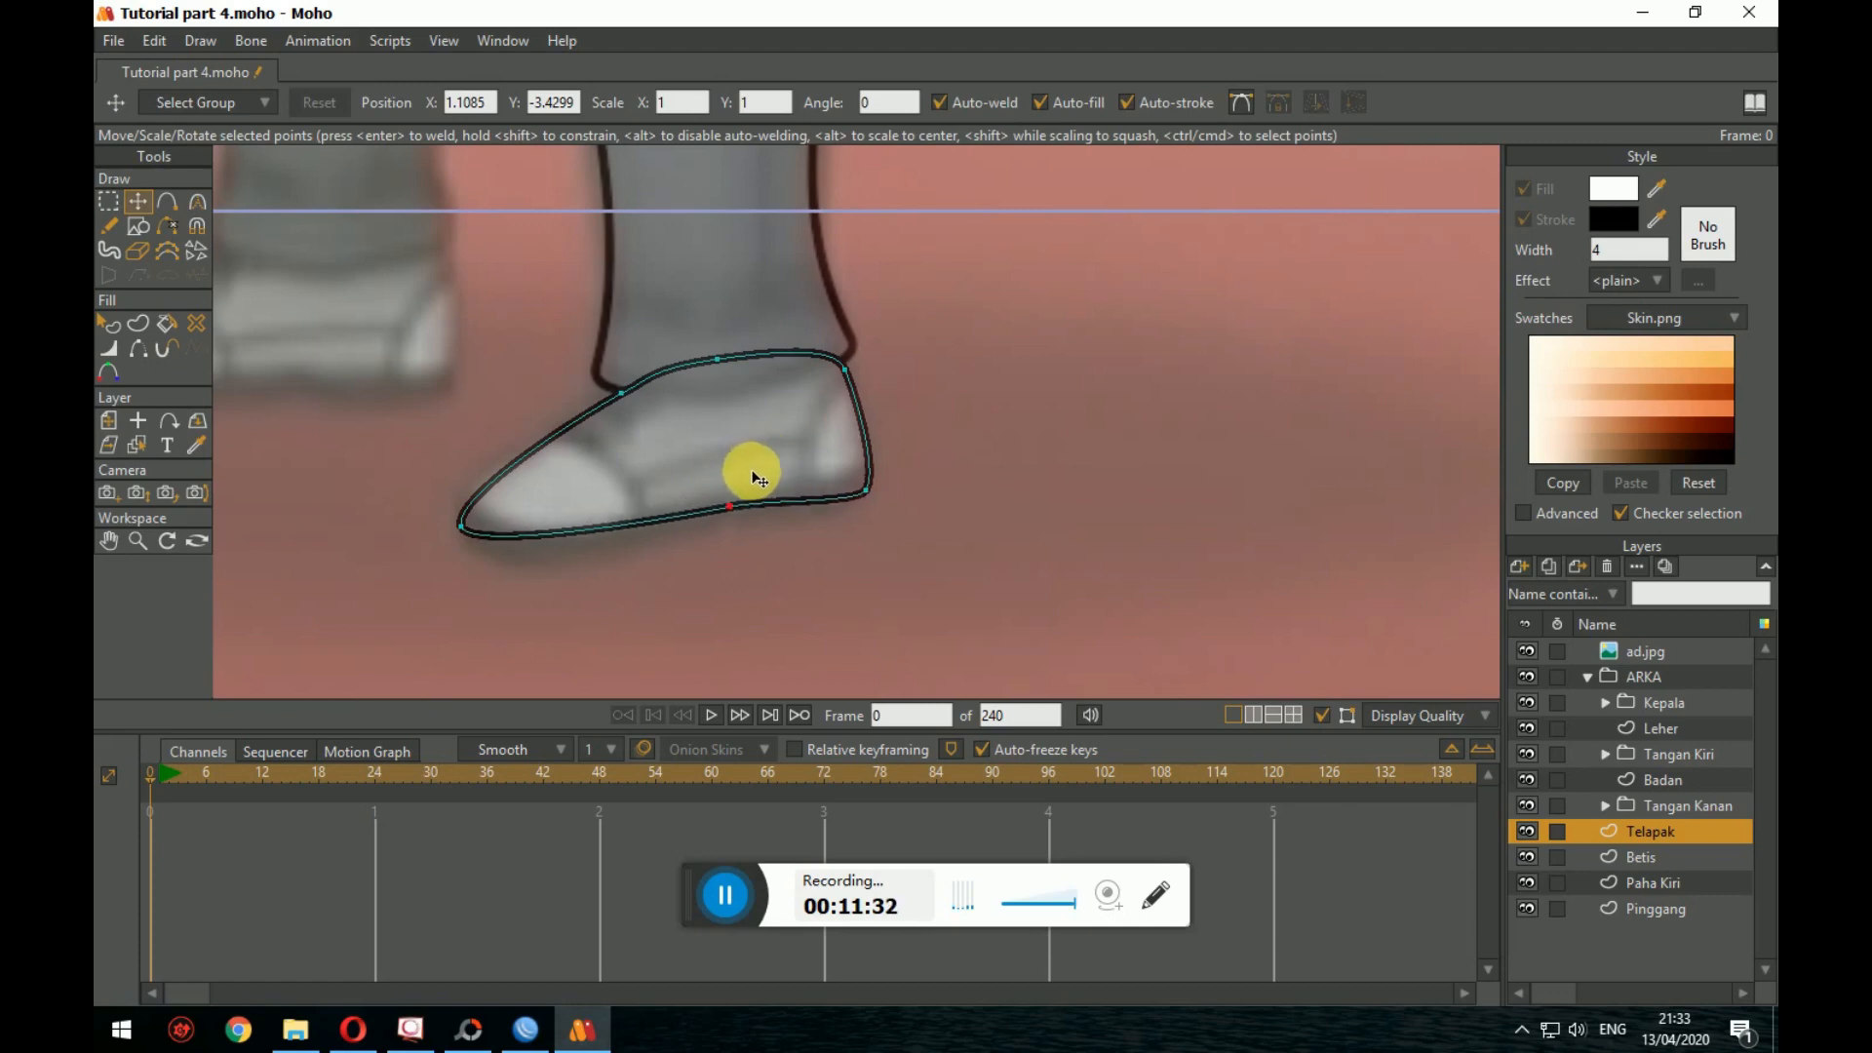
{"action": "left_click_drag", "start_coordinate": [866, 491], "coordinate": [859, 479]}
{"action": "mouse_move", "coordinate": [461, 527]}
{"action": "left_mouse_down"}
{"action": "mouse_move", "coordinate": [461, 507]}
{"action": "mouse_move", "coordinate": [473, 534]}
{"action": "left_mouse_up"}
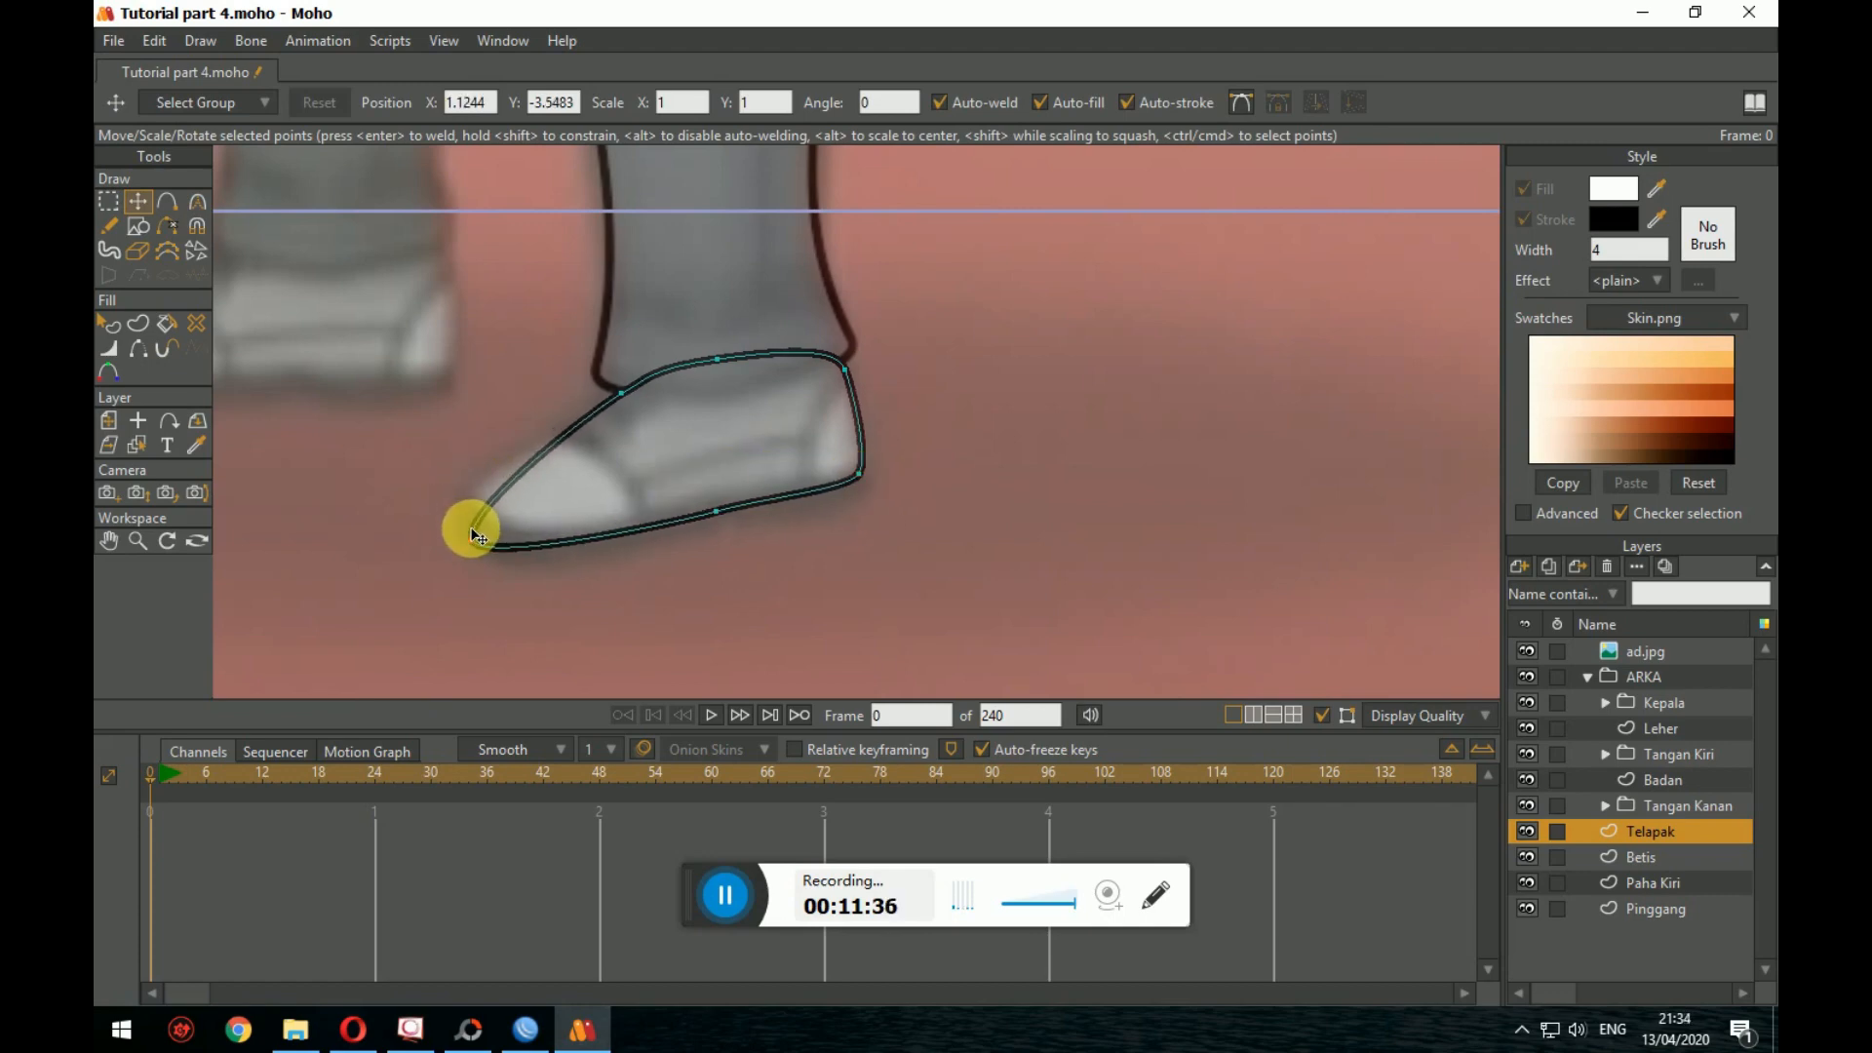
Step: Round the toe cap and dip the instep by reshaping the curve handles of the toe and front ankle points
{"action": "left_click", "coordinate": [197, 201]}
{"action": "mouse_move", "coordinate": [398, 449]}
{"action": "left_mouse_down"}
{"action": "mouse_move", "coordinate": [451, 506]}
{"action": "mouse_move", "coordinate": [423, 454]}
{"action": "left_mouse_up"}
{"action": "left_click", "coordinate": [626, 396]}
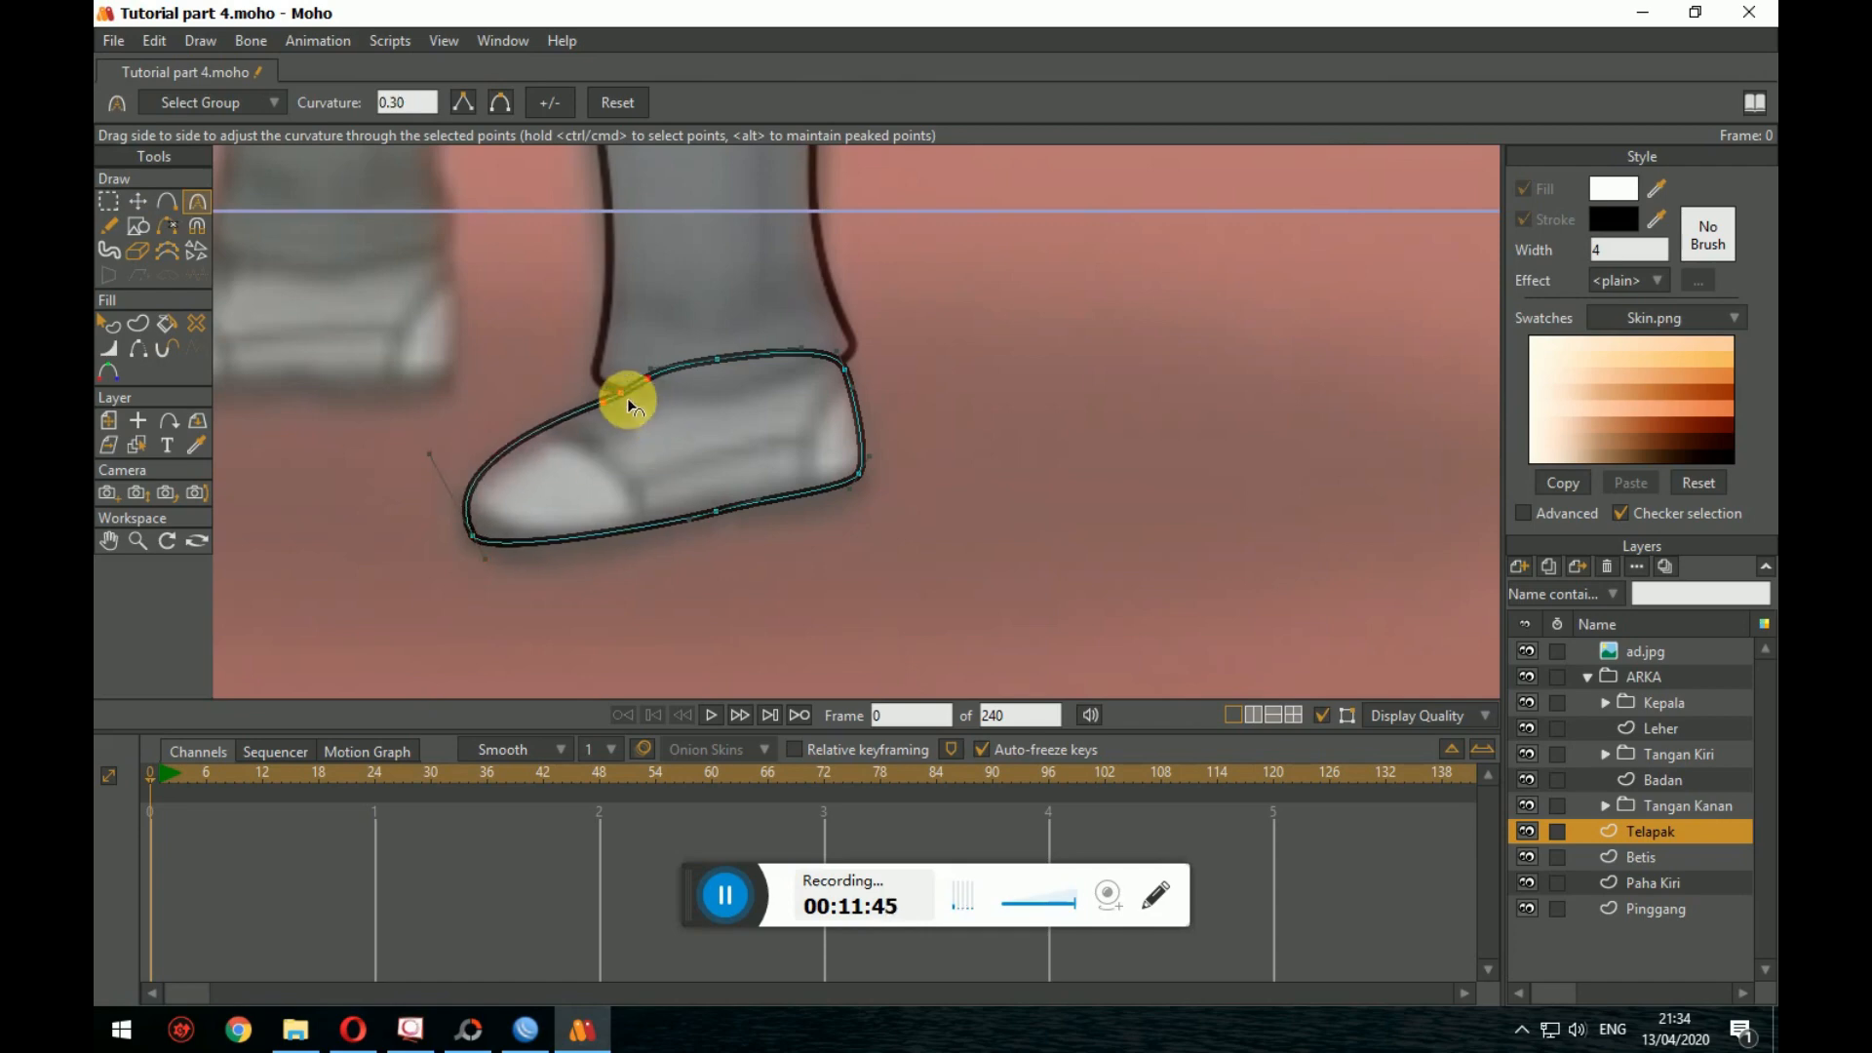
{"action": "left_click_drag", "start_coordinate": [519, 439], "coordinate": [597, 427]}
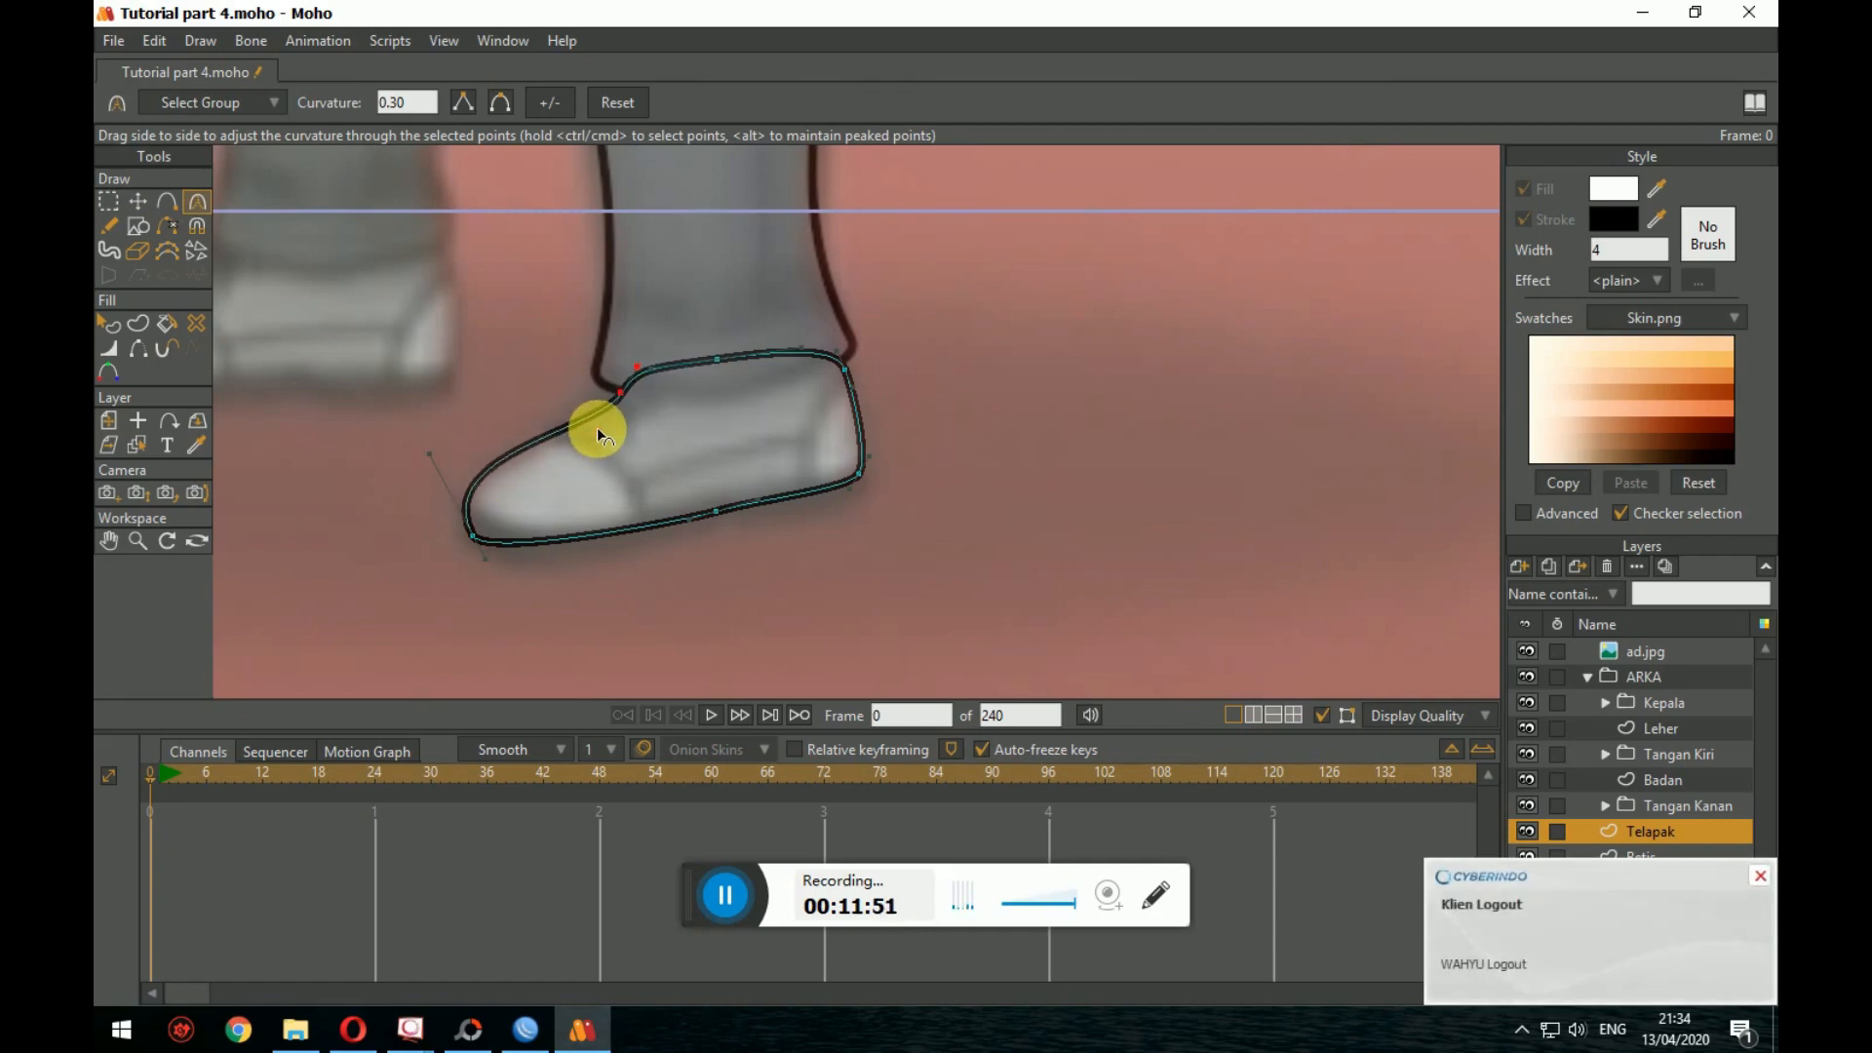
Step: Temporarily hide the ad.jpg reference to examine the traced leg and foot on the character, ending with the reference shown and the ankle in close view
{"action": "left_click_drag", "start_coordinate": [754, 434], "coordinate": [704, 452]}
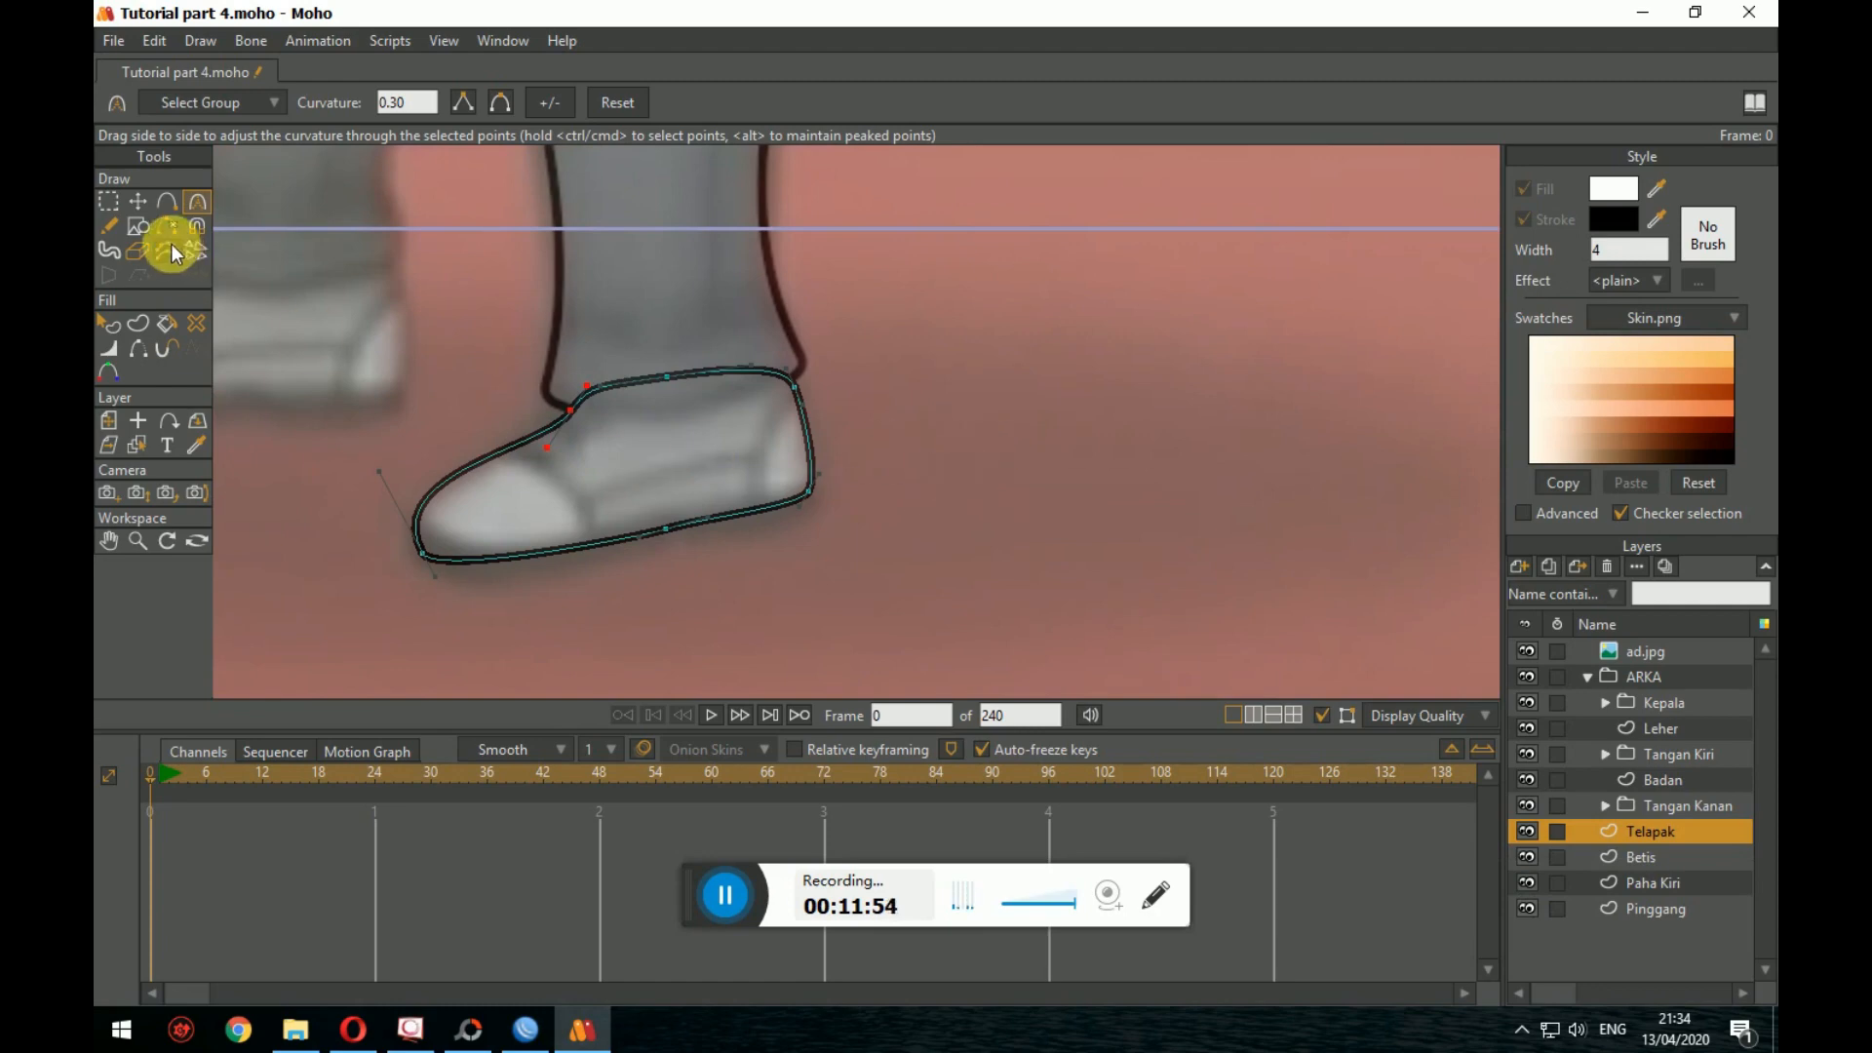
{"action": "left_click", "coordinate": [138, 201]}
{"action": "scroll", "coordinate": [827, 620], "scroll_direction": "down", "scroll_amount": 2}
{"action": "scroll", "coordinate": [849, 617], "scroll_direction": "down", "scroll_amount": 3}
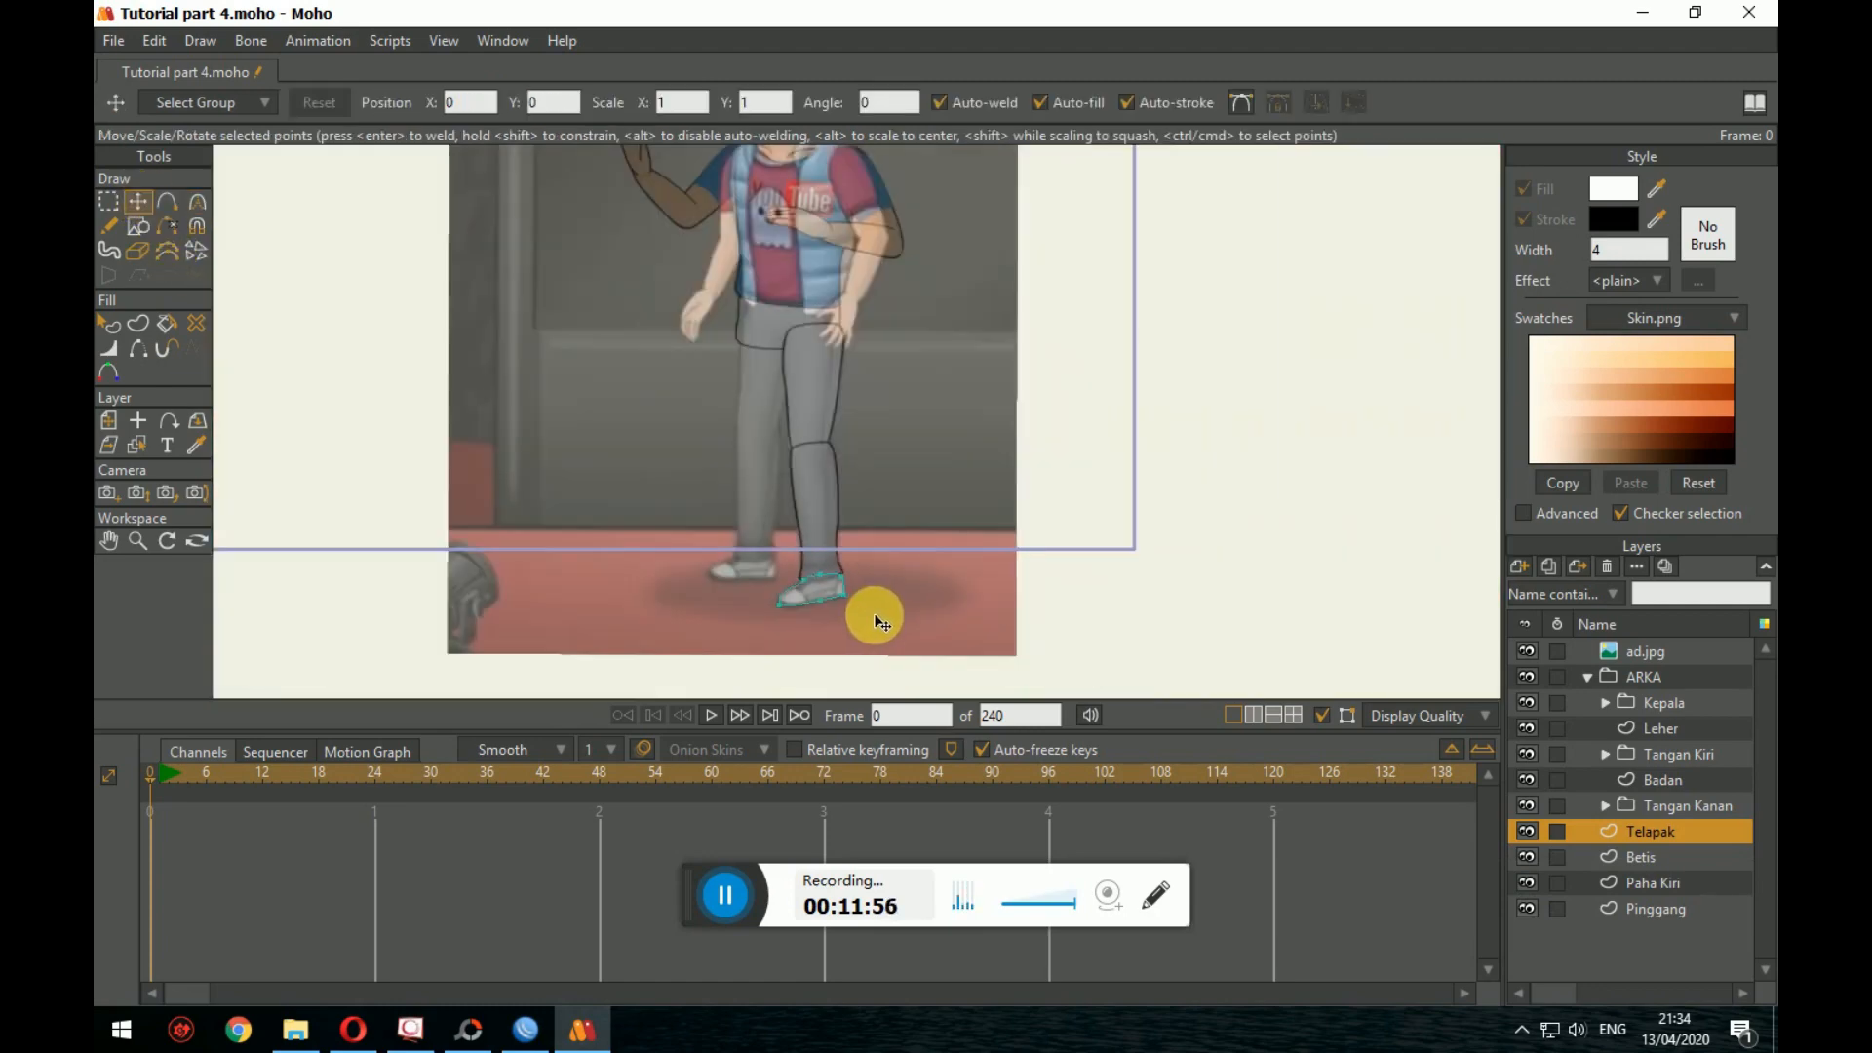
{"action": "scroll", "coordinate": [1087, 614], "scroll_direction": "up", "scroll_amount": 2}
{"action": "left_click_drag", "start_coordinate": [744, 531], "coordinate": [973, 557]}
{"action": "scroll", "coordinate": [977, 606], "scroll_direction": "up", "scroll_amount": 3}
{"action": "scroll", "coordinate": [994, 589], "scroll_direction": "down", "scroll_amount": 1}
{"action": "left_click", "coordinate": [1092, 597]}
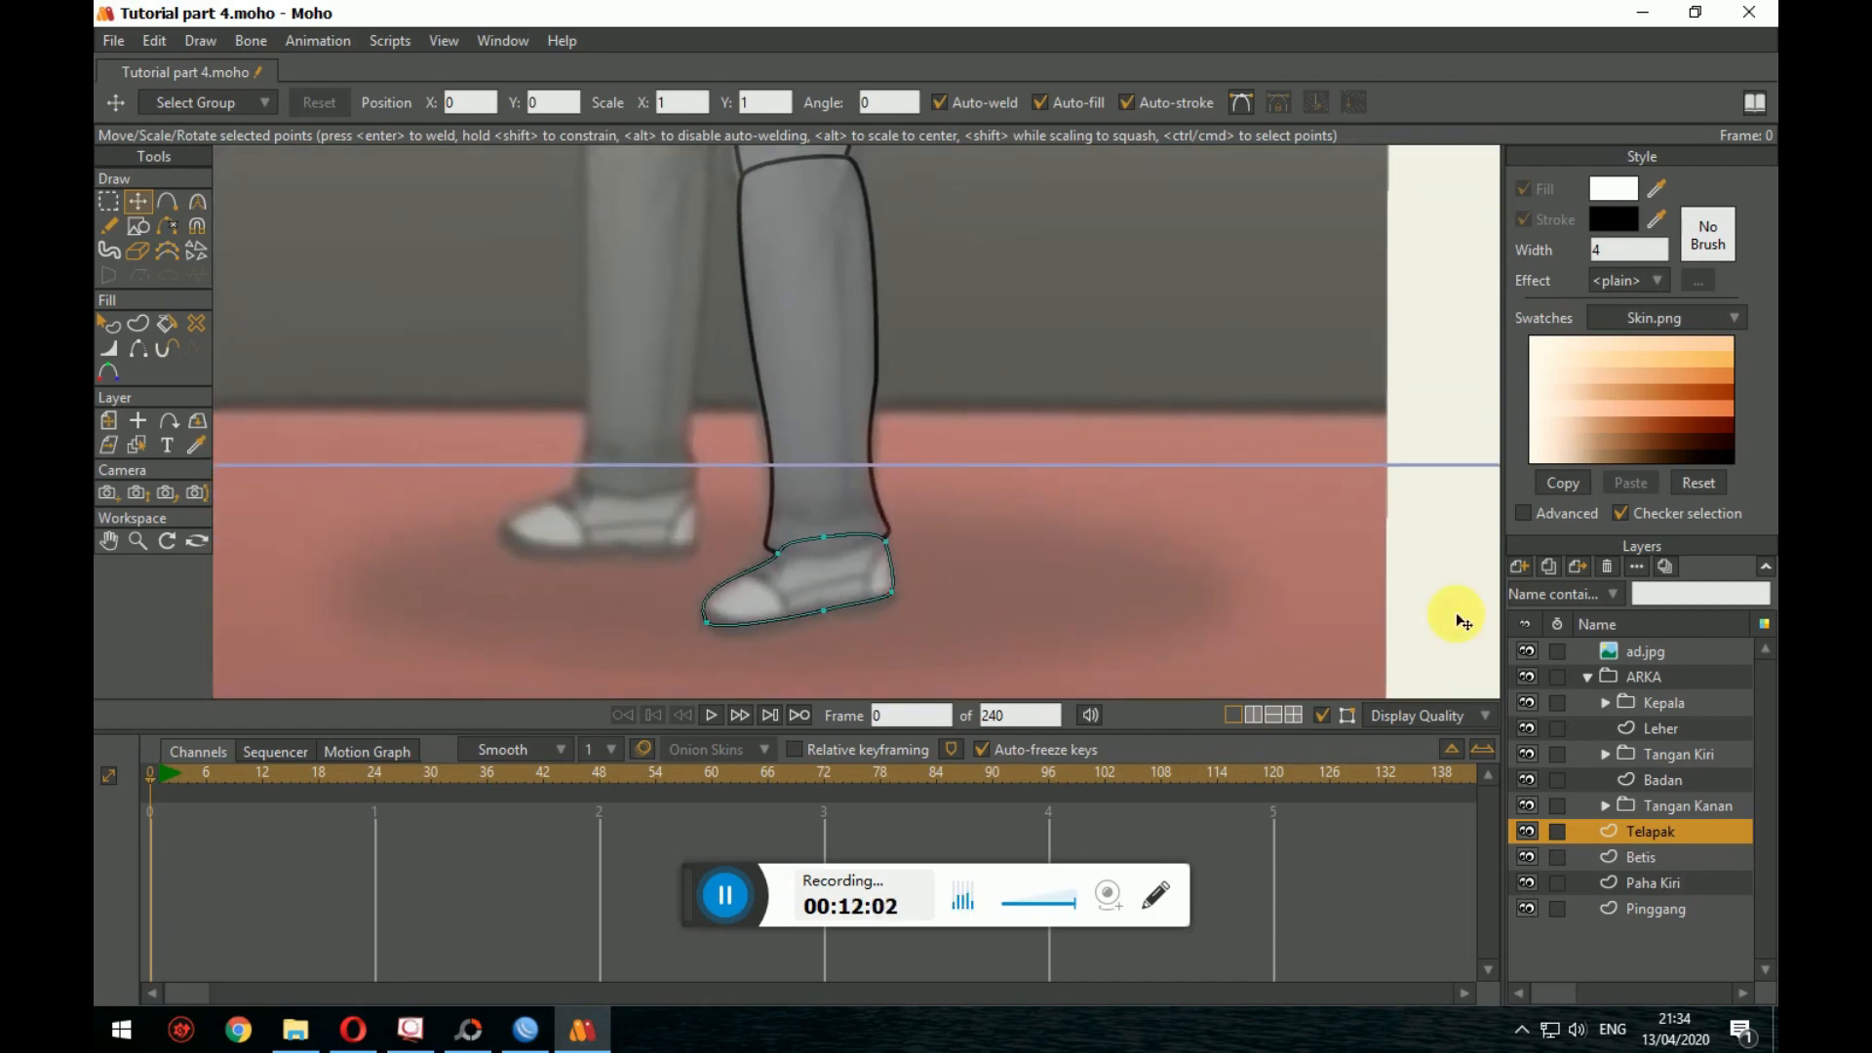
{"action": "left_click", "coordinate": [1548, 661]}
{"action": "scroll", "coordinate": [1255, 656], "scroll_direction": "down", "scroll_amount": 4}
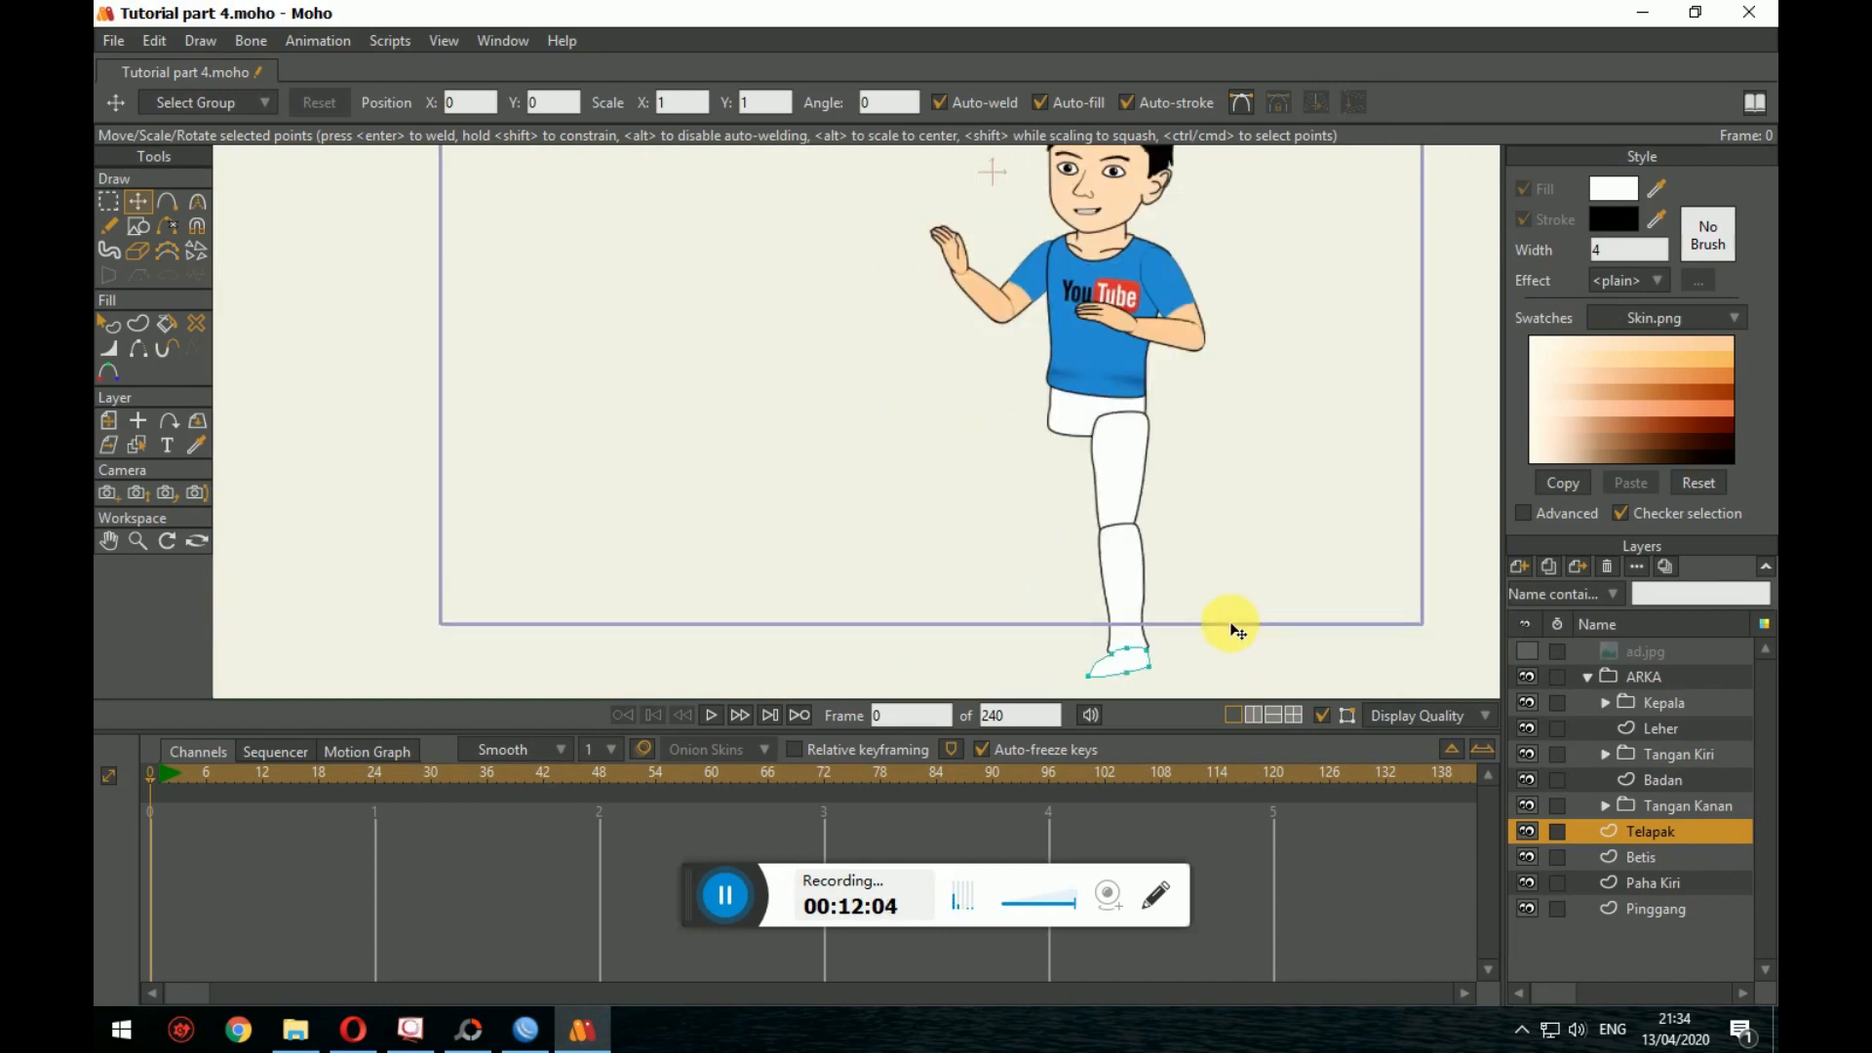
{"action": "left_click_drag", "start_coordinate": [1228, 623], "coordinate": [1070, 509]}
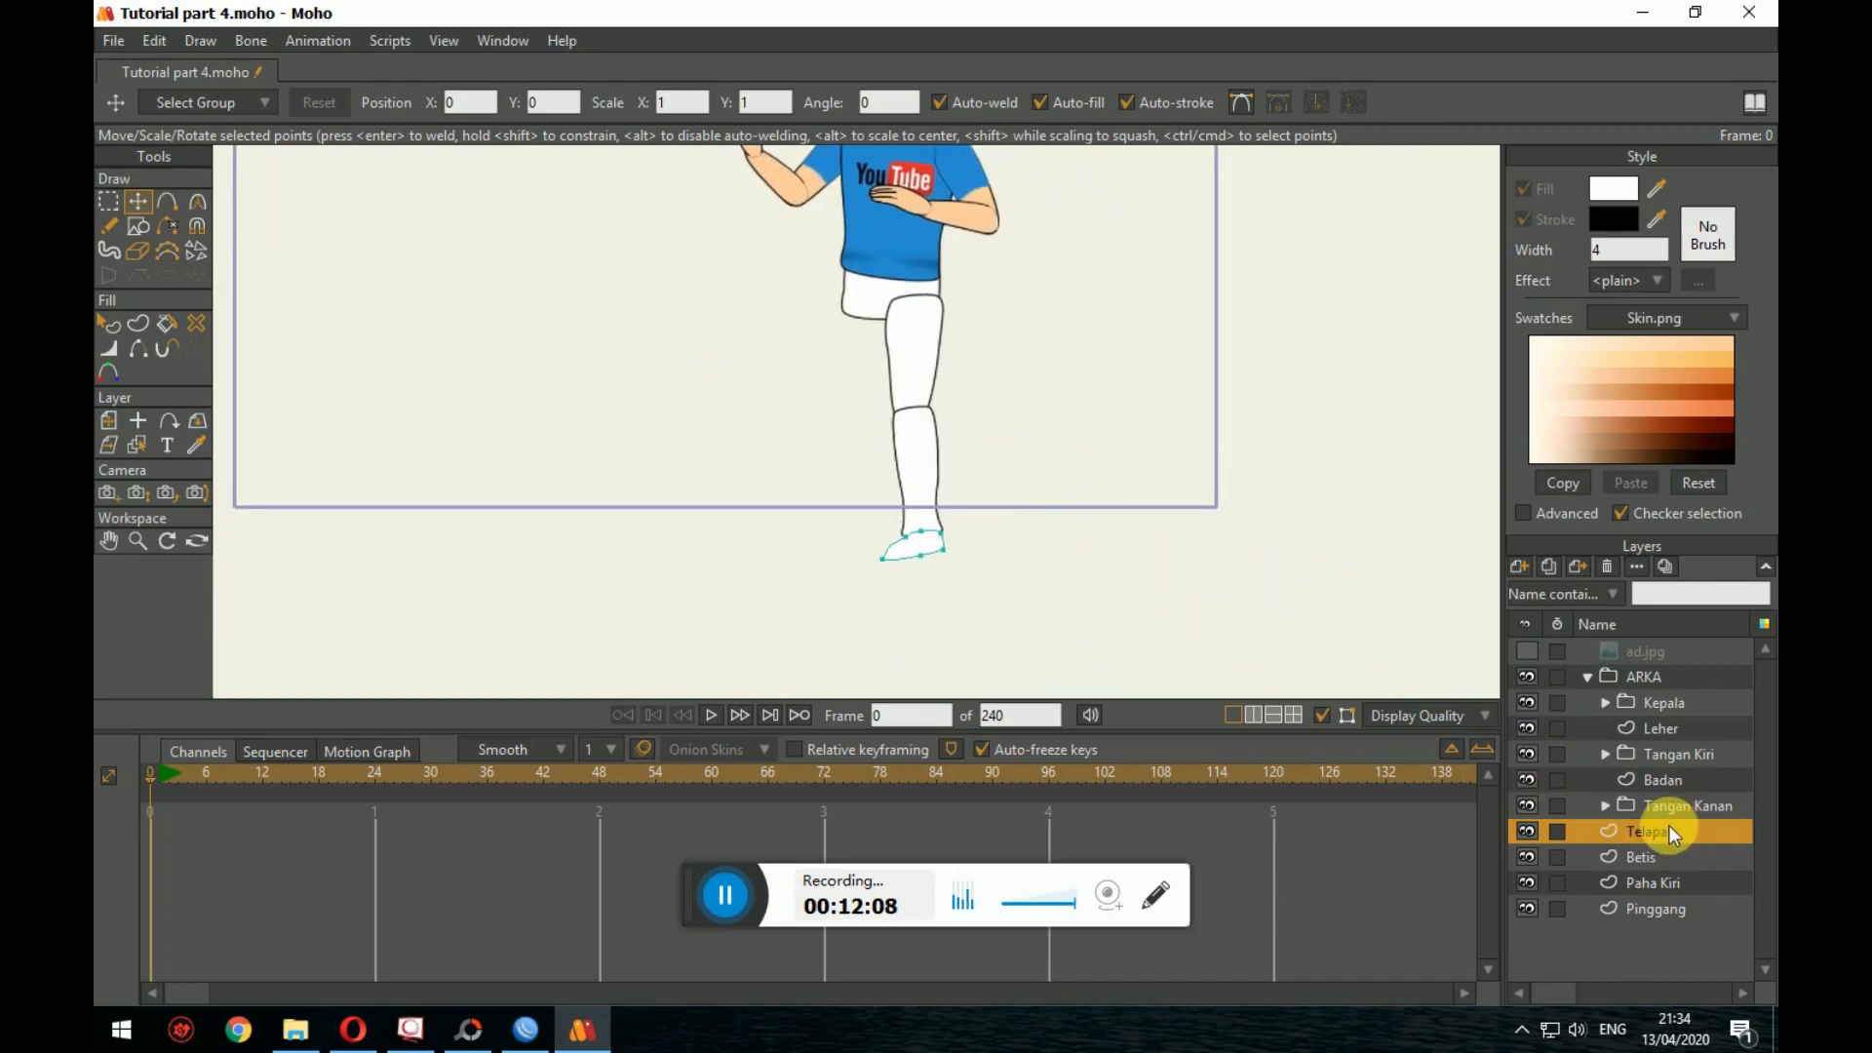
{"action": "scroll", "coordinate": [1081, 522], "scroll_direction": "up", "scroll_amount": 2}
{"action": "left_click_drag", "start_coordinate": [960, 439], "coordinate": [1061, 560]}
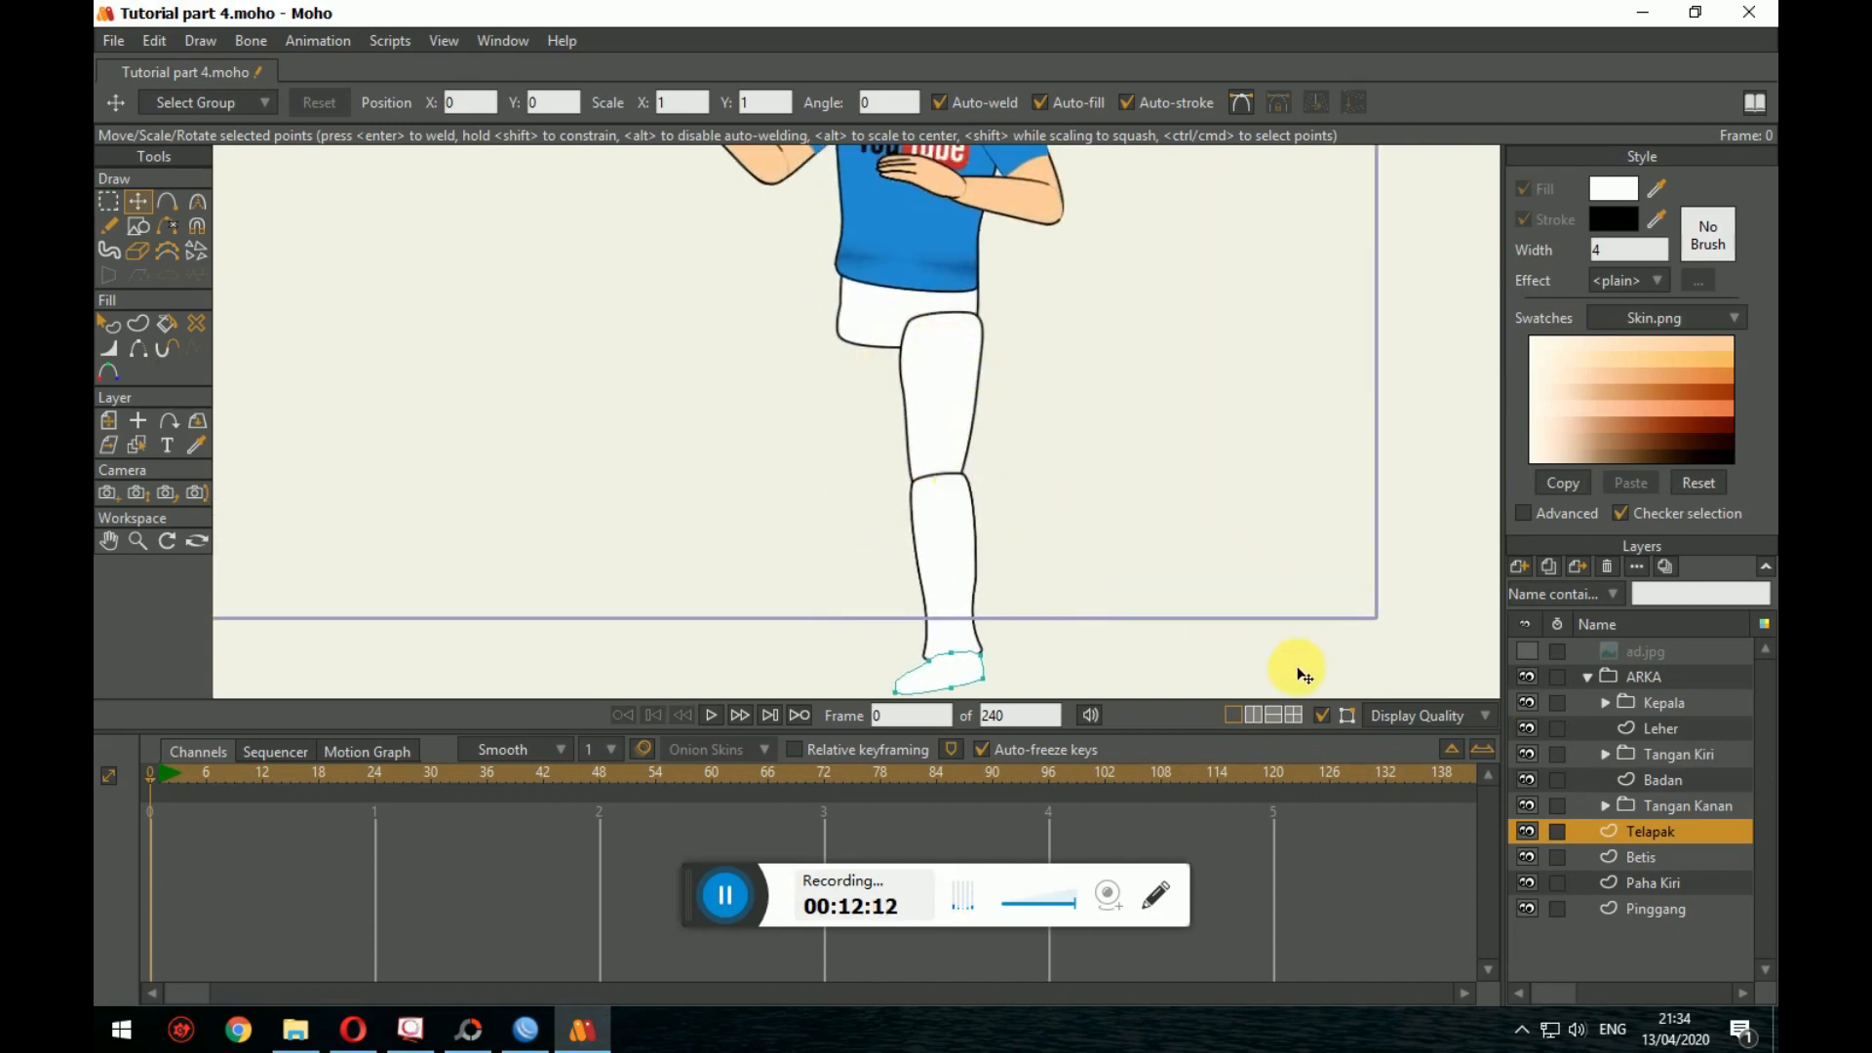
{"action": "scroll", "coordinate": [1268, 663], "scroll_direction": "up", "scroll_amount": 2}
{"action": "left_click", "coordinate": [1527, 651]}
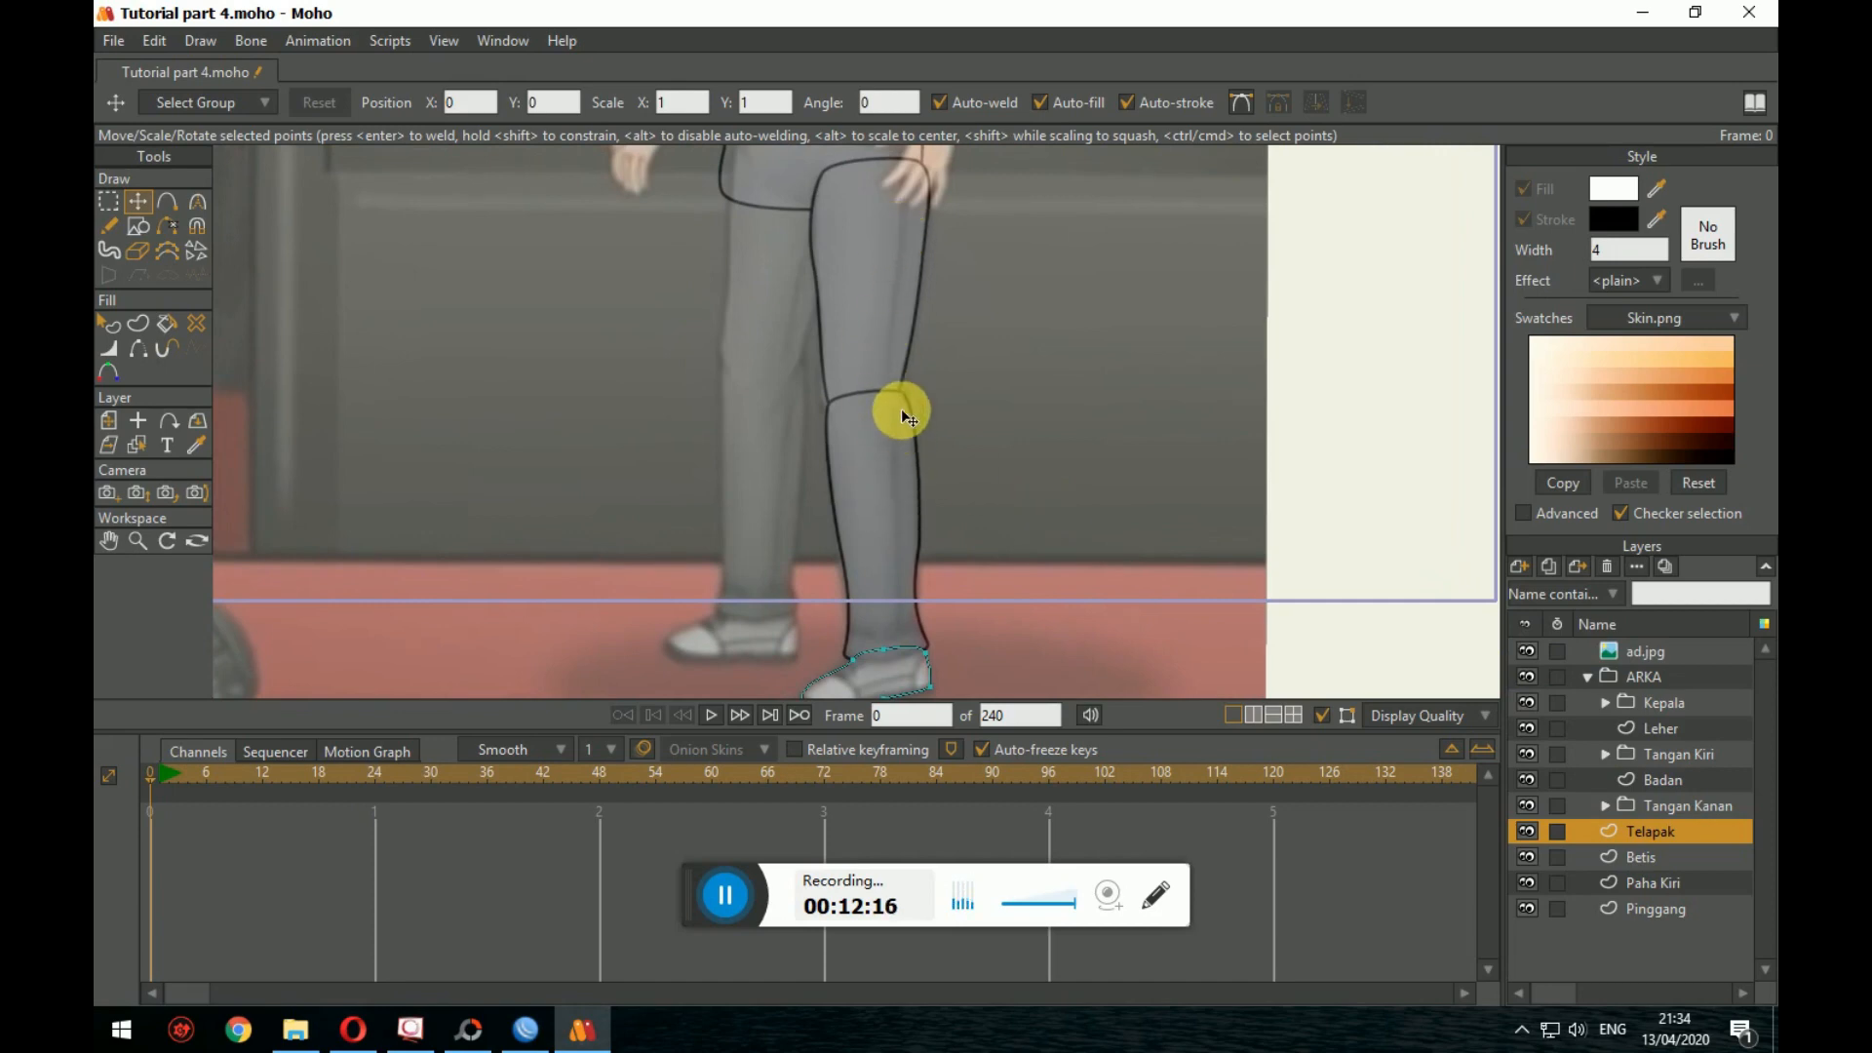
{"action": "scroll", "coordinate": [920, 501], "scroll_direction": "up", "scroll_amount": 4}
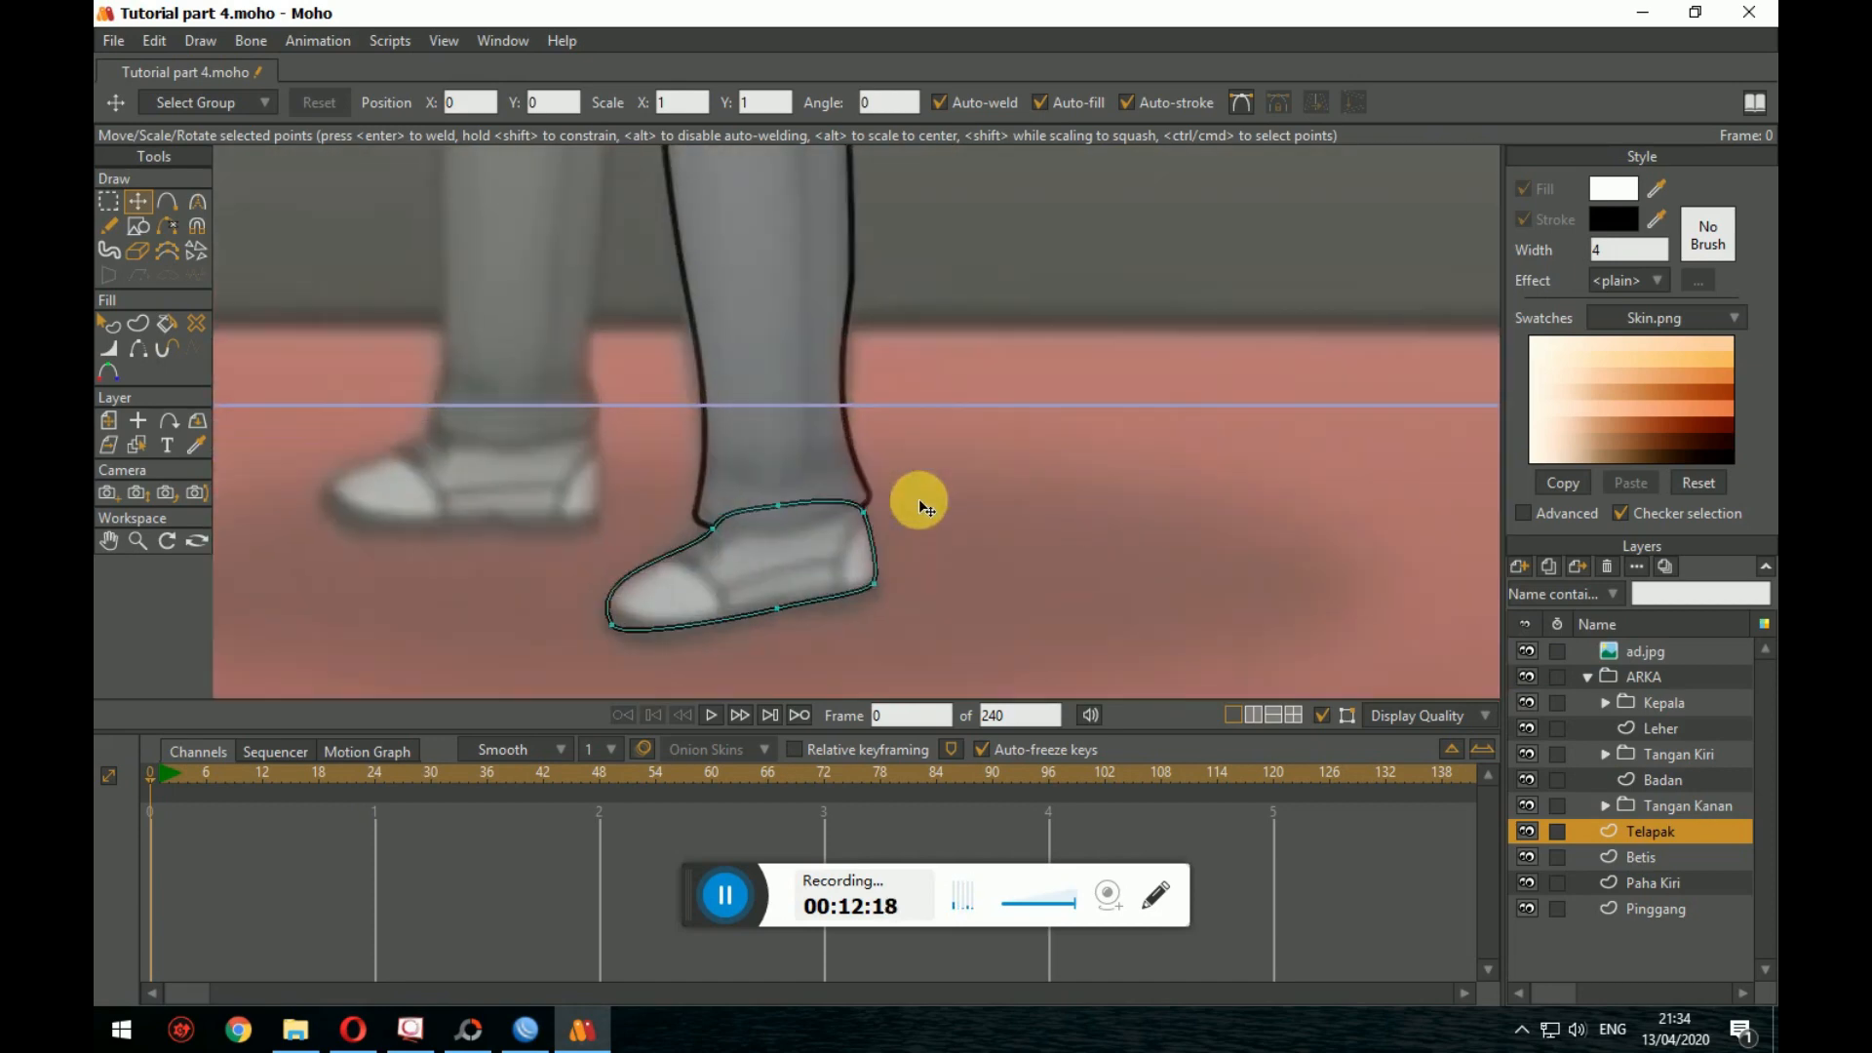
{"action": "left_click", "coordinate": [168, 203]}
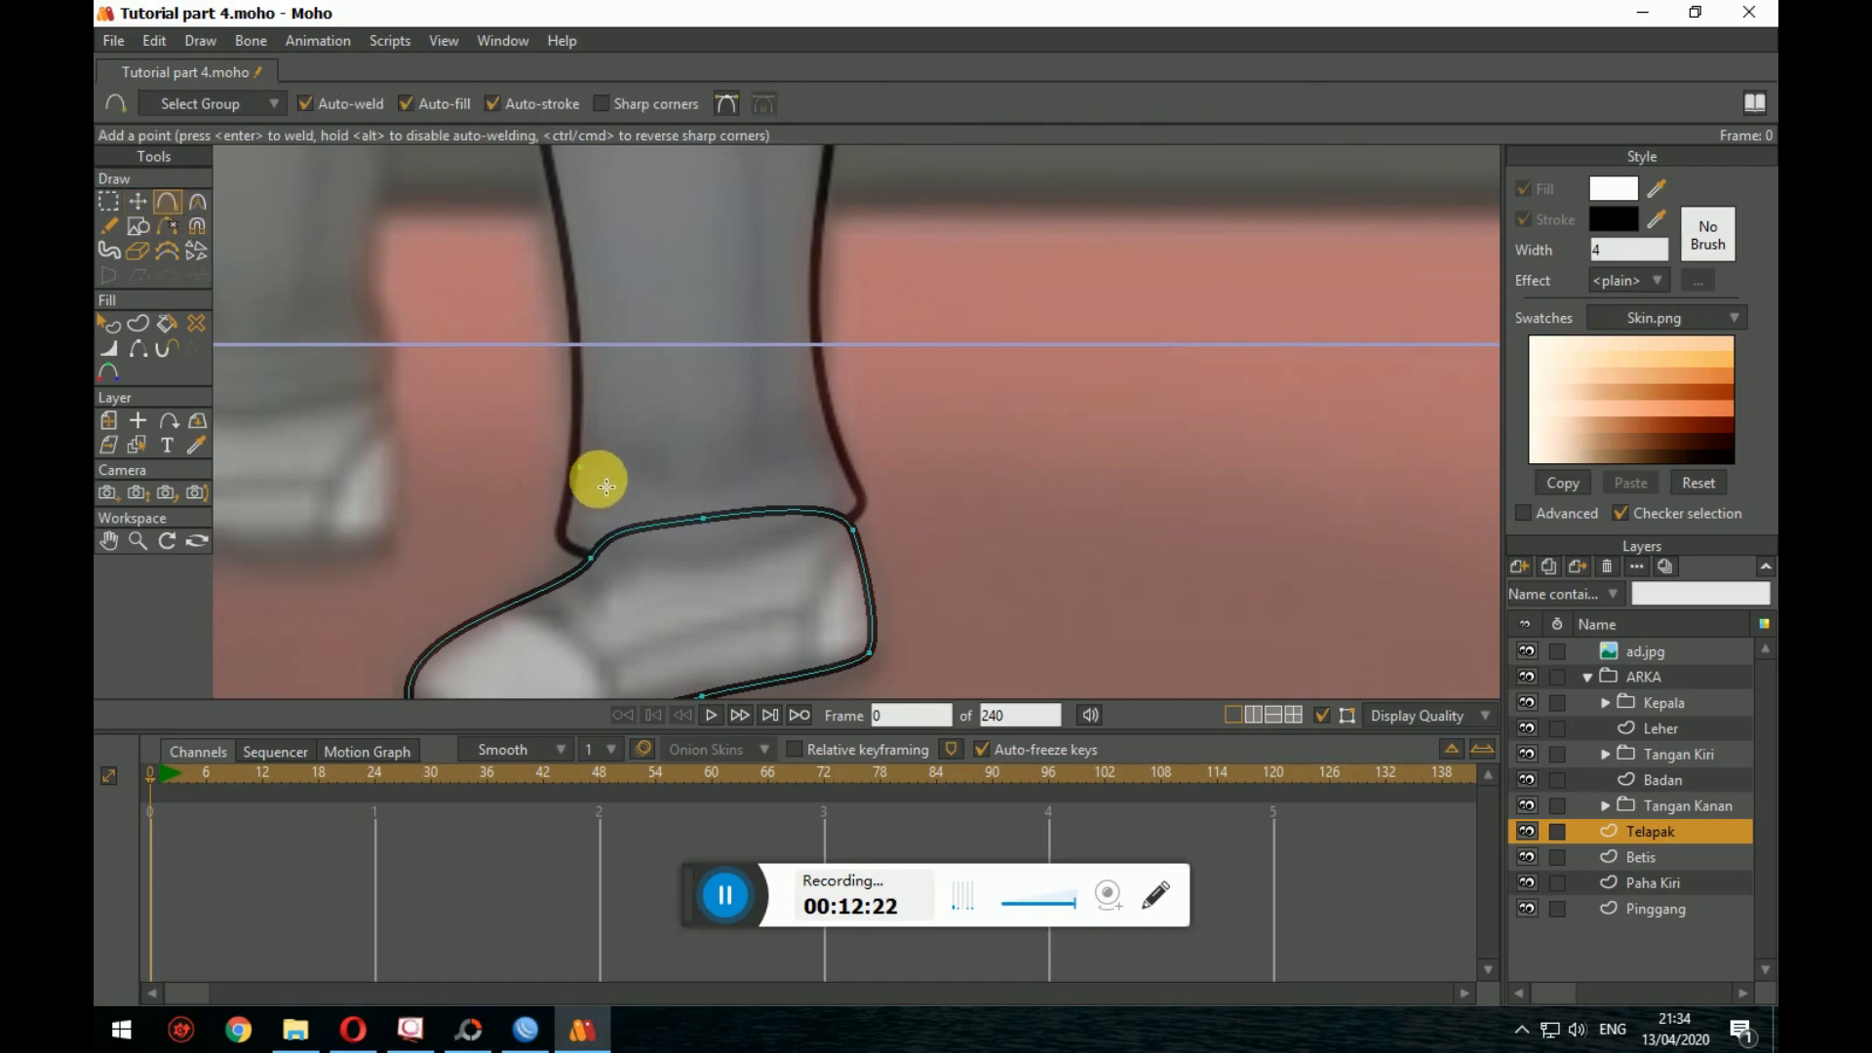
{"action": "left_click_drag", "start_coordinate": [575, 455], "coordinate": [618, 482]}
{"action": "key", "text": "ctrl+z"}
Step: On the Betis layer, draw a curved hem line across the trouser leg just above the shoe, joining both edges of the calf
{"action": "left_click", "coordinate": [1658, 855]}
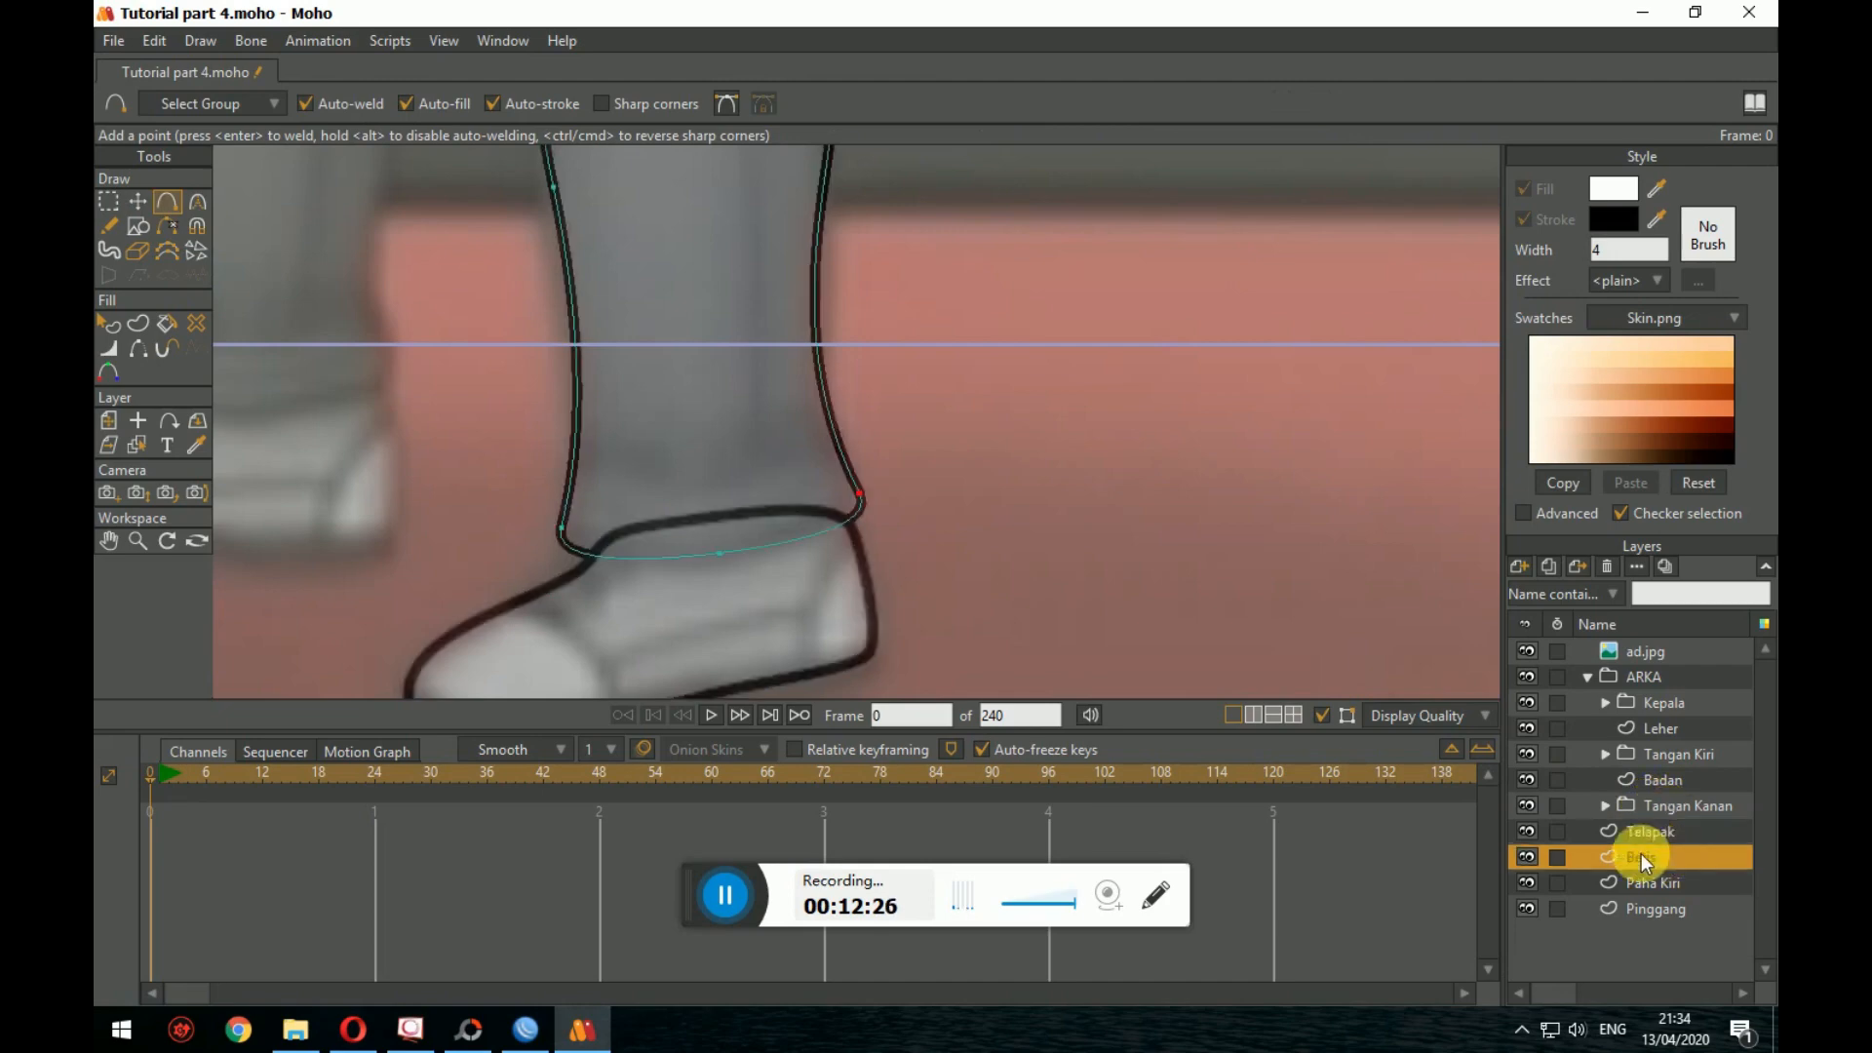
{"action": "left_click_drag", "start_coordinate": [593, 468], "coordinate": [662, 492]}
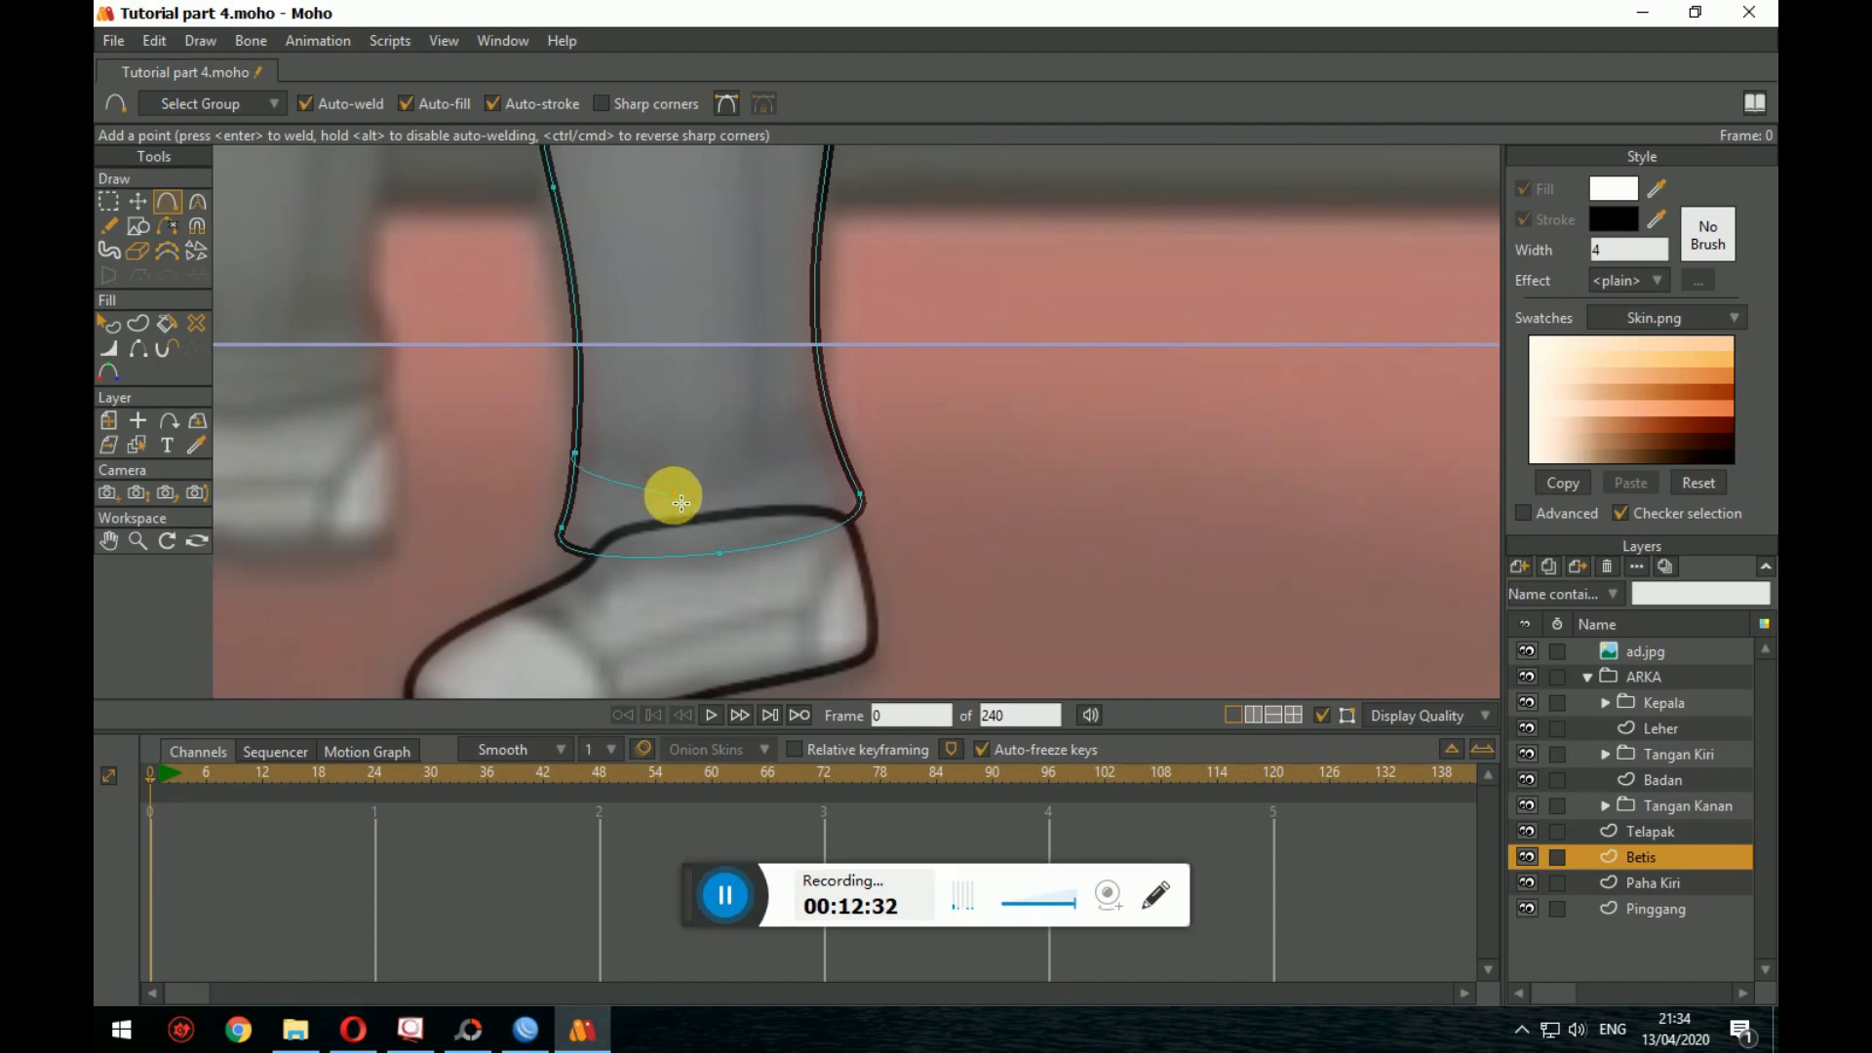
{"action": "key", "text": "ctrl+z"}
{"action": "key", "text": "ctrl+z"}
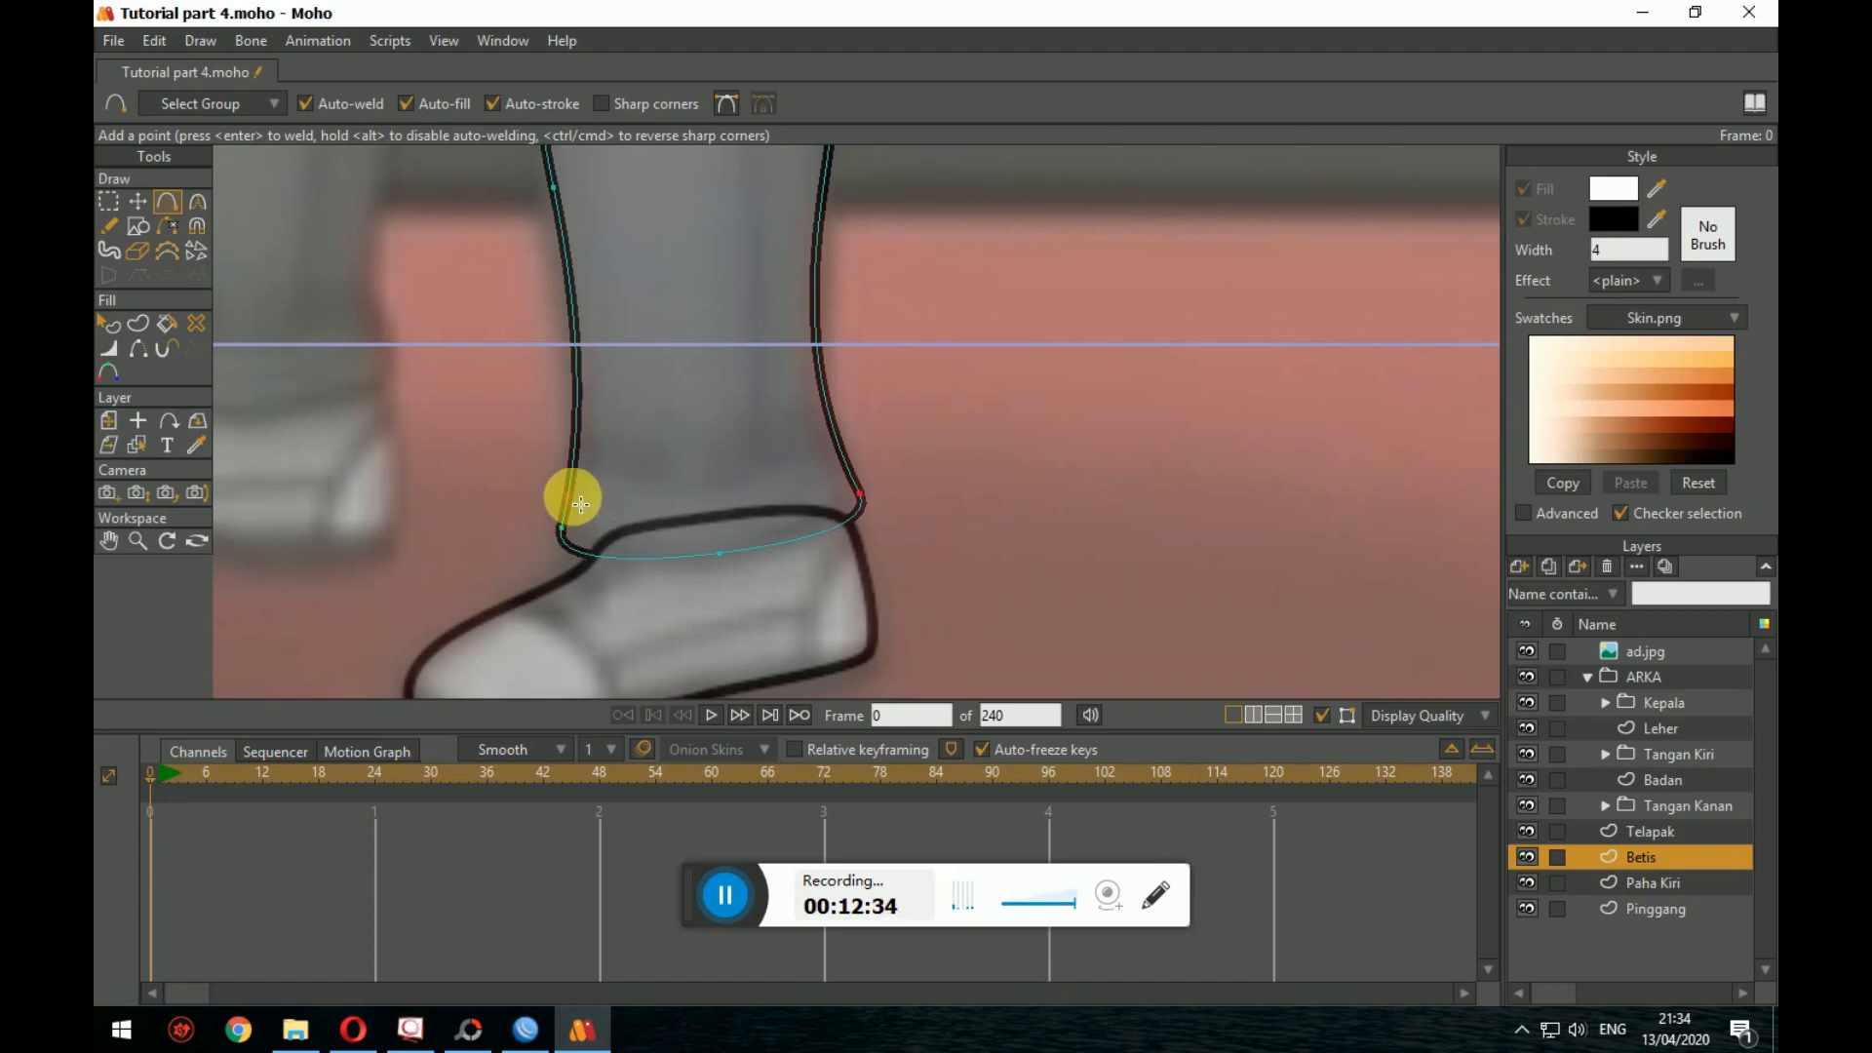
{"action": "left_click_drag", "start_coordinate": [572, 493], "coordinate": [846, 471]}
{"action": "left_click_drag", "start_coordinate": [748, 359], "coordinate": [788, 624]}
{"action": "left_click_drag", "start_coordinate": [768, 341], "coordinate": [772, 419]}
Step: Draw a short diagonal crease from the back corner of the knee and a long, nearly vertical crease down the inside of the calf
{"action": "scroll", "coordinate": [772, 427], "scroll_direction": "down", "scroll_amount": 3}
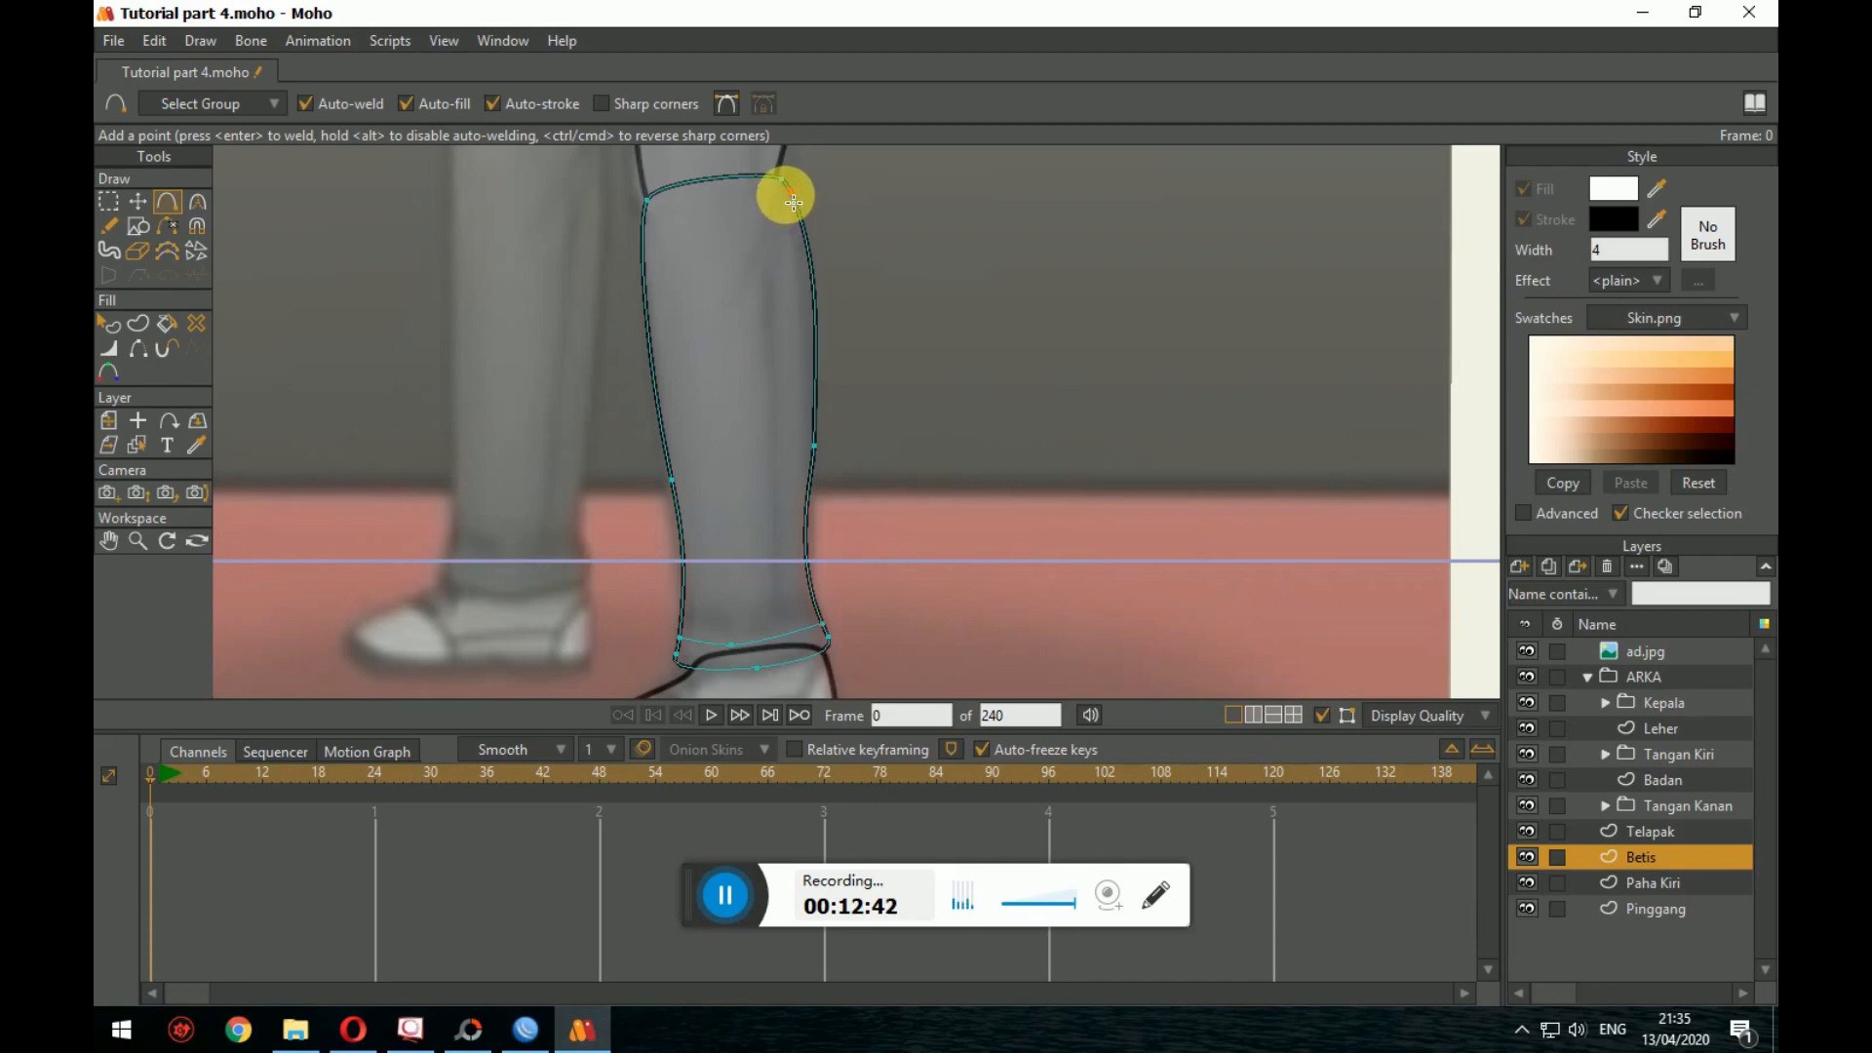
{"action": "mouse_move", "coordinate": [788, 193]}
{"action": "left_mouse_down"}
{"action": "mouse_move", "coordinate": [731, 294]}
{"action": "mouse_move", "coordinate": [777, 614]}
{"action": "mouse_move", "coordinate": [790, 595]}
{"action": "left_mouse_up"}
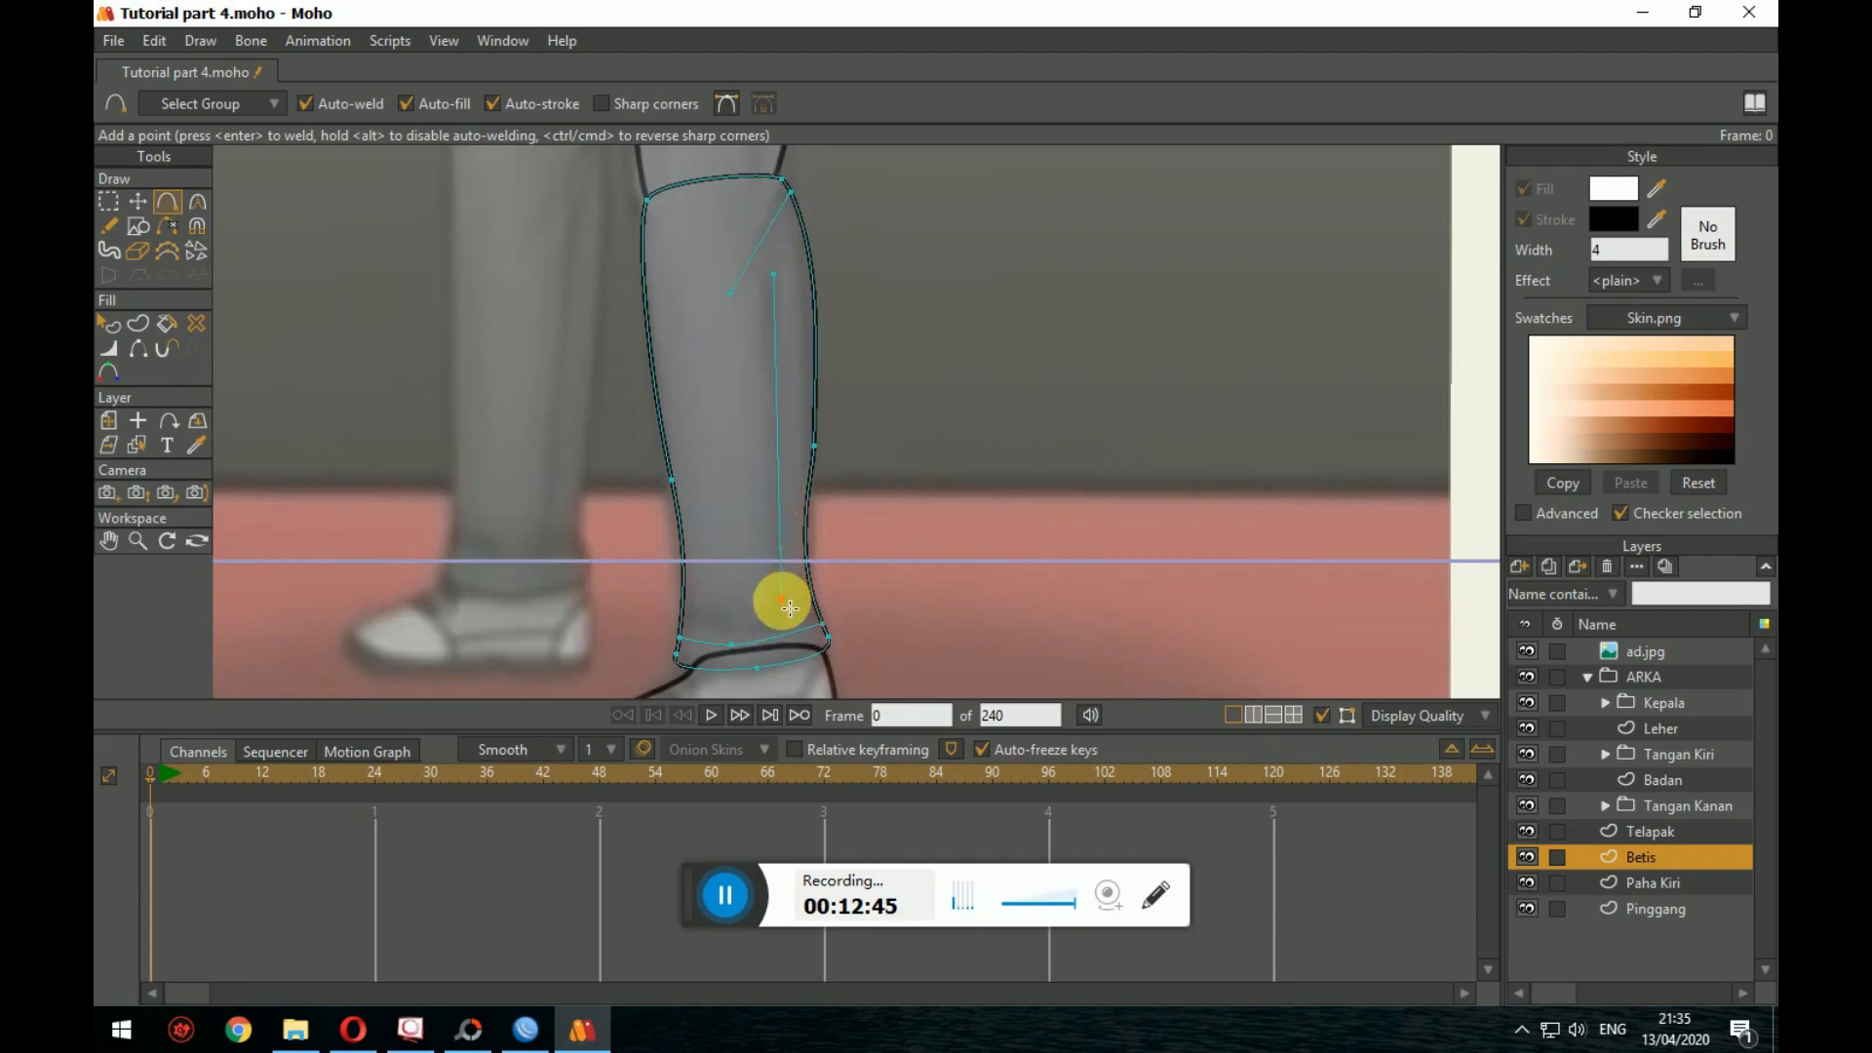
{"action": "left_click_drag", "start_coordinate": [928, 589], "coordinate": [945, 477]}
{"action": "scroll", "coordinate": [946, 495], "scroll_direction": "down", "scroll_amount": 4}
{"action": "scroll", "coordinate": [939, 494], "scroll_direction": "up", "scroll_amount": 3}
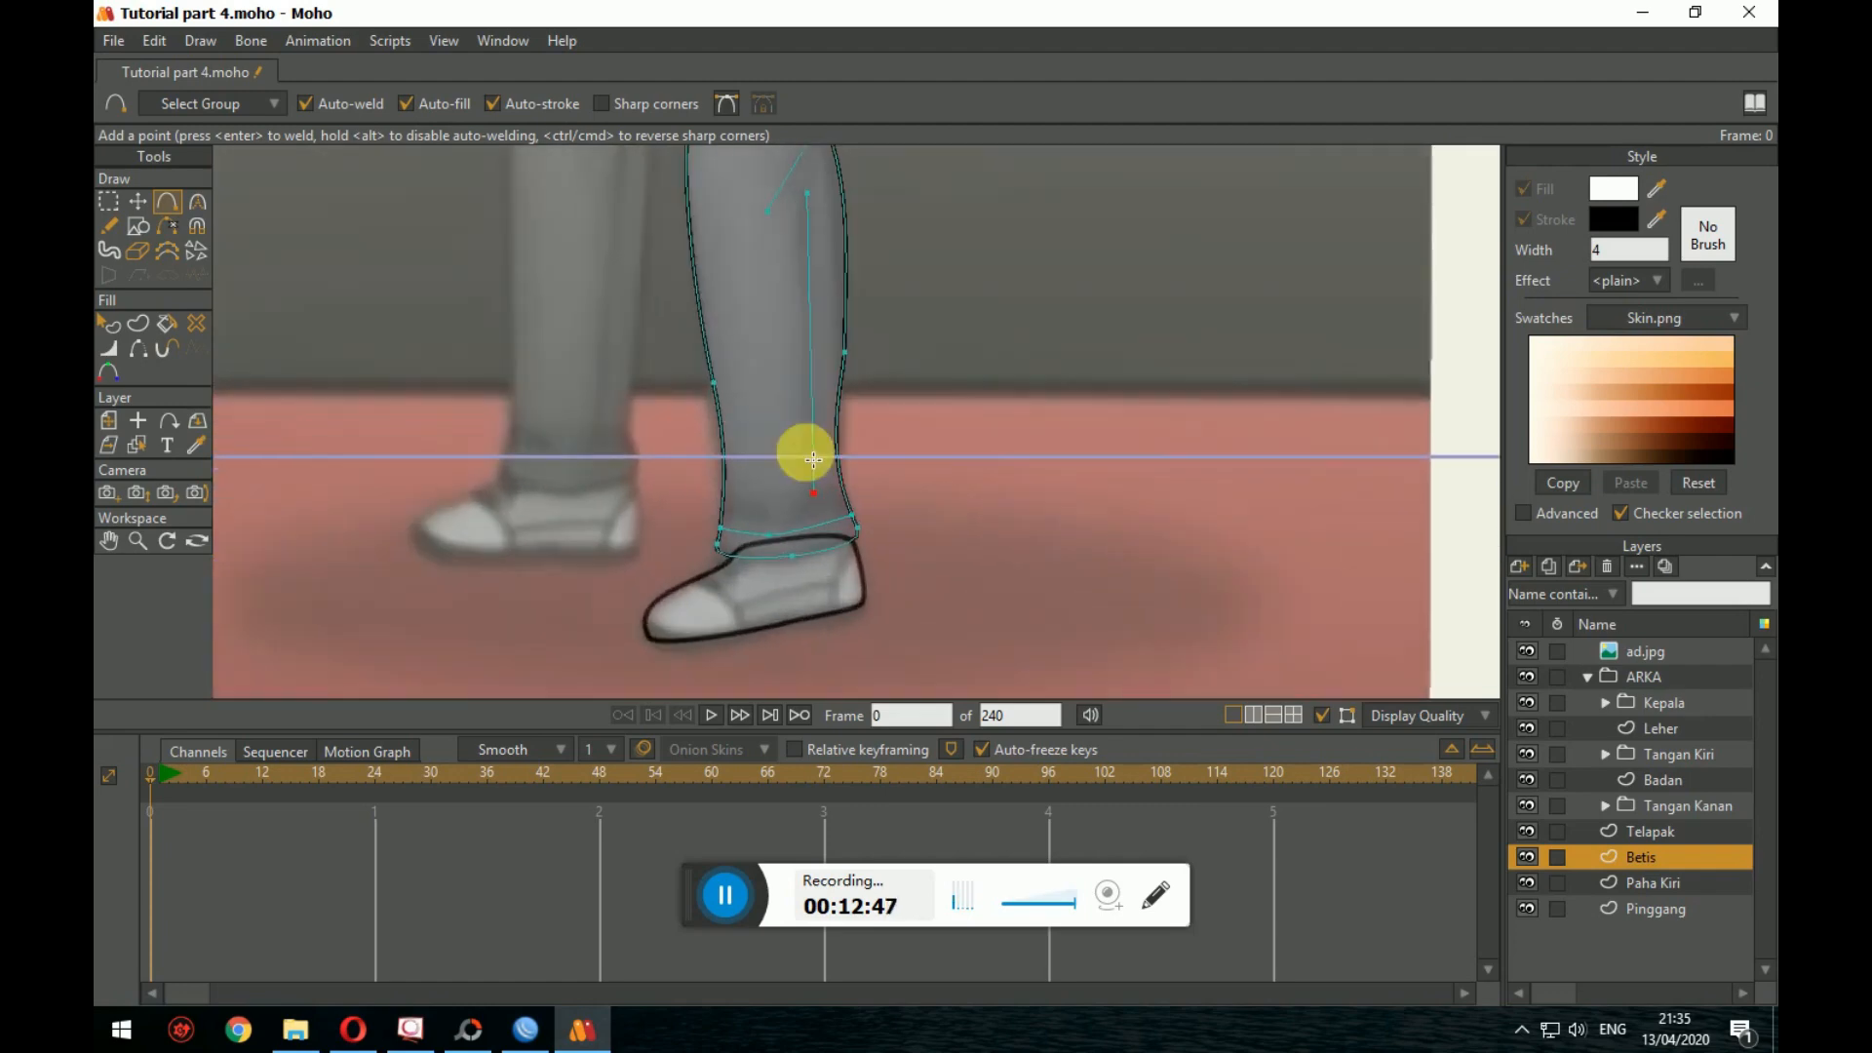
Step: Select the points of the knee crease, calf crease and hem line on the Betis layer and create a shape from them
{"action": "left_click", "coordinate": [108, 200]}
{"action": "left_click_drag", "start_coordinate": [435, 306], "coordinate": [551, 413]}
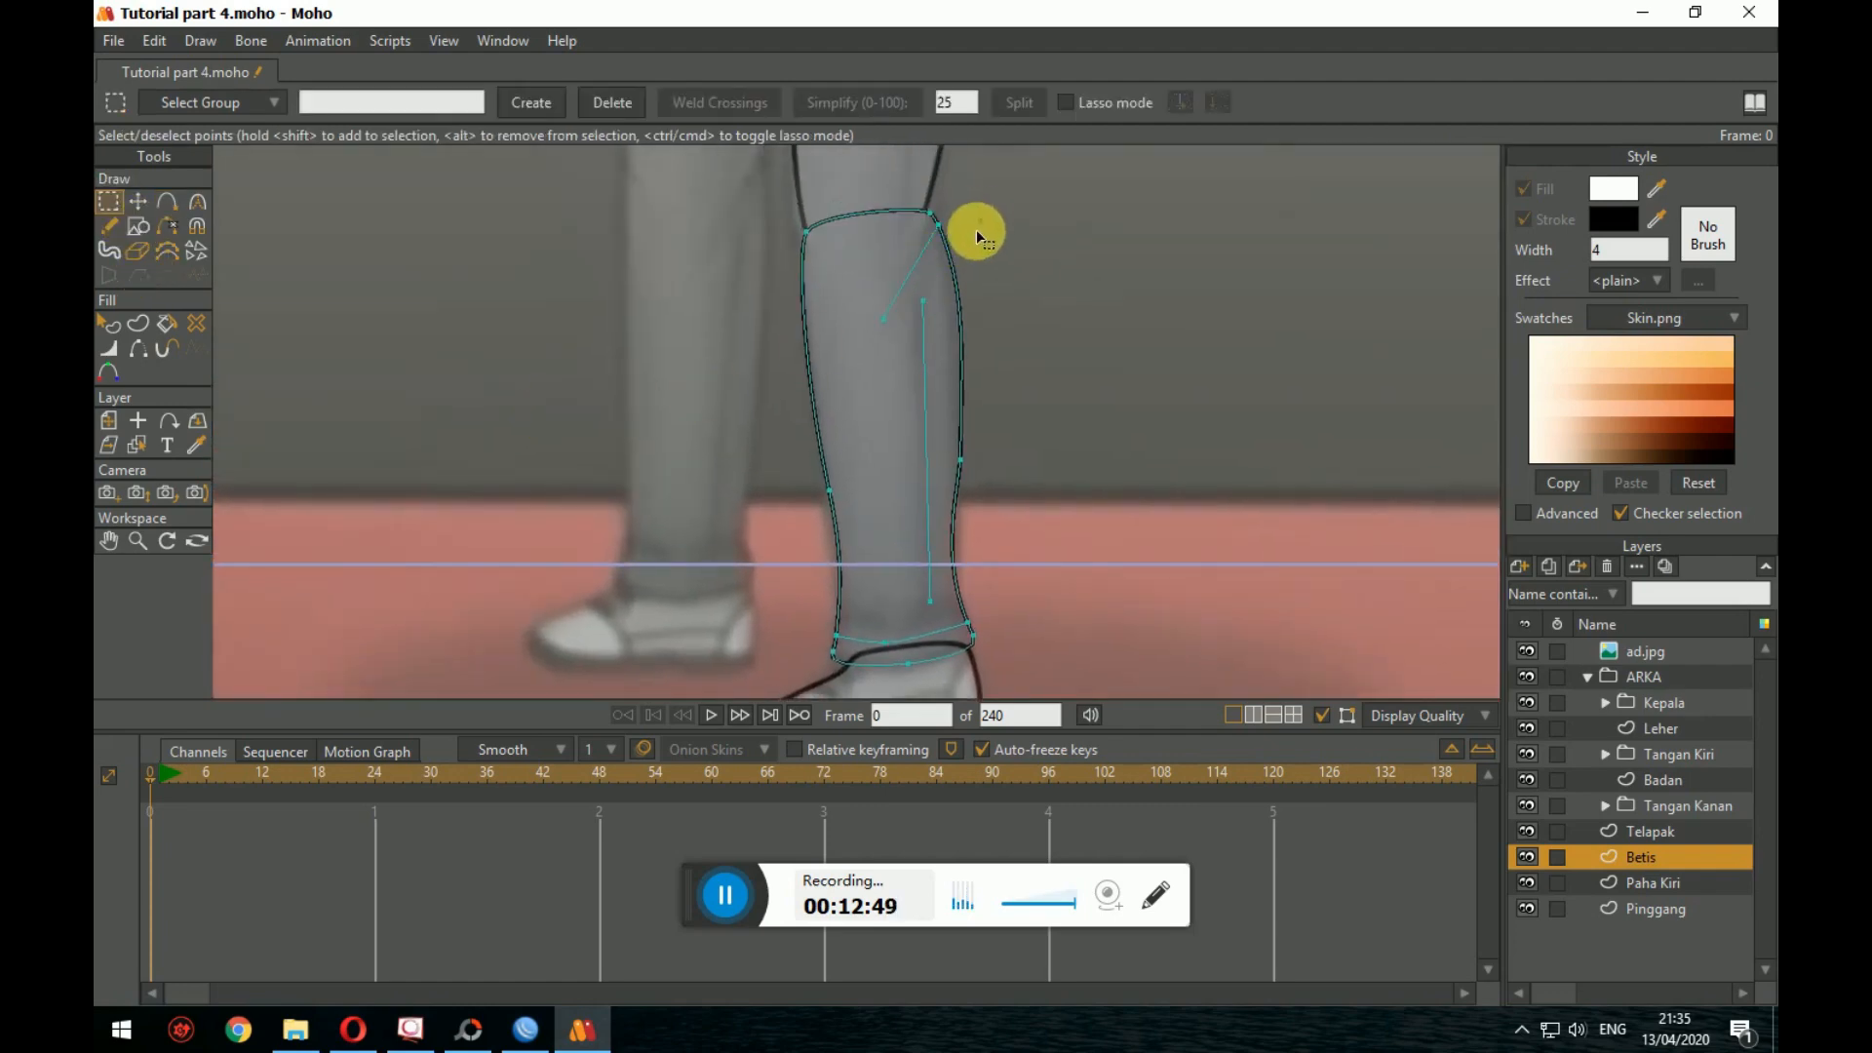
{"action": "left_click_drag", "start_coordinate": [980, 219], "coordinate": [893, 616]}
{"action": "left_click_drag", "start_coordinate": [944, 278], "coordinate": [899, 649]}
{"action": "left_click", "coordinate": [944, 235]}
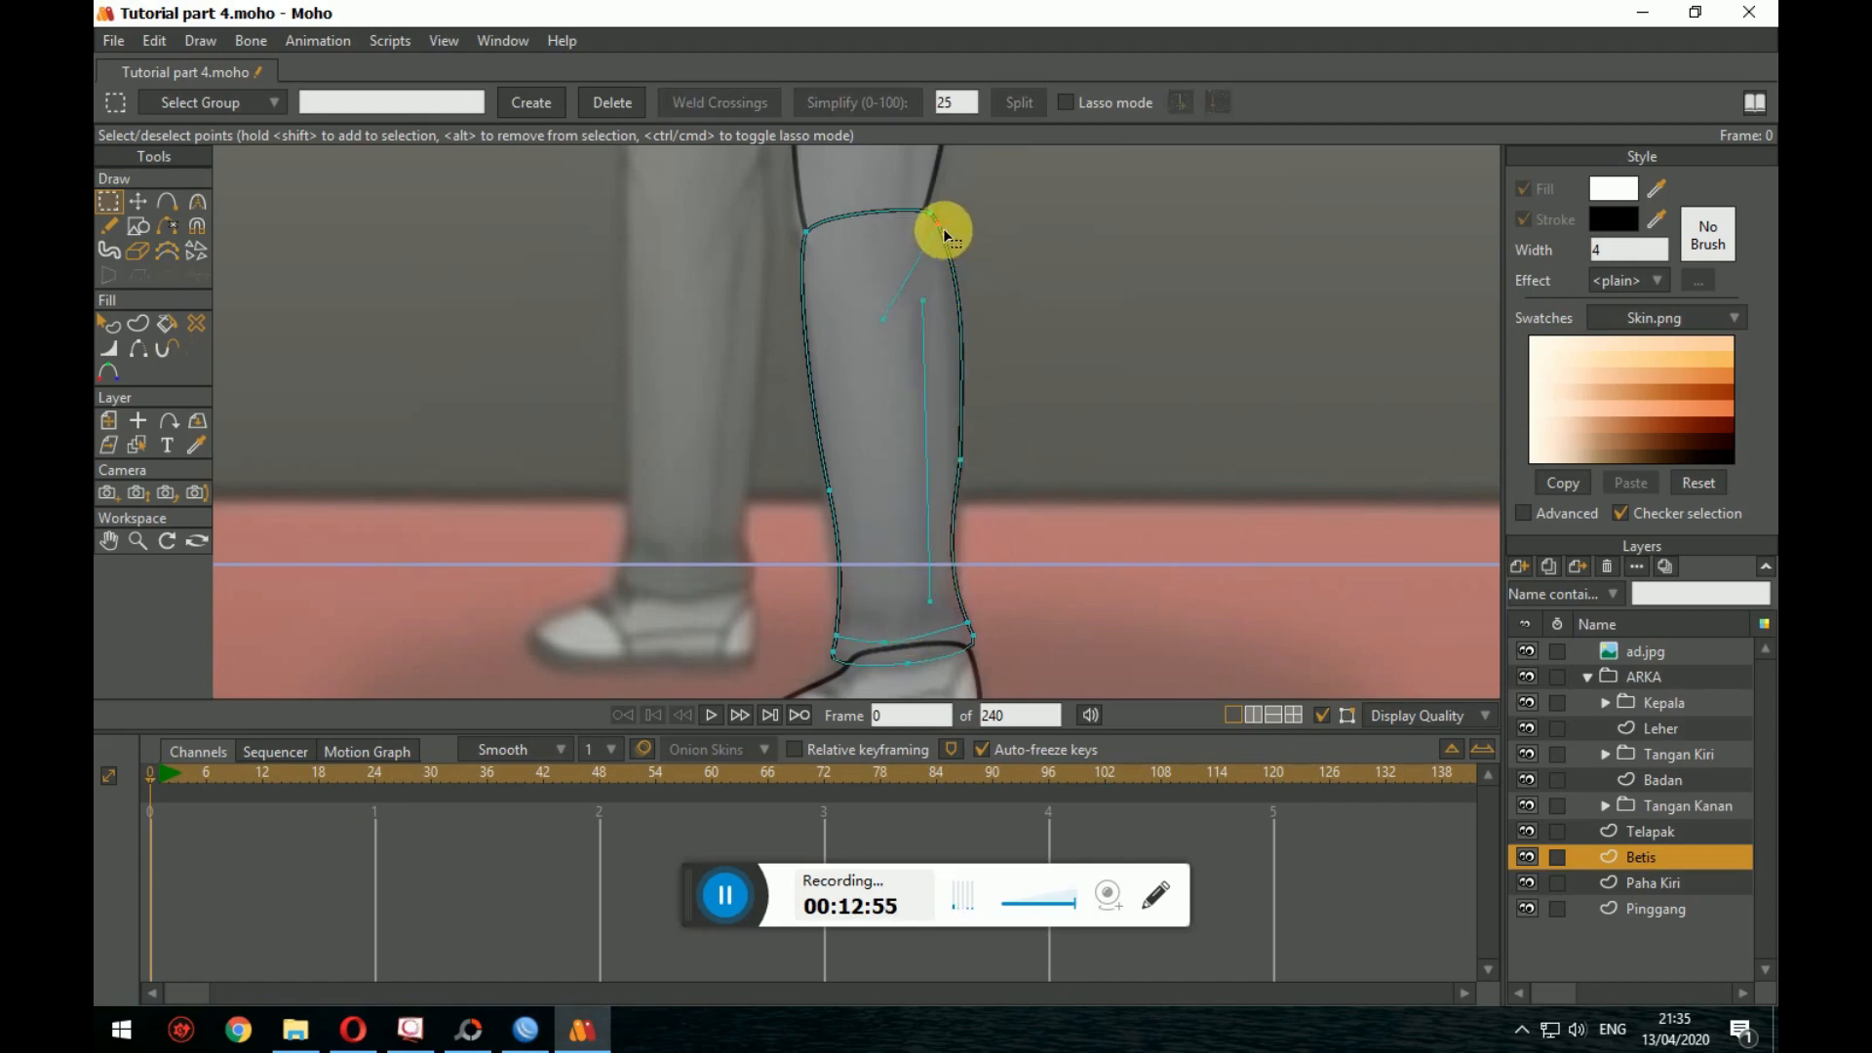
{"action": "left_click", "coordinate": [931, 609]}
{"action": "left_click_drag", "start_coordinate": [941, 297], "coordinate": [870, 334]}
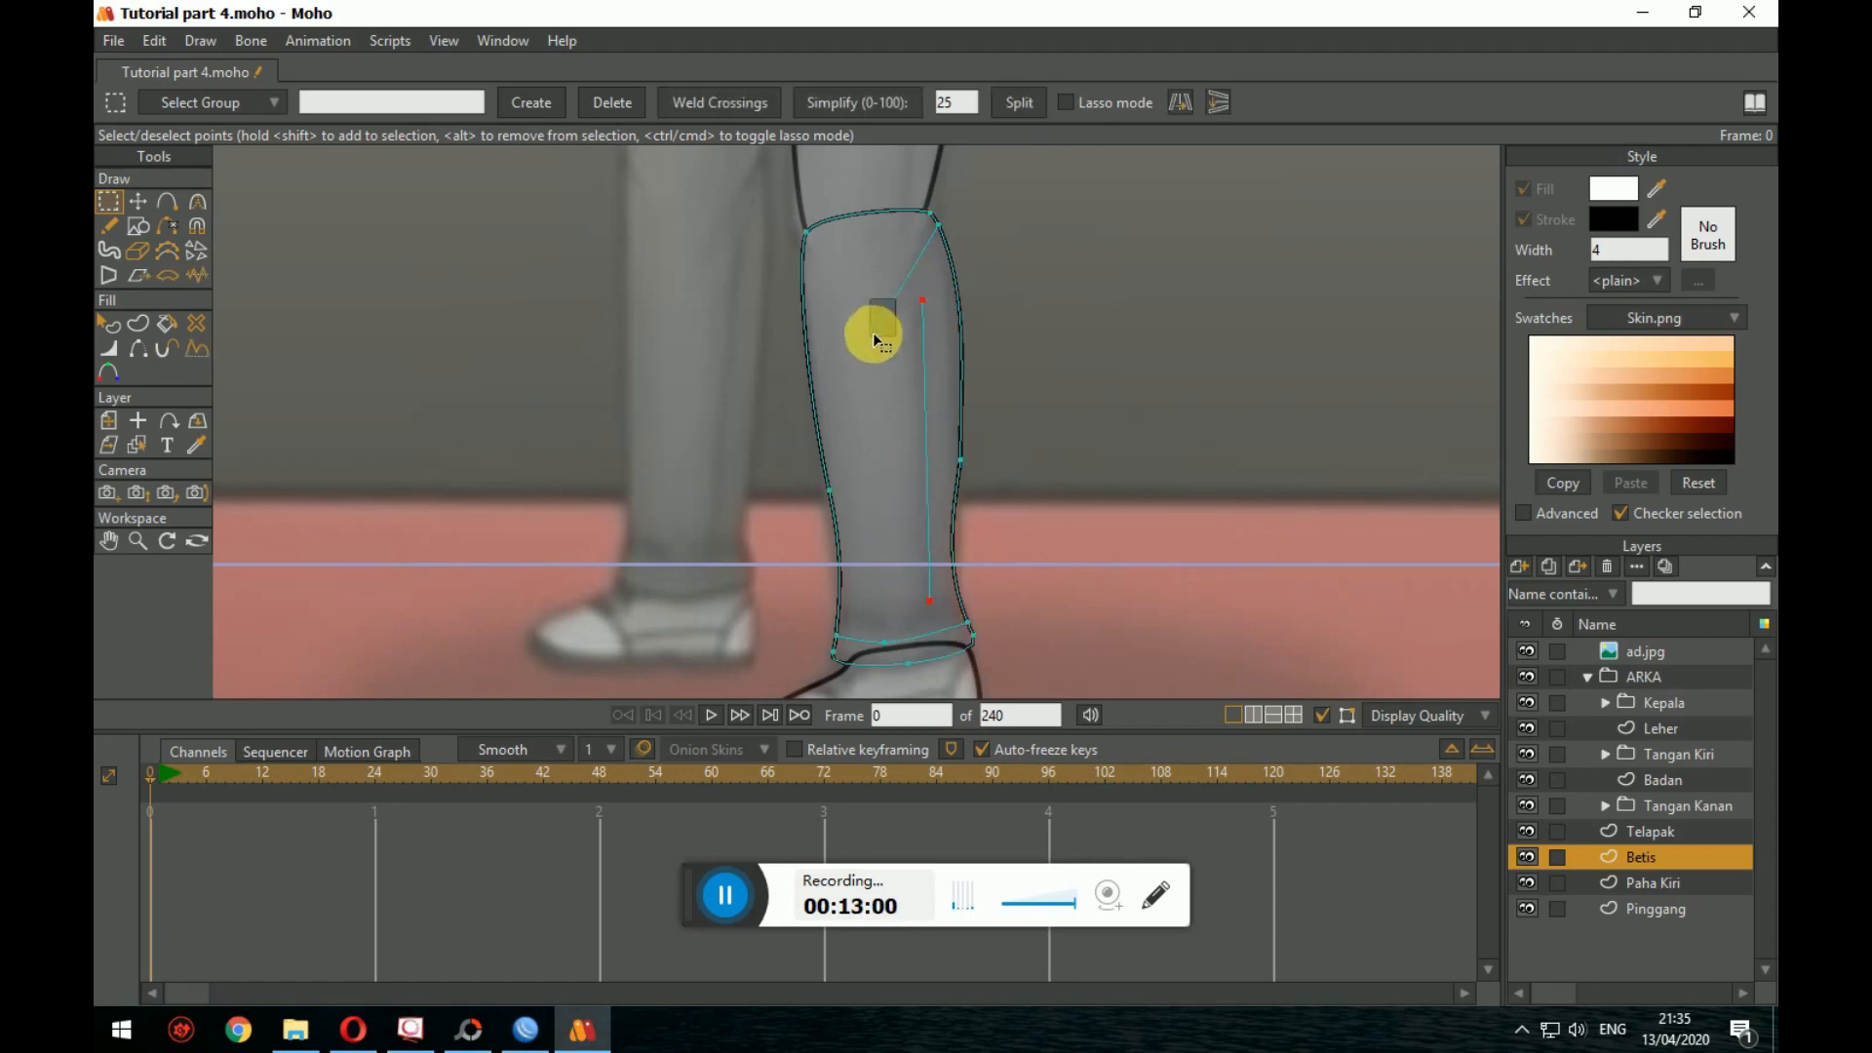
{"action": "left_click", "coordinate": [927, 228], "text": "shift"}
{"action": "scroll", "coordinate": [898, 323], "scroll_direction": "down", "scroll_amount": 1}
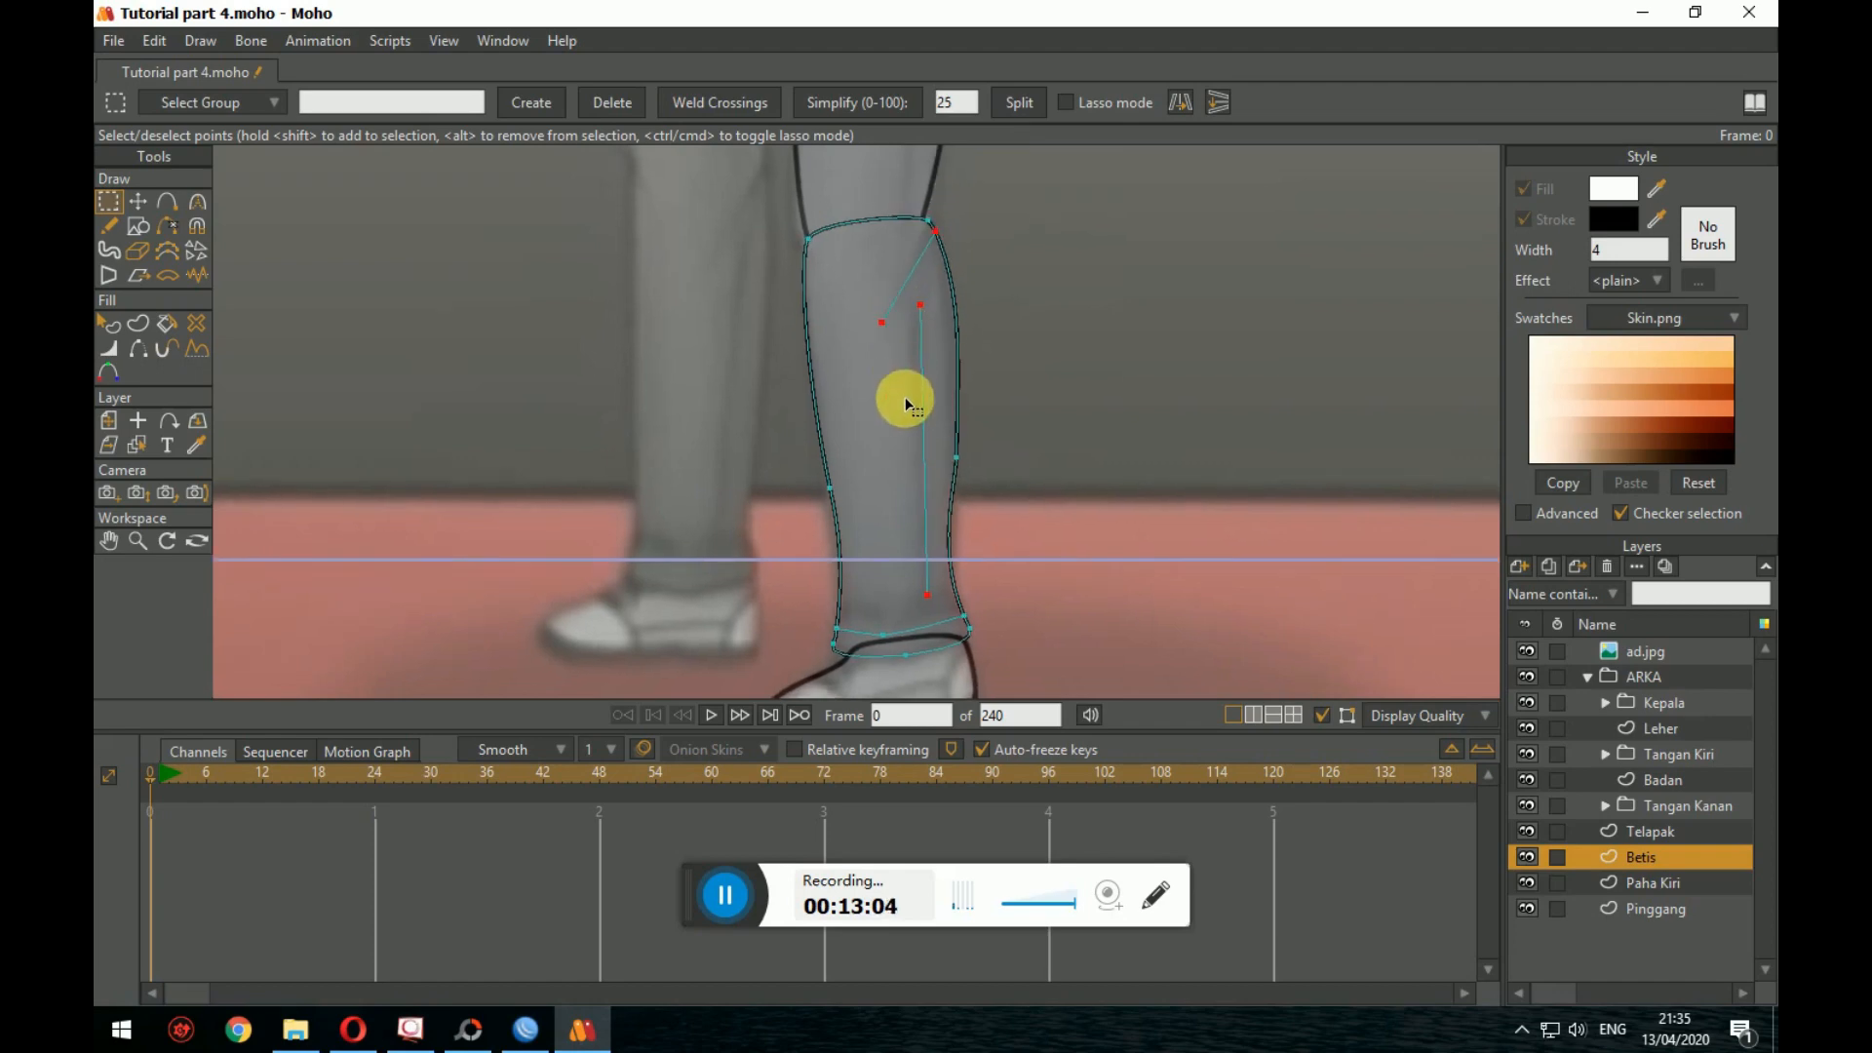
{"action": "left_click_drag", "start_coordinate": [820, 606], "coordinate": [950, 632]}
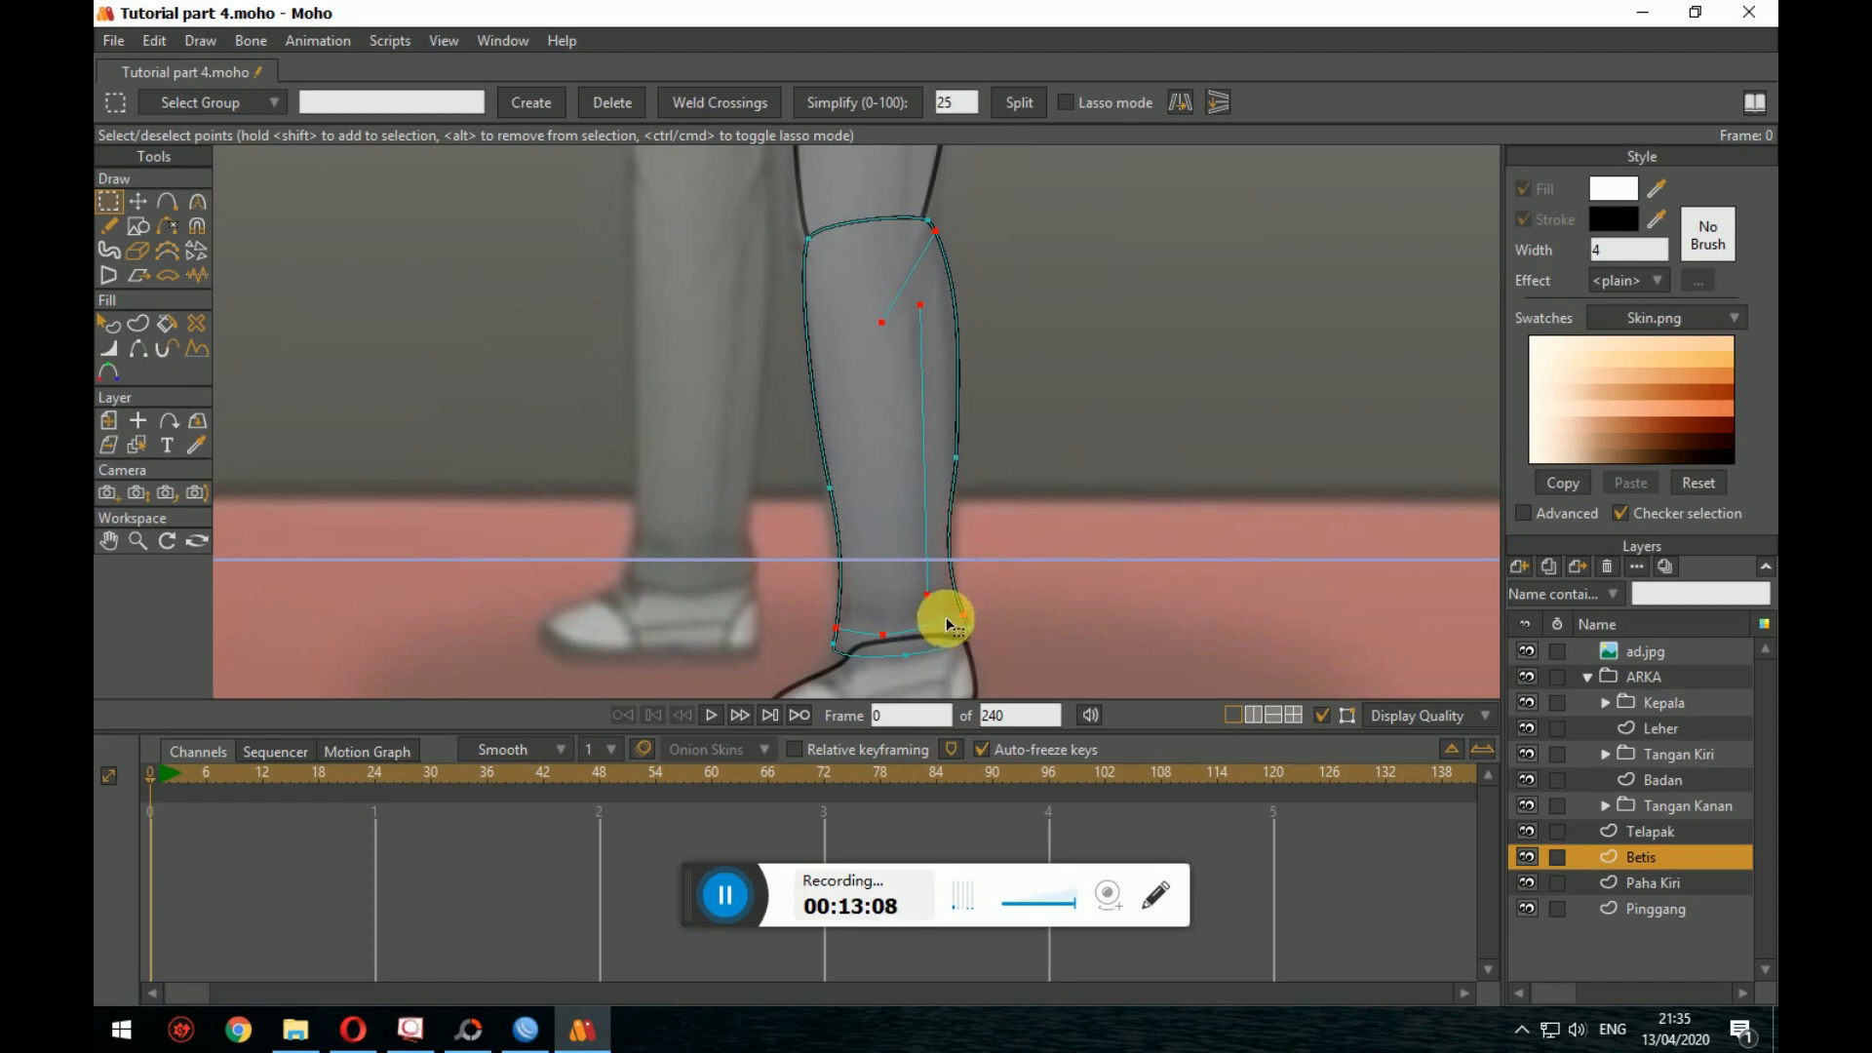
{"action": "left_click", "coordinate": [138, 324]}
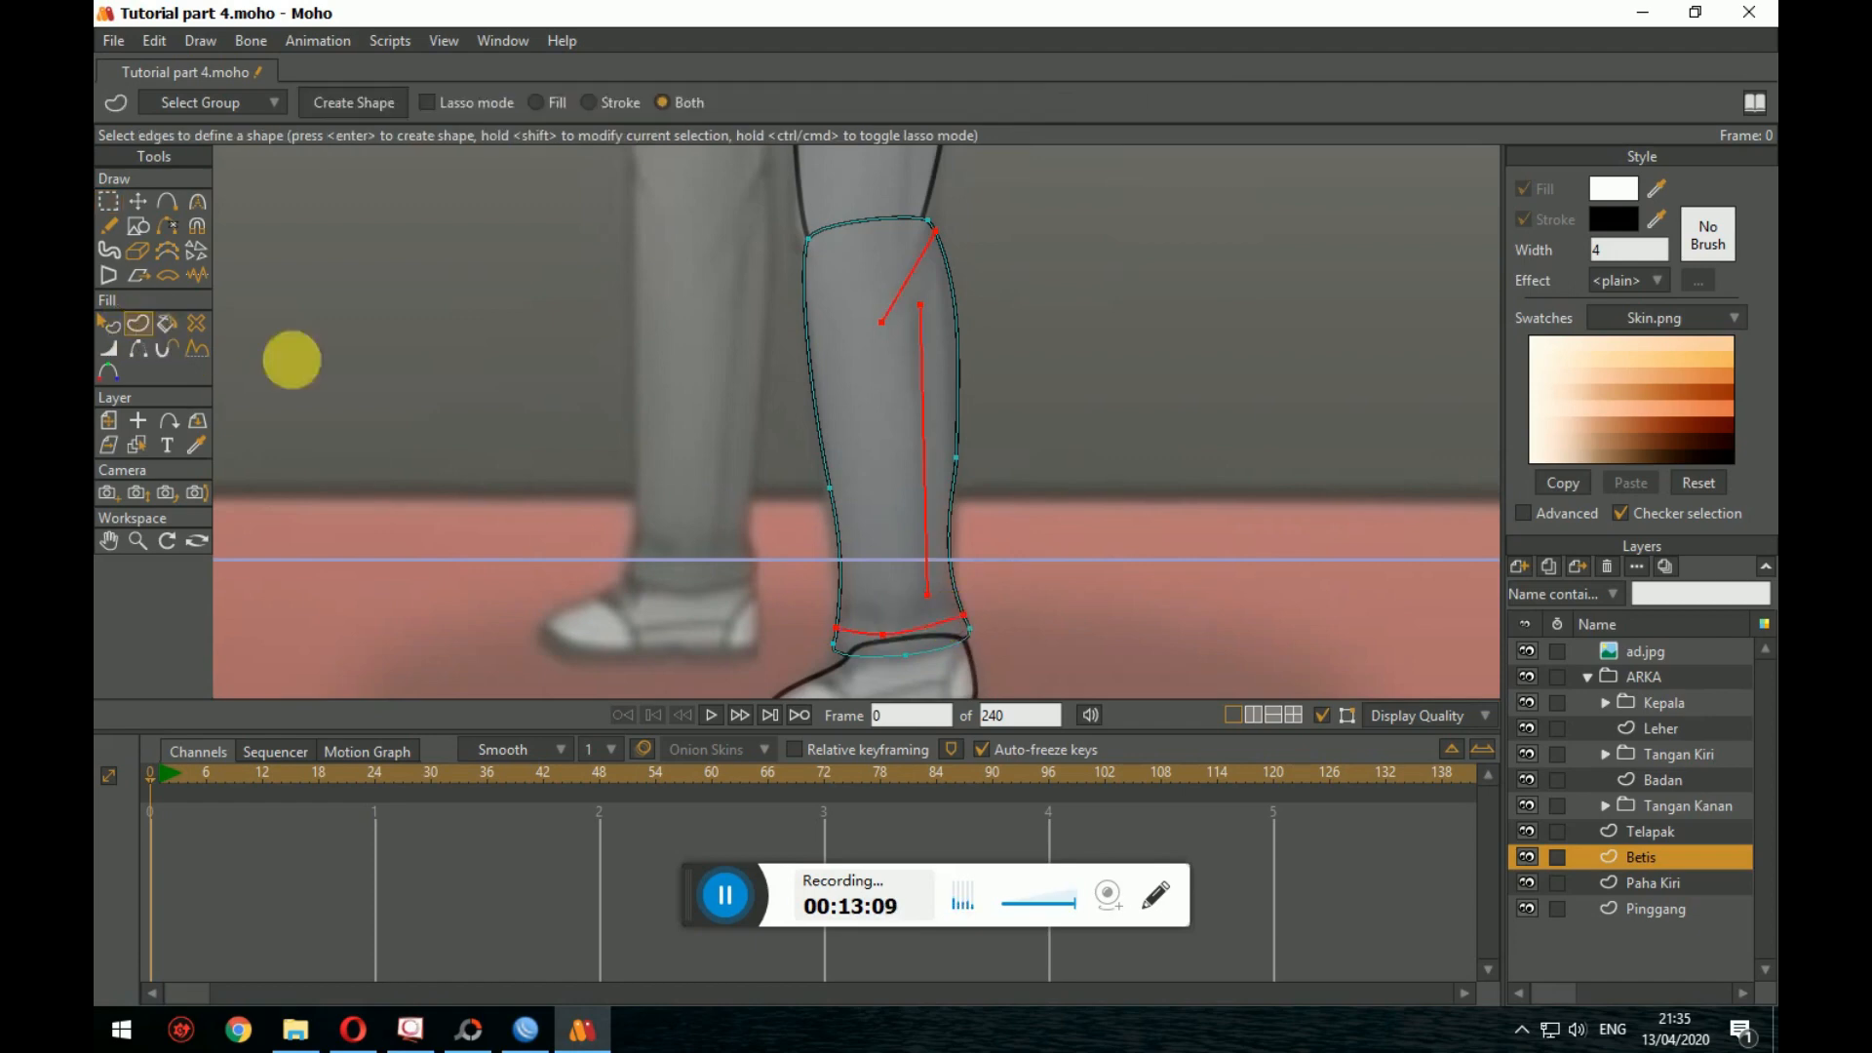
{"action": "left_click", "coordinate": [337, 110]}
Step: On the Paha Kiri layer, draw a long, nearly vertical crease along the thigh's outer side from below the hand to just above the knee
{"action": "scroll", "coordinate": [1074, 446], "scroll_direction": "up", "scroll_amount": 10}
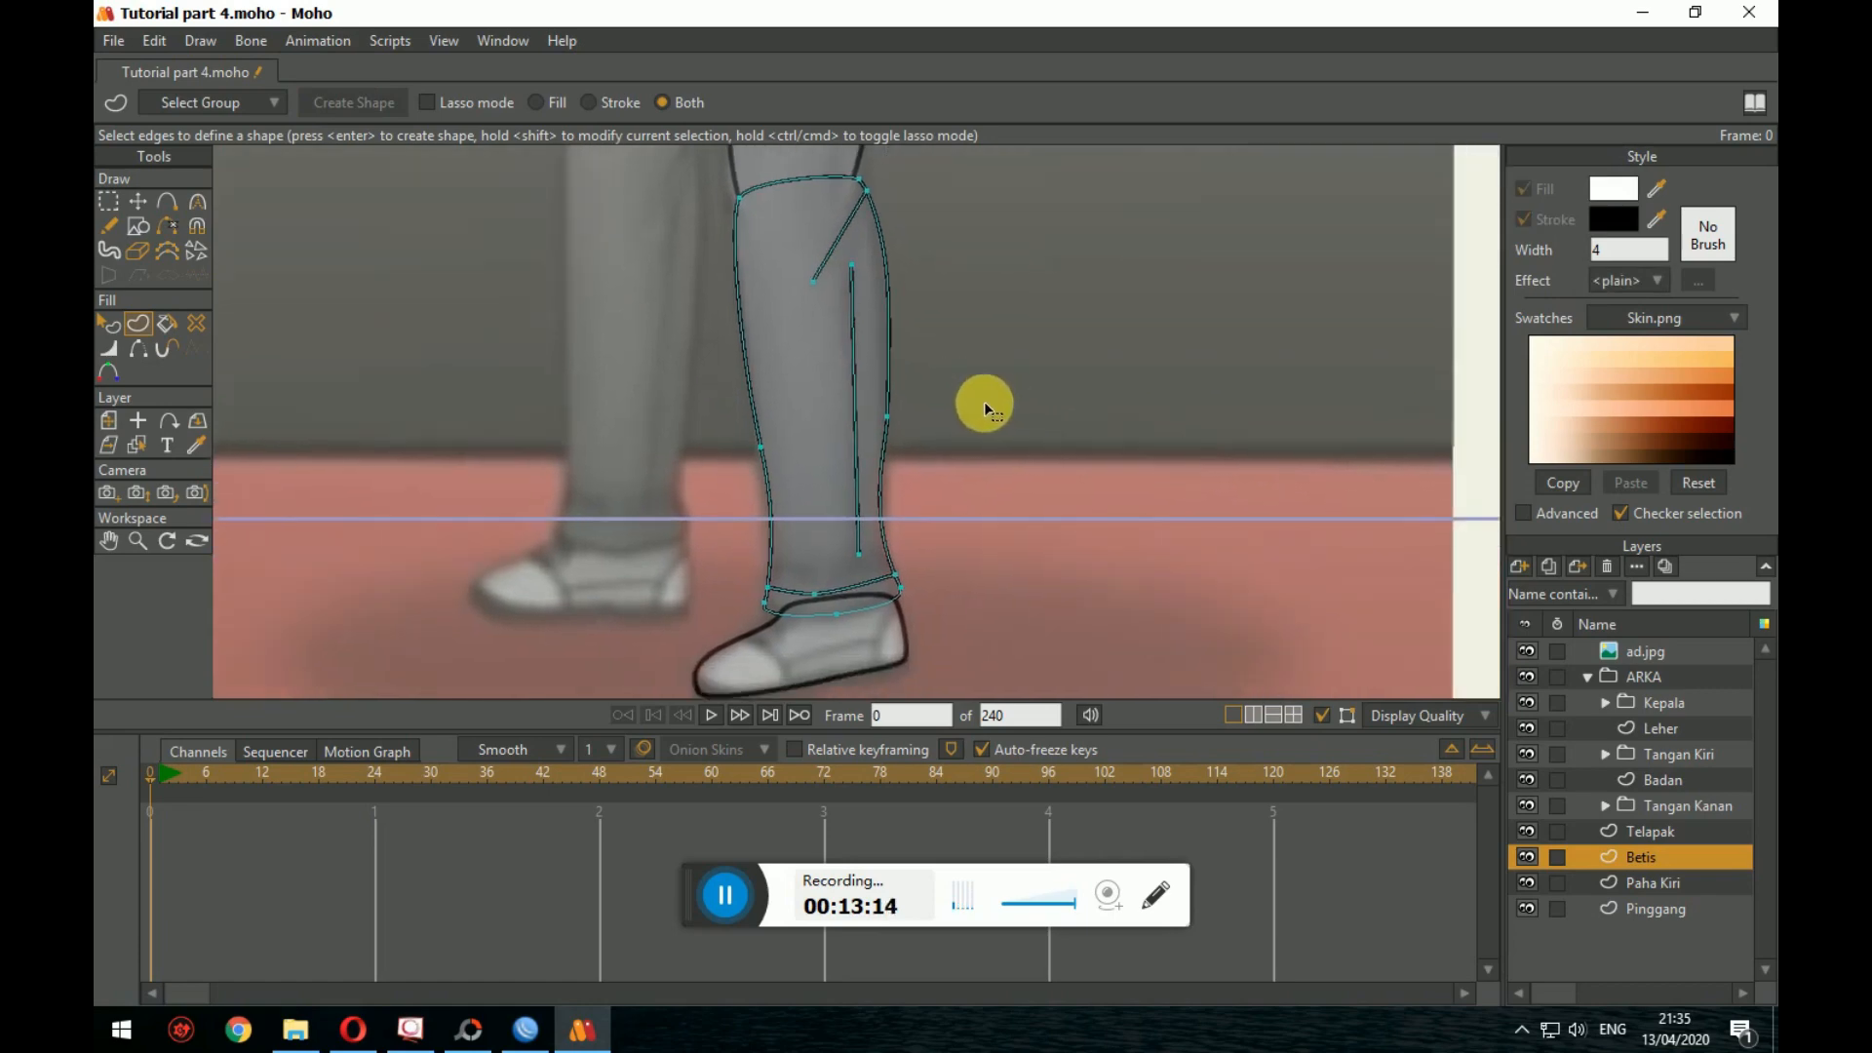
{"action": "left_click_drag", "start_coordinate": [911, 439], "coordinate": [902, 436]}
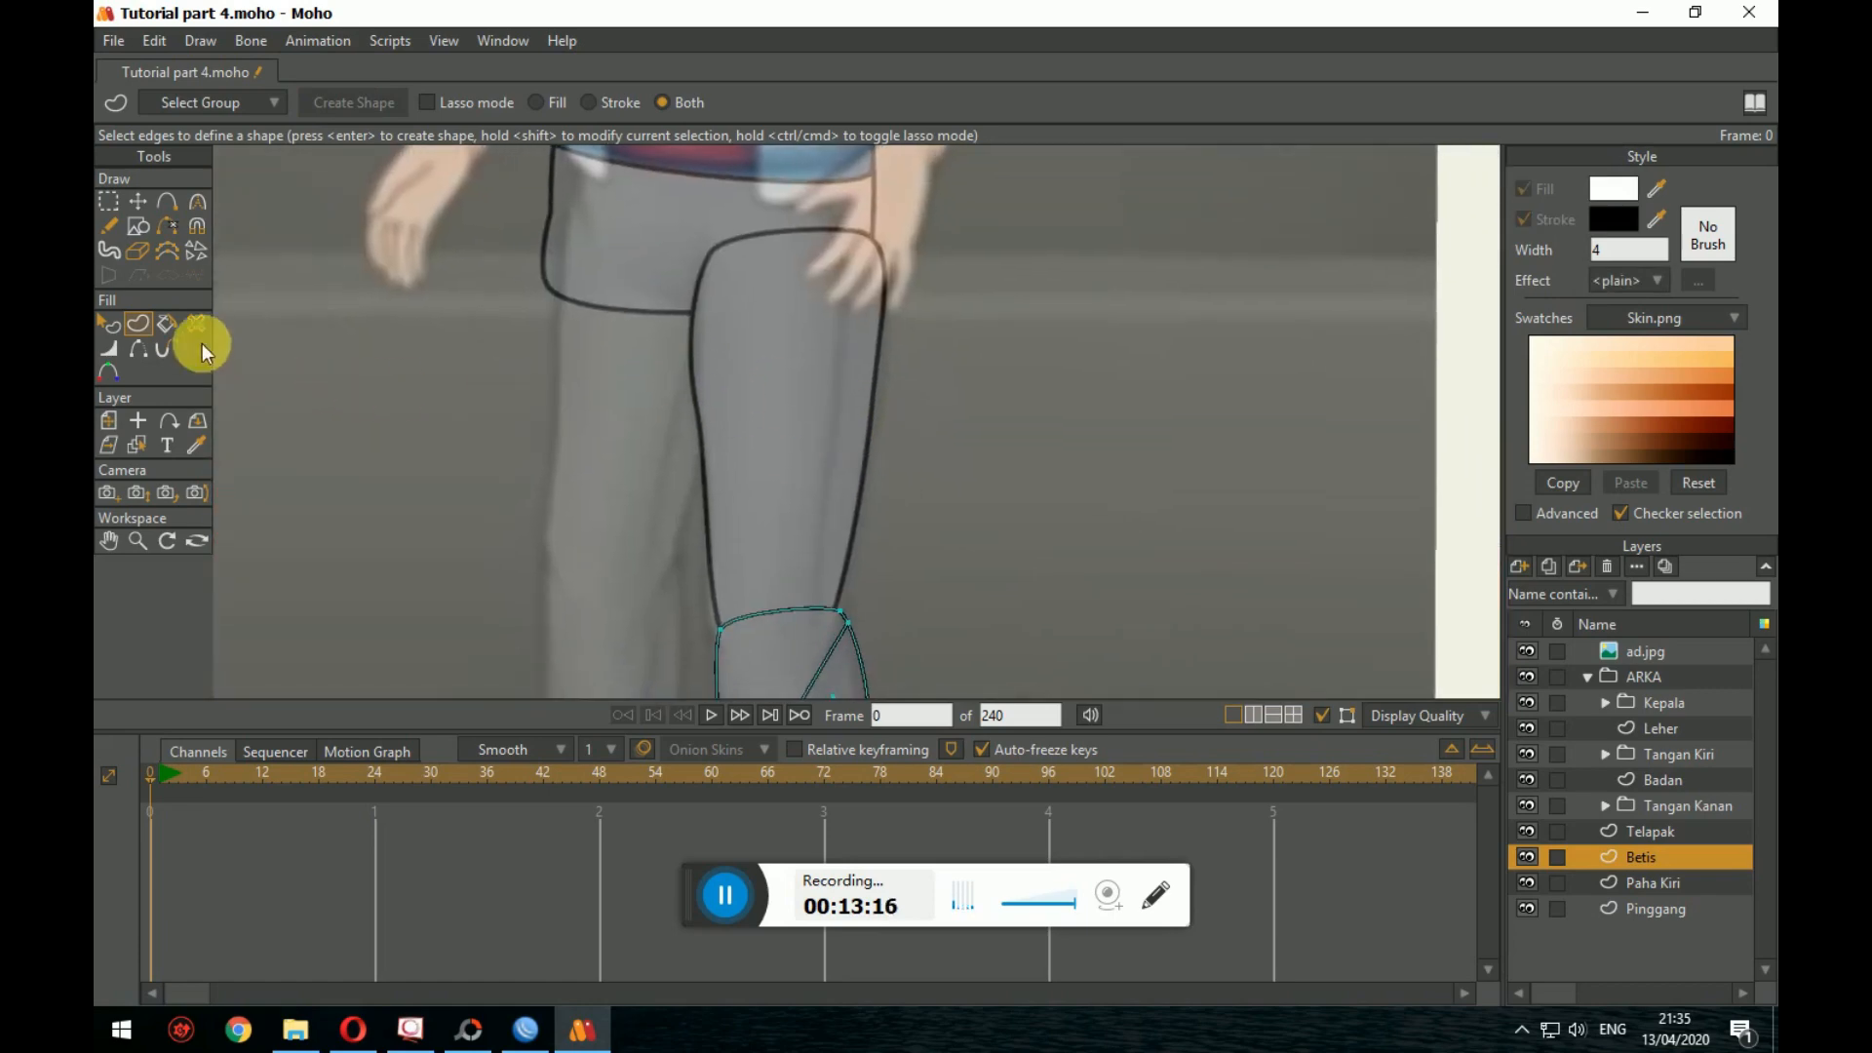
{"action": "left_click", "coordinate": [168, 201]}
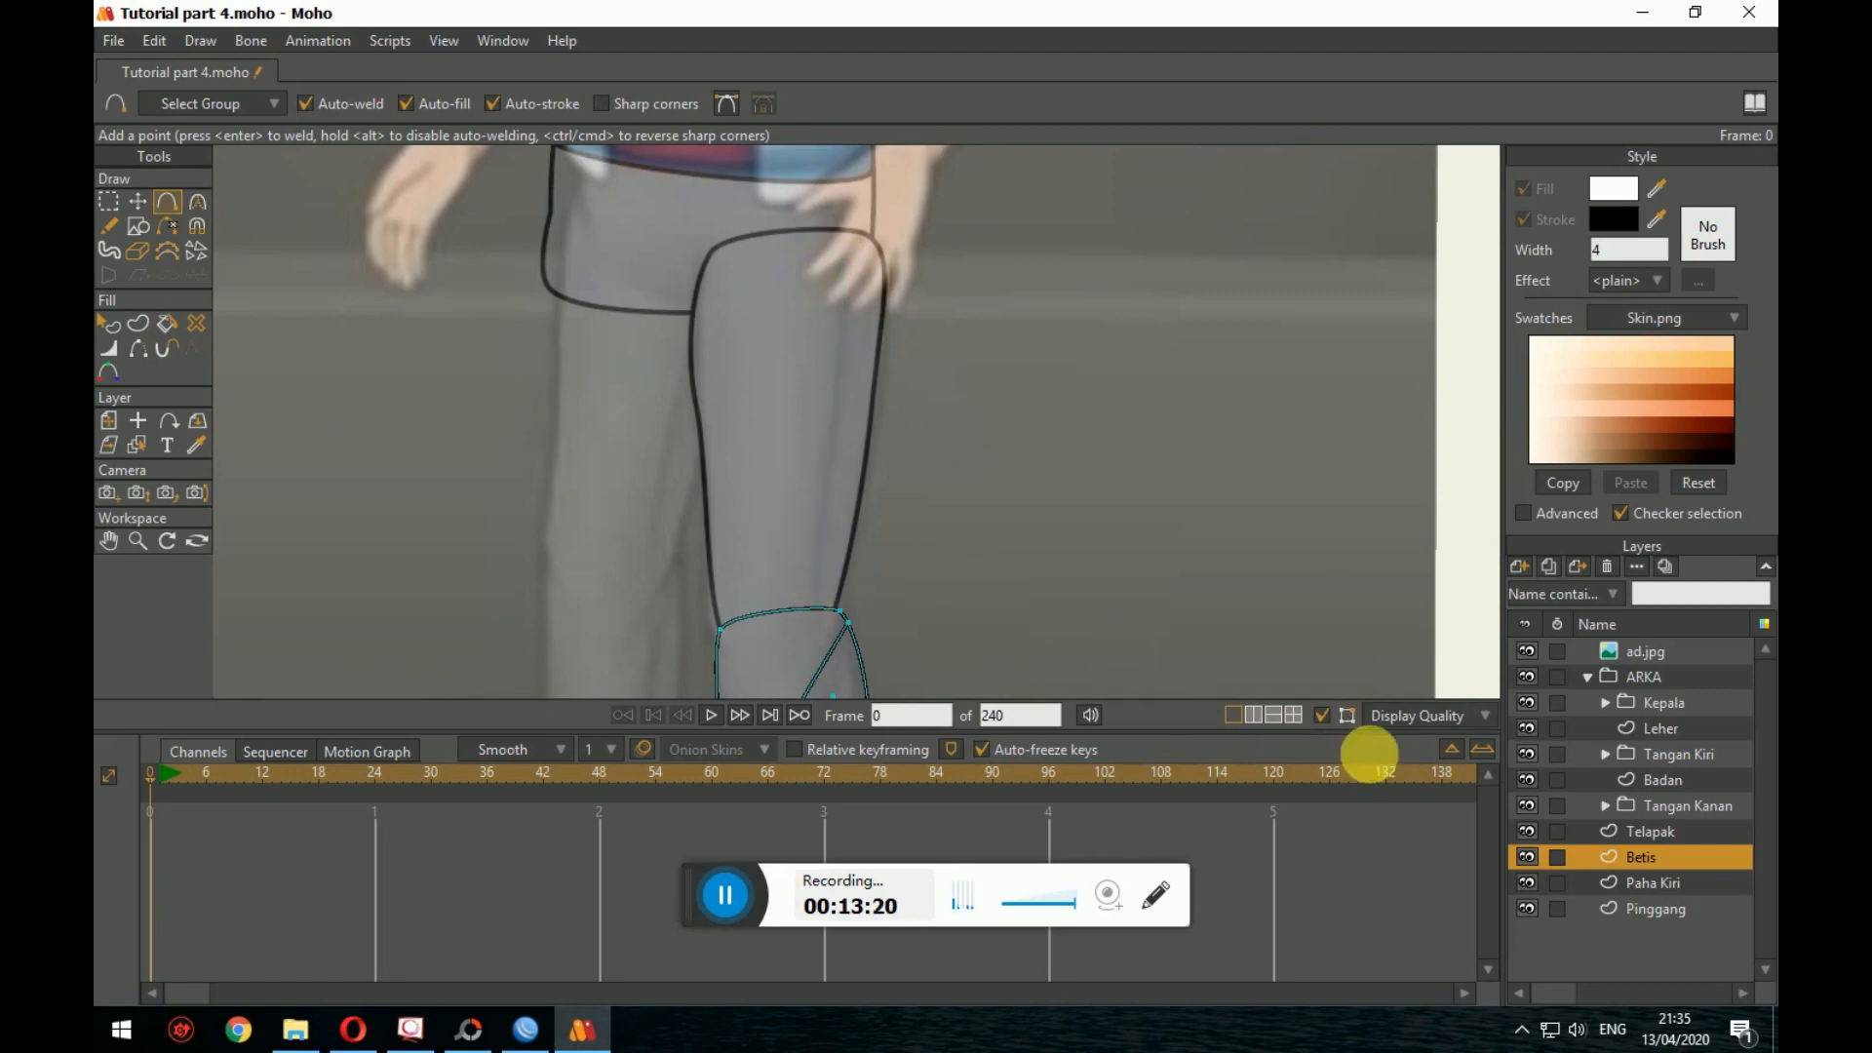
{"action": "left_click", "coordinate": [1672, 883]}
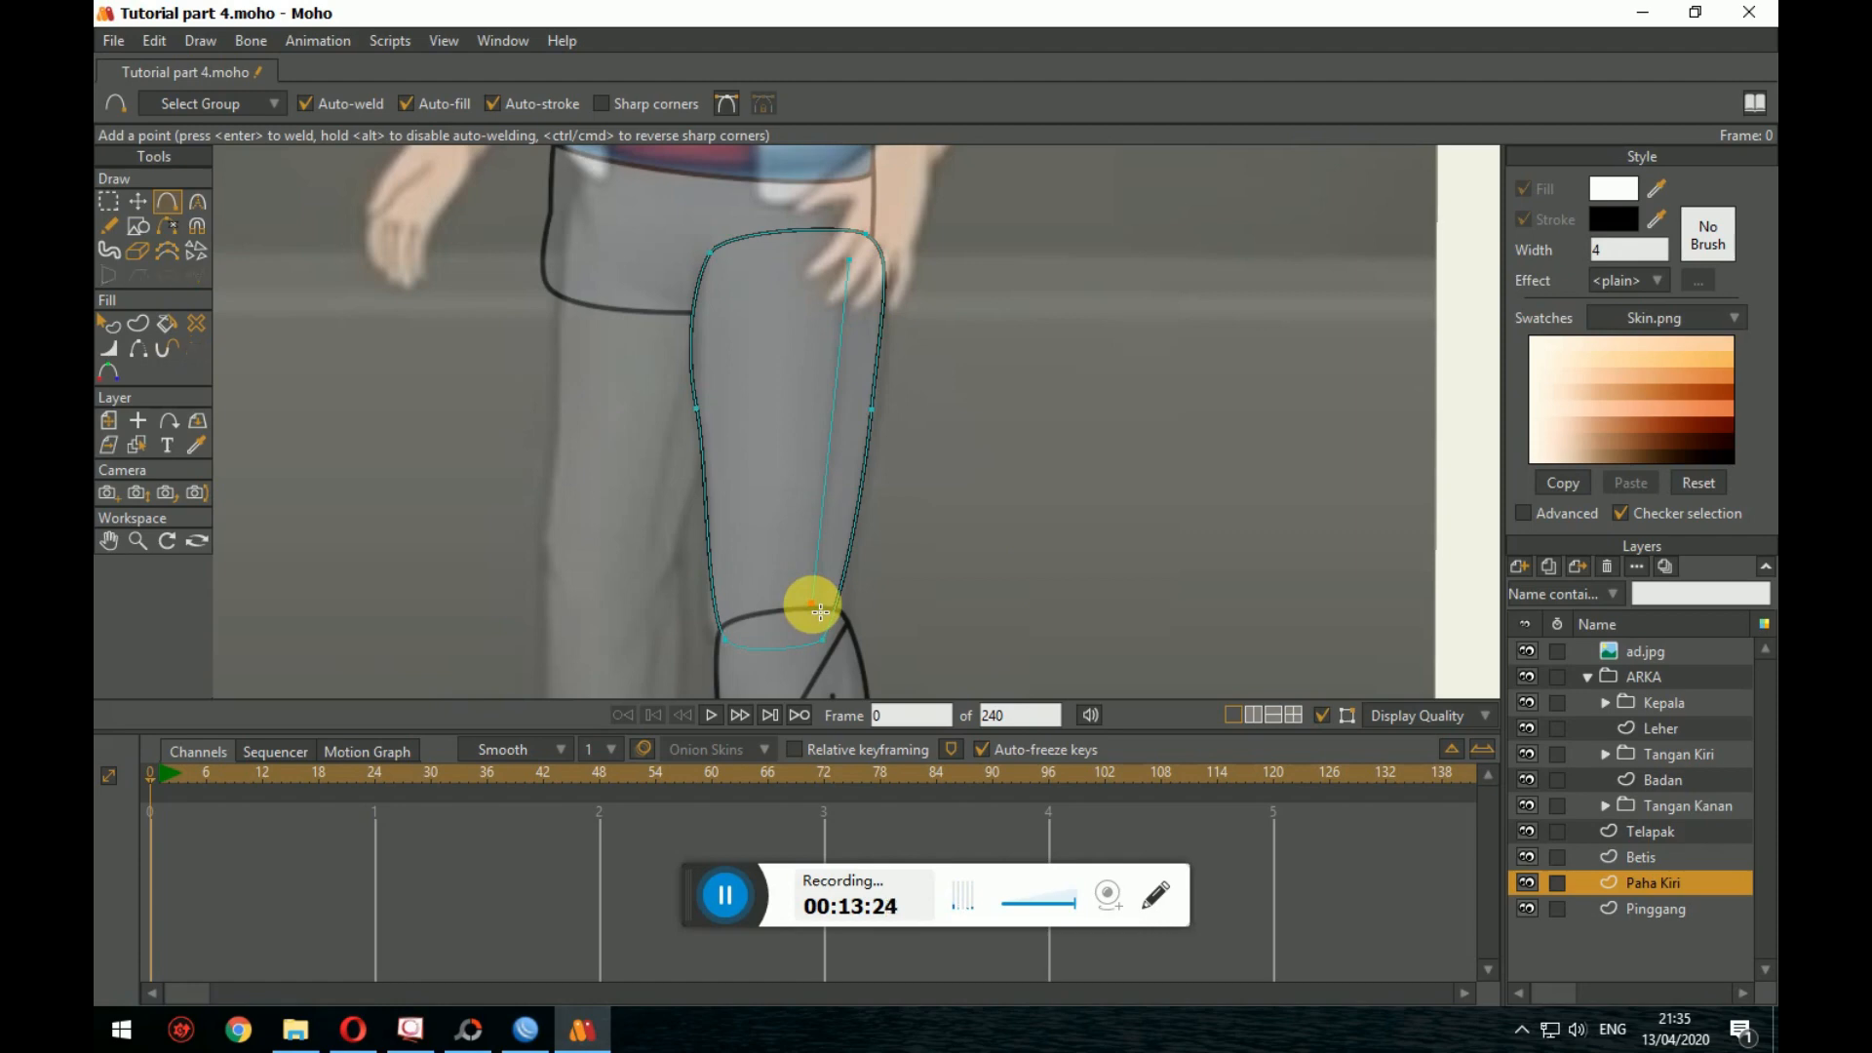
Step: Select both end points of the thigh crease and create a shape from the line
{"action": "left_click", "coordinate": [109, 201]}
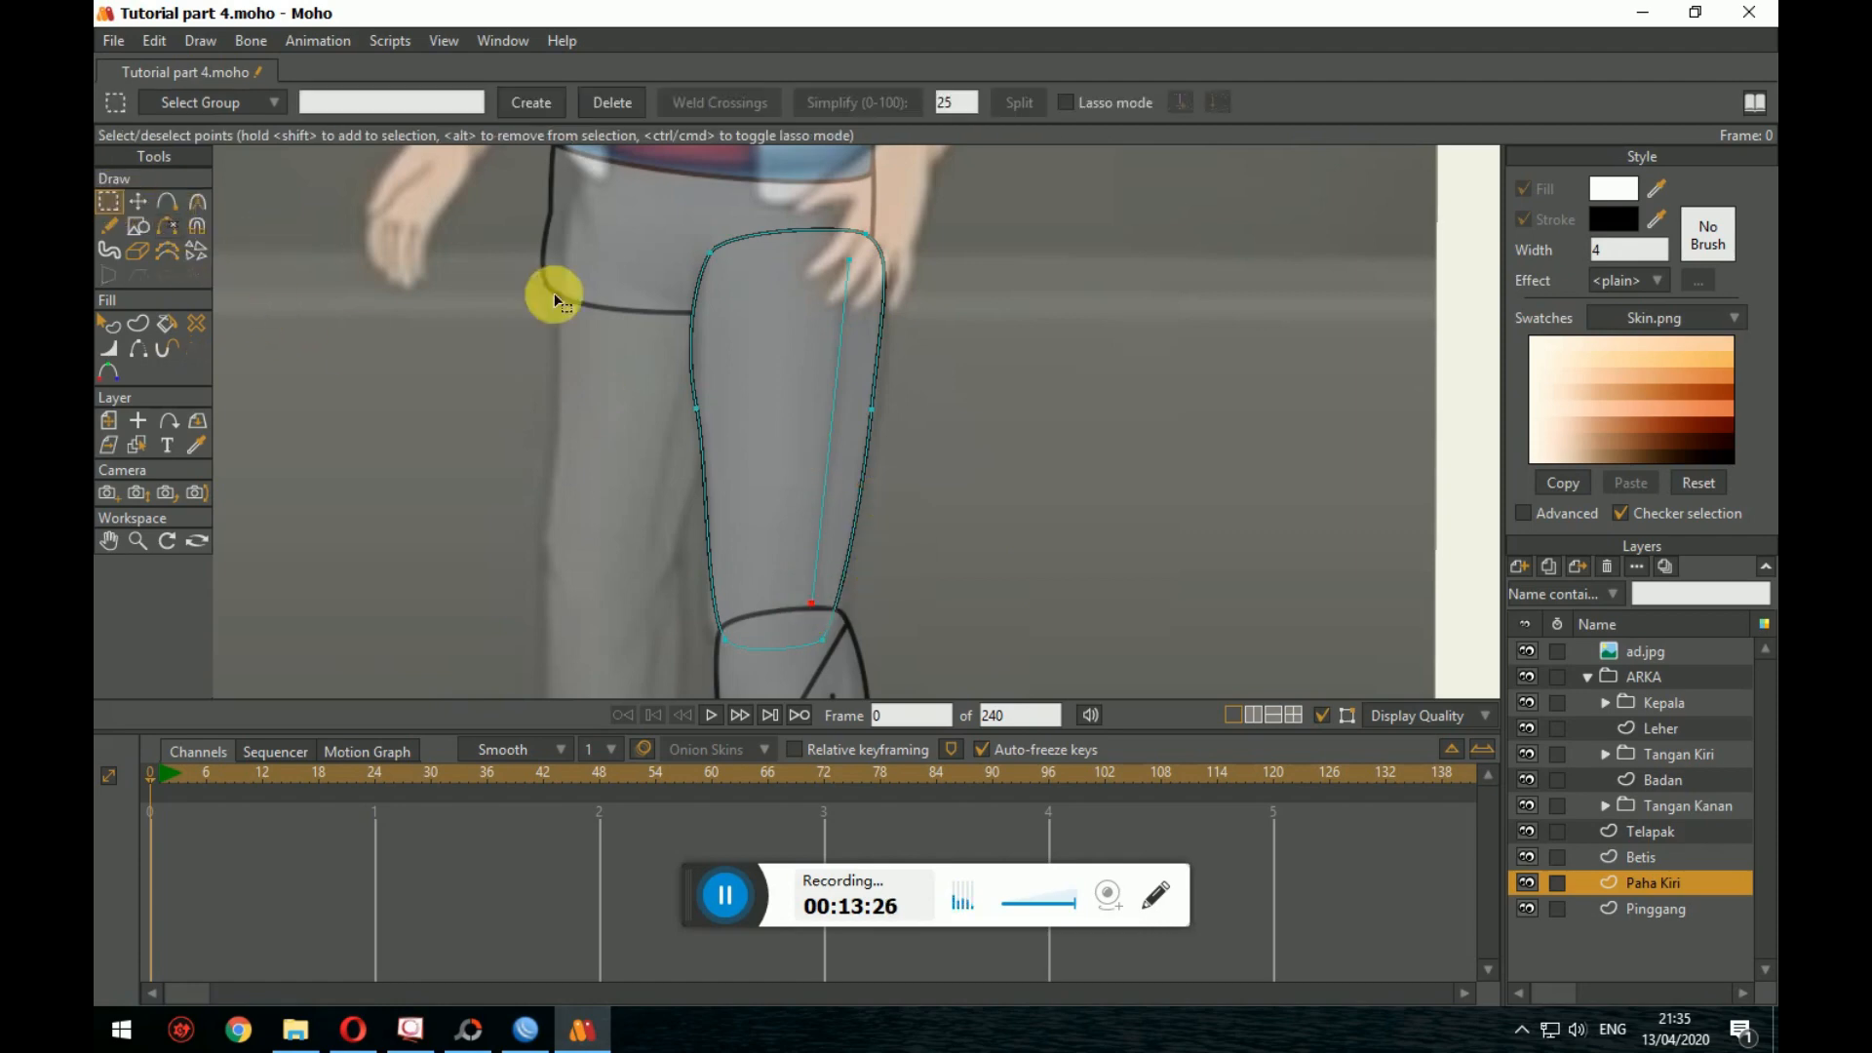
{"action": "left_click_drag", "start_coordinate": [792, 254], "coordinate": [857, 624]}
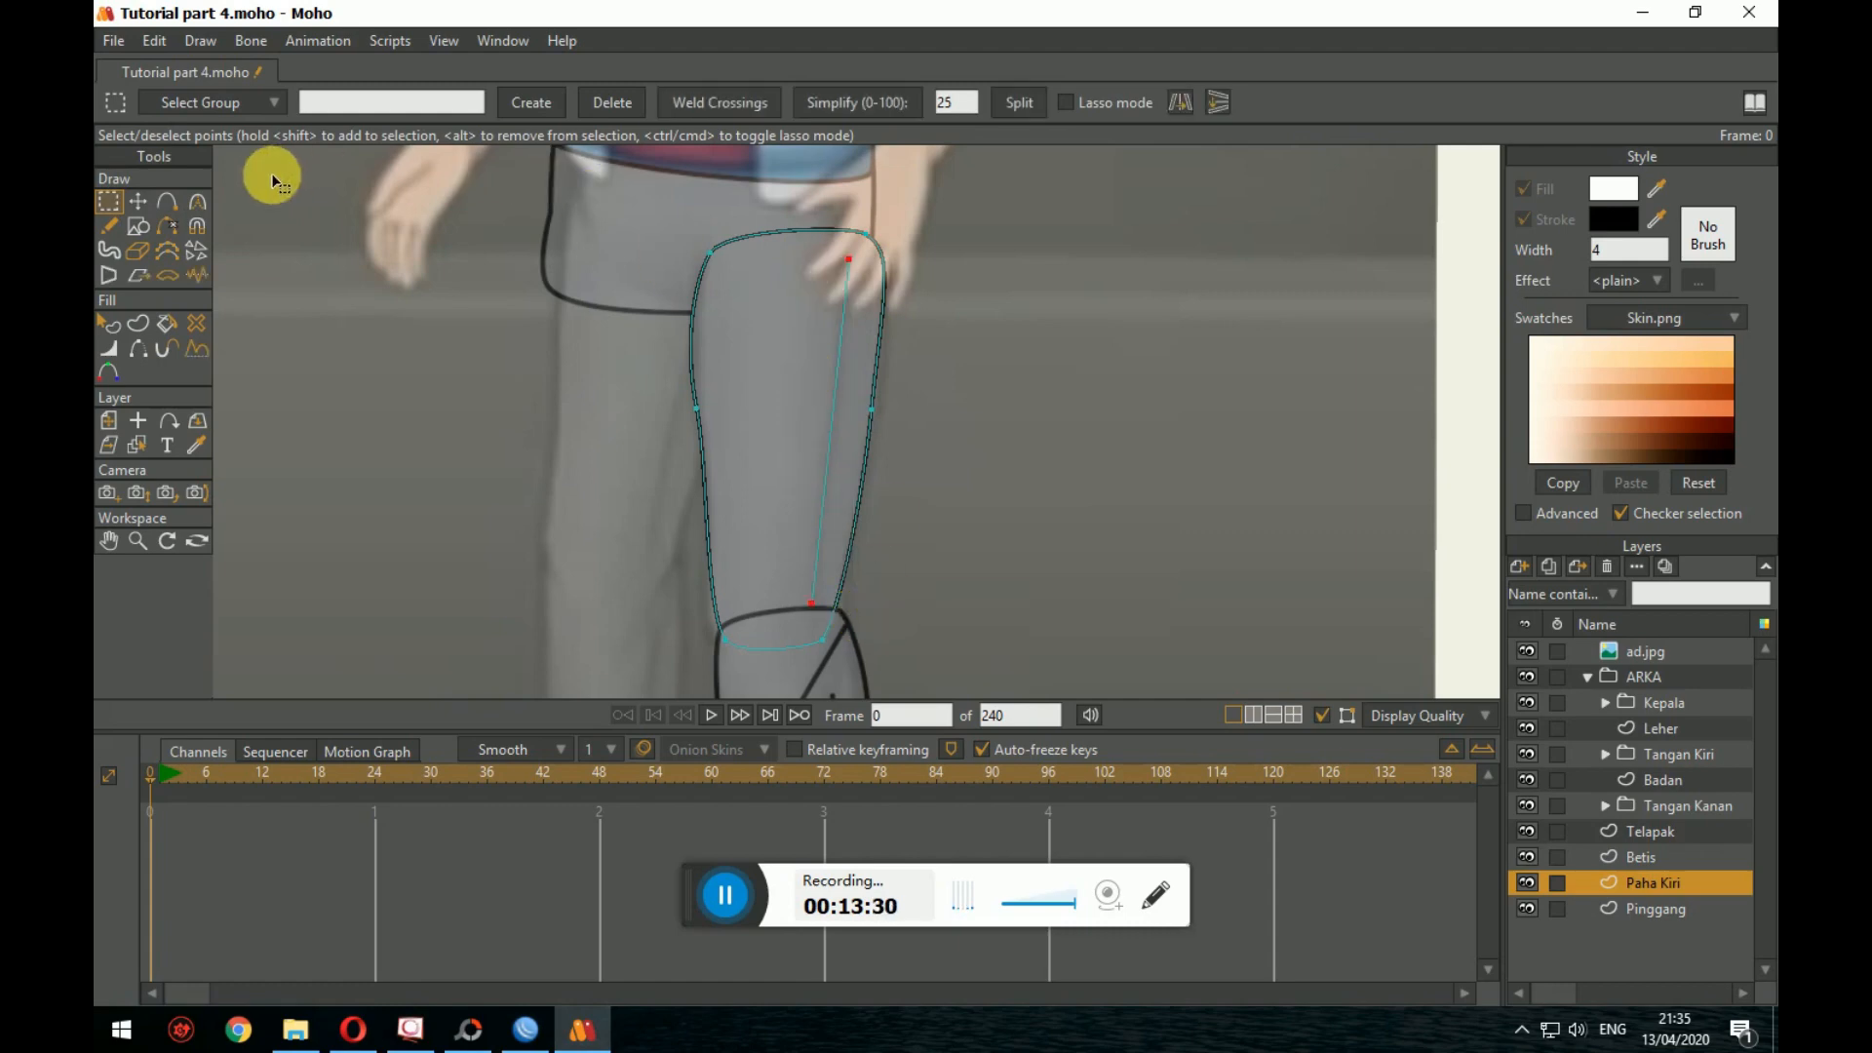
{"action": "left_click", "coordinate": [139, 323]}
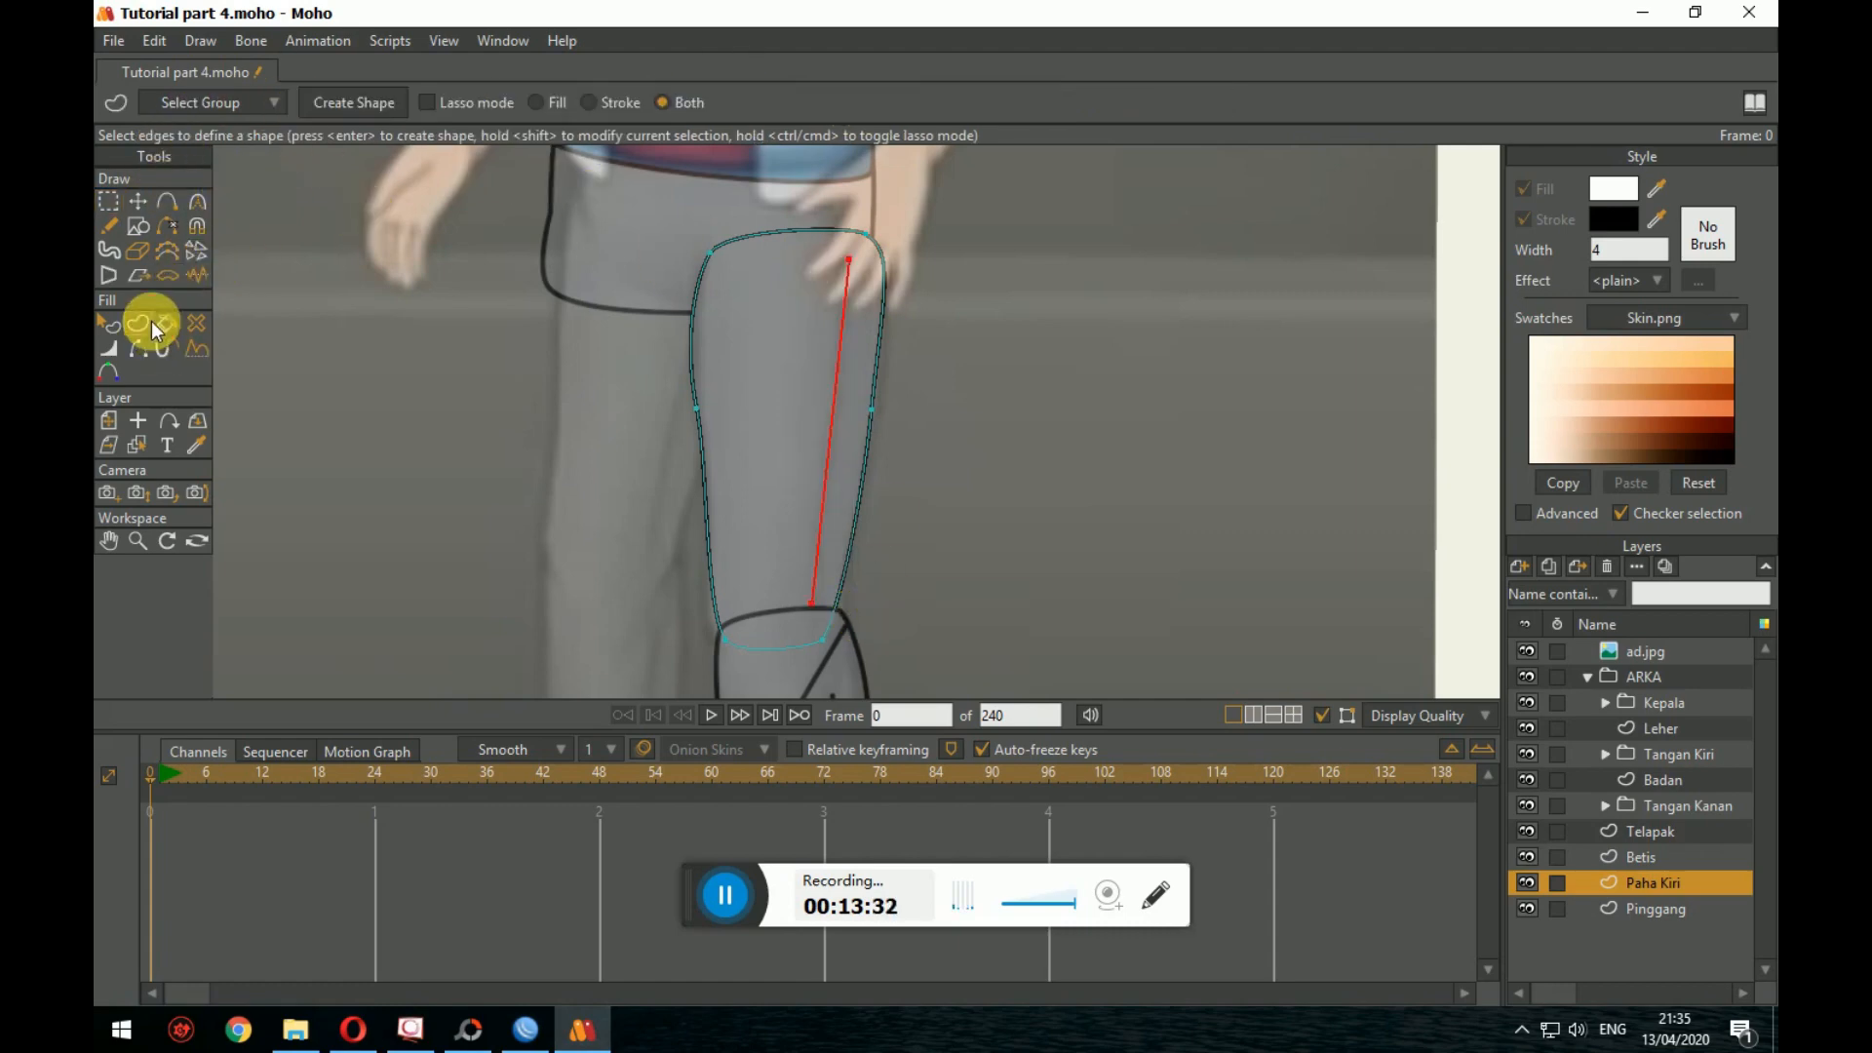
{"action": "left_click", "coordinate": [361, 105]}
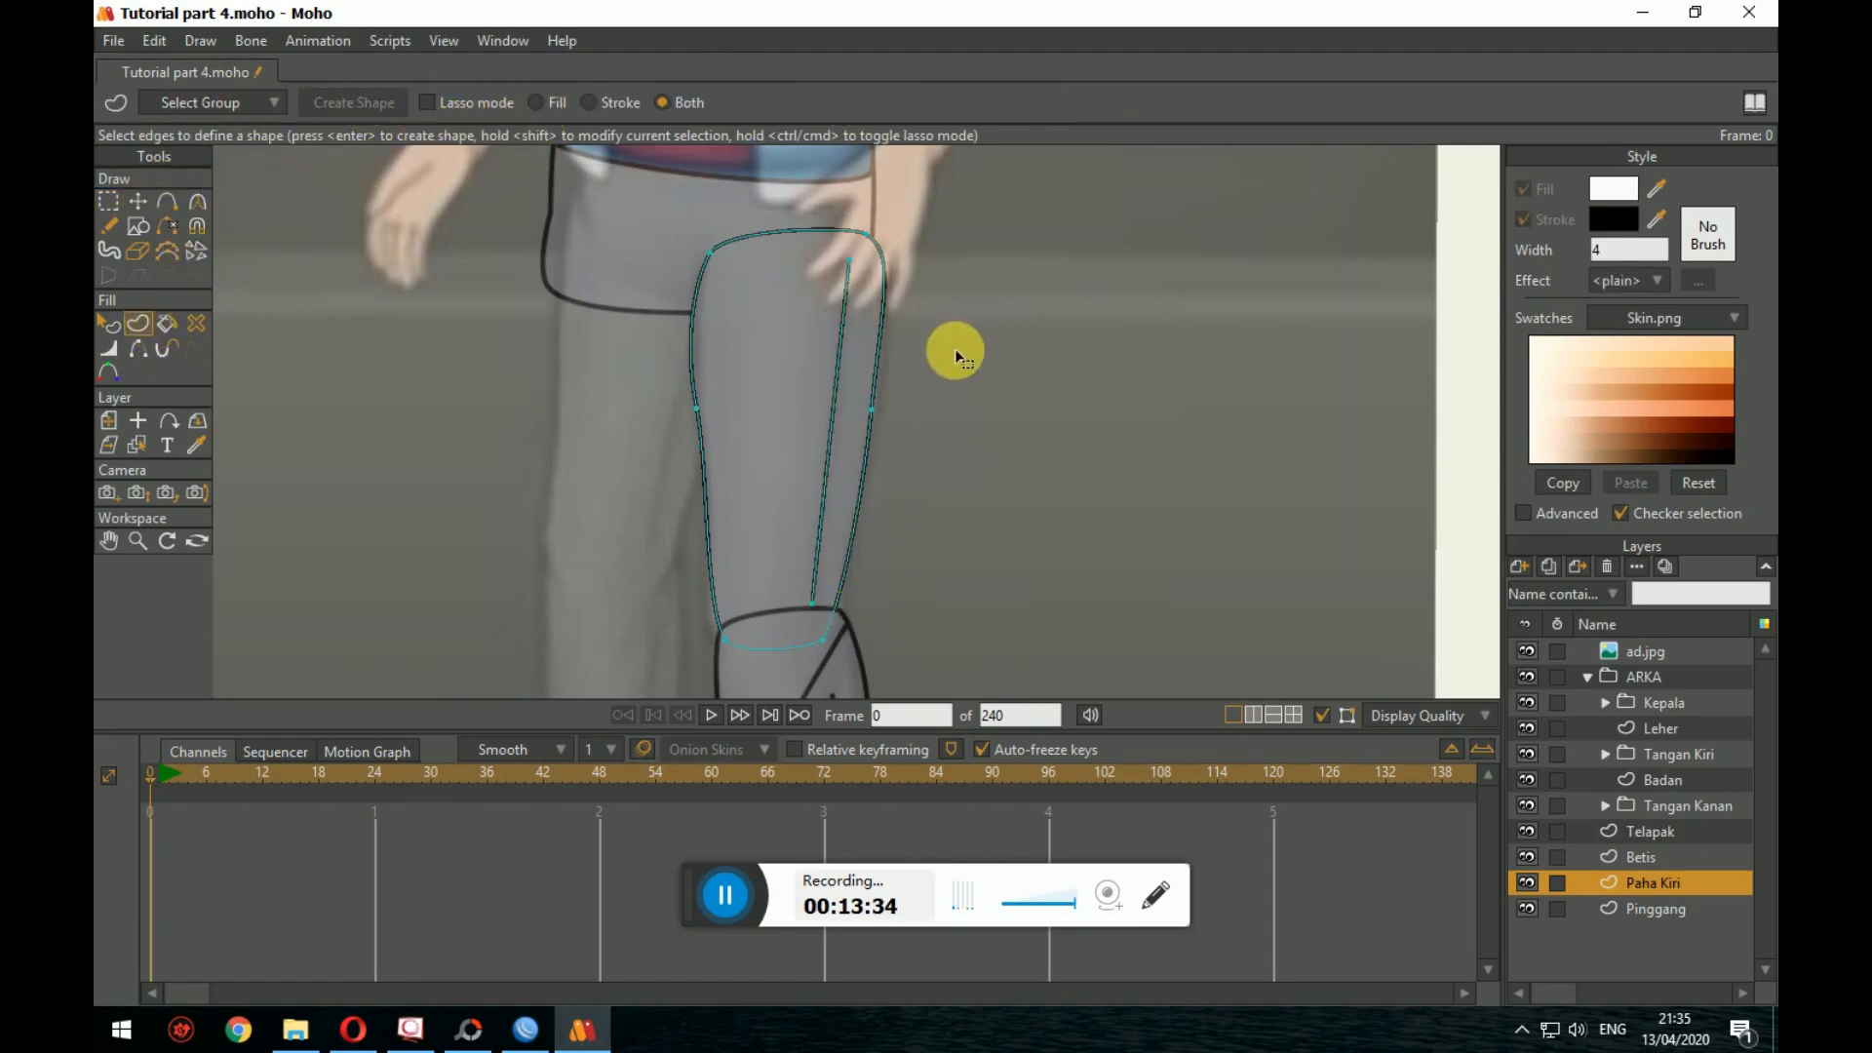
Step: Hide the ad.jpg reference layer and check that the thigh crease can be selected as its own shape
{"action": "scroll", "coordinate": [953, 351], "scroll_direction": "down", "scroll_amount": 3}
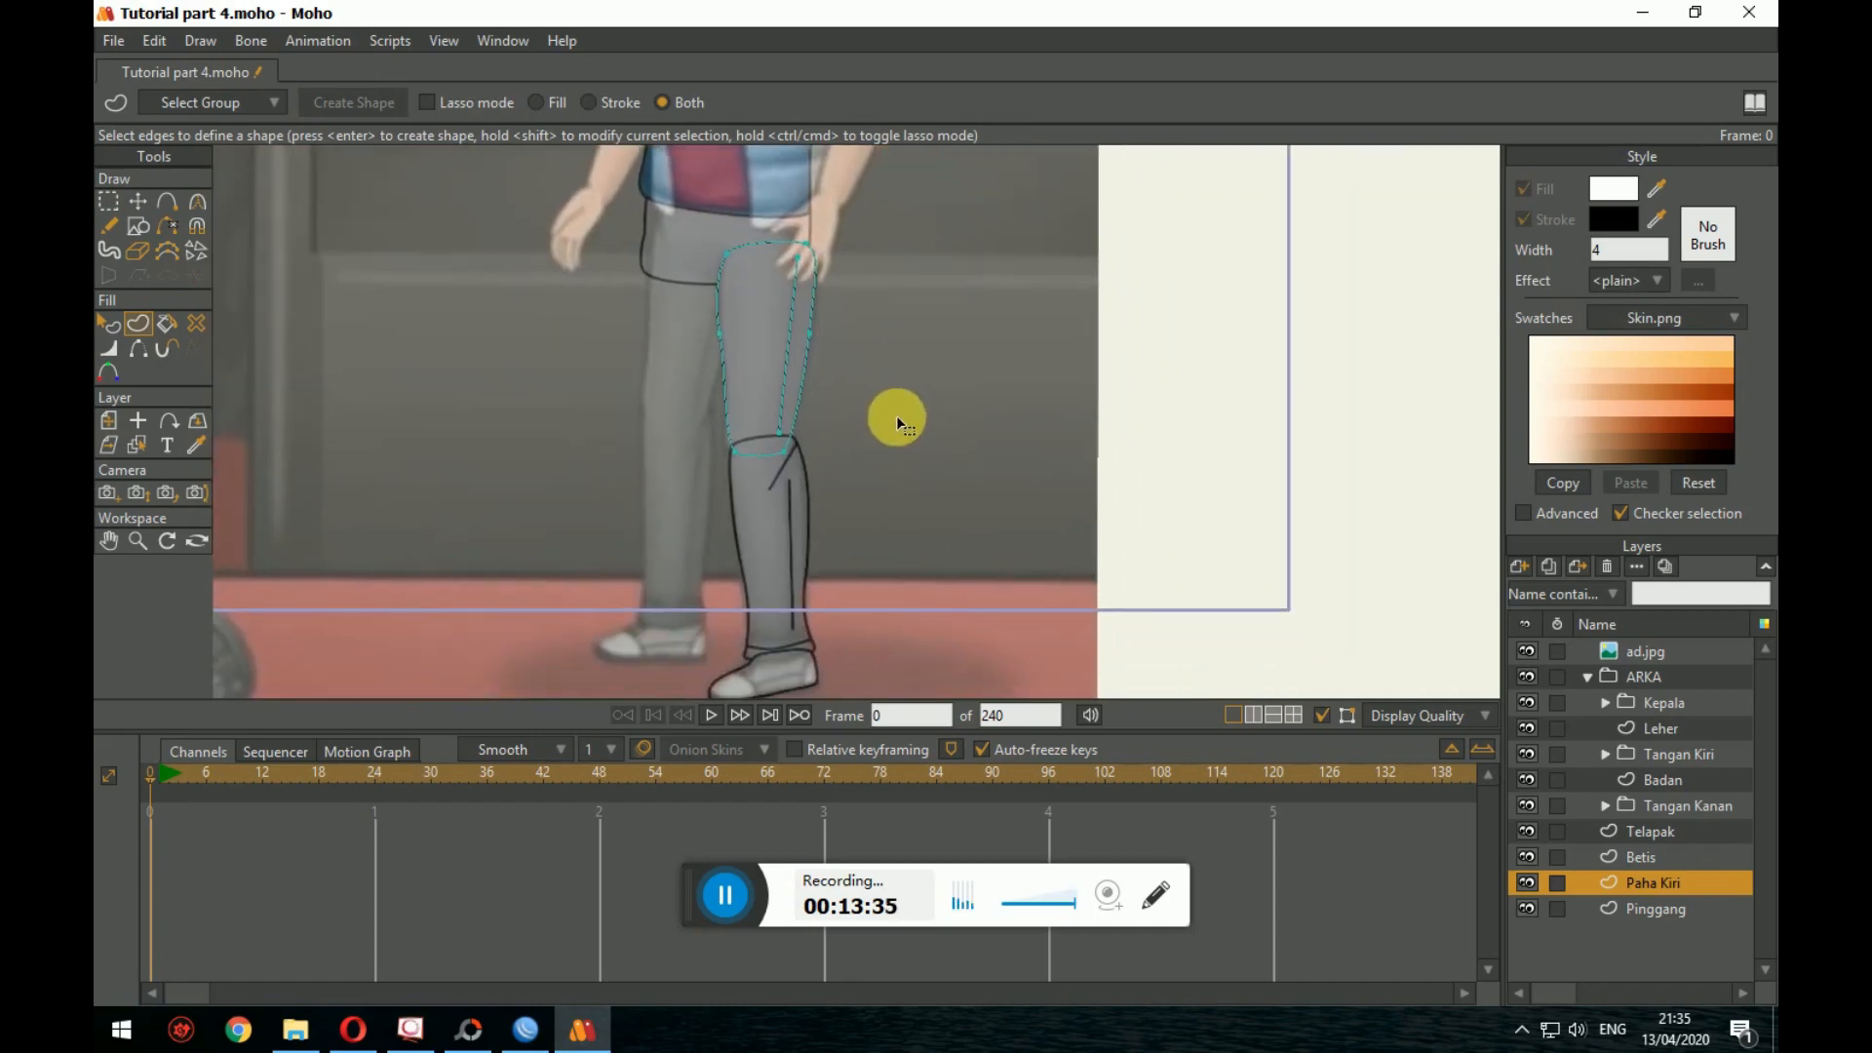
{"action": "left_click", "coordinate": [1527, 650]}
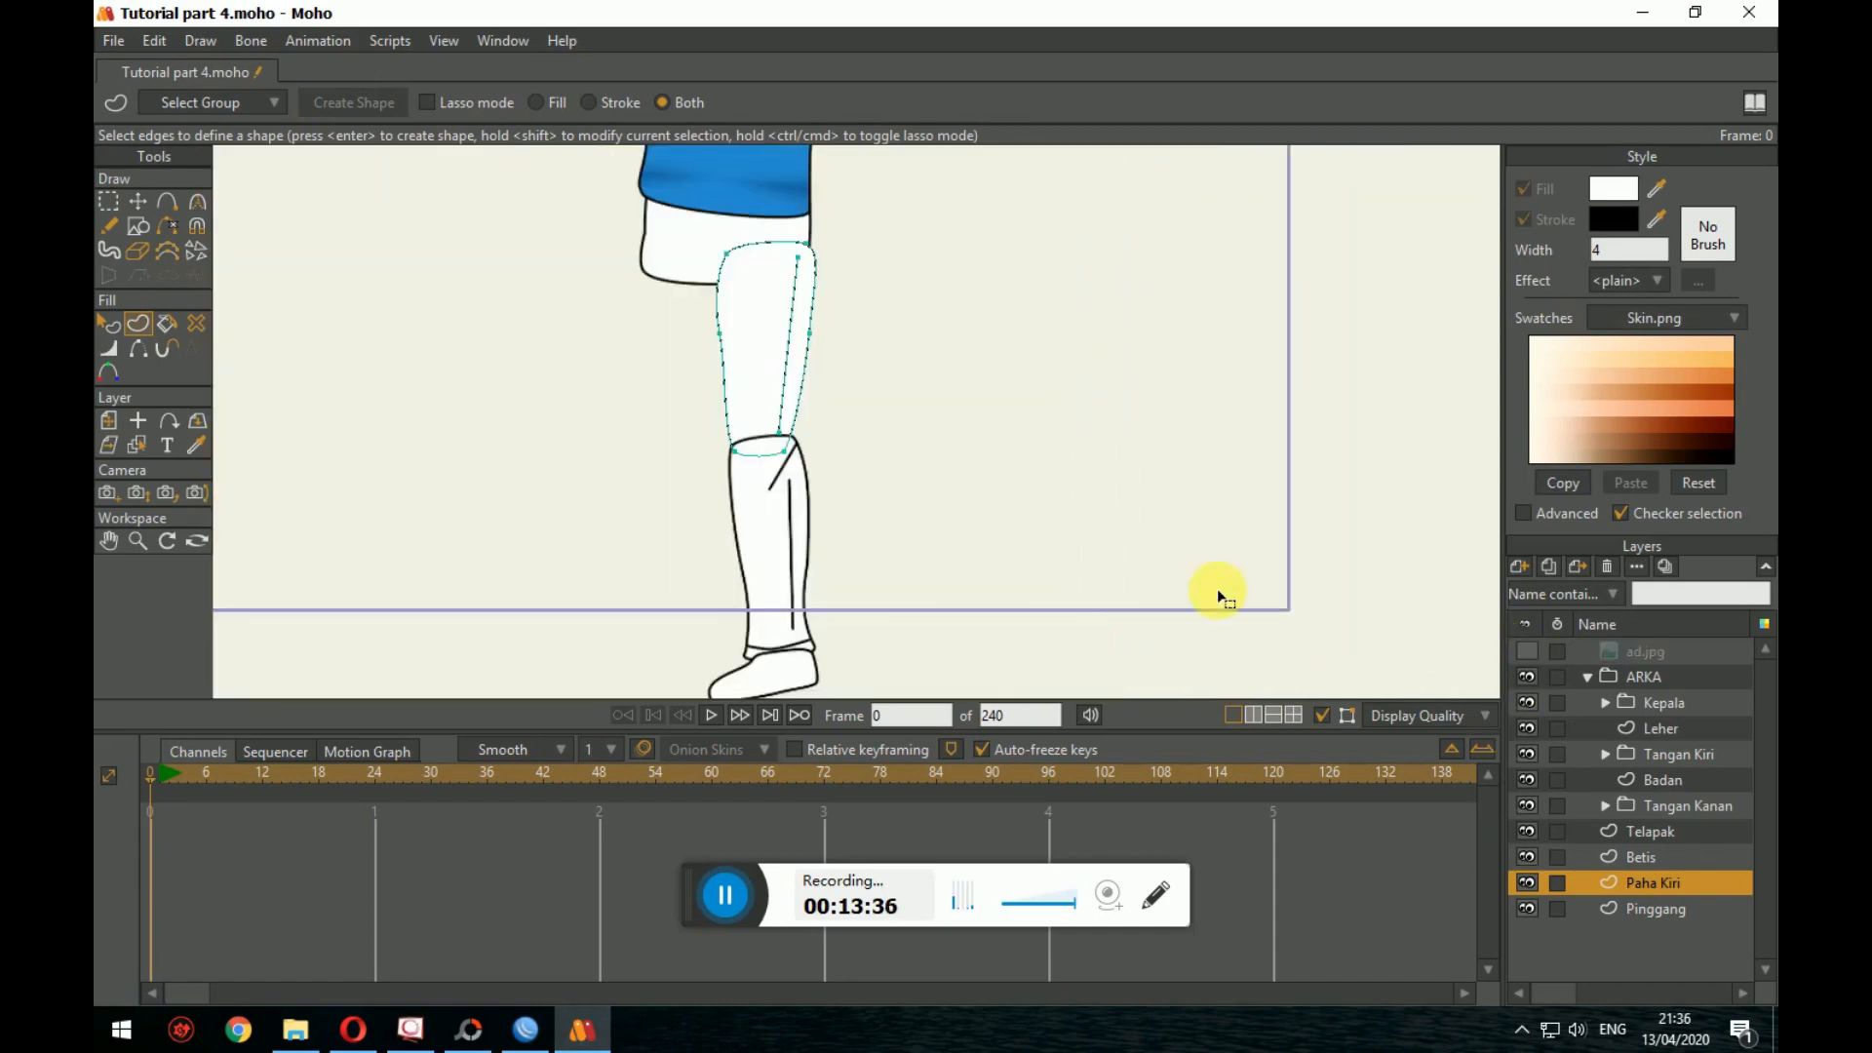
{"action": "left_click", "coordinate": [115, 201]}
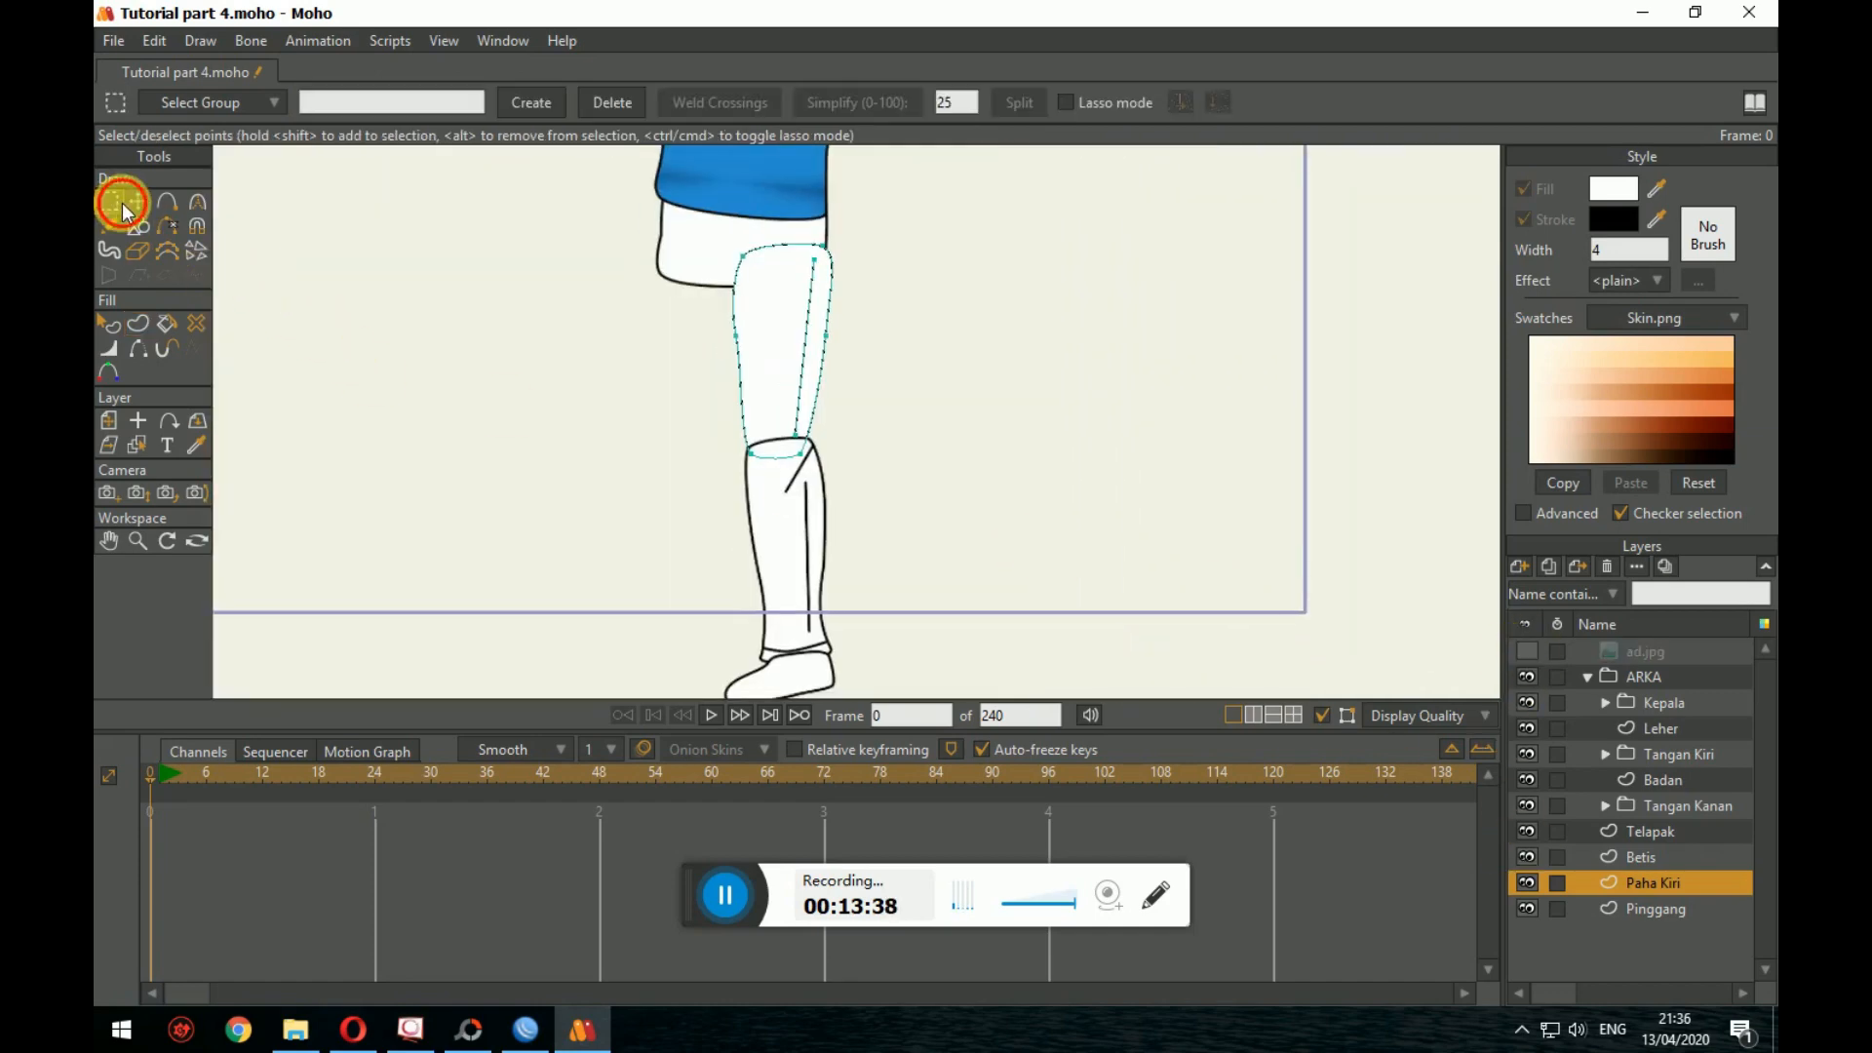
{"action": "left_click", "coordinate": [109, 327]}
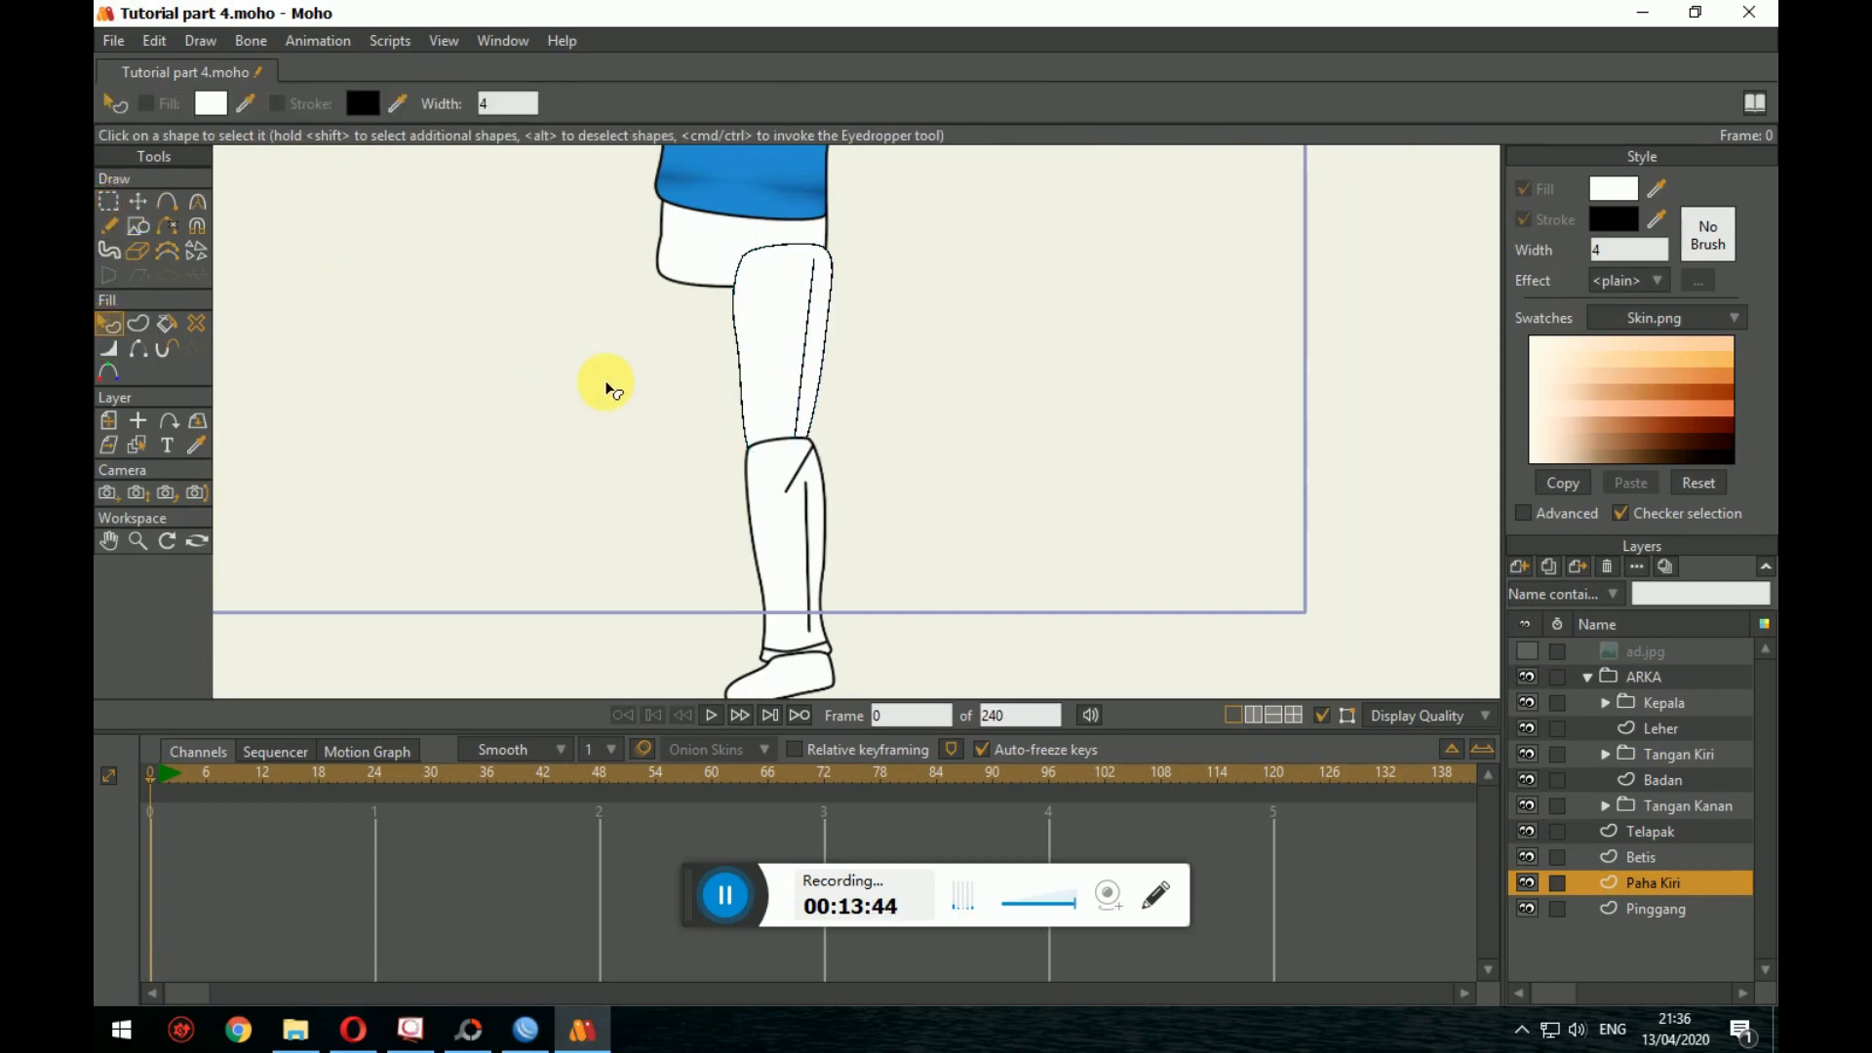
{"action": "left_click", "coordinate": [805, 342]}
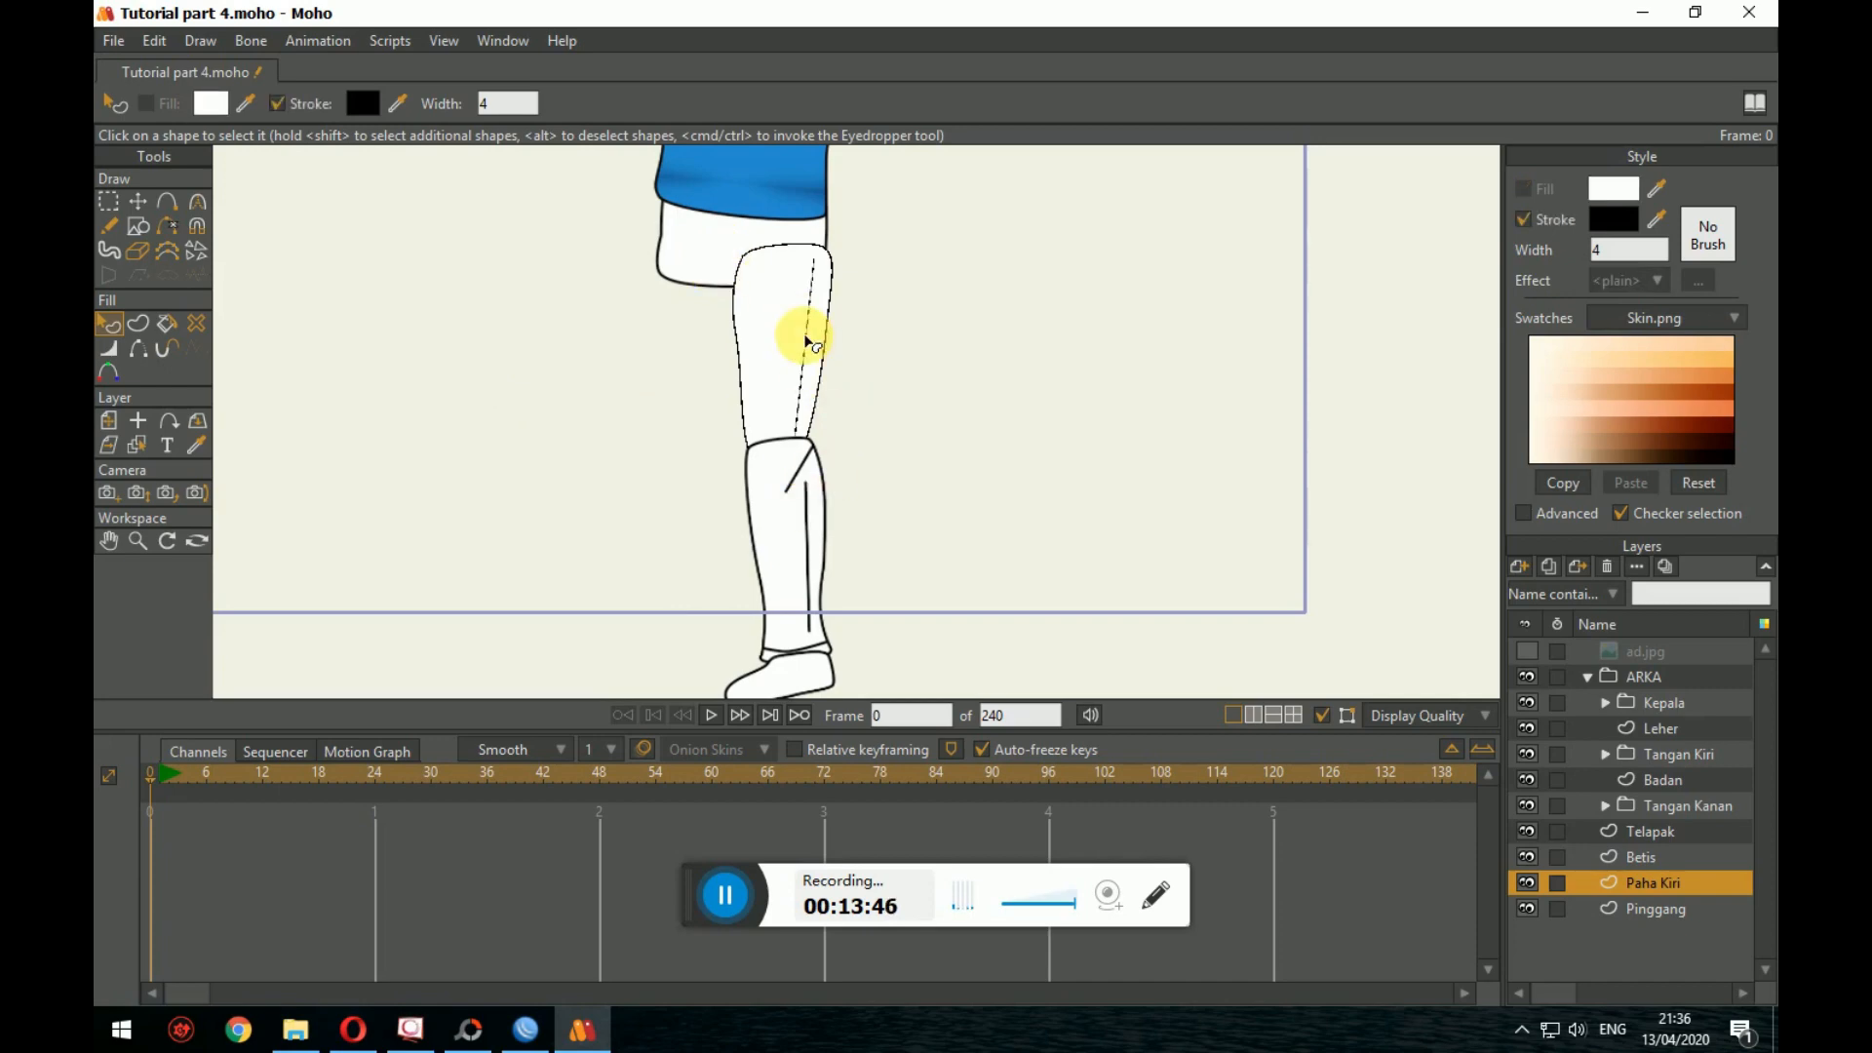
{"action": "left_click", "coordinate": [1014, 697]}
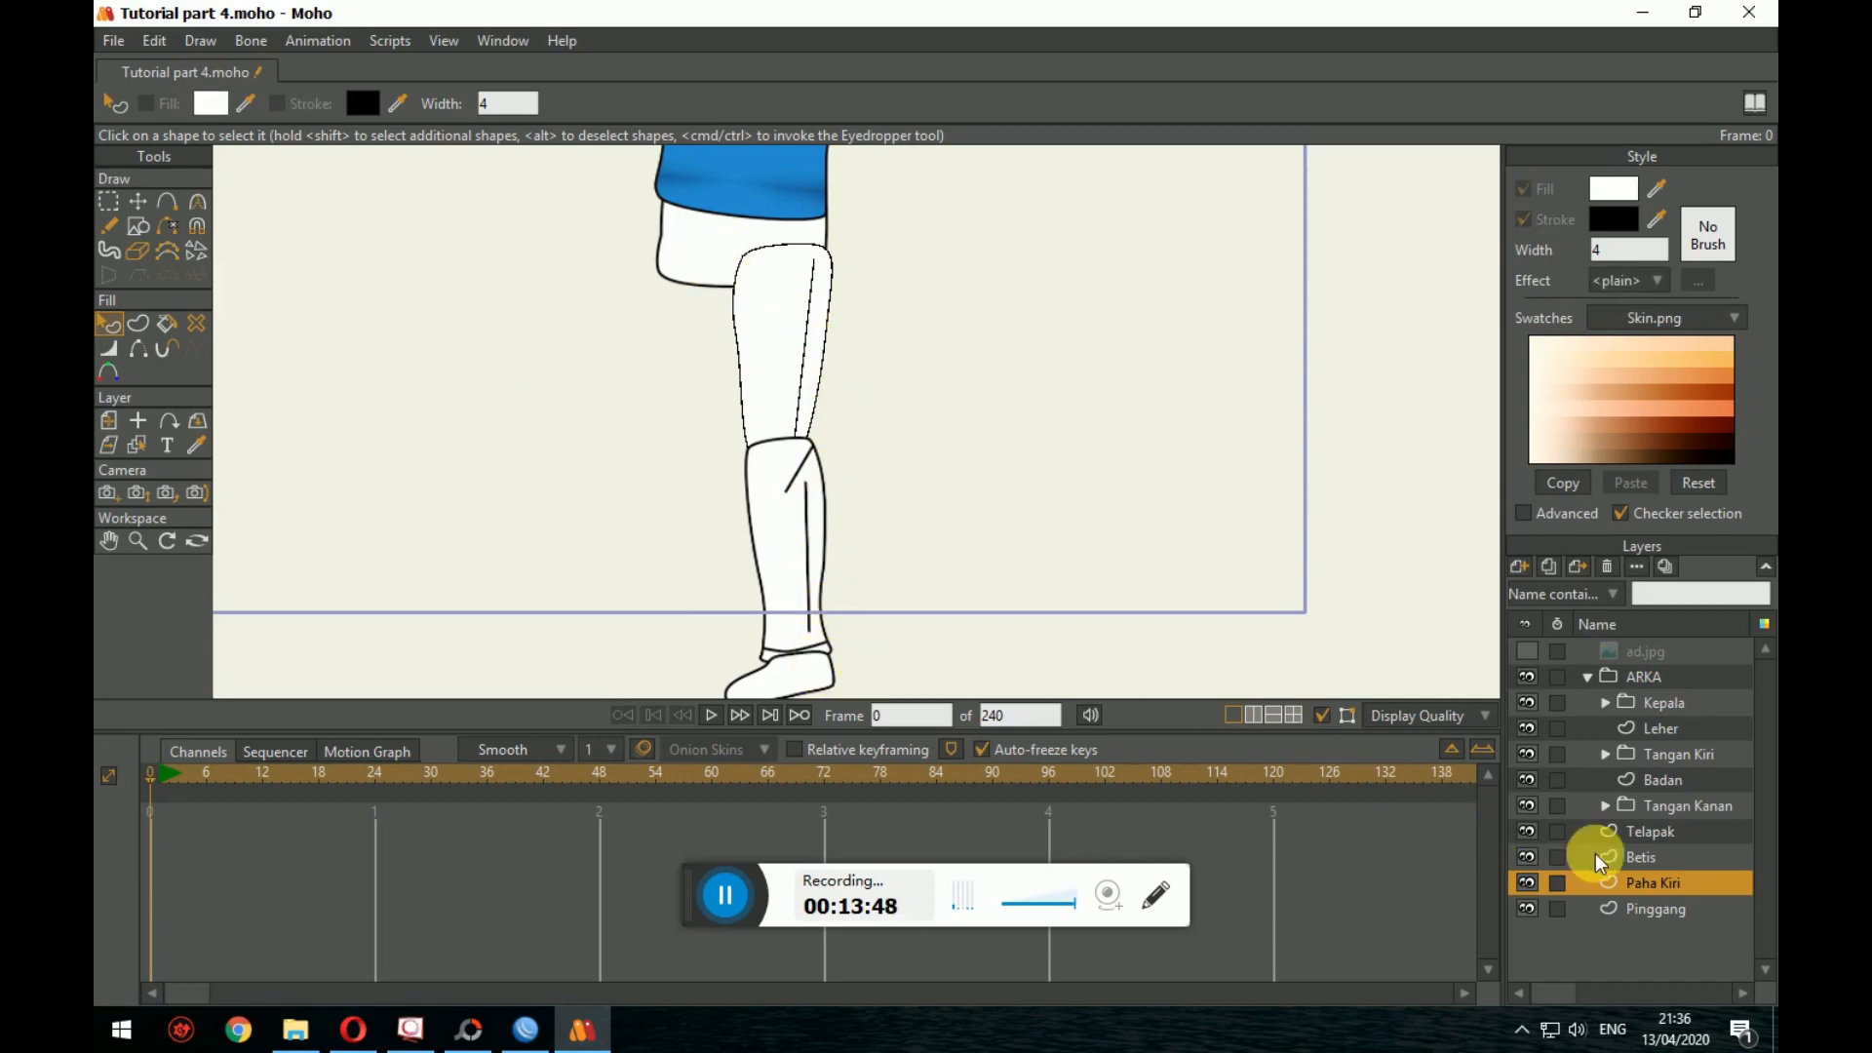
Step: Fill the main thigh shape with dark grey 575656
{"action": "left_click", "coordinate": [824, 395]}
{"action": "left_click", "coordinate": [1610, 190]}
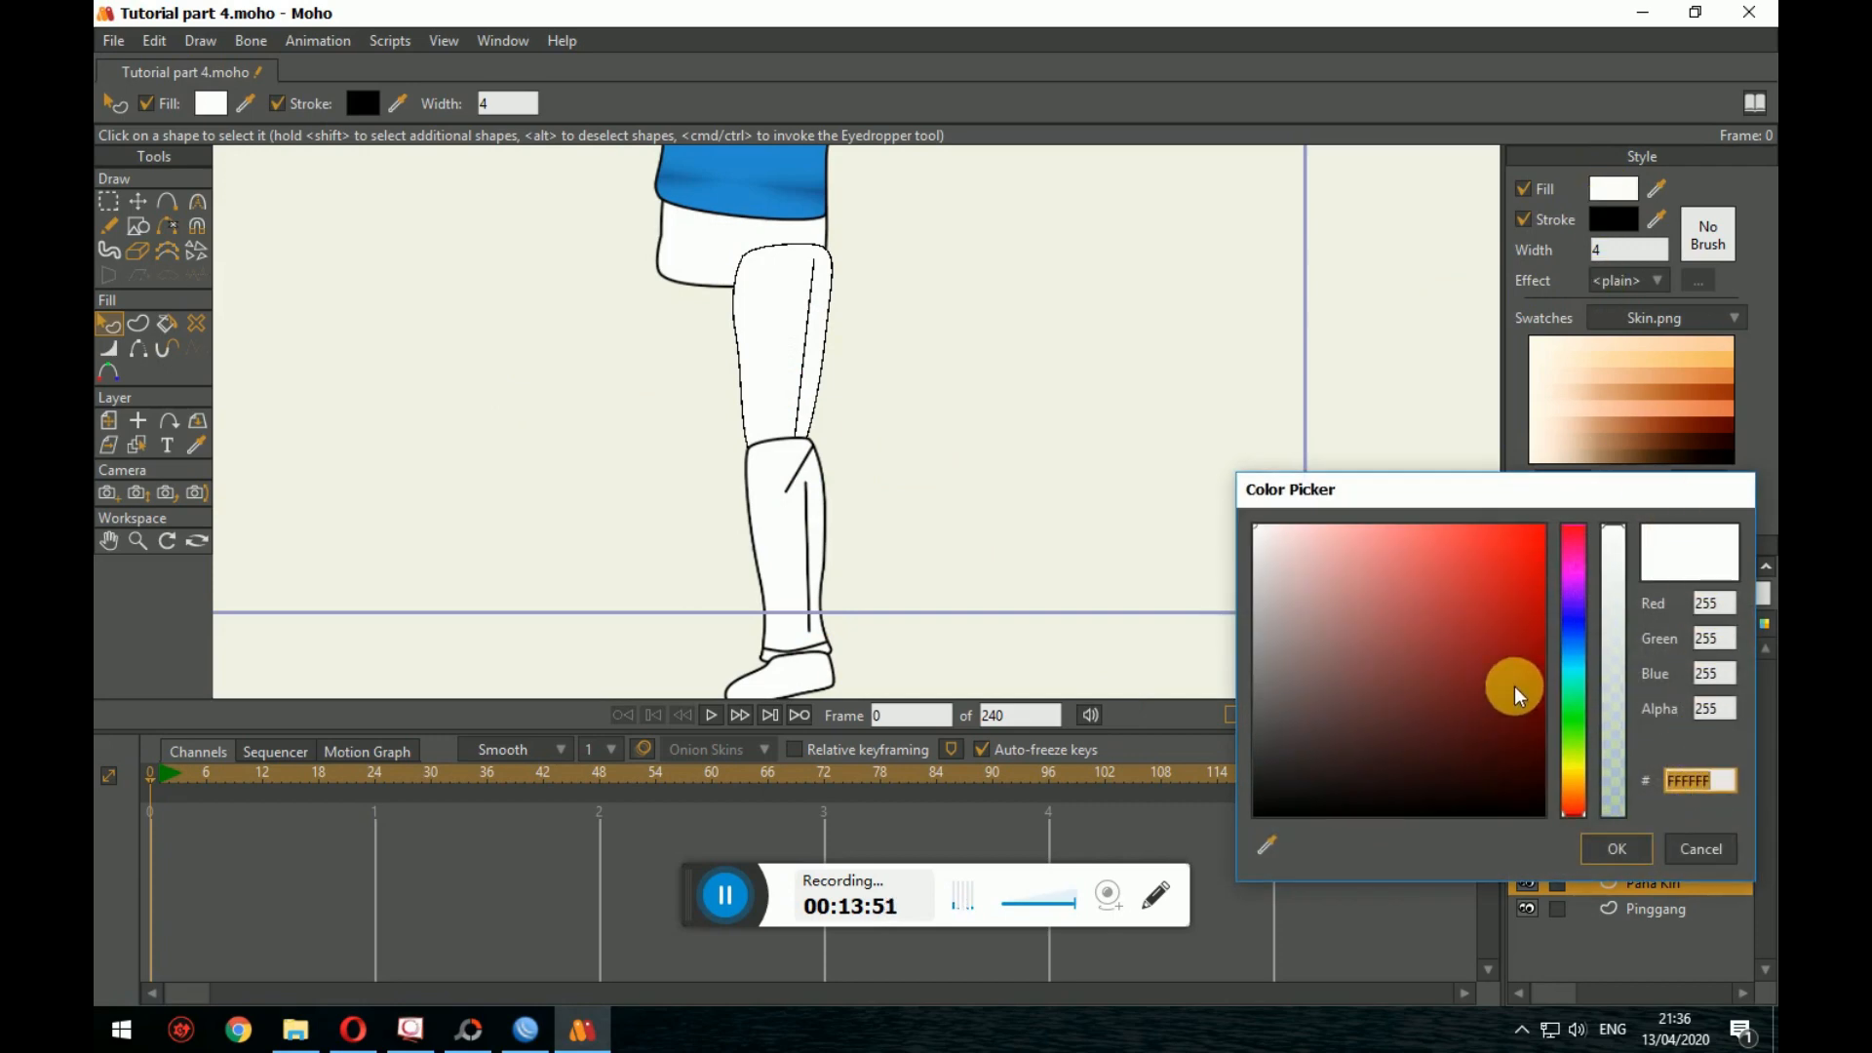
{"action": "left_click", "coordinate": [1514, 686]}
{"action": "left_click", "coordinate": [1287, 743]}
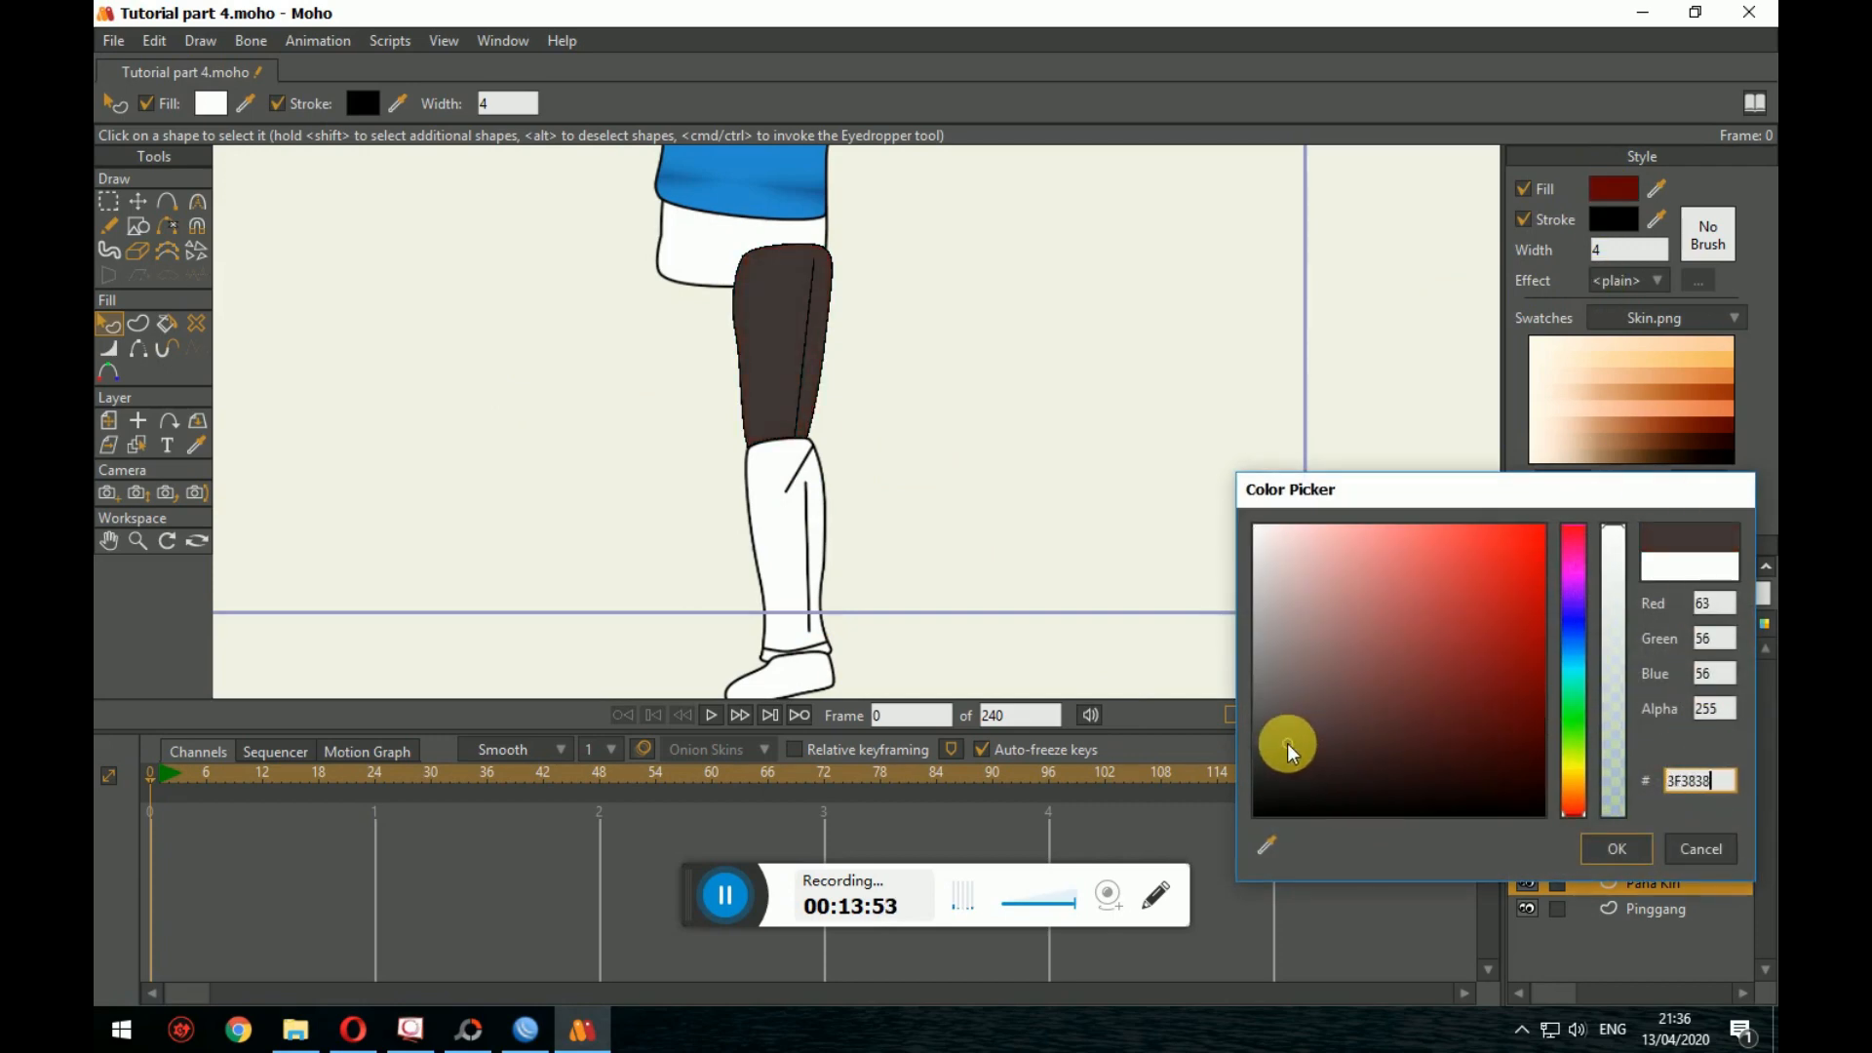
{"action": "left_click", "coordinate": [1263, 723]}
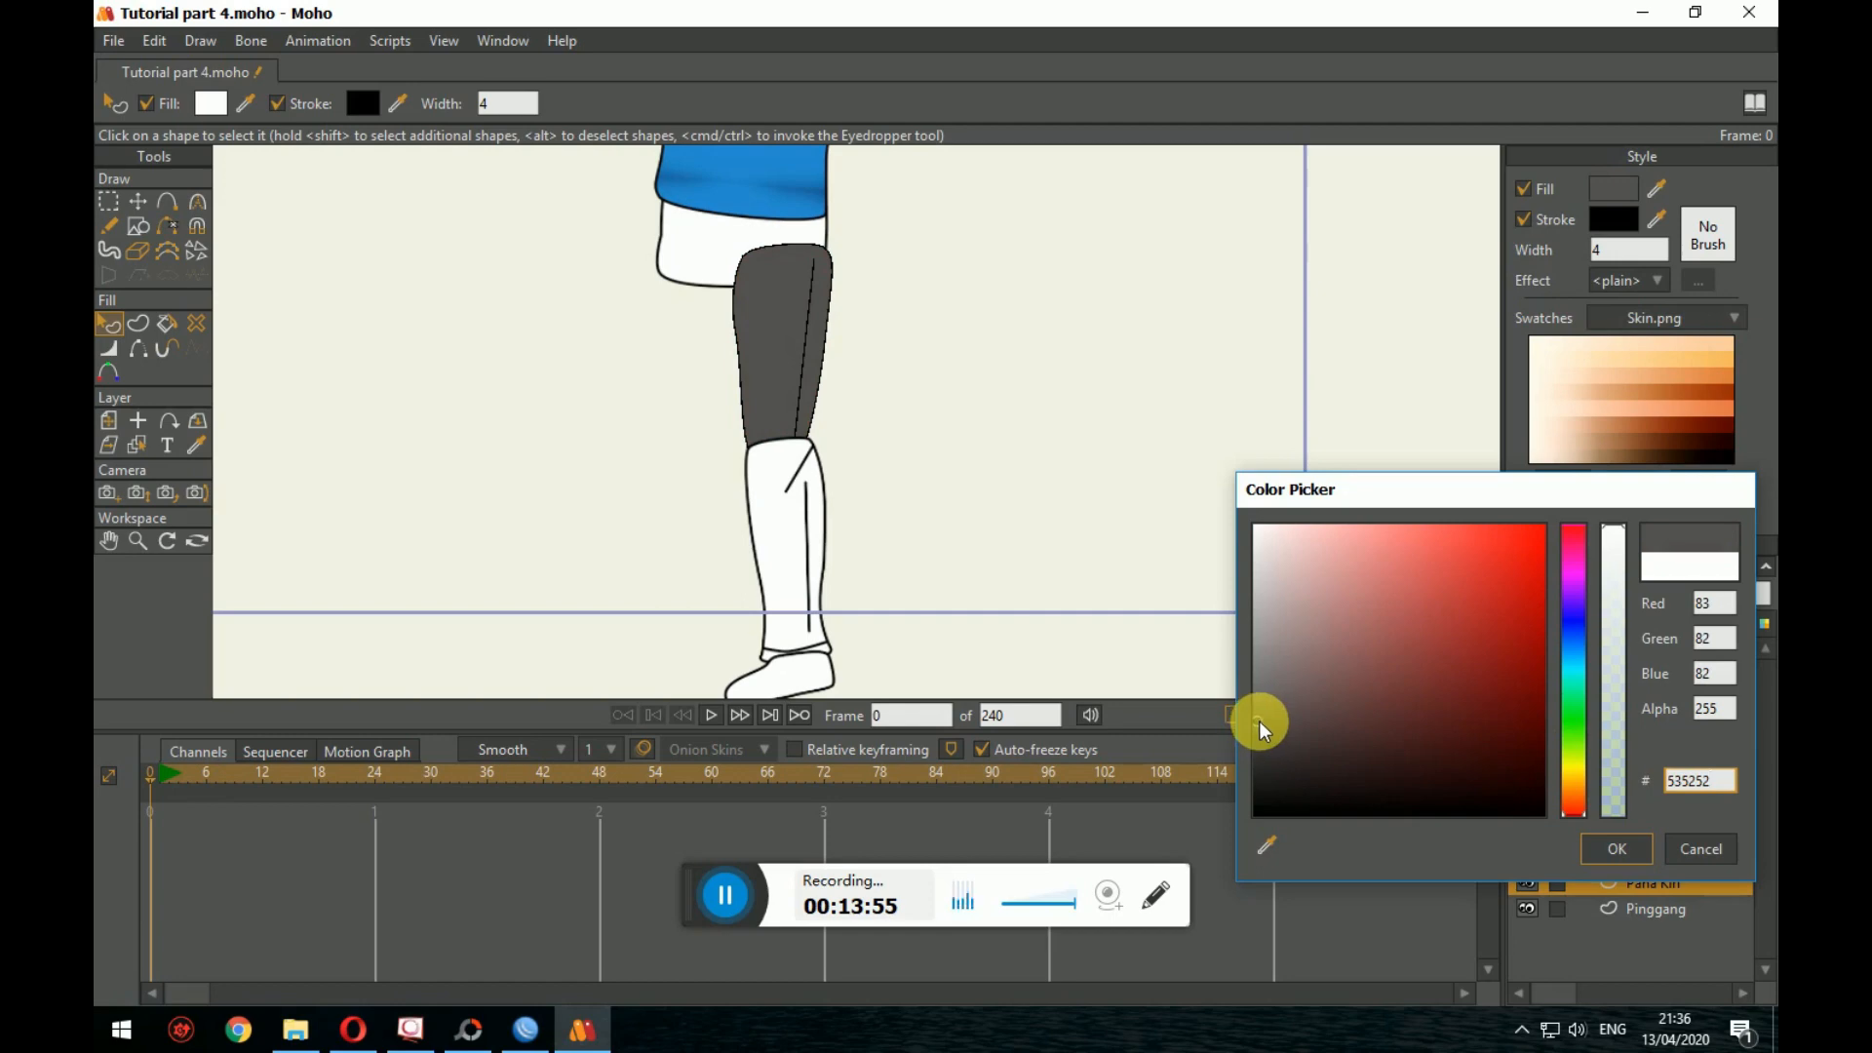
{"action": "mouse_move", "coordinate": [1260, 721]}
{"action": "left_mouse_down"}
{"action": "mouse_move", "coordinate": [1258, 696]}
{"action": "mouse_move", "coordinate": [1256, 717]}
{"action": "left_mouse_up"}
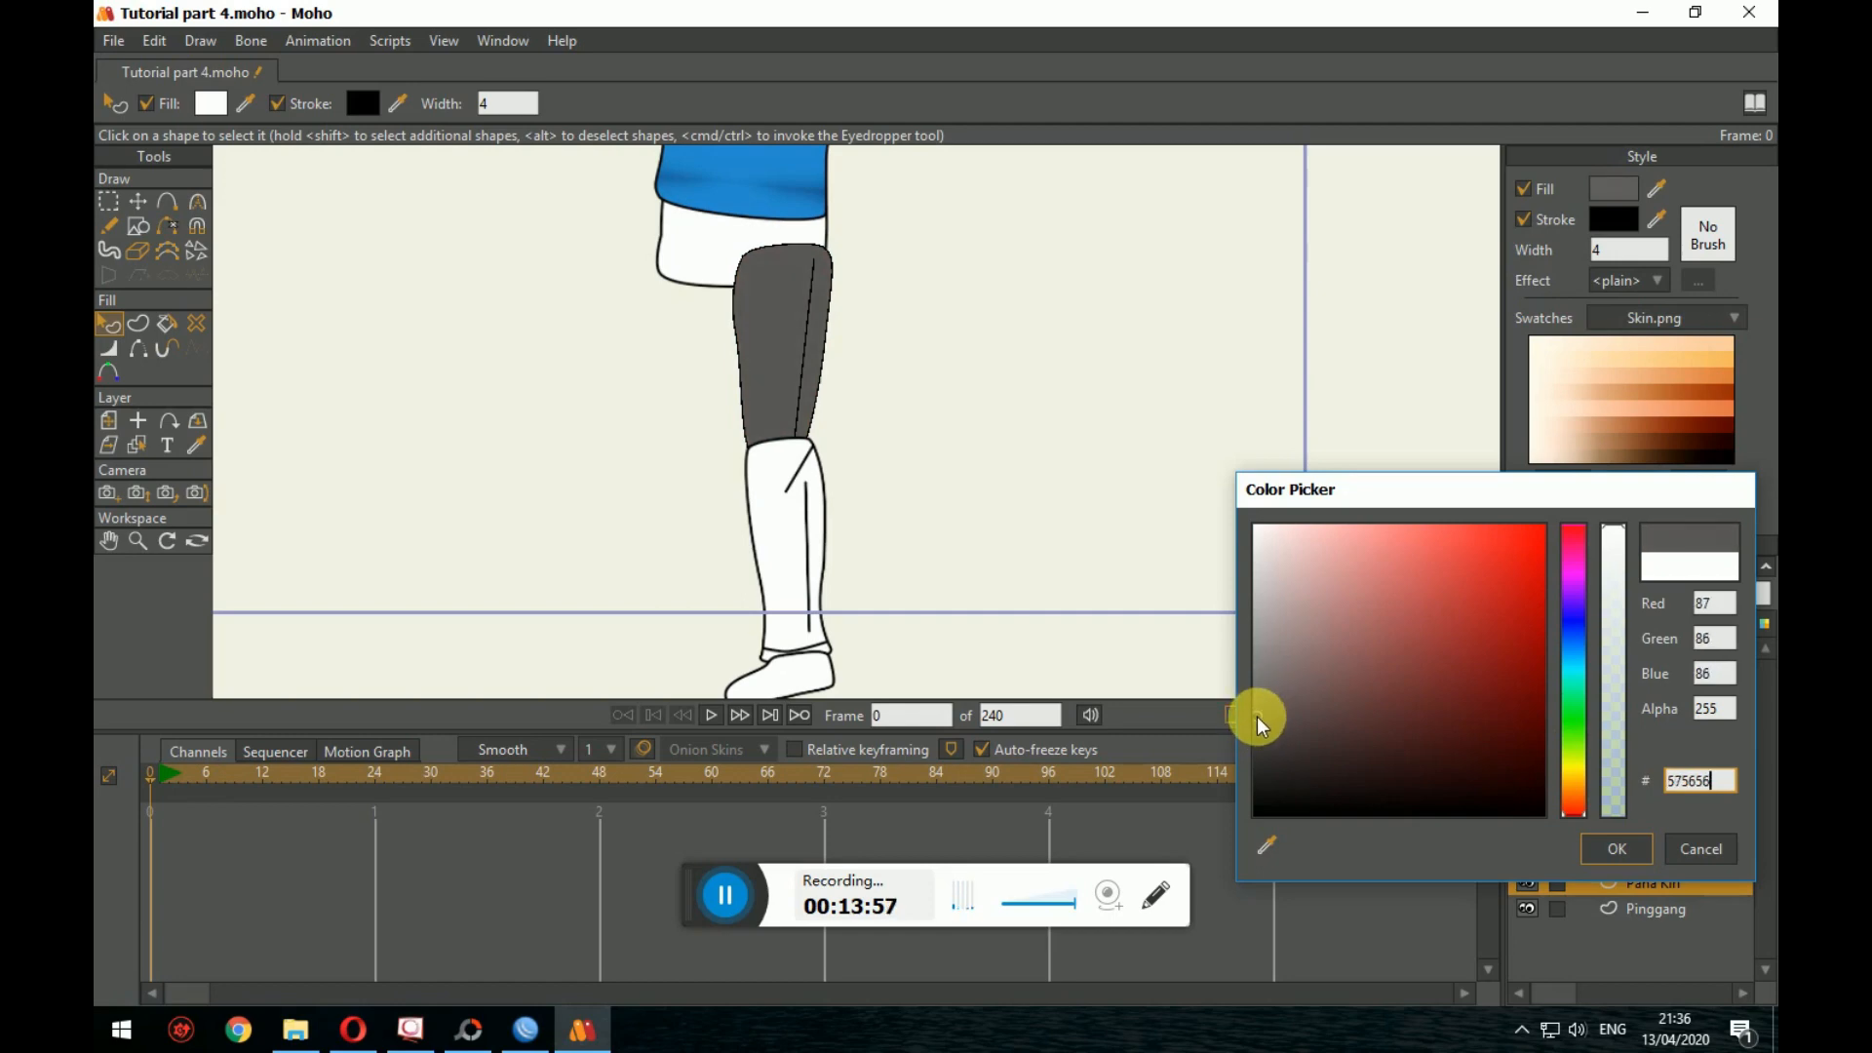
{"action": "left_click", "coordinate": [1619, 844]}
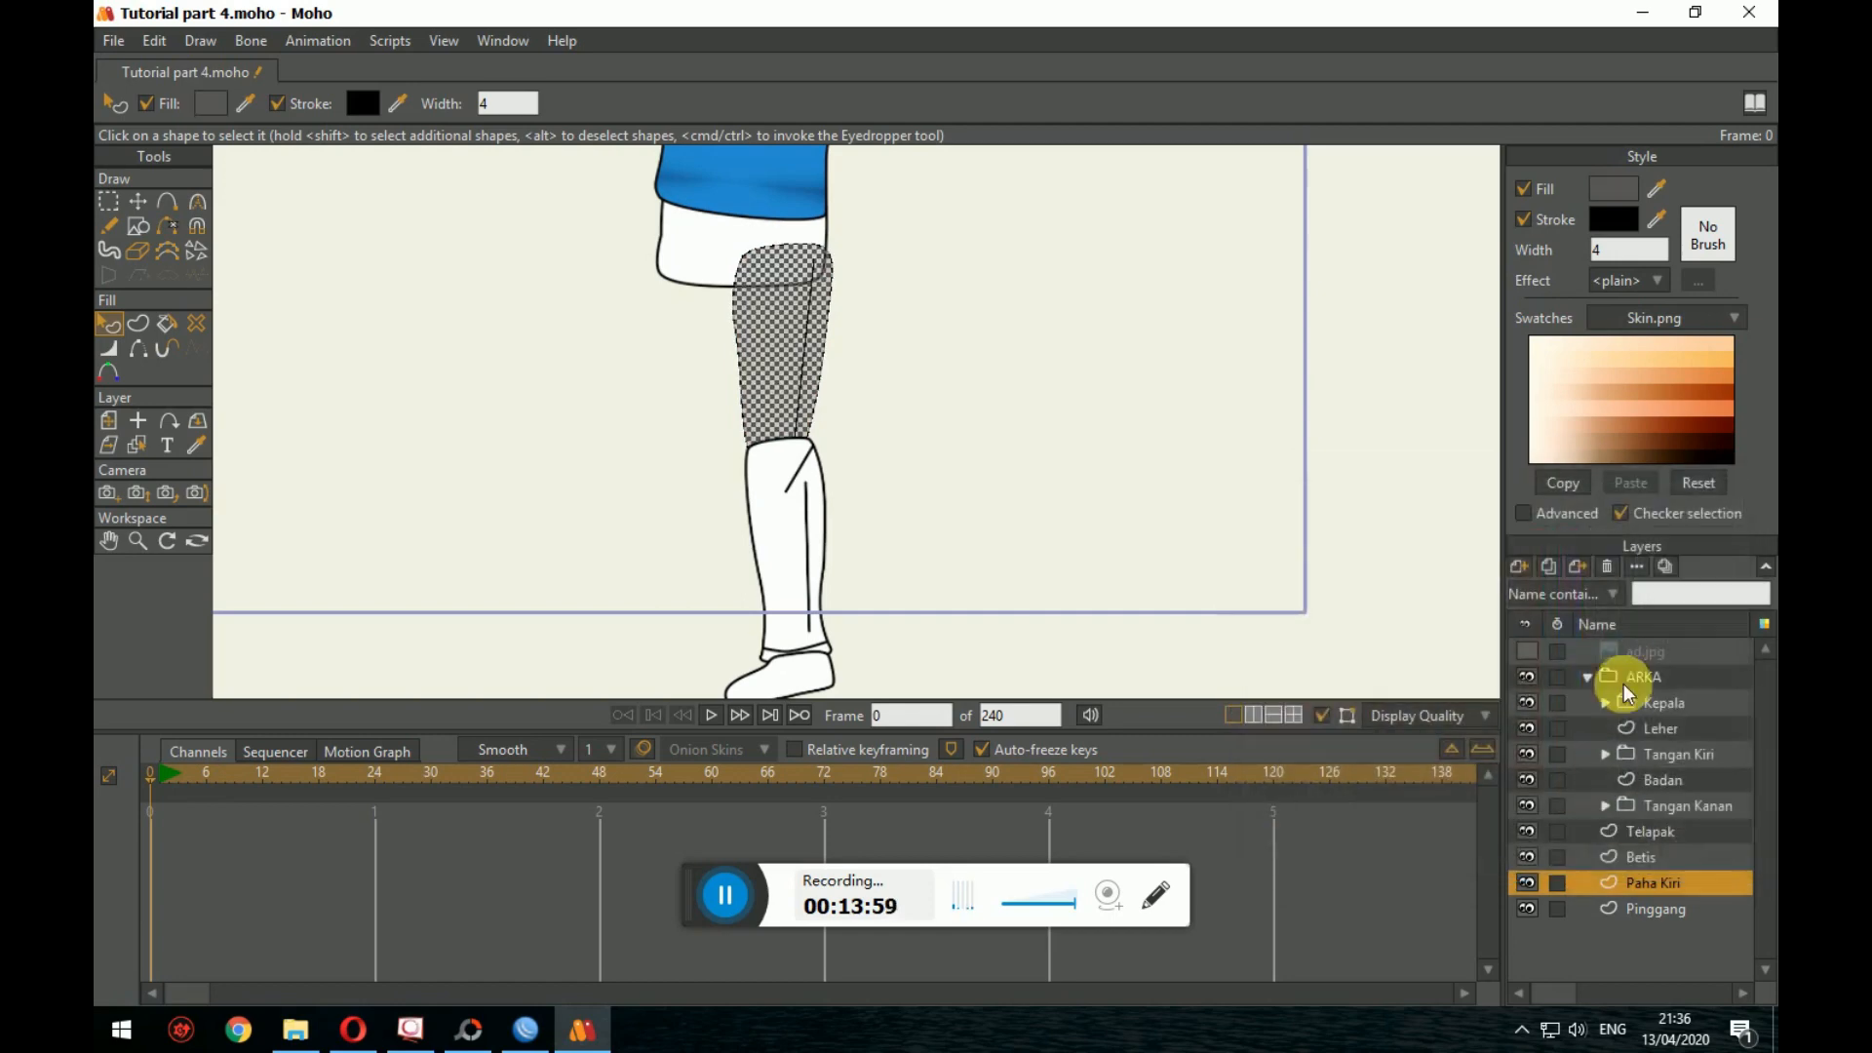
Step: Try the Gradient effect on the thigh fill, cycling through the Radial, Reflected and Angle types and returning to Linear
{"action": "left_click", "coordinate": [1658, 271]}
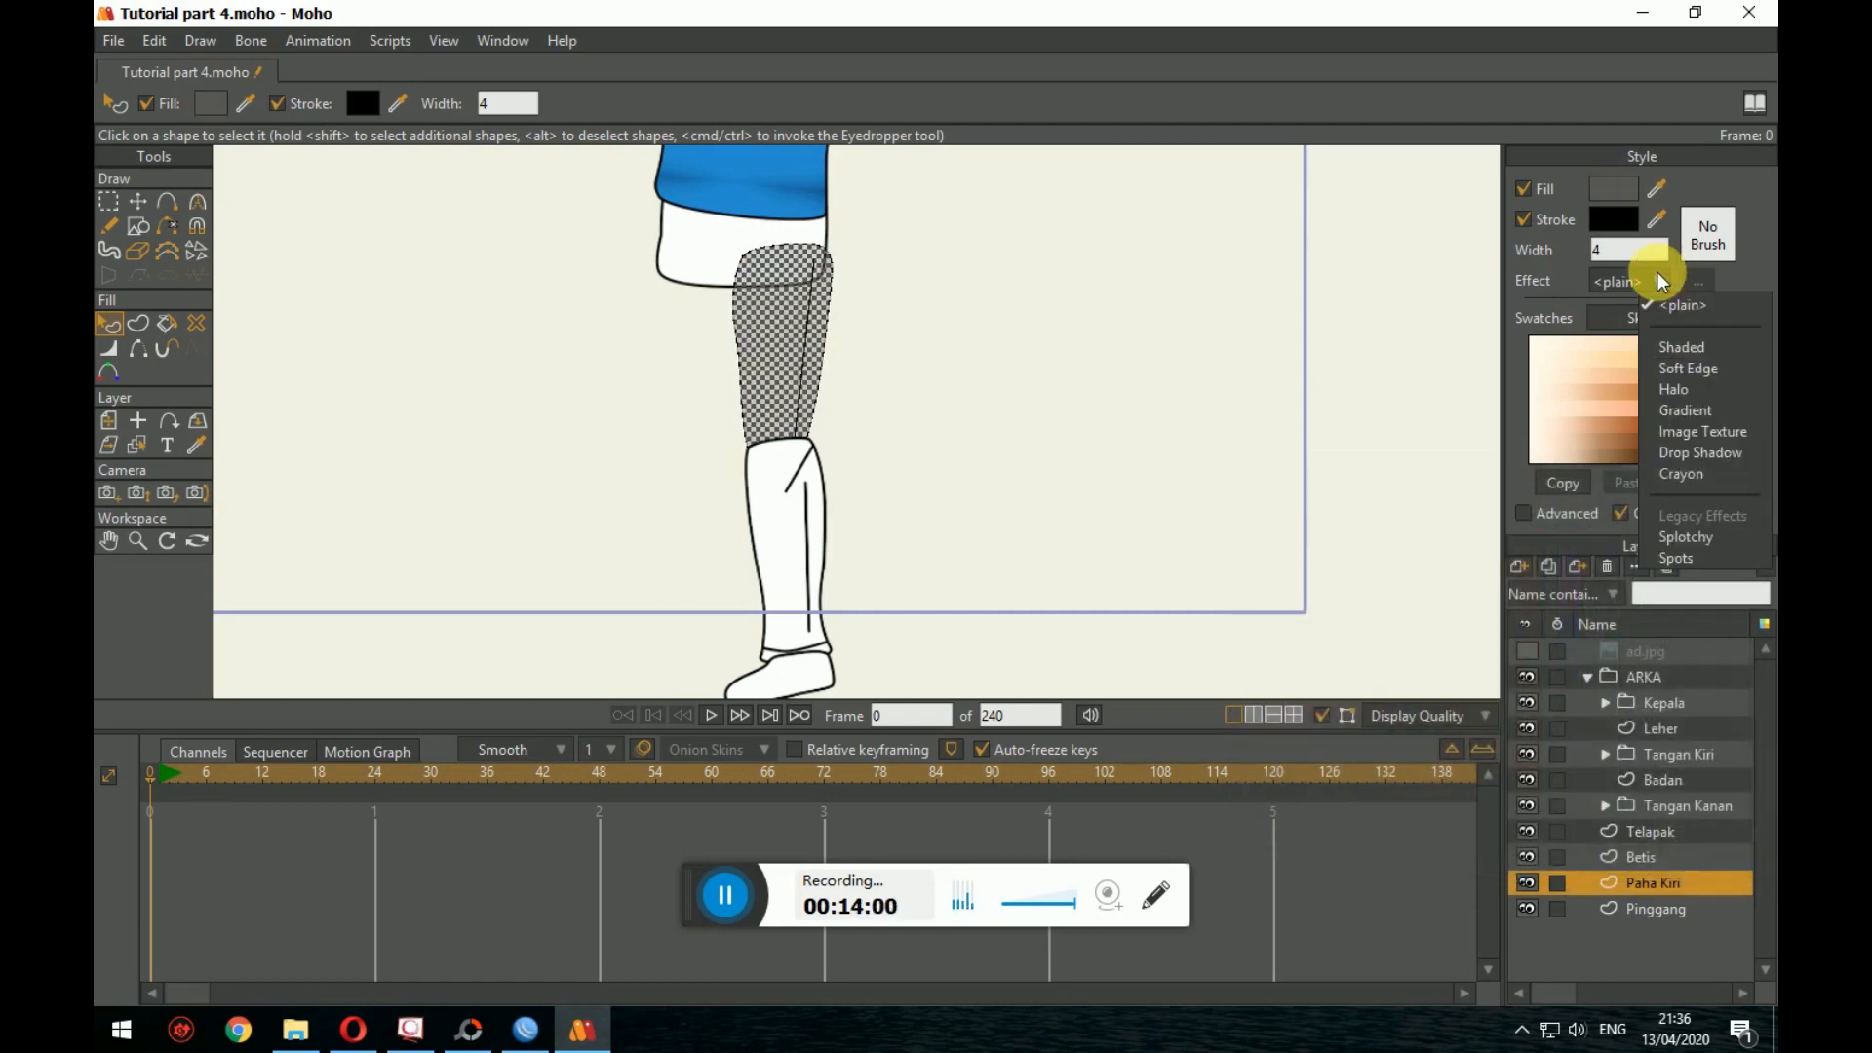
{"action": "left_click", "coordinate": [1689, 412]}
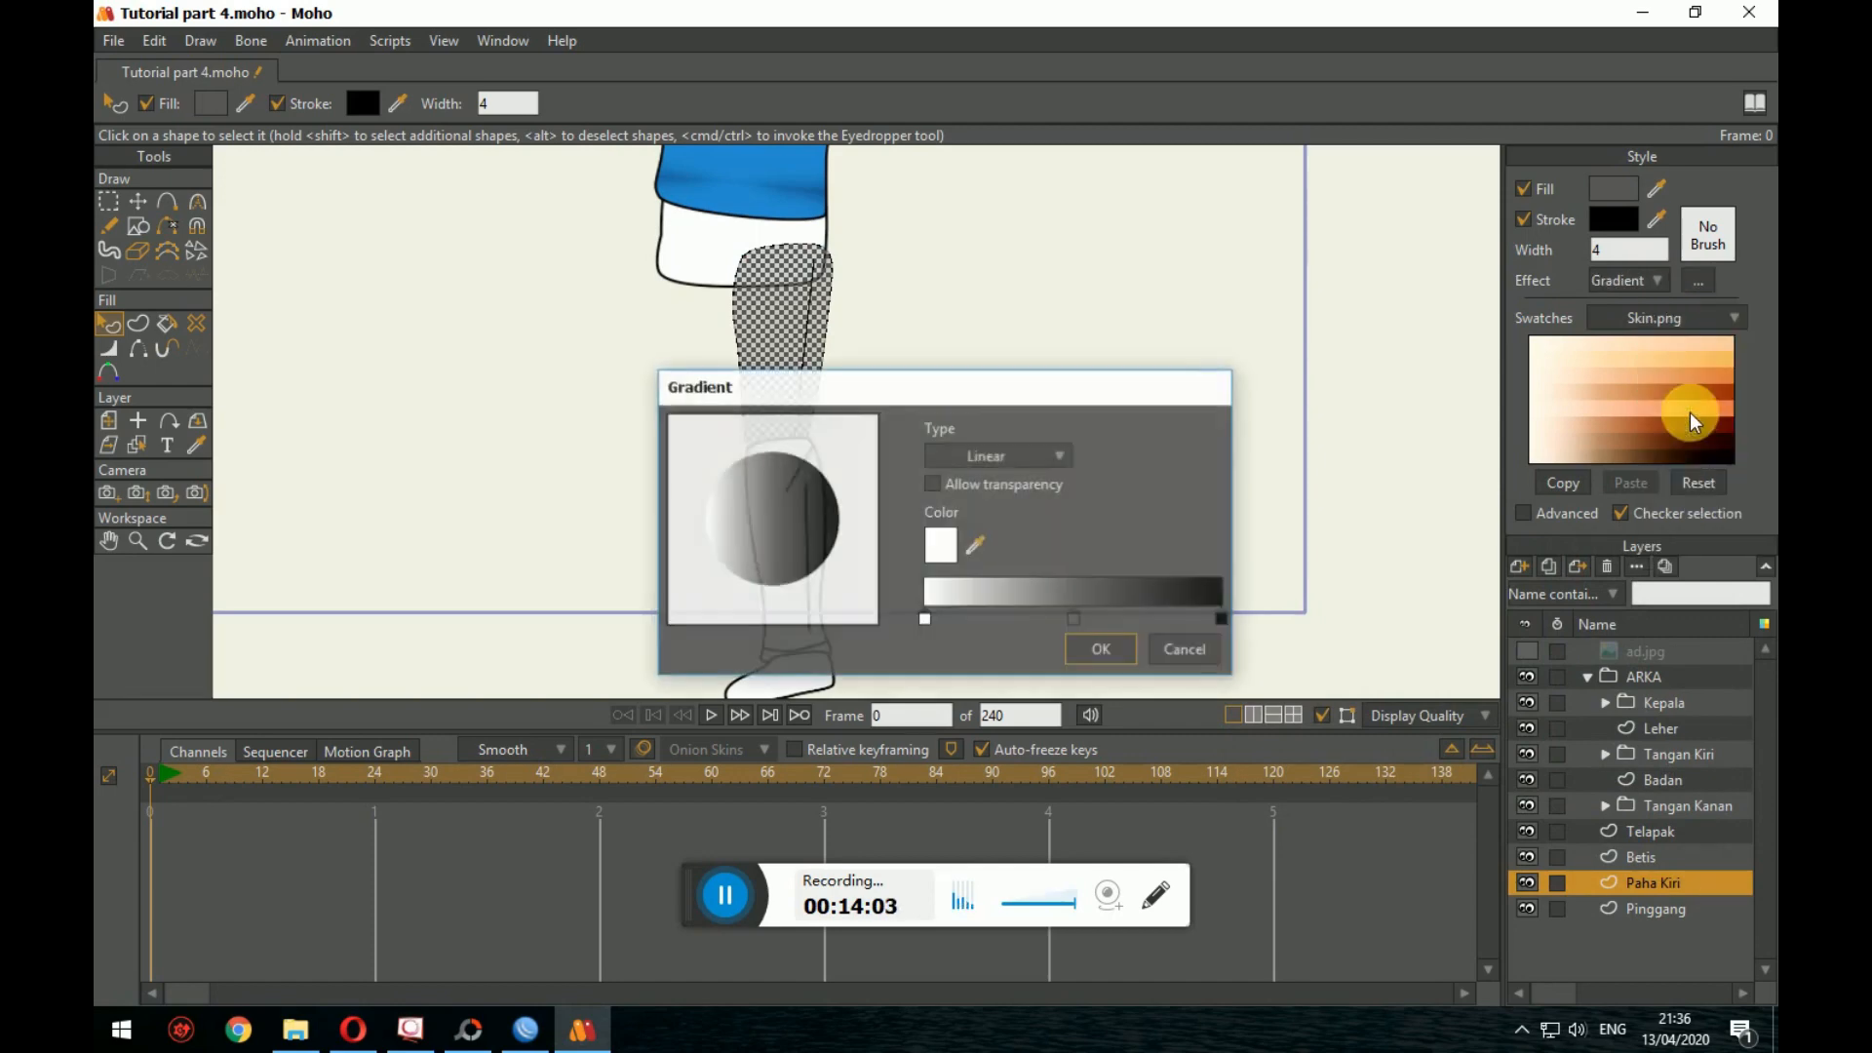
{"action": "left_click", "coordinate": [1031, 454]}
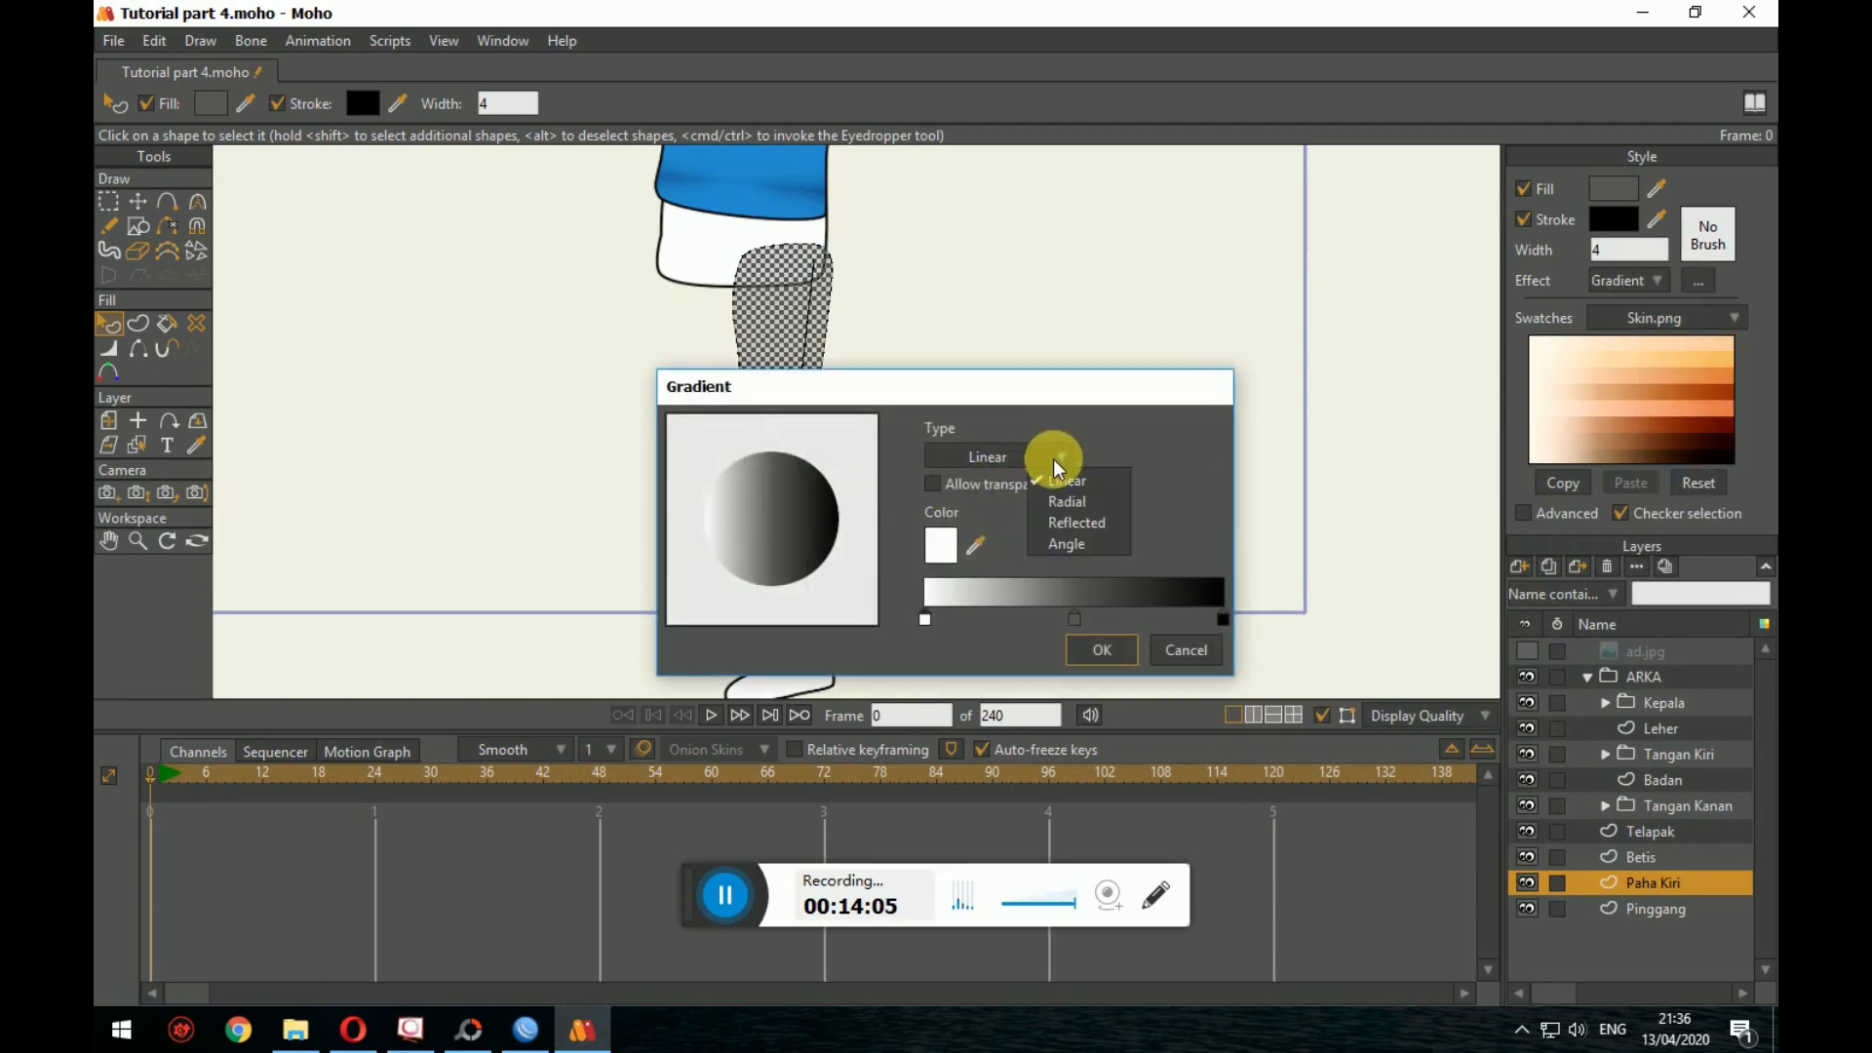
{"action": "left_click", "coordinate": [1068, 500]}
{"action": "left_click", "coordinate": [1063, 454]}
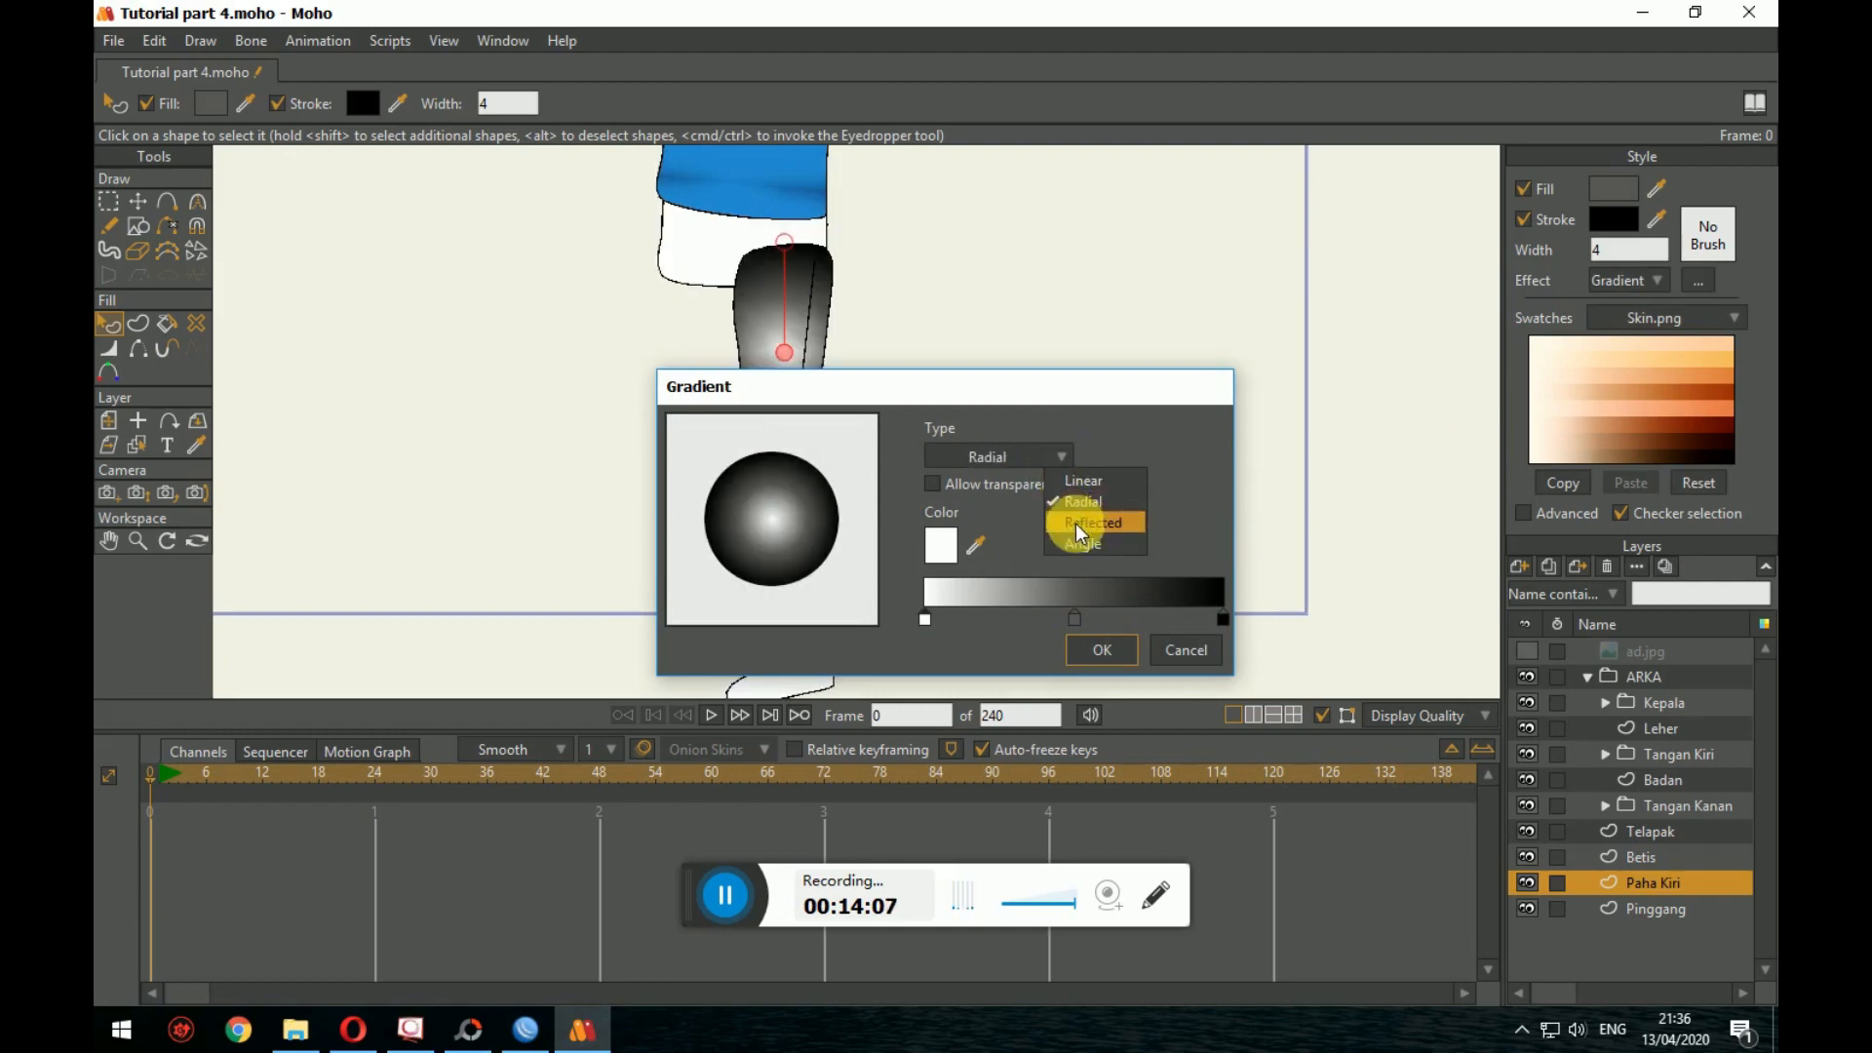
{"action": "left_click", "coordinate": [1077, 527]}
{"action": "left_click", "coordinate": [1063, 456]}
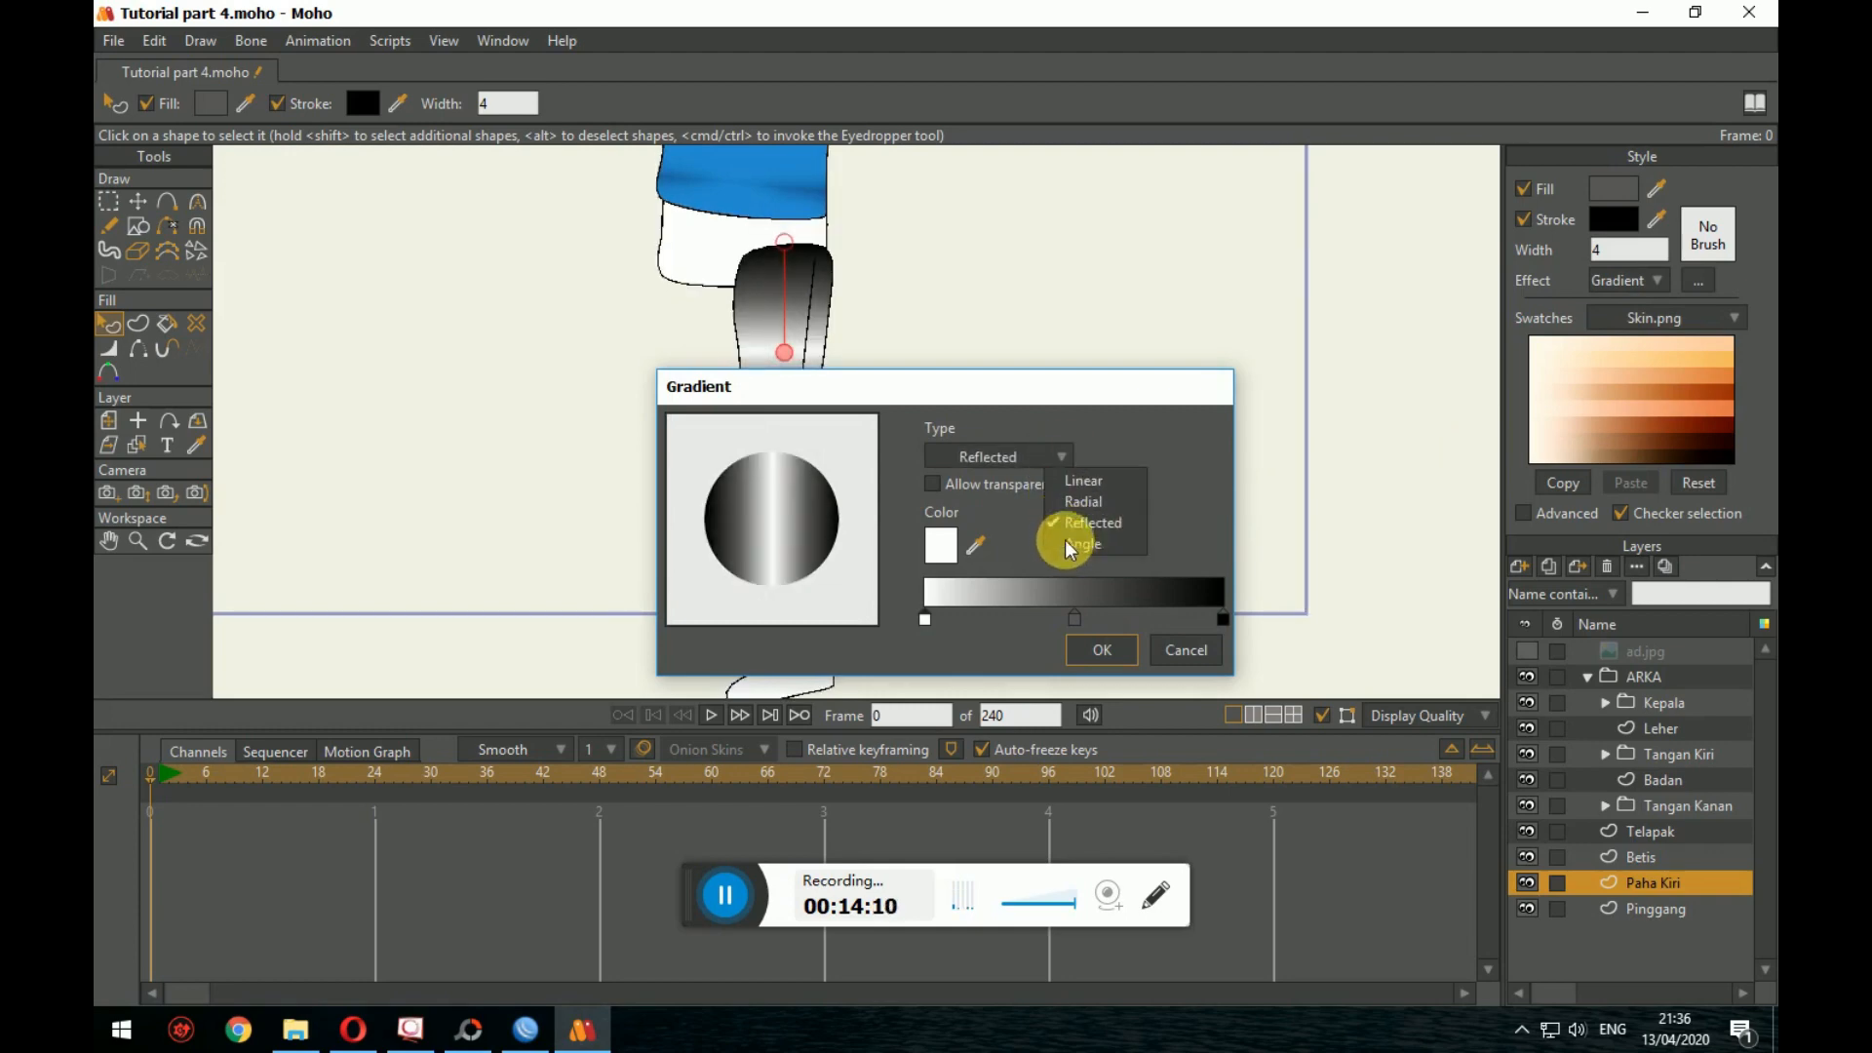
{"action": "left_click", "coordinate": [1073, 544]}
{"action": "left_click", "coordinate": [1048, 454]}
{"action": "left_click", "coordinate": [1057, 478]}
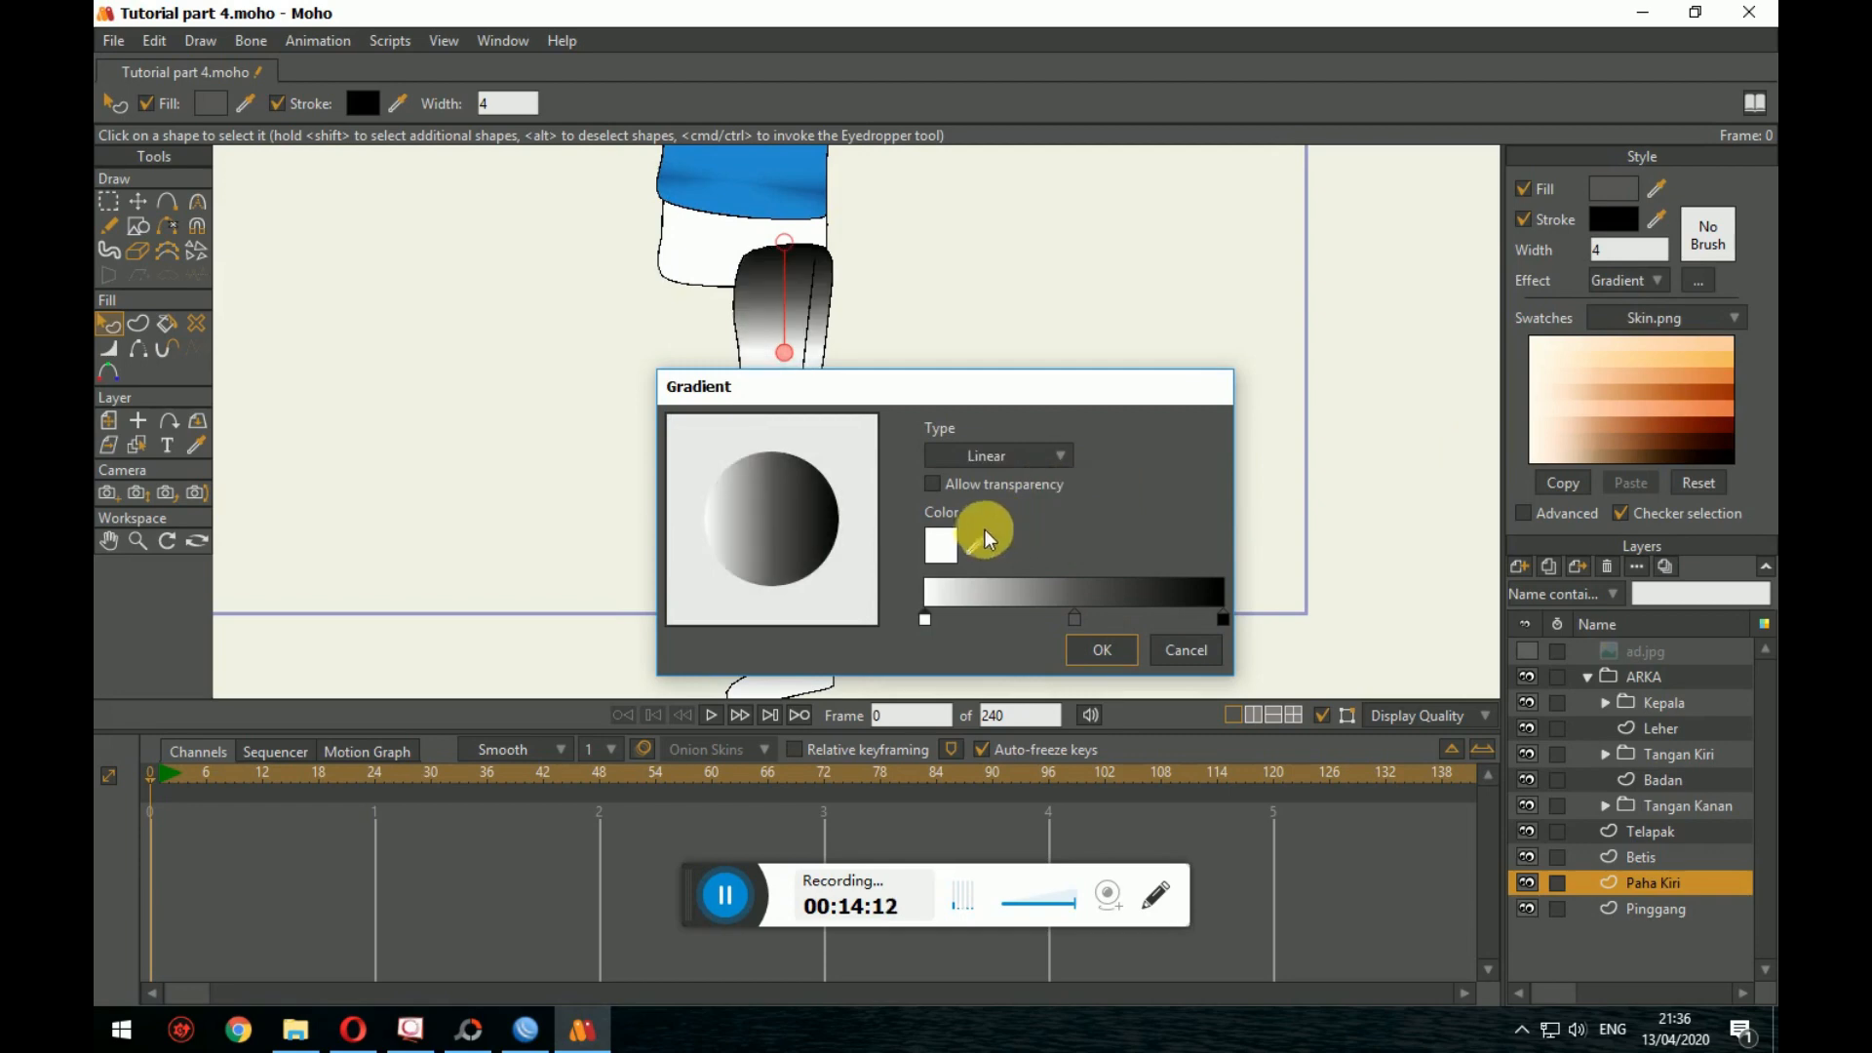
Step: Shift the colour stops of the thigh's linear gradient slightly inward and apply the gradient
{"action": "left_click", "coordinate": [974, 488]}
{"action": "mouse_move", "coordinate": [1074, 618]}
{"action": "left_mouse_down"}
{"action": "mouse_move", "coordinate": [998, 612]}
{"action": "mouse_move", "coordinate": [1092, 606]}
{"action": "left_mouse_up"}
{"action": "mouse_move", "coordinate": [927, 616]}
{"action": "left_mouse_down"}
{"action": "mouse_move", "coordinate": [1002, 608]}
{"action": "mouse_move", "coordinate": [930, 599]}
{"action": "left_mouse_up"}
{"action": "mouse_move", "coordinate": [1221, 614]}
{"action": "left_mouse_down"}
{"action": "mouse_move", "coordinate": [1170, 599]}
{"action": "mouse_move", "coordinate": [1209, 614]}
{"action": "left_mouse_up"}
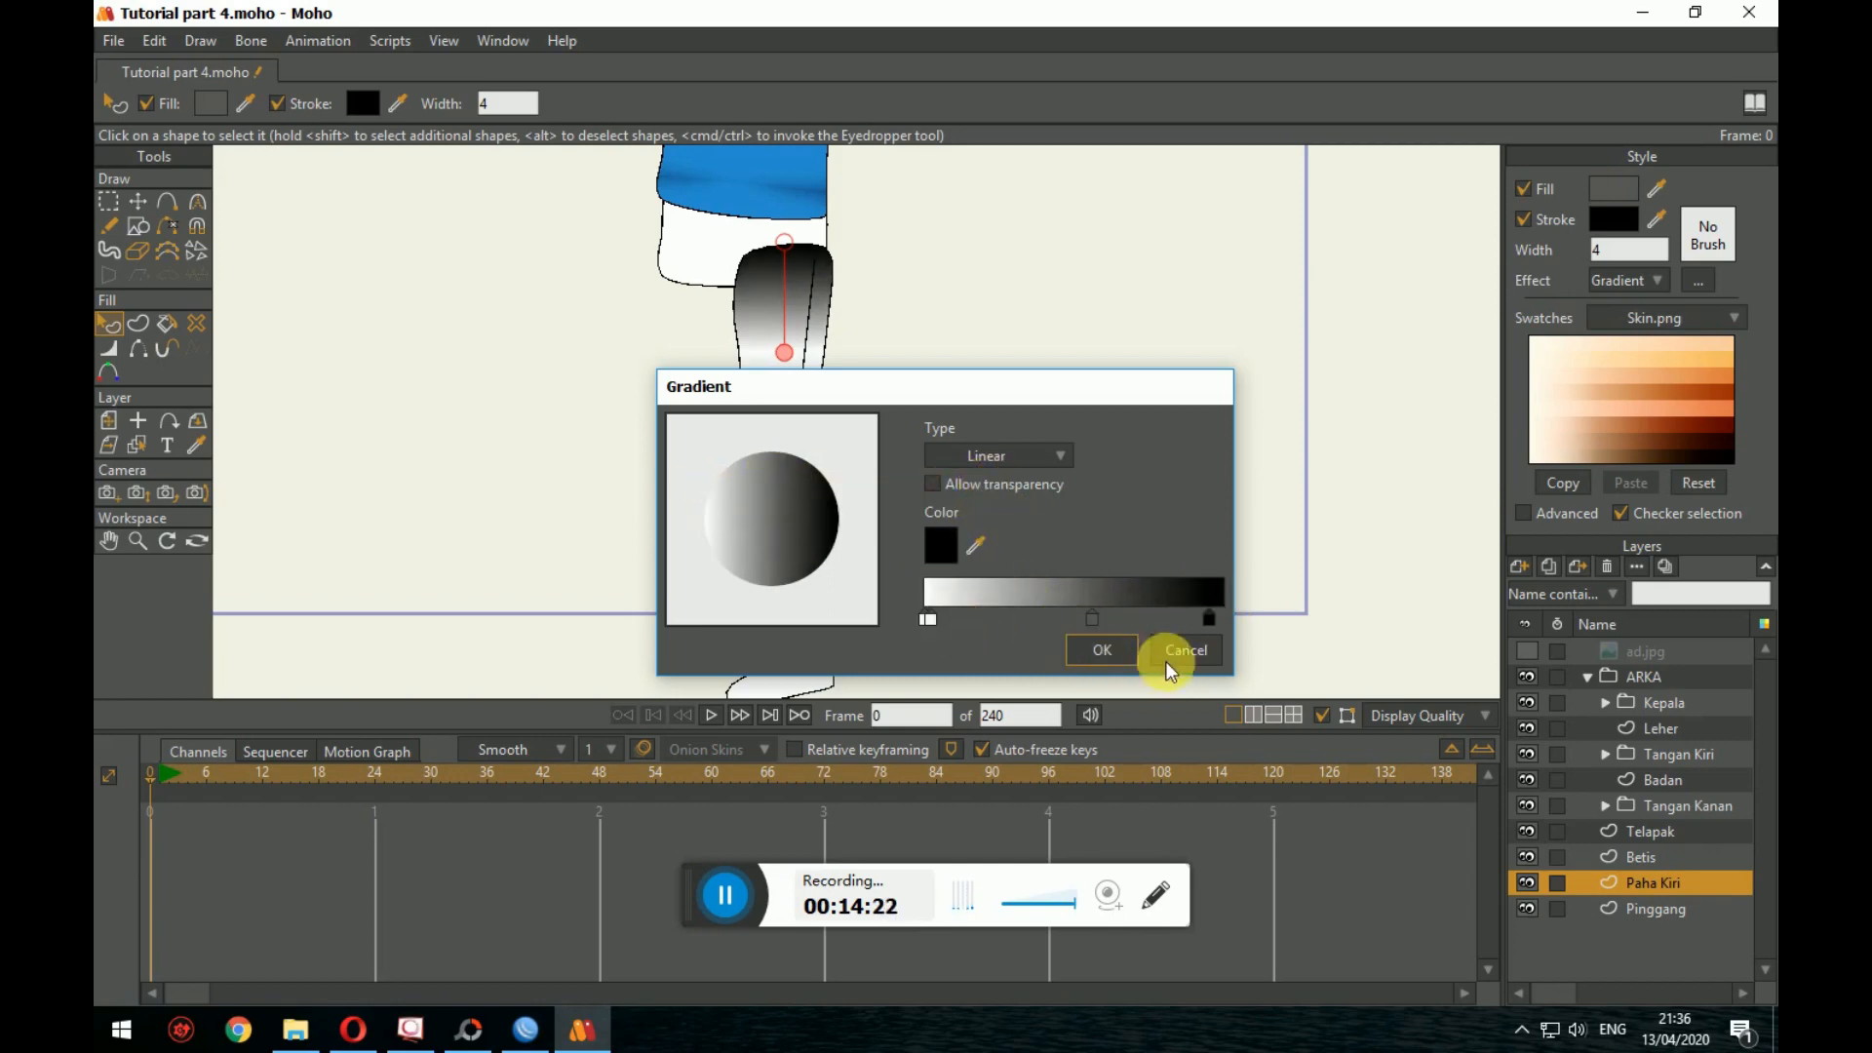
{"action": "left_click", "coordinate": [1110, 650]}
Step: Set the thigh's fill effect back to plain and deselect the shape
{"action": "left_click", "coordinate": [1659, 280]}
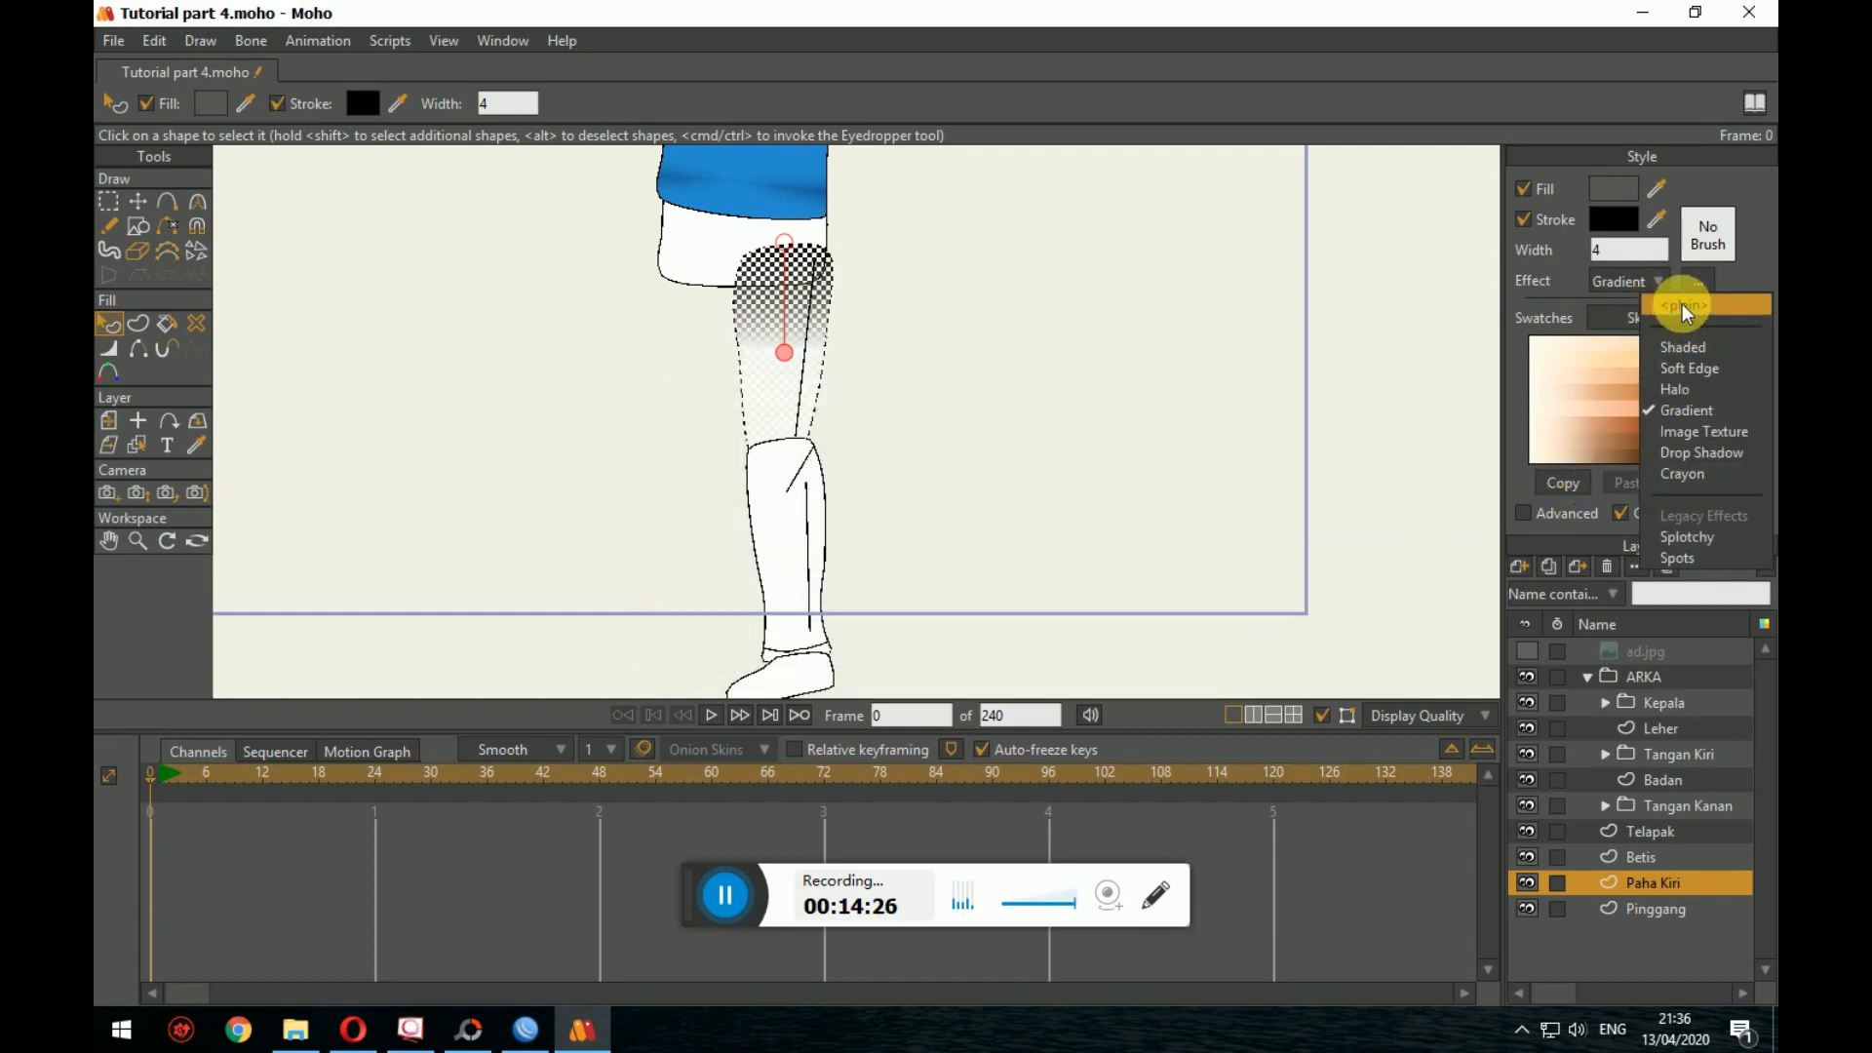
{"action": "left_click", "coordinate": [1682, 303]}
{"action": "left_click", "coordinate": [913, 357]}
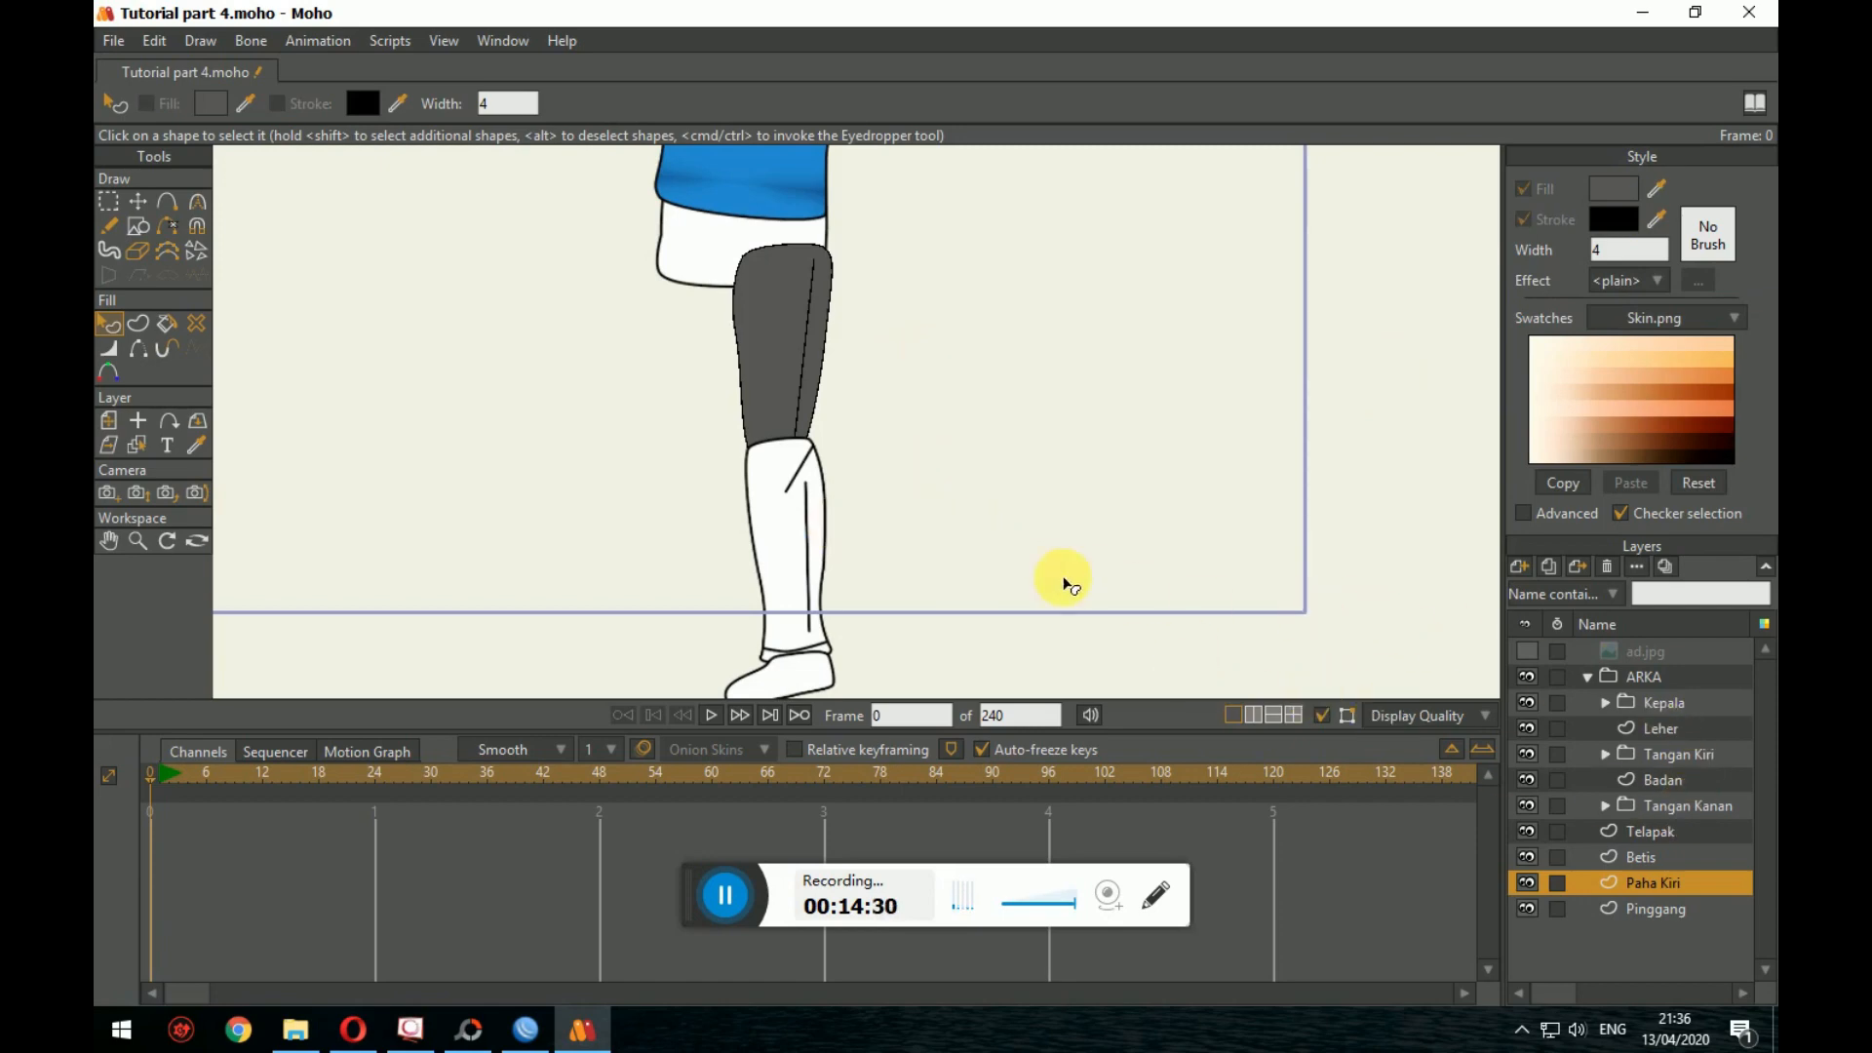
Step: Fill the lower-leg shape on the Betis layer with the dark grey sampled from the thigh, and deselect it
{"action": "scroll", "coordinate": [1066, 576], "scroll_direction": "down", "scroll_amount": 2}
{"action": "left_click", "coordinate": [1639, 856]}
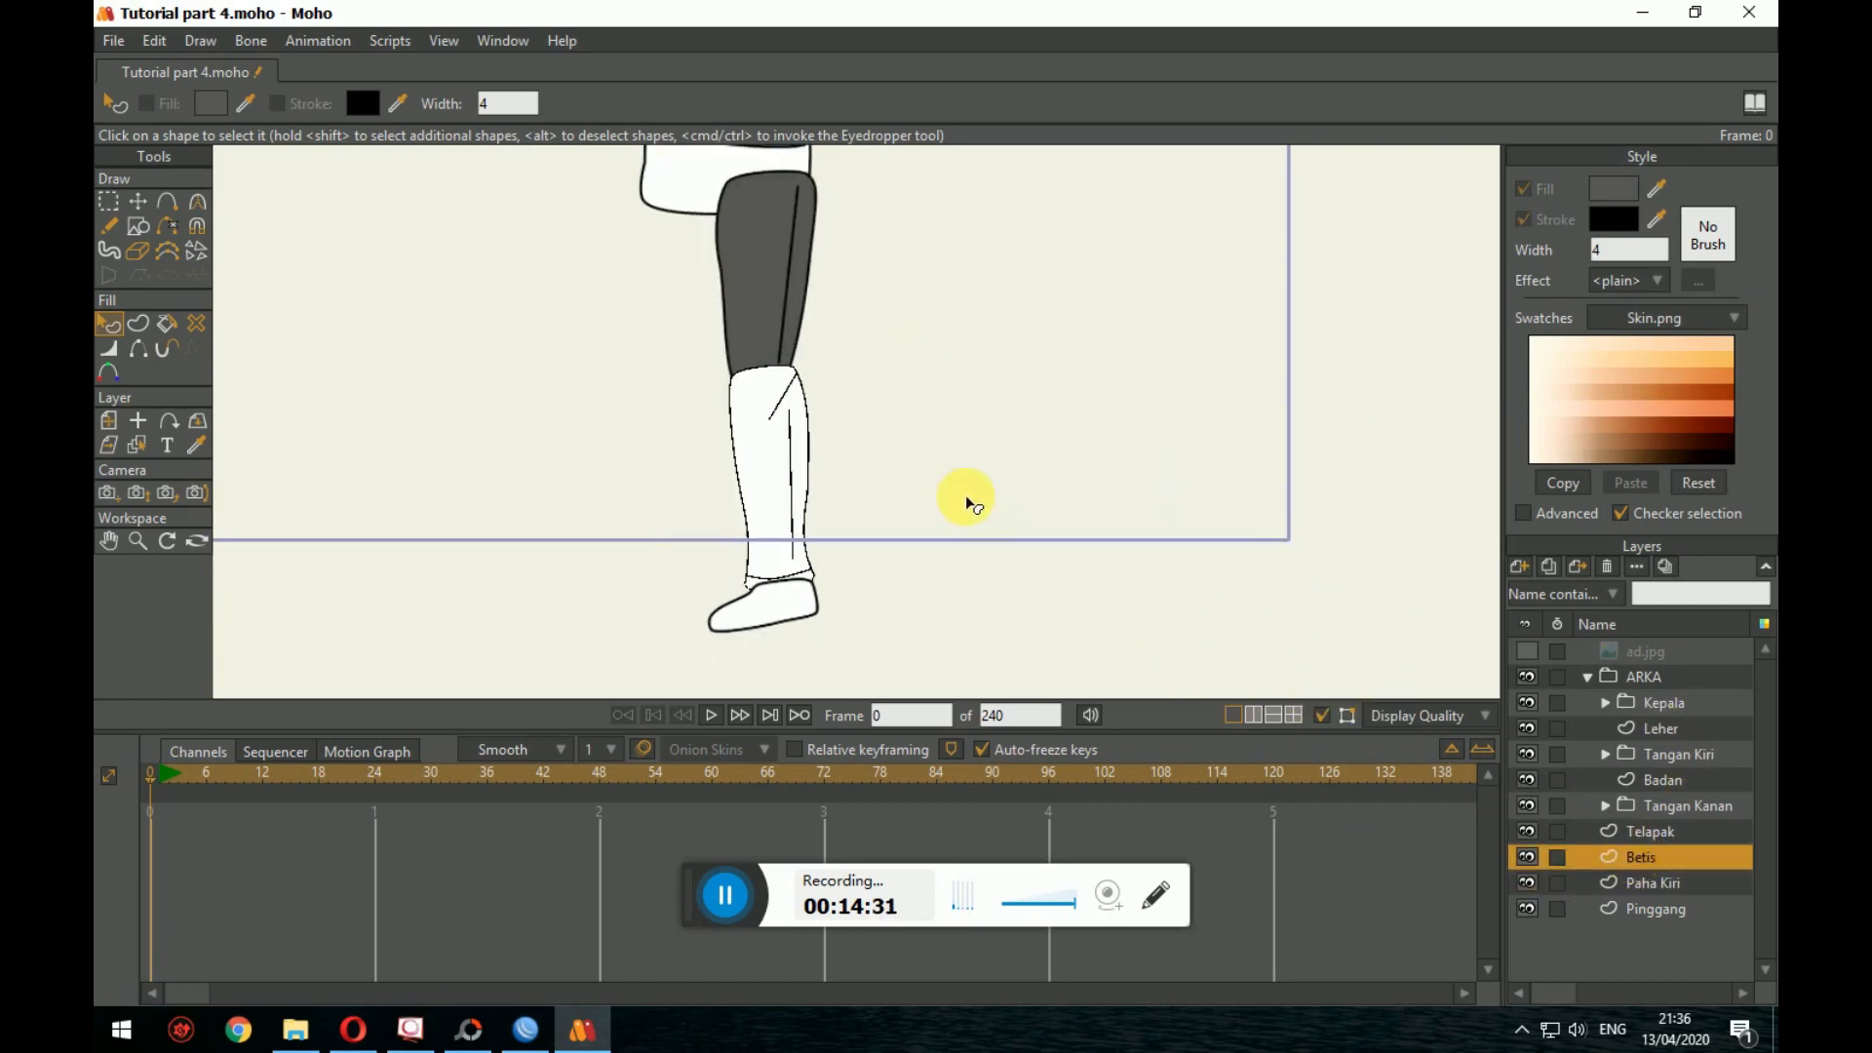
{"action": "left_click", "coordinate": [794, 459]}
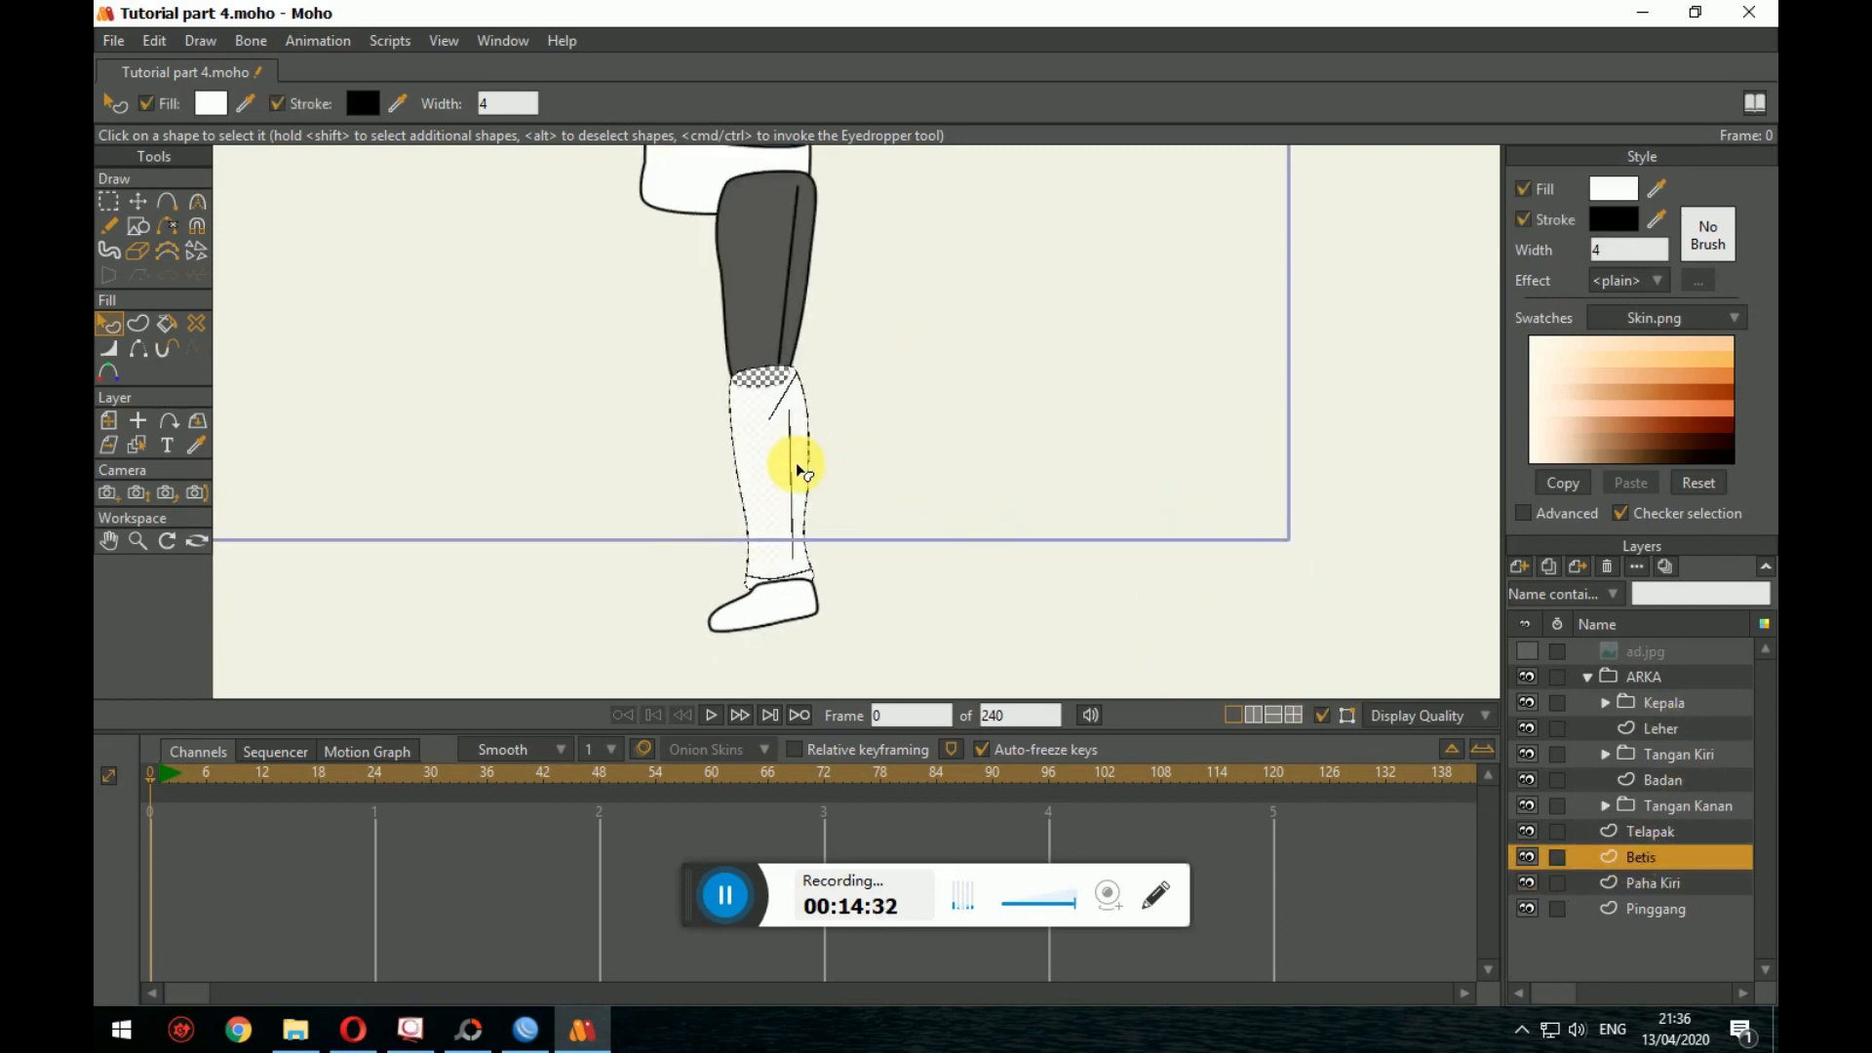
{"action": "left_click", "coordinate": [745, 284], "text": "ctrl"}
{"action": "left_click_drag", "start_coordinate": [899, 335], "coordinate": [1081, 509]}
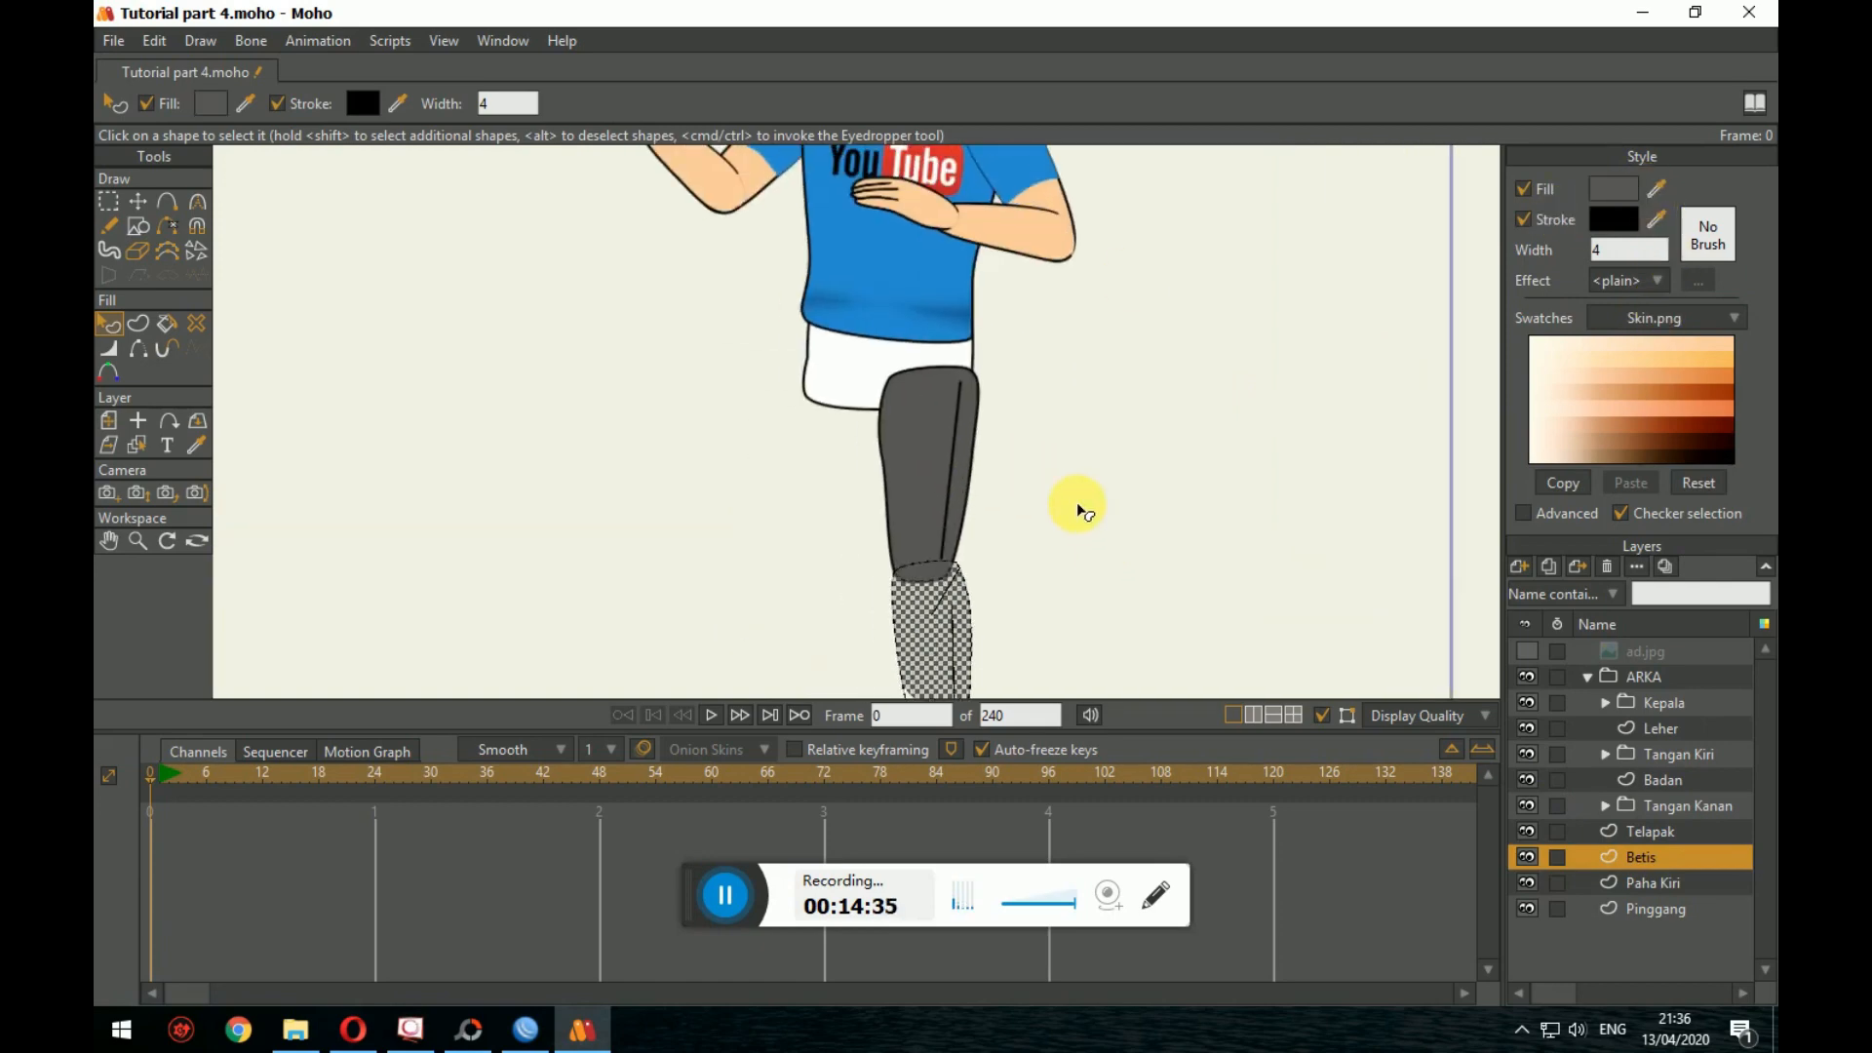
{"action": "left_click", "coordinate": [861, 383]}
{"action": "left_click_drag", "start_coordinate": [1301, 471], "coordinate": [1373, 457]}
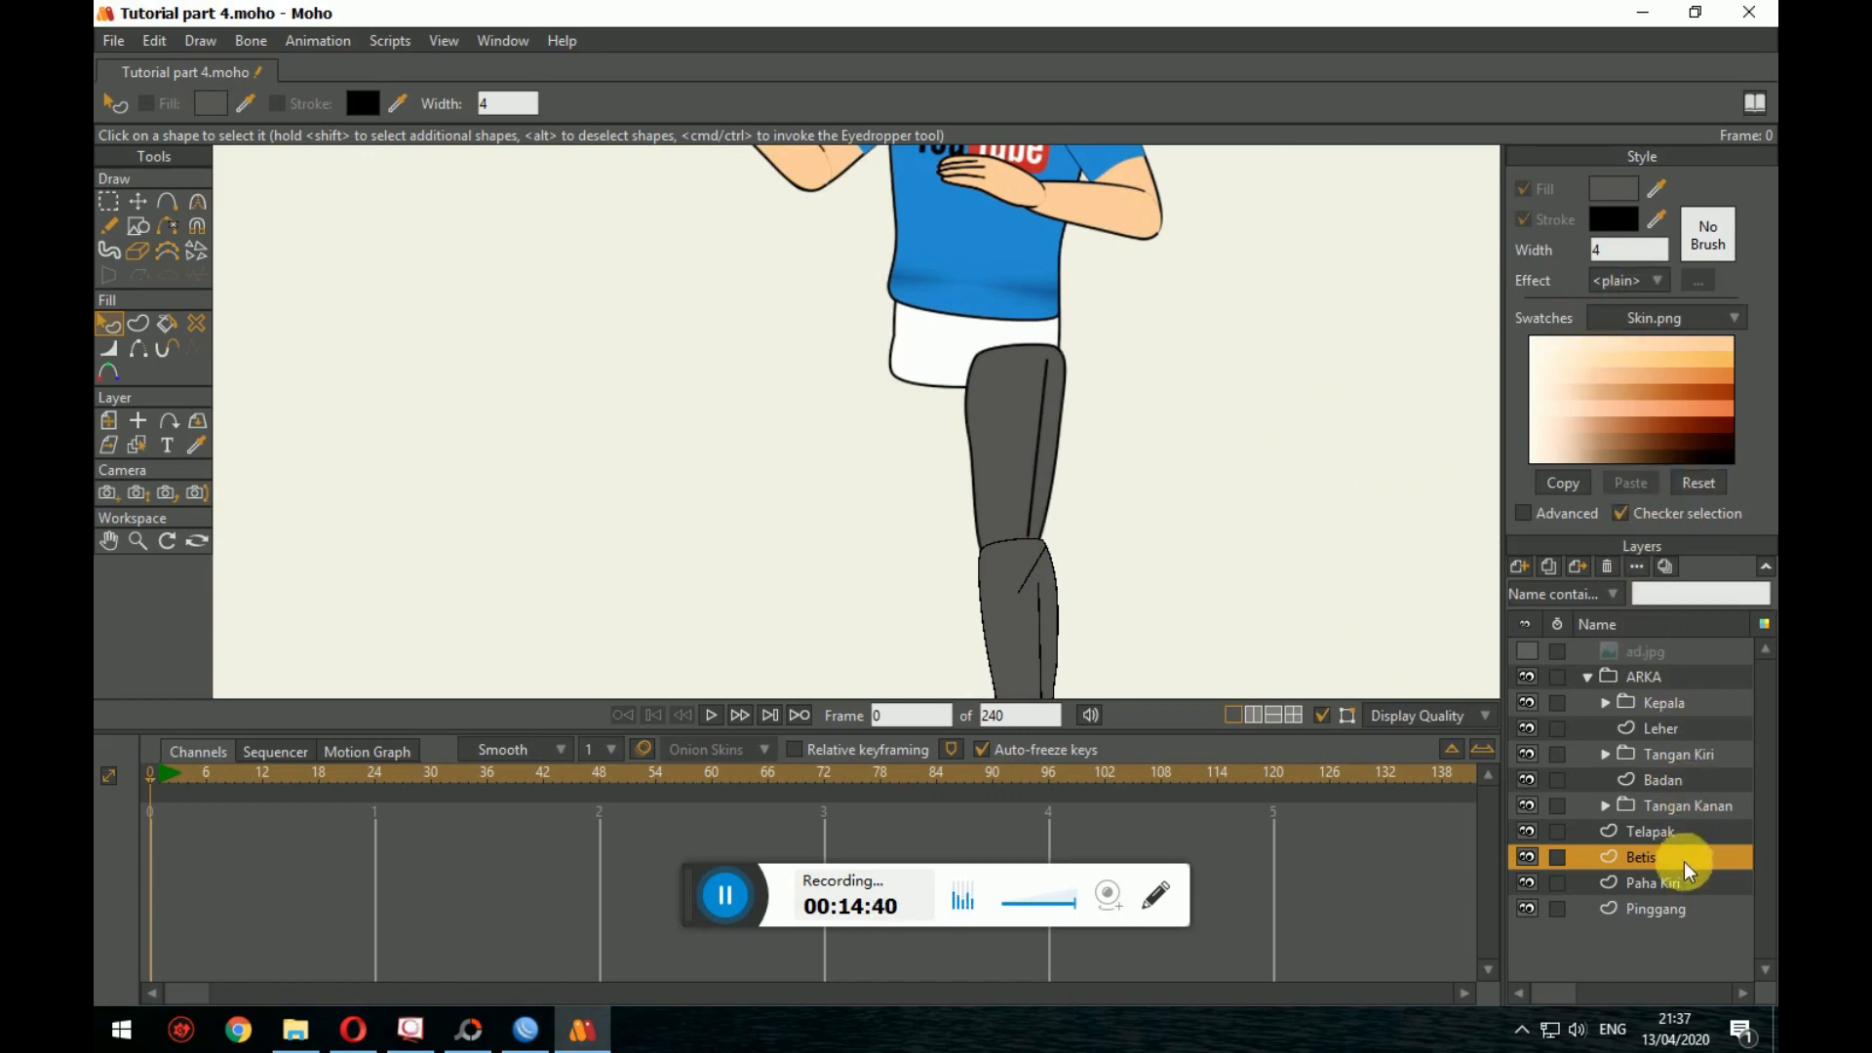
Step: Fill the hip shape on the Pinggang layer with the dark grey sampled from the thigh, and deselect it
{"action": "left_click", "coordinate": [1684, 908]}
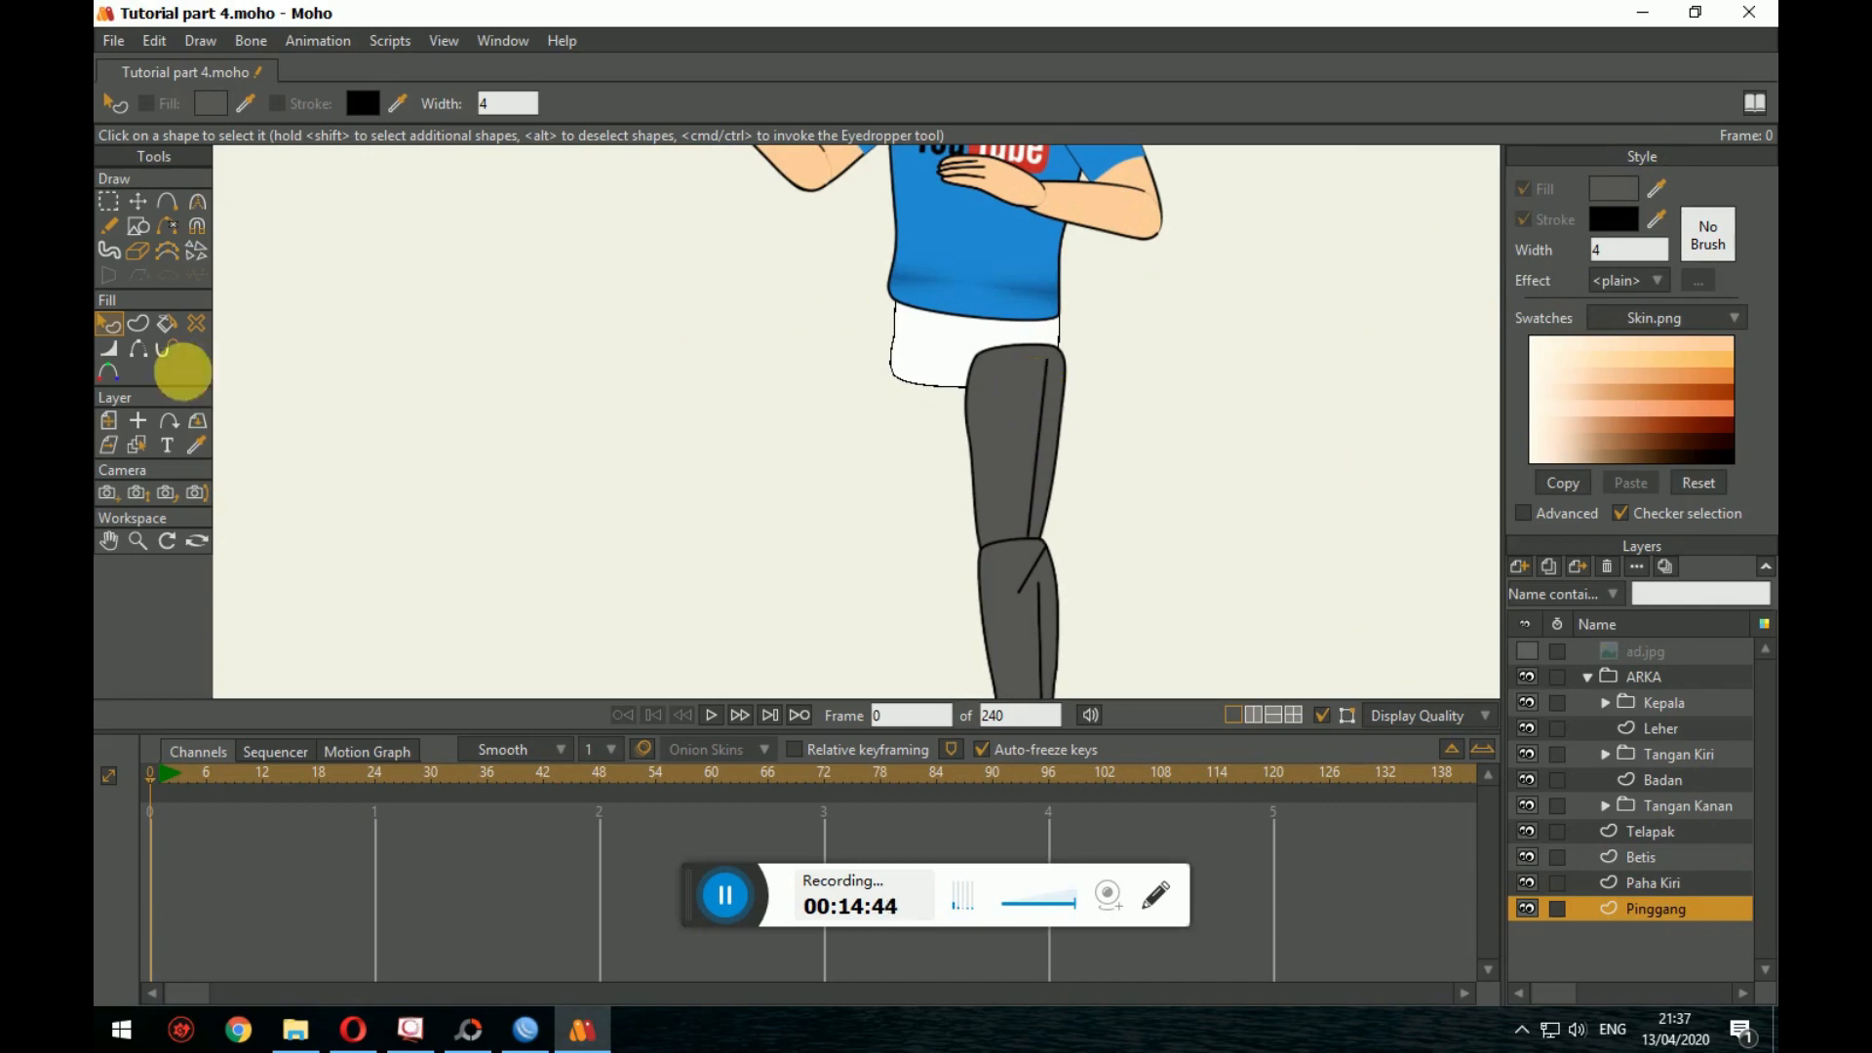
{"action": "left_click", "coordinate": [956, 344]}
{"action": "left_click", "coordinate": [1656, 188]}
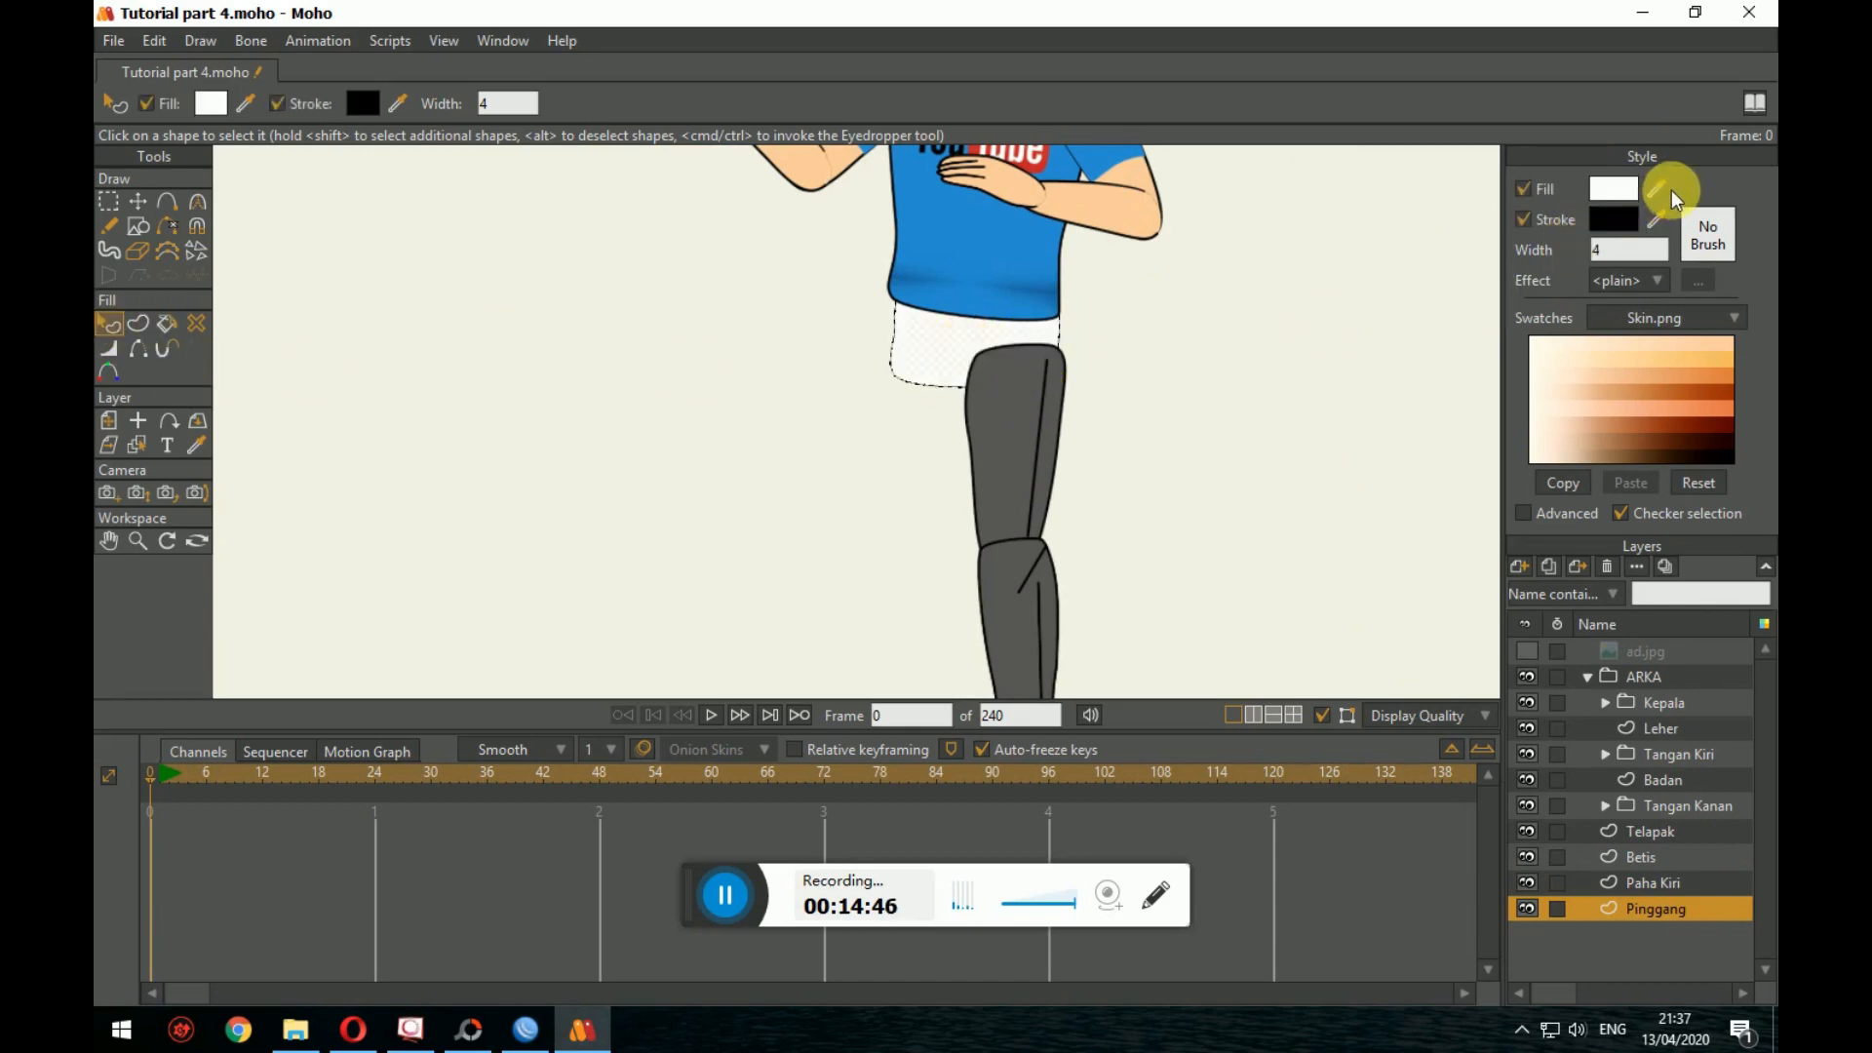
{"action": "left_click", "coordinate": [1033, 451]}
{"action": "left_click", "coordinate": [1166, 474]}
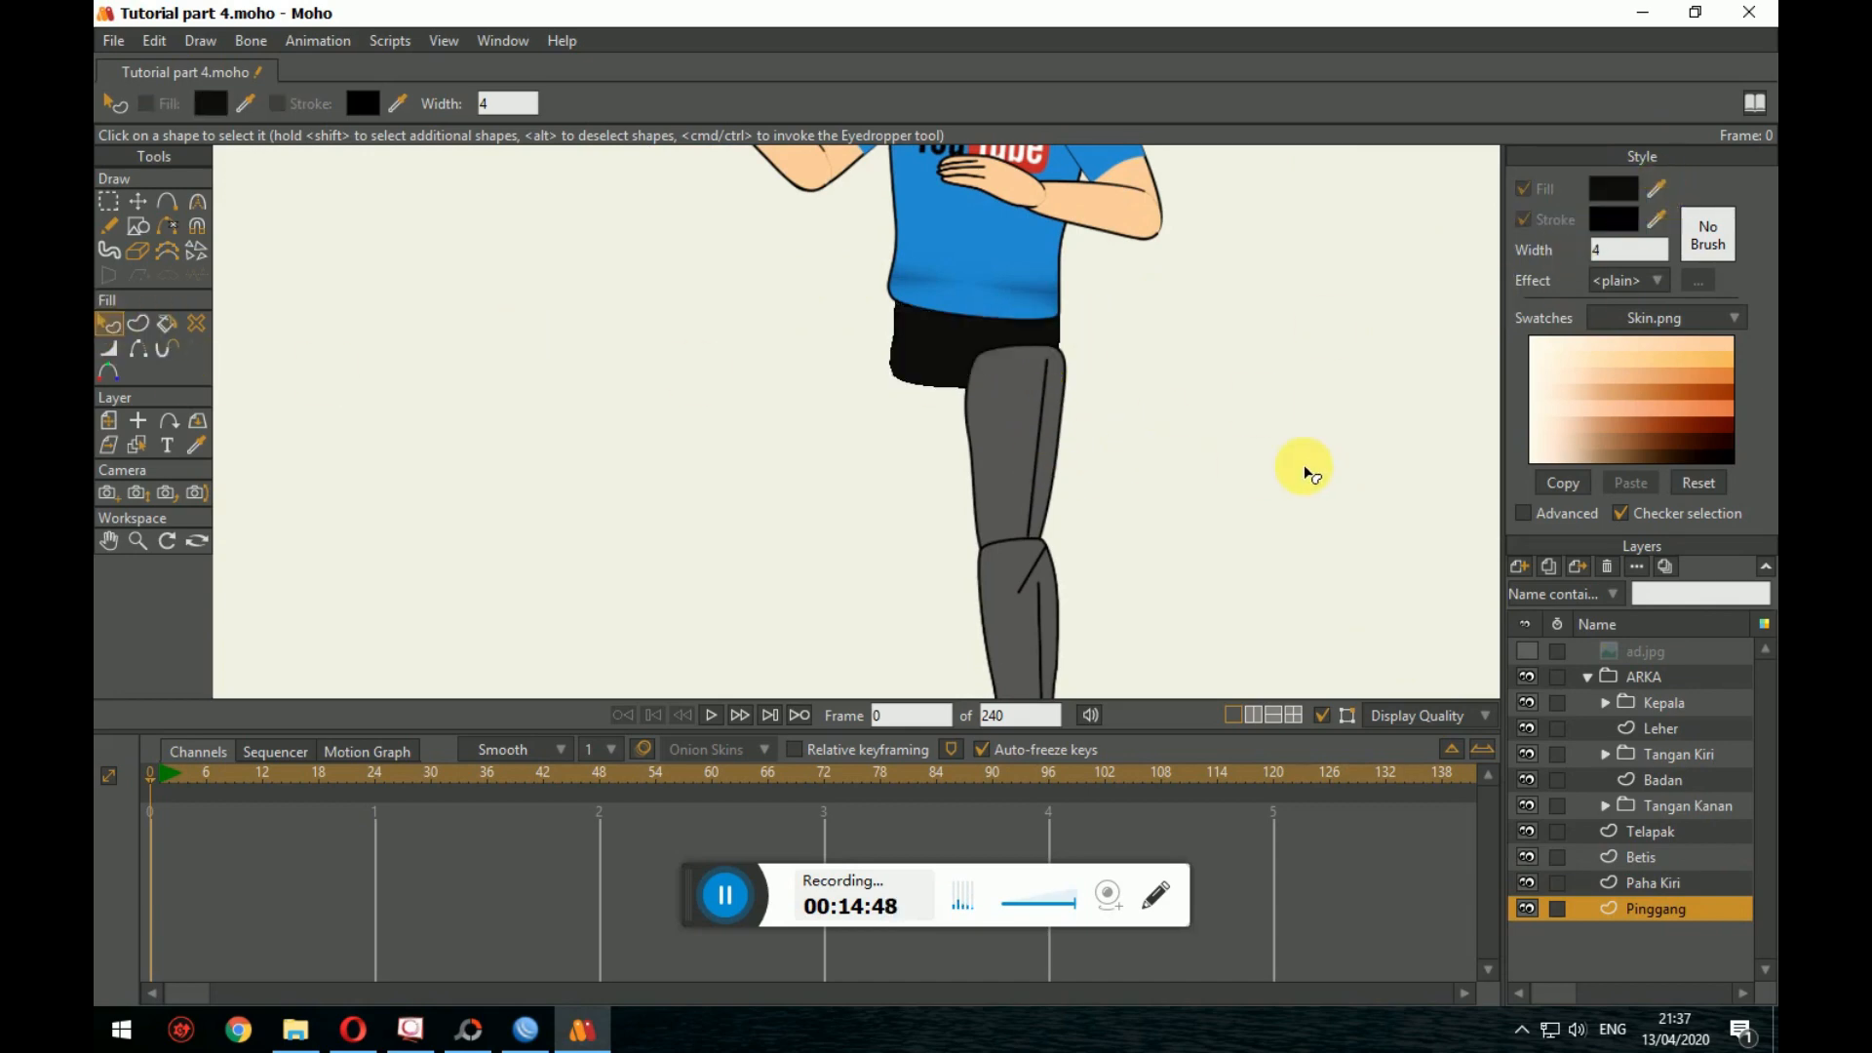
{"action": "scroll", "coordinate": [1307, 458], "scroll_direction": "down", "scroll_amount": 1}
{"action": "left_click", "coordinate": [1656, 189]}
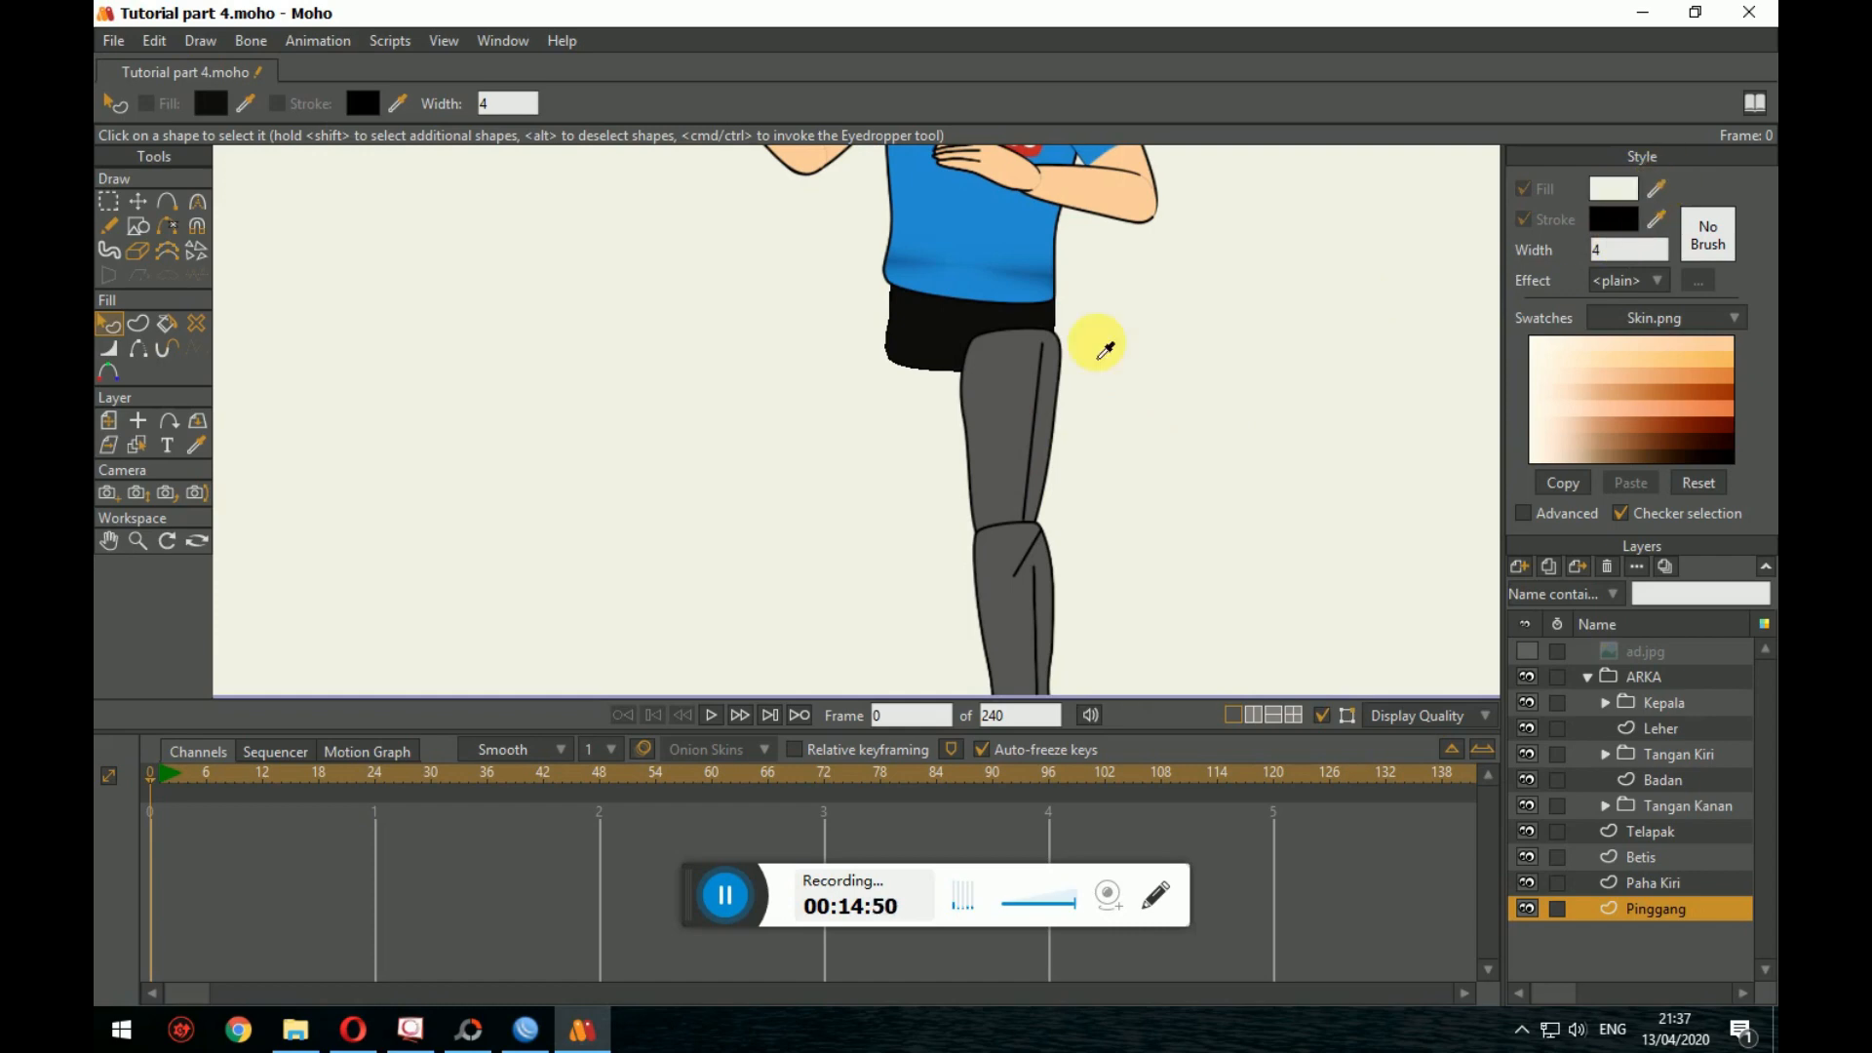
{"action": "left_click", "coordinate": [1014, 386]}
{"action": "left_click", "coordinate": [986, 334]}
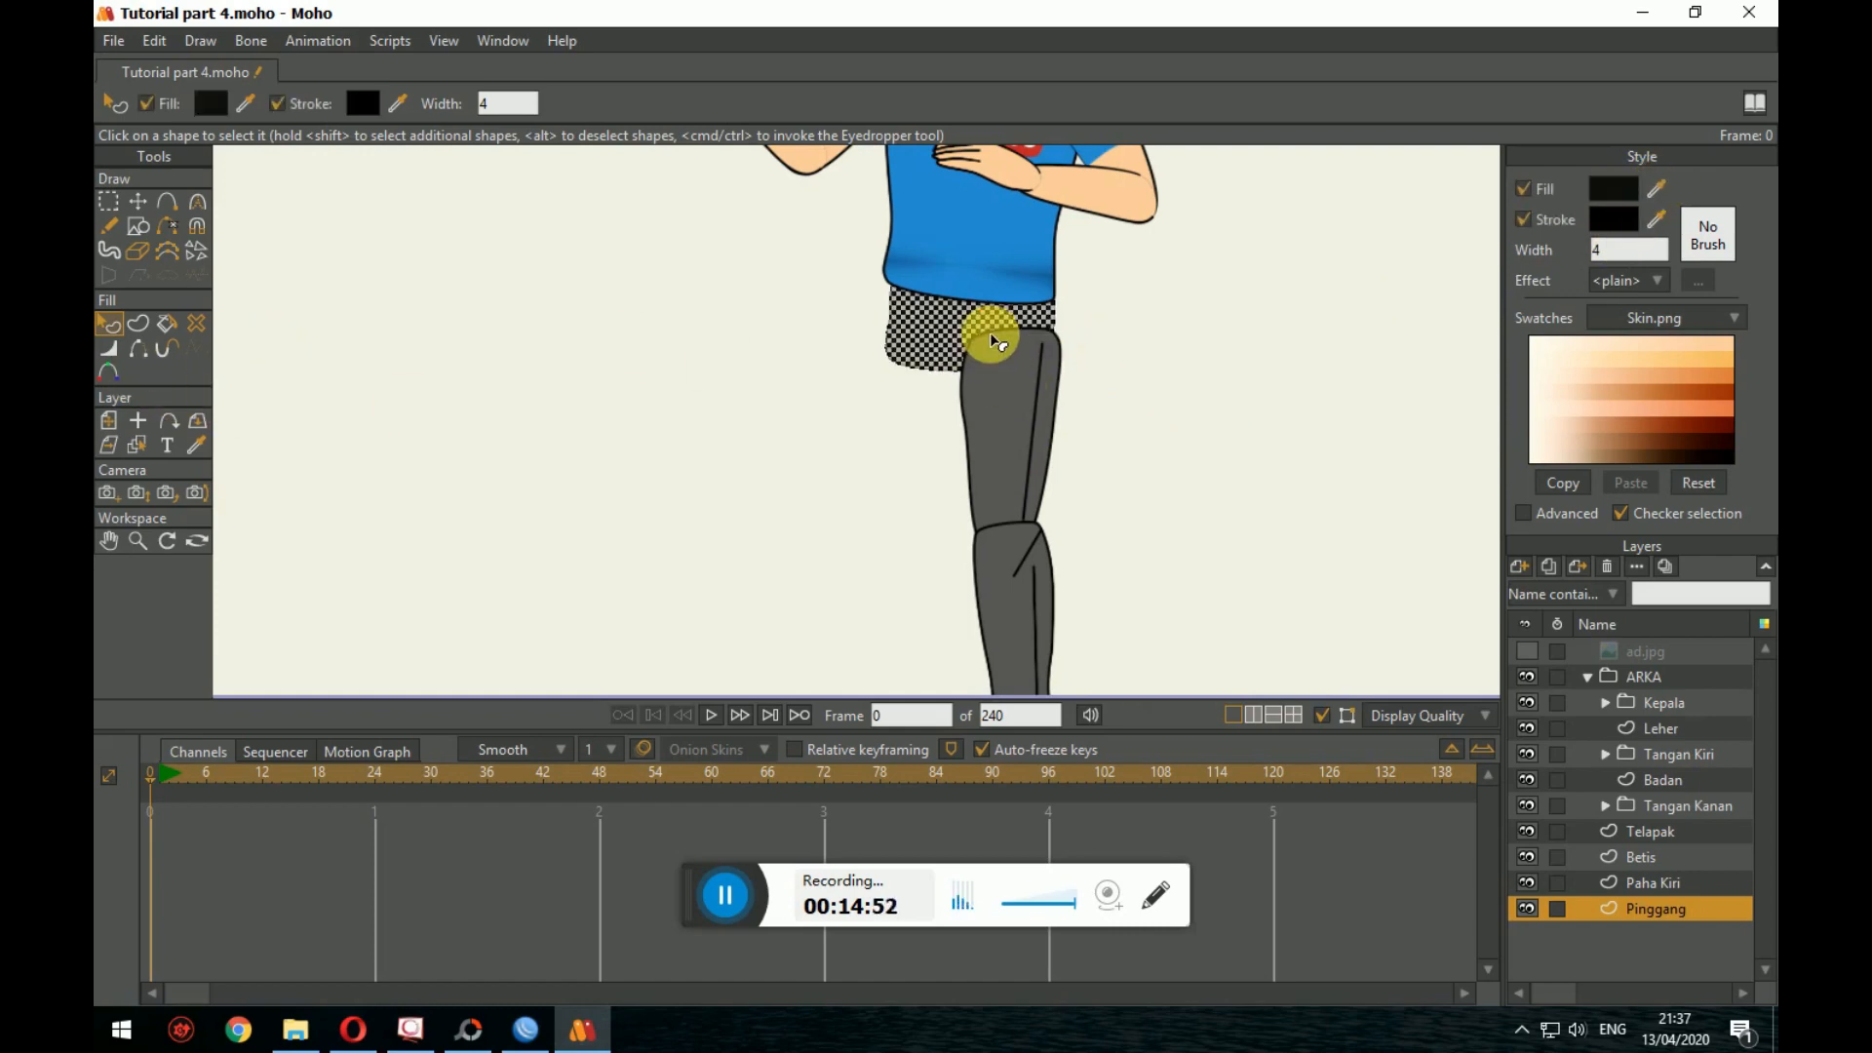
{"action": "left_click", "coordinate": [1656, 188]}
{"action": "left_click", "coordinate": [1005, 472]}
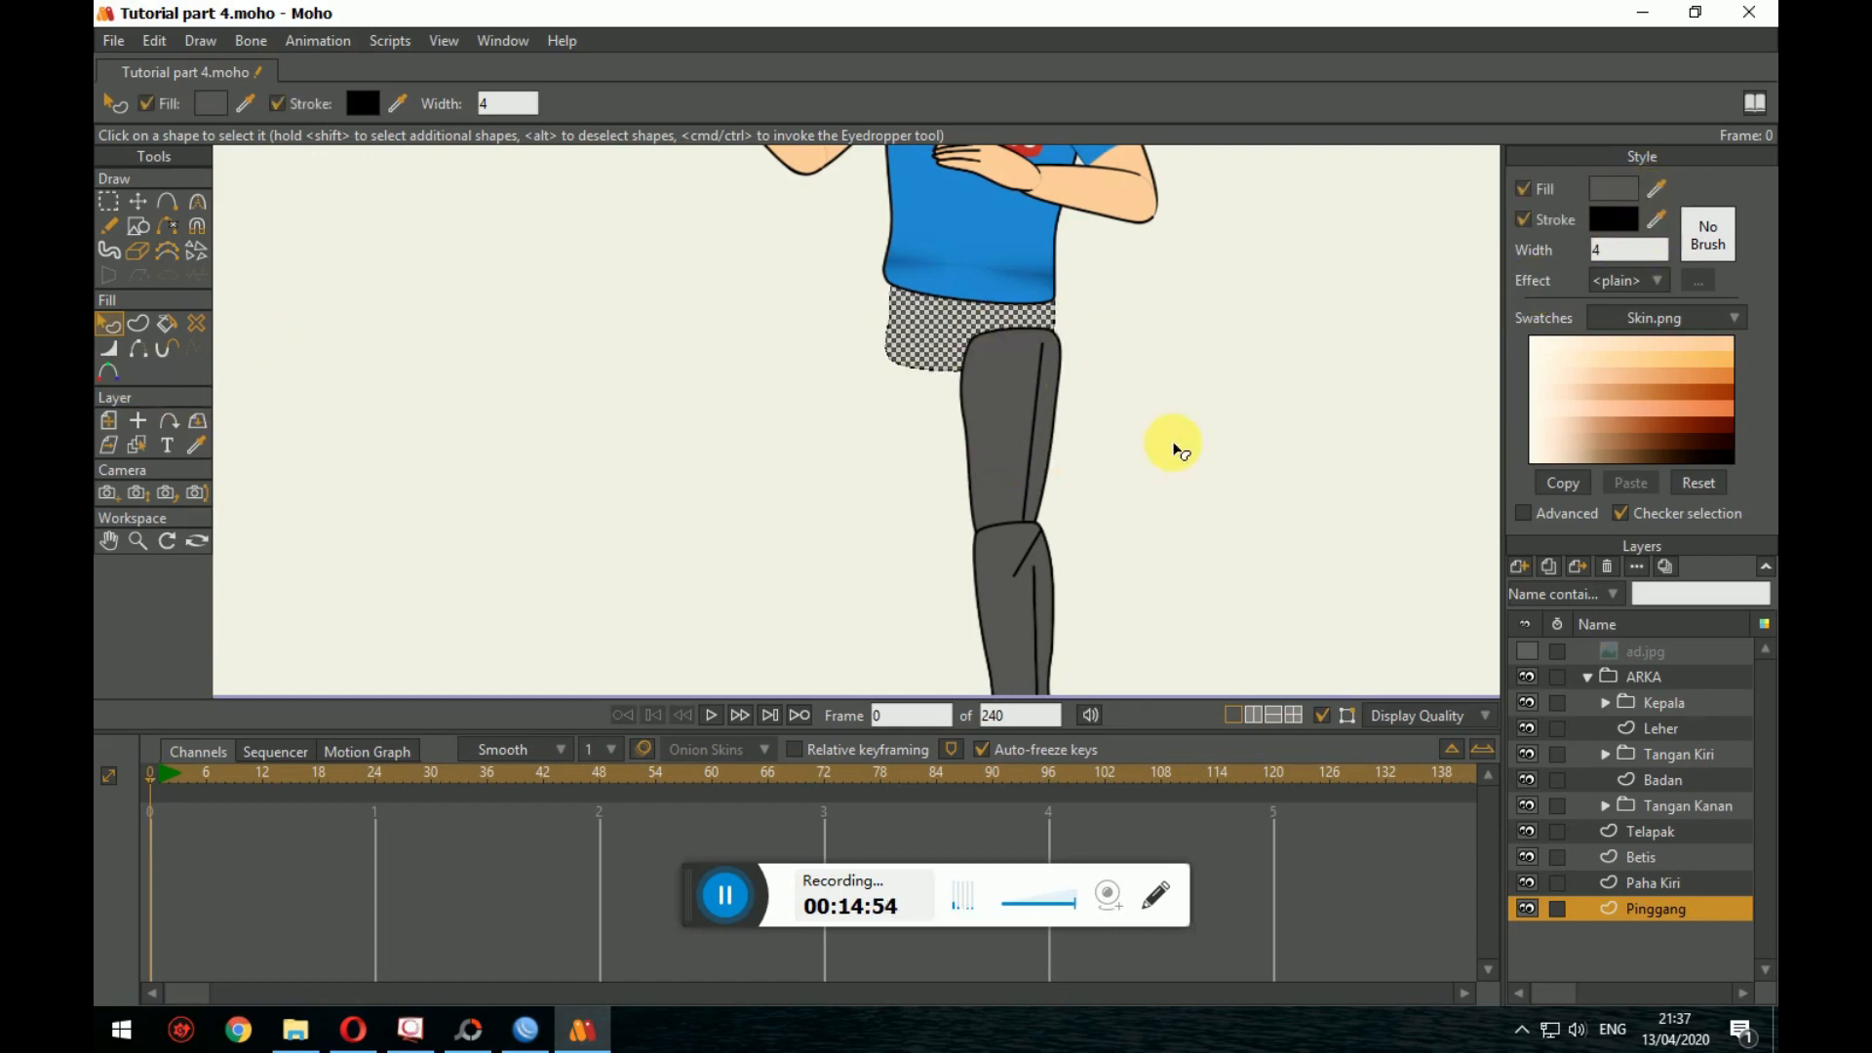
{"action": "left_click", "coordinate": [1180, 449]}
Step: Show the ad.jpg reference layer and examine how the grey hip and leg shapes match the reference trousers
{"action": "scroll", "coordinate": [1234, 385], "scroll_direction": "down", "scroll_amount": 3}
{"action": "scroll", "coordinate": [1183, 635], "scroll_direction": "up", "scroll_amount": 5}
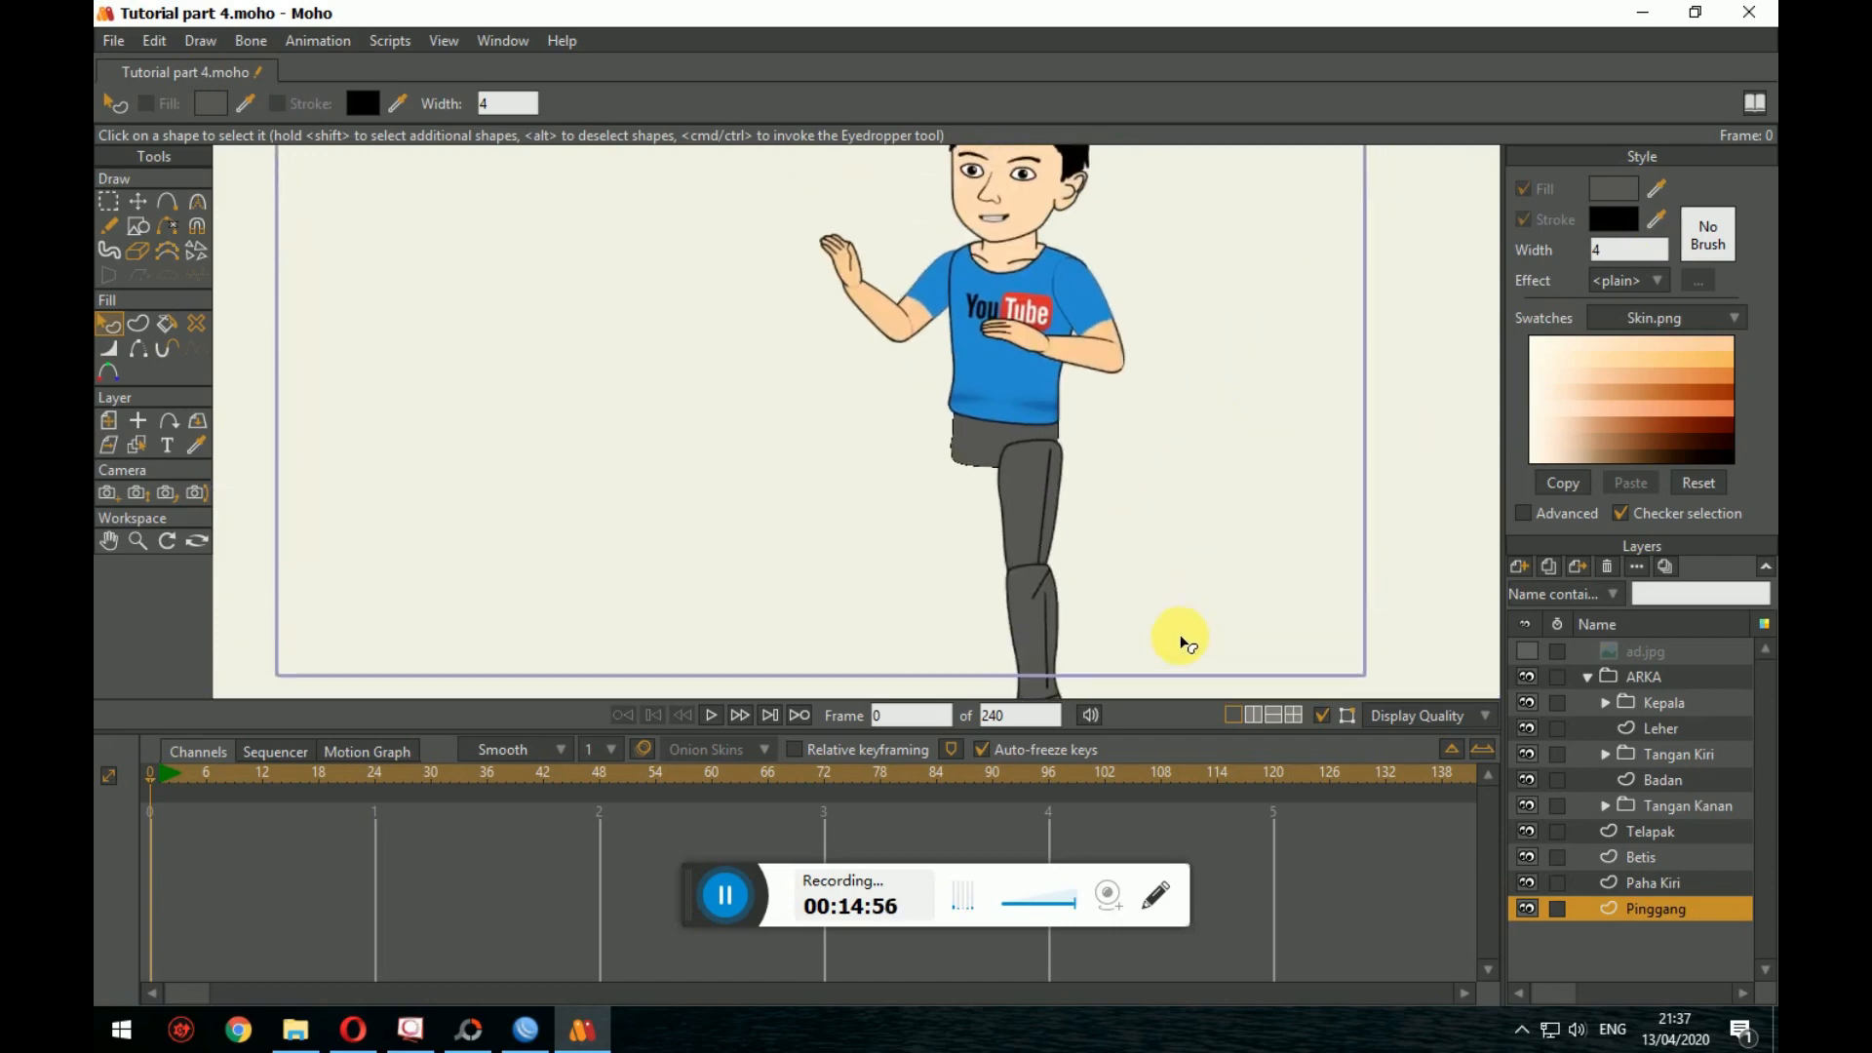
{"action": "left_click_drag", "start_coordinate": [1193, 531], "coordinate": [1285, 583]}
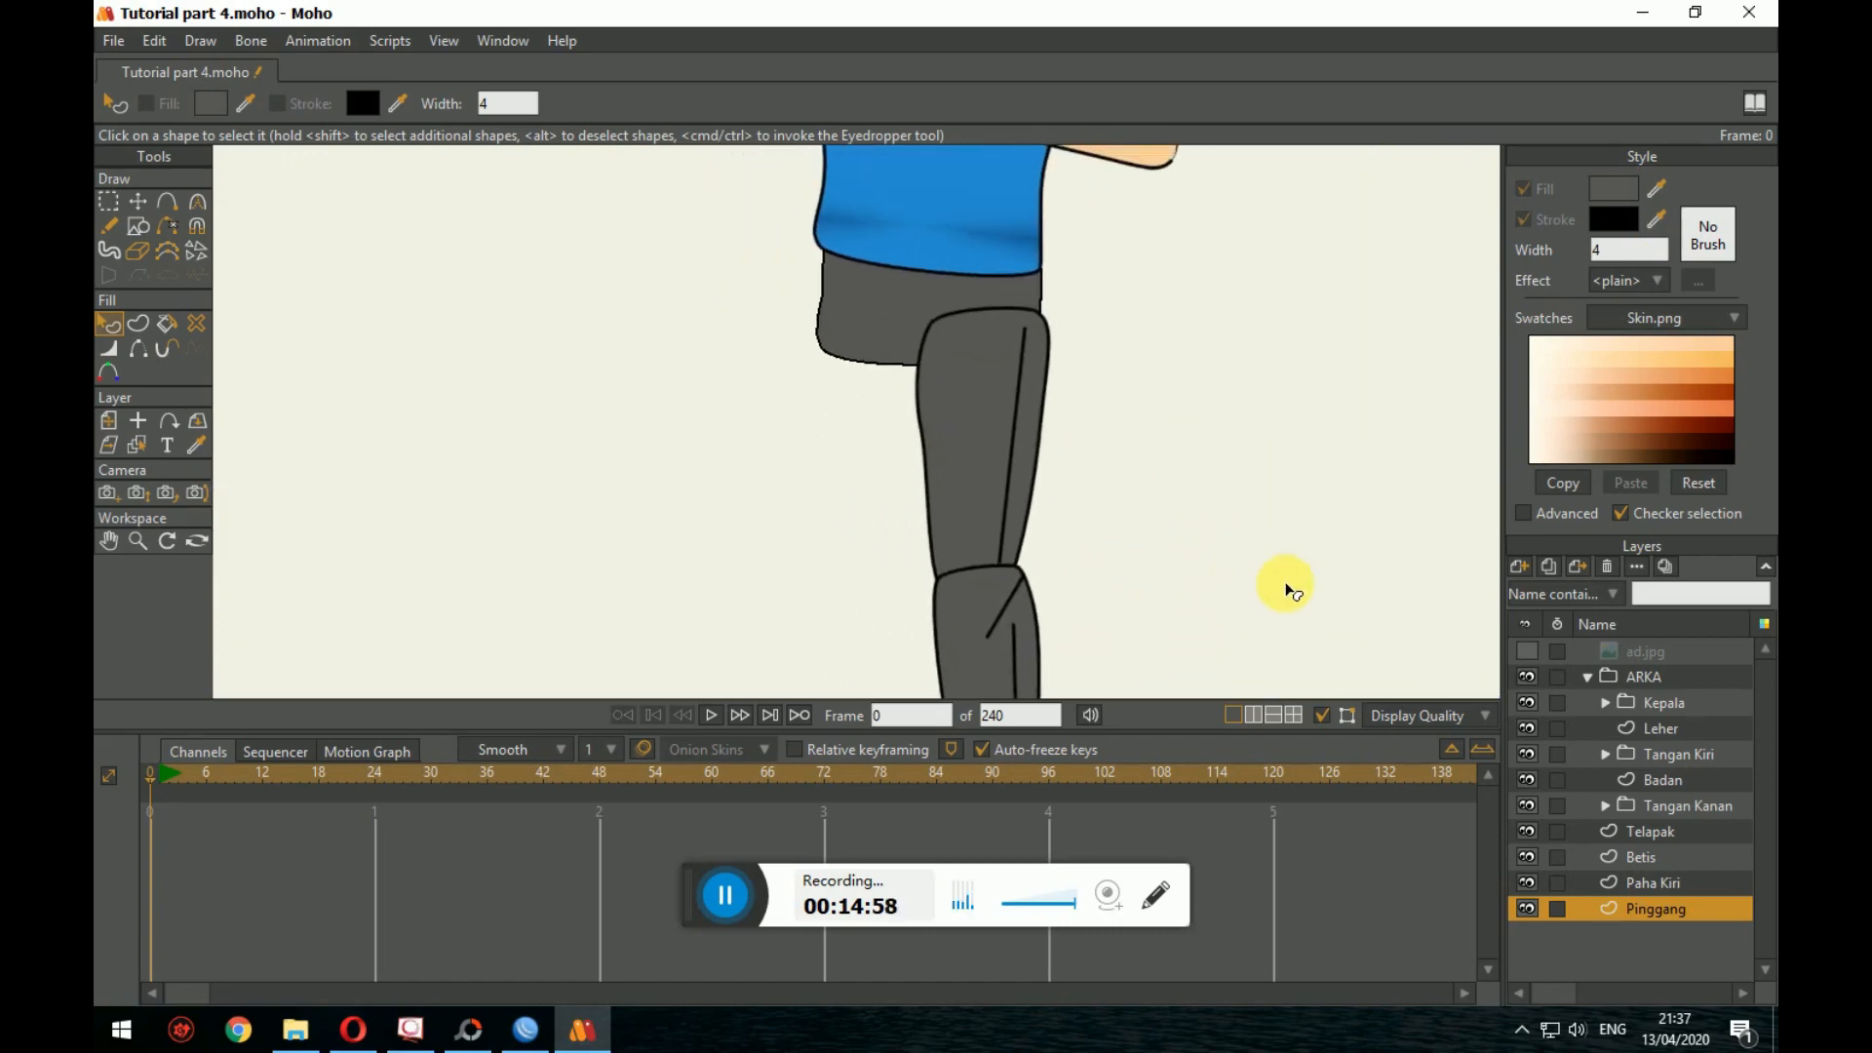
{"action": "scroll", "coordinate": [1226, 560], "scroll_direction": "up", "scroll_amount": 1}
{"action": "scroll", "coordinate": [1131, 556], "scroll_direction": "down", "scroll_amount": 1}
{"action": "left_click_drag", "start_coordinate": [1141, 563], "coordinate": [1118, 485]}
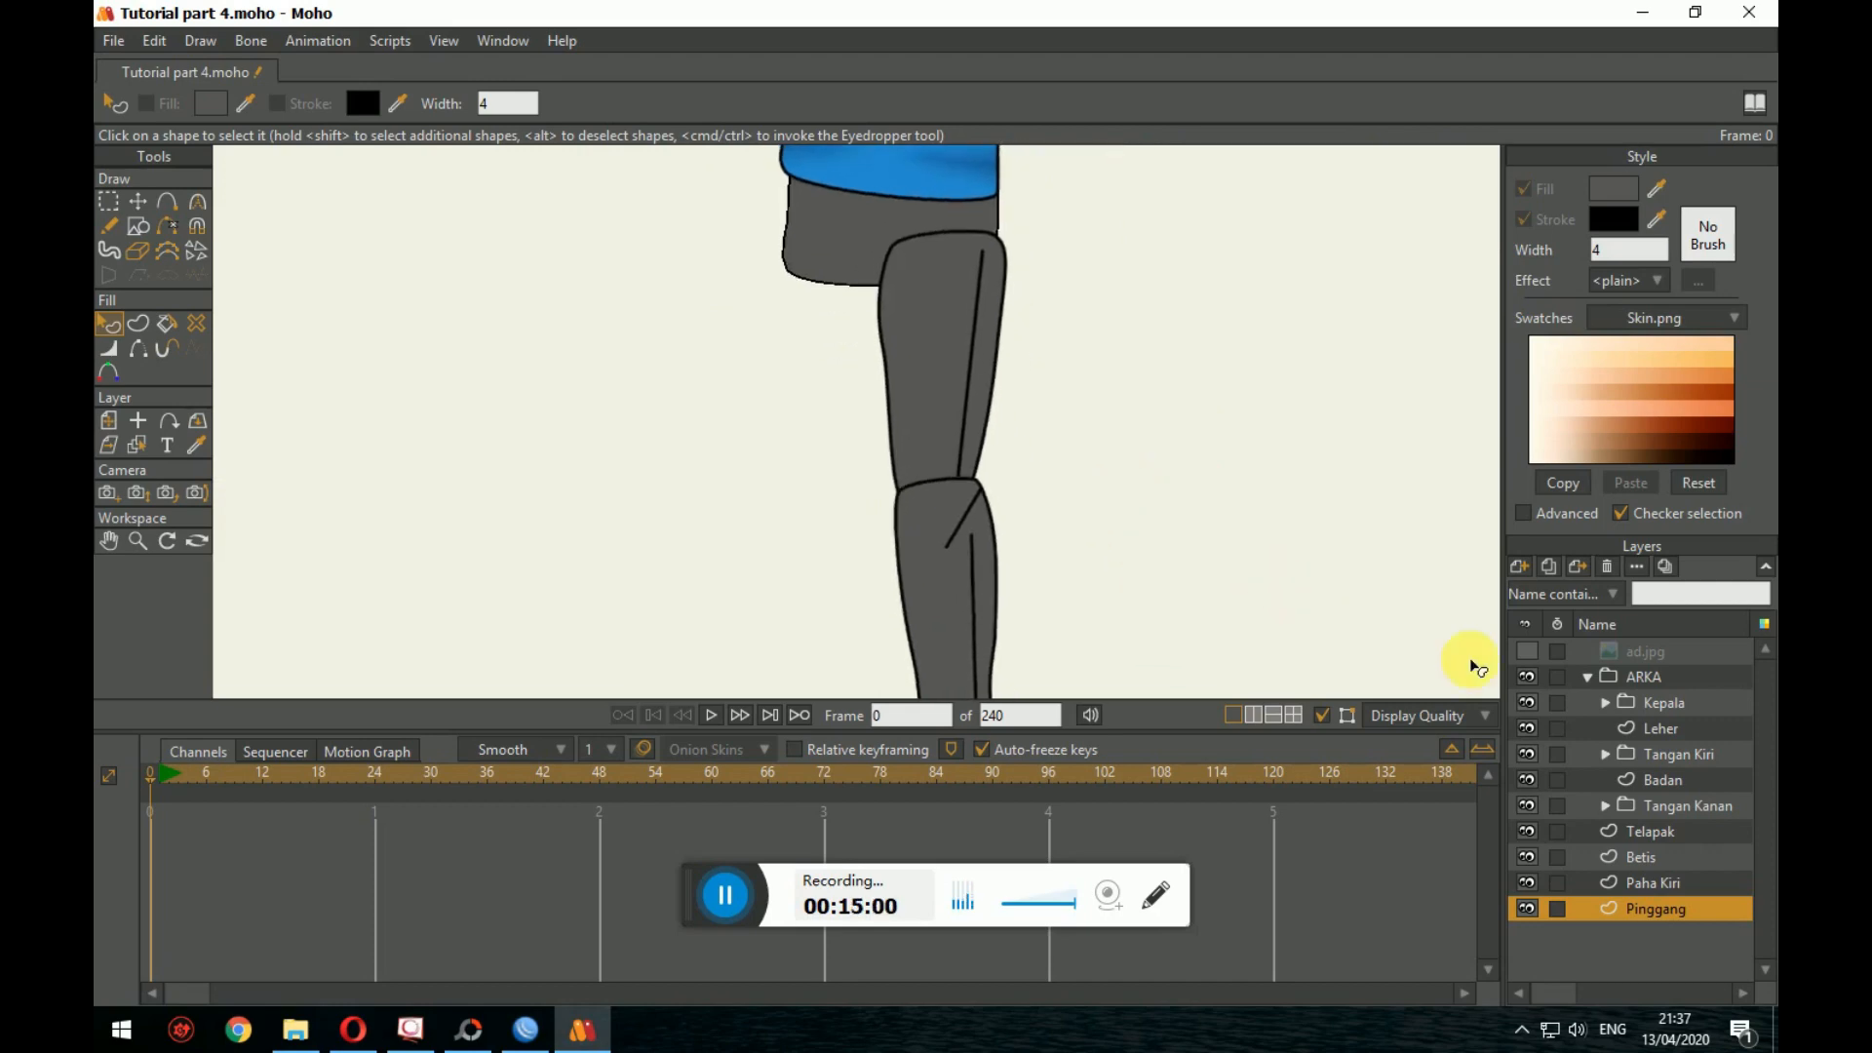
{"action": "left_click_drag", "start_coordinate": [1258, 535], "coordinate": [1303, 624]}
{"action": "left_click", "coordinate": [983, 337]}
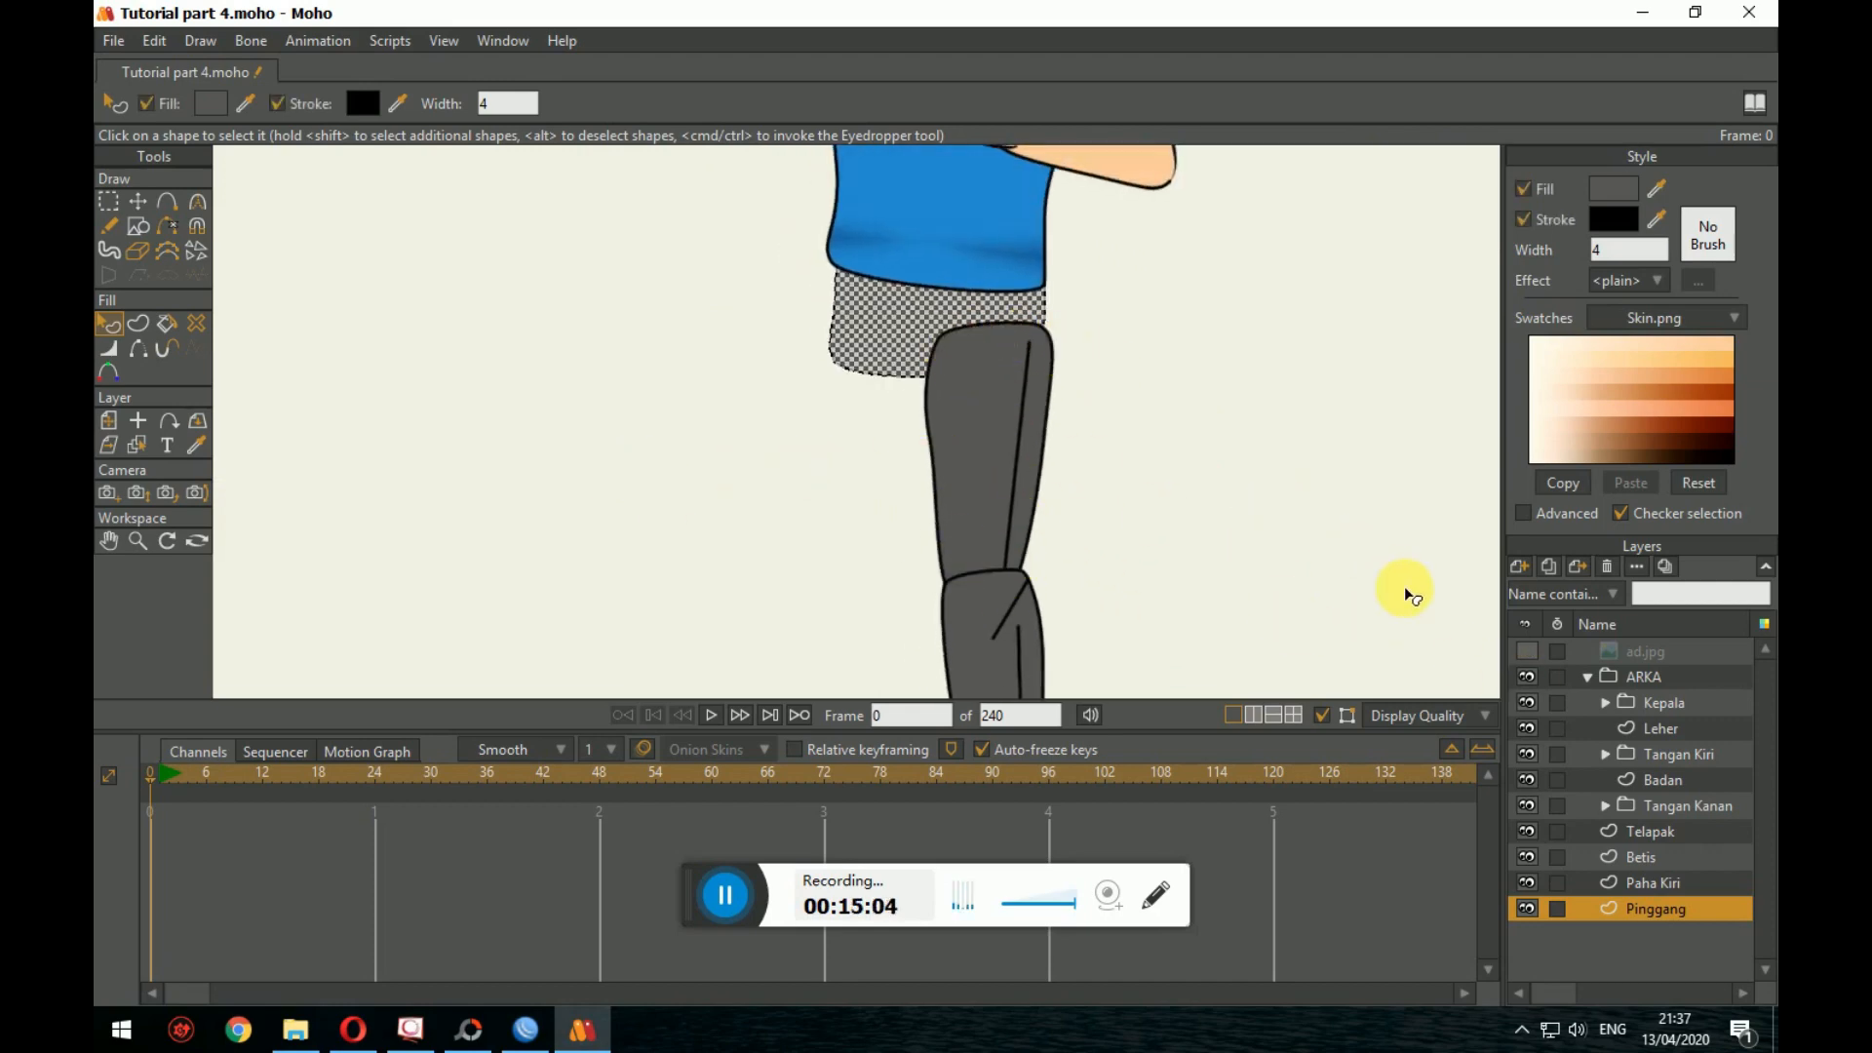
{"action": "left_click", "coordinate": [1527, 650]}
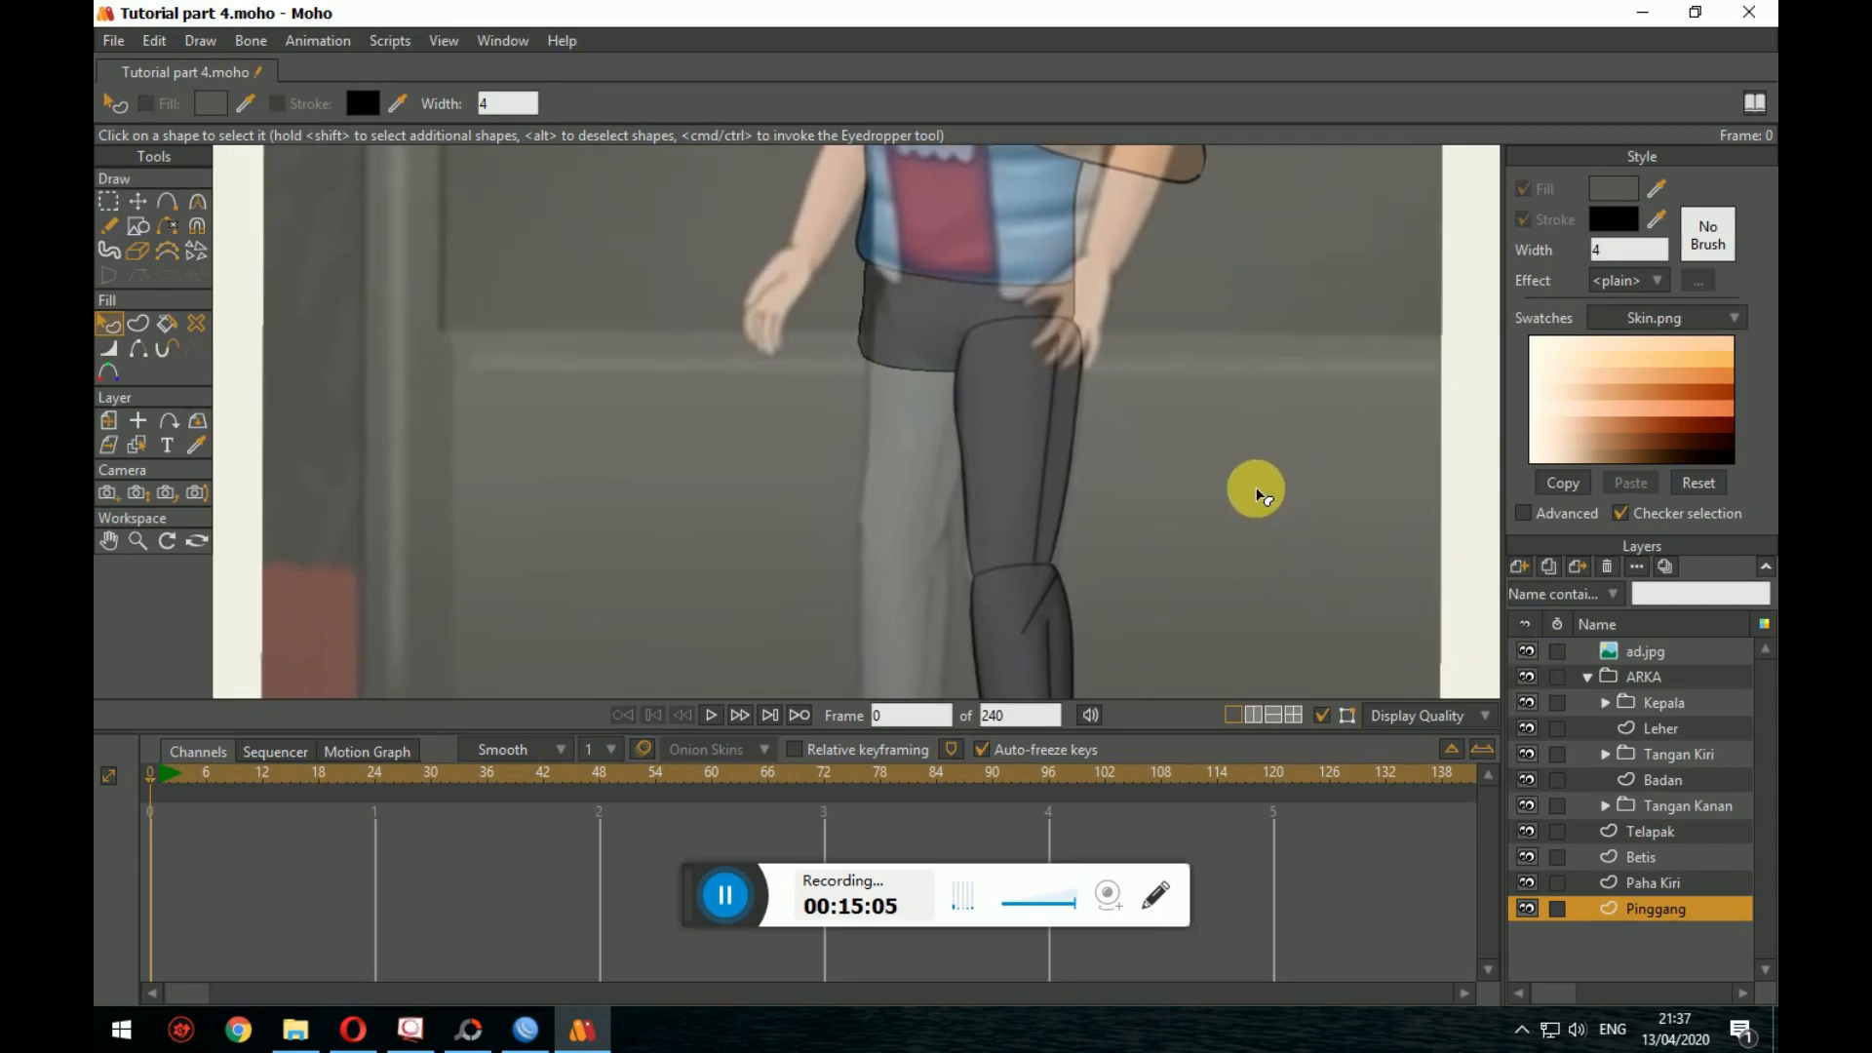
{"action": "left_click_drag", "start_coordinate": [1265, 512], "coordinate": [1179, 479]}
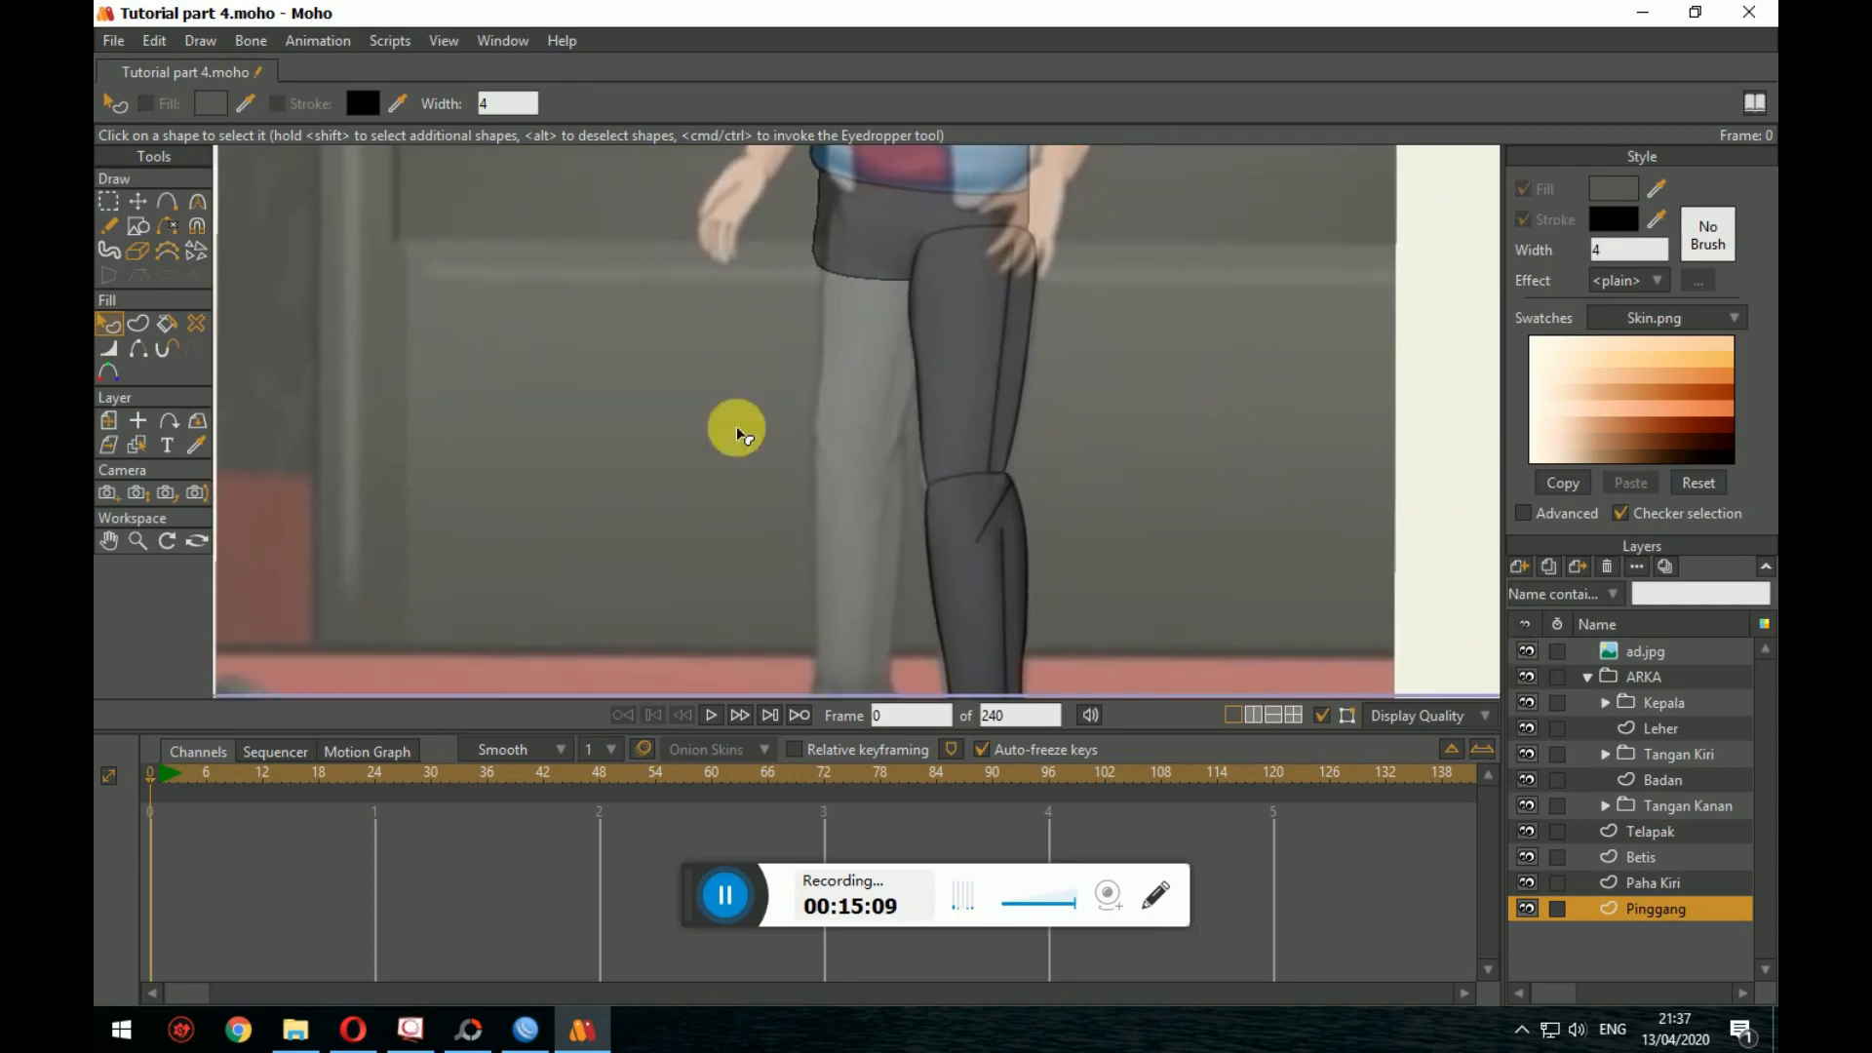
Step: Move the Paha Kiri layer below Pinggang so the hip shape overlaps the top of the thigh
{"action": "left_click", "coordinate": [1682, 881]}
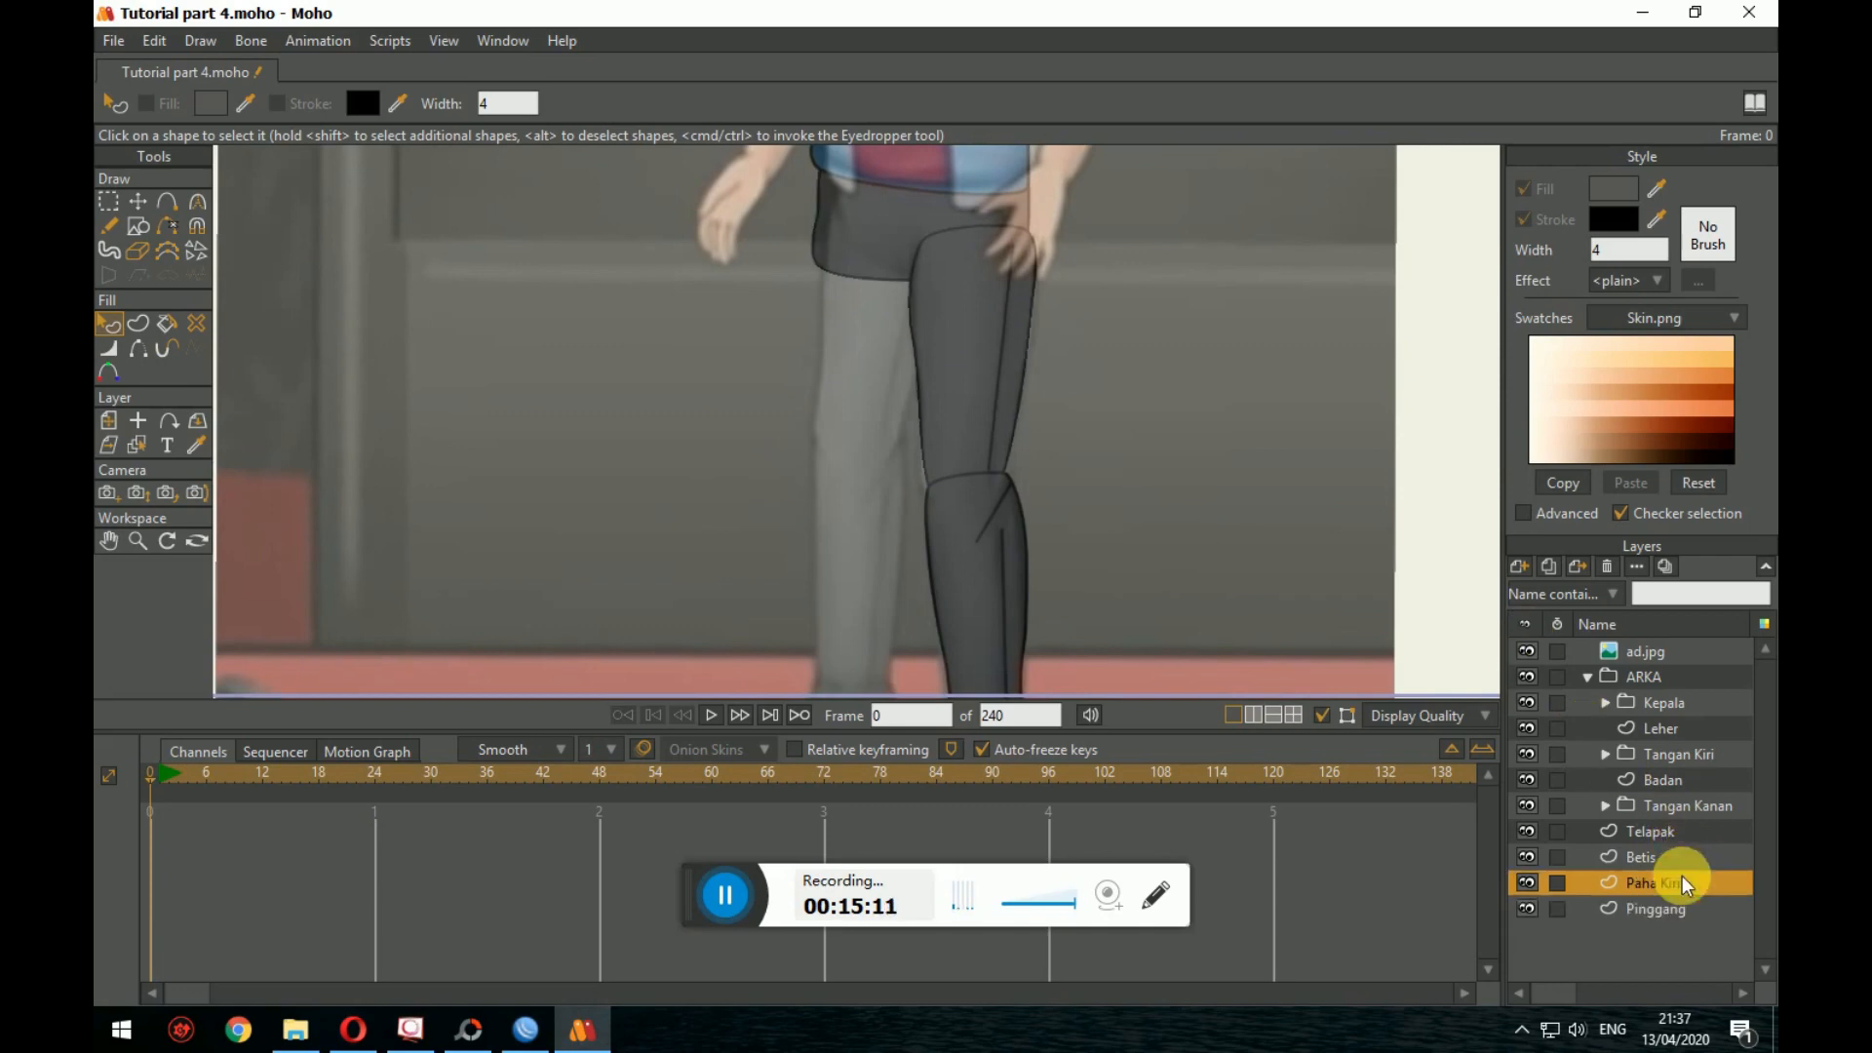
{"action": "left_click", "coordinate": [948, 342]}
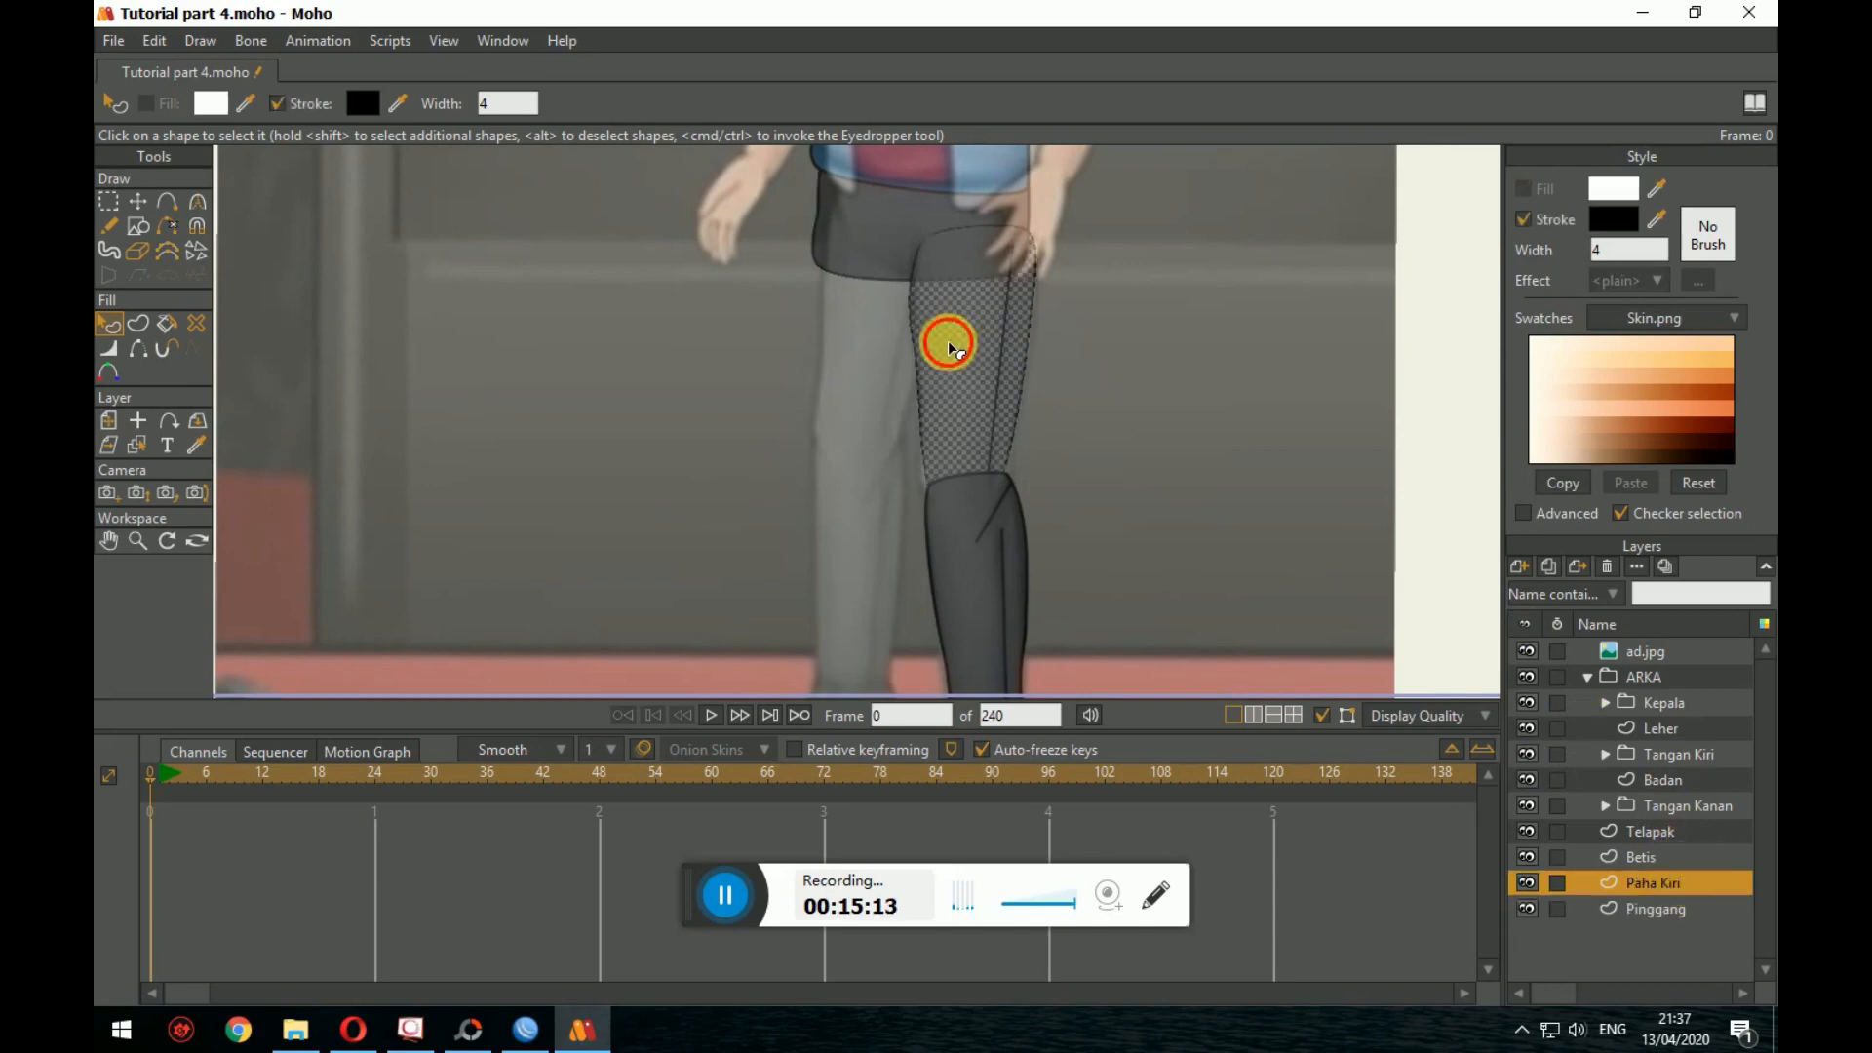
{"action": "scroll", "coordinate": [1176, 437], "scroll_direction": "down", "scroll_amount": 1}
{"action": "scroll", "coordinate": [1153, 441], "scroll_direction": "up", "scroll_amount": 2}
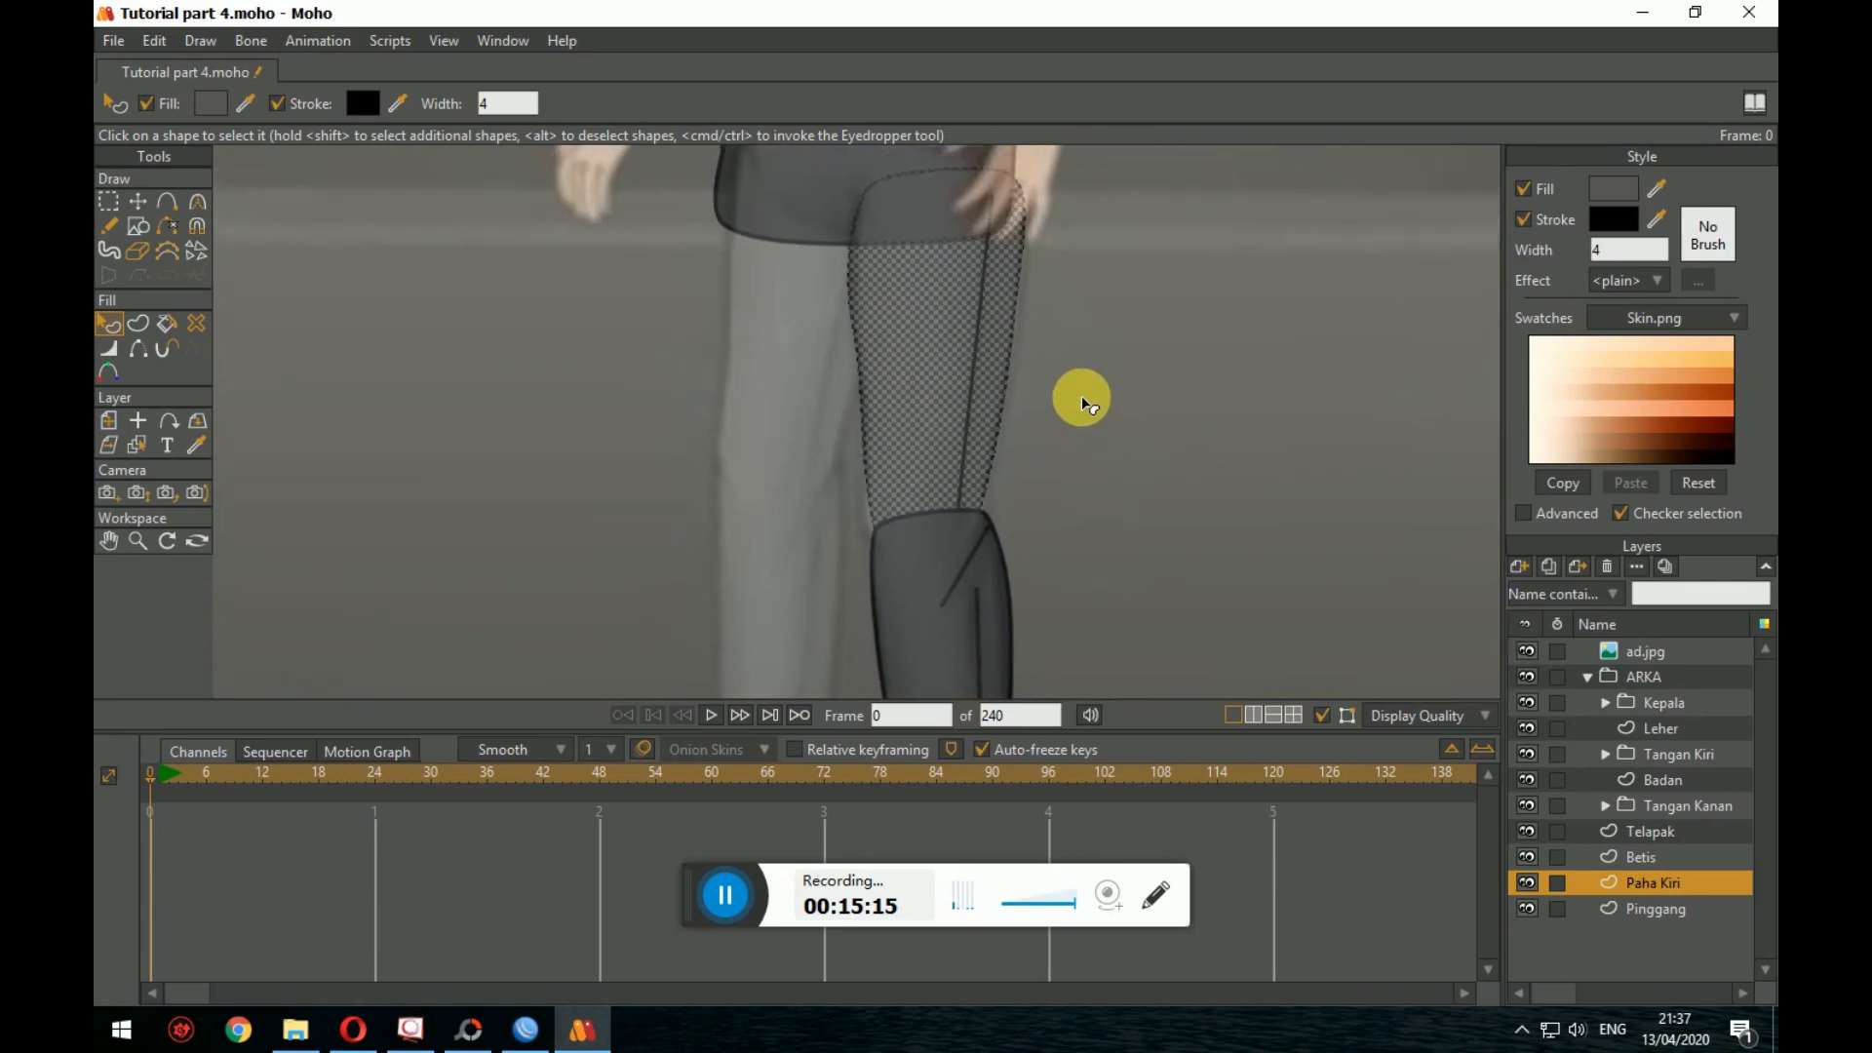
{"action": "left_click_drag", "start_coordinate": [1631, 863], "coordinate": [1636, 917]}
{"action": "left_click", "coordinate": [1262, 593]}
{"action": "left_click_drag", "start_coordinate": [1121, 452], "coordinate": [1158, 529]}
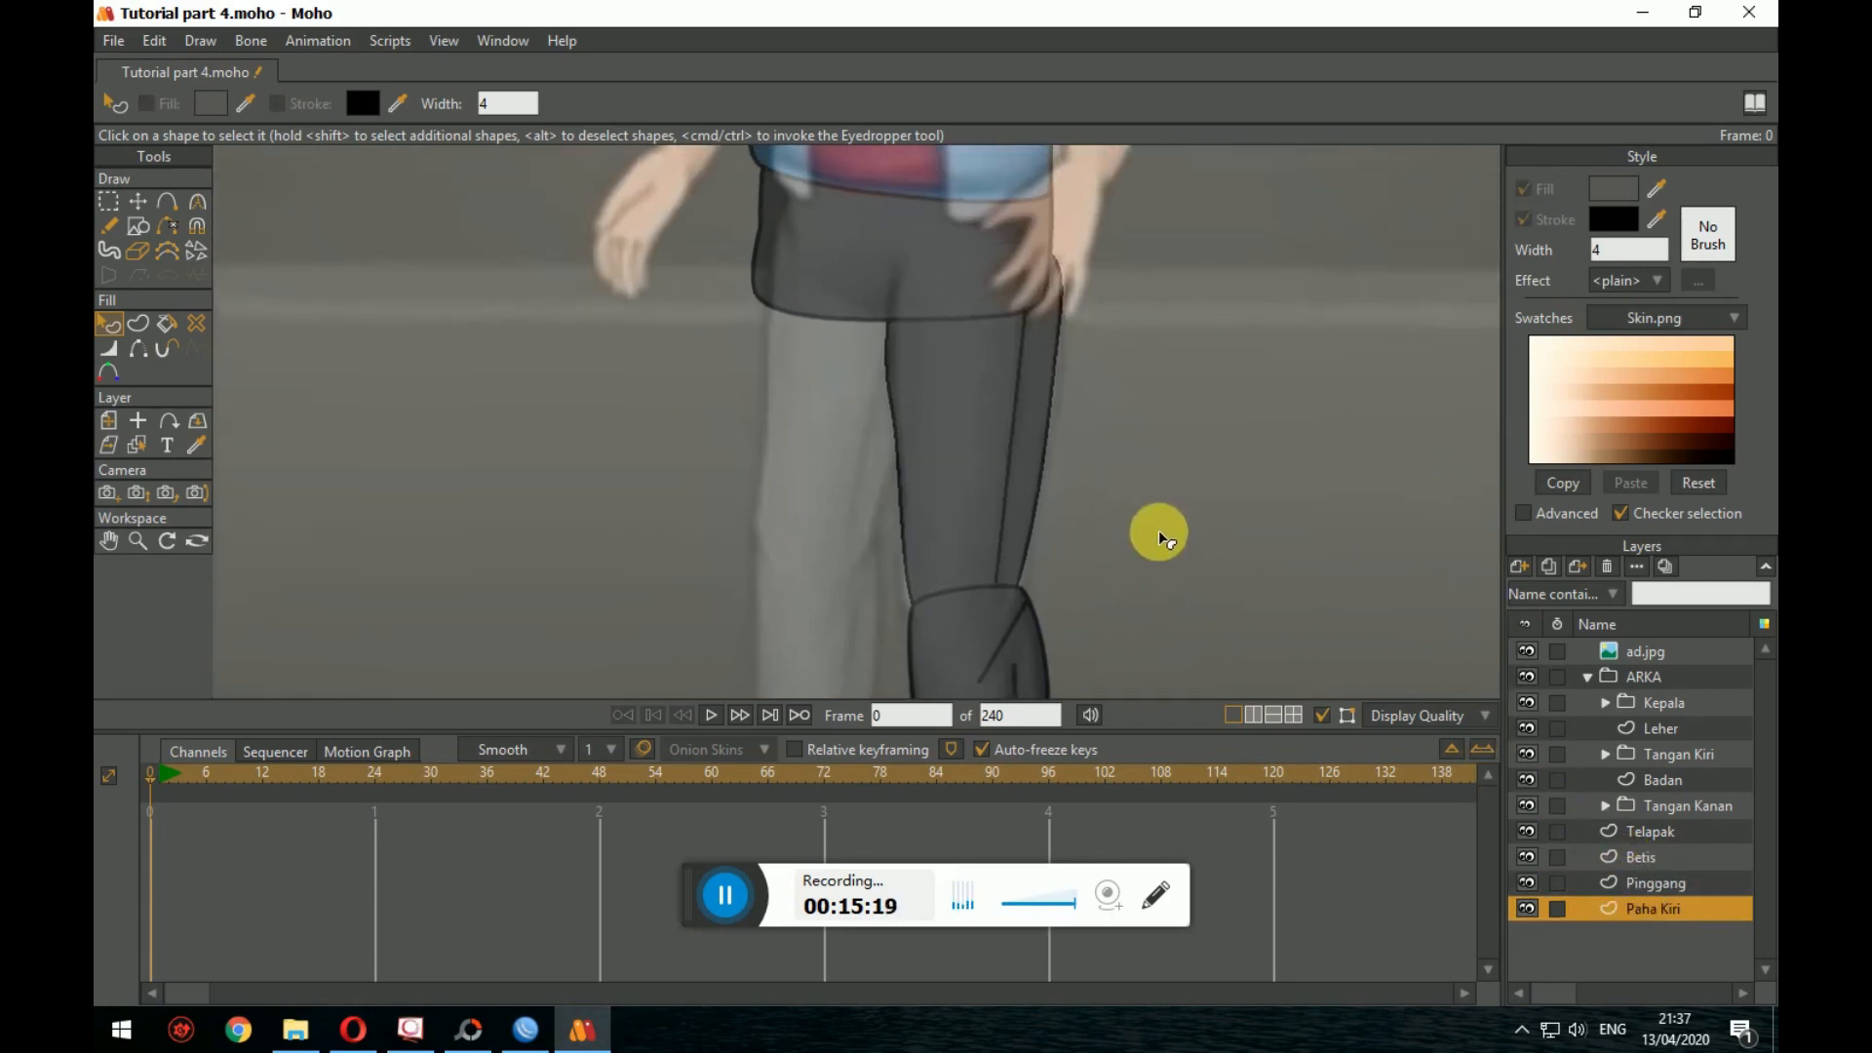
{"action": "left_click", "coordinate": [951, 336]}
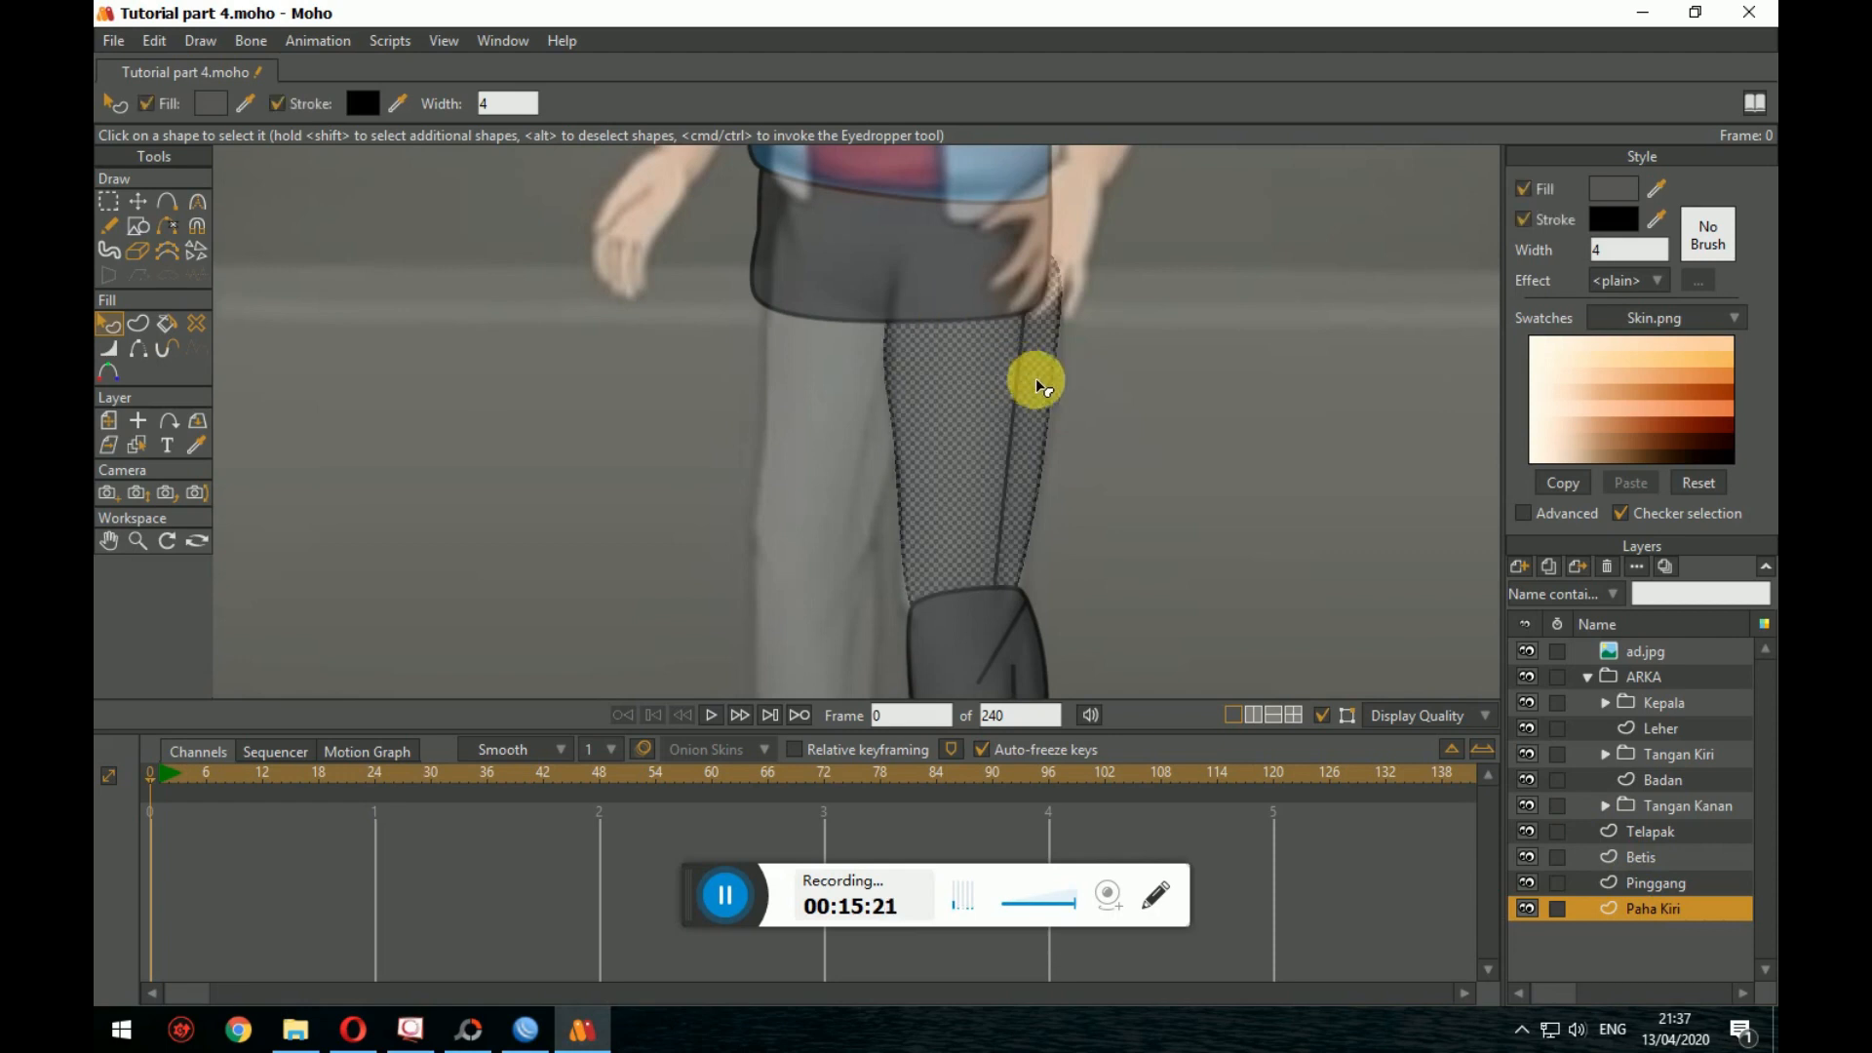
{"action": "left_click", "coordinate": [1092, 409]}
{"action": "left_click_drag", "start_coordinate": [1174, 454], "coordinate": [1266, 512]}
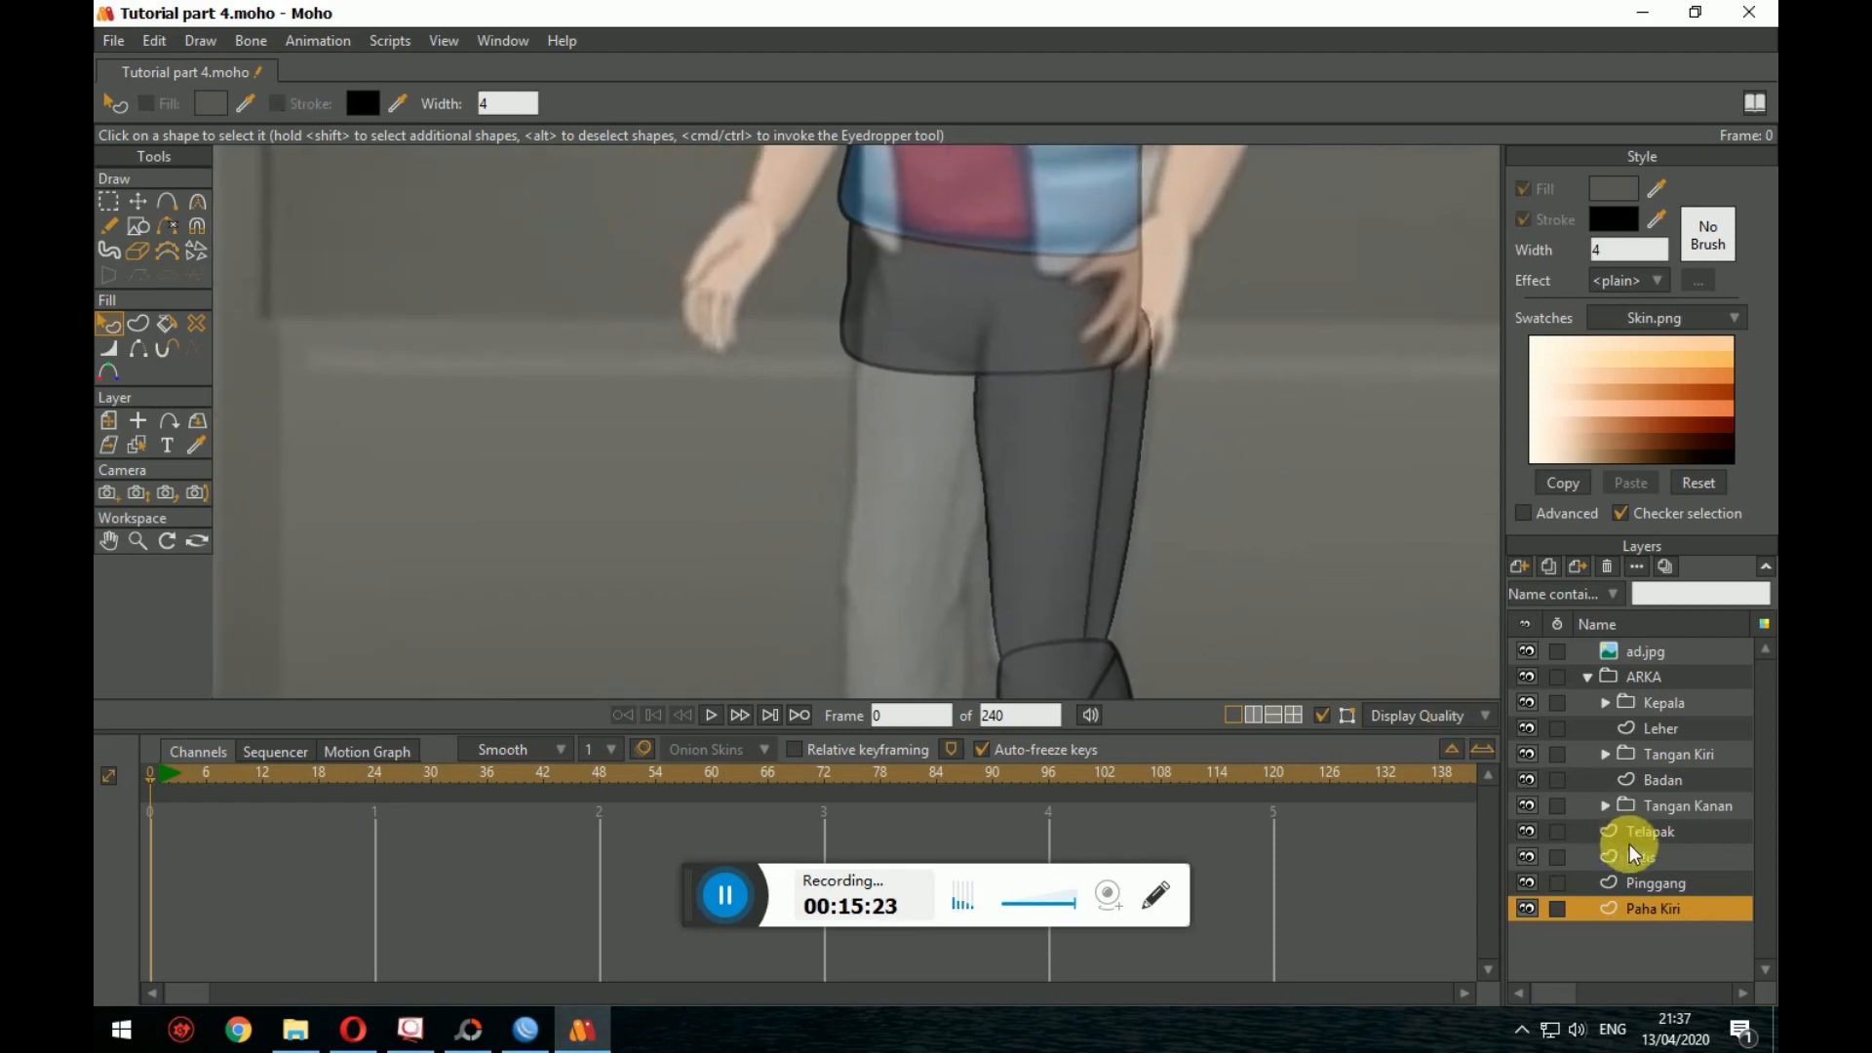
Step: Hide the ad.jpg reference layer and the two lower outline edges of the Pinggang hip shape
{"action": "left_click", "coordinate": [1679, 882]}
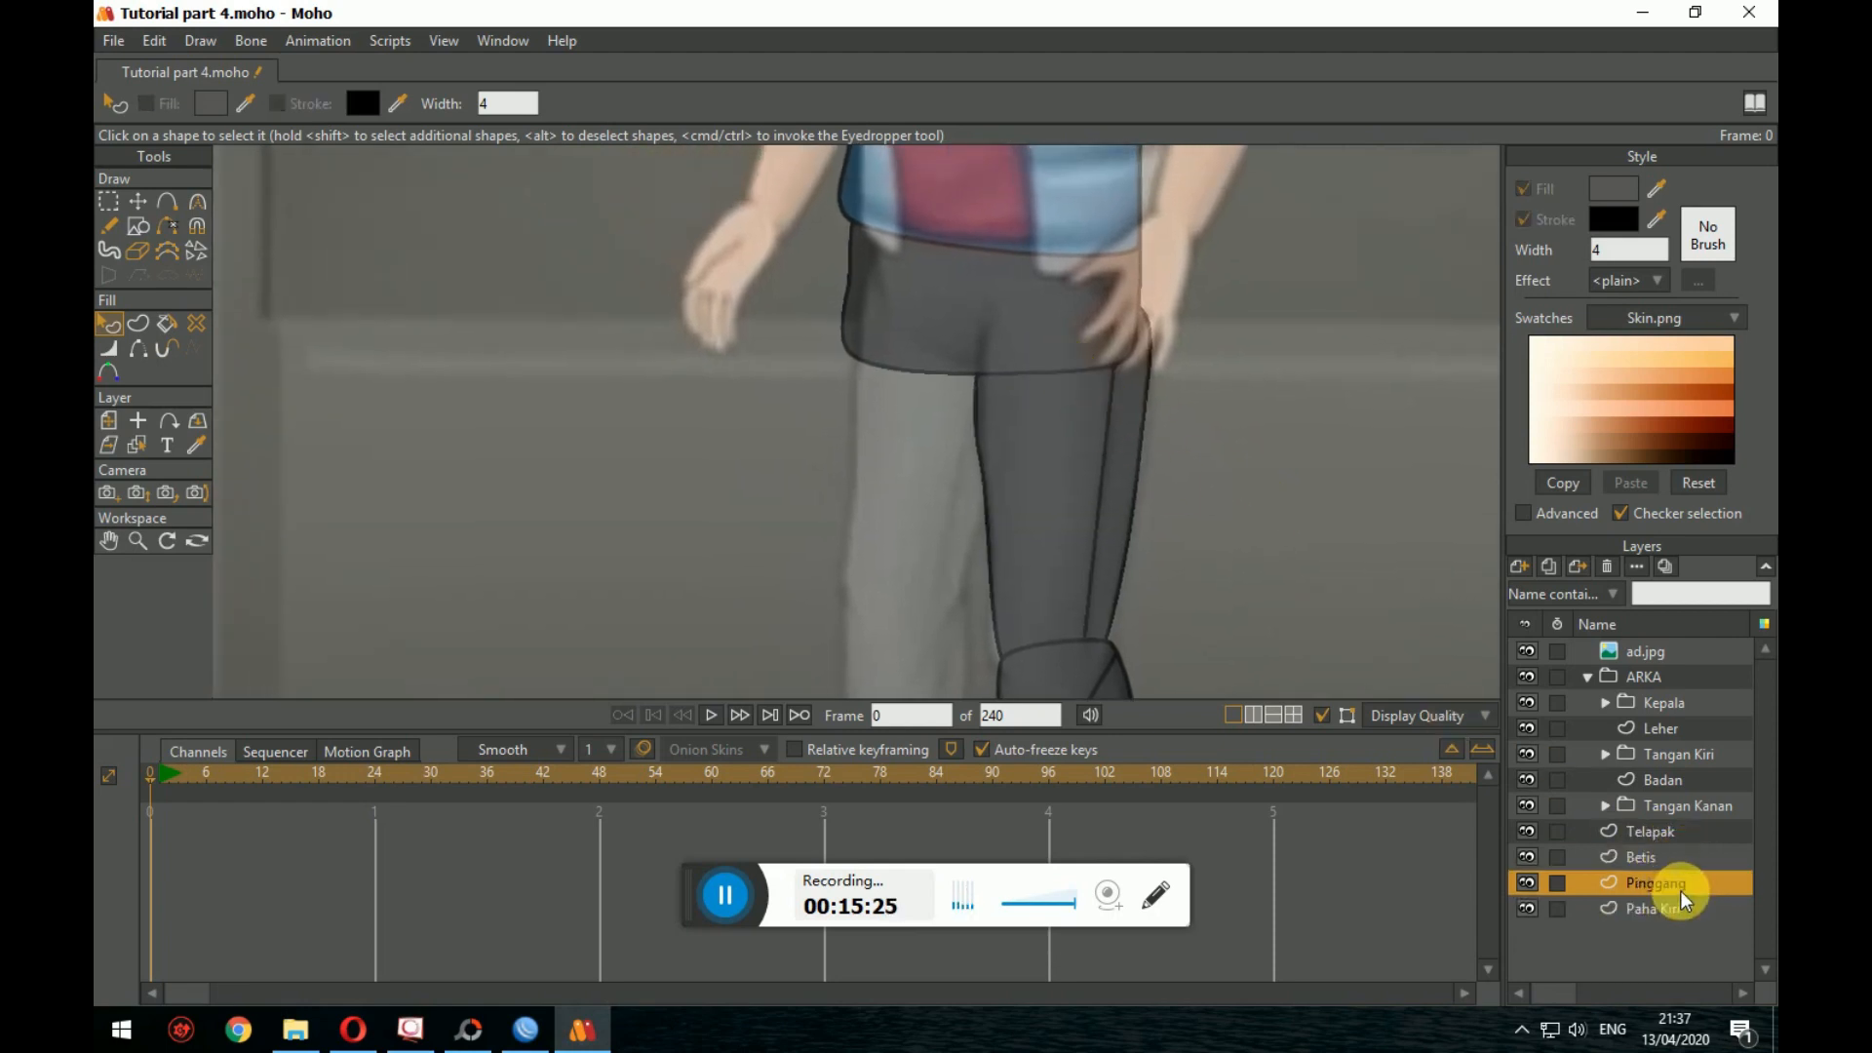
{"action": "left_click", "coordinate": [137, 348]}
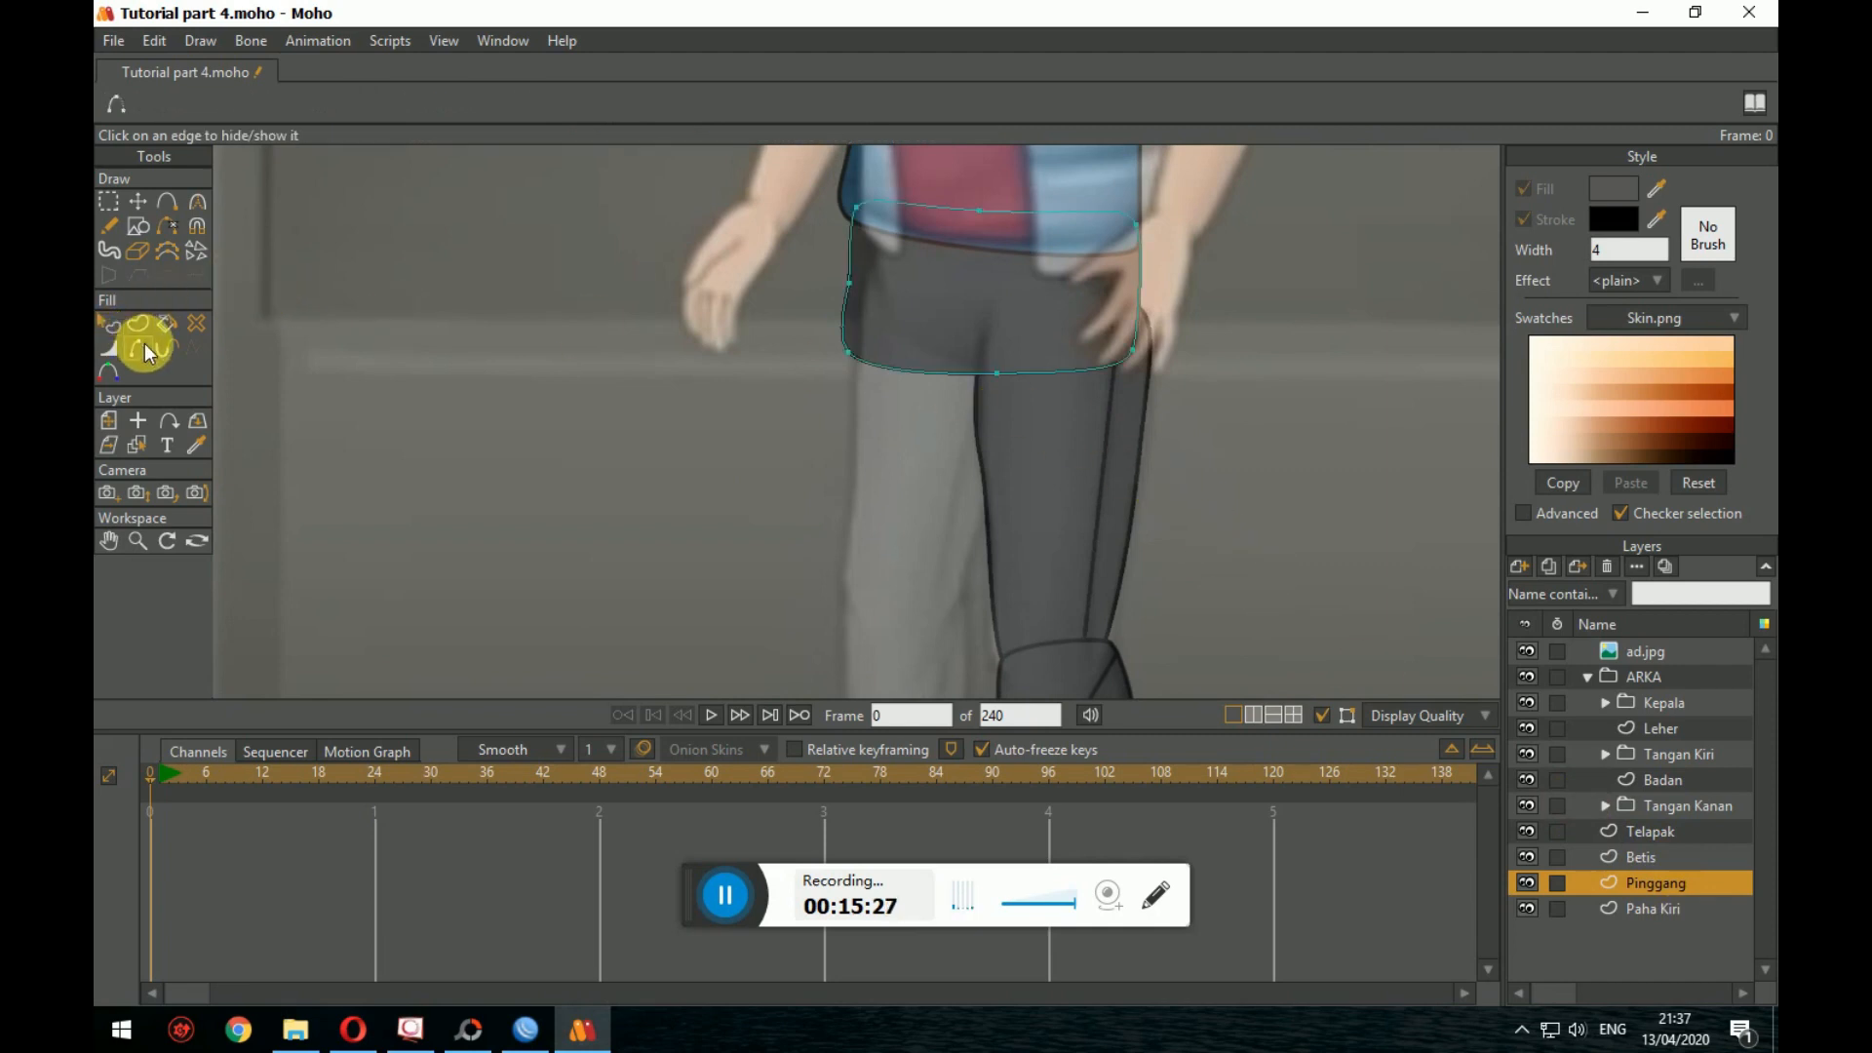
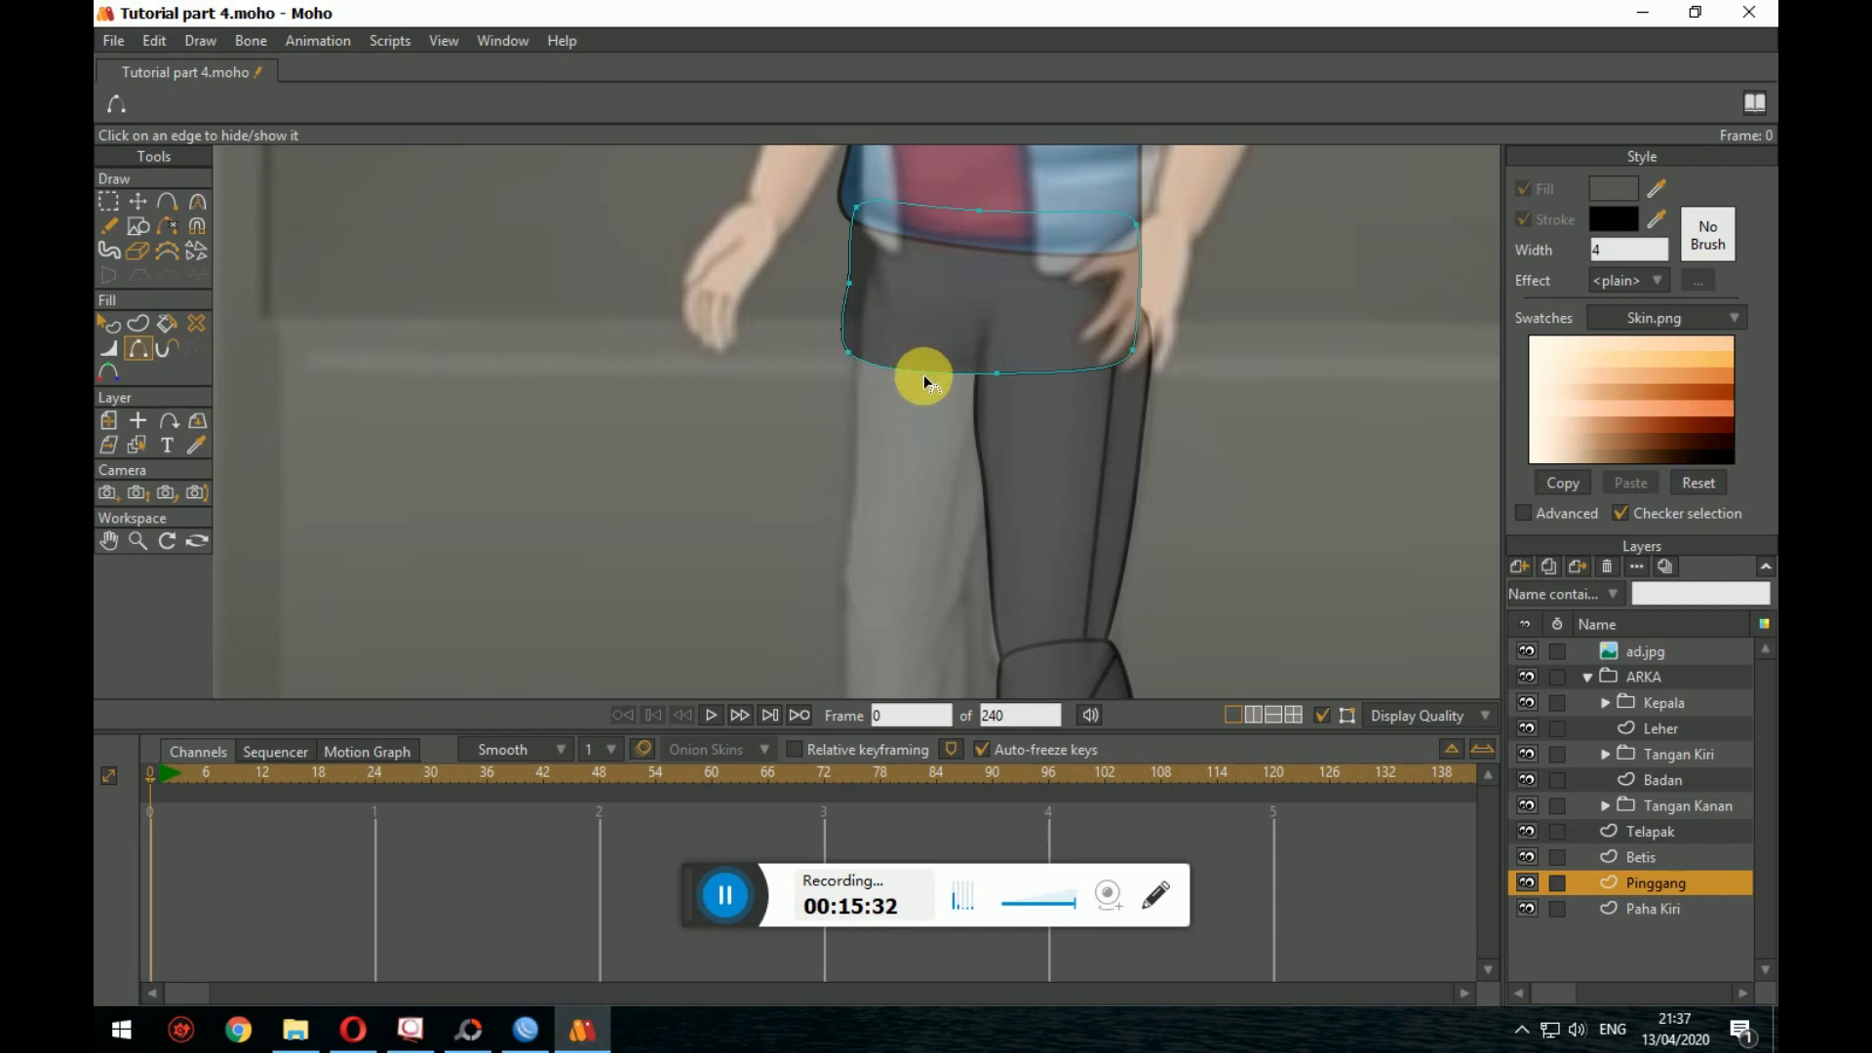
{"action": "left_click", "coordinate": [1527, 651]}
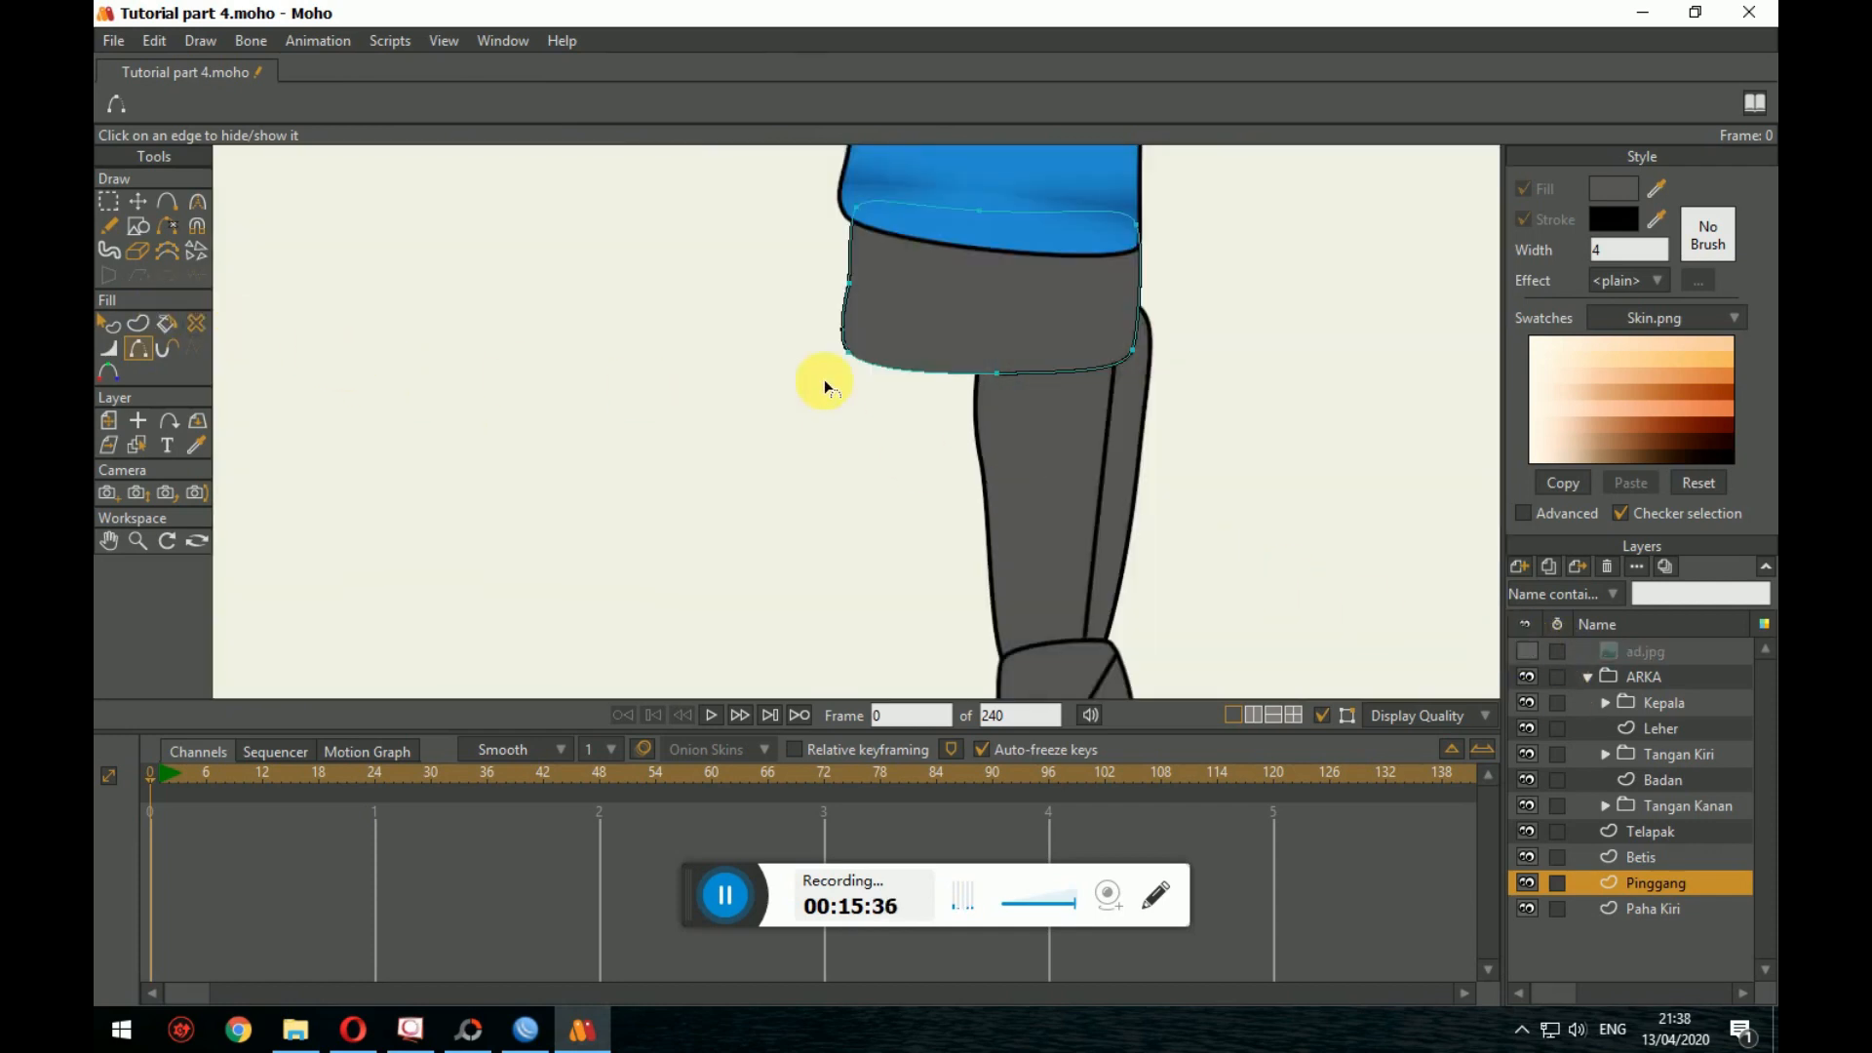
{"action": "left_click", "coordinate": [114, 198]}
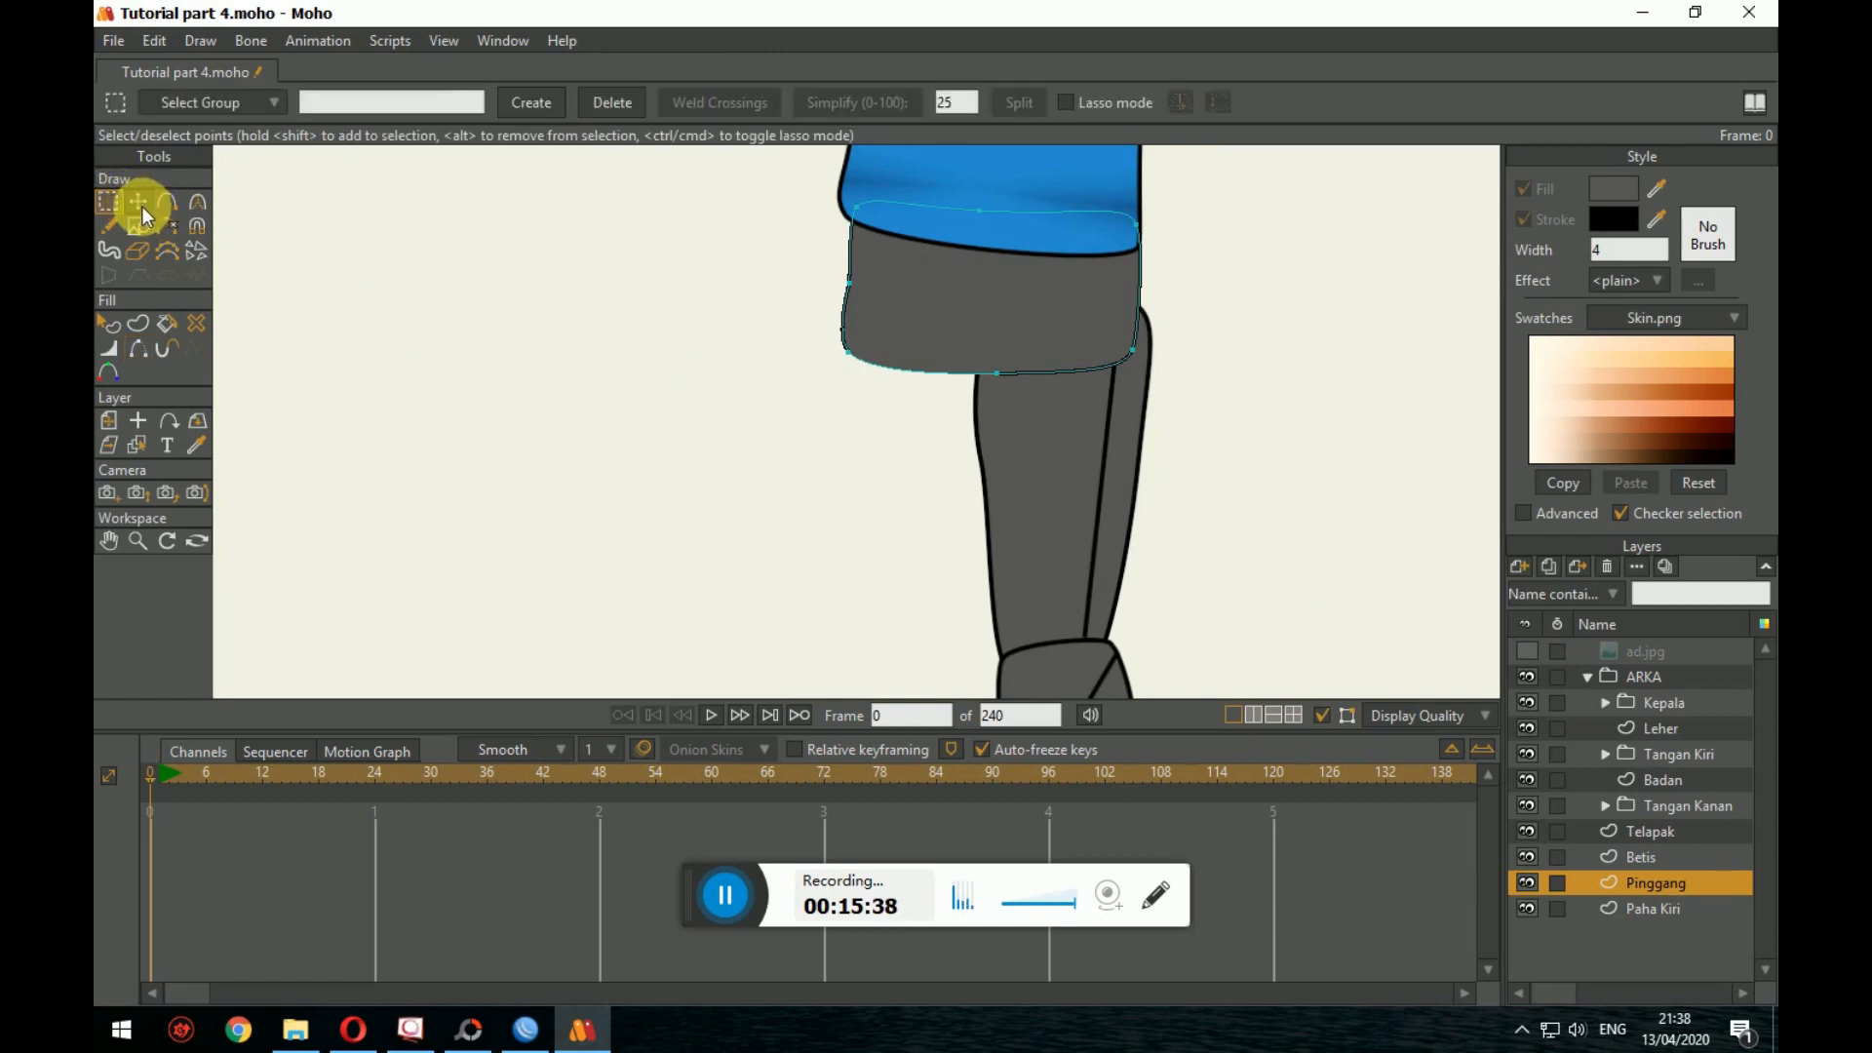
{"action": "left_click", "coordinate": [140, 204]}
{"action": "left_click", "coordinate": [105, 322]}
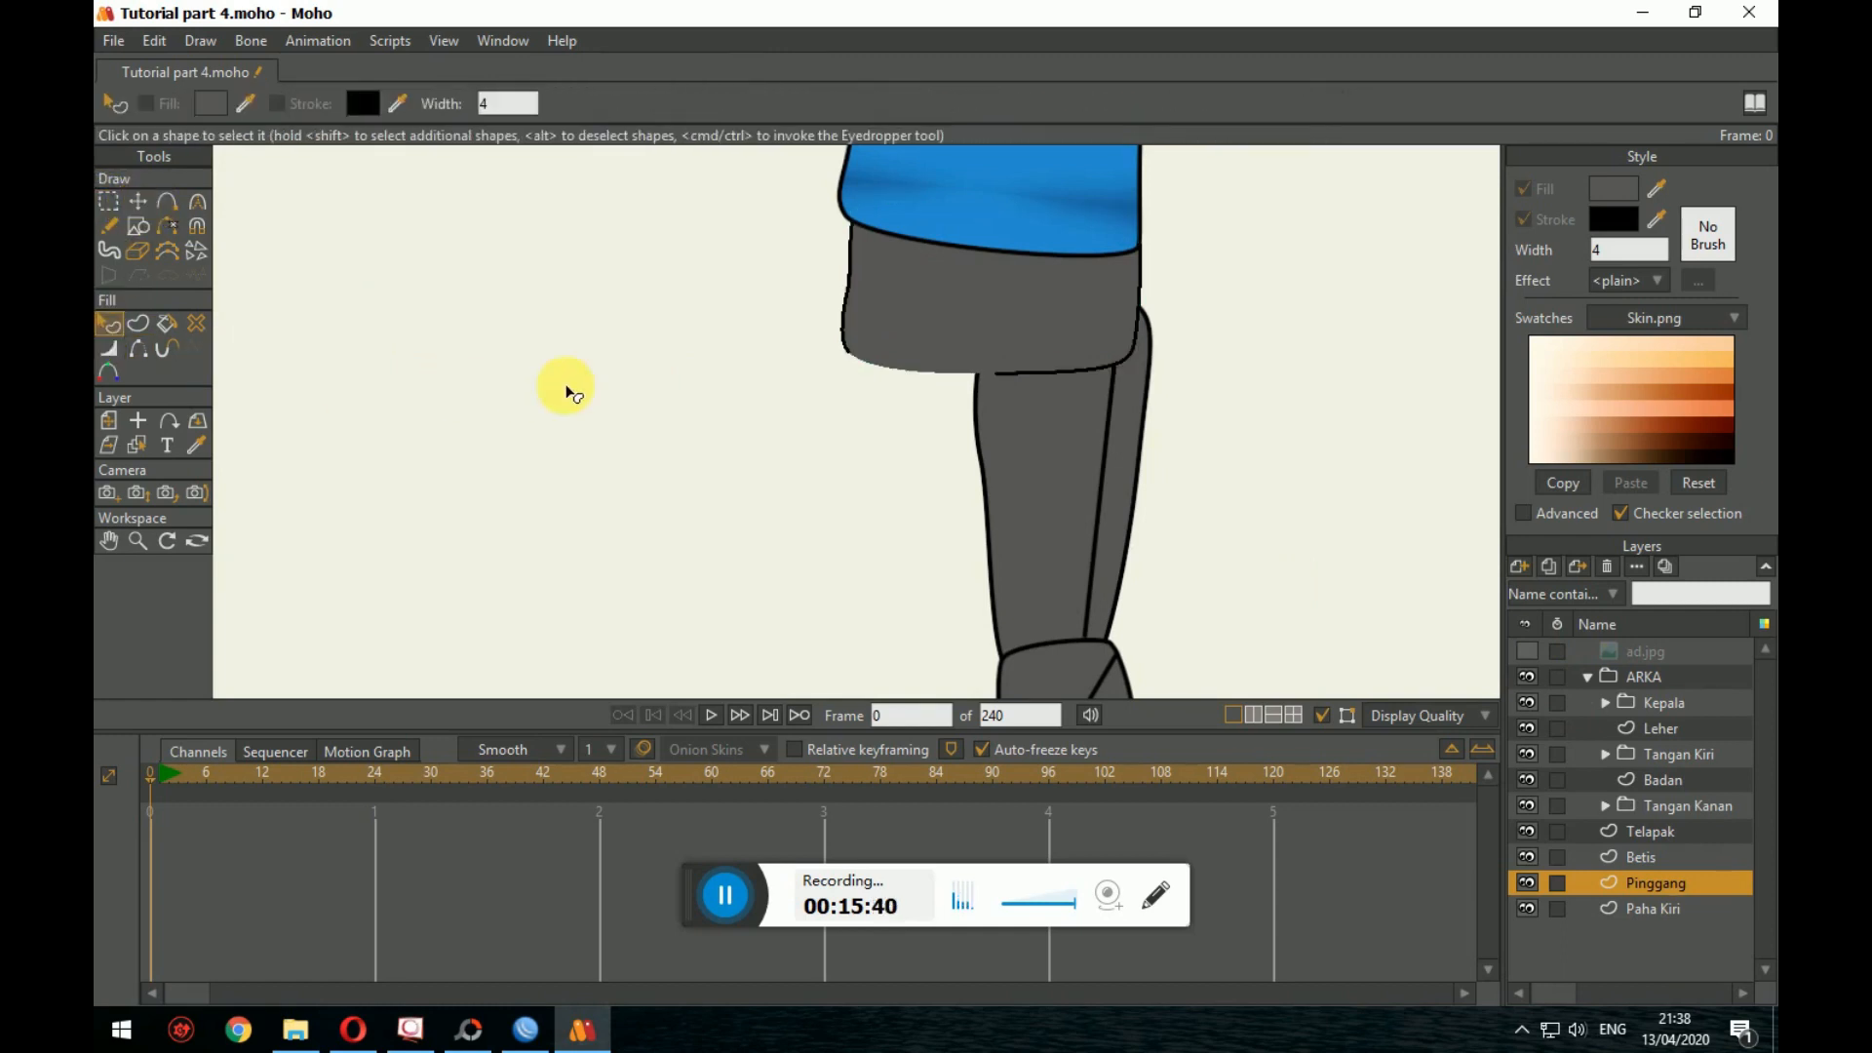
{"action": "left_click", "coordinate": [145, 351]}
{"action": "left_click", "coordinate": [1062, 368]}
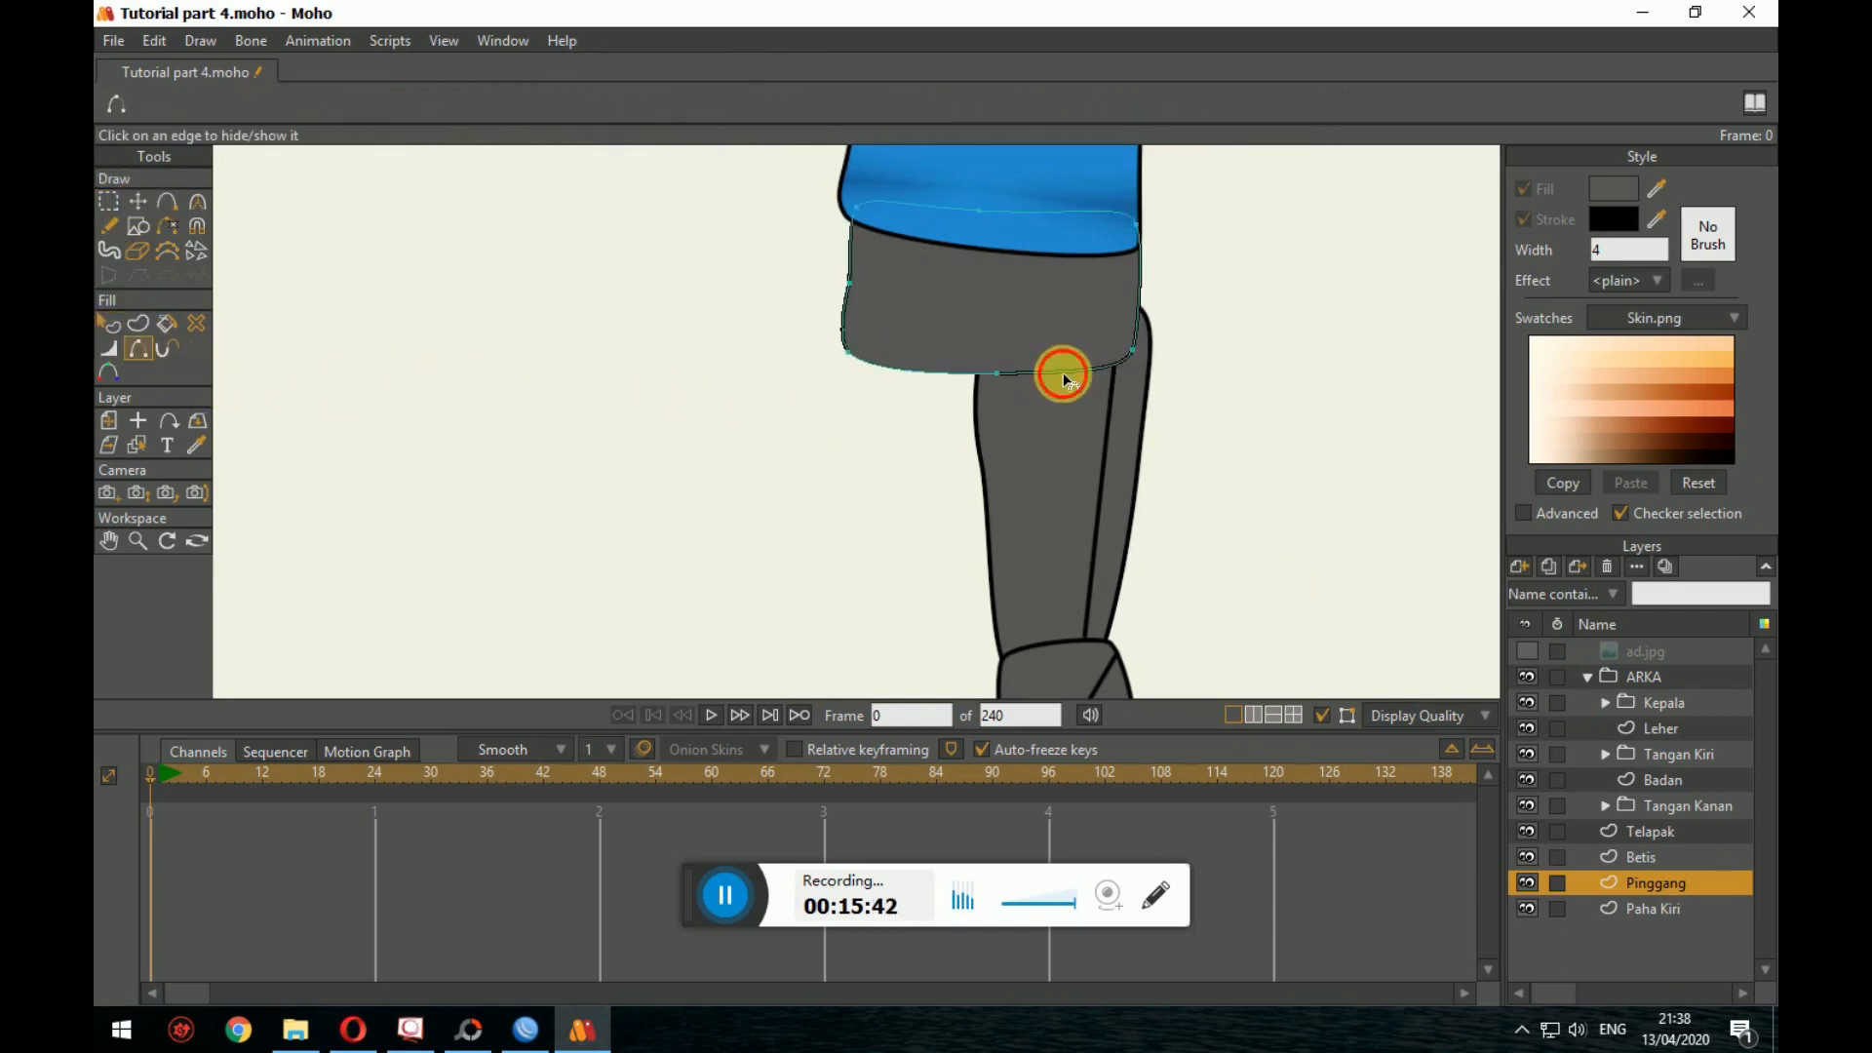
{"action": "left_click", "coordinate": [108, 321]}
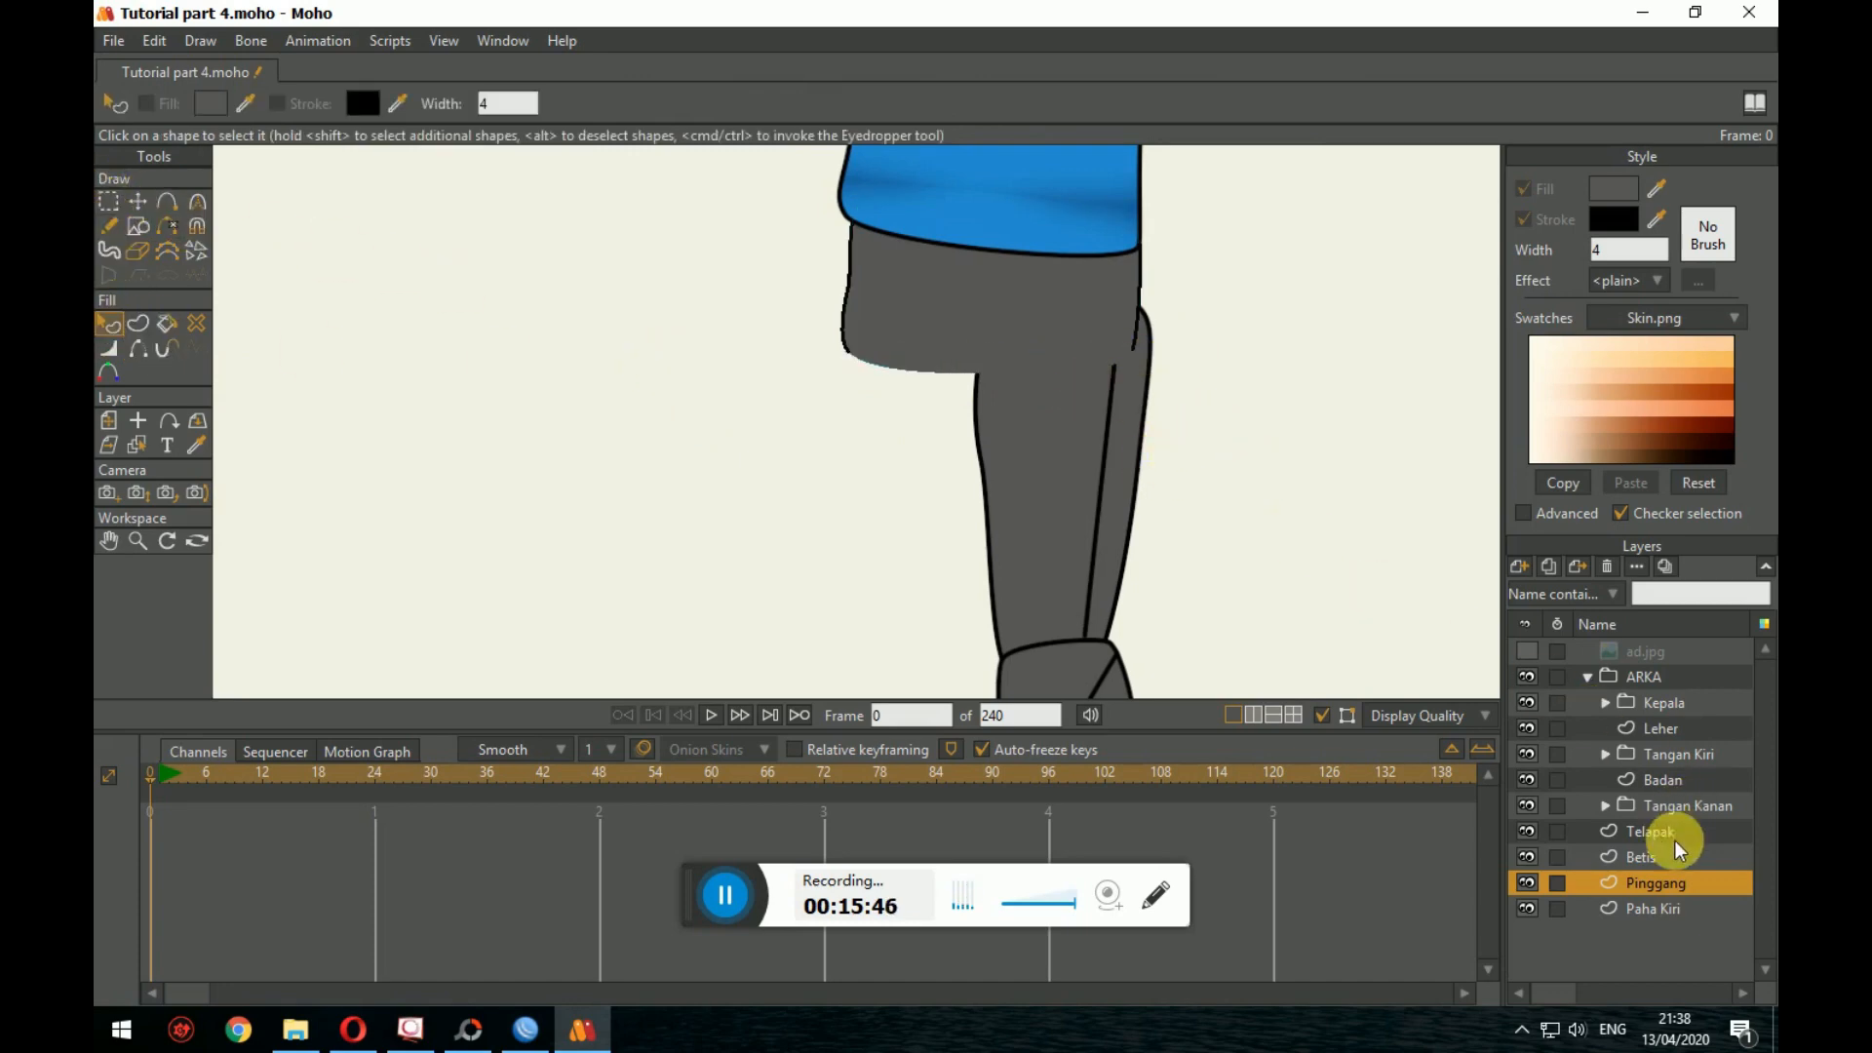
Step: Move the Pinggang layer below Paha Kiri in the layer order
{"action": "scroll", "coordinate": [1121, 331], "scroll_direction": "down", "scroll_amount": 4}
{"action": "left_click_drag", "start_coordinate": [1121, 337], "coordinate": [1114, 351]}
{"action": "scroll", "coordinate": [1114, 349], "scroll_direction": "down", "scroll_amount": 2}
{"action": "scroll", "coordinate": [1217, 397], "scroll_direction": "up", "scroll_amount": 5}
{"action": "scroll", "coordinate": [1302, 585], "scroll_direction": "down", "scroll_amount": 2}
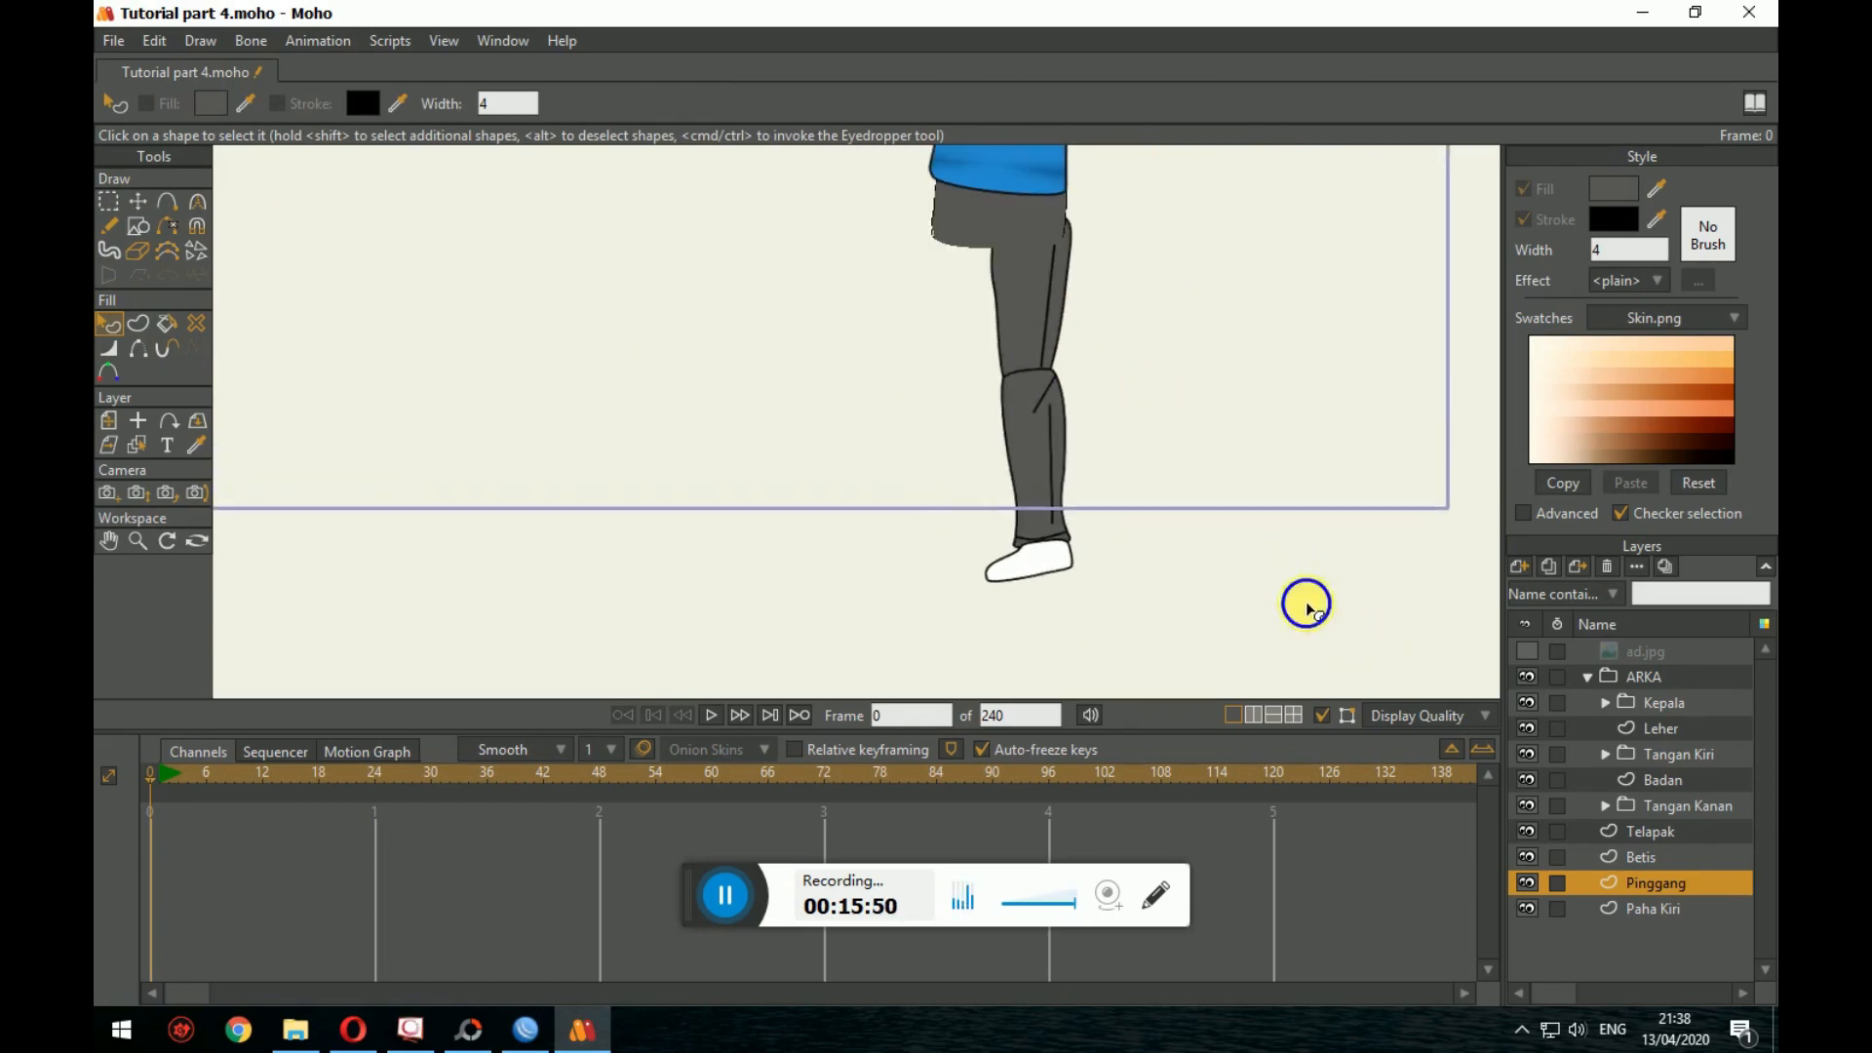
{"action": "left_click", "coordinate": [1678, 854], "text": "ctrl"}
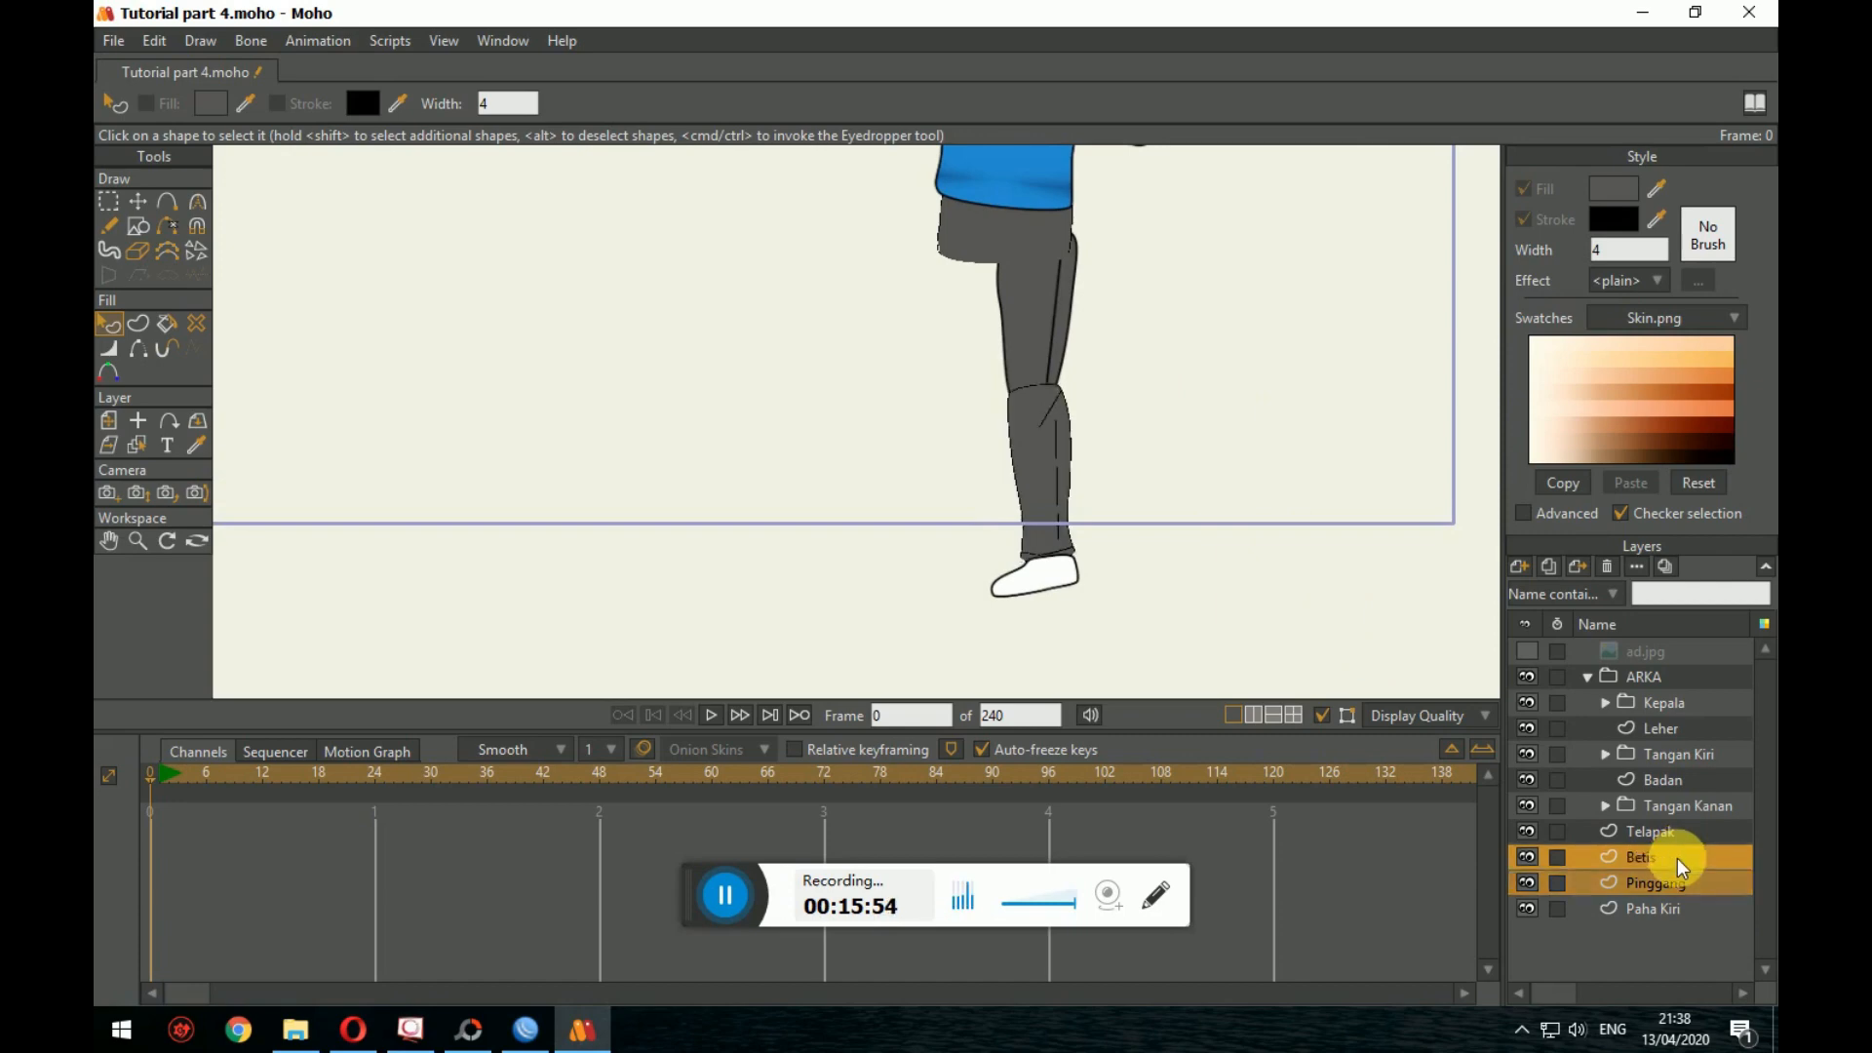
{"action": "left_click", "coordinate": [1677, 907], "text": "ctrl"}
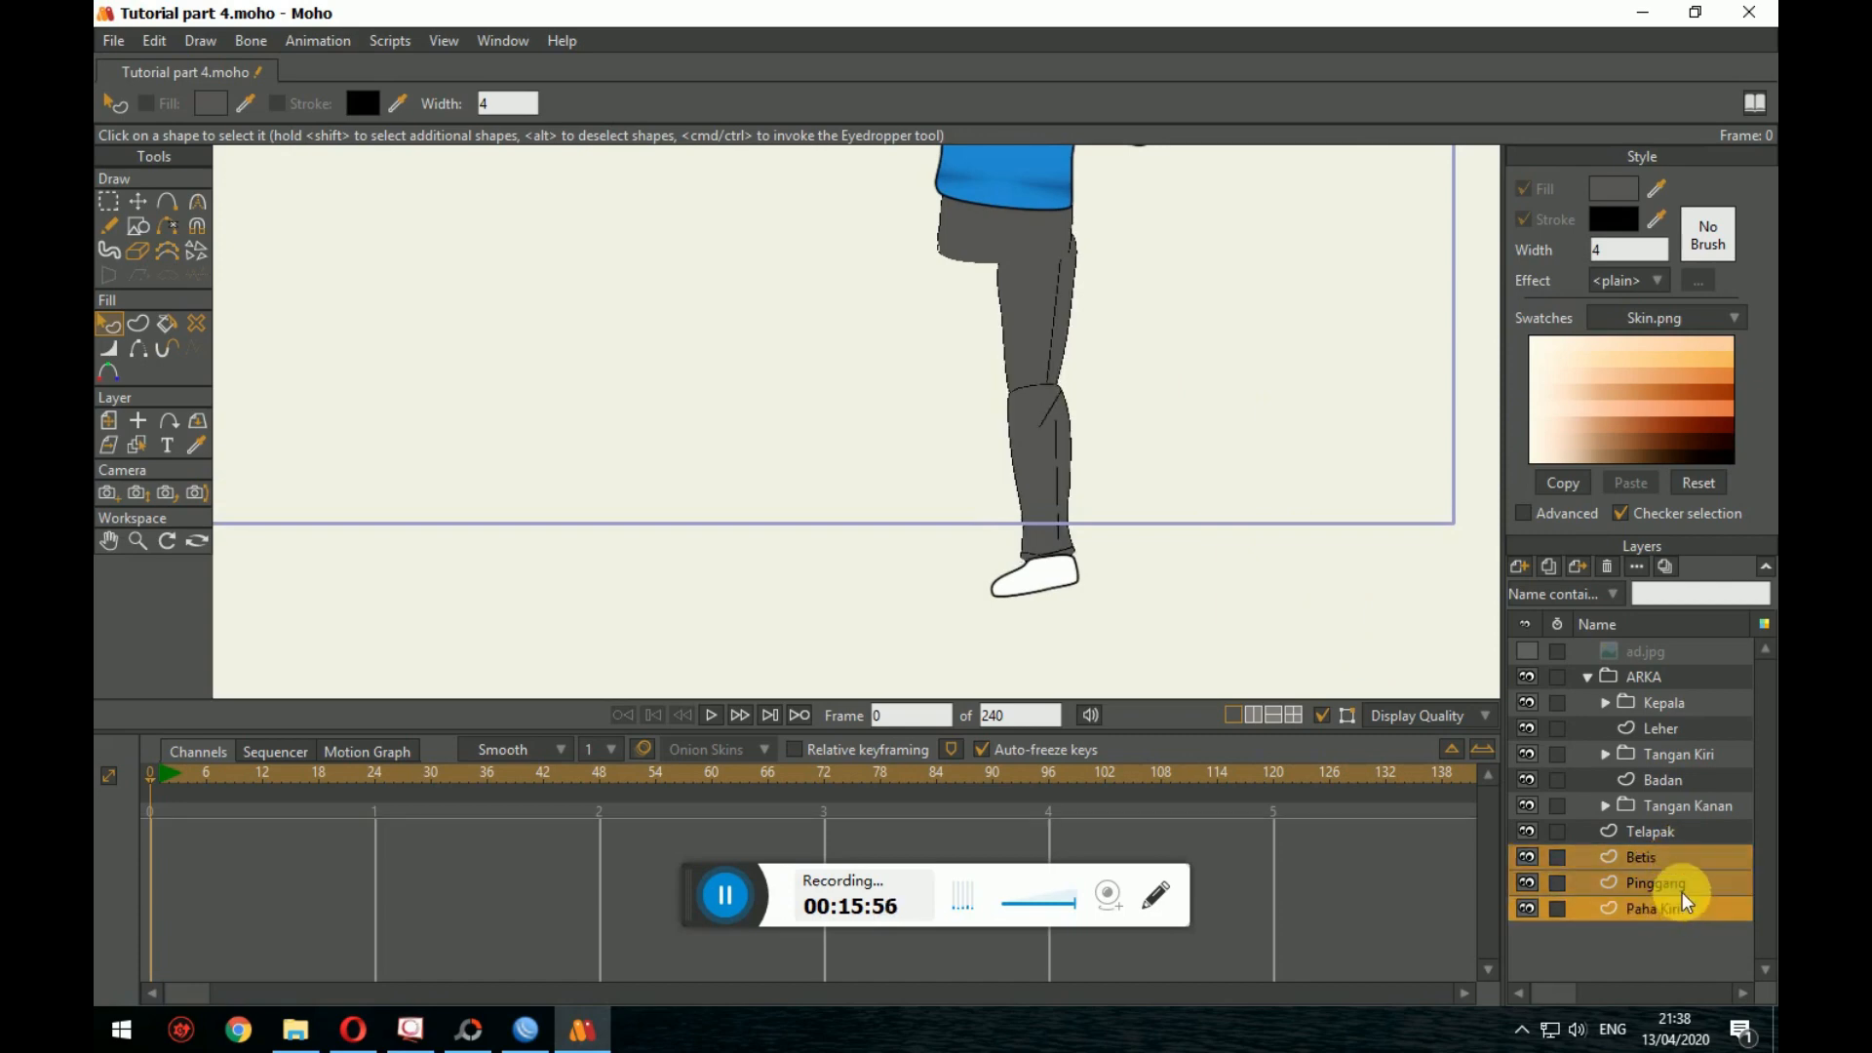
{"action": "left_click", "coordinate": [1677, 883]}
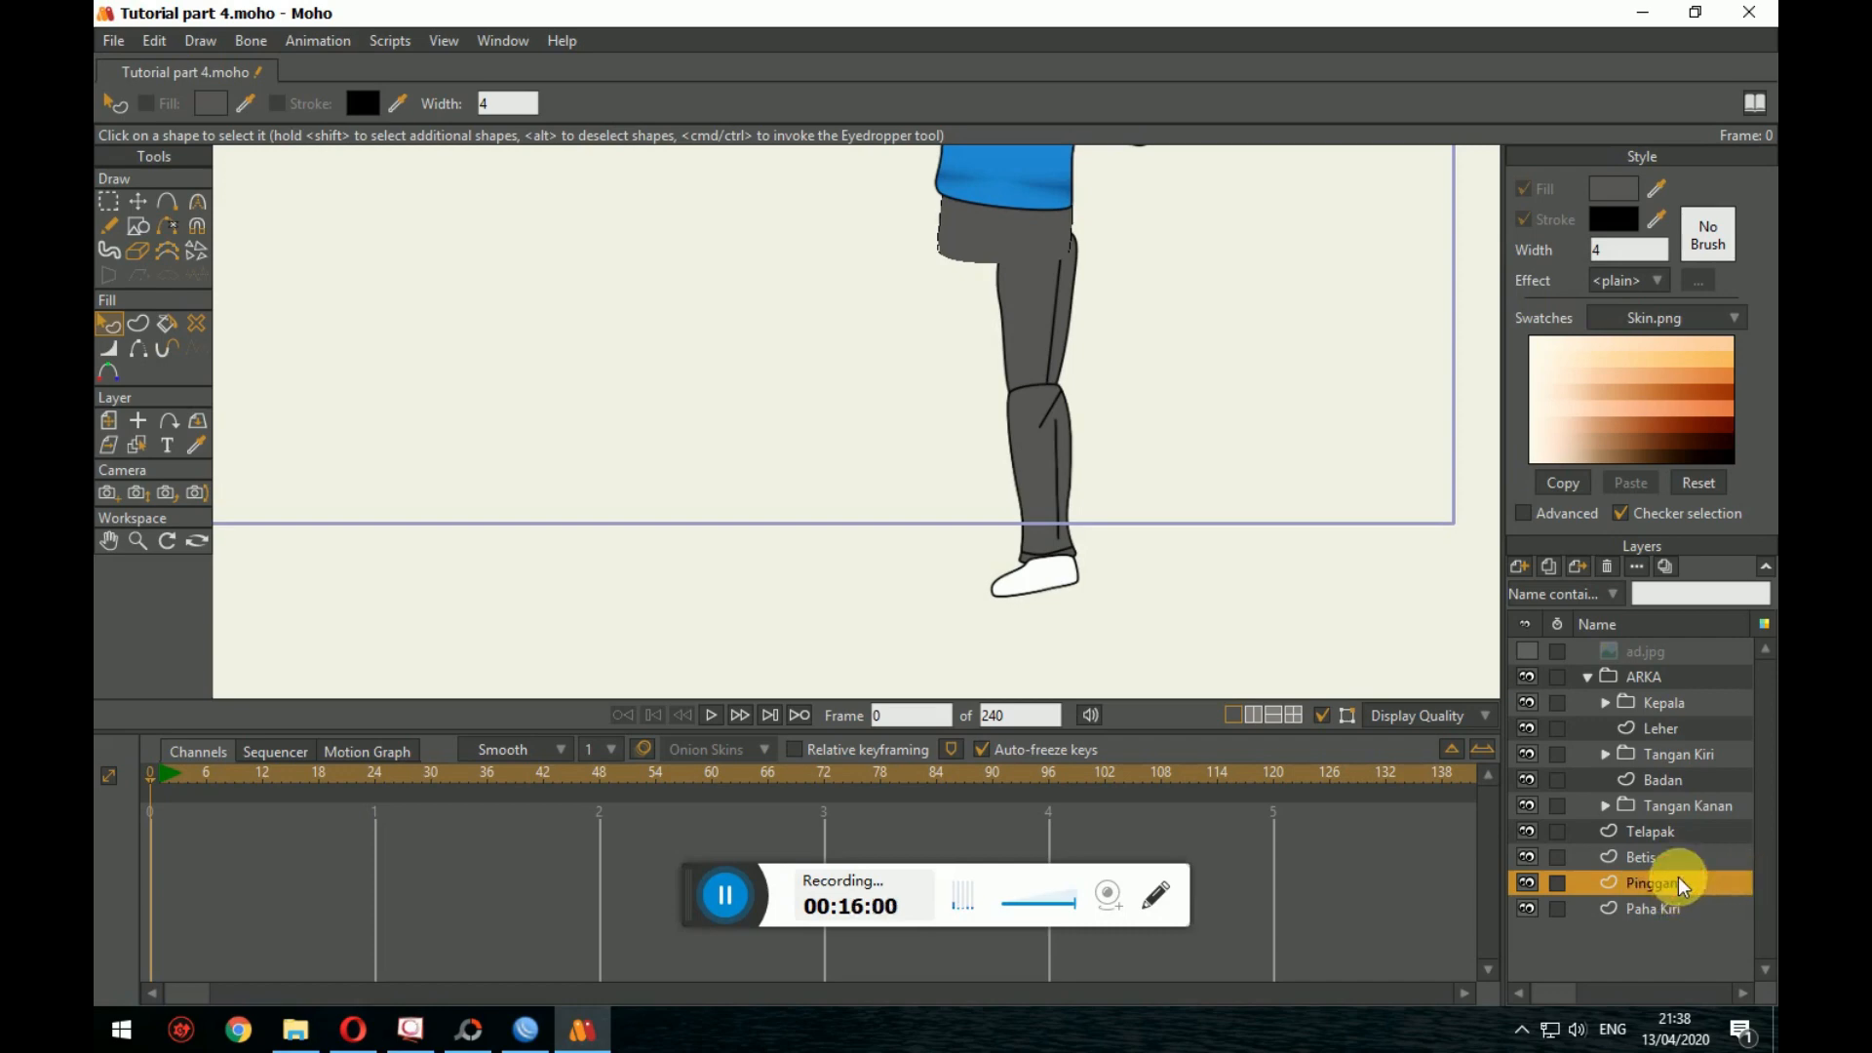
{"action": "left_click_drag", "start_coordinate": [1678, 875], "coordinate": [1668, 915]}
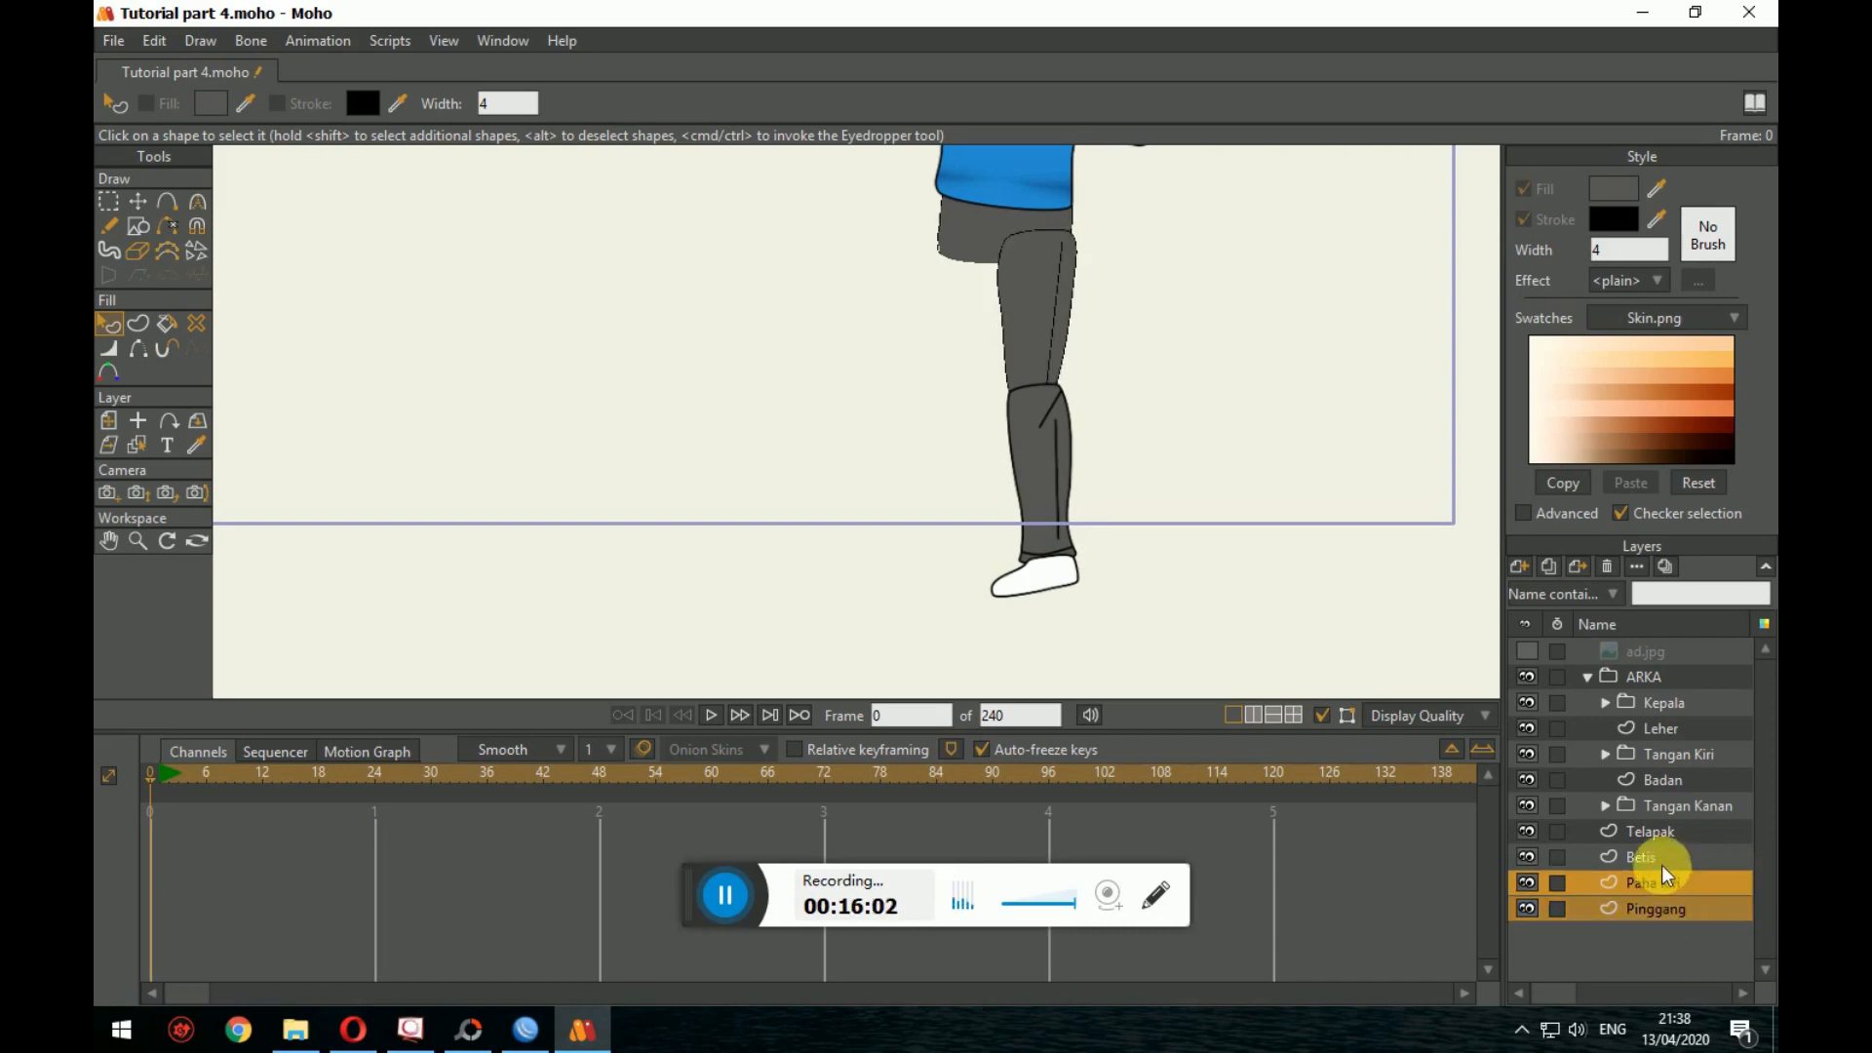
Step: Group the Telapak, Betis and Paha Kiri layers together and name the new group Kaki
{"action": "left_click", "coordinate": [1661, 864], "text": "shift"}
{"action": "left_click", "coordinate": [1669, 881]}
{"action": "left_click", "coordinate": [1666, 862], "text": "shift"}
{"action": "left_click", "coordinate": [1664, 832], "text": "shift"}
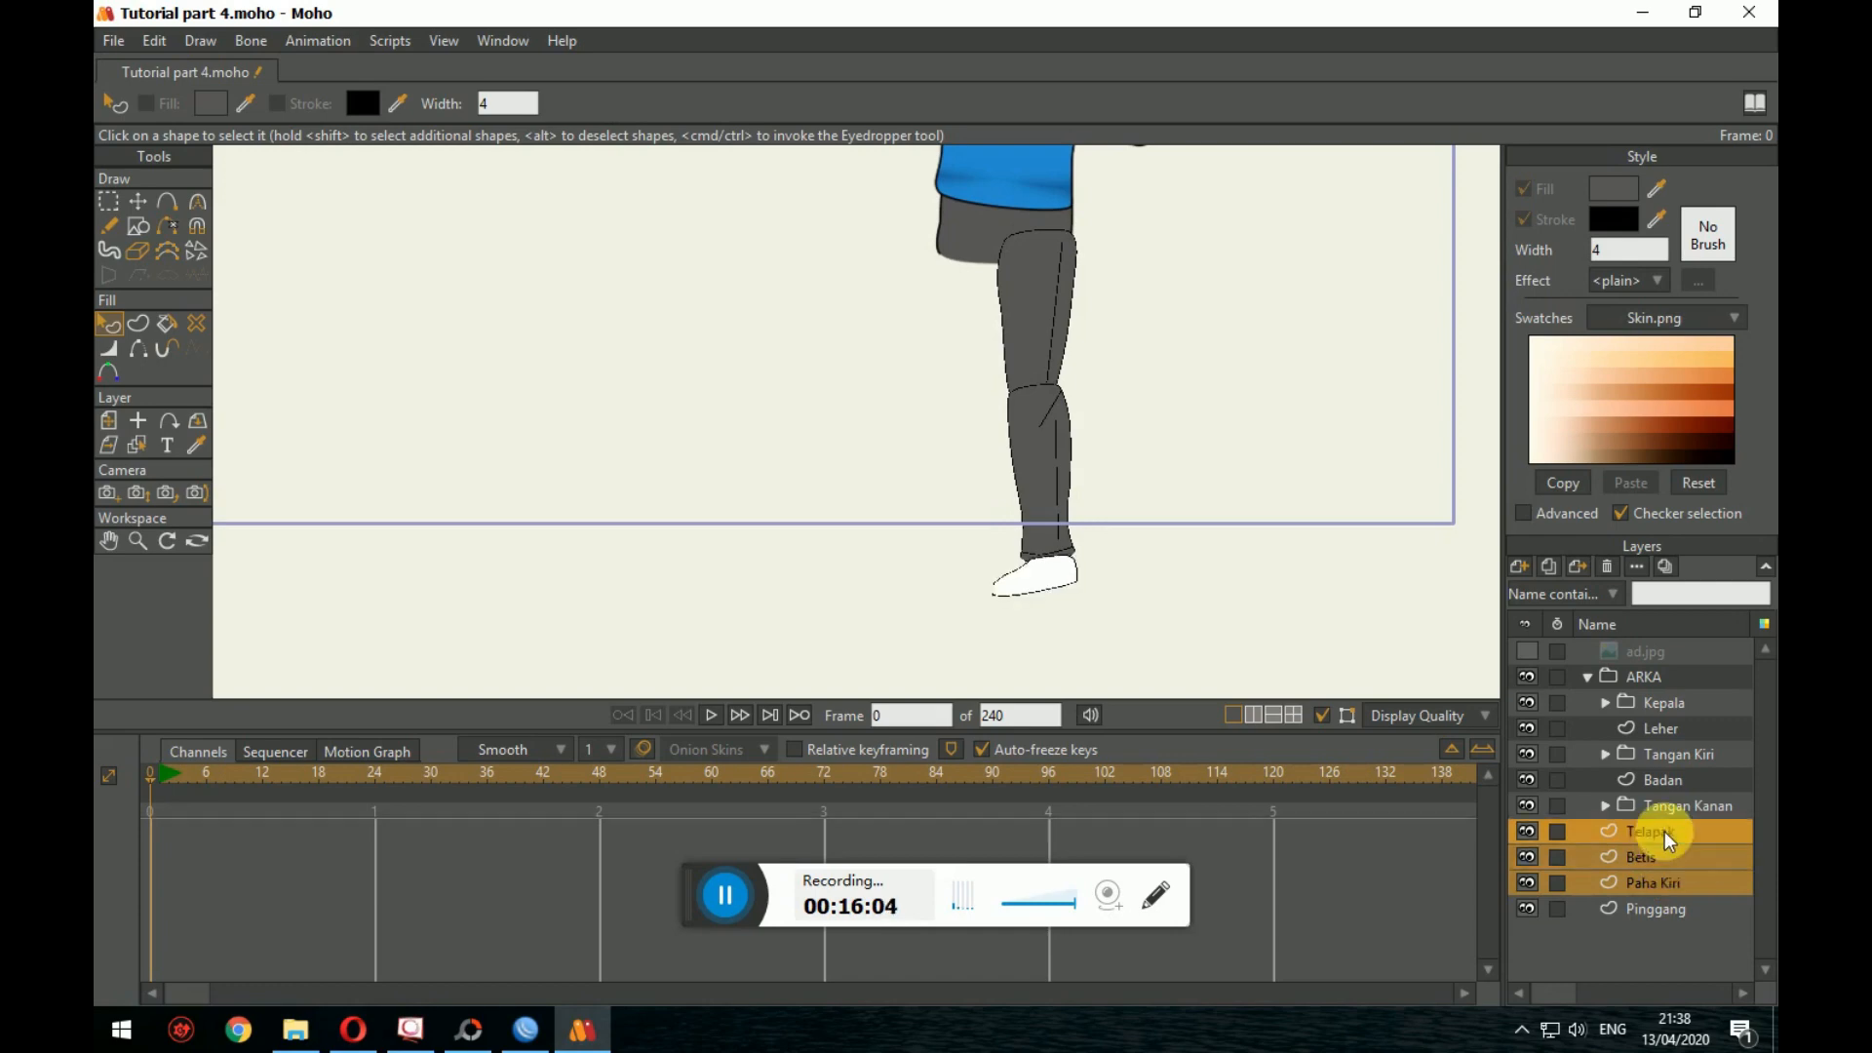
{"action": "right_click", "coordinate": [1661, 833]}
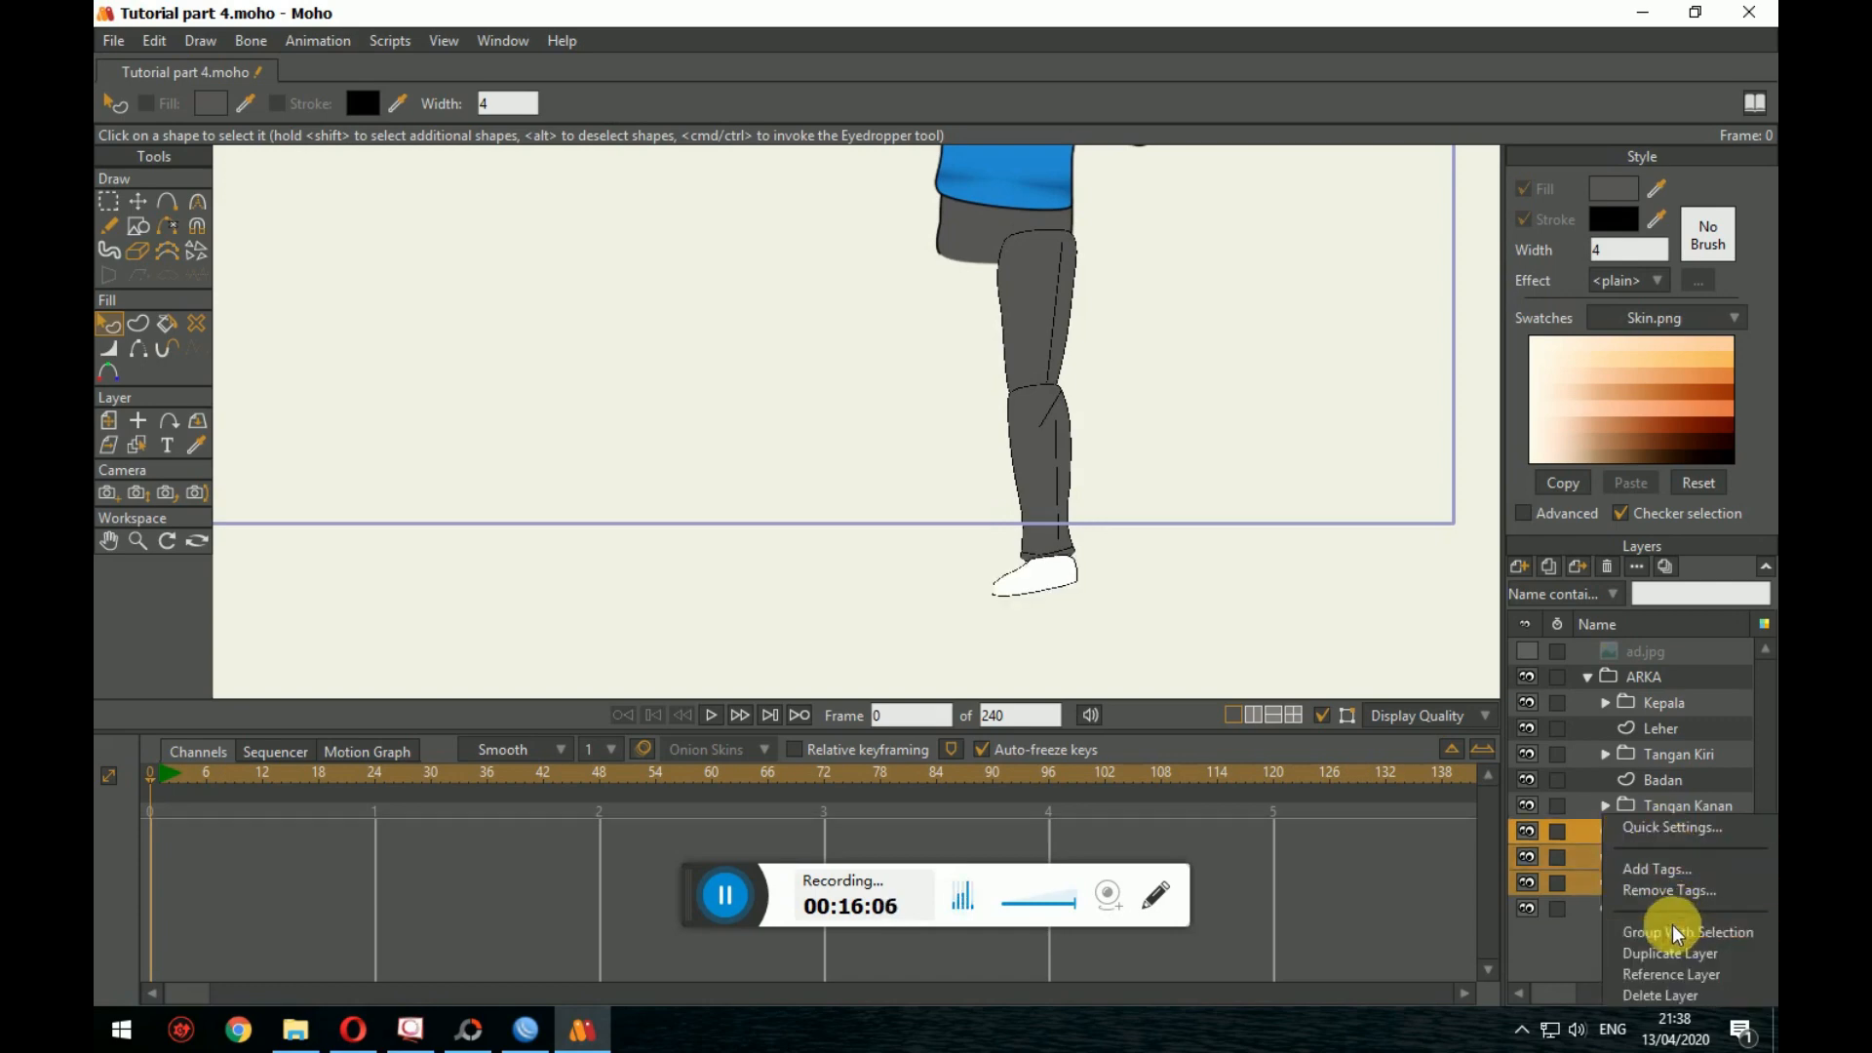
{"action": "left_click", "coordinate": [1671, 928]}
{"action": "double_click", "coordinate": [1680, 837]}
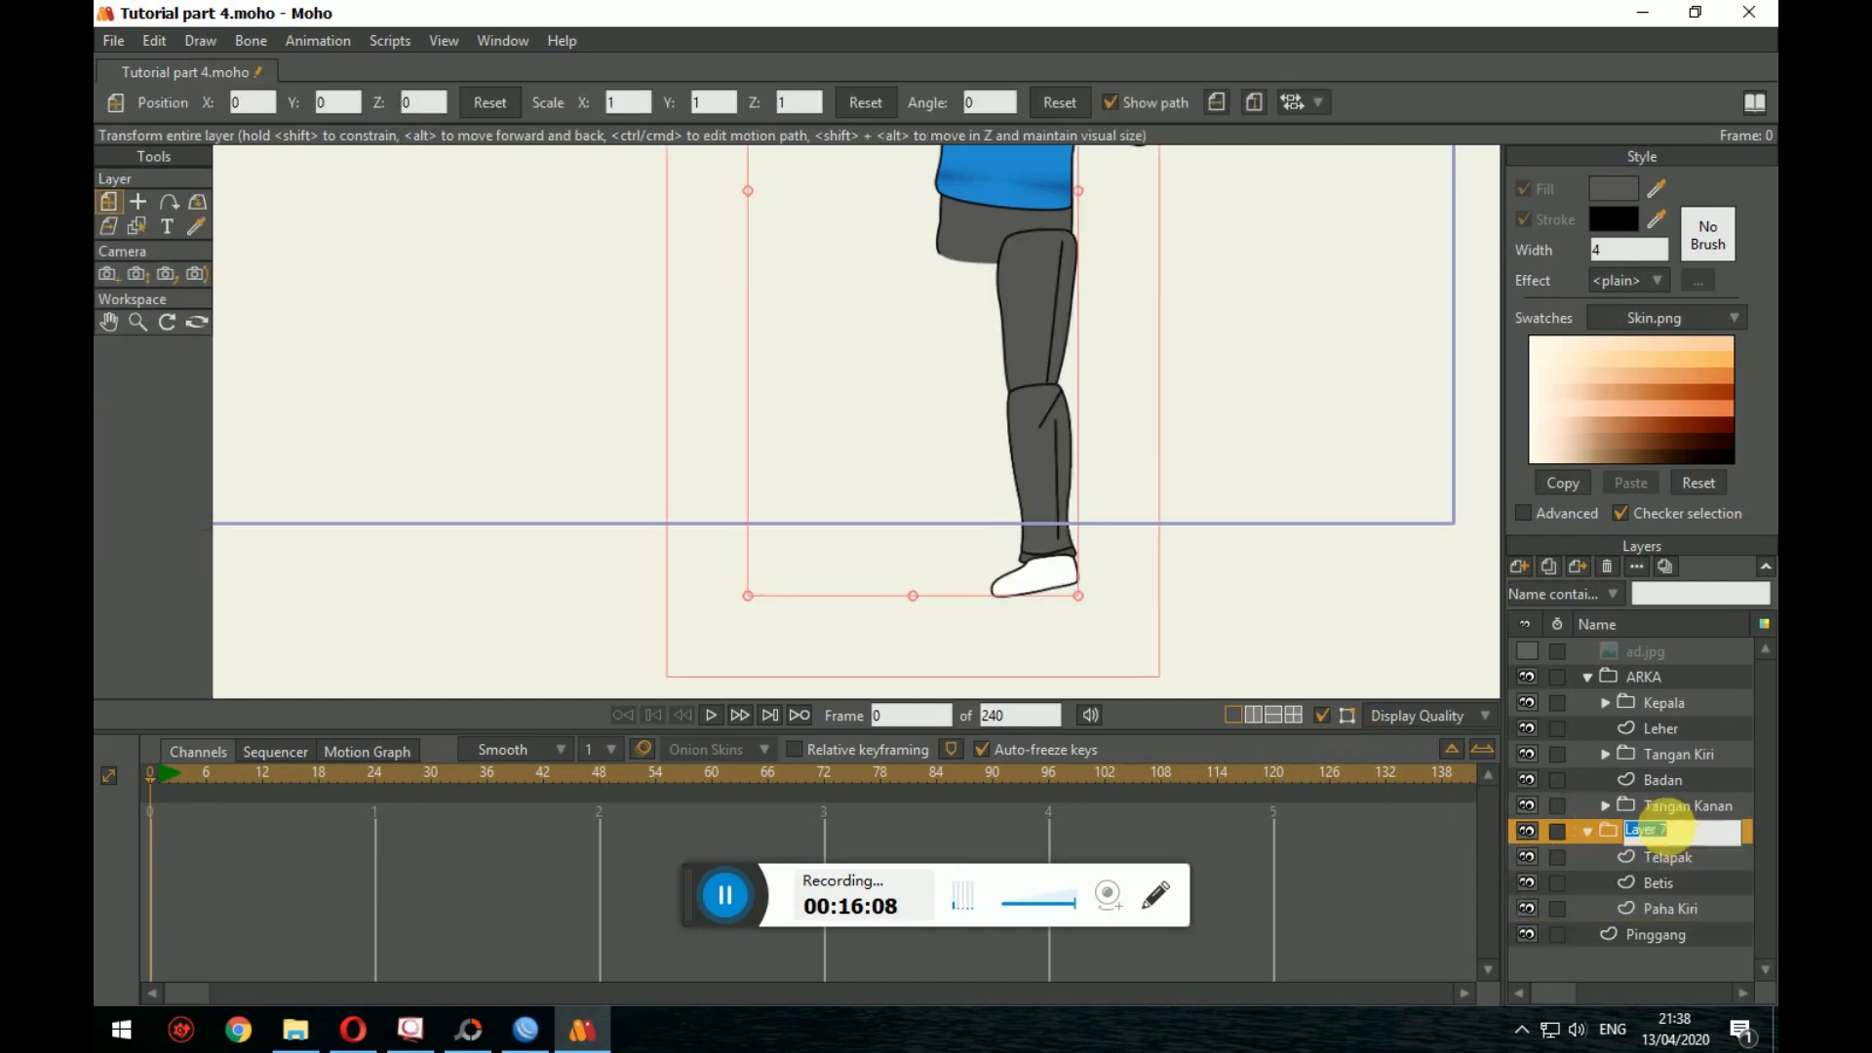
{"action": "type", "text": "Kaki"}
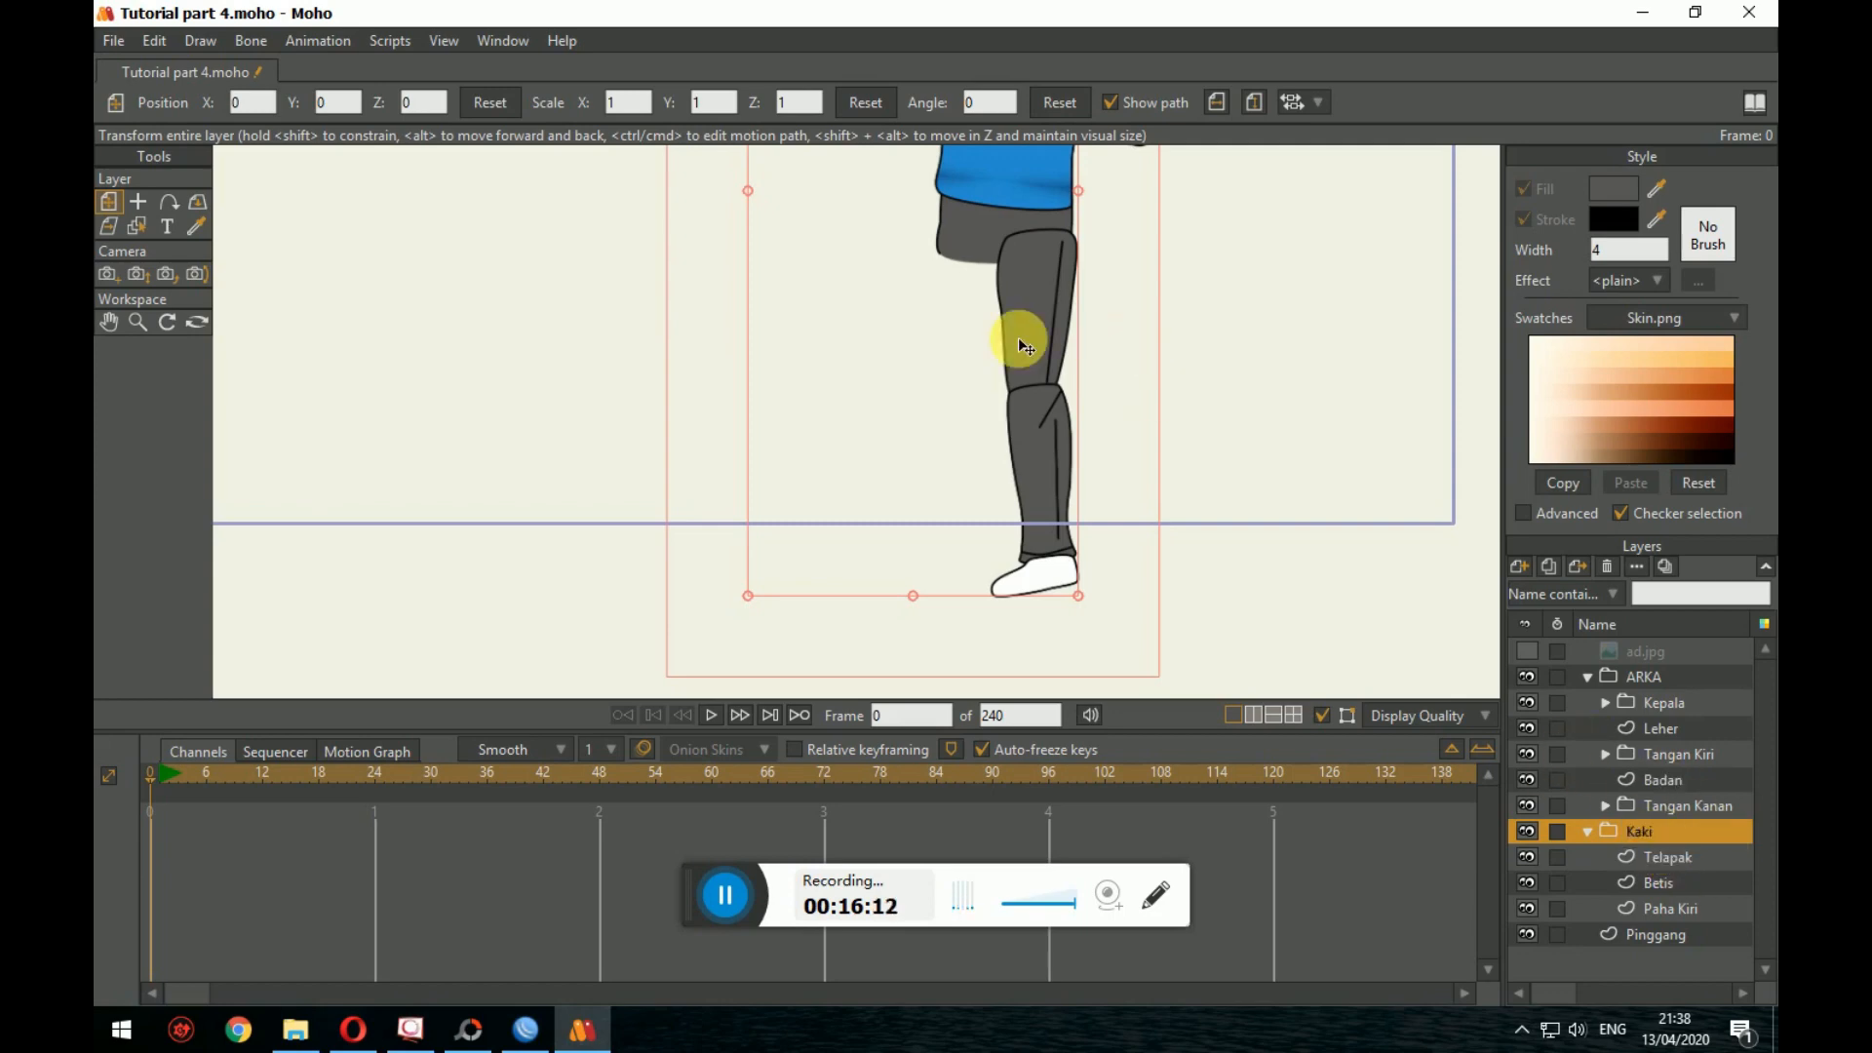
Step: Shift the whole Kaki group slightly down and to the left, to about X -0.0182, Y -0.0243
{"action": "mouse_move", "coordinate": [1041, 330]}
{"action": "left_mouse_down"}
{"action": "mouse_move", "coordinate": [1012, 329]}
{"action": "mouse_move", "coordinate": [1039, 342]}
{"action": "left_mouse_up"}
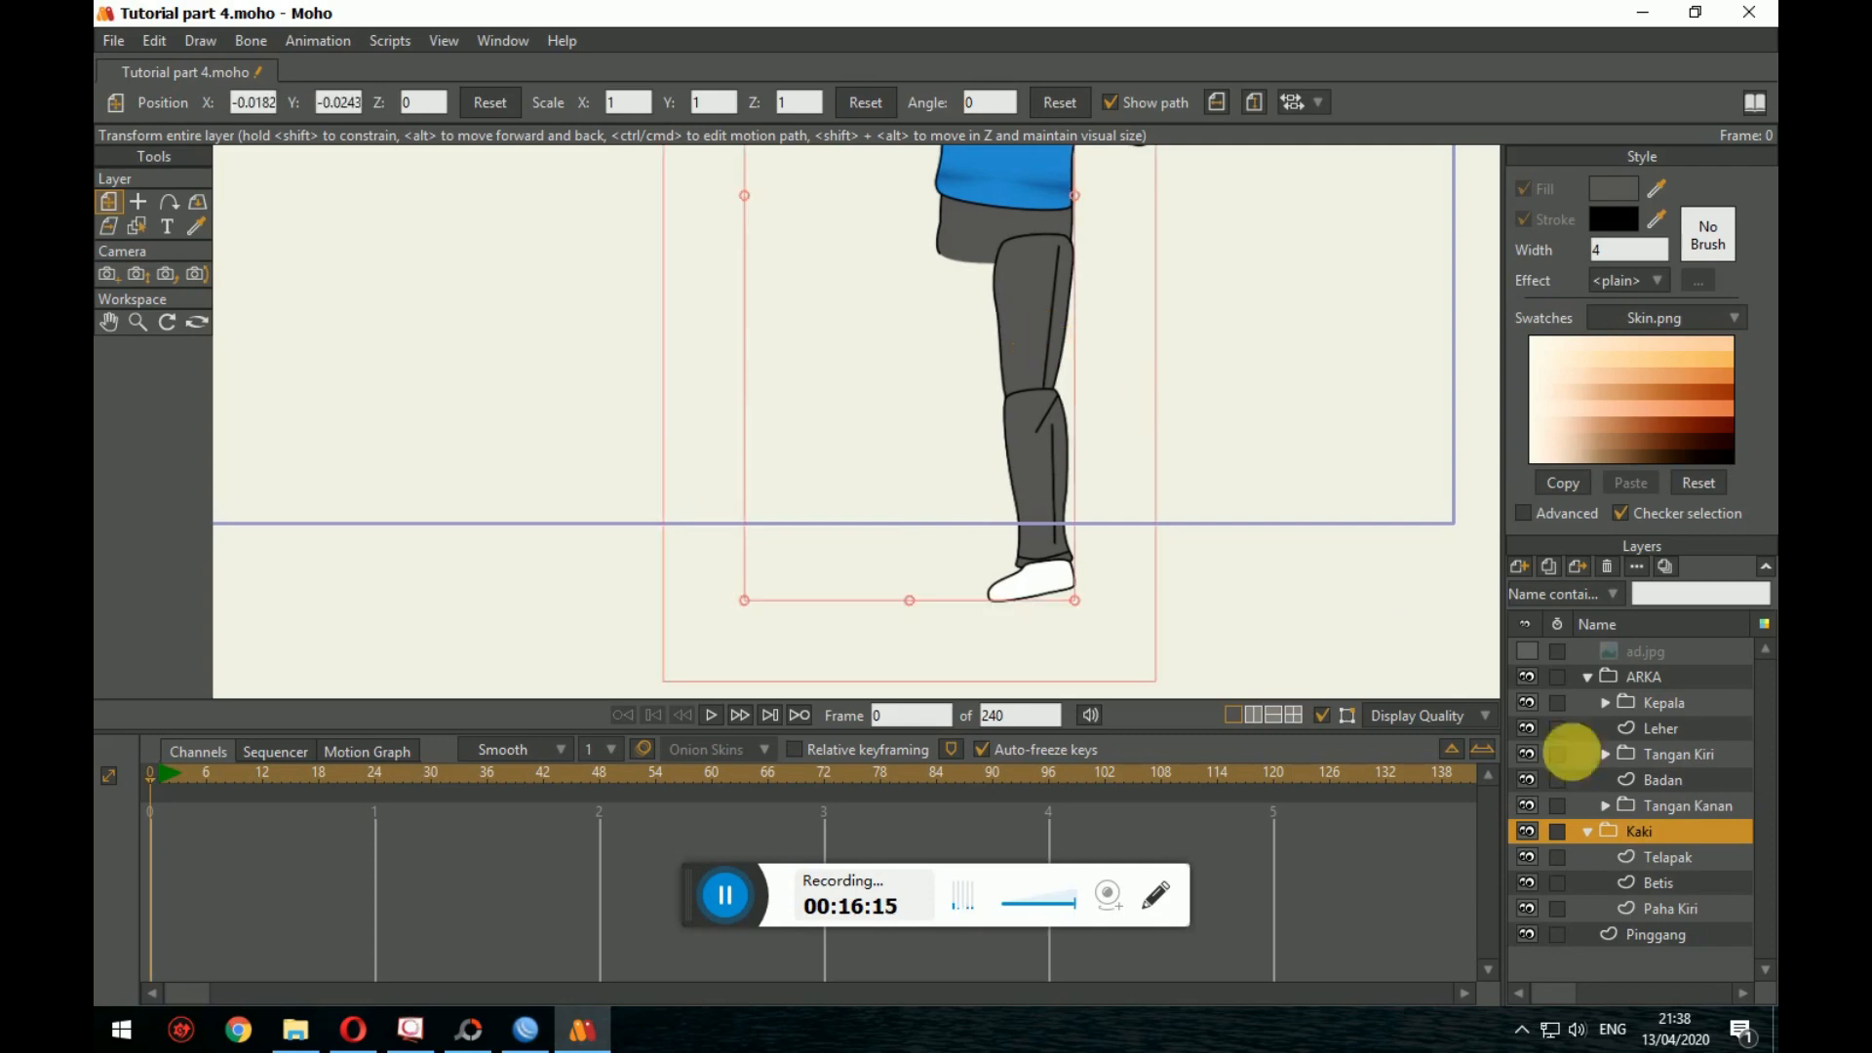
{"action": "left_click_drag", "start_coordinate": [1265, 543], "coordinate": [1259, 536]}
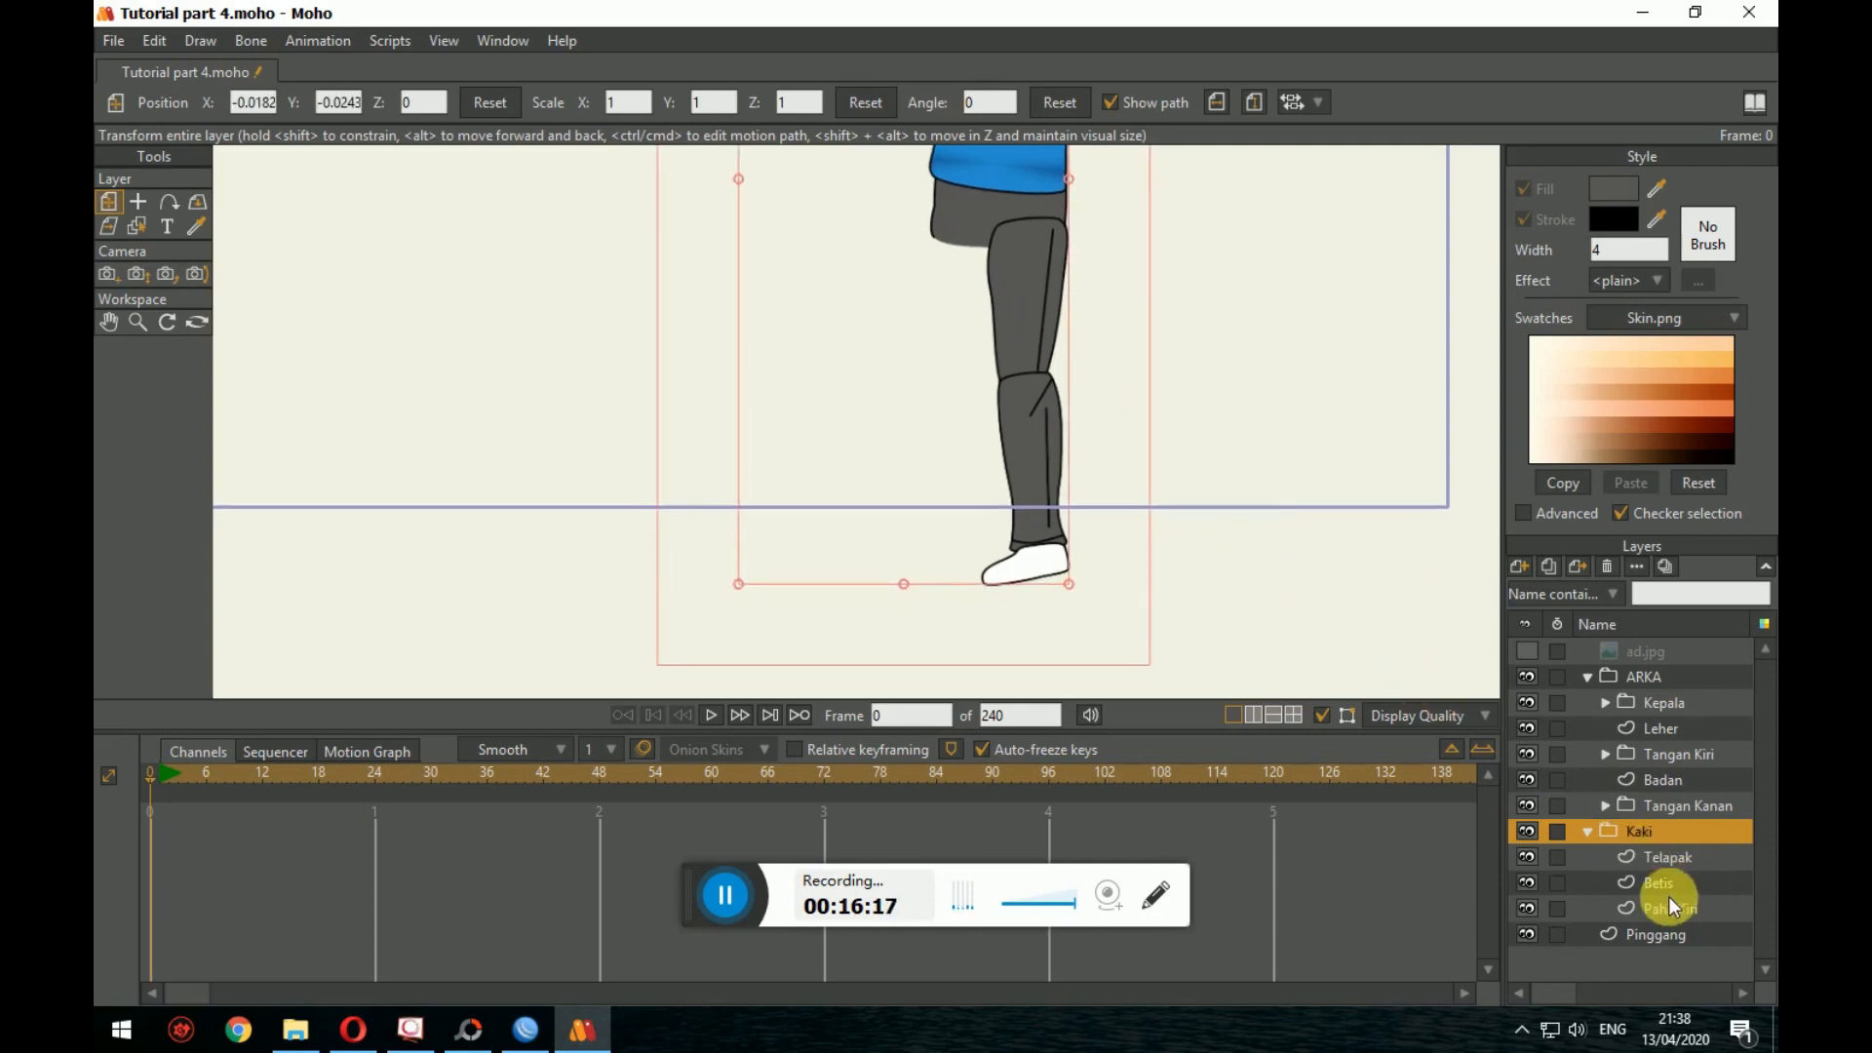
Step: Move the Pinggang layer into the Kaki group, below Paha Kiri
{"action": "left_click", "coordinate": [1667, 934]}
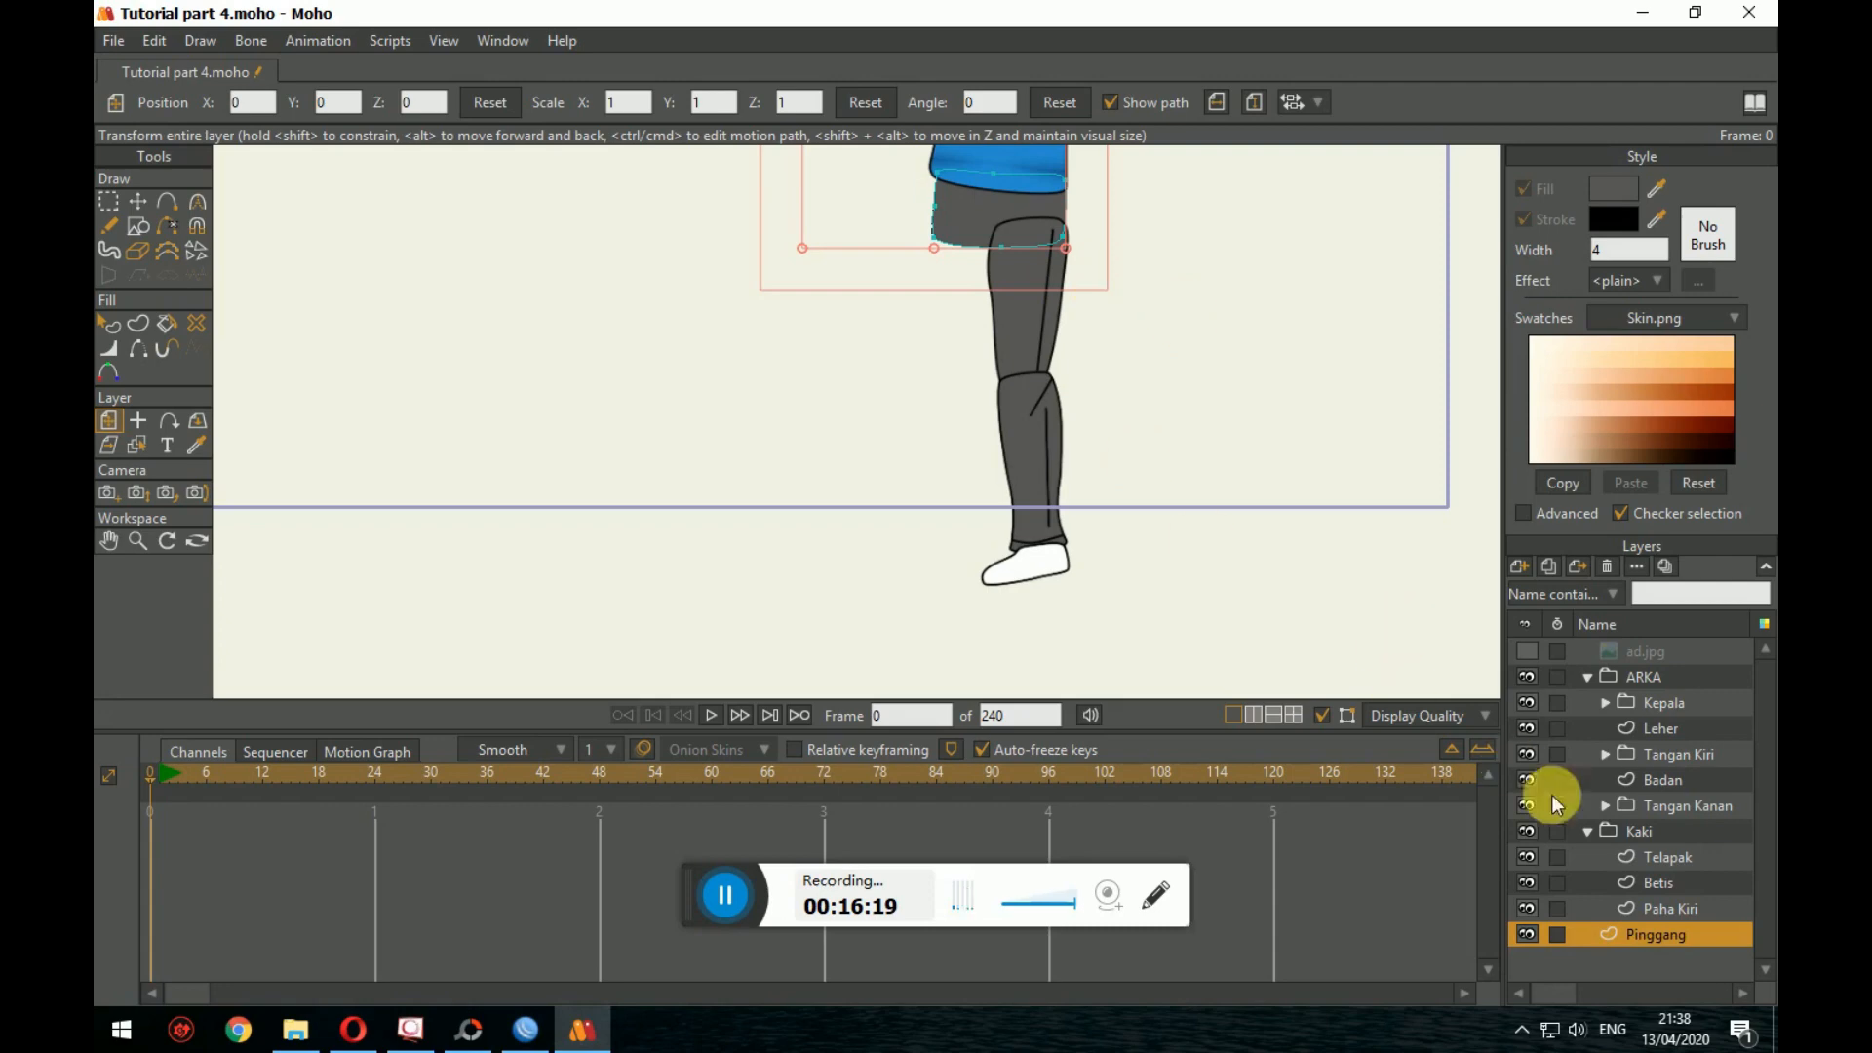
{"action": "mouse_move", "coordinate": [1671, 936]}
{"action": "left_mouse_down"}
{"action": "mouse_move", "coordinate": [1671, 876]}
{"action": "mouse_move", "coordinate": [1672, 938]}
{"action": "left_mouse_up"}
{"action": "left_click_drag", "start_coordinate": [1665, 934], "coordinate": [1665, 920]}
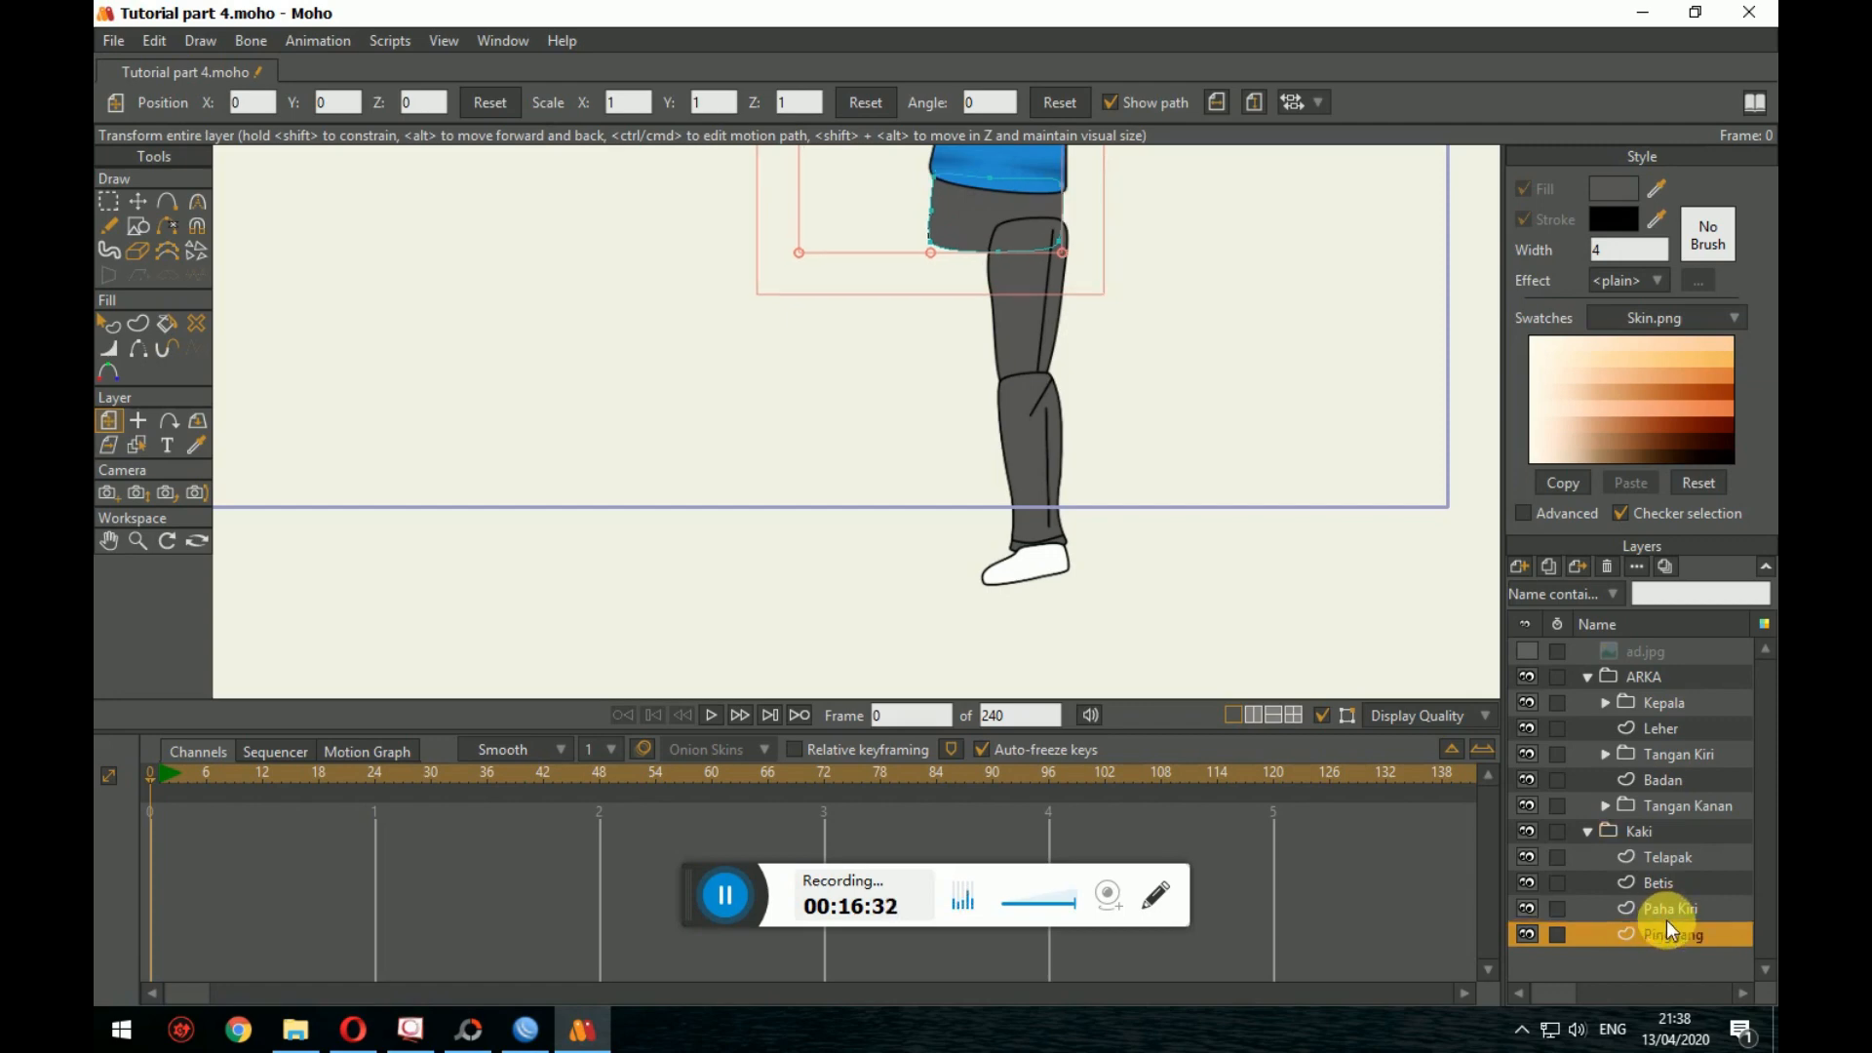
Step: Group the Telapak, Betis and Paha Kiri layers into a new group named Kaki Kiri
{"action": "left_click", "coordinate": [1665, 863]}
{"action": "left_click", "coordinate": [1671, 899], "text": "shift"}
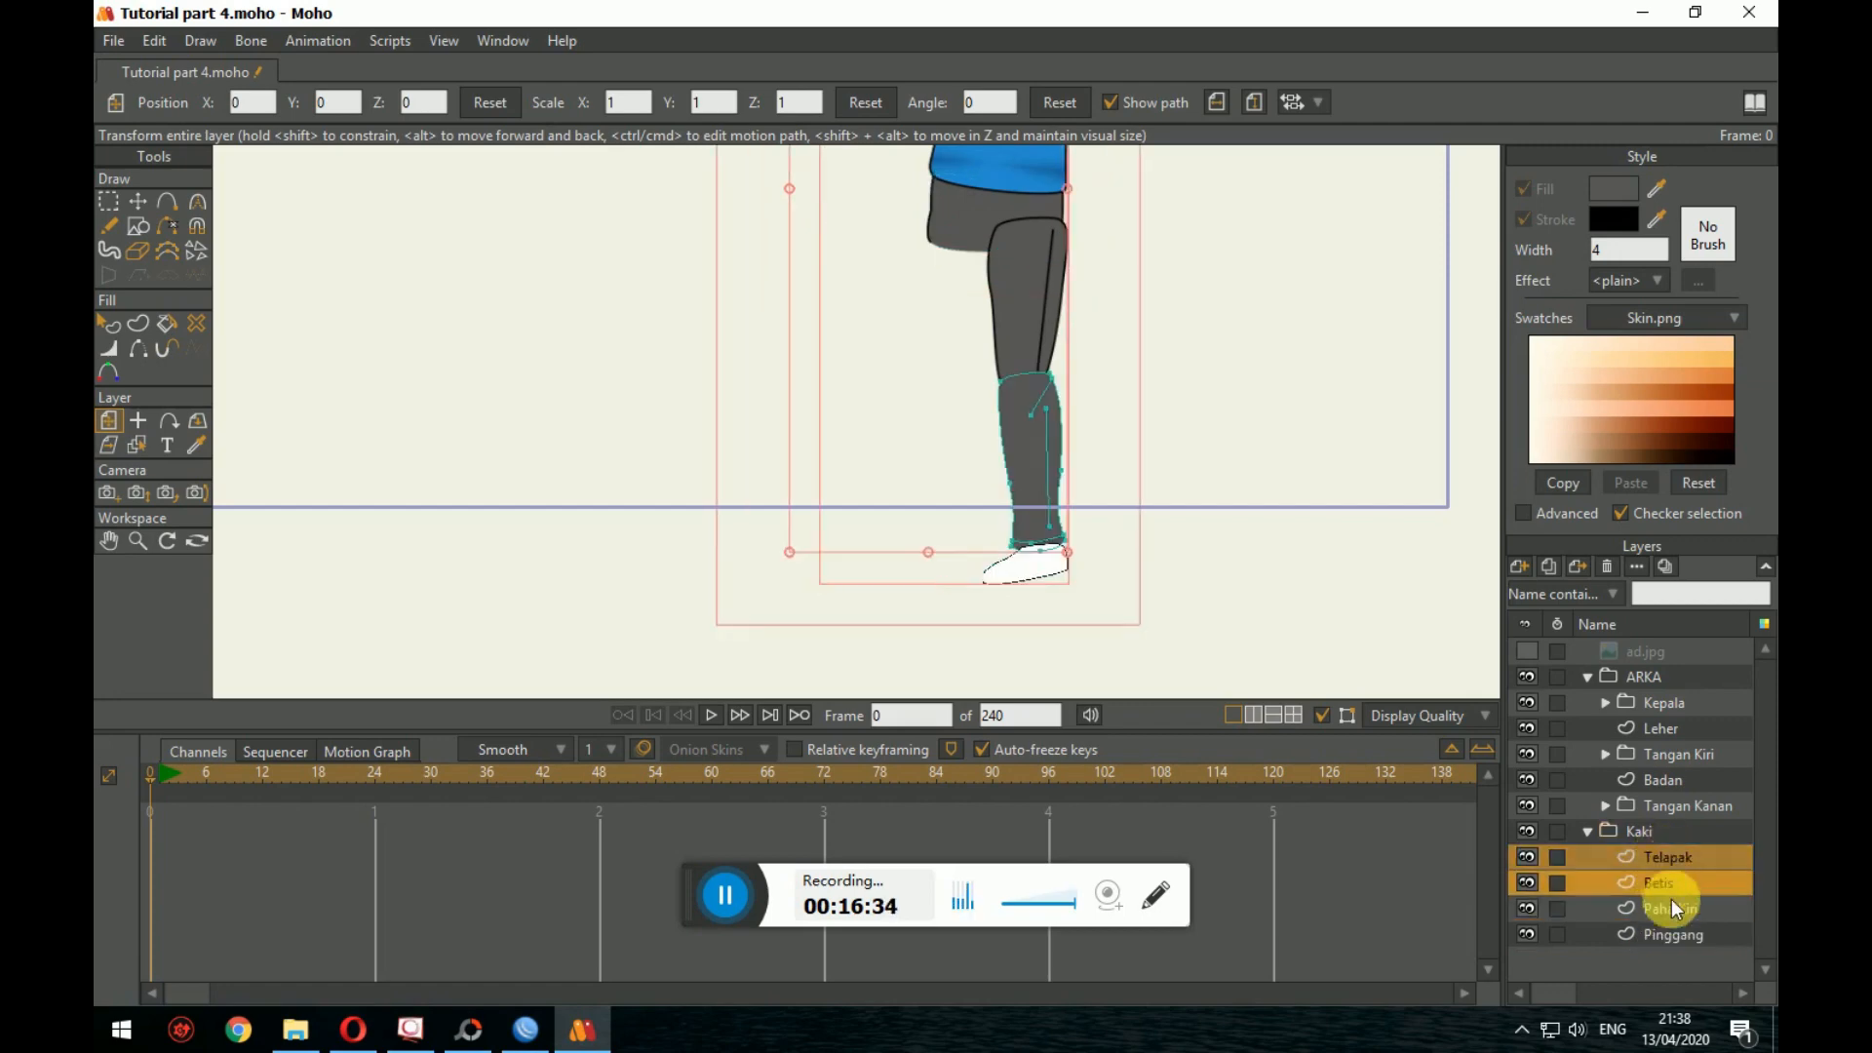
{"action": "right_click", "coordinate": [1670, 862]}
{"action": "left_click", "coordinate": [1676, 931]}
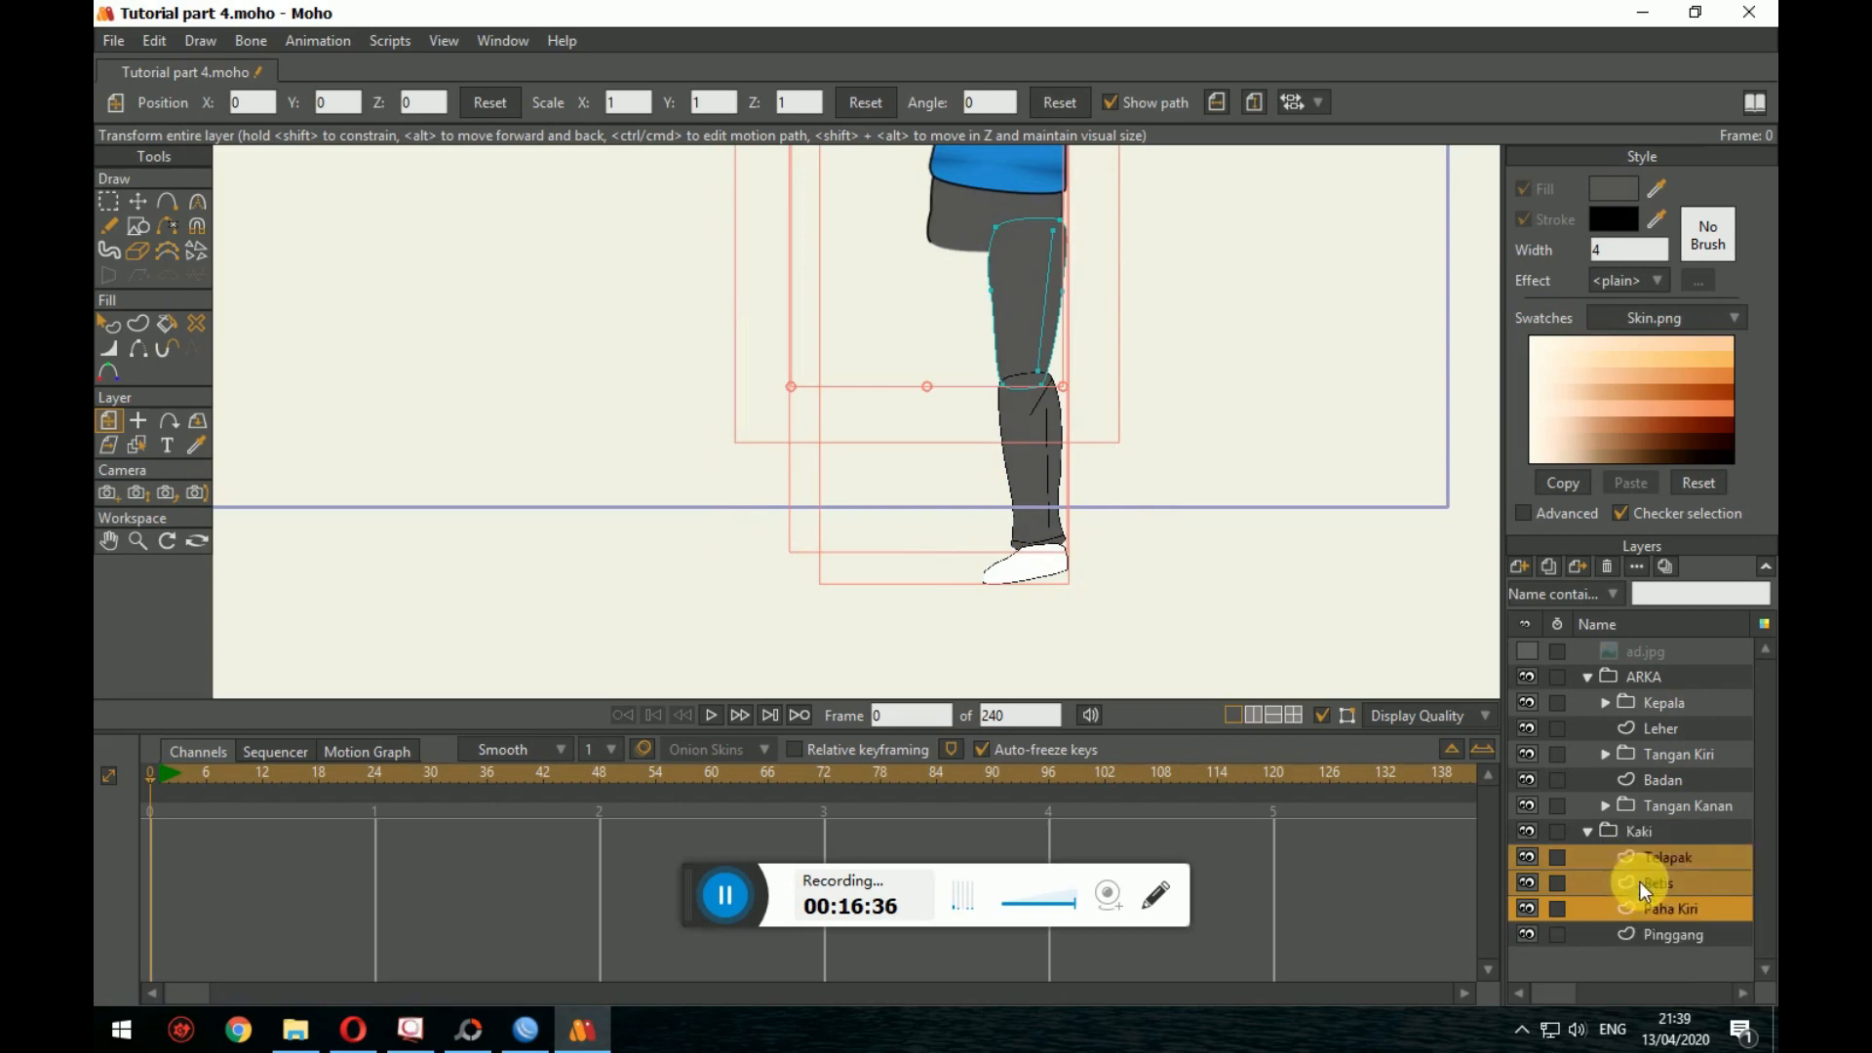
{"action": "double_click", "coordinate": [1670, 852]}
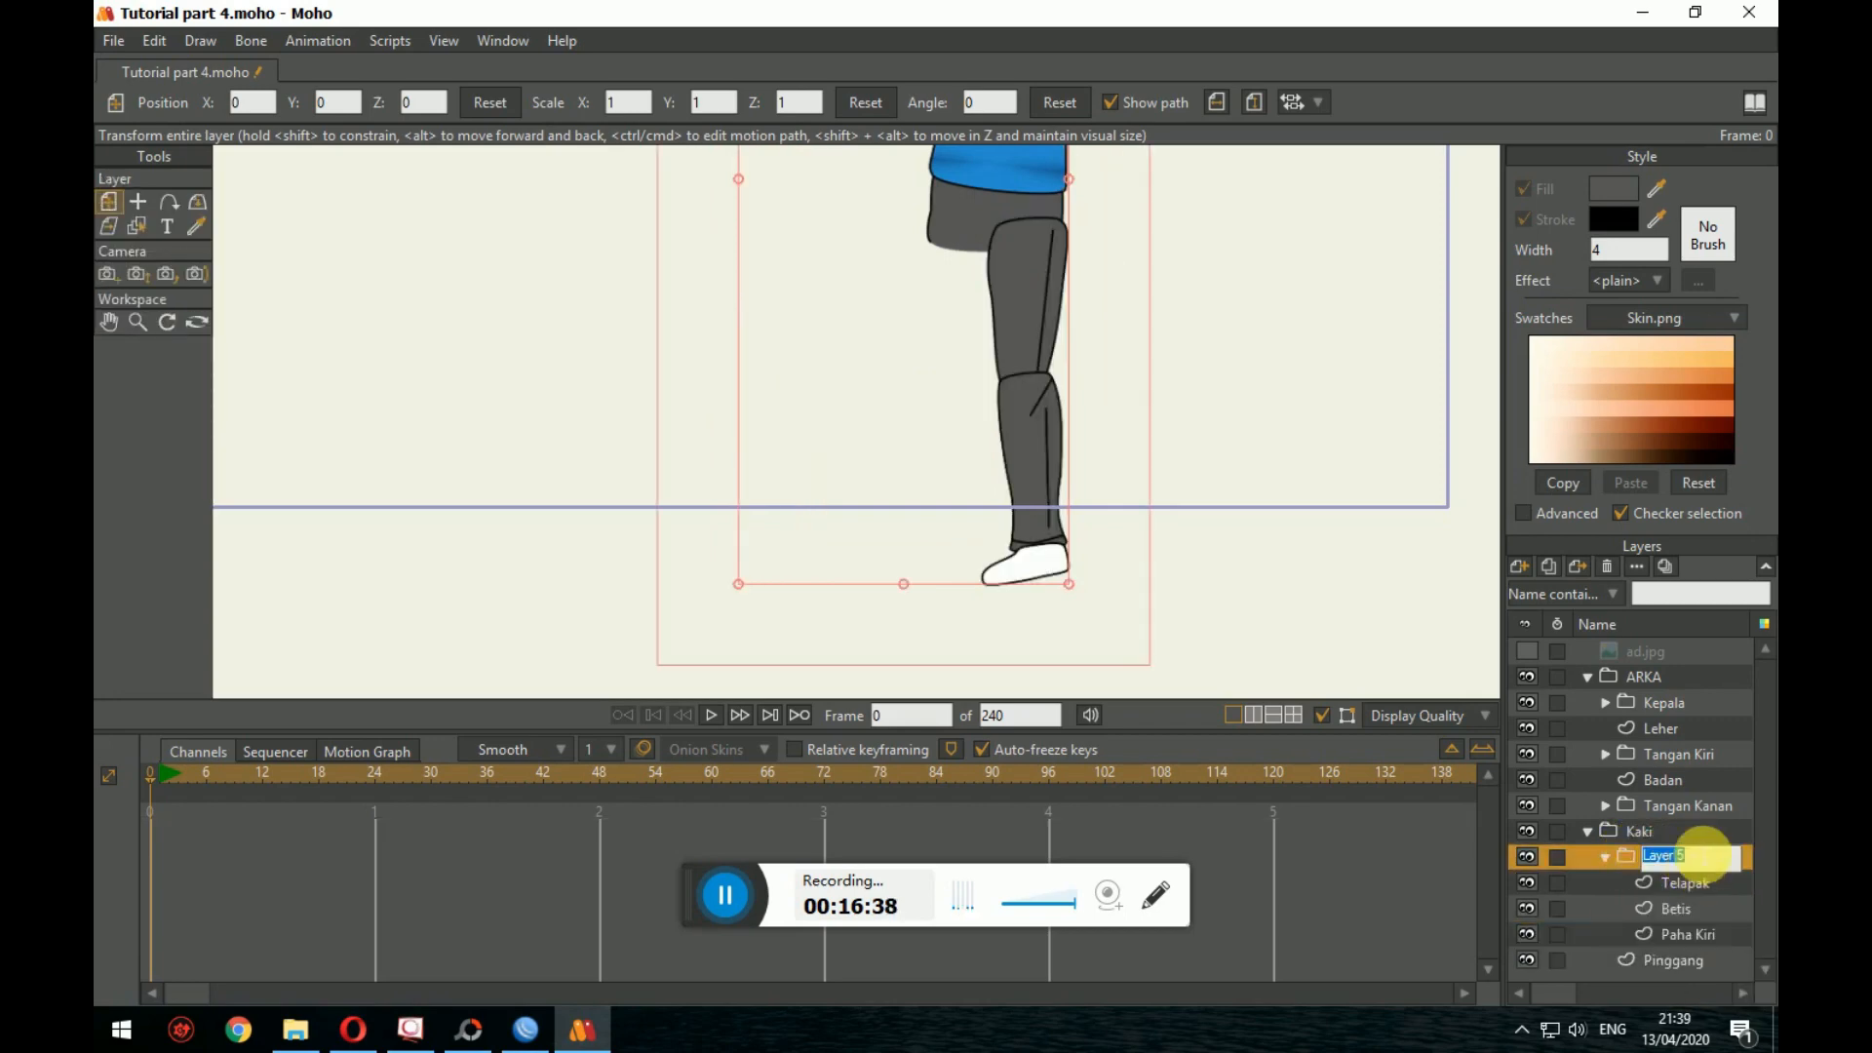
{"action": "type", "text": "Kaki Kiri"}
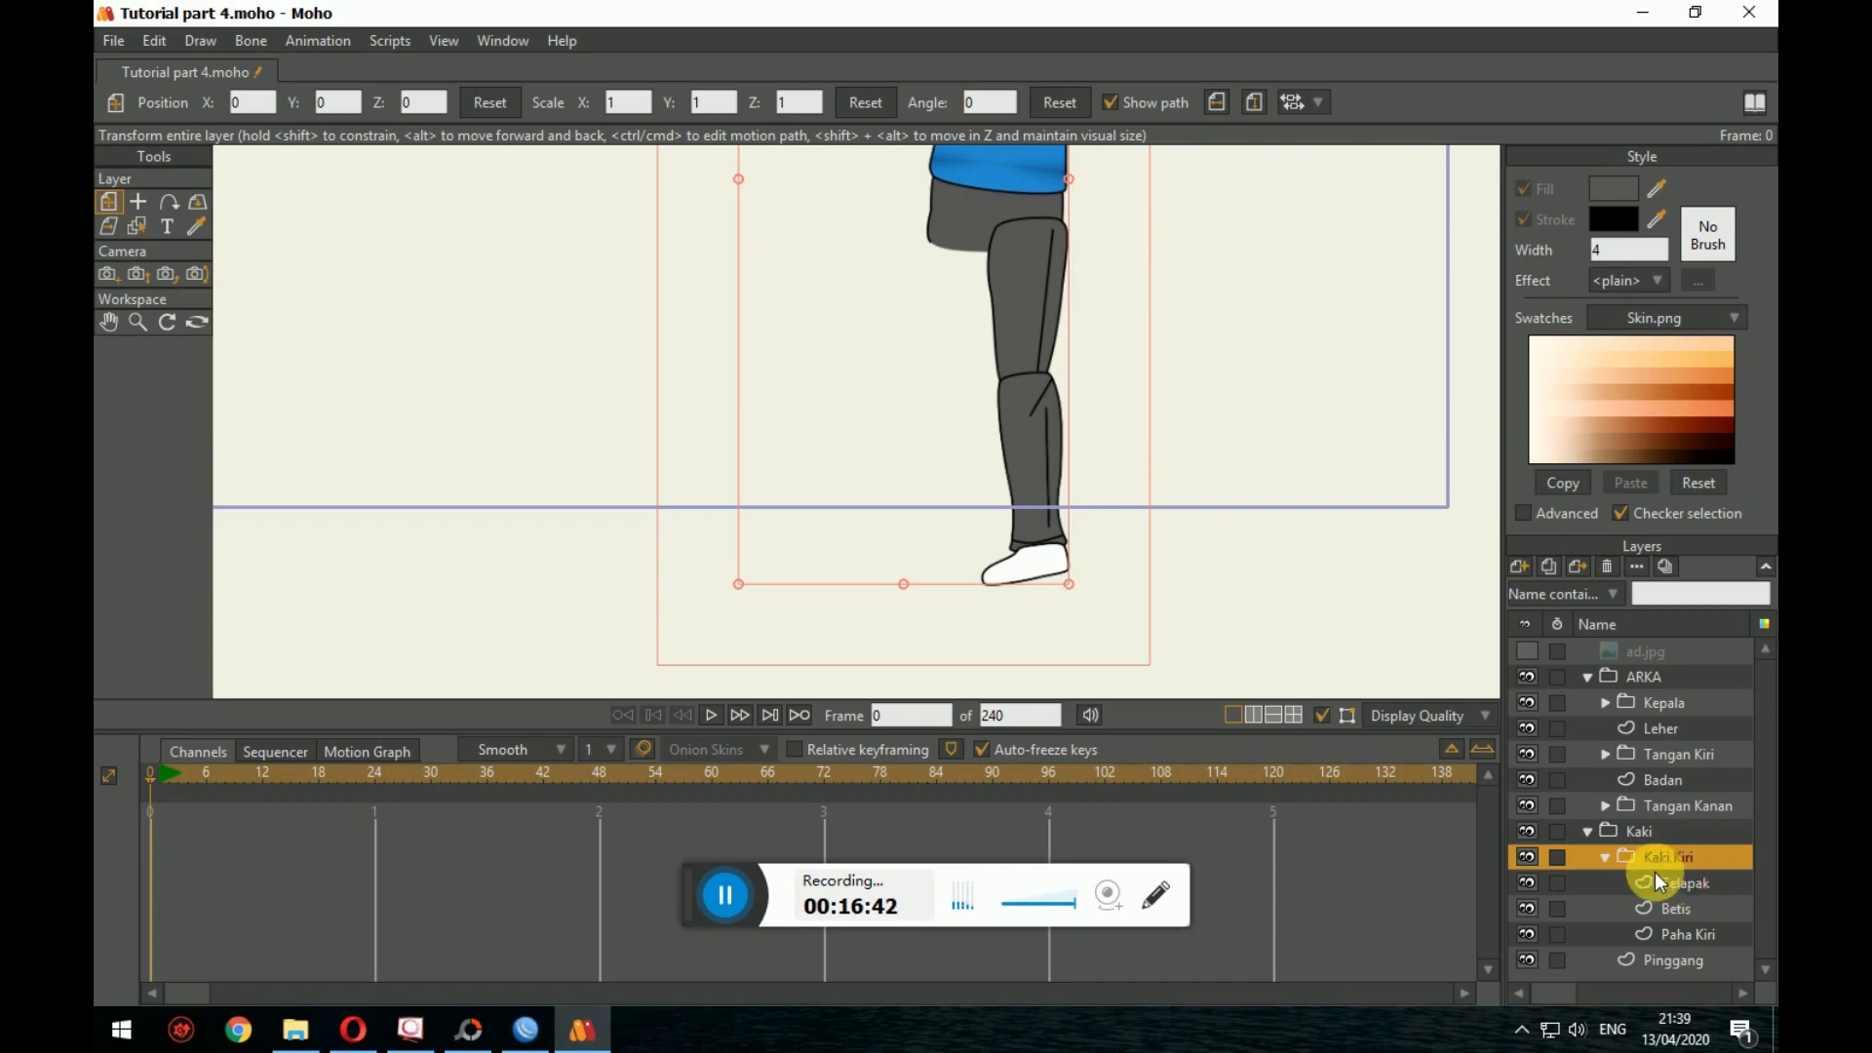
Step: Collapse the Kaki Kiri group and move it out of Kaki, directly below the Pinggang layer
{"action": "left_click", "coordinate": [1608, 856]}
{"action": "left_click", "coordinate": [1662, 881]}
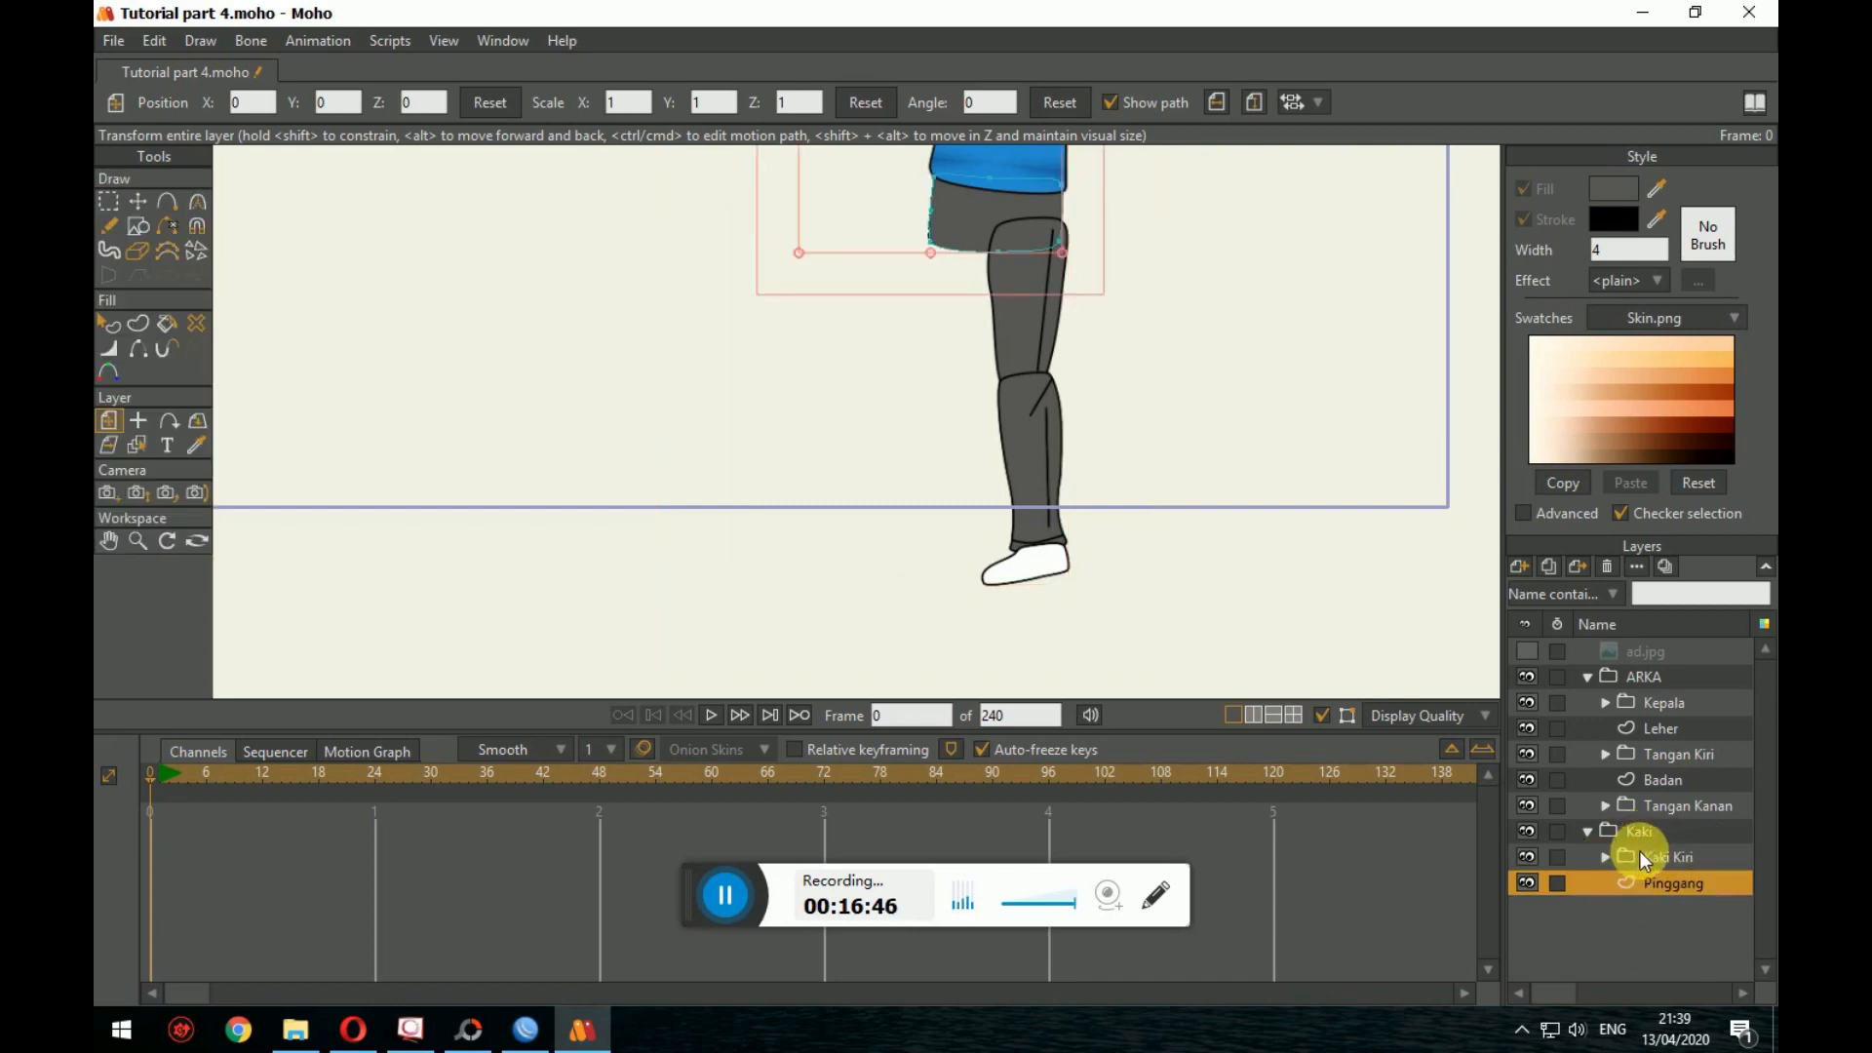
{"action": "left_click_drag", "start_coordinate": [1643, 850], "coordinate": [1658, 897]}
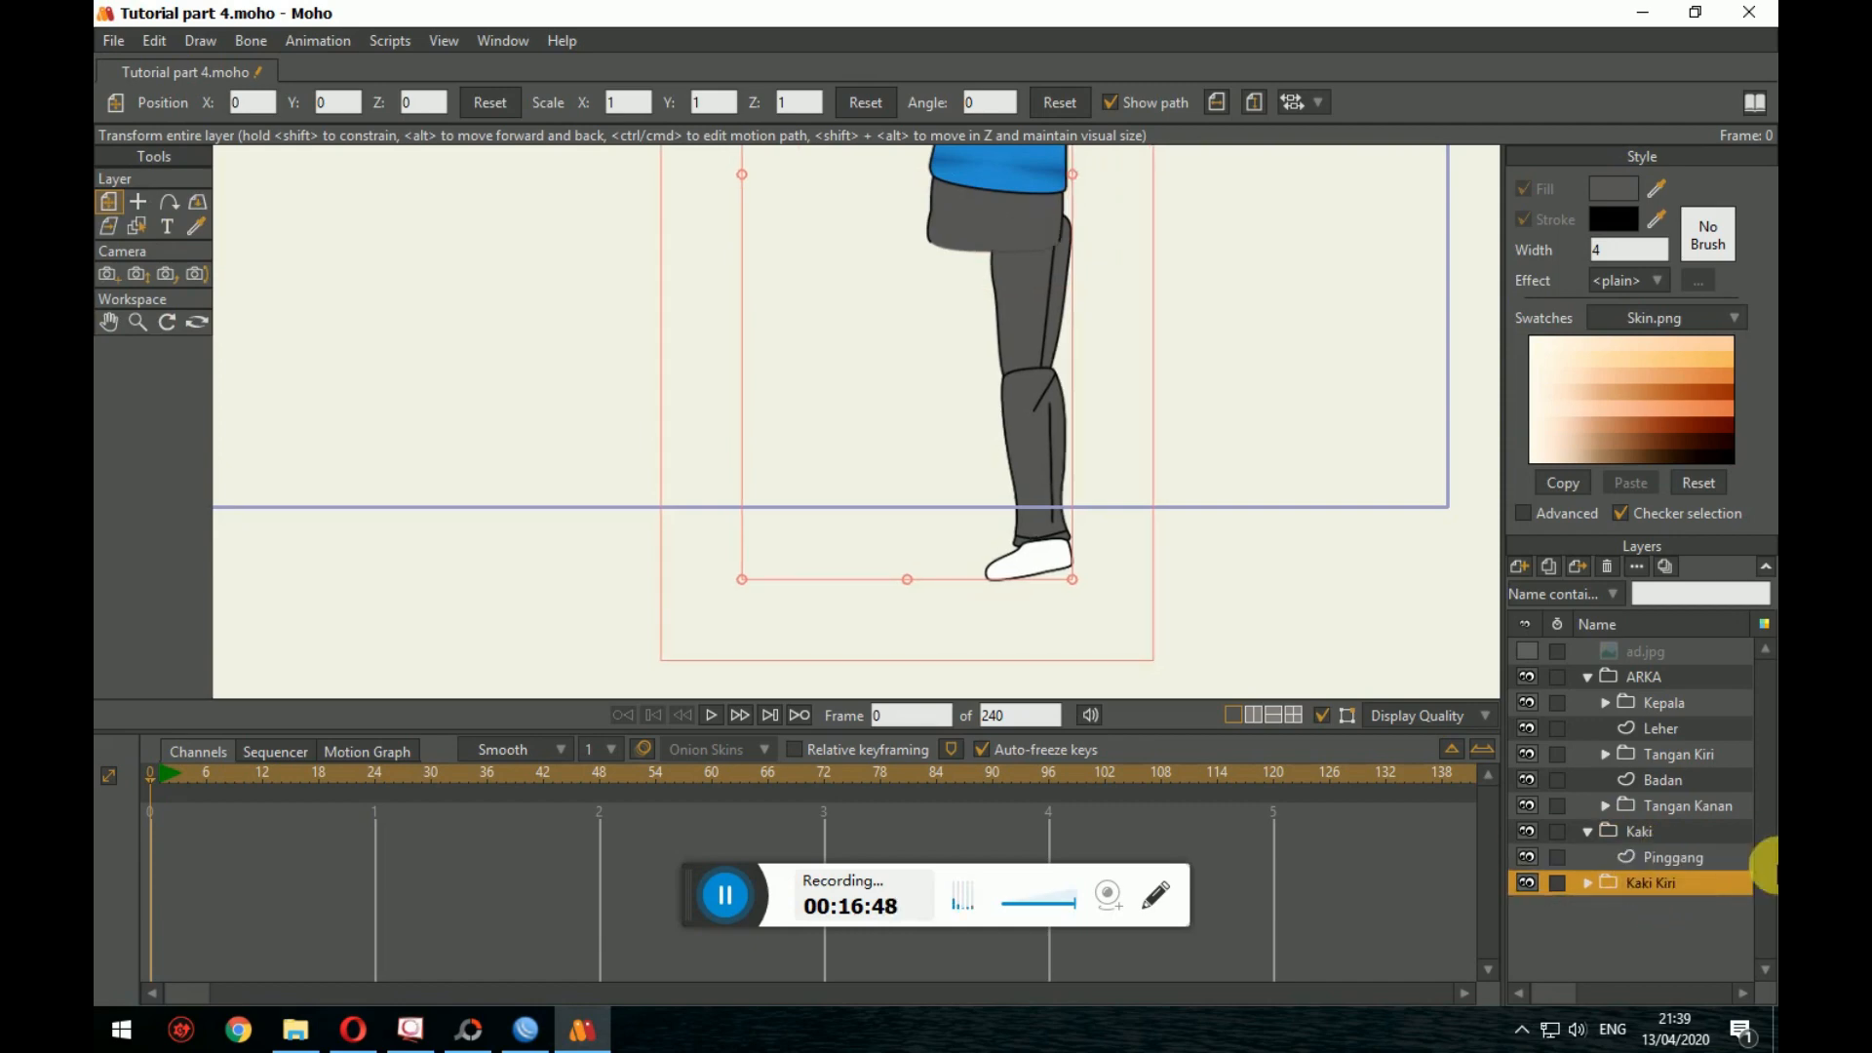
Step: Shift the Kaki Kiri group to about X -0.0503, Y -0.0934 so the leg lines up under the waist
{"action": "left_click_drag", "start_coordinate": [1193, 398], "coordinate": [1238, 462]}
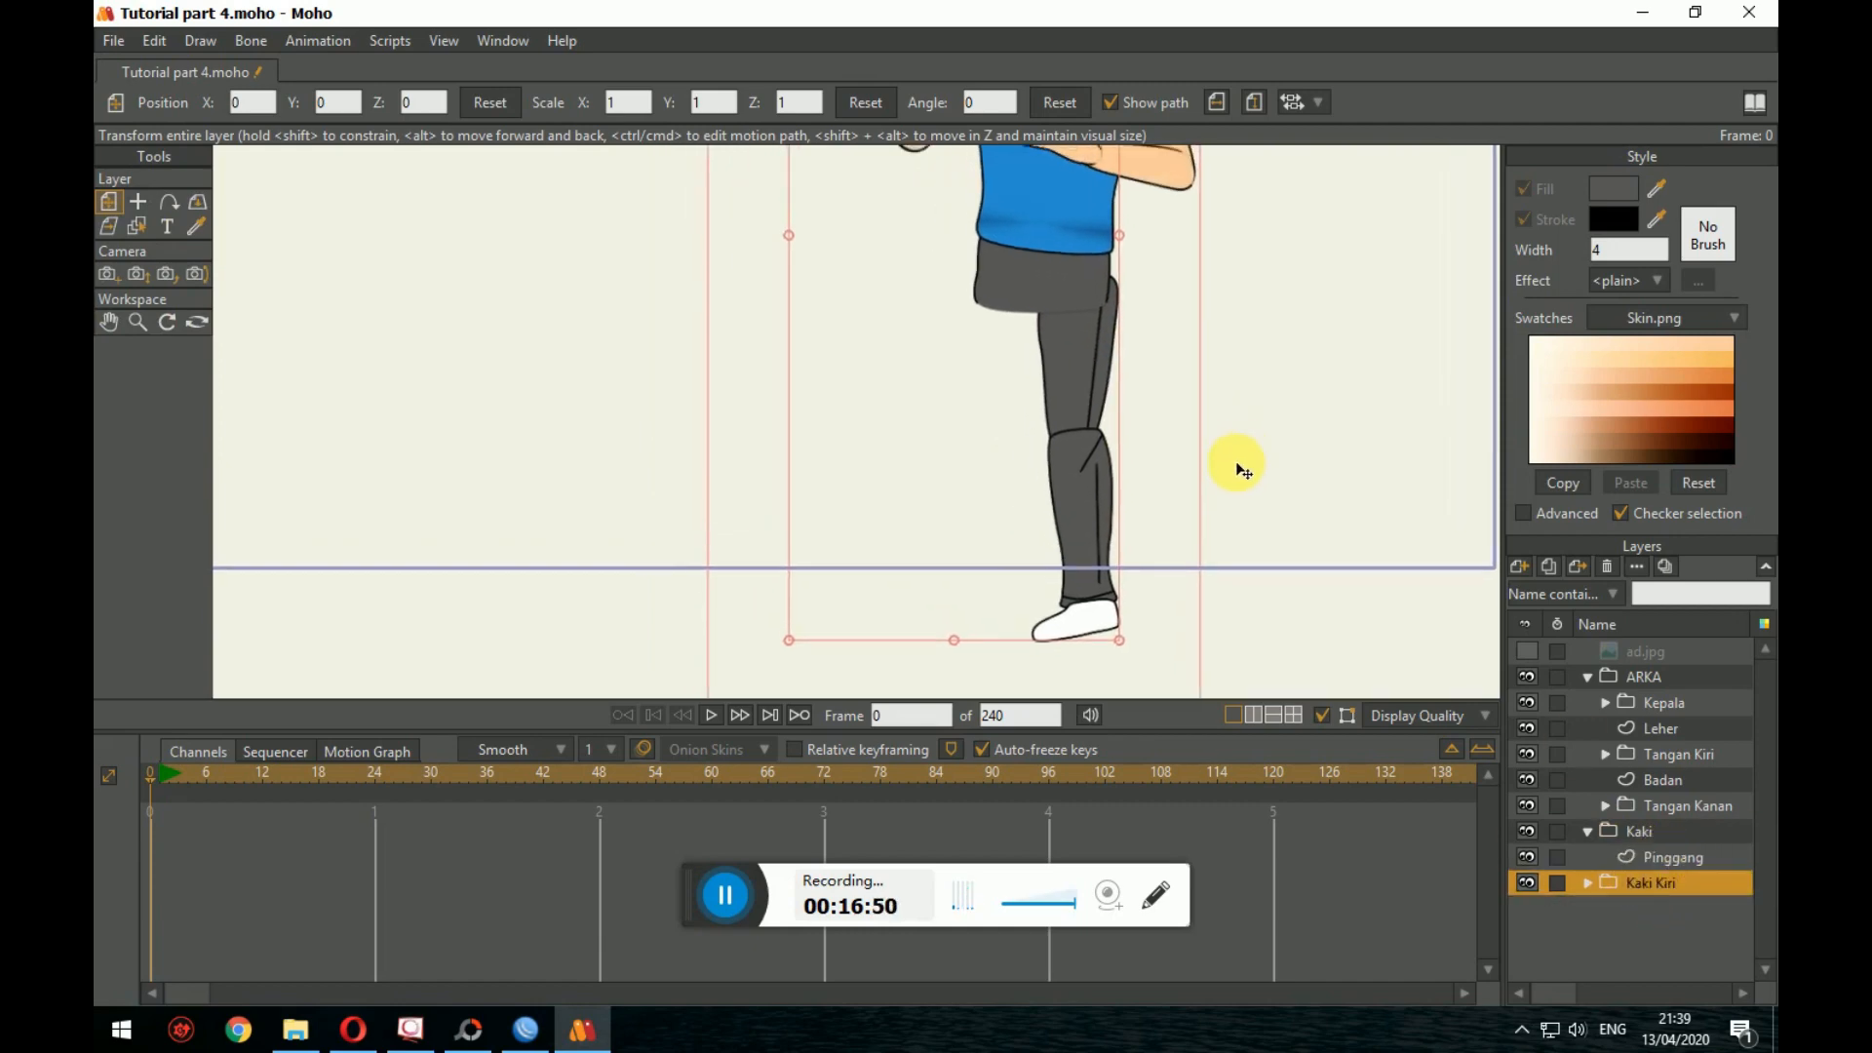
{"action": "left_click_drag", "start_coordinate": [1113, 366], "coordinate": [1218, 535]}
{"action": "scroll", "coordinate": [1137, 400], "scroll_direction": "up", "scroll_amount": 5}
{"action": "scroll", "coordinate": [1249, 581], "scroll_direction": "down", "scroll_amount": 2}
{"action": "left_click_drag", "start_coordinate": [1364, 666], "coordinate": [1400, 644]}
{"action": "left_click_drag", "start_coordinate": [1163, 499], "coordinate": [1209, 419]}
{"action": "scroll", "coordinate": [1244, 548], "scroll_direction": "up", "scroll_amount": 3}
{"action": "scroll", "coordinate": [1195, 595], "scroll_direction": "down", "scroll_amount": 5}
{"action": "scroll", "coordinate": [1199, 434], "scroll_direction": "down", "scroll_amount": 3}
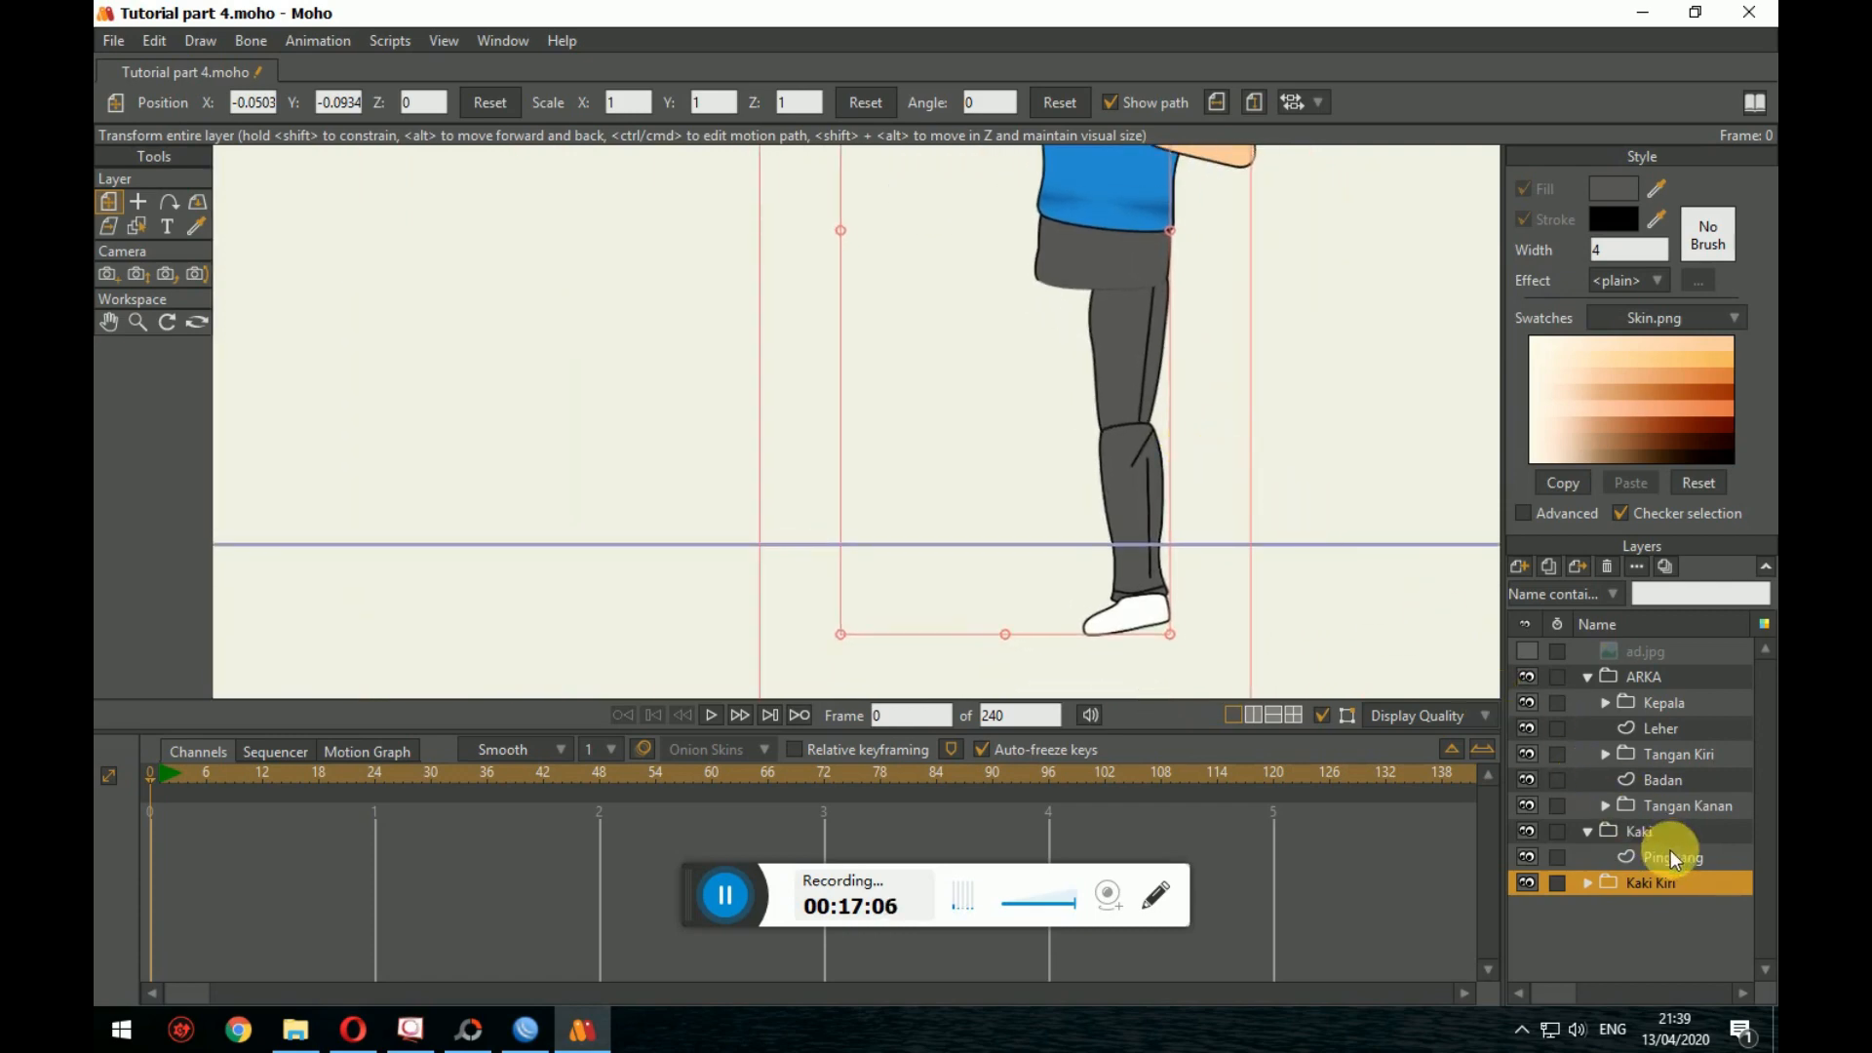
Step: Reorder the layers inside the Kaki Kiri group to Paha Kiri, Betis, Telapak from top to bottom
{"action": "left_click", "coordinate": [1590, 882]}
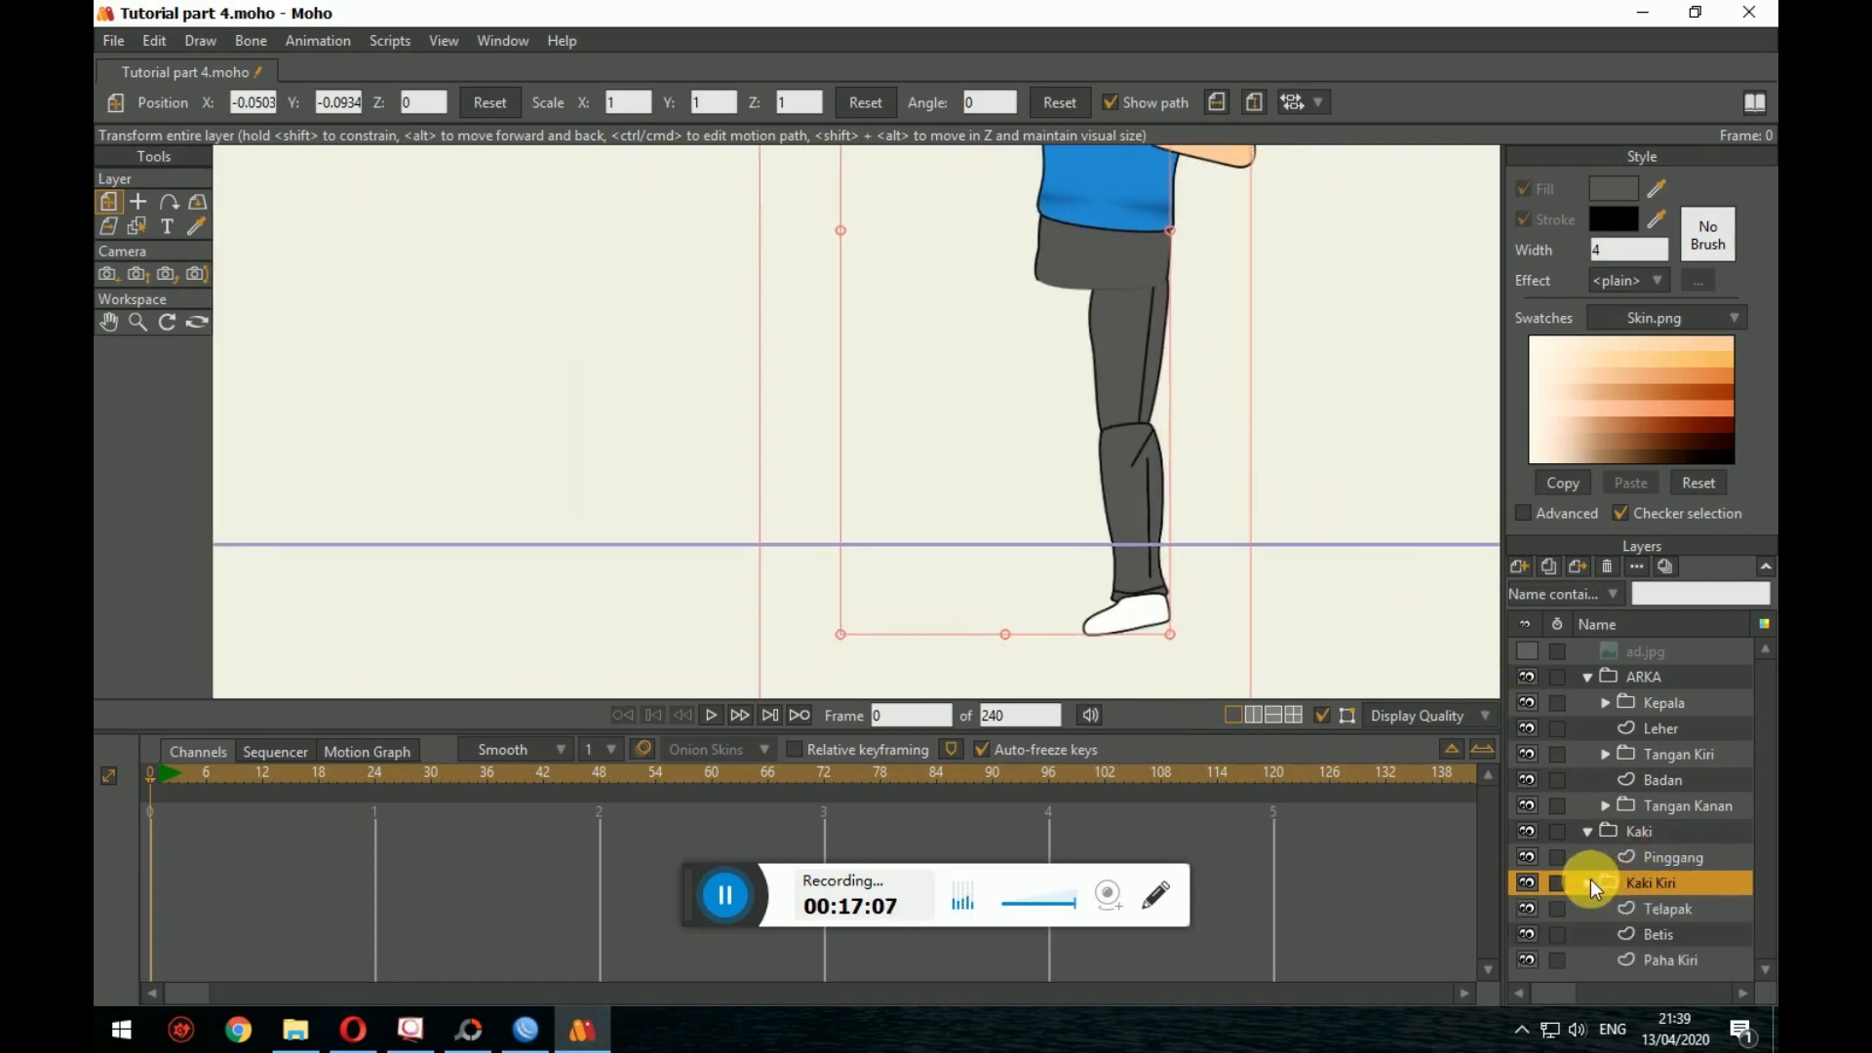
{"action": "left_click", "coordinate": [1677, 934]}
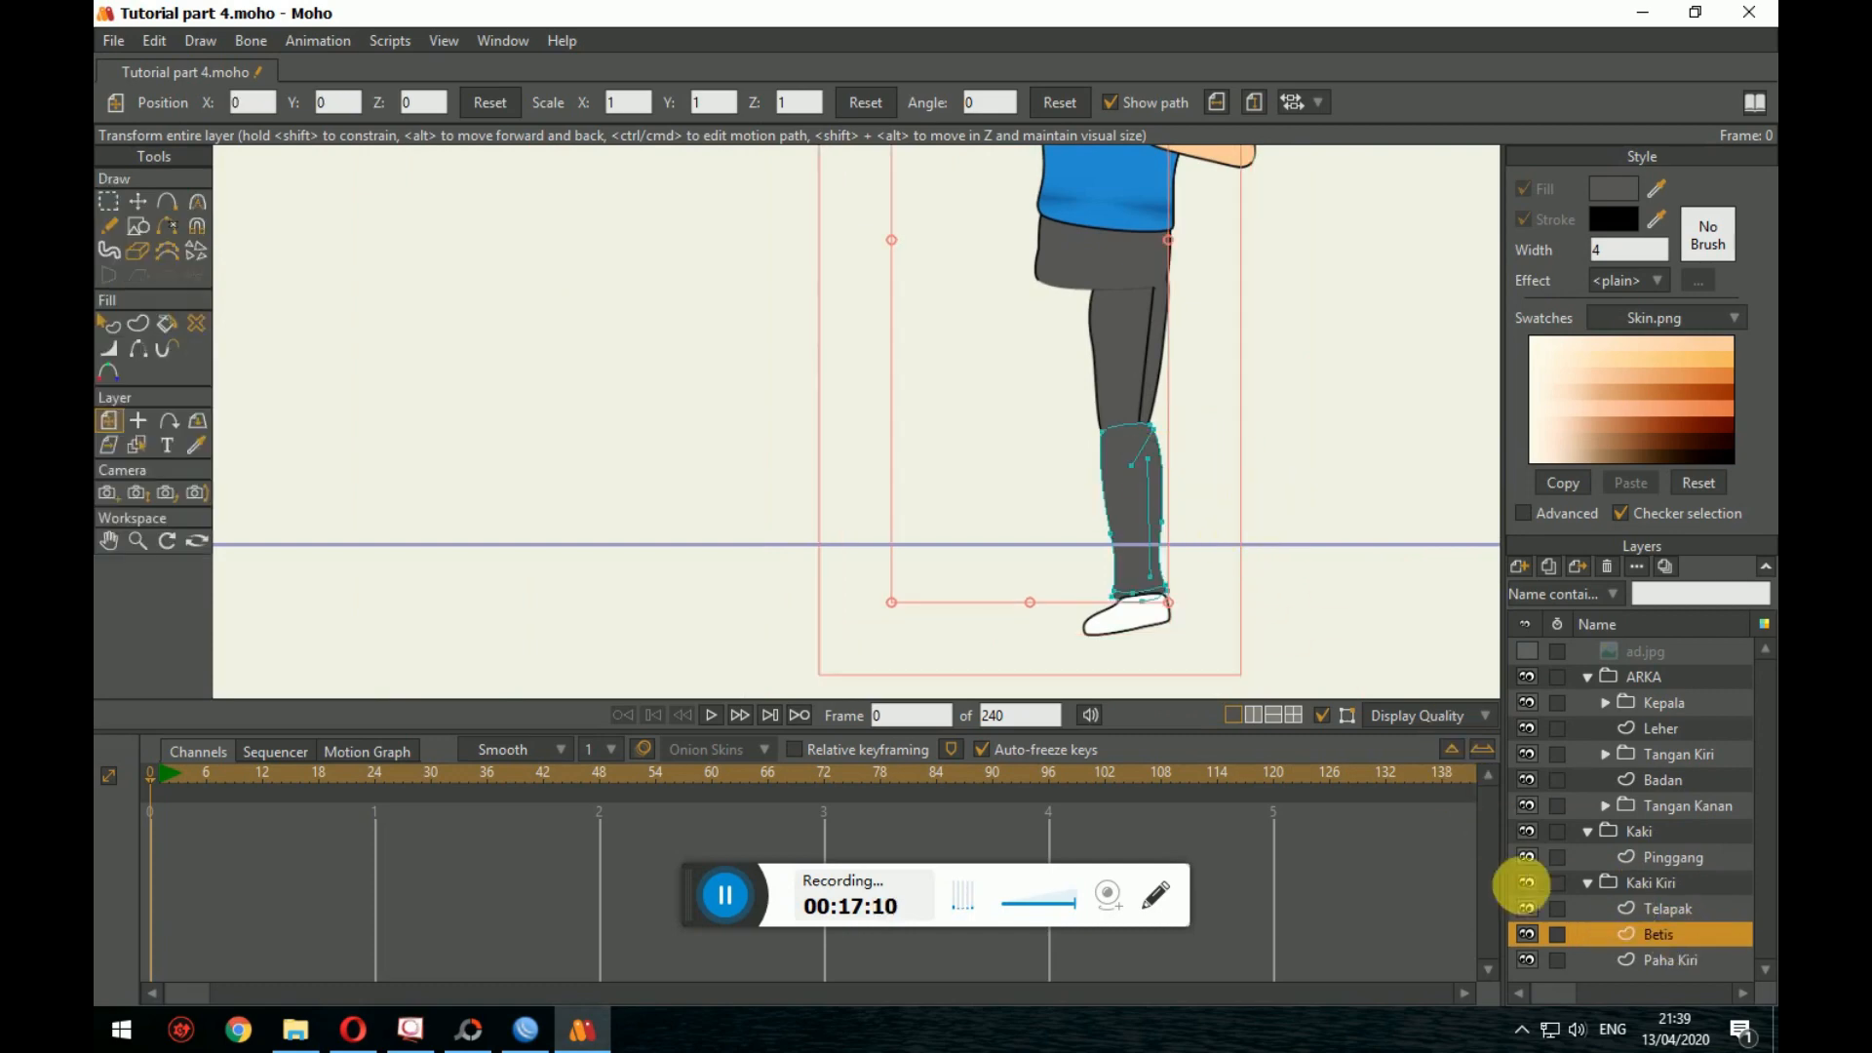
{"action": "left_click", "coordinate": [1653, 959]}
{"action": "scroll", "coordinate": [1191, 606], "scroll_direction": "up", "scroll_amount": 4}
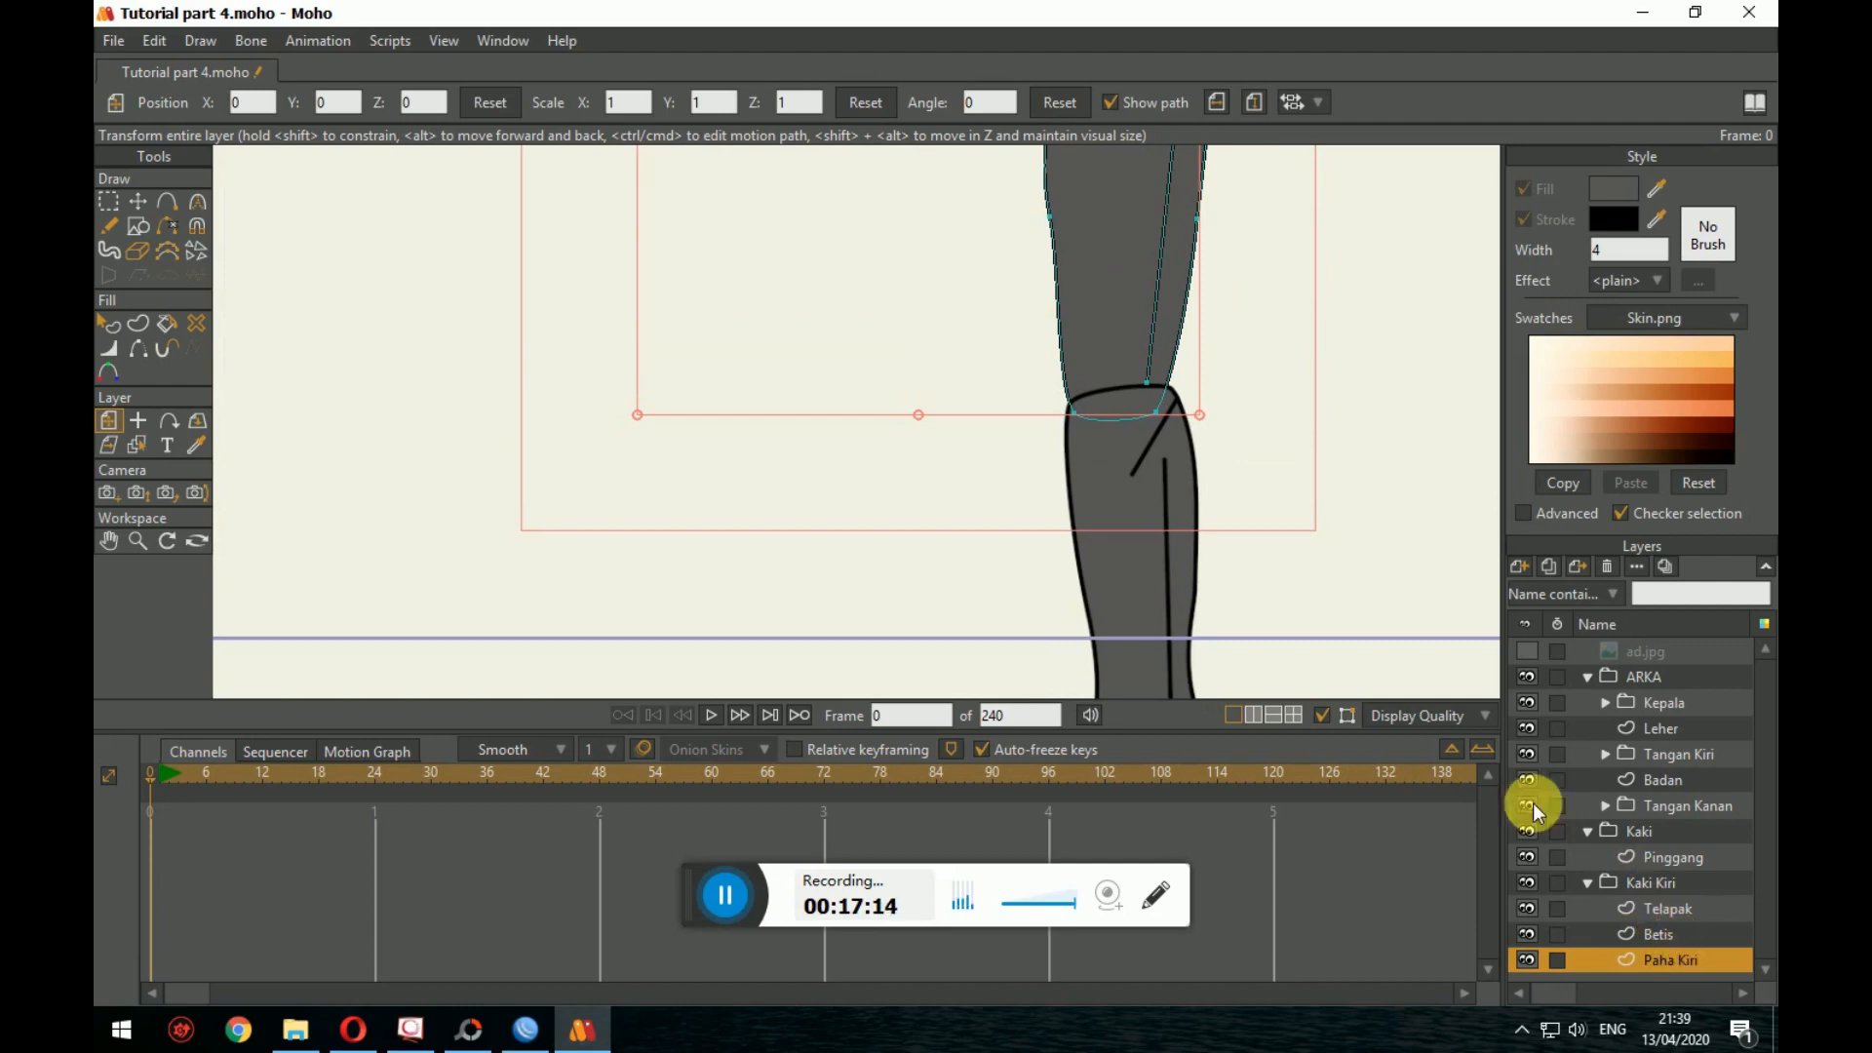
{"action": "scroll", "coordinate": [1364, 531], "scroll_direction": "down", "scroll_amount": 2}
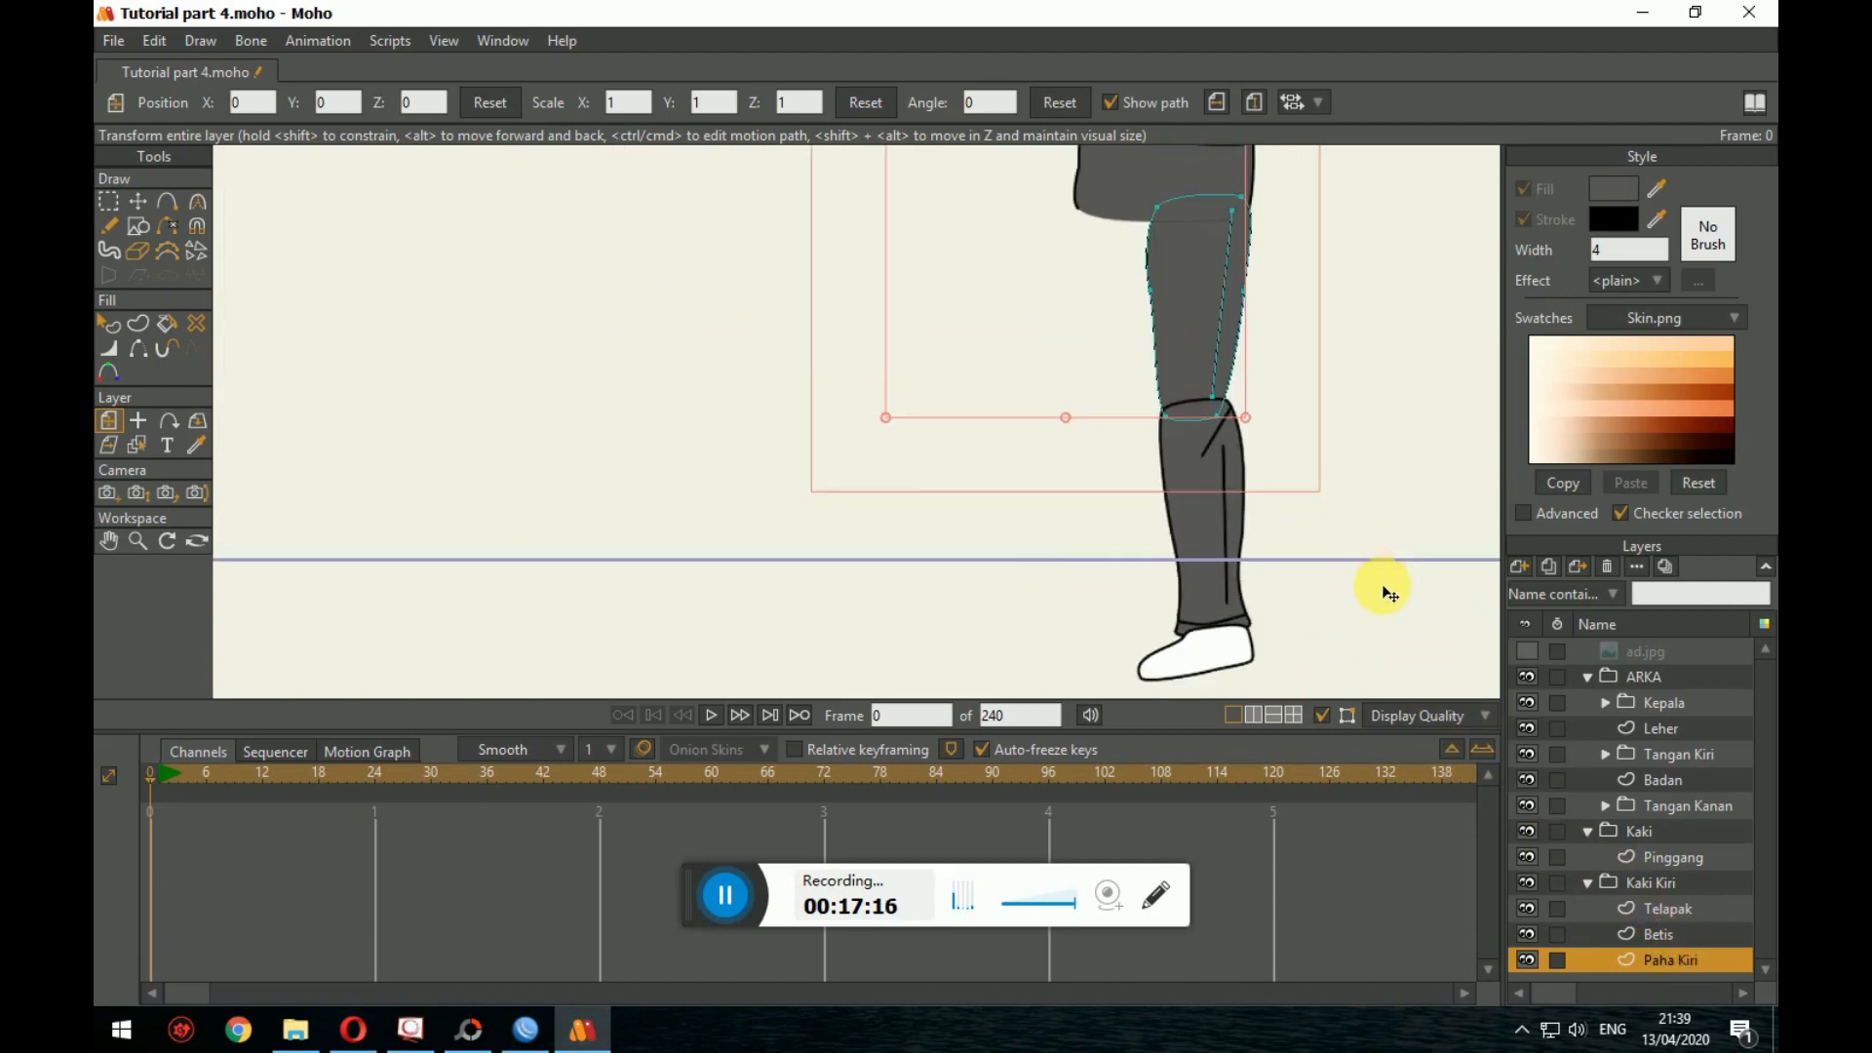
{"action": "left_click", "coordinate": [1673, 936]}
{"action": "left_click_drag", "start_coordinate": [1672, 934], "coordinate": [1676, 964]}
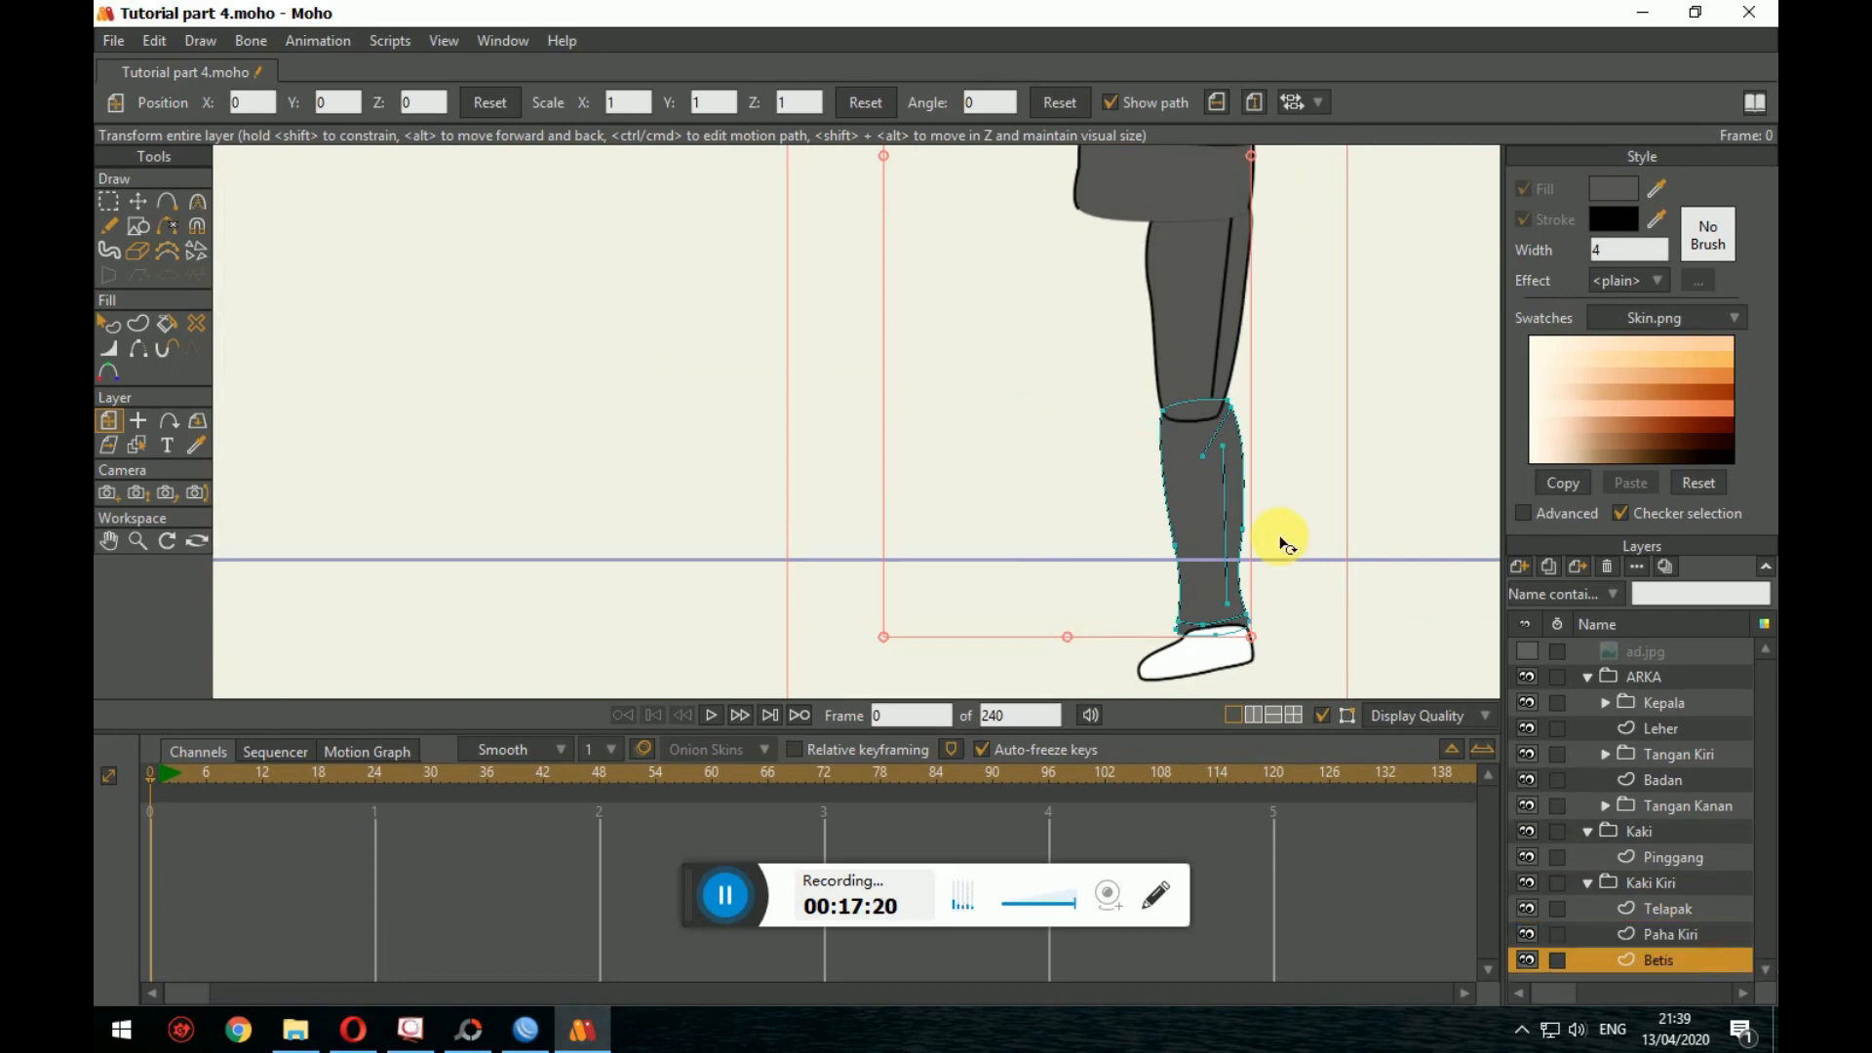
{"action": "left_click", "coordinate": [1684, 909]}
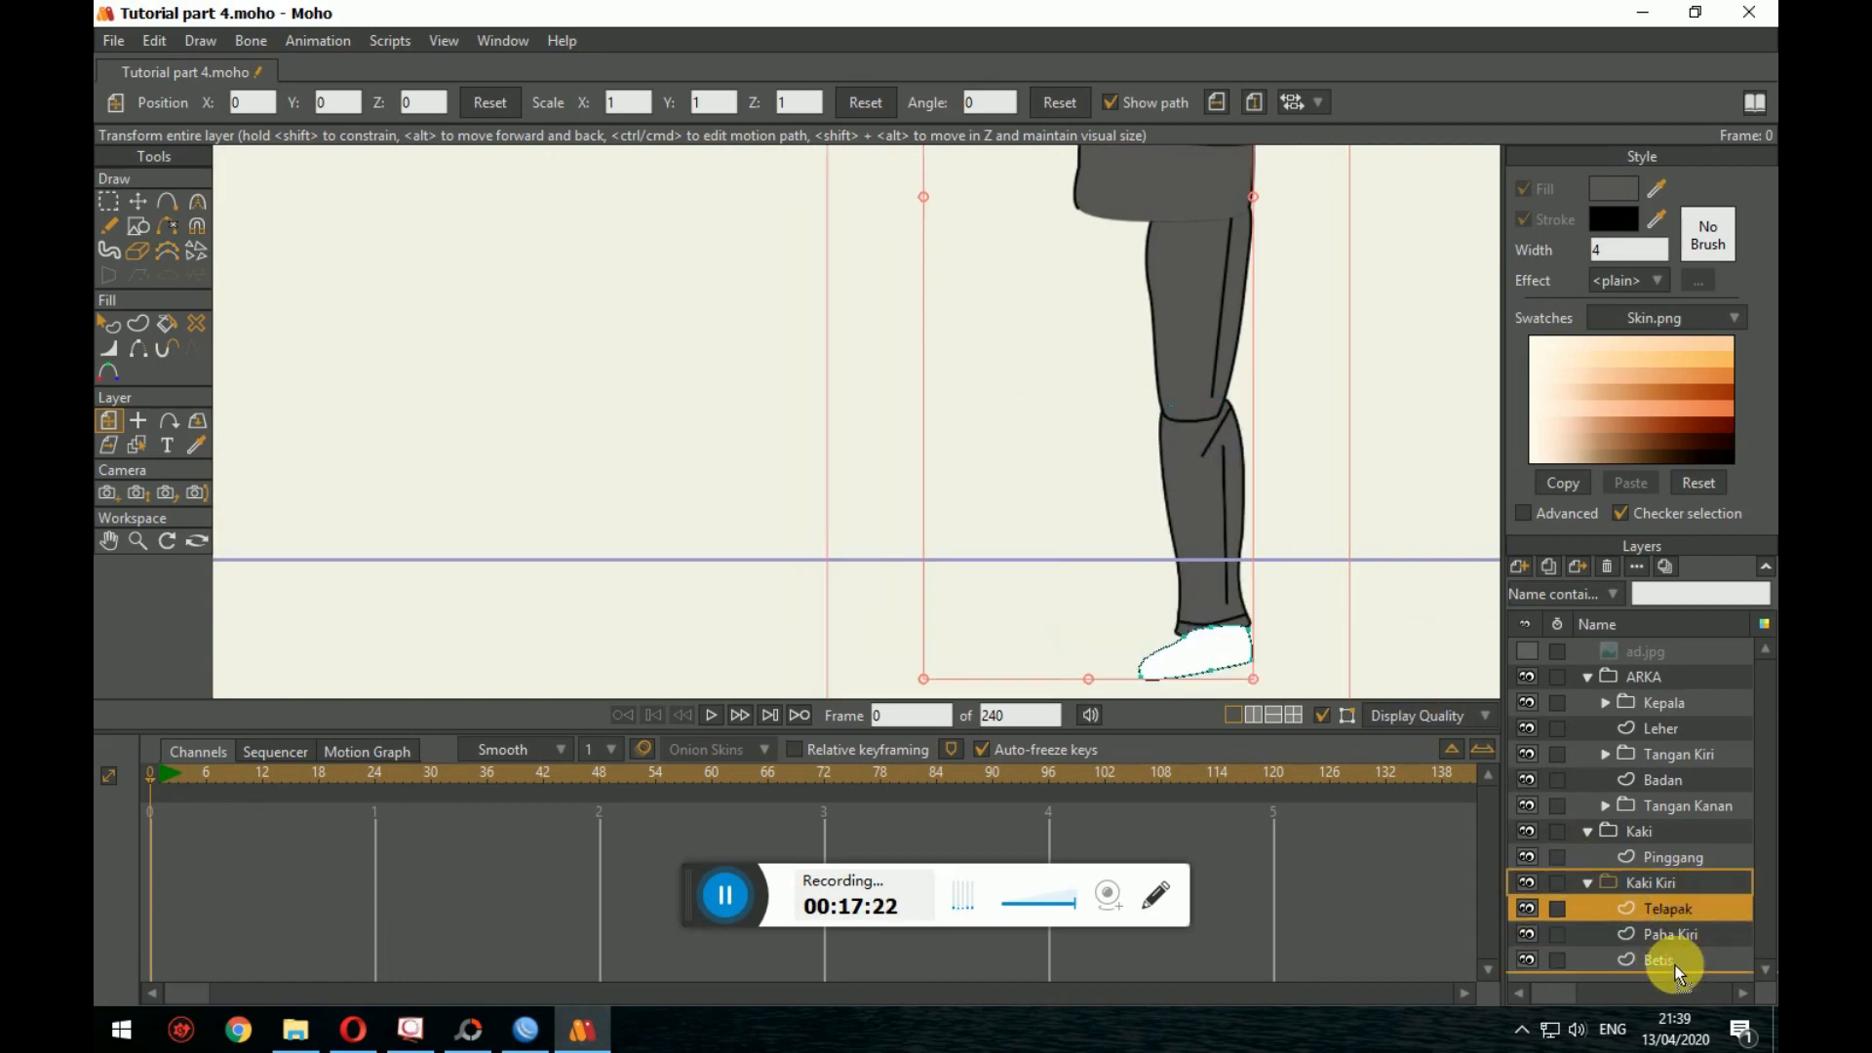
{"action": "left_click_drag", "start_coordinate": [1678, 972], "coordinate": [1677, 972]}
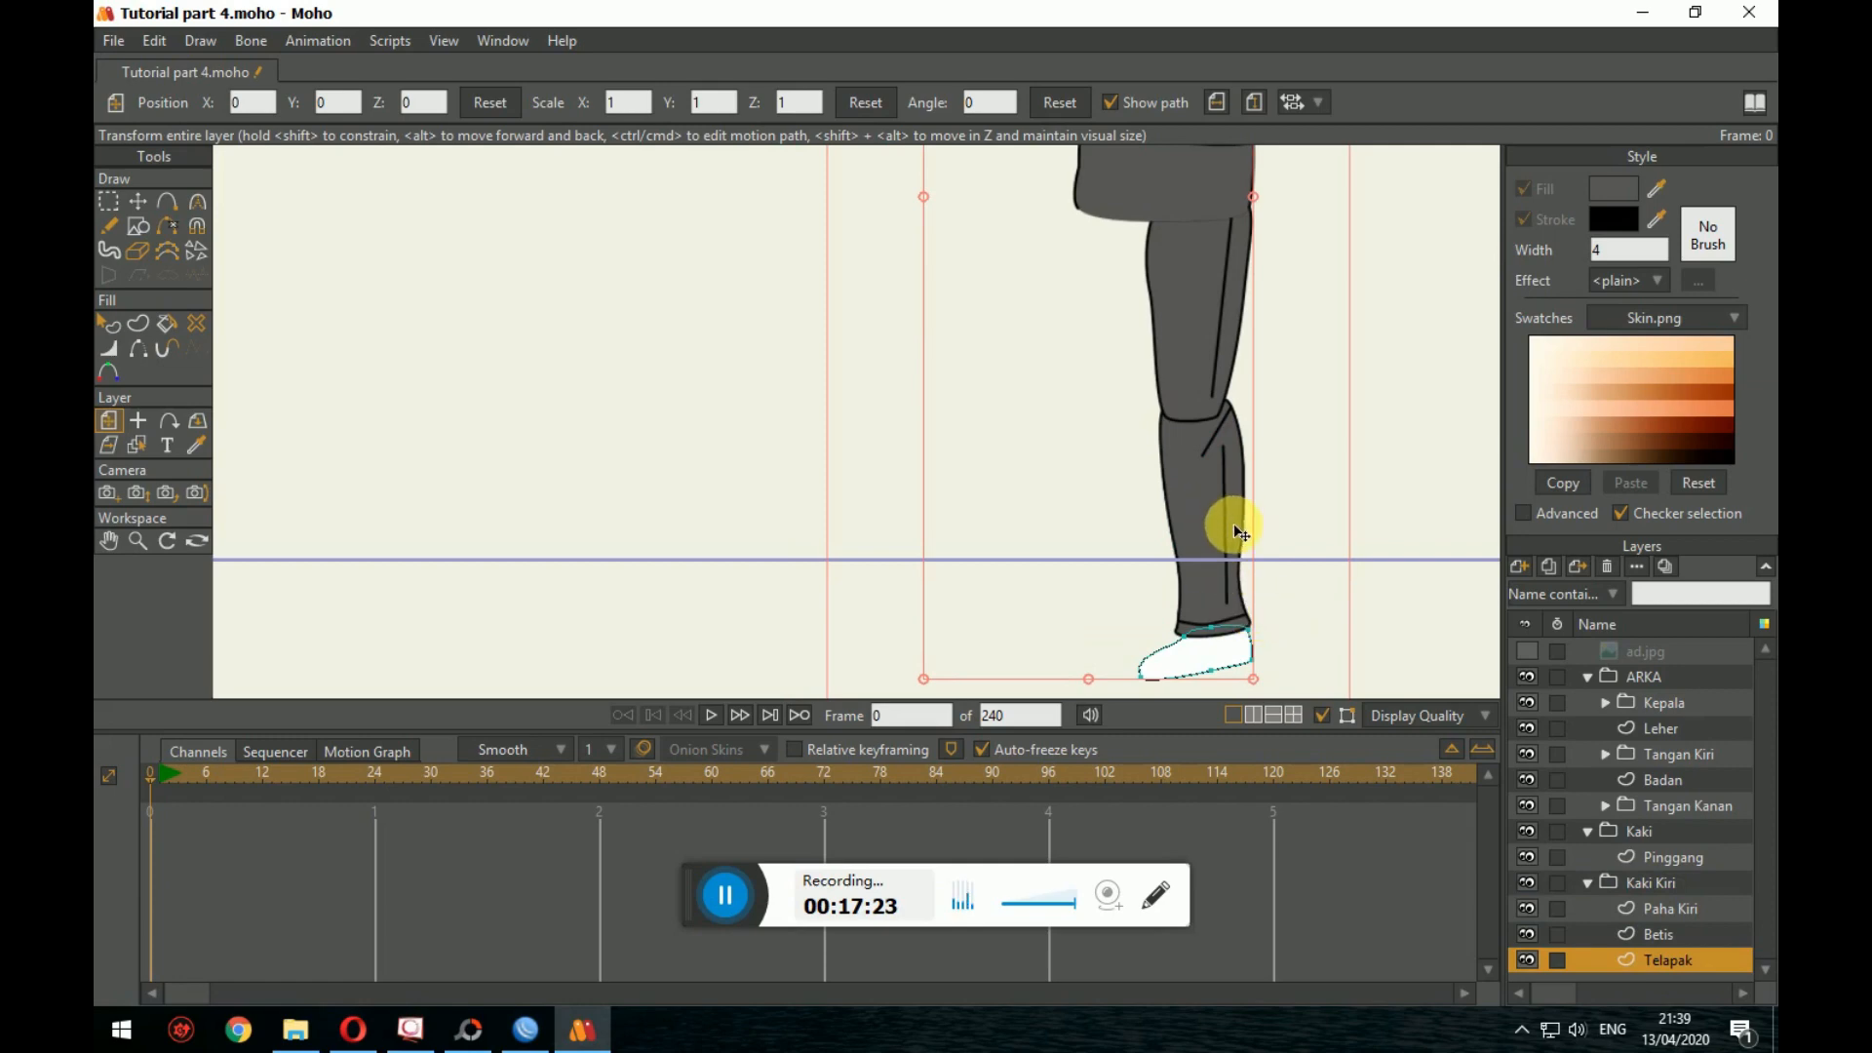
Step: Hide the bottom outline edge of the Paha Kiri shape where the thigh meets the knee
{"action": "left_click_drag", "start_coordinate": [1281, 506], "coordinate": [1268, 511]}
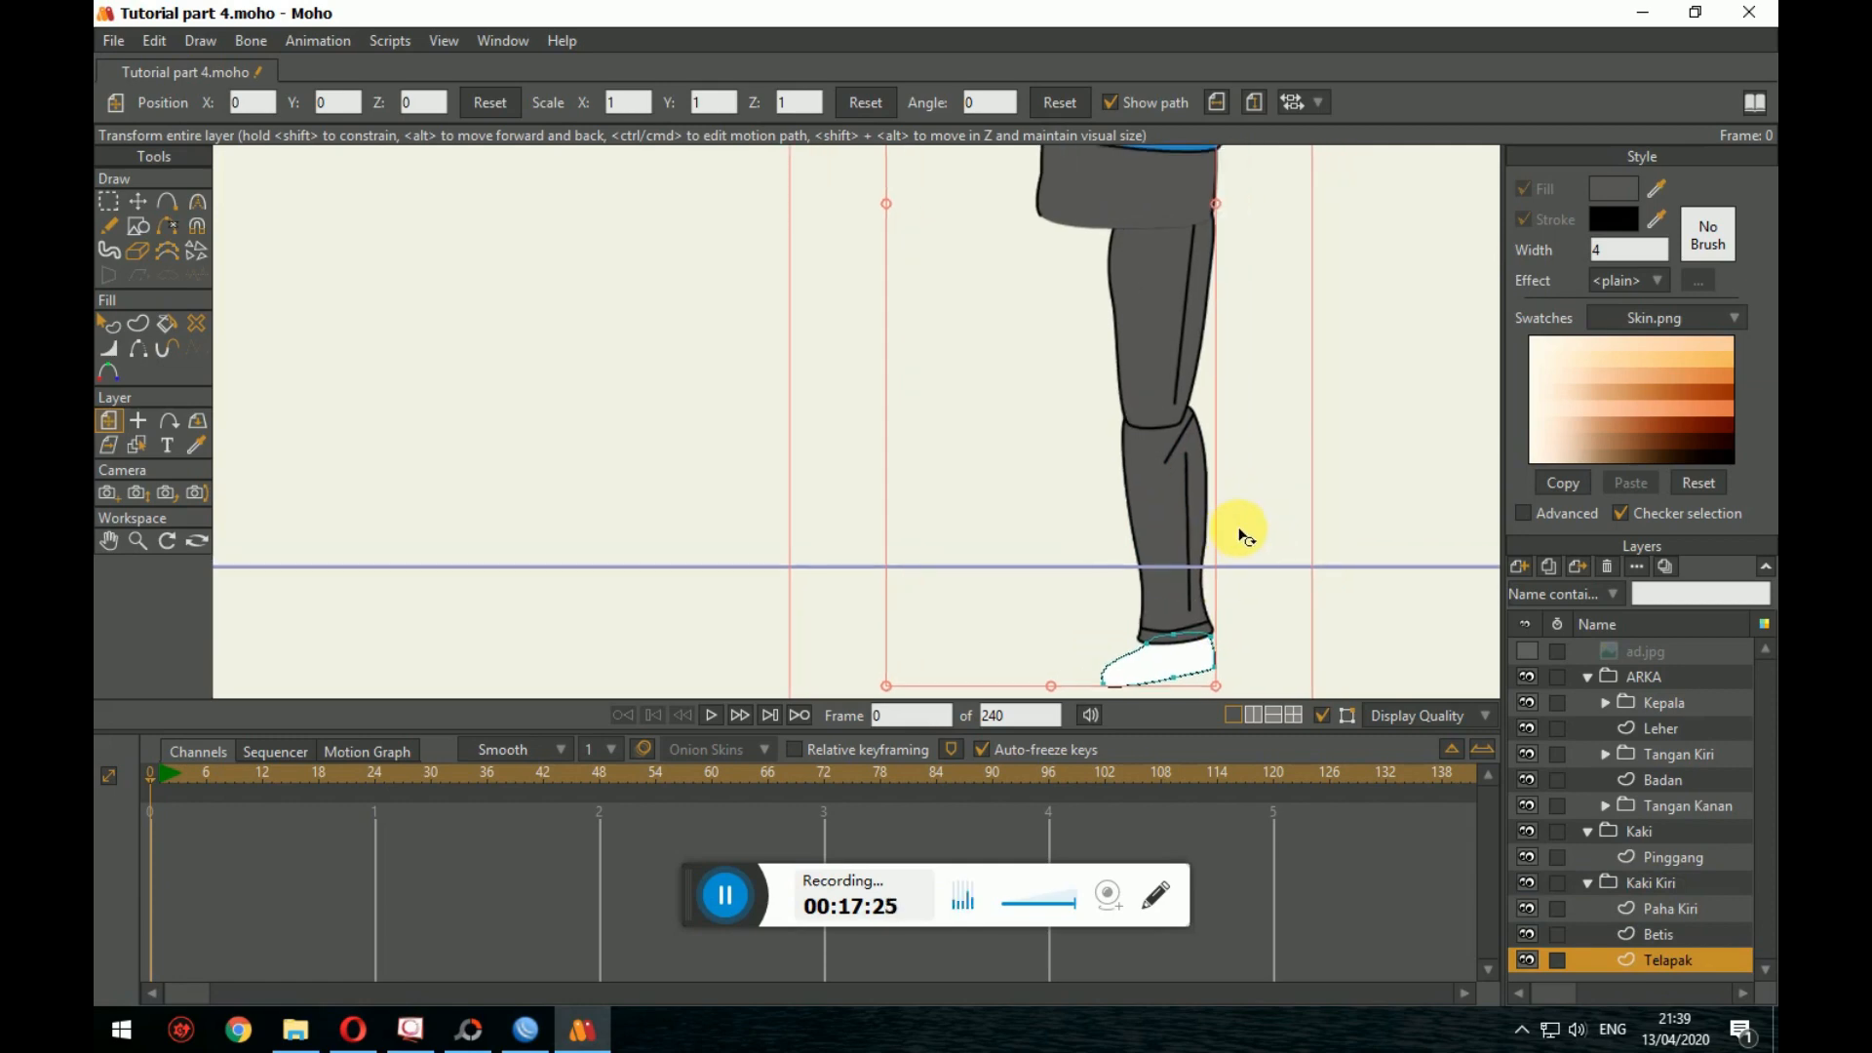
{"action": "scroll", "coordinate": [1231, 505], "scroll_direction": "up", "scroll_amount": 4}
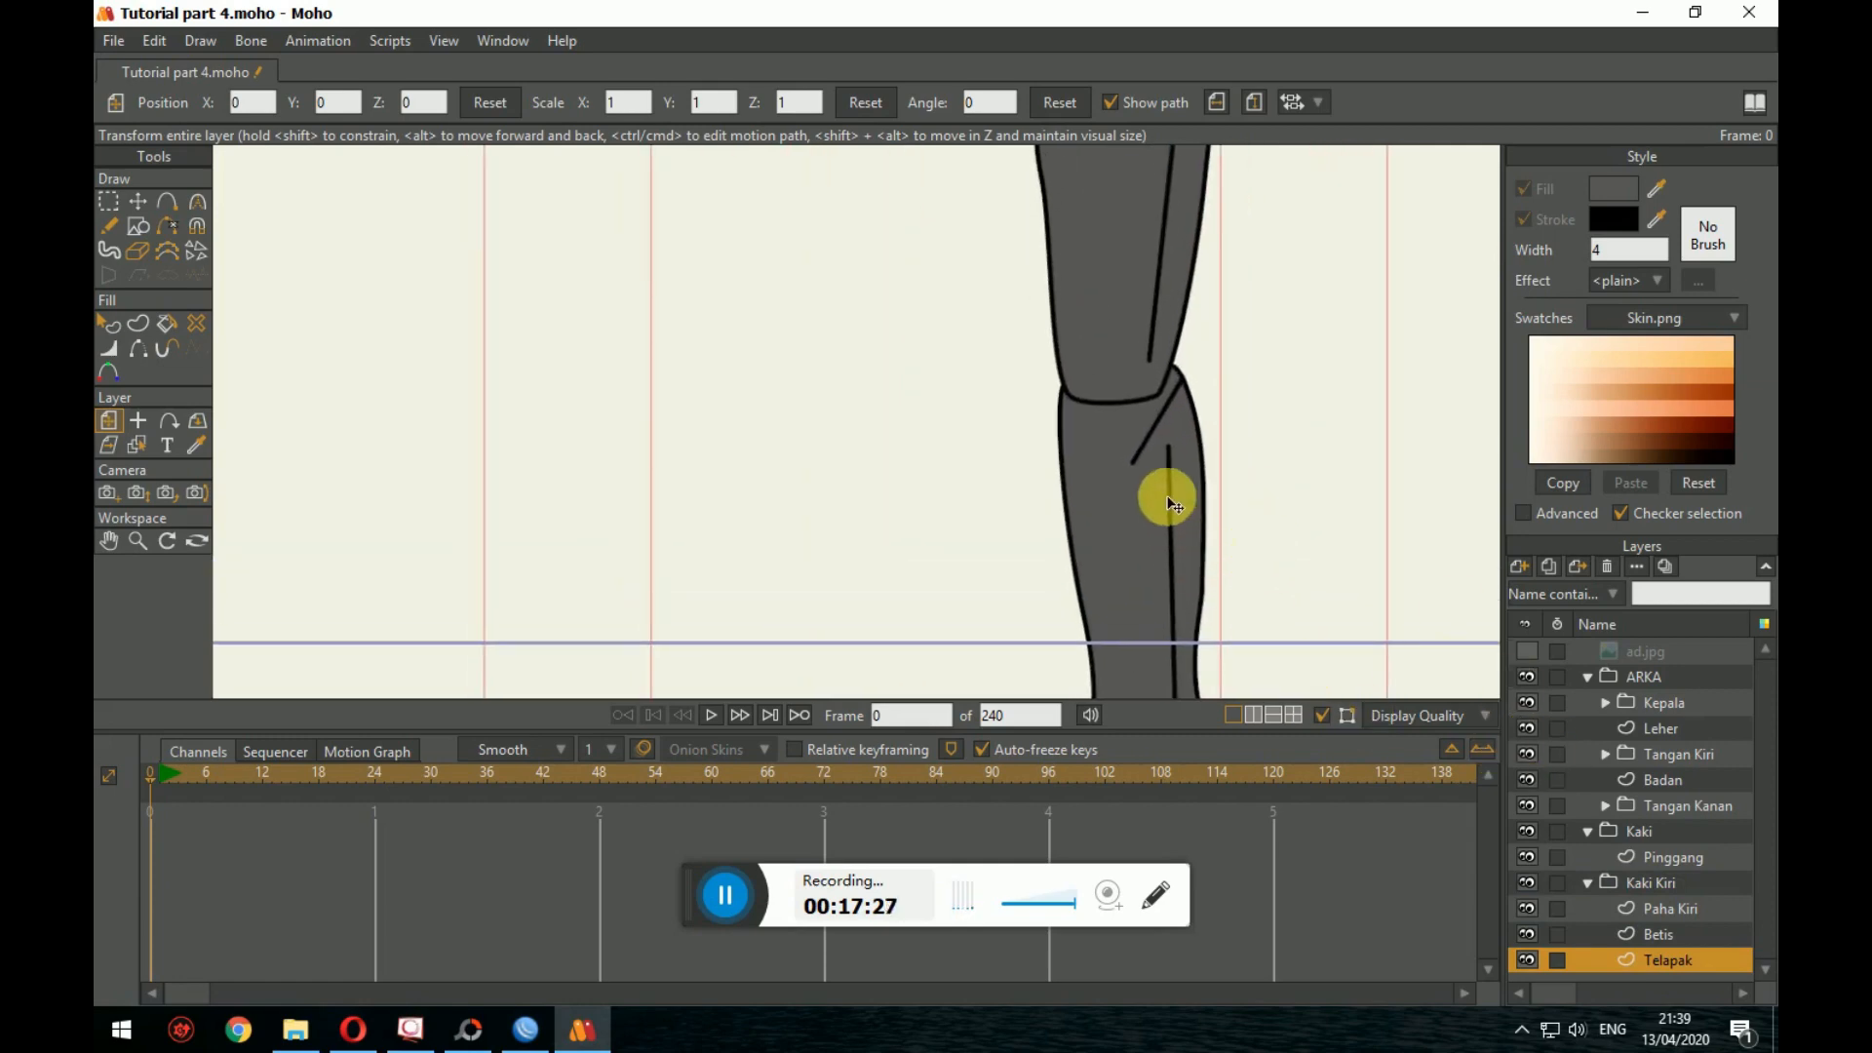
{"action": "scroll", "coordinate": [1241, 418], "scroll_direction": "down", "scroll_amount": 3}
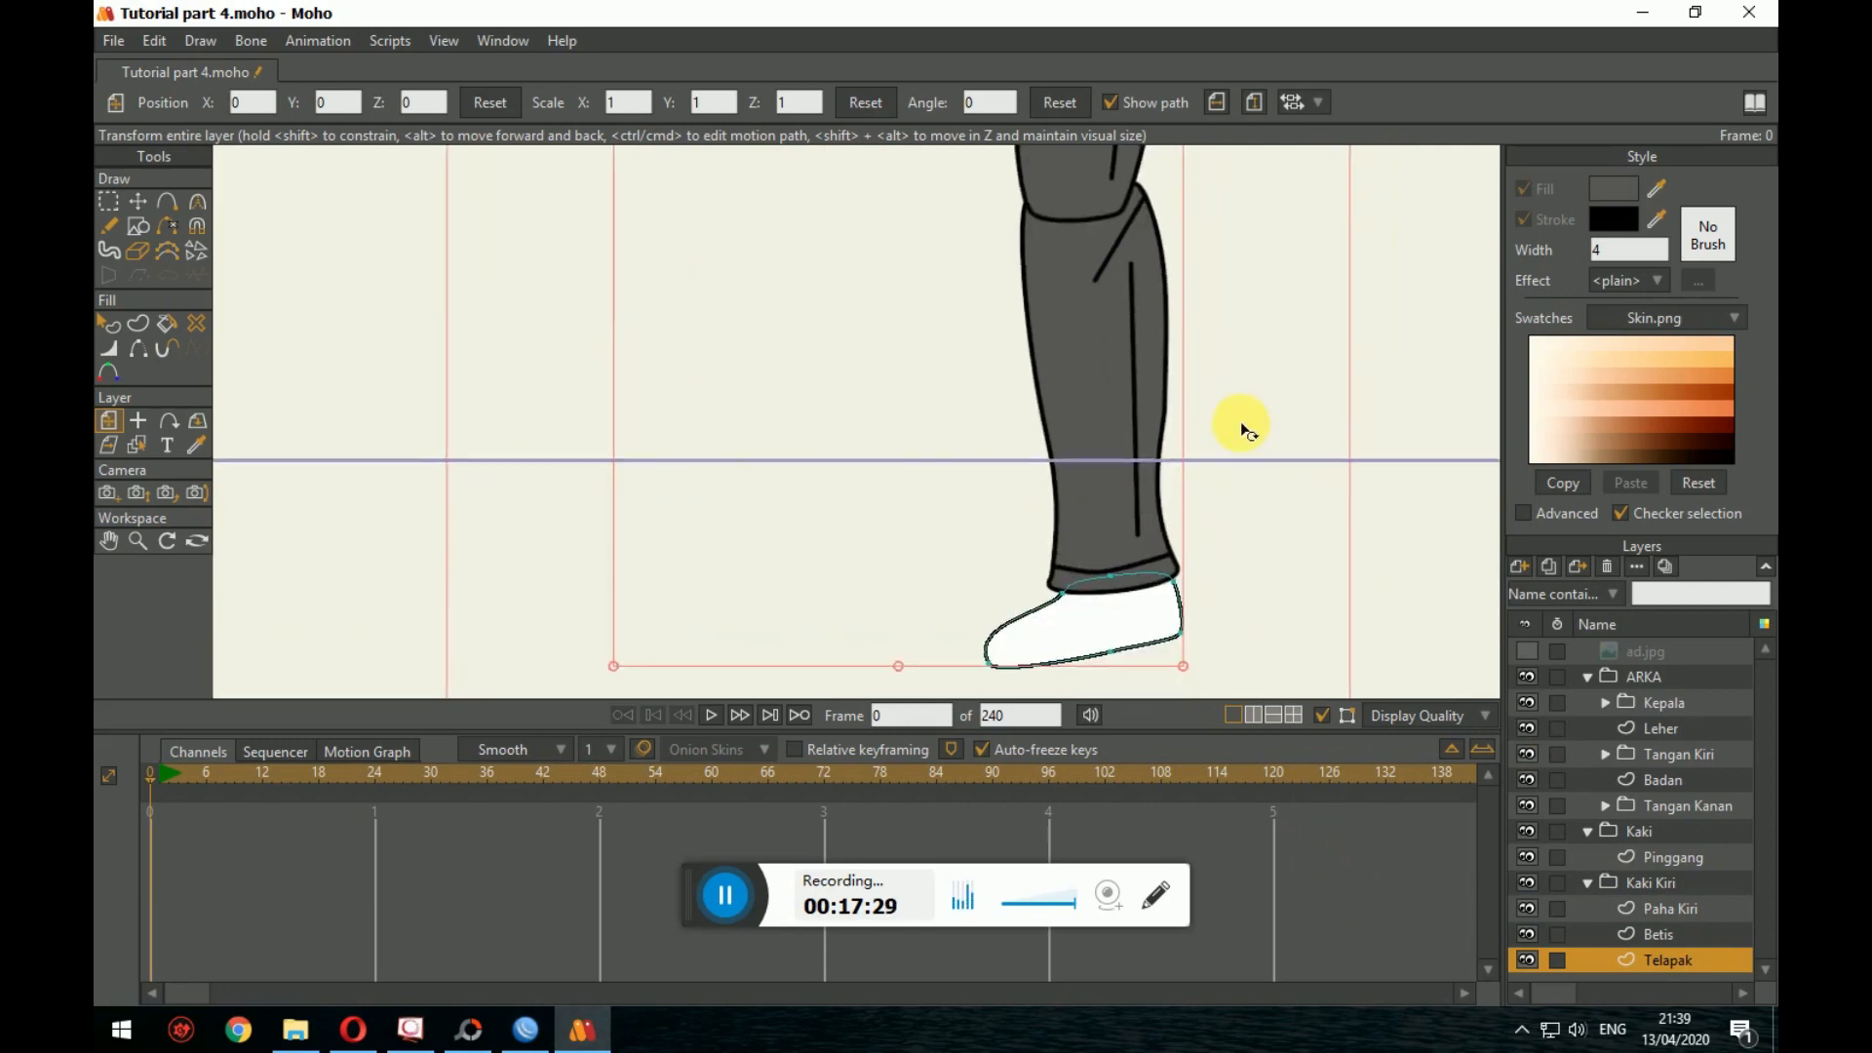
{"action": "scroll", "coordinate": [1233, 544], "scroll_direction": "up", "scroll_amount": 3}
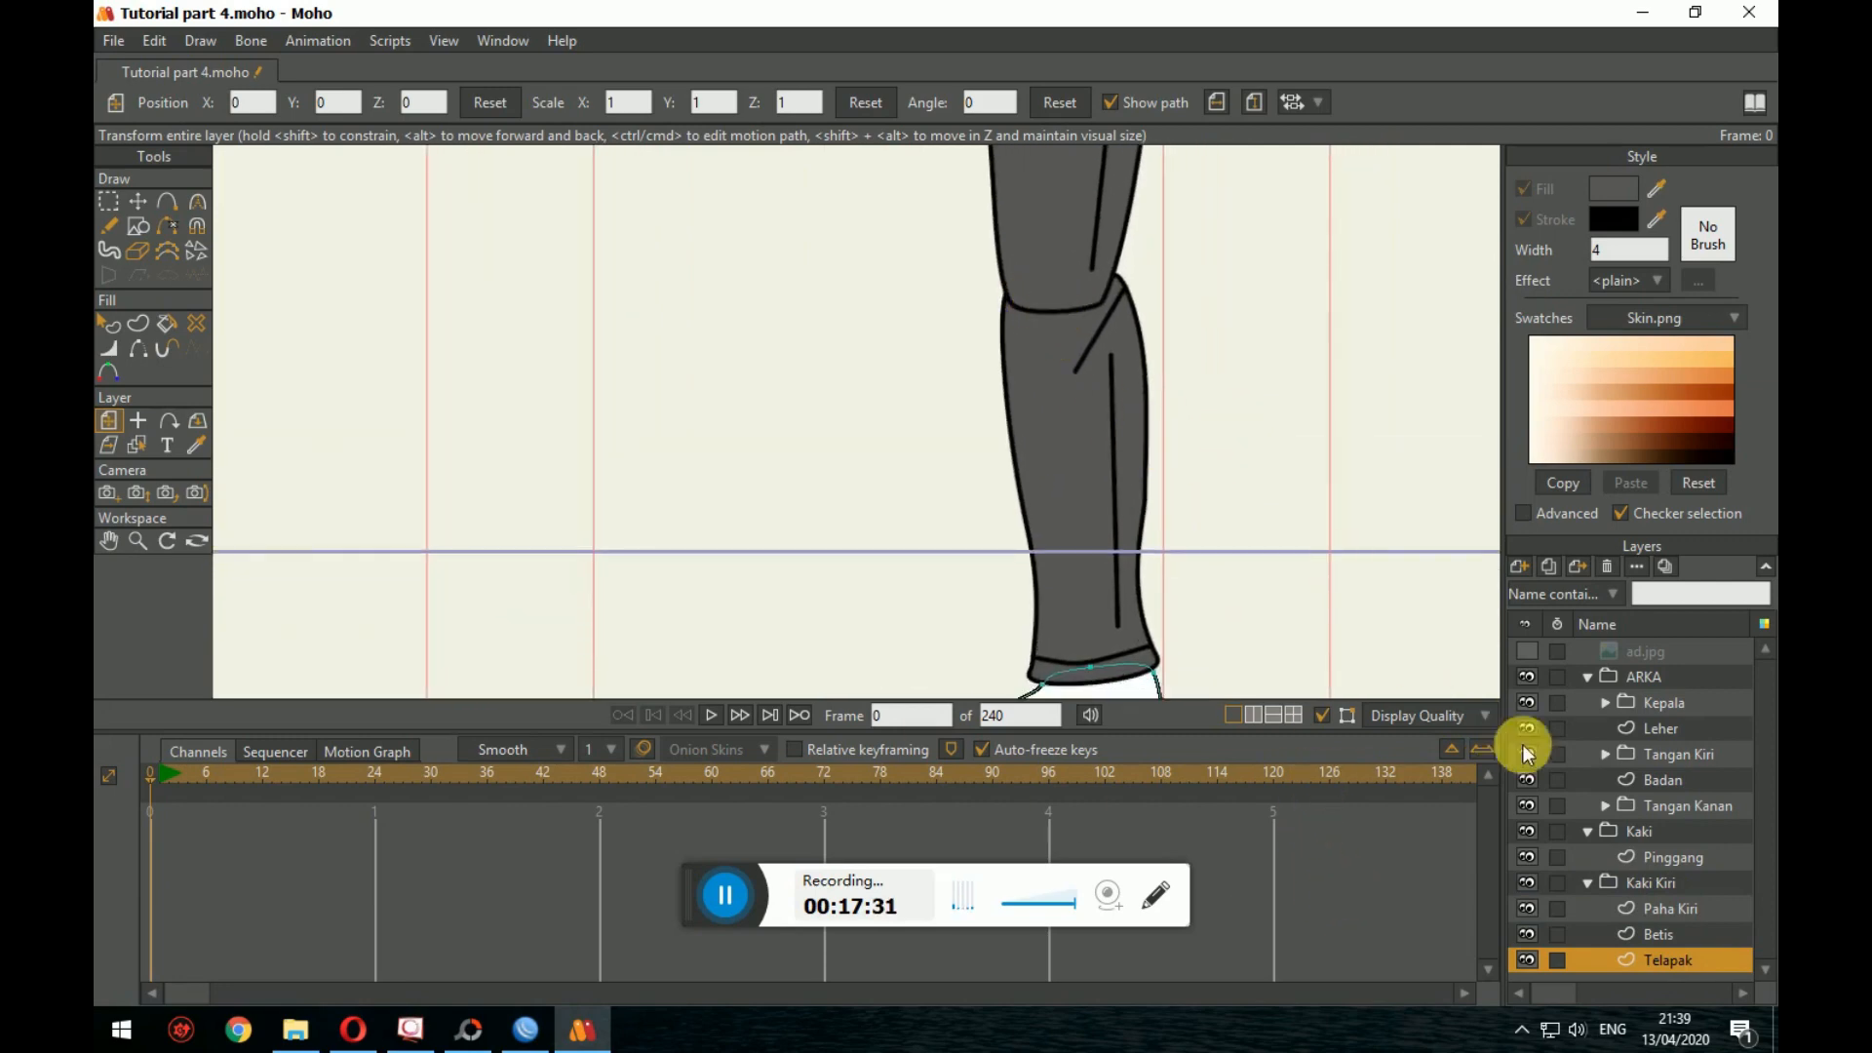
{"action": "left_click", "coordinate": [1672, 911]}
{"action": "scroll", "coordinate": [1063, 600], "scroll_direction": "up", "scroll_amount": 2}
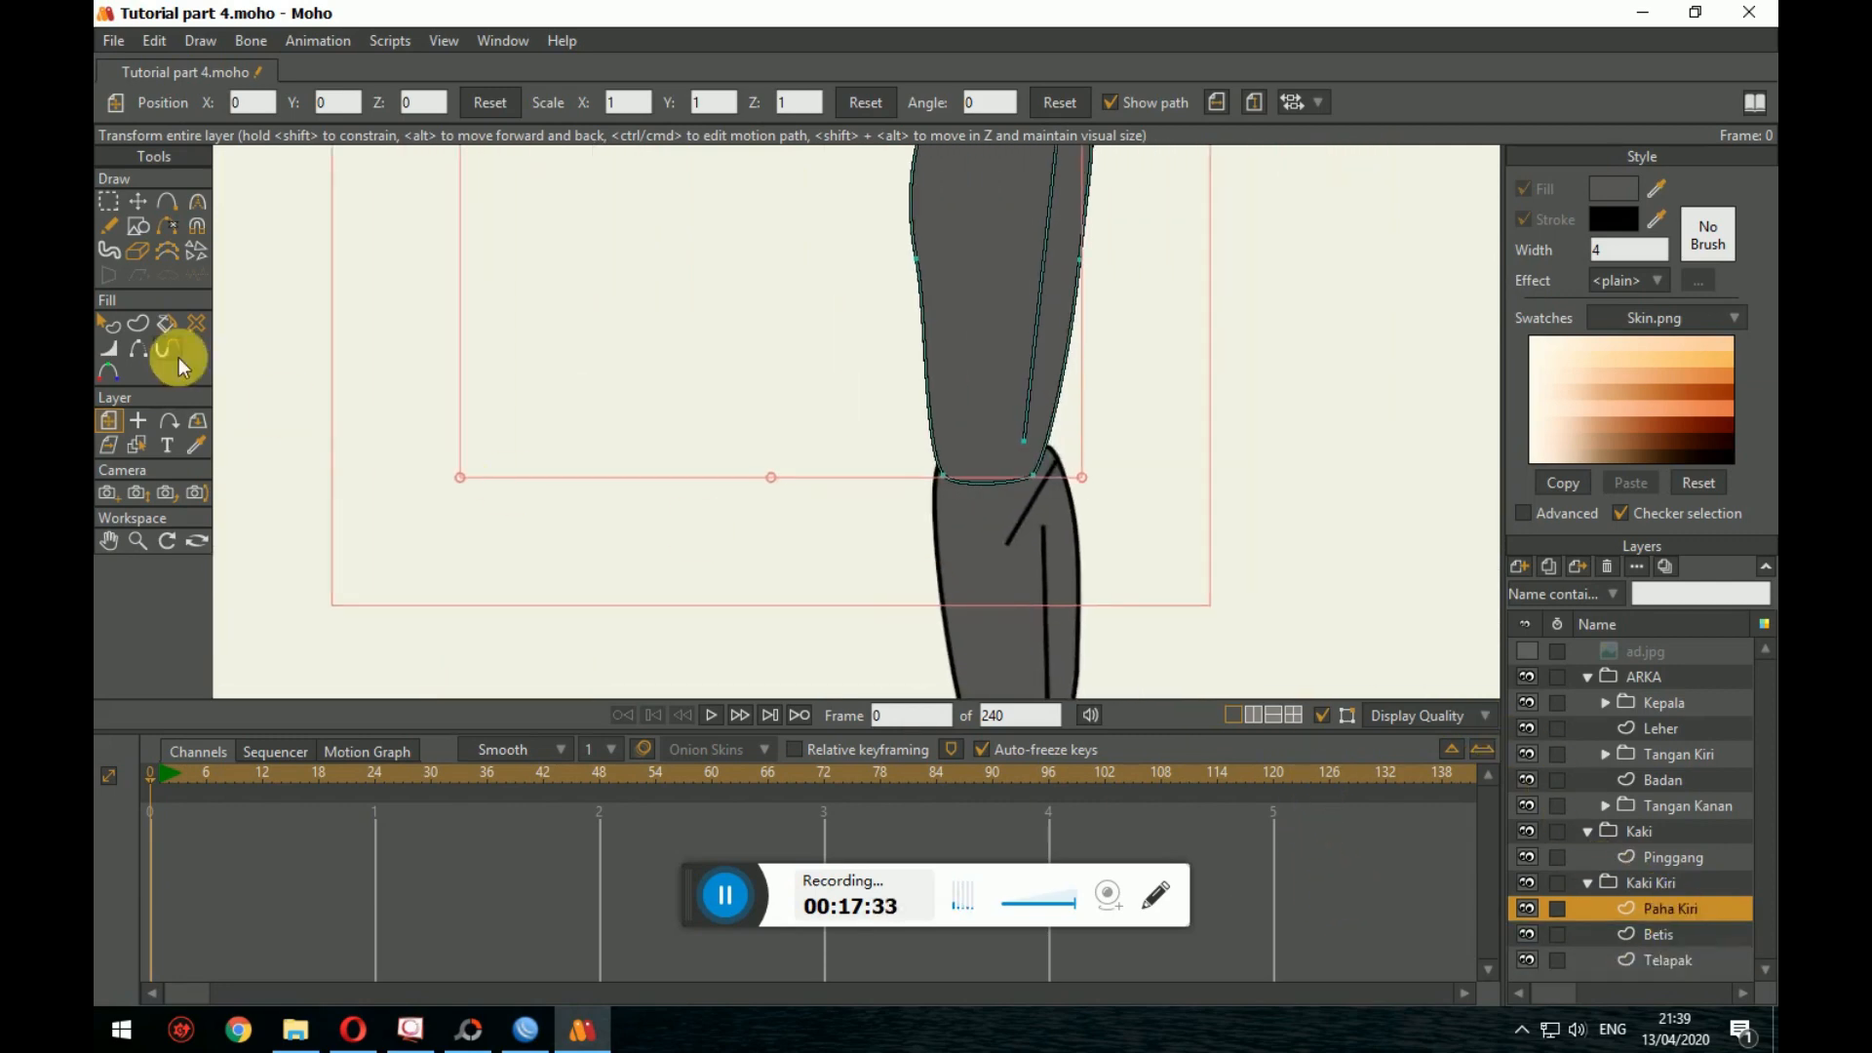
{"action": "left_click", "coordinate": [142, 353]}
{"action": "left_click", "coordinate": [985, 482]}
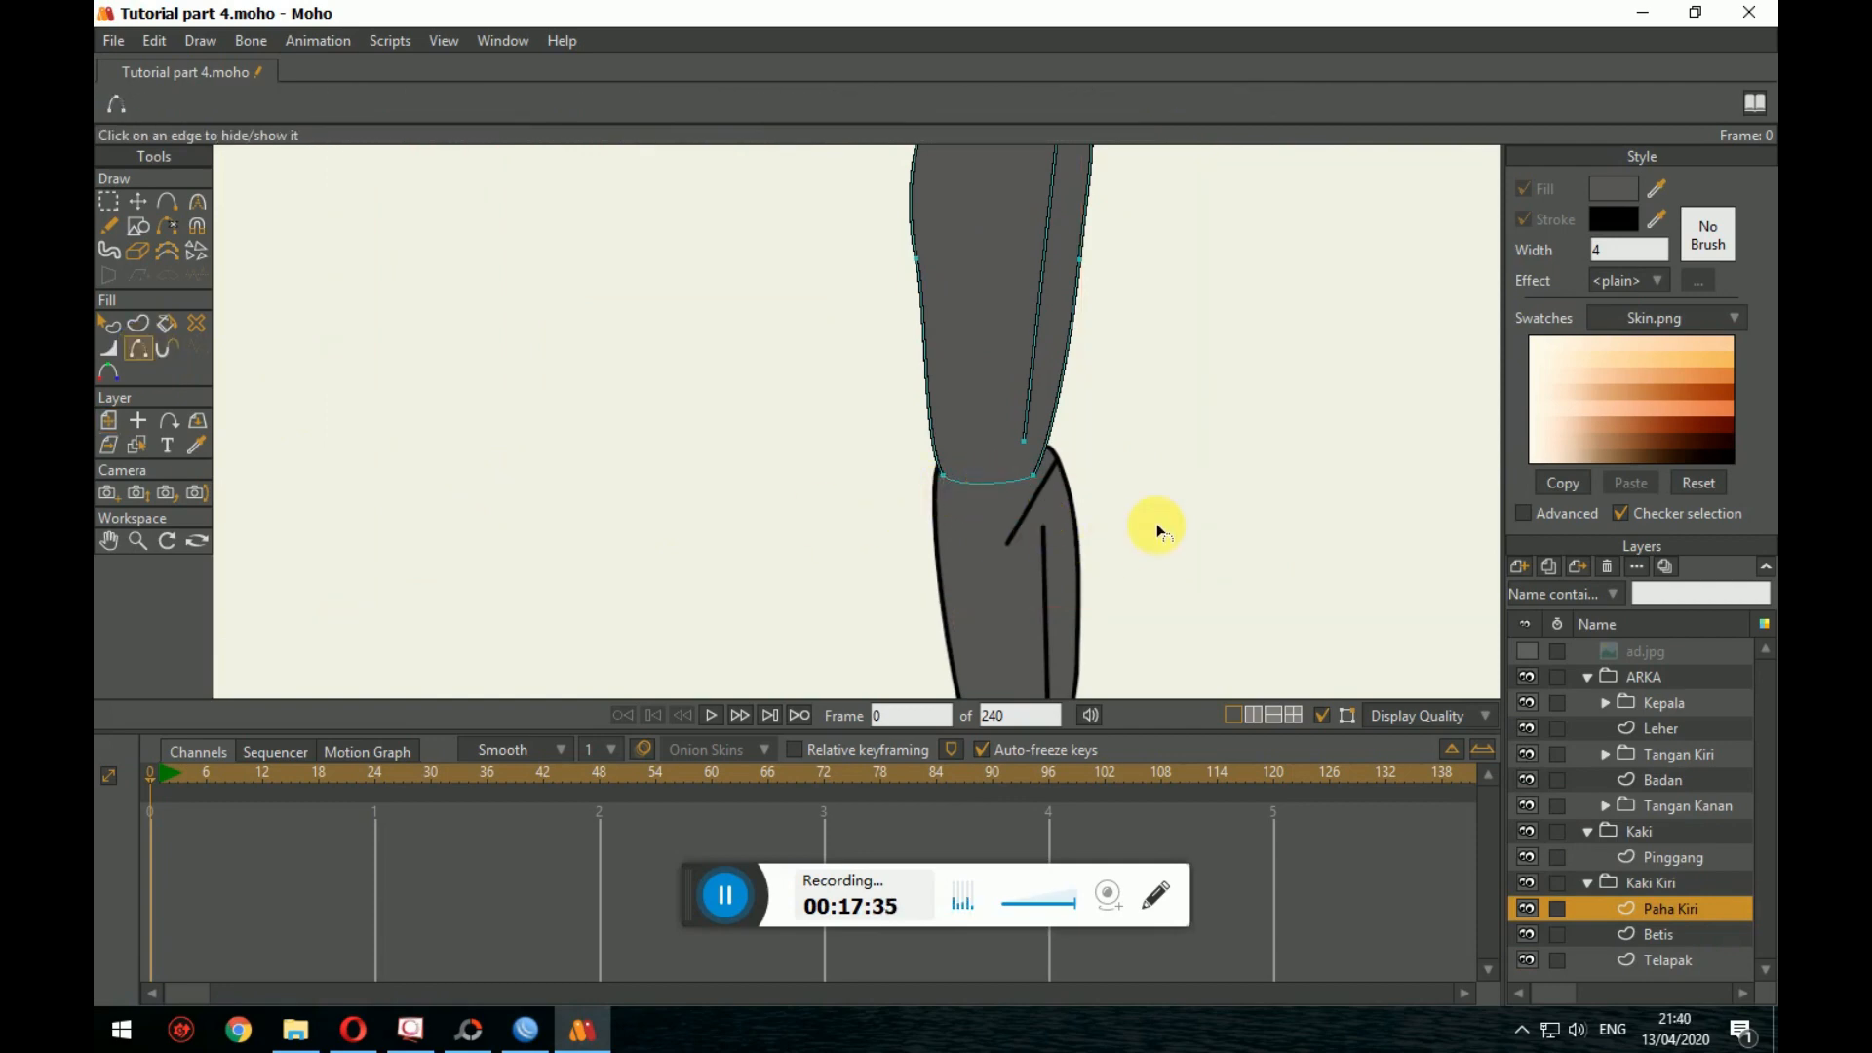
{"action": "left_click", "coordinate": [113, 322]}
{"action": "scroll", "coordinate": [792, 462], "scroll_direction": "down", "scroll_amount": 3}
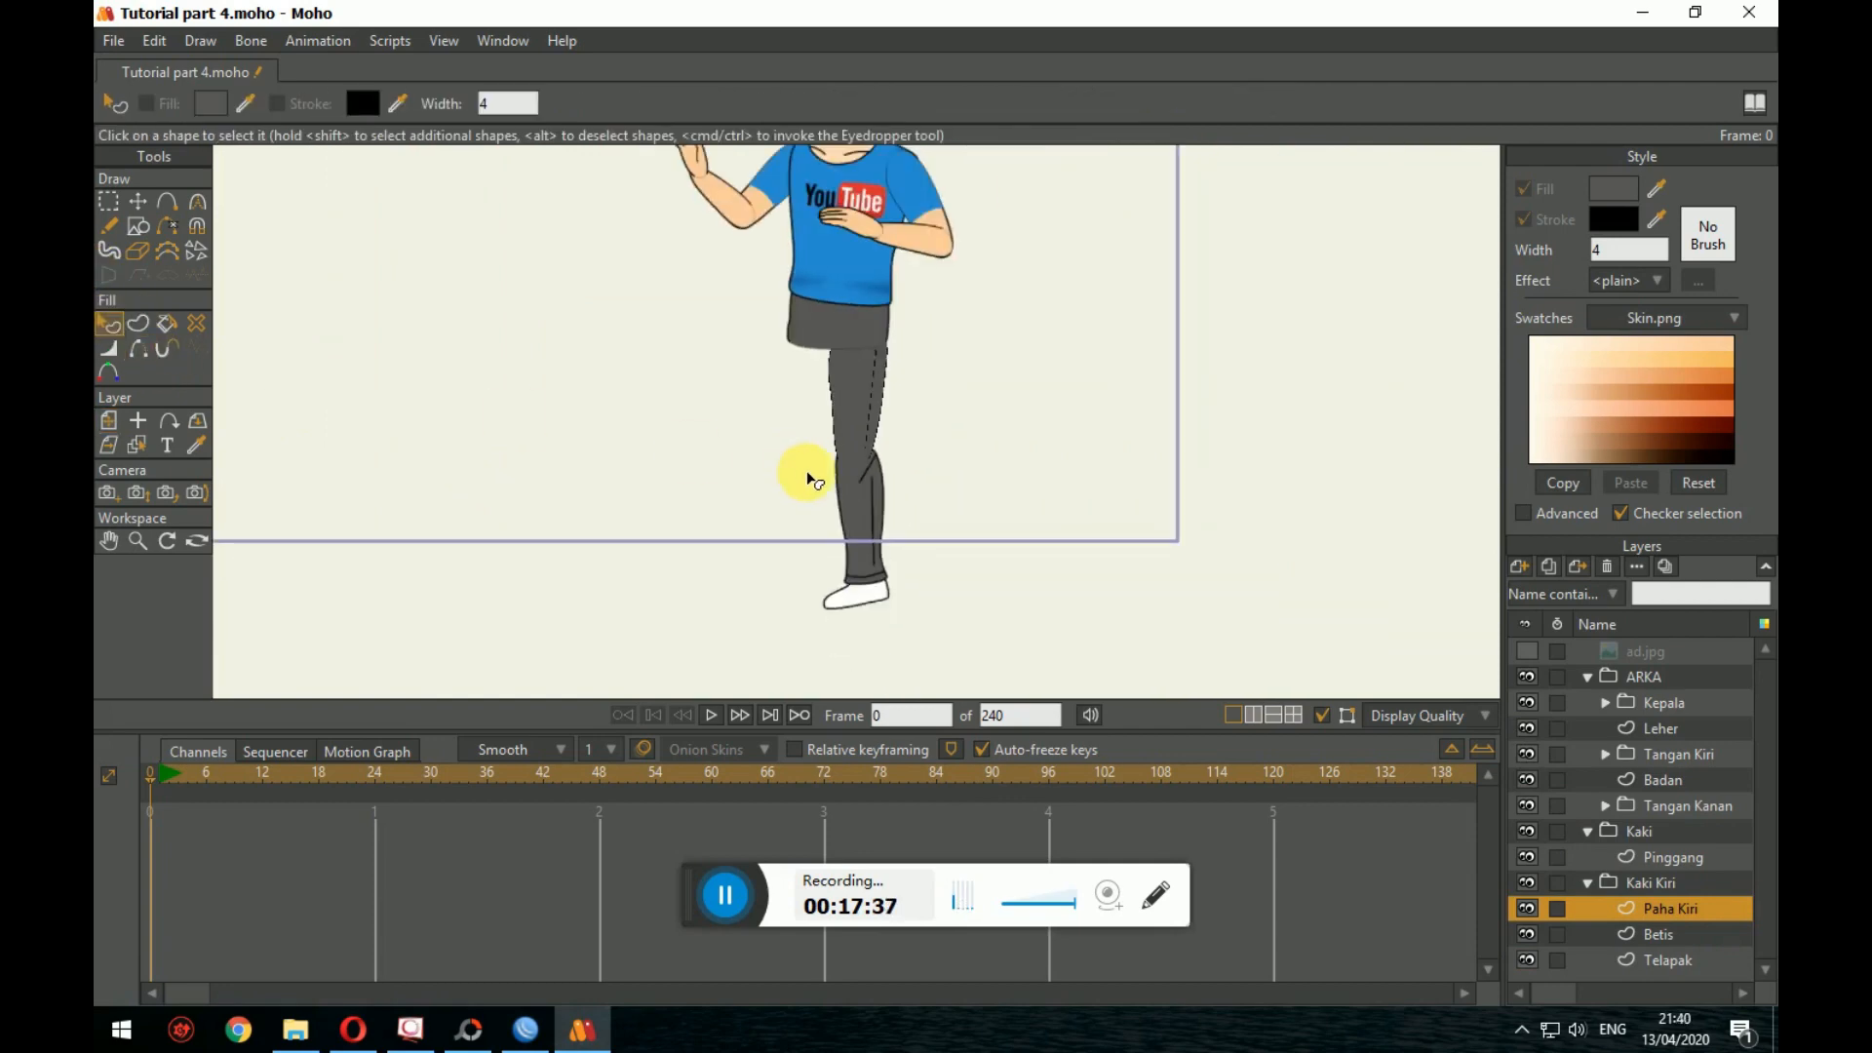
{"action": "scroll", "coordinate": [1008, 489], "scroll_direction": "up", "scroll_amount": 4}
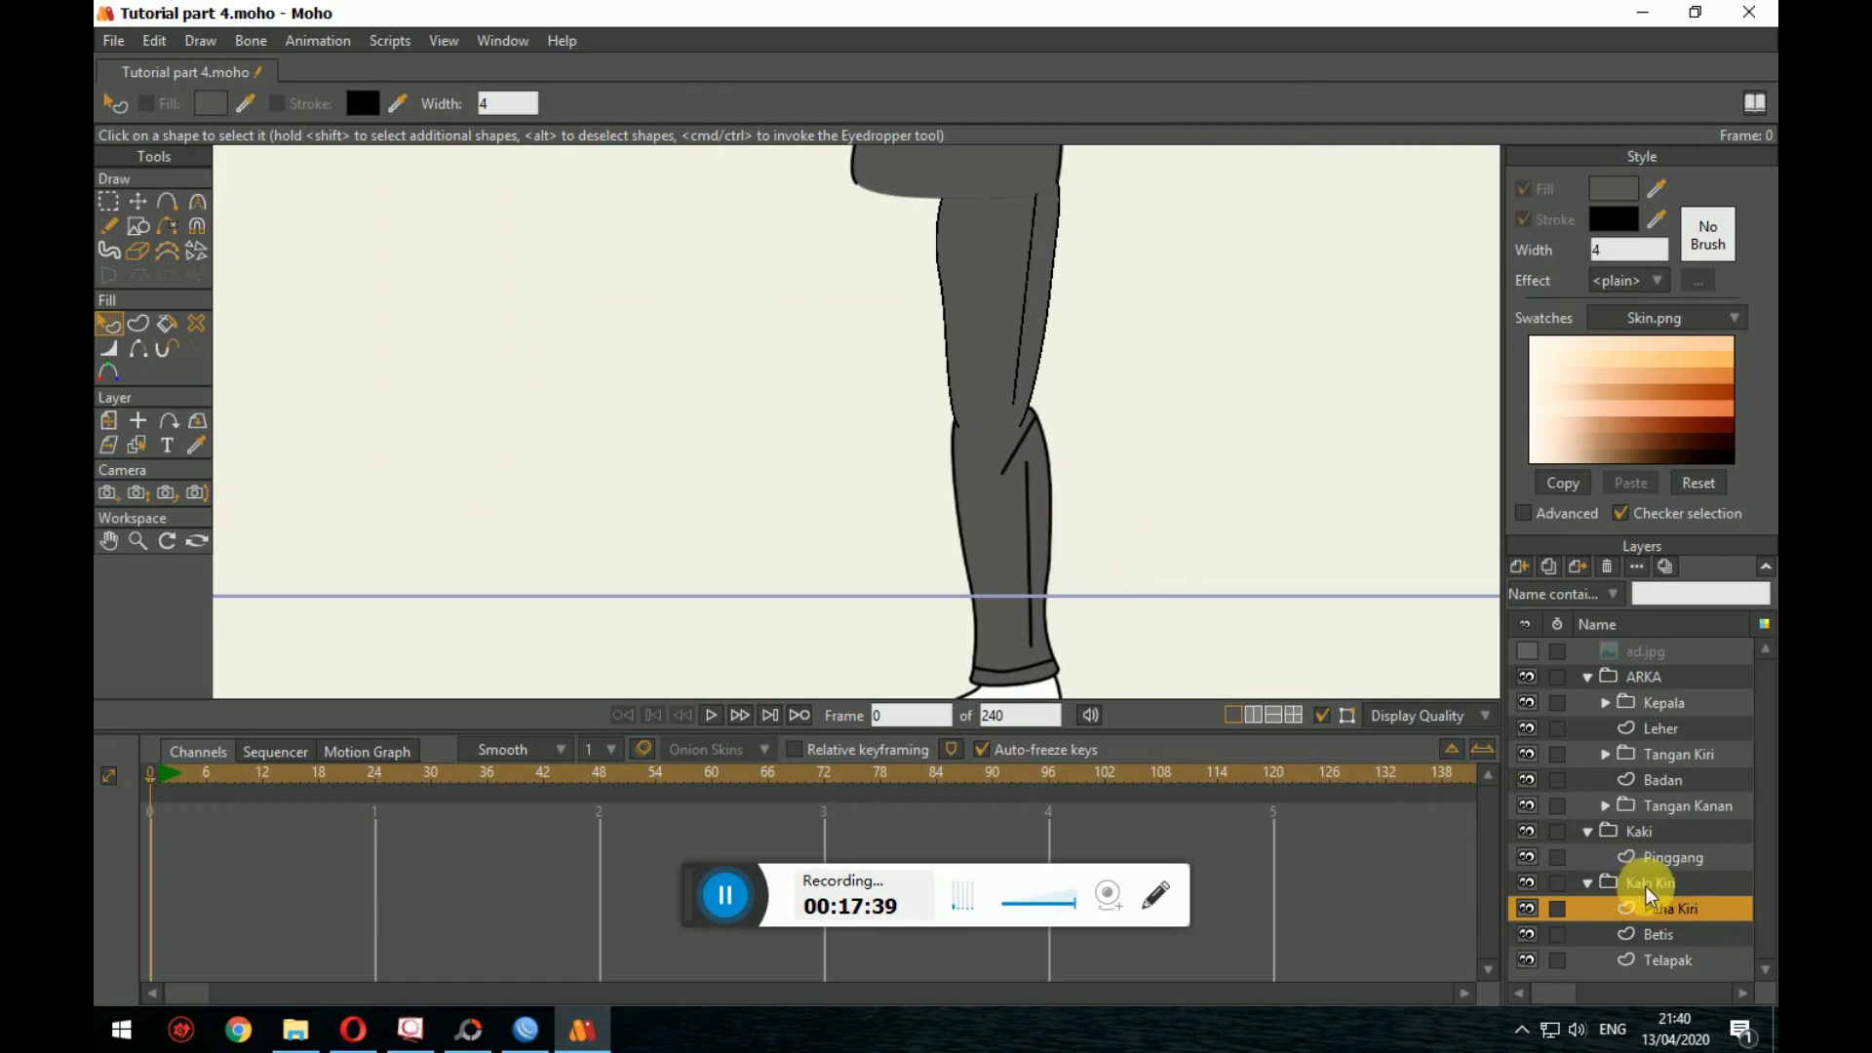
Step: Show the ad.jpg reference layer and set its opacity to 100%
{"action": "left_click", "coordinate": [1525, 650]}
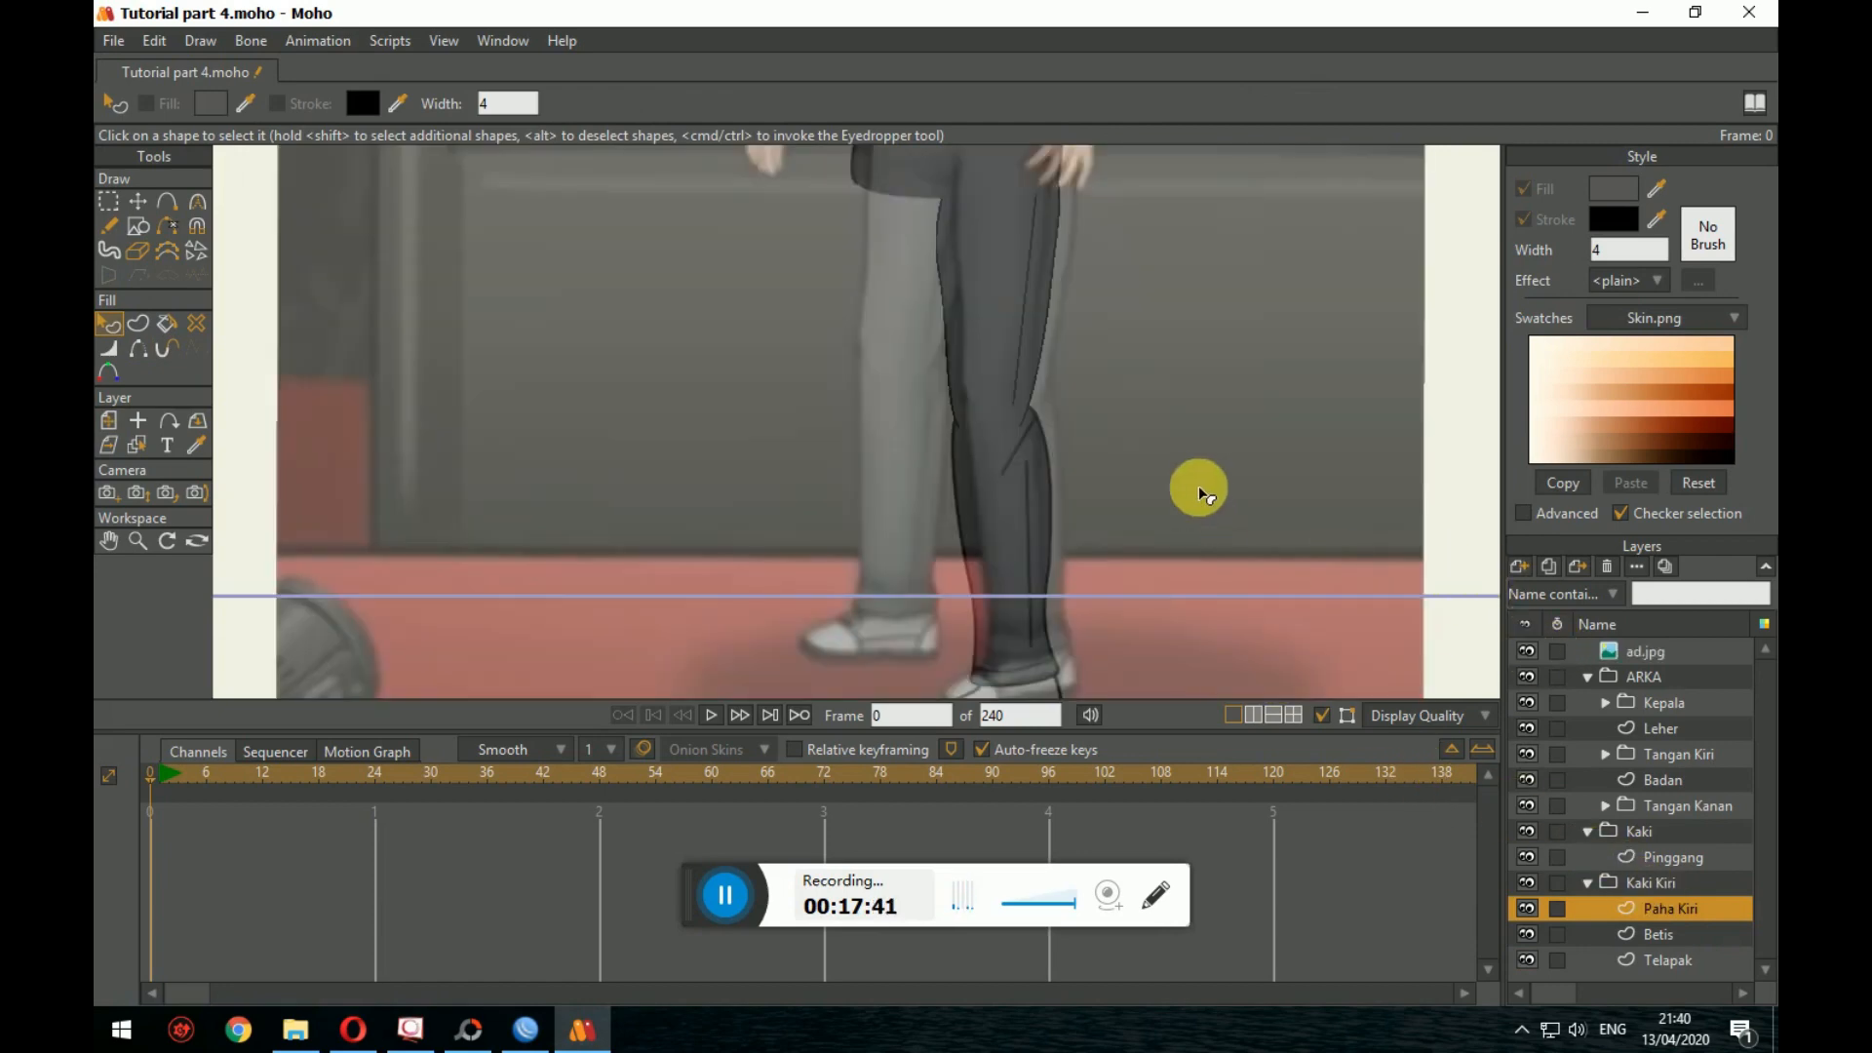
{"action": "left_click_drag", "start_coordinate": [1198, 485], "coordinate": [1214, 532]}
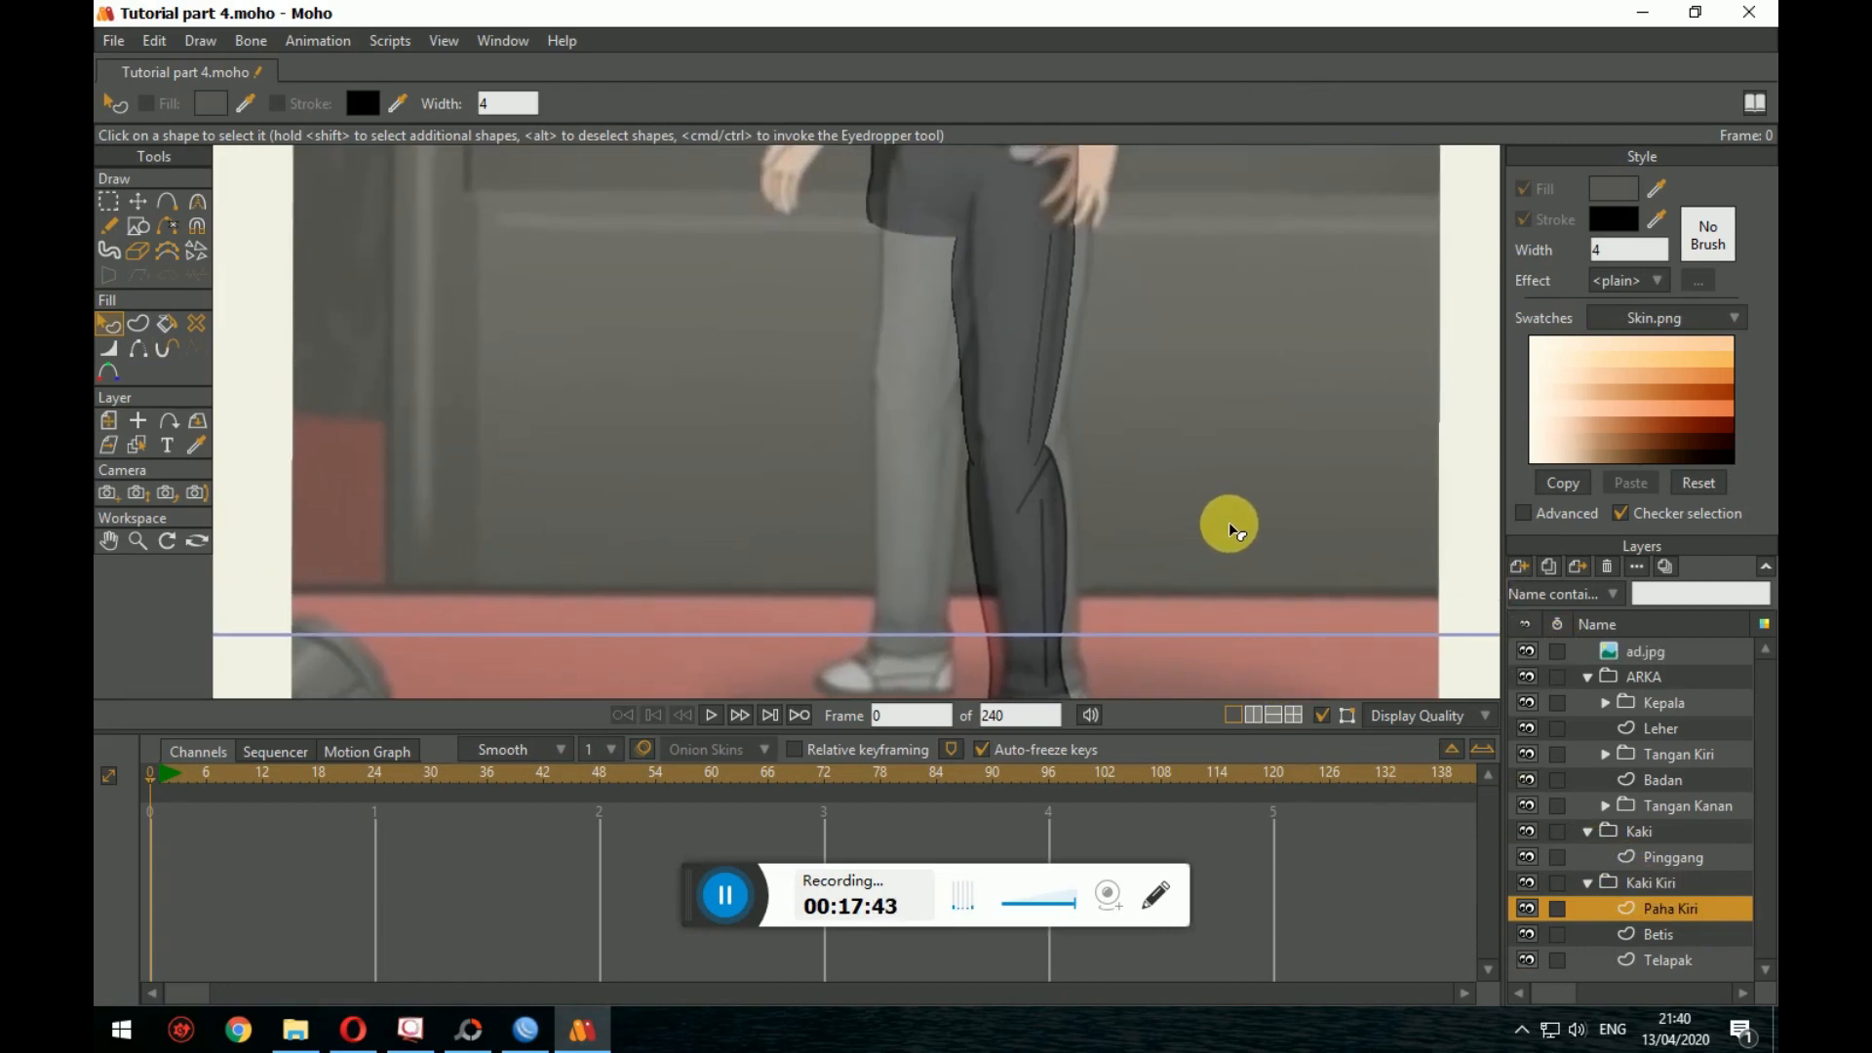
{"action": "scroll", "coordinate": [1252, 534], "scroll_direction": "down", "scroll_amount": 5}
{"action": "scroll", "coordinate": [1252, 534], "scroll_direction": "up", "scroll_amount": 6}
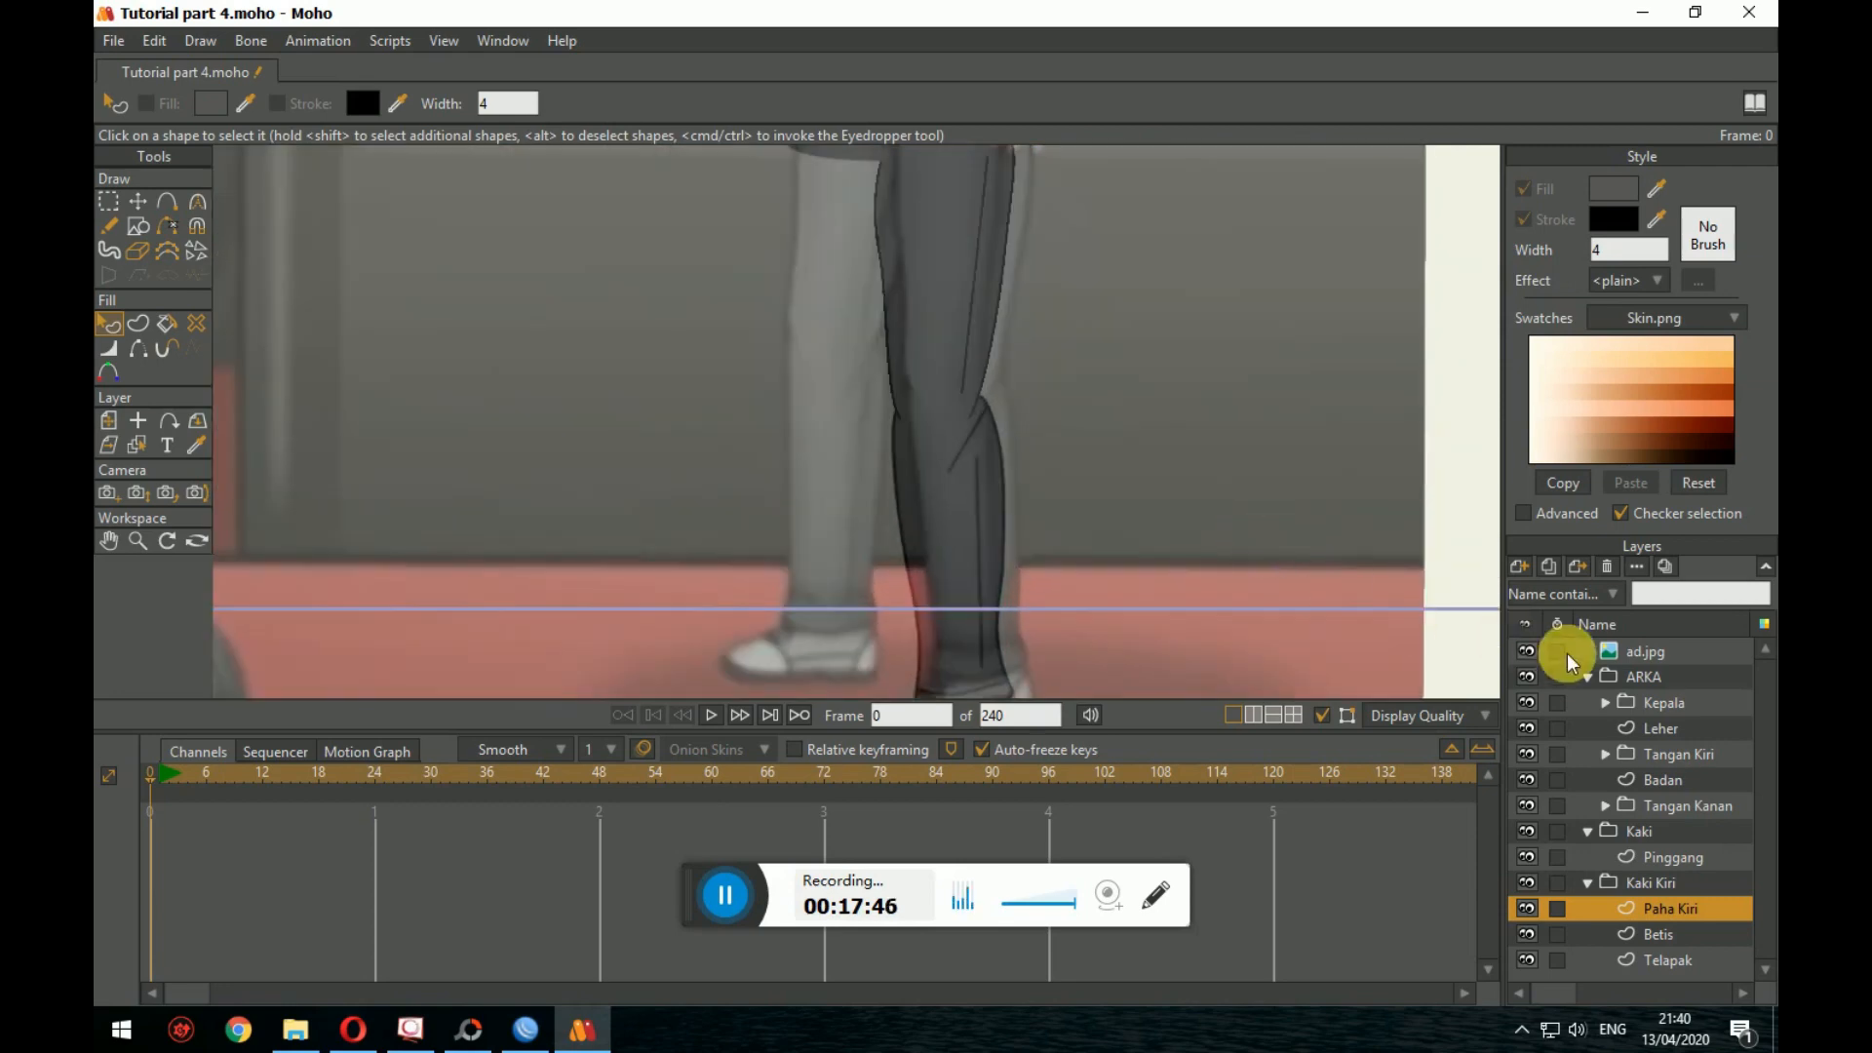
{"action": "double_click", "coordinate": [1658, 651]}
{"action": "double_click", "coordinate": [1224, 419]}
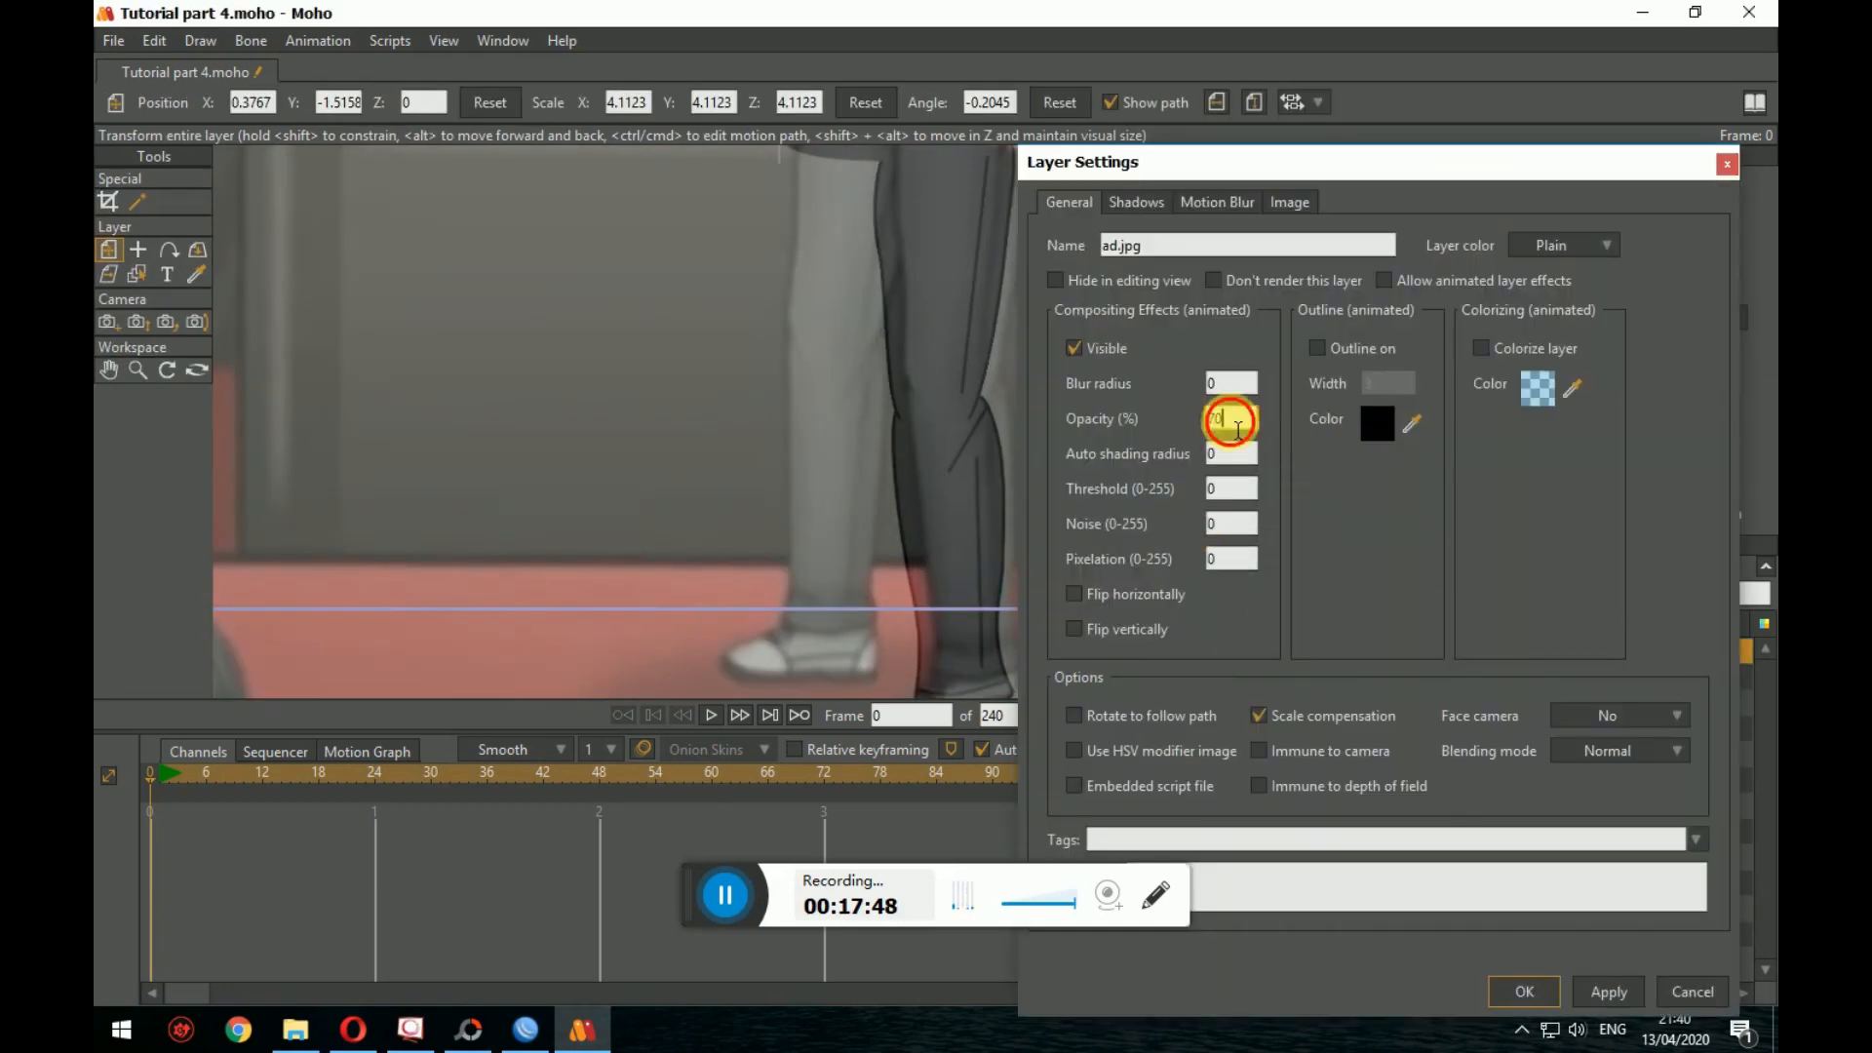
{"action": "type", "text": "100"}
{"action": "key", "text": "Return"}
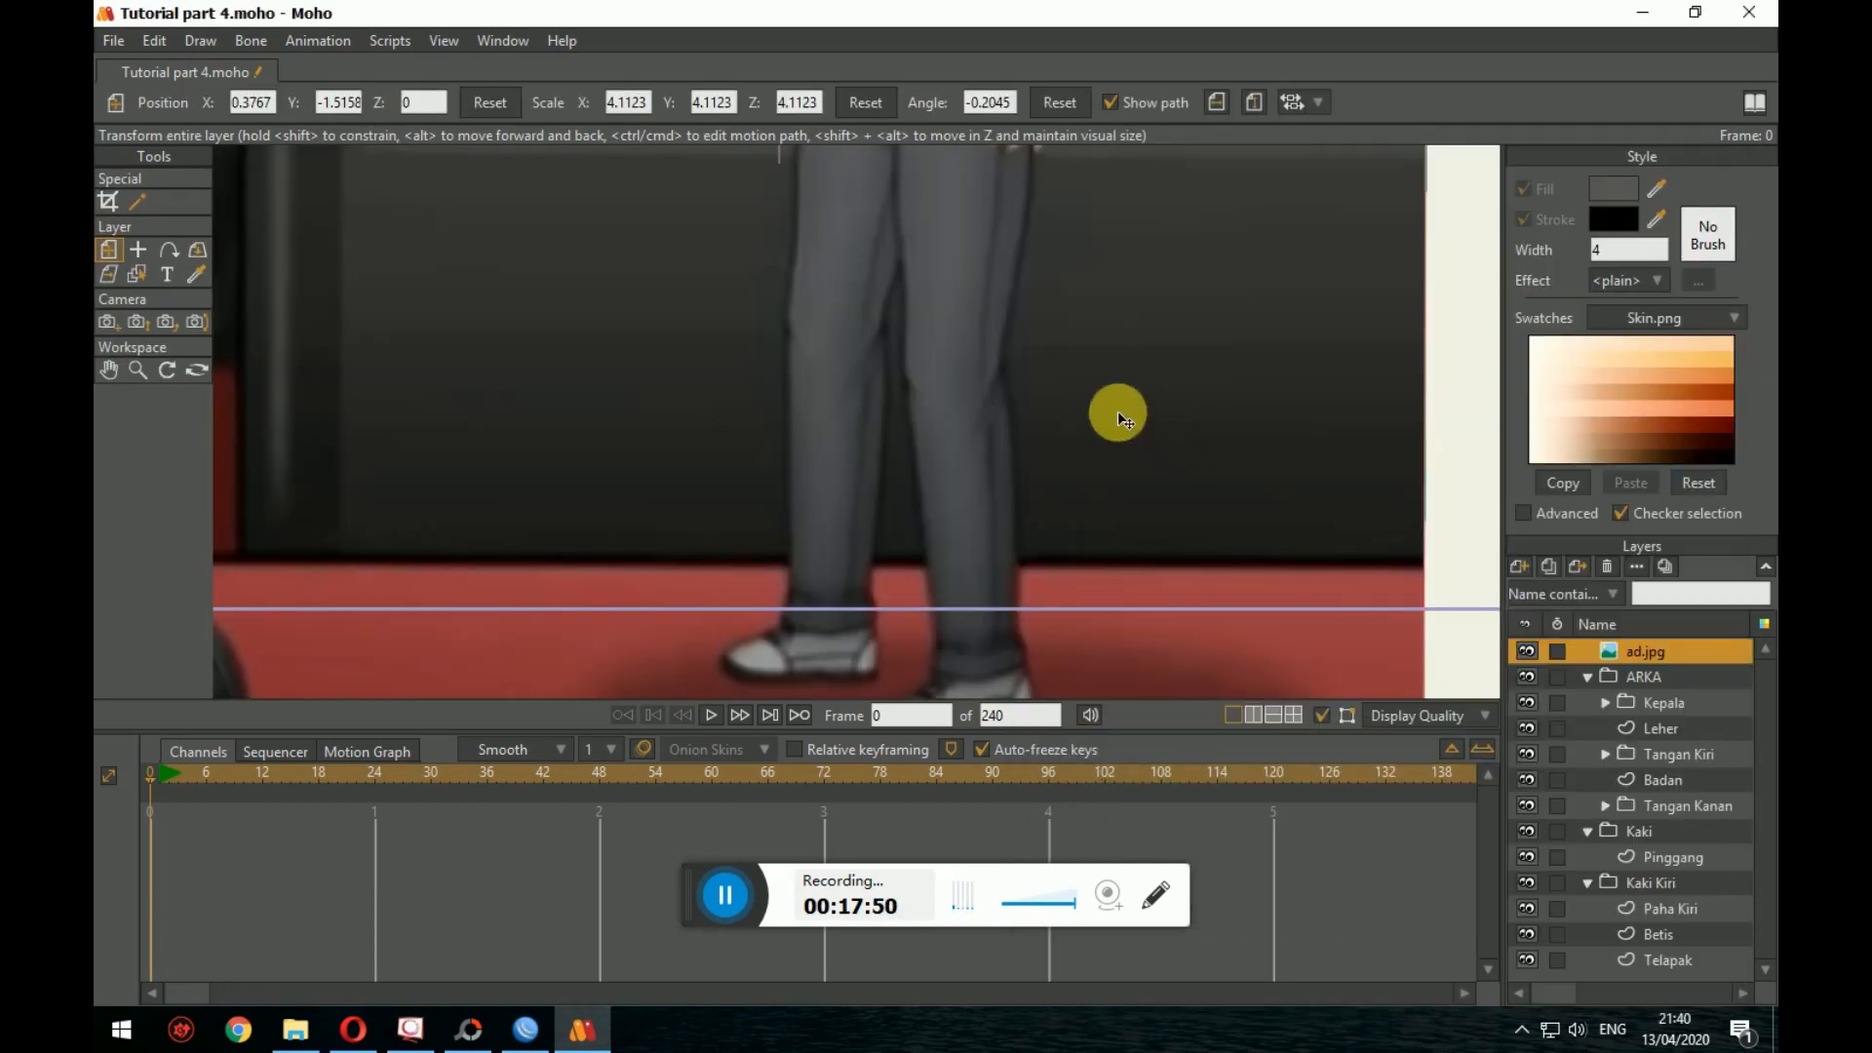
Step: Compare the drawn leg with the ad.jpg reference by toggling the image's visibility, and leave the image hidden
{"action": "left_click_drag", "start_coordinate": [1109, 425], "coordinate": [1036, 535]}
{"action": "scroll", "coordinate": [1047, 464], "scroll_direction": "down", "scroll_amount": 2}
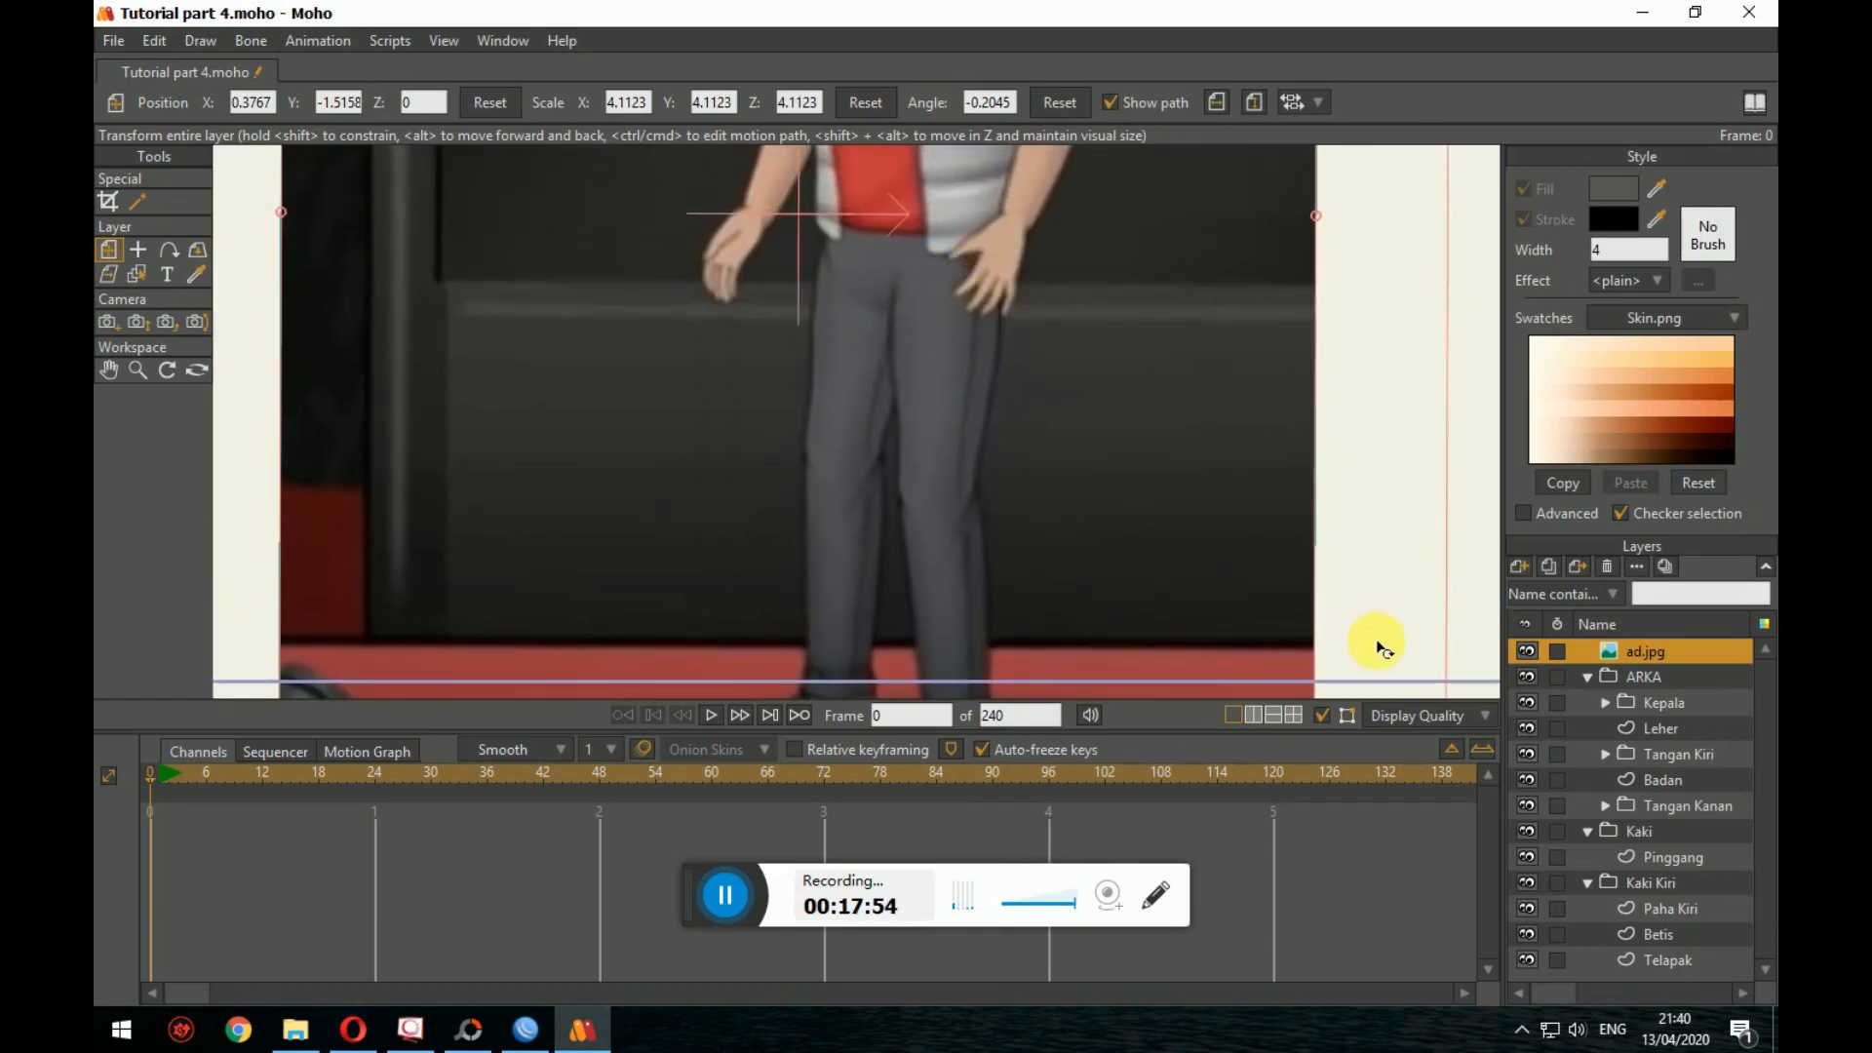
{"action": "left_click", "coordinate": [1526, 651]}
{"action": "left_click", "coordinate": [1515, 652]}
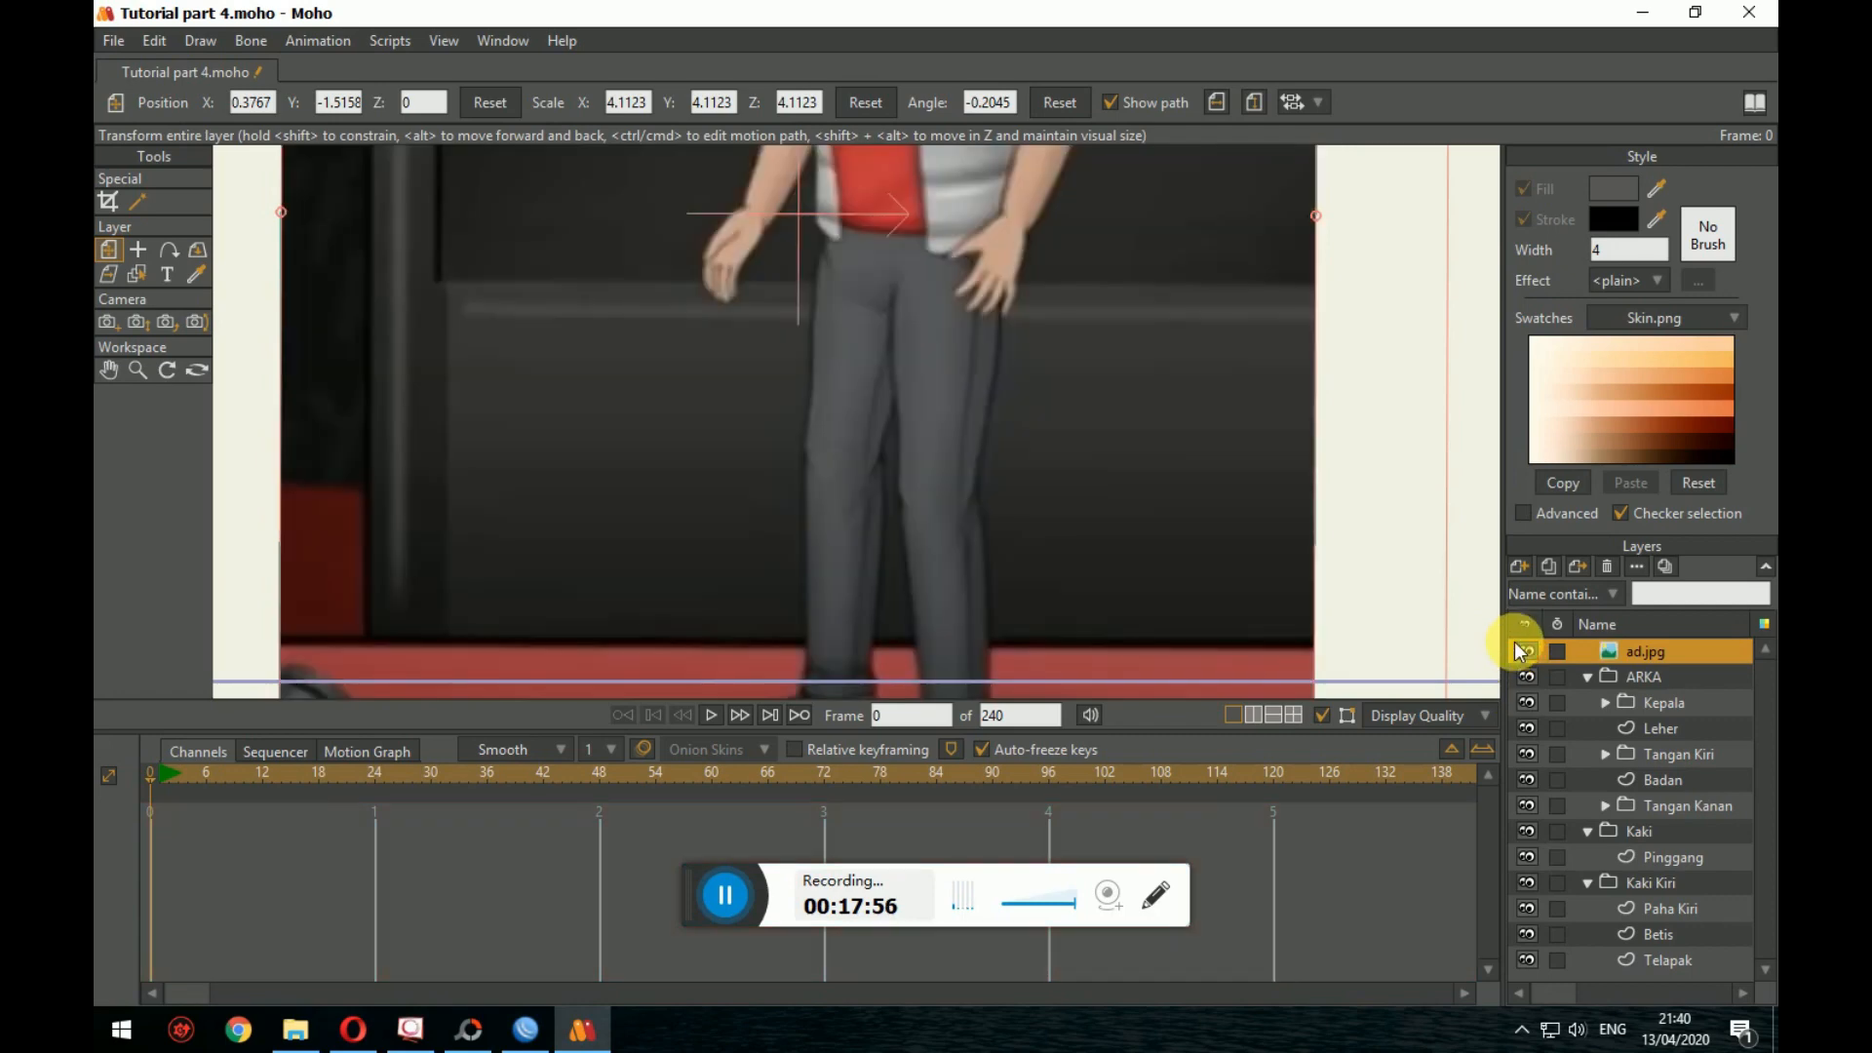
{"action": "left_click", "coordinate": [1528, 651]}
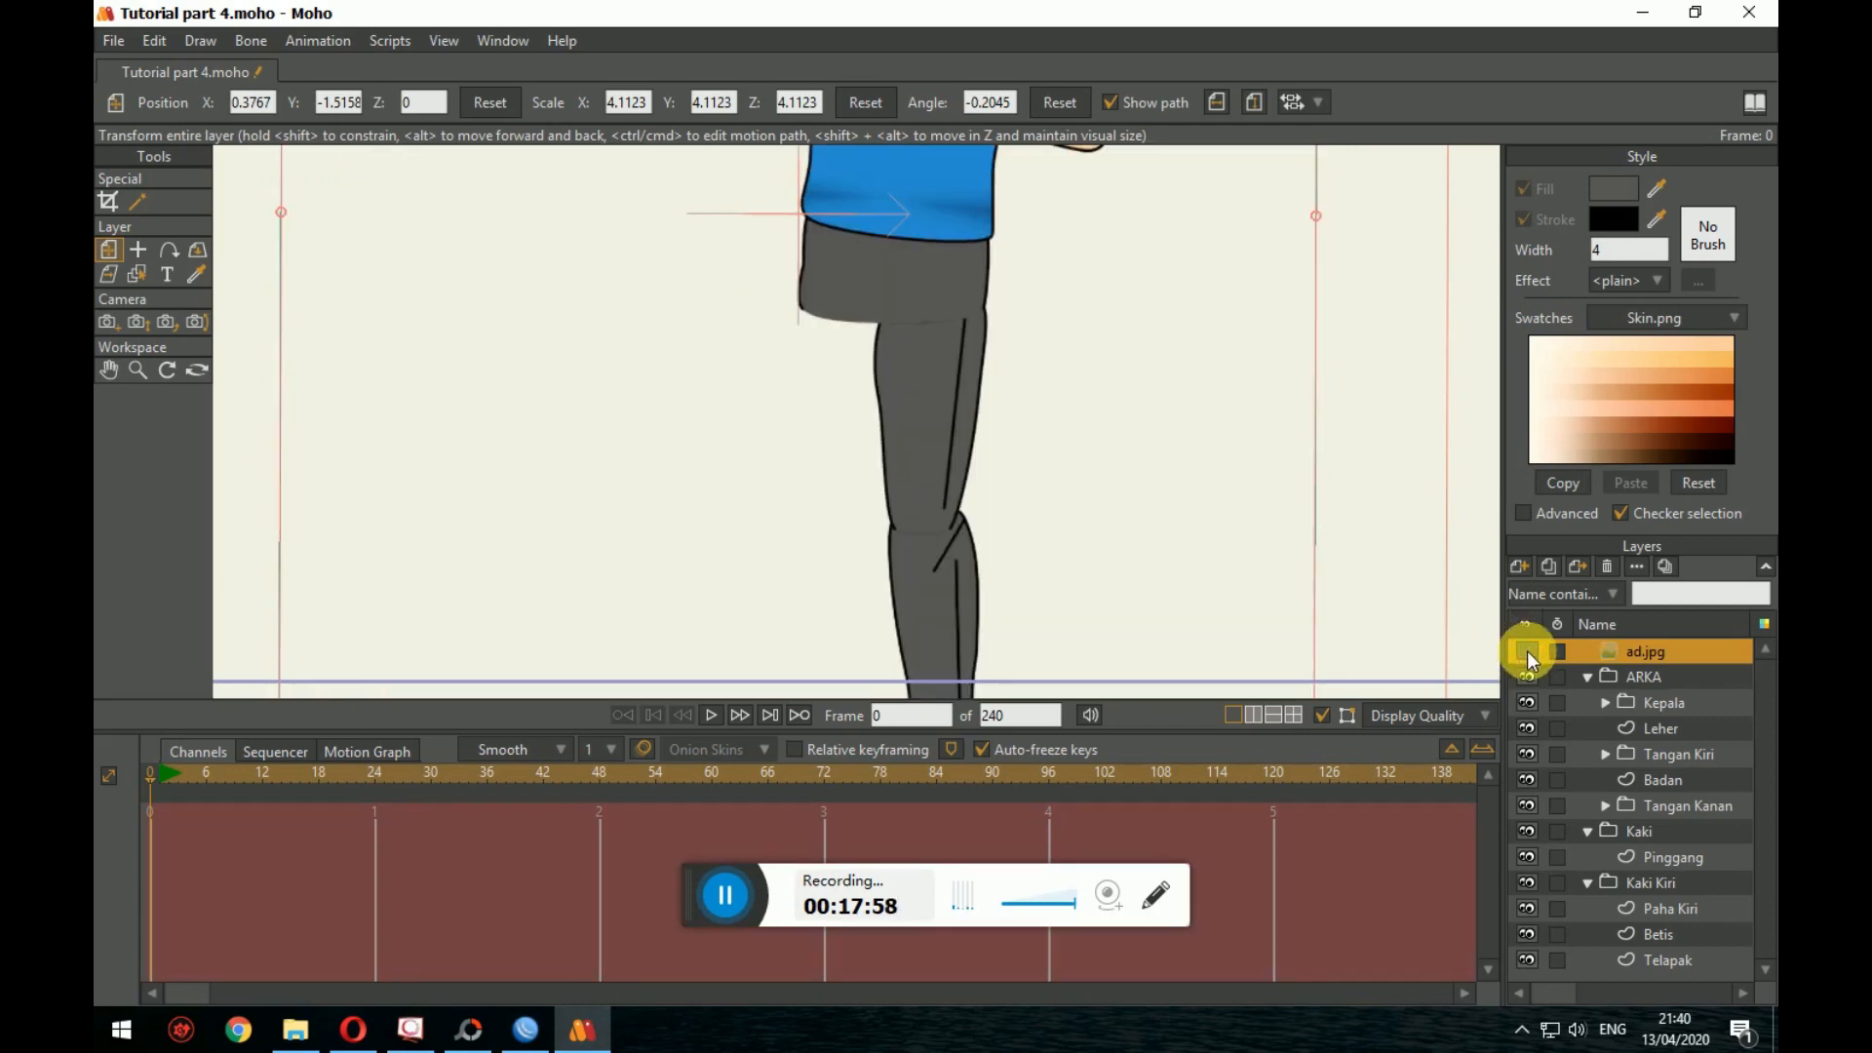
{"action": "left_click", "coordinate": [1527, 651]}
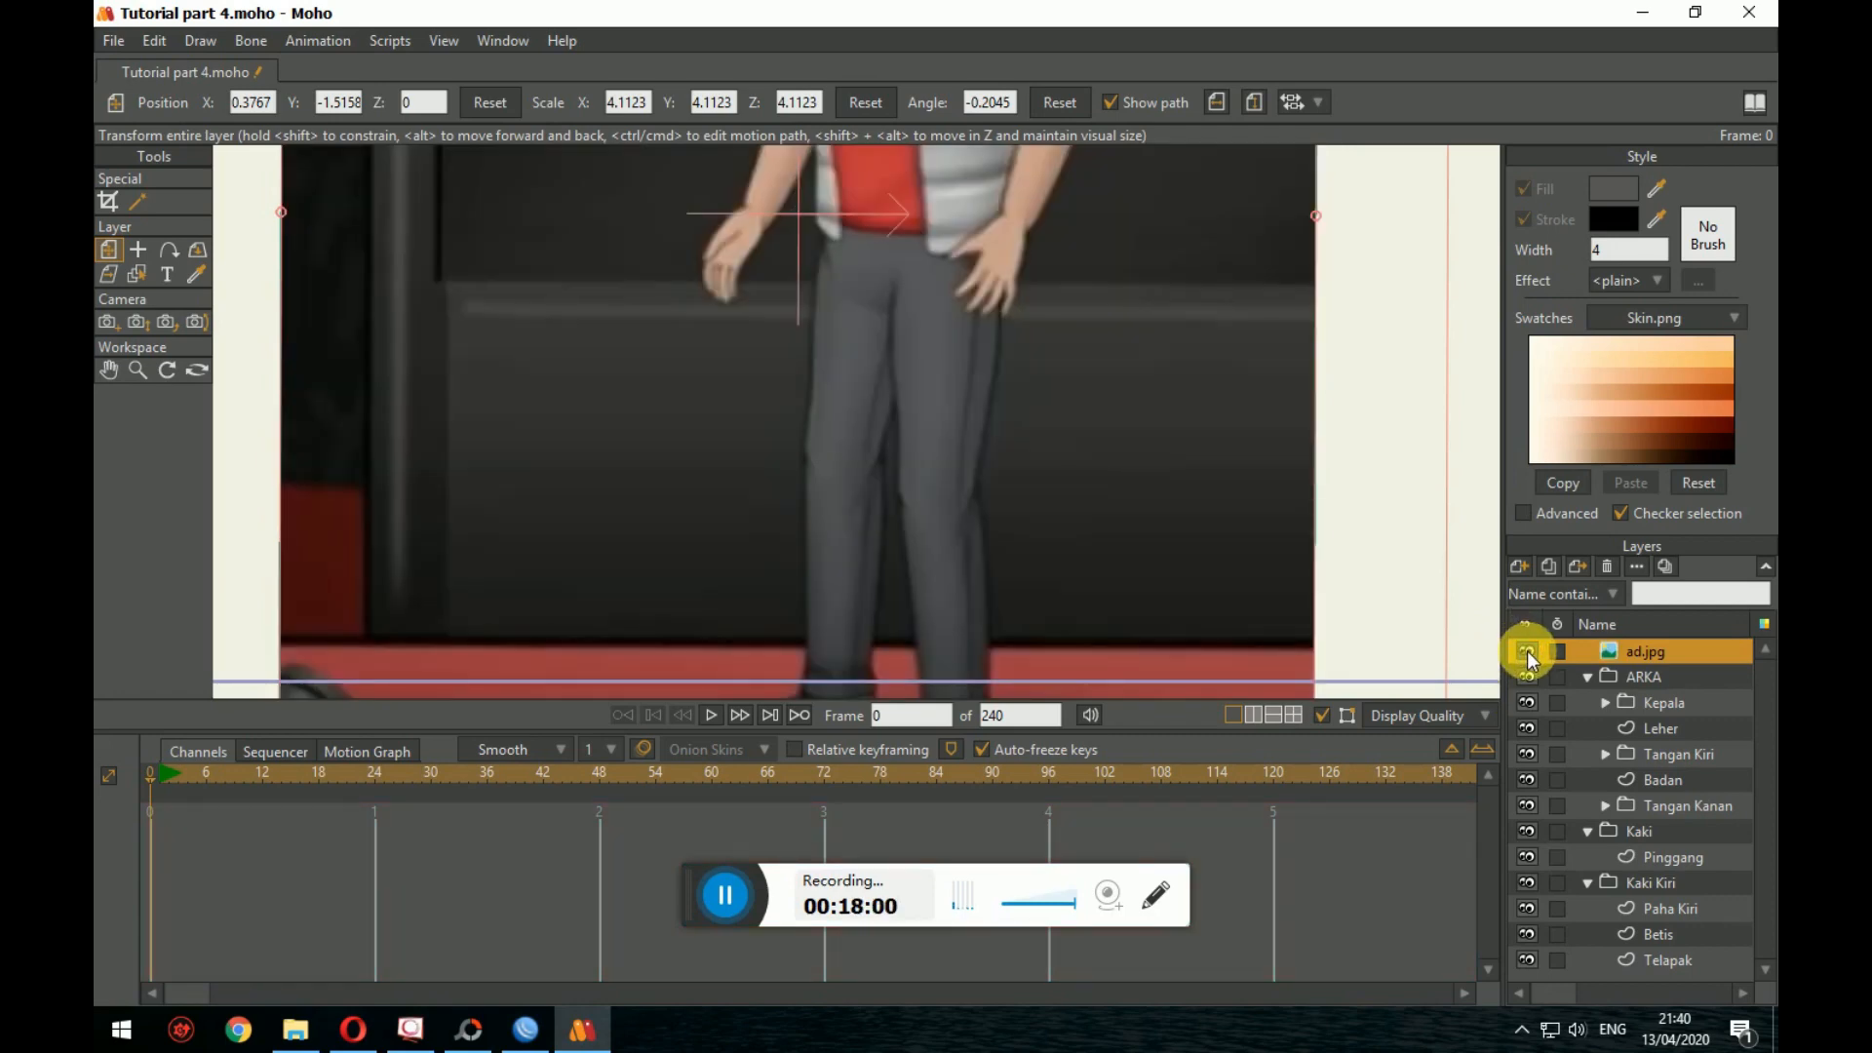
{"action": "left_click", "coordinate": [1528, 652]}
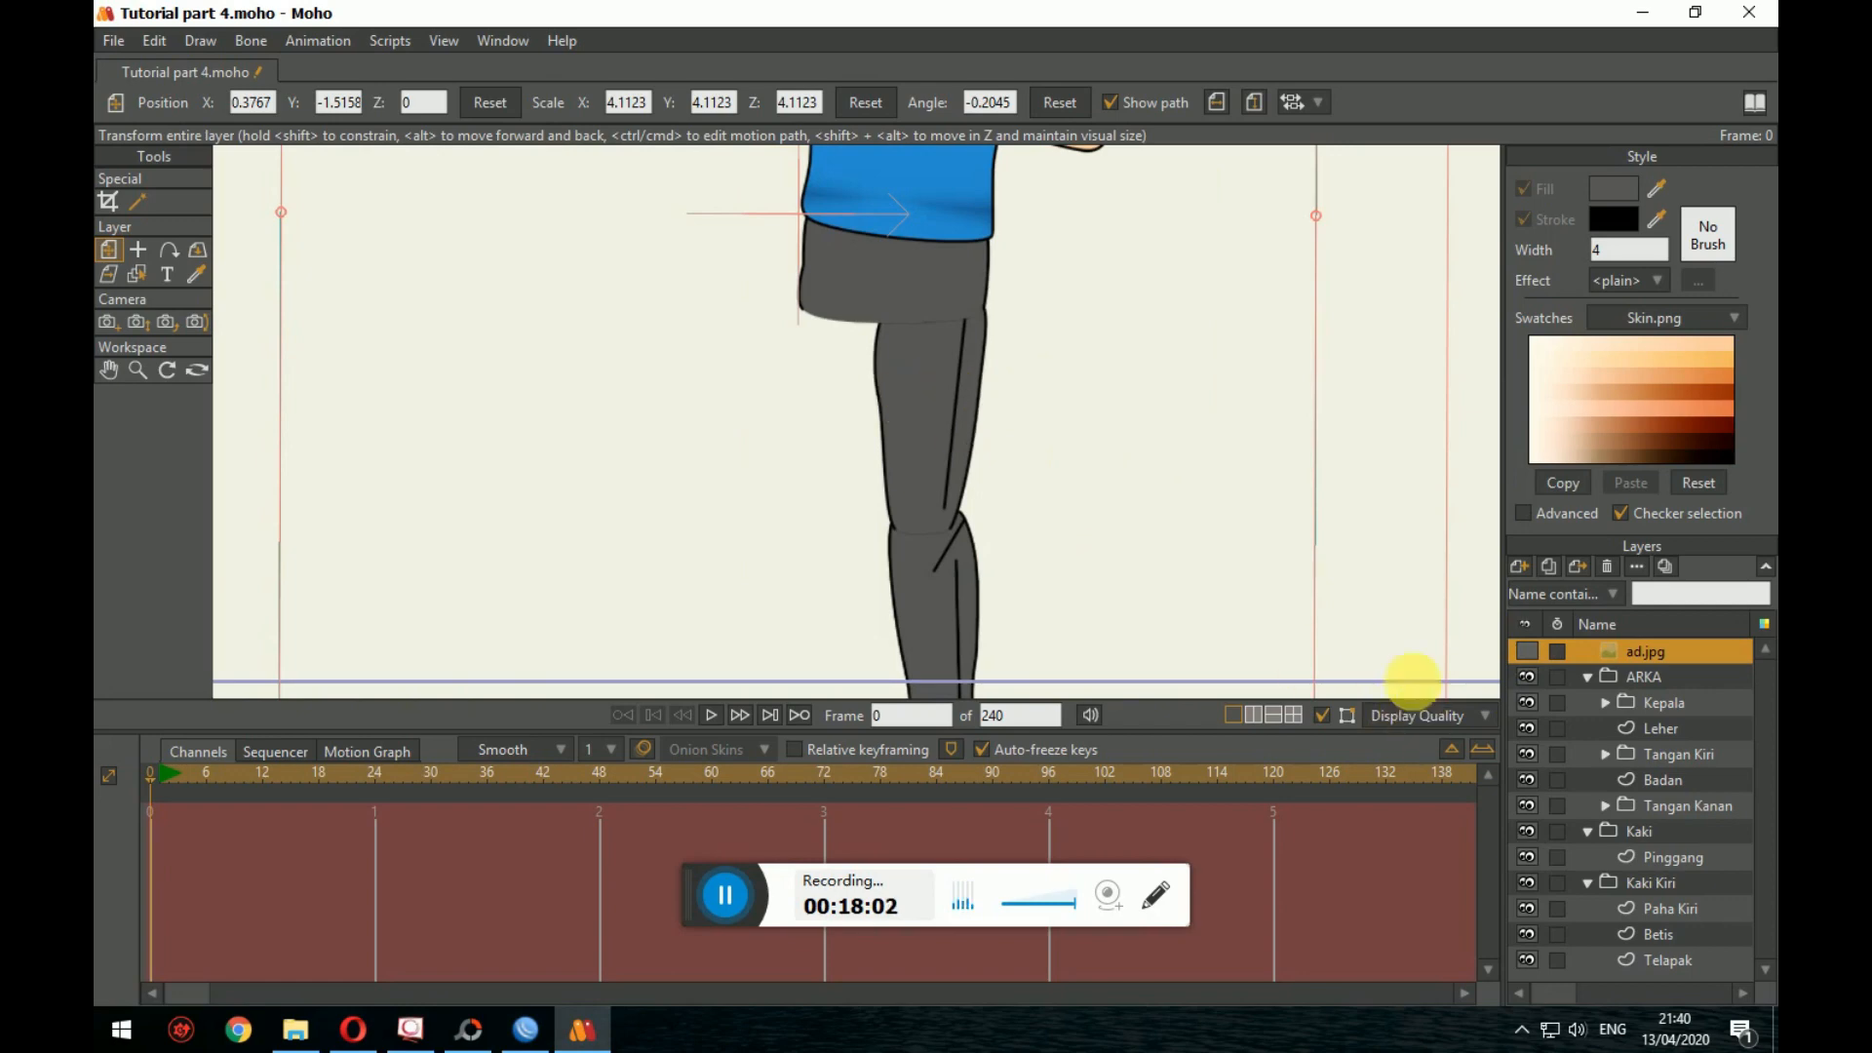
{"action": "left_click_drag", "start_coordinate": [1413, 686], "coordinate": [1419, 668]}
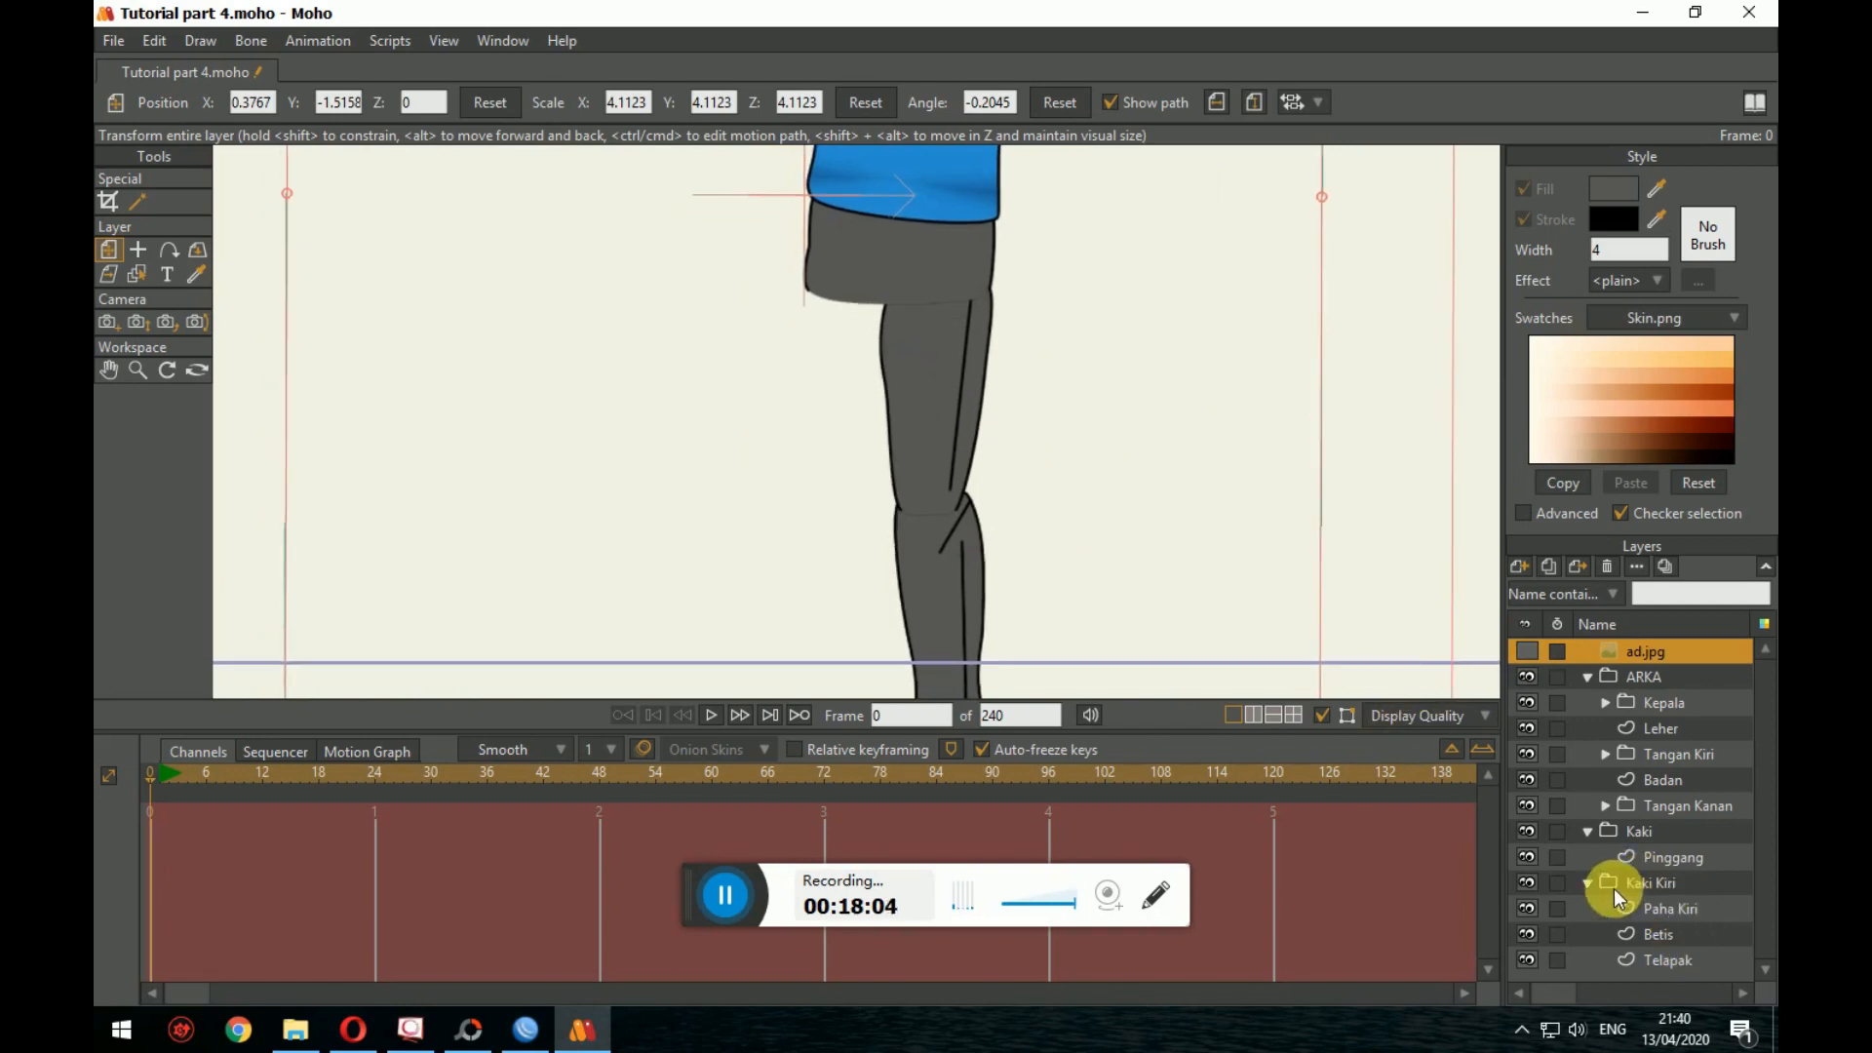
Step: Move the Pinggang layer out of the Kaki group to directly beneath the Kaki Kiri group
{"action": "right_click", "coordinate": [1679, 899]}
{"action": "key", "text": "Escape"}
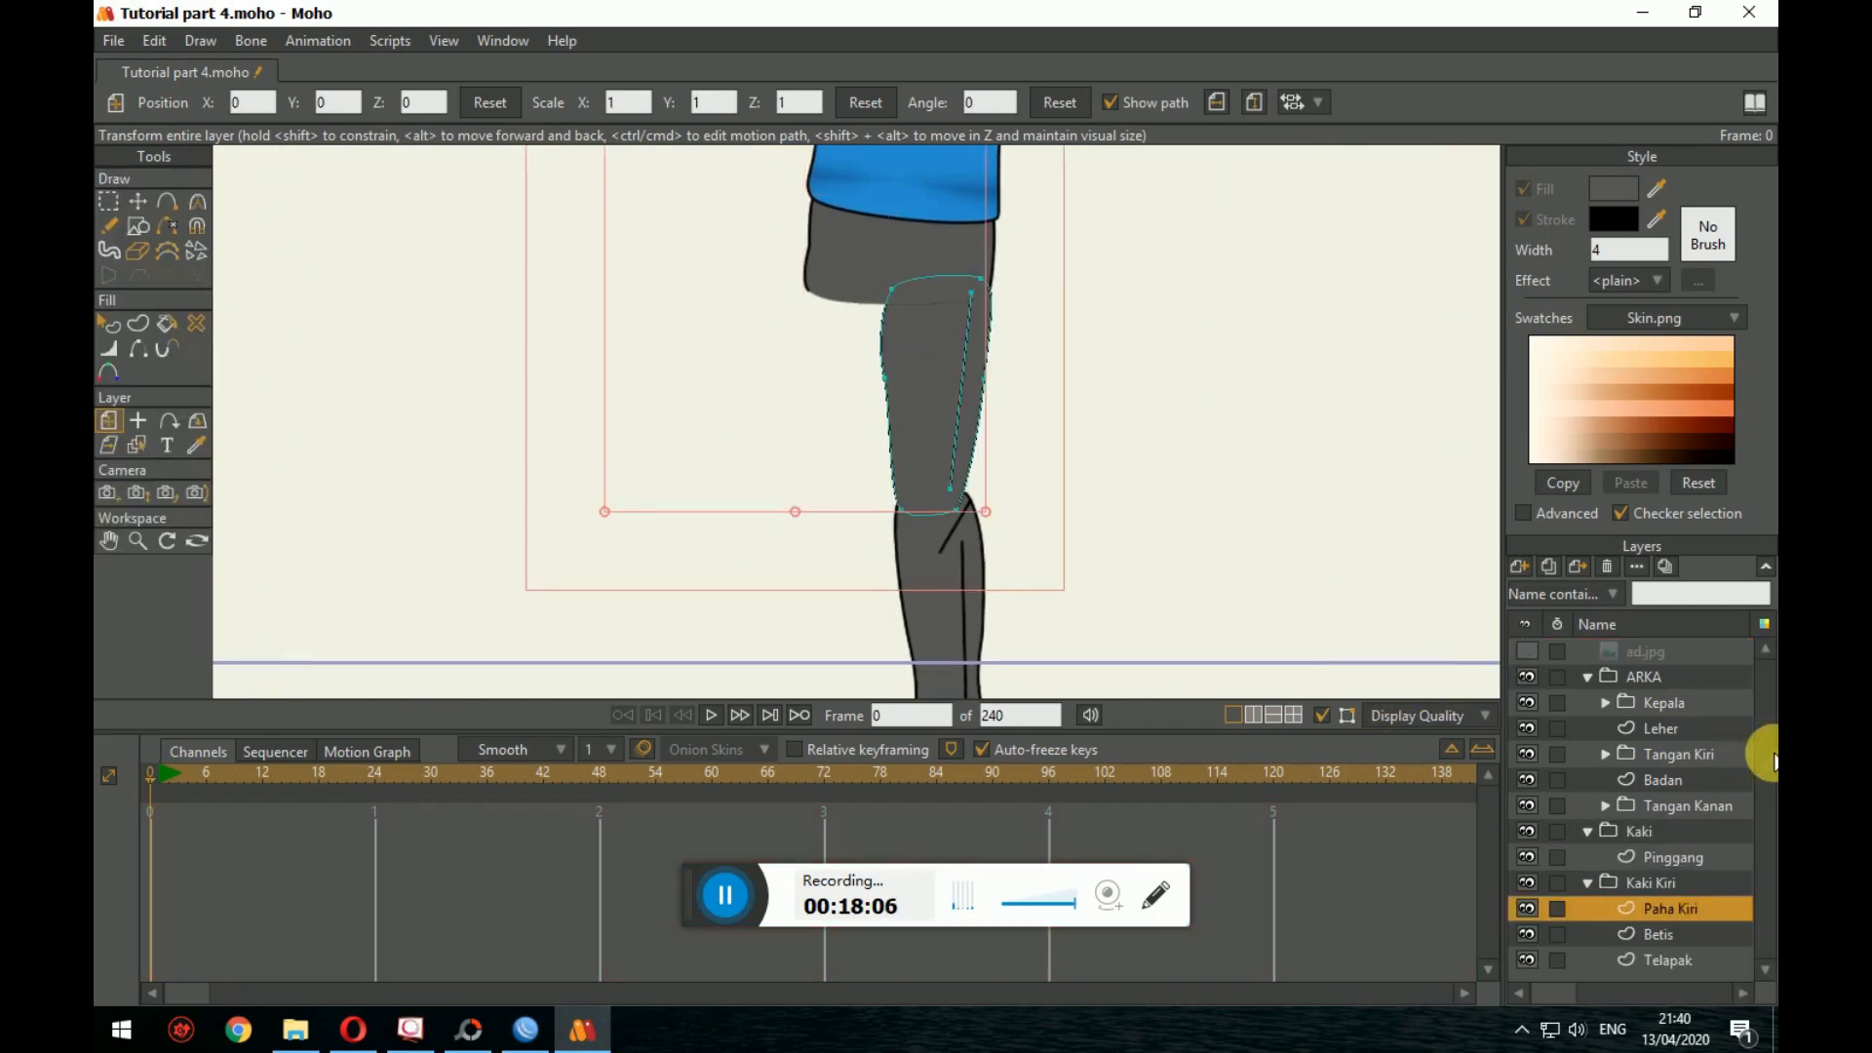
{"action": "left_click", "coordinate": [1670, 857]}
{"action": "left_click_drag", "start_coordinate": [1678, 899], "coordinate": [1671, 969]}
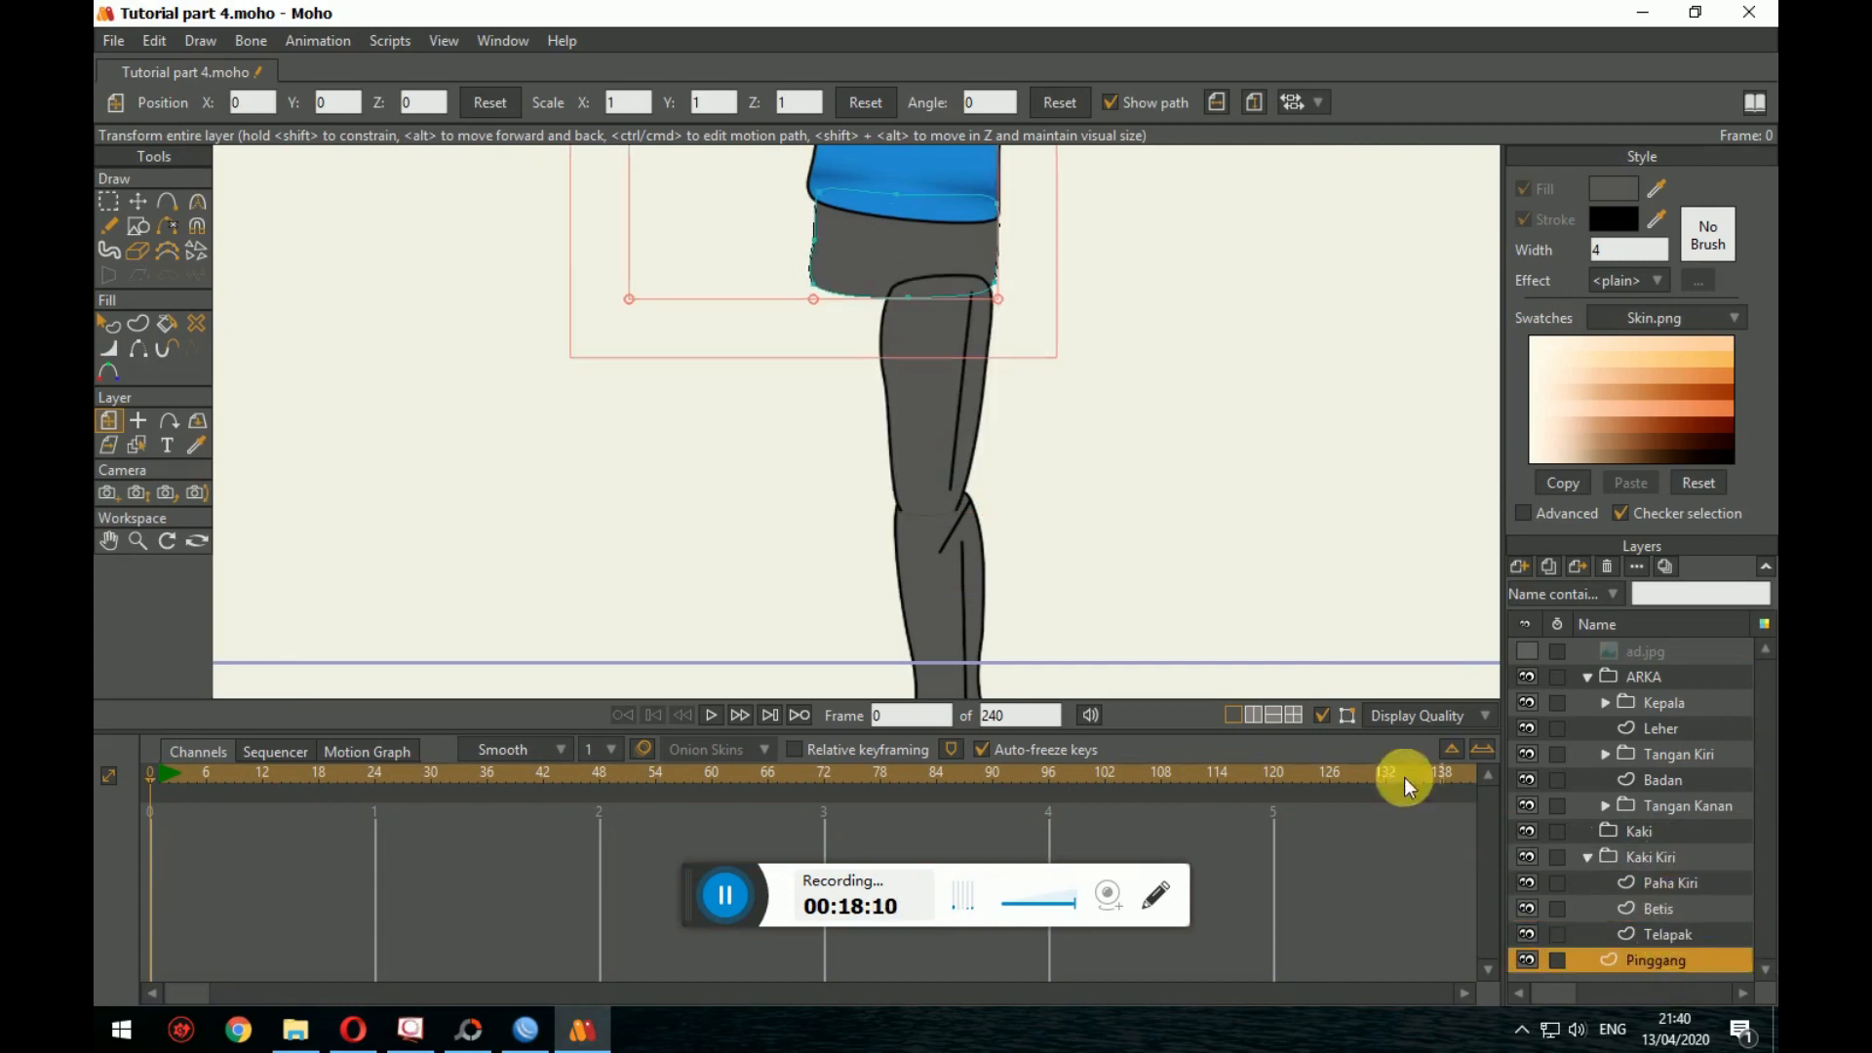
Step: Hide the top outline edge of the Paha Kiri shape where the thigh overlaps the hip
{"action": "scroll", "coordinate": [969, 313], "scroll_direction": "up", "scroll_amount": 4}
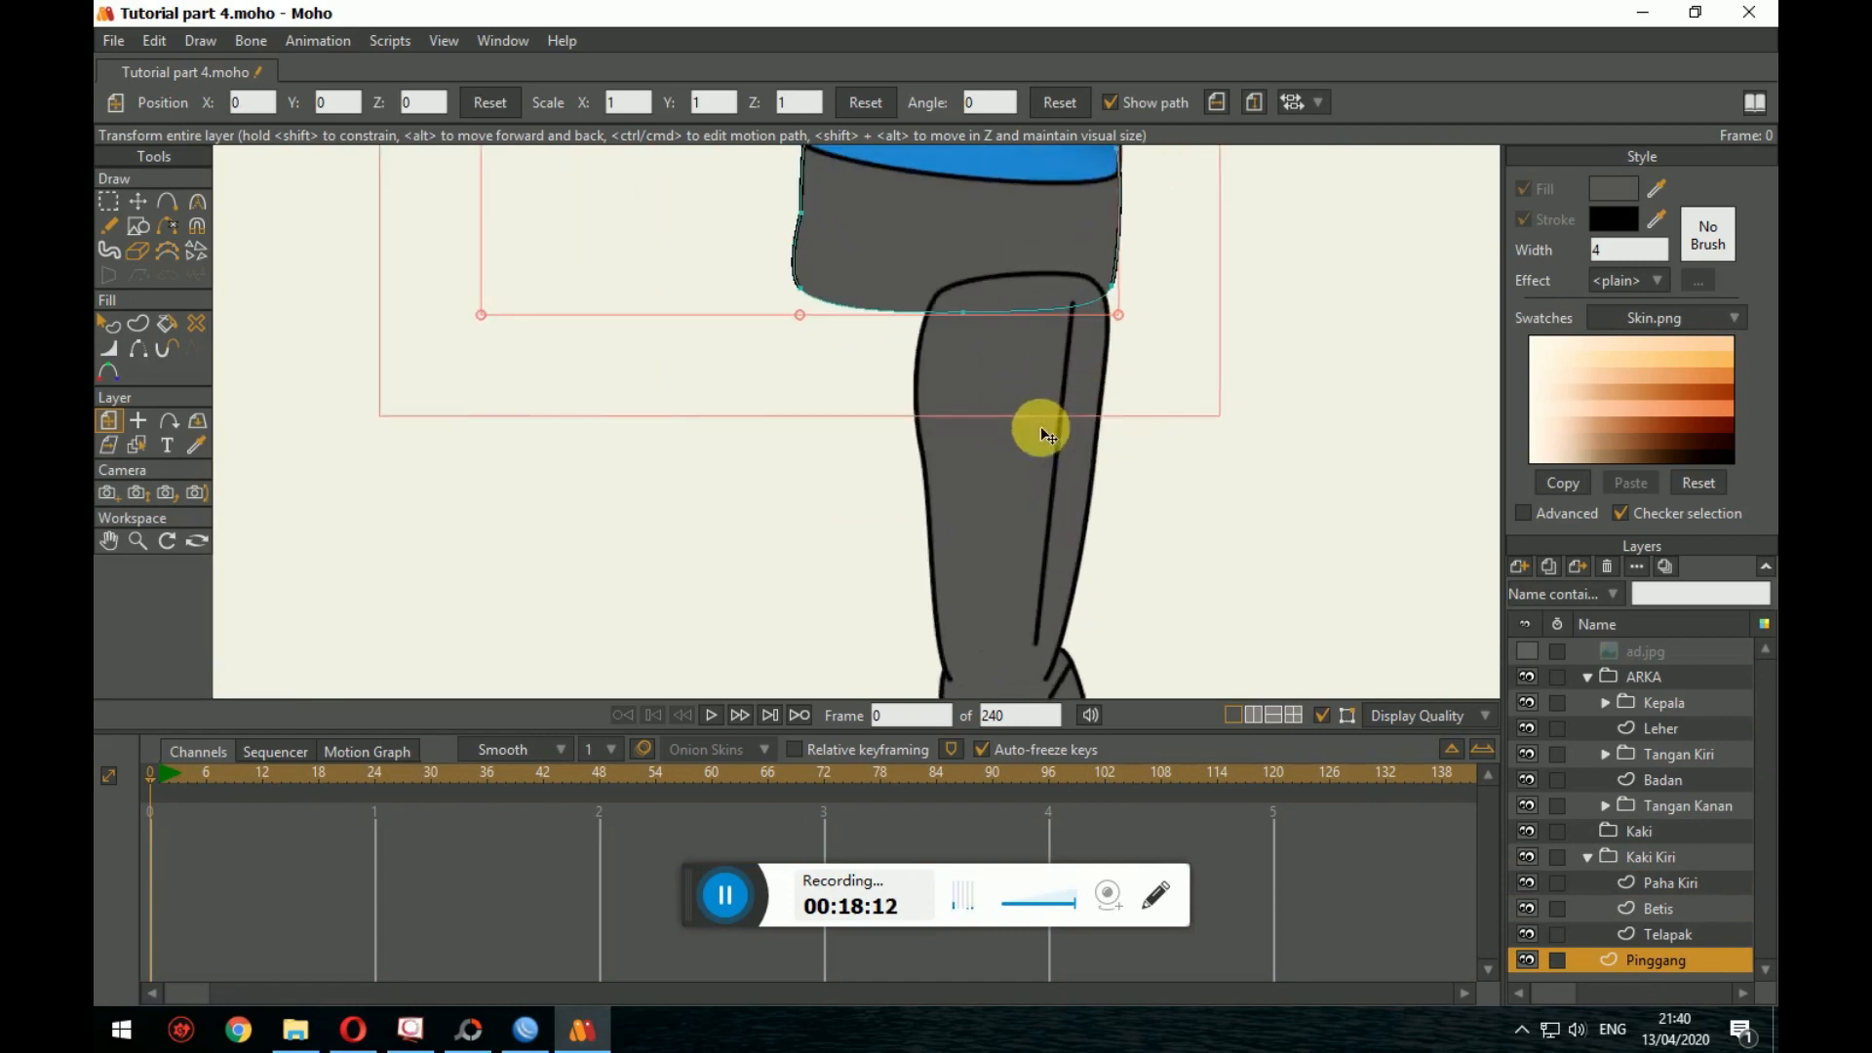
{"action": "left_click", "coordinate": [1678, 884]}
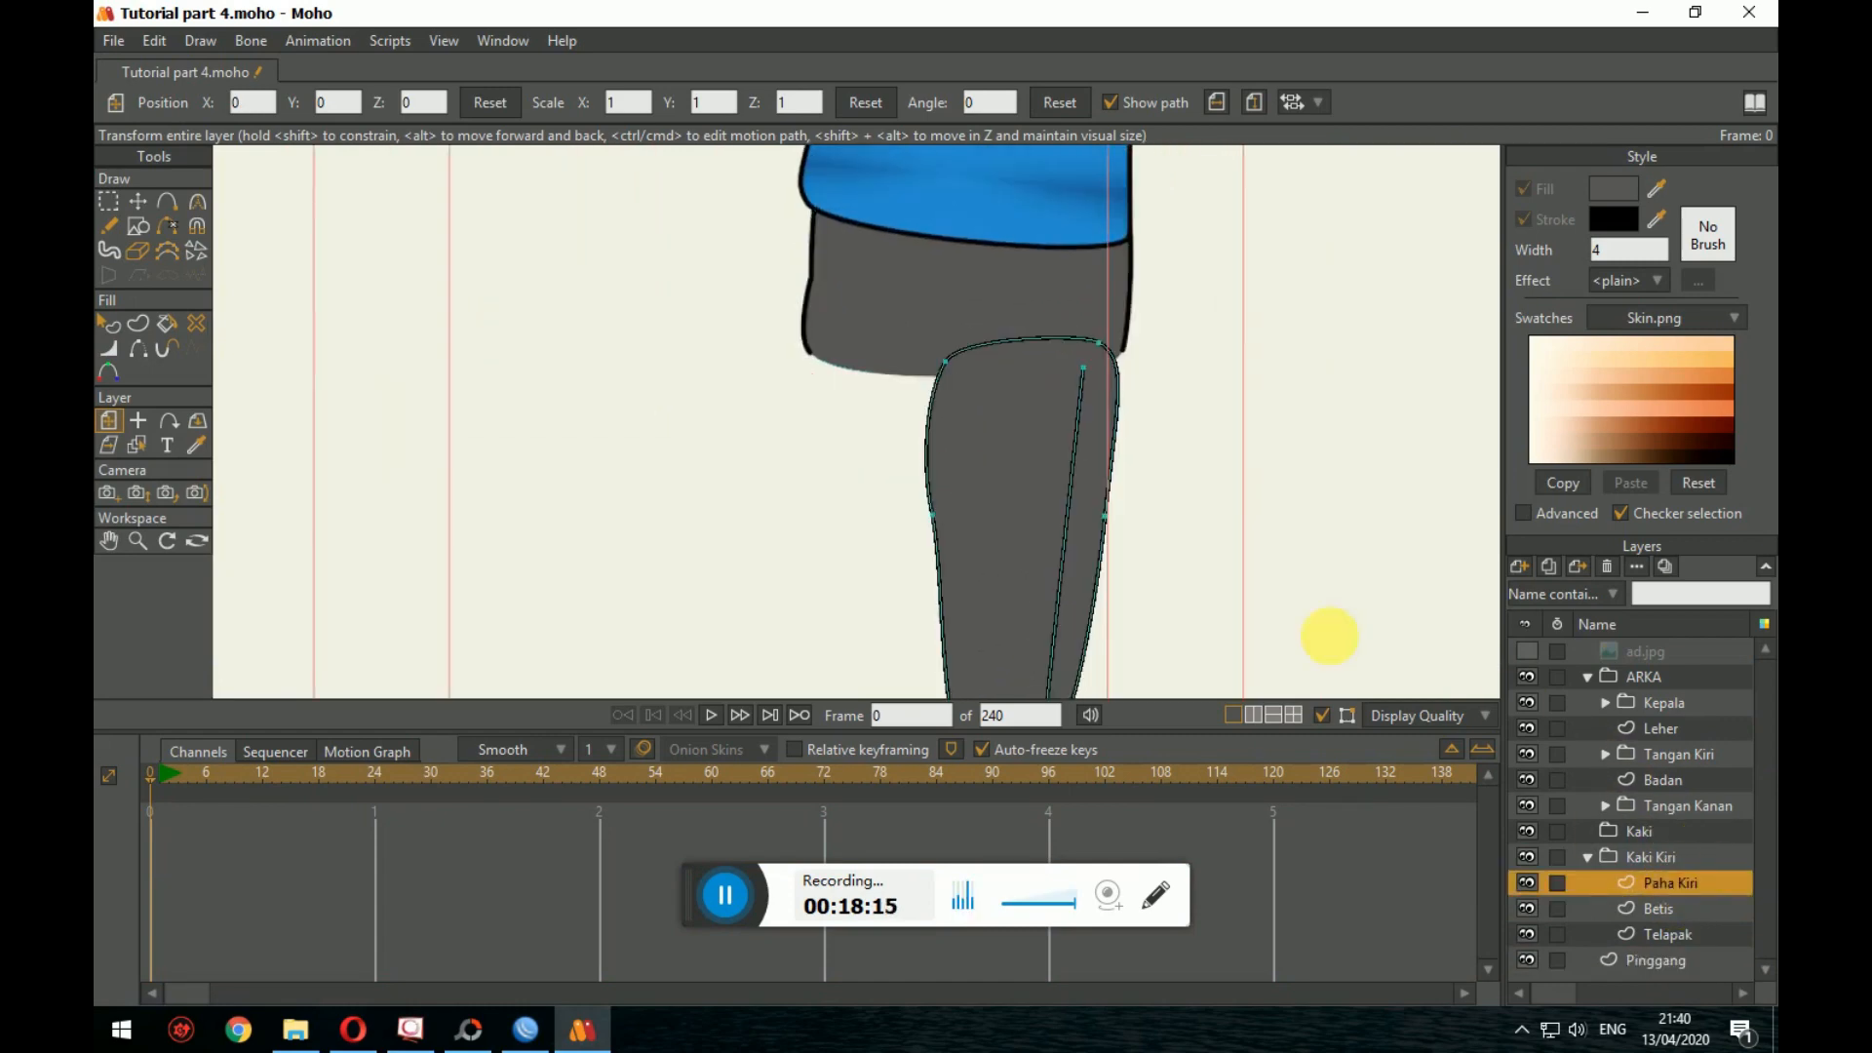
{"action": "left_click", "coordinate": [141, 351]}
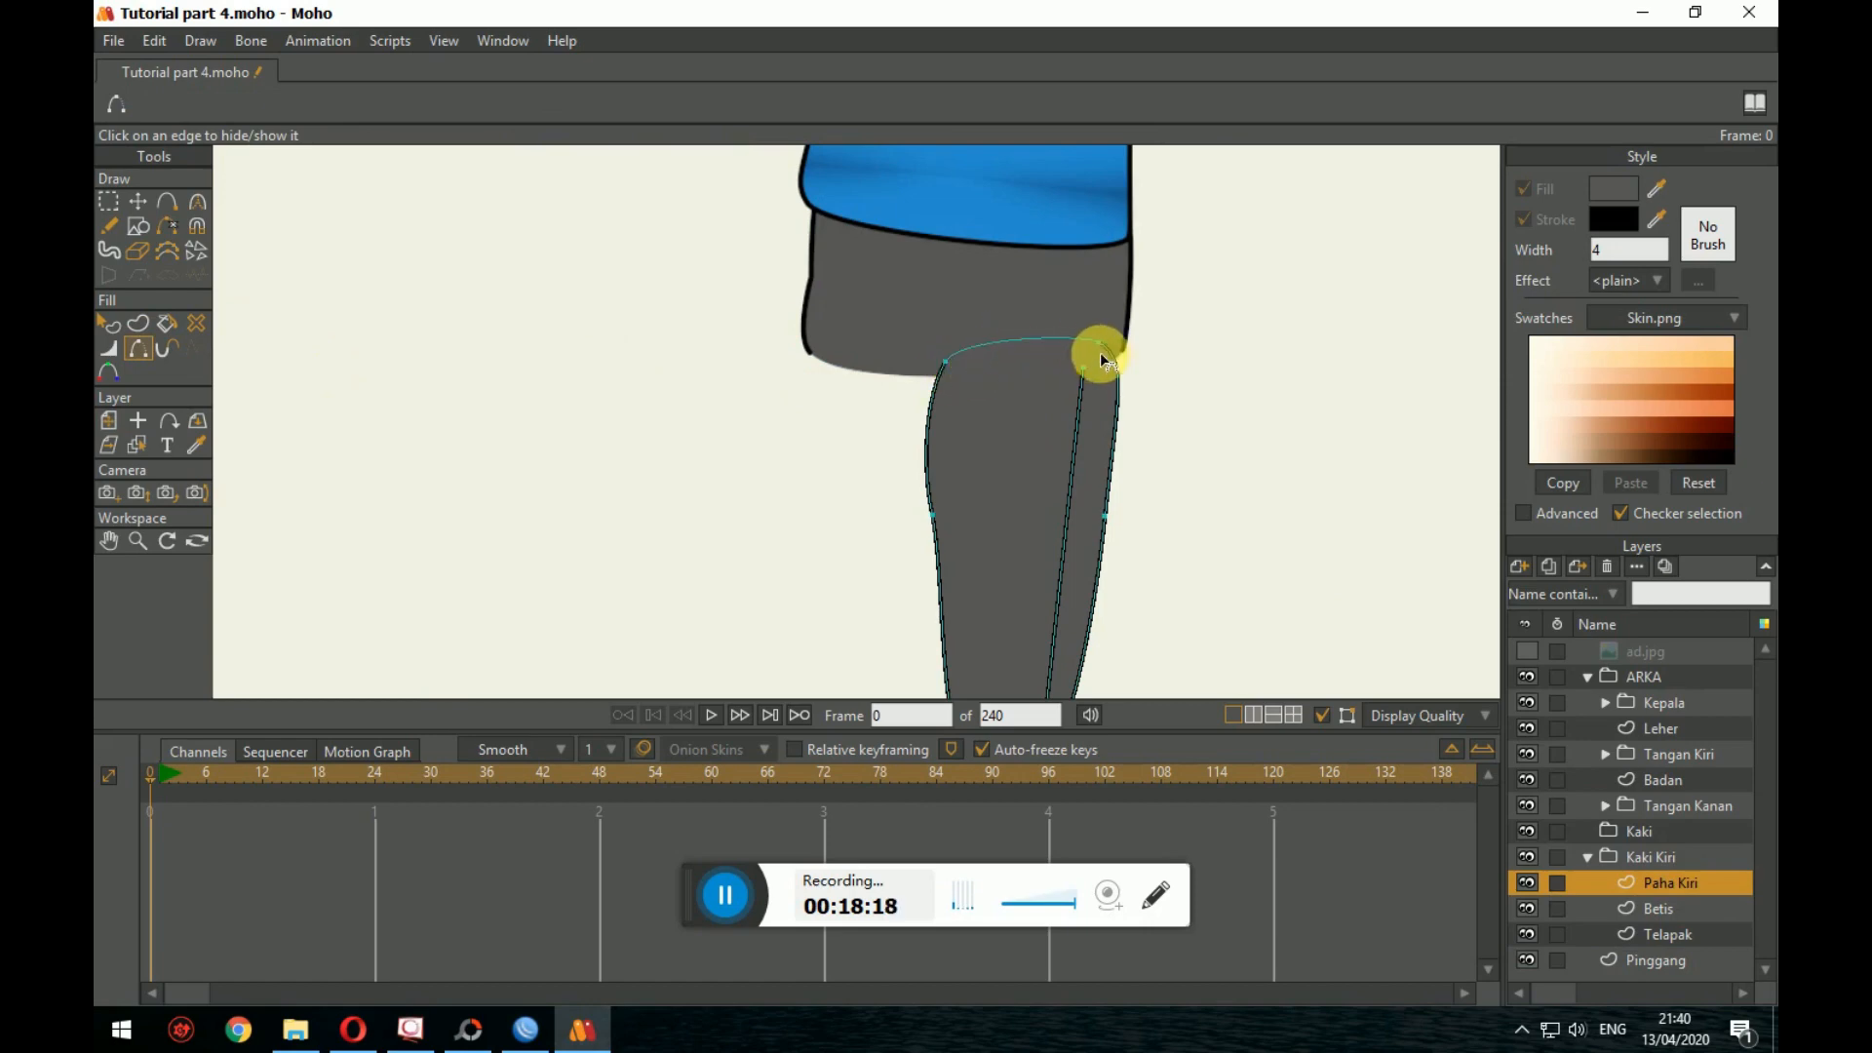
{"action": "left_click", "coordinate": [137, 202]}
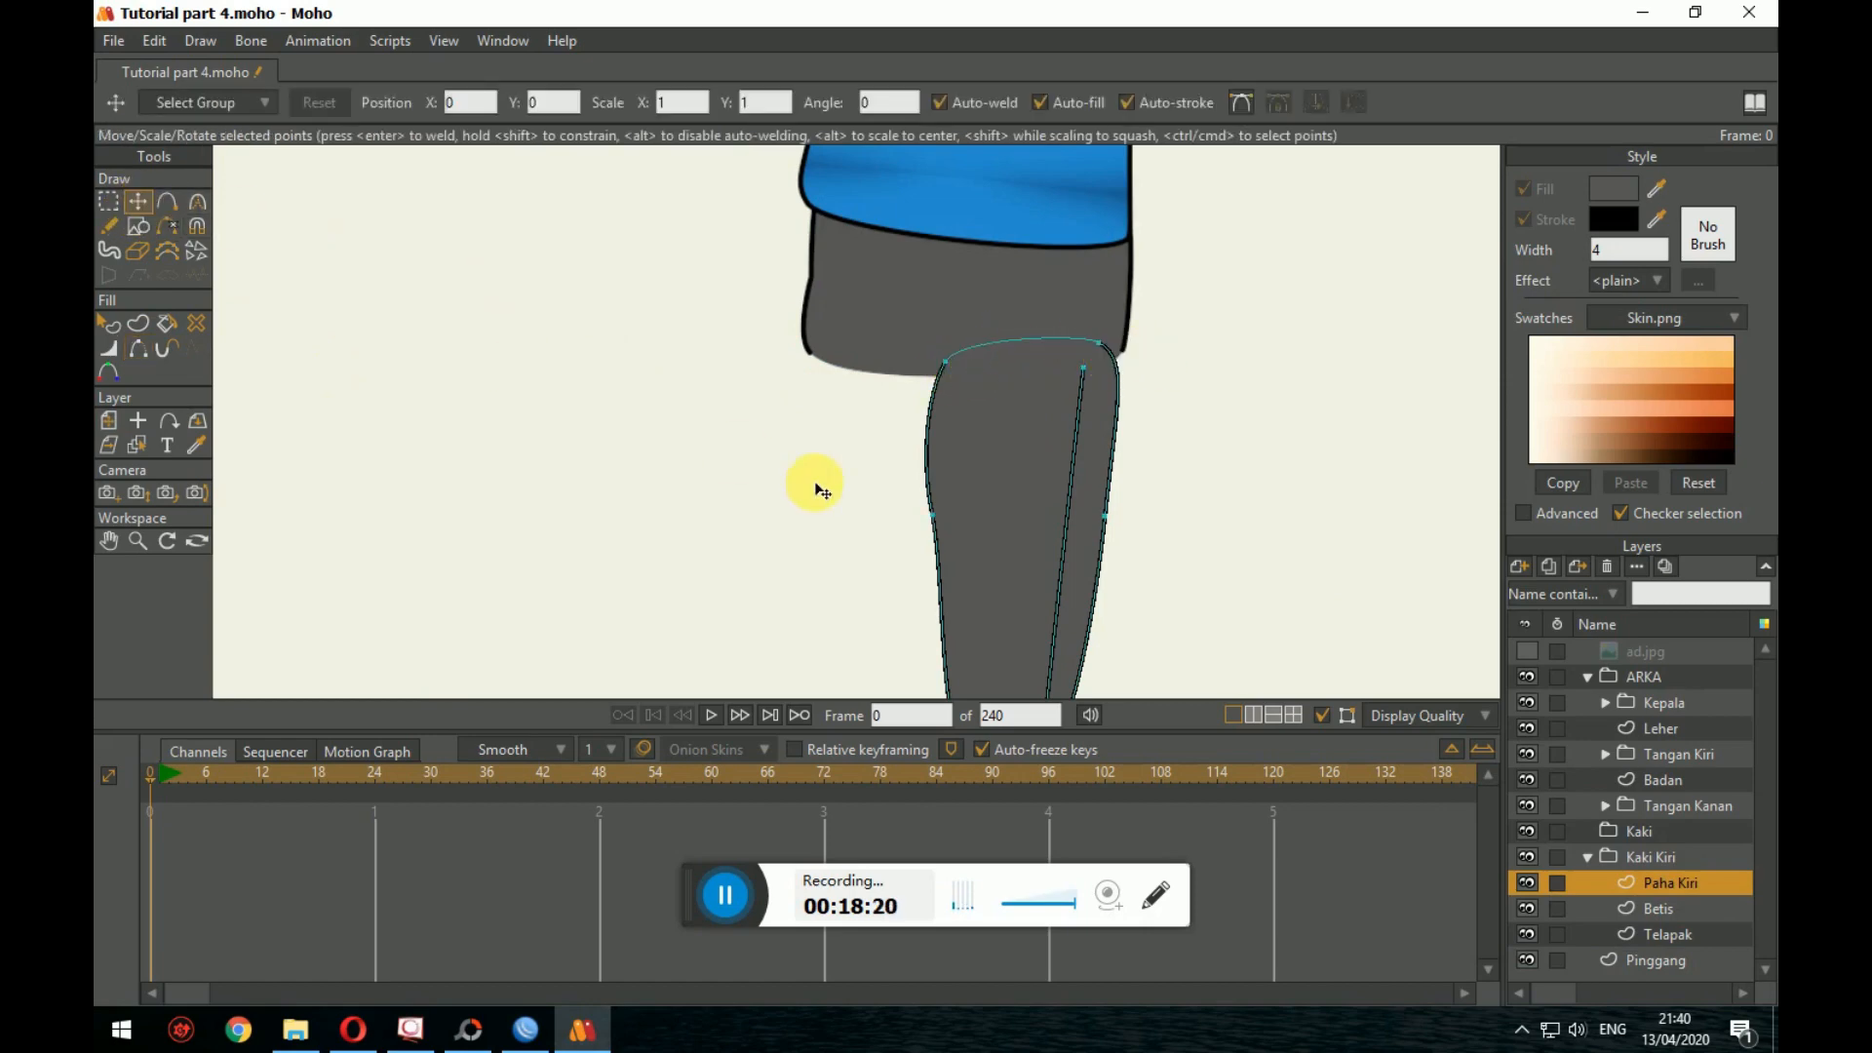
{"action": "left_click", "coordinate": [109, 324]}
{"action": "scroll", "coordinate": [816, 377], "scroll_direction": "down", "scroll_amount": 3}
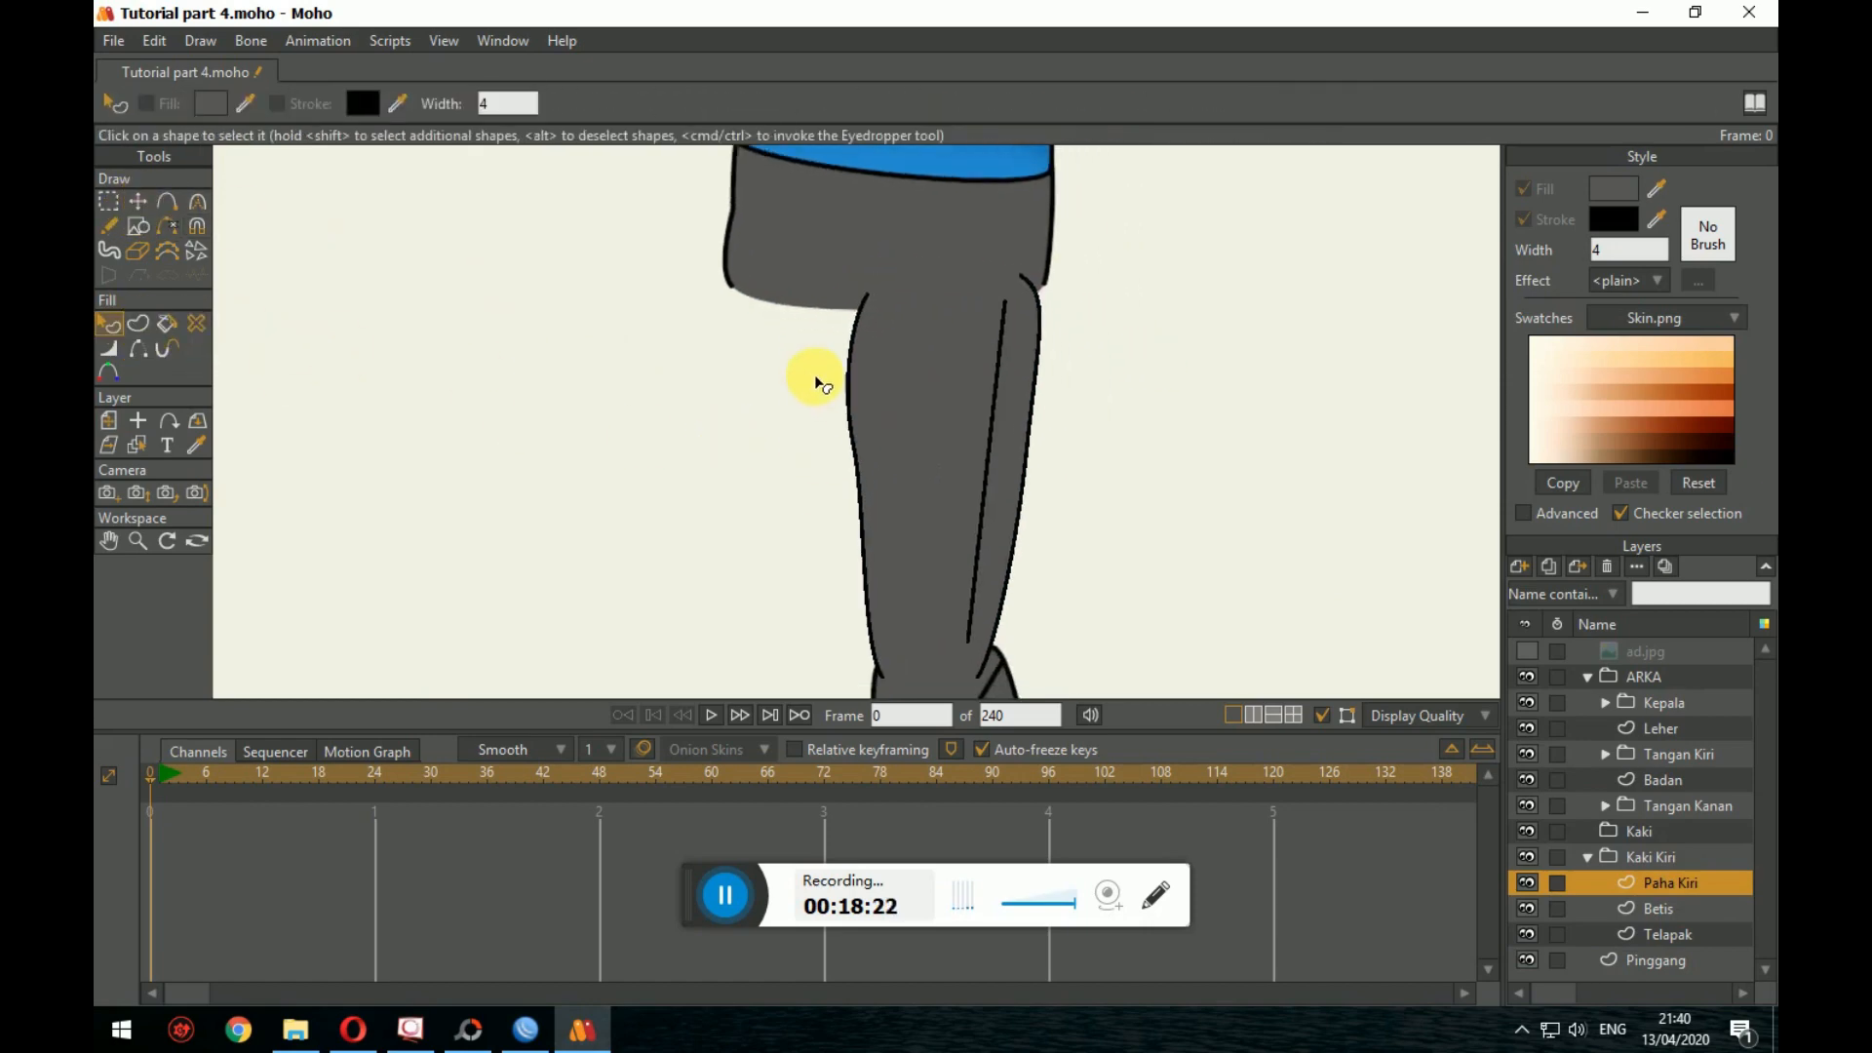
Step: Shift the whole Kaki Kiri group slightly to about X -0.0268, Y -0.0698 under the hip, postponing the screen recorder's update
{"action": "left_click", "coordinate": [1658, 858]}
{"action": "mouse_move", "coordinate": [901, 383]}
{"action": "left_mouse_down"}
{"action": "mouse_move", "coordinate": [926, 398]}
{"action": "mouse_move", "coordinate": [915, 375]}
{"action": "left_mouse_up"}
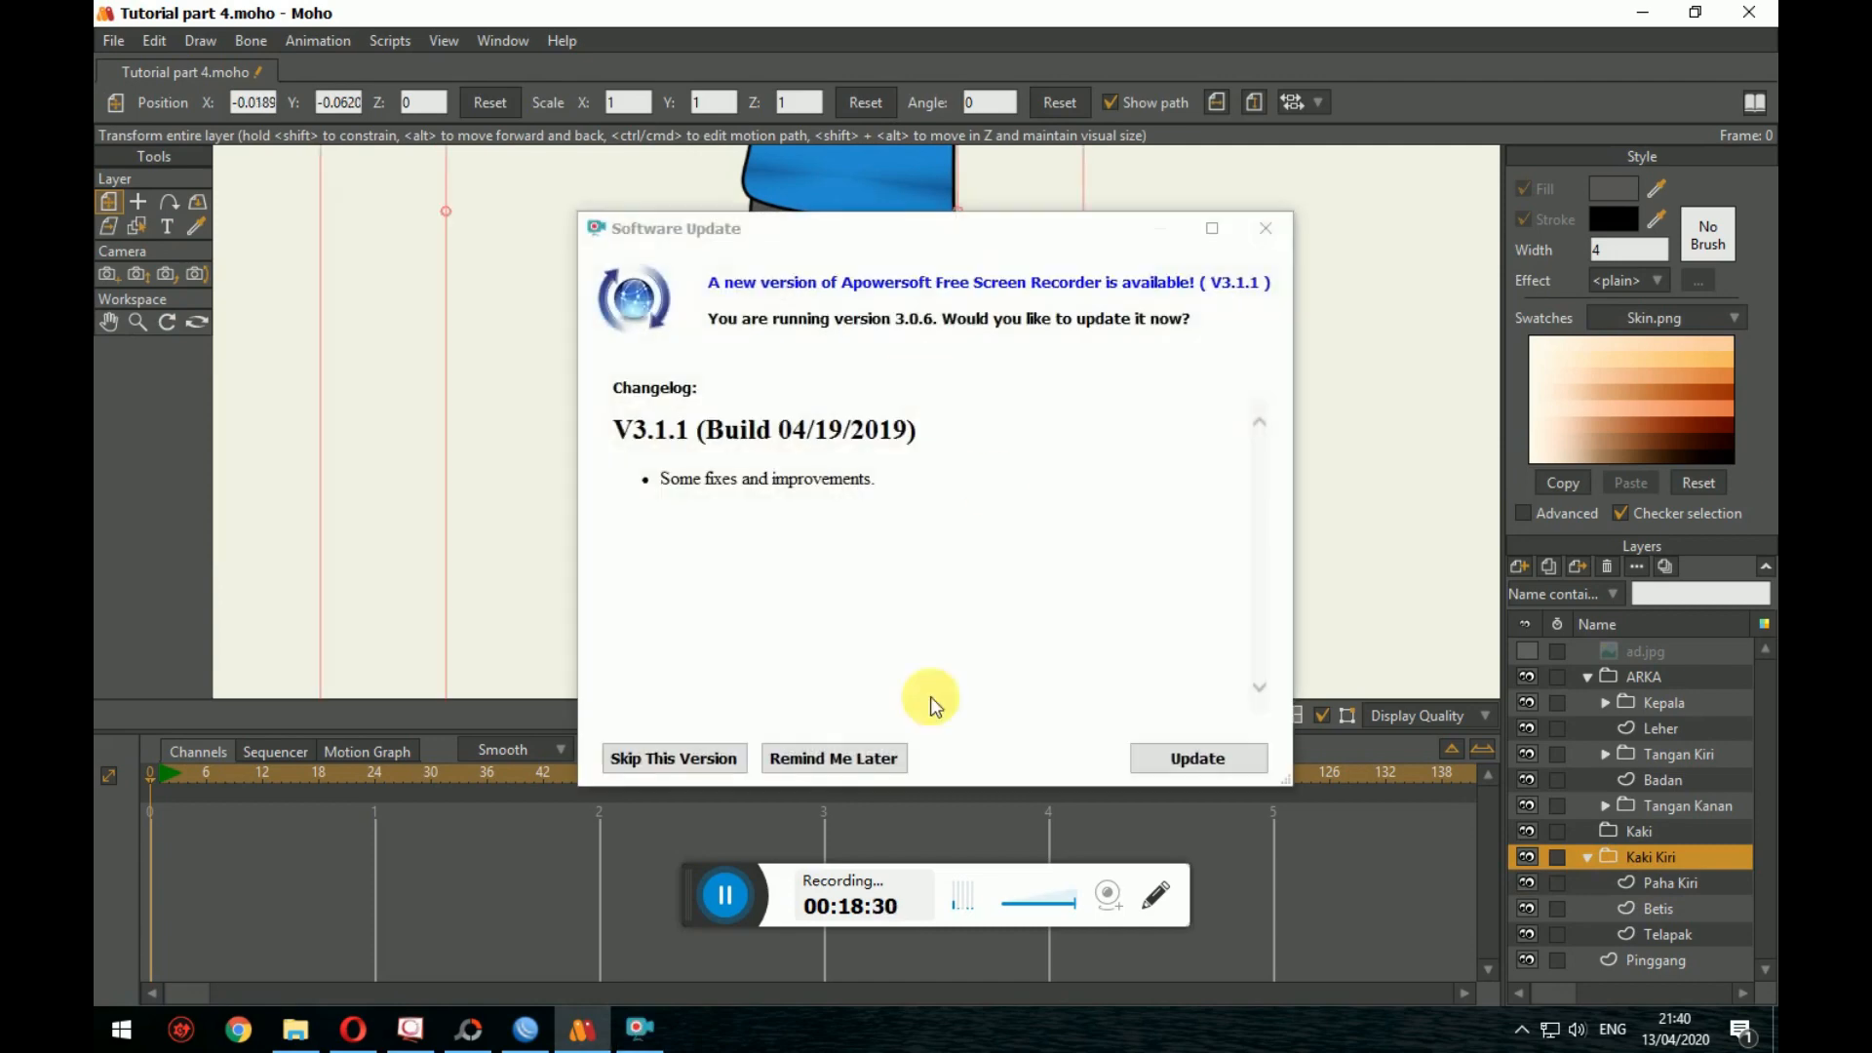
{"action": "left_click", "coordinate": [870, 758]}
{"action": "left_click_drag", "start_coordinate": [898, 523], "coordinate": [925, 593]}
{"action": "mouse_move", "coordinate": [950, 449]}
{"action": "left_mouse_down"}
{"action": "mouse_move", "coordinate": [983, 491]}
{"action": "mouse_move", "coordinate": [963, 444]}
{"action": "left_mouse_up"}
Step: Compare the repositioned leg with the ad.jpg reference by toggling the image's visibility, leaving it hidden
{"action": "left_click", "coordinate": [1529, 650]}
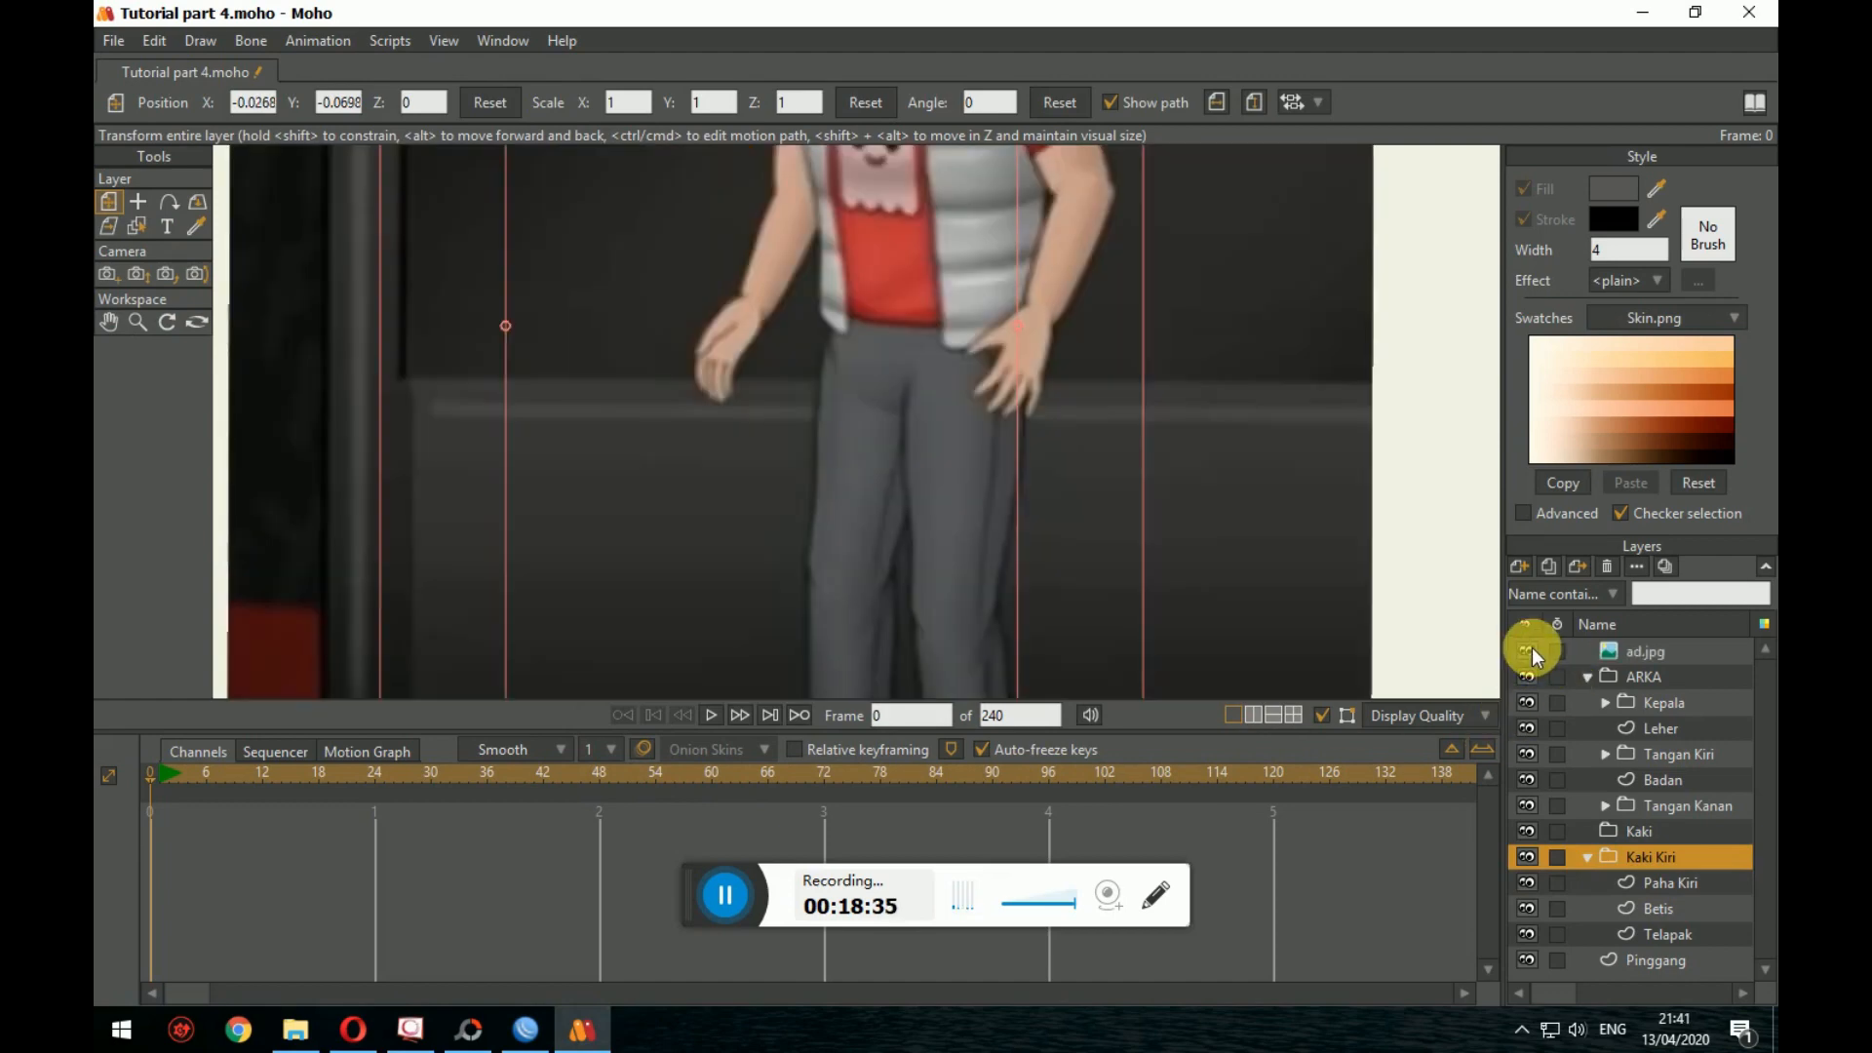
{"action": "left_click", "coordinate": [1529, 650]}
{"action": "left_click", "coordinate": [1529, 651]}
{"action": "left_click", "coordinate": [1531, 655]}
Step: Move Paha Kiri's upper right point onto the hip outline at about X 1.115, Y -1.712, and adjust its curvature to about 0.116
{"action": "scroll", "coordinate": [1200, 516], "scroll_direction": "up", "scroll_amount": 4}
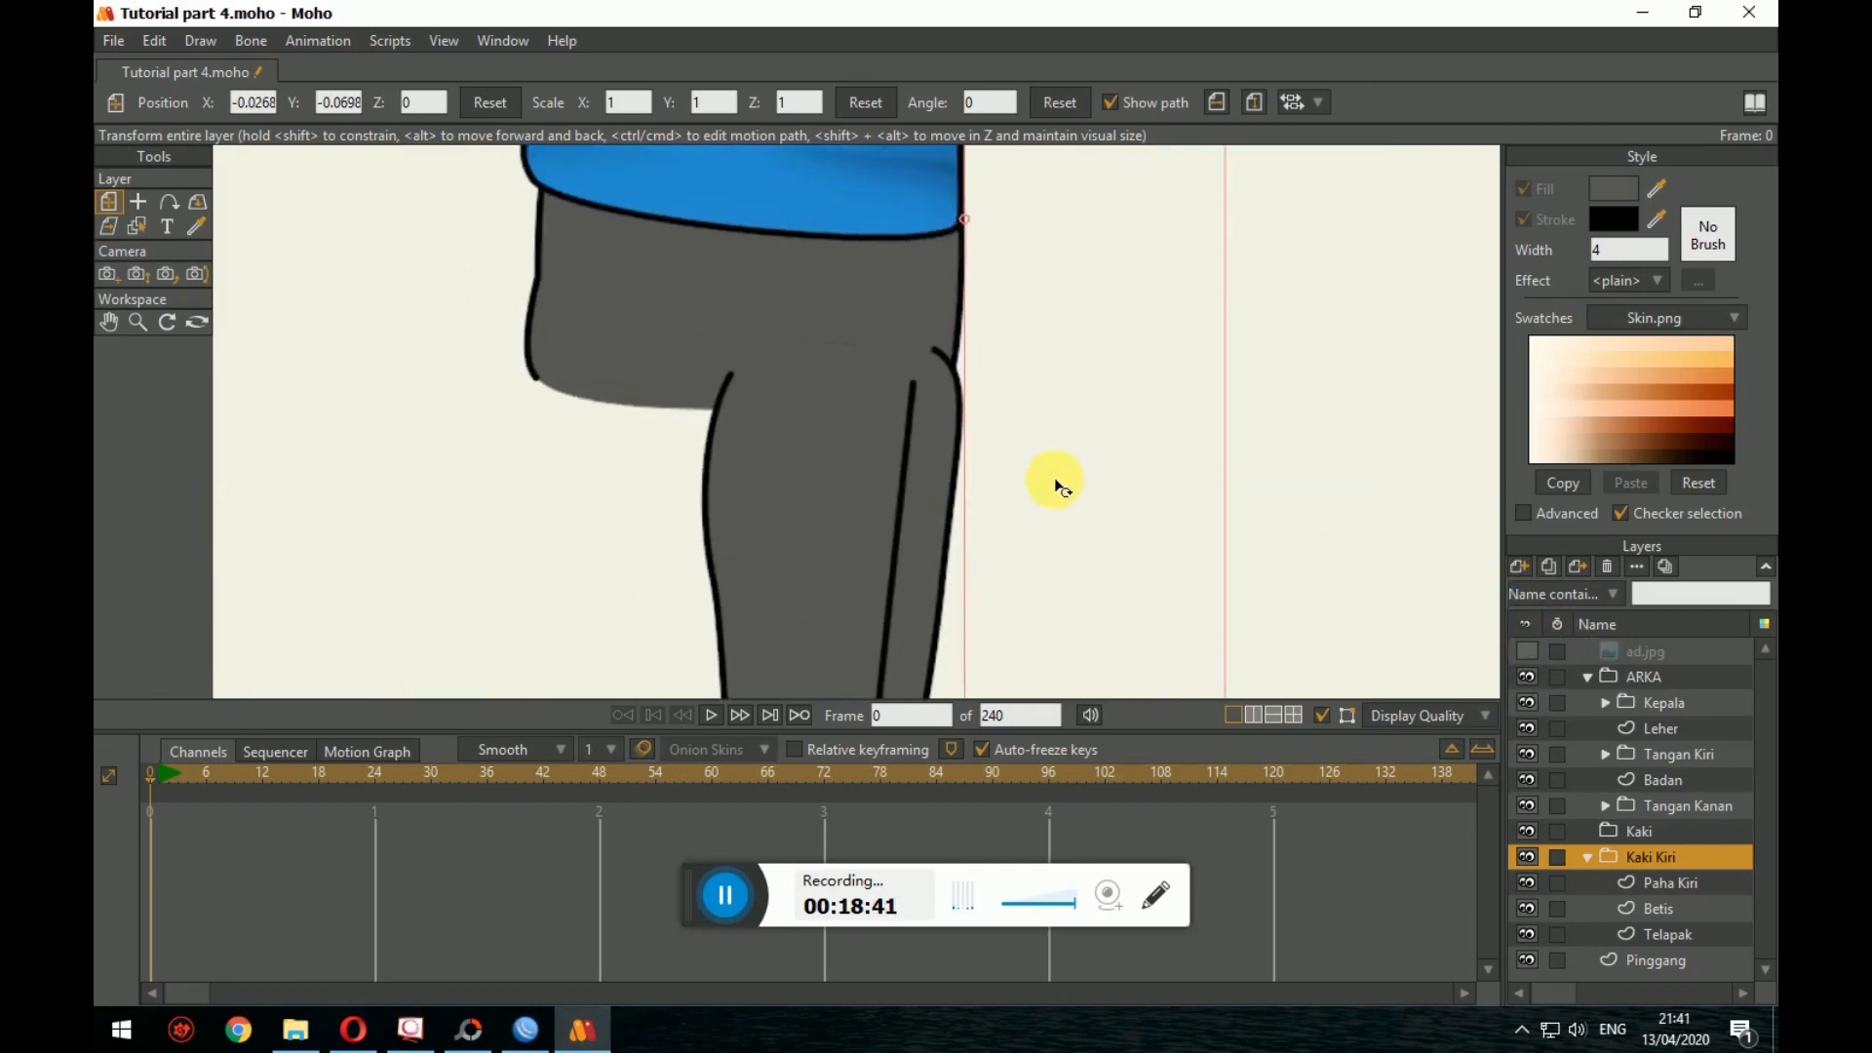
{"action": "left_click", "coordinate": [819, 489]}
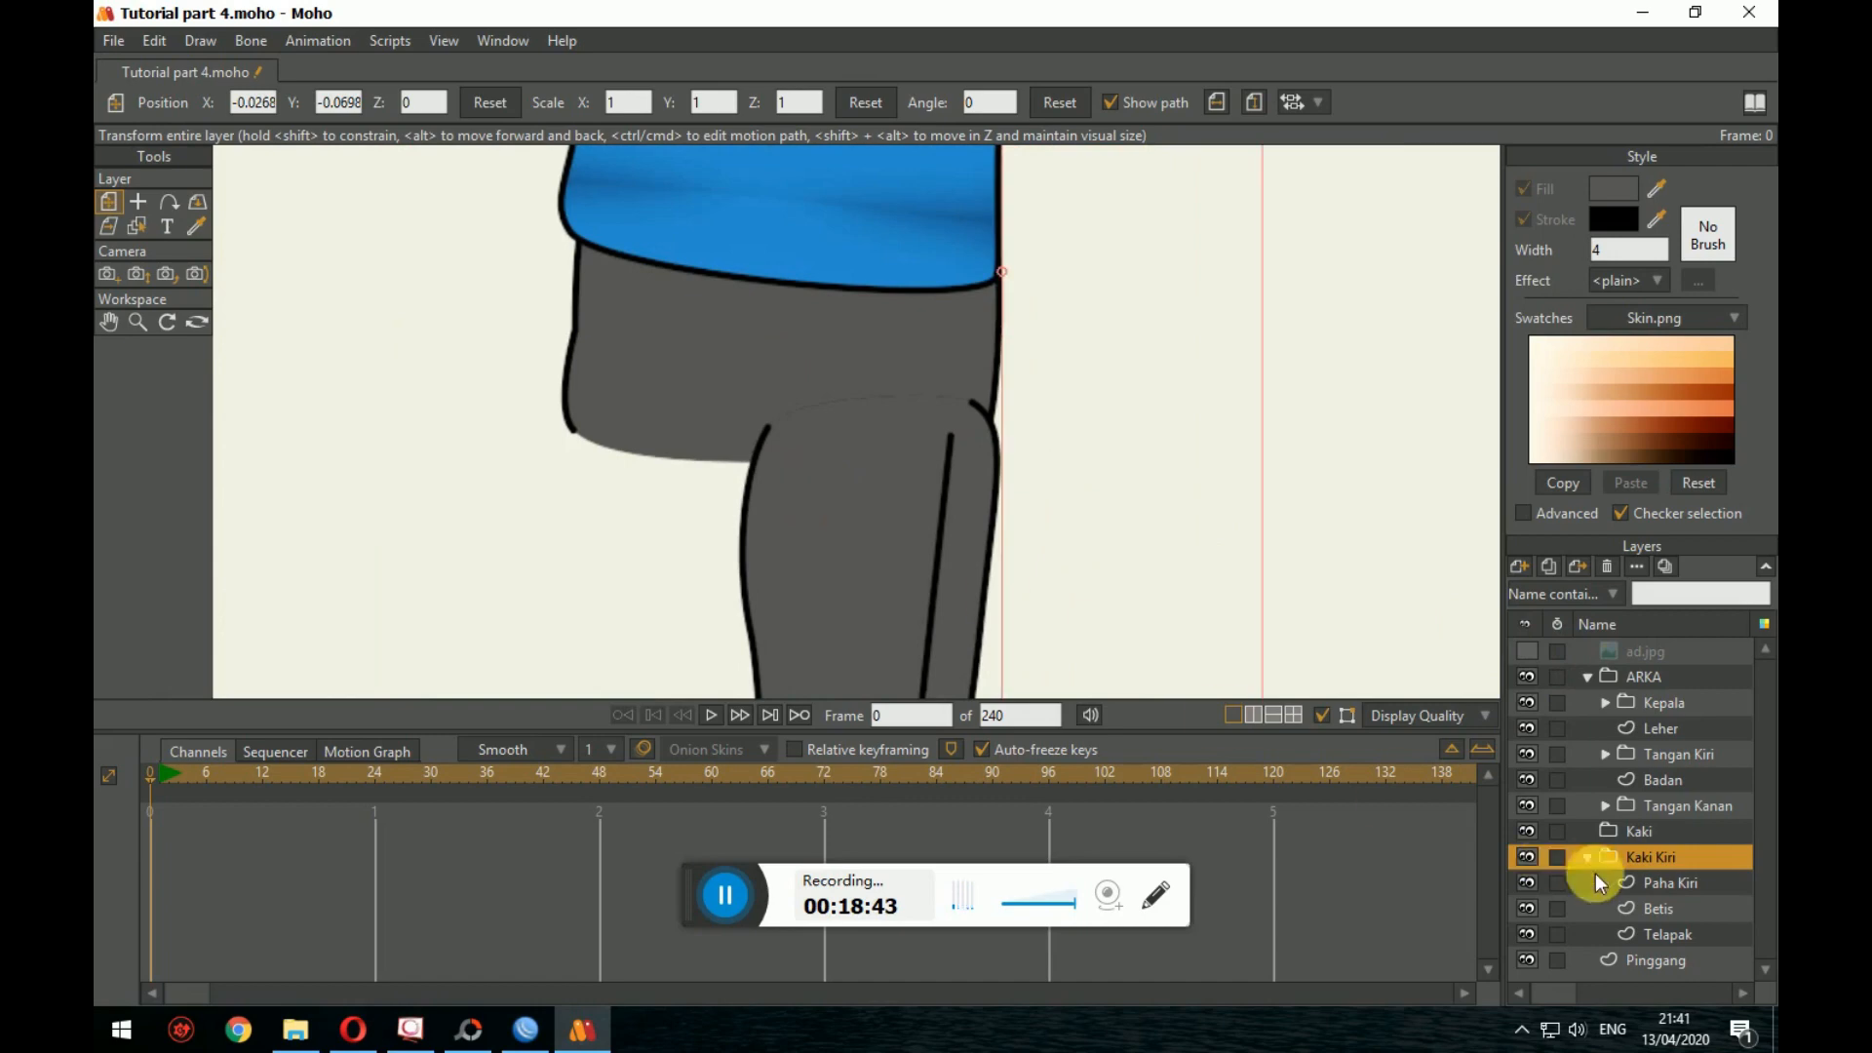
{"action": "left_click", "coordinate": [1681, 884]}
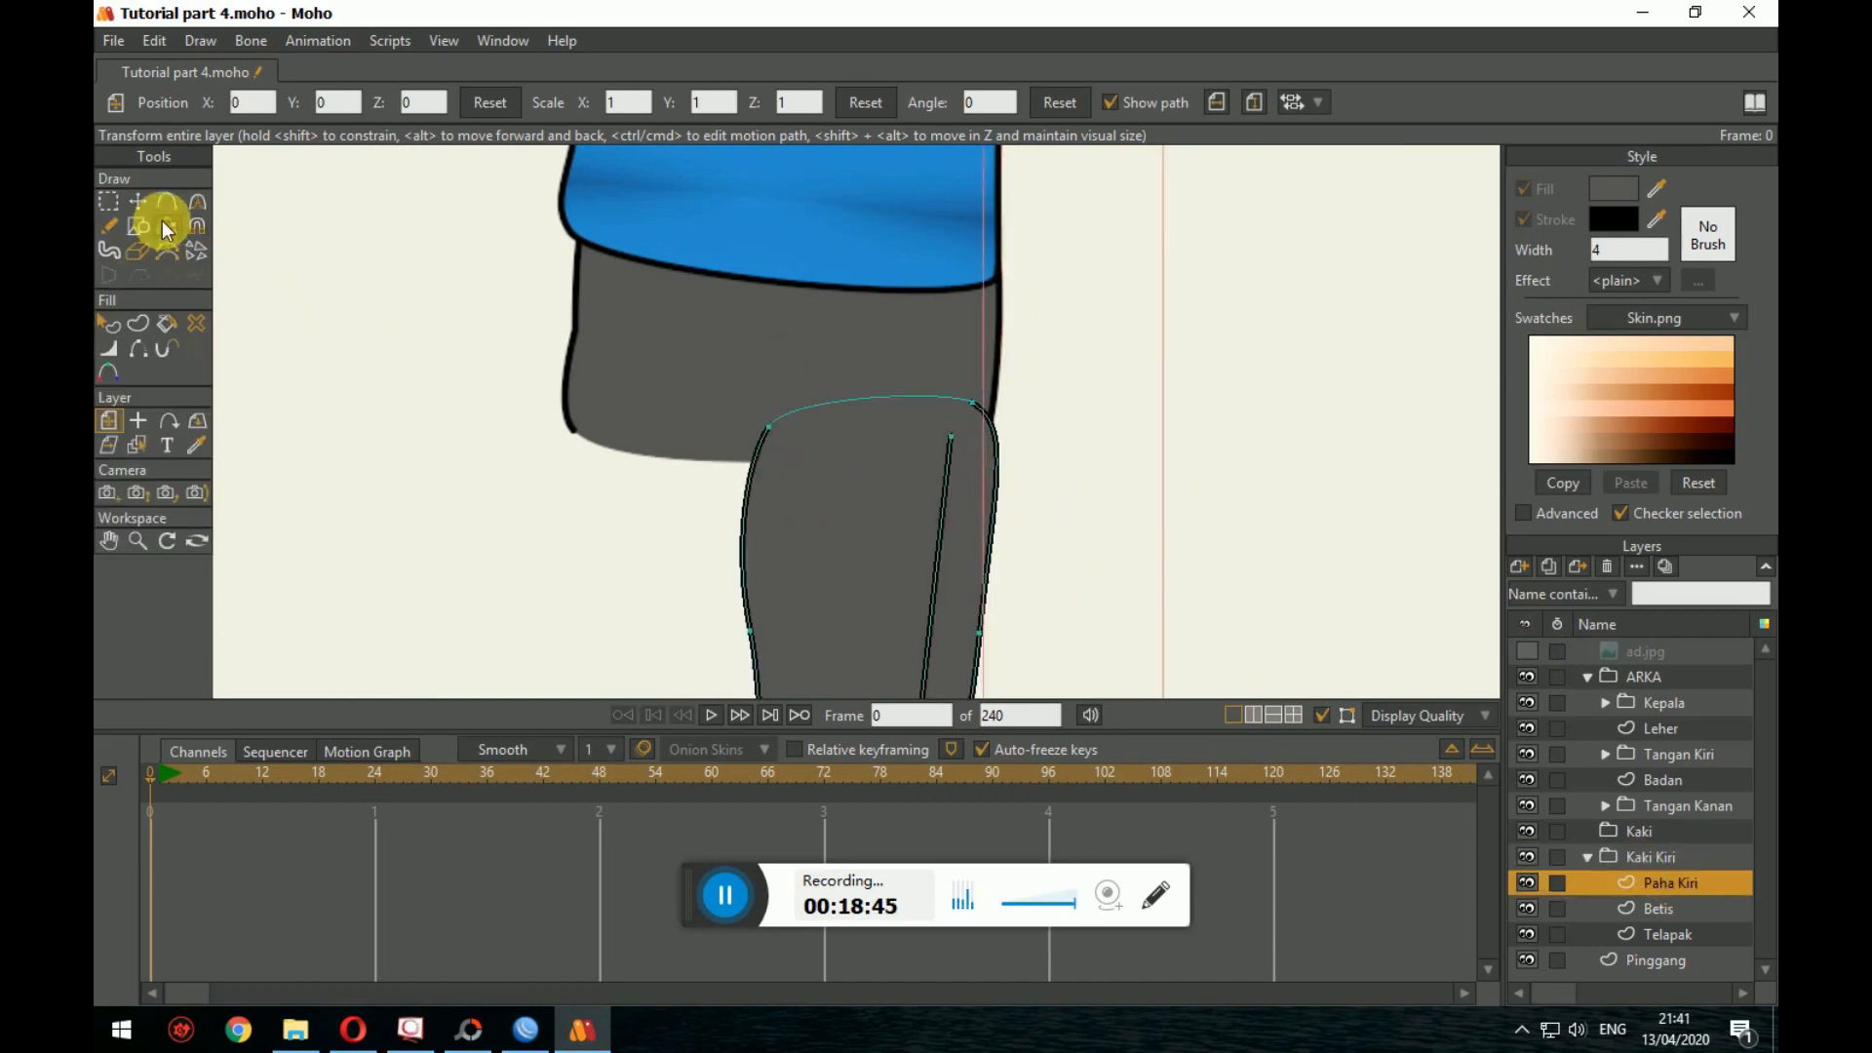
{"action": "left_click", "coordinate": [137, 203]}
{"action": "left_click_drag", "start_coordinate": [969, 404], "coordinate": [992, 391]}
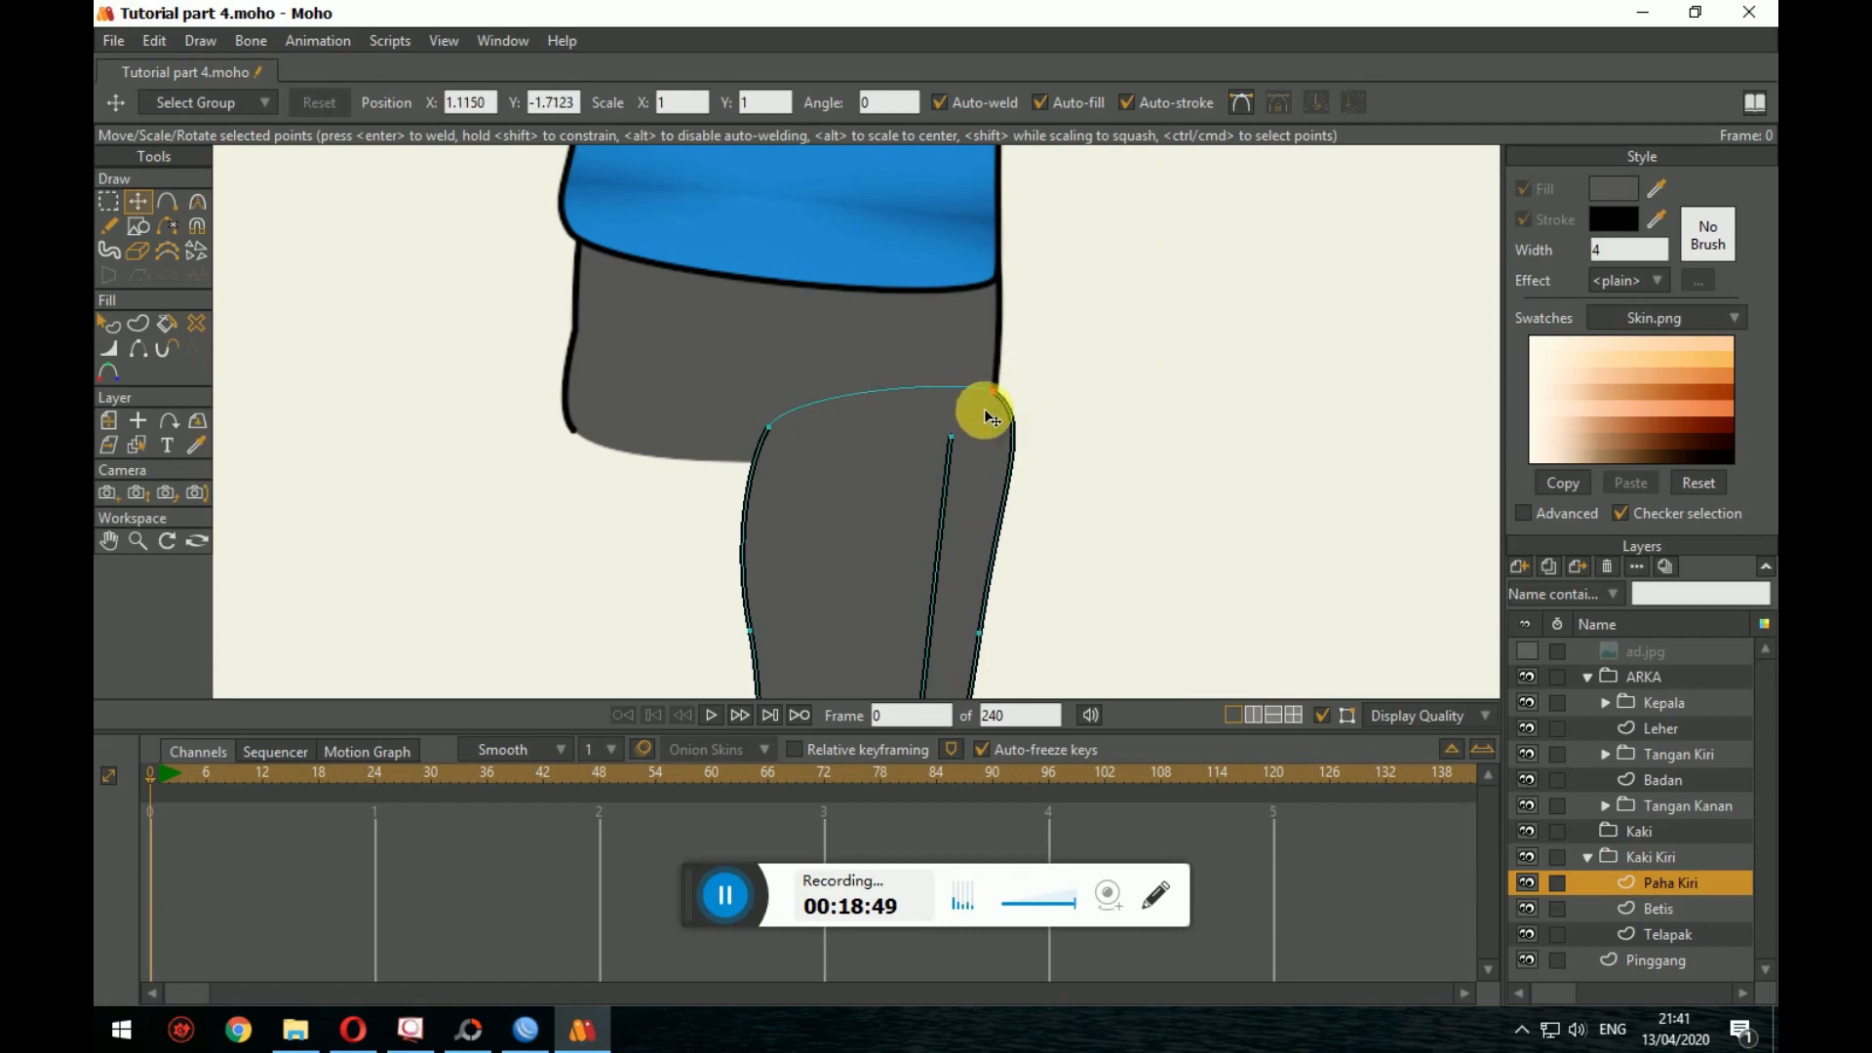
{"action": "left_click", "coordinate": [197, 202]}
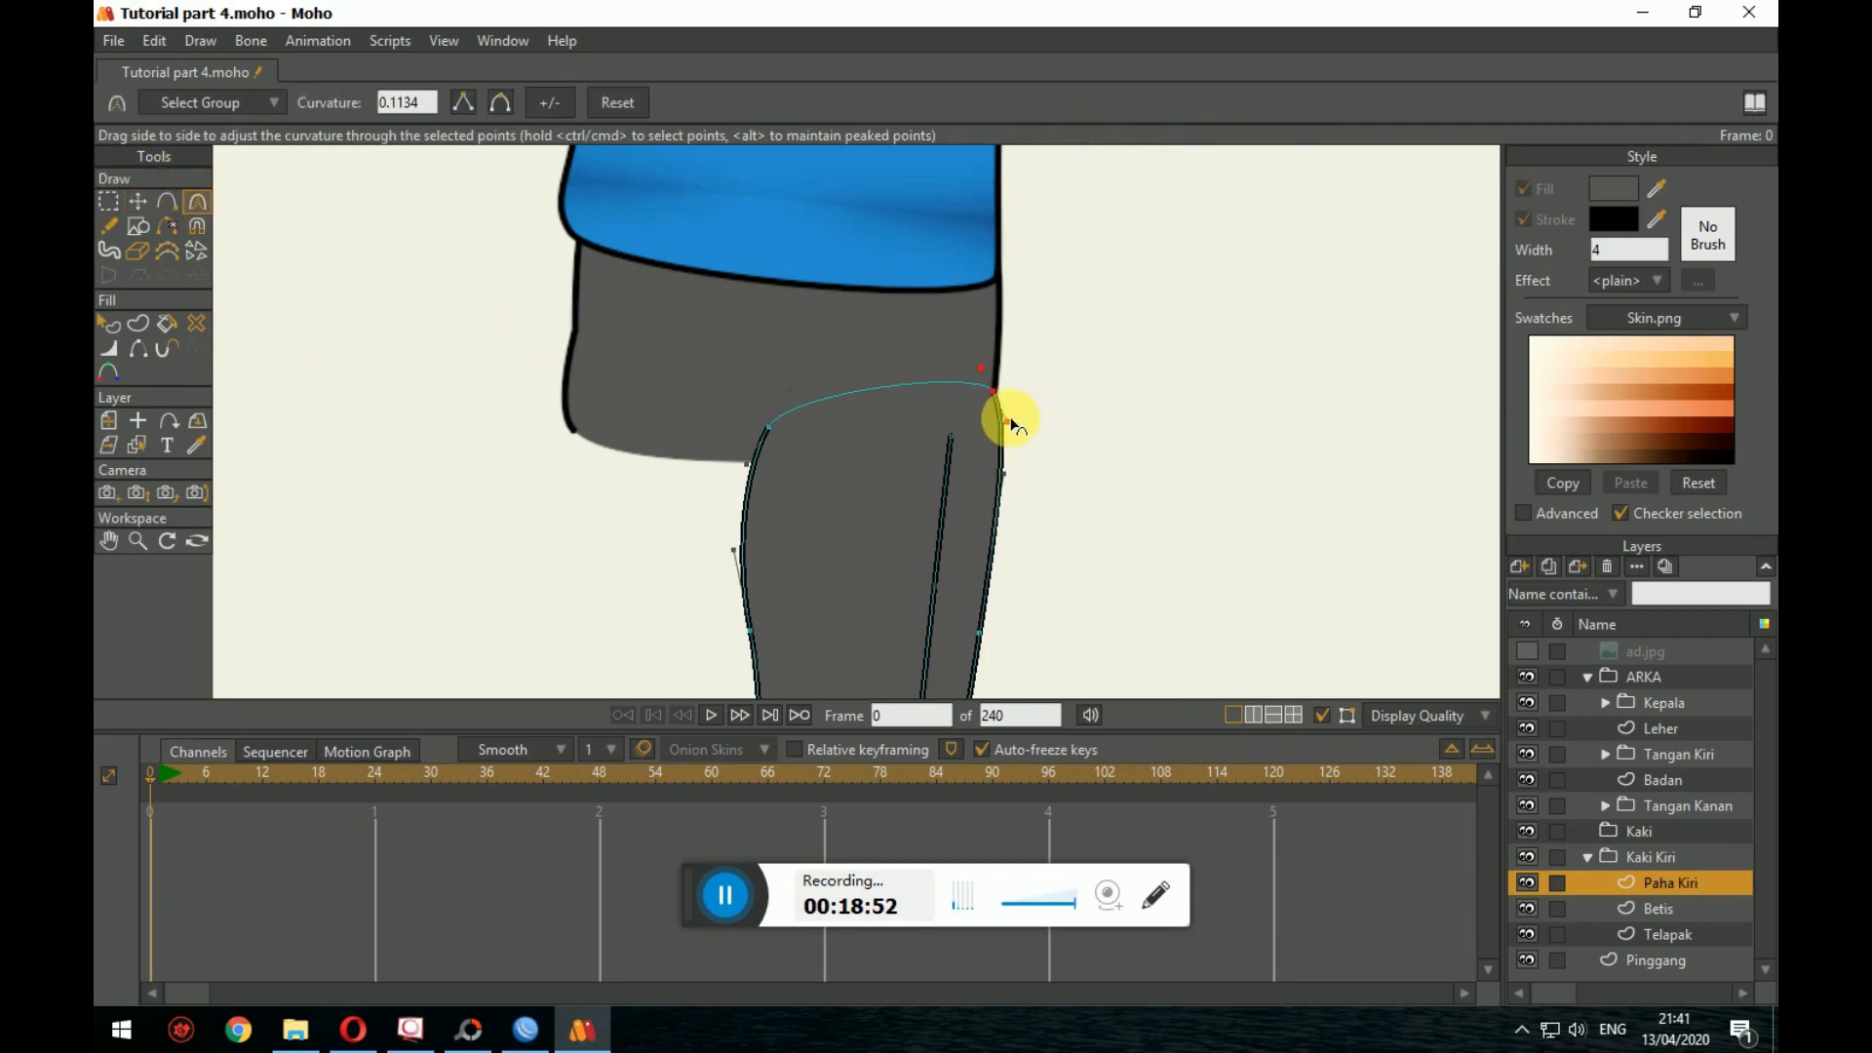
{"action": "left_click_drag", "start_coordinate": [995, 373], "coordinate": [988, 466]}
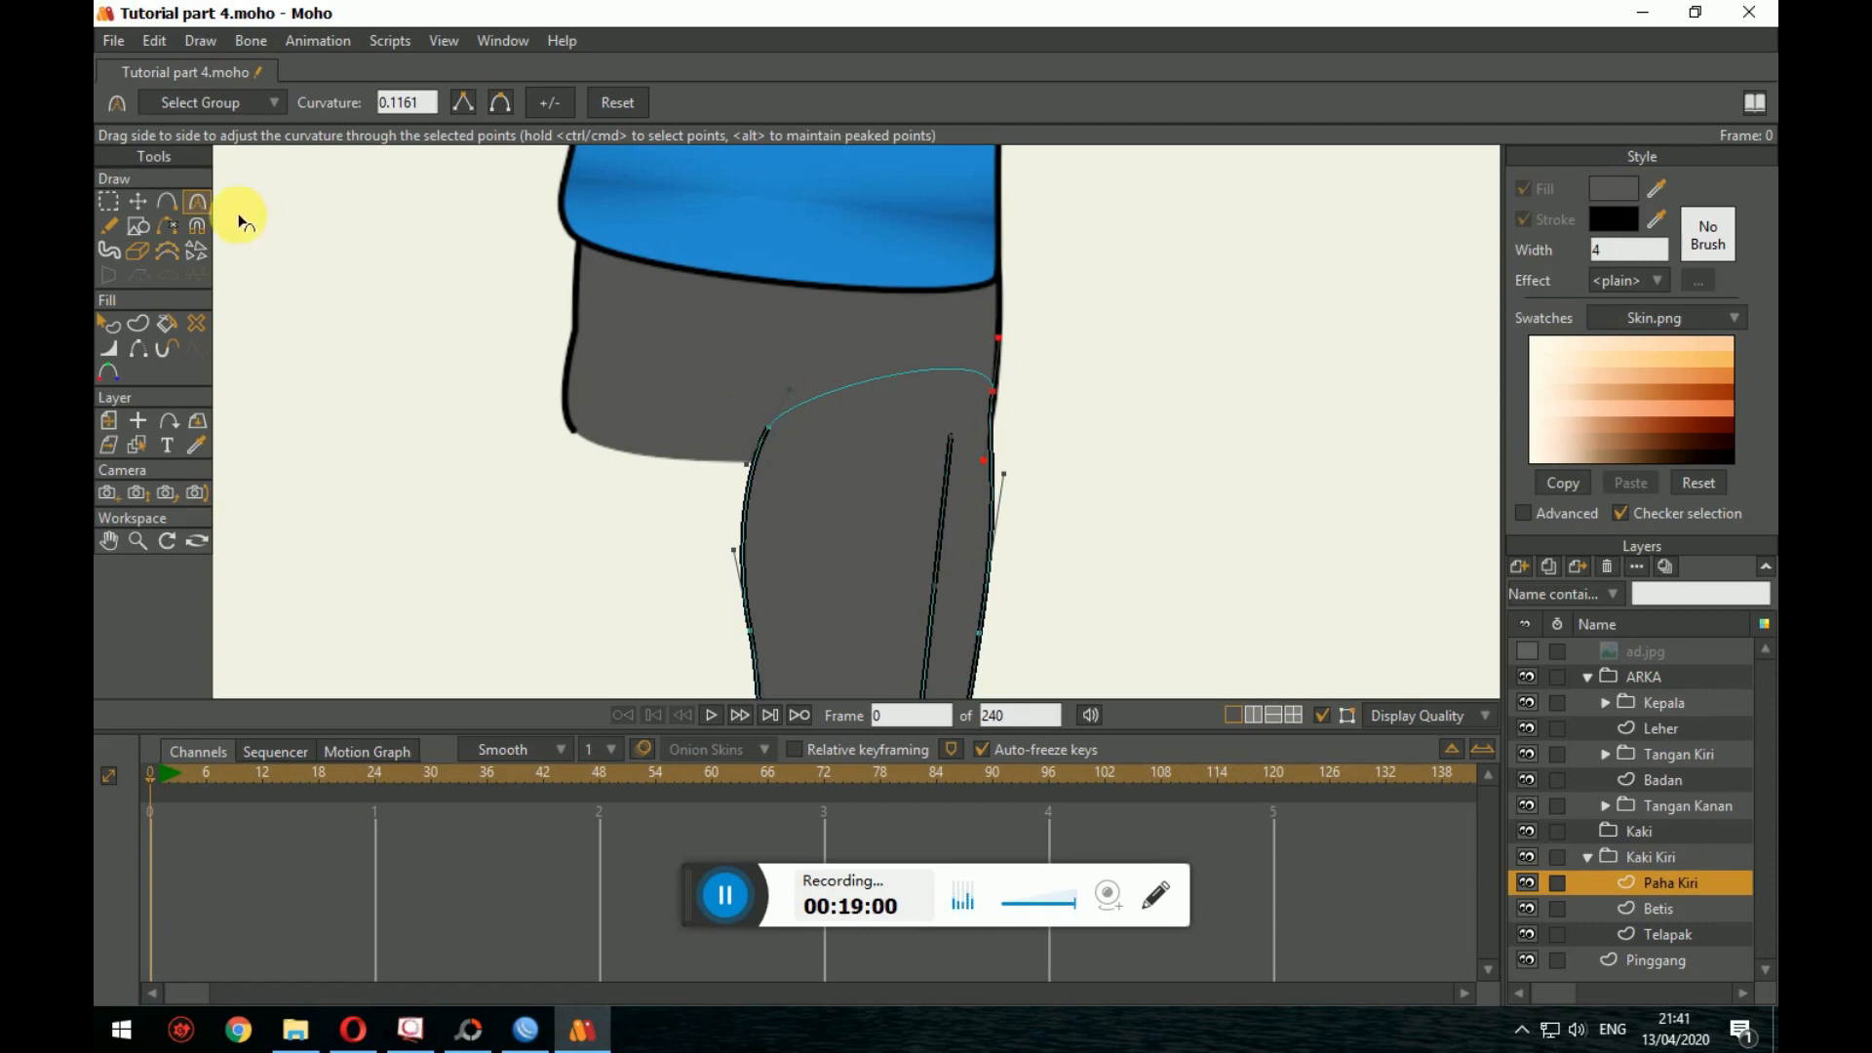
Step: Raise the upper left point of the Paha Kiri shape to about X 0.761, Y -1.711, inside the hip
{"action": "left_click", "coordinate": [141, 205]}
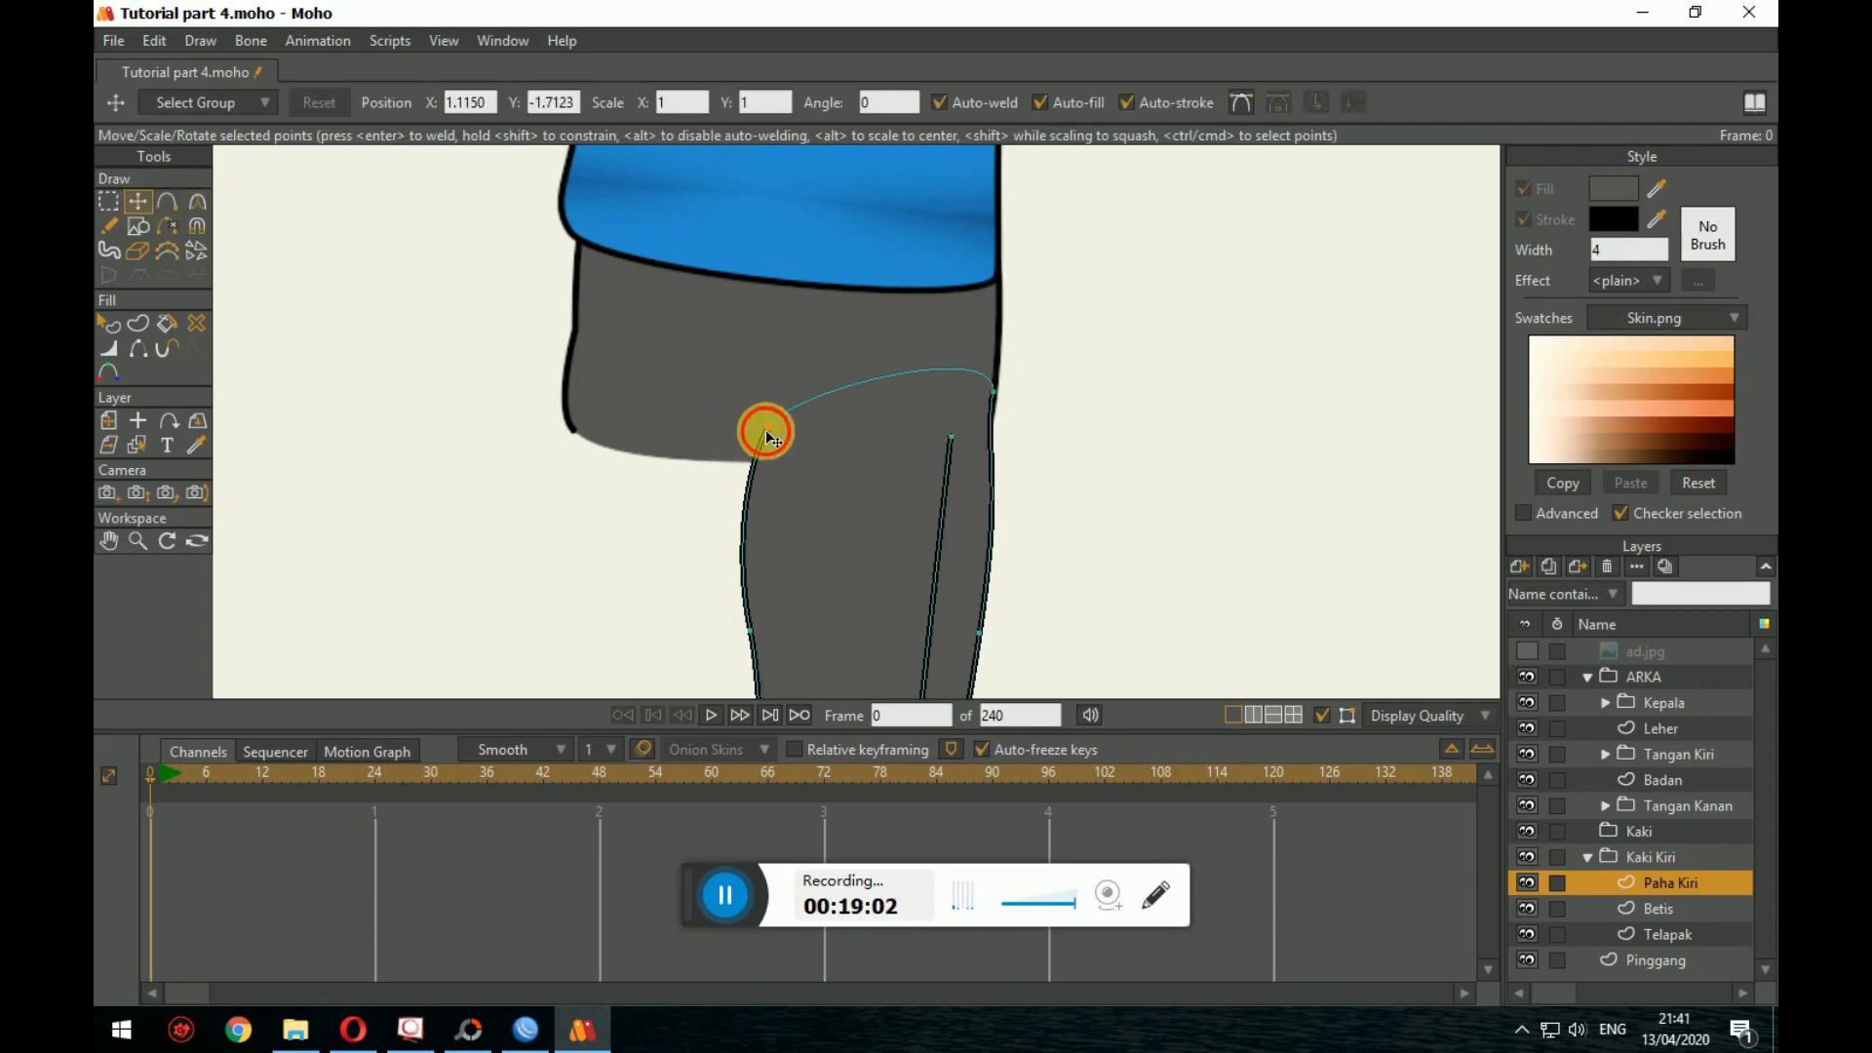
{"action": "left_click_drag", "start_coordinate": [768, 437], "coordinate": [770, 394]}
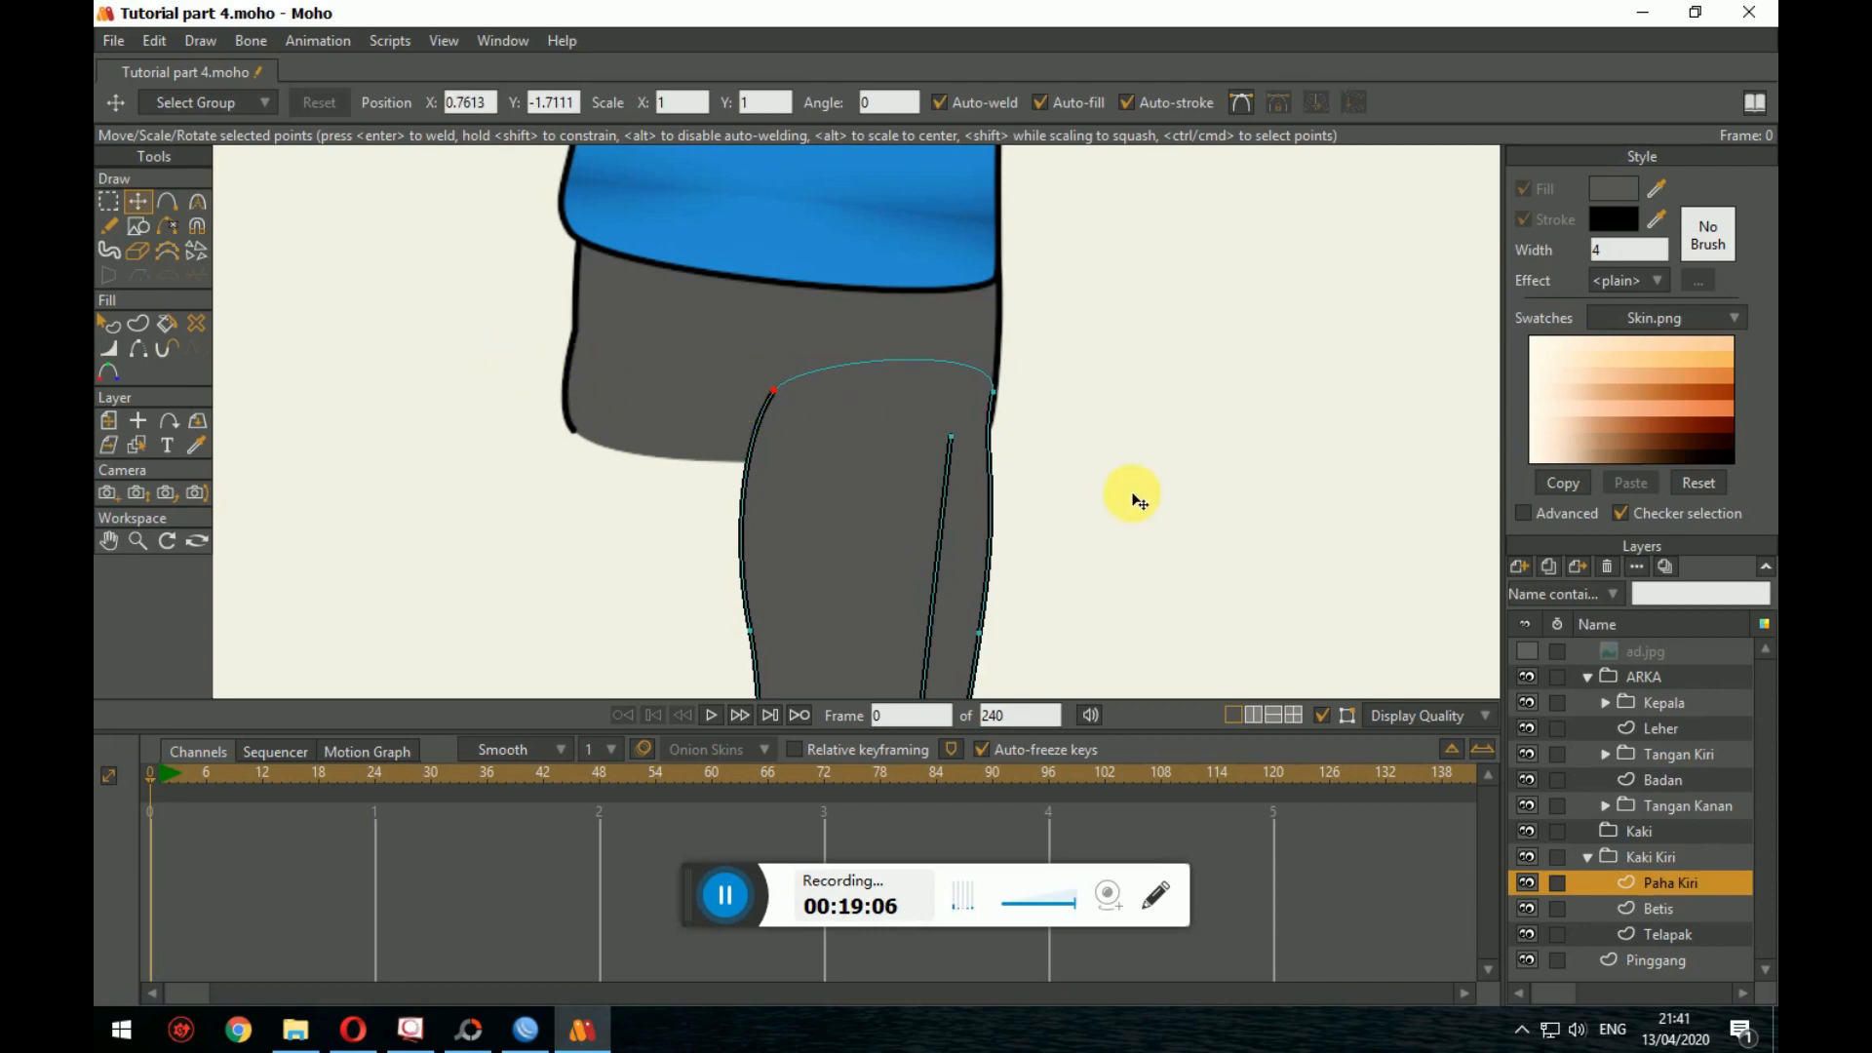
{"action": "left_click", "coordinate": [109, 324]}
Step: Inspect the leg on the full character and compare its knee area with the ad.jpg reference, leaving the image hidden
{"action": "scroll", "coordinate": [1001, 509], "scroll_direction": "down", "scroll_amount": 3}
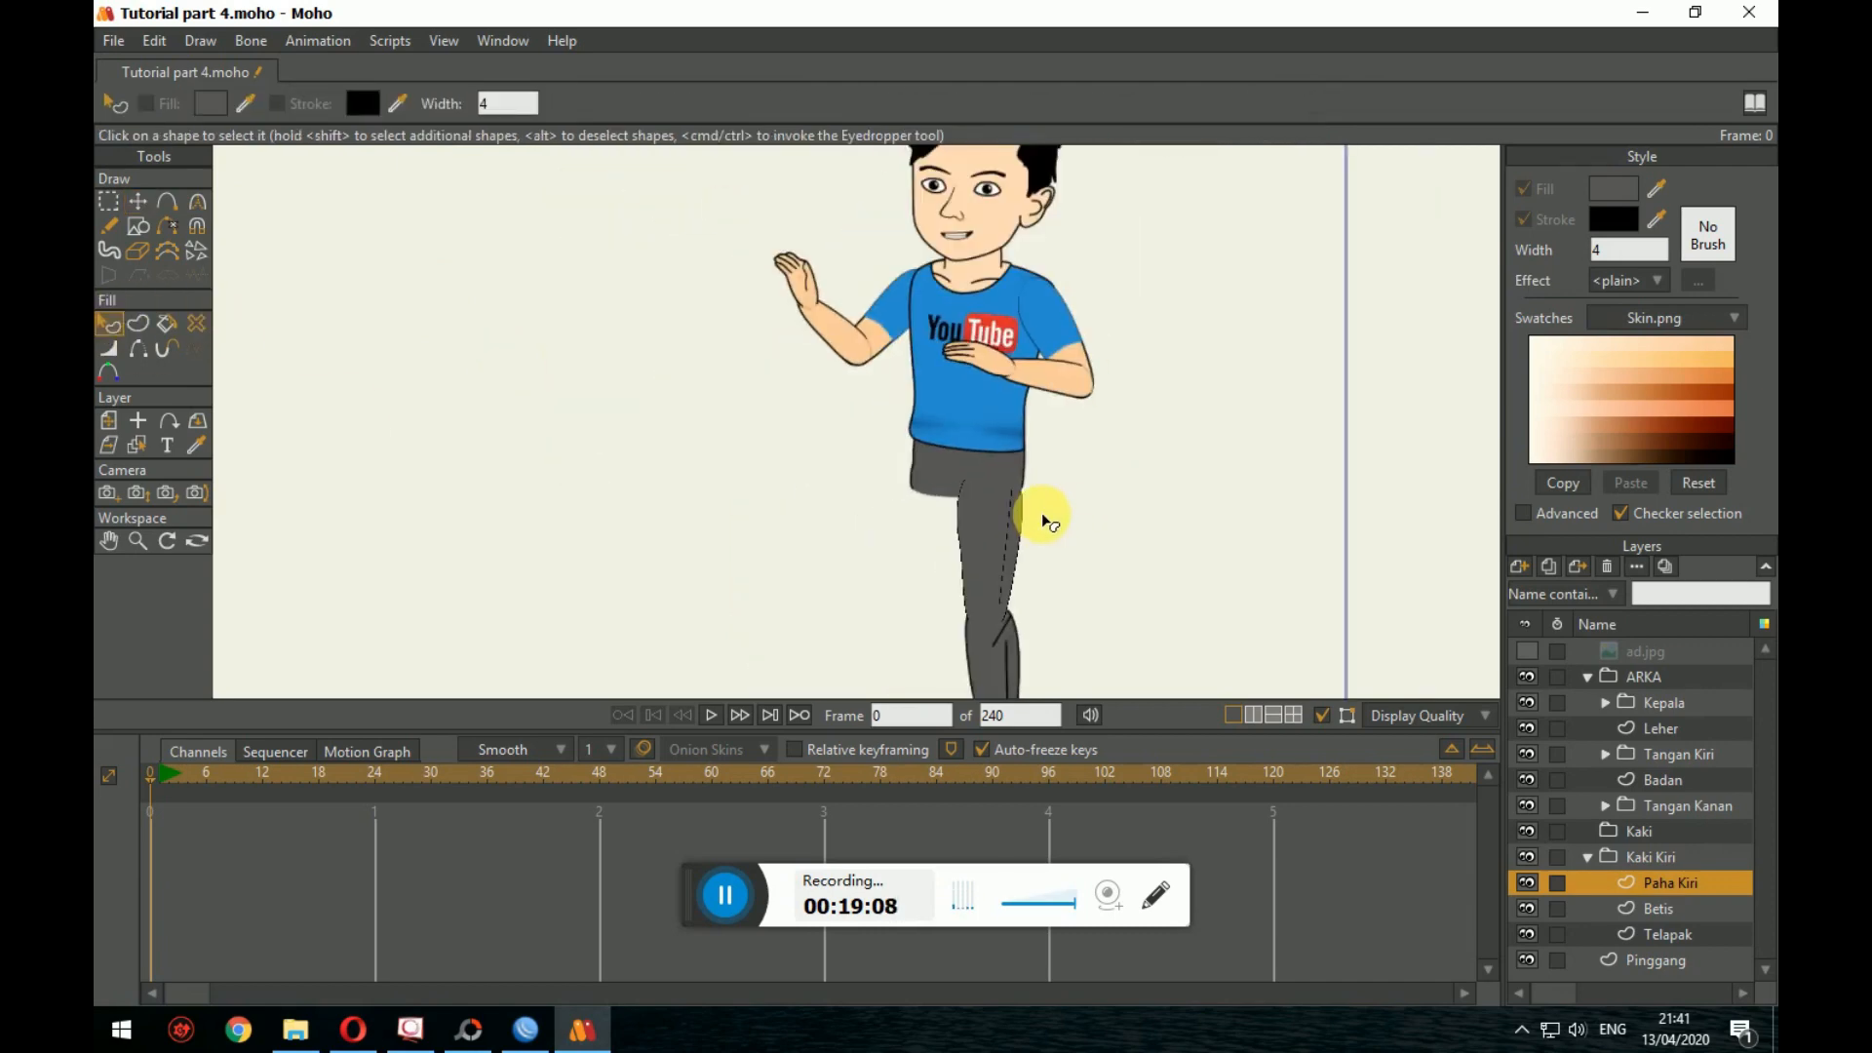
{"action": "left_click_drag", "start_coordinate": [990, 461], "coordinate": [974, 437]}
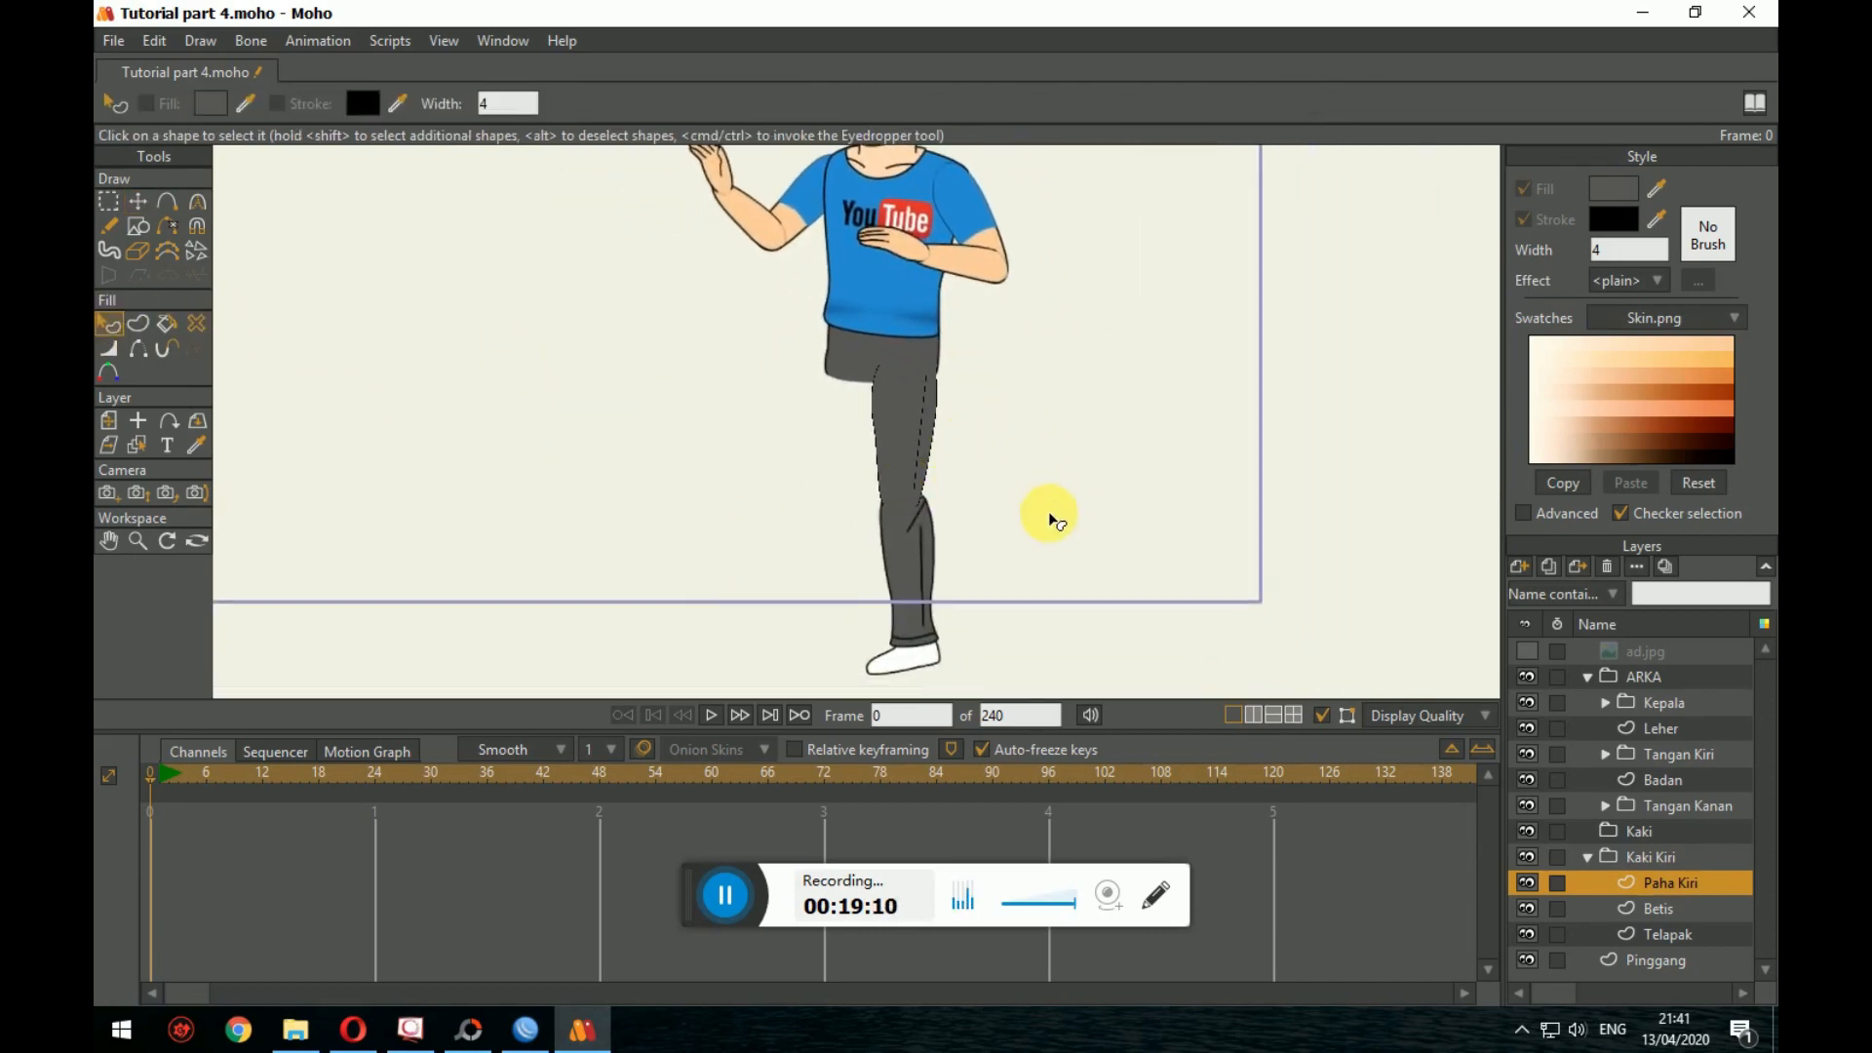
{"action": "left_click_drag", "start_coordinate": [1051, 517], "coordinate": [1150, 552]}
{"action": "scroll", "coordinate": [1165, 585], "scroll_direction": "down", "scroll_amount": 2}
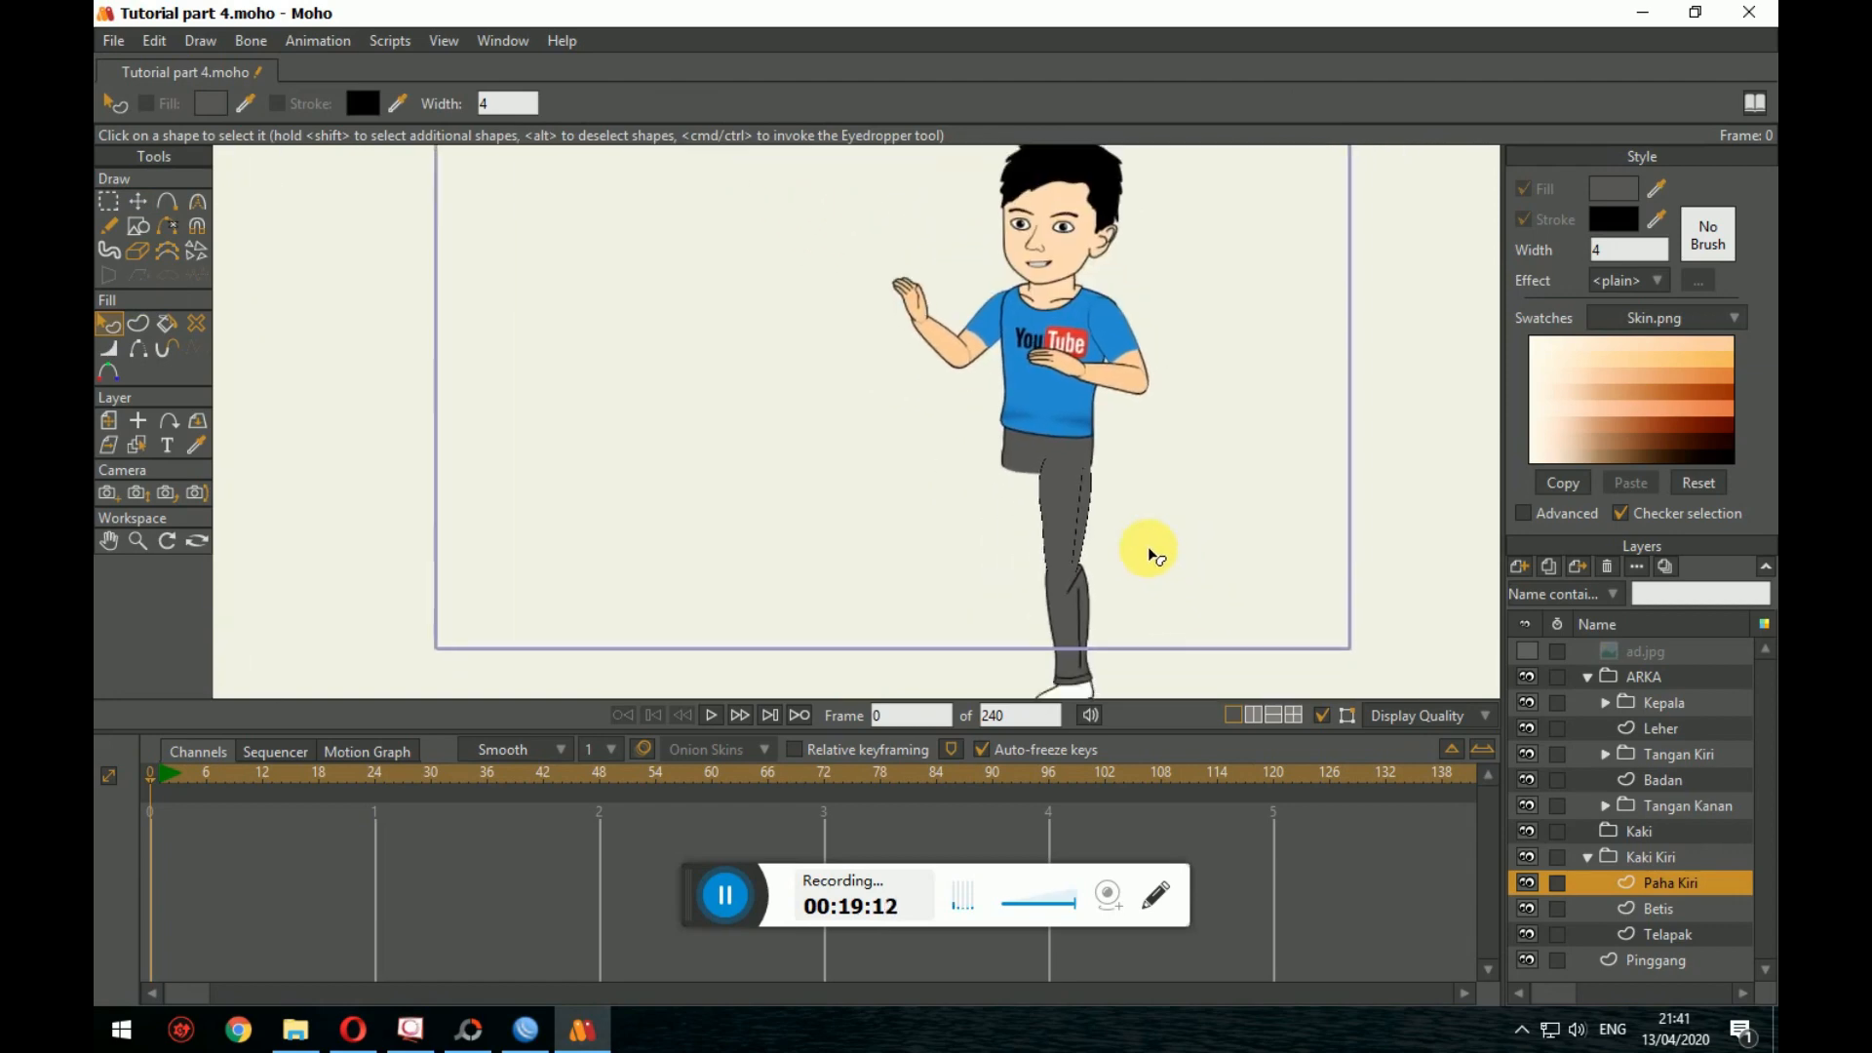
{"action": "scroll", "coordinate": [1150, 552], "scroll_direction": "up", "scroll_amount": 5}
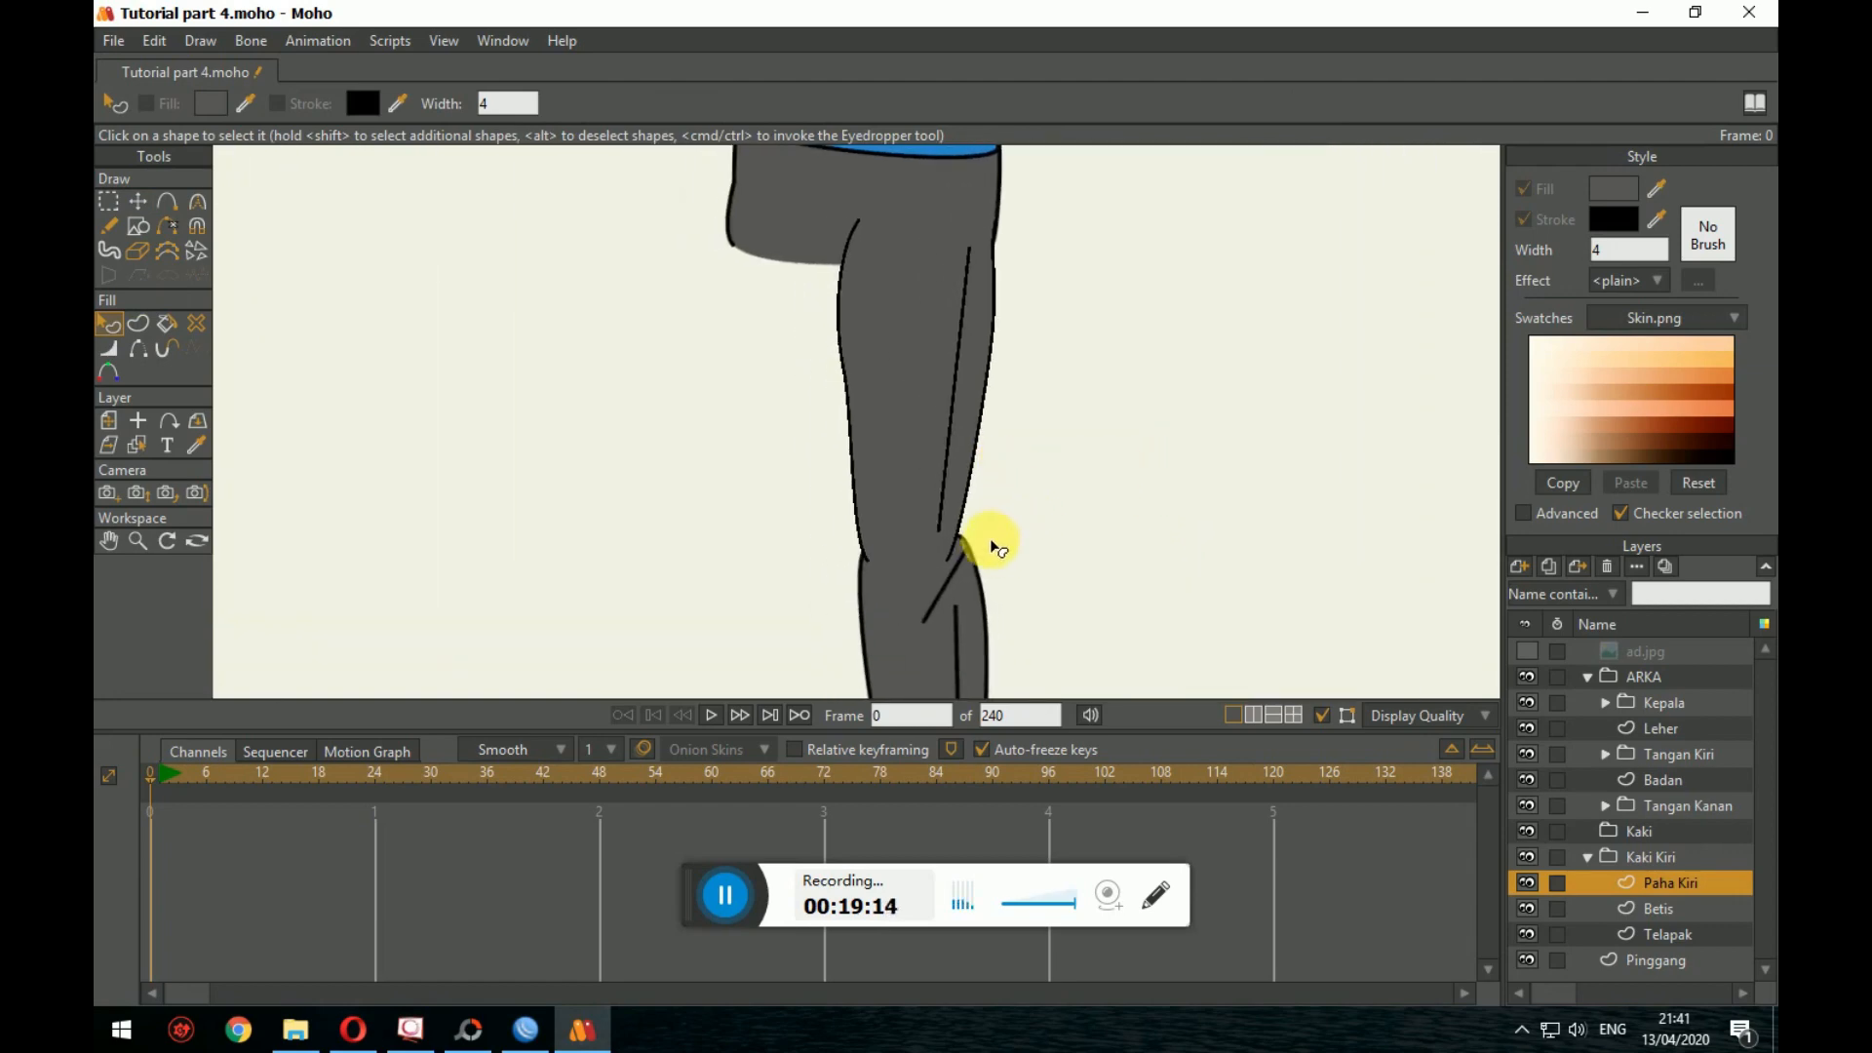
{"action": "left_click", "coordinate": [1527, 650]}
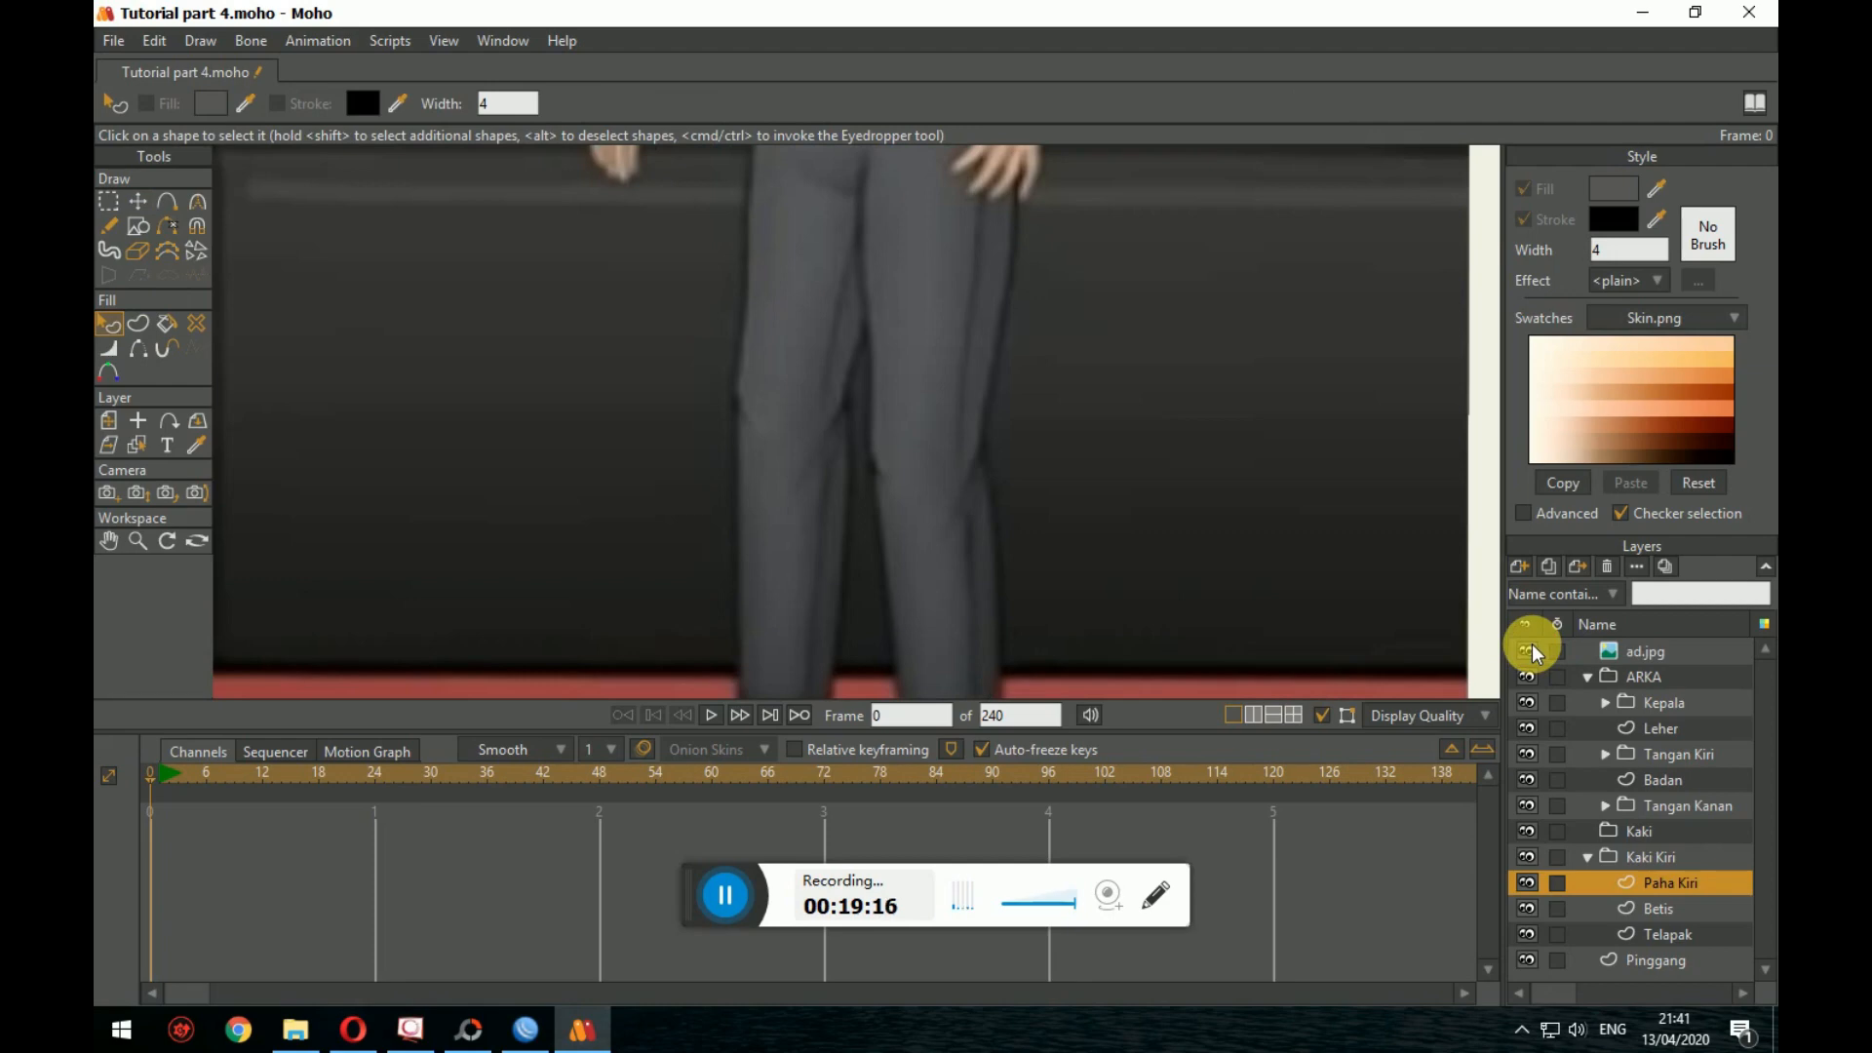
{"action": "left_click", "coordinate": [1527, 650]}
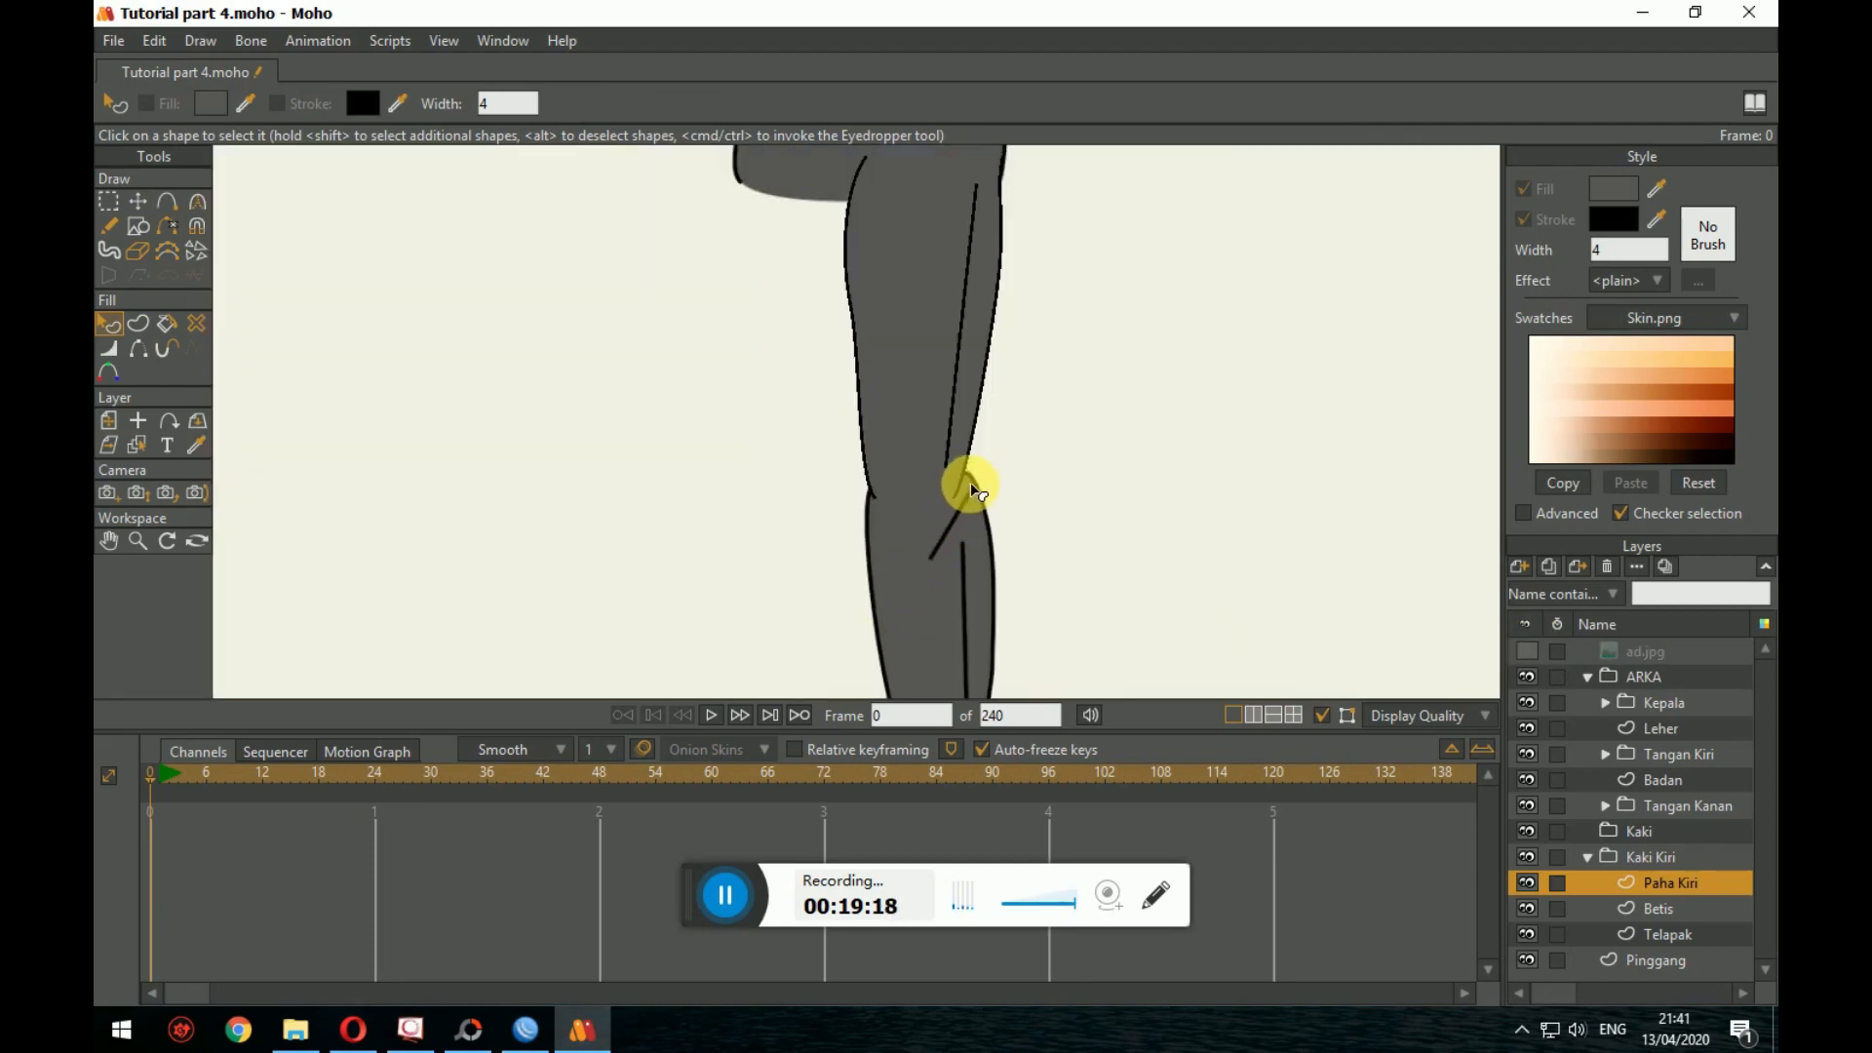
{"action": "left_click_drag", "start_coordinate": [829, 497], "coordinate": [731, 488]}
{"action": "left_click_drag", "start_coordinate": [938, 543], "coordinate": [929, 505]}
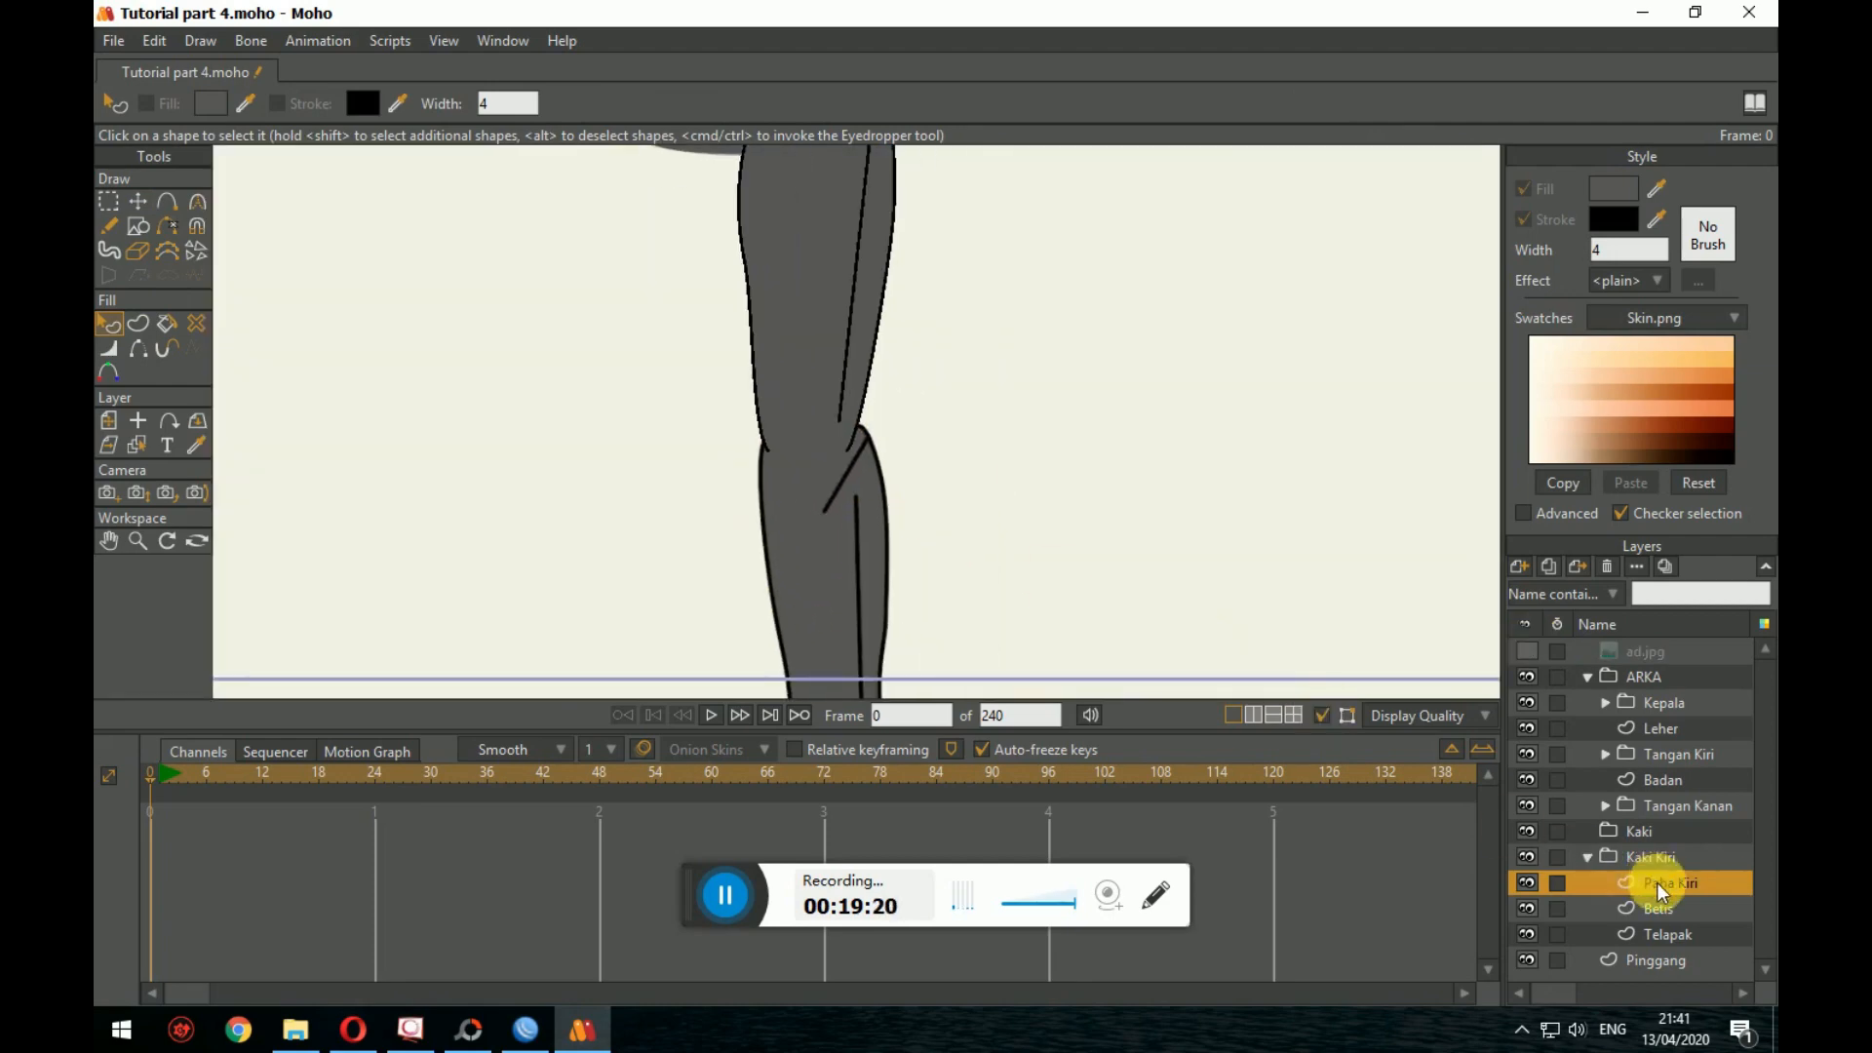
Step: Move both lower corner points of the Paha Kiri shape slightly upward to meet the Betis outline at the knee
{"action": "left_click", "coordinate": [1674, 911]}
{"action": "left_click", "coordinate": [1677, 932]}
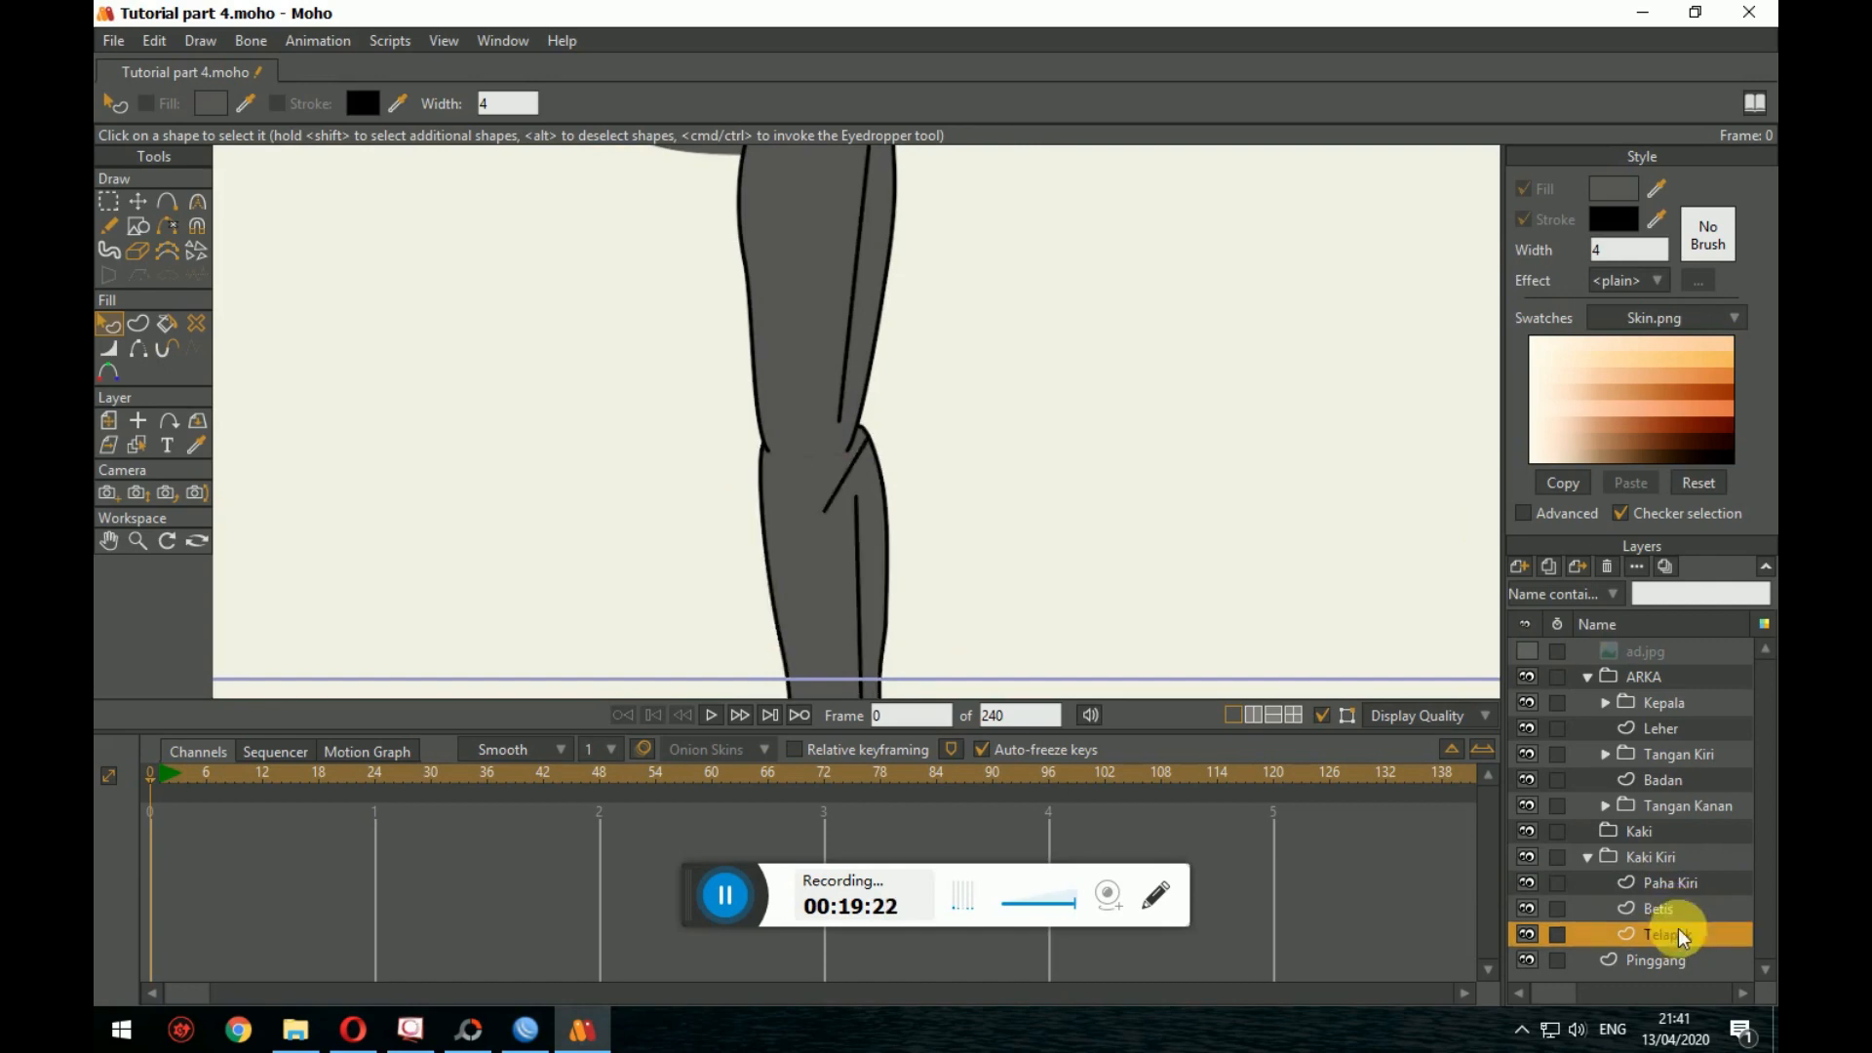
{"action": "left_click", "coordinate": [1676, 916]}
{"action": "left_click", "coordinate": [1681, 888]}
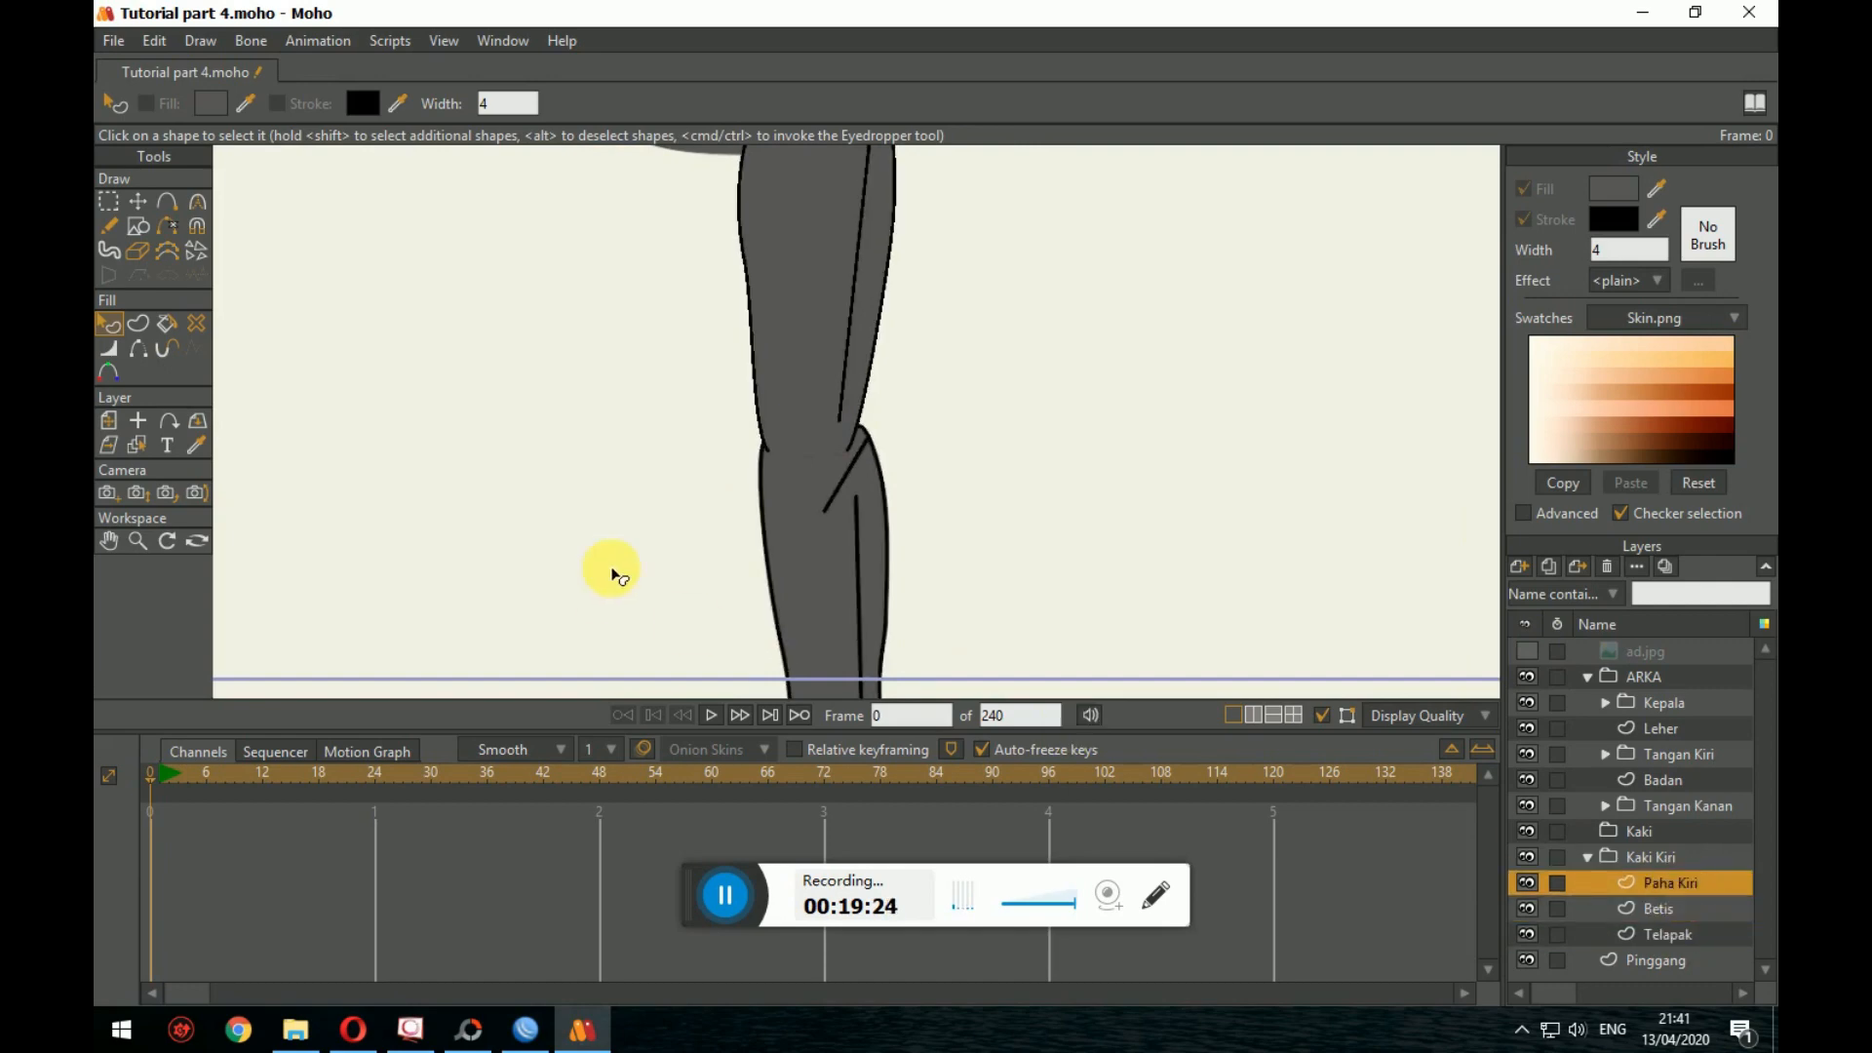
{"action": "left_click", "coordinate": [794, 388]}
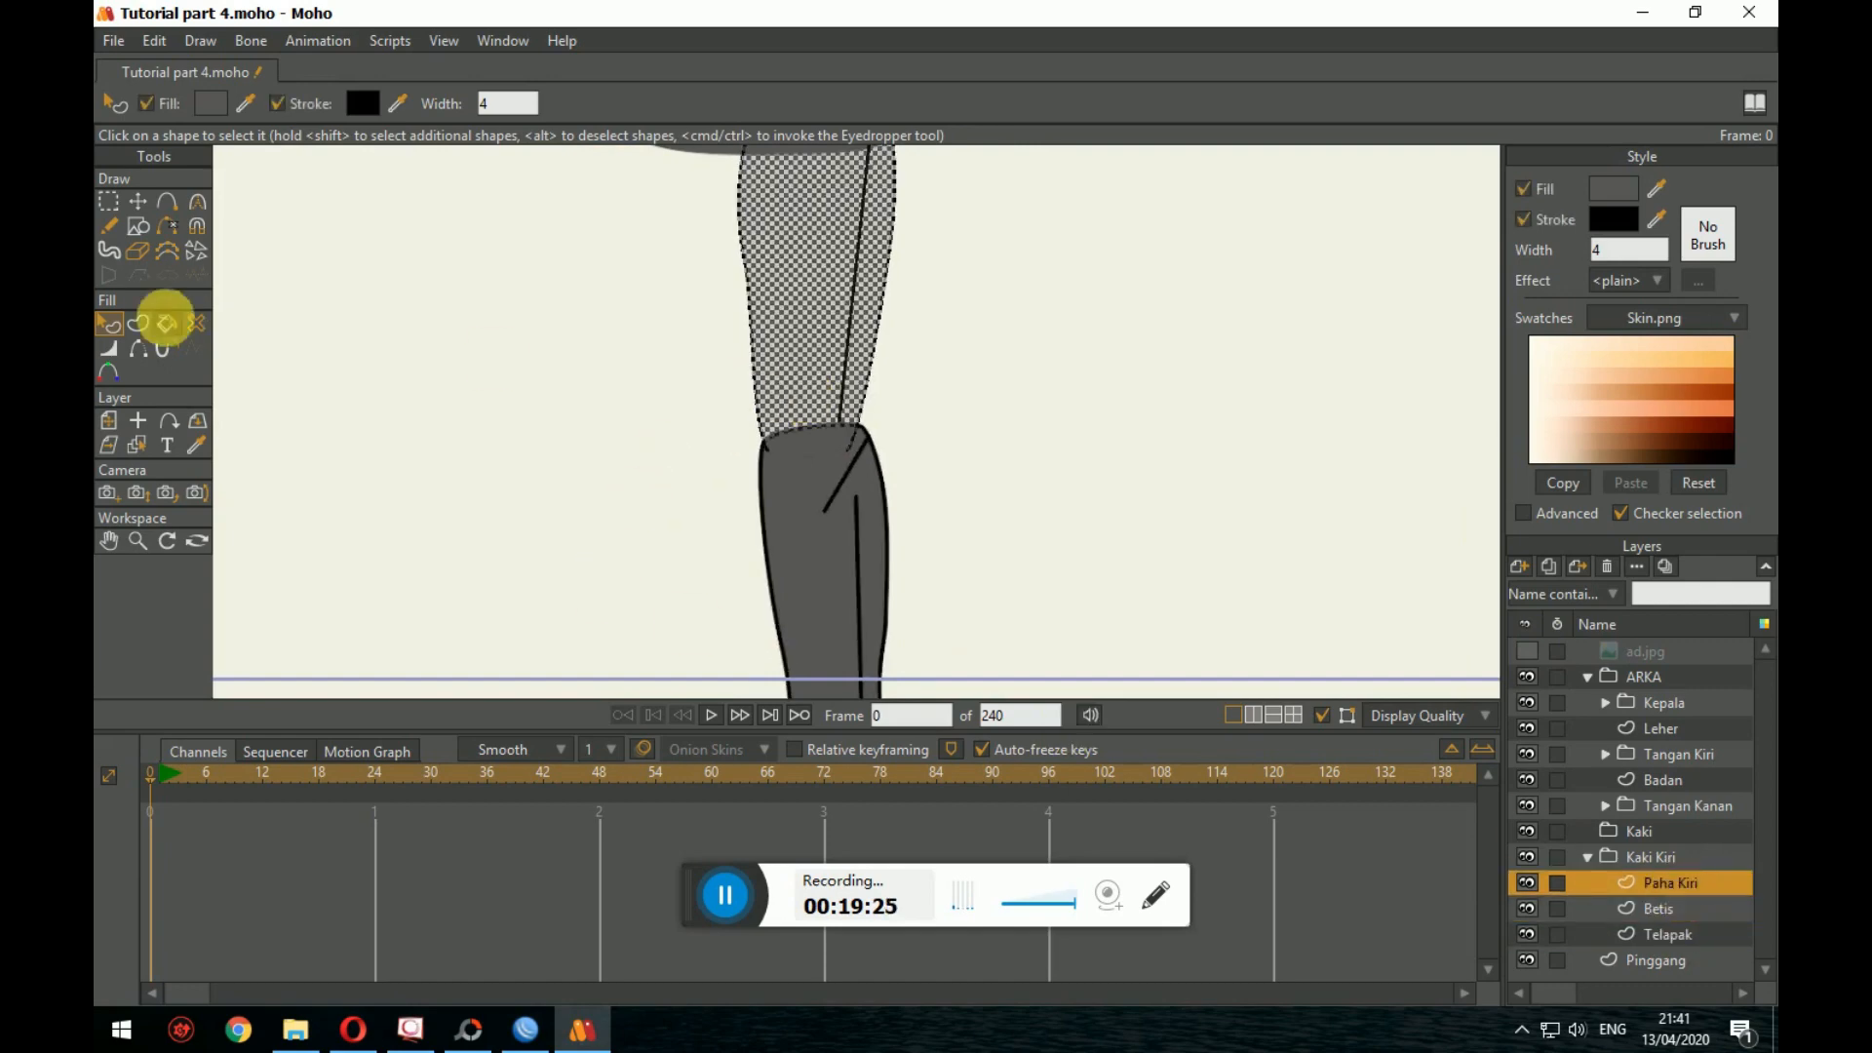
{"action": "left_click", "coordinate": [139, 203]}
{"action": "scroll", "coordinate": [752, 472], "scroll_direction": "up", "scroll_amount": 3}
{"action": "left_click", "coordinate": [897, 422]}
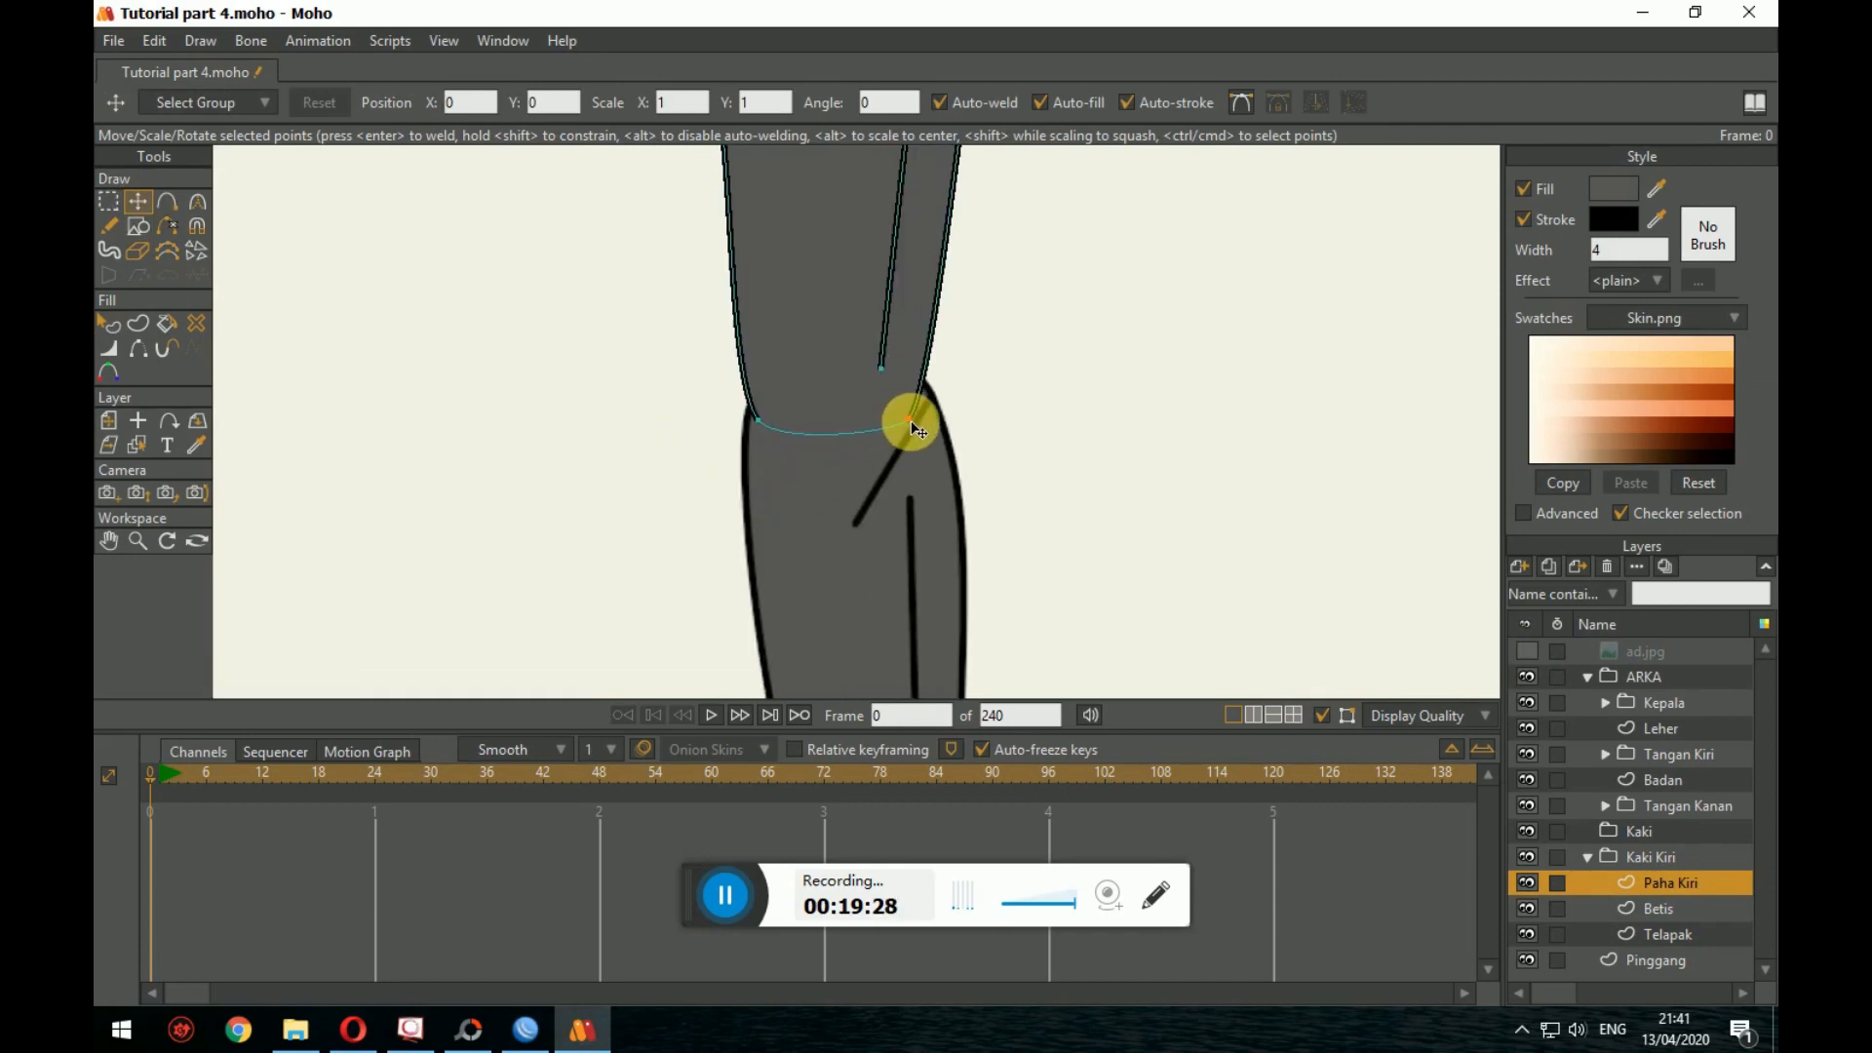
{"action": "left_click_drag", "start_coordinate": [913, 426], "coordinate": [928, 405]}
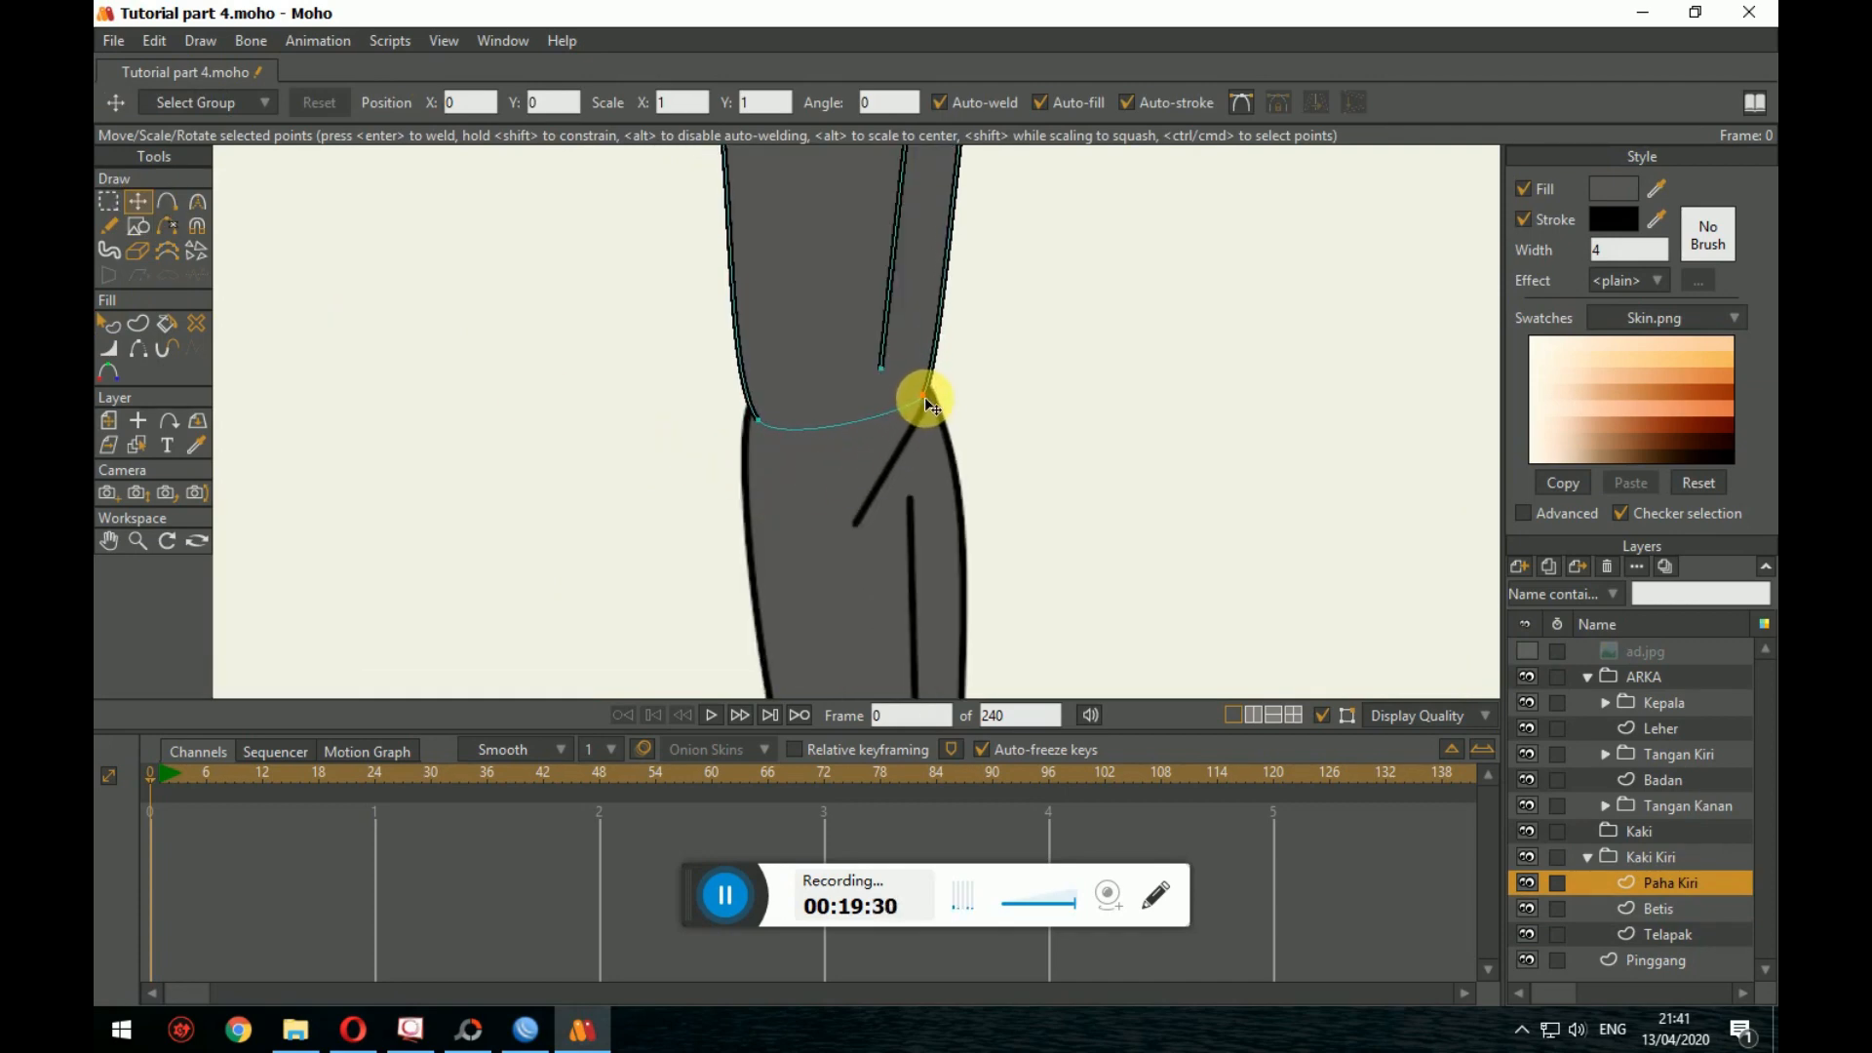
{"action": "left_click", "coordinate": [758, 414]}
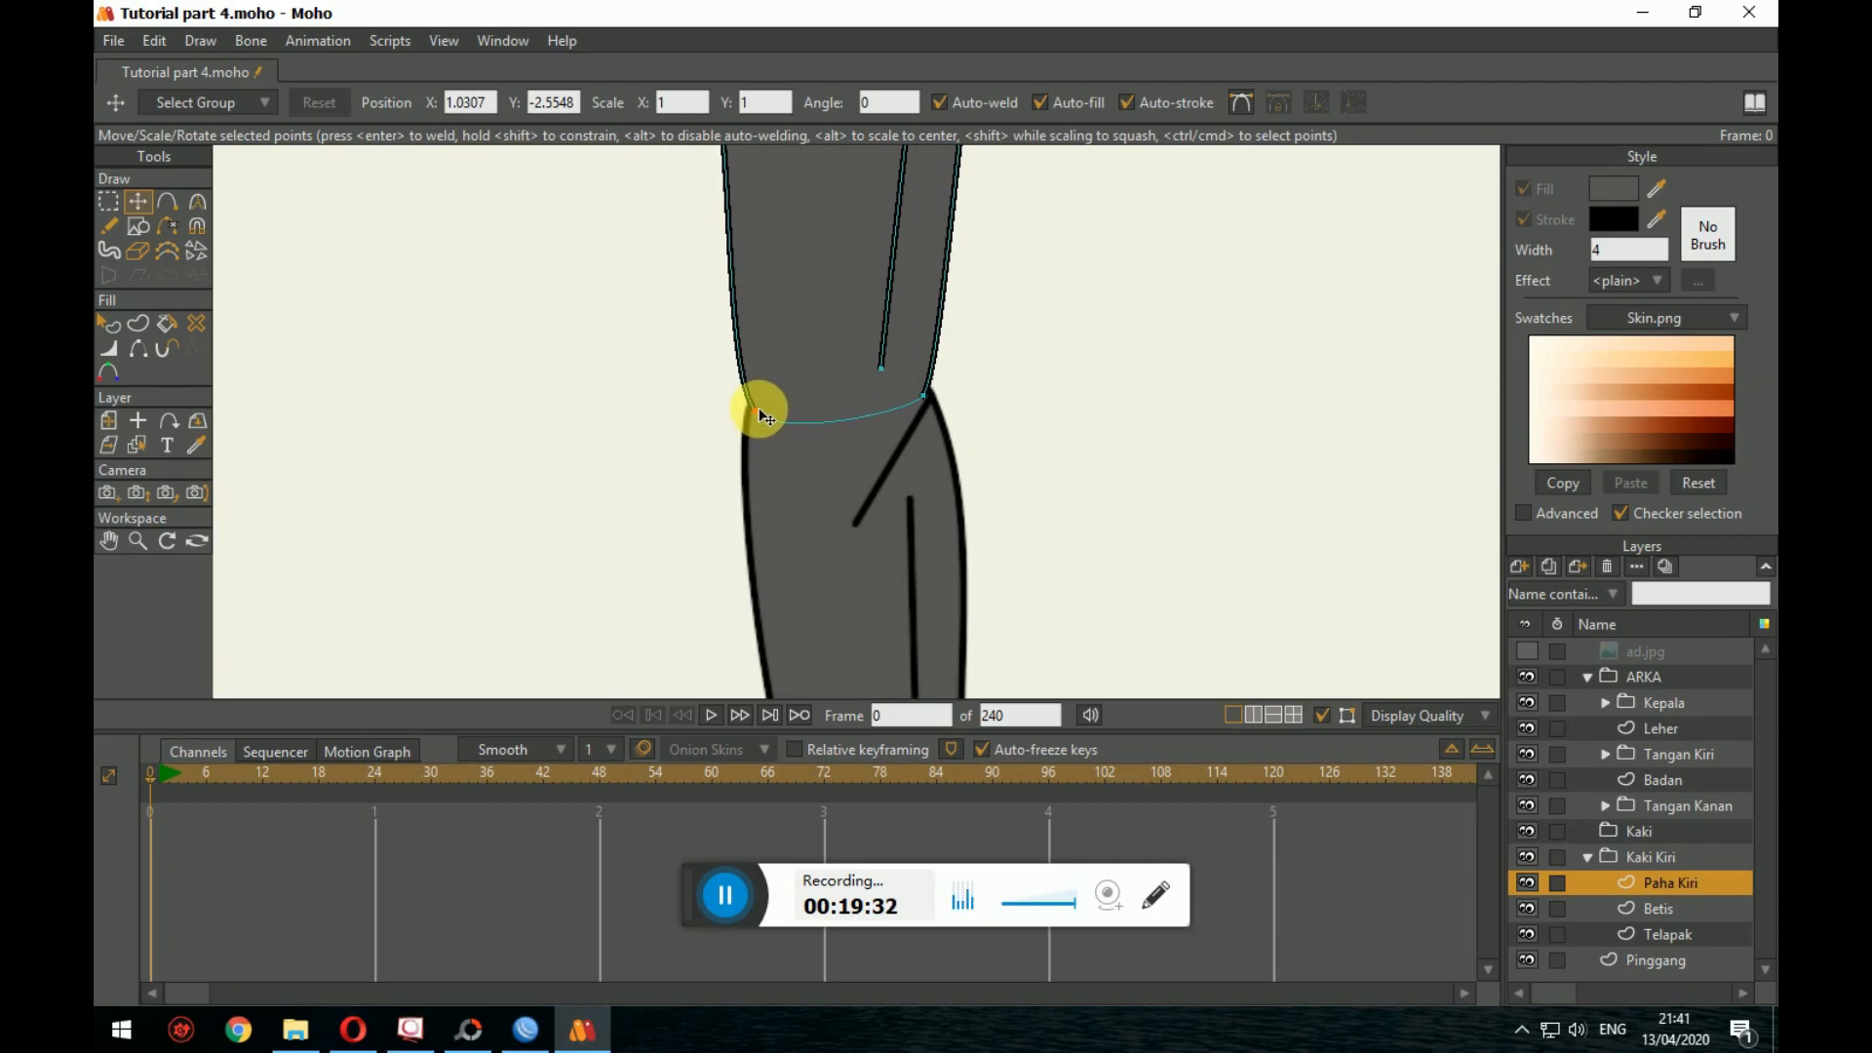
{"action": "left_click", "coordinate": [958, 458]}
{"action": "left_click", "coordinate": [111, 323]}
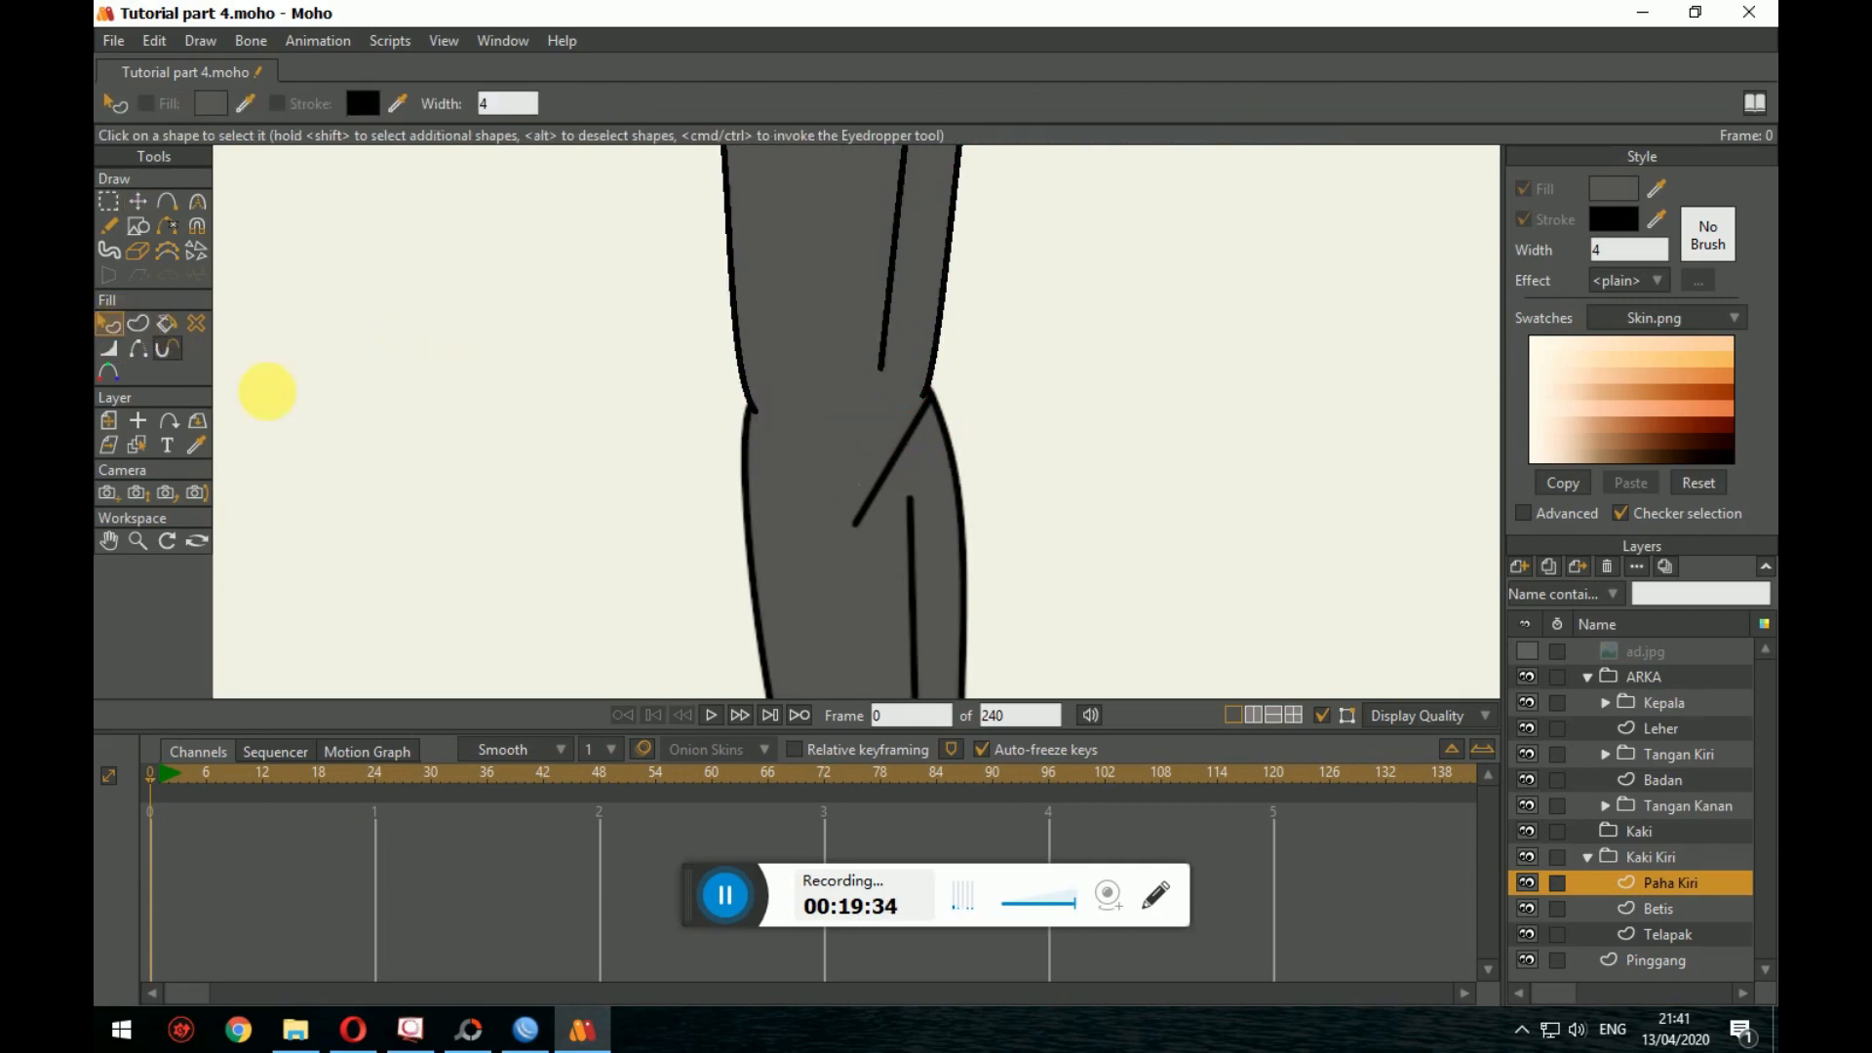
Step: Check the finished left leg on the whole character and collapse the Kaki Kiri group
{"action": "scroll", "coordinate": [605, 485], "scroll_direction": "down", "scroll_amount": 2}
{"action": "scroll", "coordinate": [610, 492], "scroll_direction": "down", "scroll_amount": 4}
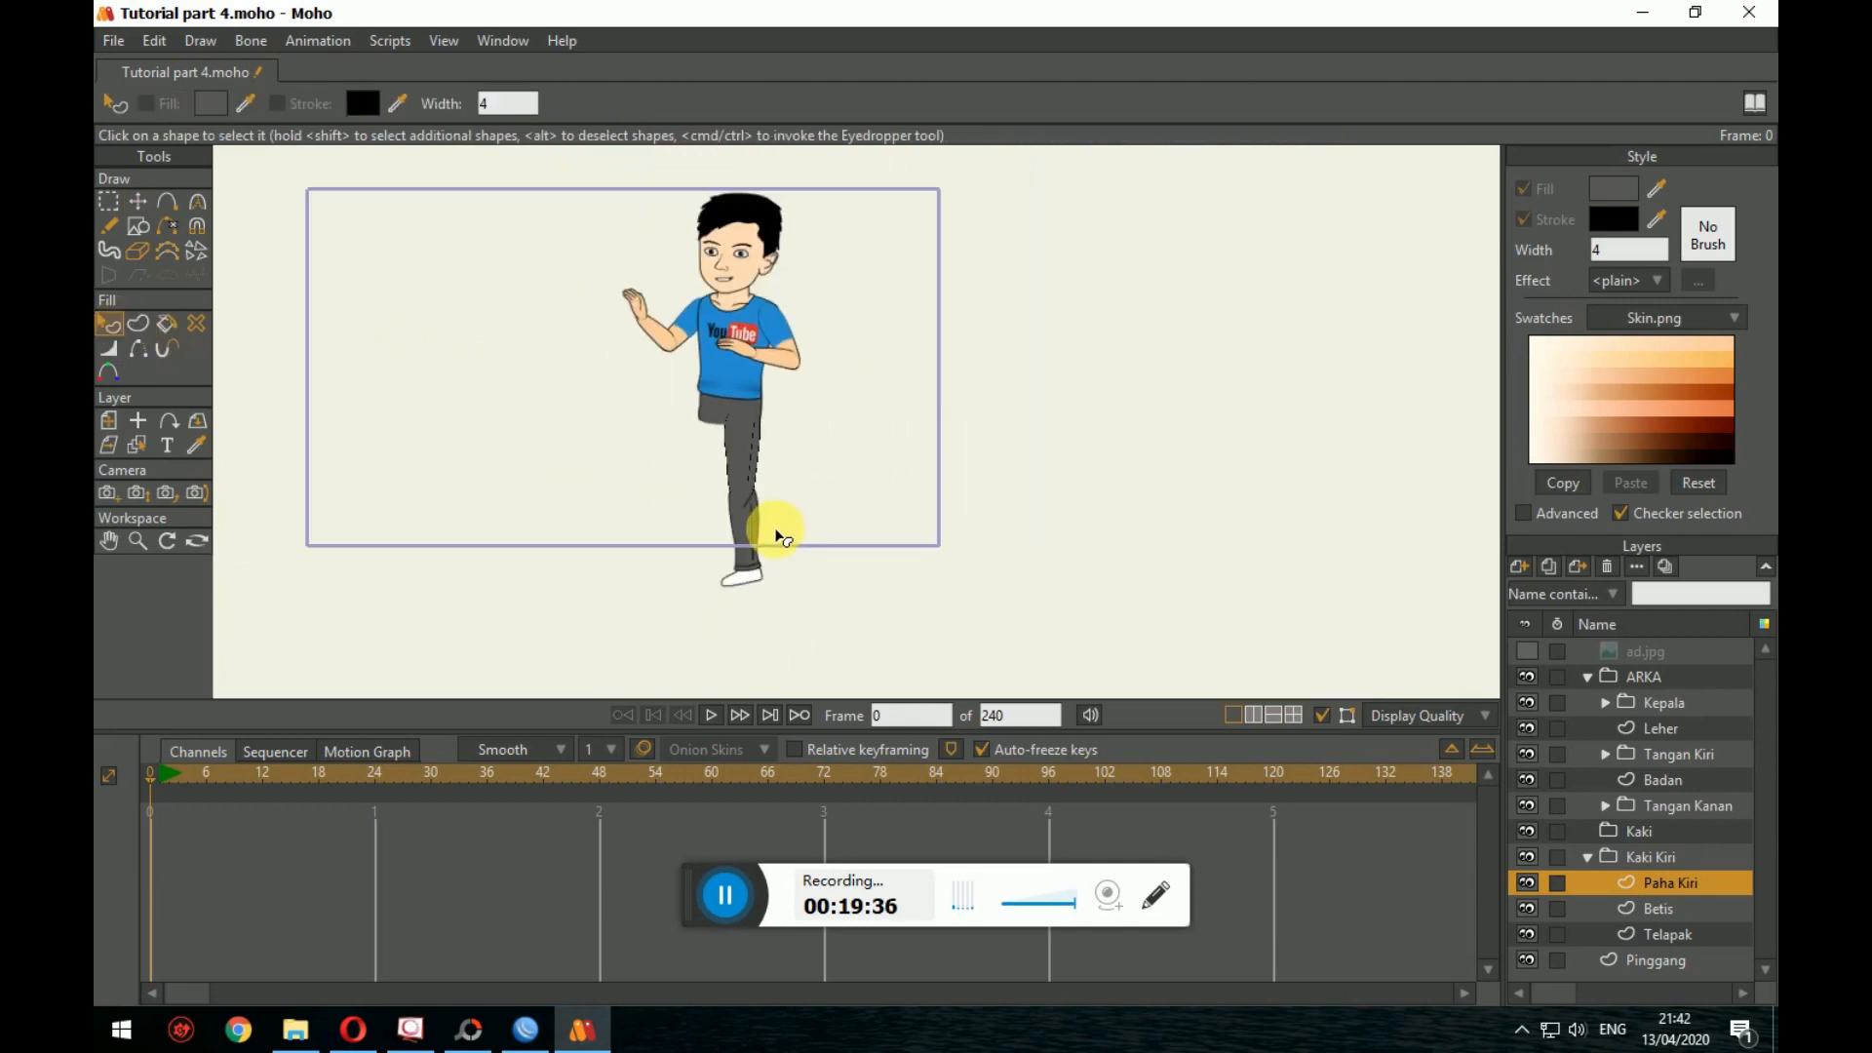
{"action": "scroll", "coordinate": [817, 568], "scroll_direction": "up", "scroll_amount": 6}
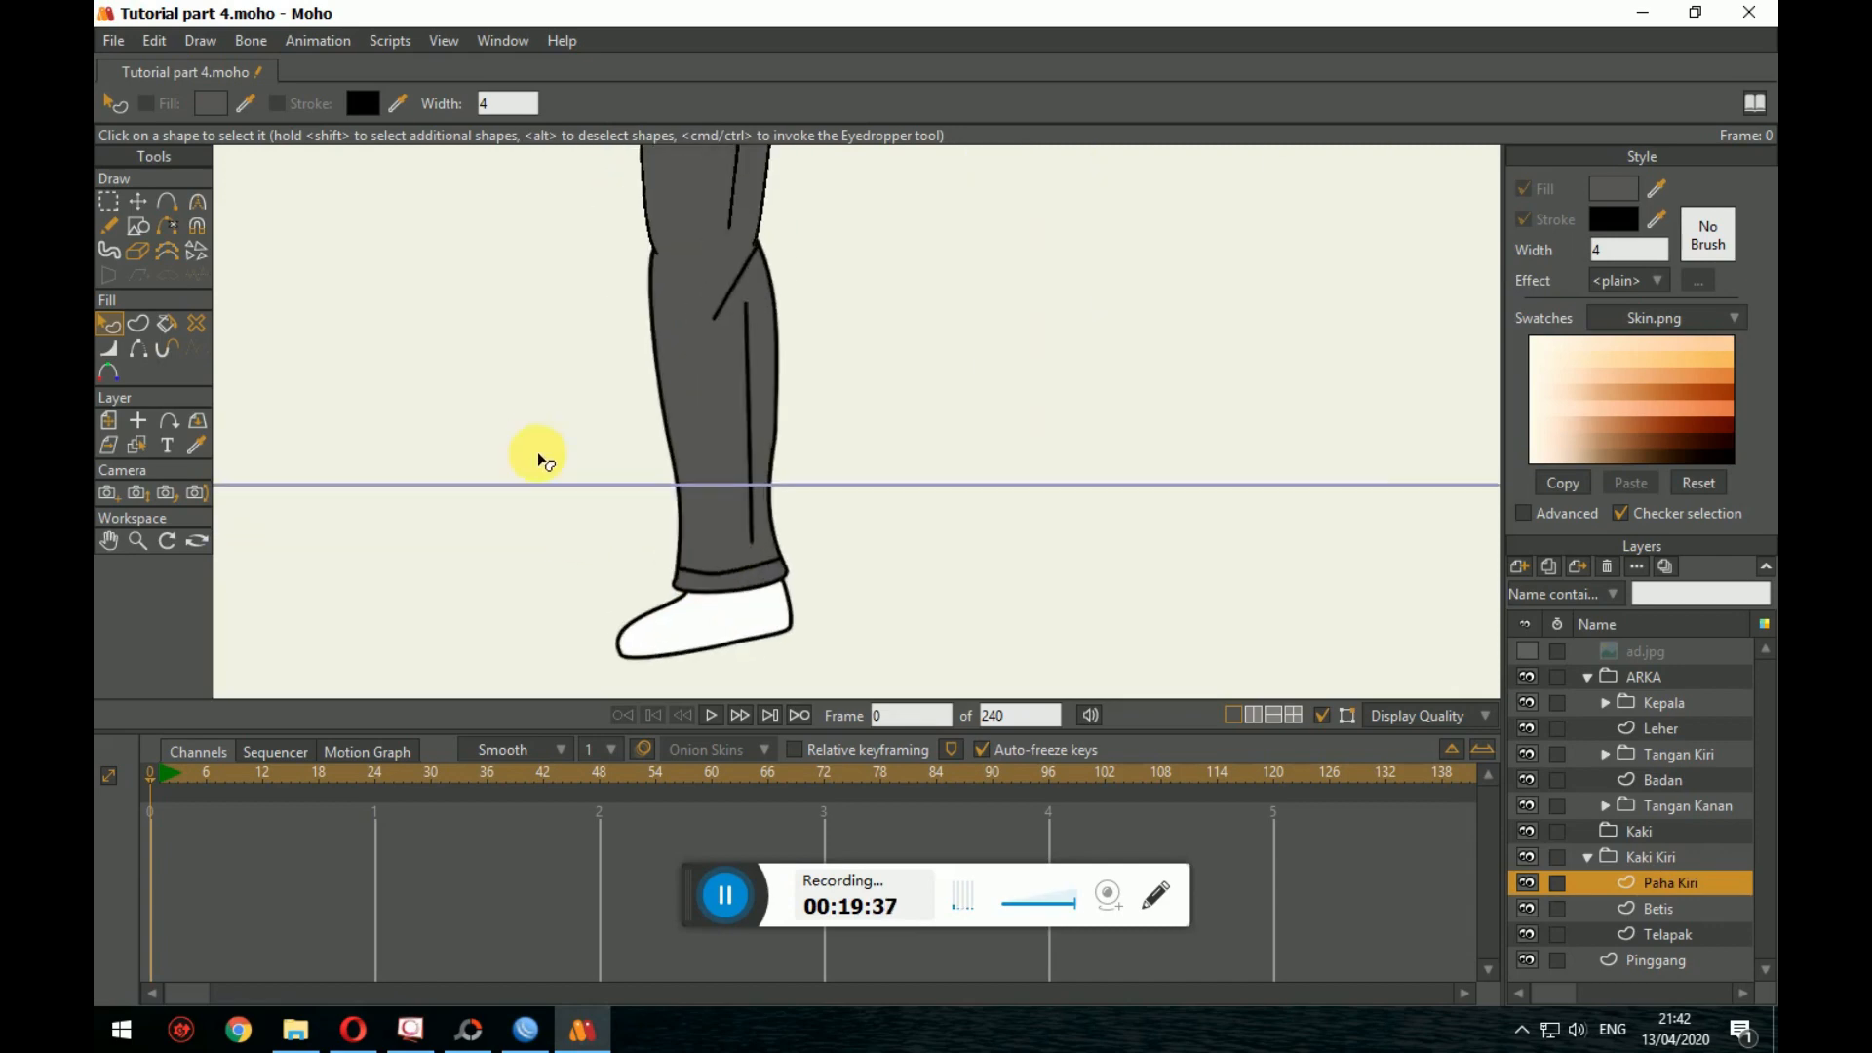
{"action": "scroll", "coordinate": [721, 493], "scroll_direction": "down", "scroll_amount": 2}
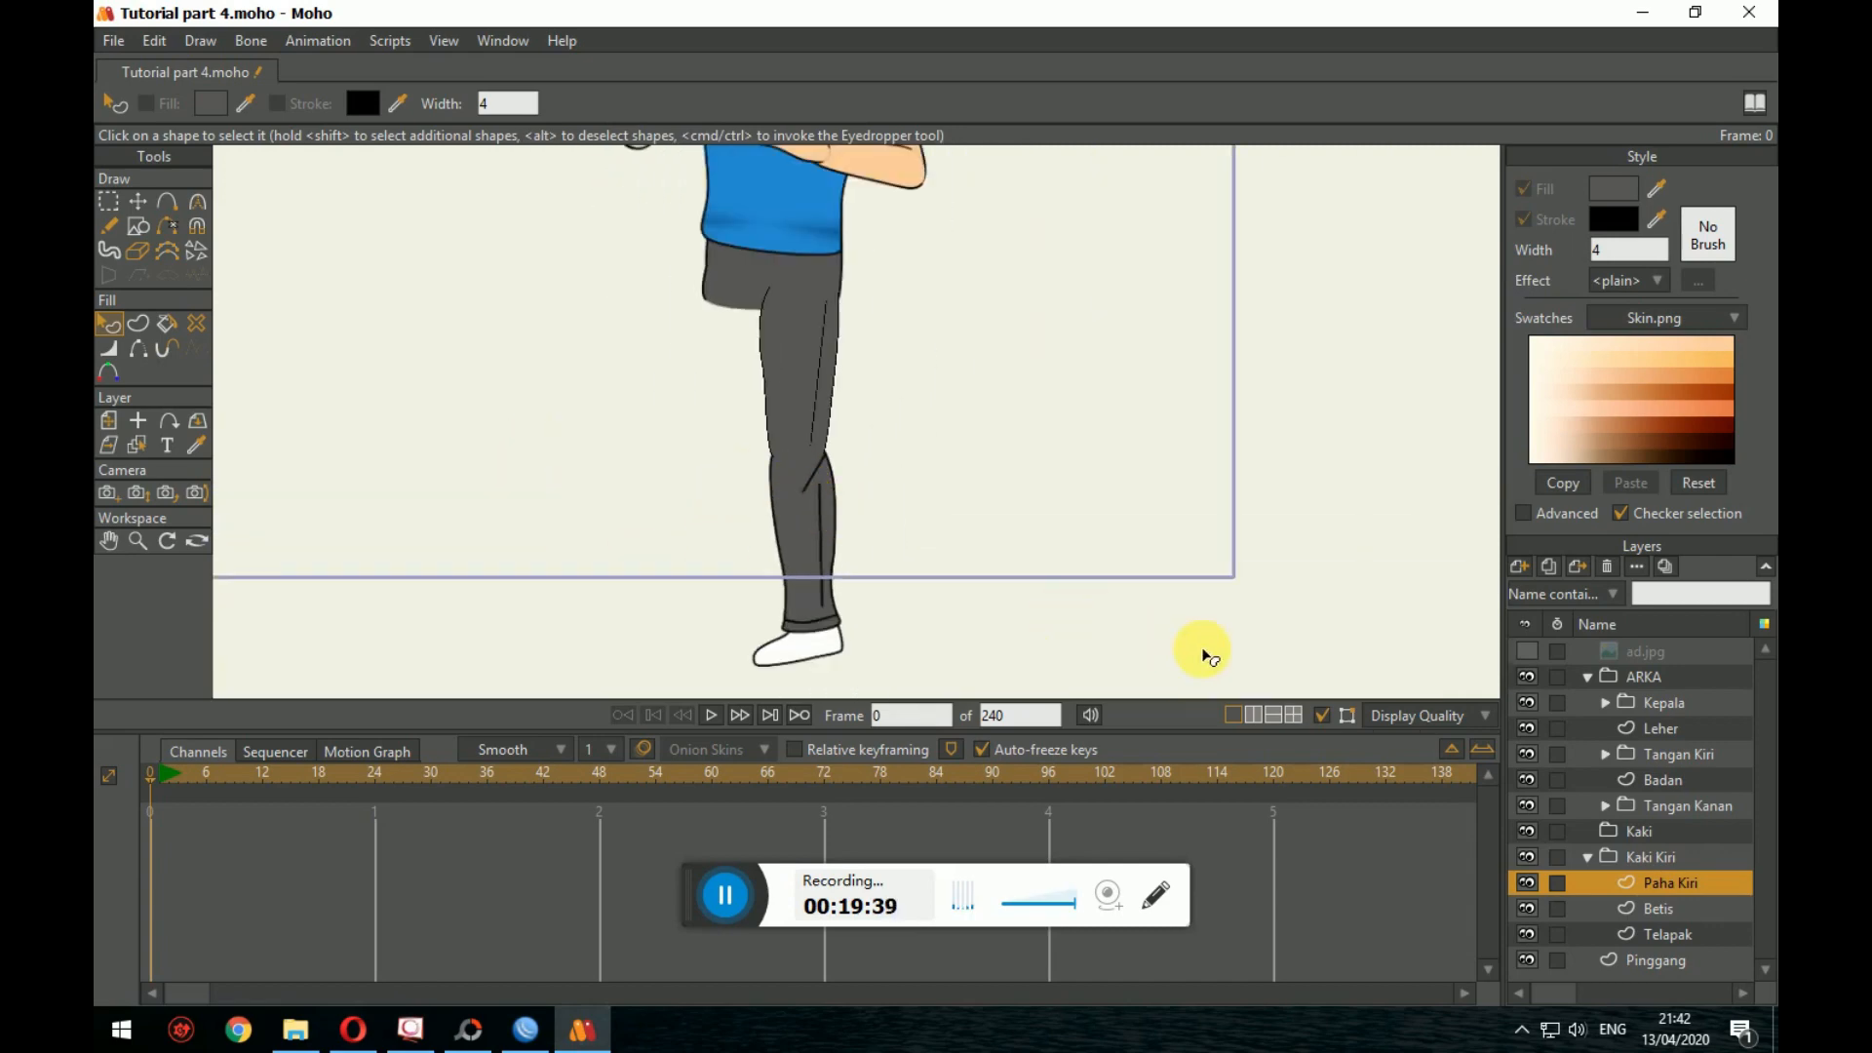
{"action": "left_click", "coordinate": [1590, 856]}
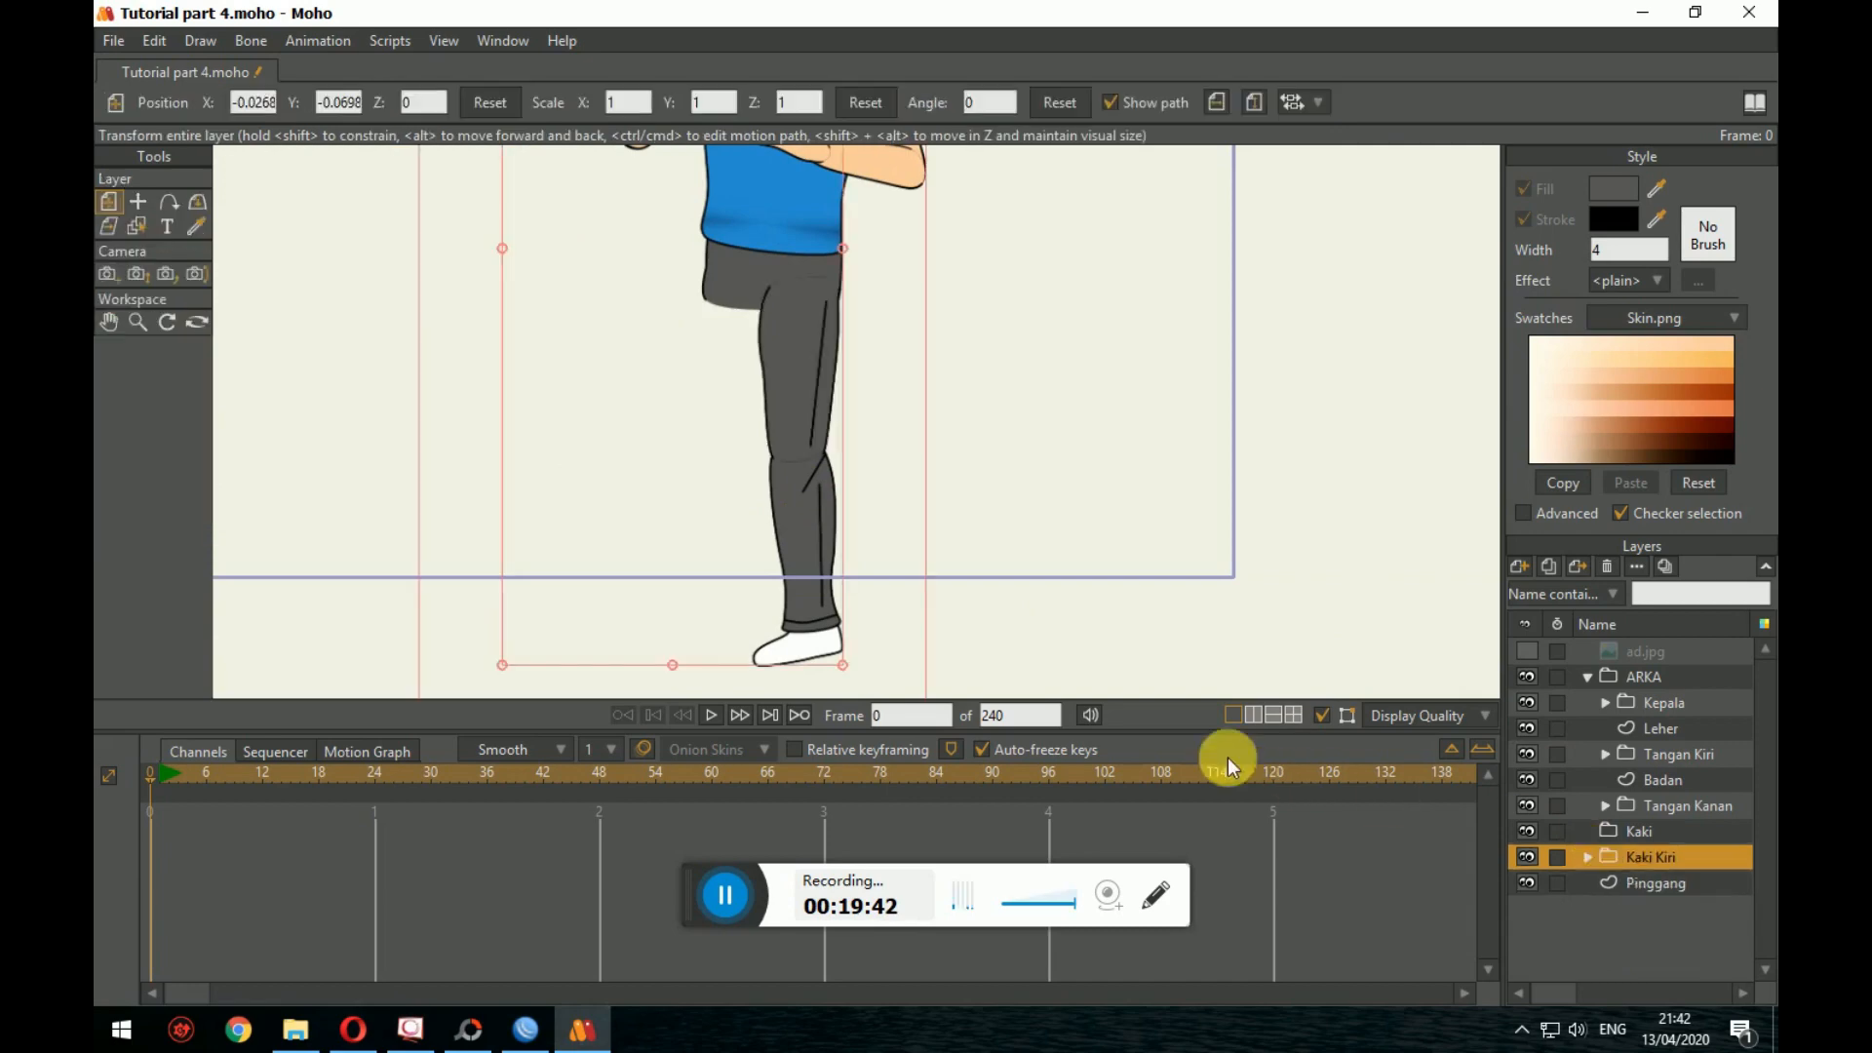
Step: Expand the Kaki Kiri group to reach the layers of the left foot
{"action": "left_click", "coordinate": [1588, 856]}
{"action": "scroll", "coordinate": [858, 648], "scroll_direction": "up", "scroll_amount": 4}
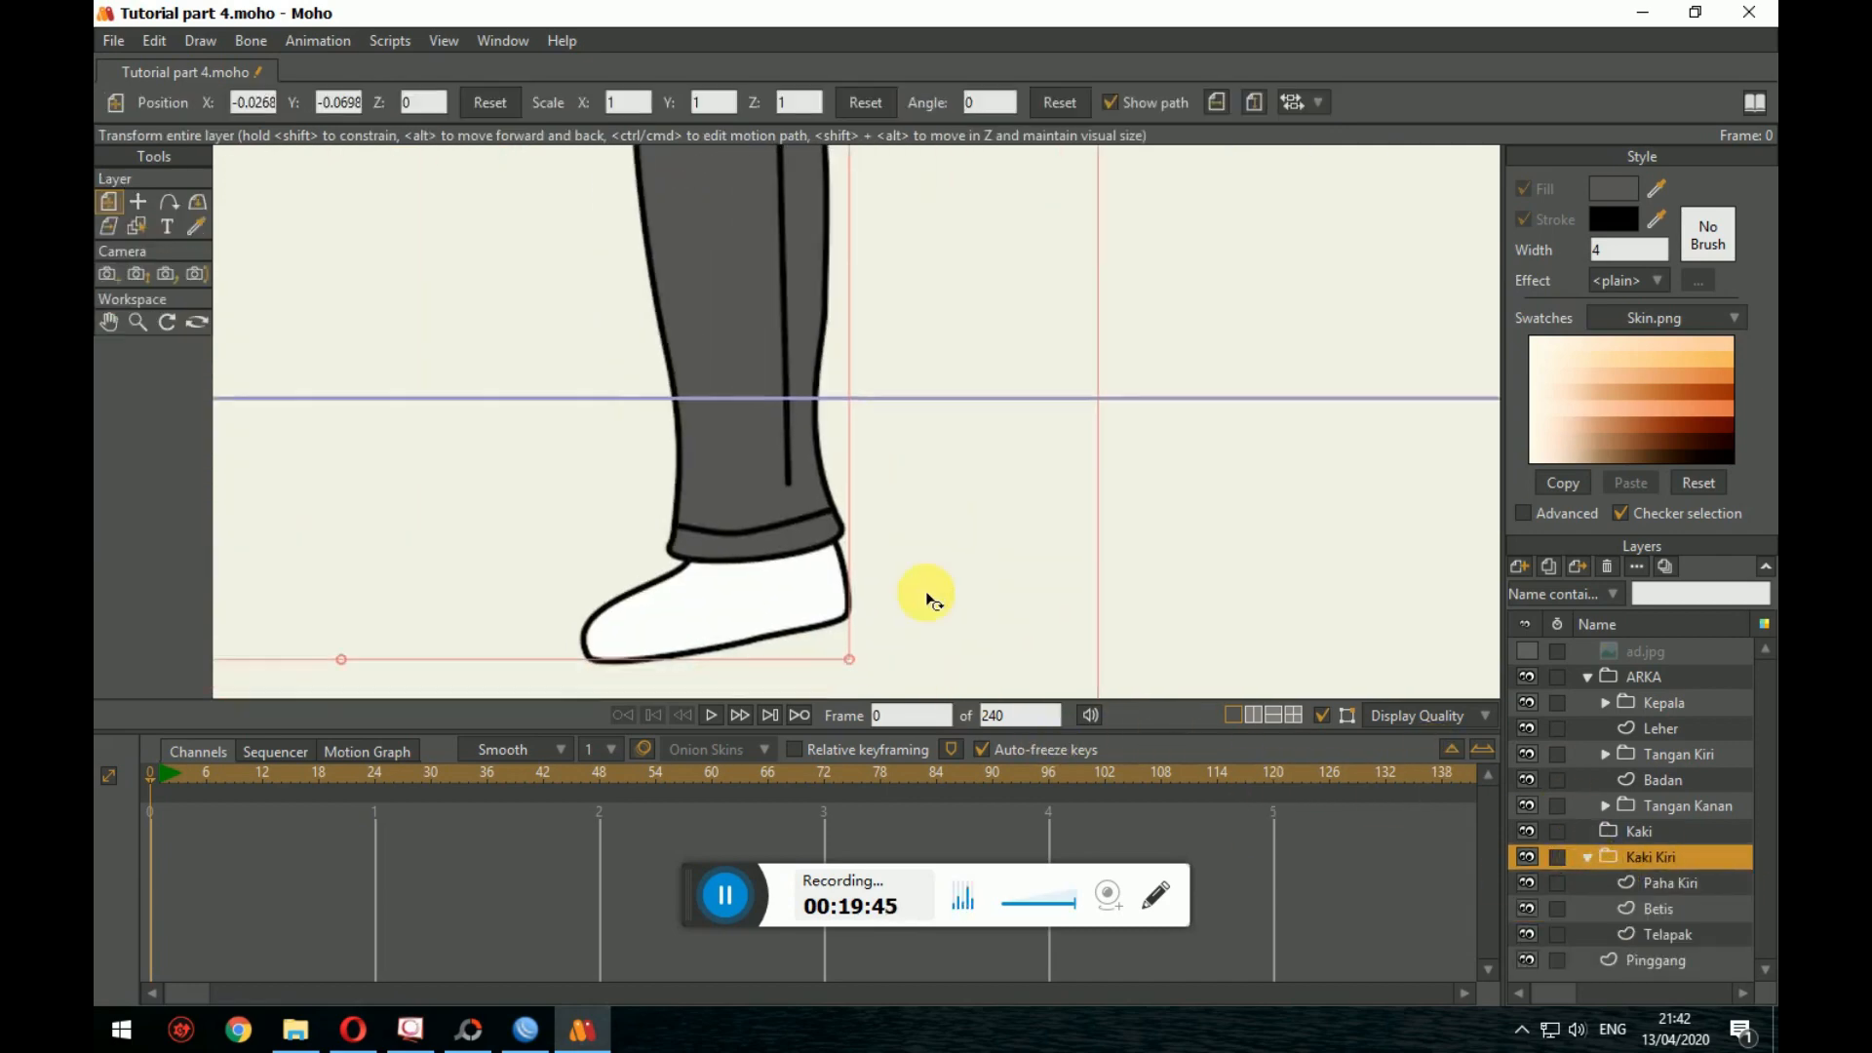
{"action": "scroll", "coordinate": [926, 599], "scroll_direction": "up", "scroll_amount": 3}
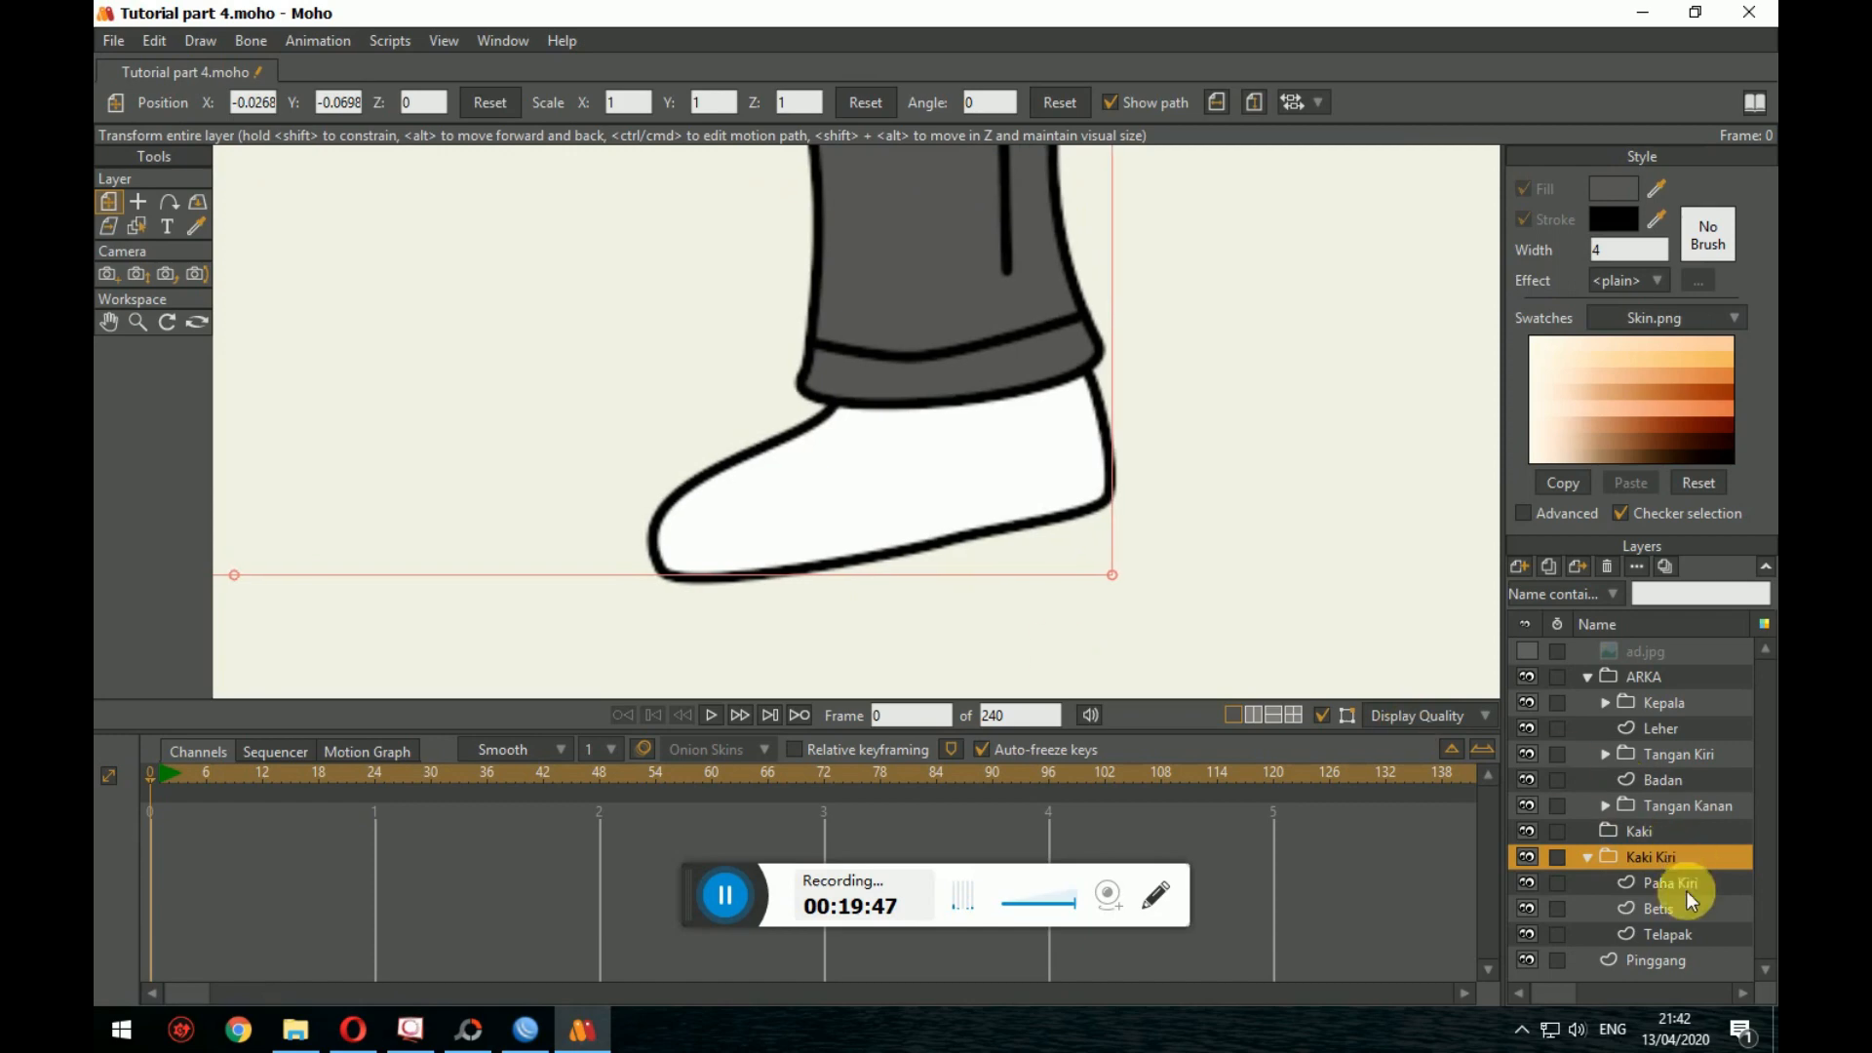
{"action": "left_click", "coordinate": [1672, 911]}
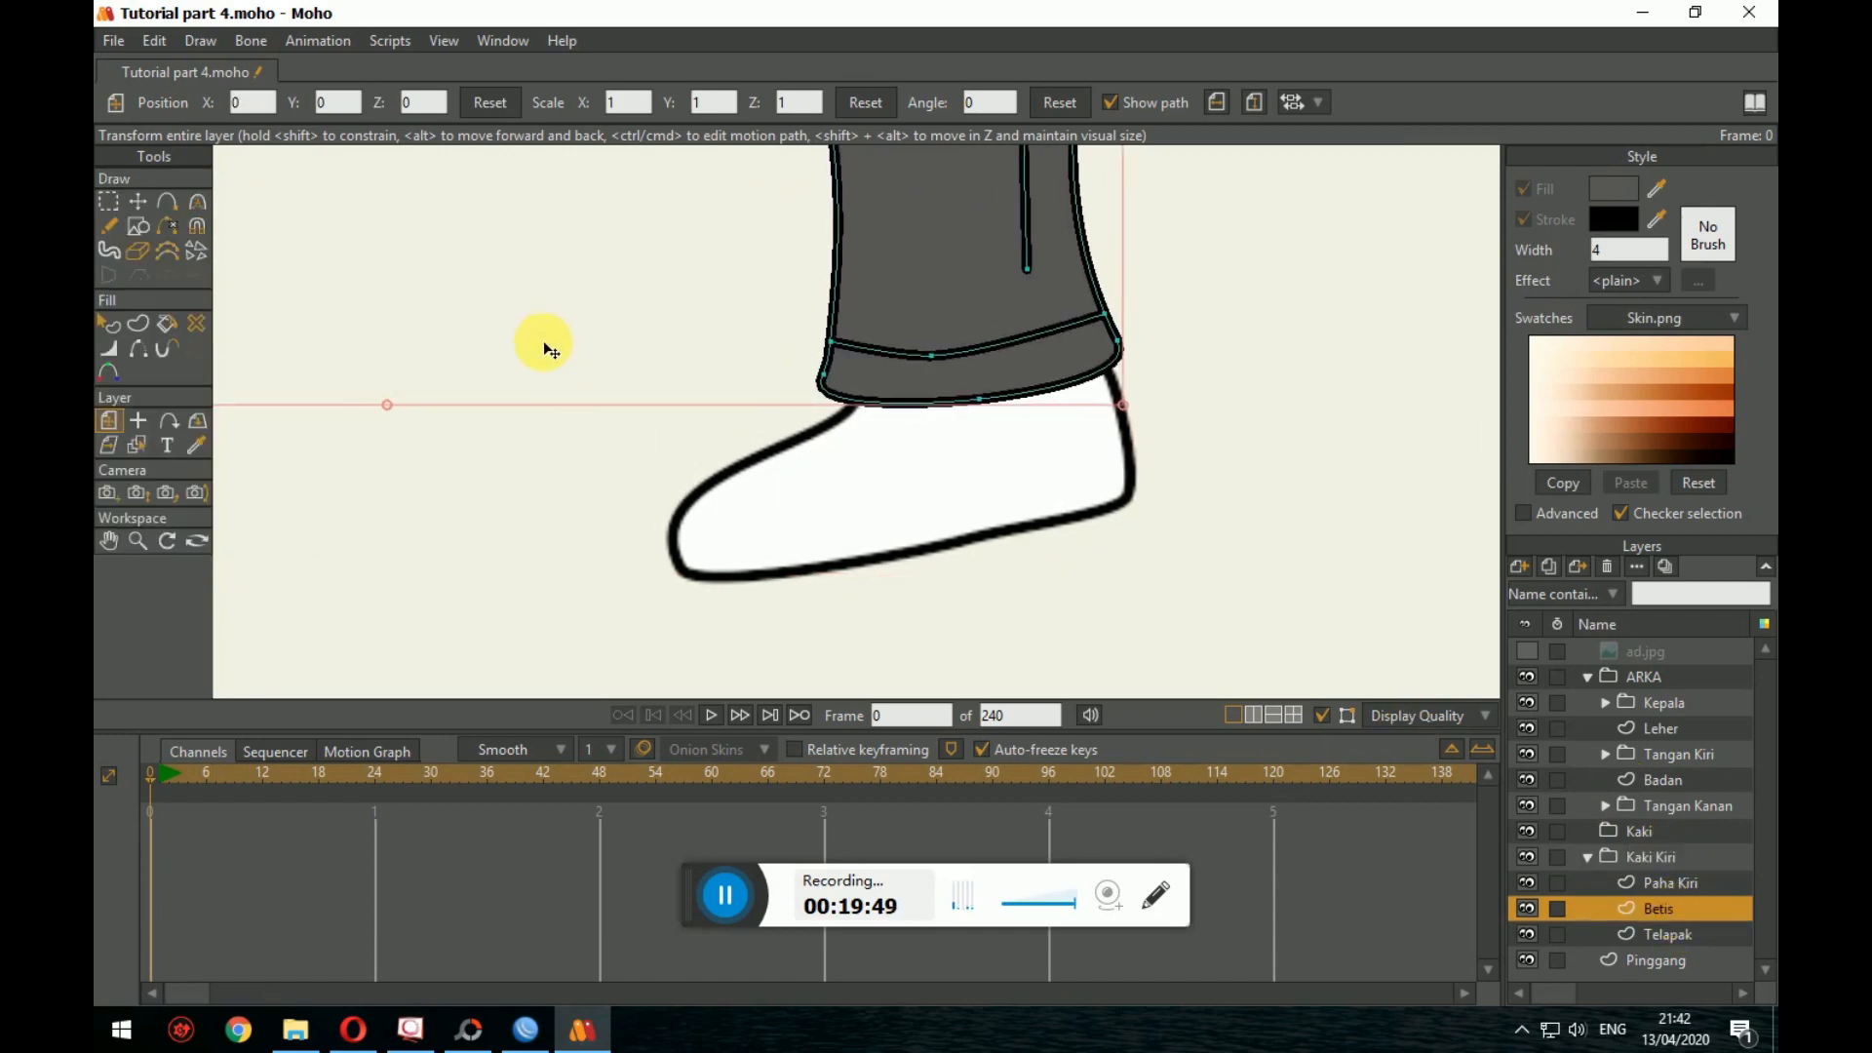
{"action": "left_click", "coordinate": [167, 201]}
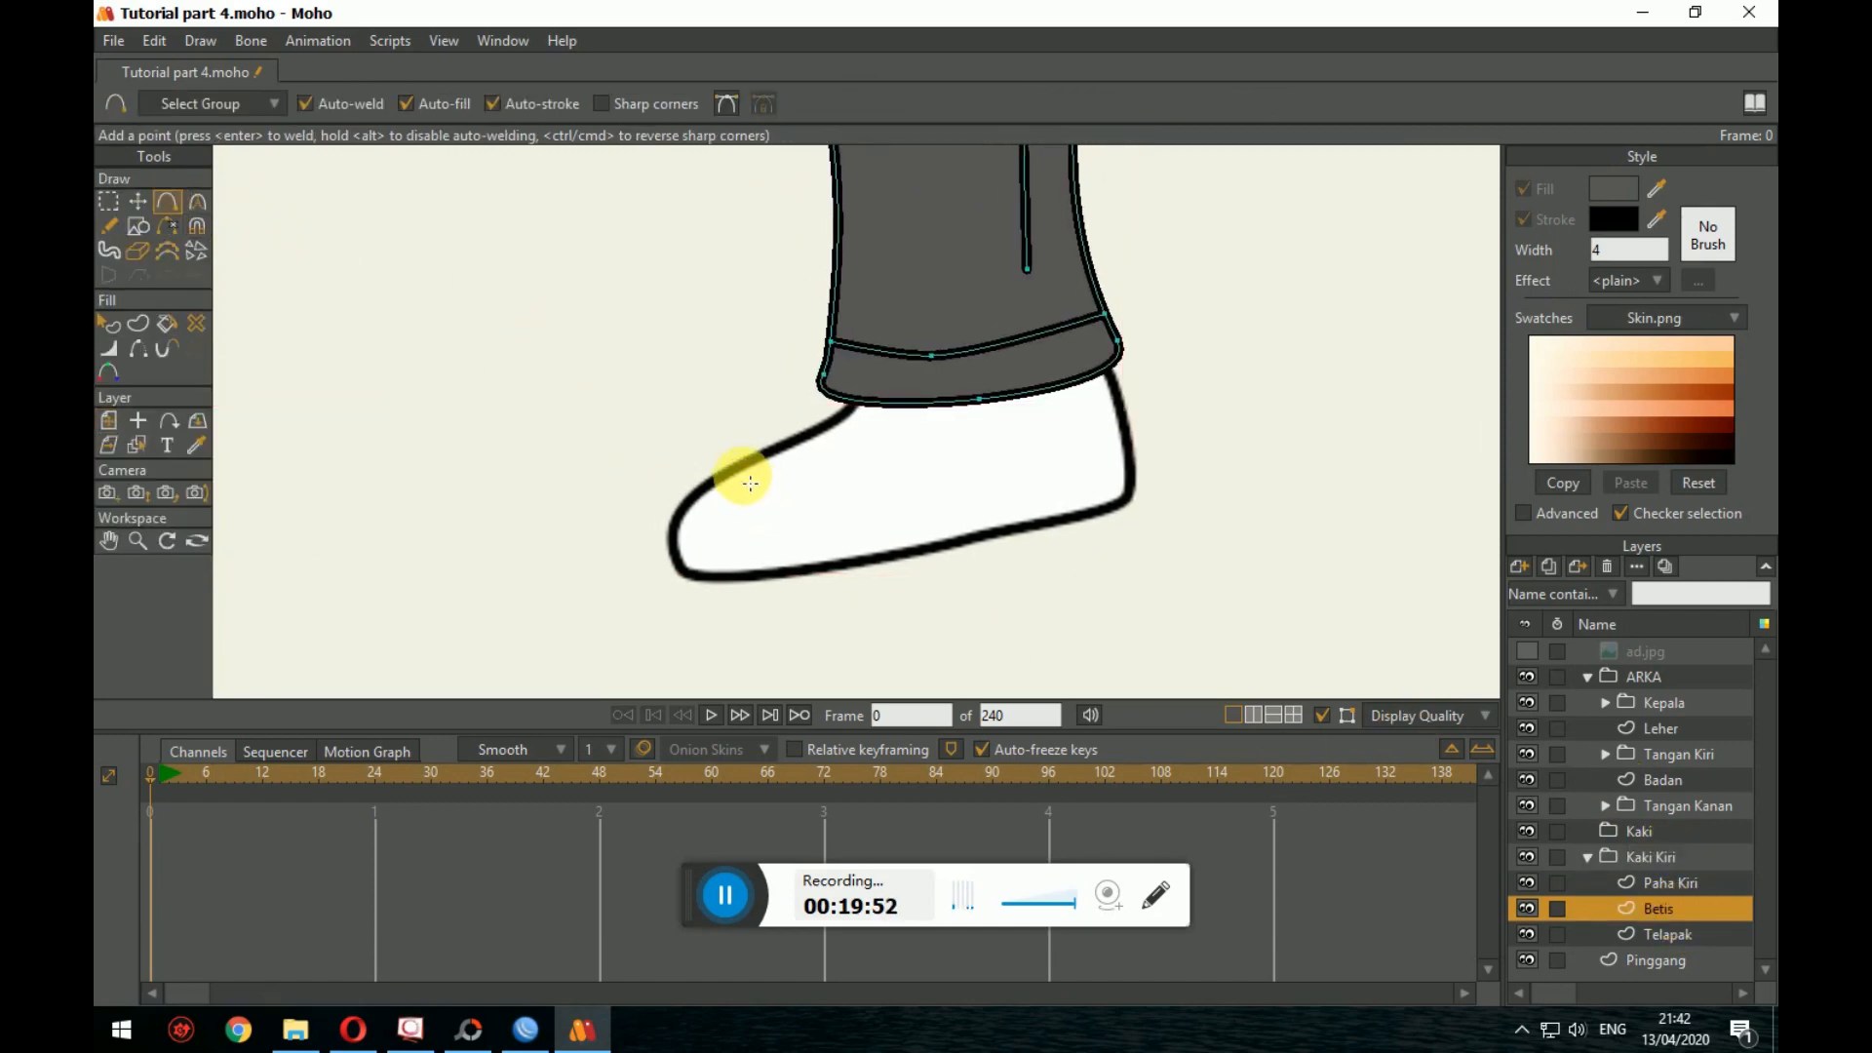
{"action": "left_click_drag", "start_coordinate": [750, 483], "coordinate": [975, 532]}
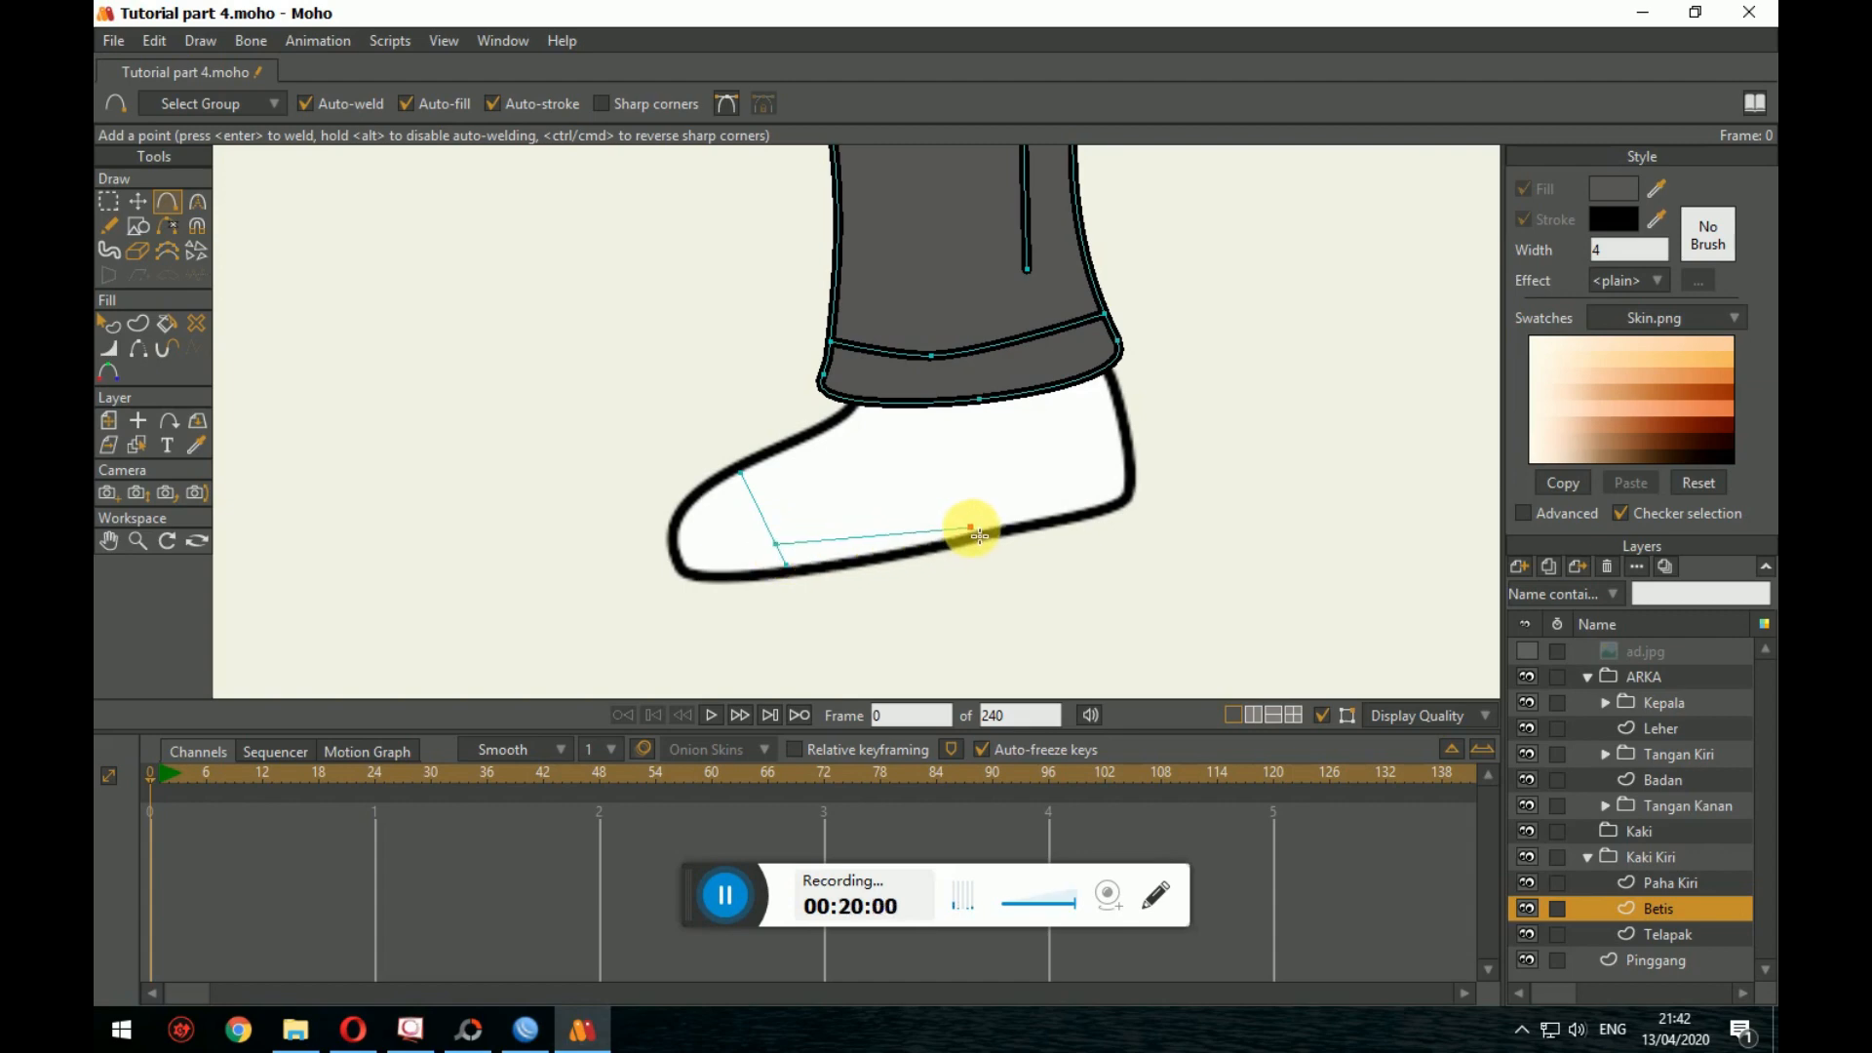
{"action": "key", "text": "ctrl+z"}
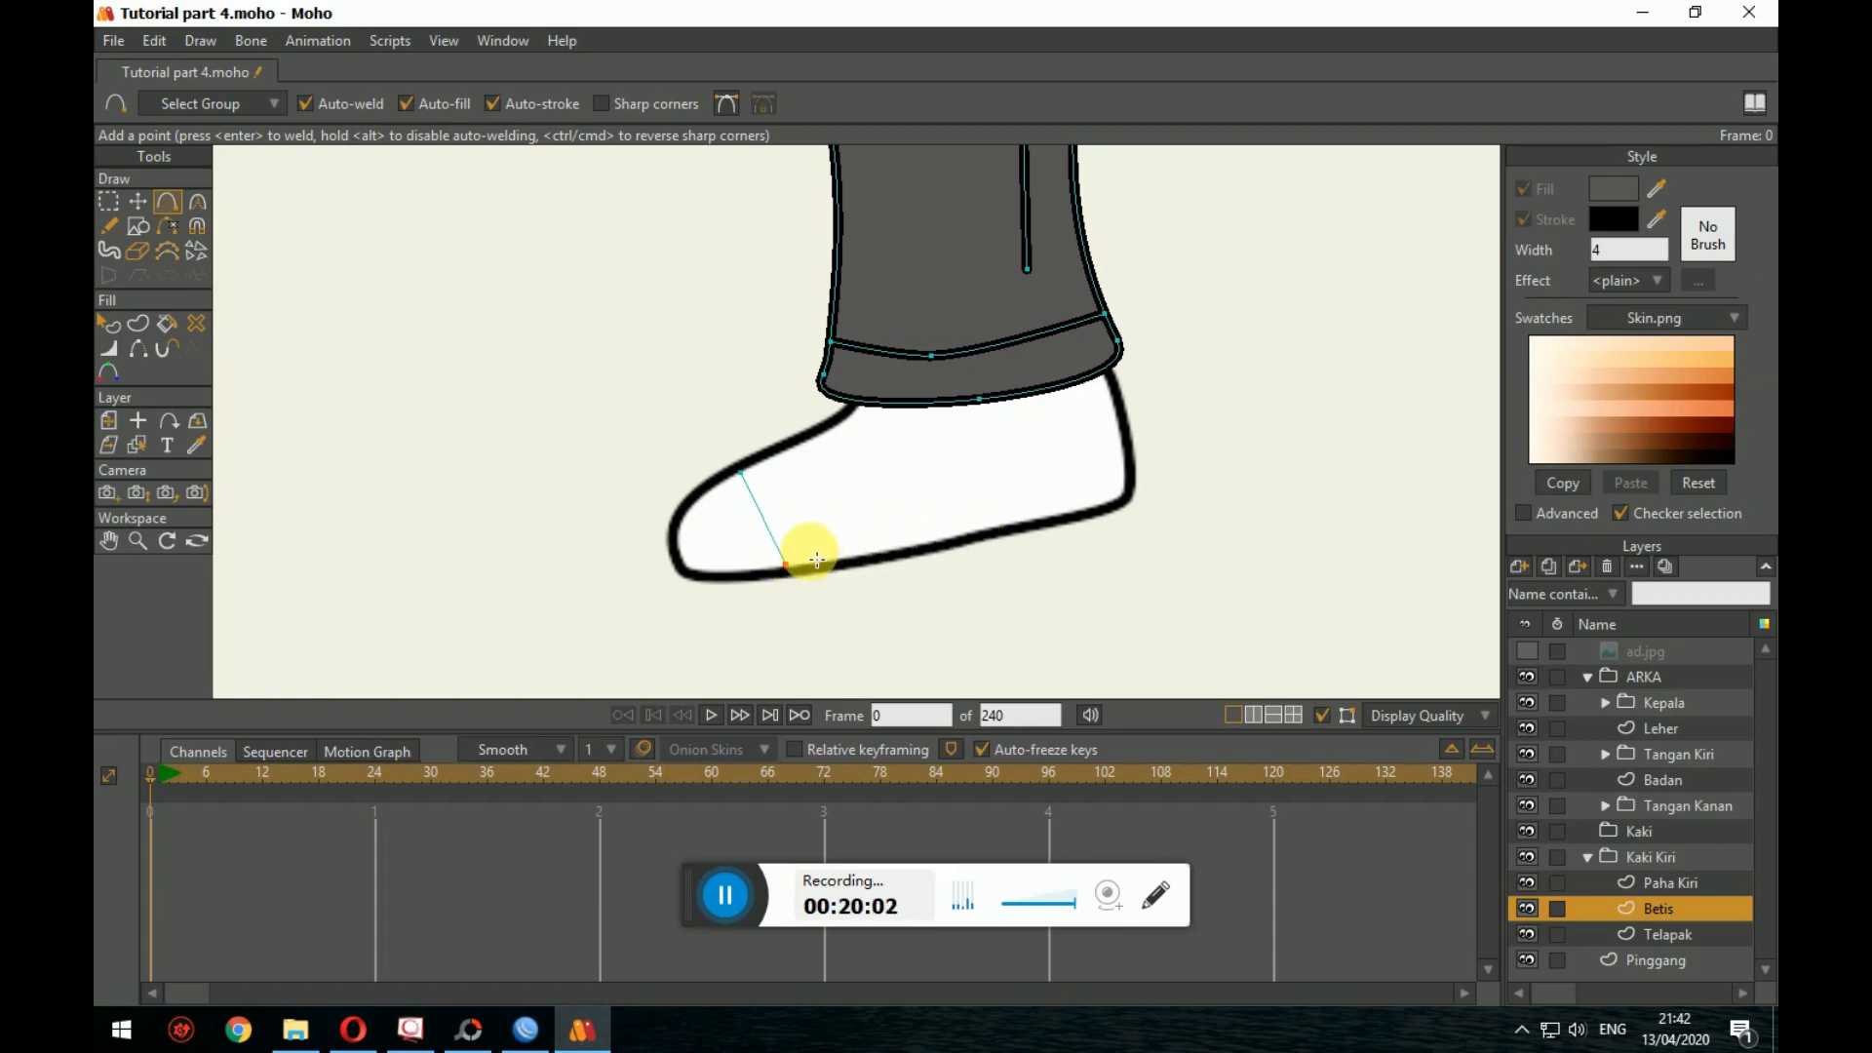
{"action": "key", "text": "ctrl+z"}
{"action": "left_click_drag", "start_coordinate": [682, 551], "coordinate": [1148, 490]}
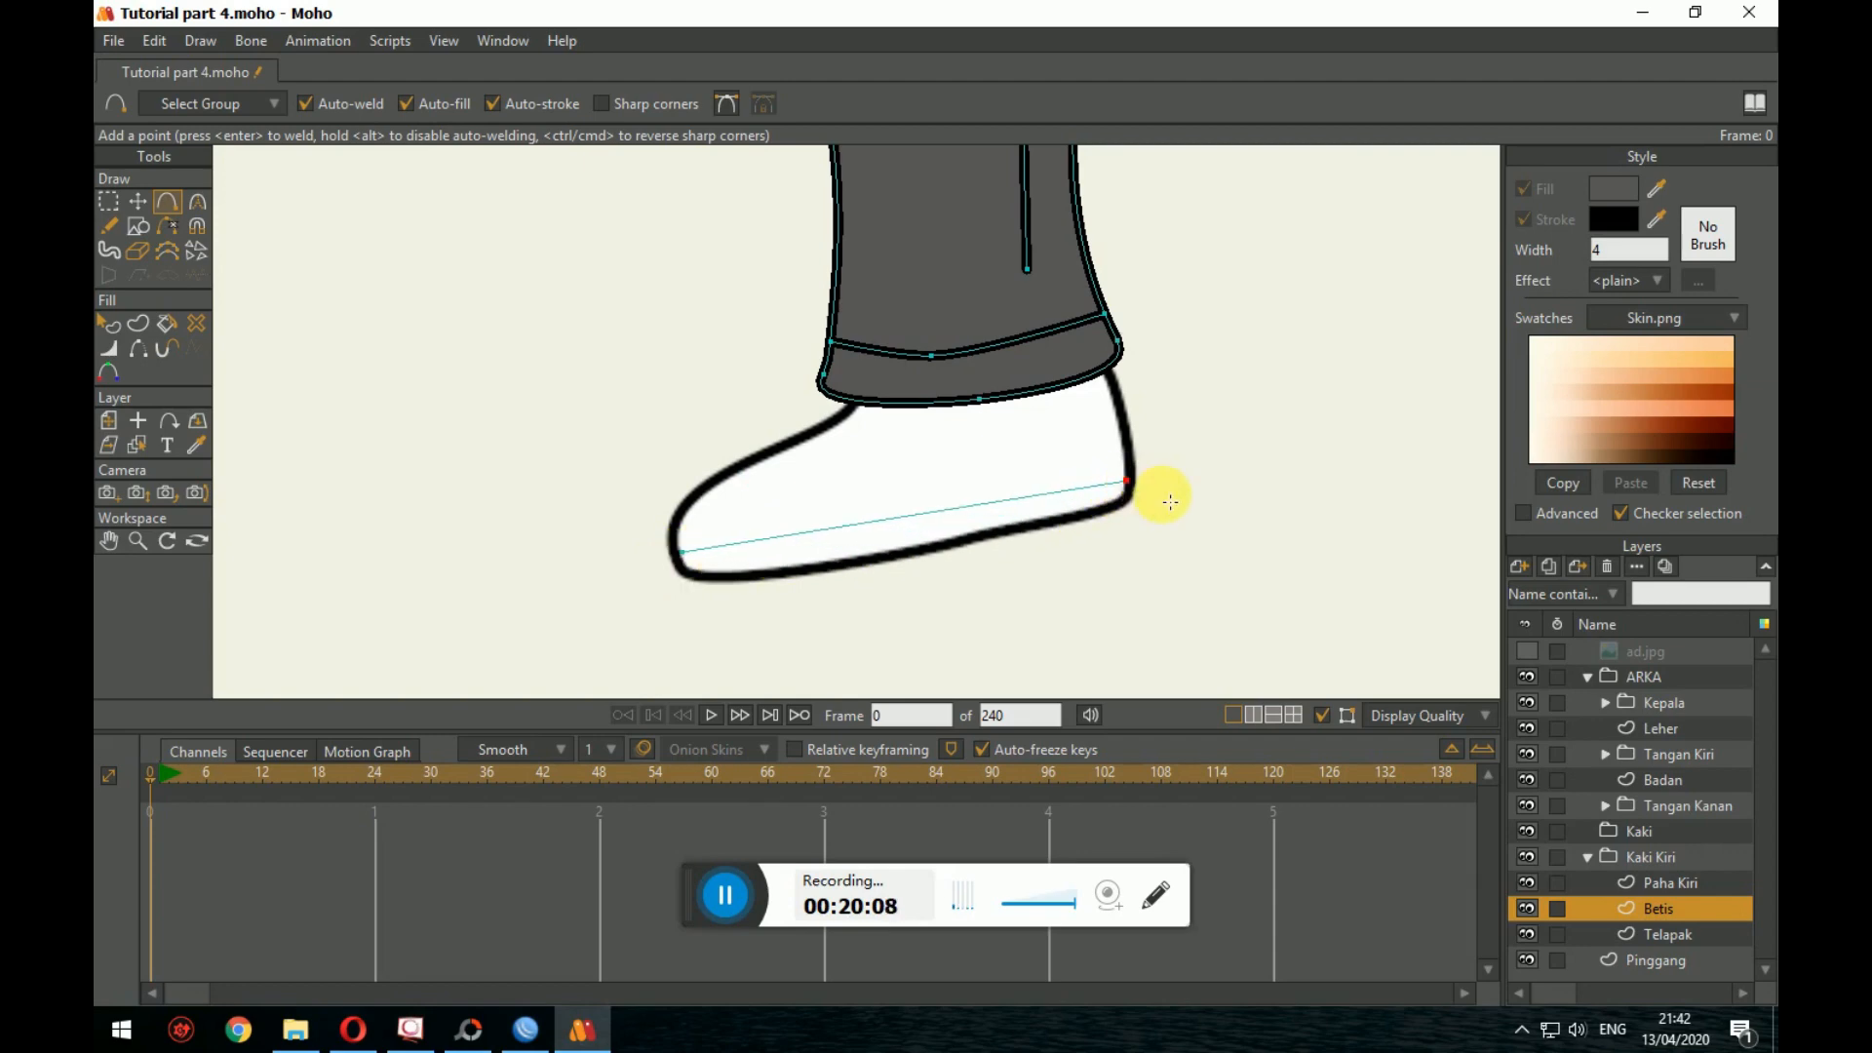
{"action": "key", "text": "ctrl+z"}
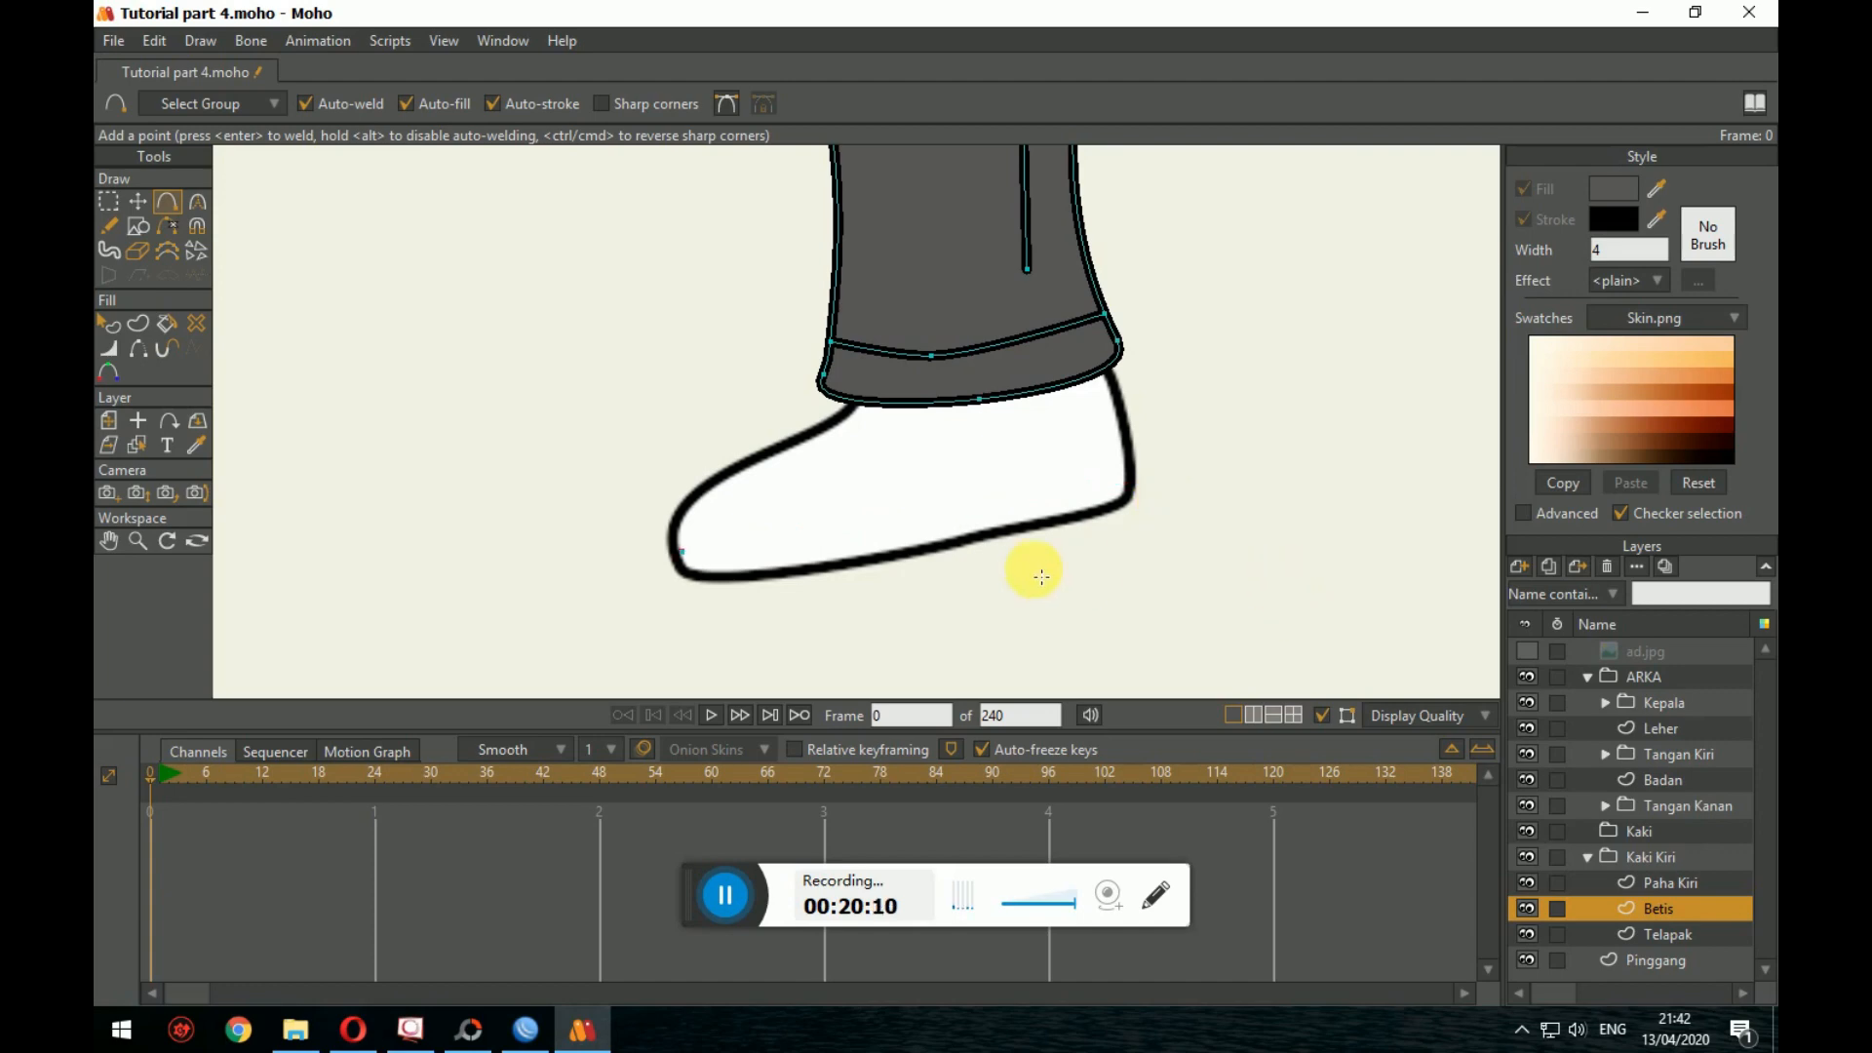
Step: On the Telapak layer, draw a sole line from toe tip to heel and a toe-cap line from the upper outline down to it
{"action": "left_click", "coordinate": [1701, 932]}
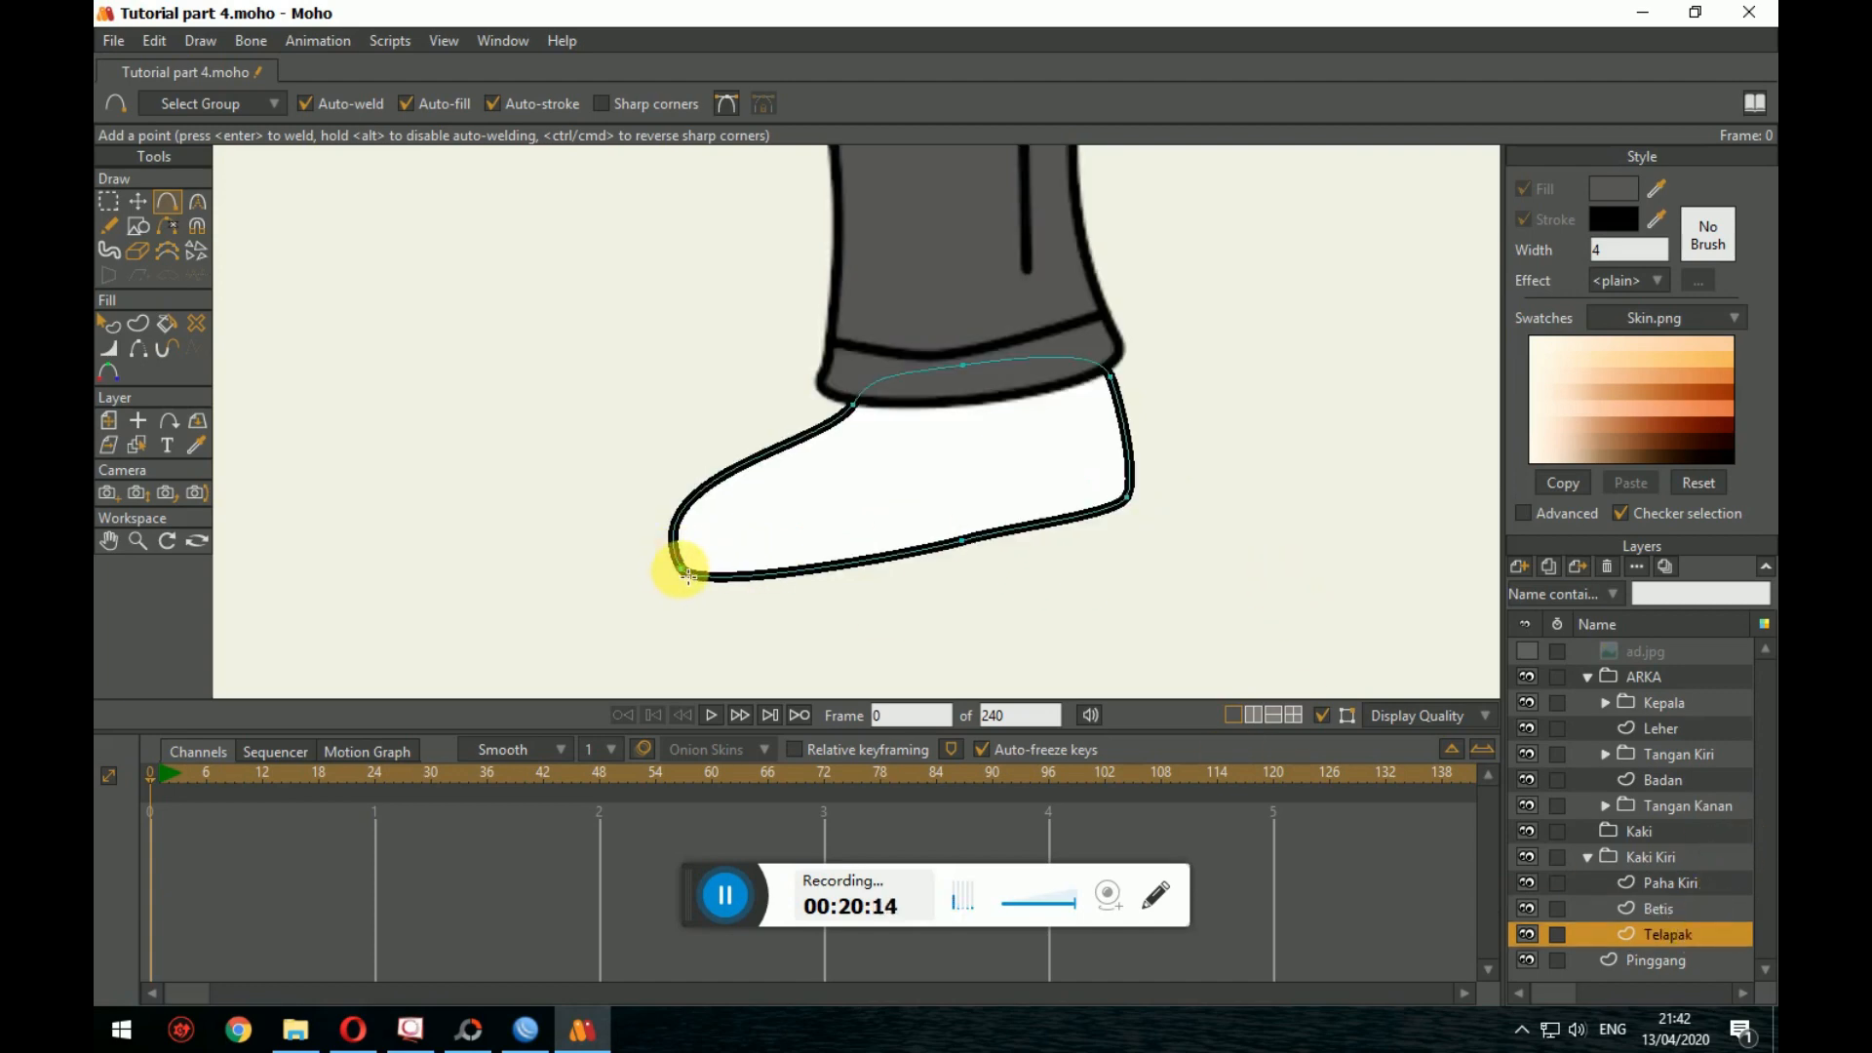
{"action": "left_click_drag", "start_coordinate": [689, 576], "coordinate": [1131, 490]}
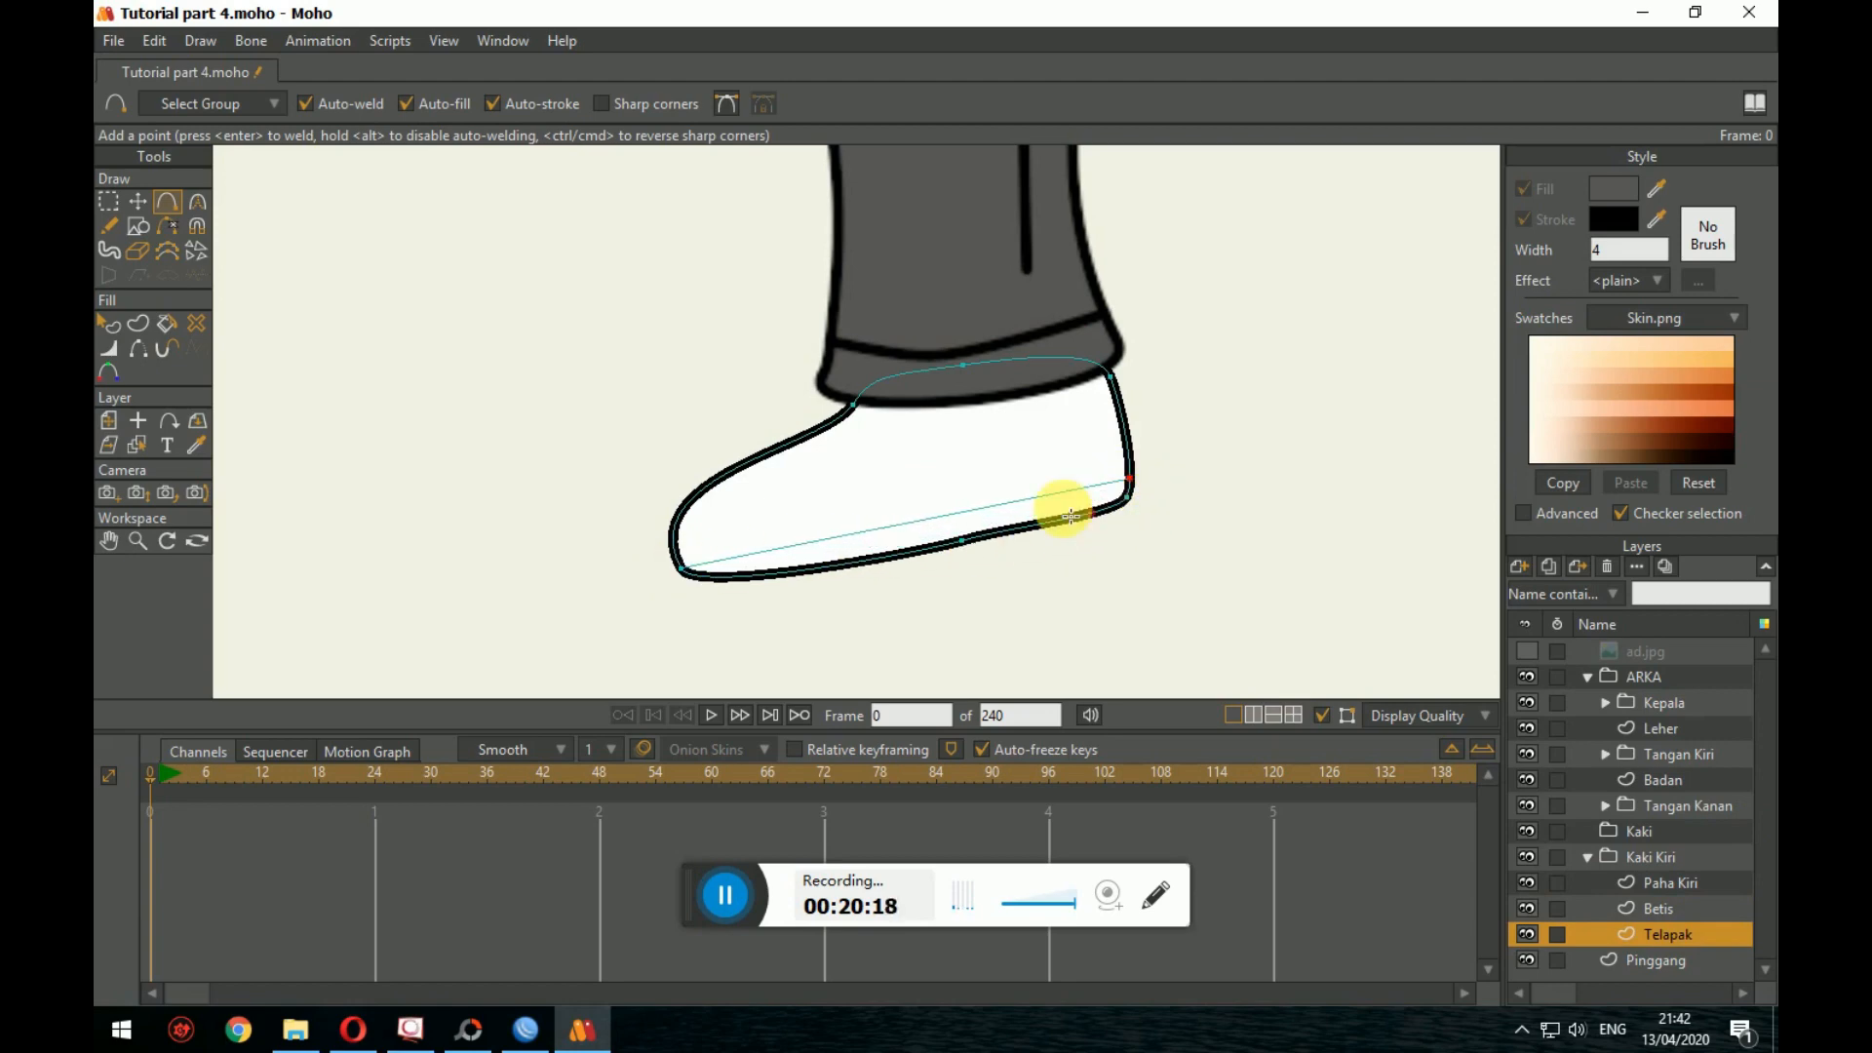
{"action": "left_click", "coordinate": [755, 468]}
{"action": "left_click_drag", "start_coordinate": [766, 484], "coordinate": [780, 549]}
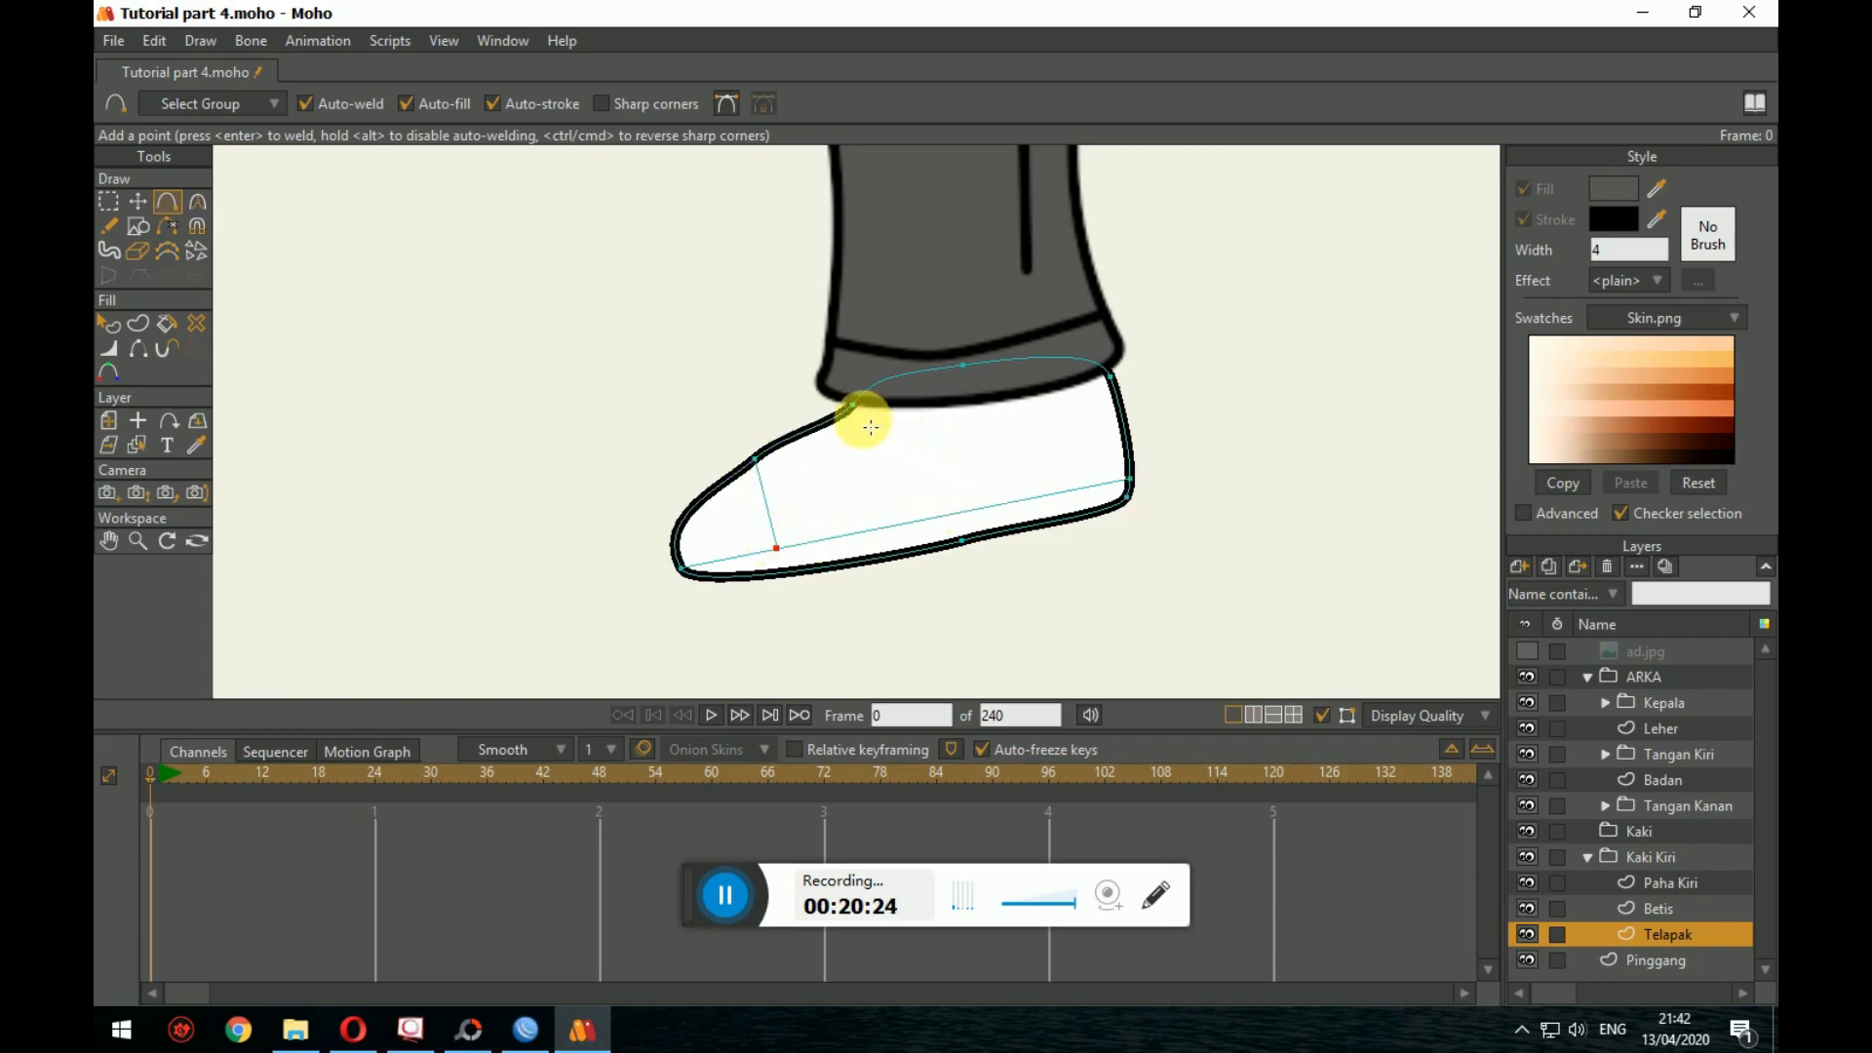
Step: Draw the shoe's collar line from the front of the ankle to the heel and a short slanted lace line on the instep
{"action": "left_click_drag", "start_coordinate": [866, 423], "coordinate": [1114, 391]}
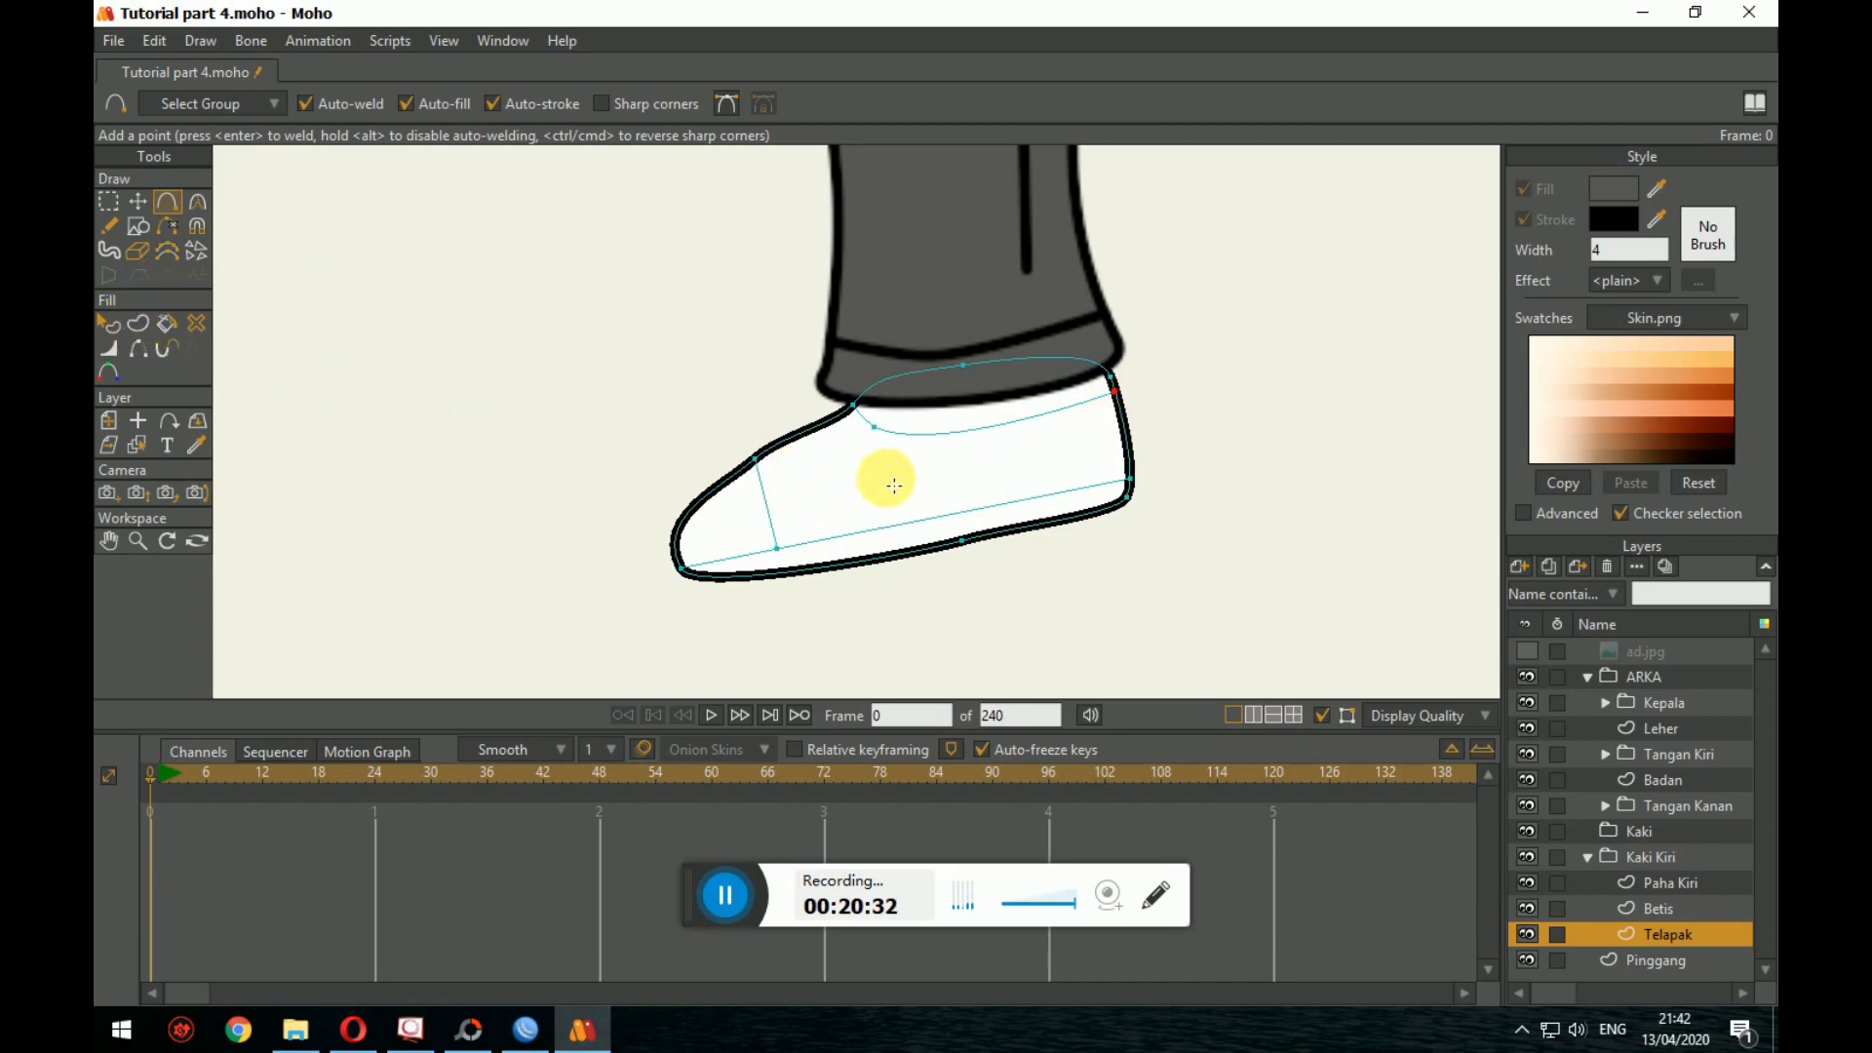
{"action": "left_click_drag", "start_coordinate": [873, 436], "coordinate": [819, 461]}
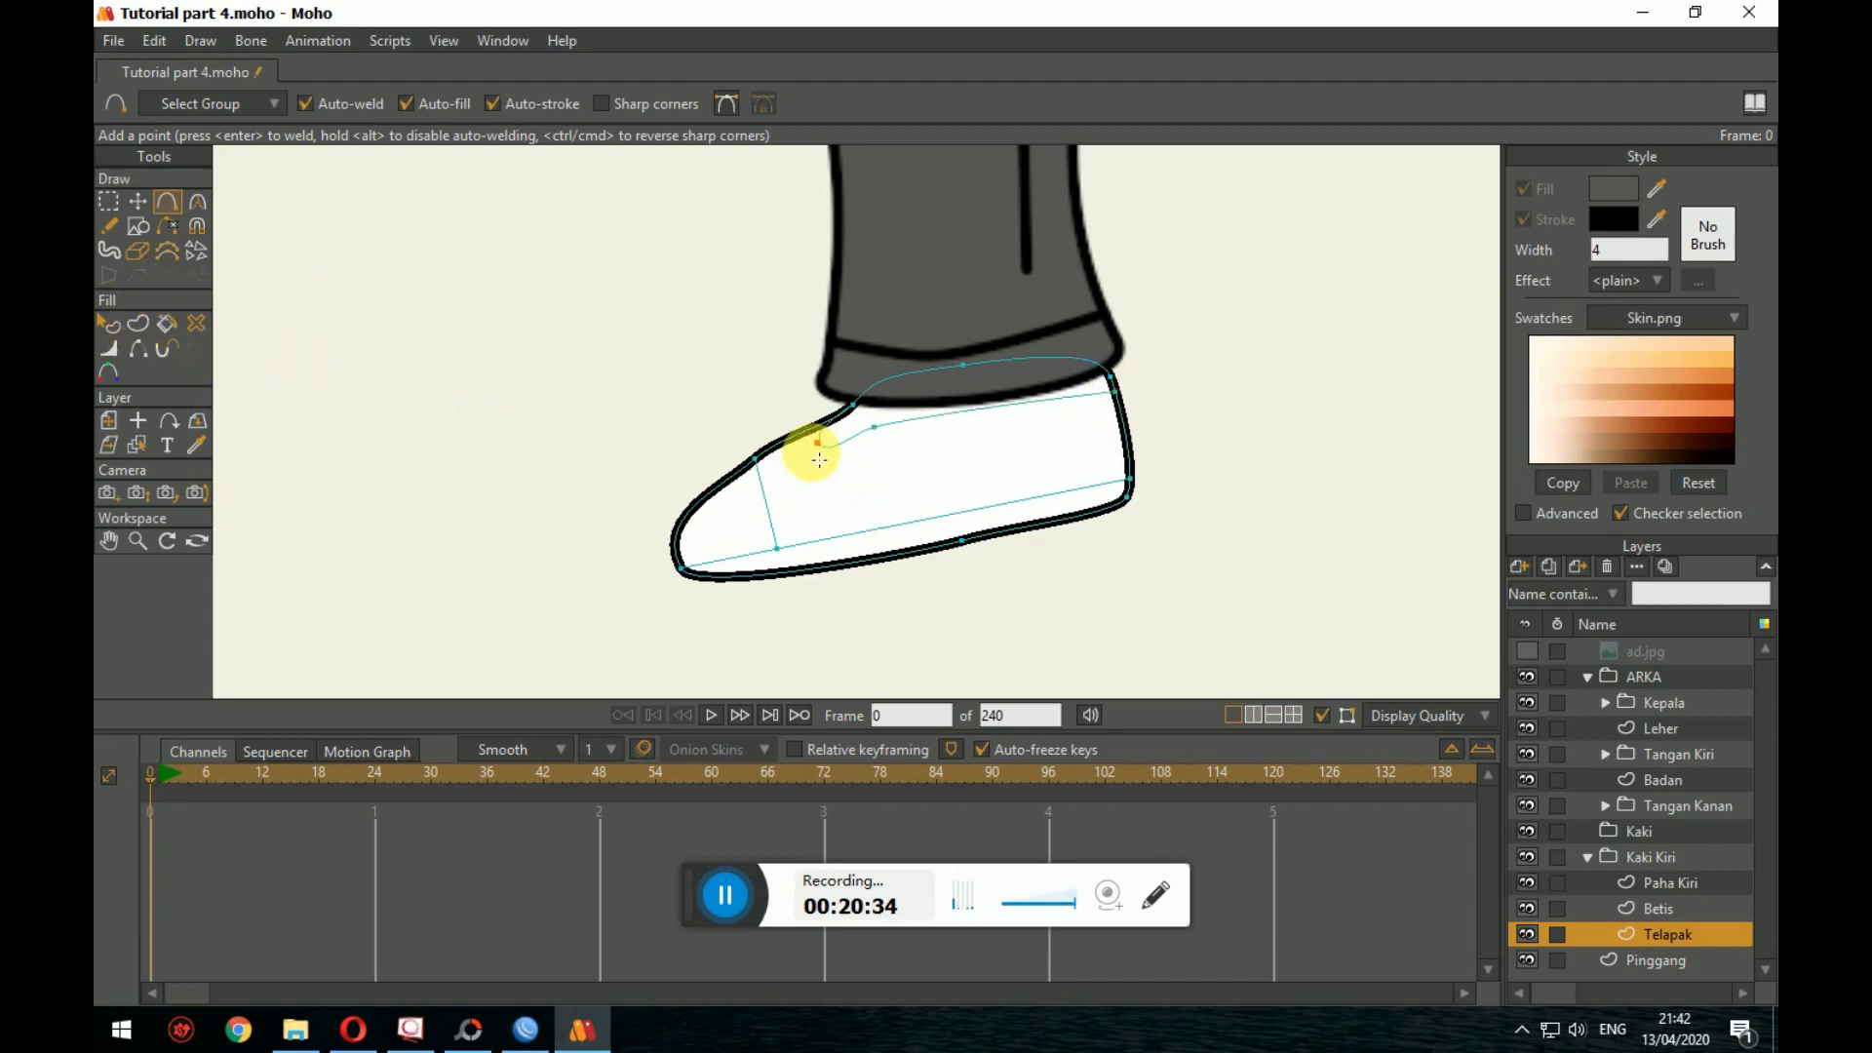
{"action": "key", "text": "ctrl+z"}
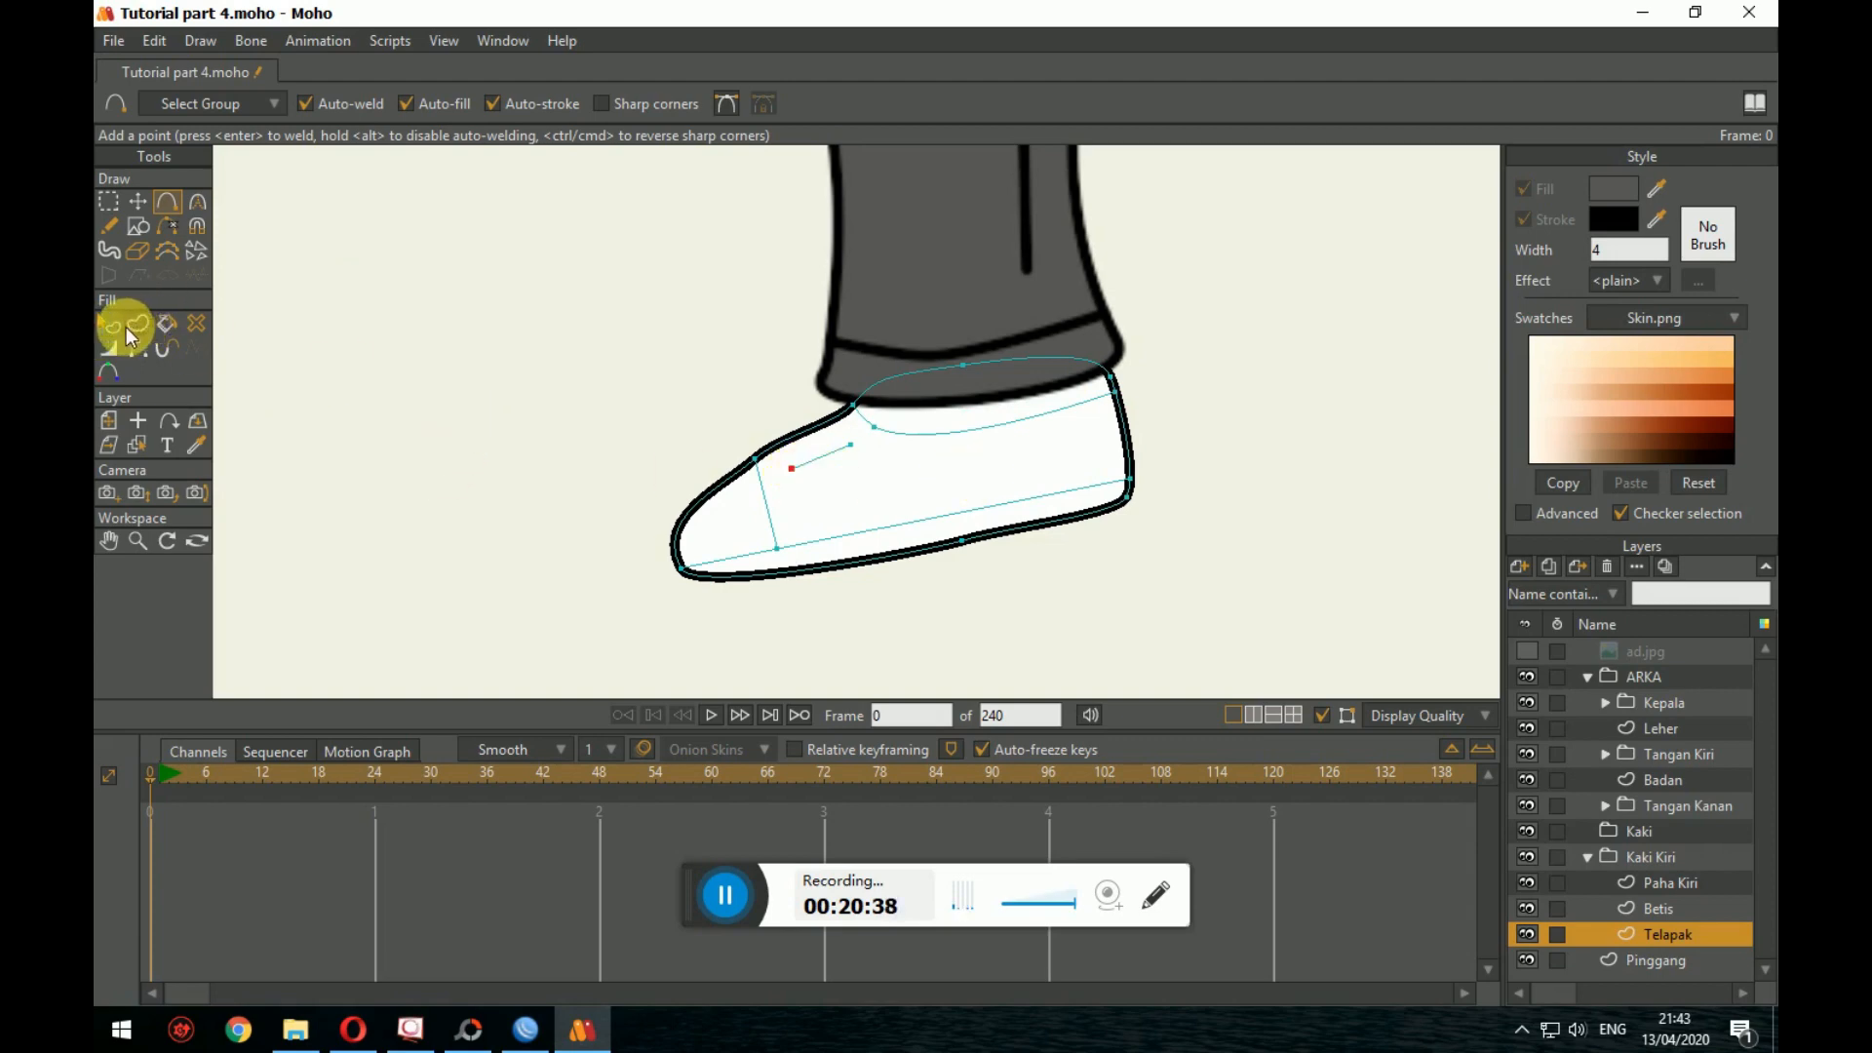
Step: Bend the shoe's toe-cap line into an outward curve with the Curvature tool
{"action": "left_click", "coordinate": [196, 204]}
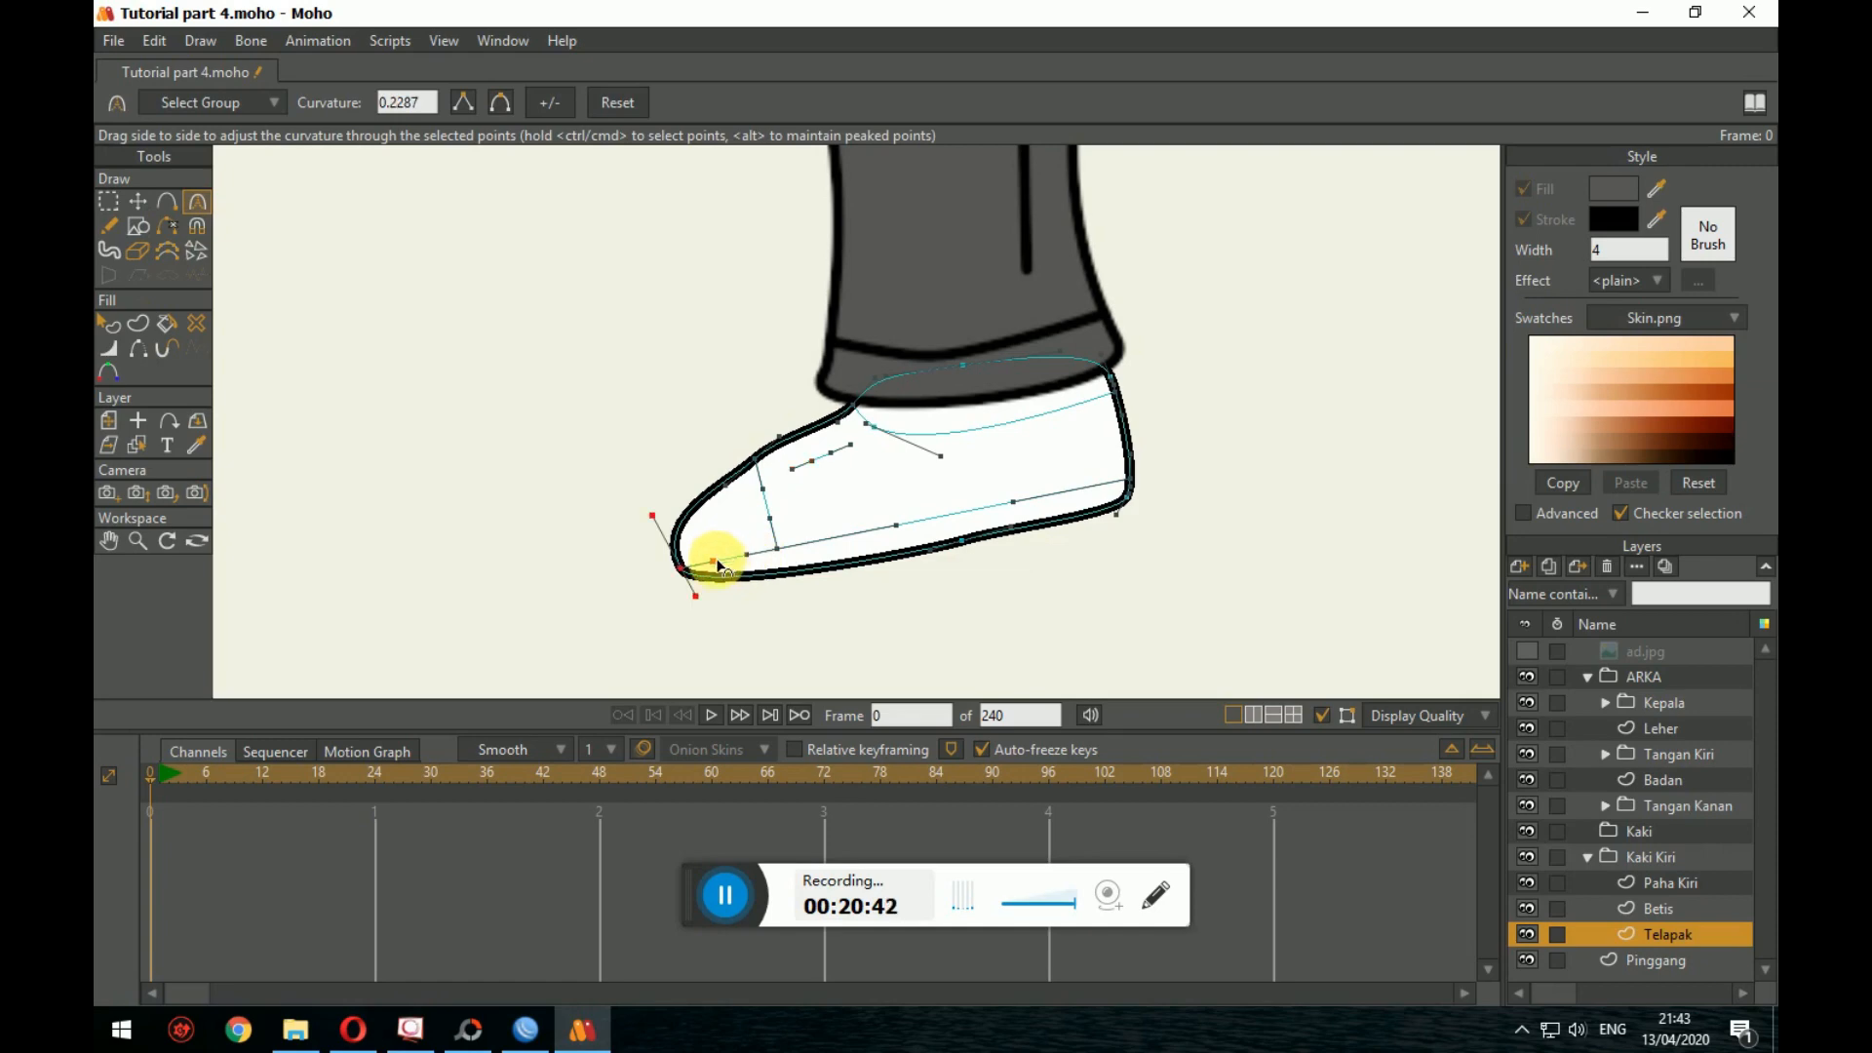
{"action": "left_click", "coordinate": [778, 547], "text": "ctrl"}
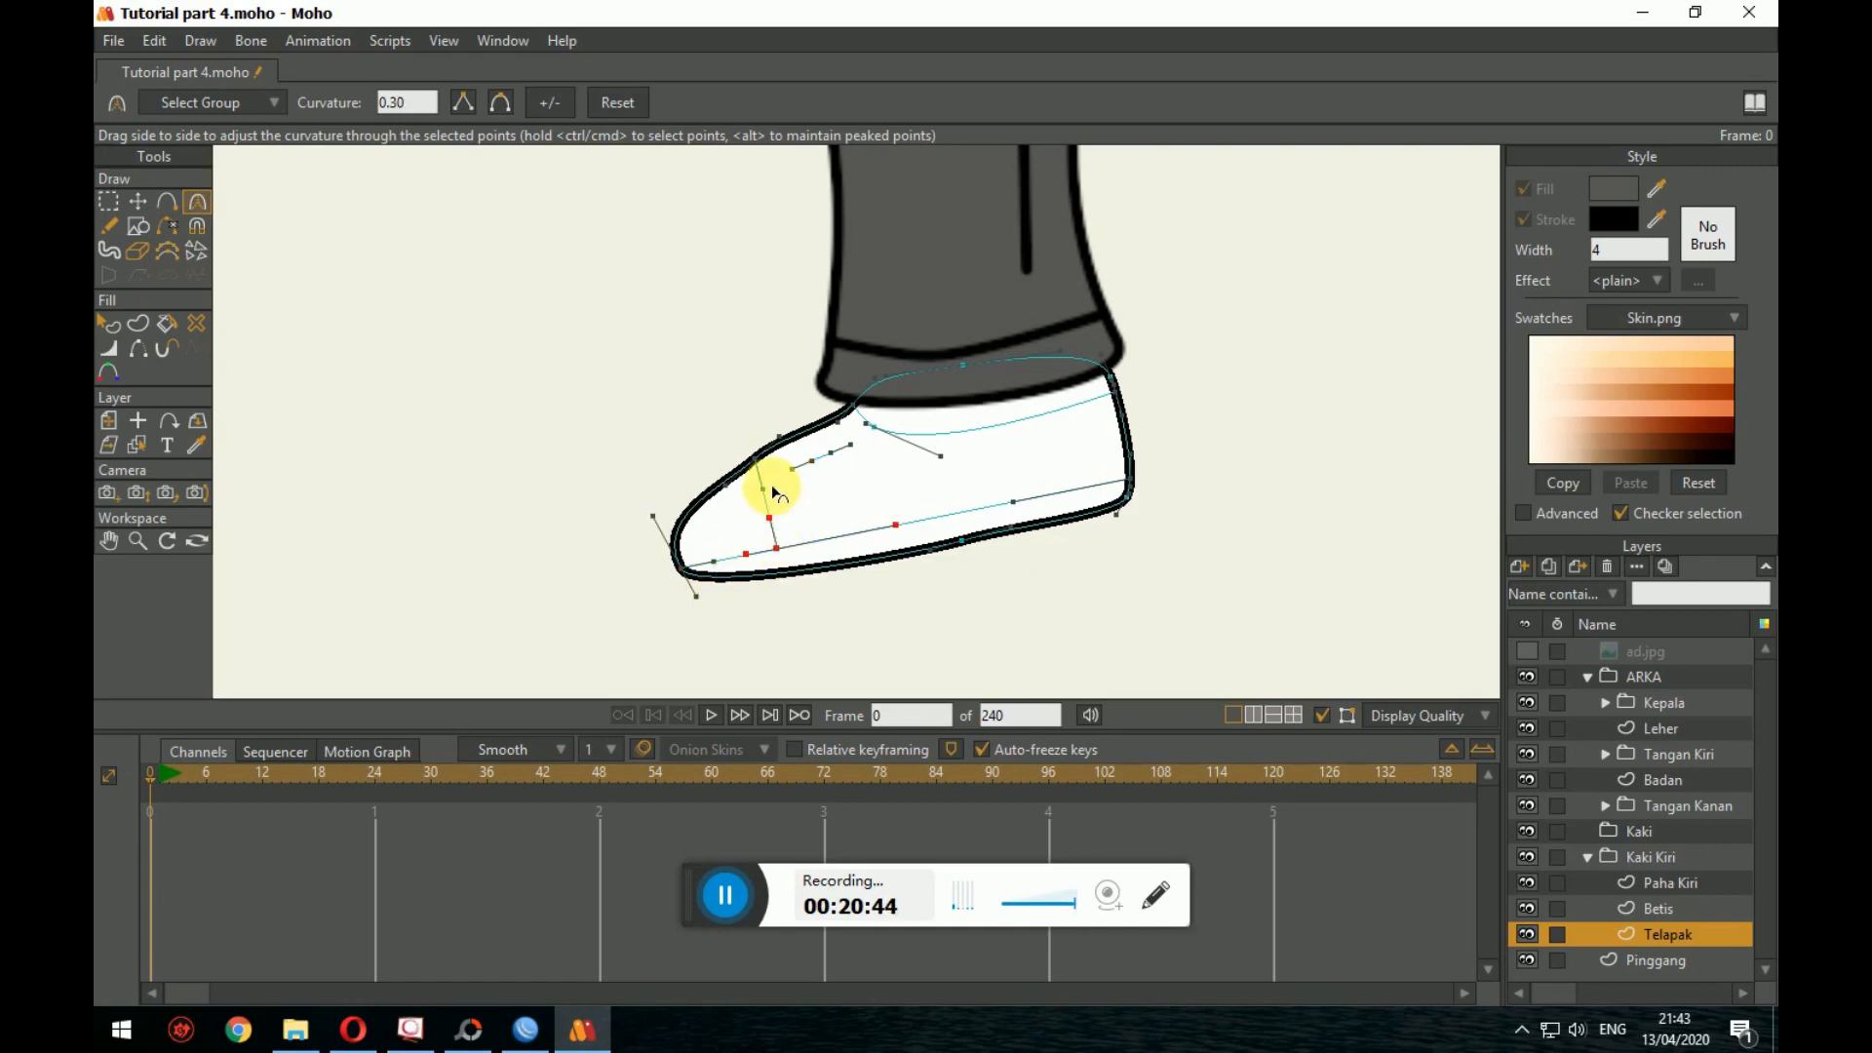
{"action": "left_click", "coordinate": [769, 462], "text": "ctrl"}
{"action": "left_click", "coordinate": [775, 515], "text": "ctrl"}
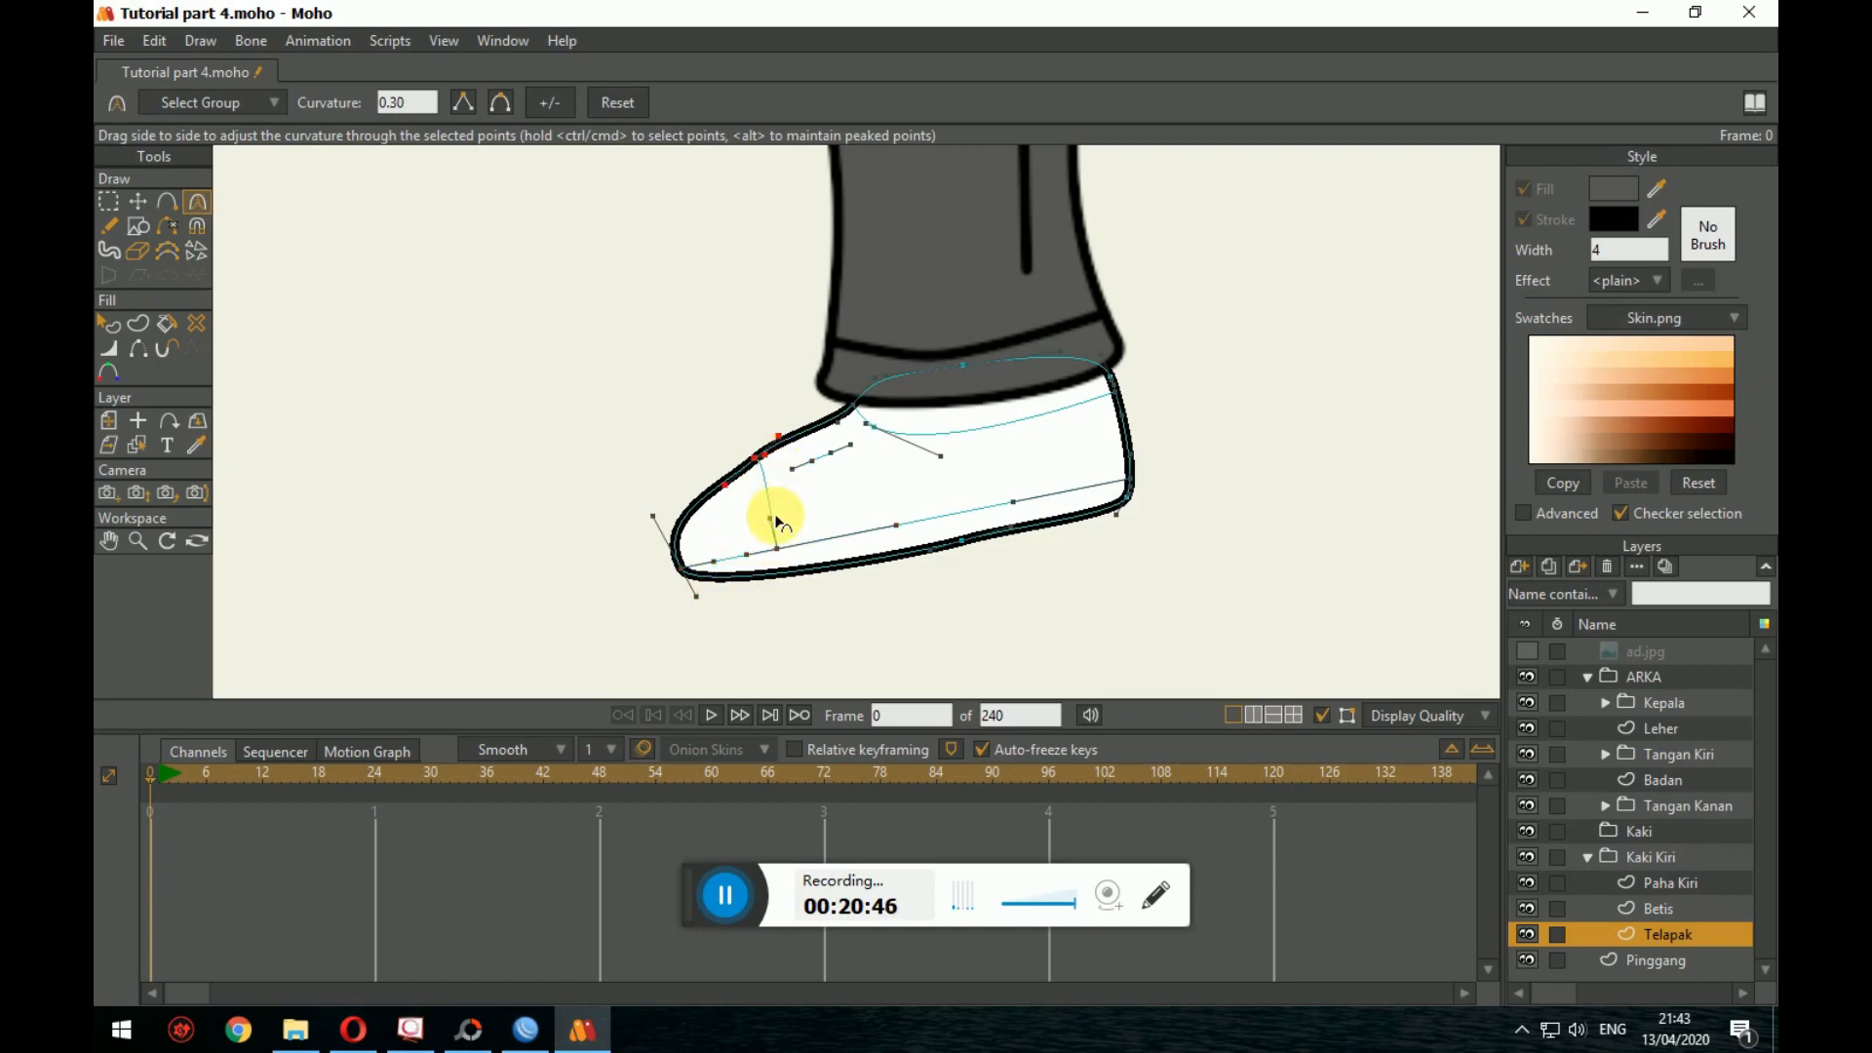
{"action": "left_click", "coordinate": [754, 556]}
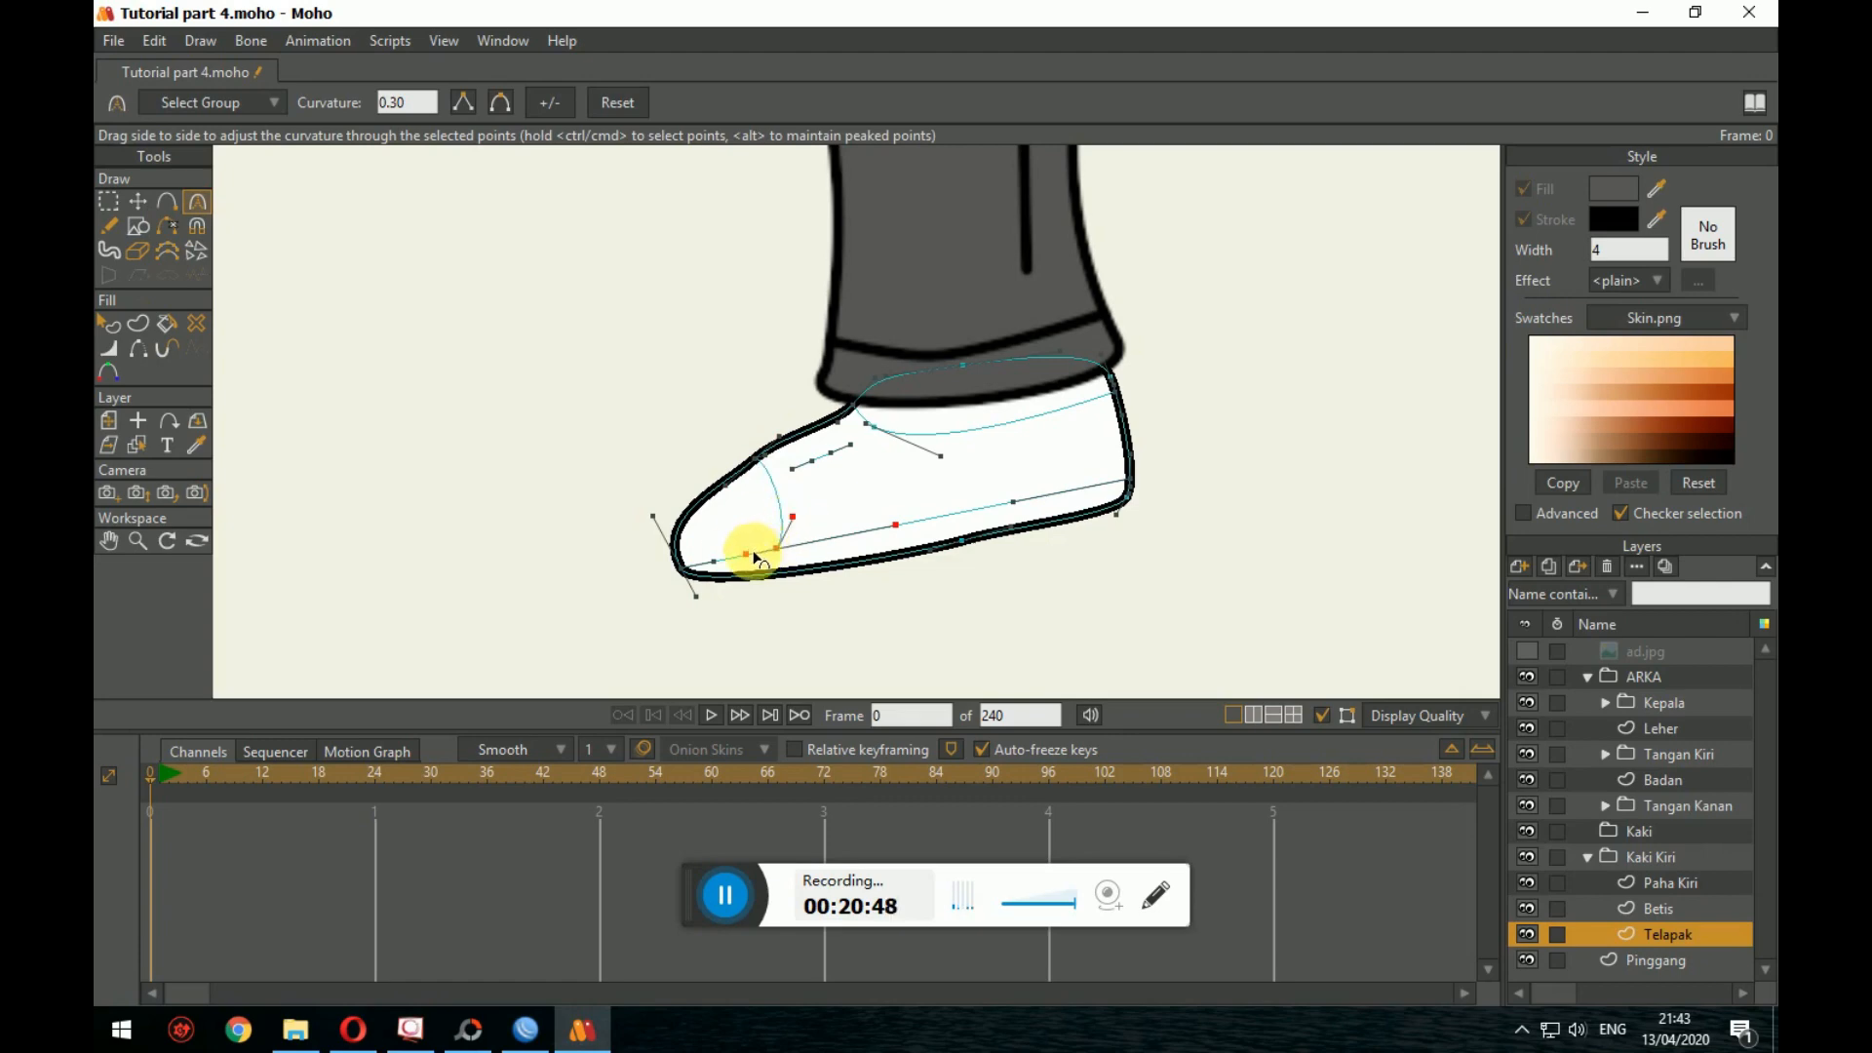
Step: Adjust the curve handles of the sole line at toe, toe cap and heel, and of the collar line at its front point
{"action": "left_click_drag", "start_coordinate": [727, 555], "coordinate": [717, 557]}
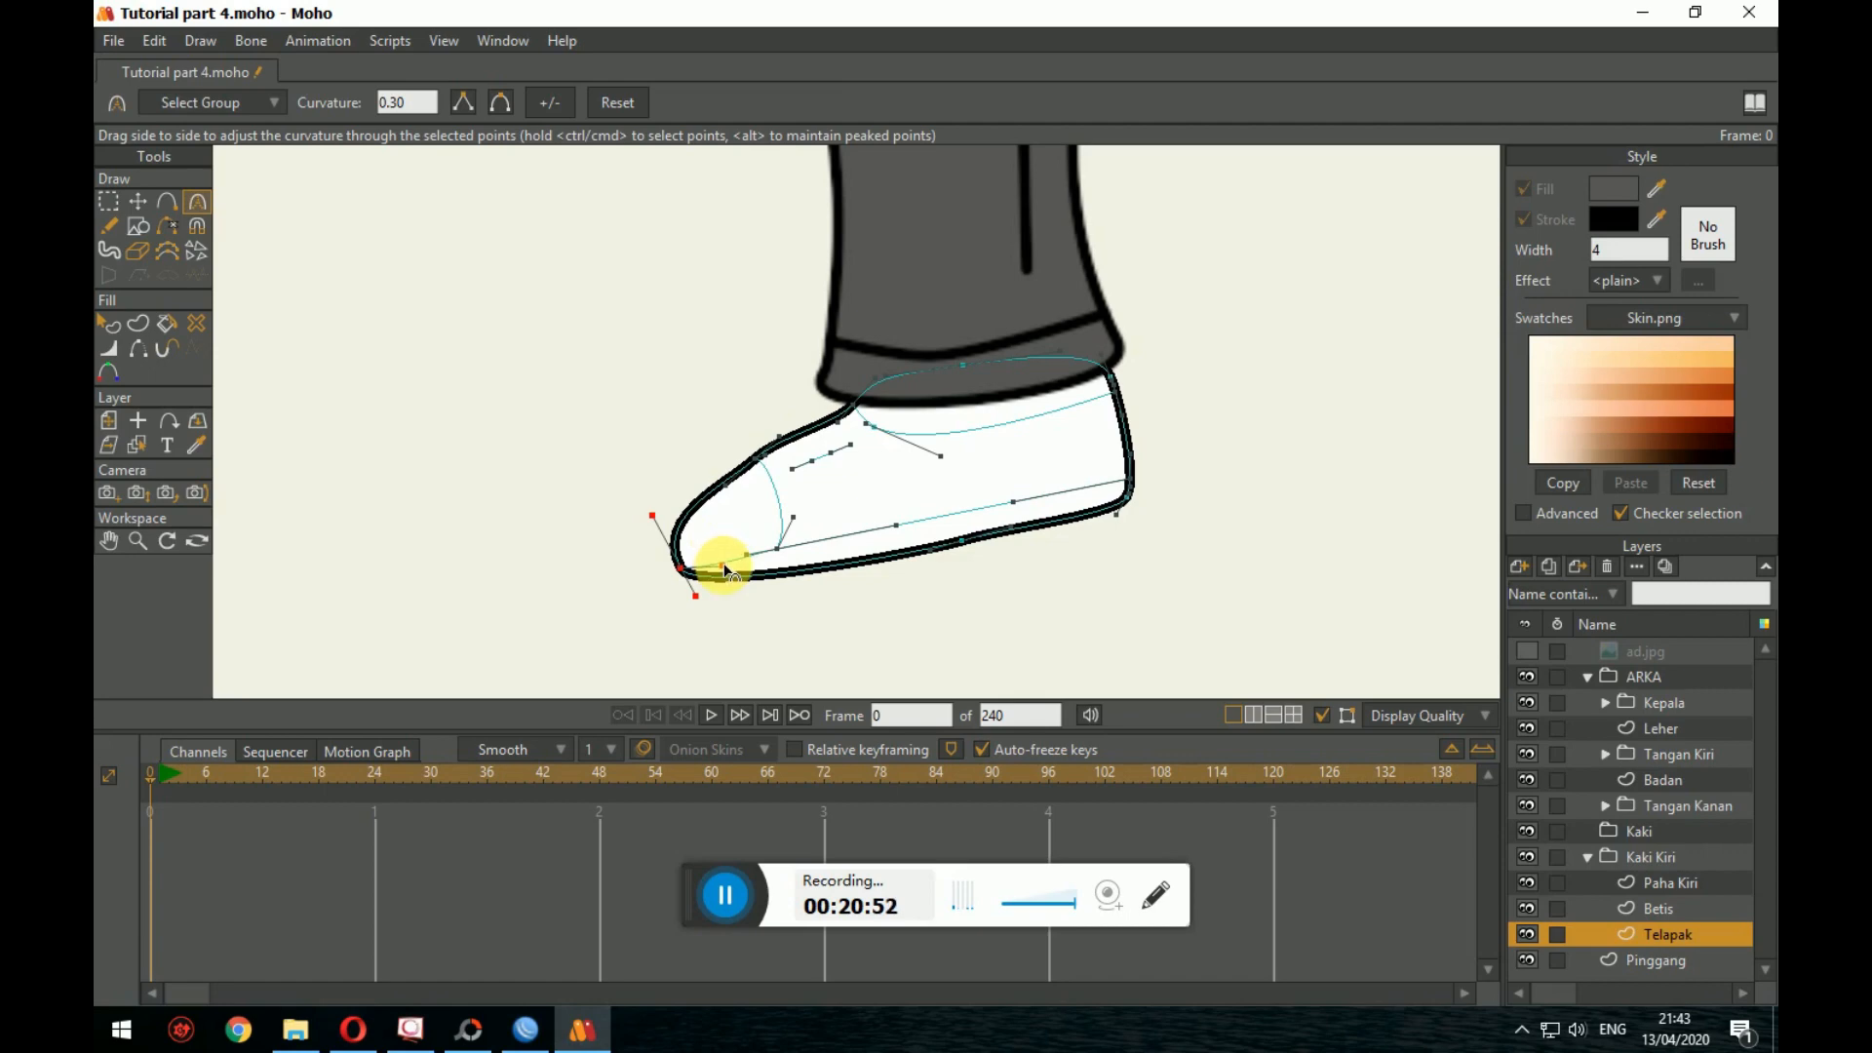
{"action": "left_click", "coordinate": [777, 546]}
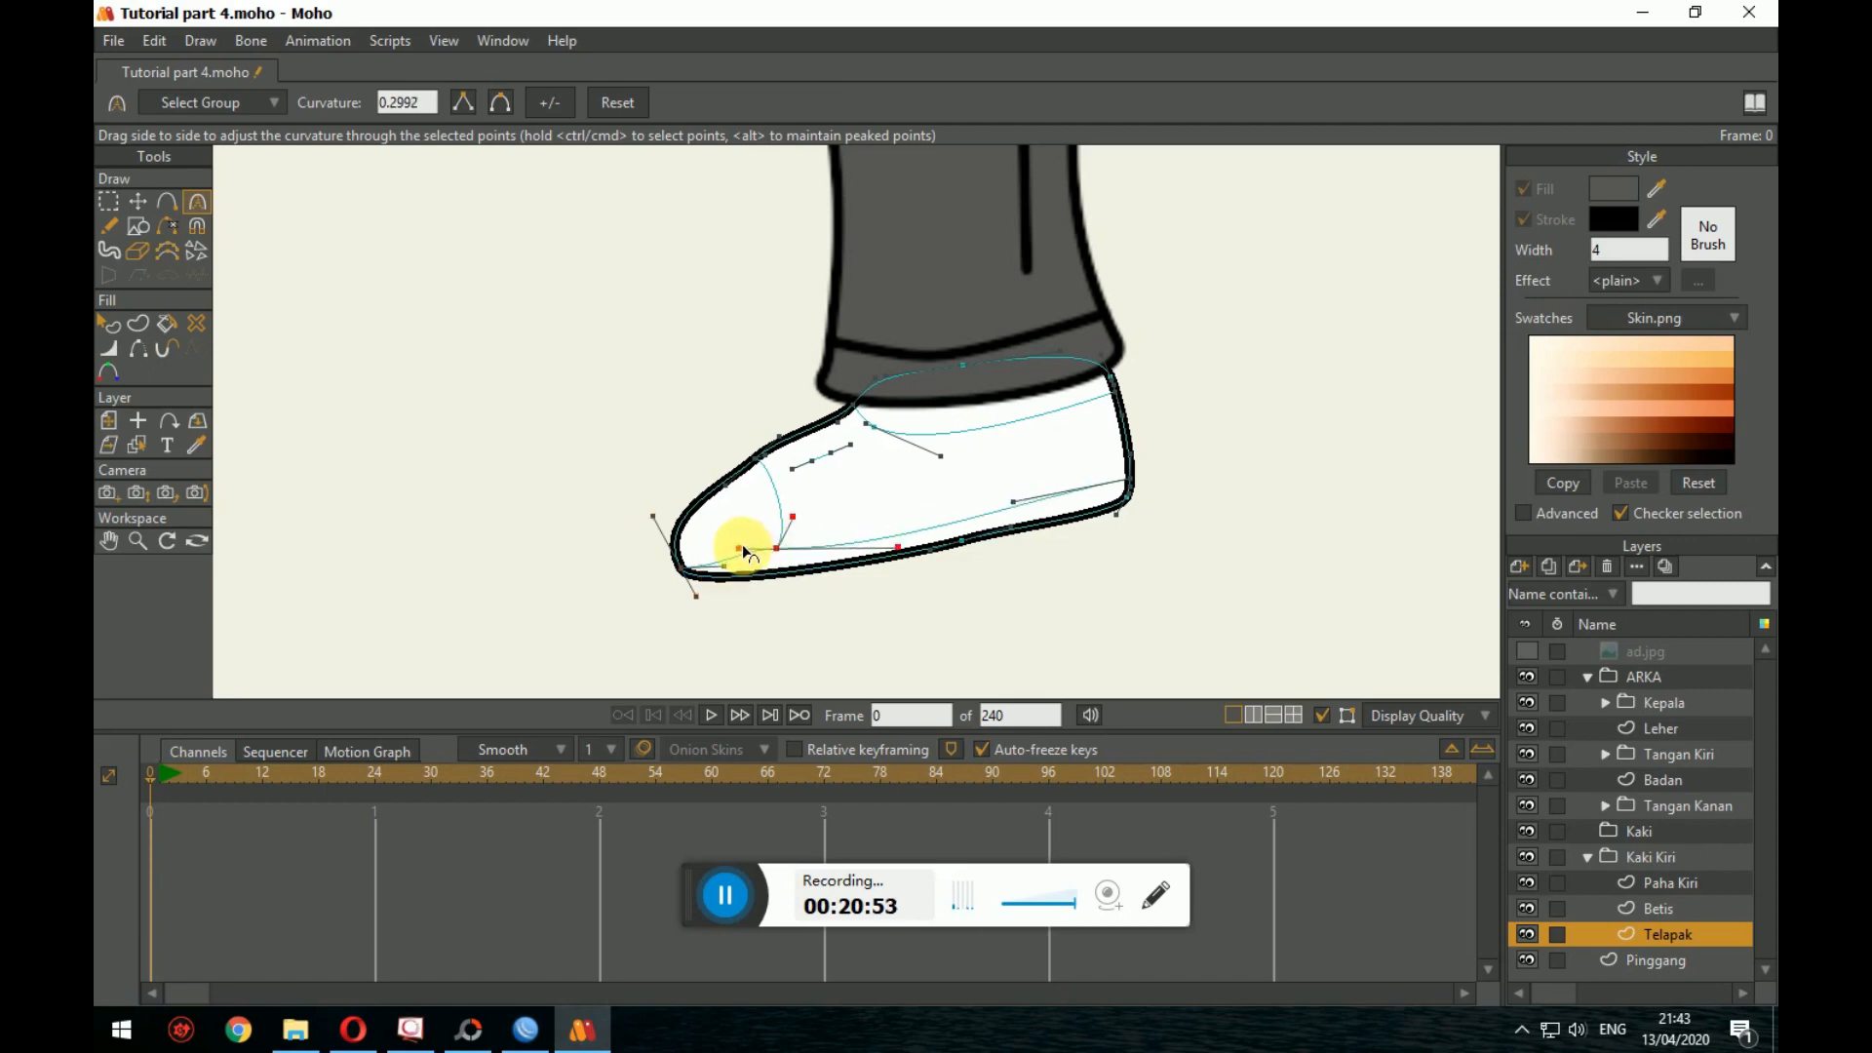
{"action": "left_click_drag", "start_coordinate": [744, 549], "coordinate": [849, 538]}
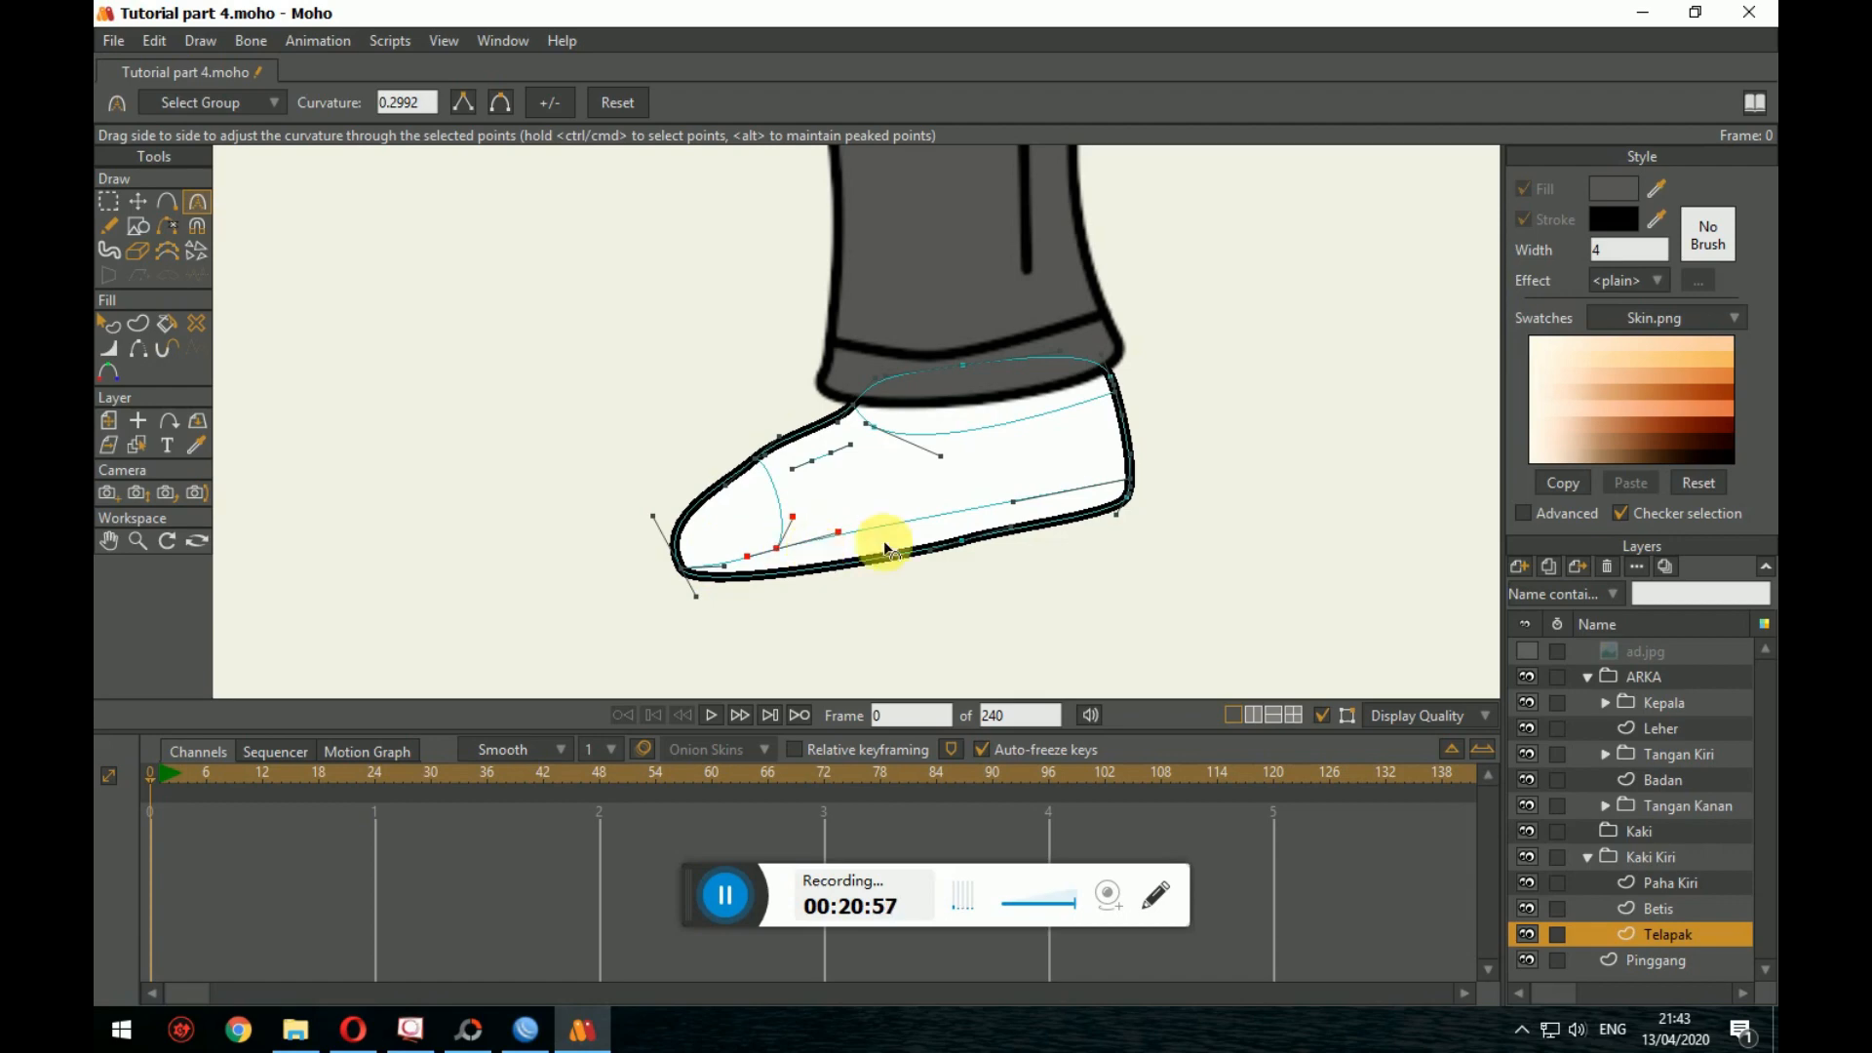
{"action": "left_click", "coordinate": [1016, 509]}
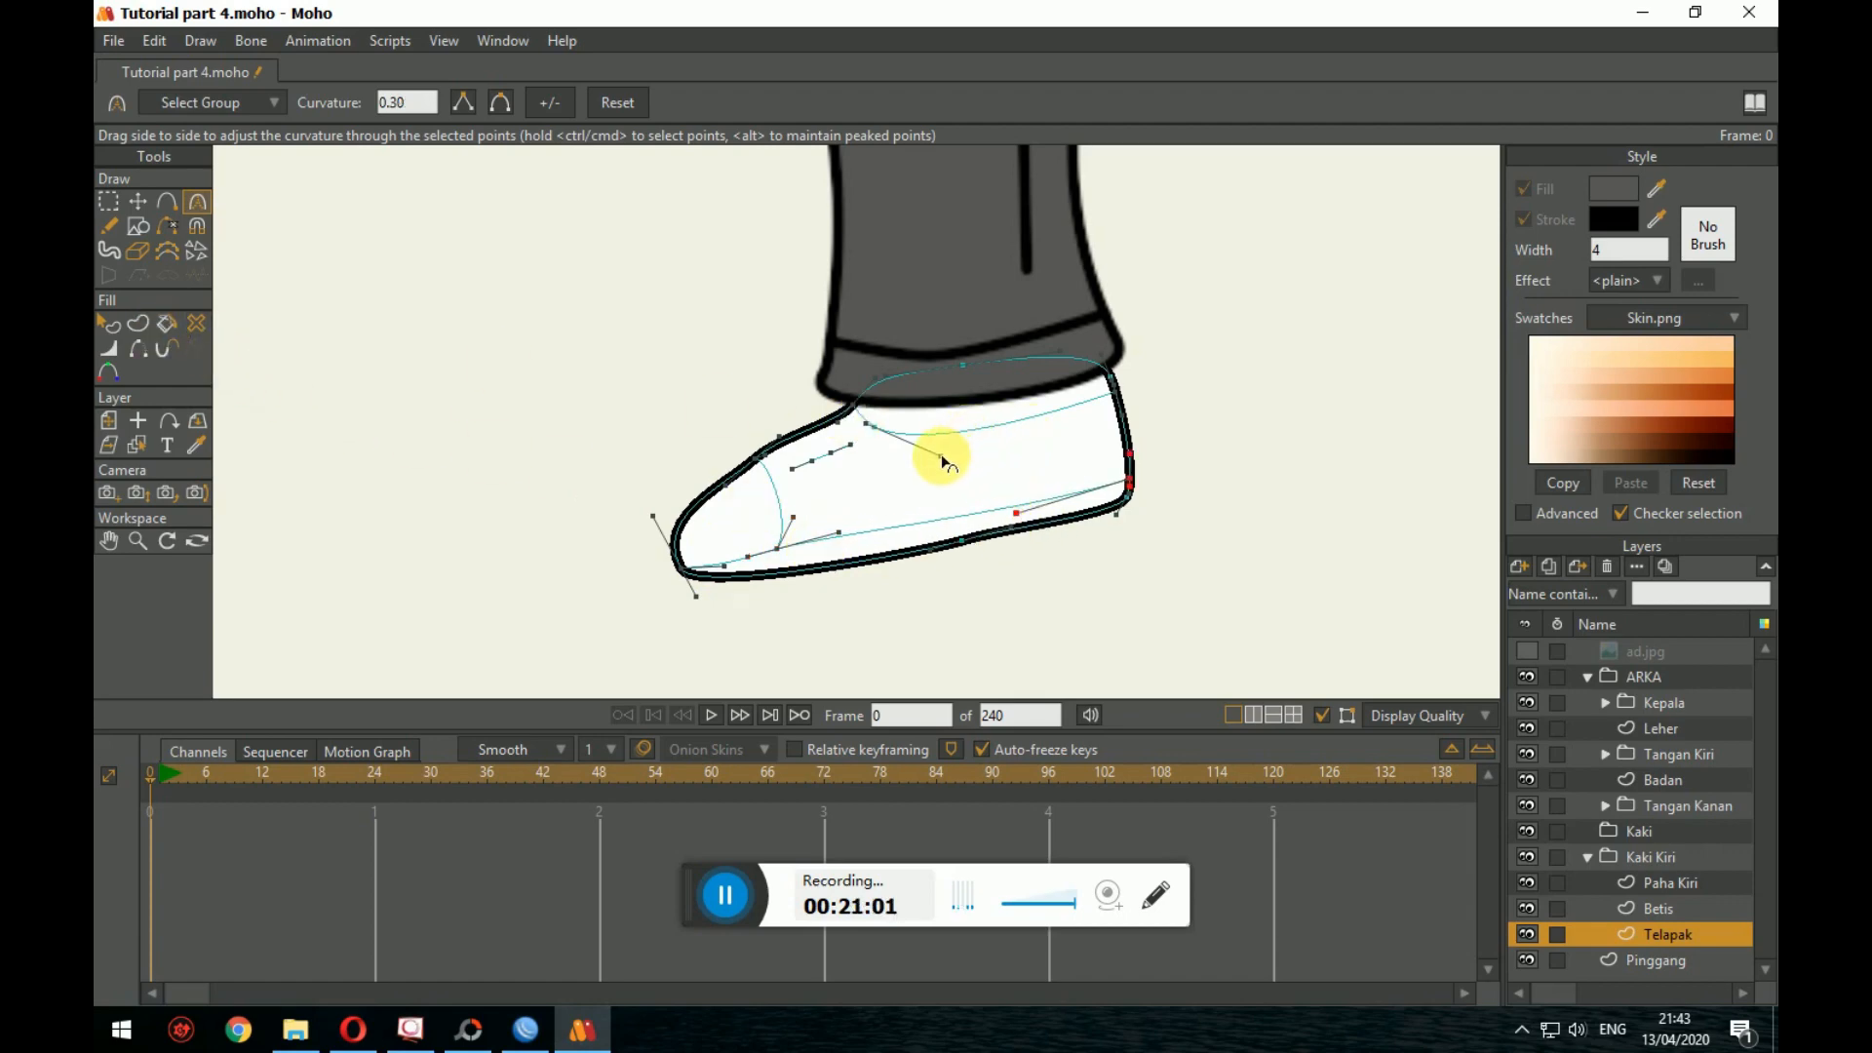
{"action": "left_click_drag", "start_coordinate": [943, 460], "coordinate": [981, 451]}
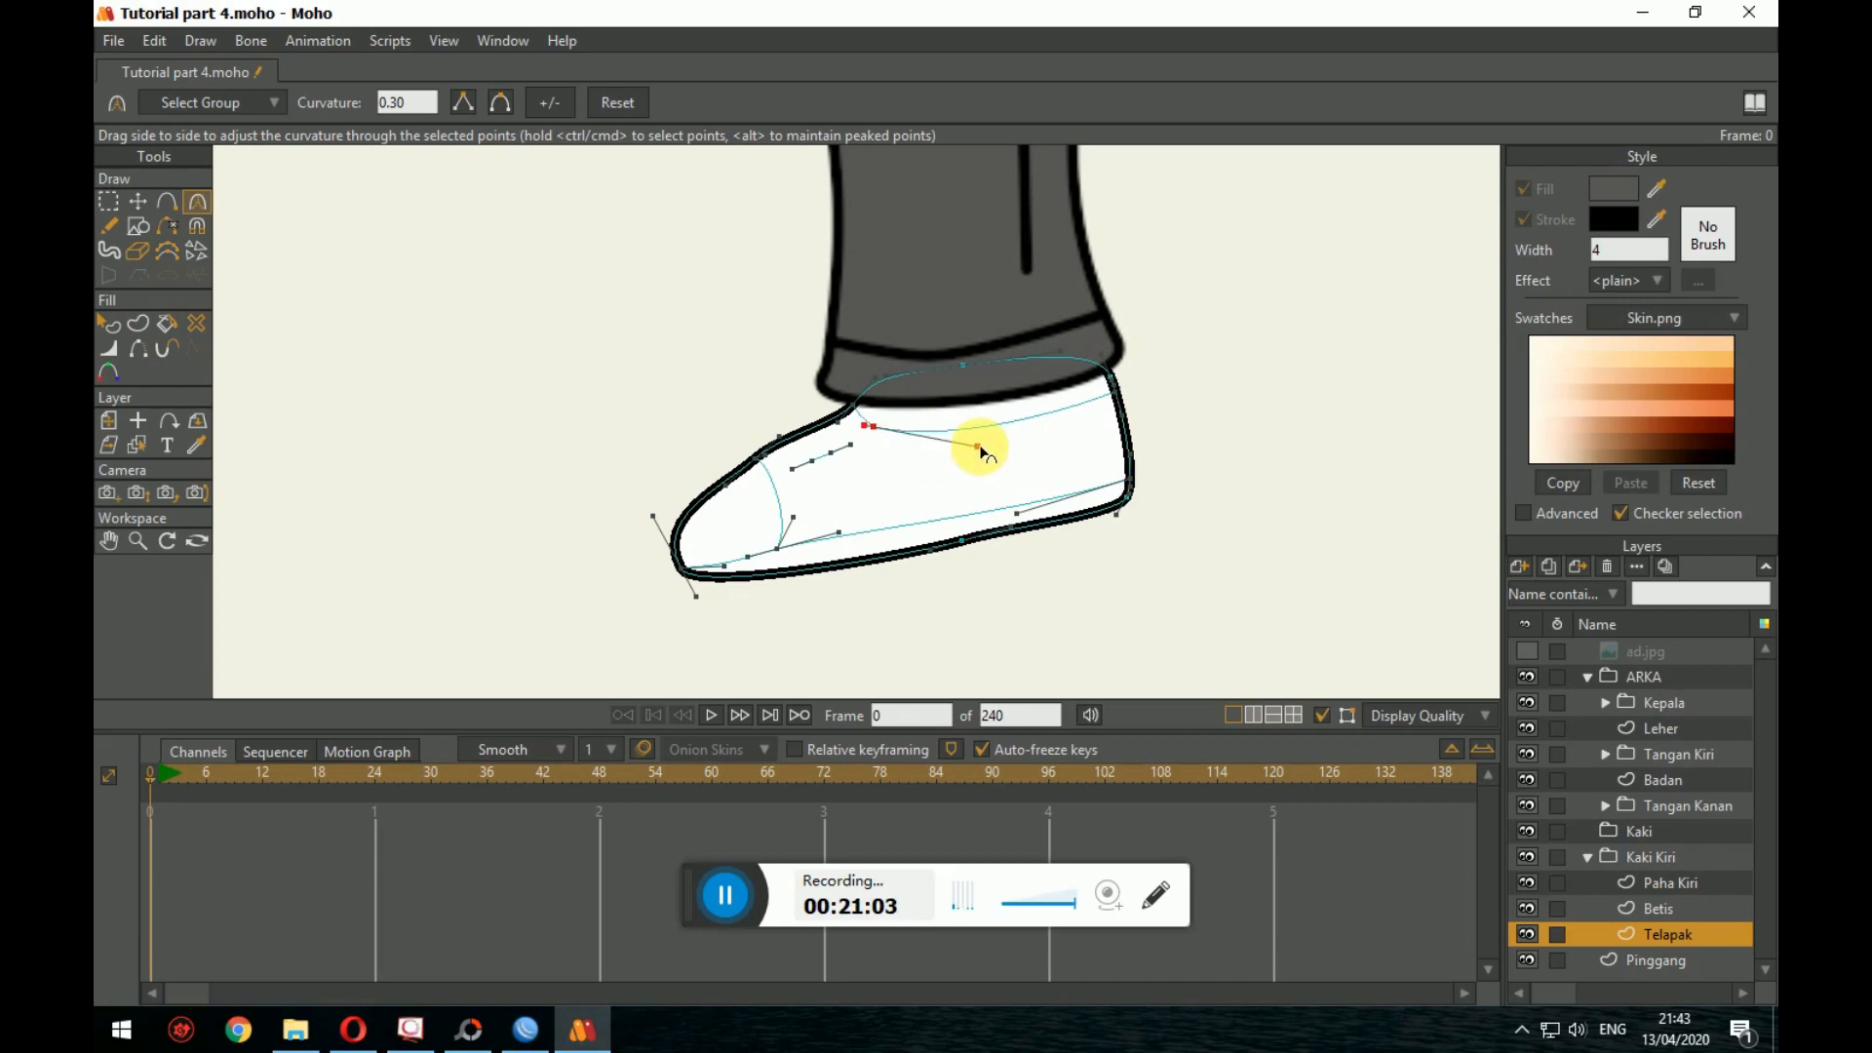
Step: Draw two short parallel strokes crossing the lace line on the shoe's instep
{"action": "left_click", "coordinate": [166, 203]}
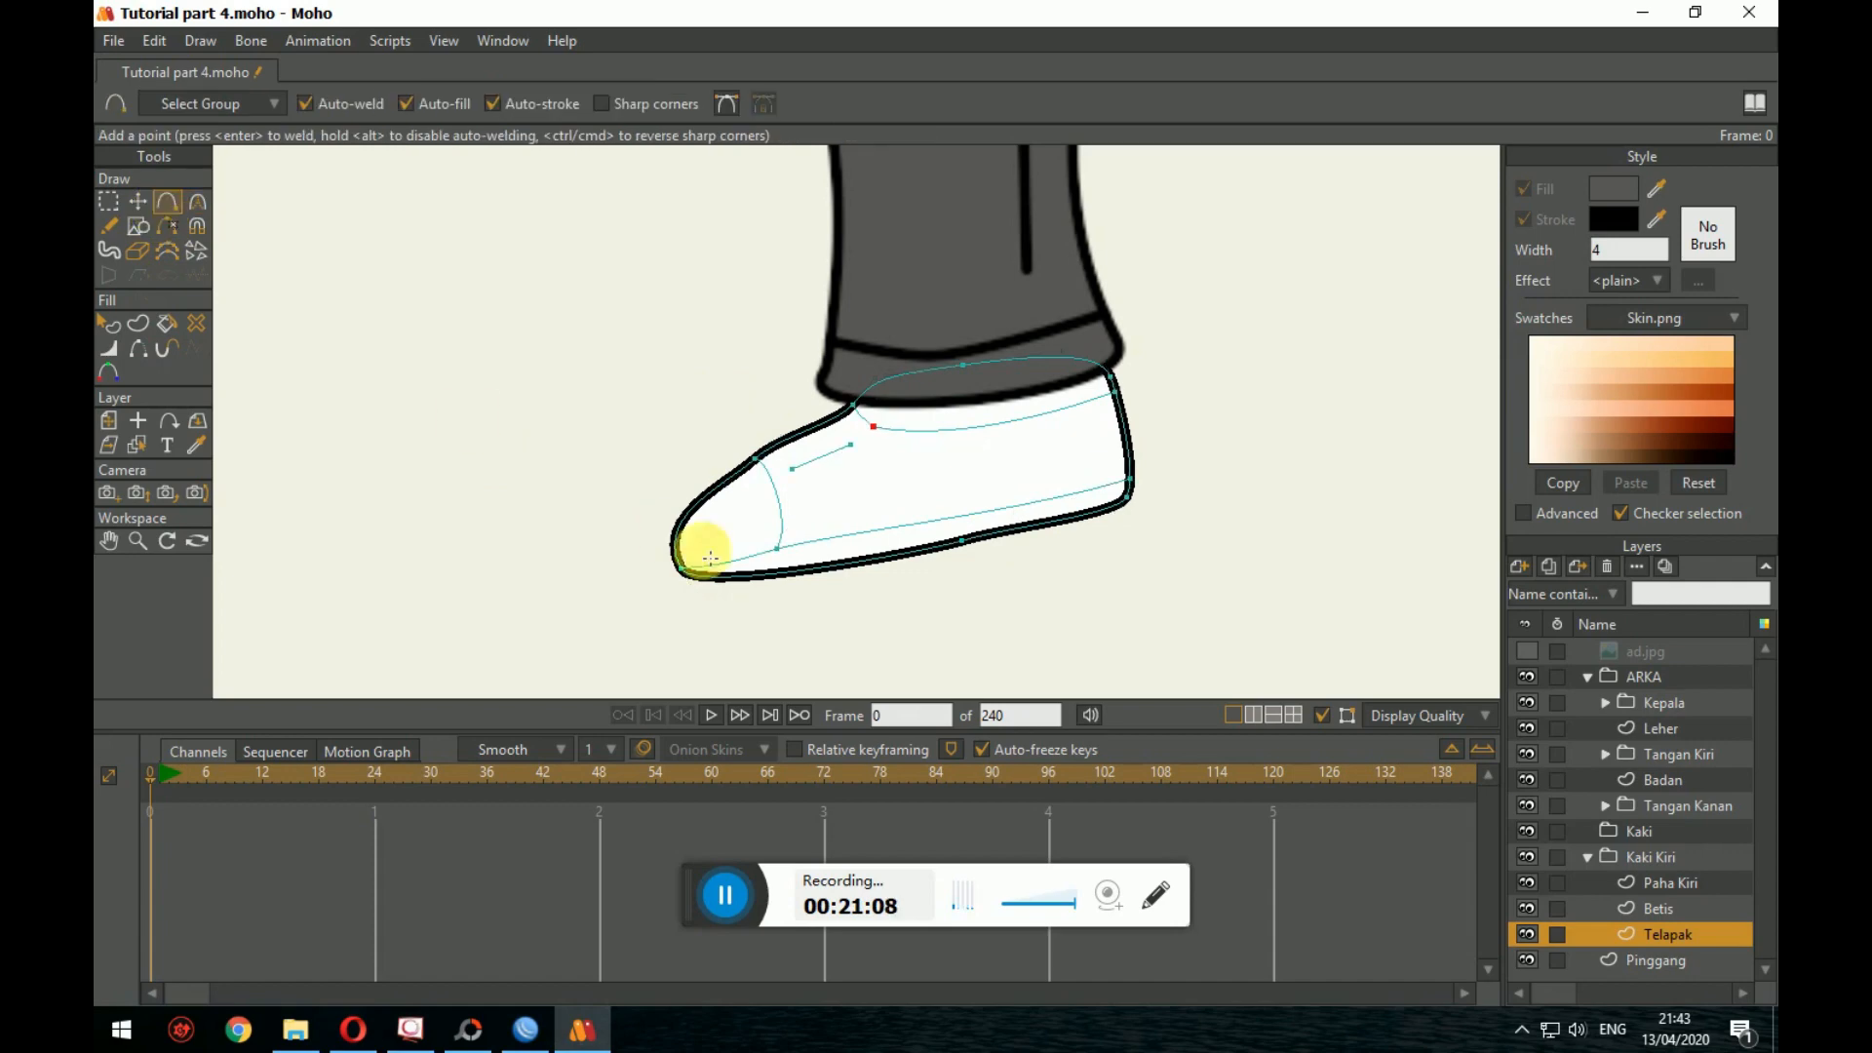
{"action": "mouse_move", "coordinate": [803, 449]}
{"action": "left_mouse_down"}
{"action": "mouse_move", "coordinate": [838, 484]}
{"action": "mouse_move", "coordinate": [835, 447]}
{"action": "mouse_move", "coordinate": [848, 506]}
{"action": "mouse_move", "coordinate": [832, 430]}
{"action": "mouse_move", "coordinate": [851, 460]}
{"action": "left_mouse_up"}
{"action": "key", "text": "ctrl+z"}
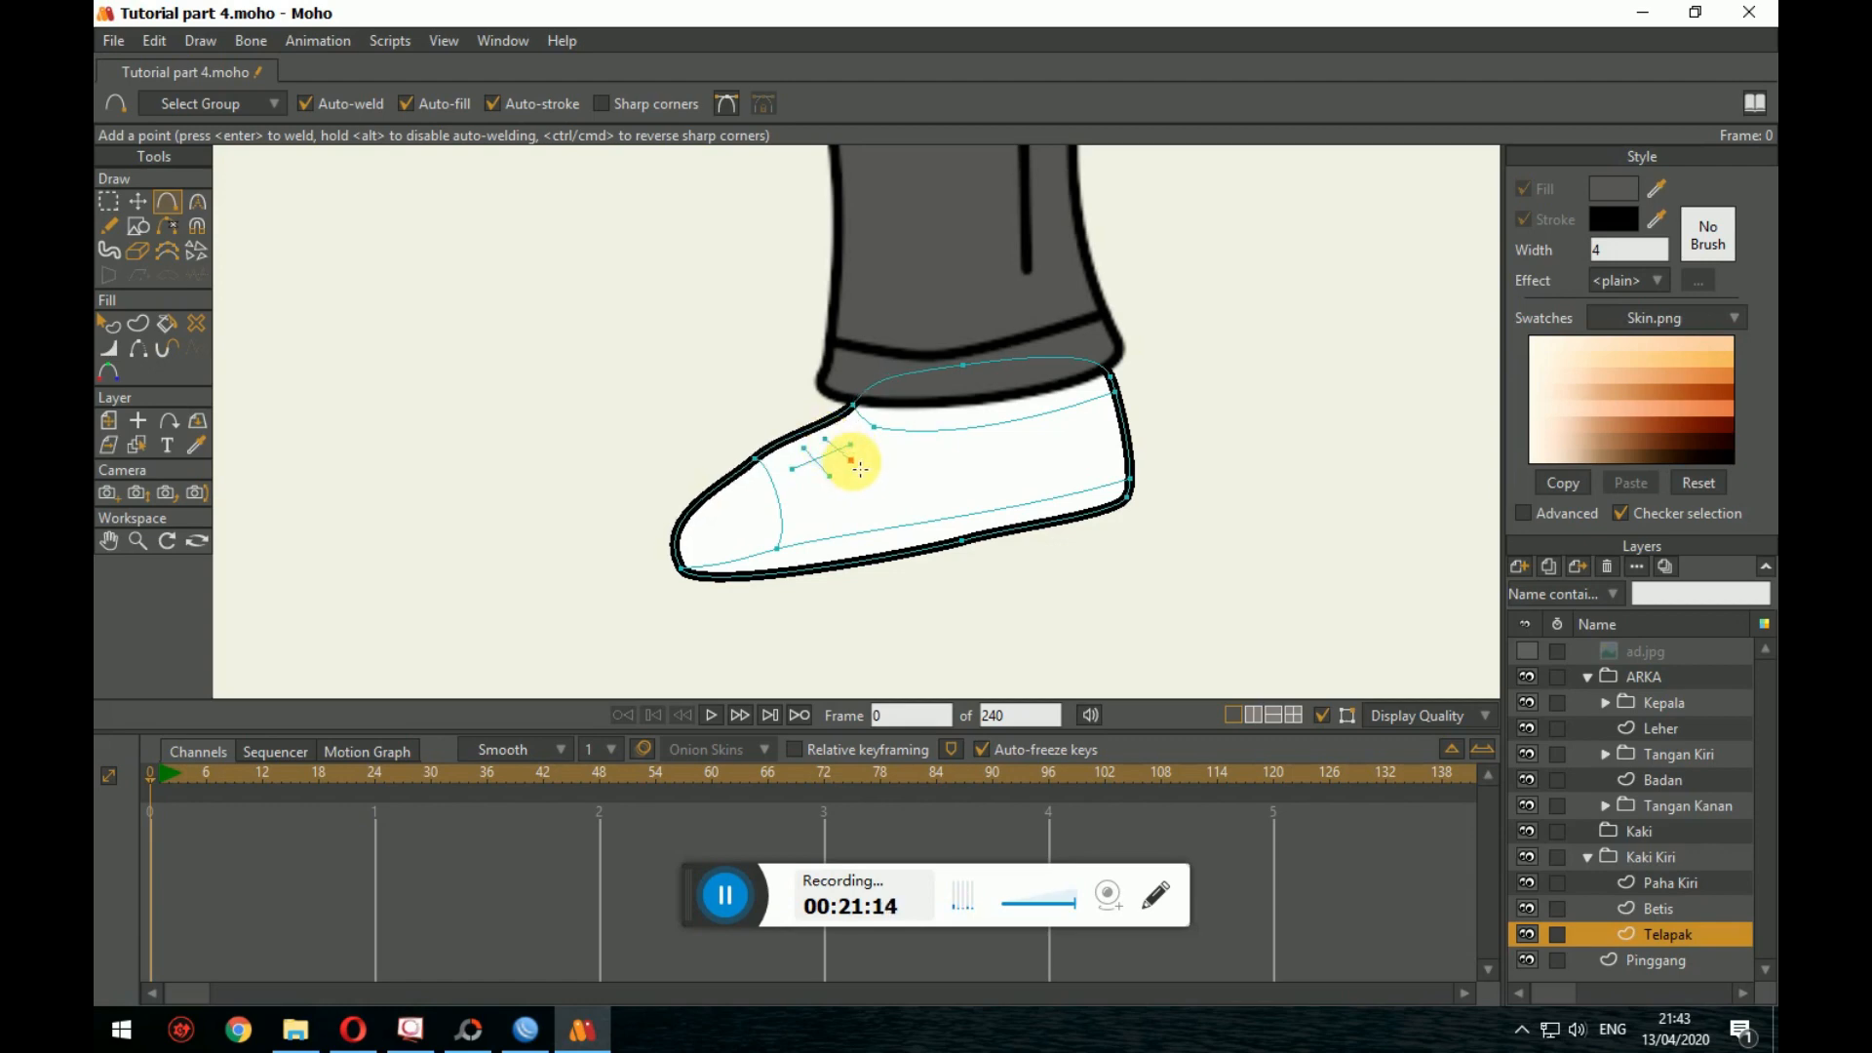
Step: Select the visible shoe's points and create a shape with both fill and stroke from the outline and new detail lines
{"action": "left_click", "coordinate": [108, 200]}
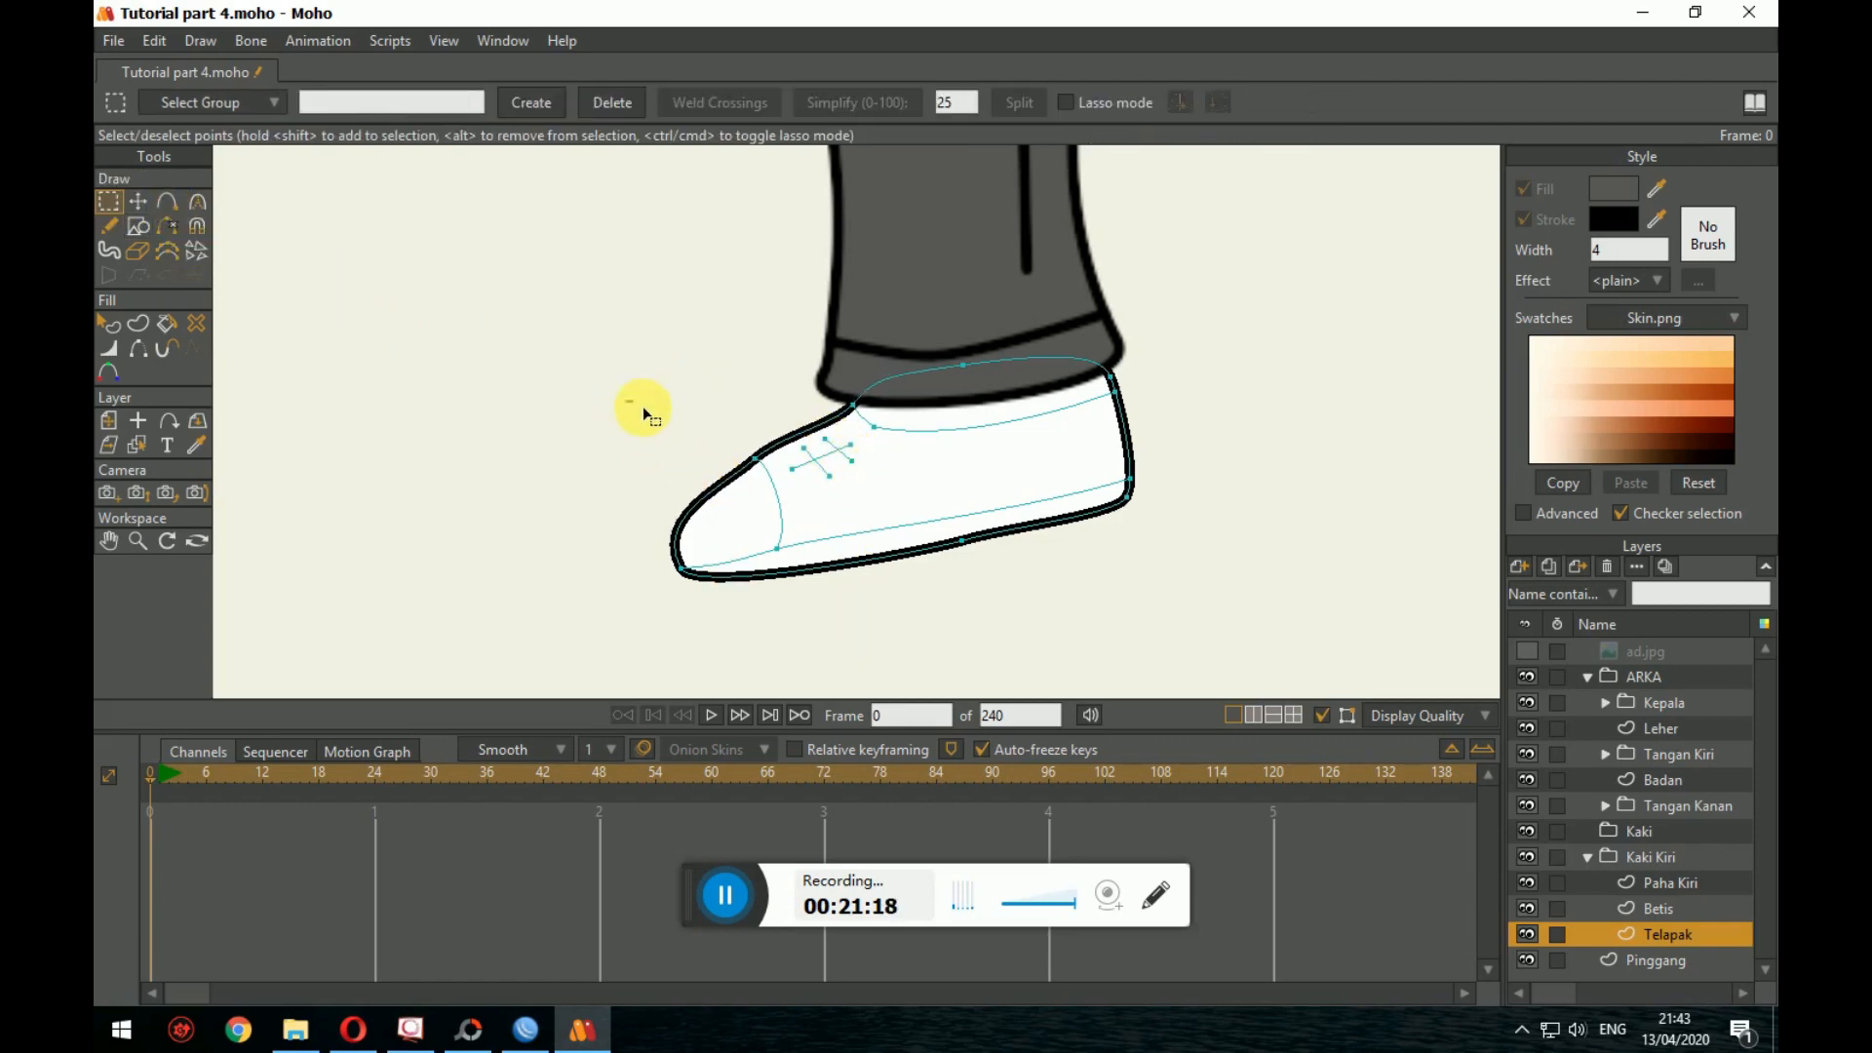
{"action": "left_click_drag", "start_coordinate": [625, 399], "coordinate": [1258, 576]}
{"action": "left_click", "coordinate": [765, 430]}
{"action": "left_click_drag", "start_coordinate": [705, 409], "coordinate": [1256, 597]}
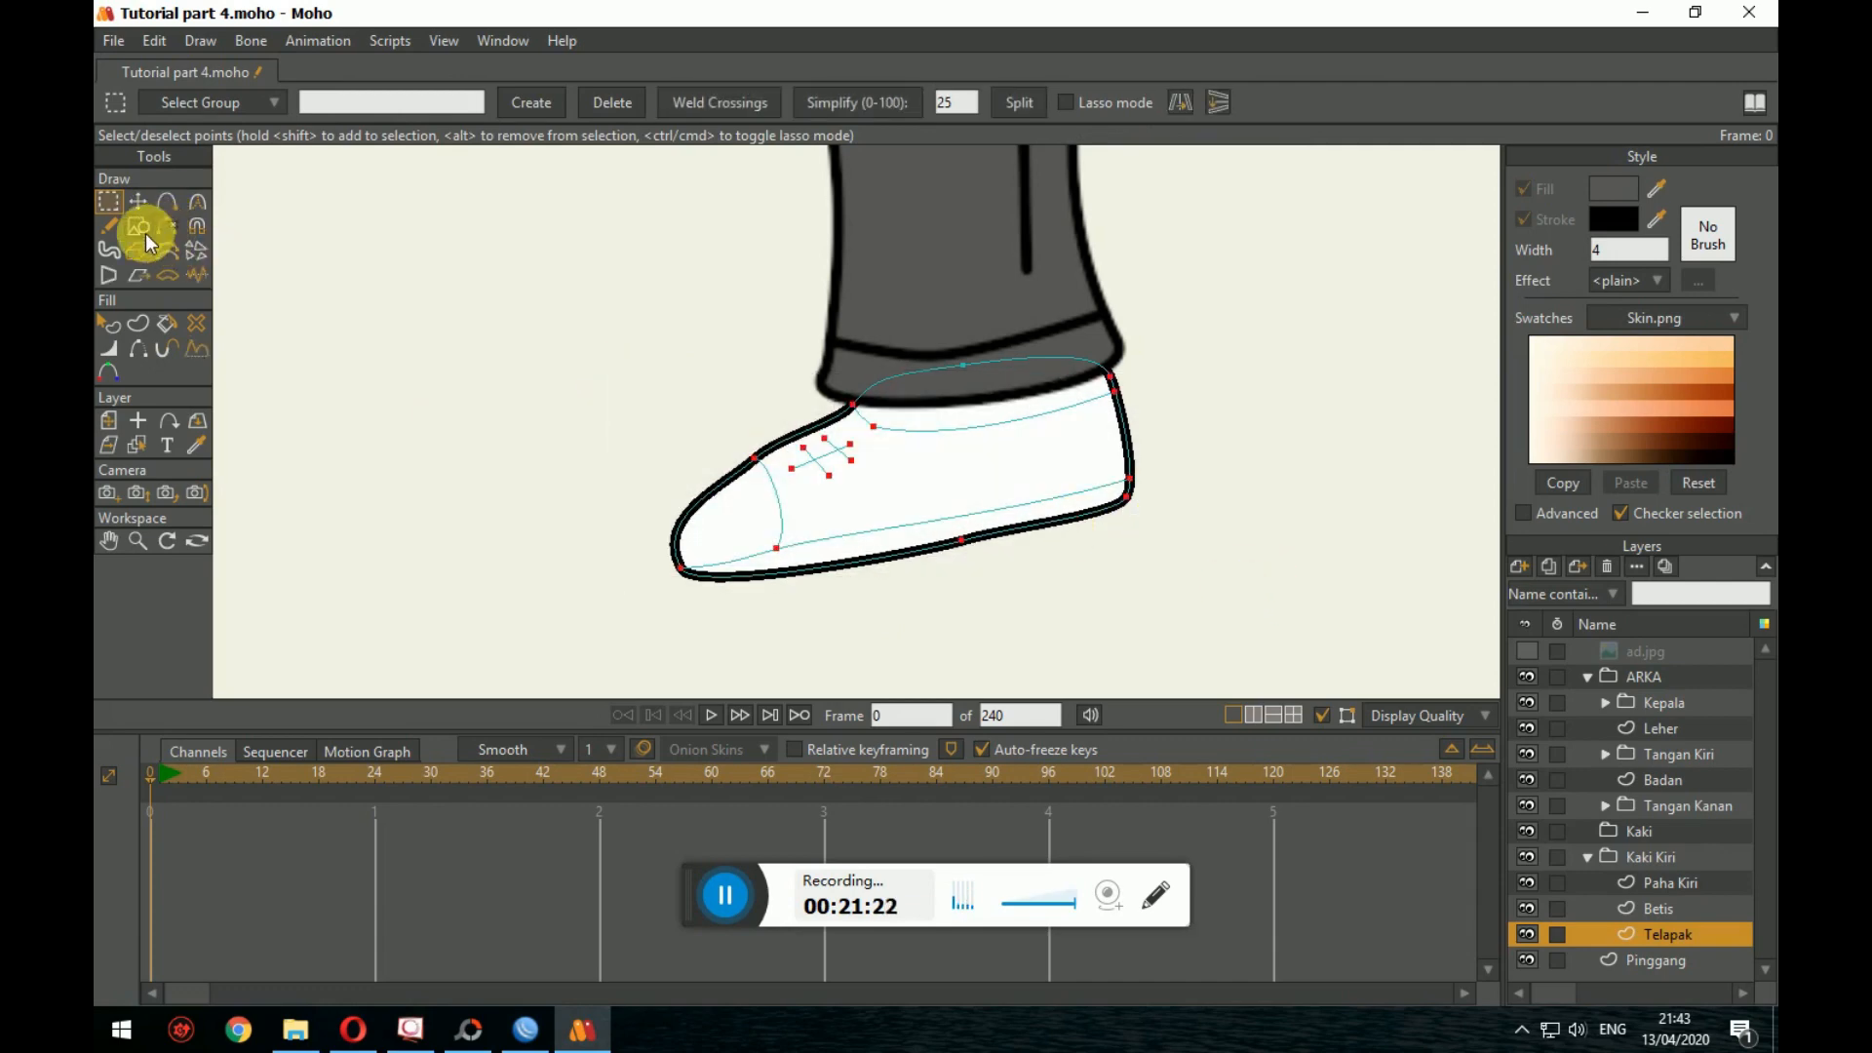
{"action": "left_click", "coordinate": [141, 317]}
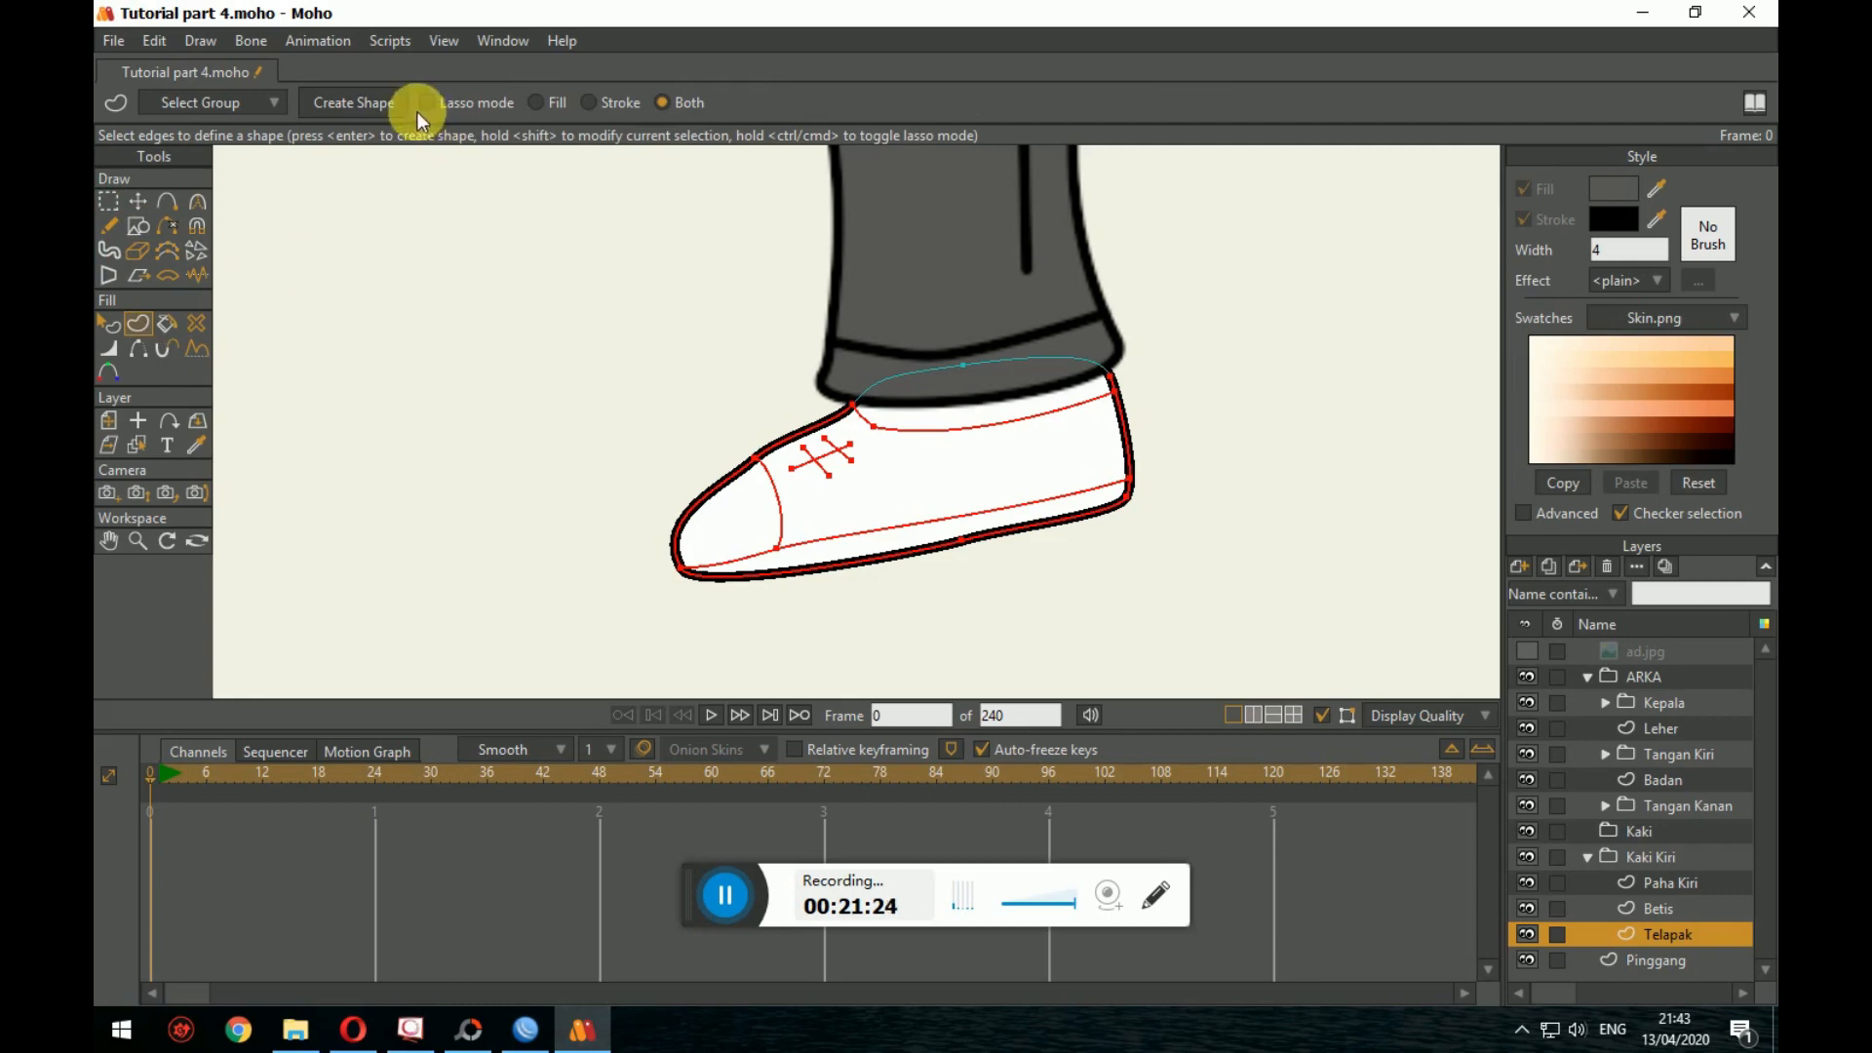
{"action": "left_click", "coordinate": [384, 109]}
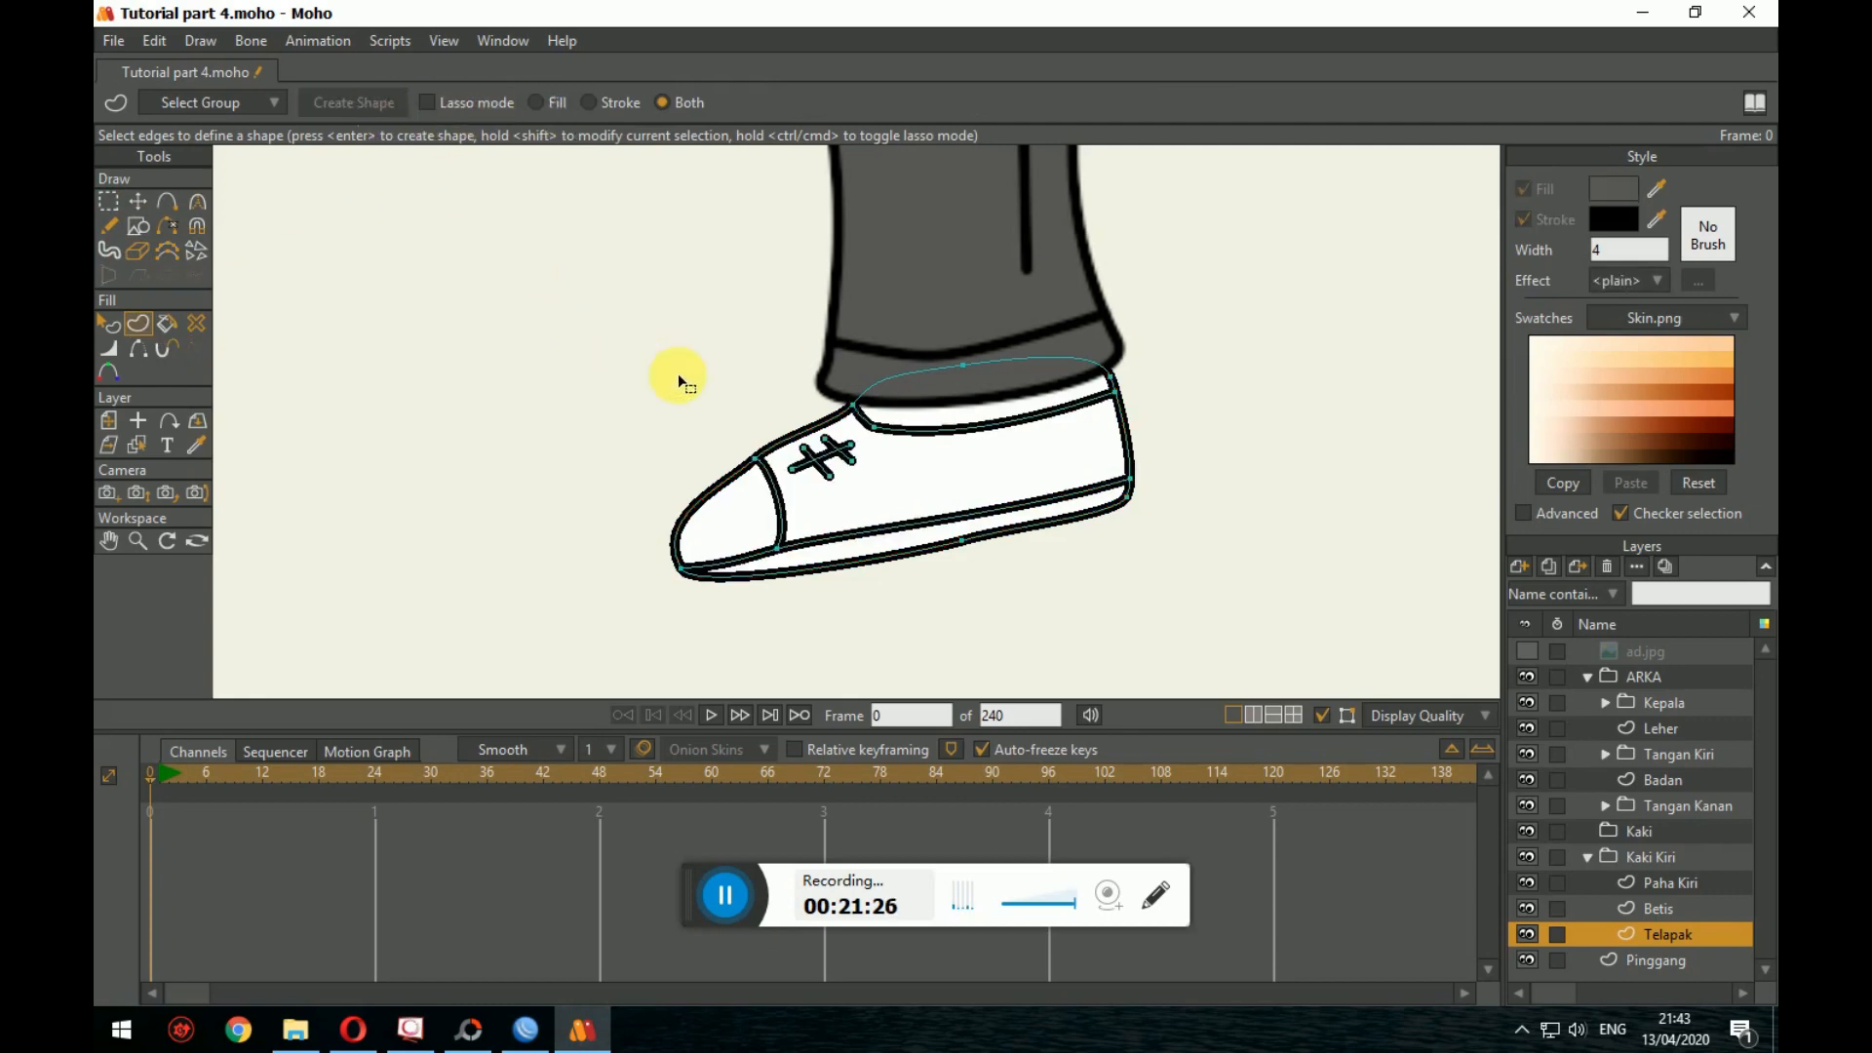
Step: Set the shoe shape's fill colour to light blue, 9CD7E8
{"action": "scroll", "coordinate": [920, 535], "scroll_direction": "down", "scroll_amount": 2}
{"action": "scroll", "coordinate": [1125, 527], "scroll_direction": "up", "scroll_amount": 3}
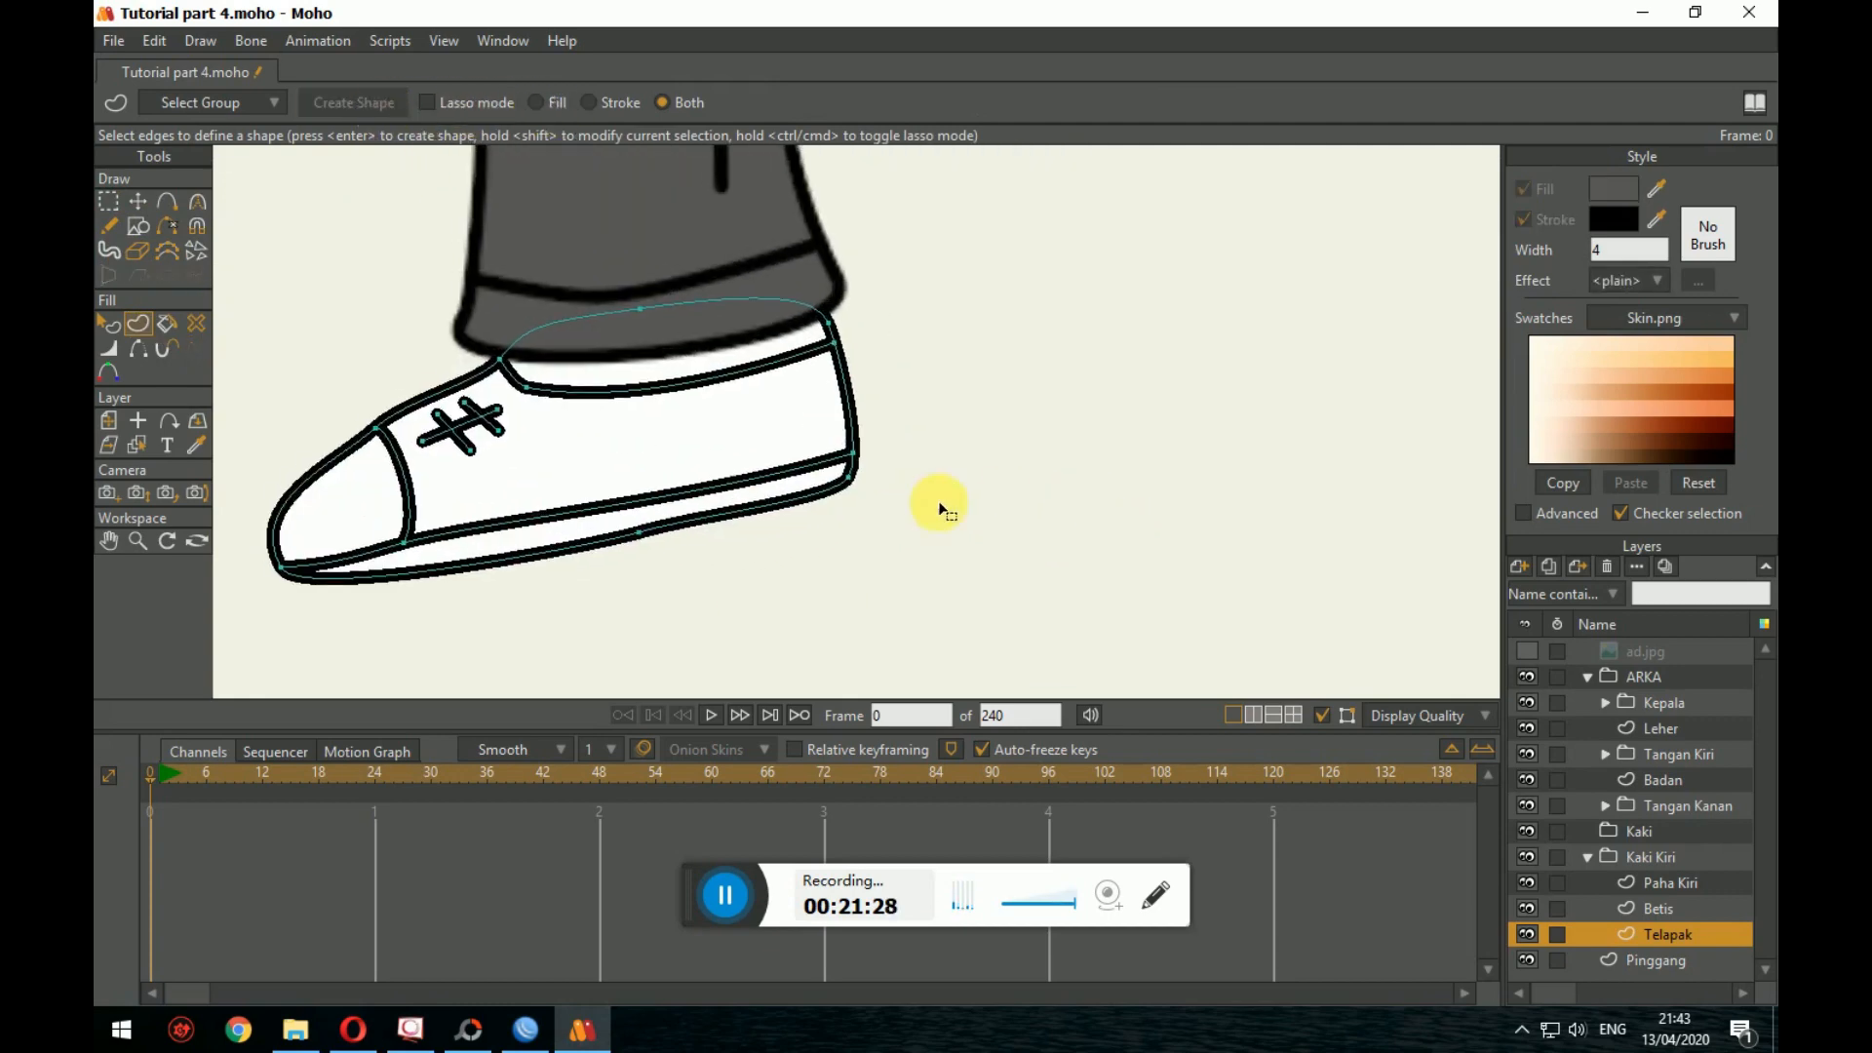
{"action": "left_click", "coordinate": [106, 332]}
{"action": "left_click", "coordinate": [627, 510]}
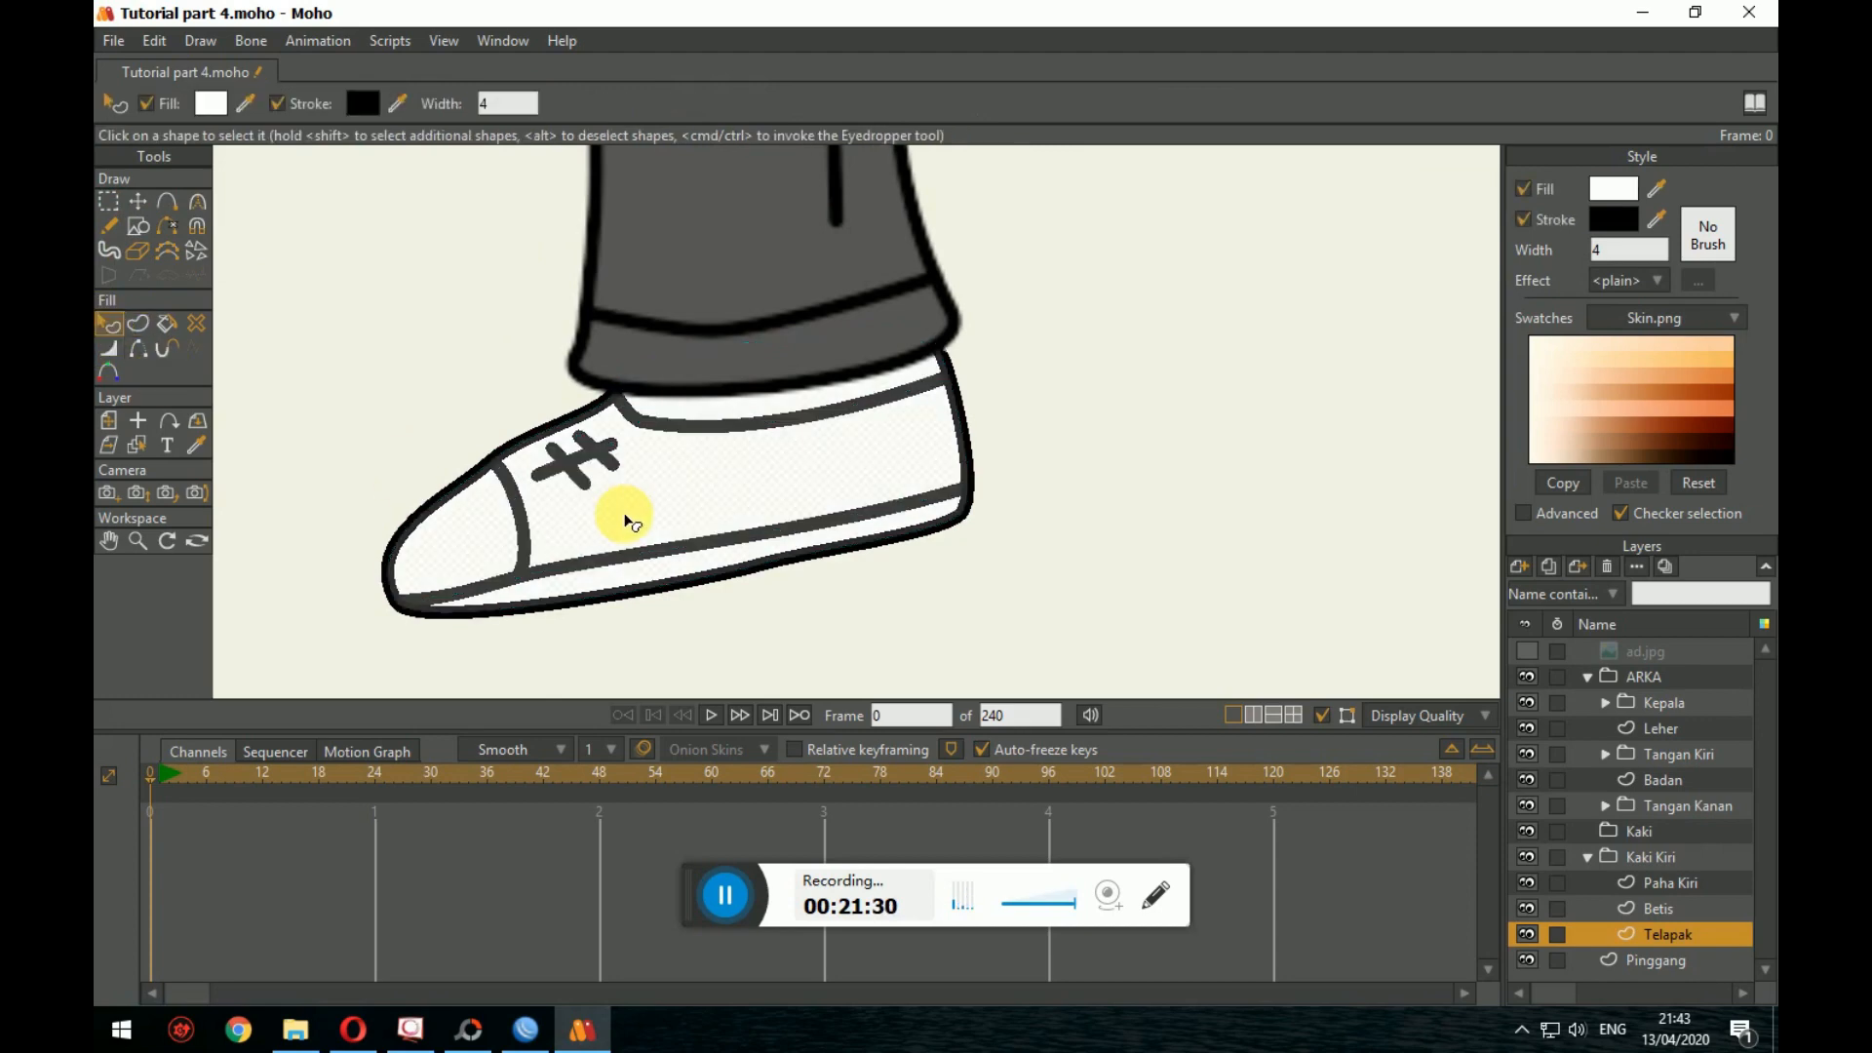
{"action": "left_click", "coordinate": [1611, 188]}
{"action": "left_click", "coordinate": [1502, 608]}
{"action": "mouse_move", "coordinate": [1502, 608]}
{"action": "left_mouse_down"}
{"action": "mouse_move", "coordinate": [1361, 571]}
{"action": "mouse_move", "coordinate": [1325, 756]}
{"action": "mouse_move", "coordinate": [1288, 677]}
{"action": "mouse_move", "coordinate": [1353, 578]}
{"action": "mouse_move", "coordinate": [1515, 576]}
{"action": "mouse_move", "coordinate": [1577, 611]}
{"action": "left_mouse_up"}
{"action": "mouse_move", "coordinate": [1468, 667]}
{"action": "left_mouse_down"}
{"action": "mouse_move", "coordinate": [1249, 736]}
{"action": "mouse_move", "coordinate": [1361, 689]}
{"action": "mouse_move", "coordinate": [1343, 569]}
{"action": "mouse_move", "coordinate": [1291, 541]}
{"action": "mouse_move", "coordinate": [1350, 550]}
{"action": "left_mouse_up"}
{"action": "left_click", "coordinate": [1584, 659]}
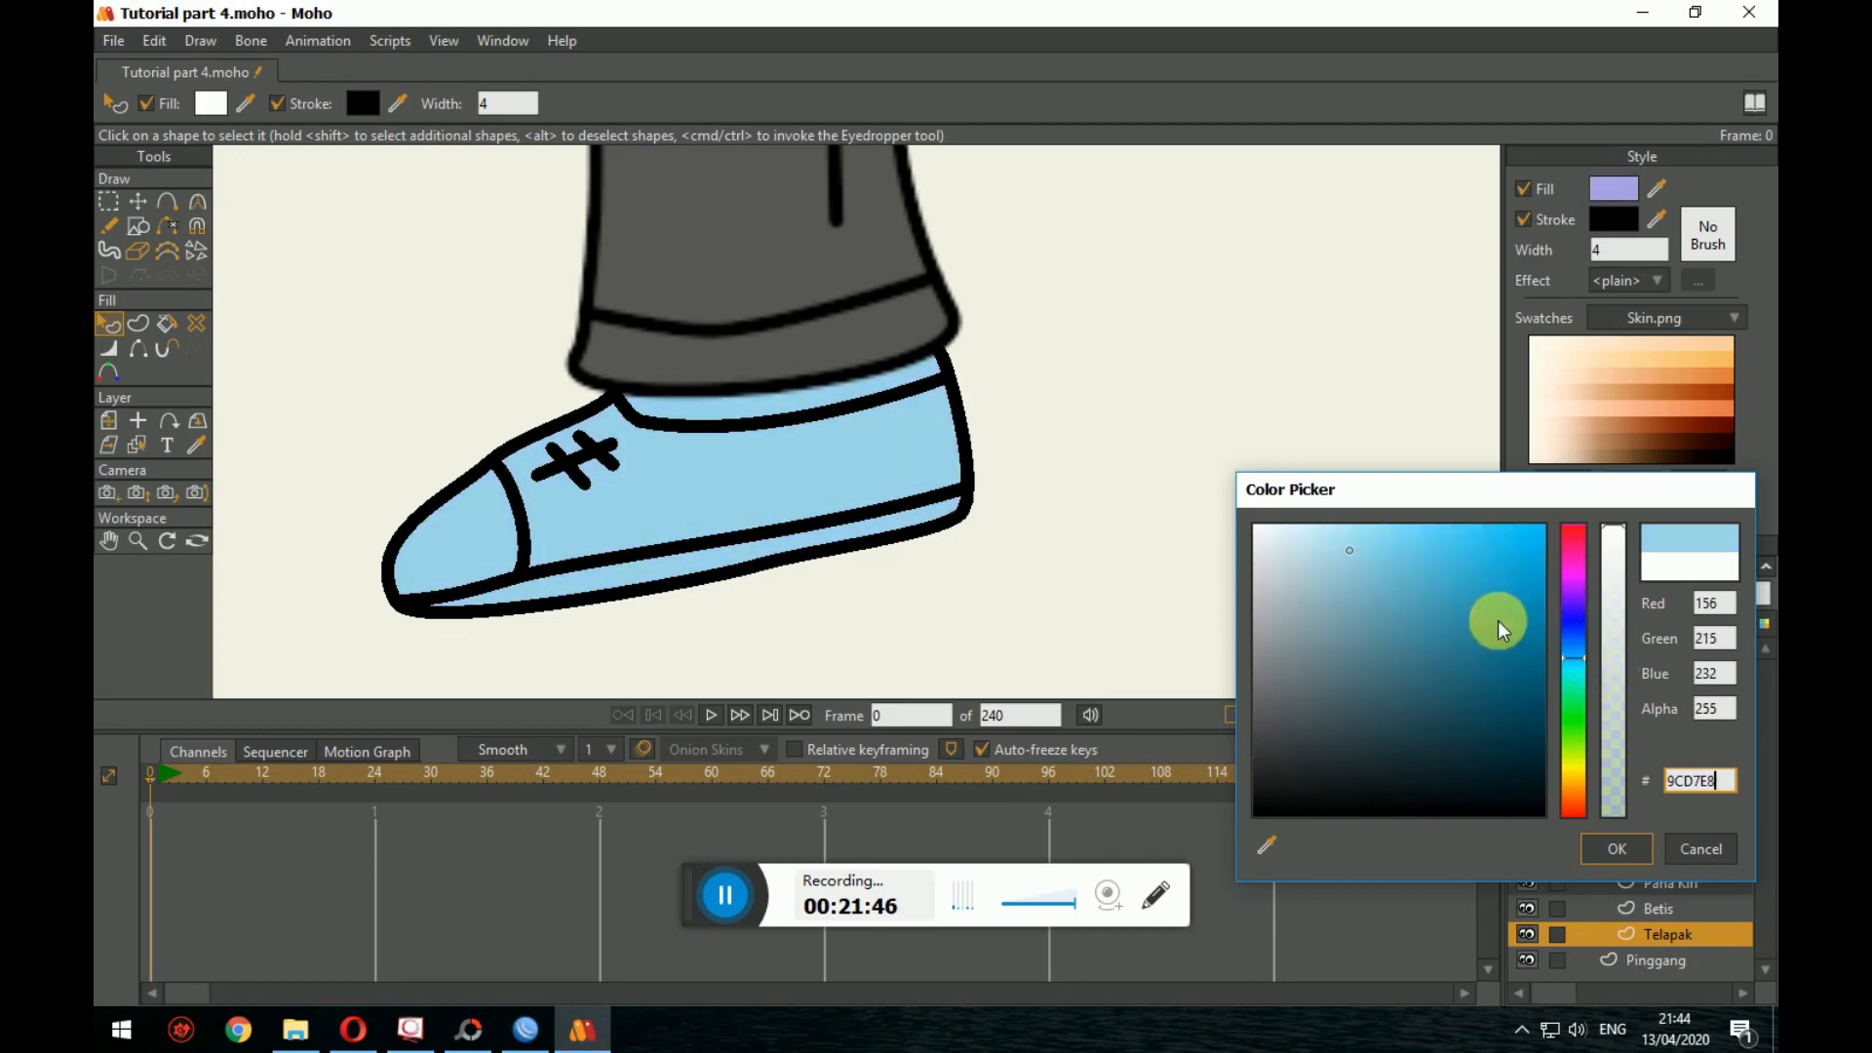
{"action": "left_click", "coordinate": [1615, 848]}
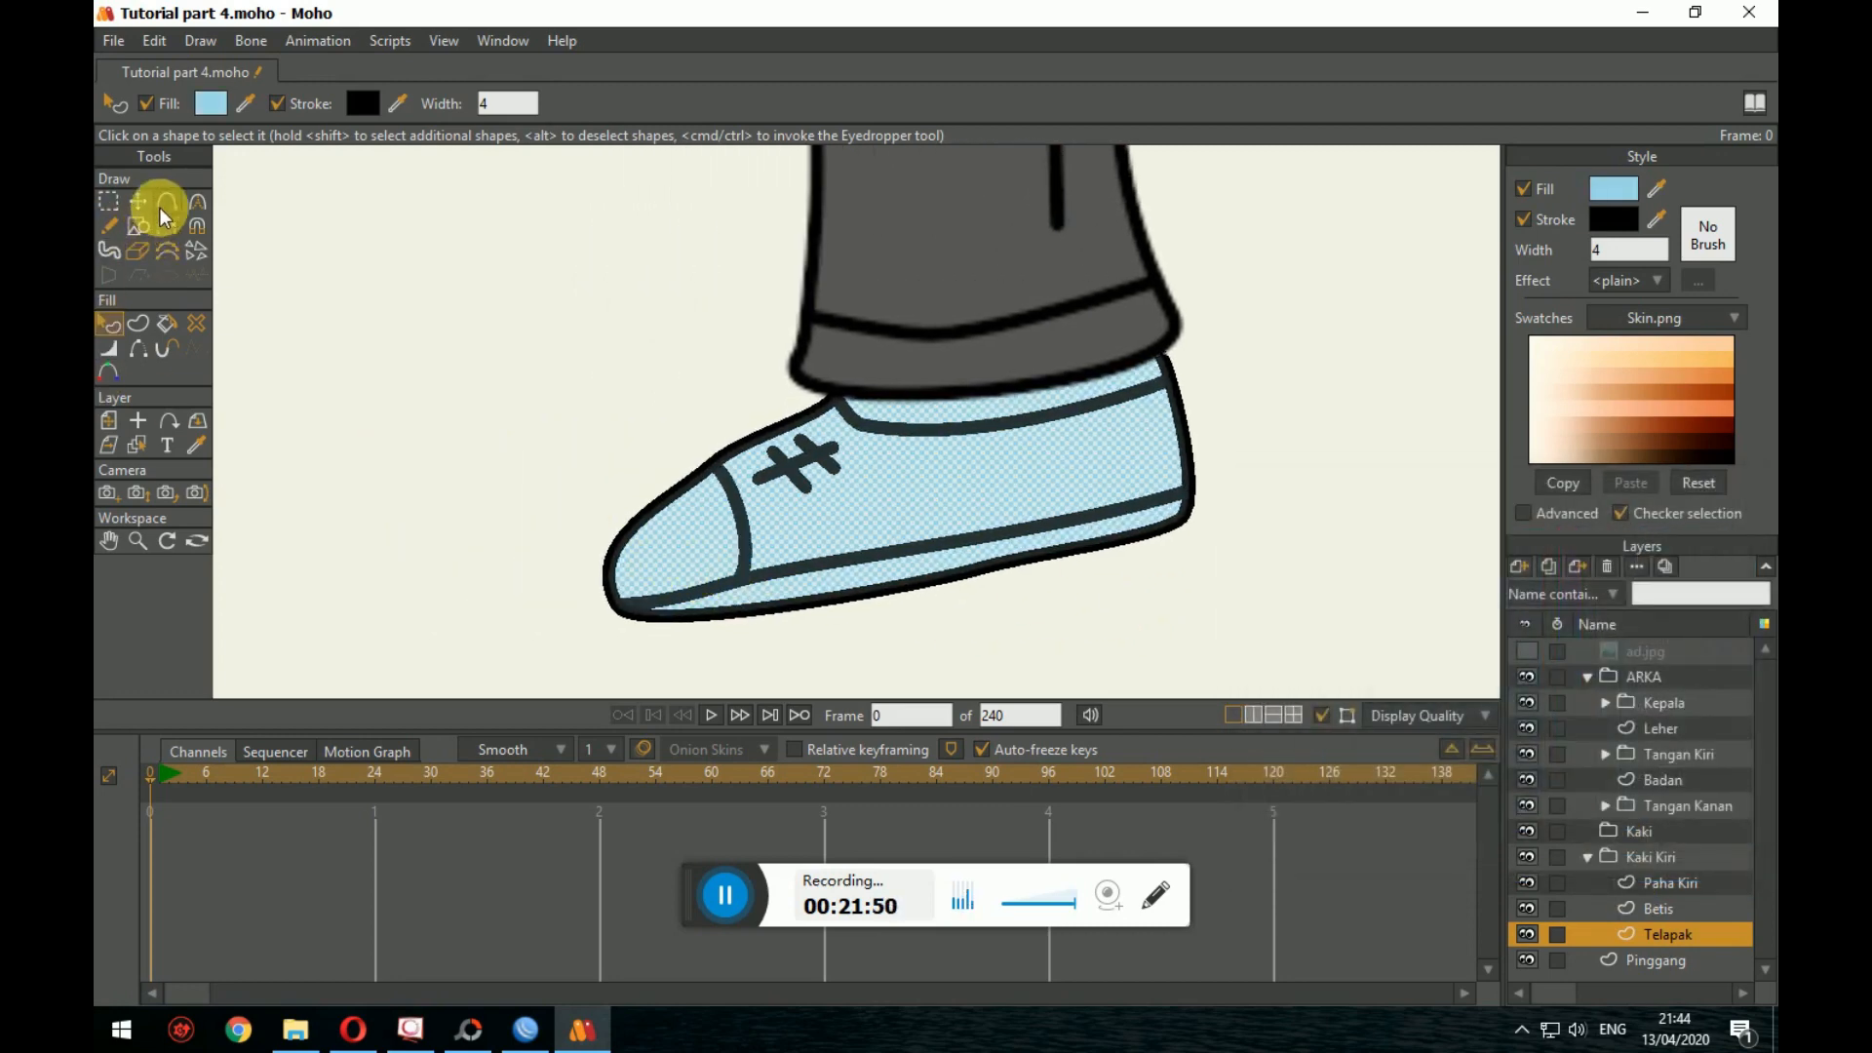
Step: Create a fill-only shape from the shoe's toe cap points, coloured white, FFFFFF
{"action": "left_click", "coordinate": [116, 200]}
{"action": "left_click_drag", "start_coordinate": [529, 427], "coordinate": [747, 611]}
{"action": "left_click", "coordinate": [616, 603], "text": "shift"}
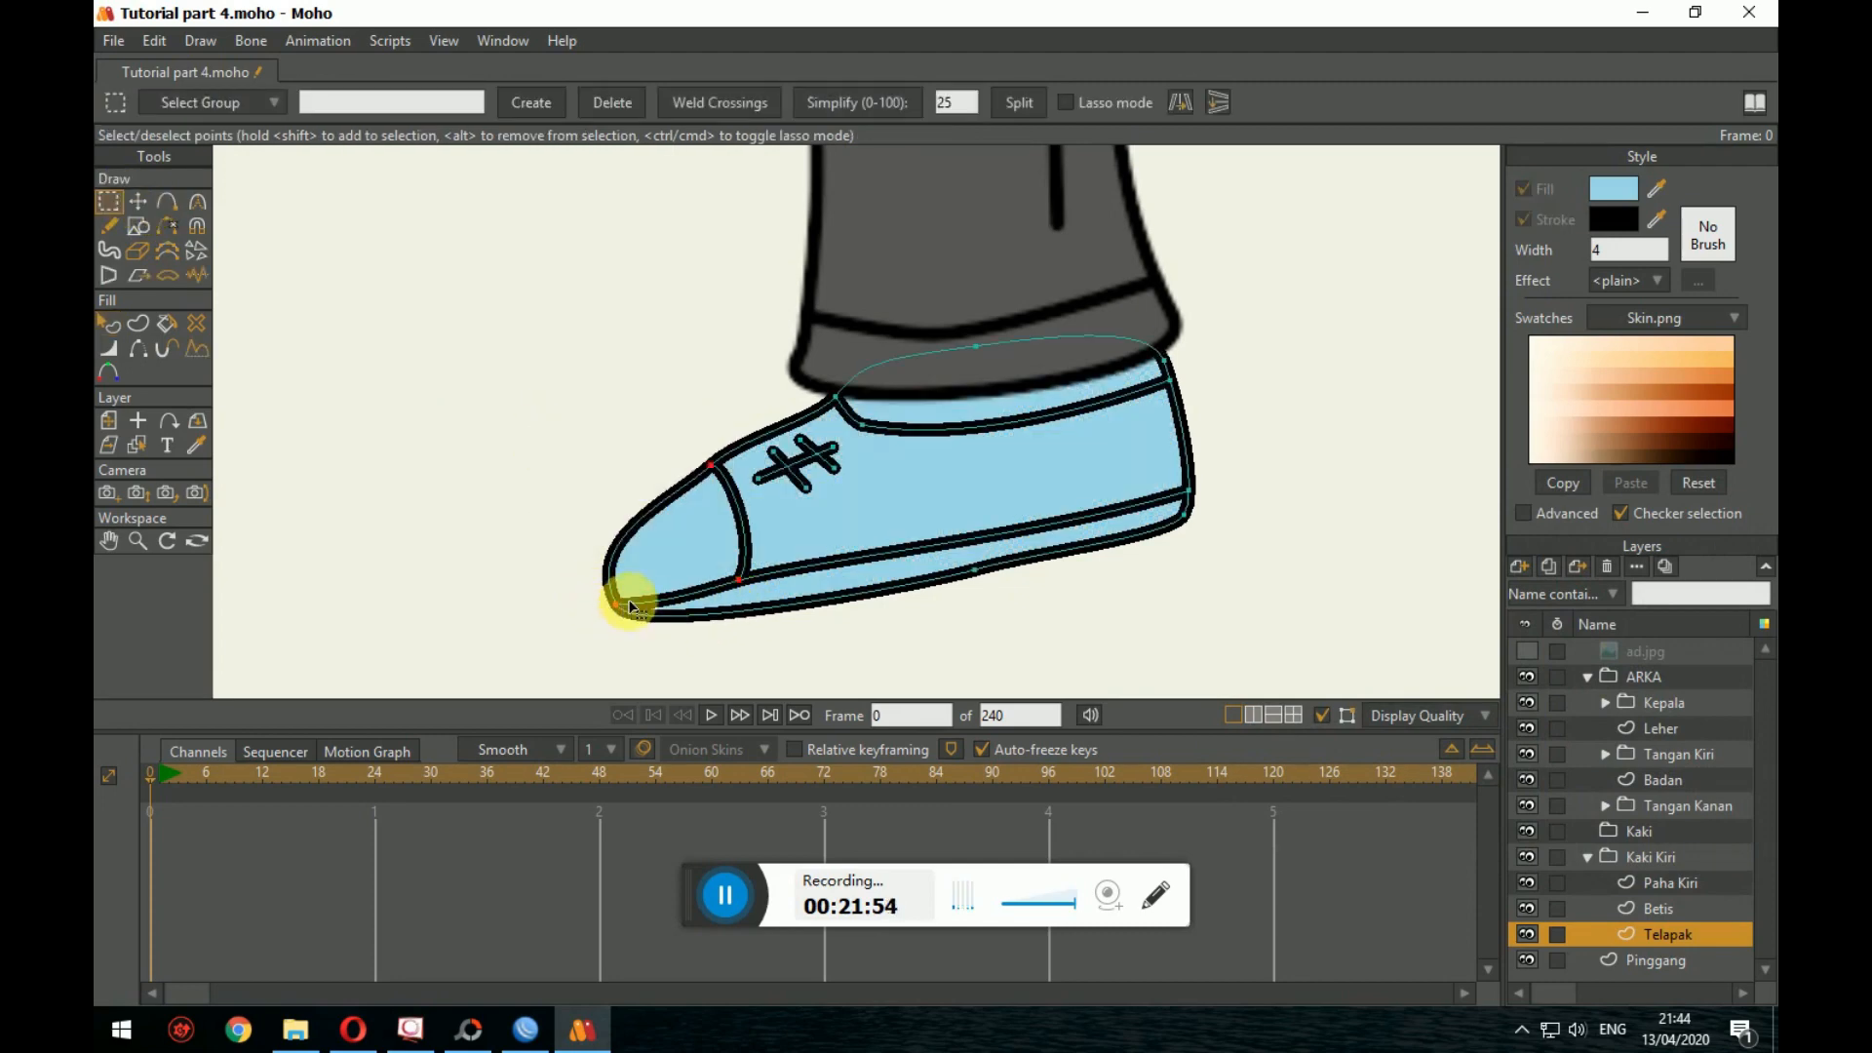
{"action": "left_click", "coordinate": [139, 325]}
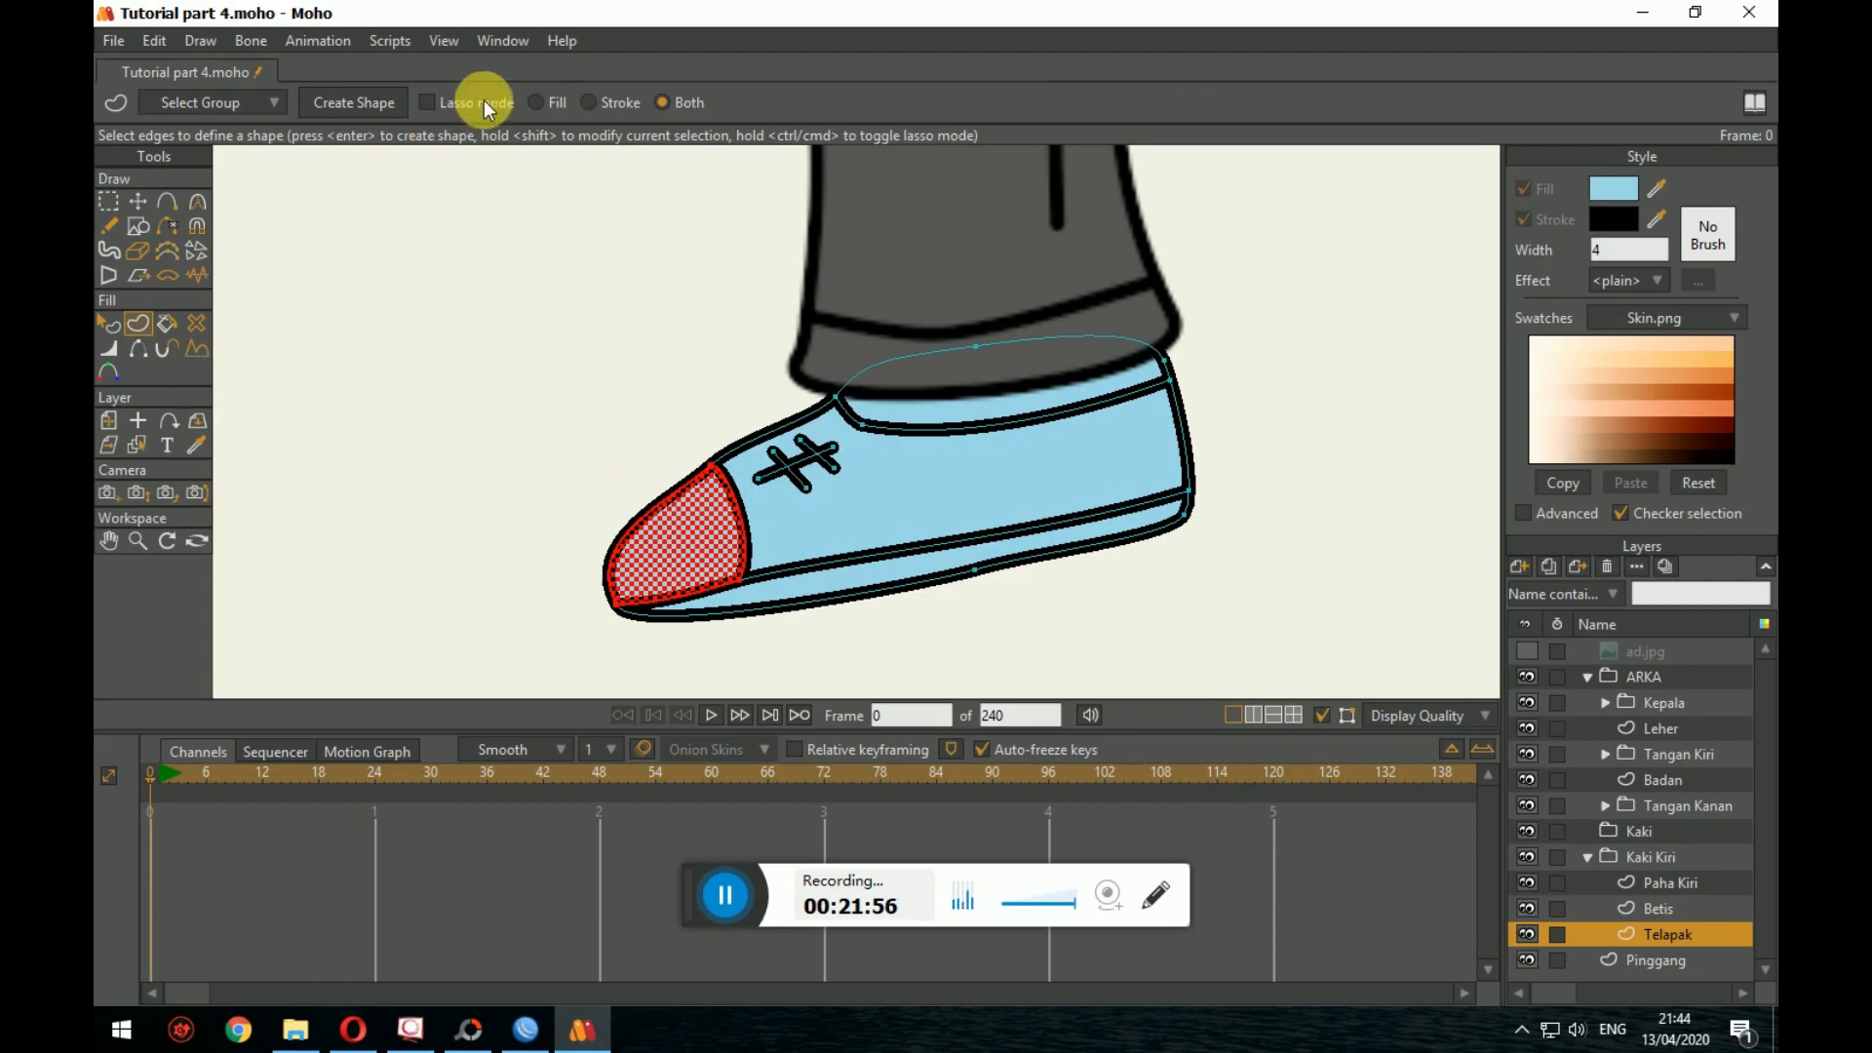
{"action": "left_click", "coordinate": [535, 102]}
{"action": "left_click", "coordinate": [1615, 191]}
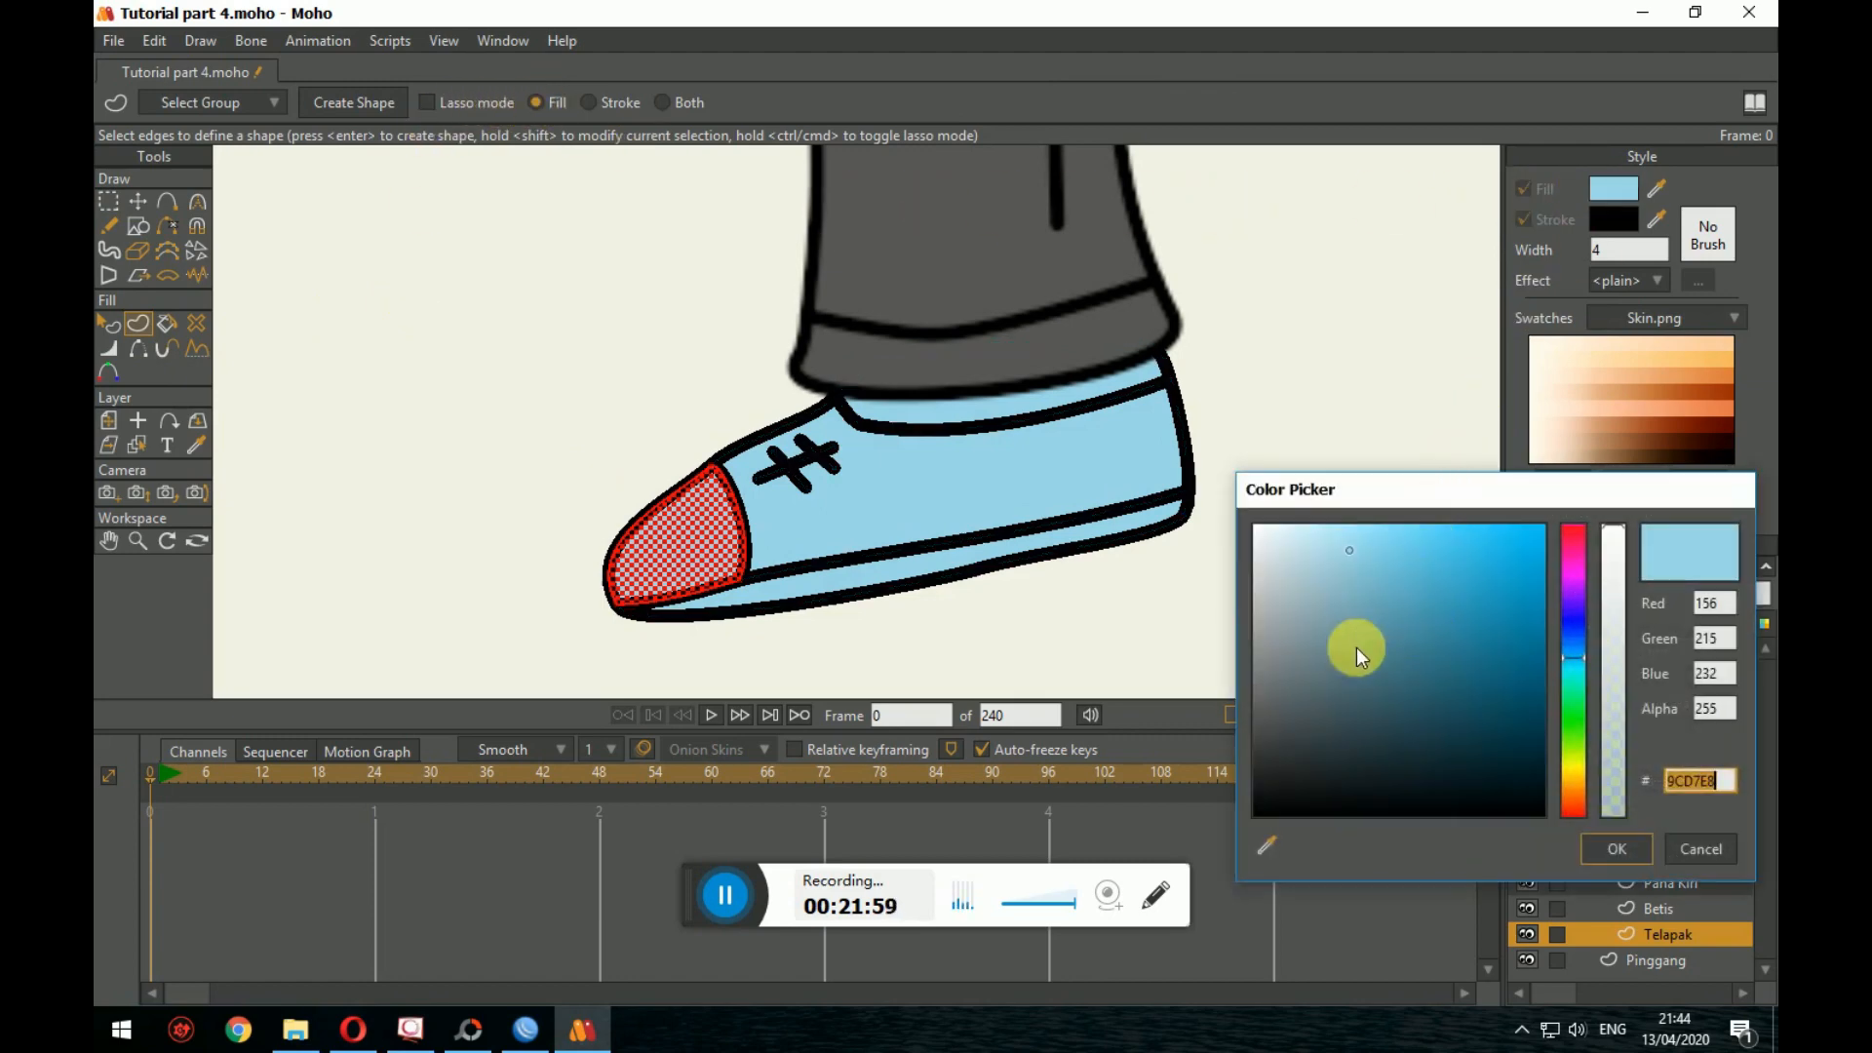
{"action": "left_click", "coordinate": [1254, 527]}
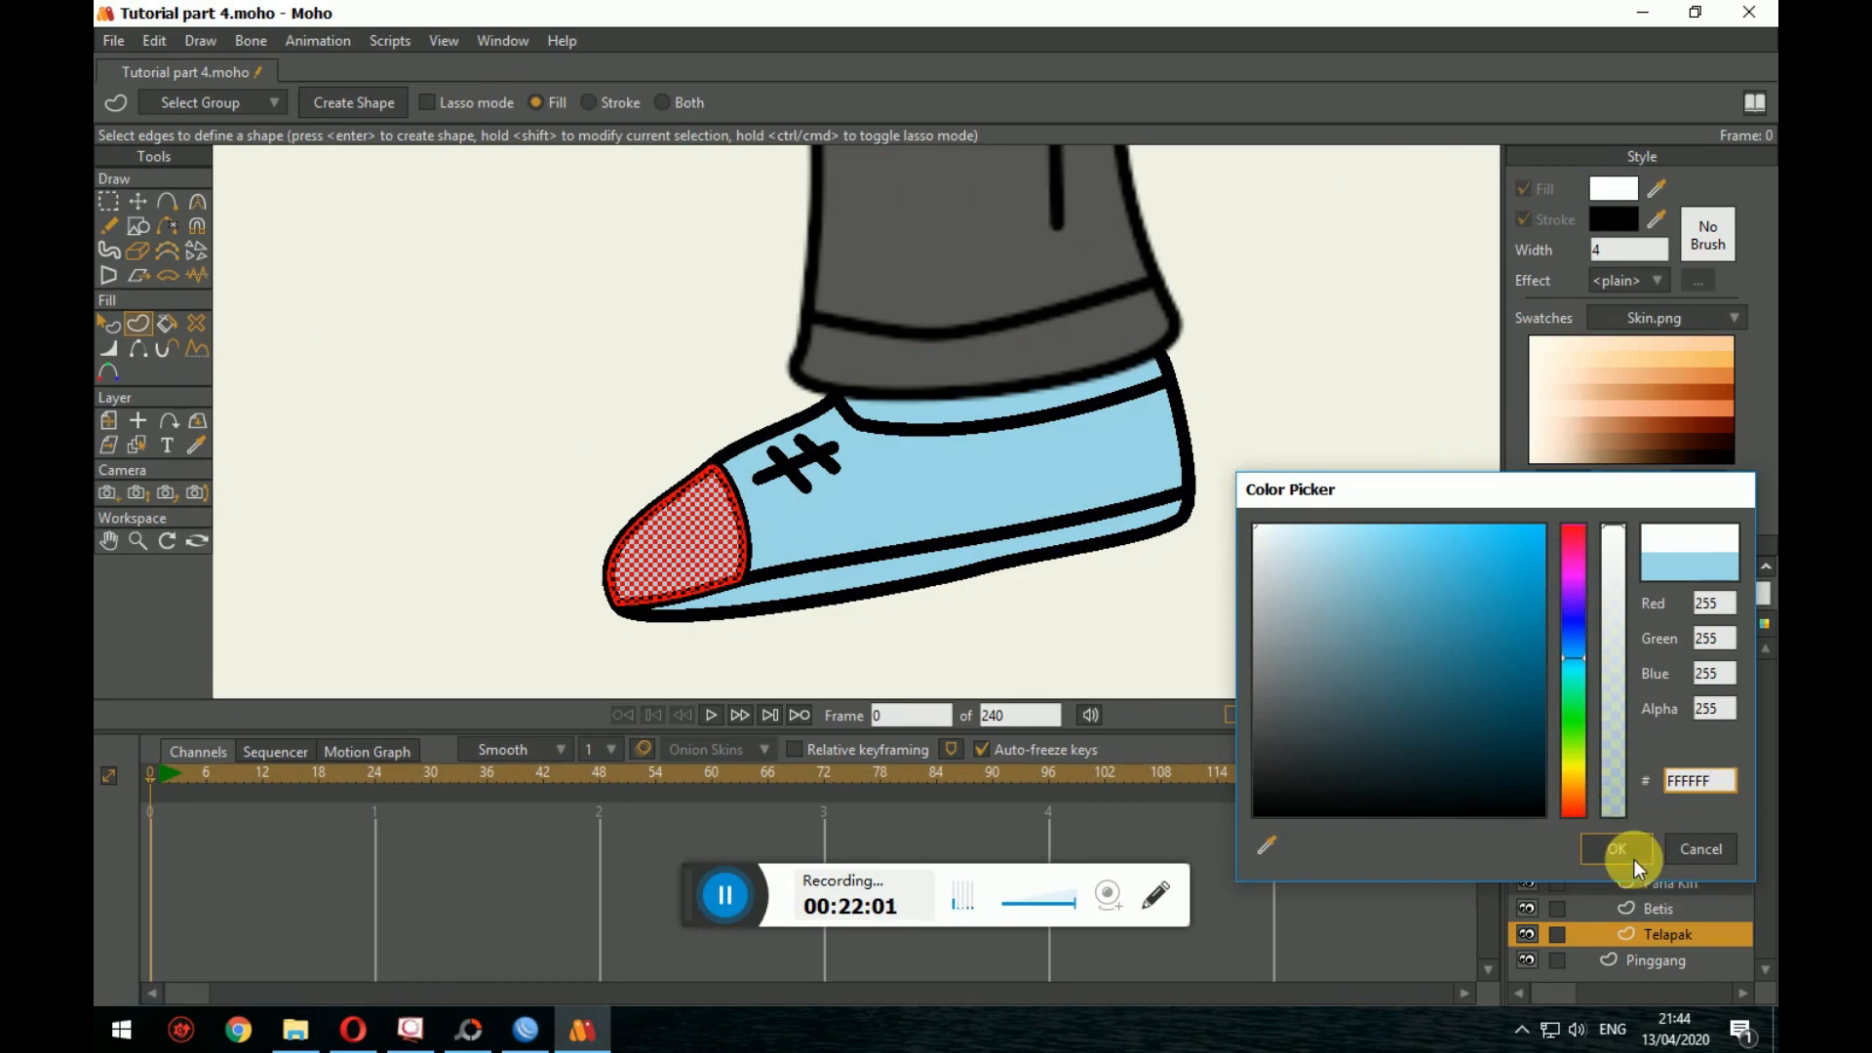
{"action": "left_click", "coordinate": [1621, 850]}
{"action": "left_click", "coordinate": [376, 105]}
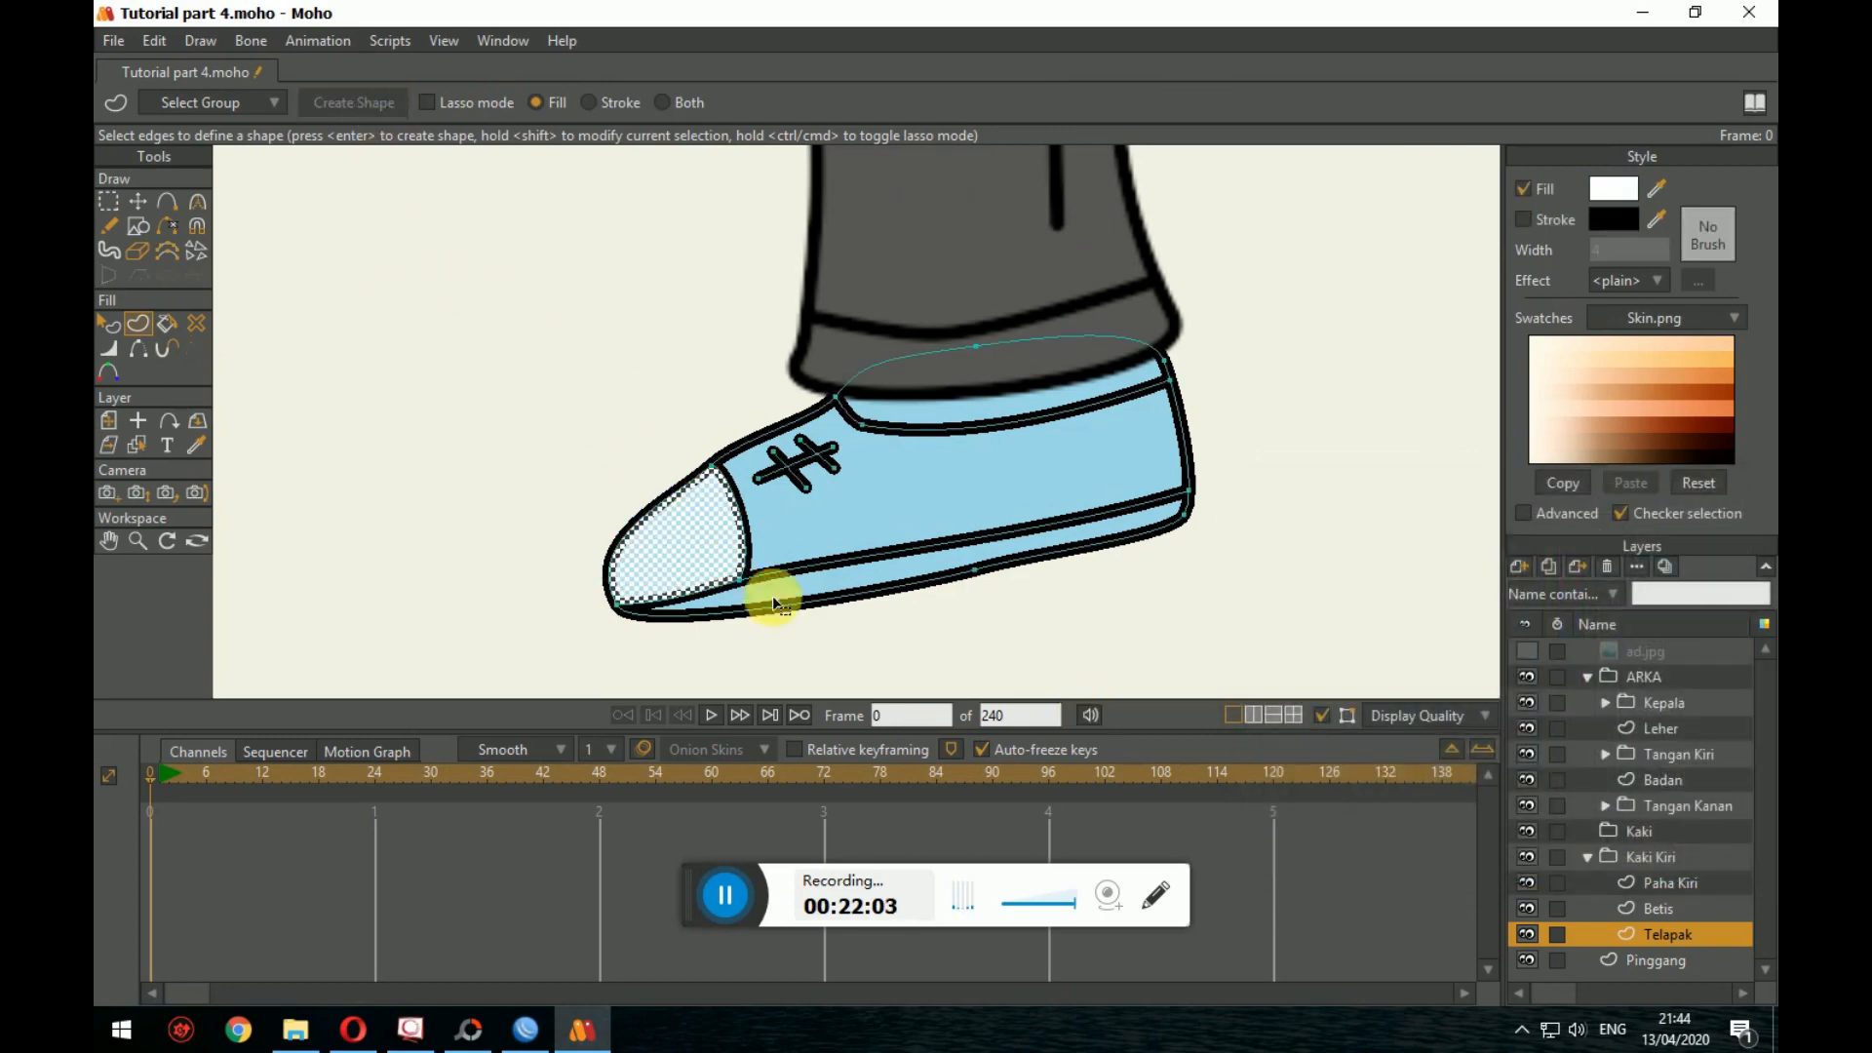
Step: Create a fill-only shape from the shoe's sole points, coloured near-black, 121212
{"action": "left_click_drag", "start_coordinate": [1223, 487], "coordinate": [741, 687]}
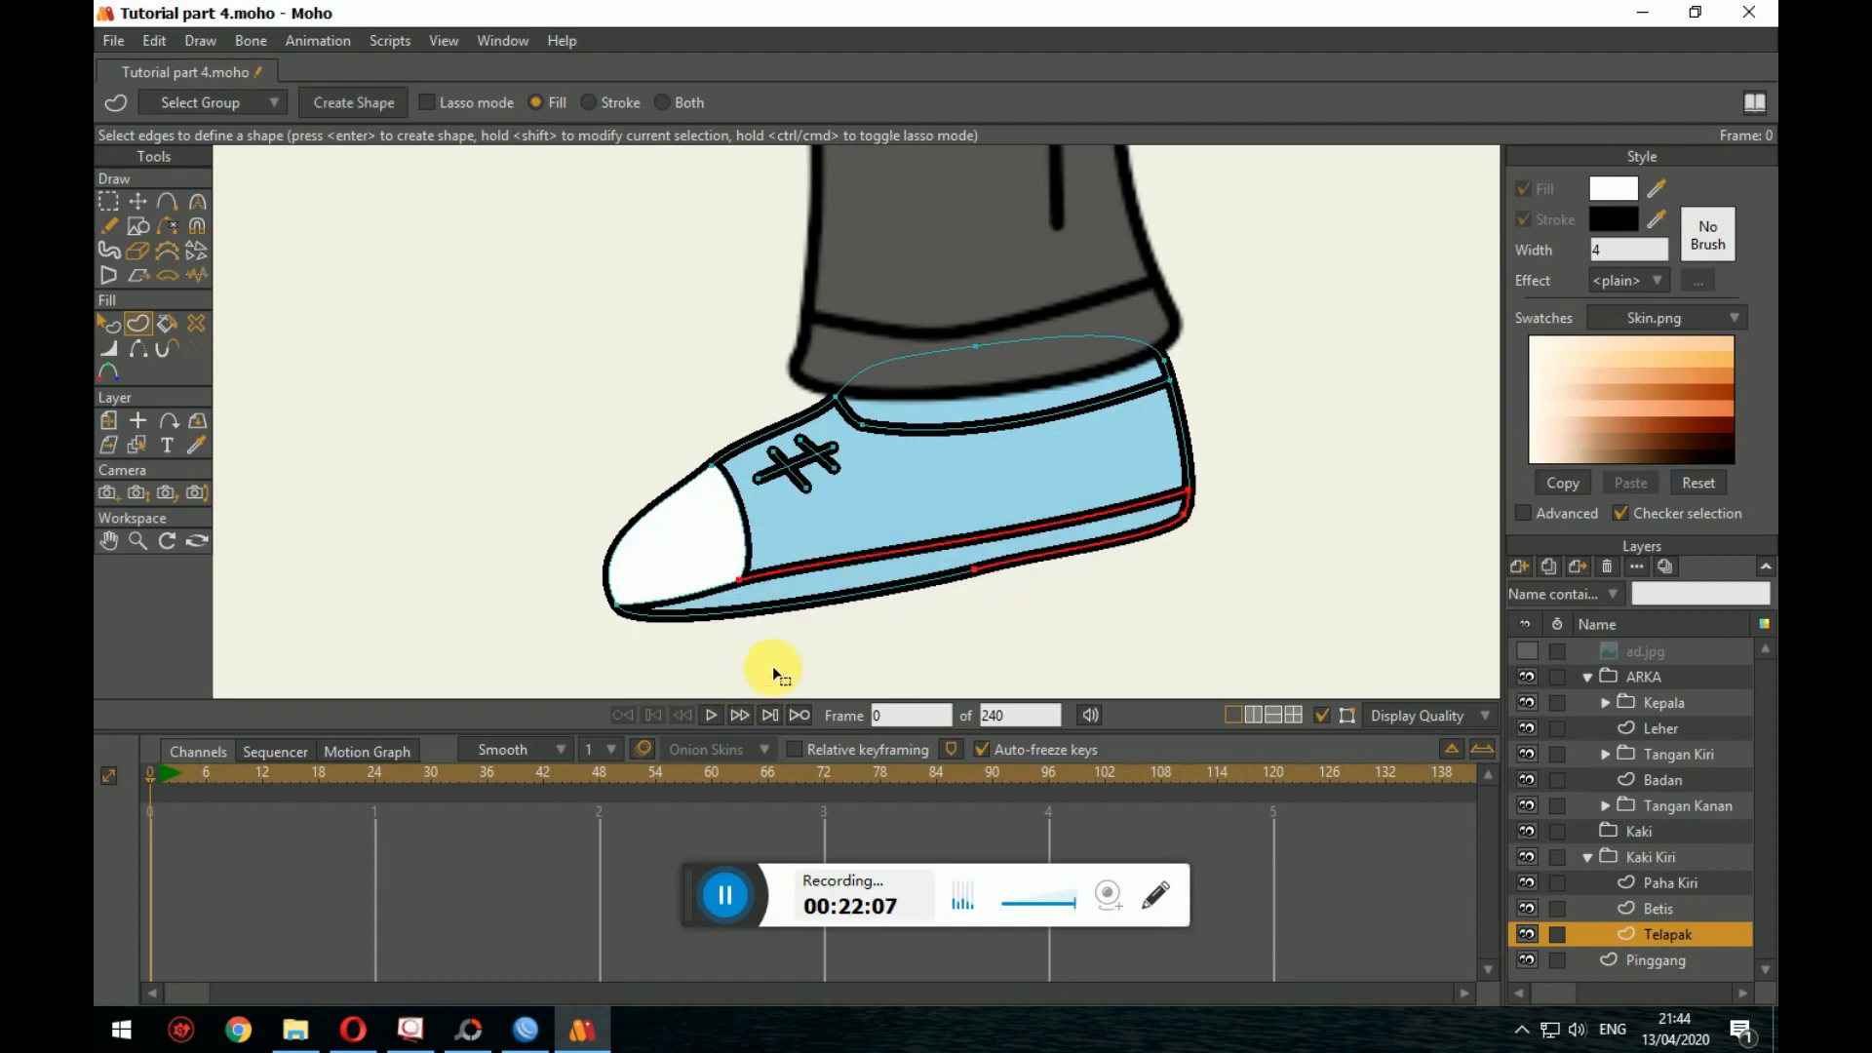
{"action": "left_click_drag", "start_coordinate": [607, 589], "coordinate": [1003, 630]}
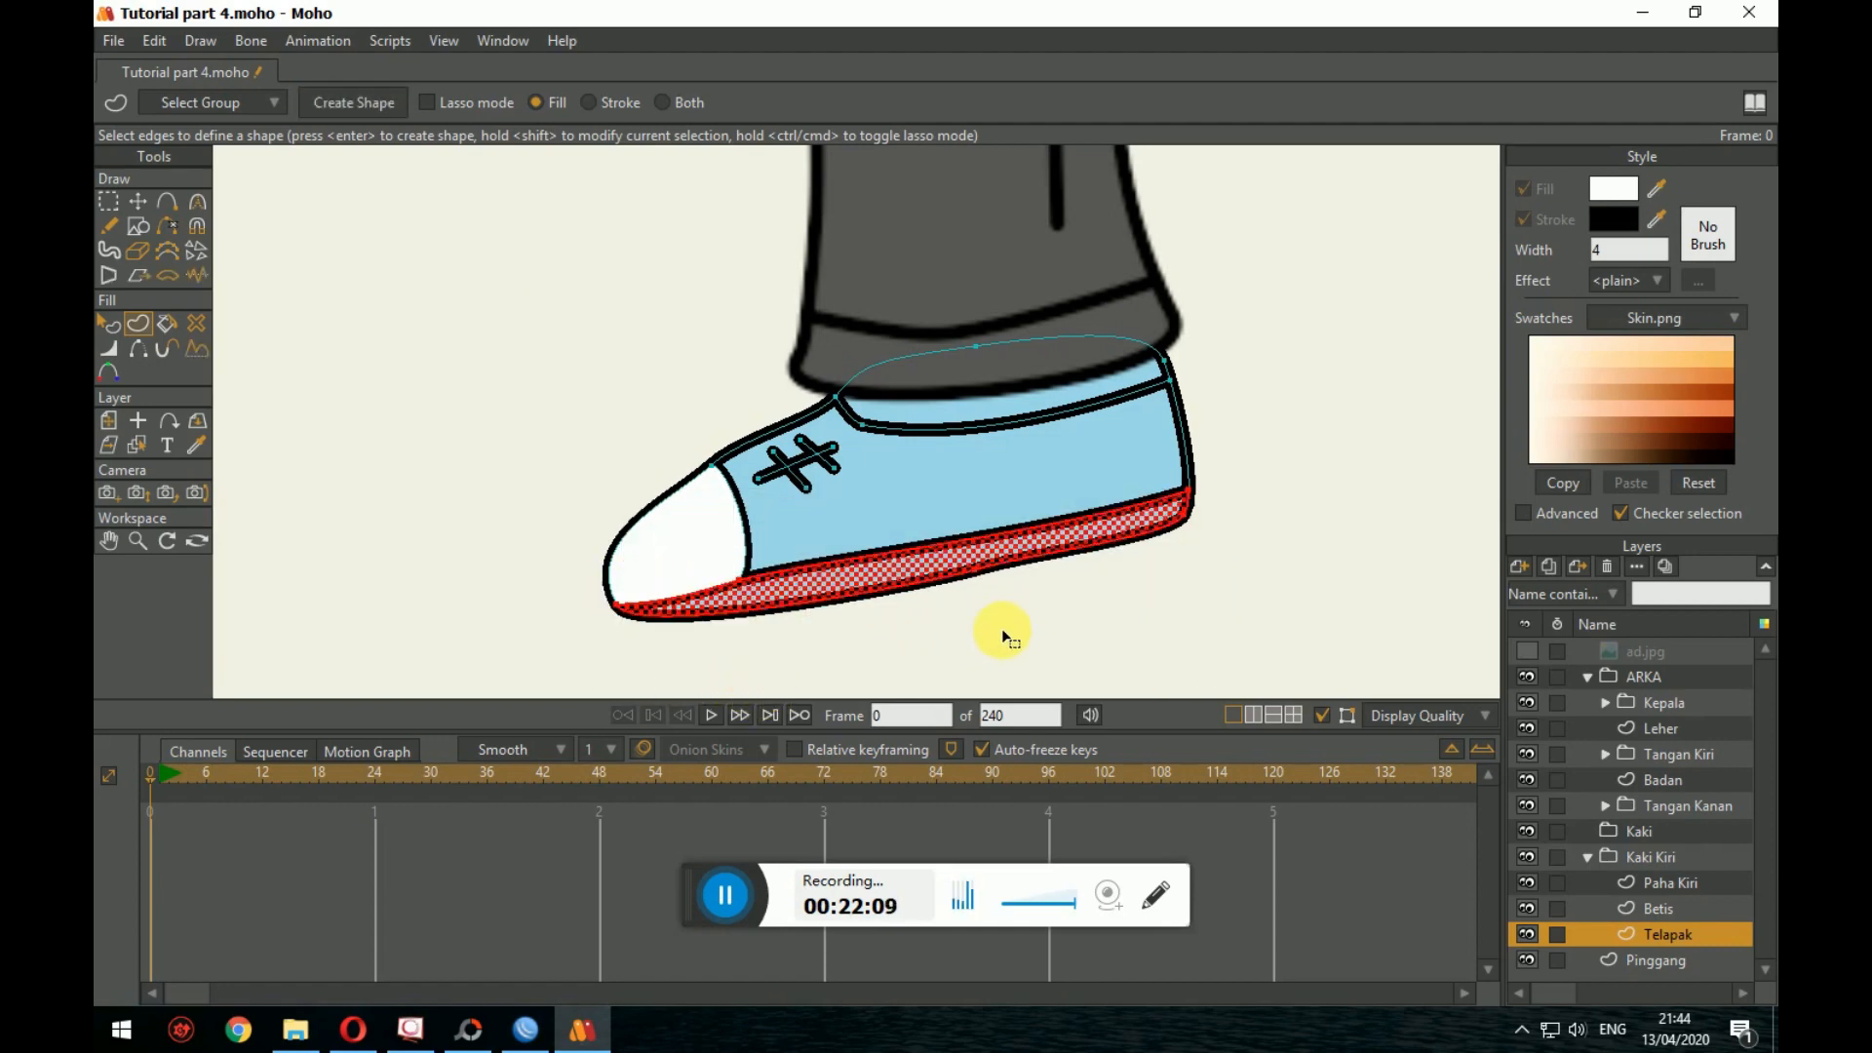
{"action": "left_click", "coordinate": [1630, 185]}
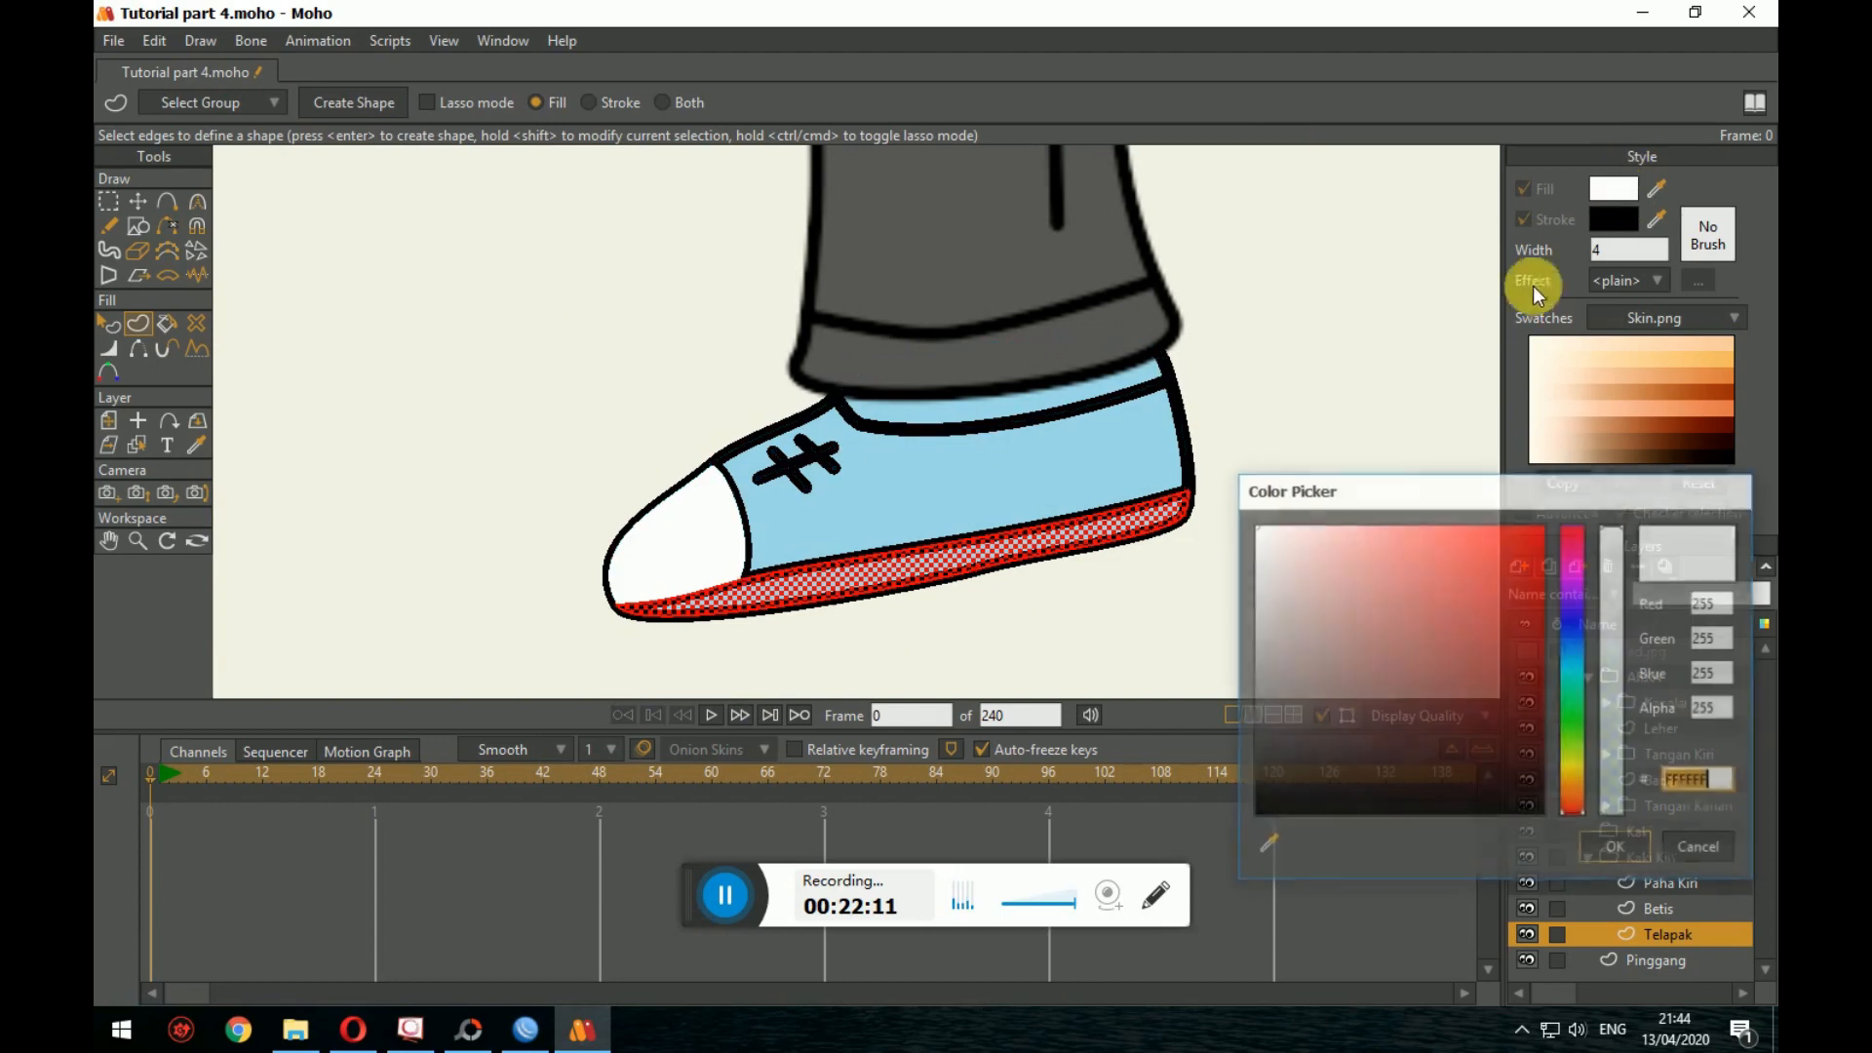
{"action": "left_click_drag", "start_coordinate": [1380, 571], "coordinate": [1254, 794]}
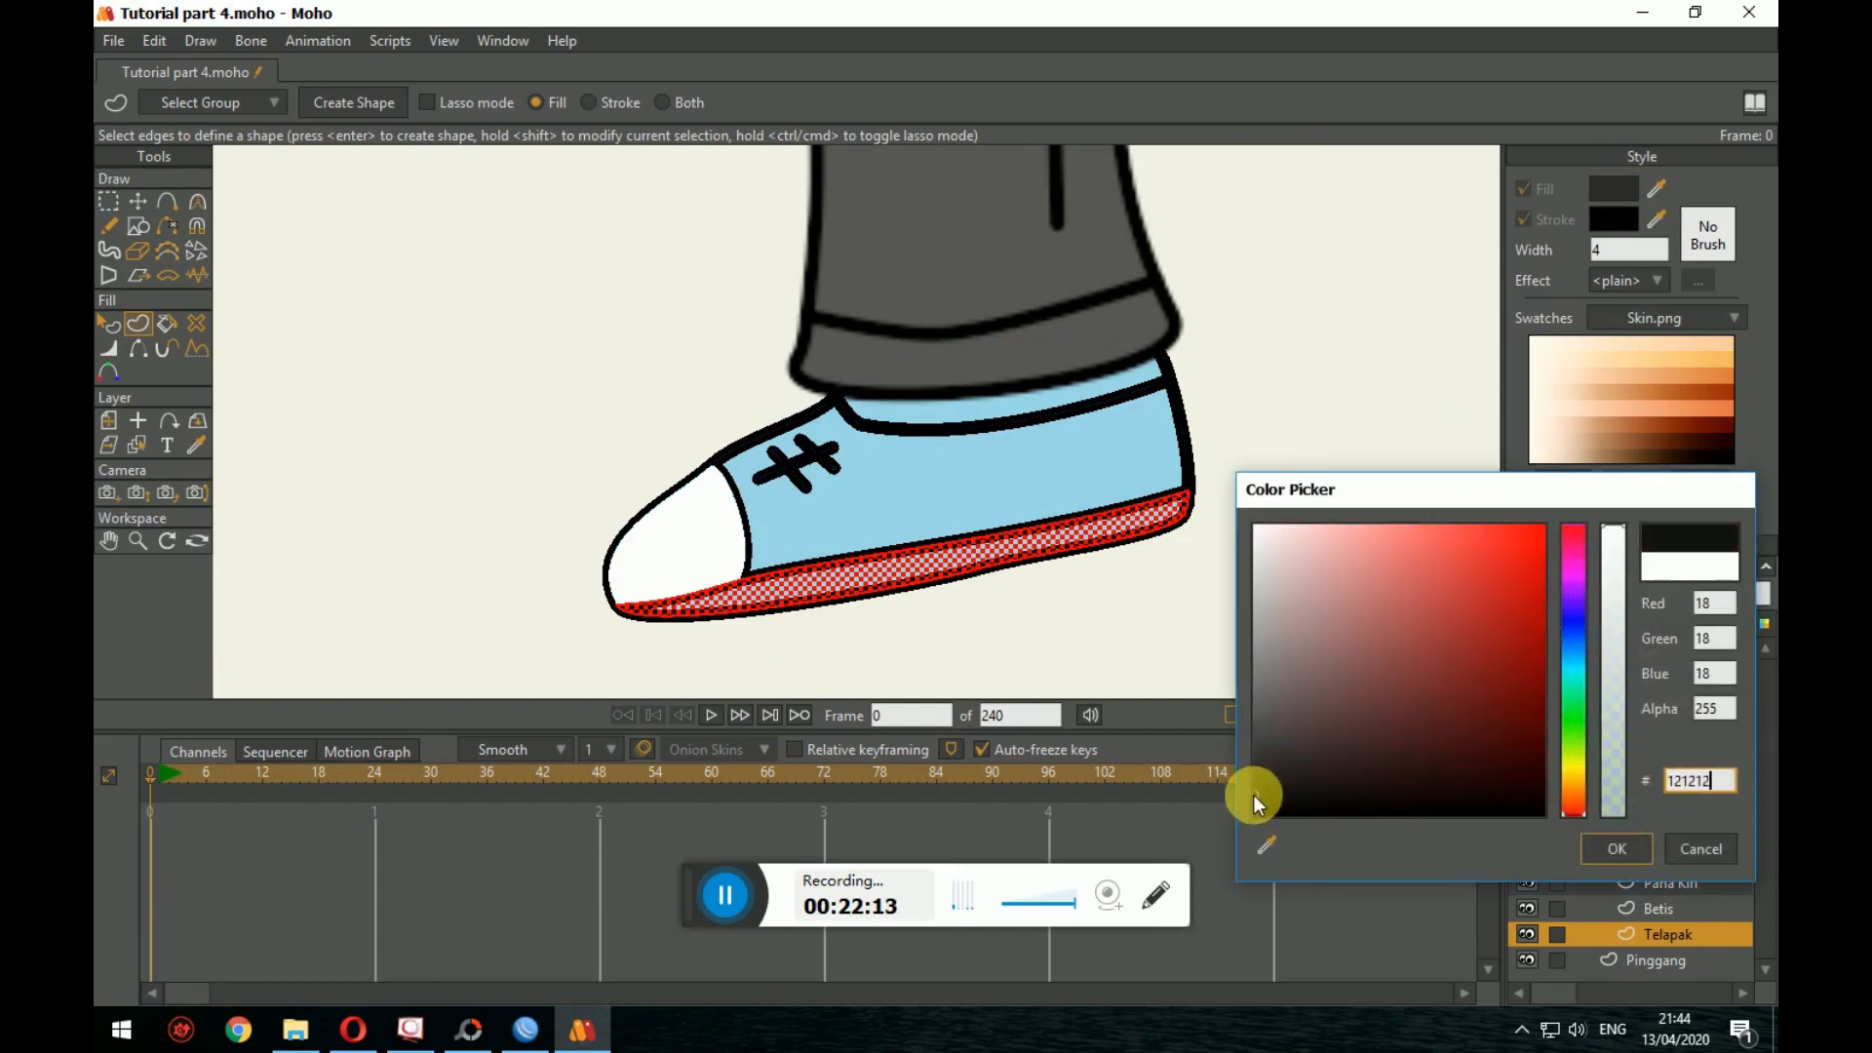
{"action": "left_click", "coordinate": [1602, 845]}
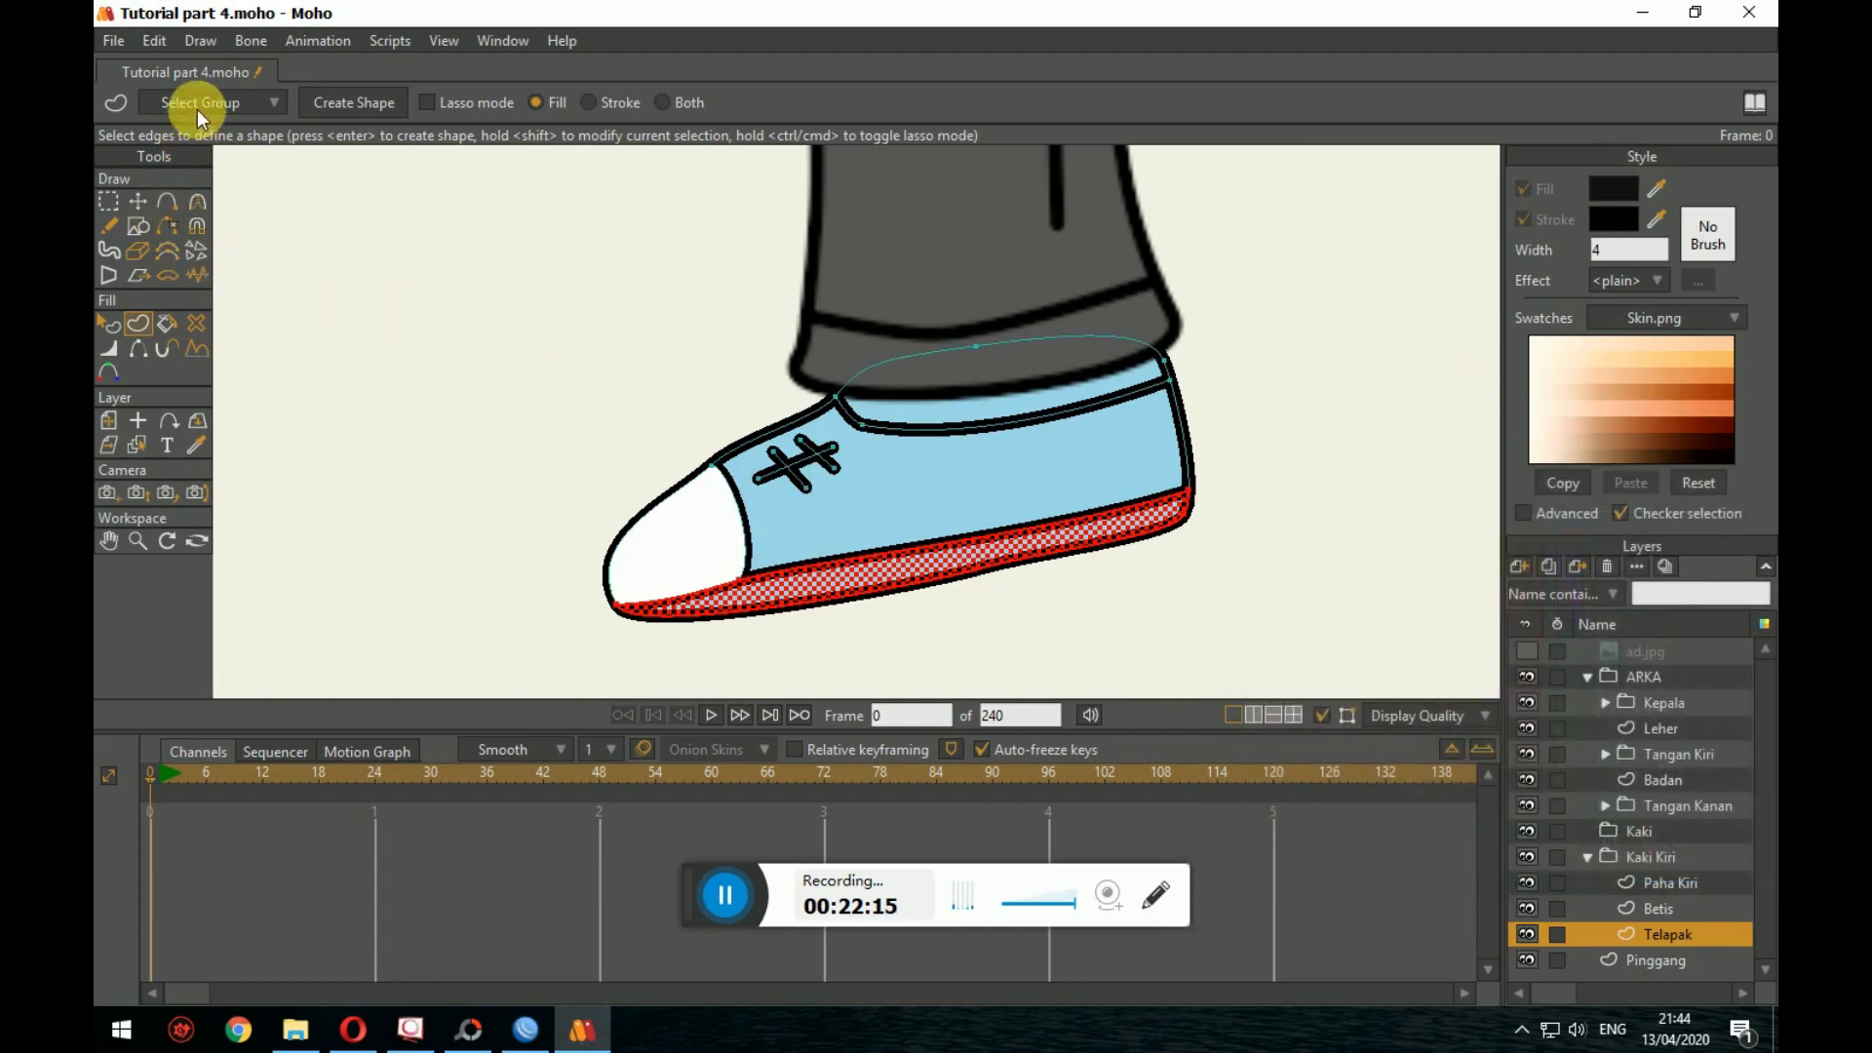
{"action": "left_click", "coordinate": [376, 102]}
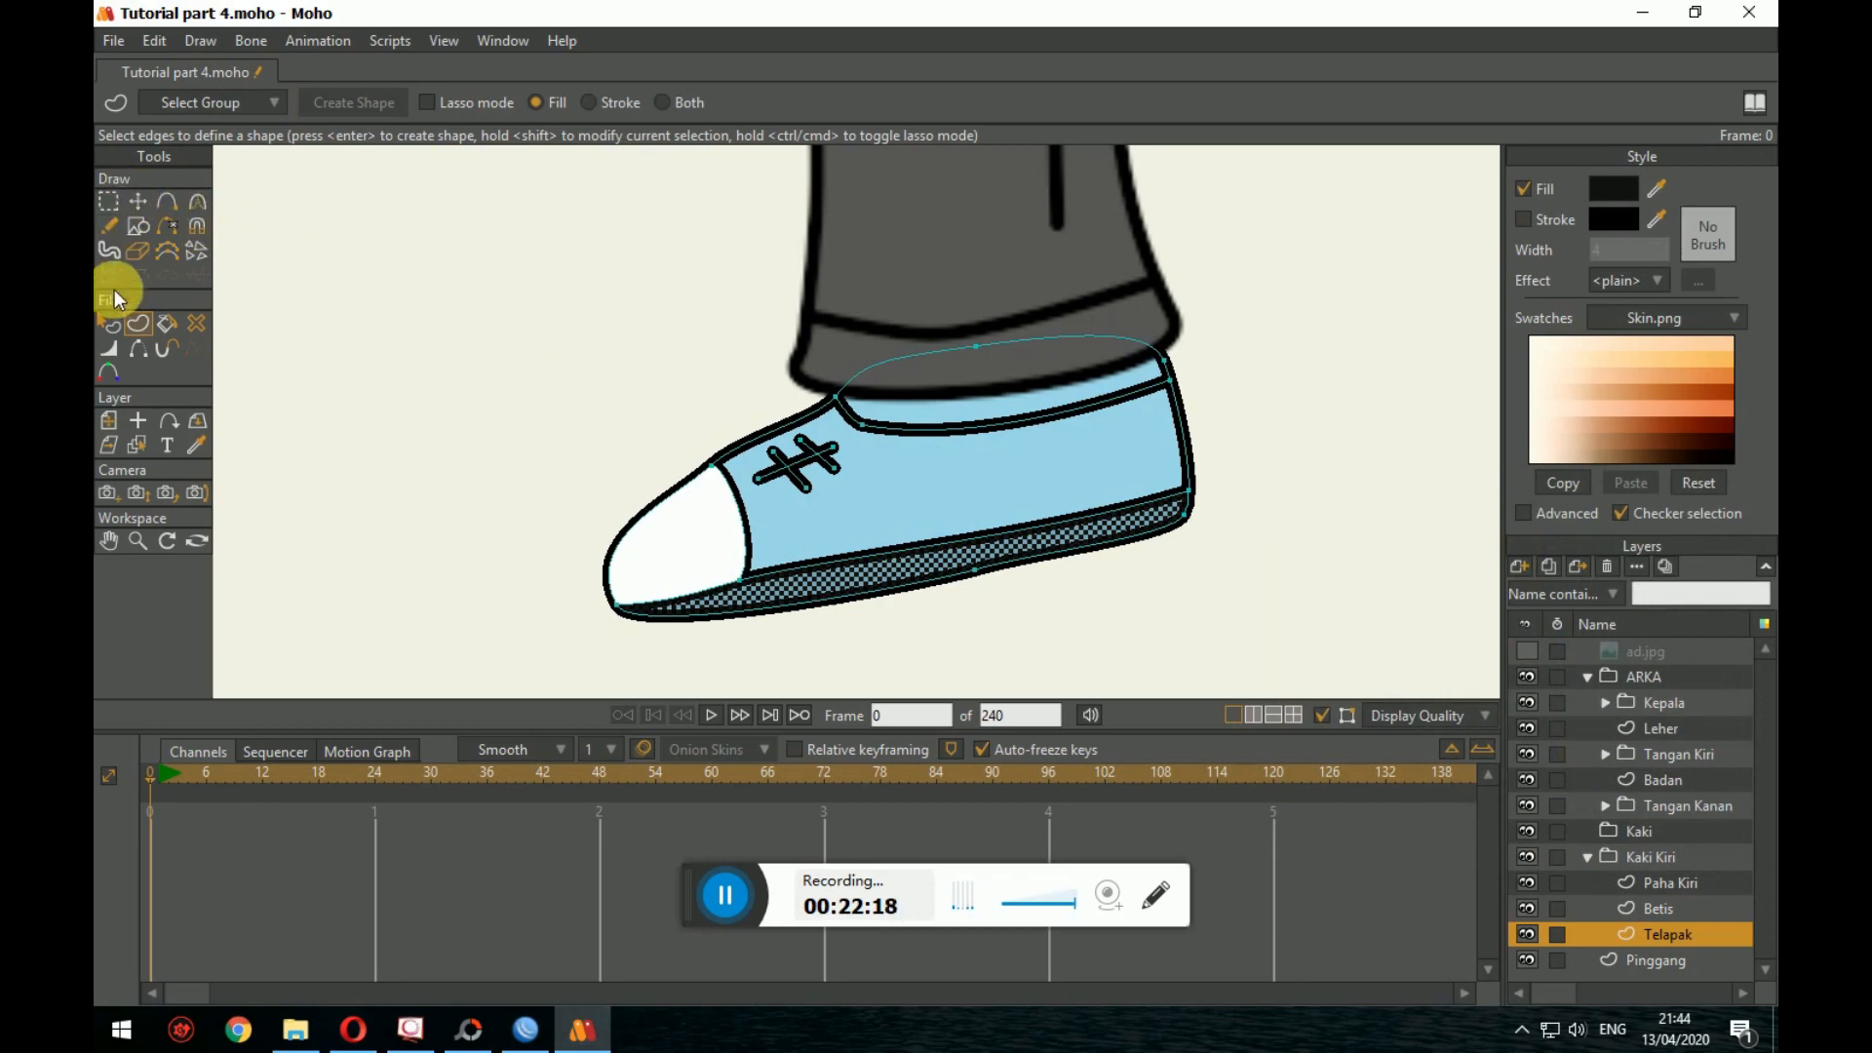
Step: Examine the coloured shoe and the finished left leg up close and against the whole character
{"action": "left_click", "coordinate": [110, 323]}
{"action": "scroll", "coordinate": [624, 410], "scroll_direction": "down", "scroll_amount": 1}
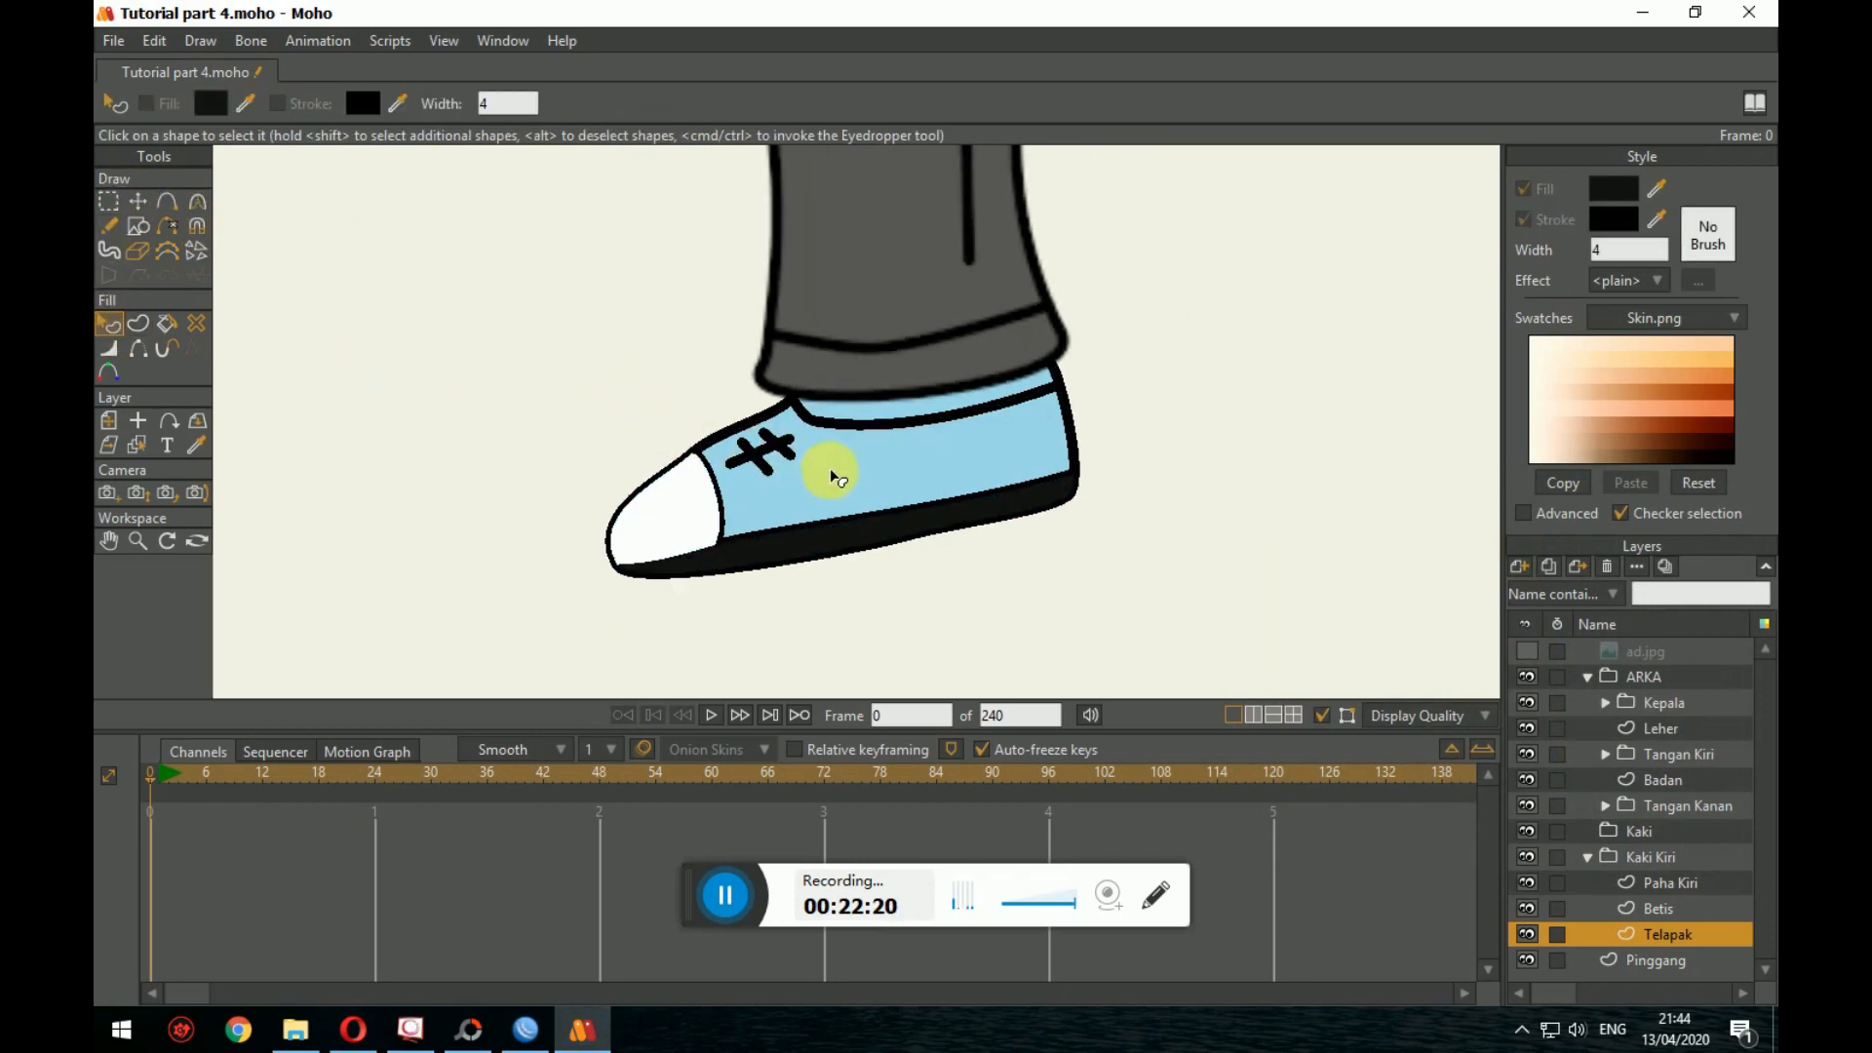
{"action": "left_click", "coordinate": [1019, 500]}
{"action": "left_click", "coordinate": [1182, 508]}
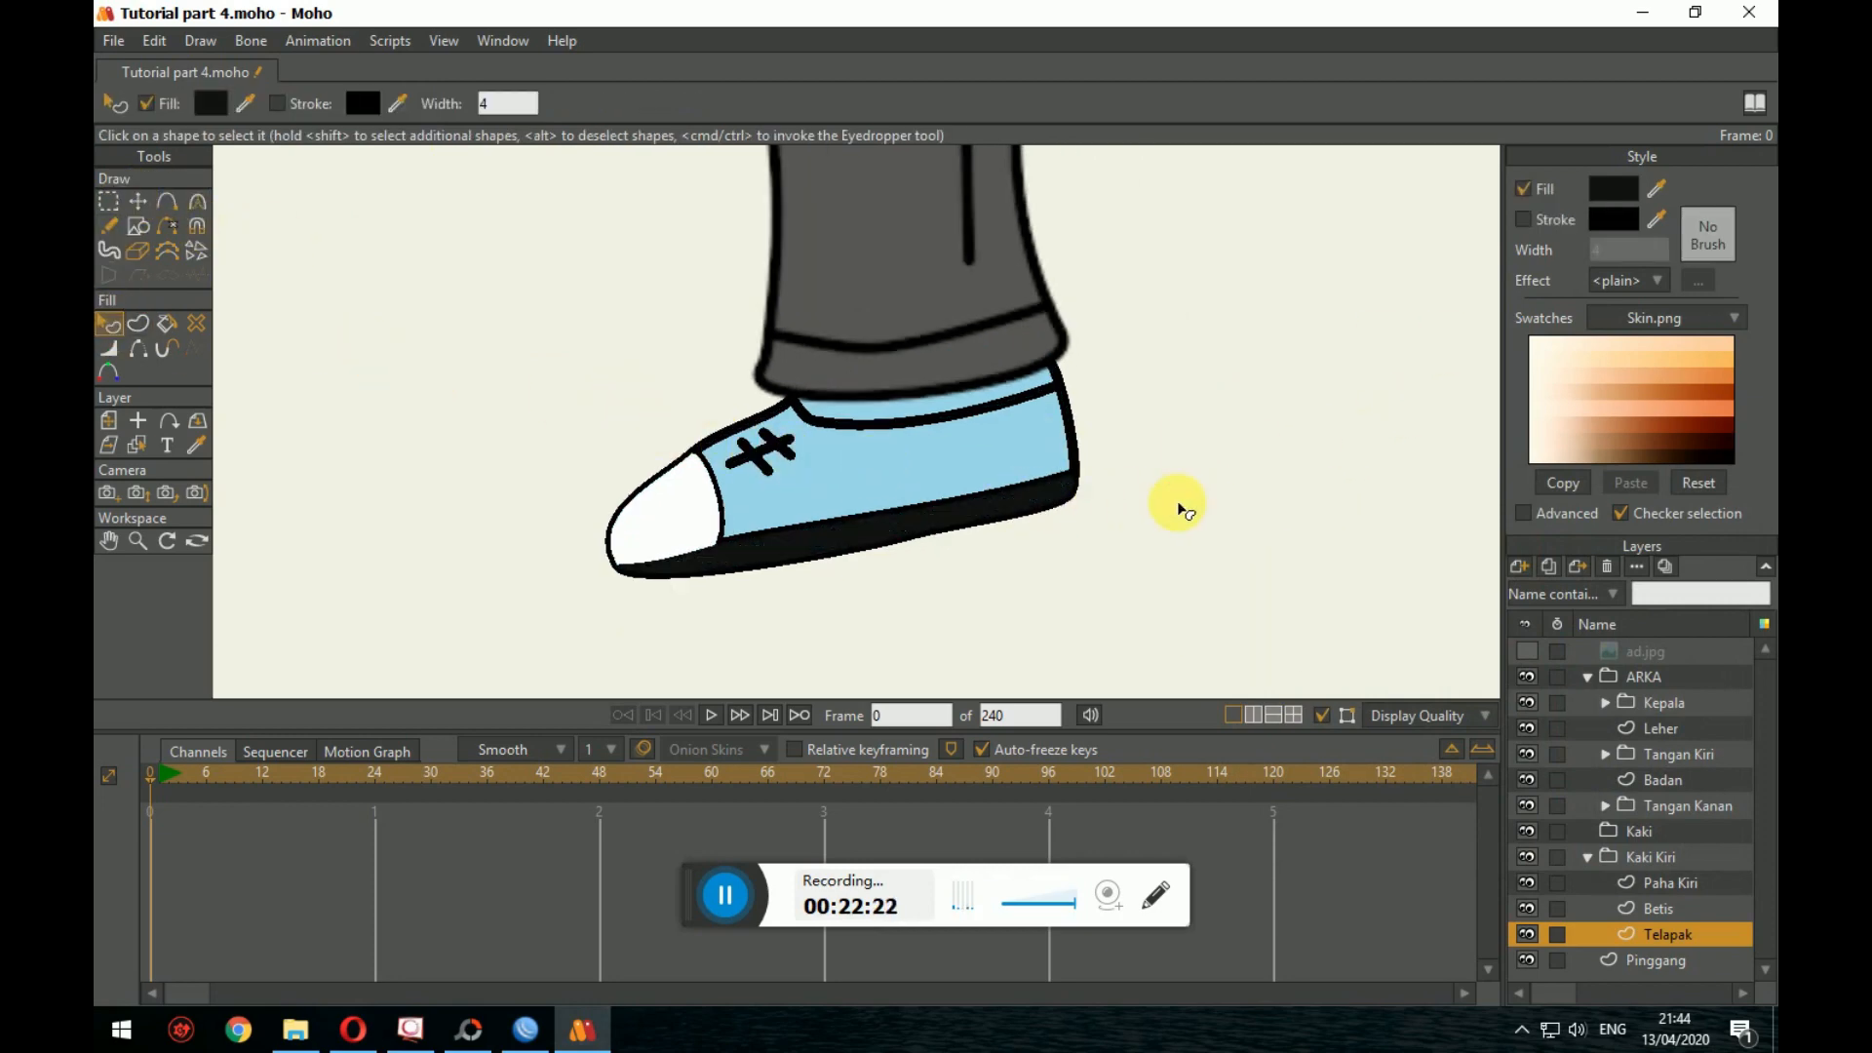
{"action": "scroll", "coordinate": [1259, 503], "scroll_direction": "down", "scroll_amount": 7}
{"action": "scroll", "coordinate": [1272, 504], "scroll_direction": "down", "scroll_amount": 2}
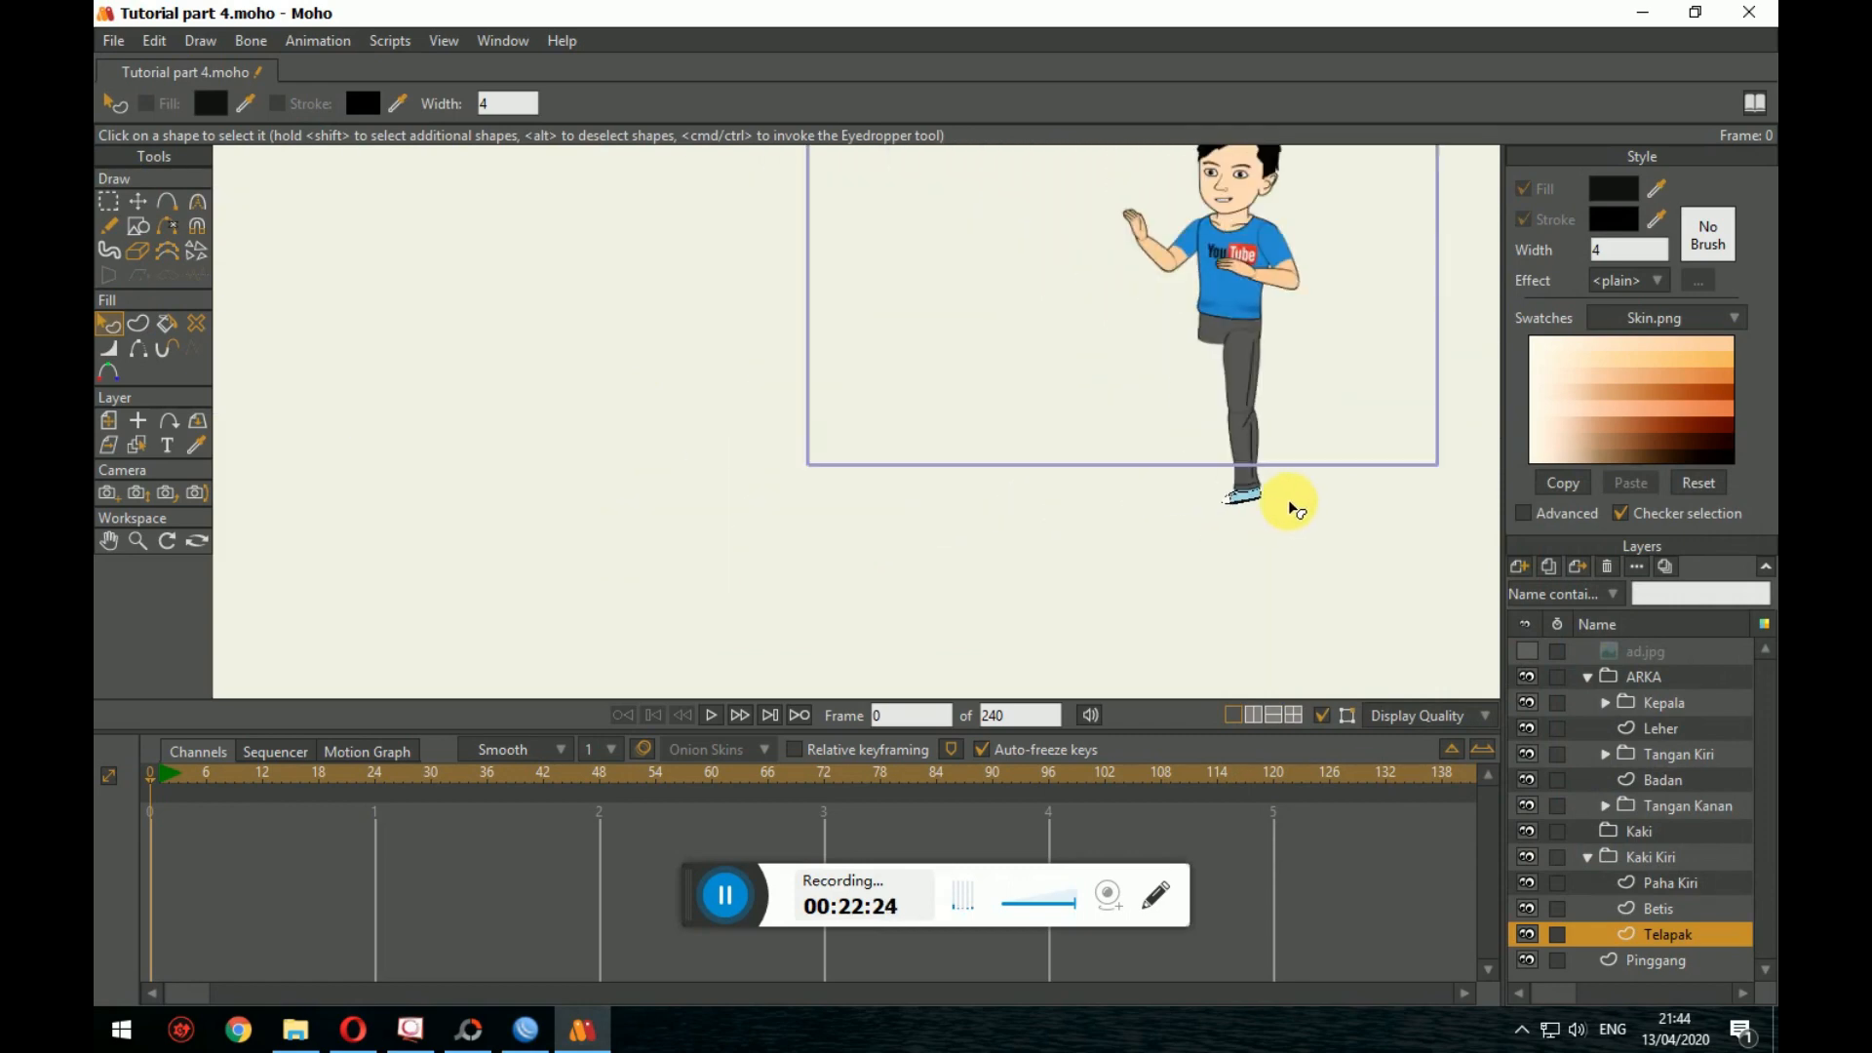
{"action": "scroll", "coordinate": [1346, 501], "scroll_direction": "up", "scroll_amount": 3}
{"action": "scroll", "coordinate": [1296, 514], "scroll_direction": "up", "scroll_amount": 1}
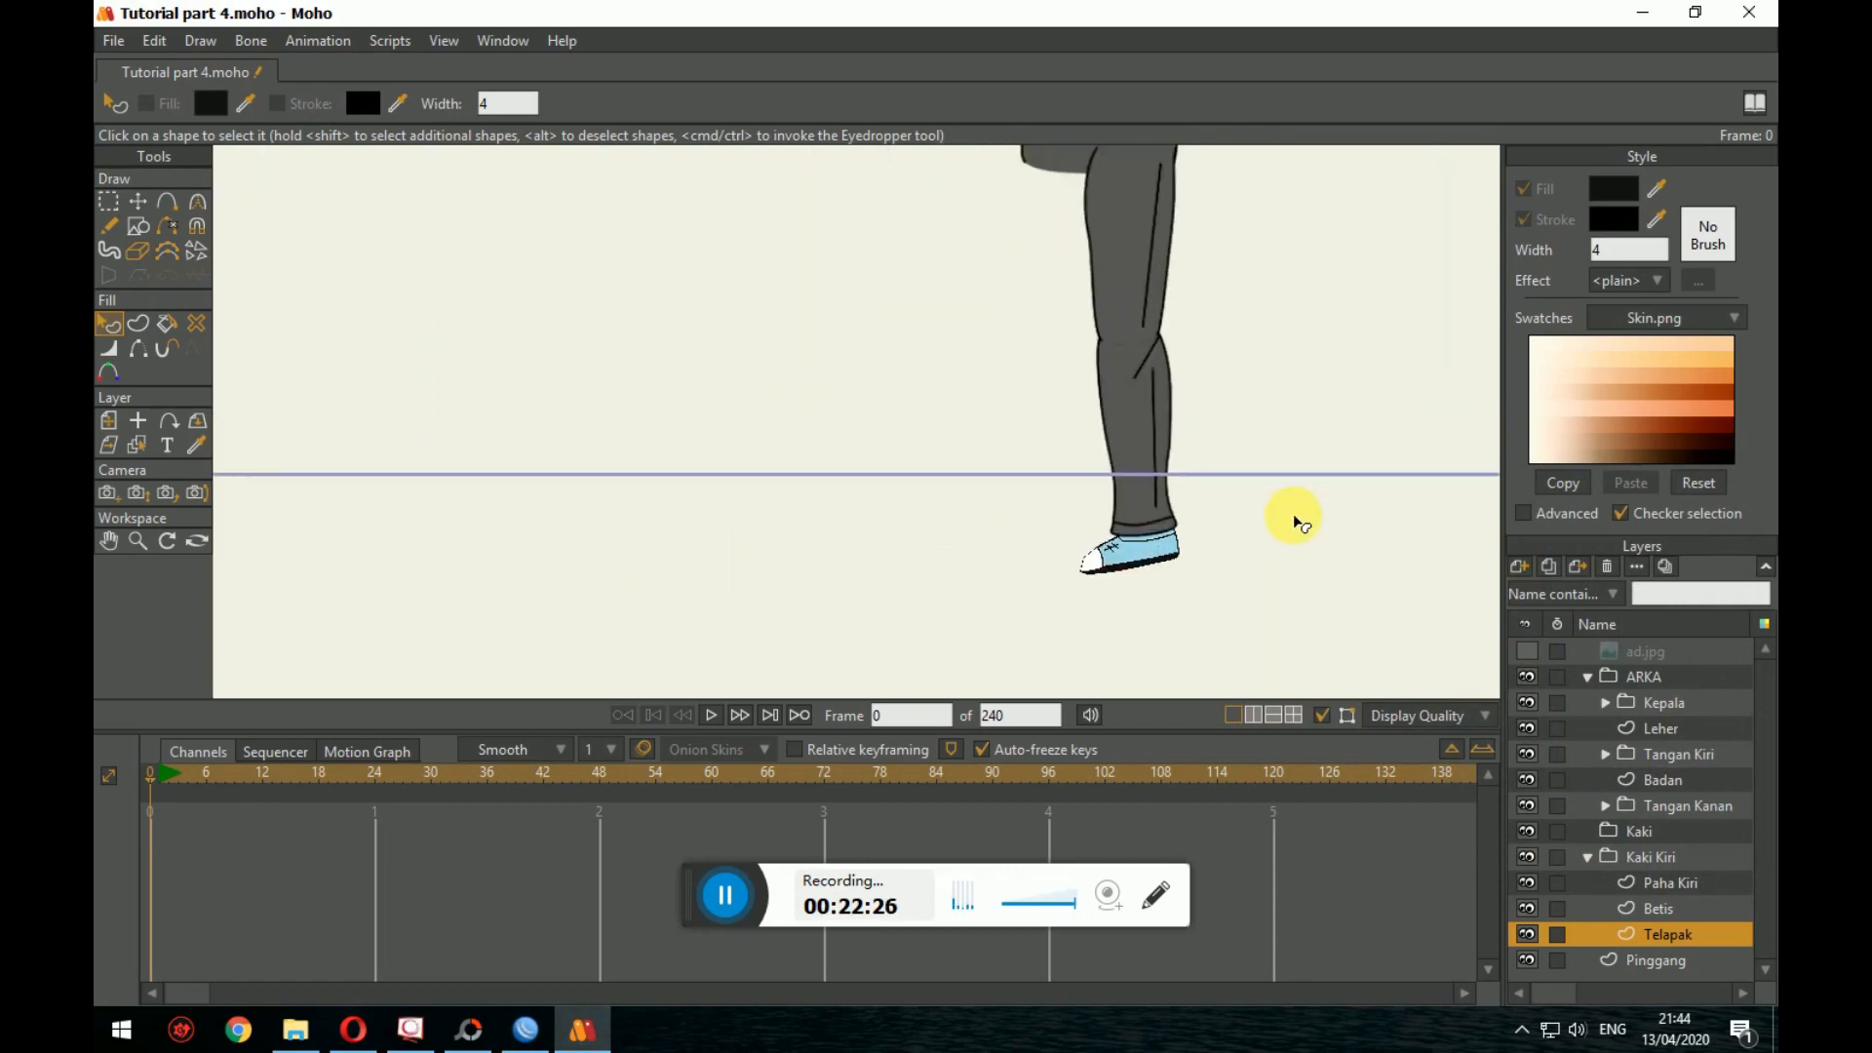
{"action": "scroll", "coordinate": [1300, 497], "scroll_direction": "down", "scroll_amount": 3}
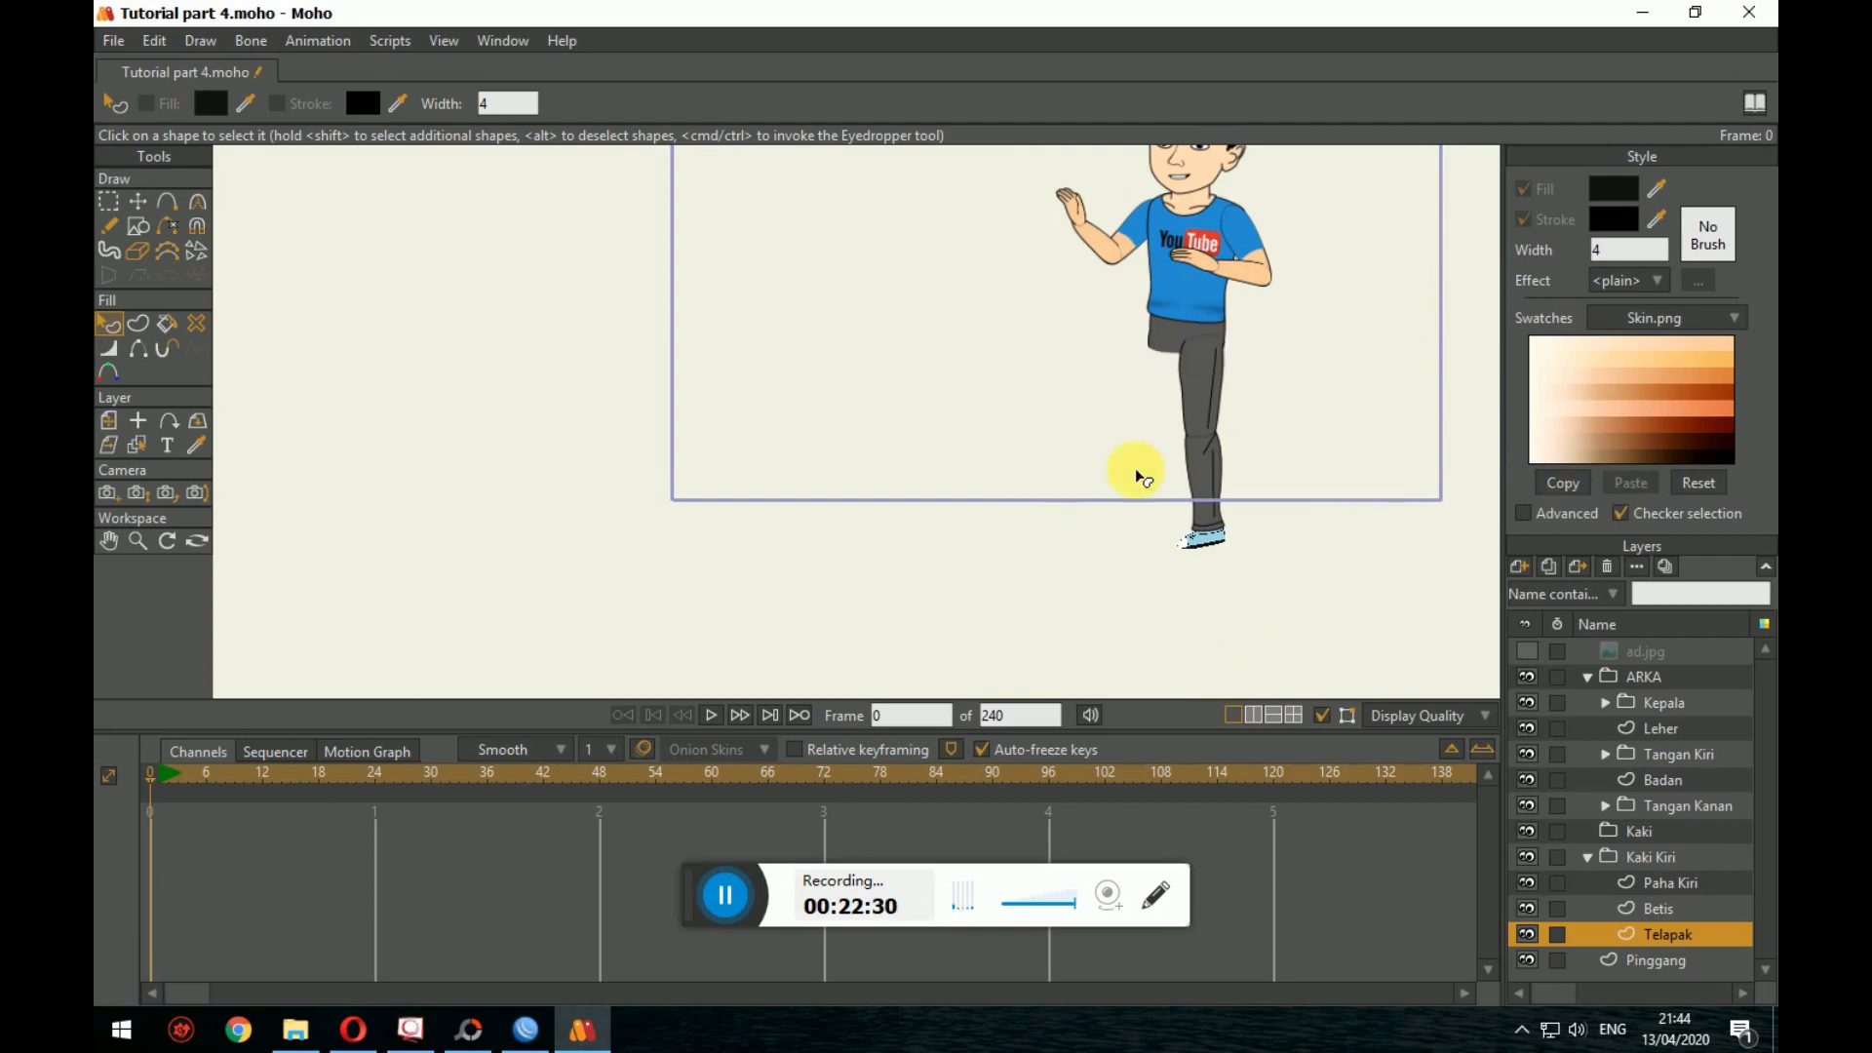
{"action": "scroll", "coordinate": [1131, 478], "scroll_direction": "up", "scroll_amount": 4}
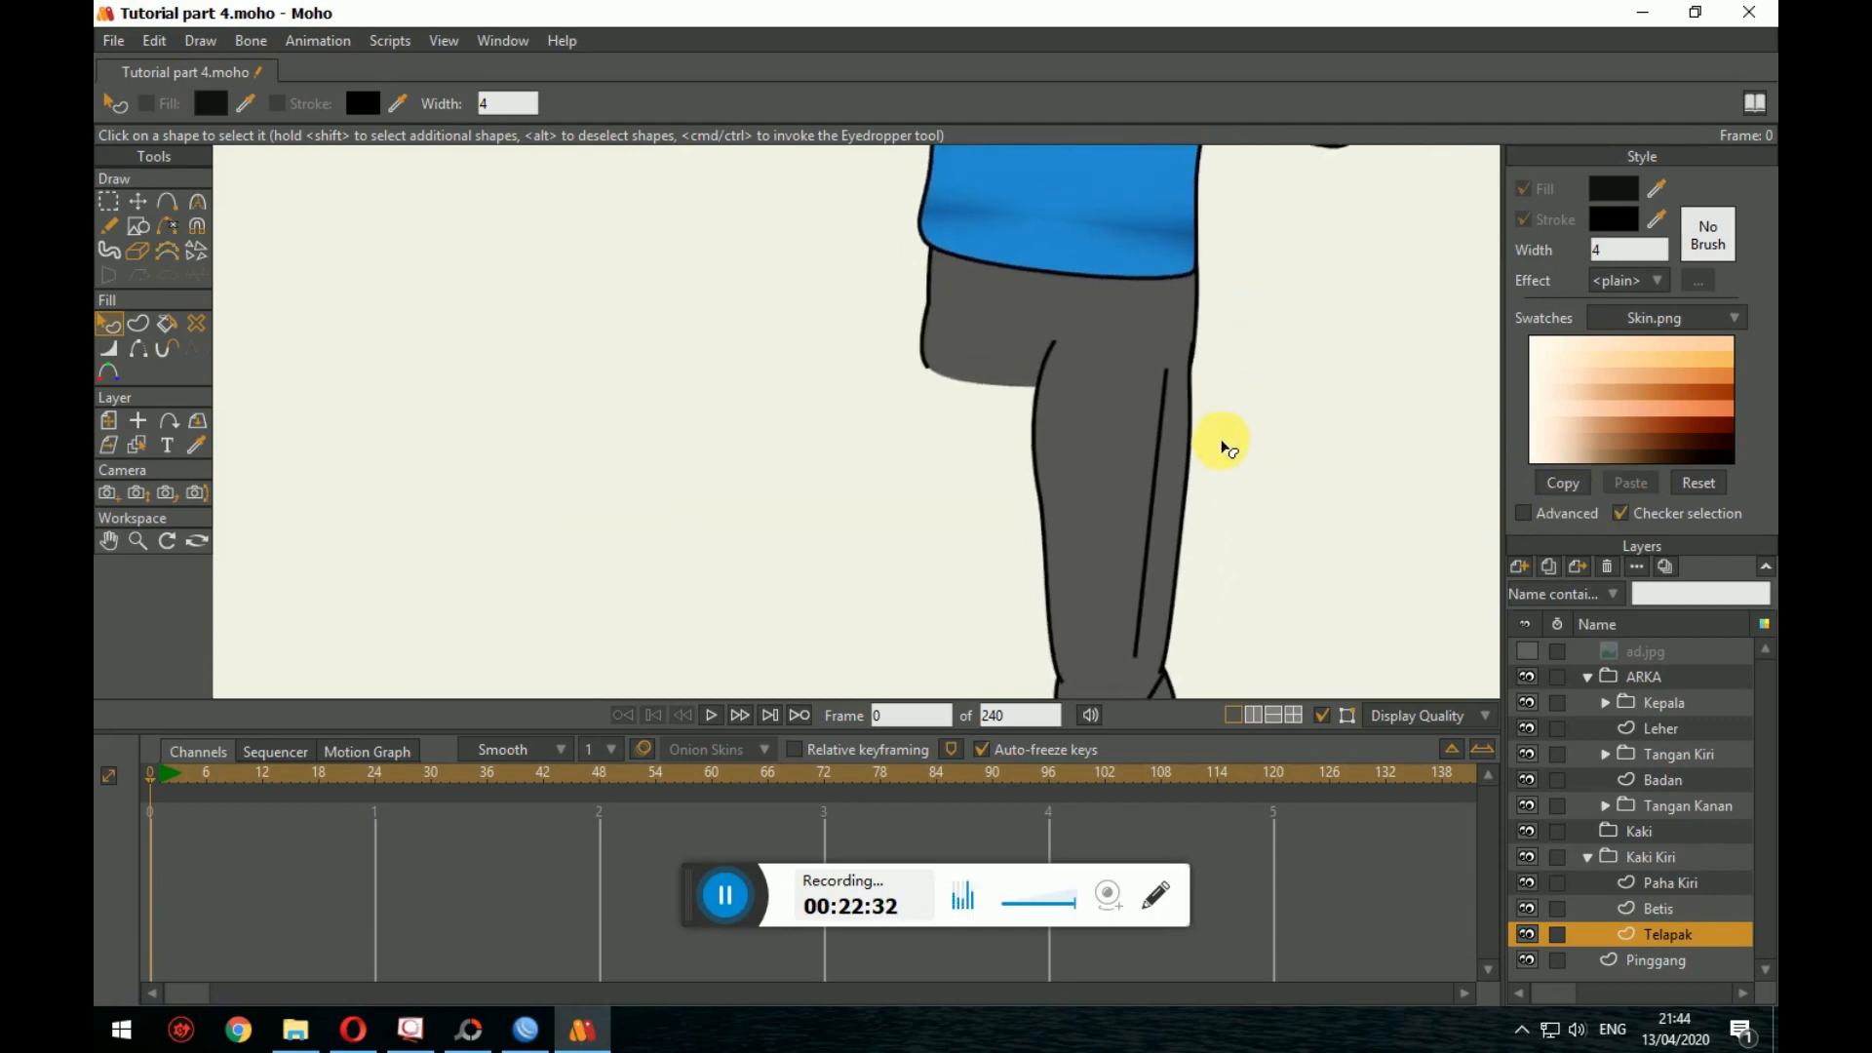
{"action": "scroll", "coordinate": [1195, 380], "scroll_direction": "up", "scroll_amount": 3}
{"action": "scroll", "coordinate": [1195, 383], "scroll_direction": "down", "scroll_amount": 5}
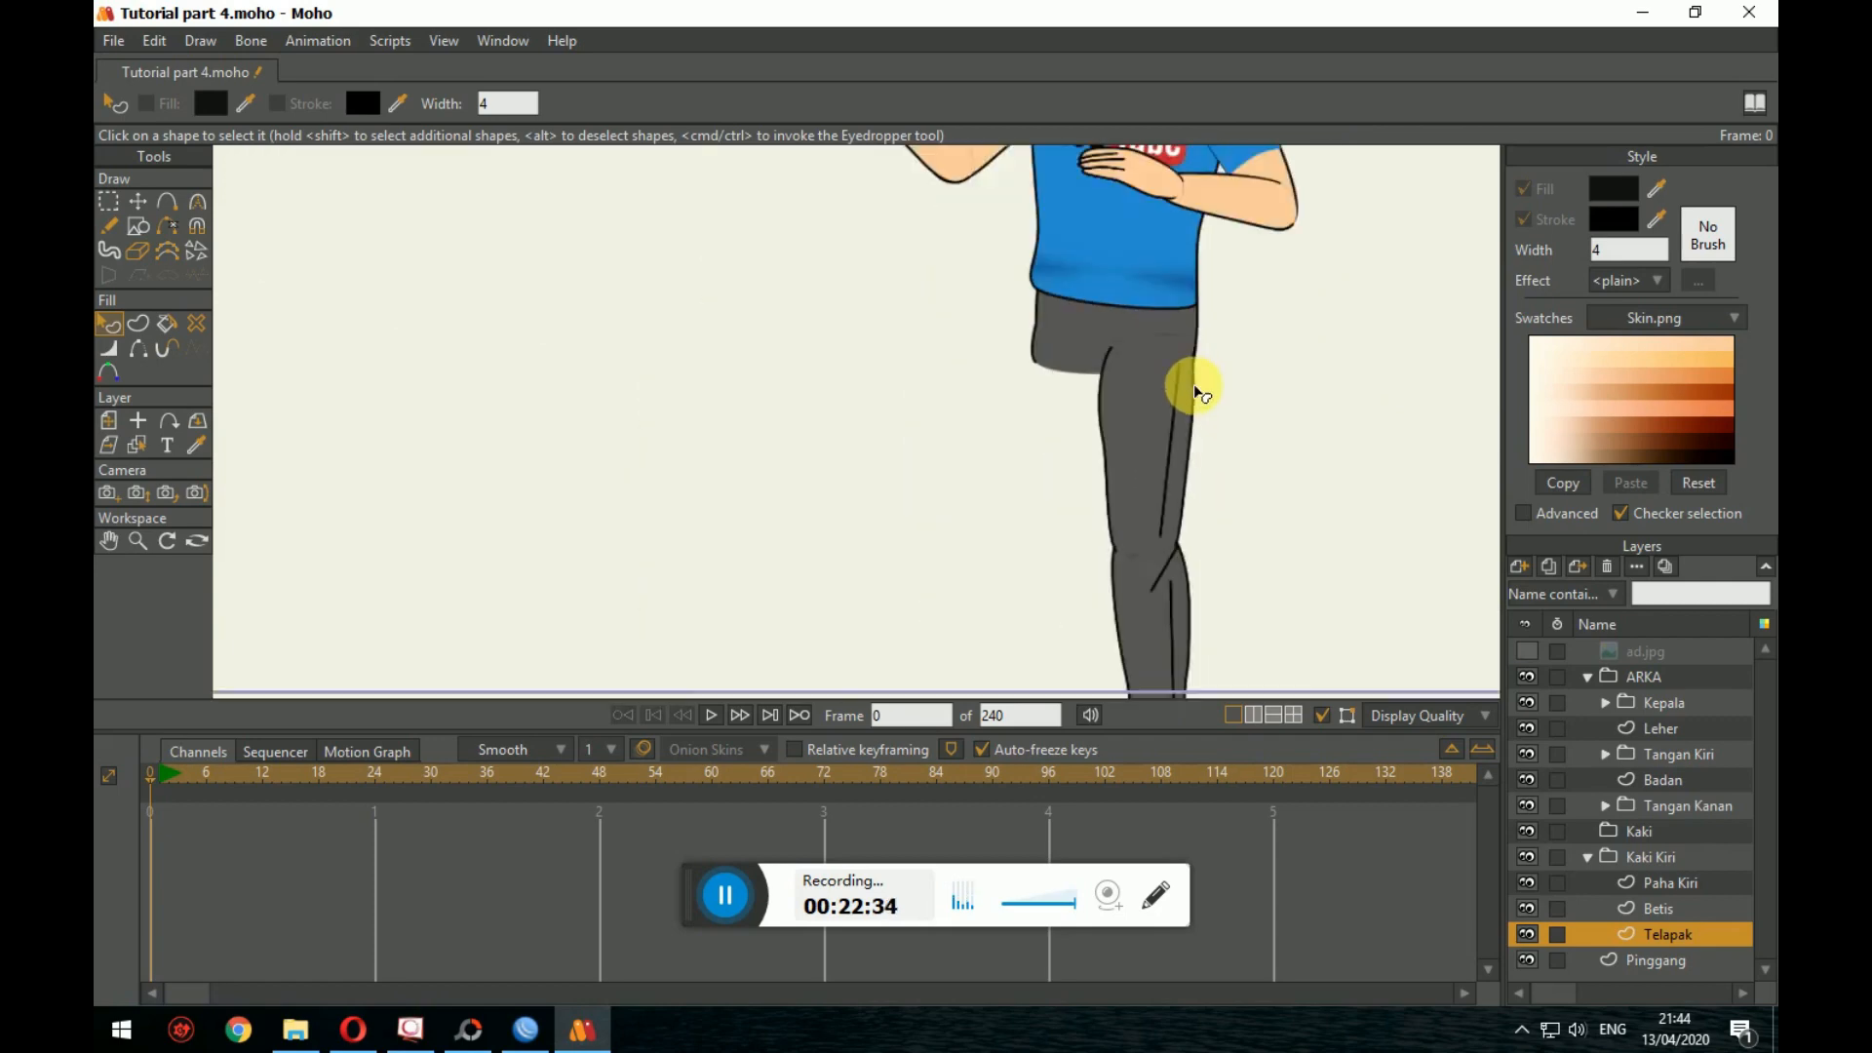
{"action": "scroll", "coordinate": [1202, 388], "scroll_direction": "up", "scroll_amount": 3}
{"action": "left_click_drag", "start_coordinate": [1206, 392], "coordinate": [1252, 440]}
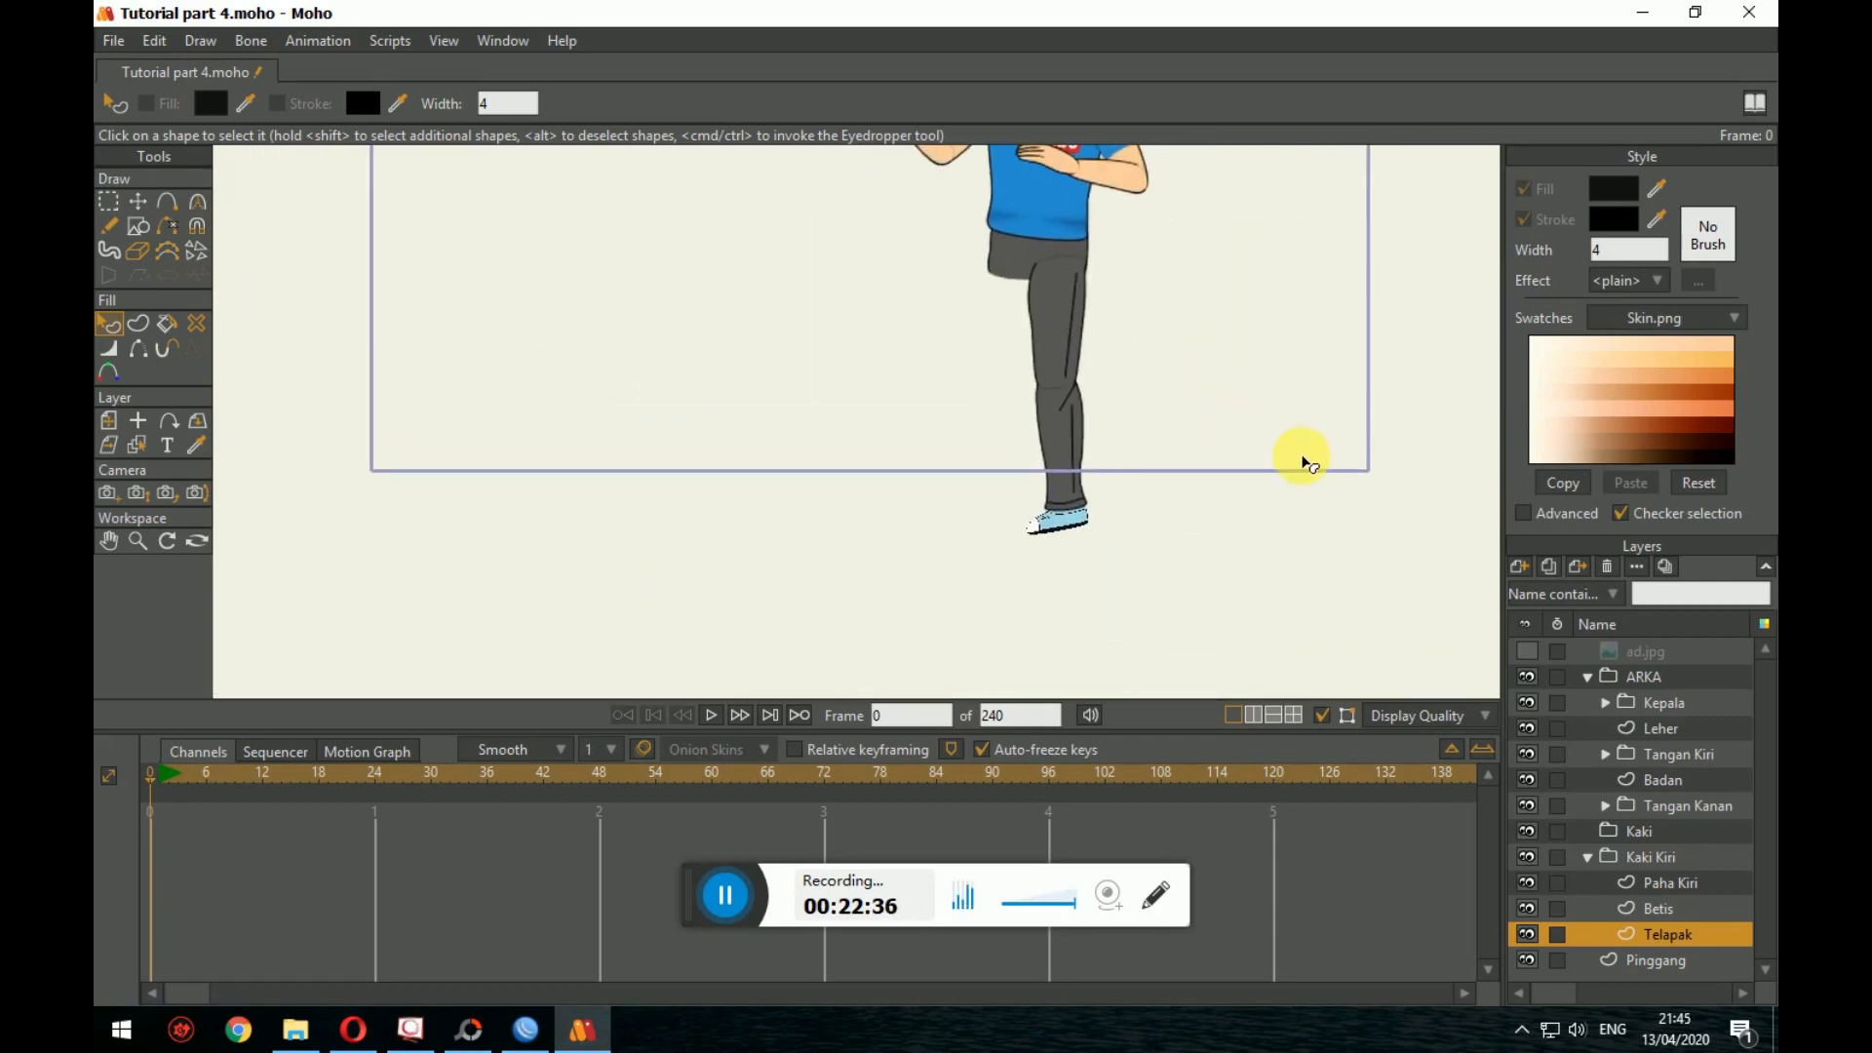
Step: Collapse the Kaki Kiri group and duplicate it
{"action": "left_click", "coordinate": [1588, 857]}
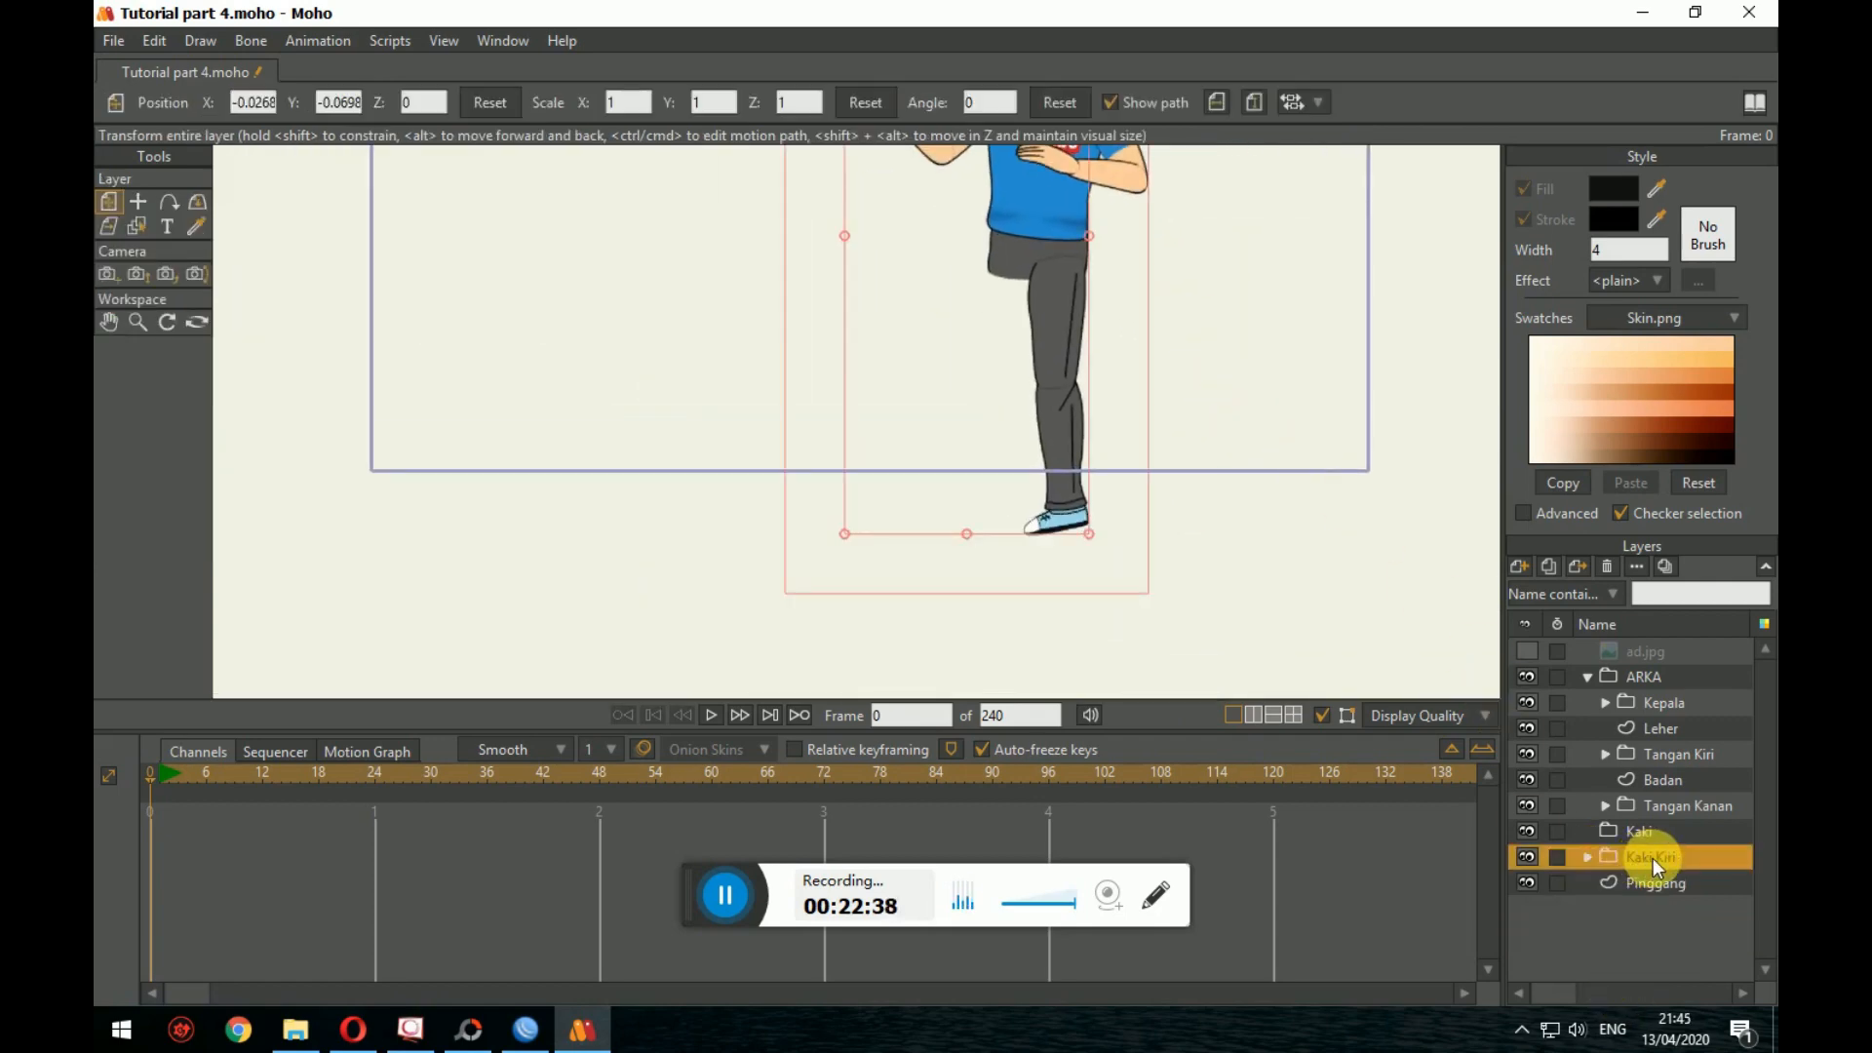
{"action": "right_click", "coordinate": [1652, 858]}
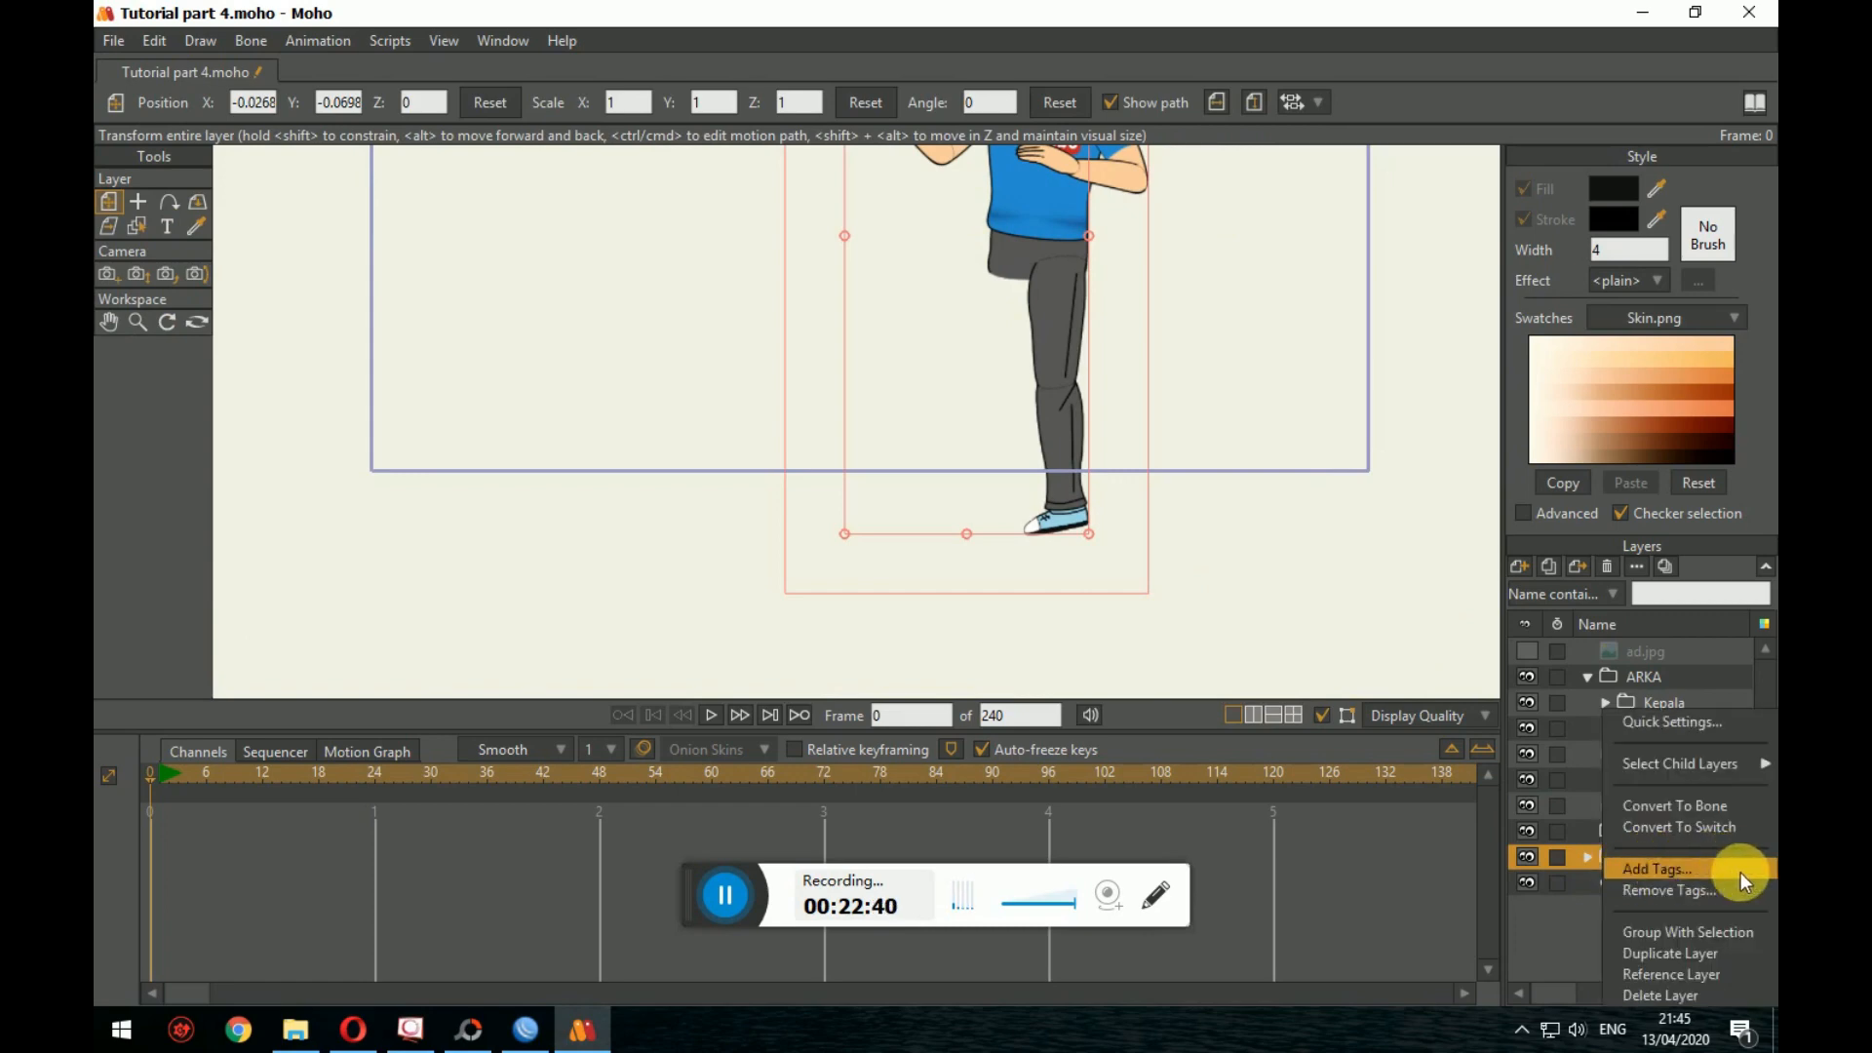
{"action": "left_click", "coordinate": [1678, 952]}
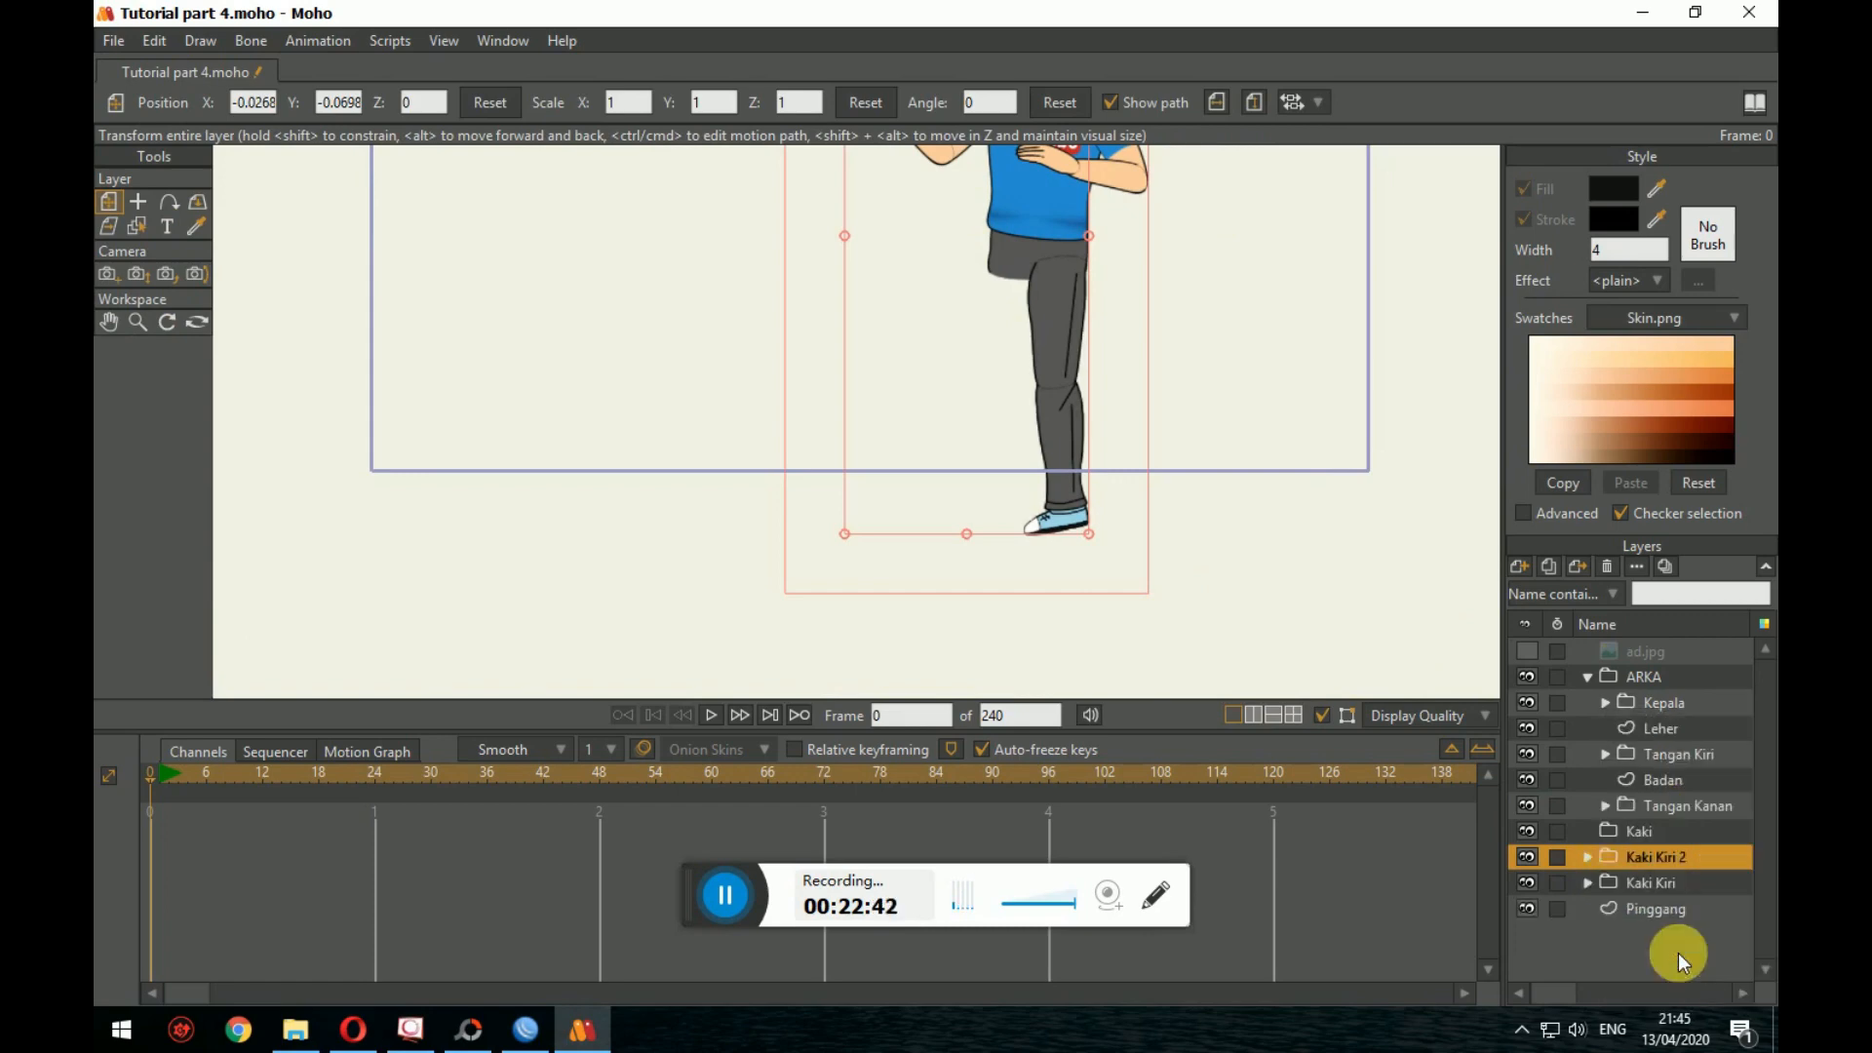
{"action": "left_click", "coordinate": [1589, 855]}
{"action": "left_click", "coordinate": [1589, 855]}
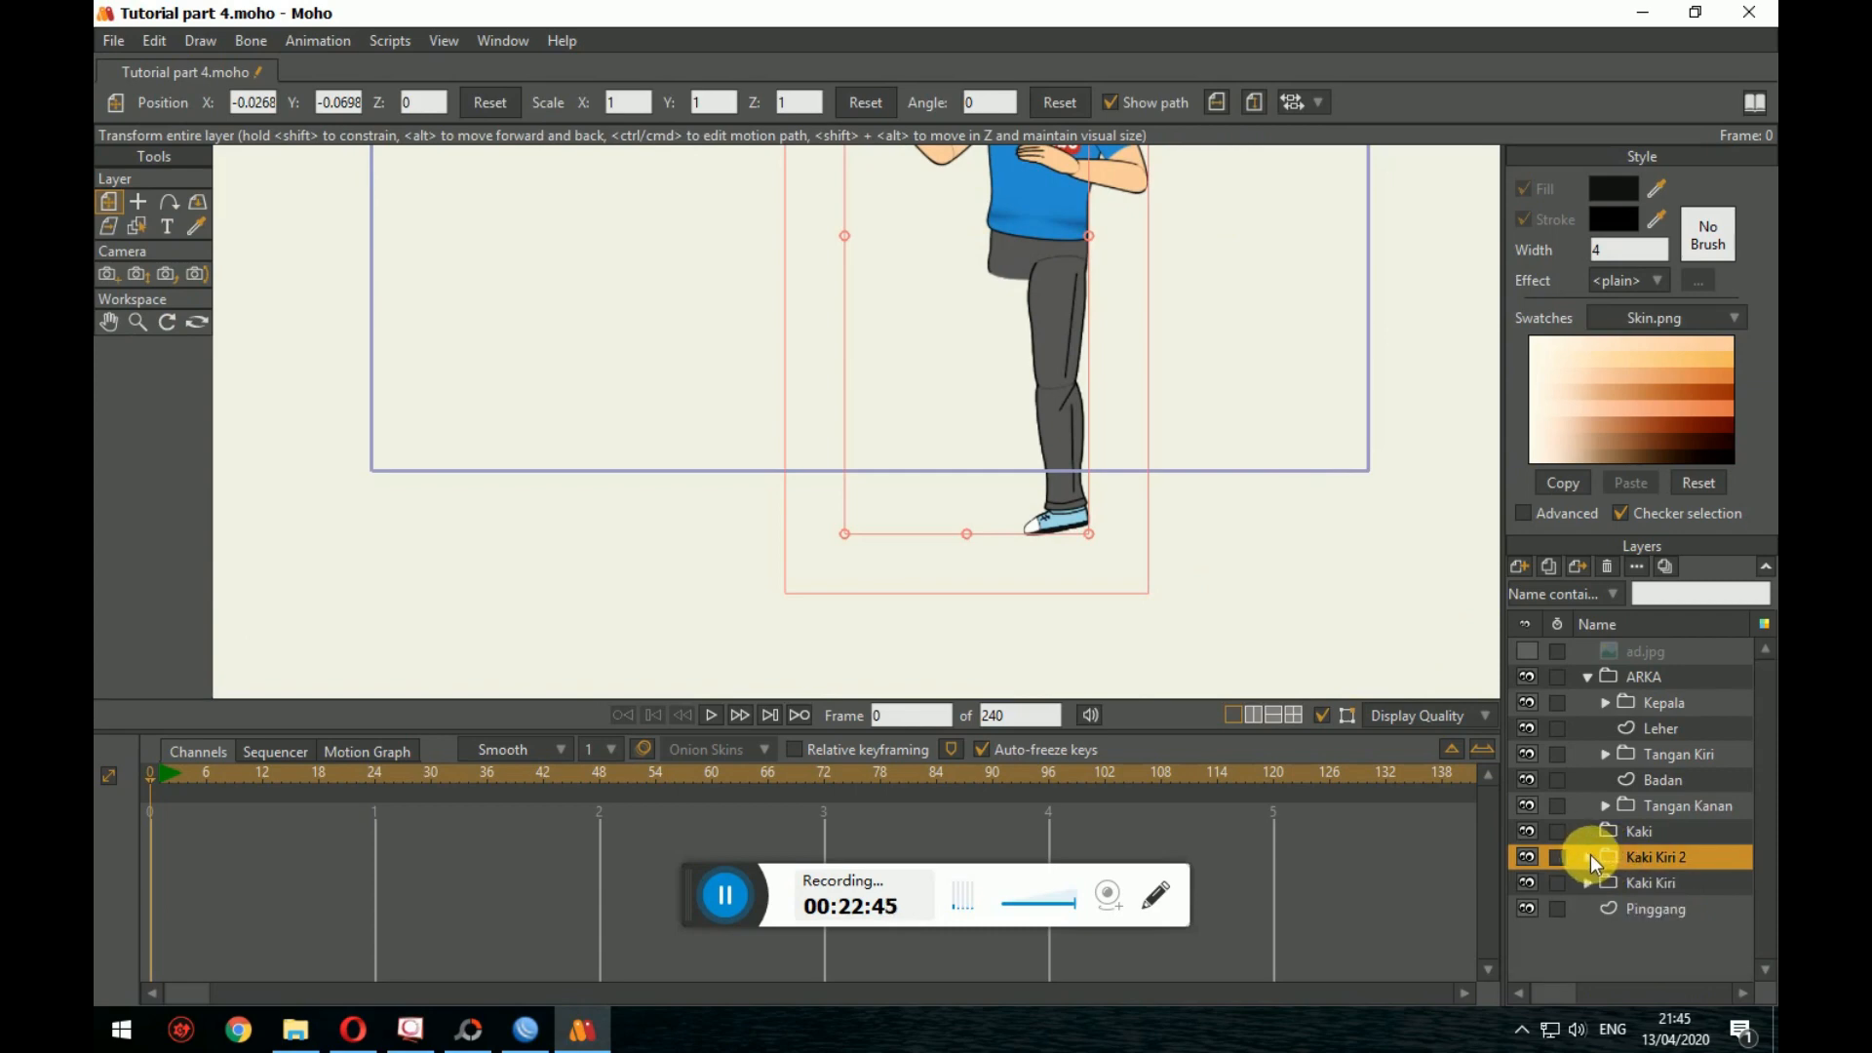
Step: Rename the duplicated leg group as Kaki Kanan
{"action": "double_click", "coordinate": [1672, 857]}
{"action": "left_click_drag", "start_coordinate": [1695, 868], "coordinate": [1655, 867]}
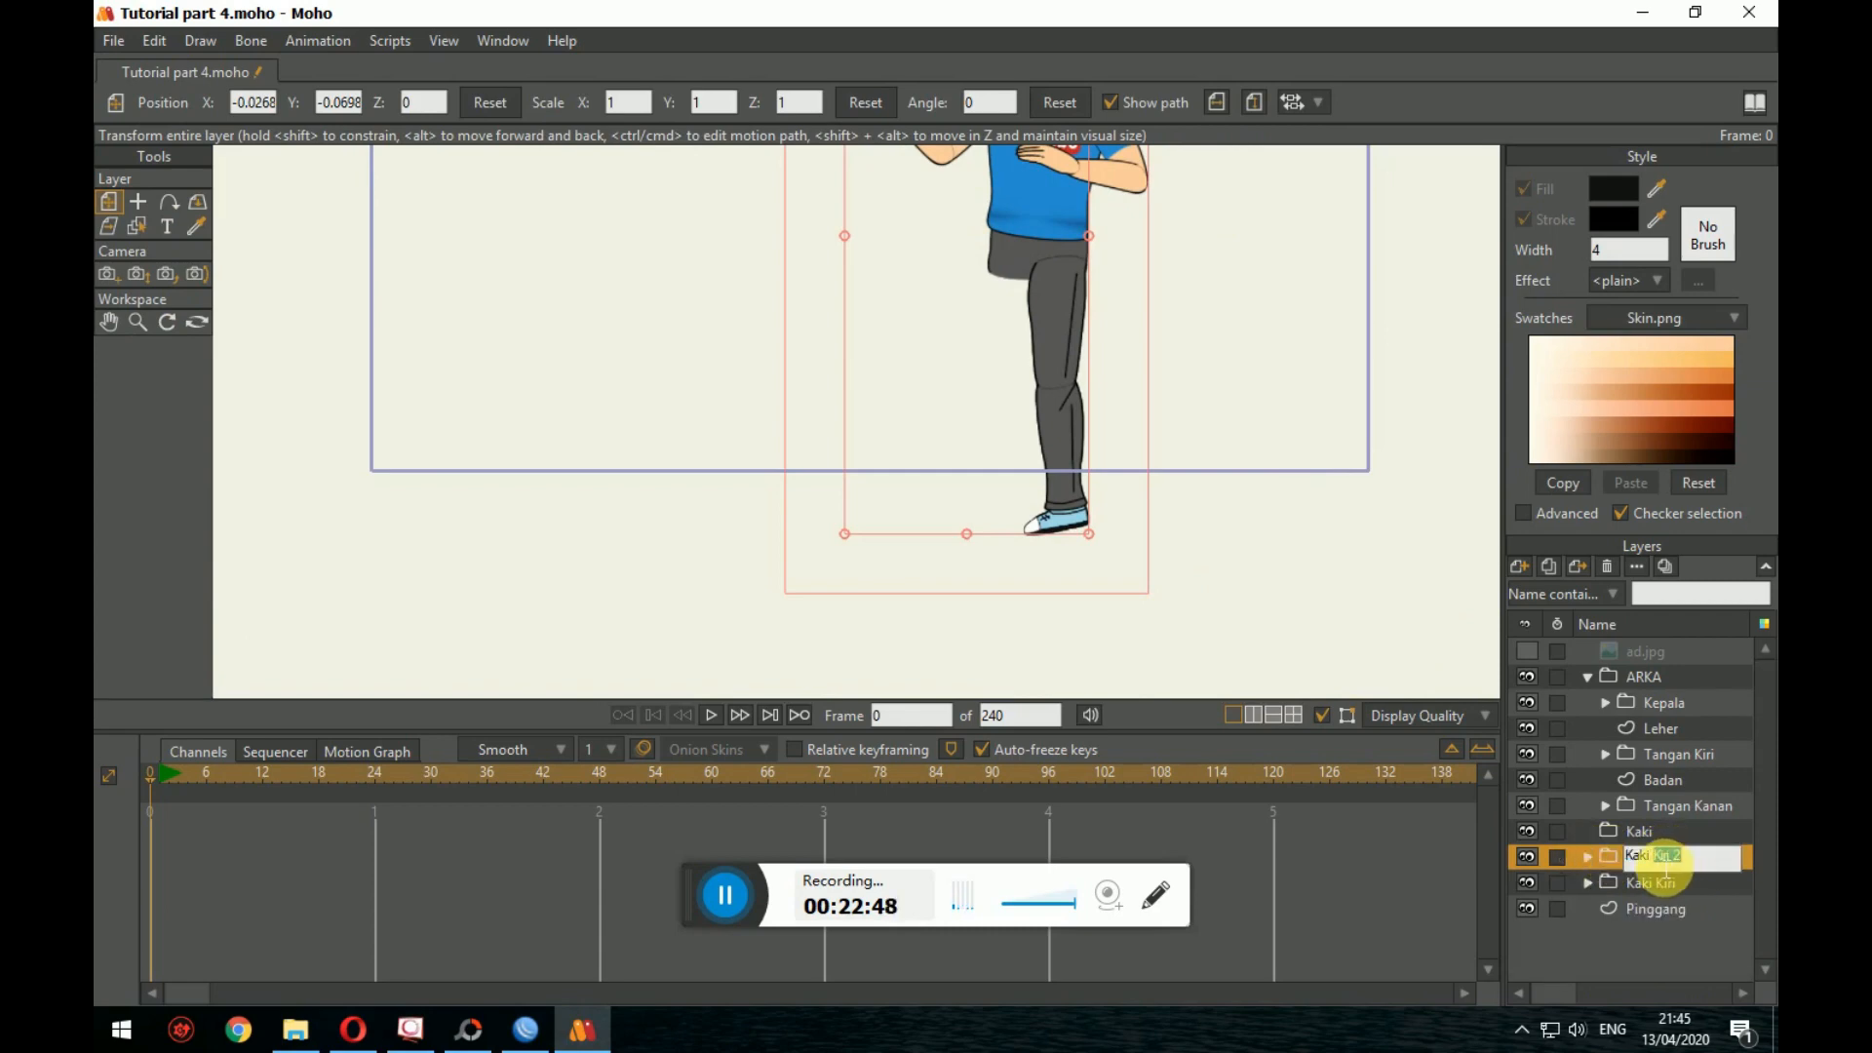
{"action": "type", "text": "Kanan"}
{"action": "key", "text": "Return"}
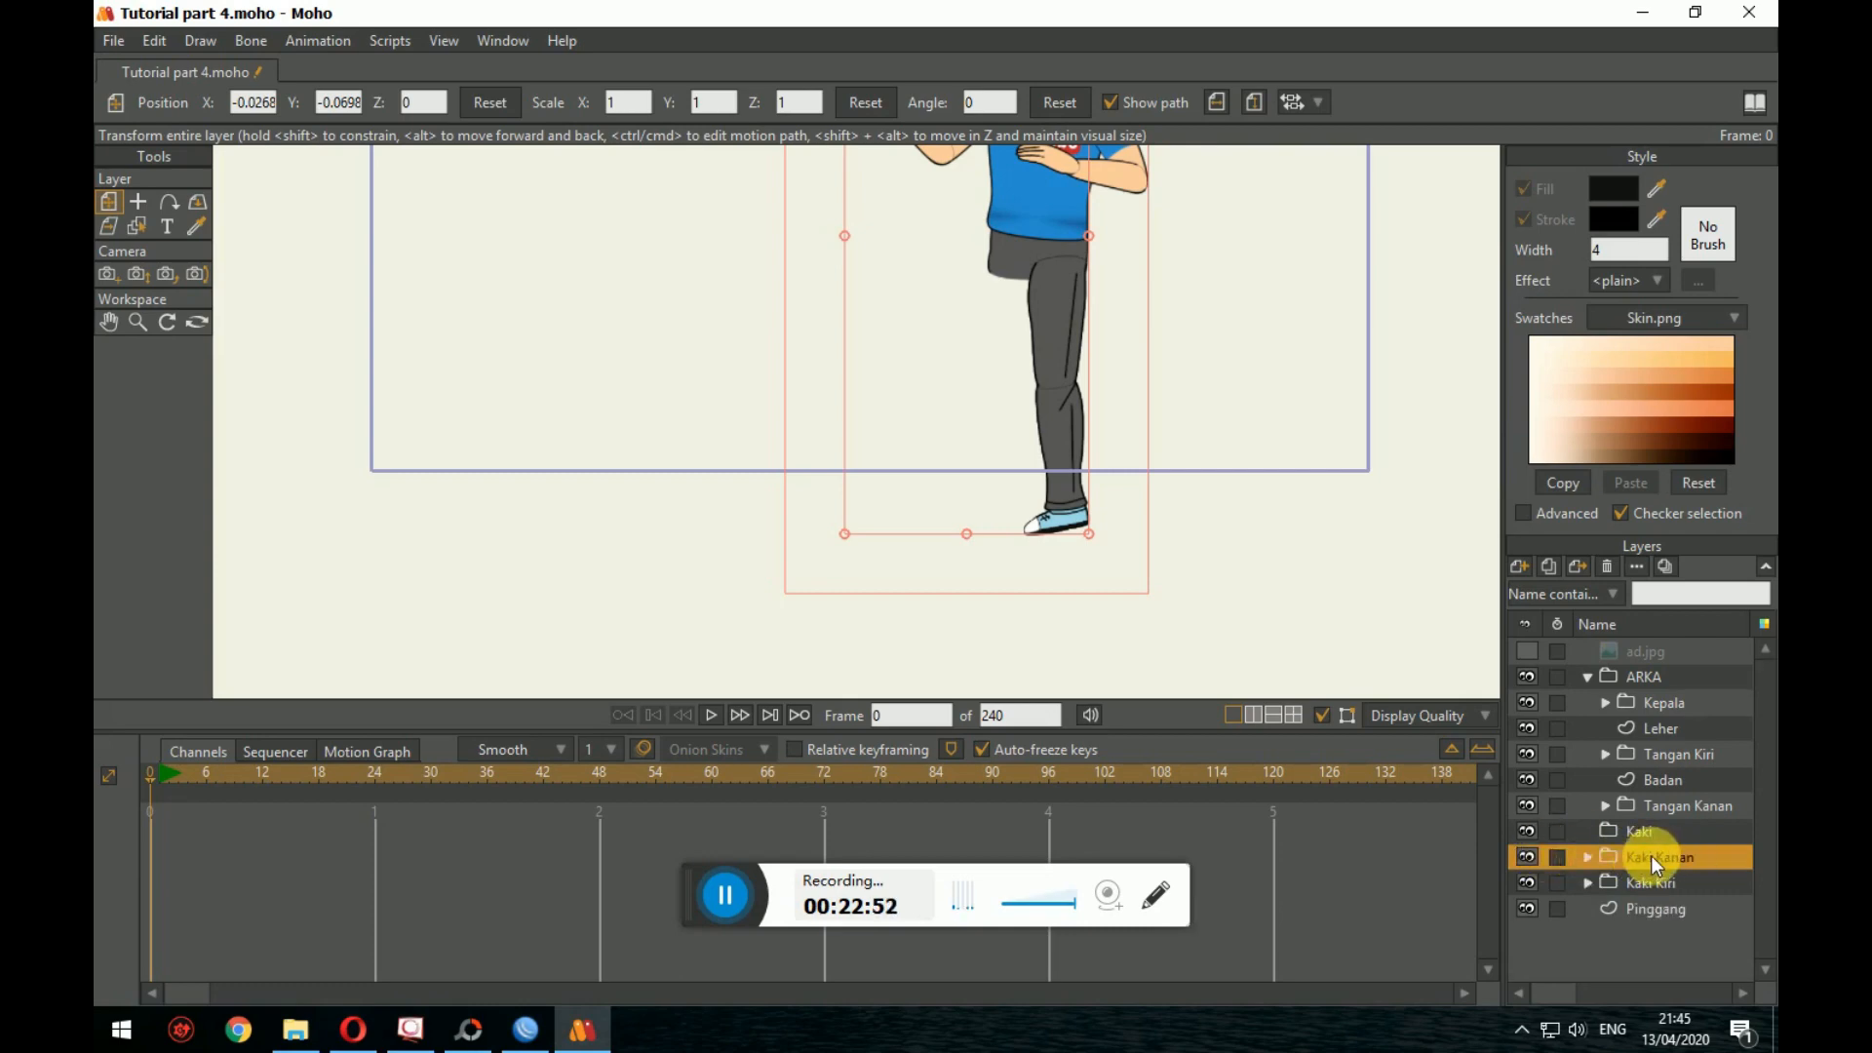
Step: Move the Kaki Kanan leg to X -0.3824, Y -0.0285, beside the original leg, and show the ad.jpg reference for comparison
{"action": "left_click_drag", "start_coordinate": [1057, 322], "coordinate": [1007, 316]}
{"action": "left_click", "coordinate": [1525, 651]}
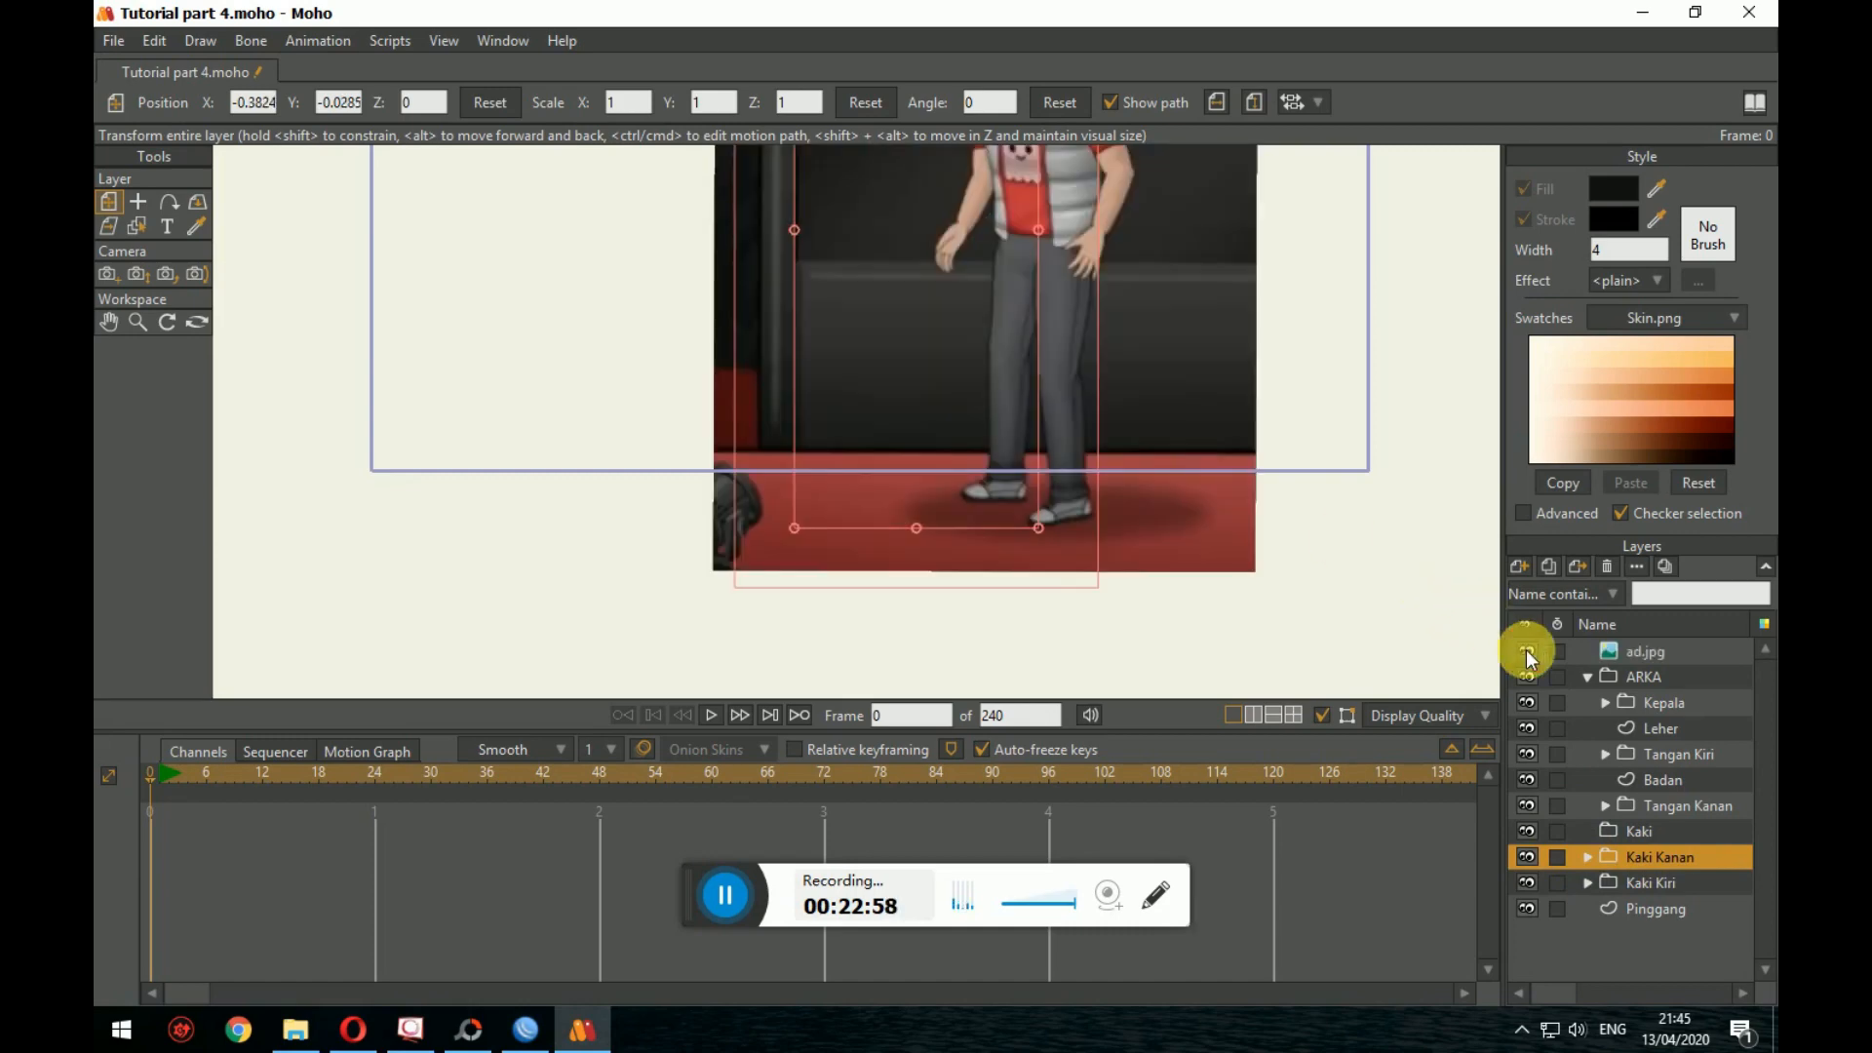
{"action": "left_click", "coordinate": [1525, 652]}
{"action": "left_click", "coordinate": [1525, 651]}
Step: Place the Kaki Kanan group below Pinggang, hide ad.jpg, and reposition the leg to X -0.3080, Y 0.0708
{"action": "left_click_drag", "start_coordinate": [1659, 909], "coordinate": [1660, 917]}
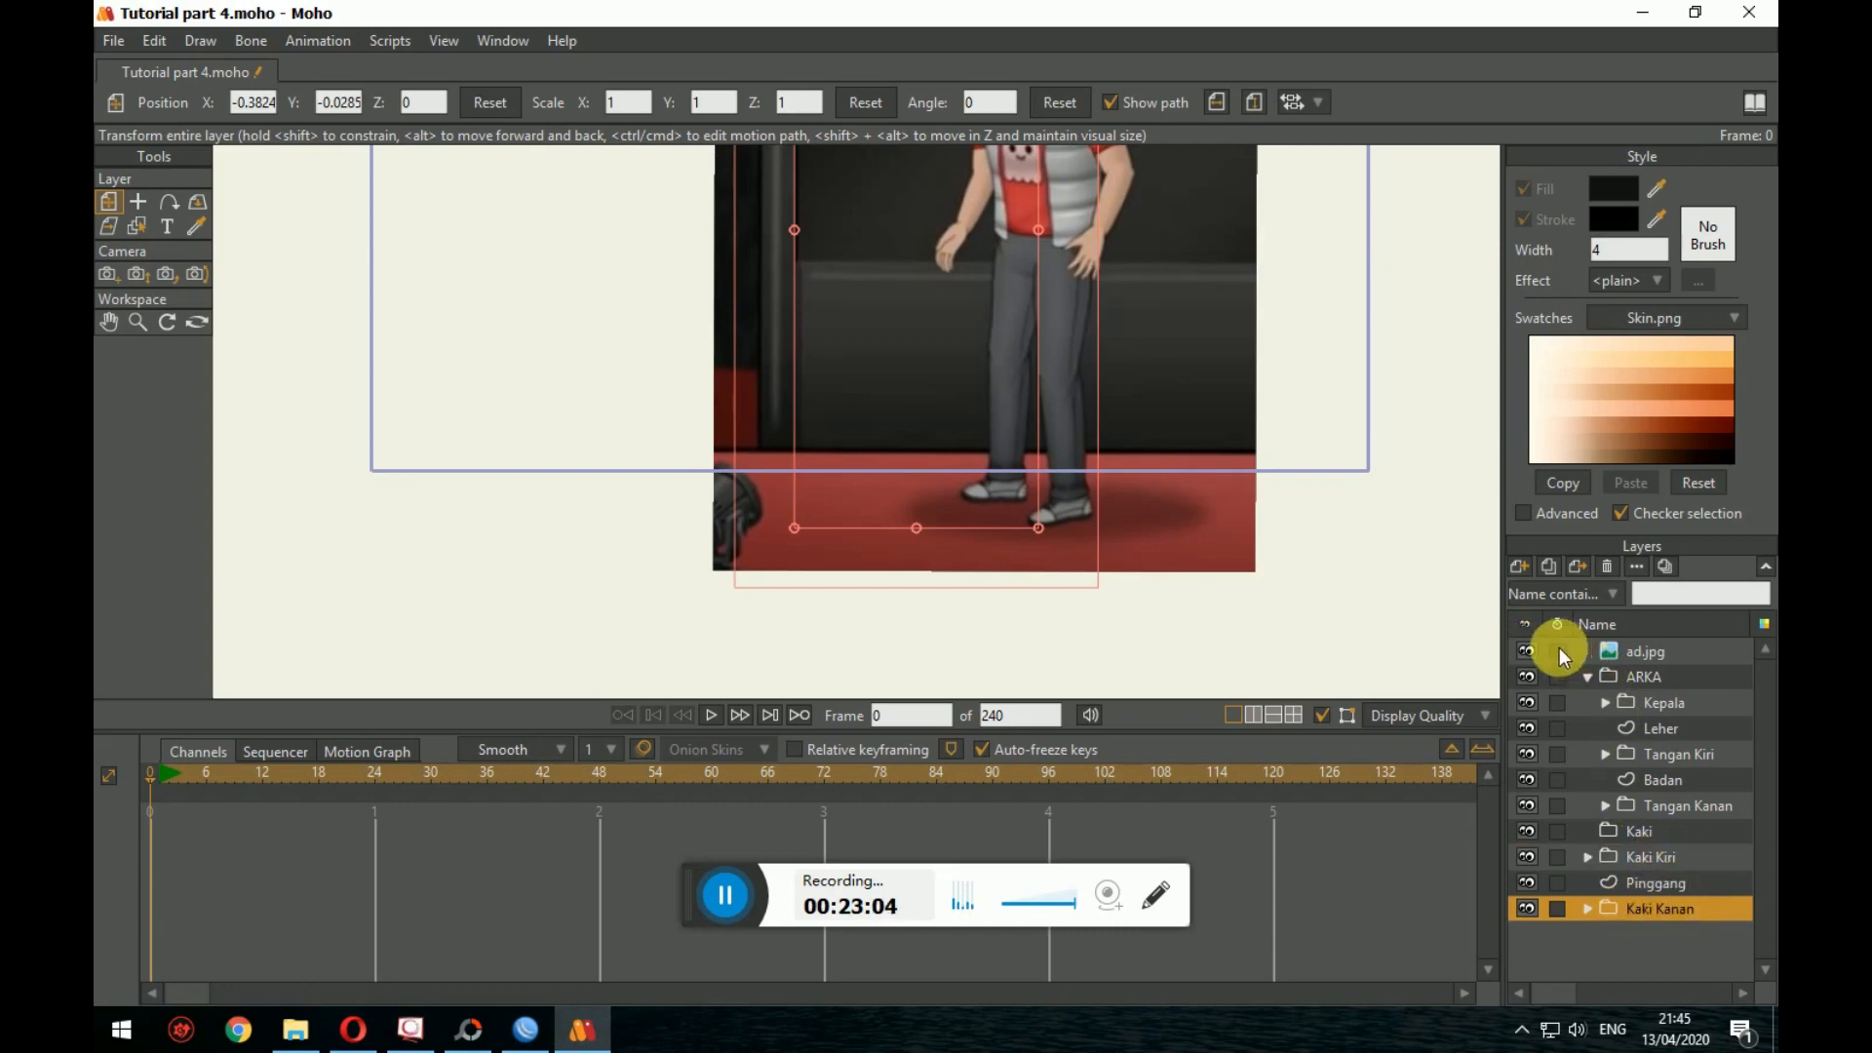
{"action": "left_click", "coordinate": [1527, 651]}
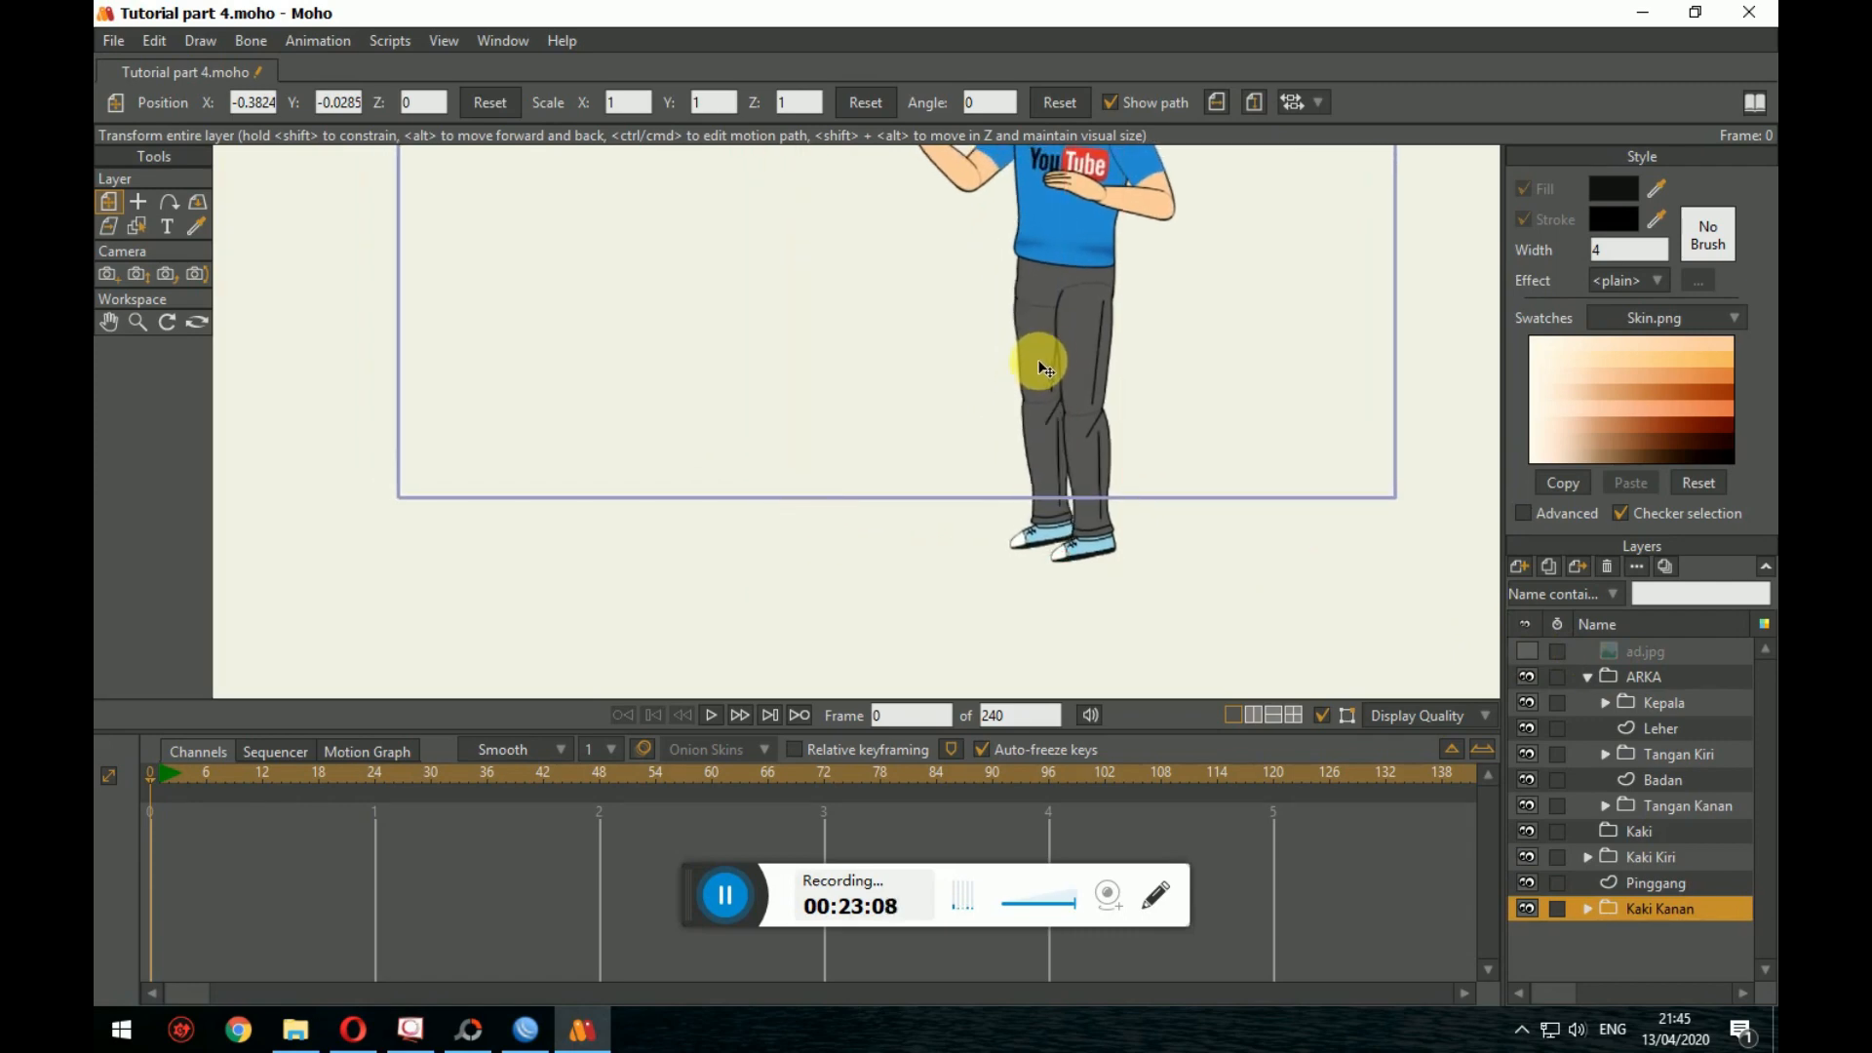
{"action": "mouse_move", "coordinate": [1037, 359]}
{"action": "left_mouse_down"}
{"action": "mouse_move", "coordinate": [1016, 353]}
{"action": "mouse_move", "coordinate": [1043, 353]}
{"action": "left_mouse_up"}
{"action": "scroll", "coordinate": [1180, 542], "scroll_direction": "up", "scroll_amount": 3}
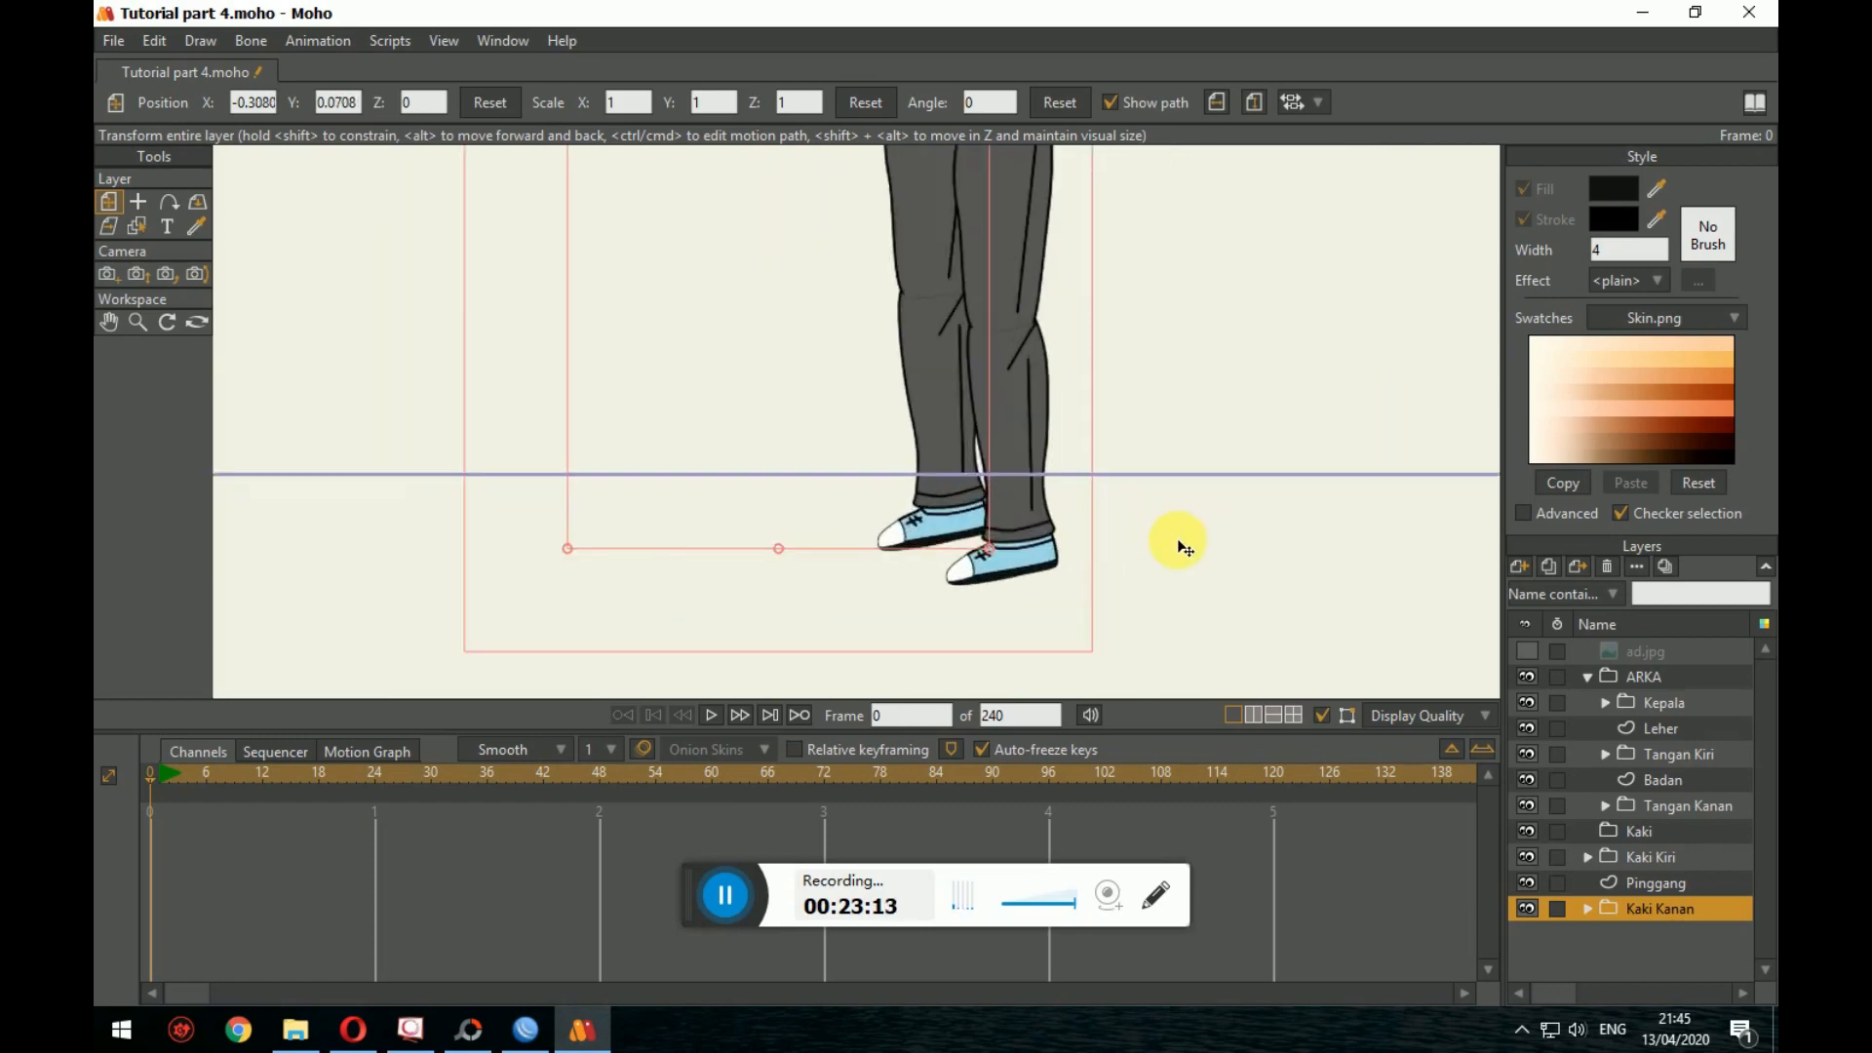
Step: Inspect both legs at the knees and shoes, and render a preview of the character without antialiasing
{"action": "scroll", "coordinate": [1182, 543], "scroll_direction": "down", "scroll_amount": 3}
{"action": "scroll", "coordinate": [1174, 536], "scroll_direction": "up", "scroll_amount": 1}
{"action": "scroll", "coordinate": [1165, 535], "scroll_direction": "up", "scroll_amount": 1}
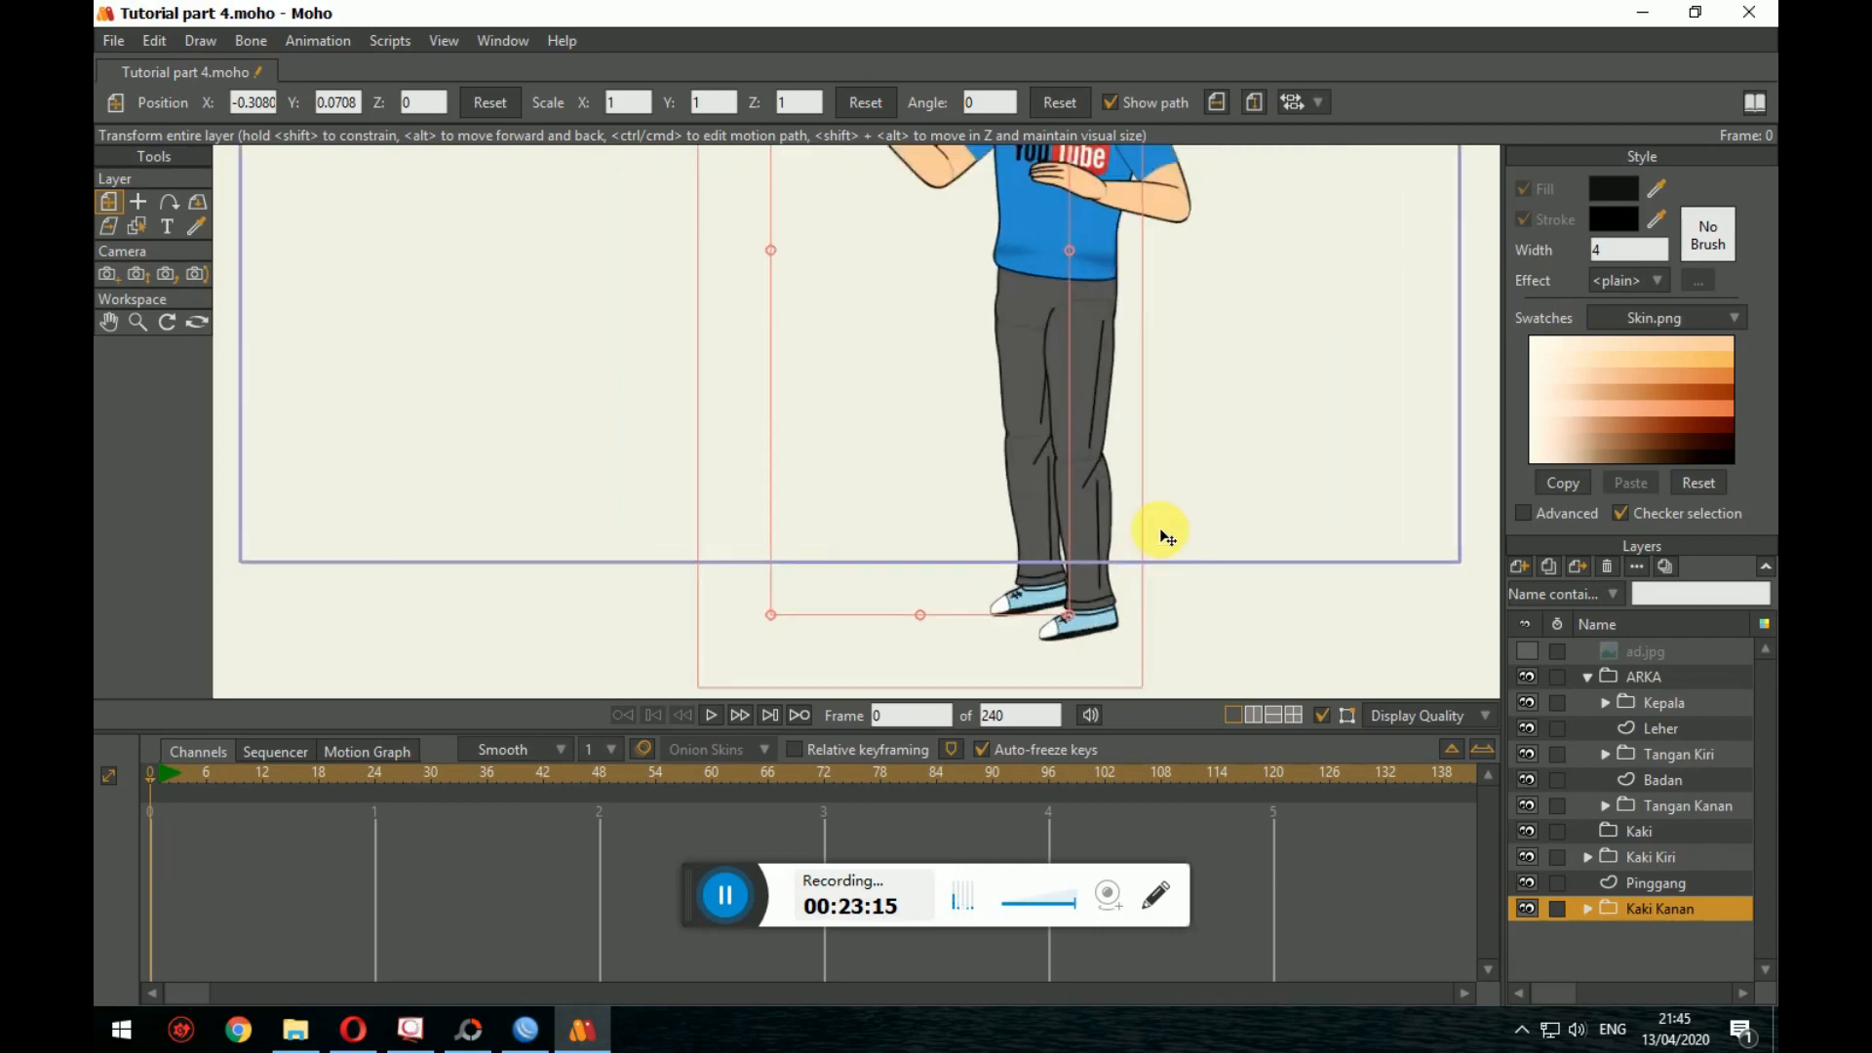
{"action": "scroll", "coordinate": [1161, 529], "scroll_direction": "up", "scroll_amount": 2}
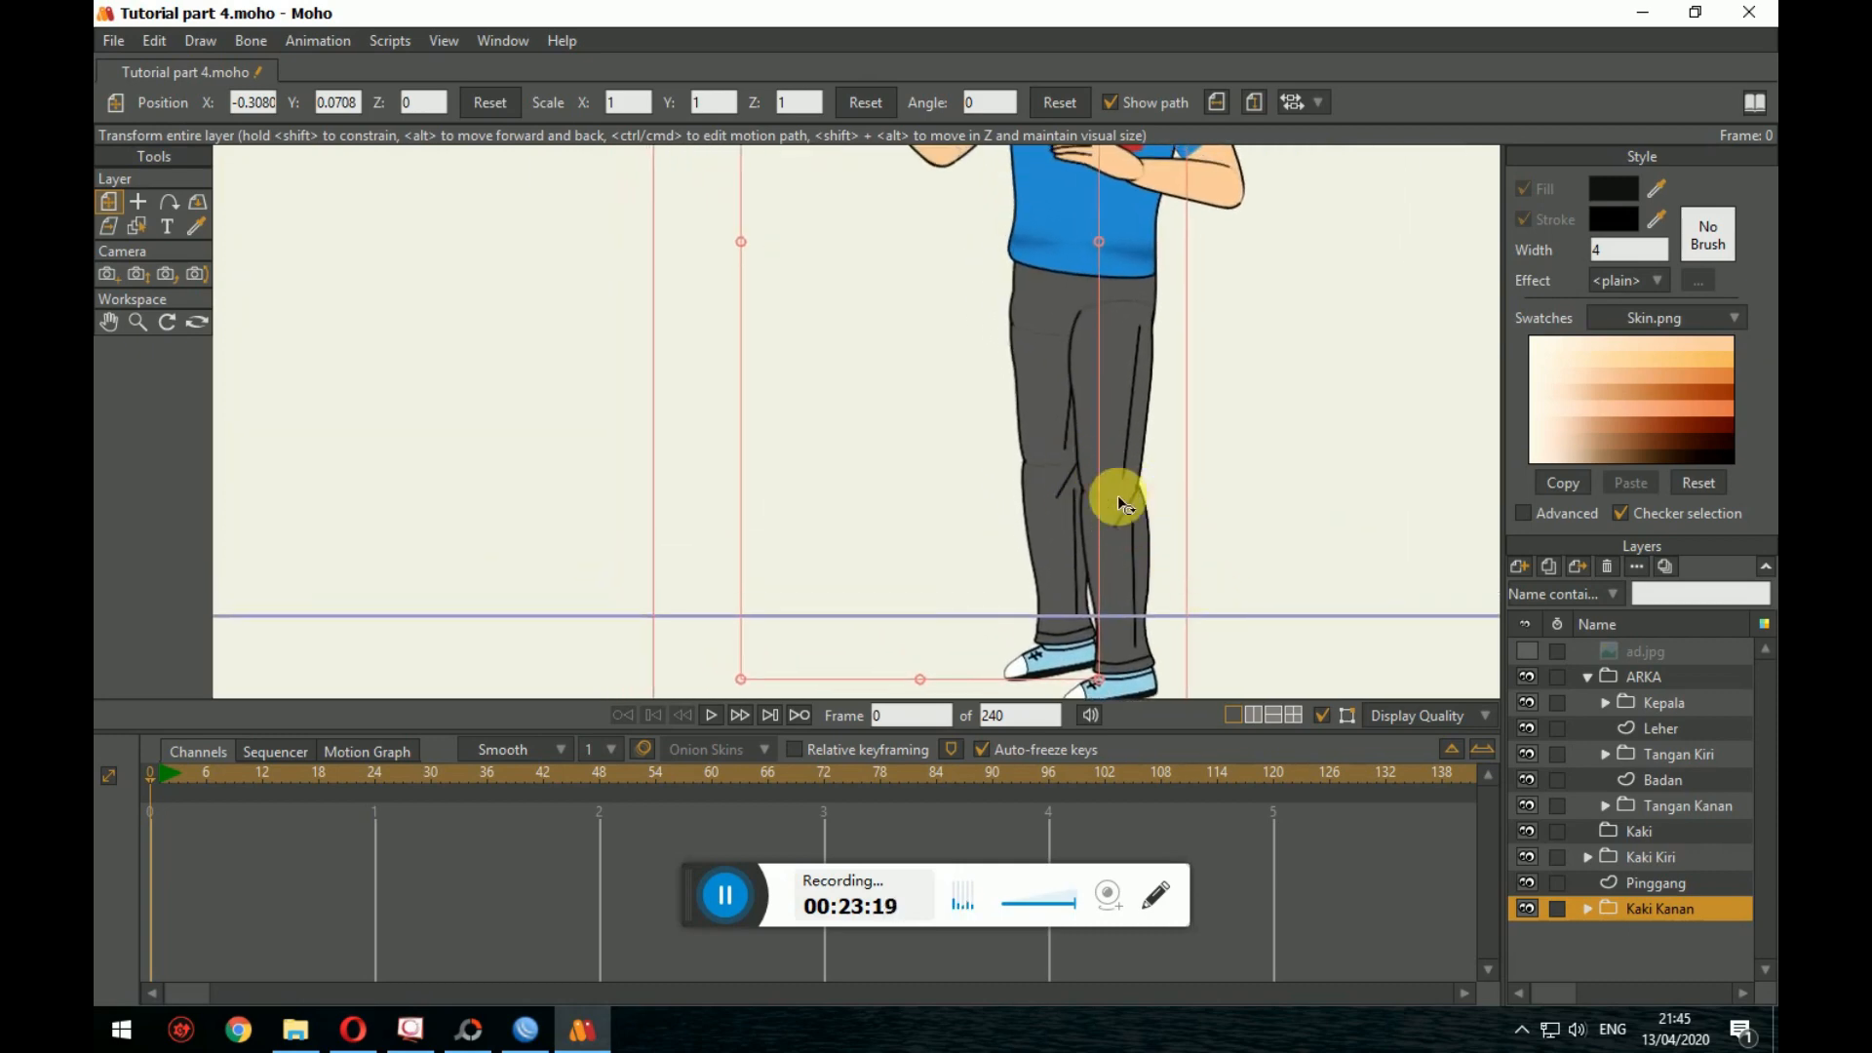
{"action": "scroll", "coordinate": [1092, 472], "scroll_direction": "up", "scroll_amount": 3}
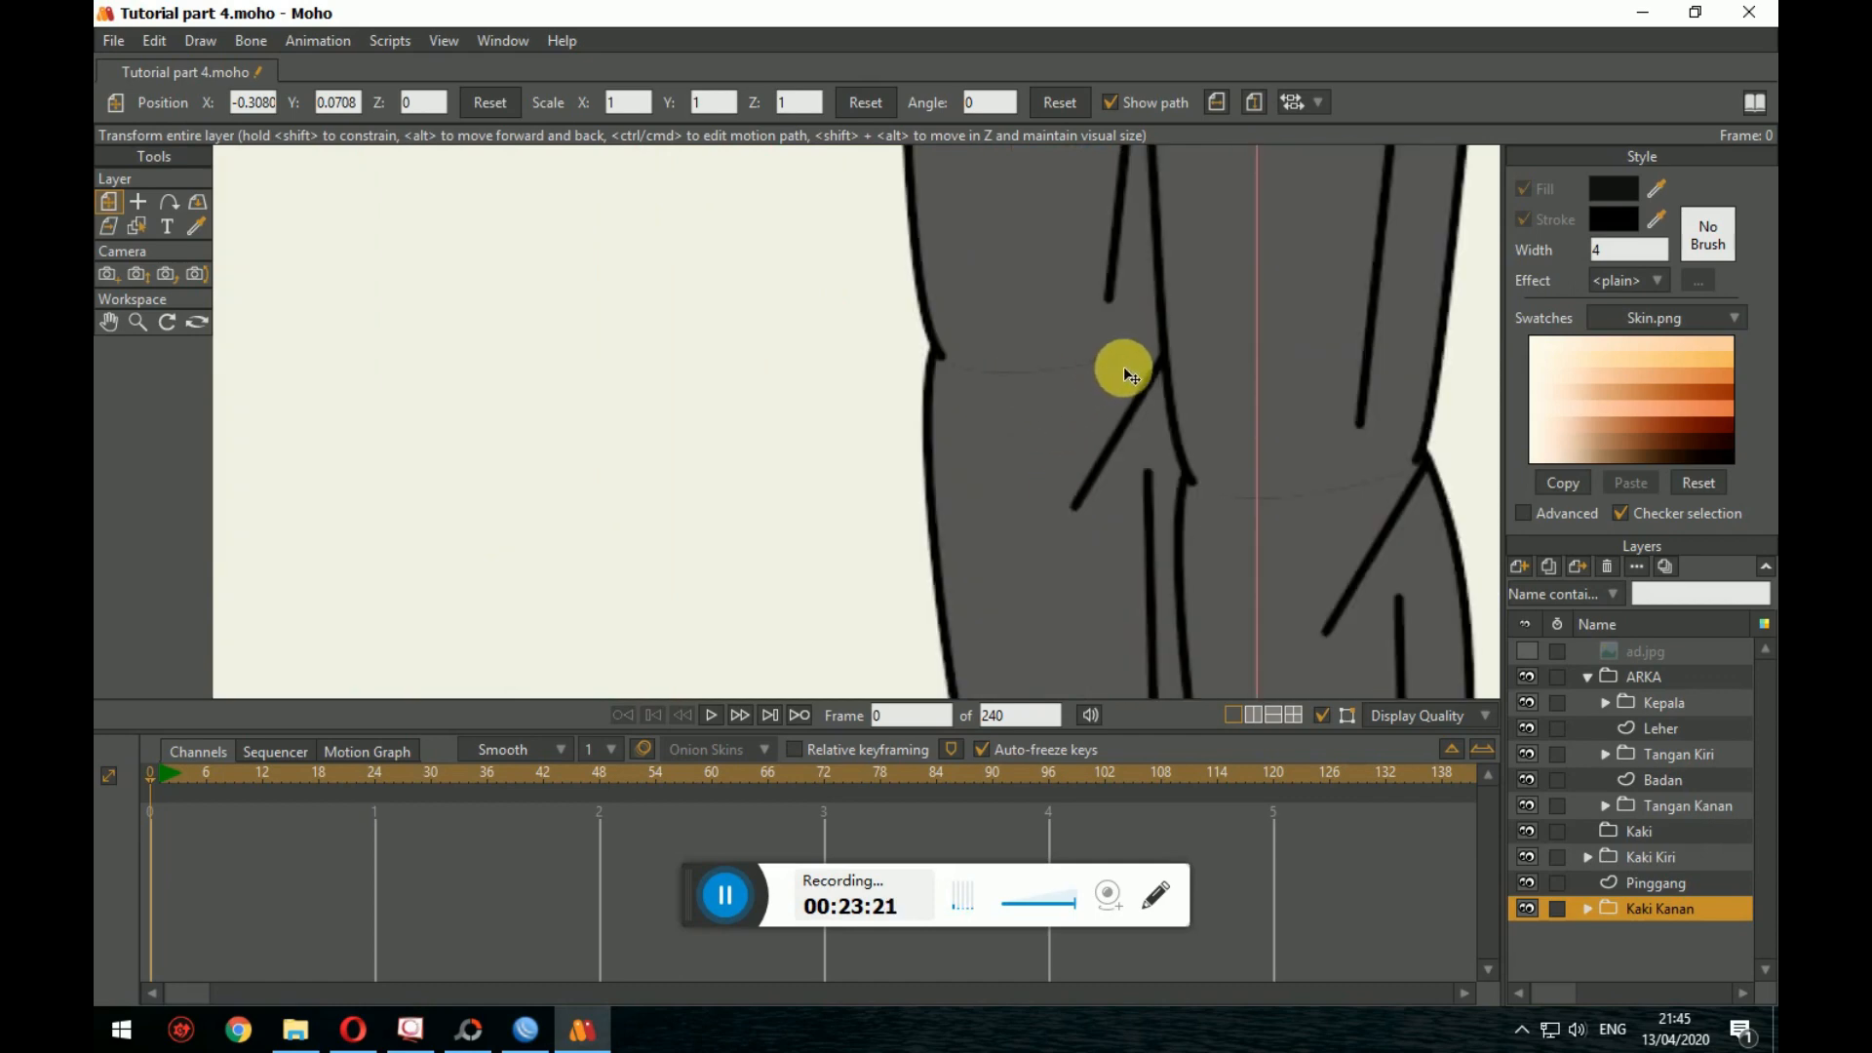
{"action": "scroll", "coordinate": [1112, 466], "scroll_direction": "down", "scroll_amount": 5}
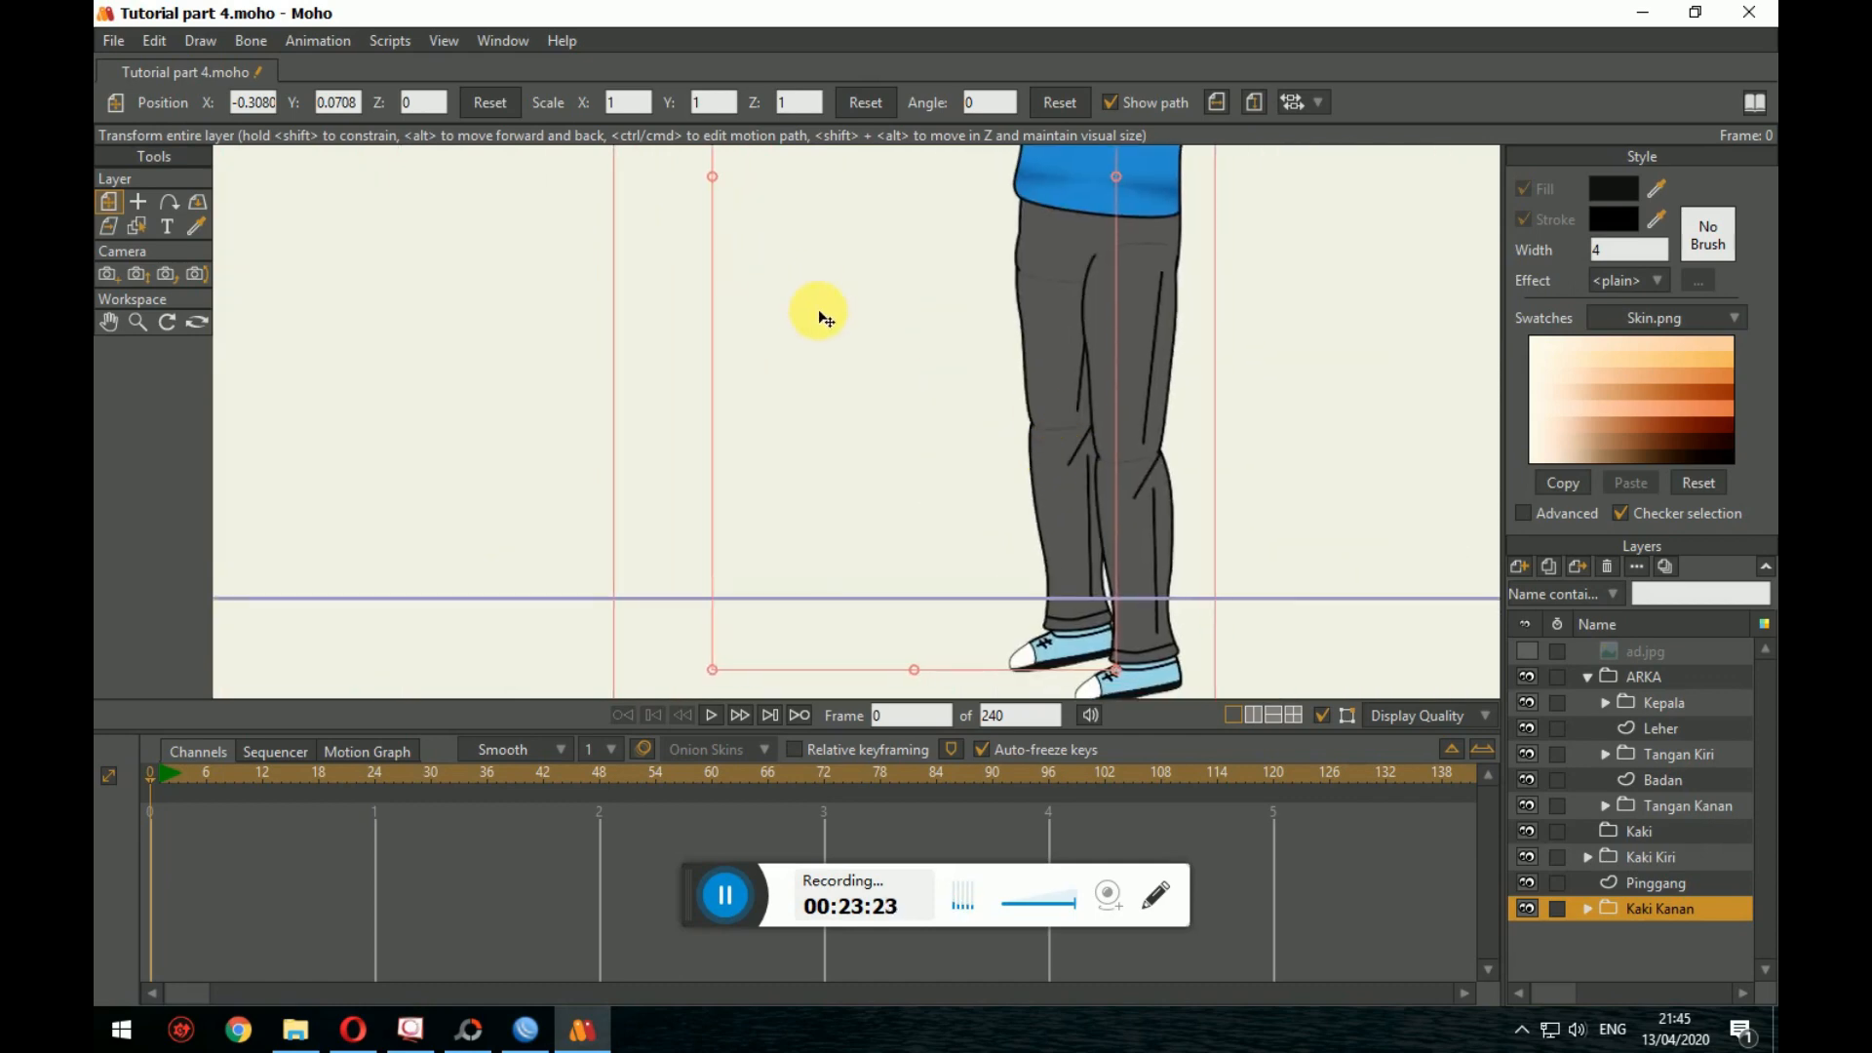
{"action": "left_click", "coordinate": [117, 41]}
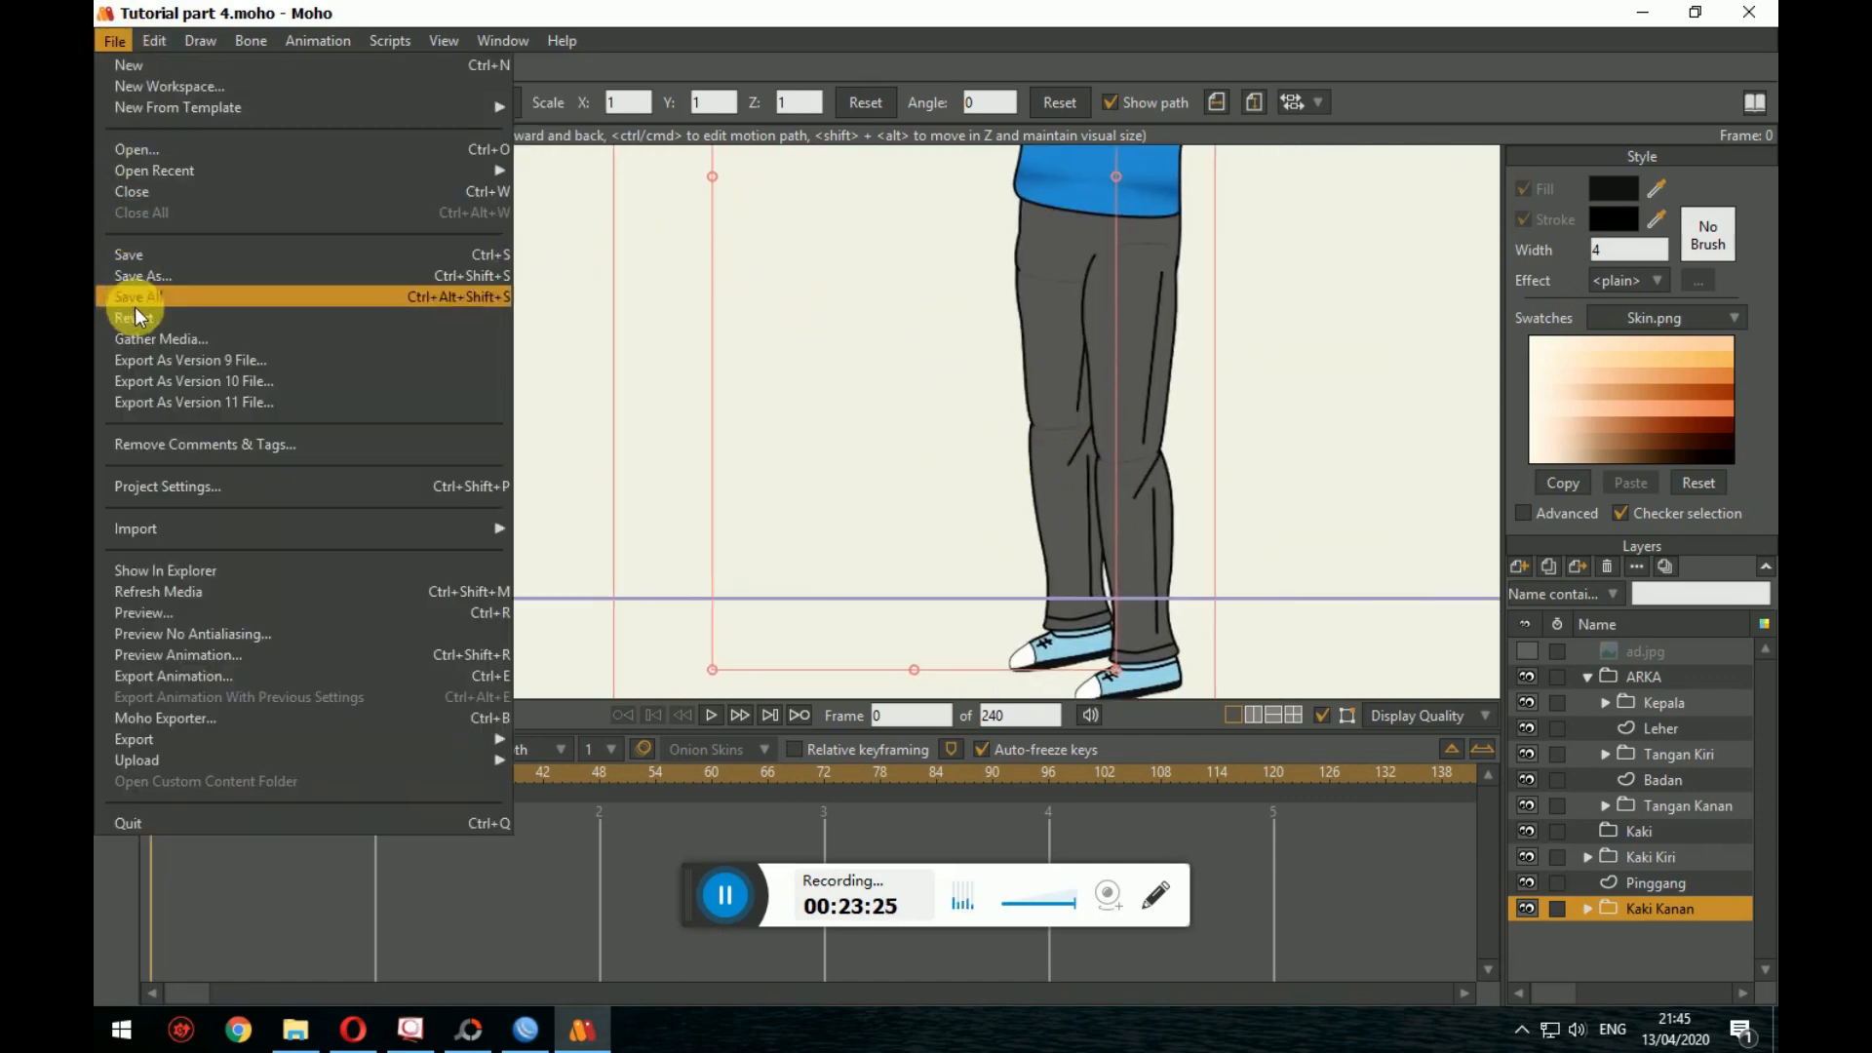
{"action": "left_click", "coordinate": [195, 630]}
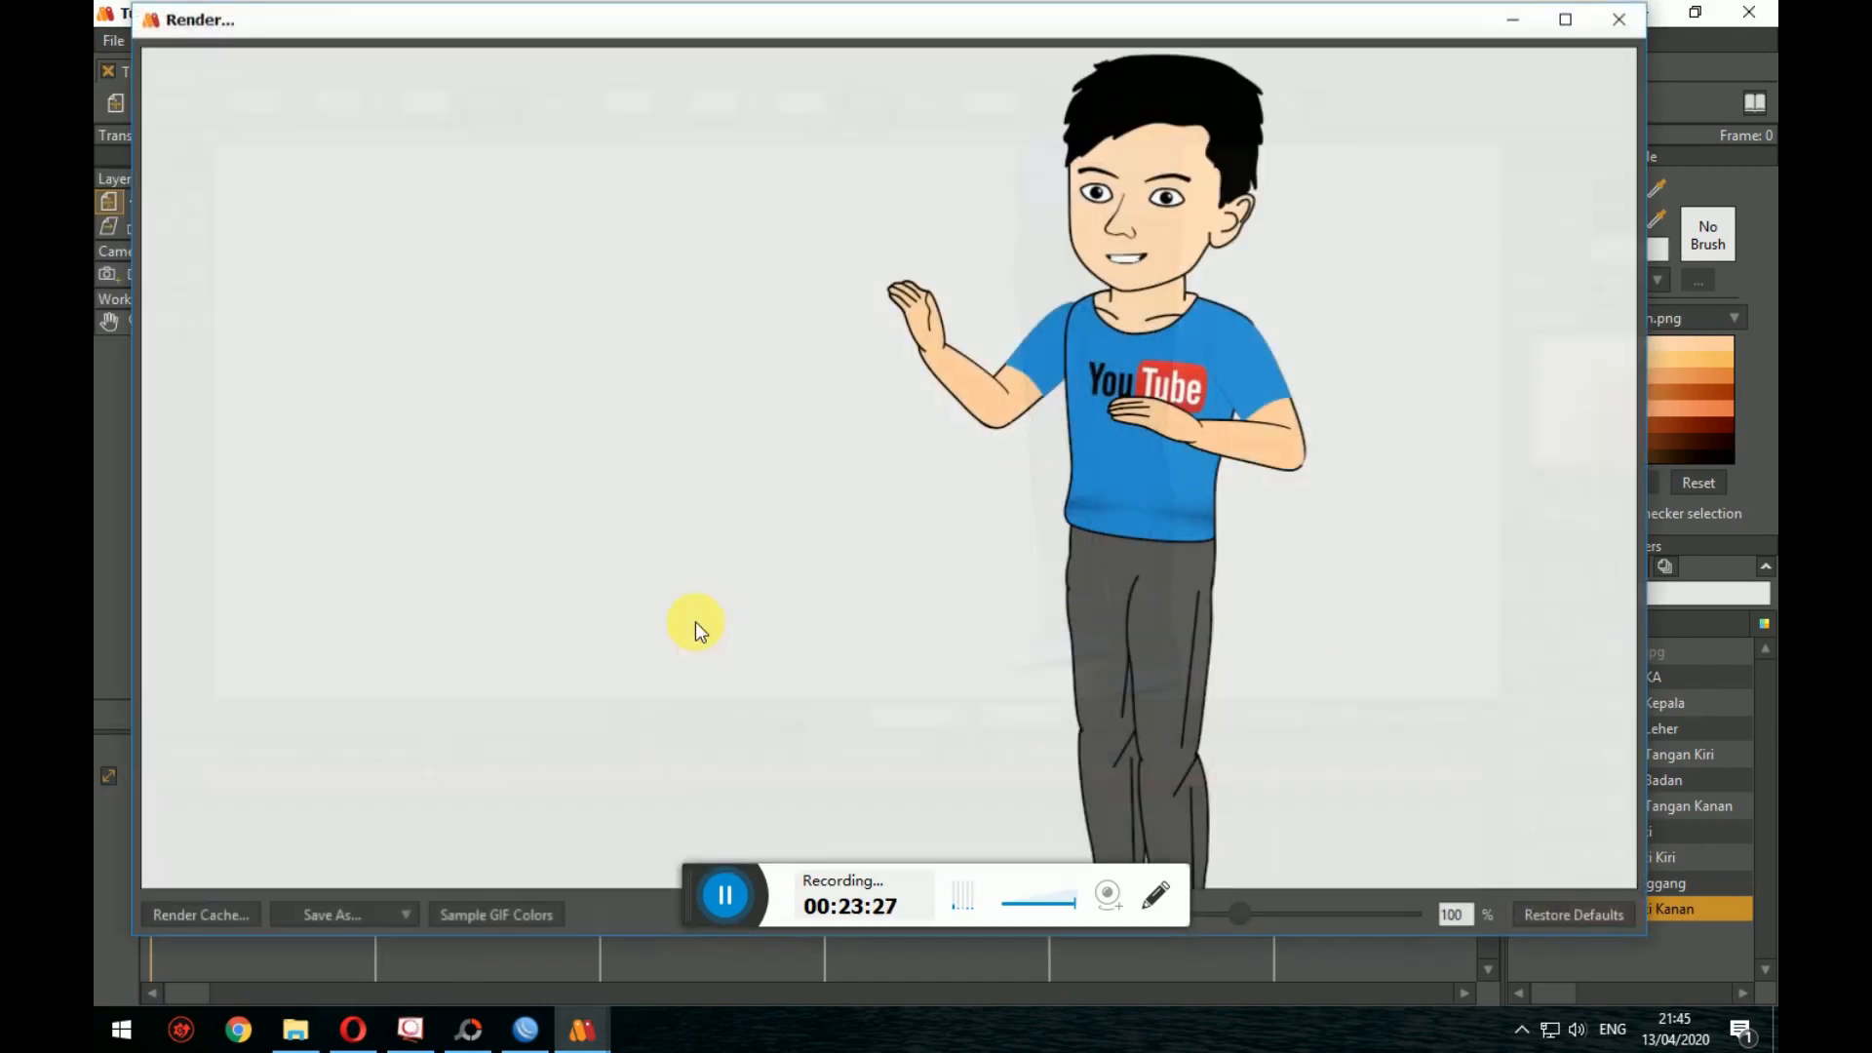
Step: Review the whole rendered character, close the preview, and briefly show the ad.jpg reference to compare the legs
{"action": "scroll", "coordinate": [1238, 673], "scroll_direction": "down", "scroll_amount": 1}
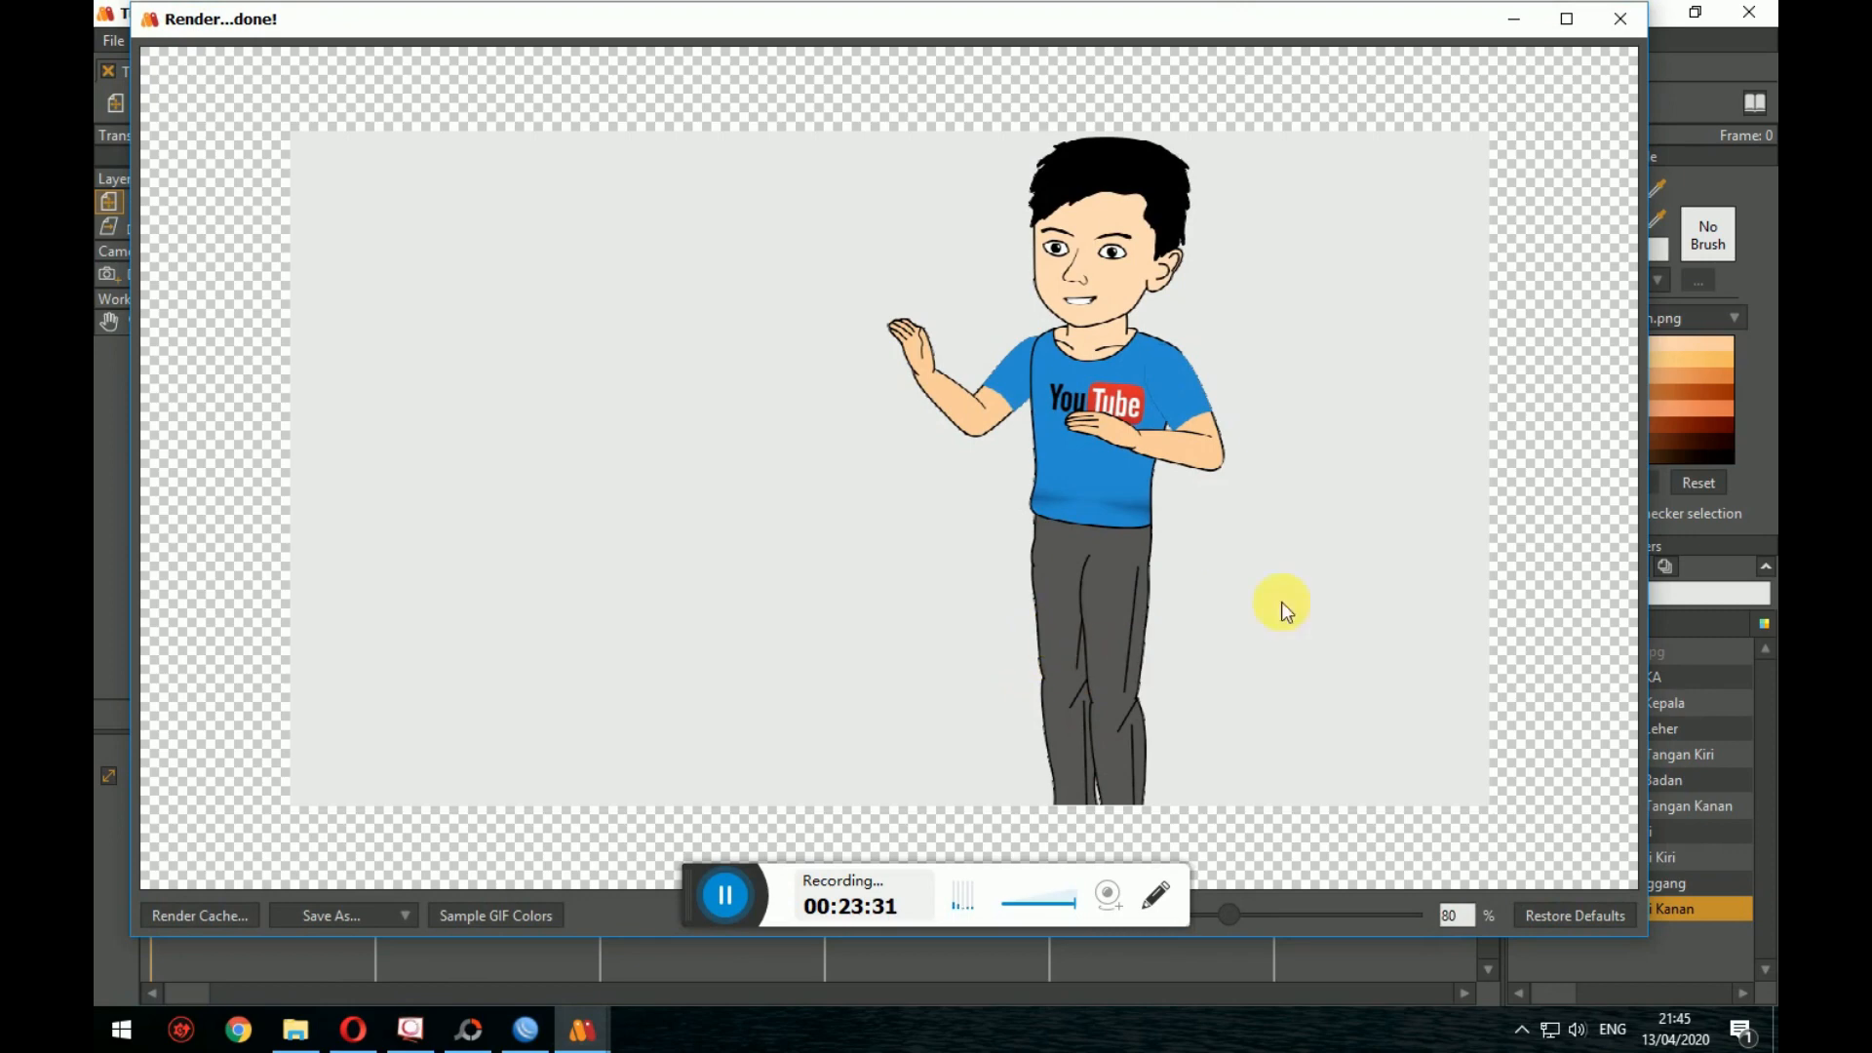
{"action": "left_click", "coordinate": [1621, 18]}
{"action": "left_click_drag", "start_coordinate": [1352, 400], "coordinate": [1367, 411]}
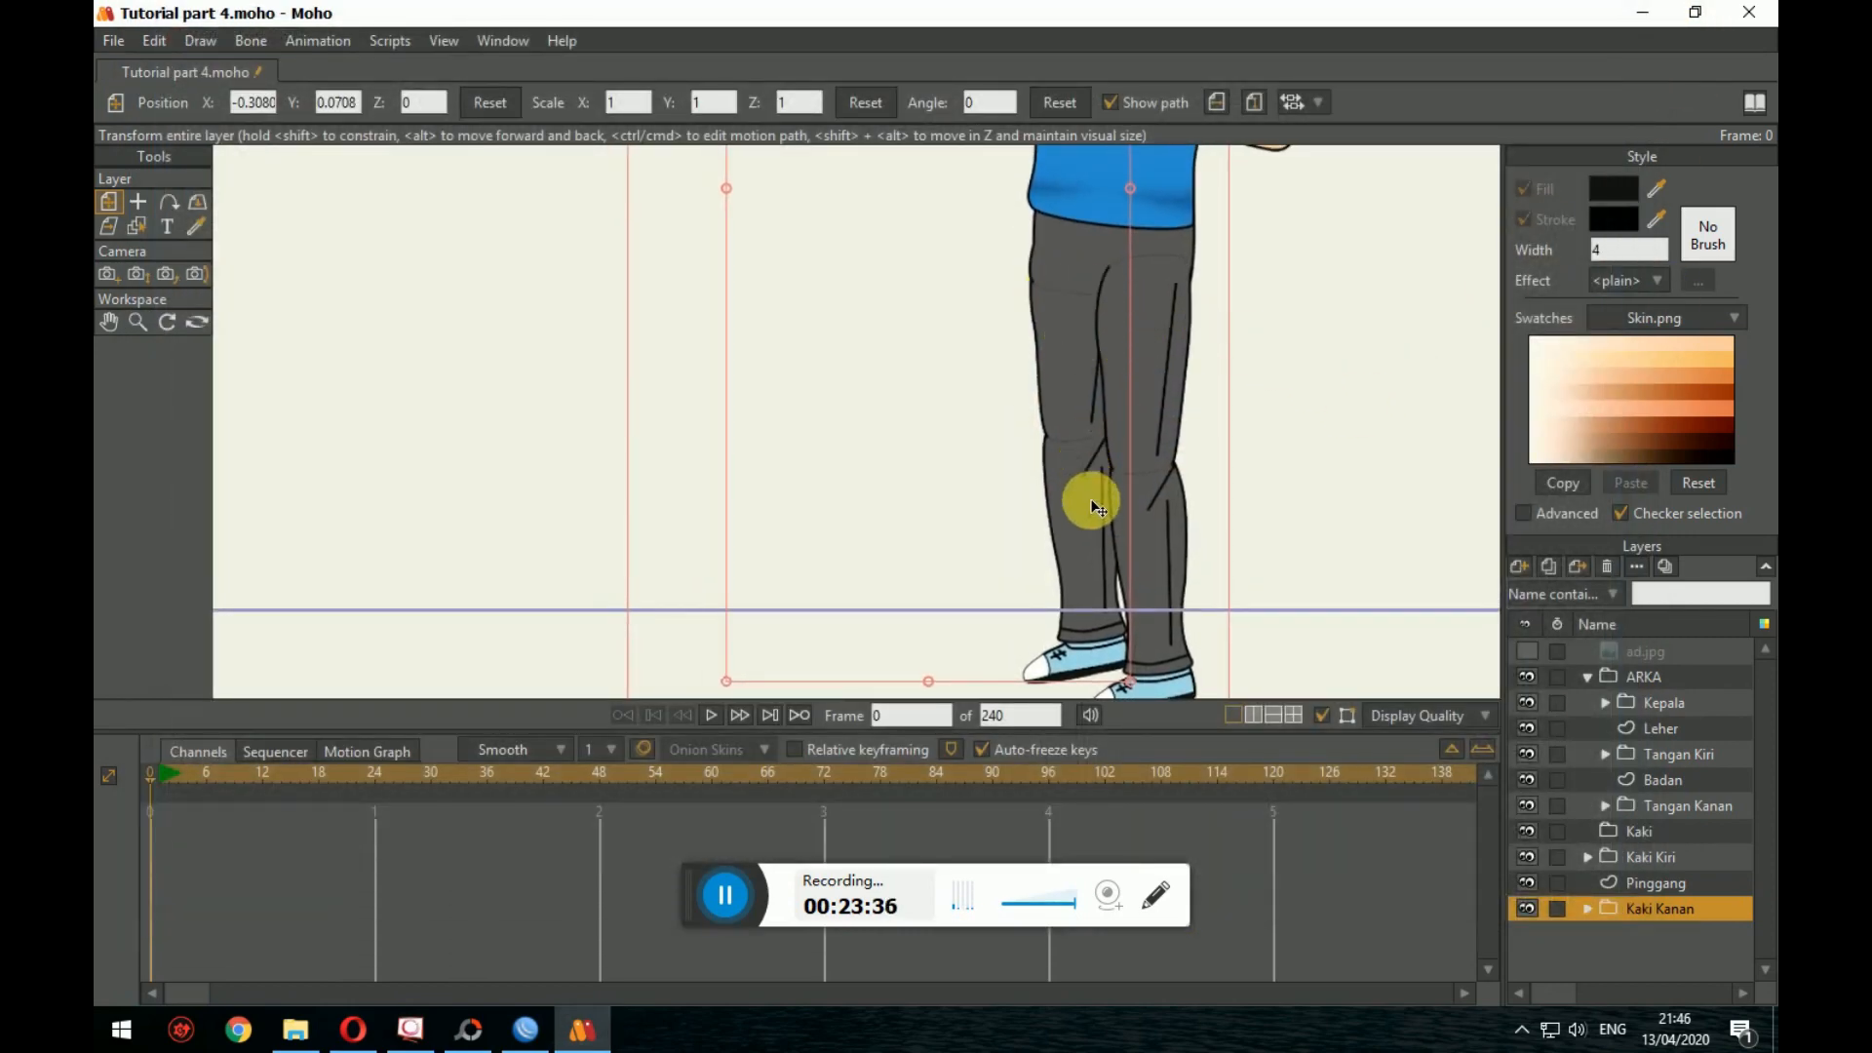
{"action": "left_click", "coordinate": [1589, 857]}
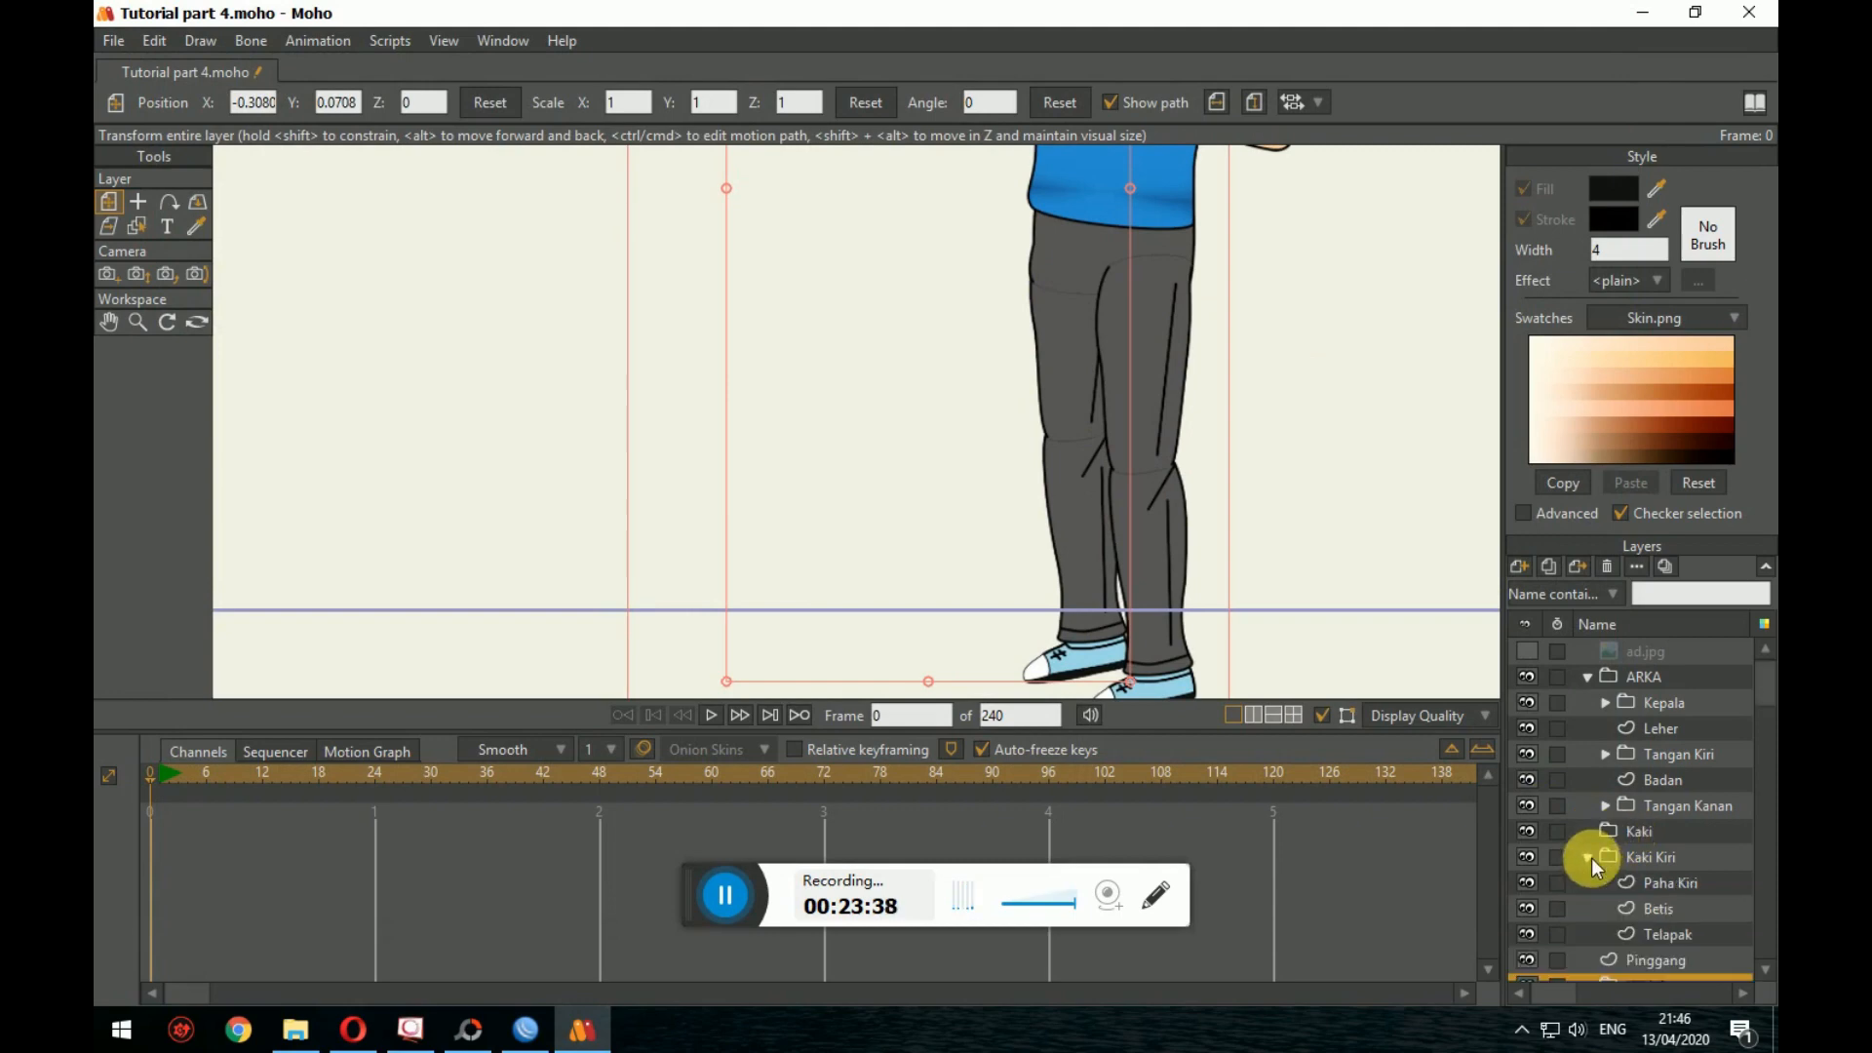
{"action": "left_click", "coordinate": [1530, 652]}
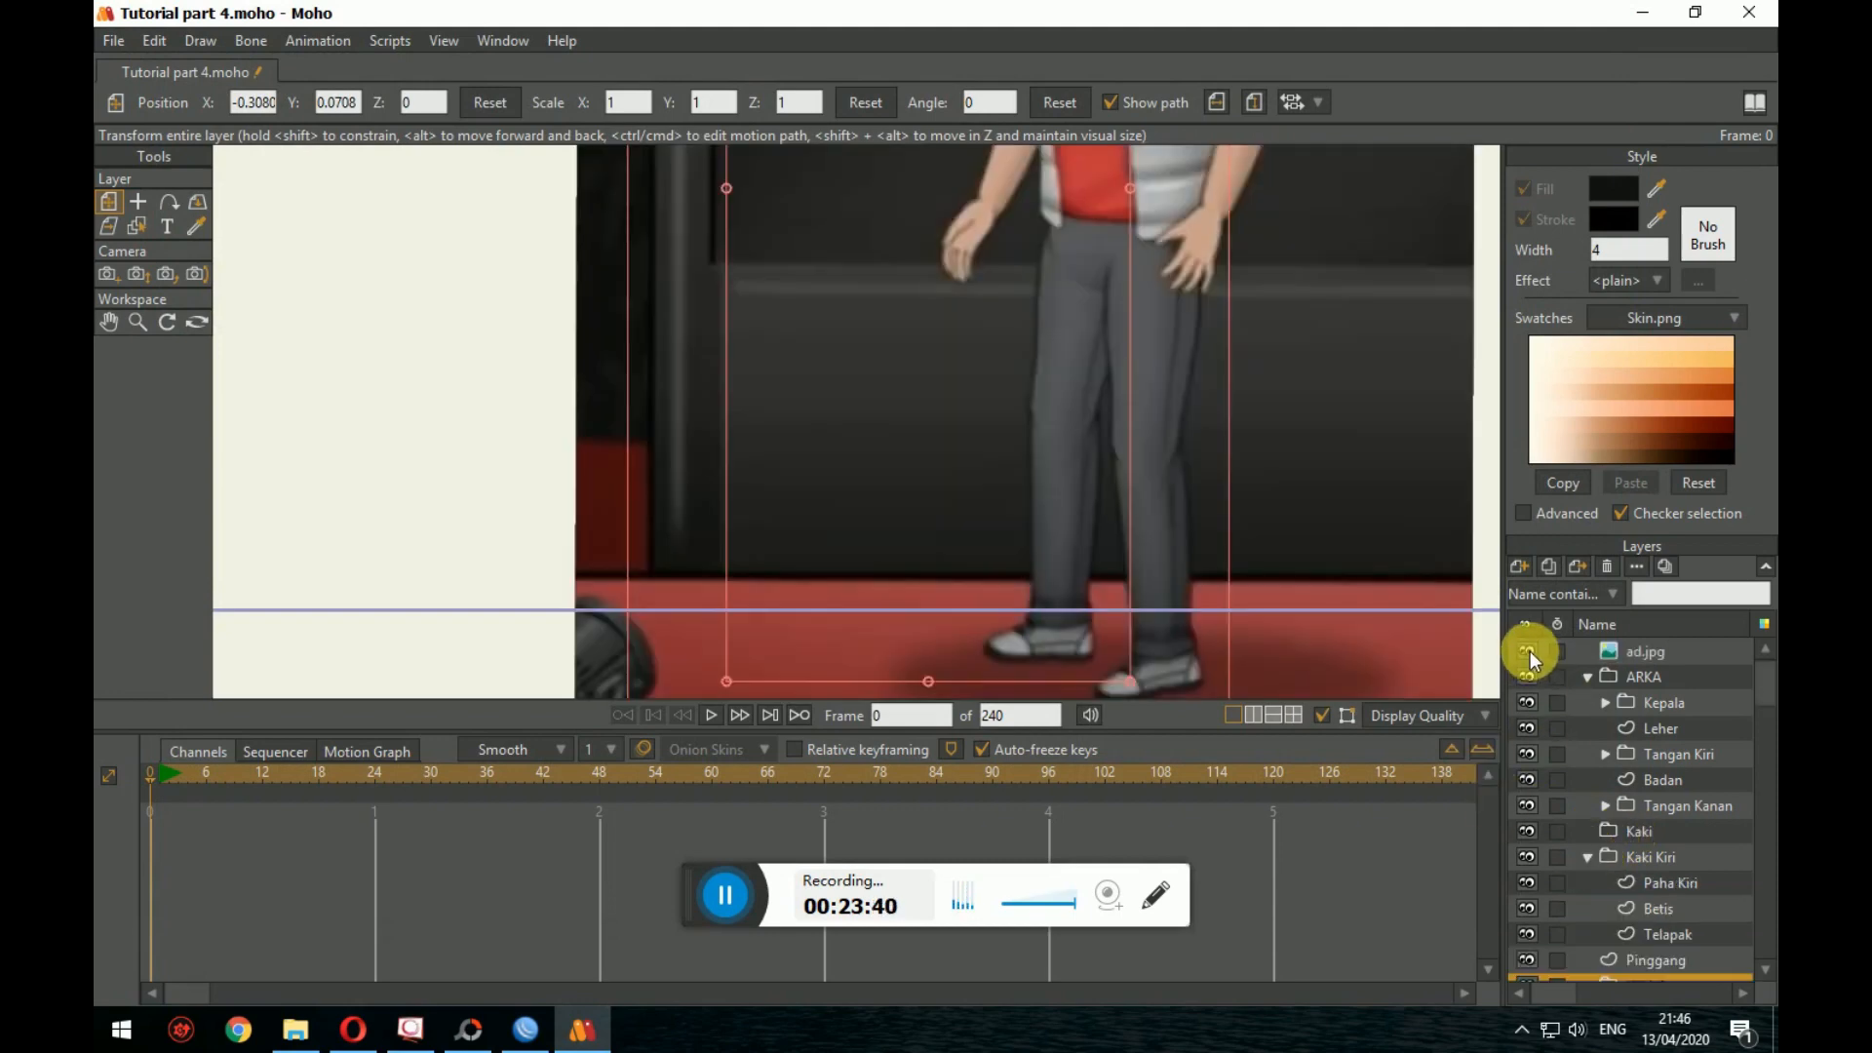
{"action": "left_click", "coordinate": [1530, 652]}
Step: Transform the Paha Kiri thigh inside the Kaki Kanan group to X 0.0750, Y -0.0050 with an angle of -2.6141
{"action": "left_click", "coordinate": [1639, 862]}
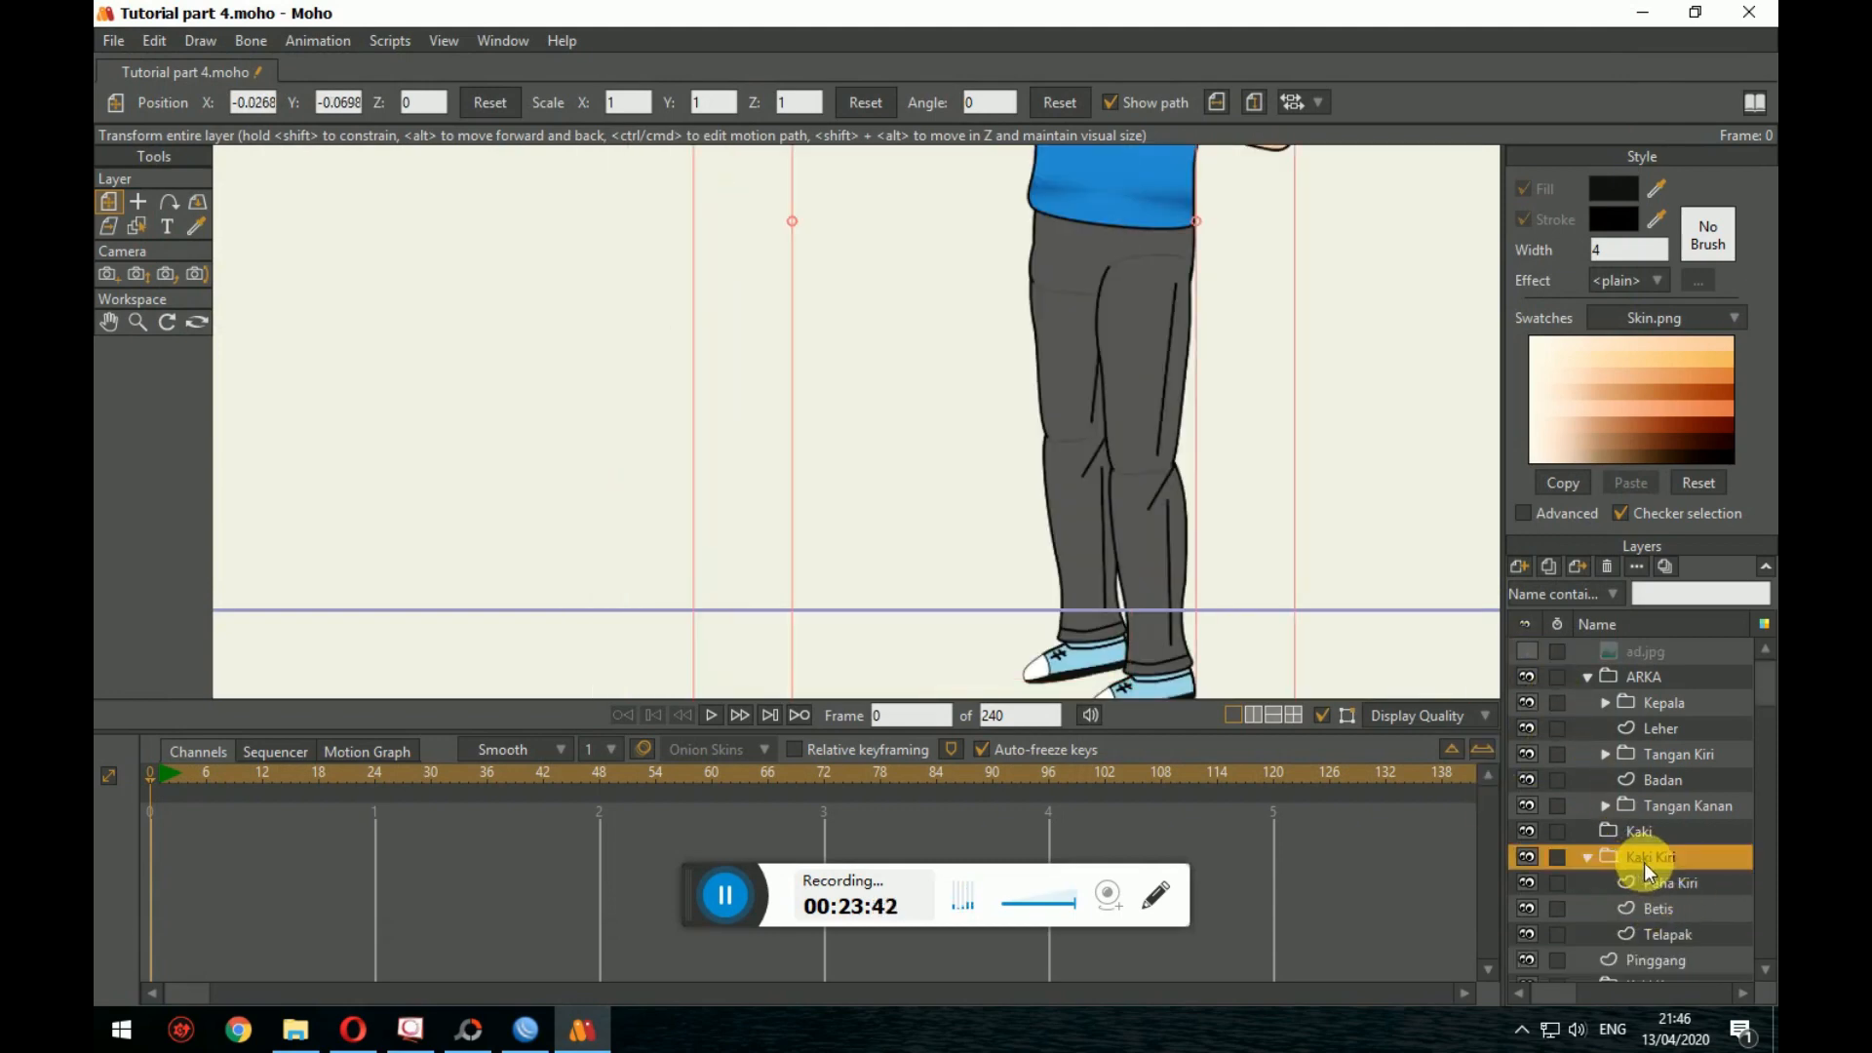
{"action": "left_click", "coordinate": [1666, 883]}
{"action": "scroll", "coordinate": [1622, 811], "scroll_direction": "down", "scroll_amount": 1}
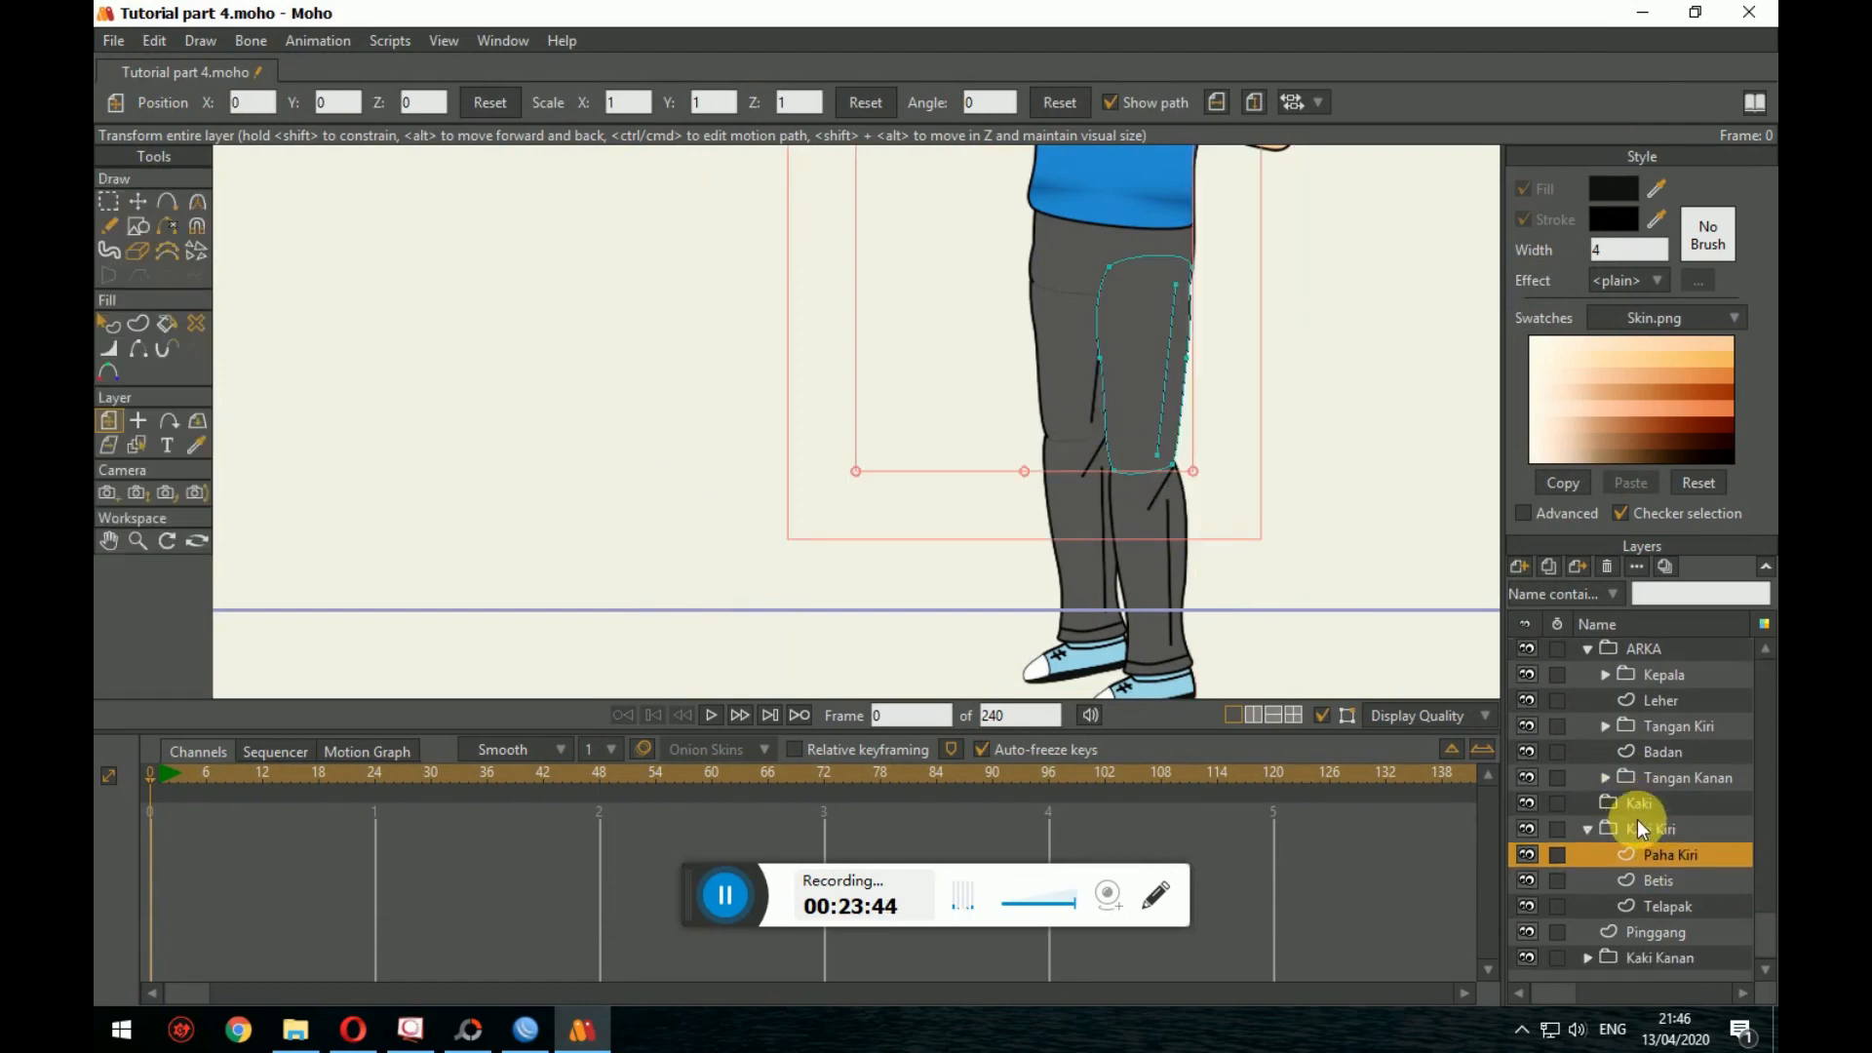
{"action": "left_click", "coordinate": [1658, 778]}
{"action": "left_click", "coordinate": [1590, 958]}
{"action": "scroll", "coordinate": [1623, 954], "scroll_direction": "down", "scroll_amount": 1}
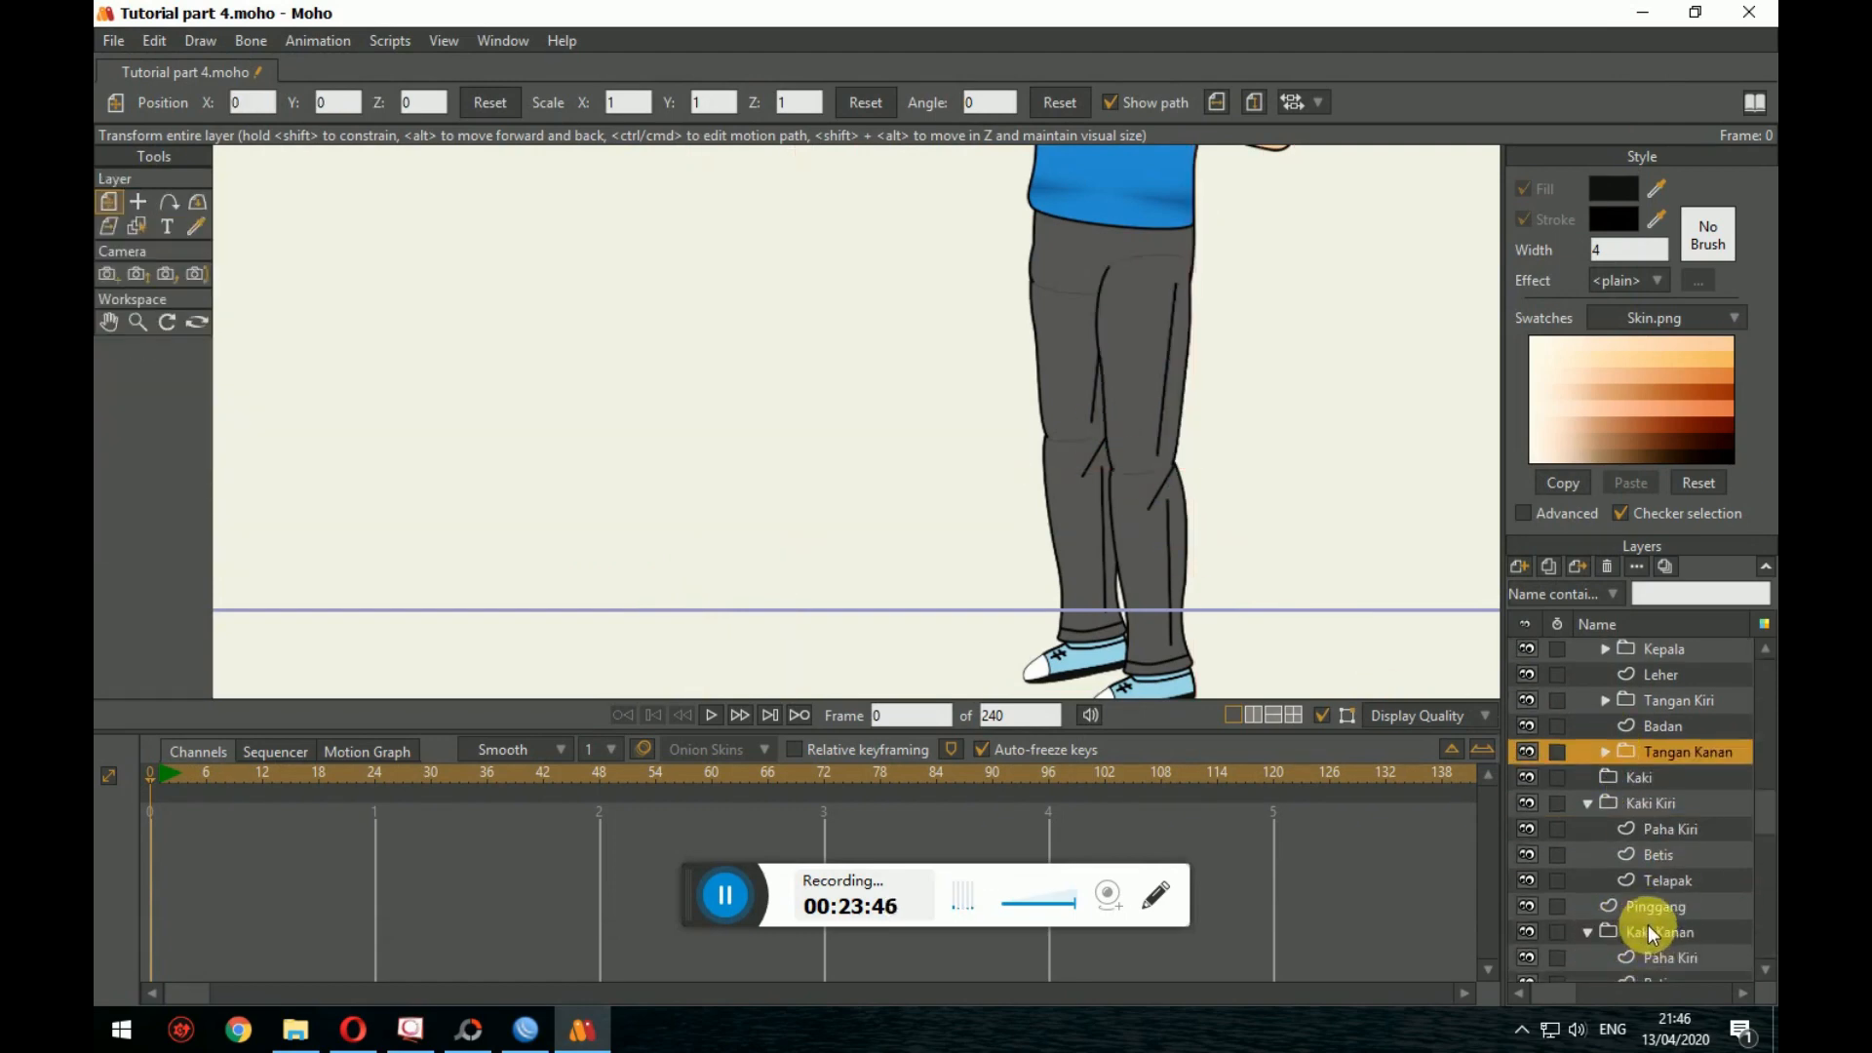
{"action": "left_click", "coordinate": [1679, 960]}
{"action": "mouse_move", "coordinate": [1075, 405]}
{"action": "left_mouse_down"}
{"action": "mouse_move", "coordinate": [1126, 440]}
{"action": "mouse_move", "coordinate": [1054, 468]}
{"action": "mouse_move", "coordinate": [1068, 383]}
{"action": "mouse_move", "coordinate": [1082, 472]}
{"action": "left_mouse_up"}
{"action": "key", "text": "ctrl+z"}
{"action": "left_click_drag", "start_coordinate": [1079, 416], "coordinate": [1085, 410]}
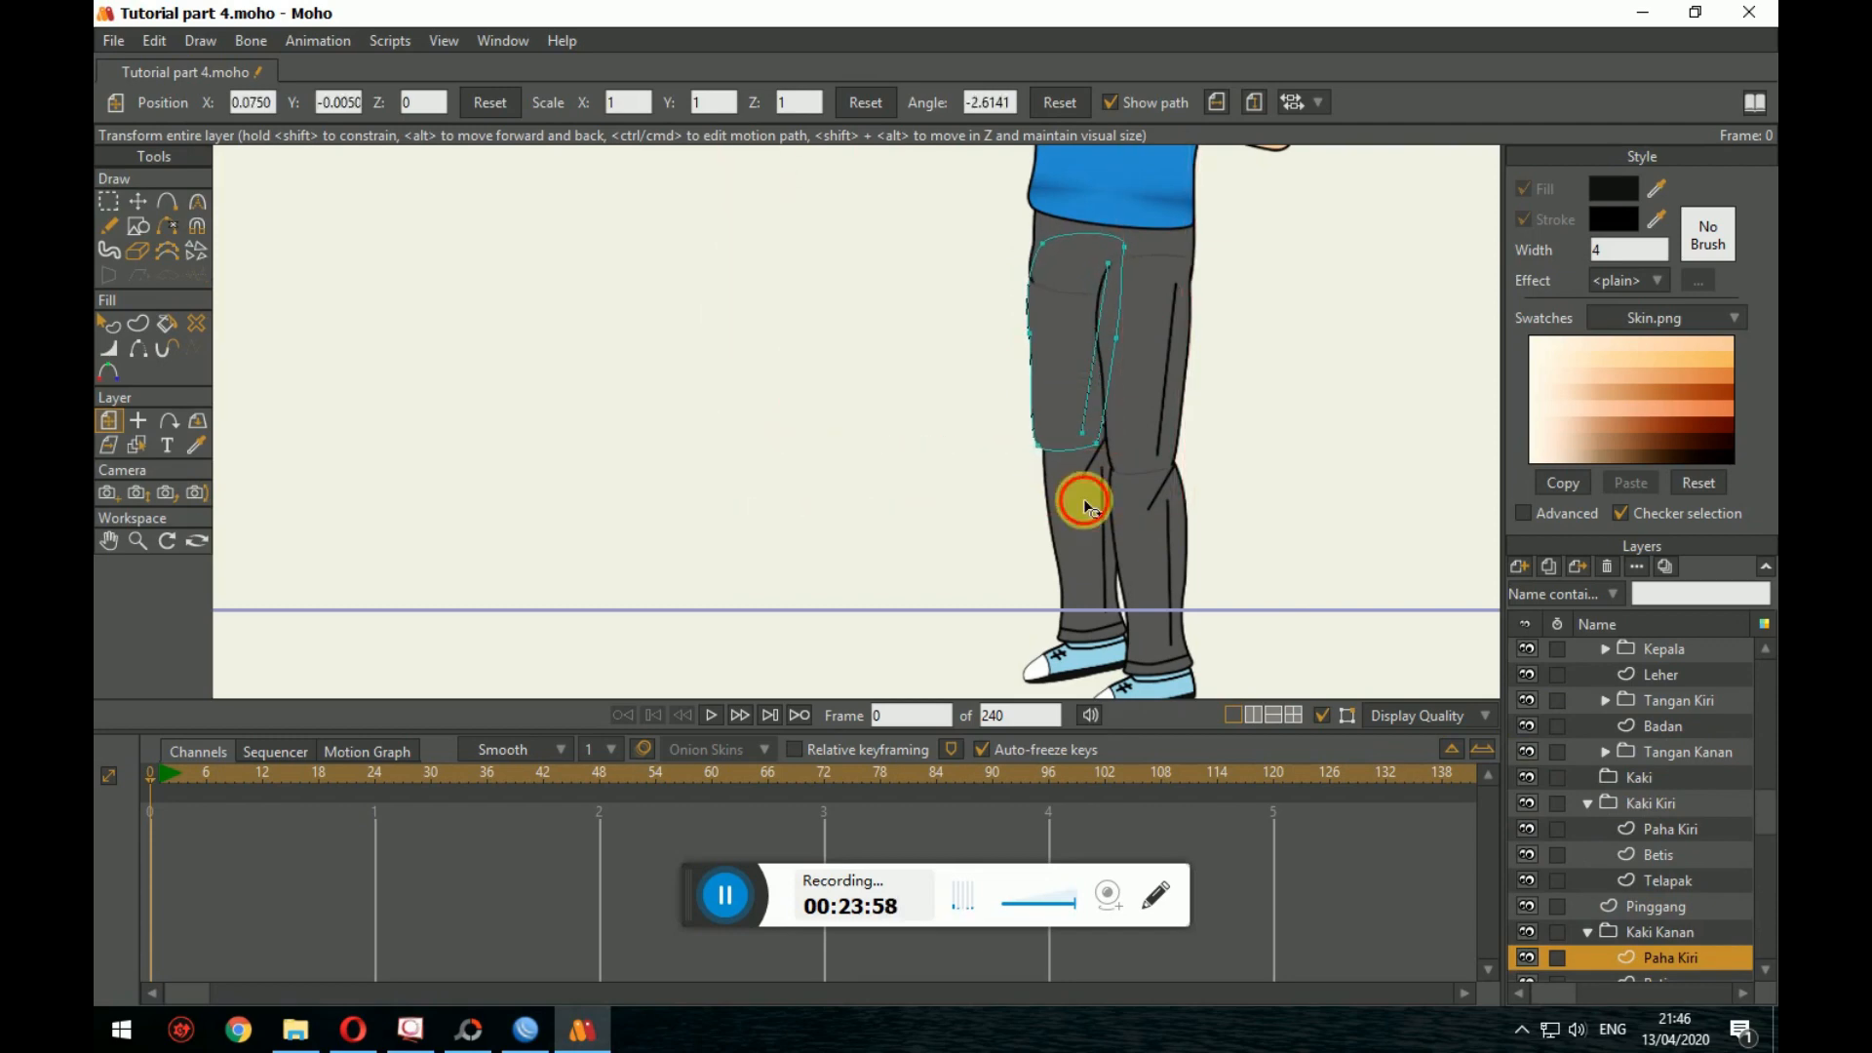
Step: Transform the Betis calf of Kaki Kanan to X 0.08, Y 0.05 with an angle of -2.7897 so it meets the thigh
{"action": "scroll", "coordinate": [1599, 859], "scroll_direction": "down", "scroll_amount": 2}
{"action": "left_click", "coordinate": [1647, 935]}
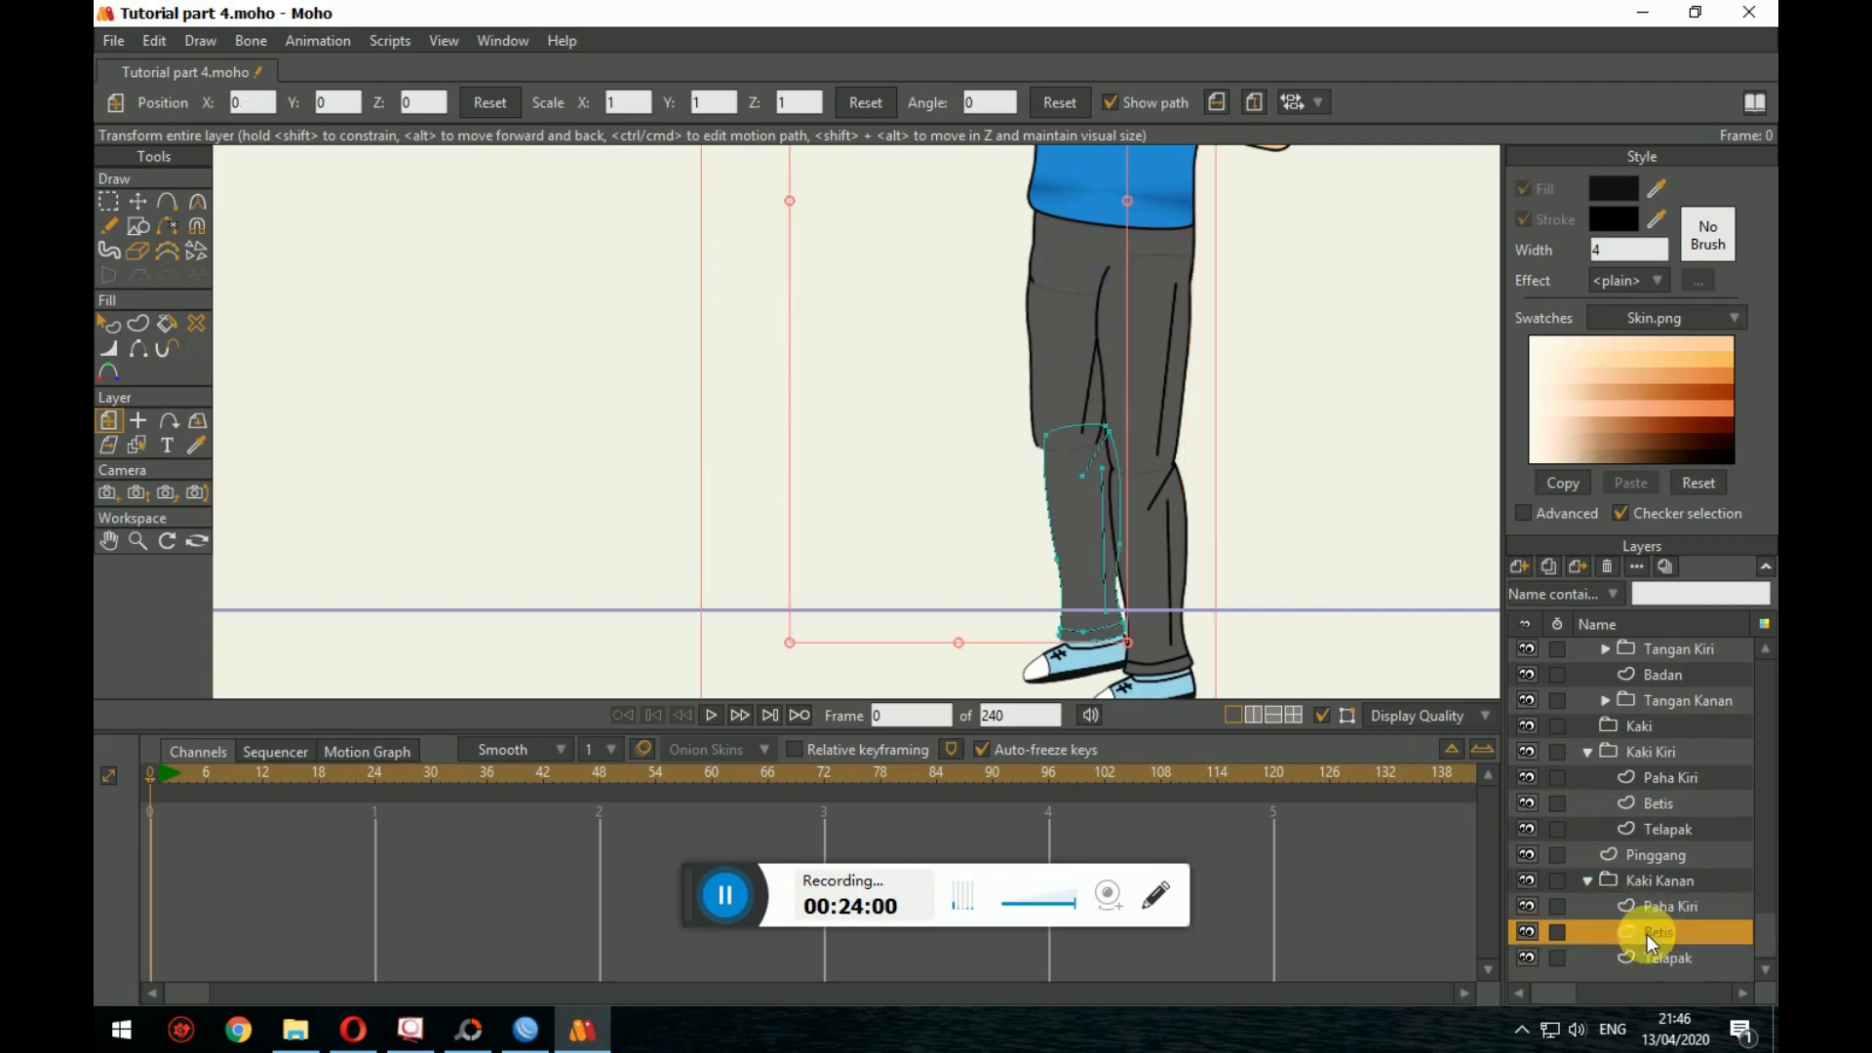
{"action": "mouse_move", "coordinate": [1155, 599]}
{"action": "left_mouse_down"}
{"action": "mouse_move", "coordinate": [1094, 556]}
{"action": "mouse_move", "coordinate": [1080, 646]}
{"action": "mouse_move", "coordinate": [1056, 639]}
{"action": "mouse_move", "coordinate": [1036, 543]}
{"action": "mouse_move", "coordinate": [1073, 543]}
{"action": "mouse_move", "coordinate": [953, 552]}
{"action": "mouse_move", "coordinate": [1127, 606]}
{"action": "left_mouse_up"}
{"action": "scroll", "coordinate": [1243, 646], "scroll_direction": "down", "scroll_amount": 5}
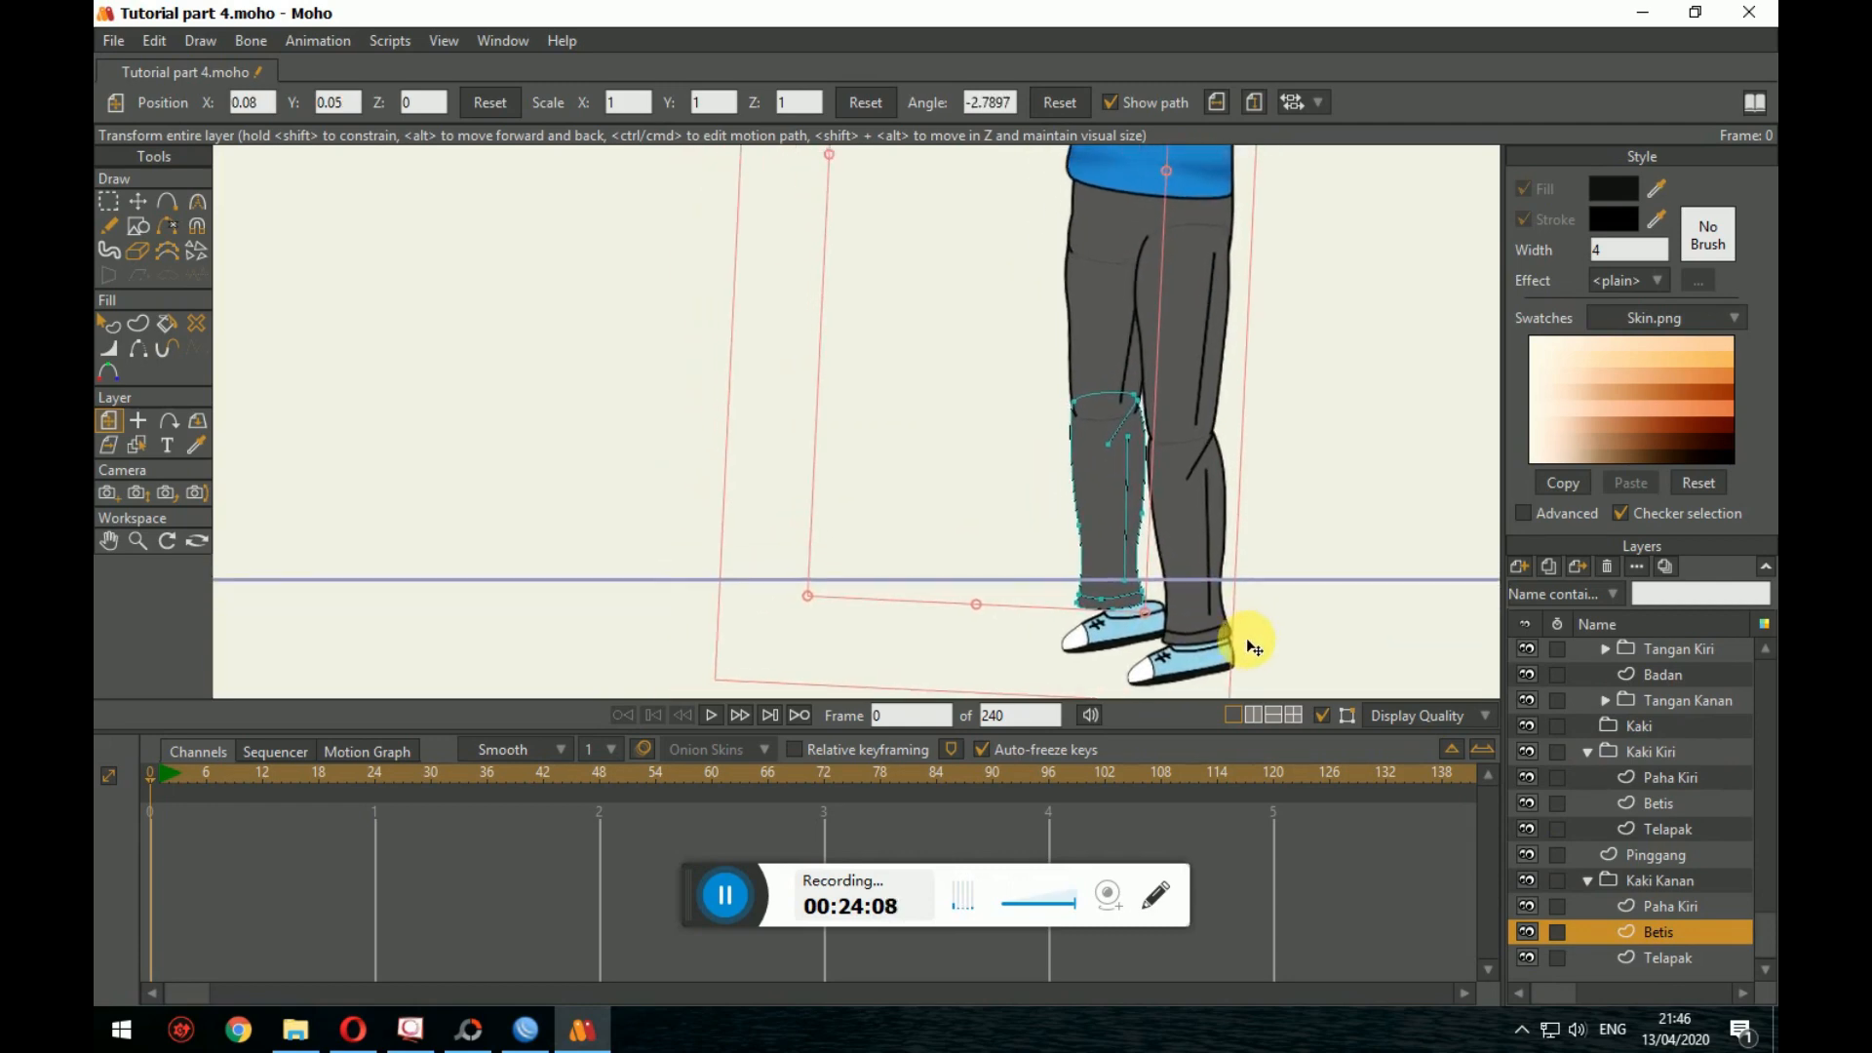
{"action": "scroll", "coordinate": [1241, 639], "scroll_direction": "up", "scroll_amount": 3}
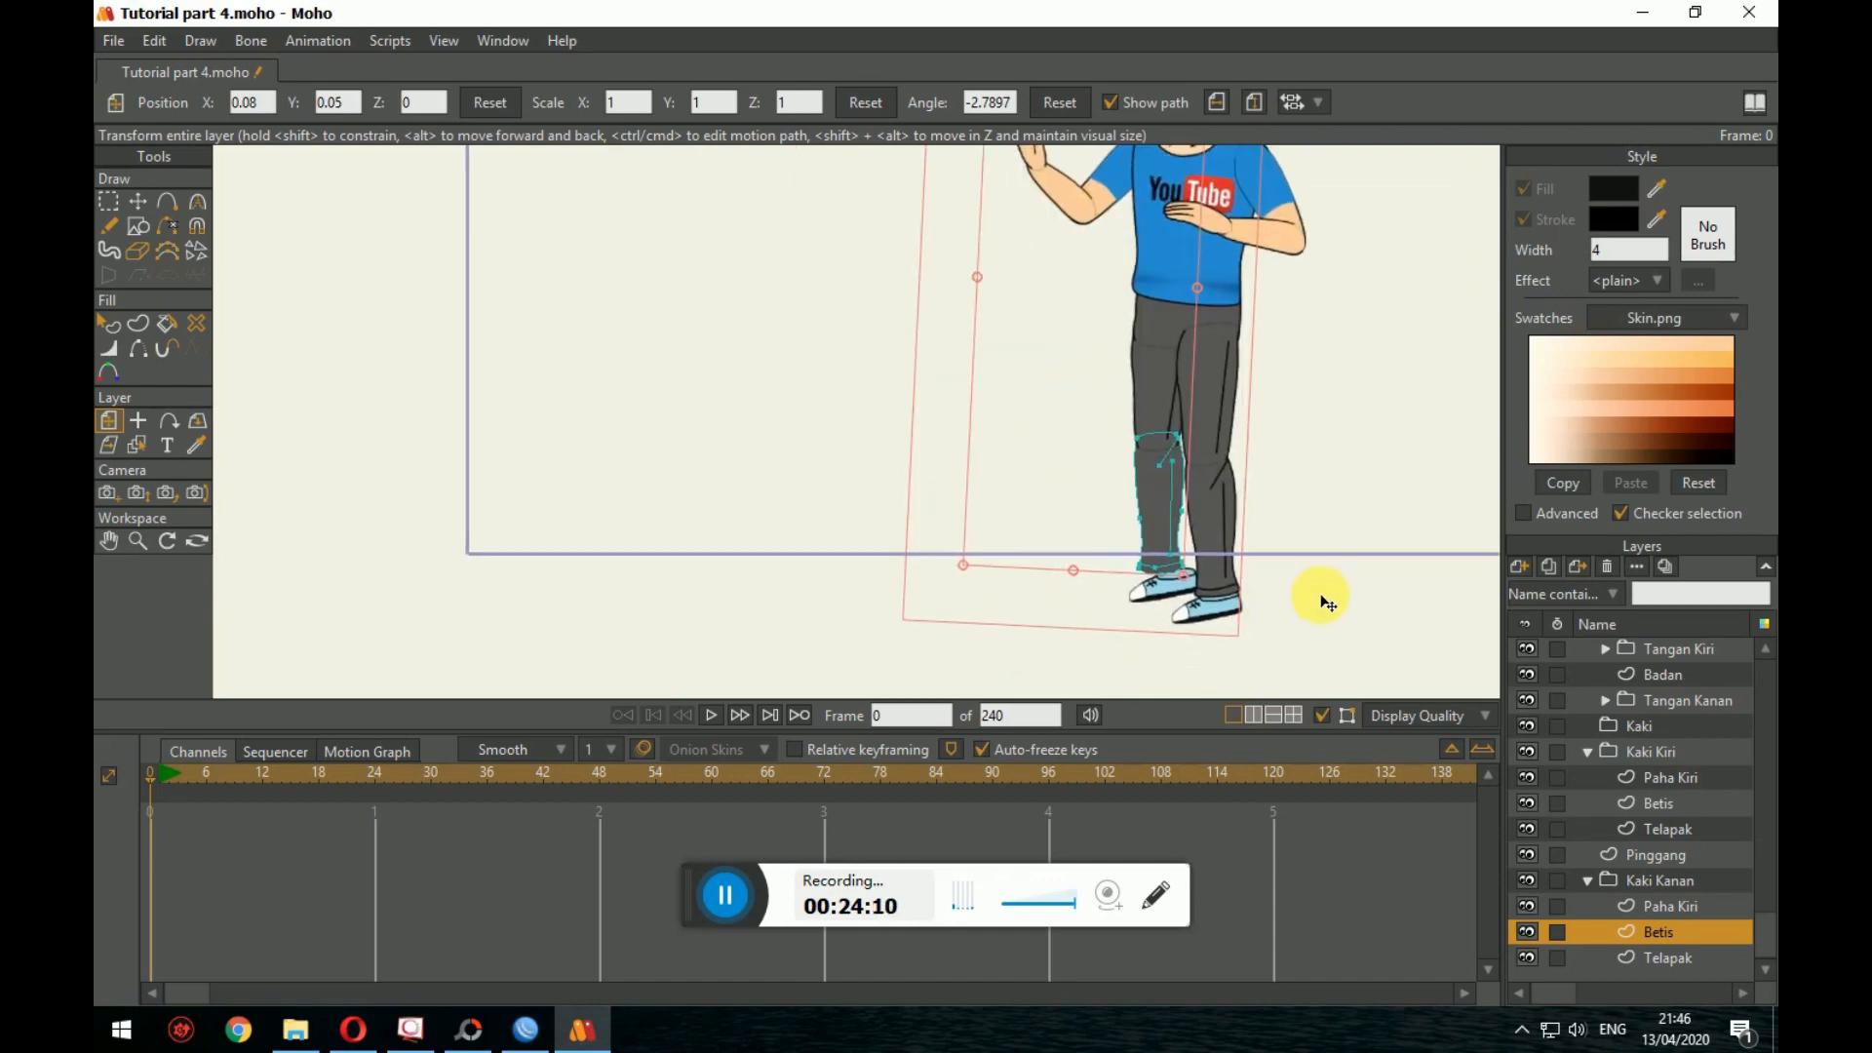
Step: Collapse both leg groups and move Kaki Kiri, Kaki Kanan and Pinggang into the Kaki group
{"action": "left_click", "coordinate": [1589, 880]}
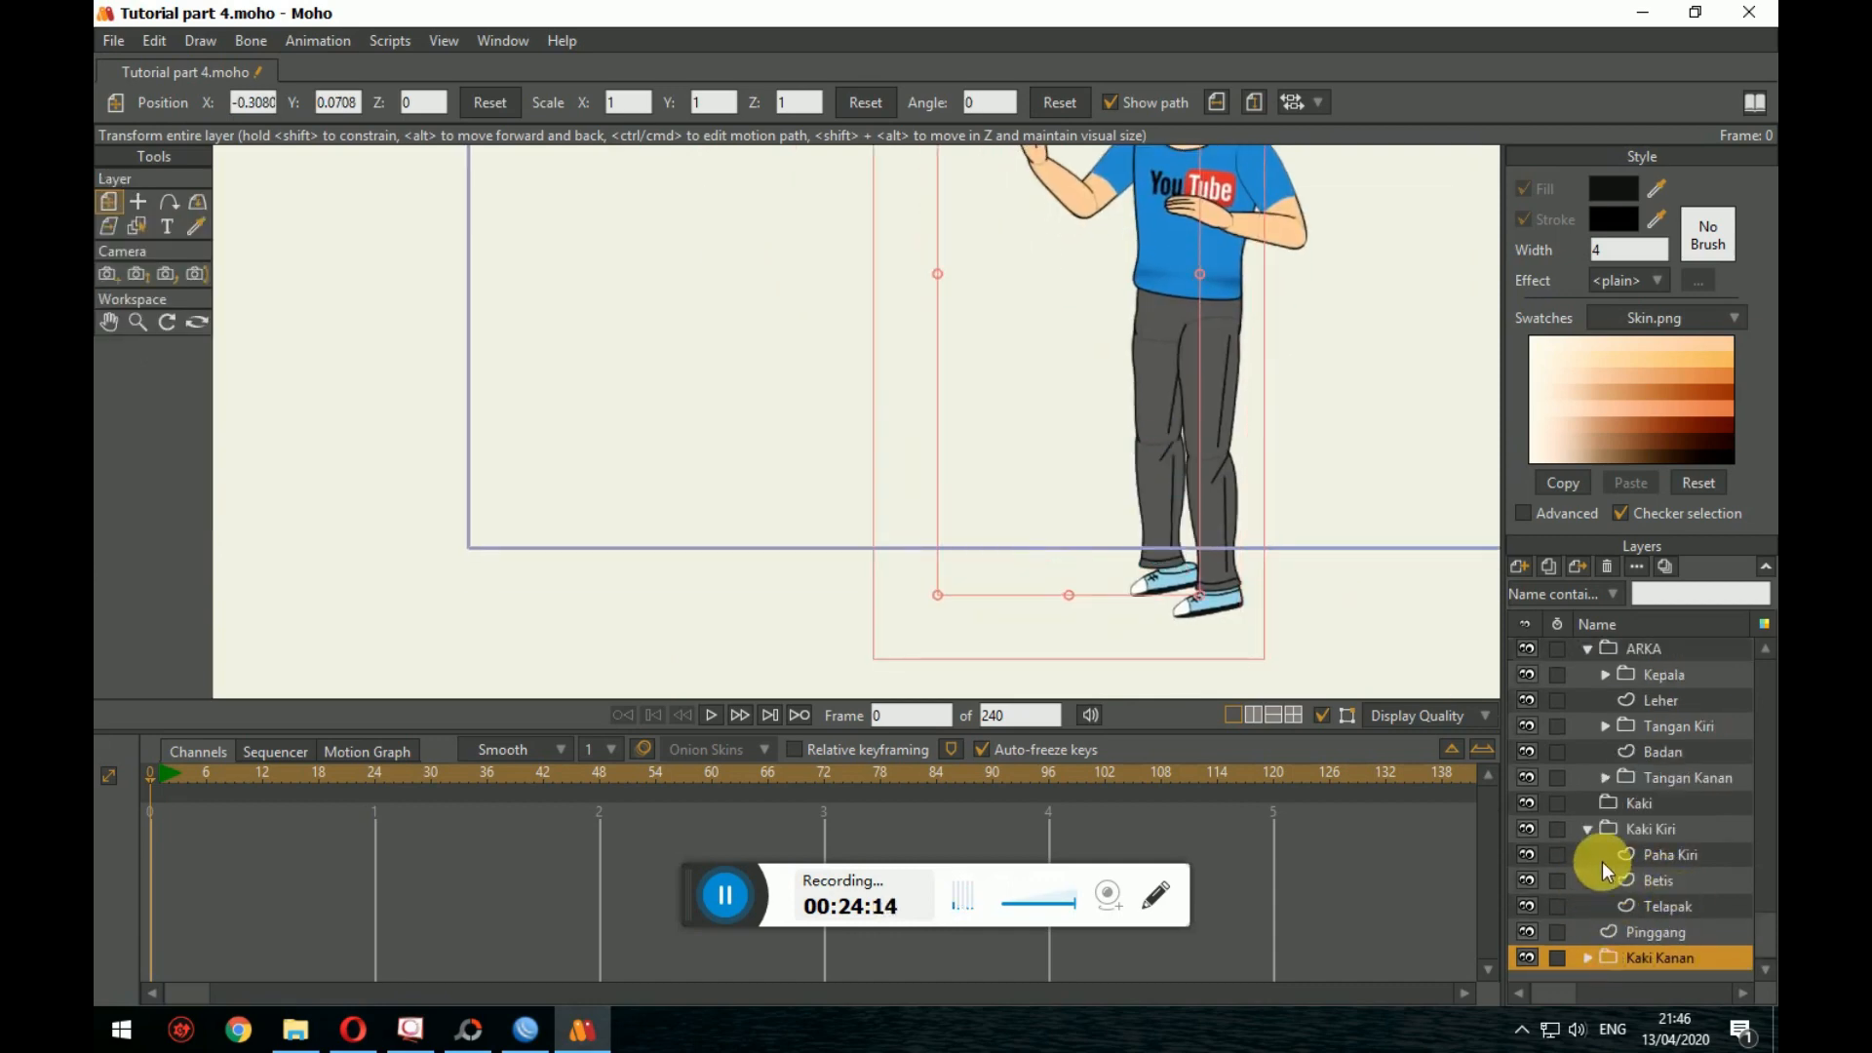
{"action": "left_click", "coordinate": [1589, 829]}
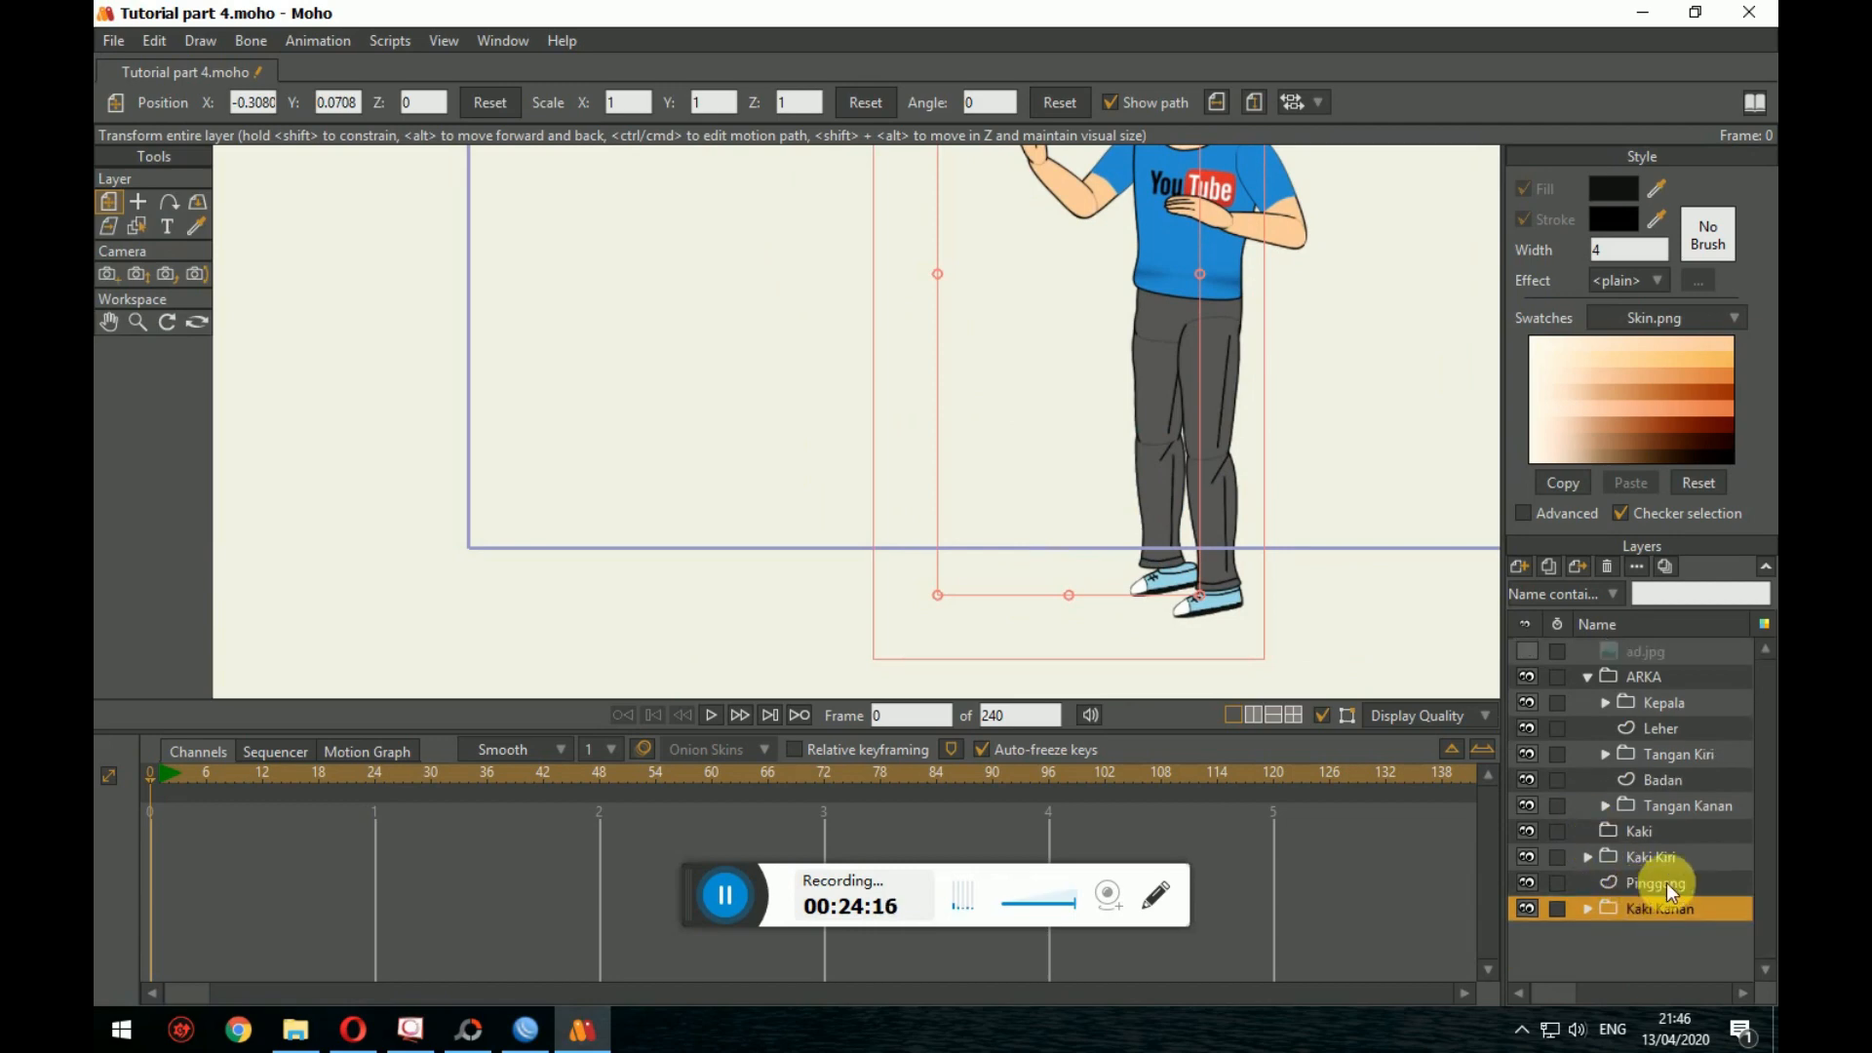
{"action": "left_click", "coordinate": [1588, 854]}
{"action": "left_click", "coordinate": [1587, 854]}
{"action": "left_click", "coordinate": [1607, 839]}
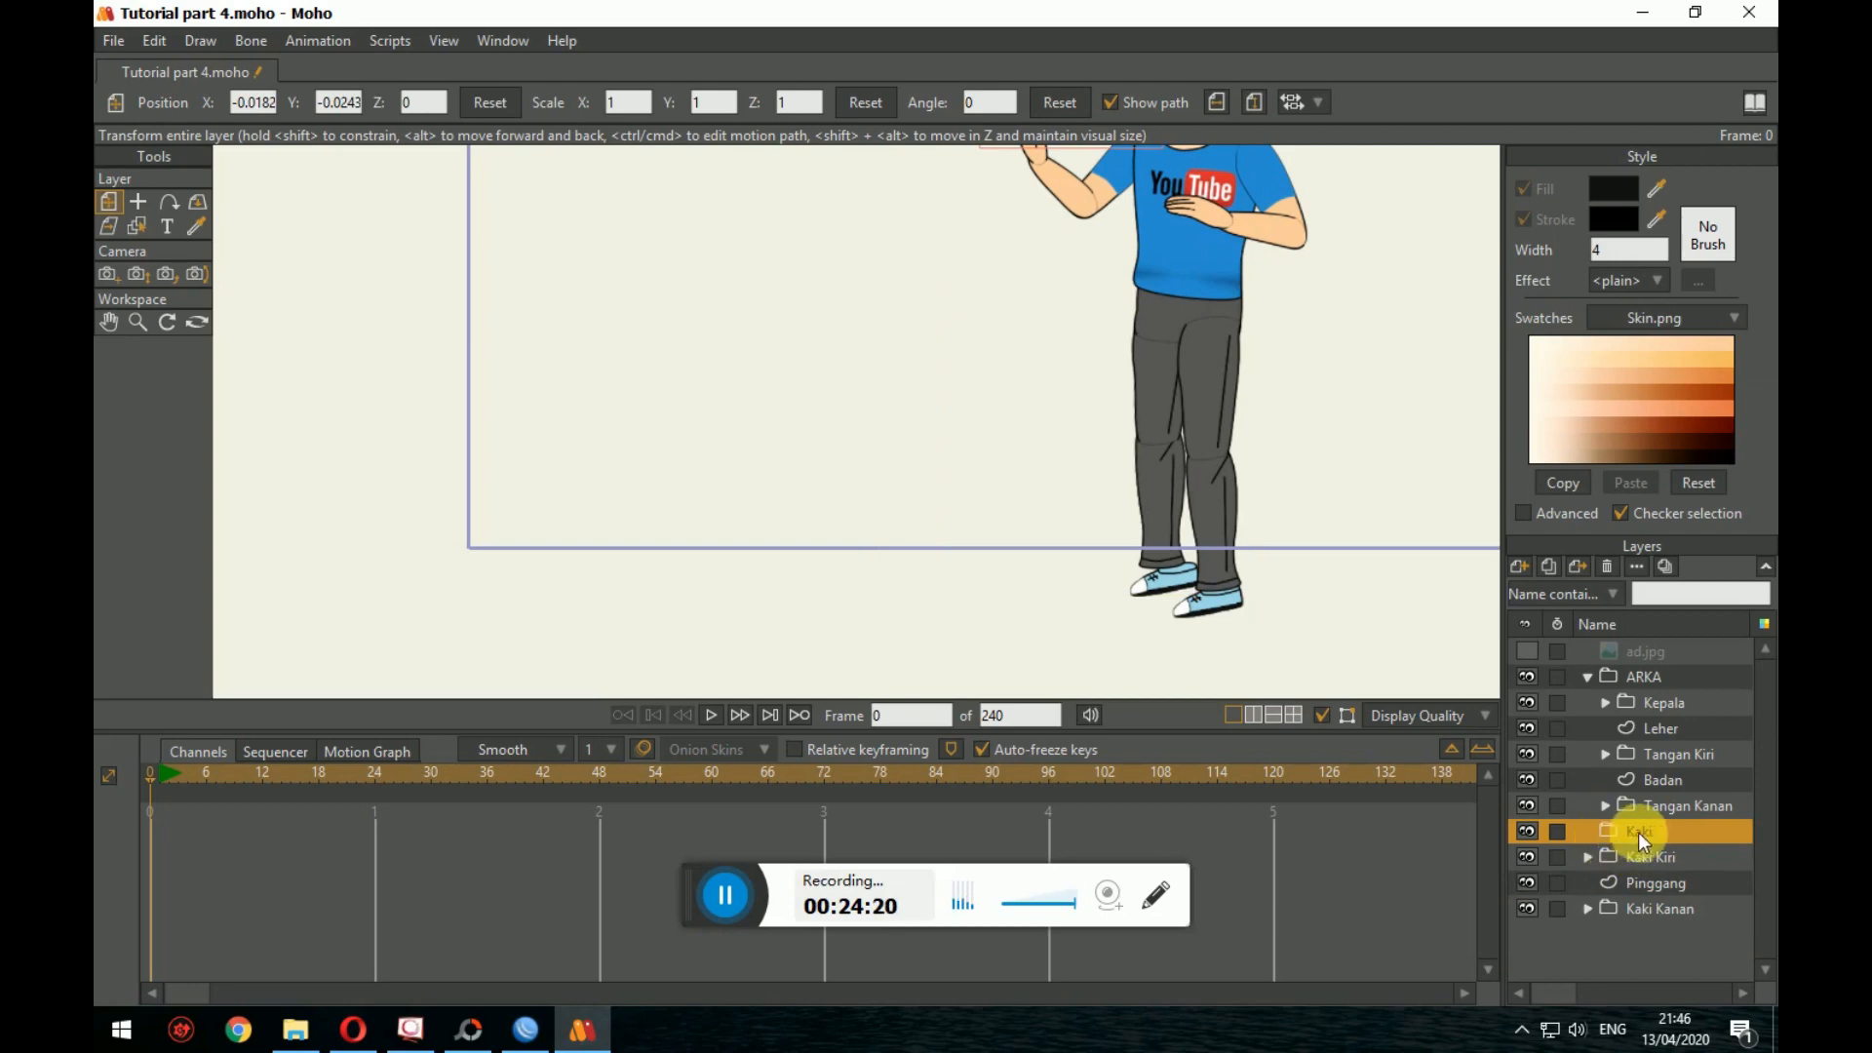
{"action": "left_click_drag", "start_coordinate": [1641, 856], "coordinate": [1665, 837]}
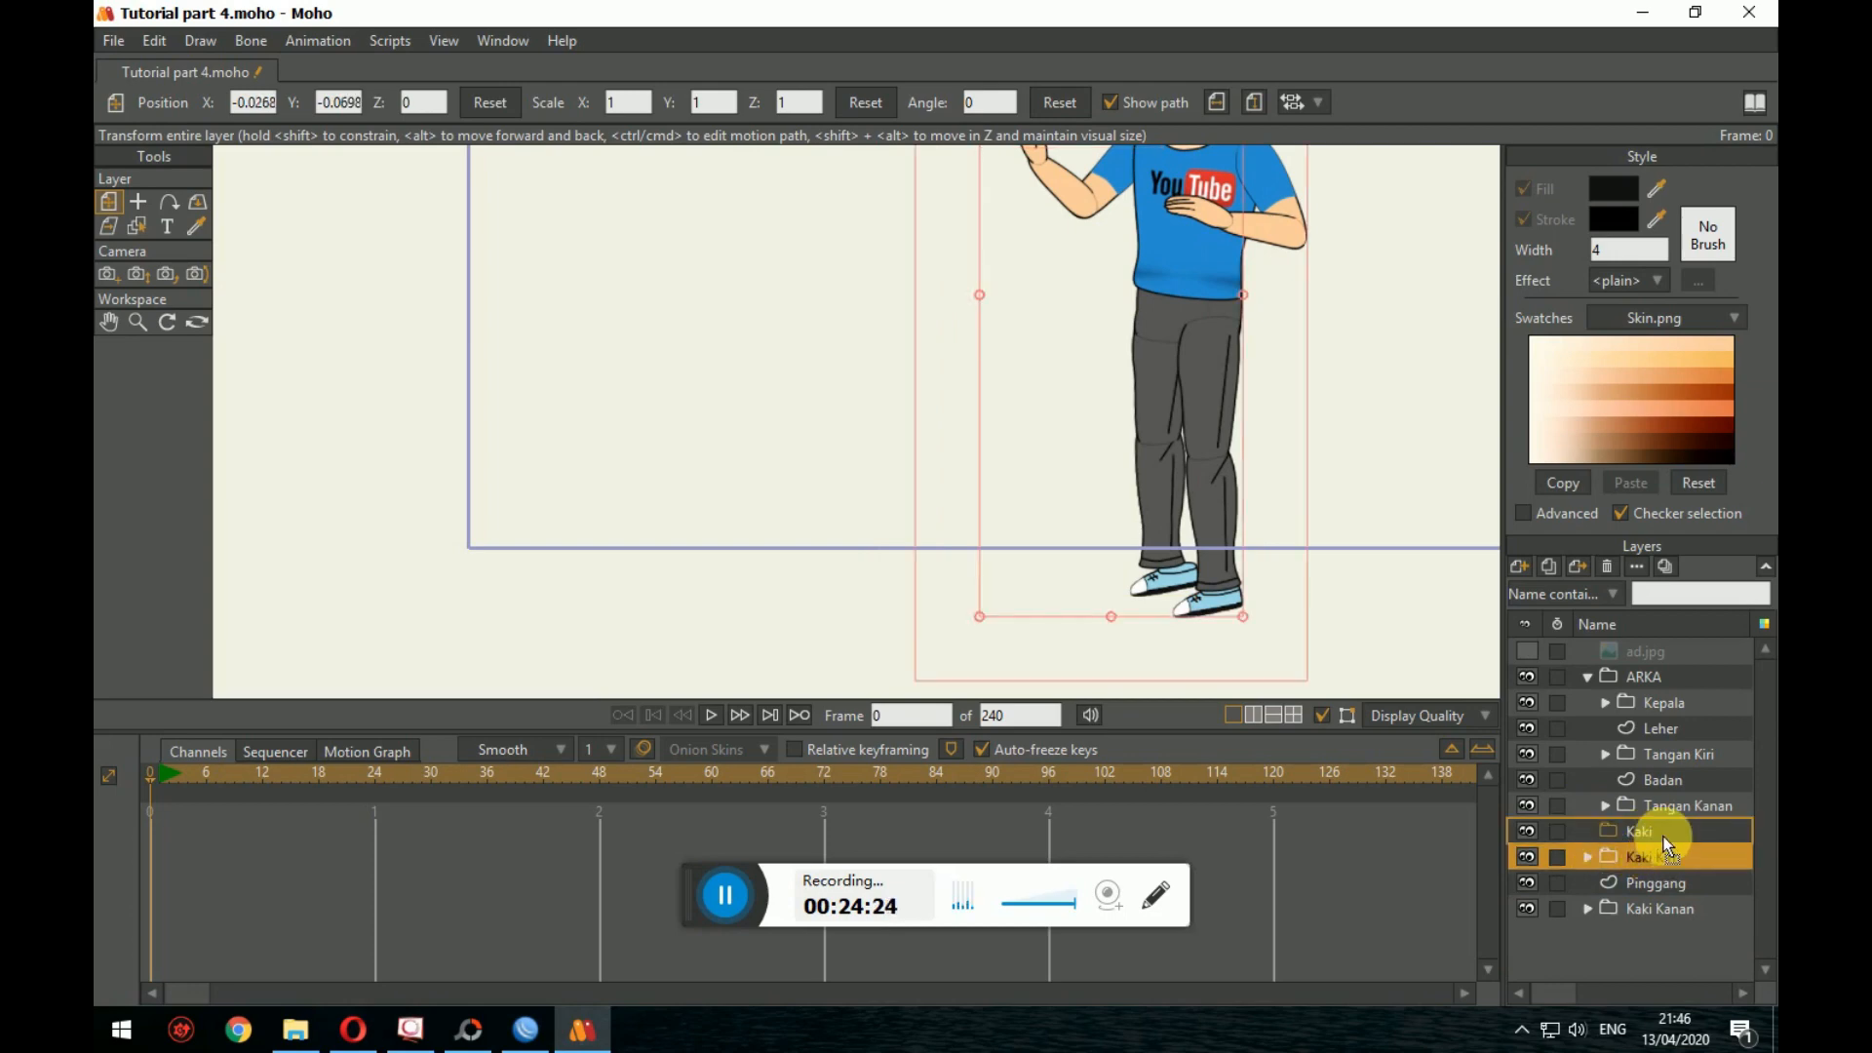
{"action": "left_click_drag", "start_coordinate": [1638, 903], "coordinate": [1658, 847]}
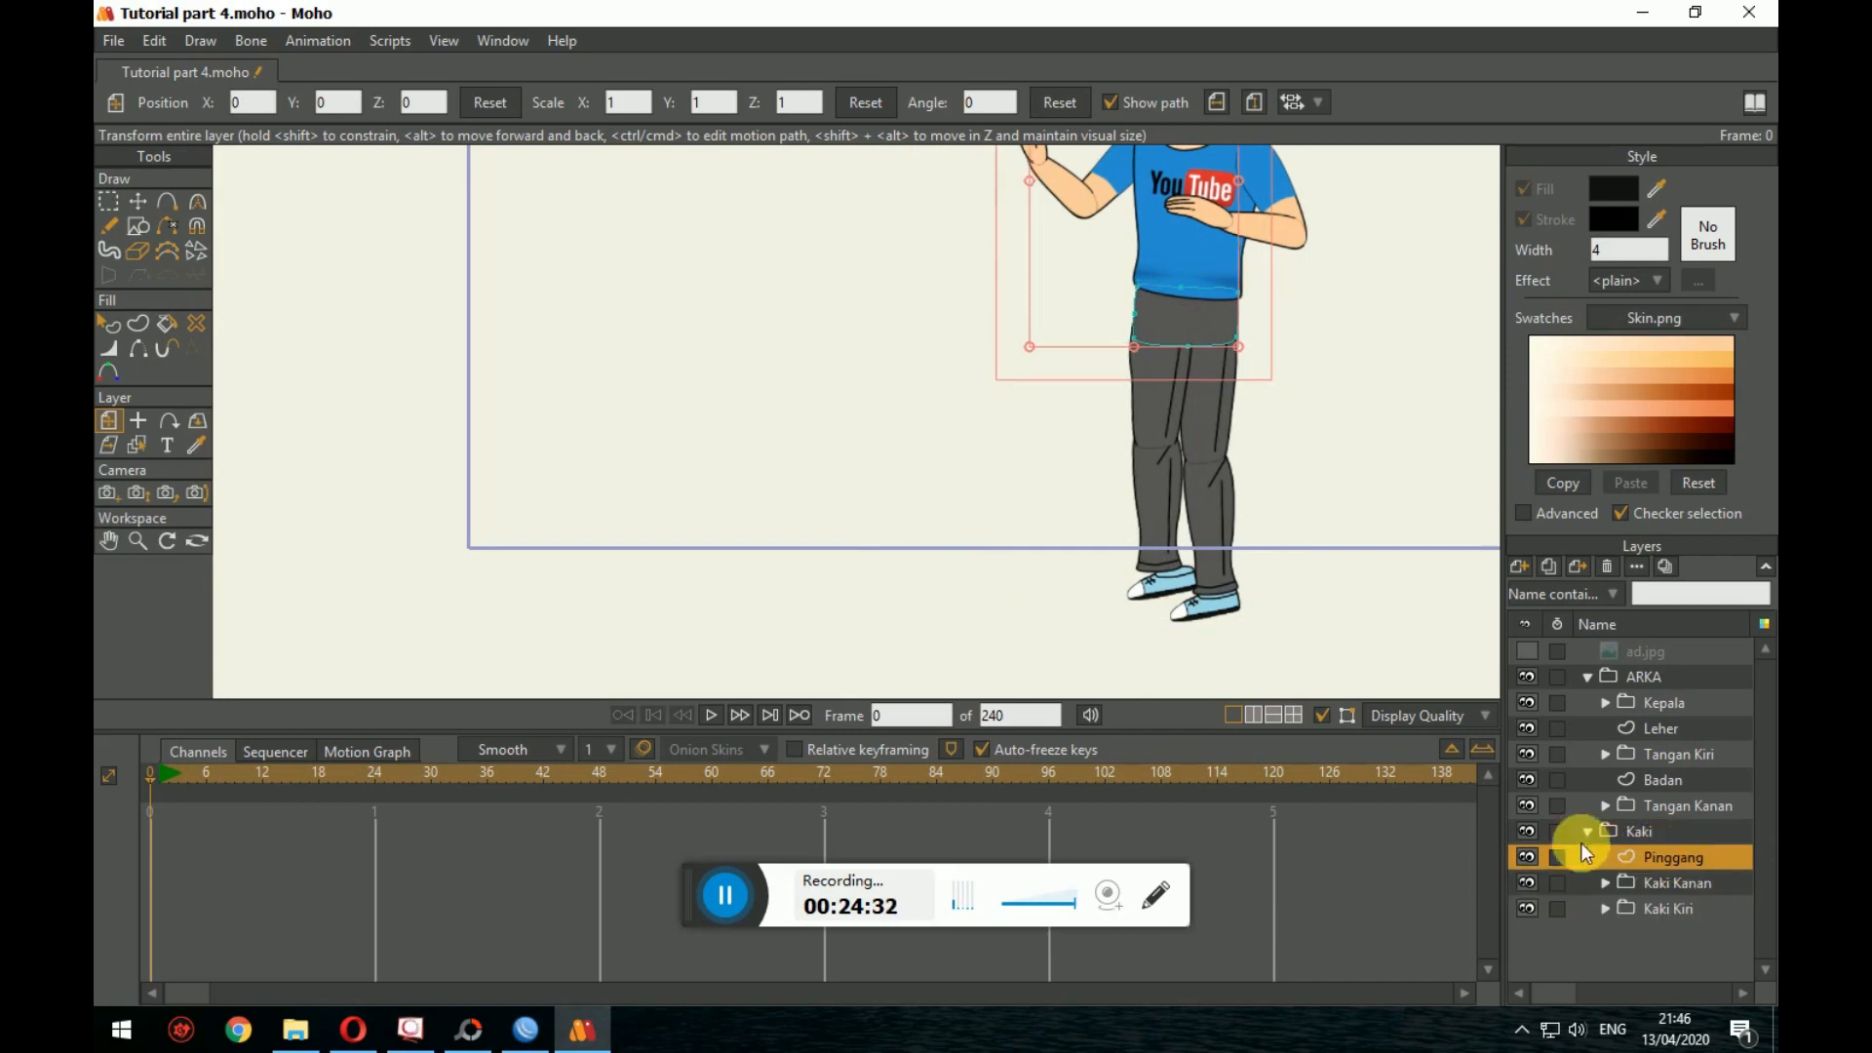
Step: Place the Pinggang layer between Kaki Kanan and Kaki Kiri inside the Kaki group
{"action": "scroll", "coordinate": [1311, 656], "scroll_direction": "down", "scroll_amount": 1}
{"action": "scroll", "coordinate": [1316, 648], "scroll_direction": "up", "scroll_amount": 3}
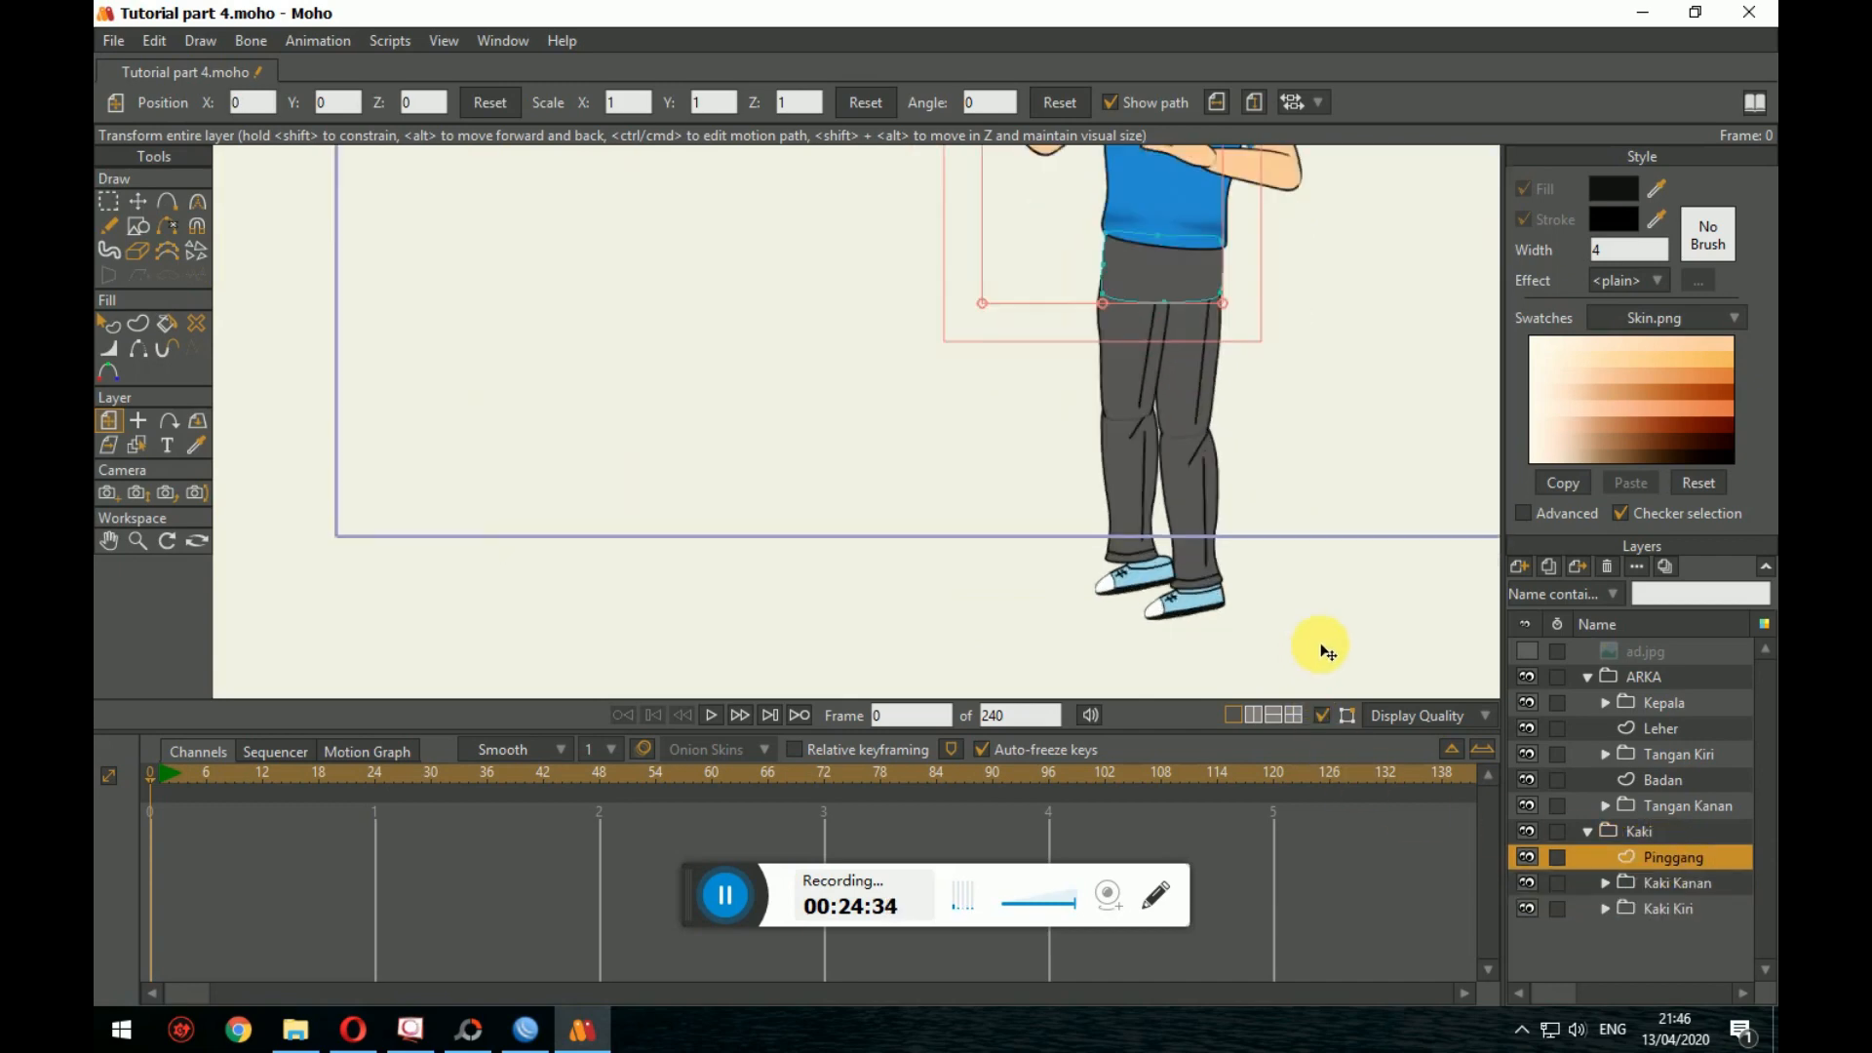
{"action": "left_click_drag", "start_coordinate": [1647, 847], "coordinate": [1660, 889]}
{"action": "scroll", "coordinate": [1419, 654], "scroll_direction": "up", "scroll_amount": 1}
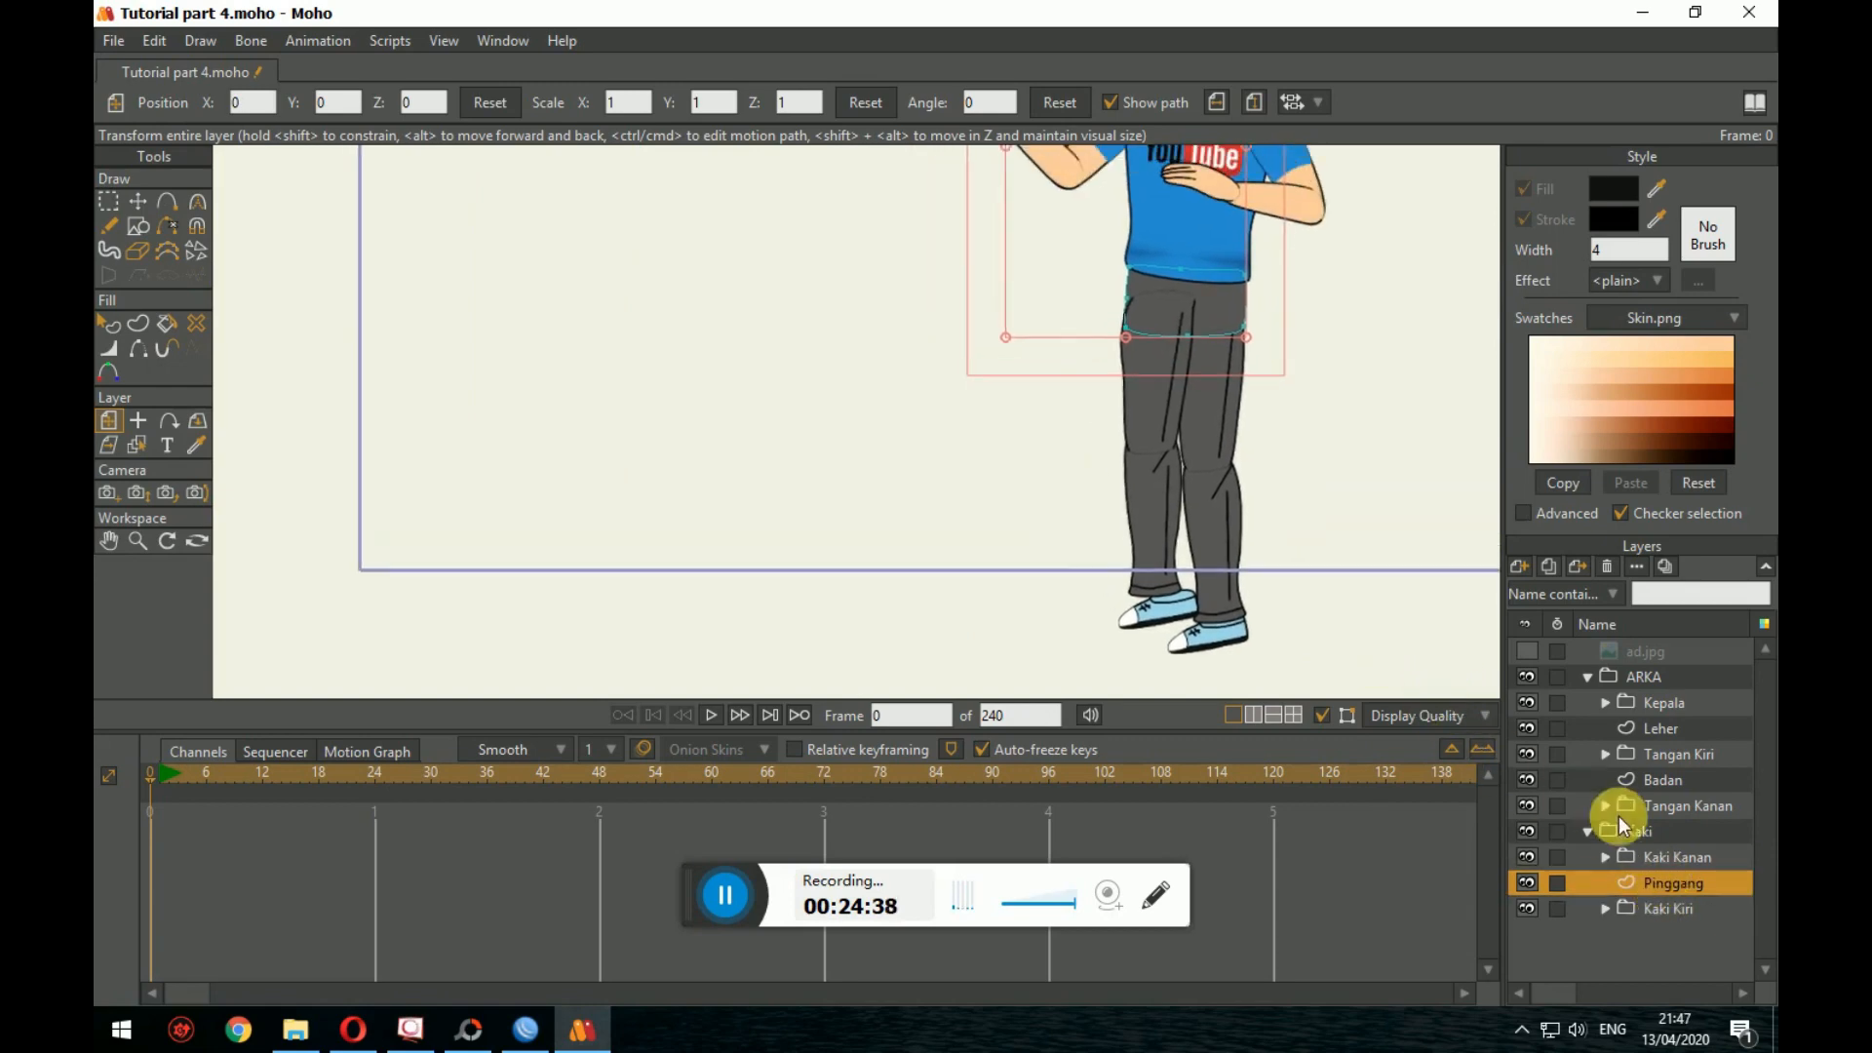
{"action": "left_click", "coordinate": [1597, 834]}
{"action": "left_click", "coordinate": [1590, 832]}
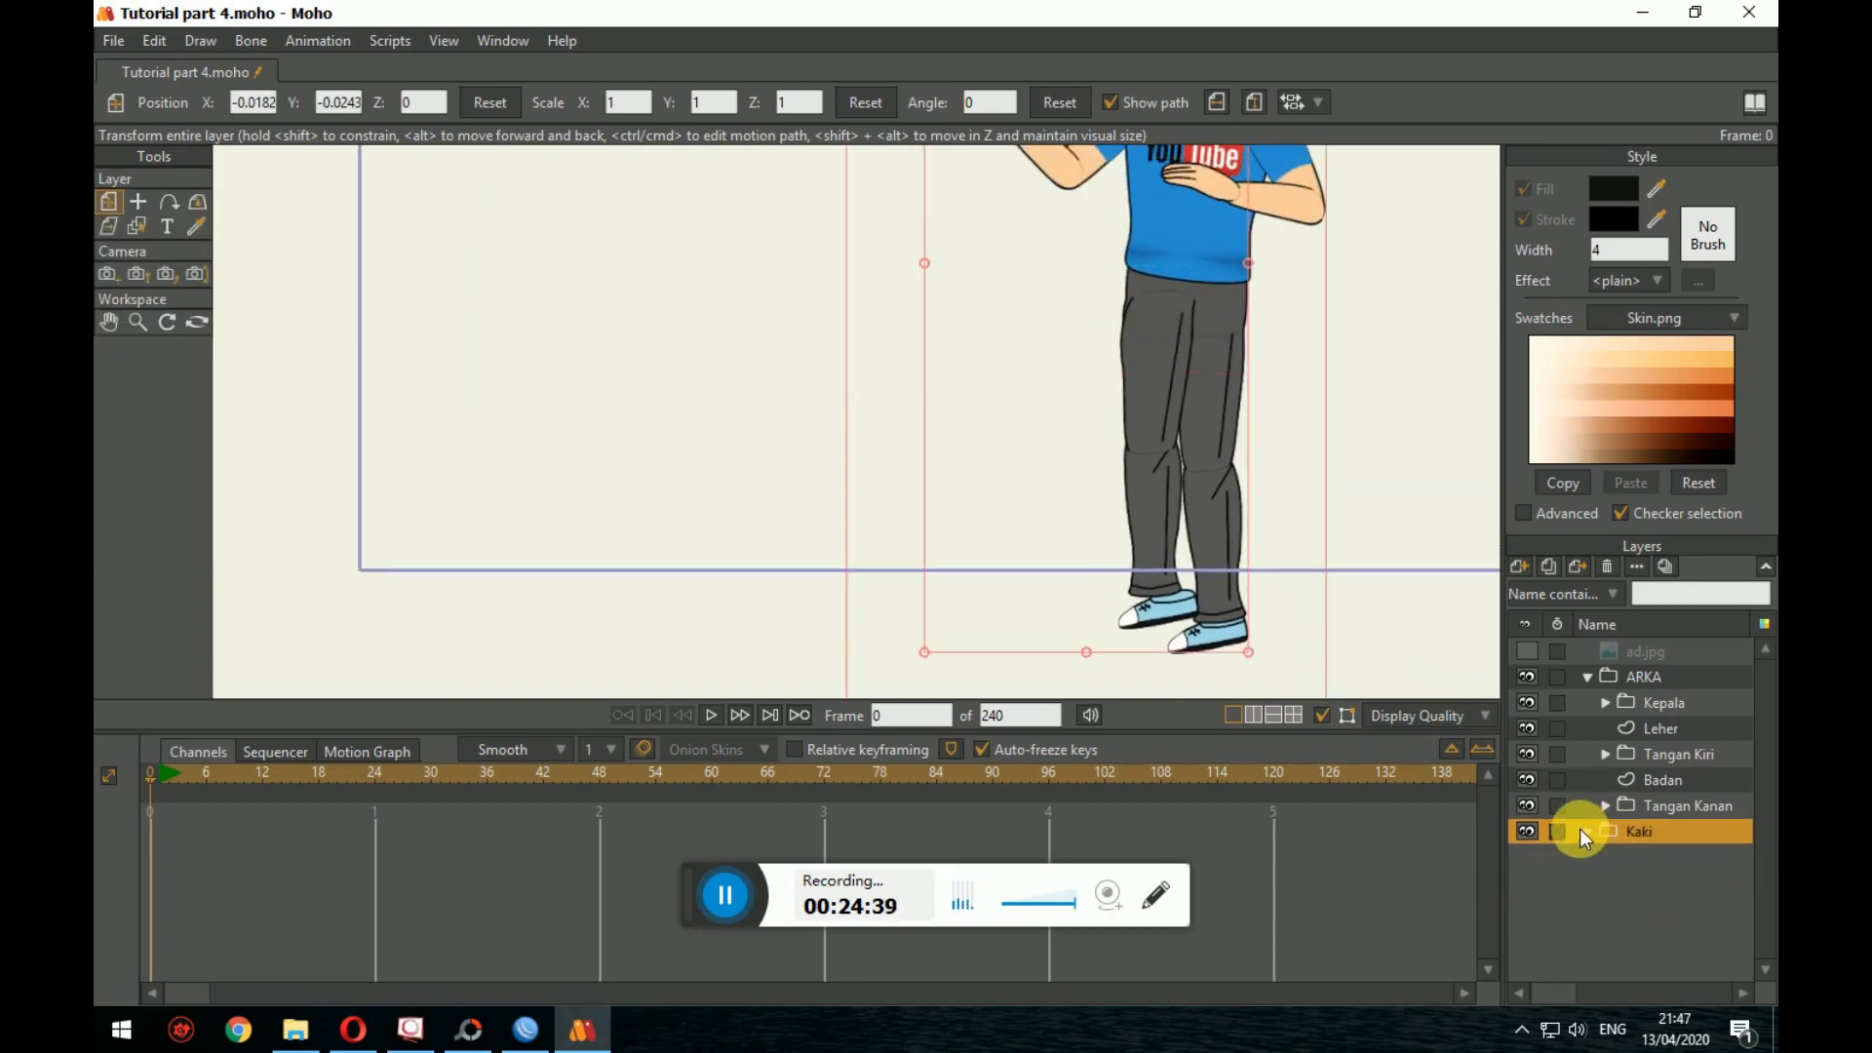
{"action": "left_click", "coordinate": [1584, 833]}
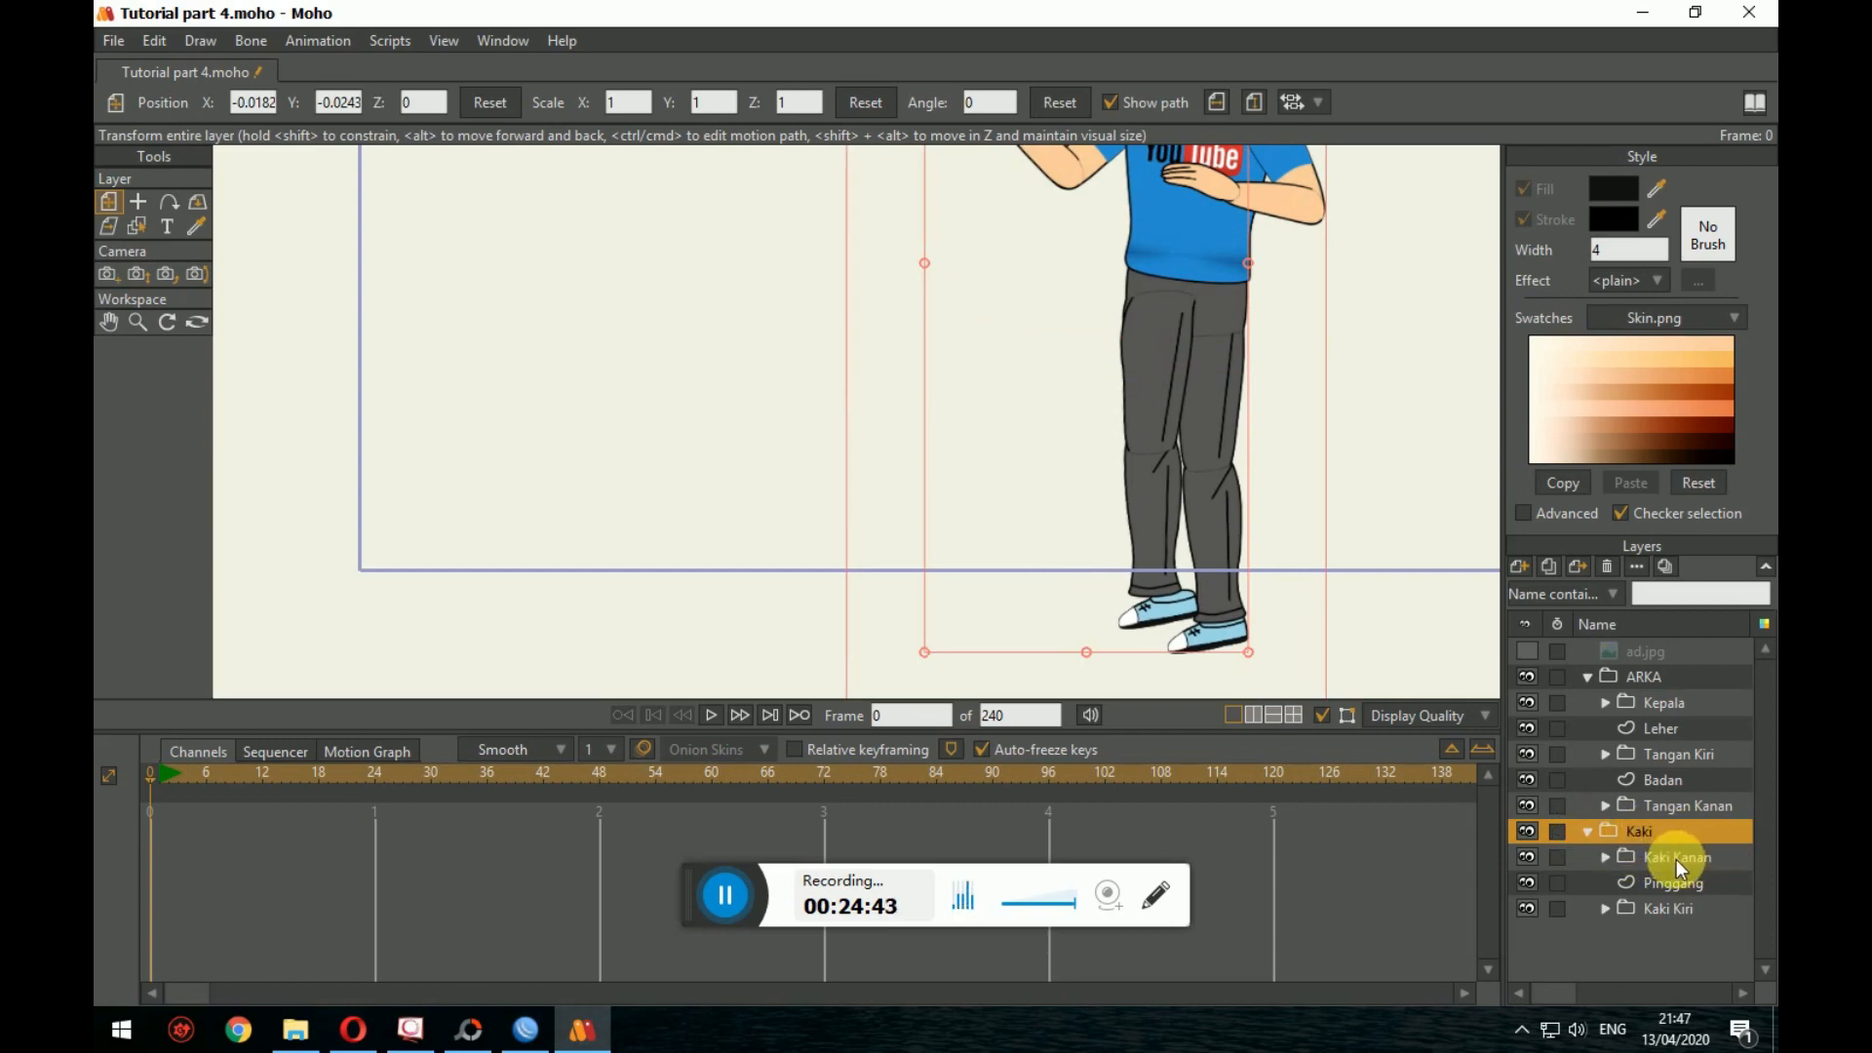
Step: Reorder the Kaki group with Kaki Kiri above Pinggang and Kaki Kanan below it
{"action": "scroll", "coordinate": [1425, 673], "scroll_direction": "up", "scroll_amount": 3}
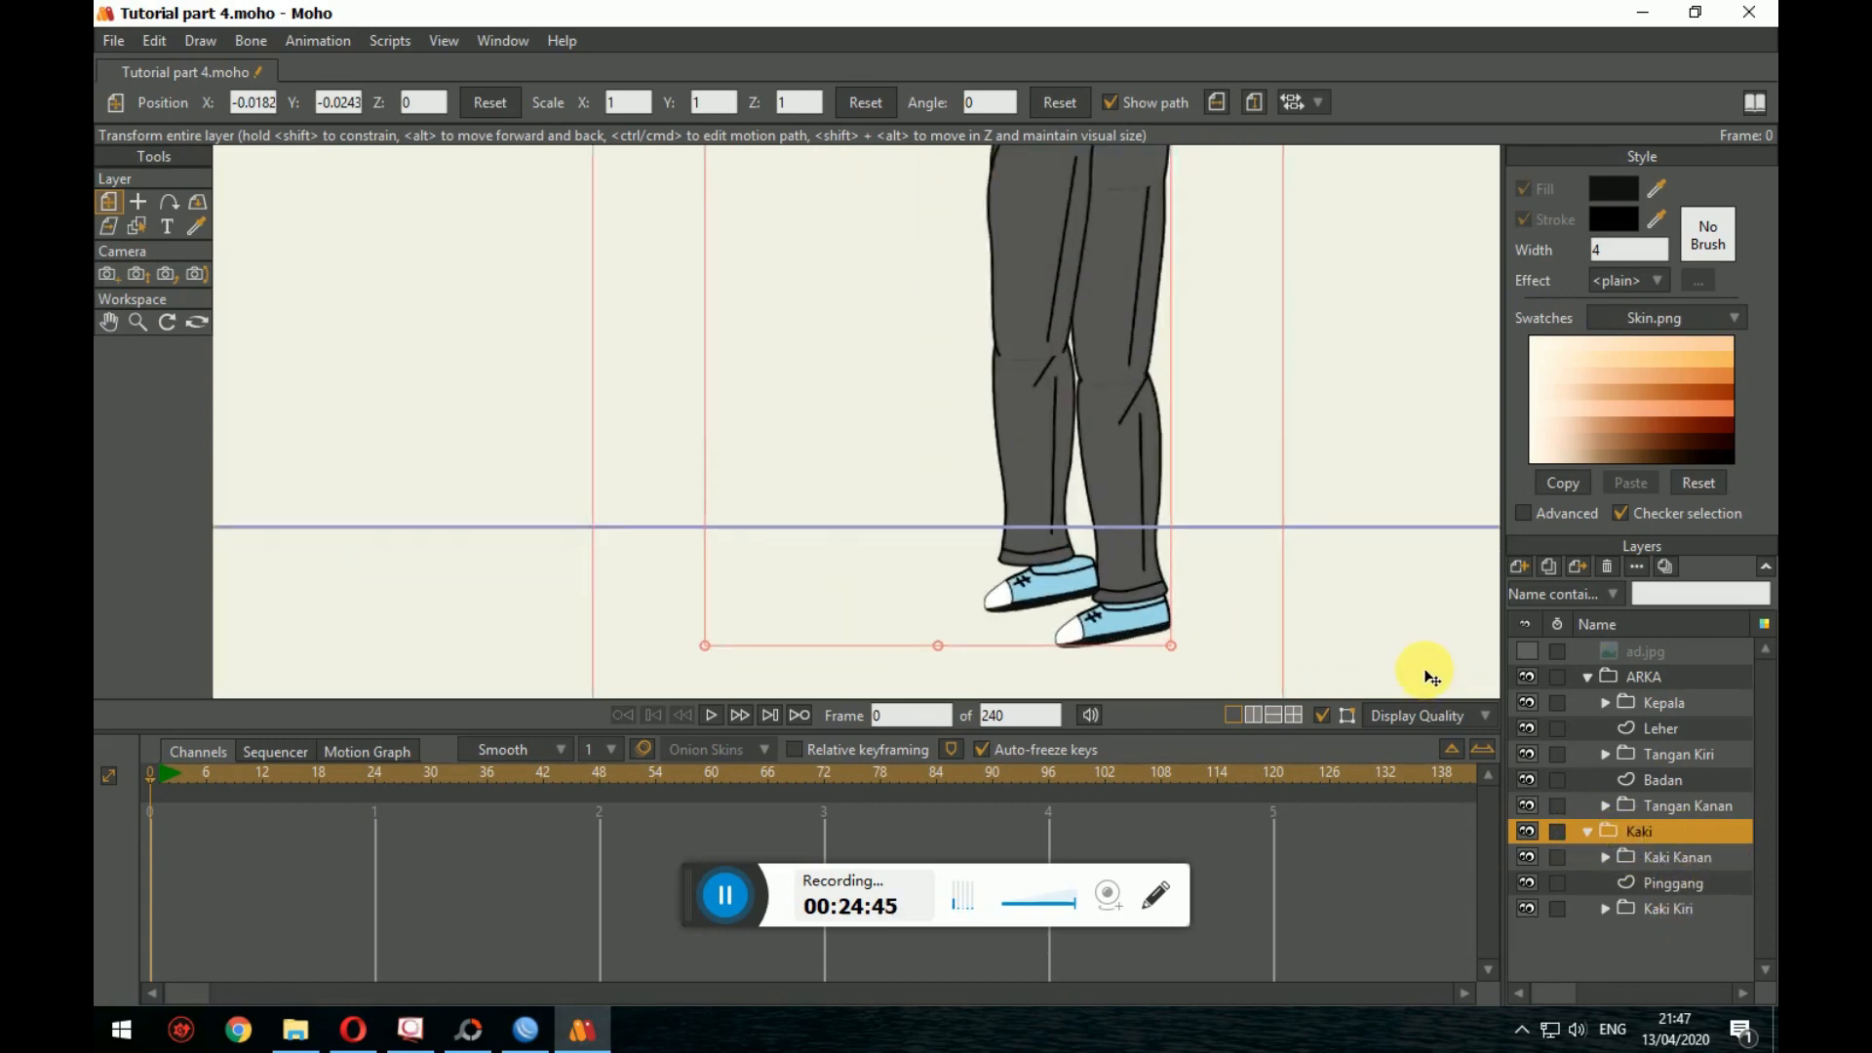
{"action": "left_click", "coordinate": [1677, 858]}
{"action": "mouse_move", "coordinate": [1677, 860]}
{"action": "left_mouse_down"}
{"action": "mouse_move", "coordinate": [1668, 917]}
{"action": "mouse_move", "coordinate": [1664, 846]}
{"action": "left_mouse_up"}
{"action": "left_click", "coordinate": [1662, 885]}
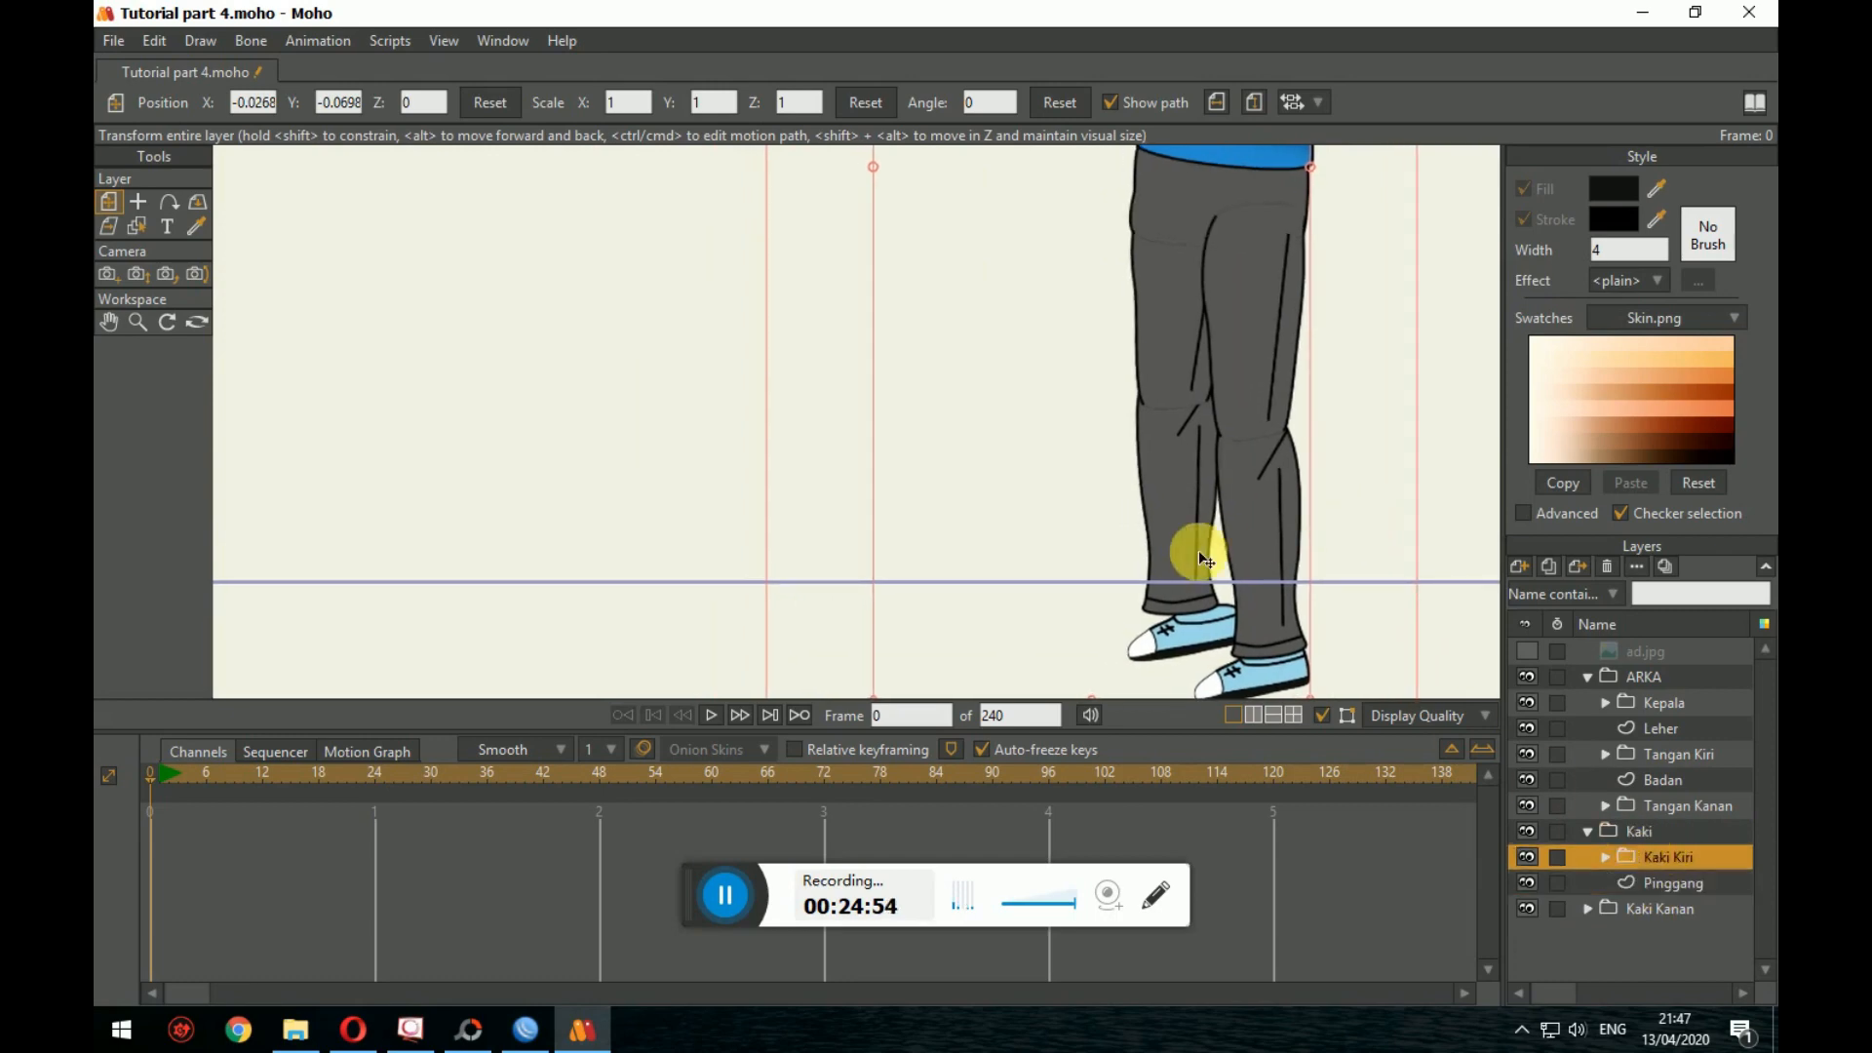
{"action": "left_click", "coordinate": [1589, 909]}
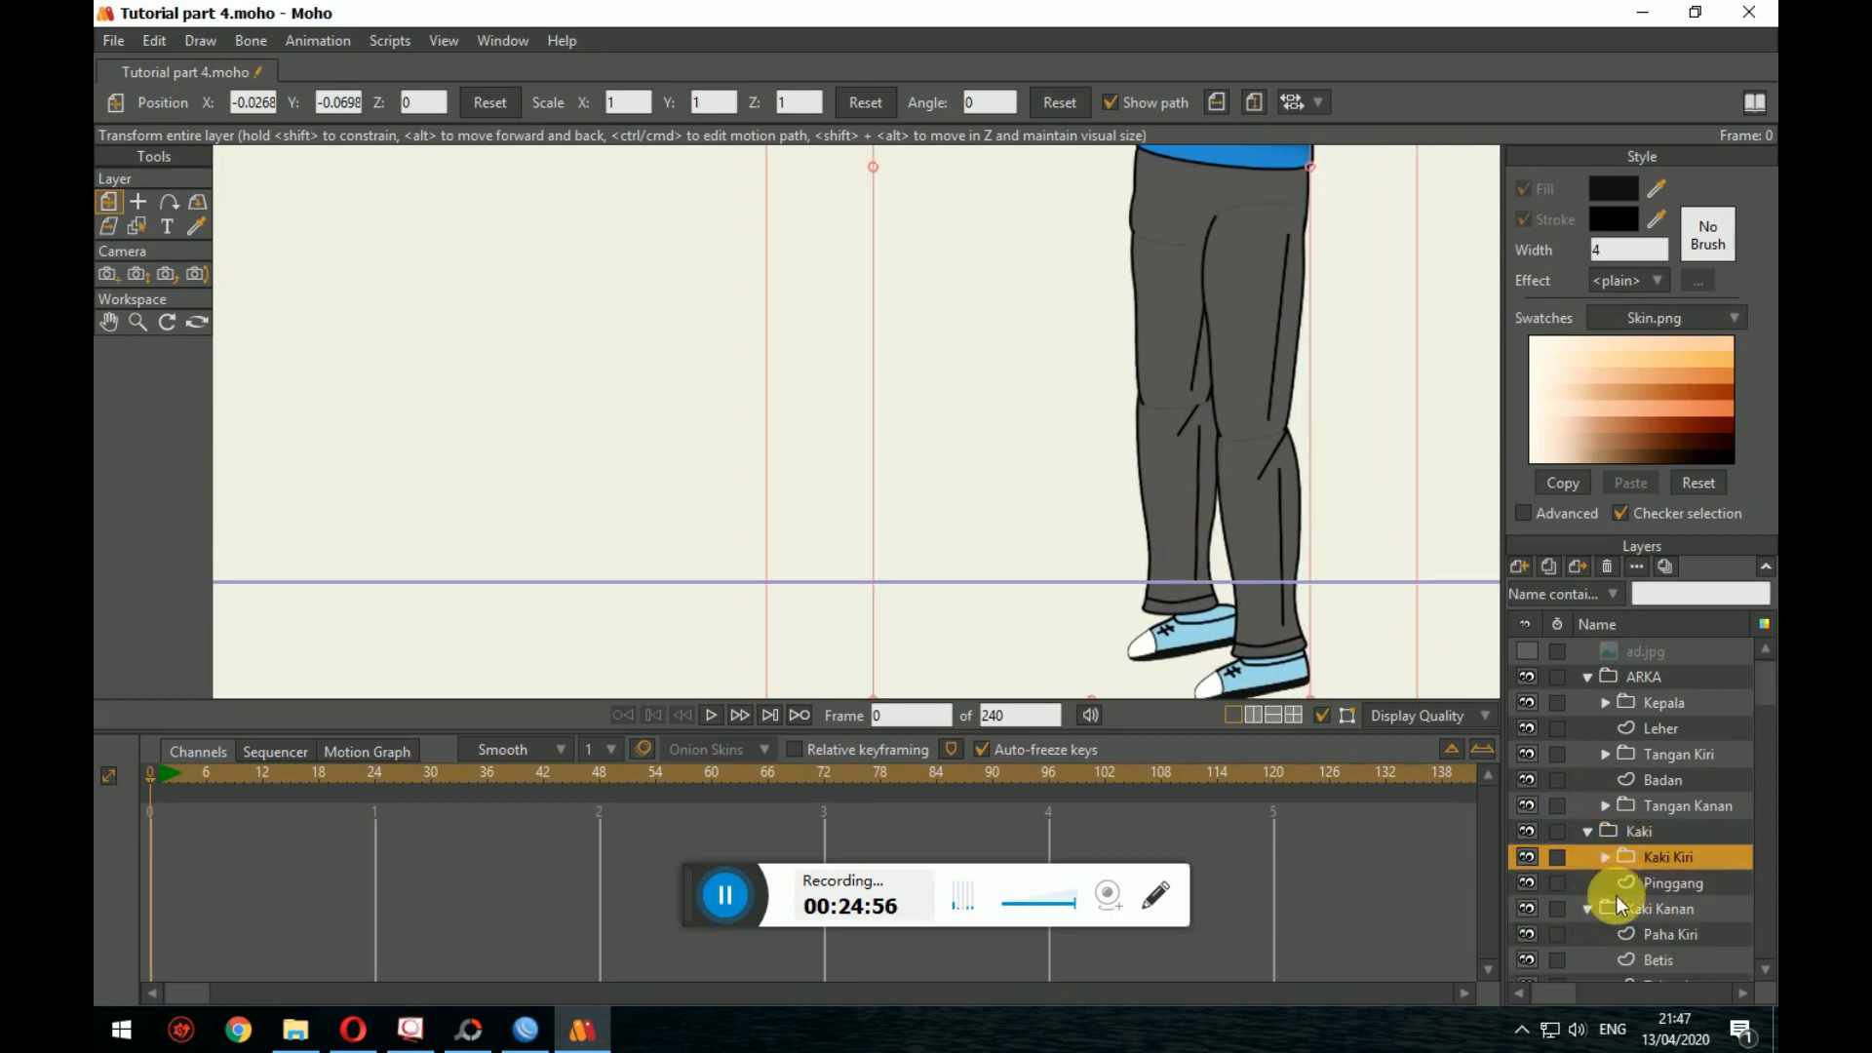
{"action": "right_click", "coordinate": [1616, 889]}
{"action": "left_click", "coordinate": [1591, 809]}
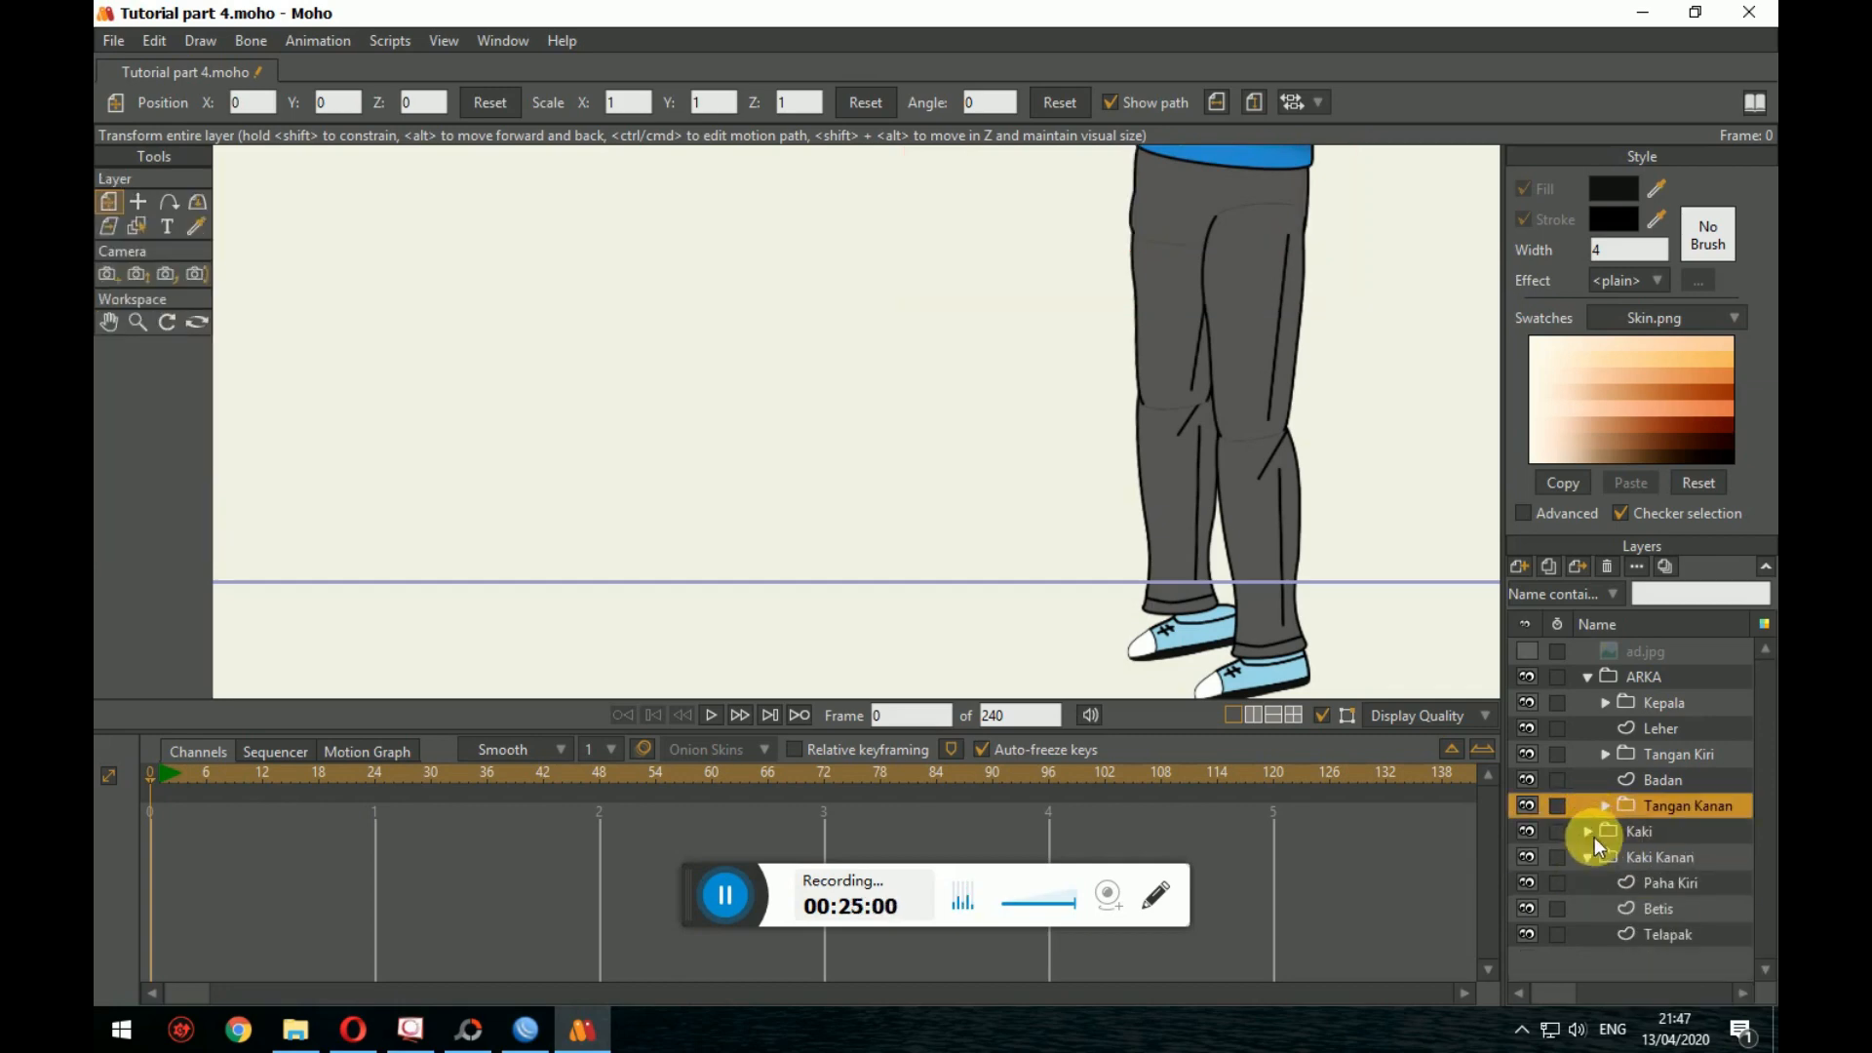
{"action": "left_click", "coordinate": [1590, 831]}
{"action": "left_click", "coordinate": [1638, 907]}
{"action": "left_click_drag", "start_coordinate": [1635, 905], "coordinate": [1658, 892]}
Step: Move the Telapak shoe layer of Kaki Kanan to X -0.0976, Y 0.0216, under the trouser cuff
{"action": "left_click_drag", "start_coordinate": [1431, 675], "coordinate": [1432, 660]}
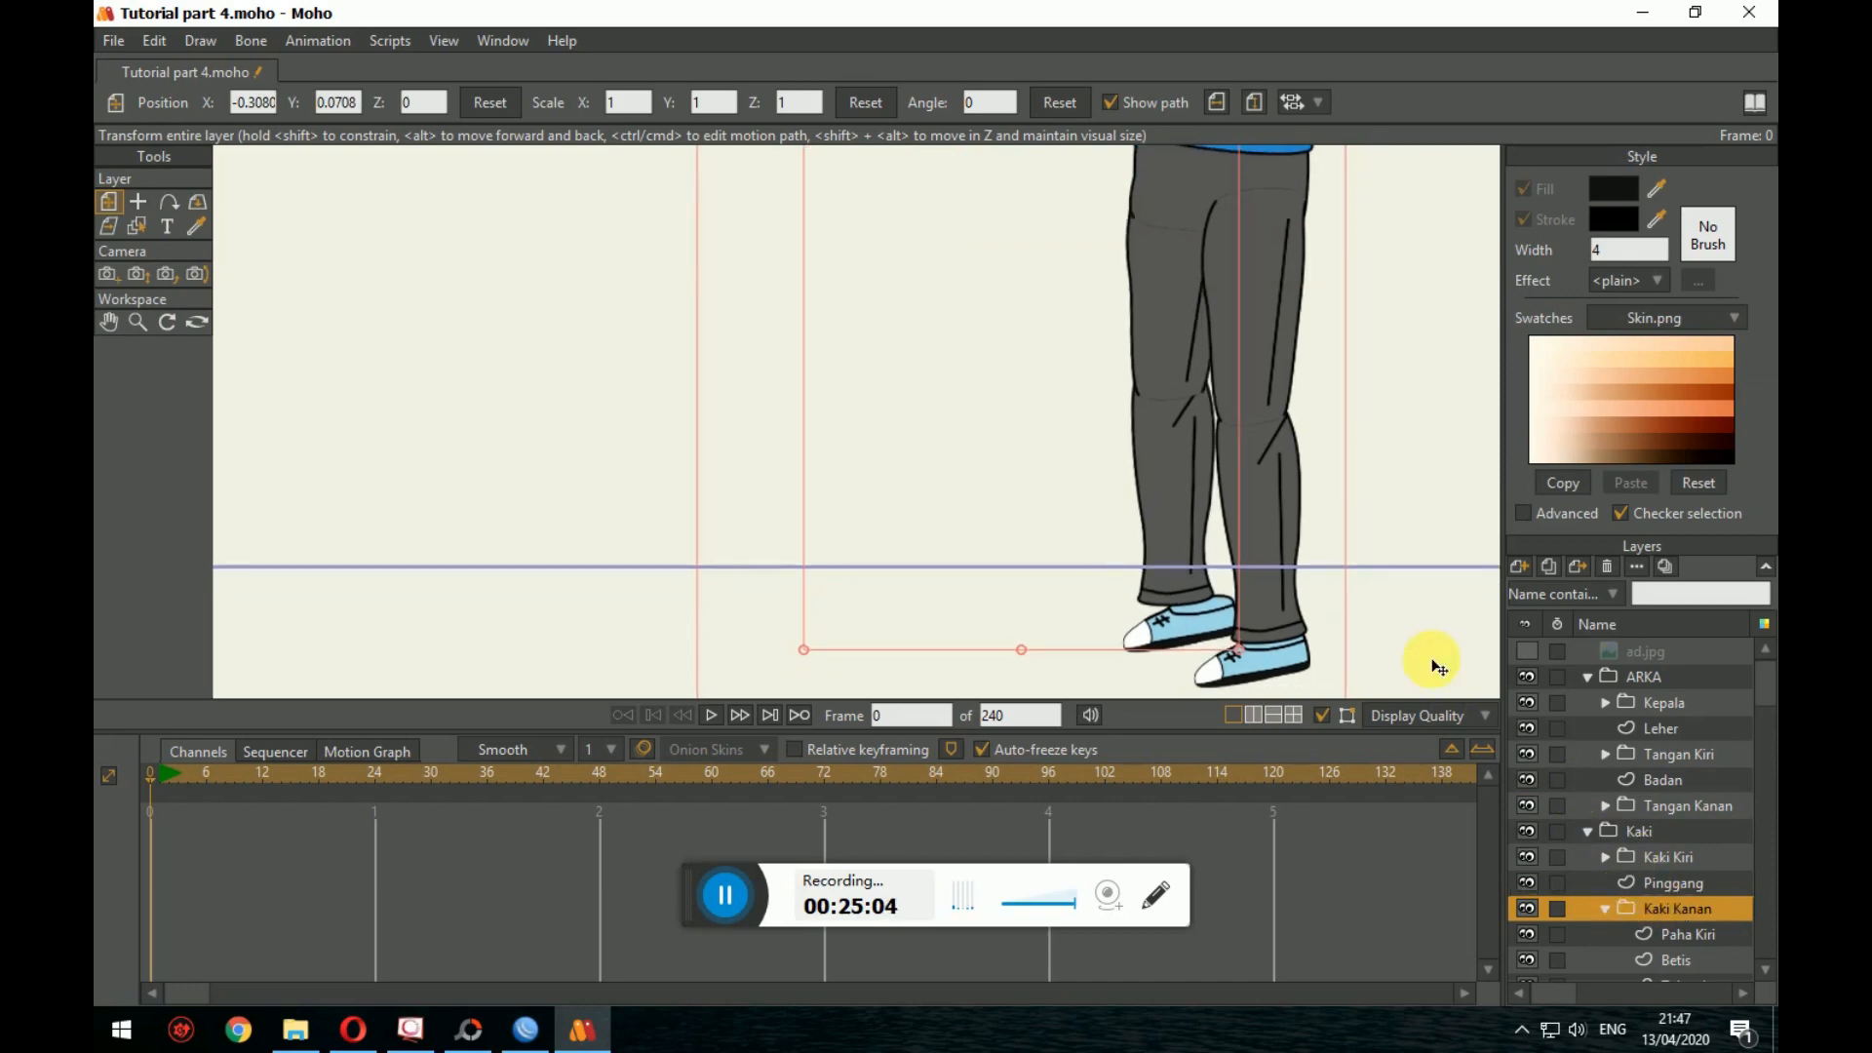
{"action": "scroll", "coordinate": [1635, 854], "scroll_direction": "down", "scroll_amount": 1}
{"action": "left_click", "coordinate": [1680, 958]}
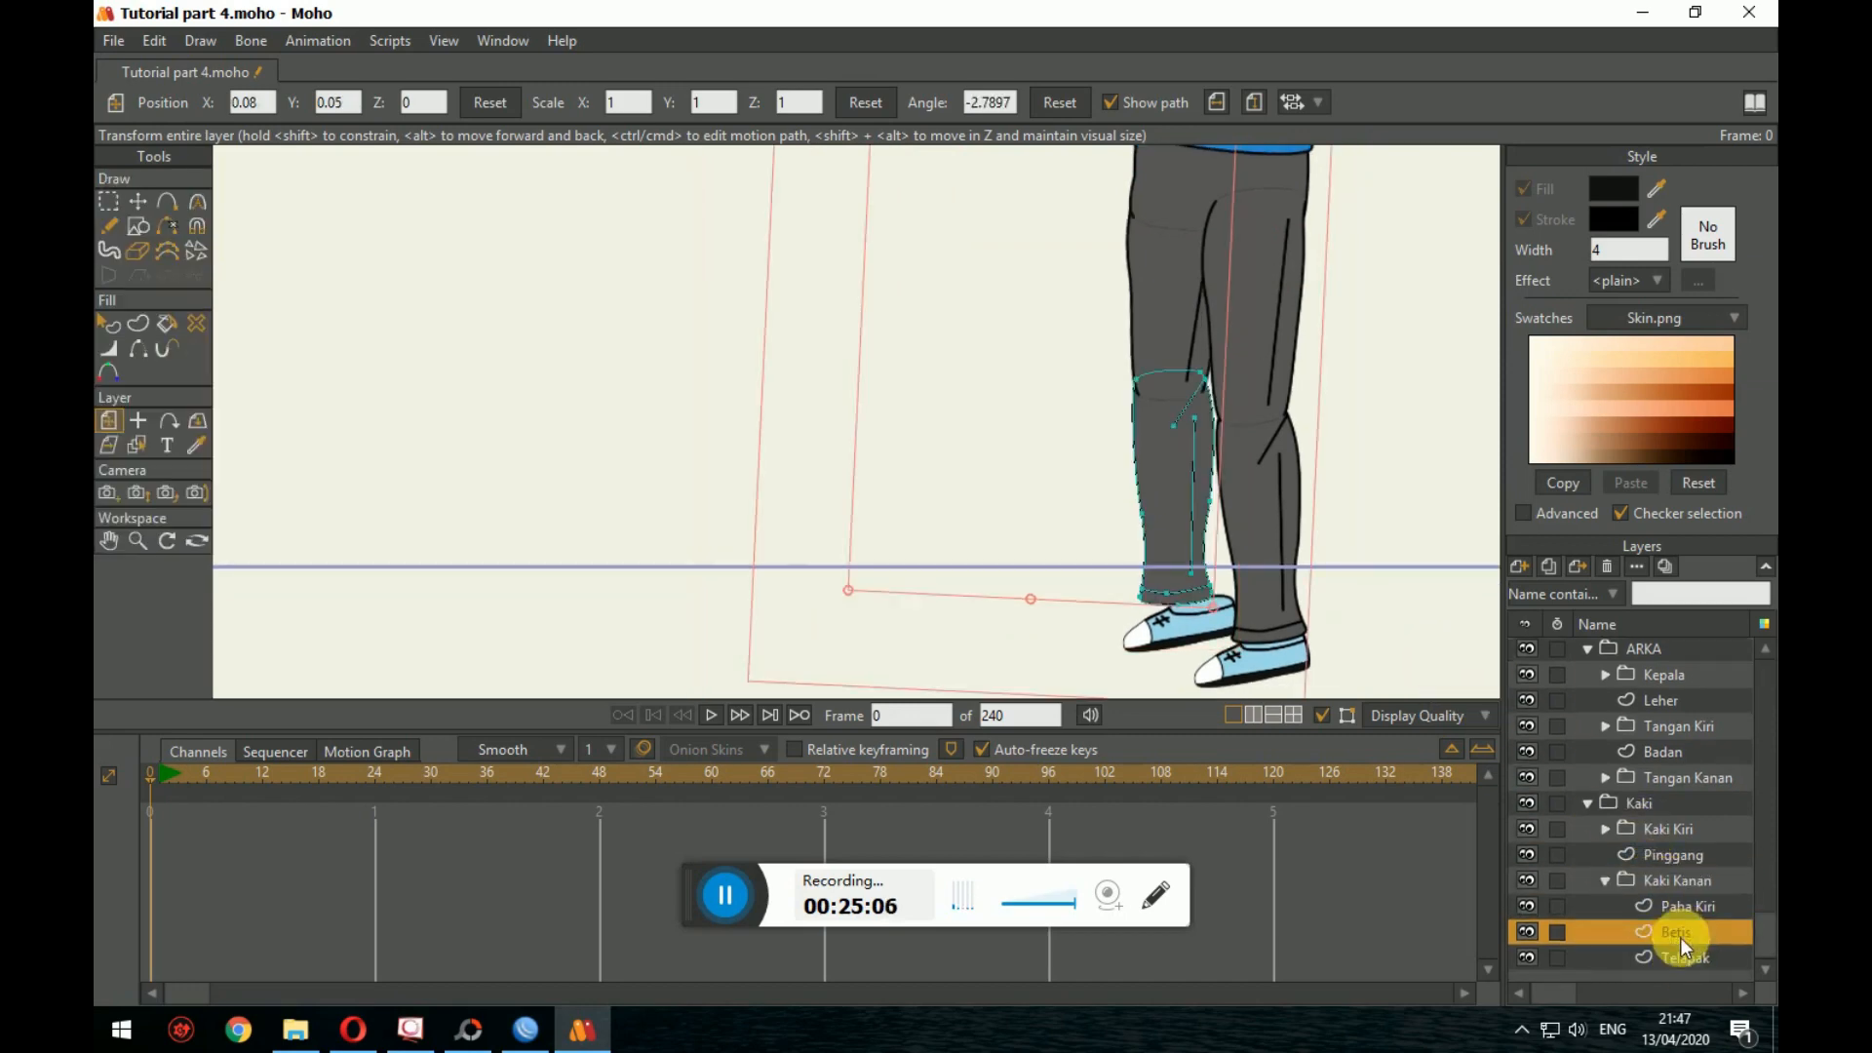
{"action": "left_click_drag", "start_coordinate": [1212, 618], "coordinate": [1184, 607]}
{"action": "scroll", "coordinate": [1322, 644], "scroll_direction": "down", "scroll_amount": 5}
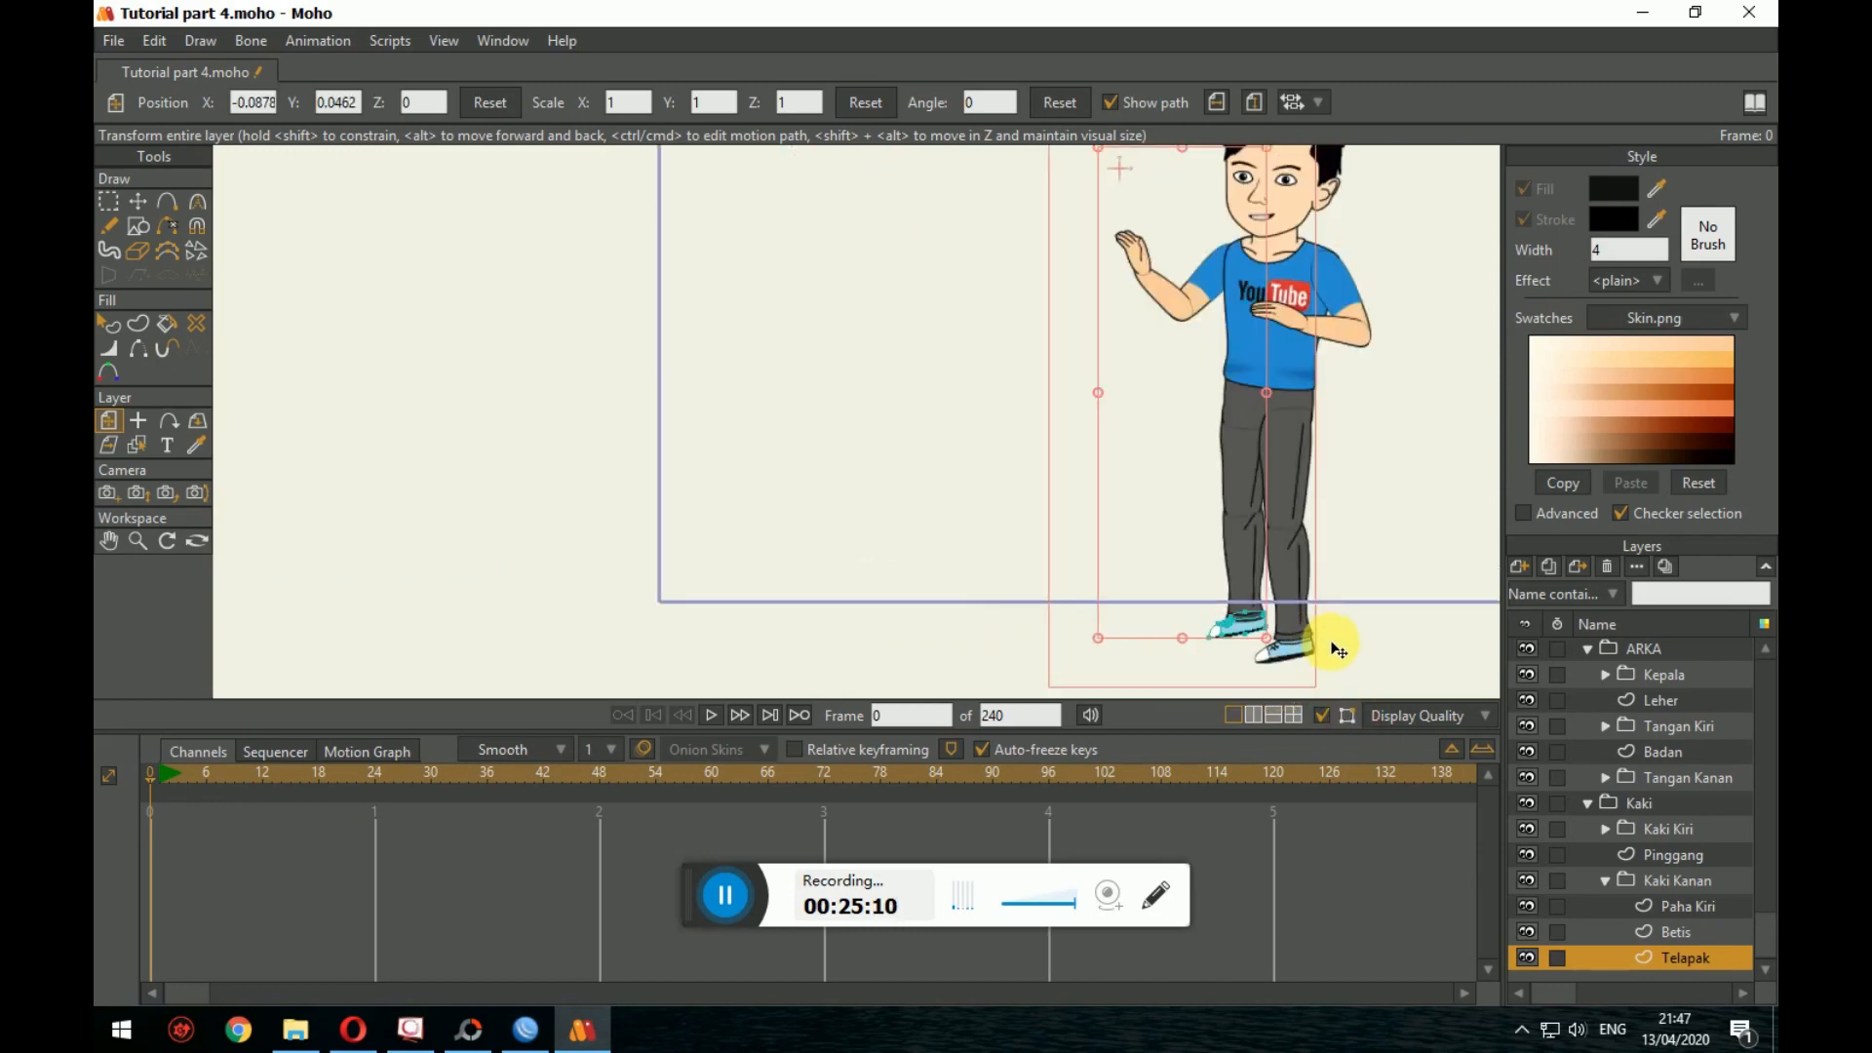
{"action": "scroll", "coordinate": [1350, 647], "scroll_direction": "up", "scroll_amount": 4}
{"action": "left_click_drag", "start_coordinate": [1343, 615], "coordinate": [1345, 600]}
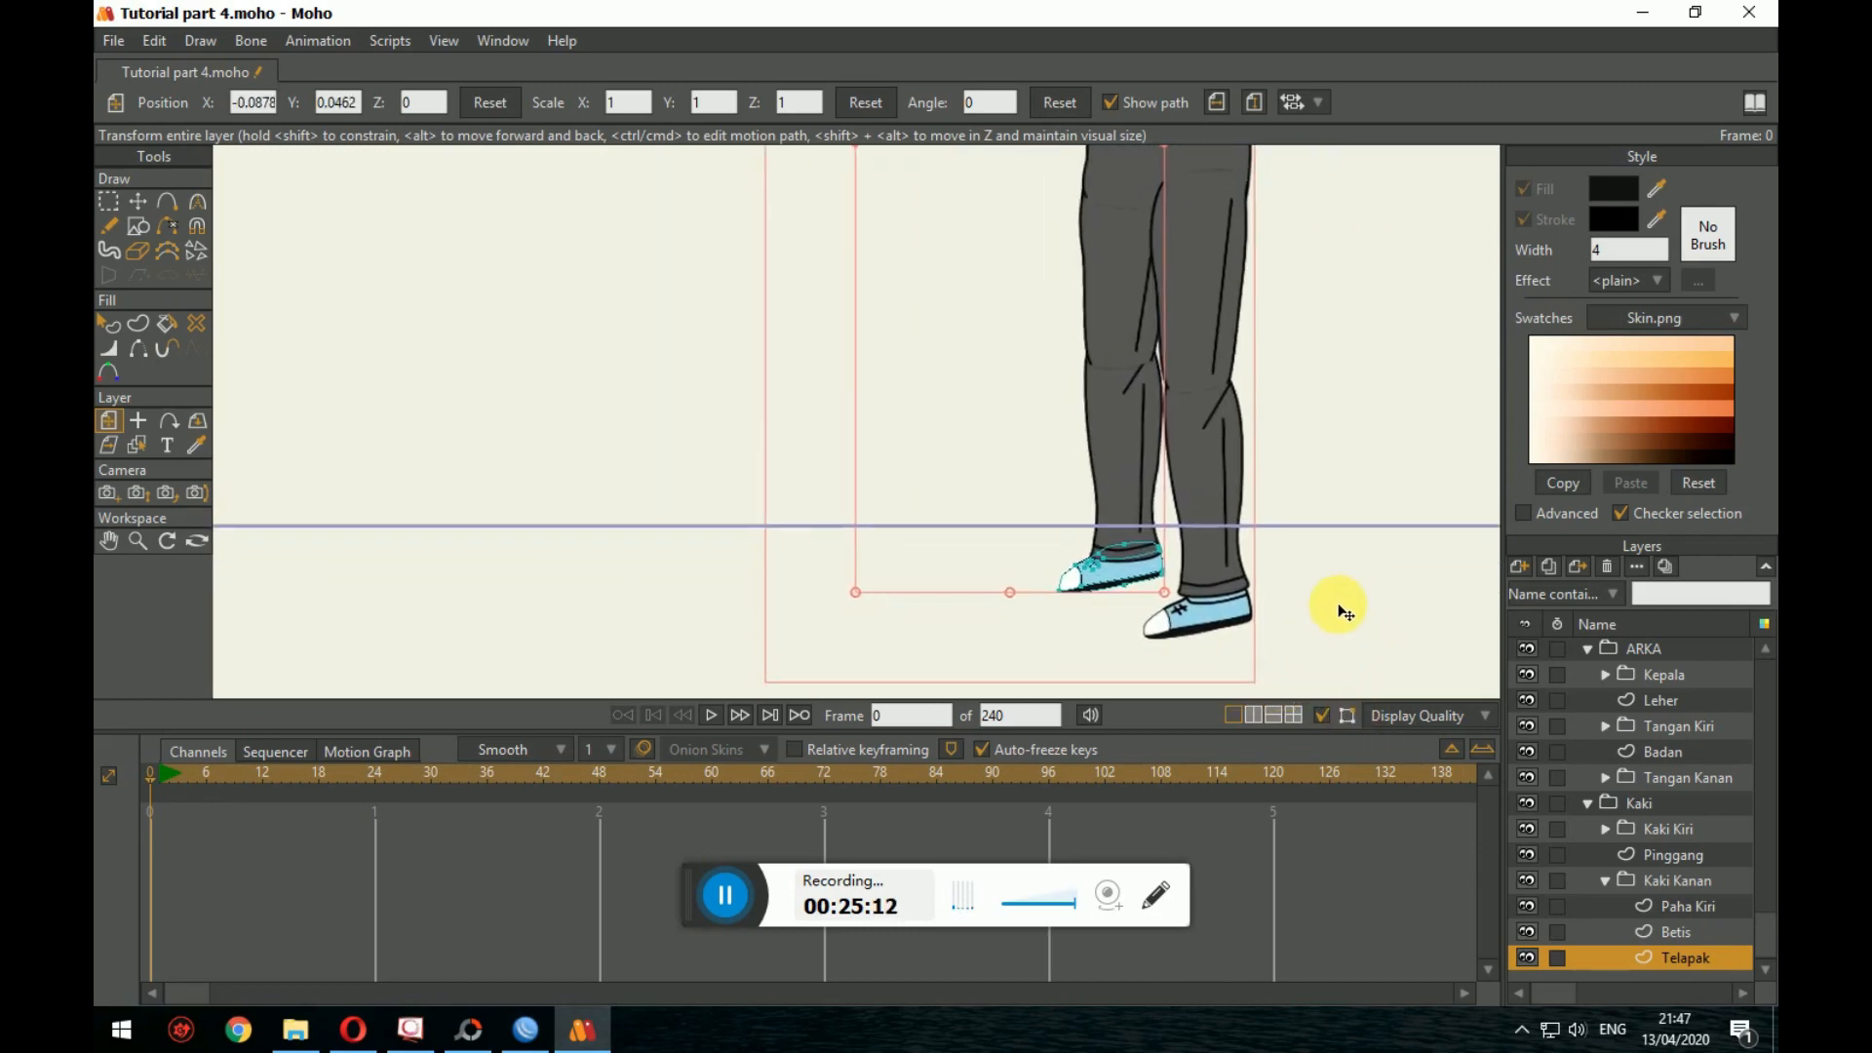
{"action": "left_click", "coordinate": [1323, 632]}
{"action": "mouse_move", "coordinate": [1135, 571]}
{"action": "left_mouse_down"}
{"action": "mouse_move", "coordinate": [1137, 590]}
{"action": "mouse_move", "coordinate": [1131, 575]}
{"action": "left_mouse_up"}
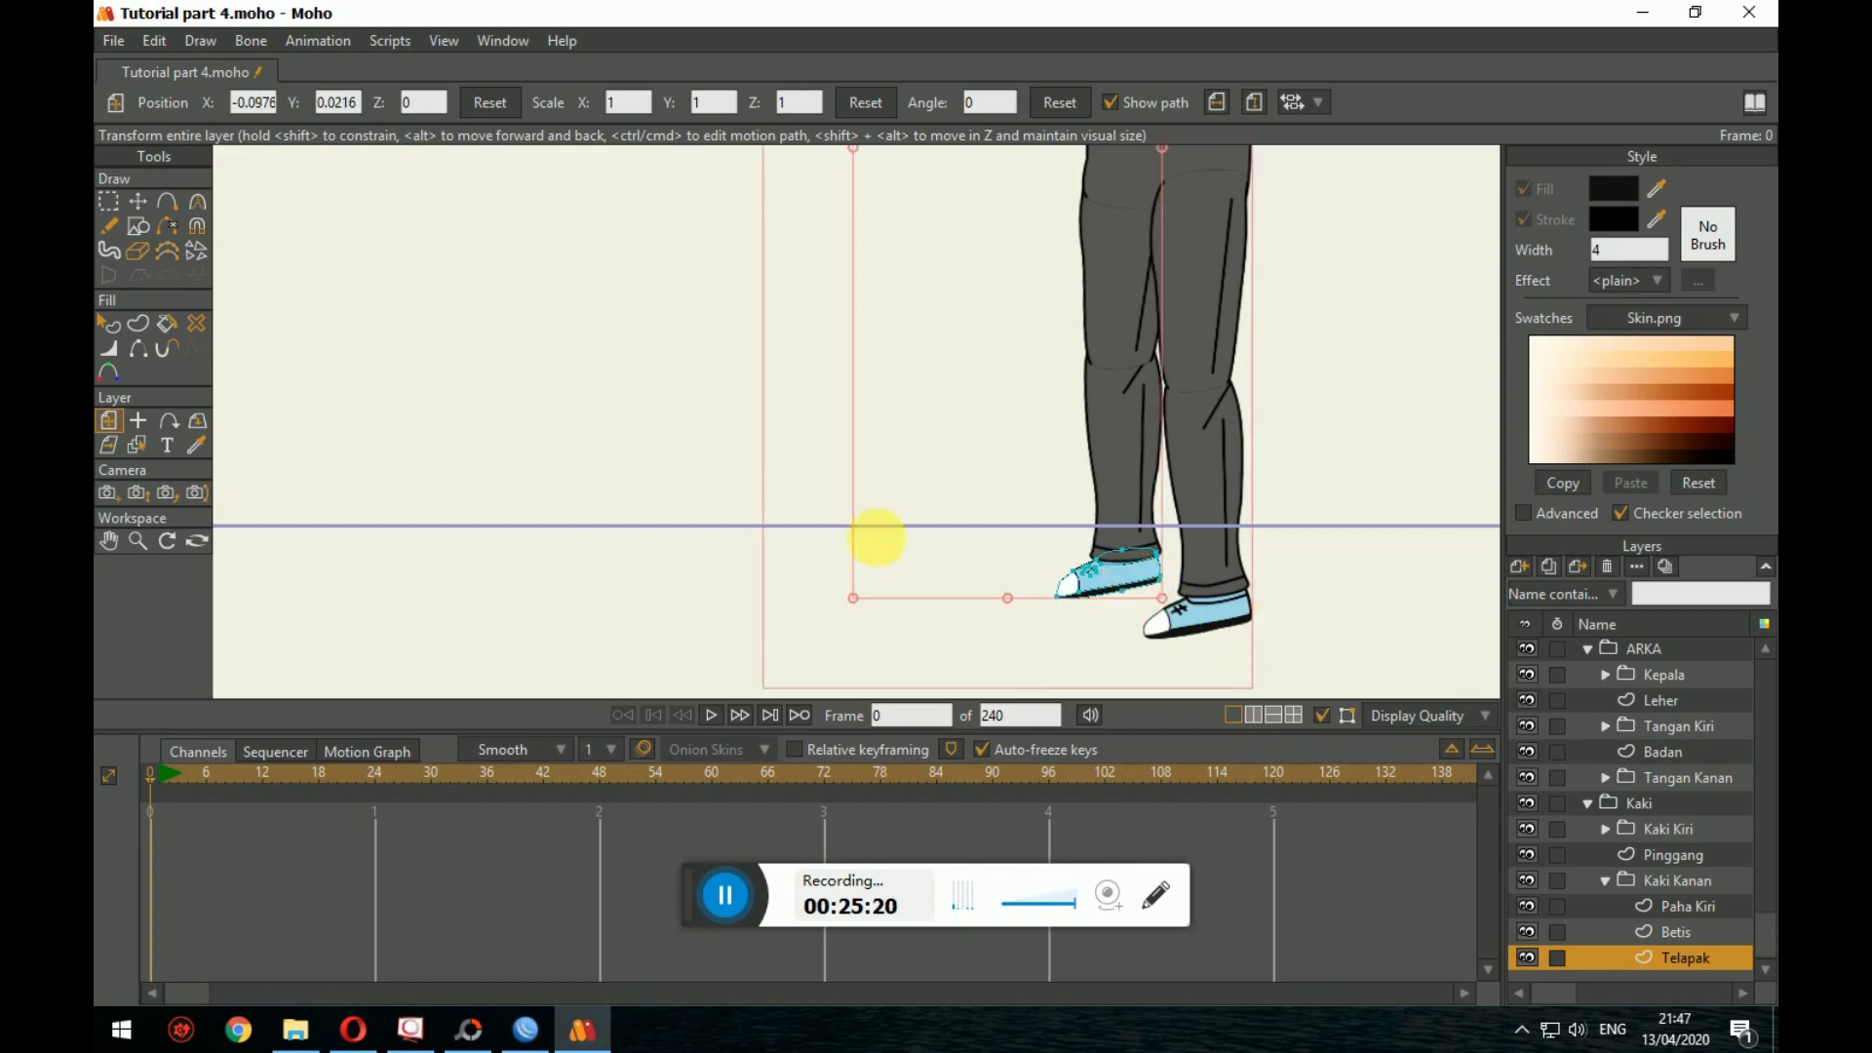
Step: Fine-tune the placement of the Telapak shoe's points under the right trouser cuff, at about X 0.8951, Y -3.5387
{"action": "left_click", "coordinate": [137, 332]}
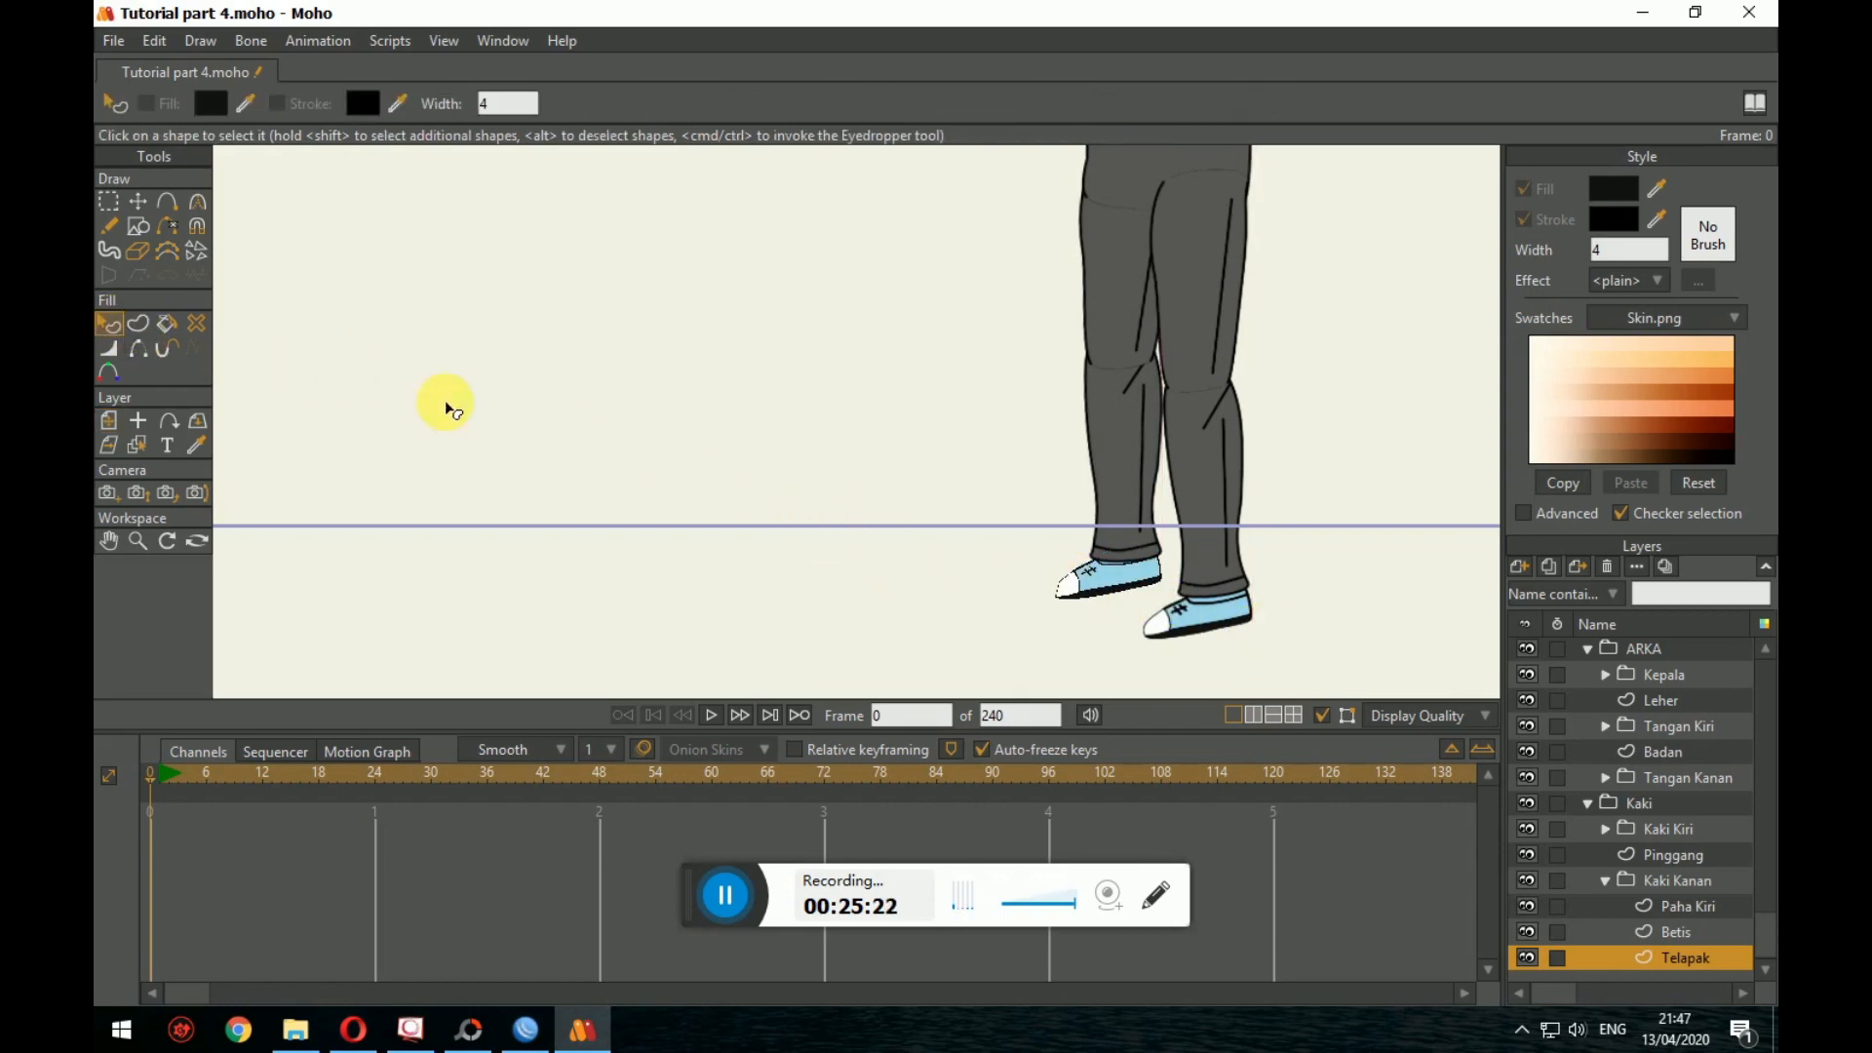
{"action": "left_click", "coordinate": [138, 201]}
{"action": "left_click_drag", "start_coordinate": [1108, 565], "coordinate": [1174, 607]}
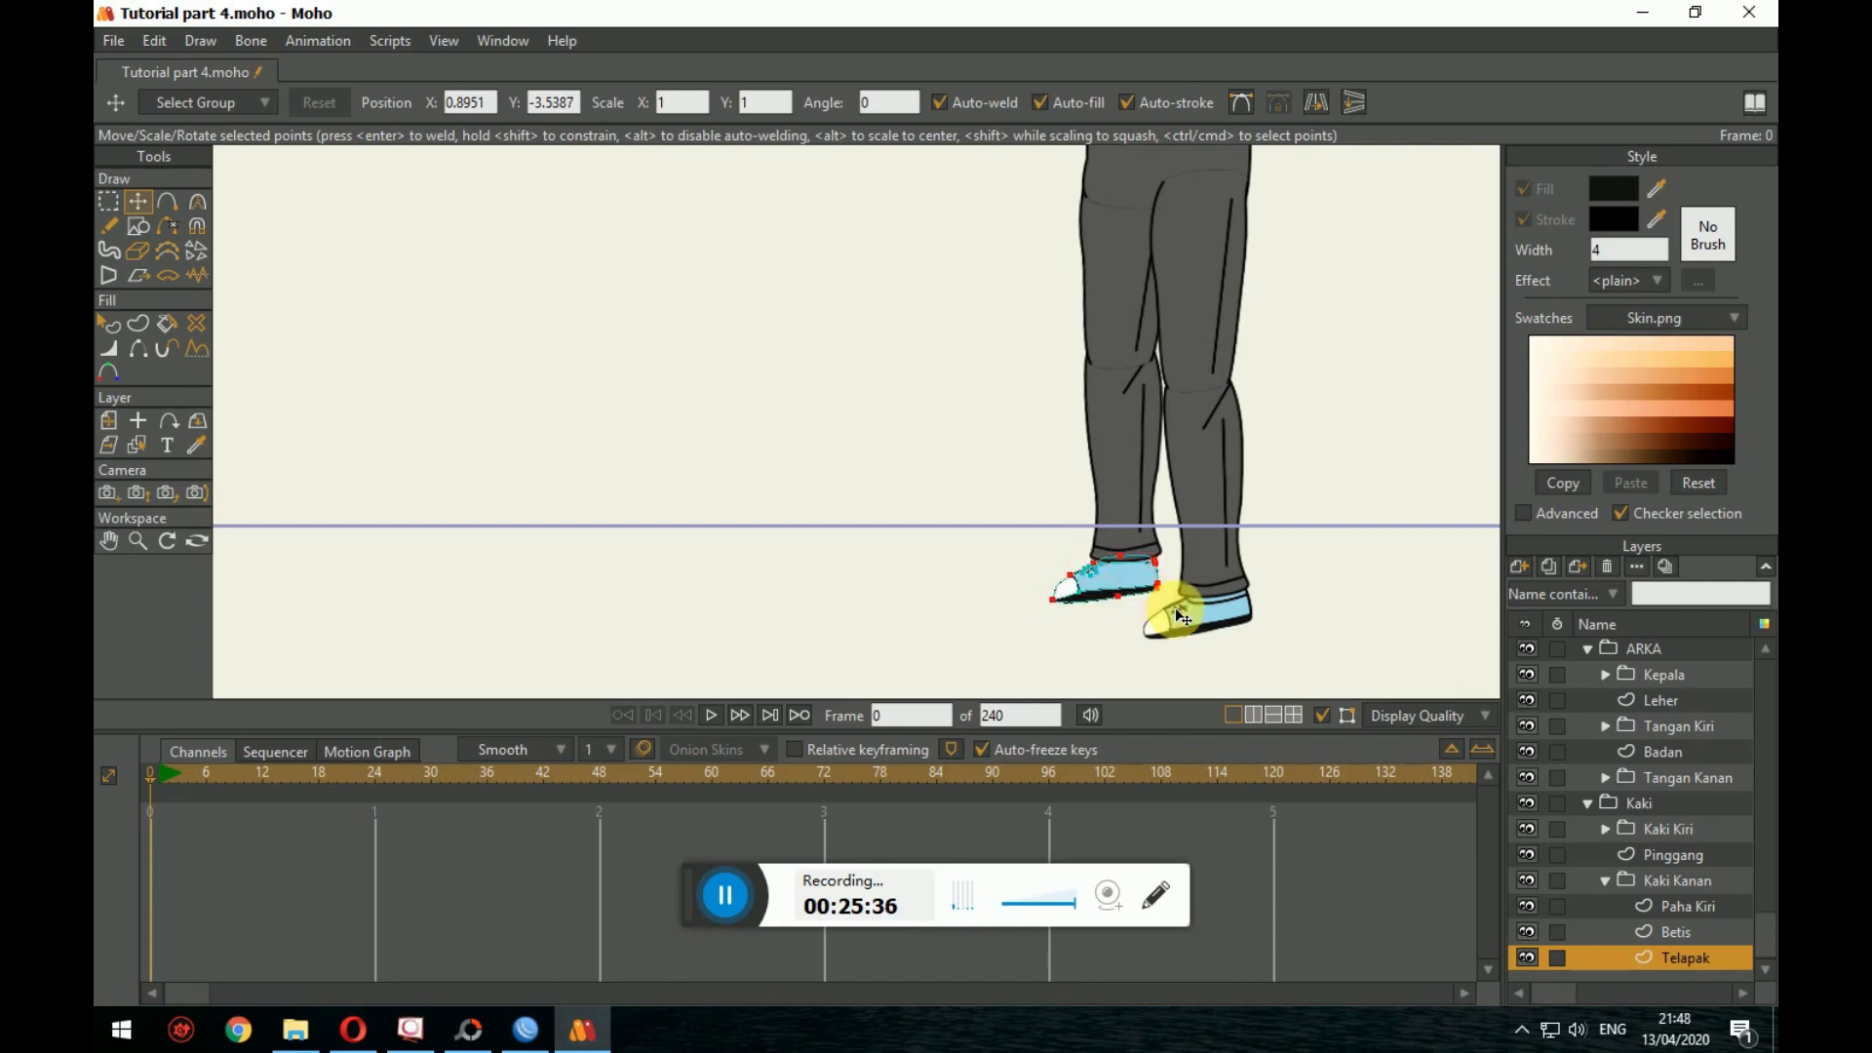
{"action": "left_click", "coordinate": [896, 523]}
{"action": "left_click", "coordinate": [109, 323]}
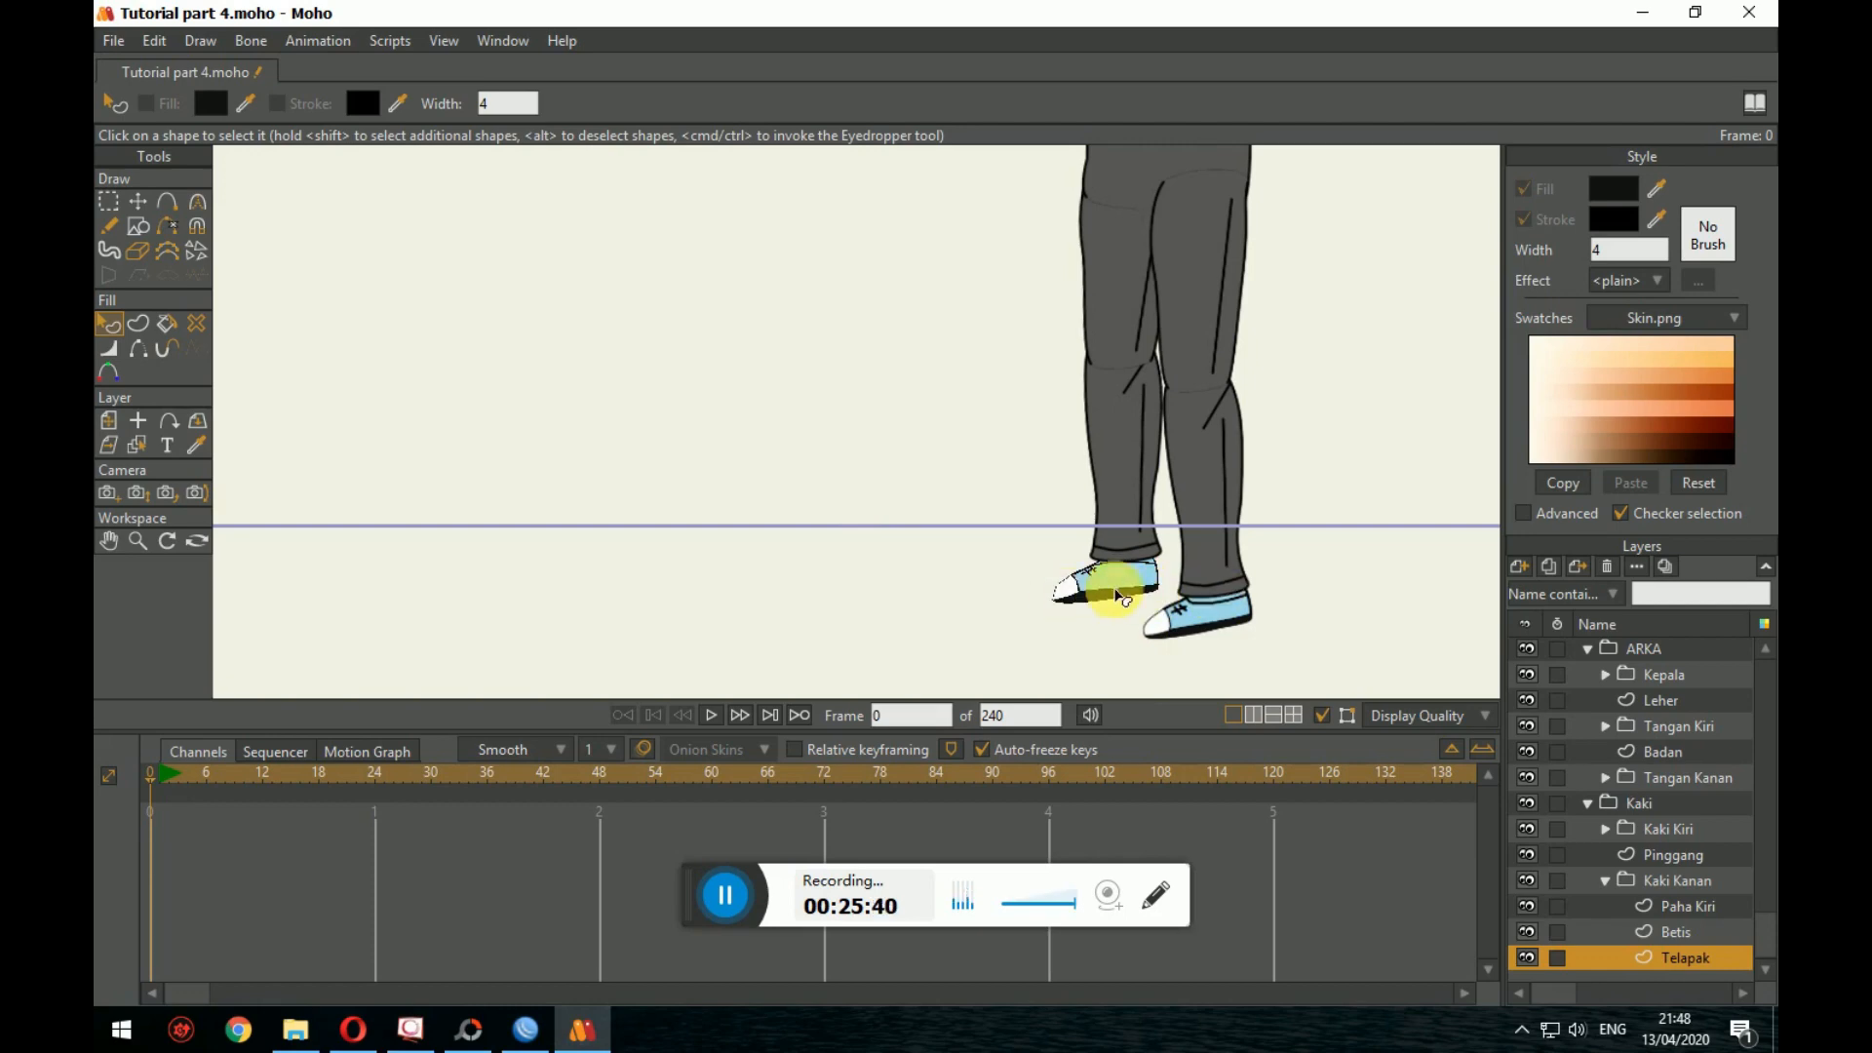
Step: Check the adjusted legs on the whole character and collapse the Kaki group
{"action": "scroll", "coordinate": [1149, 585], "scroll_direction": "down", "scroll_amount": 2}
{"action": "scroll", "coordinate": [1195, 544], "scroll_direction": "down", "scroll_amount": 3}
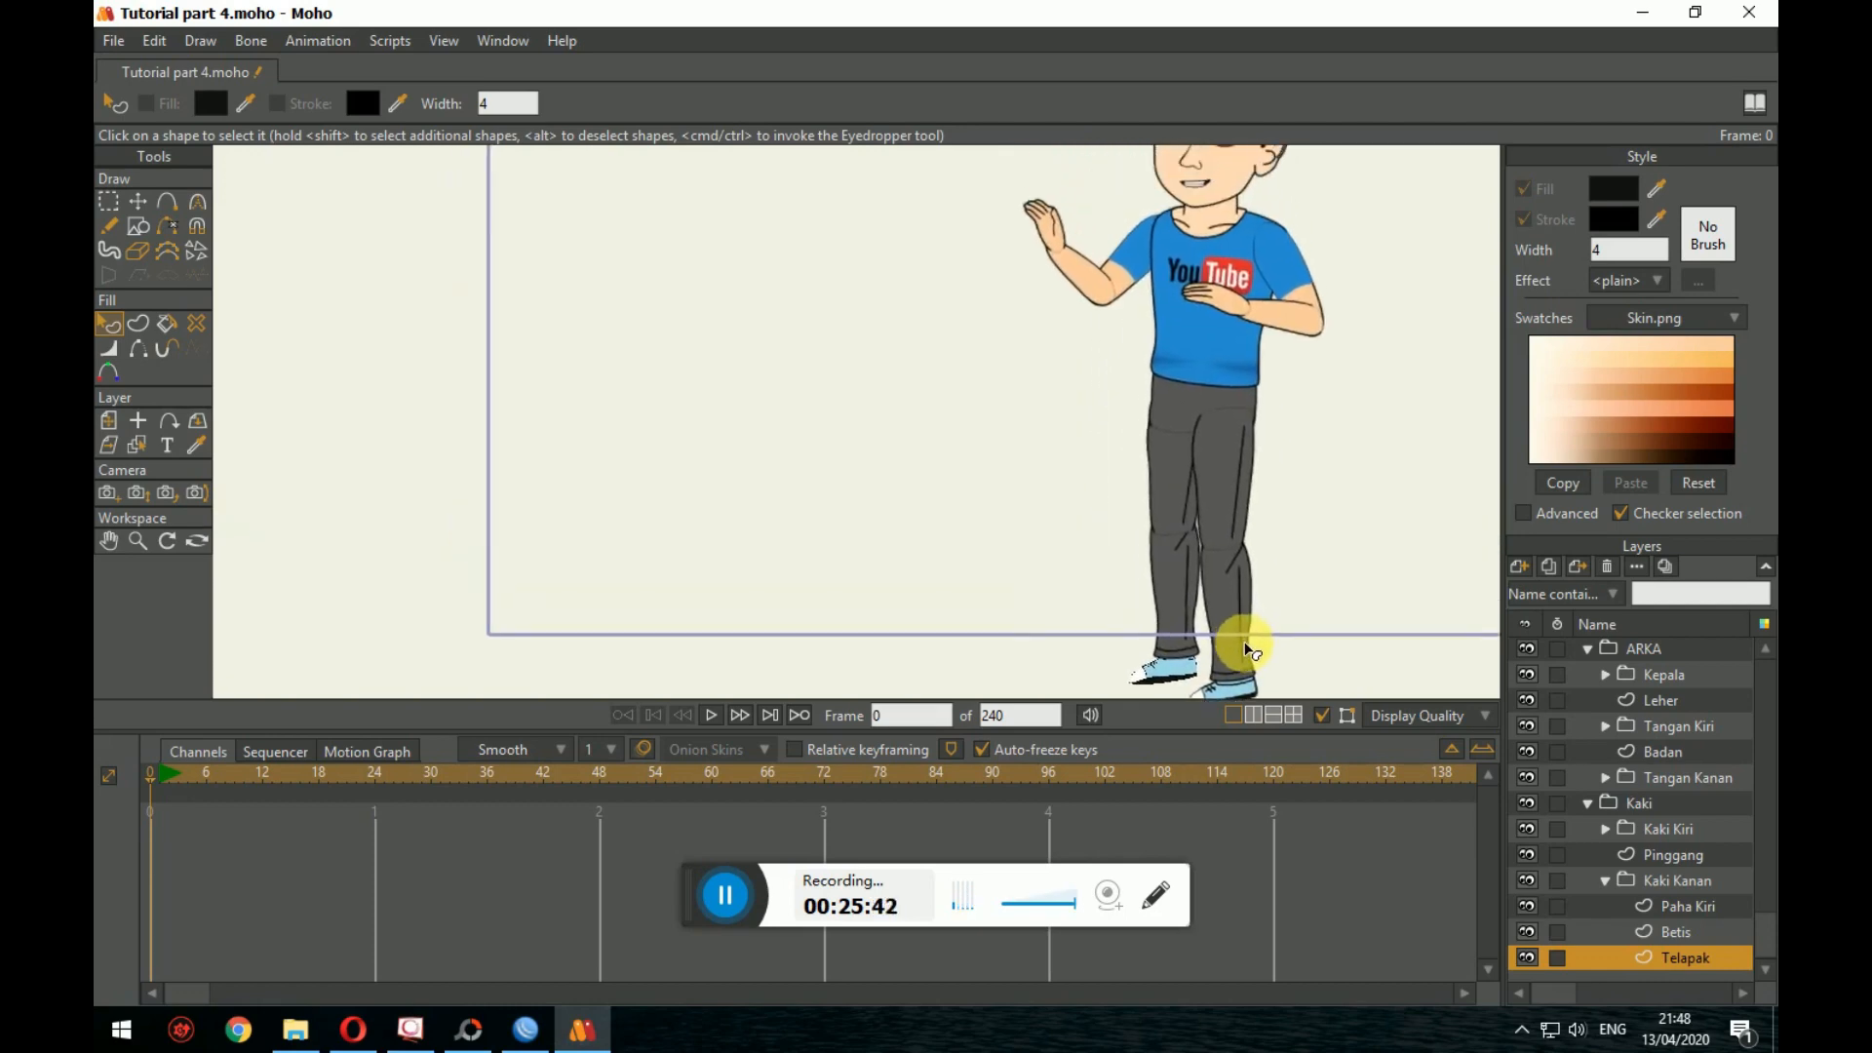
{"action": "scroll", "coordinate": [1273, 654], "scroll_direction": "up", "scroll_amount": 2}
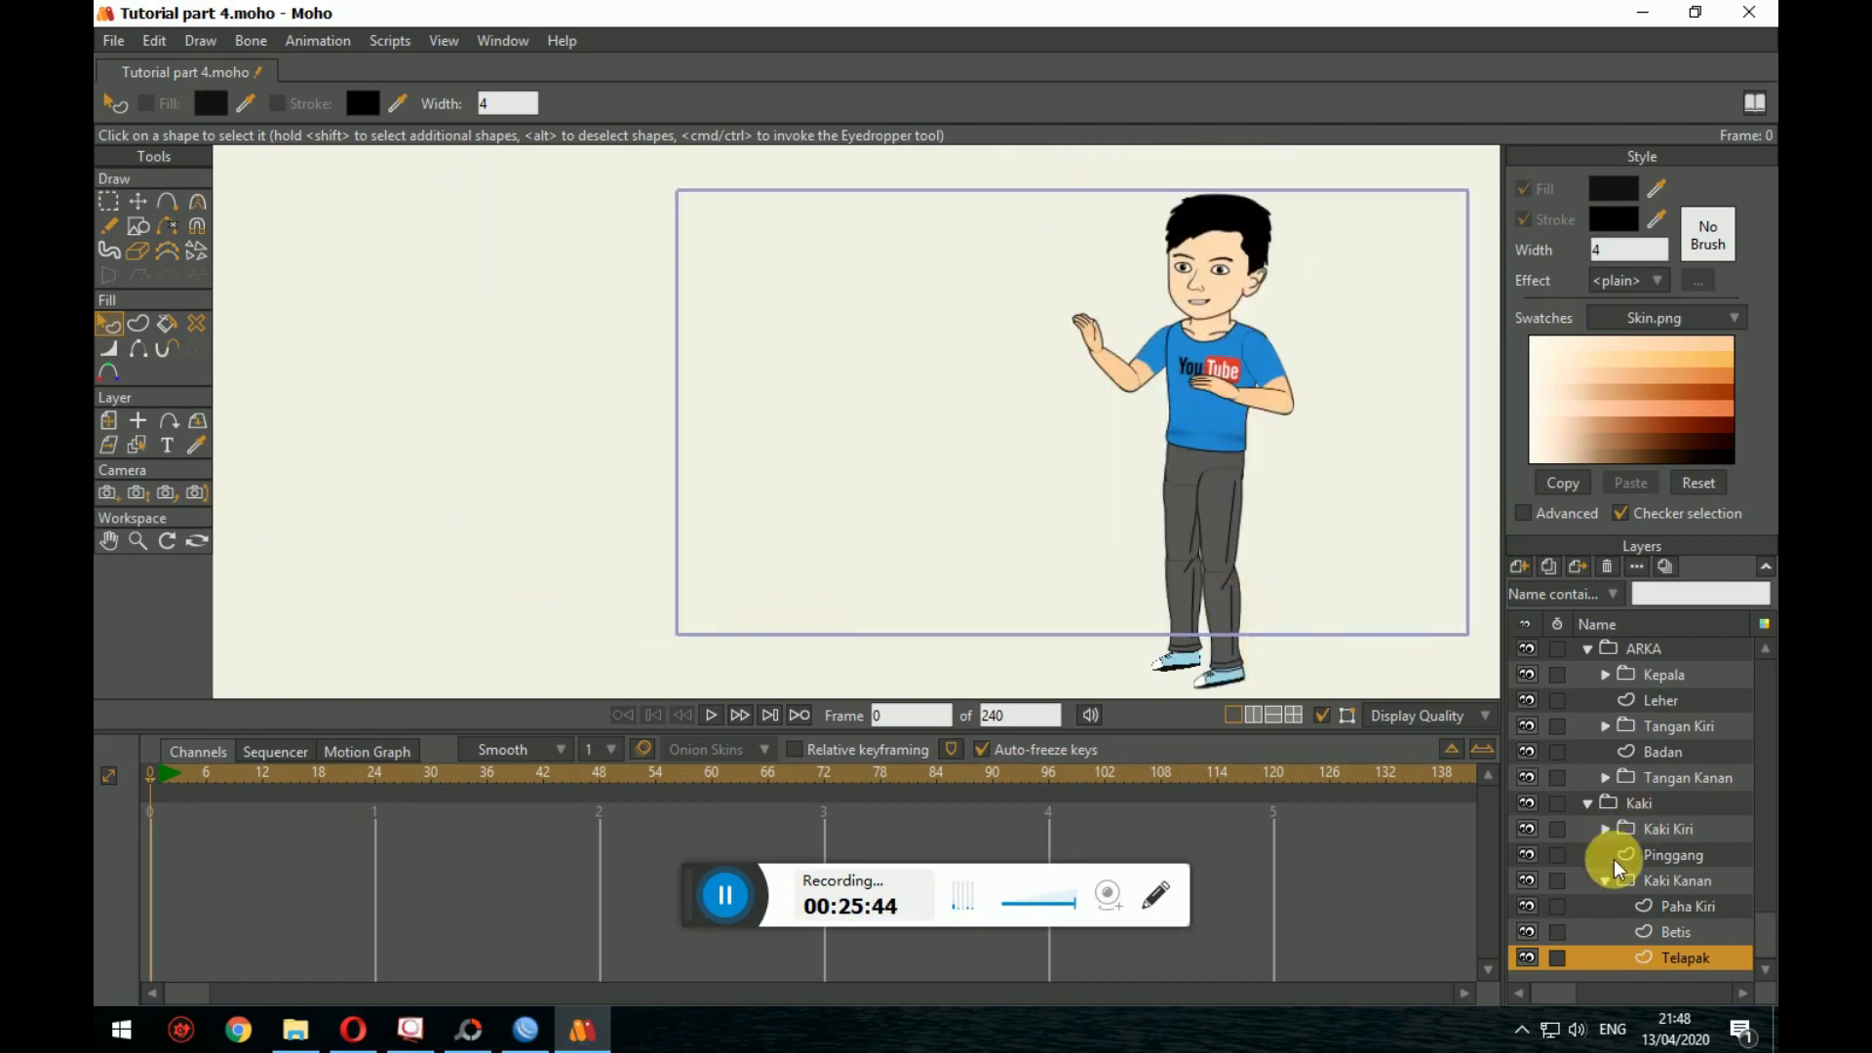
{"action": "left_click", "coordinate": [1592, 800]}
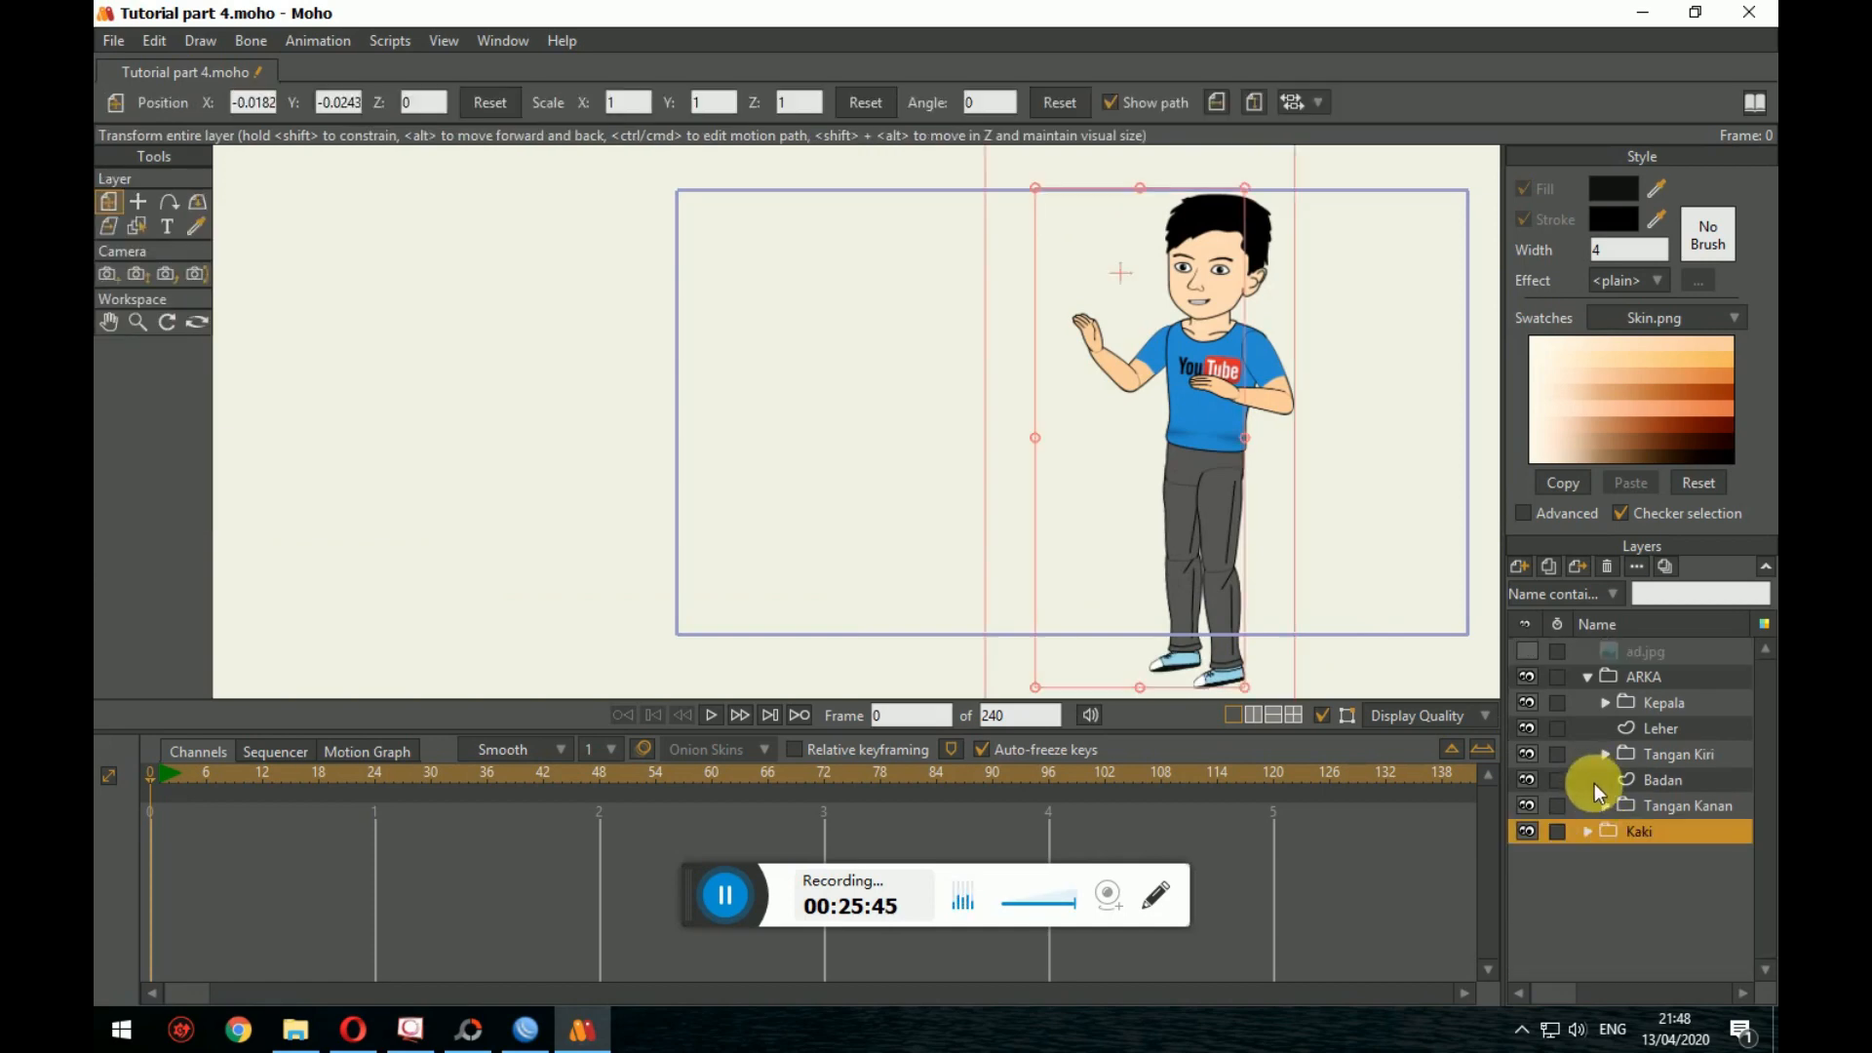
Step: Move the Kaki group into the ARKA group below Tangan Kanan and reposition it under the shirt at X -0.7480, Y 0.0487
{"action": "left_click", "coordinate": [1588, 673]}
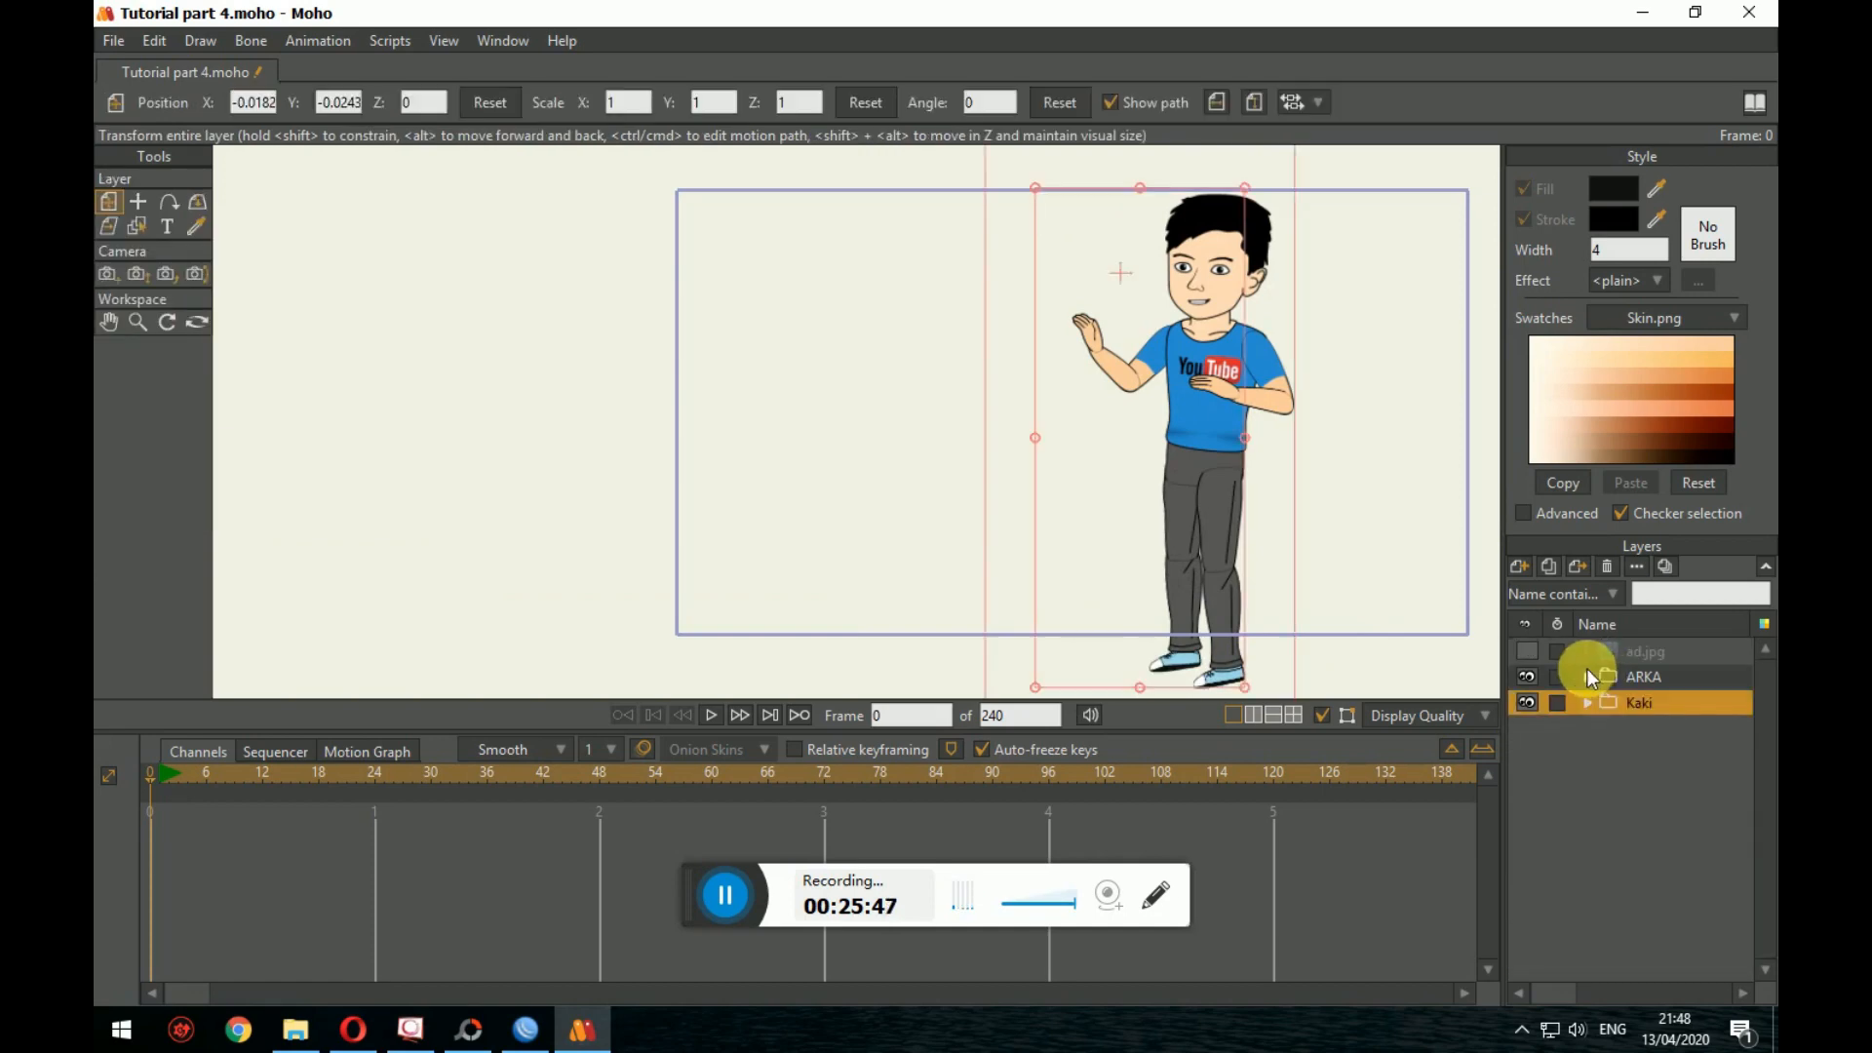
{"action": "left_click_drag", "start_coordinate": [1613, 706], "coordinate": [1636, 682]}
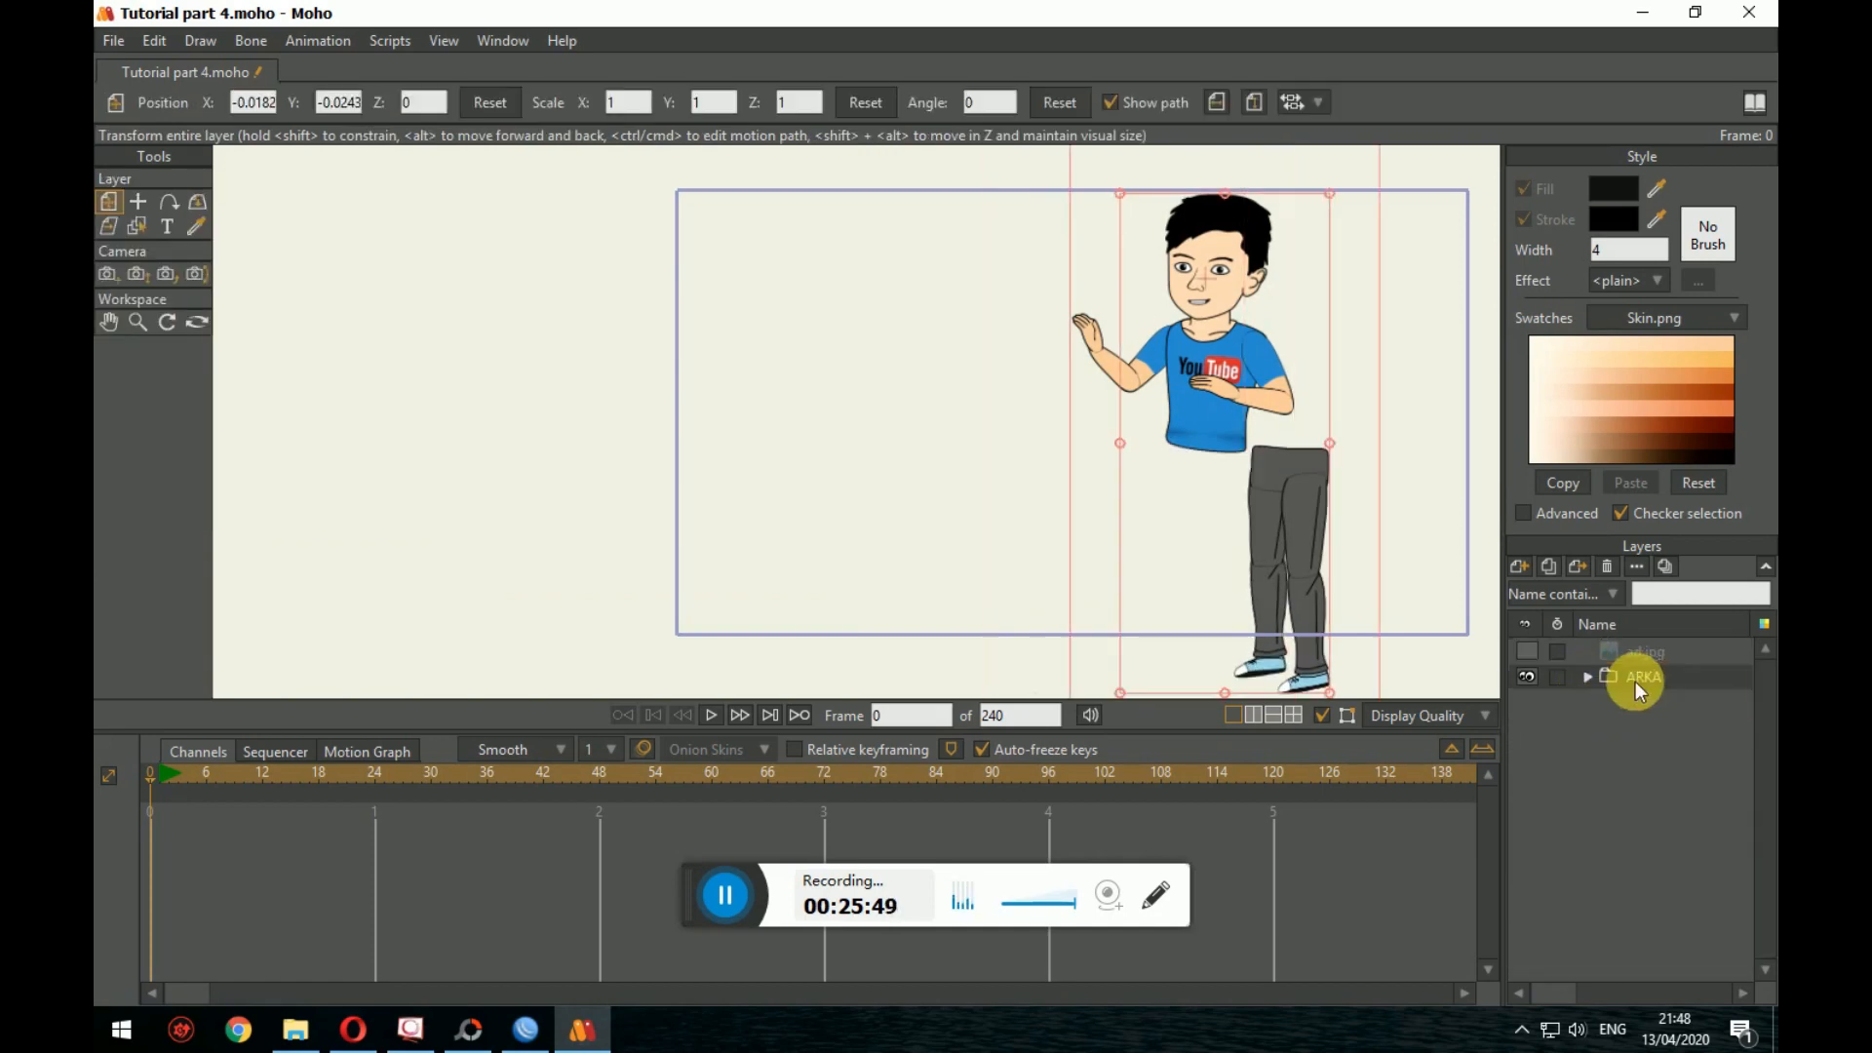
{"action": "left_click", "coordinate": [1588, 676]}
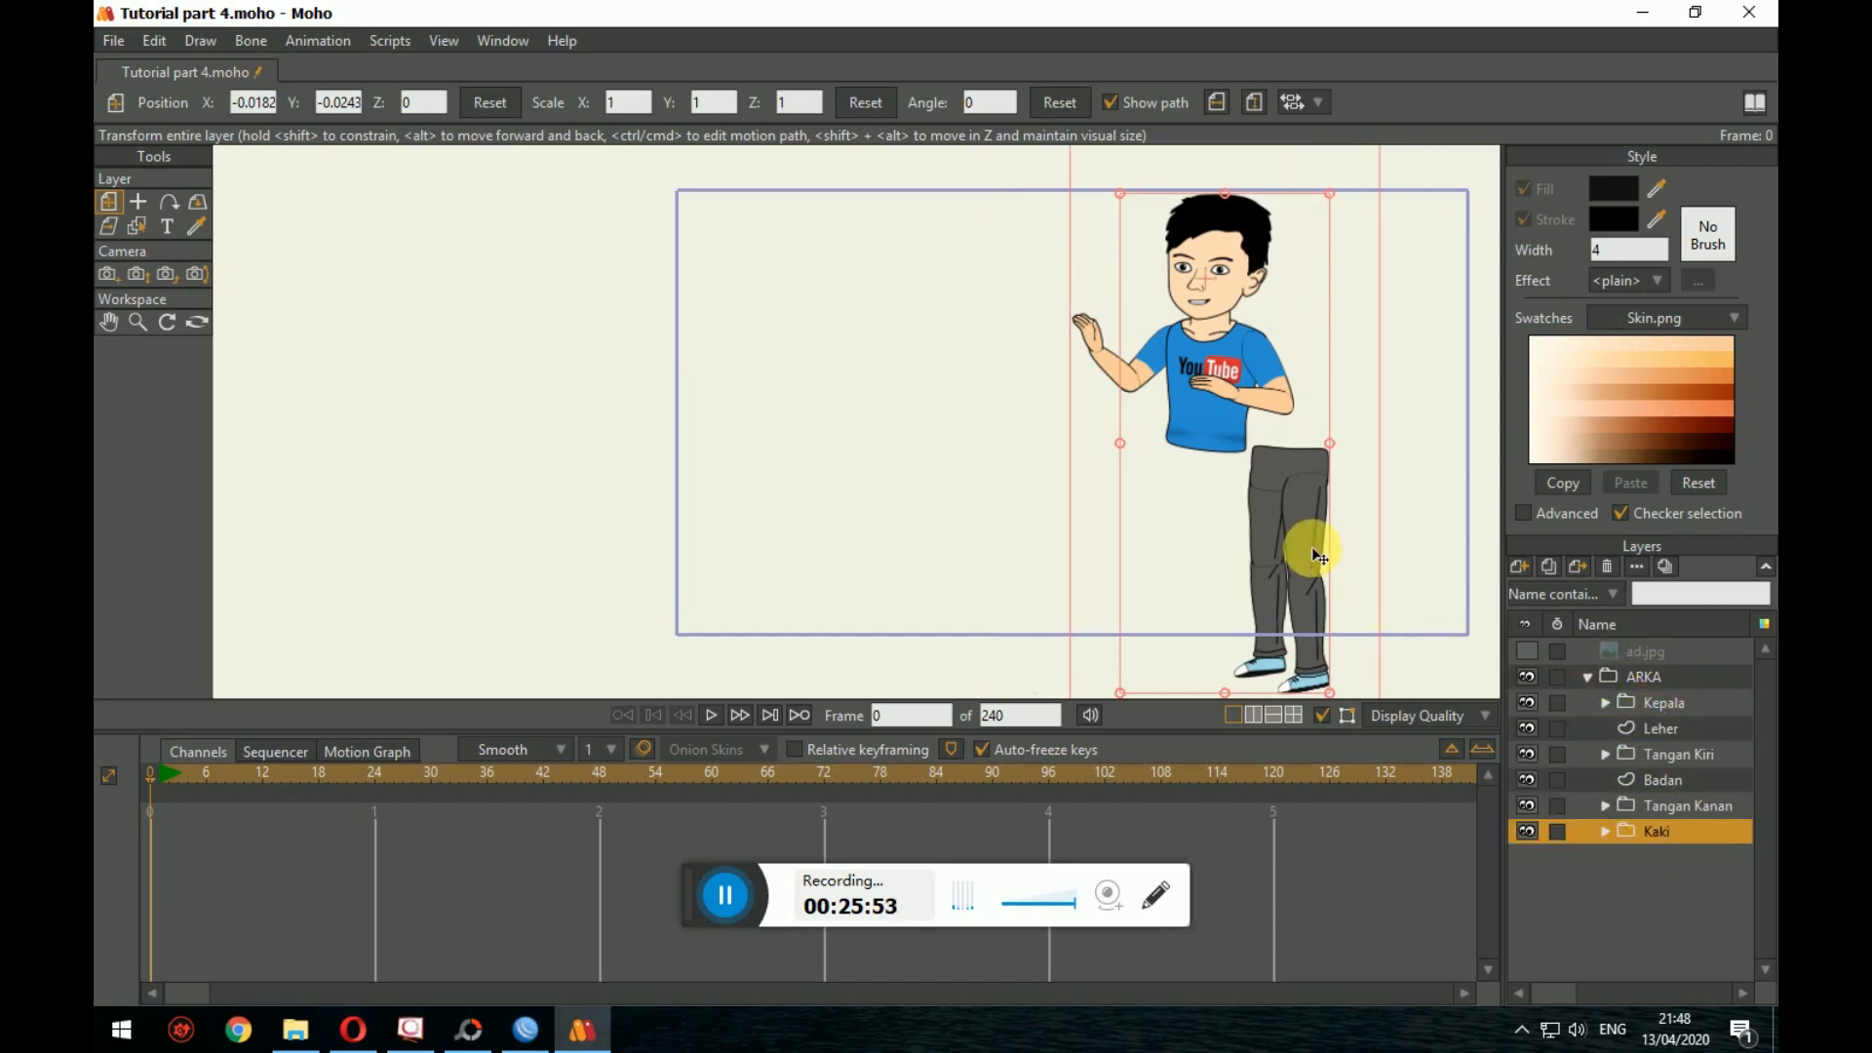
{"action": "left_click_drag", "start_coordinate": [1312, 553], "coordinate": [1226, 529]}
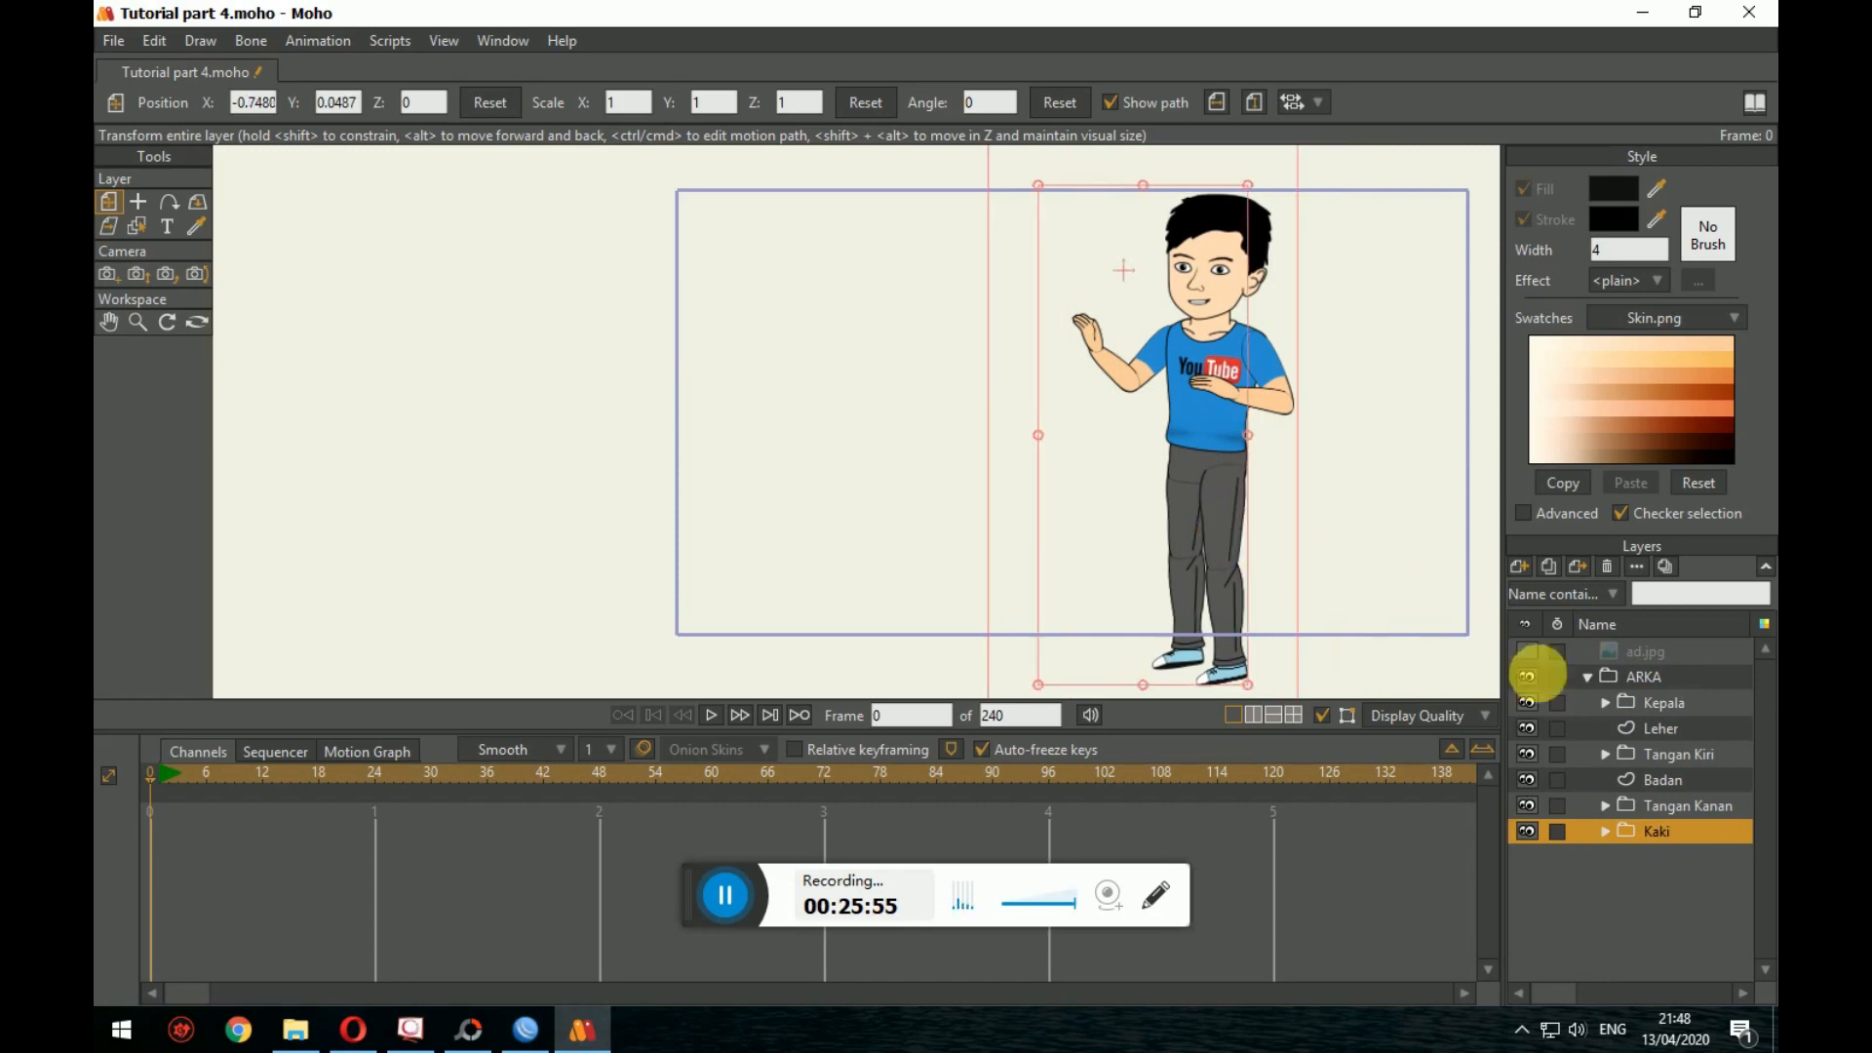
{"action": "left_click", "coordinate": [1582, 669]}
{"action": "left_click", "coordinate": [1588, 676]}
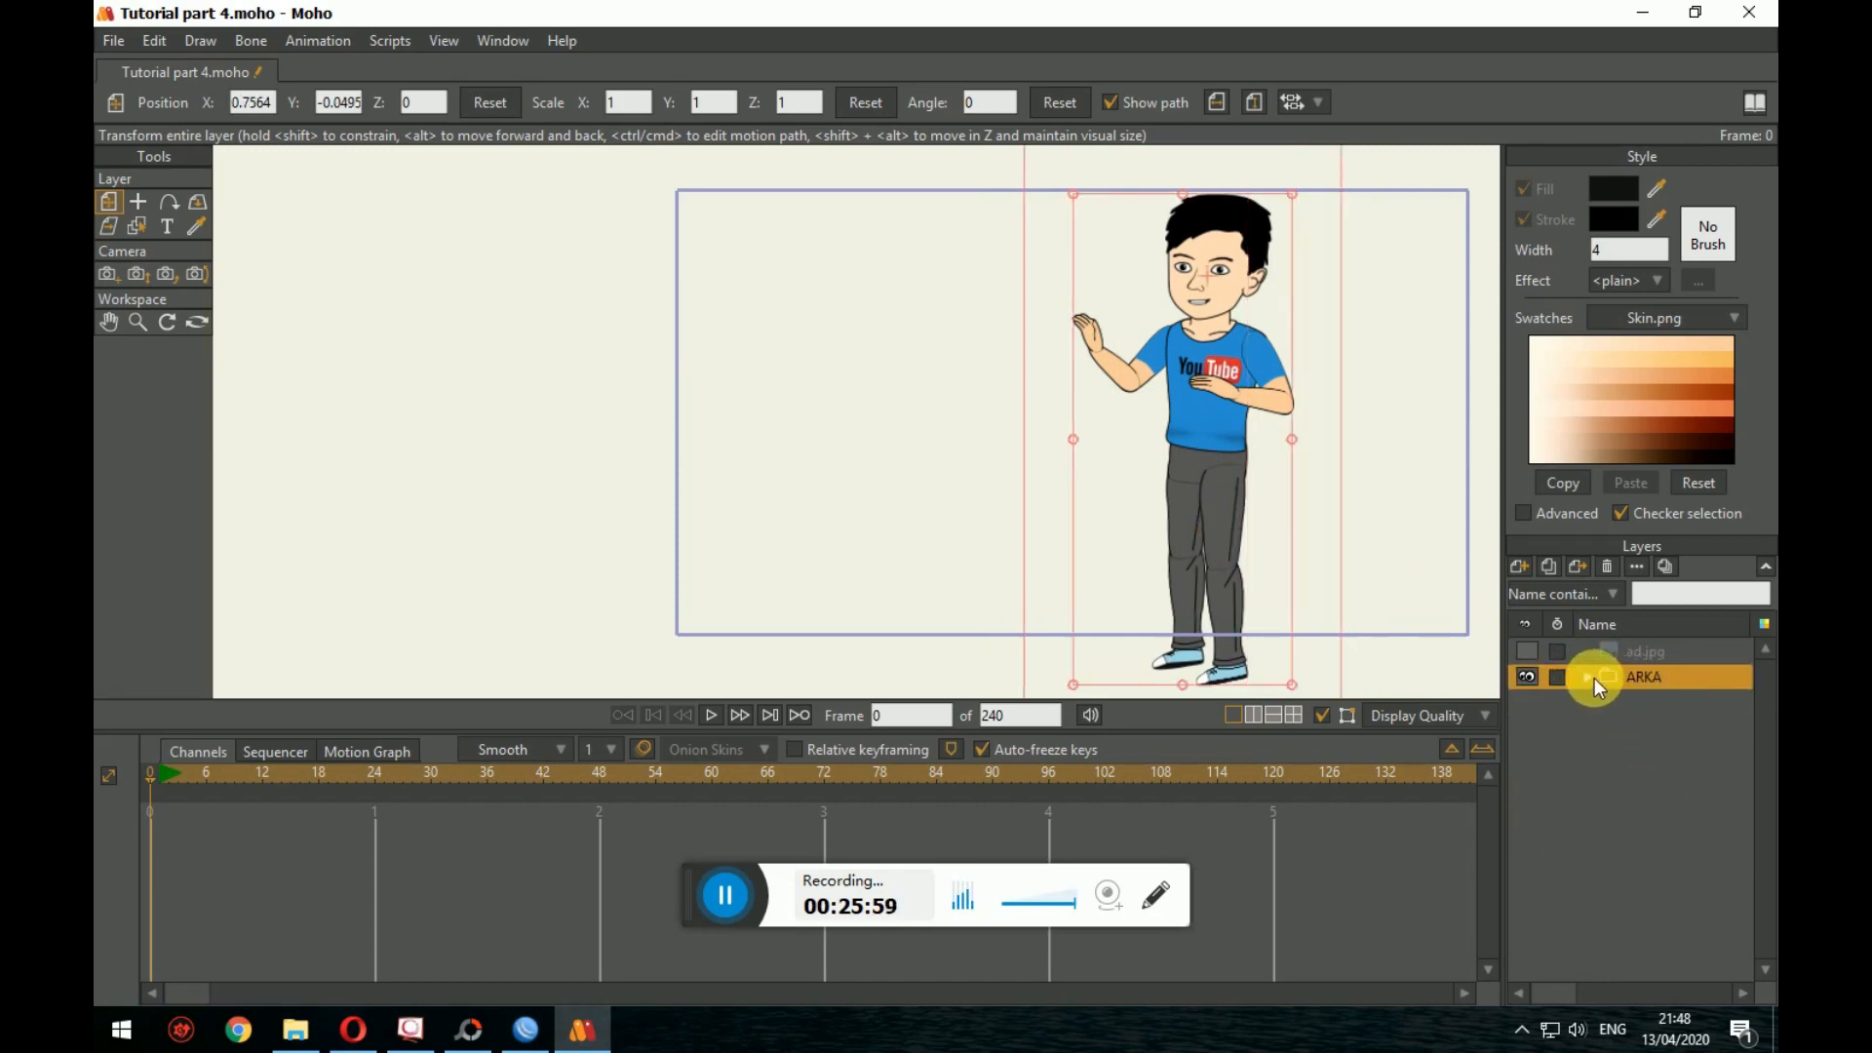
Step: Examine the ARKA group's layers one by one, comparing Kepala, Tangan Kiri, Badan, Tangan Kanan and Kaki and their stacking order
{"action": "left_click", "coordinate": [1593, 677]}
{"action": "left_click", "coordinate": [1665, 705]}
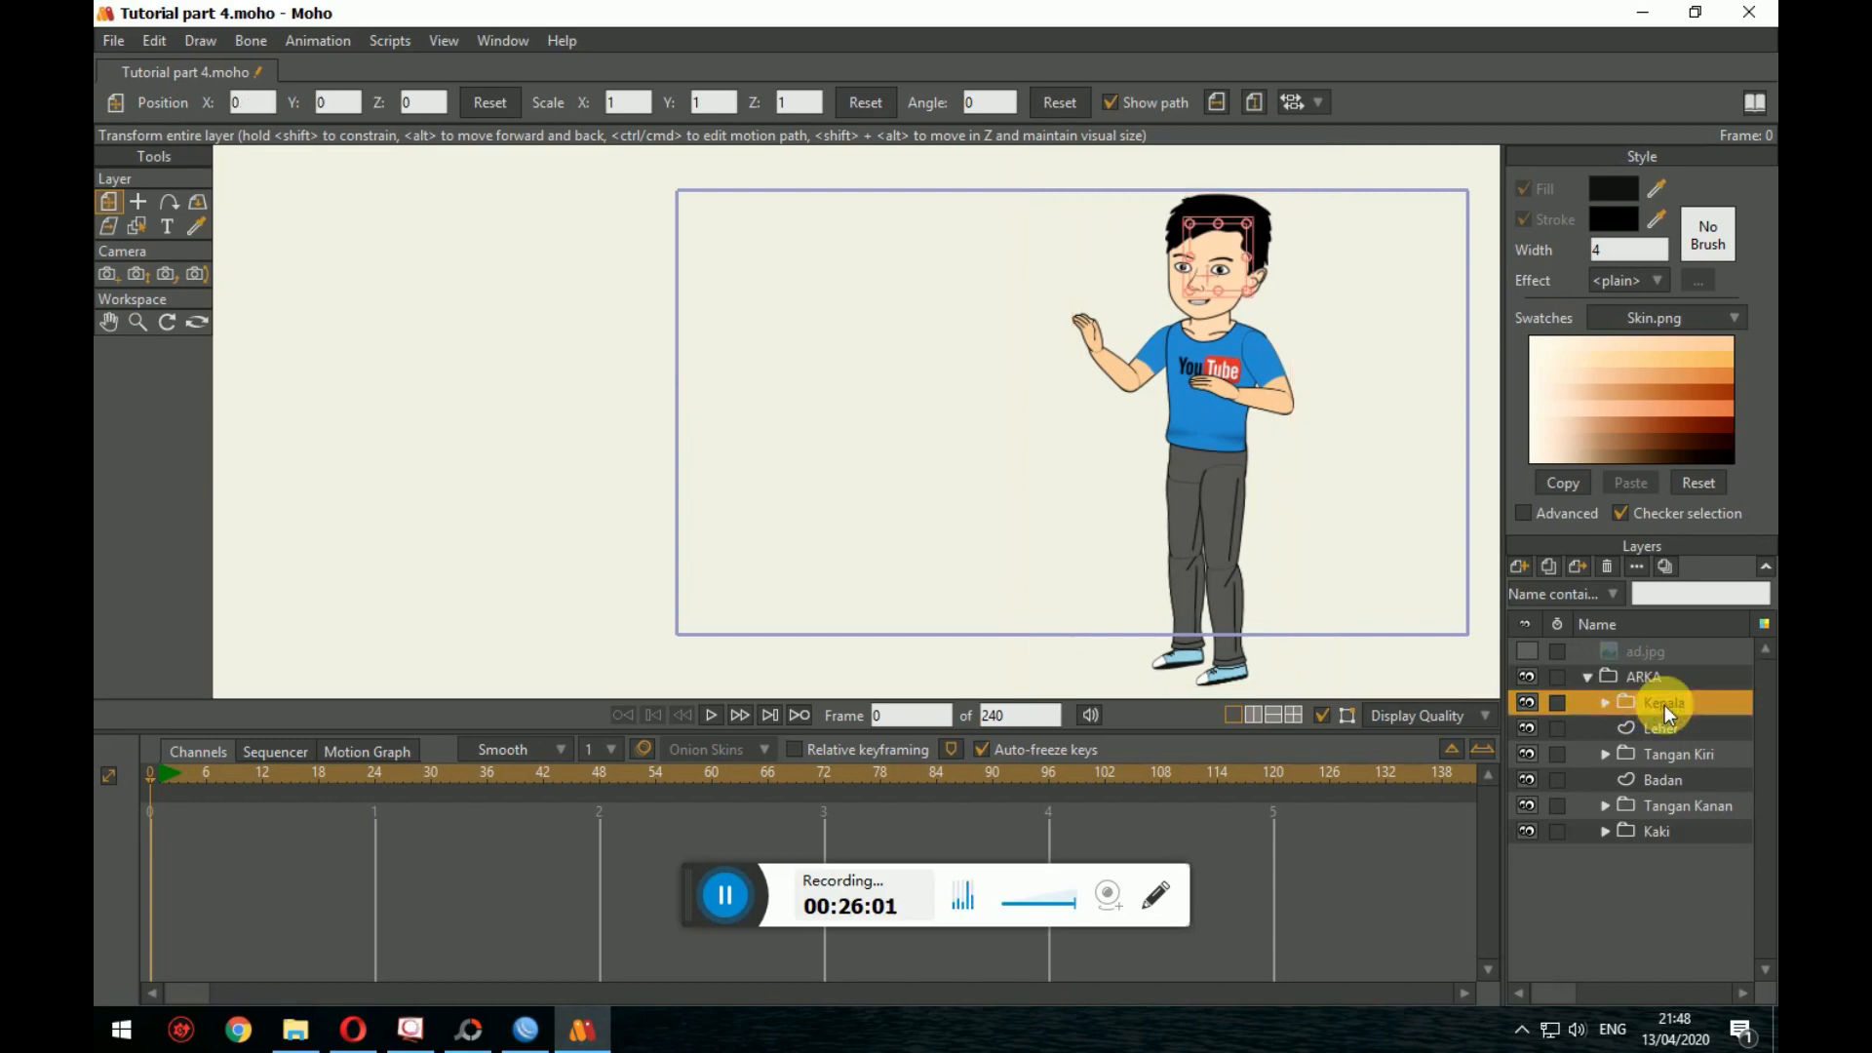
{"action": "left_click", "coordinate": [1669, 759]}
{"action": "left_click", "coordinate": [1678, 803]}
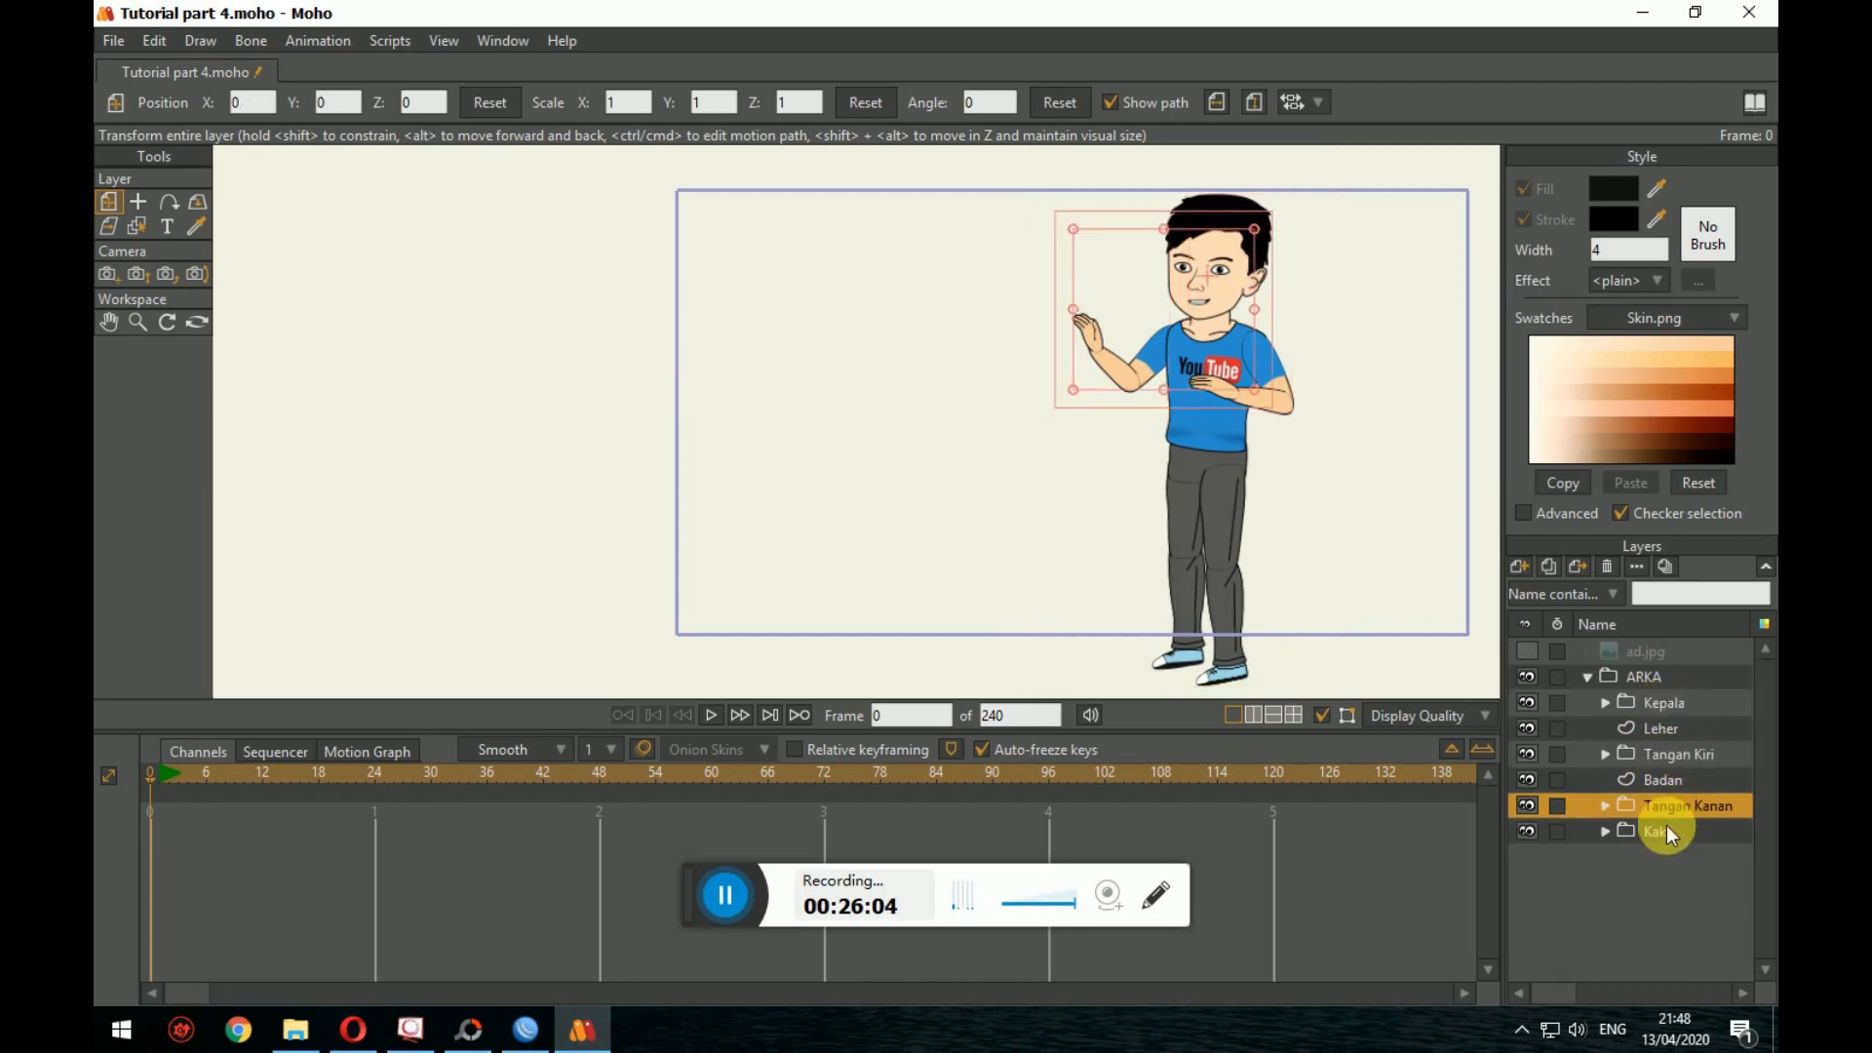
{"action": "left_click", "coordinate": [1662, 830]}
{"action": "left_click", "coordinate": [1671, 811]}
{"action": "left_click", "coordinate": [1667, 757]}
{"action": "left_click", "coordinate": [1672, 803]}
{"action": "left_click", "coordinate": [1669, 757]}
{"action": "left_click", "coordinate": [1668, 804]}
{"action": "left_click", "coordinate": [1668, 757]}
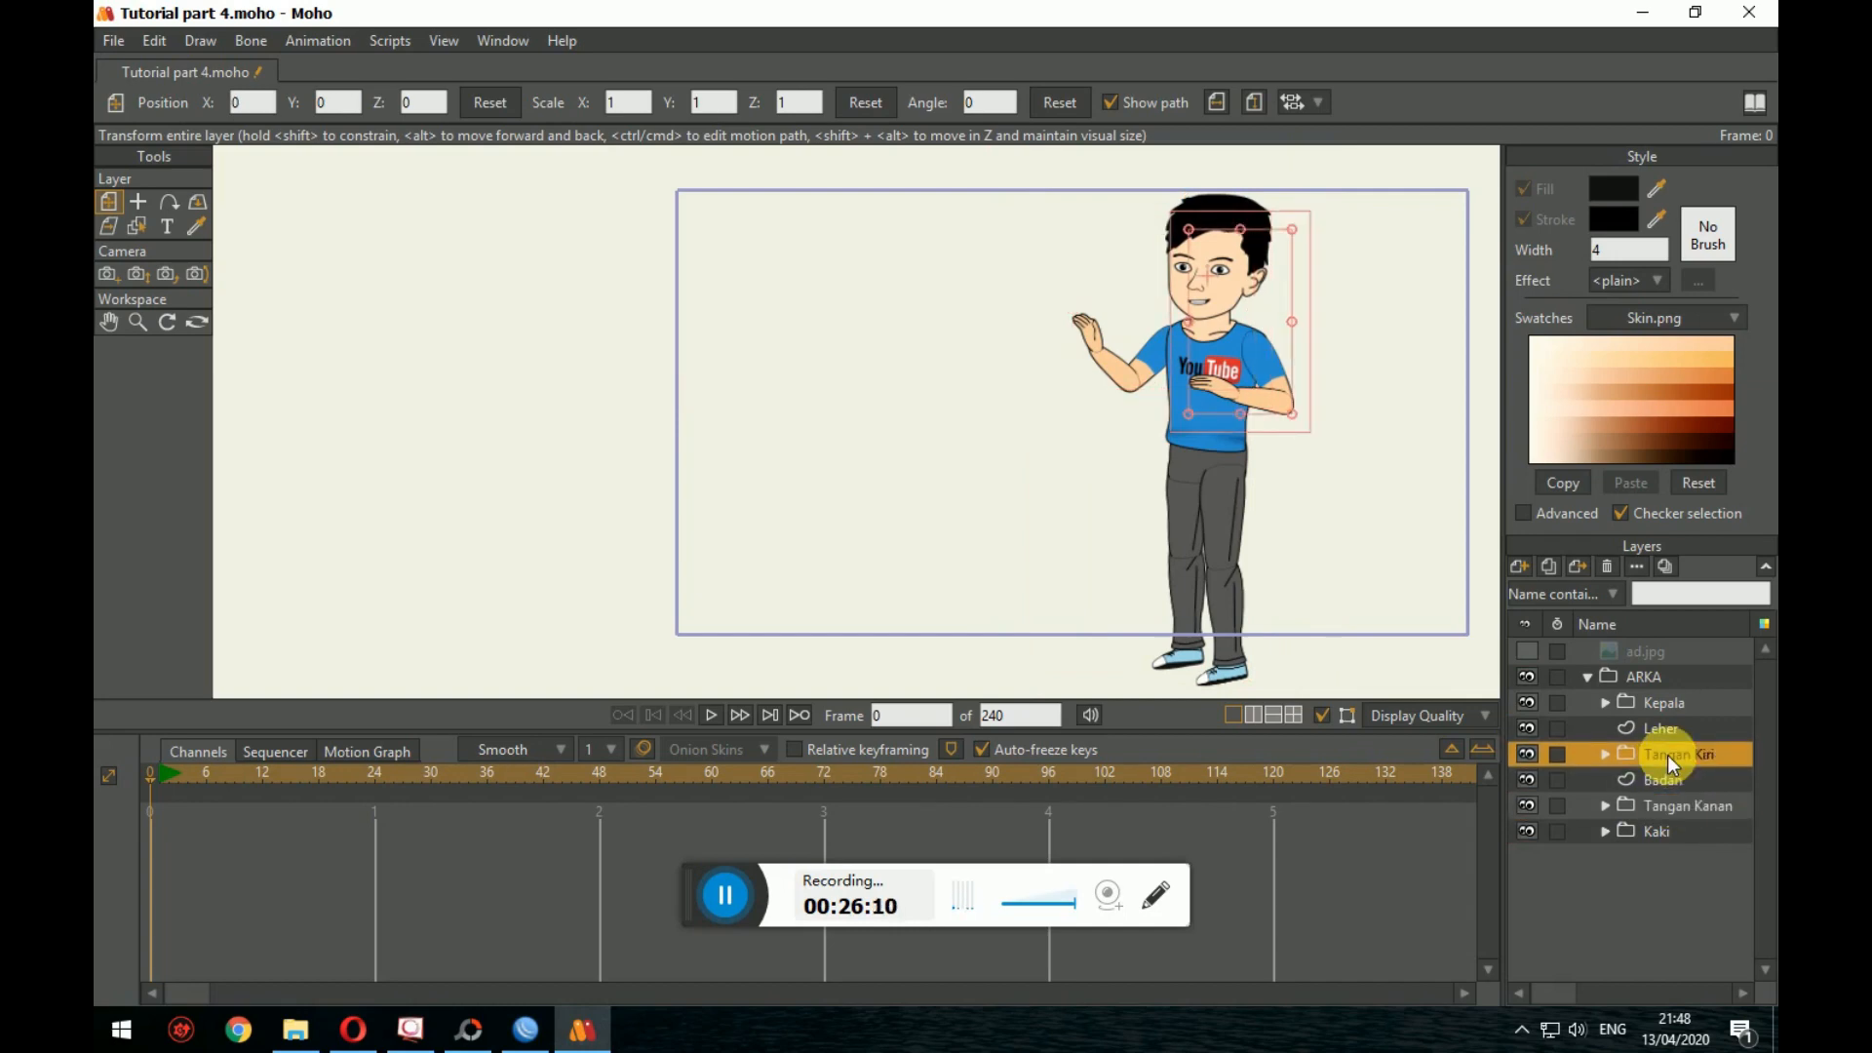
{"action": "left_click", "coordinate": [1659, 801]}
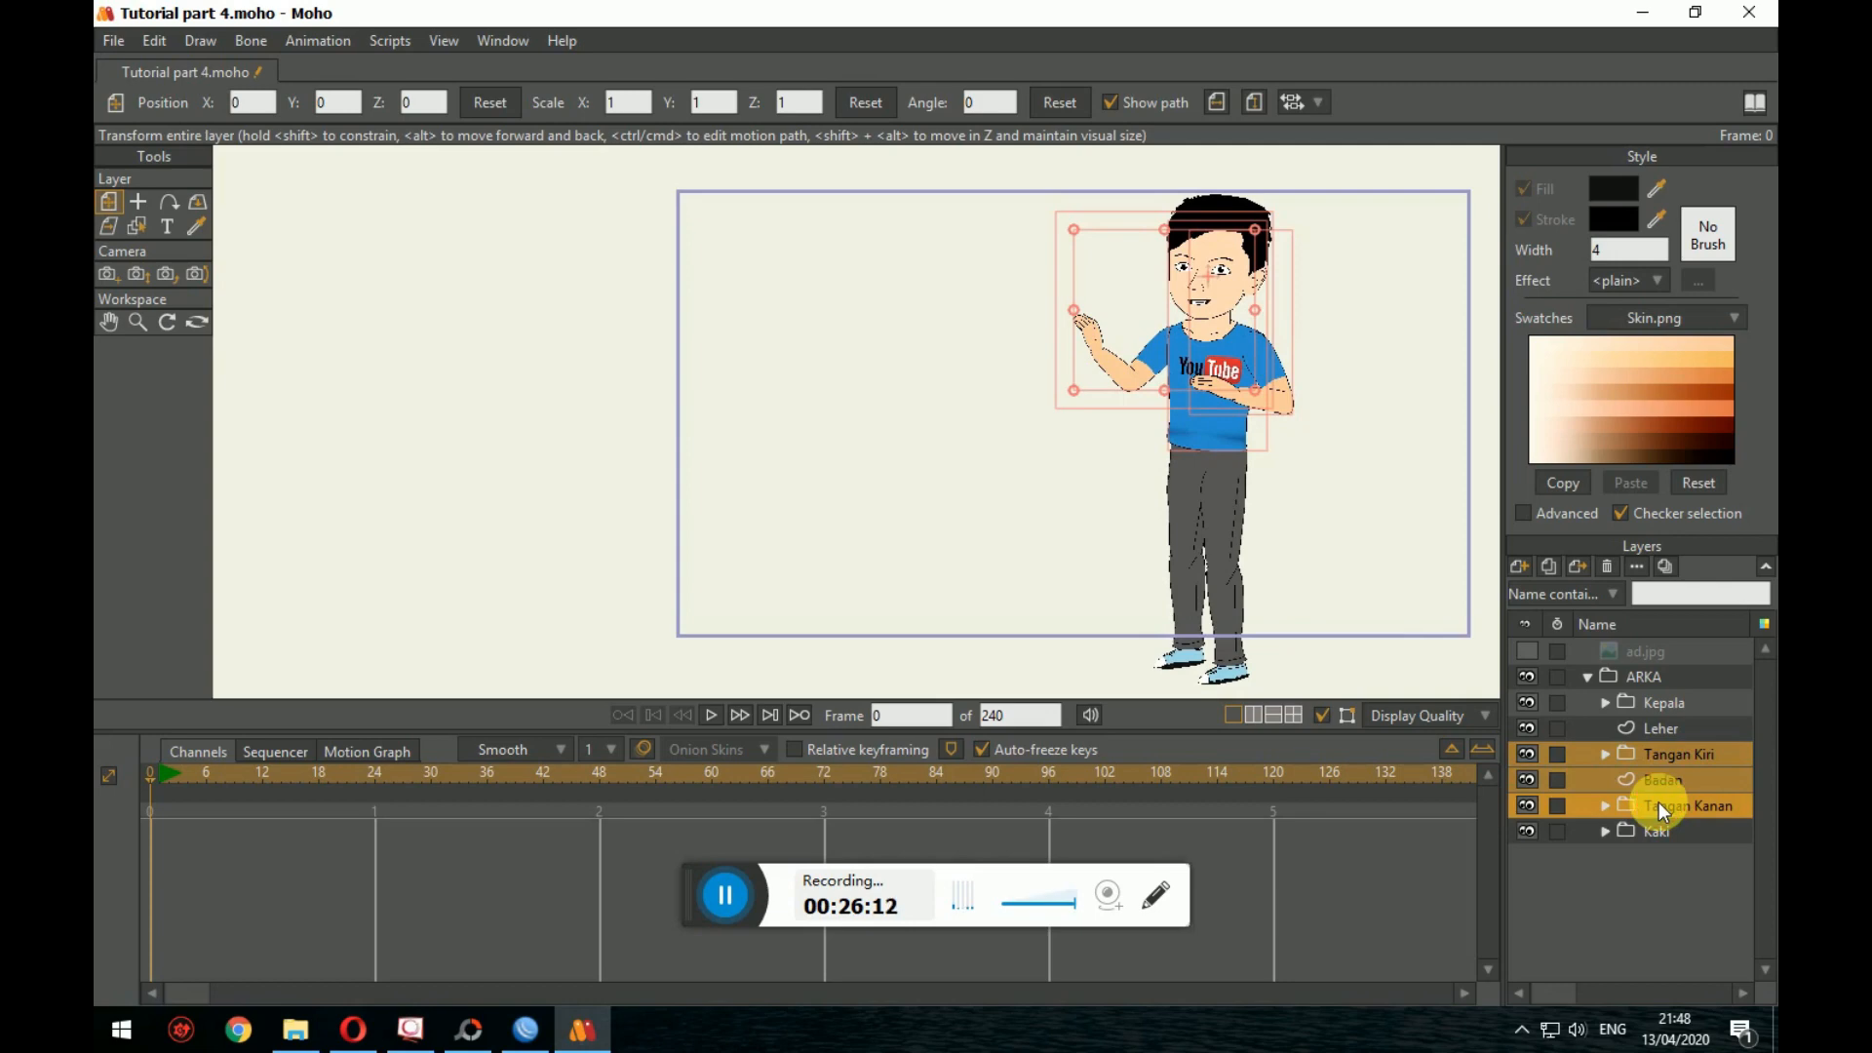
{"action": "left_click", "coordinate": [1654, 782]}
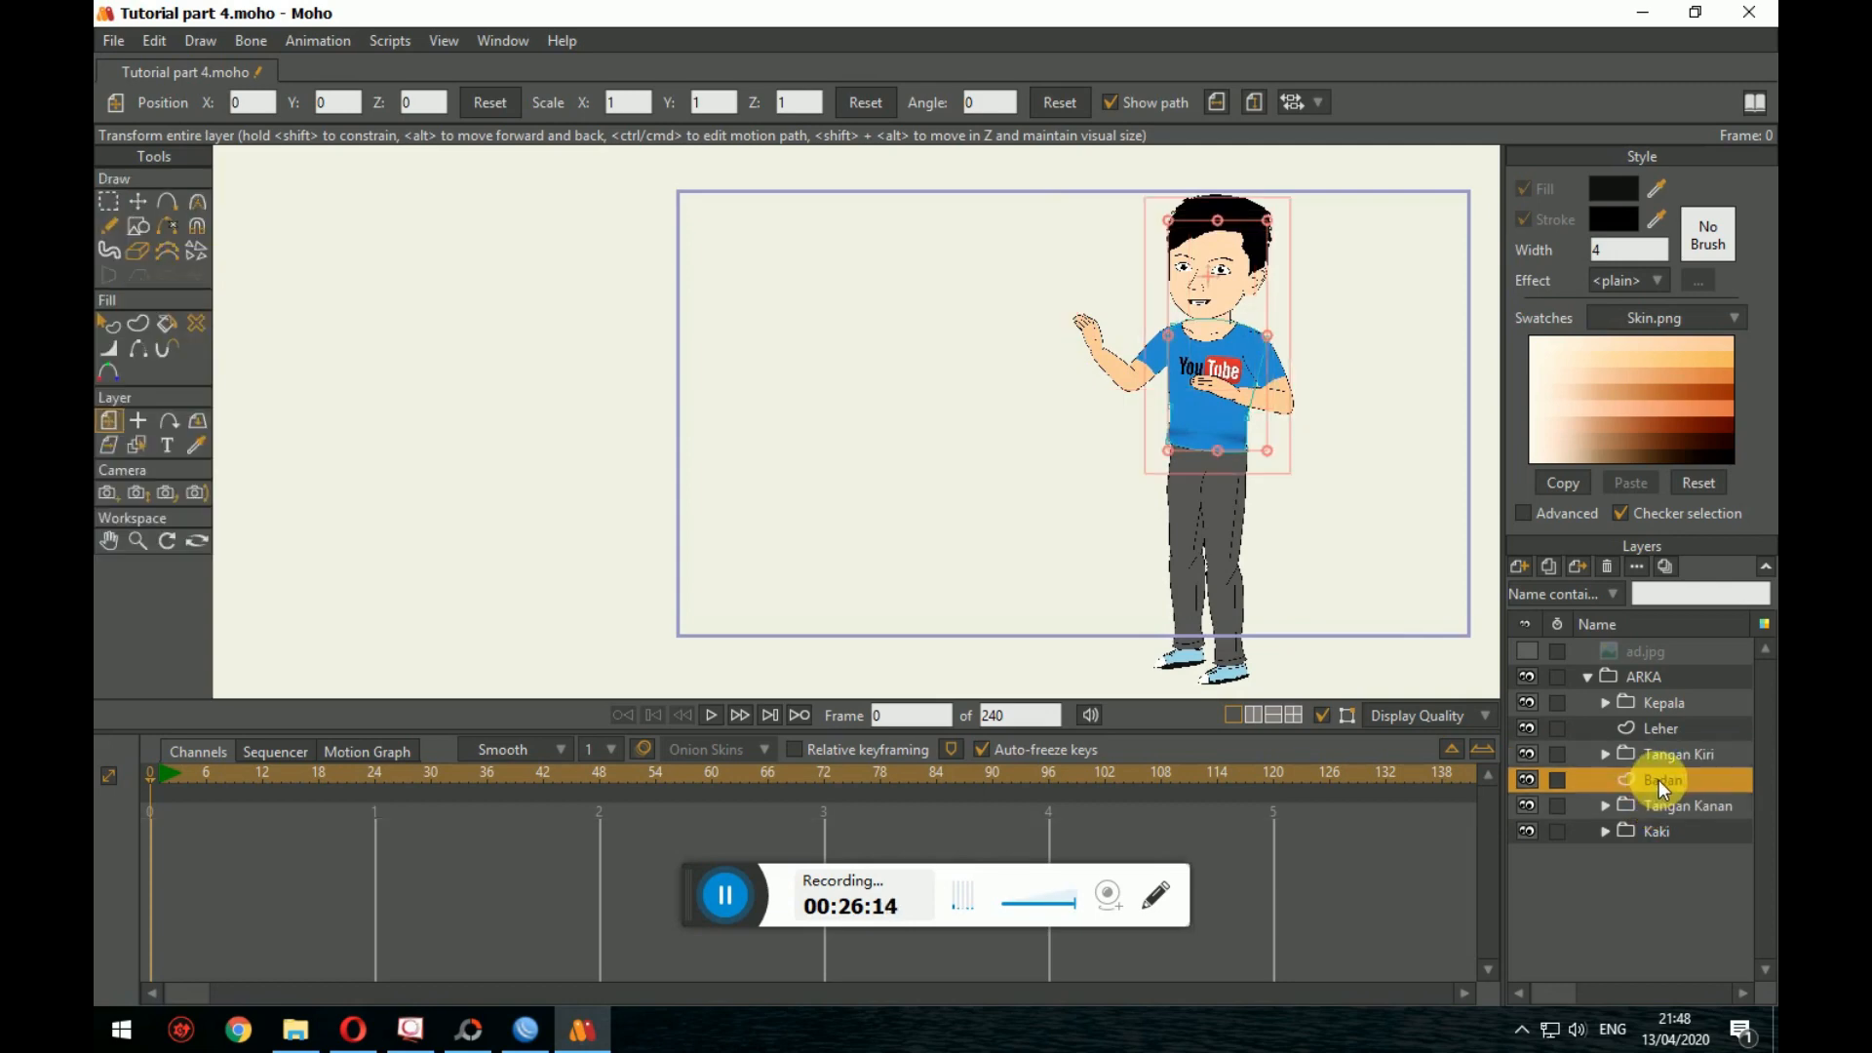
{"action": "mouse_move", "coordinate": [1660, 781]}
{"action": "left_mouse_down"}
{"action": "mouse_move", "coordinate": [1662, 747]}
{"action": "mouse_move", "coordinate": [1660, 788]}
{"action": "left_mouse_up"}
{"action": "left_click", "coordinate": [1669, 760], "text": "ctrl"}
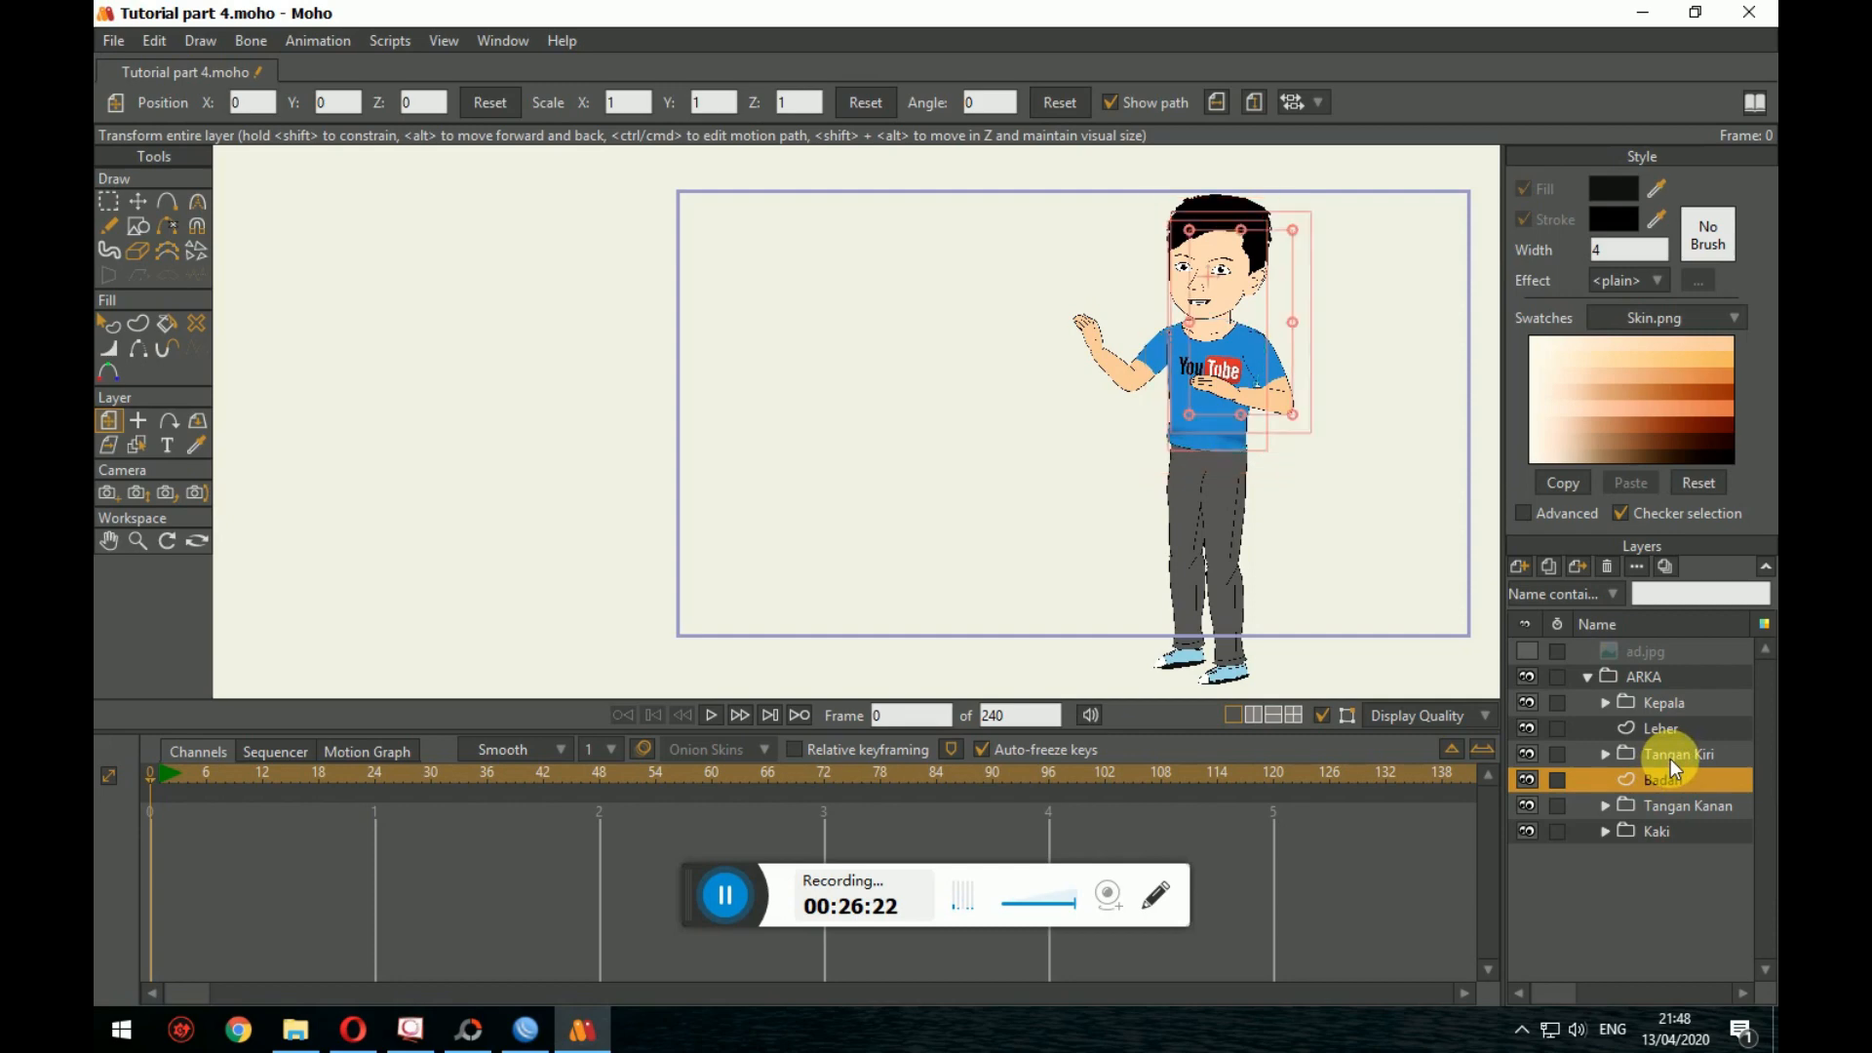
{"action": "left_click", "coordinate": [1670, 809], "text": "ctrl"}
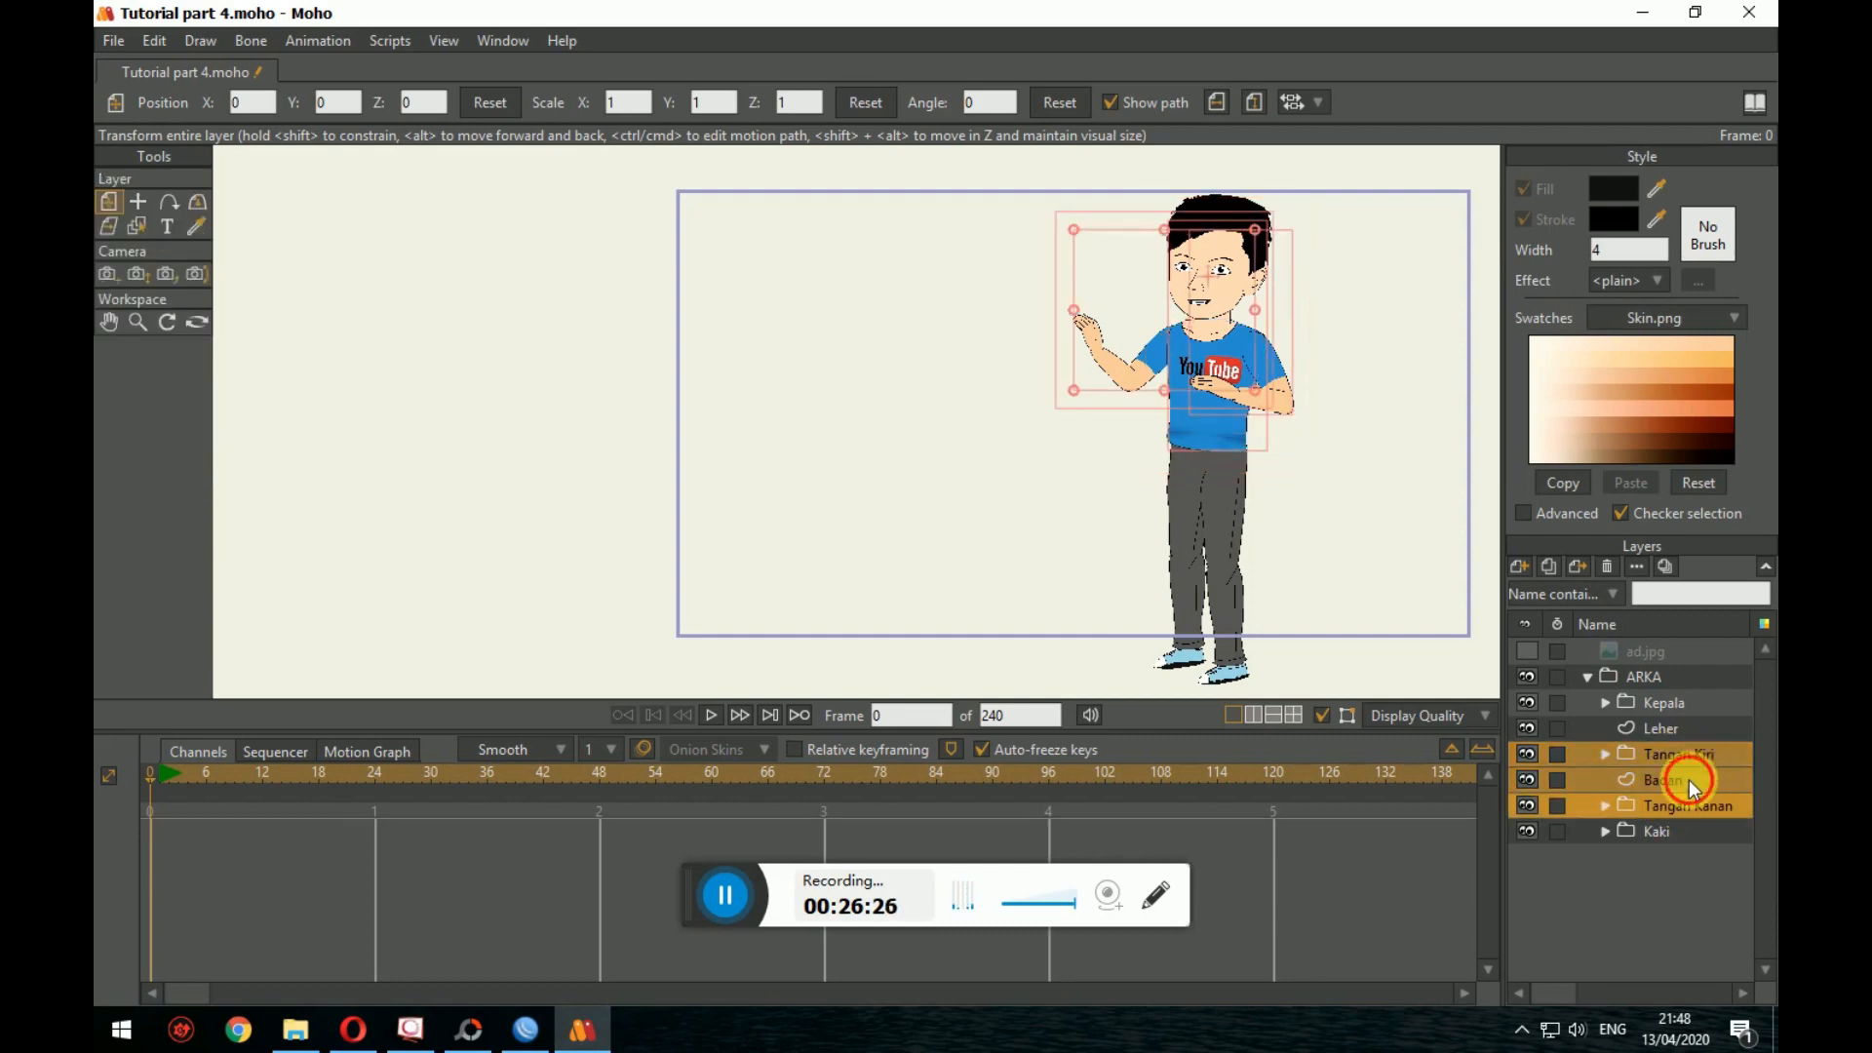
{"action": "left_click", "coordinate": [1697, 781]}
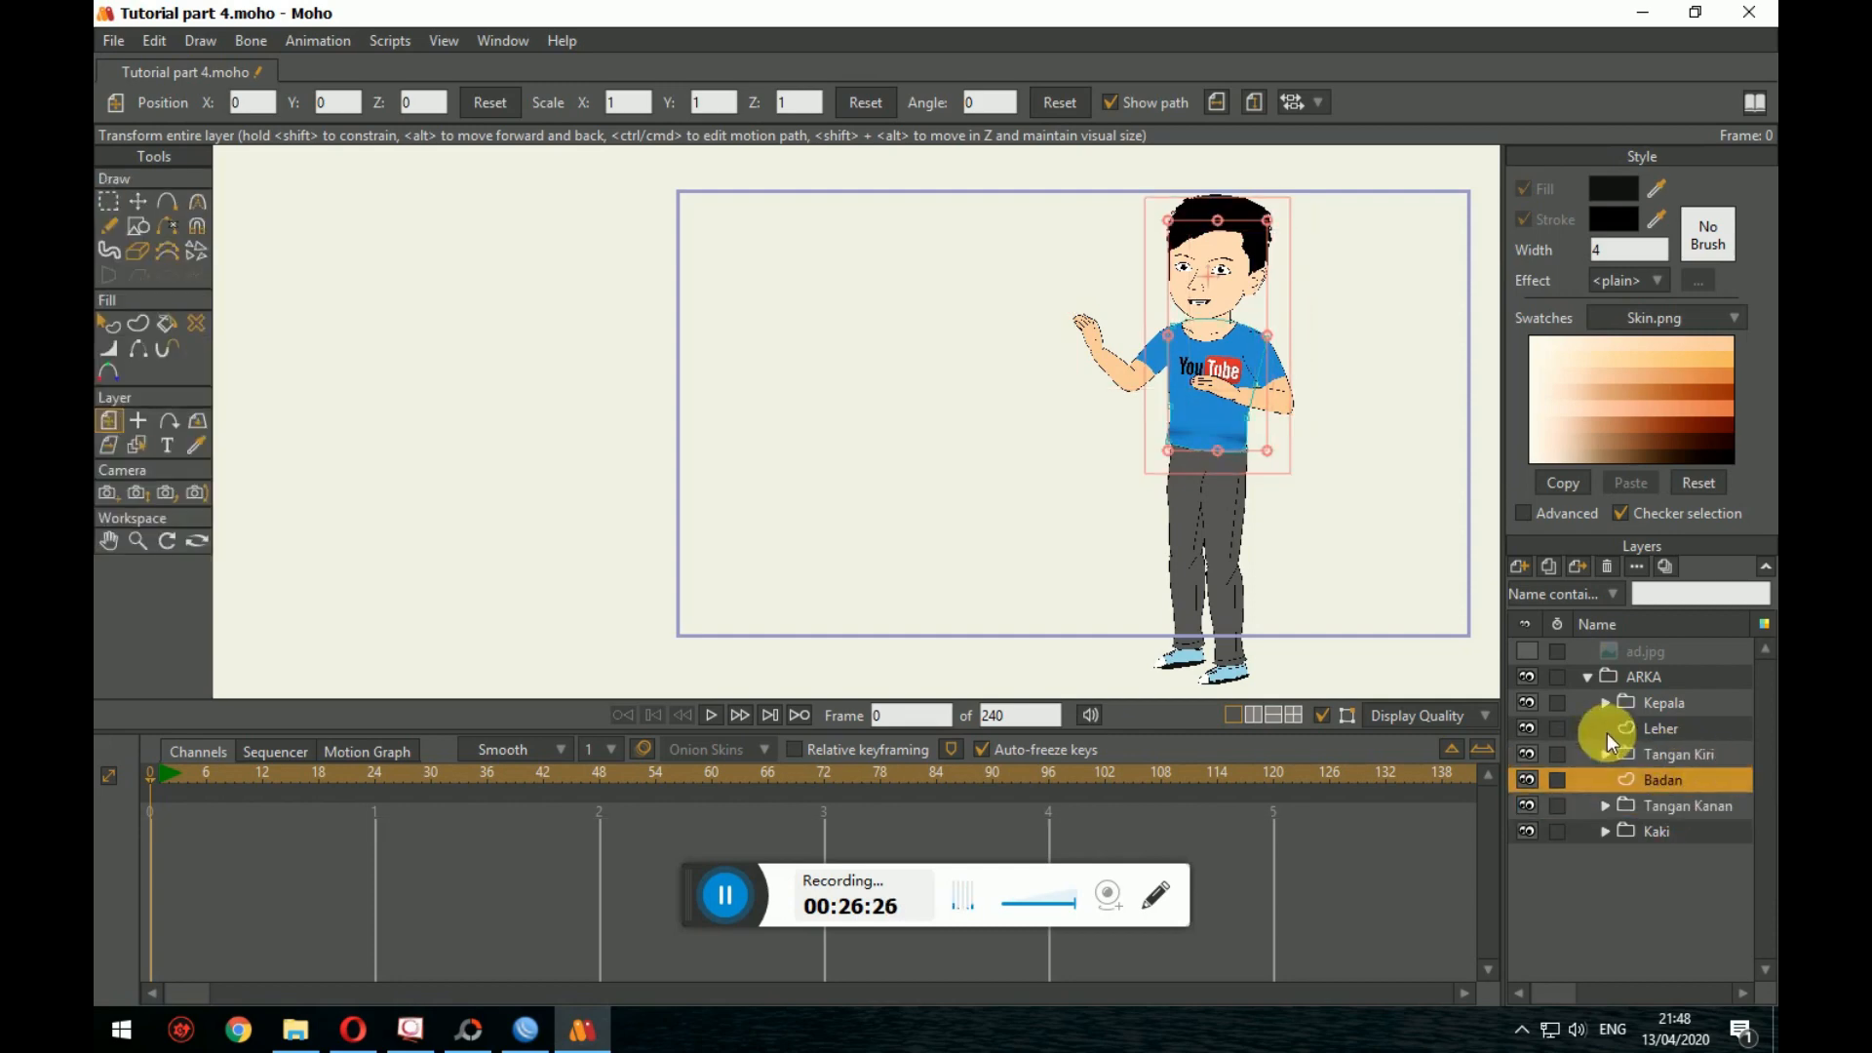
Step: Inspect the sublayers of the Kaki group and check the legs on the character up close and at full view
{"action": "left_click", "coordinate": [1607, 829]}
{"action": "left_click", "coordinate": [1608, 829]}
{"action": "left_click", "coordinate": [1609, 829]}
{"action": "left_click", "coordinate": [1672, 830]}
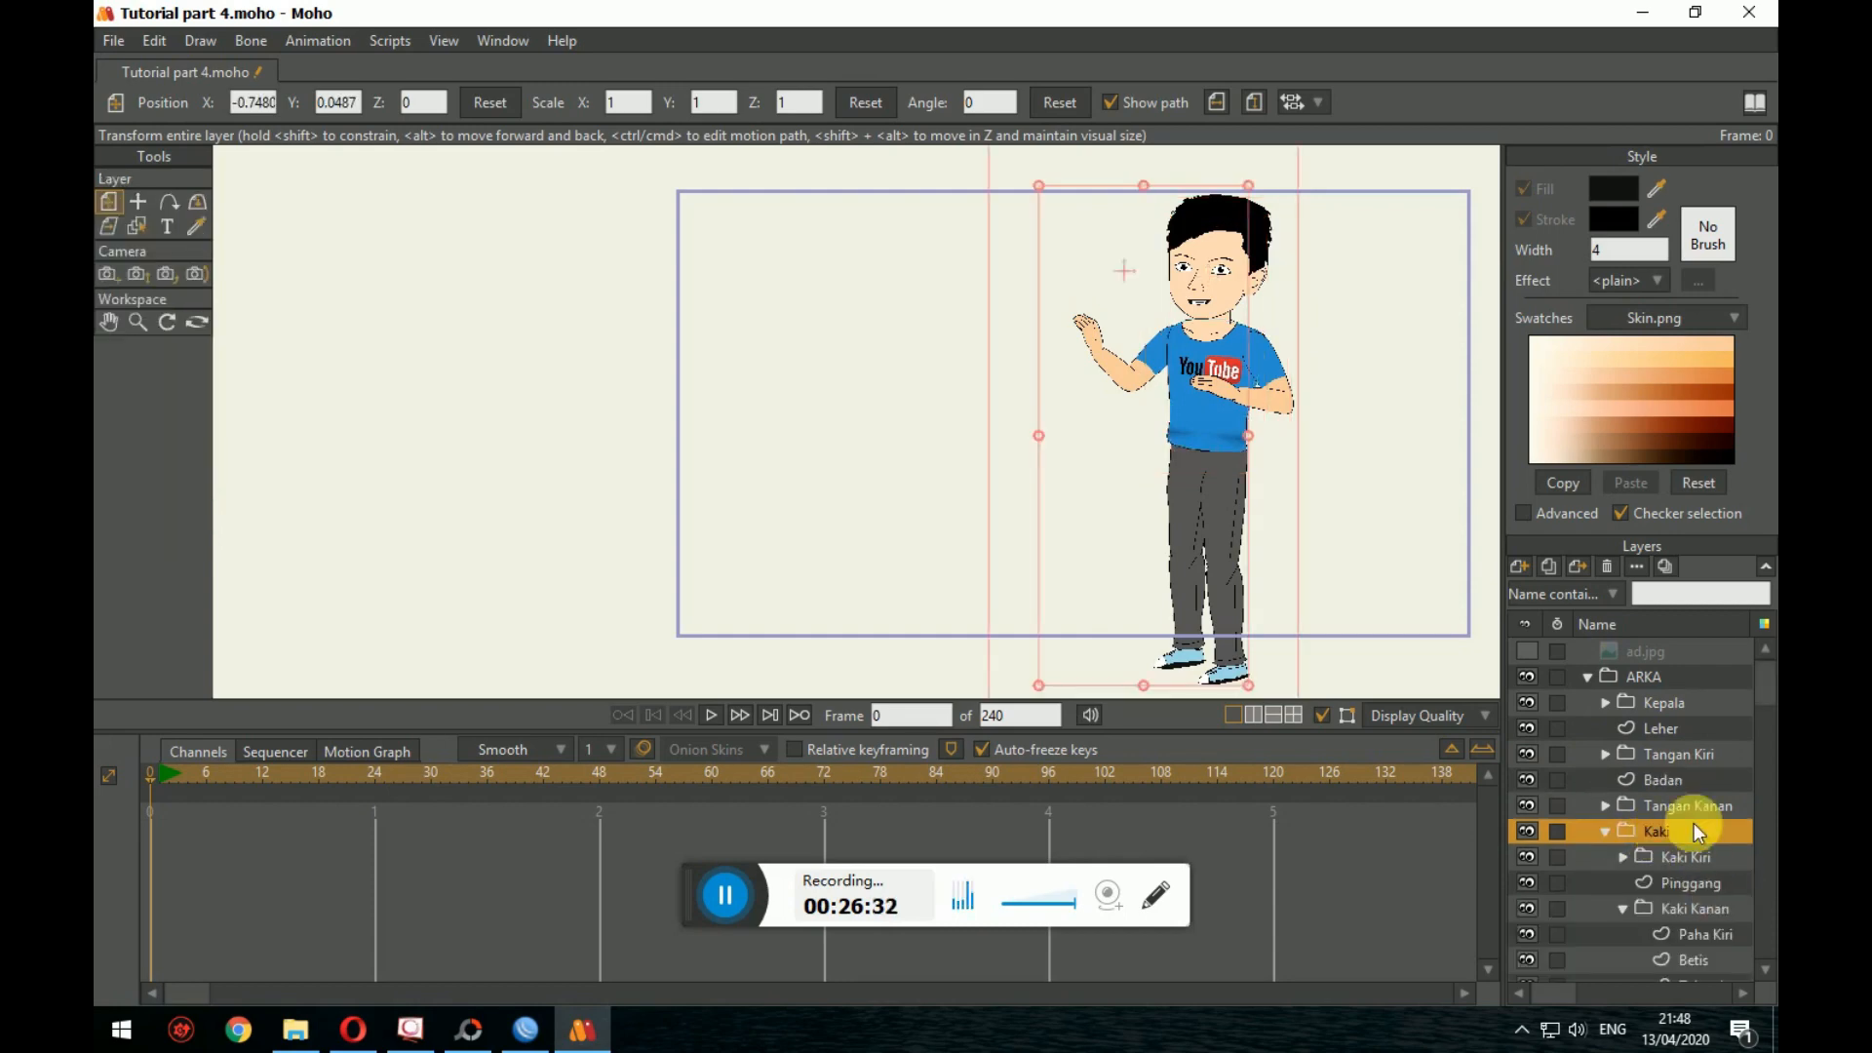
{"action": "left_click", "coordinate": [1610, 832]}
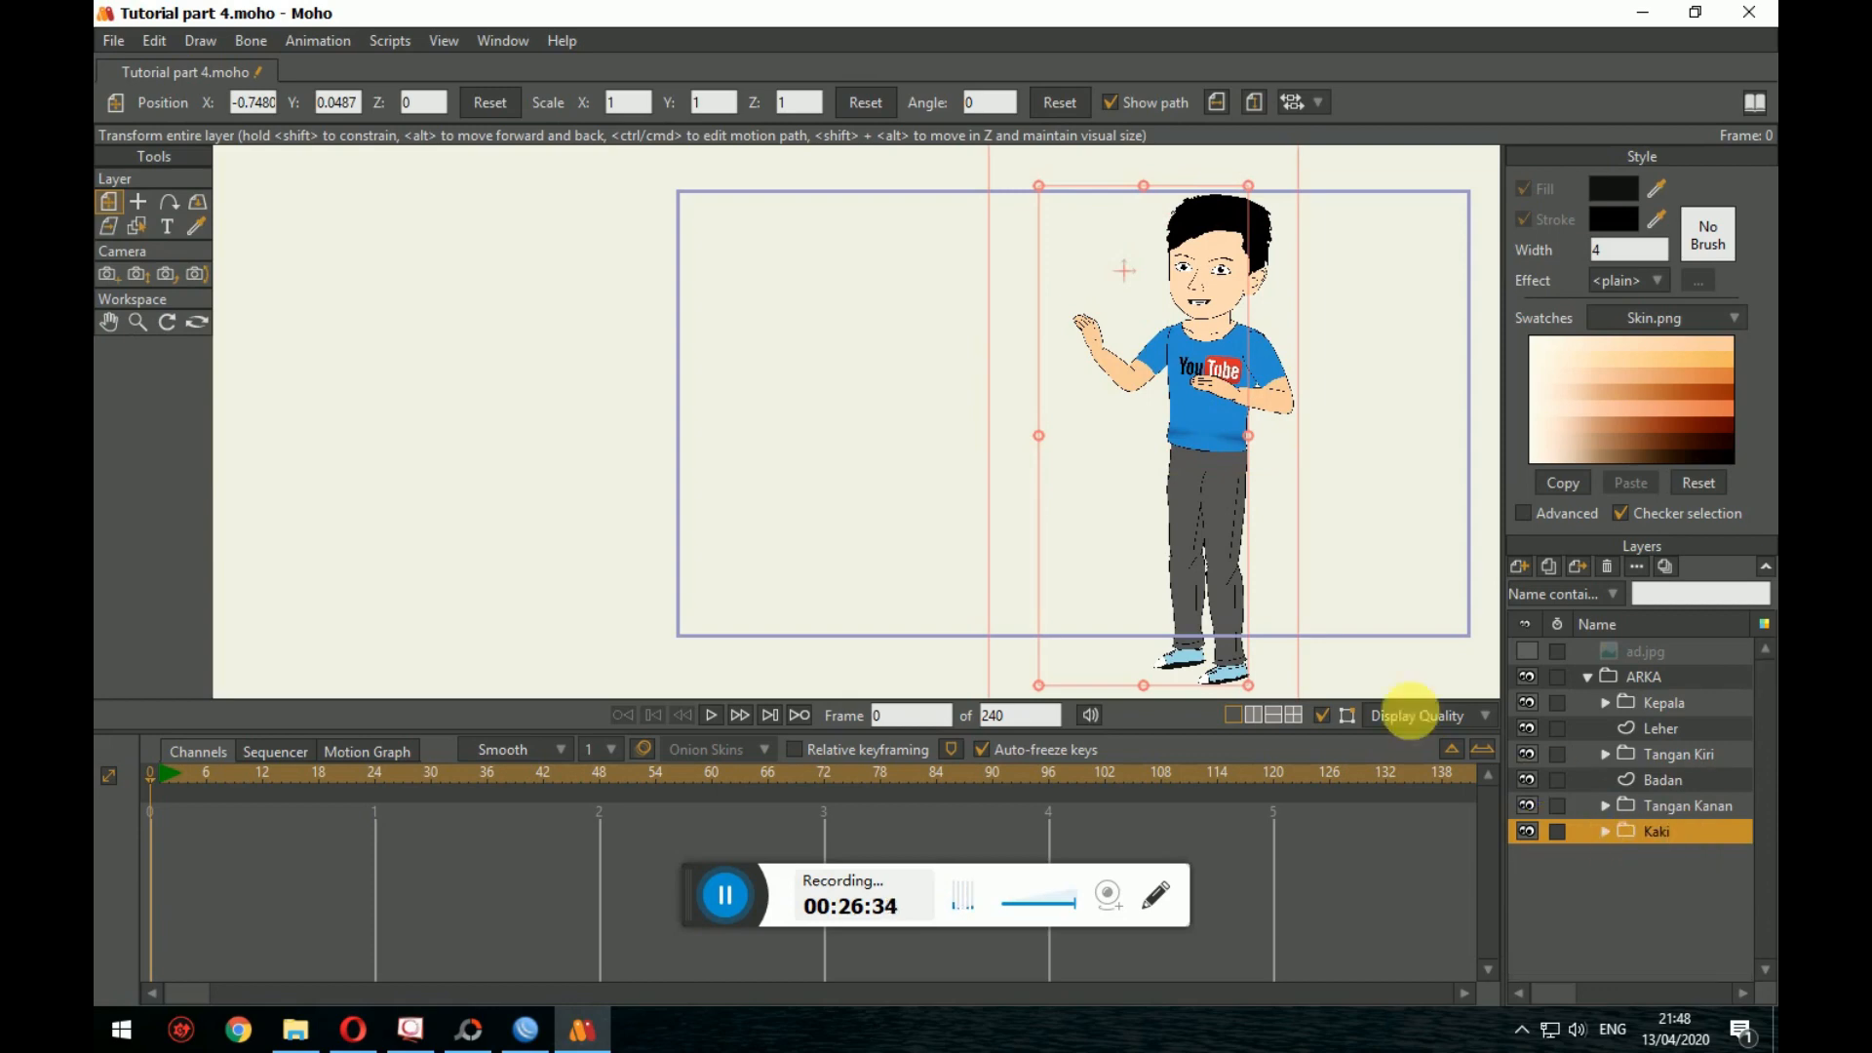
{"action": "scroll", "coordinate": [1346, 597], "scroll_direction": "up", "scroll_amount": 2}
{"action": "scroll", "coordinate": [1200, 466], "scroll_direction": "down", "scroll_amount": 3}
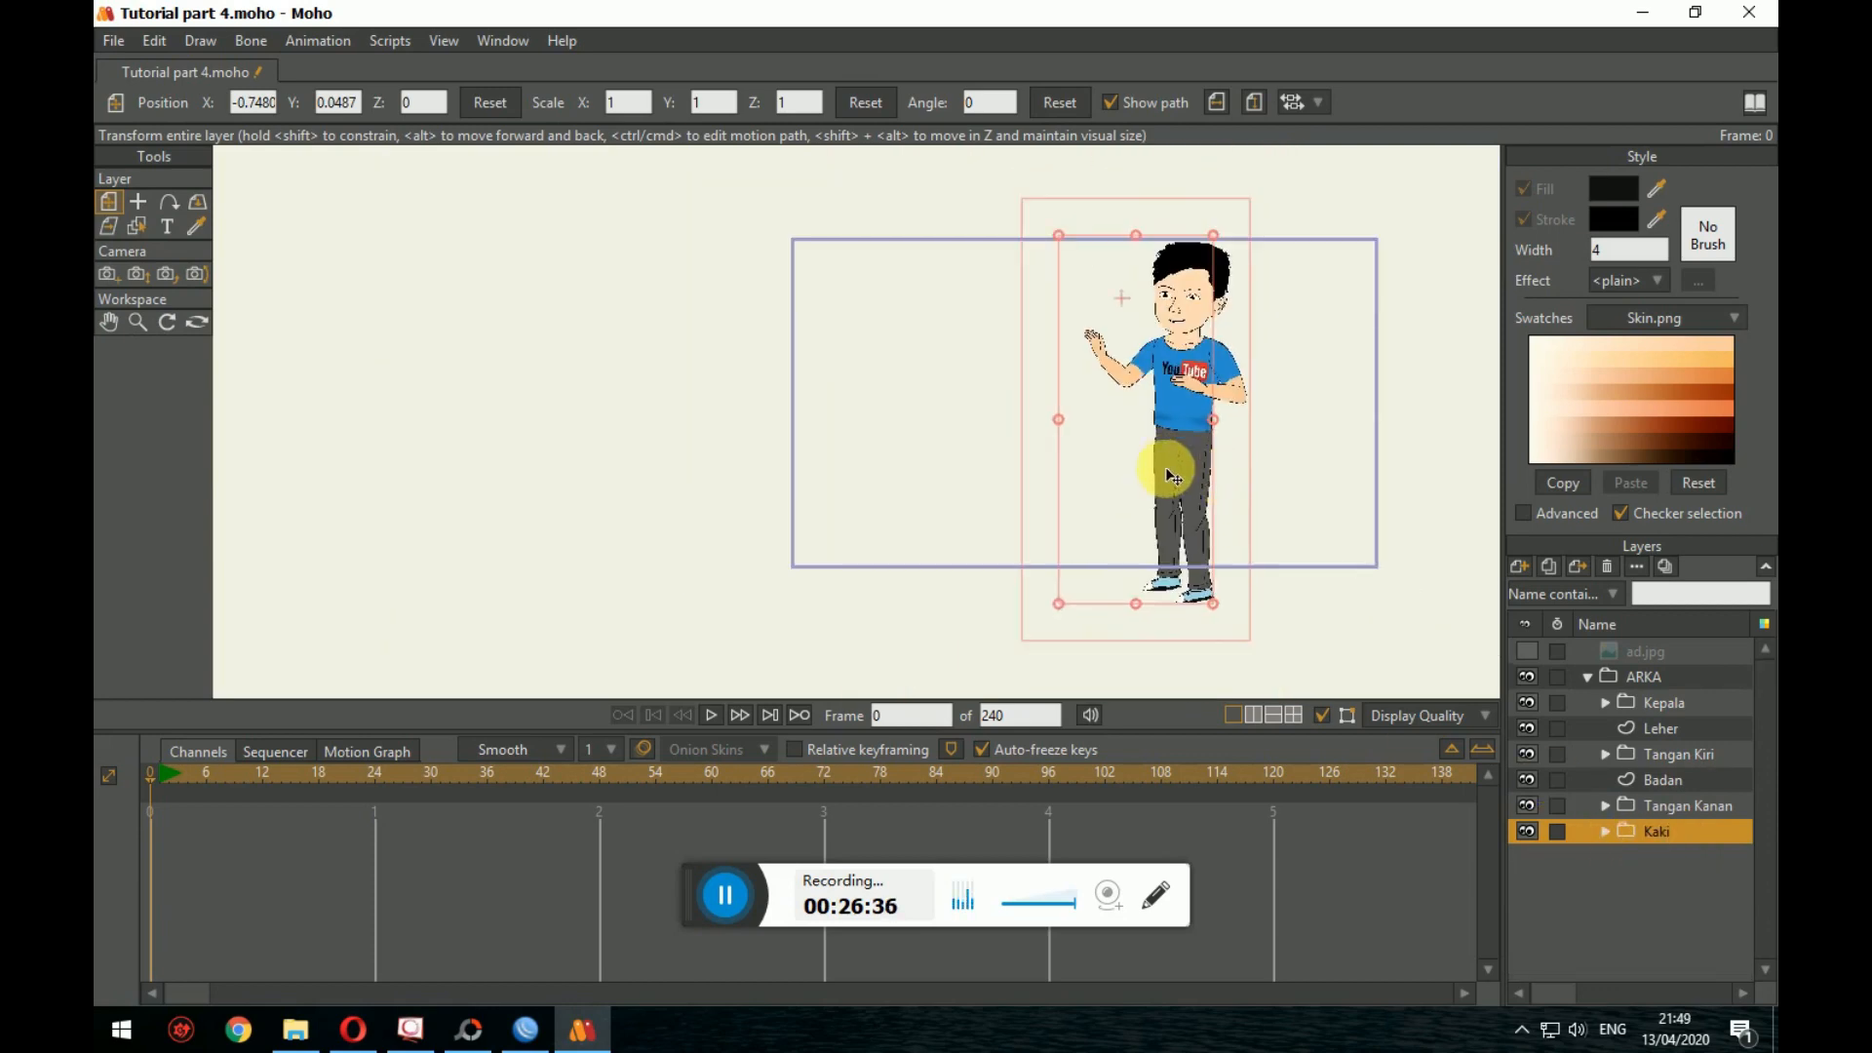
{"action": "scroll", "coordinate": [1282, 532], "scroll_direction": "up", "scroll_amount": 4}
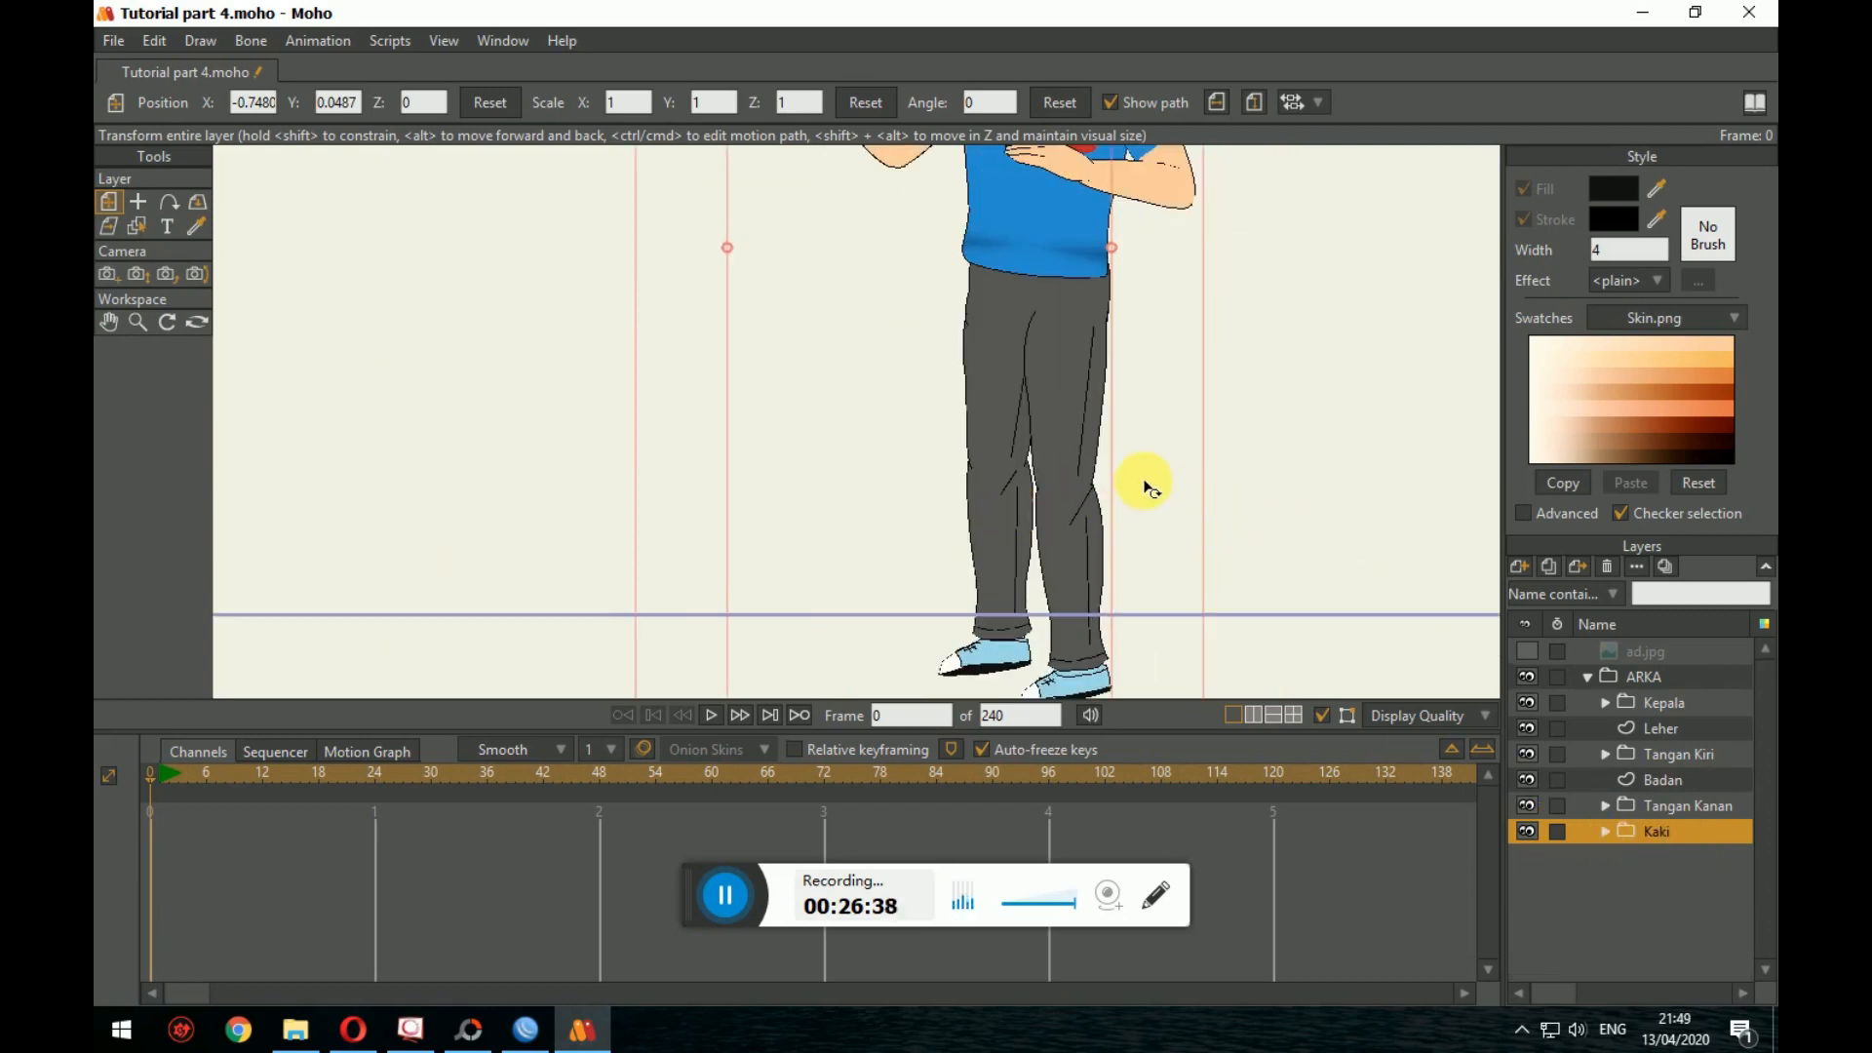
{"action": "scroll", "coordinate": [1141, 488], "scroll_direction": "down", "scroll_amount": 5}
{"action": "scroll", "coordinate": [1156, 485], "scroll_direction": "up", "scroll_amount": 3}
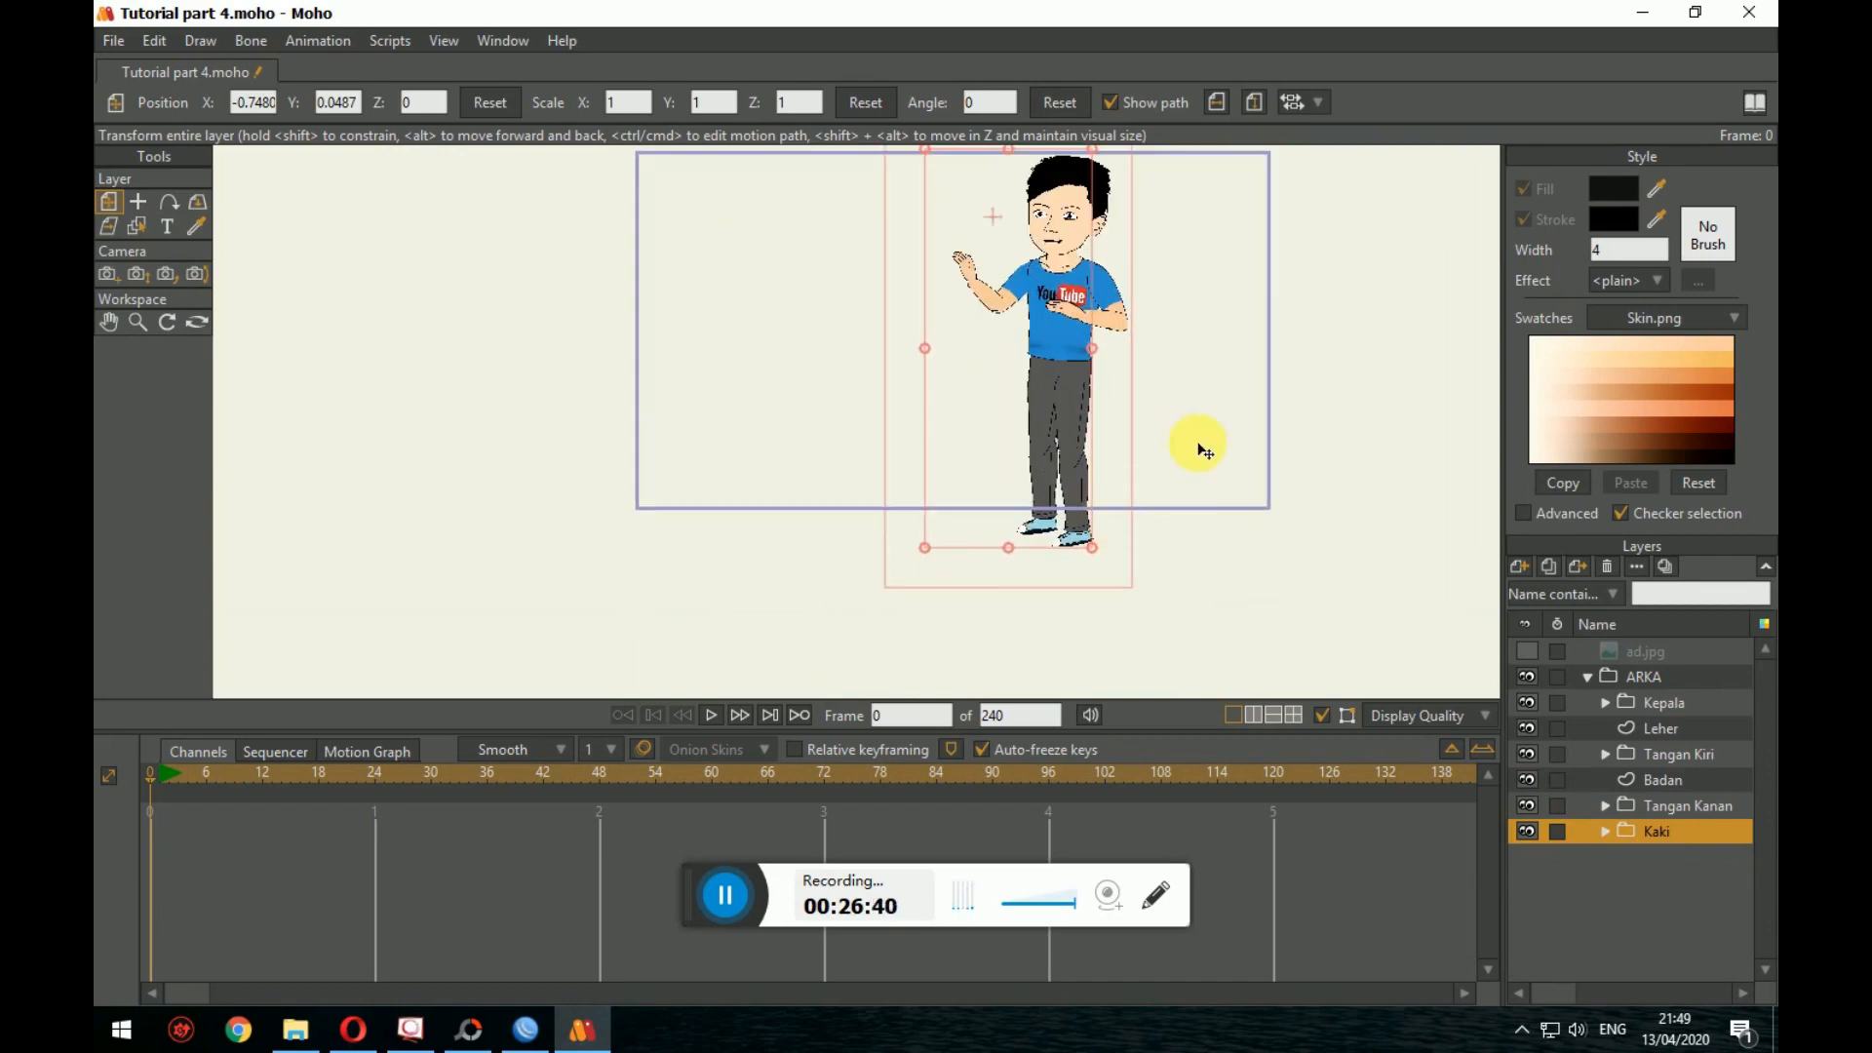
Step: Zoom the camera out to a vertical field of view of about 68.56 degrees to fit the whole character in the frame
{"action": "left_click_drag", "start_coordinate": [1252, 468], "coordinate": [1189, 552]}
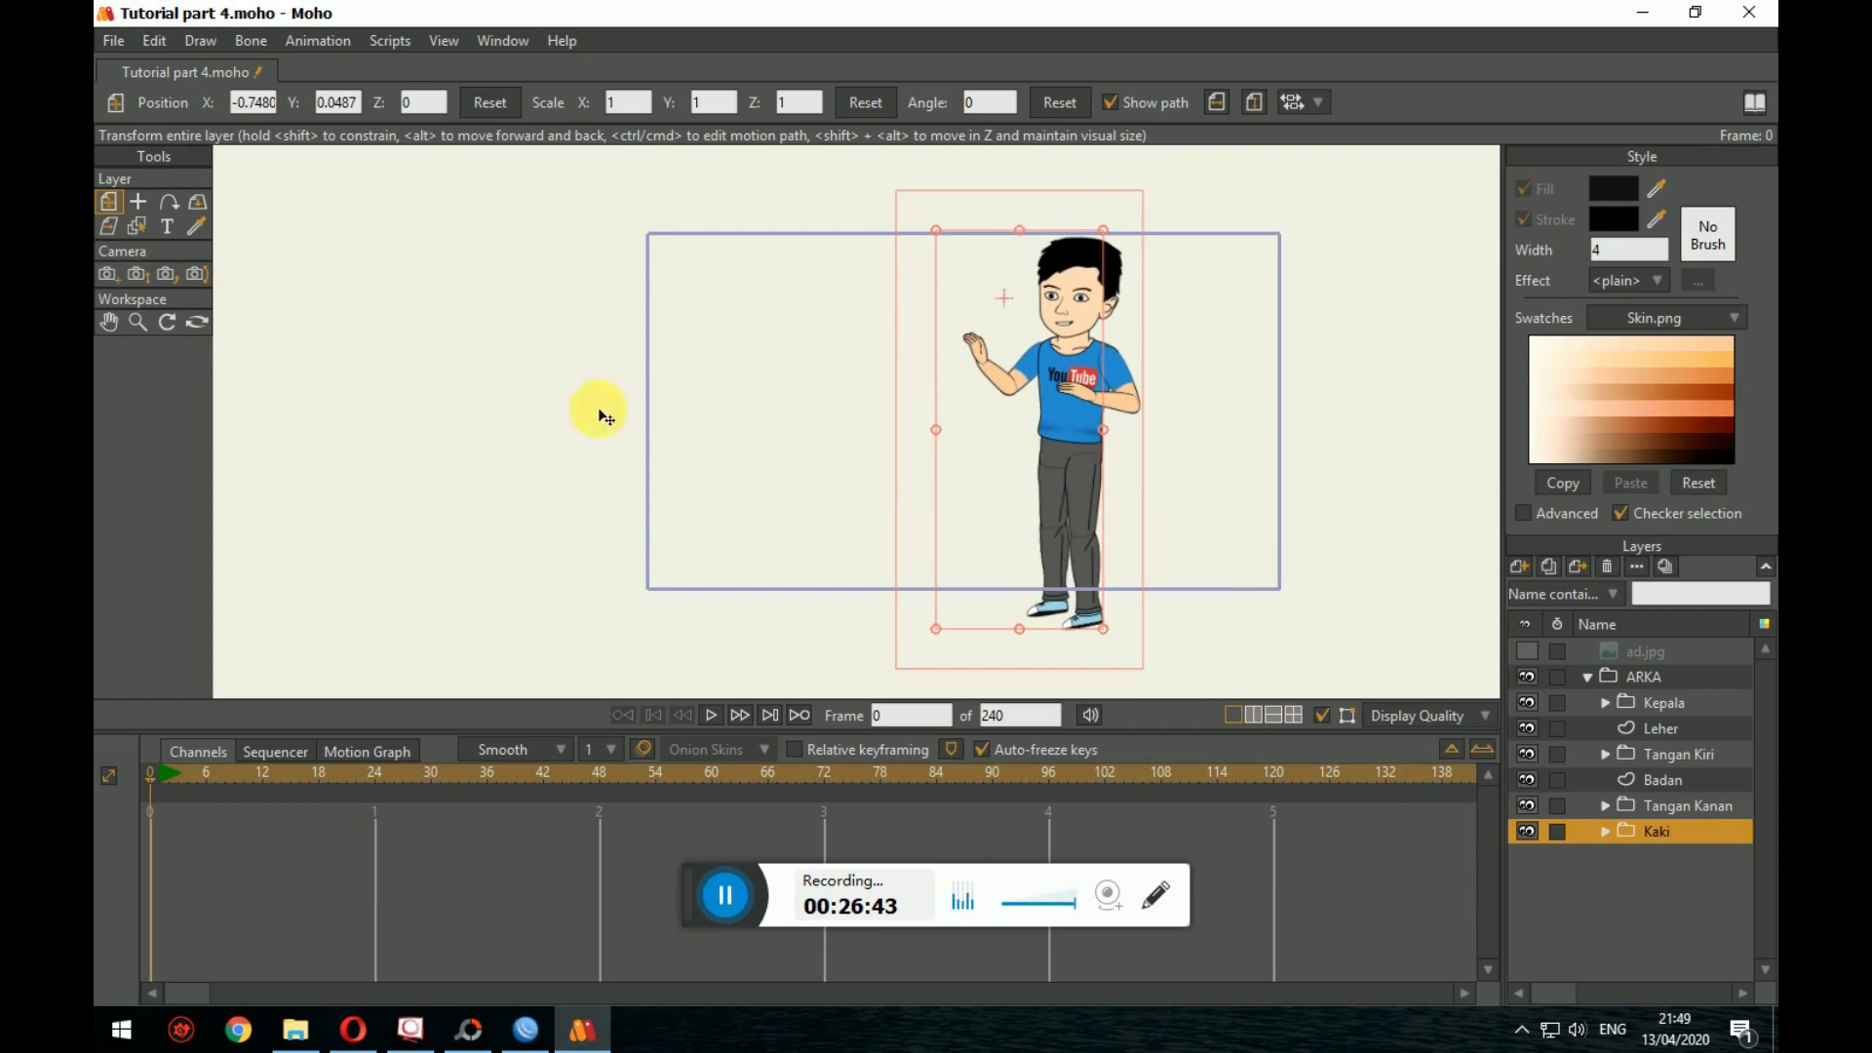
{"action": "left_click", "coordinate": [137, 276]}
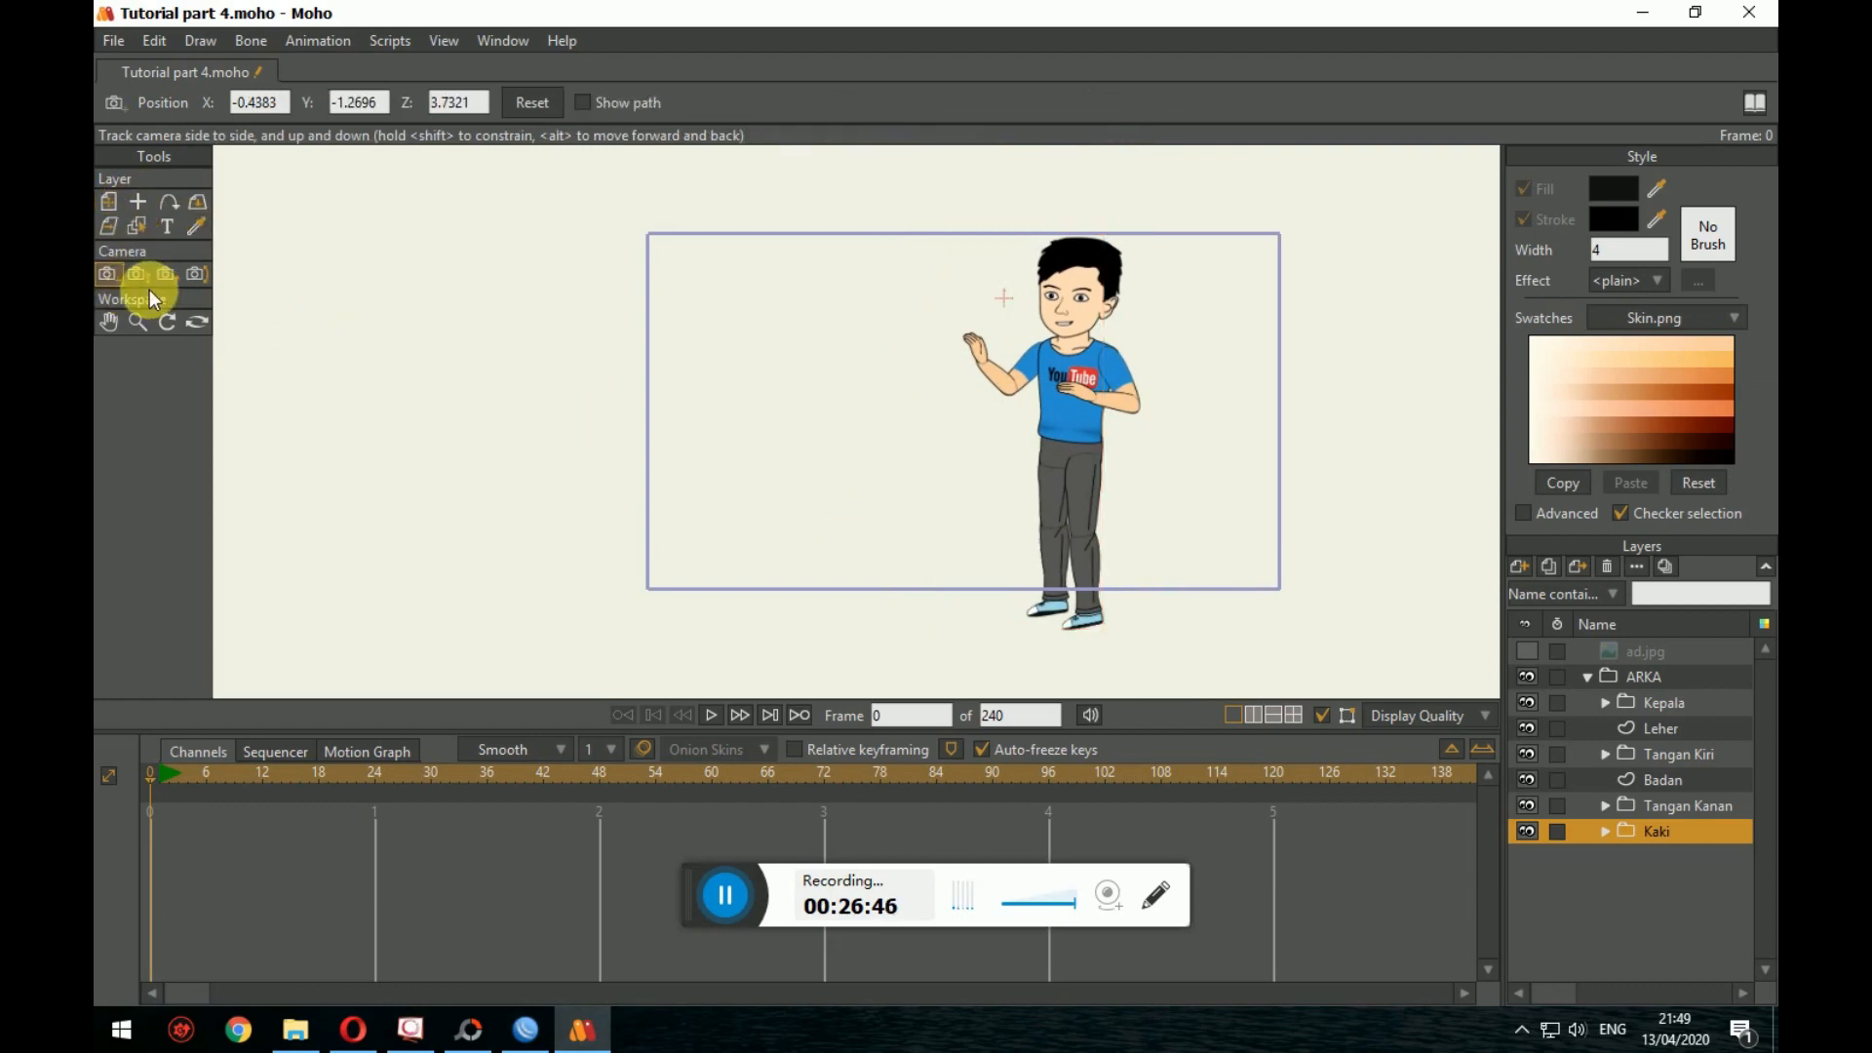
{"action": "left_click_drag", "start_coordinate": [1020, 412], "coordinate": [902, 332]}
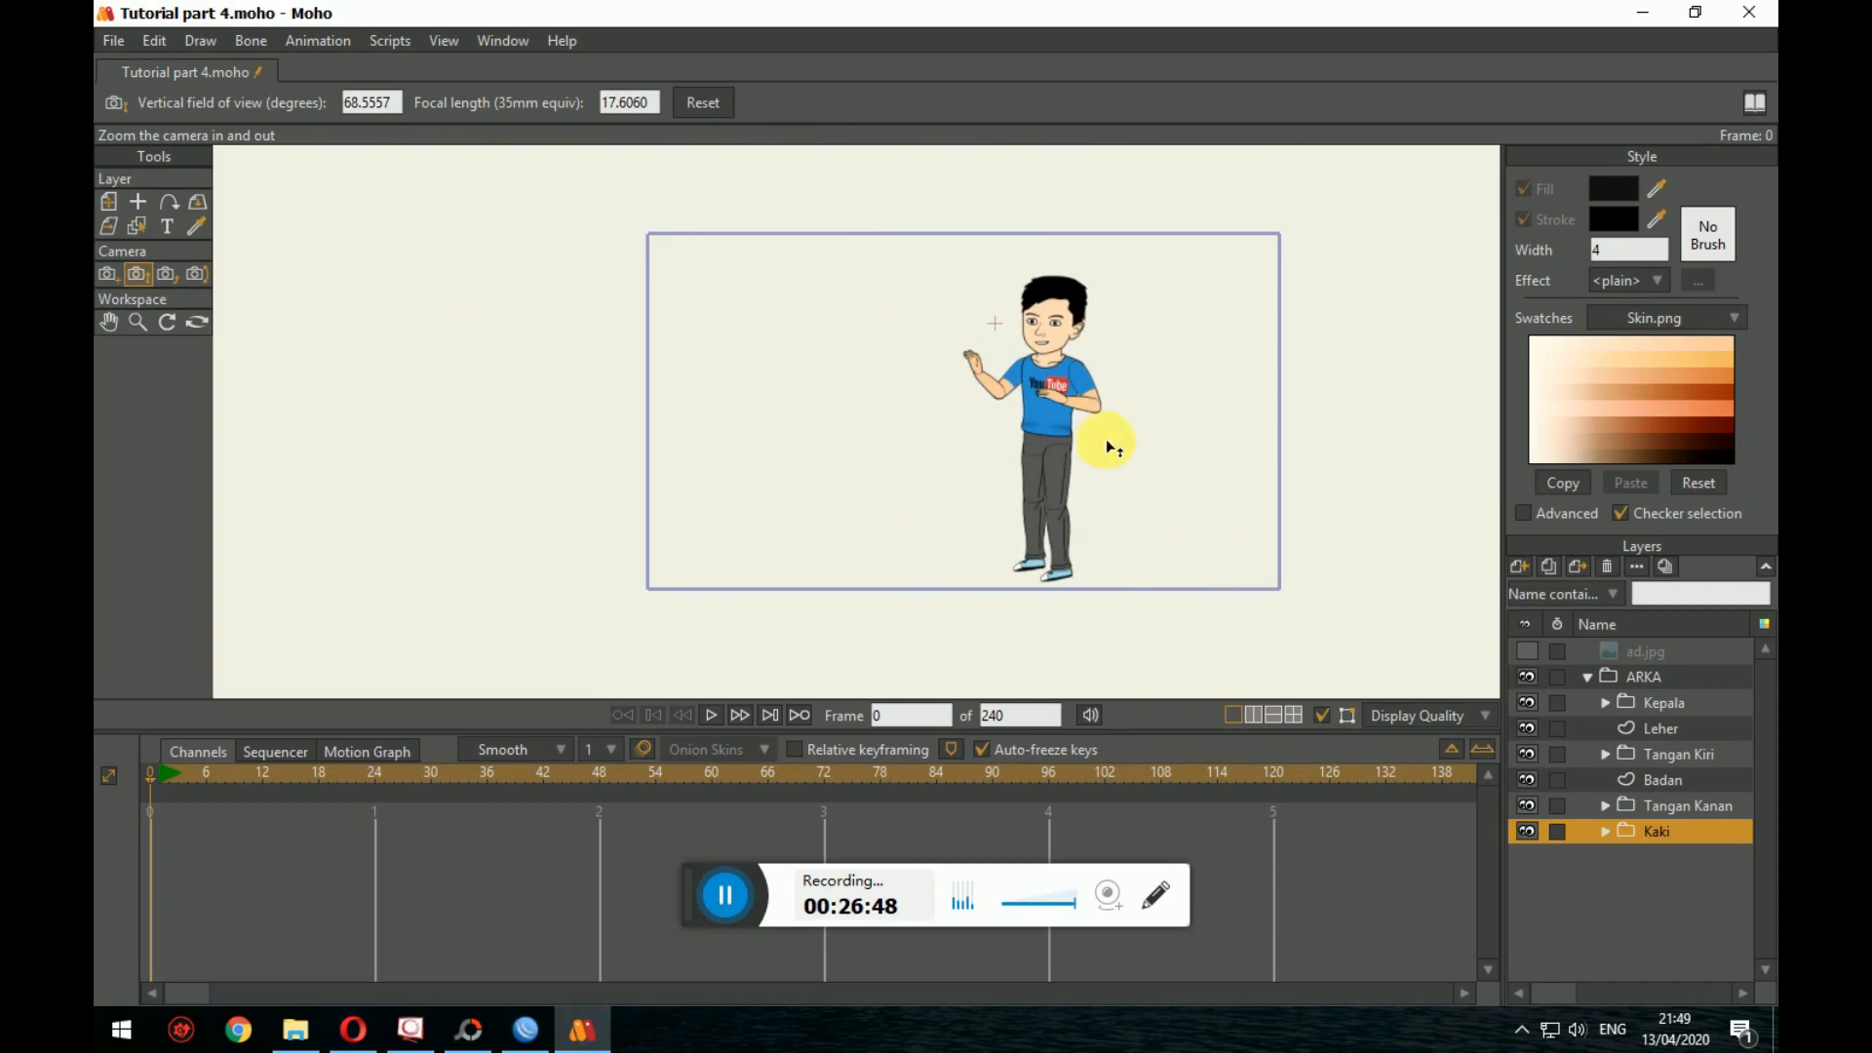
Step: Render a preview of the current frame to check the full character, and close it
{"action": "mouse_move", "coordinate": [1106, 439]}
{"action": "left_mouse_down"}
{"action": "mouse_move", "coordinate": [1122, 367]}
{"action": "mouse_move", "coordinate": [1139, 425]}
{"action": "left_mouse_up"}
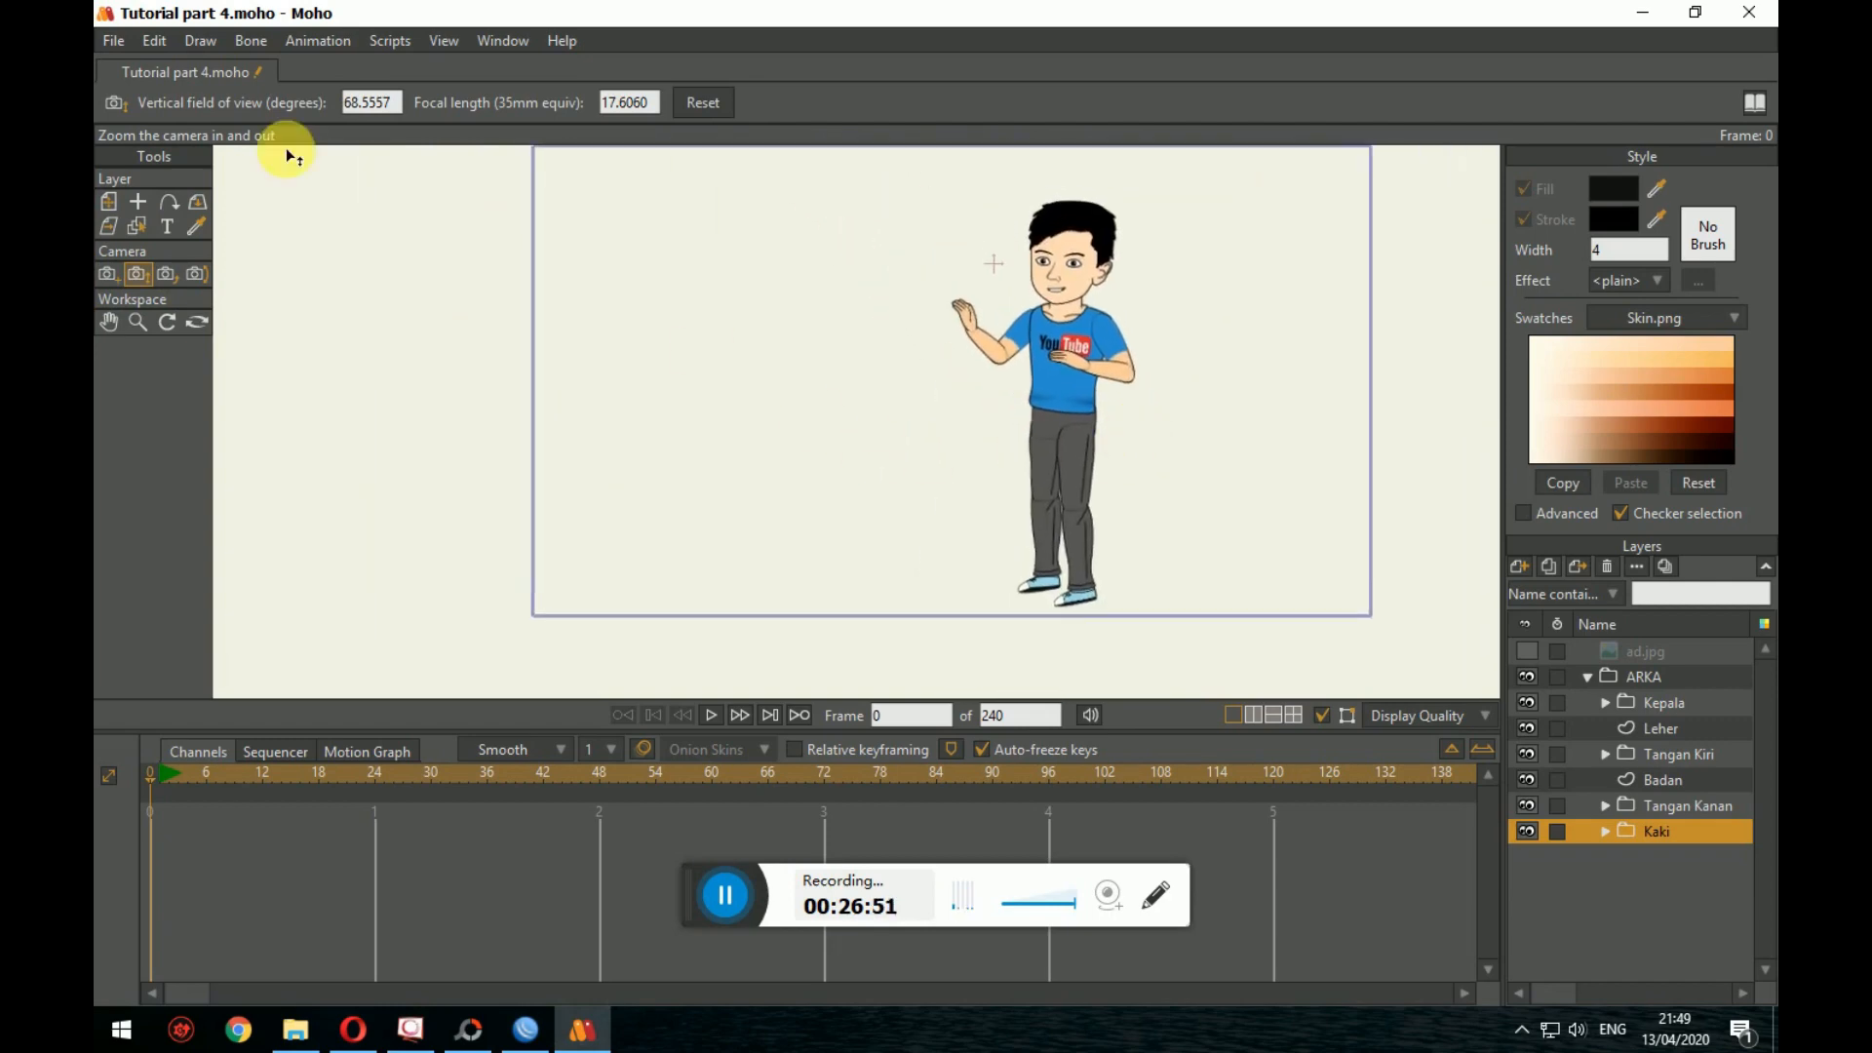
{"action": "left_click", "coordinate": [126, 48]}
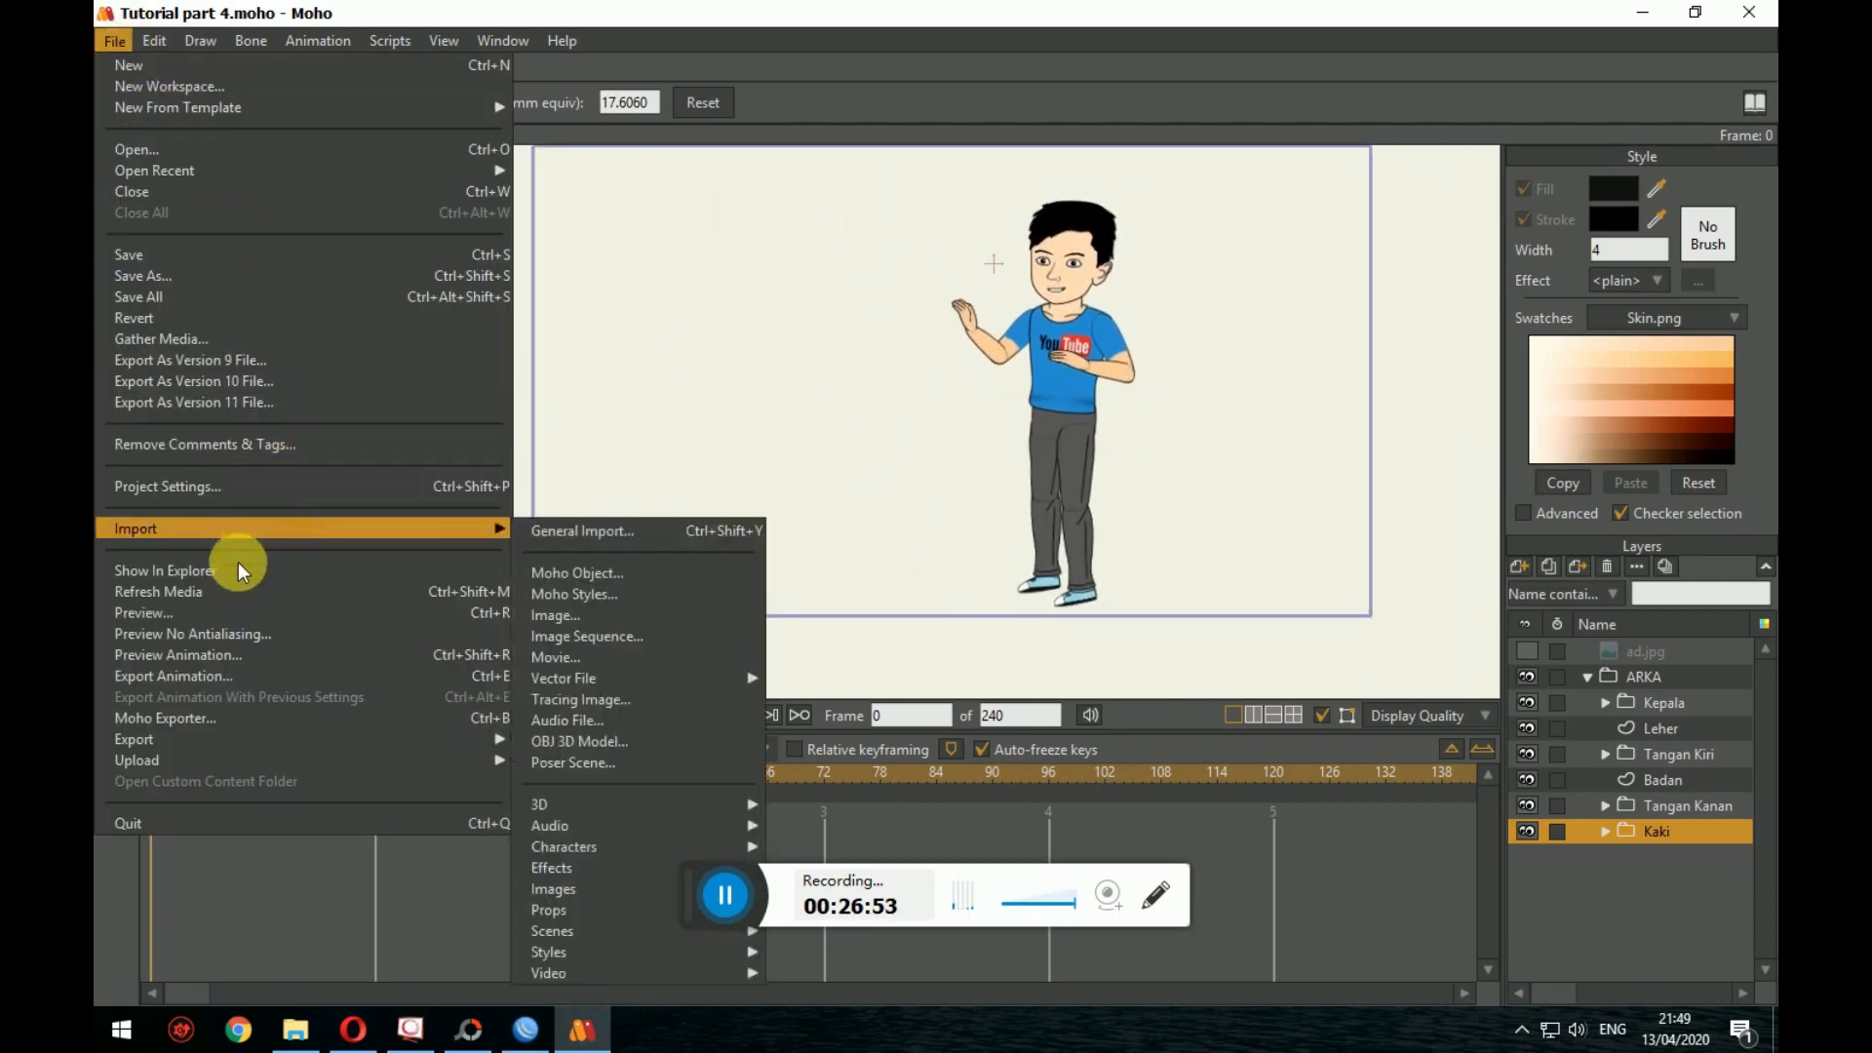
{"action": "left_click", "coordinate": [225, 612]}
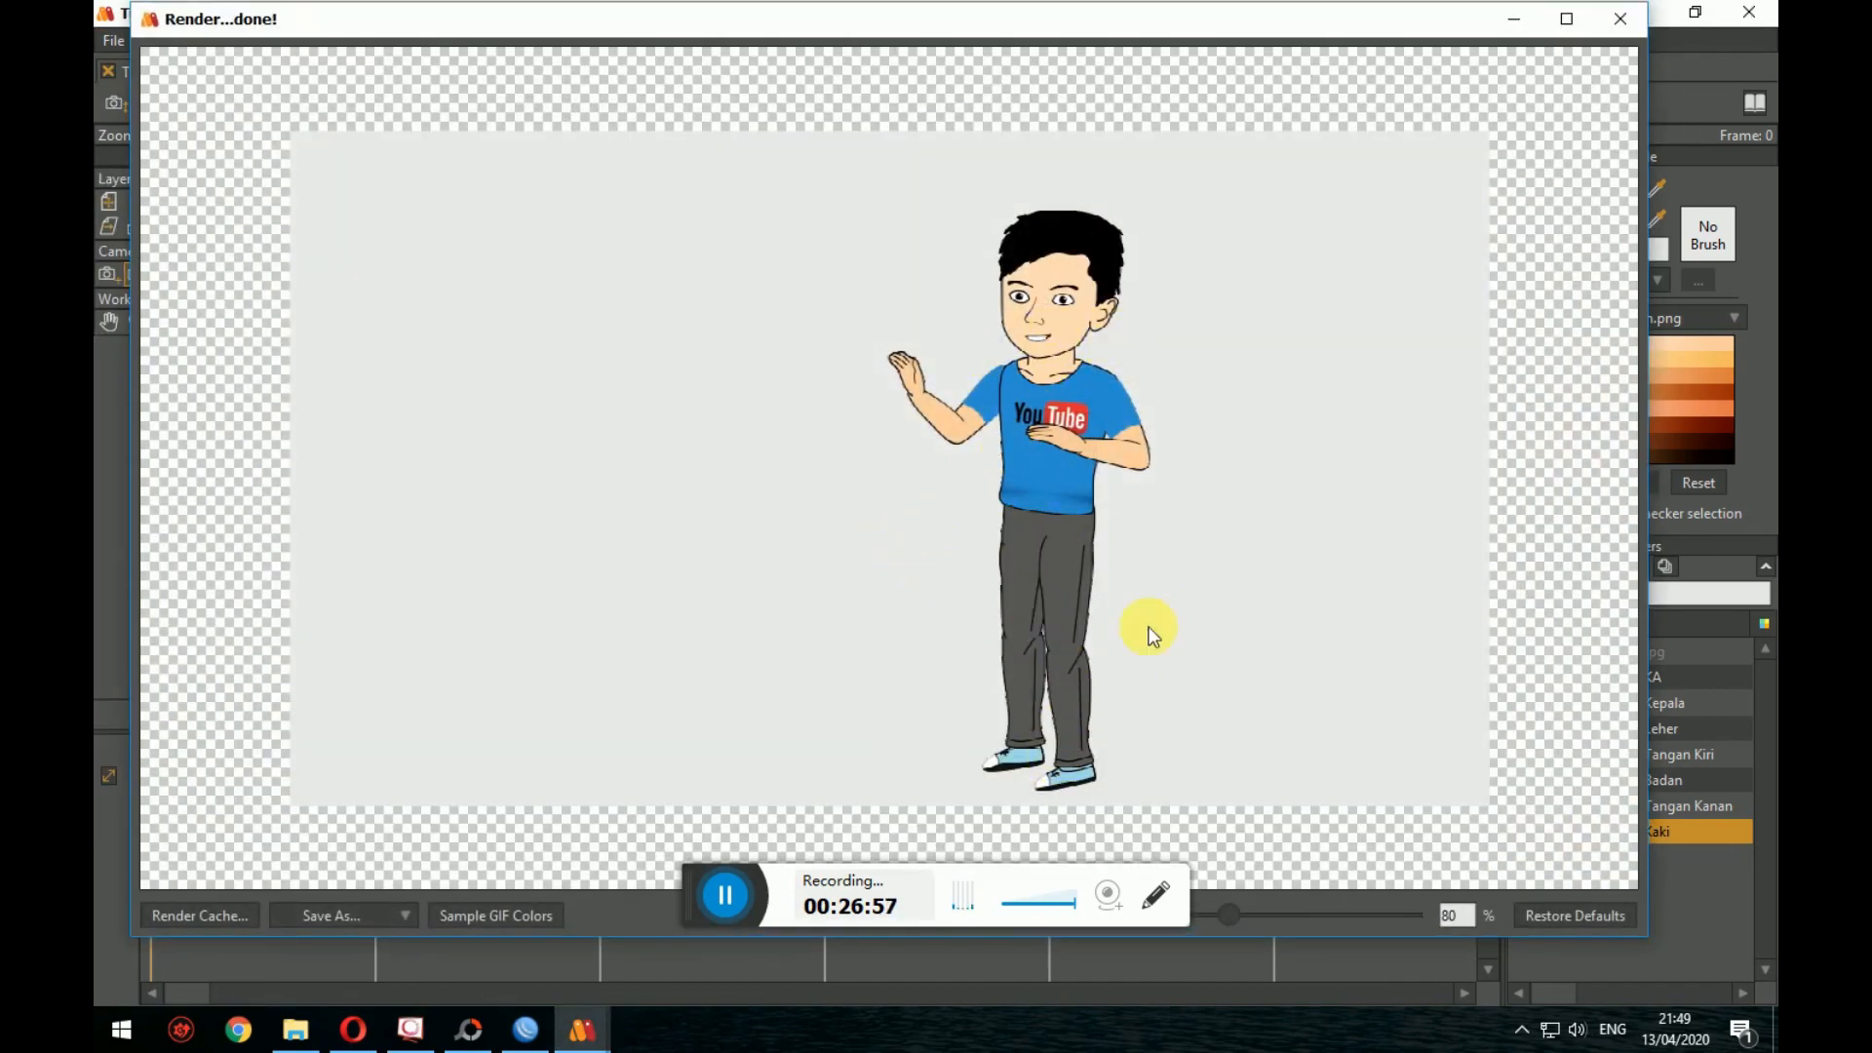
{"action": "left_click", "coordinate": [1621, 18]}
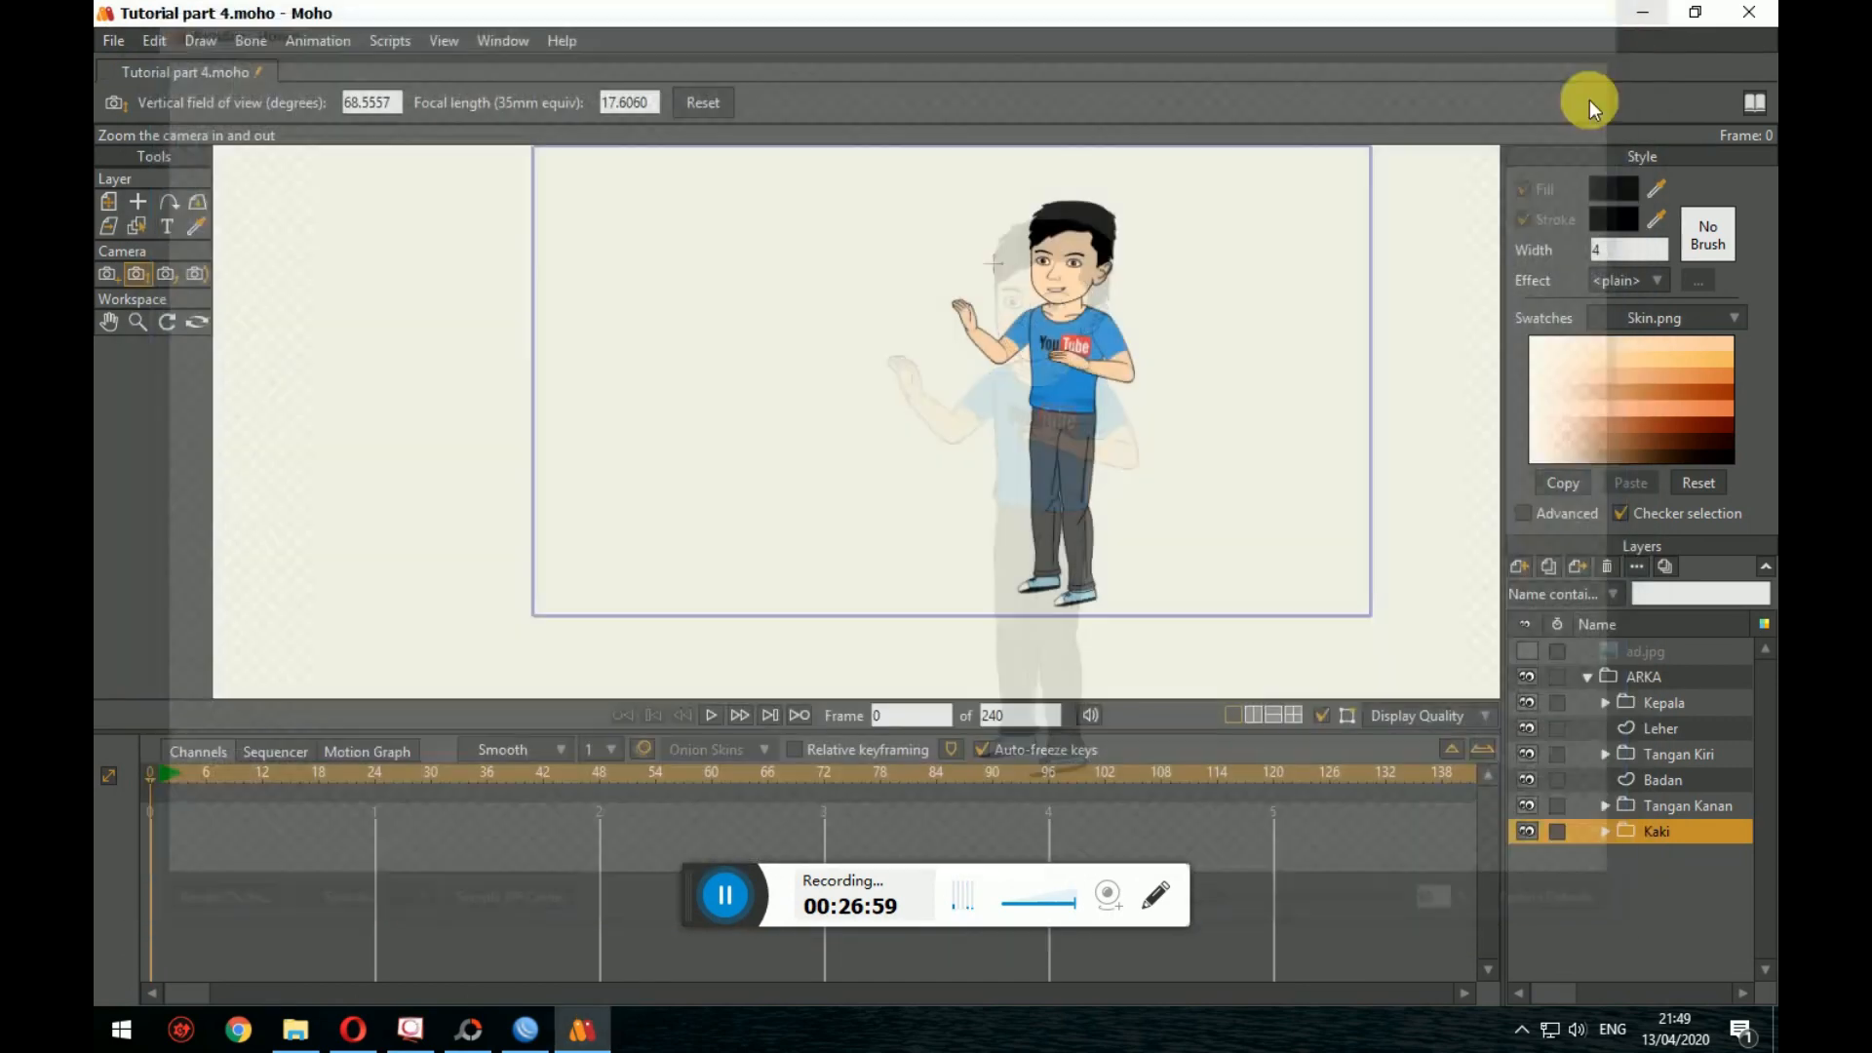
Step: Reshape the Lengan1 upper arm of Tangan Kiri by moving its elbow end down and inward, centring its points at about X 0.4749, Y -0.9032
{"action": "scroll", "coordinate": [1165, 444], "scroll_direction": "up", "scroll_amount": 2}
{"action": "left_click_drag", "start_coordinate": [1044, 402], "coordinate": [1207, 607]}
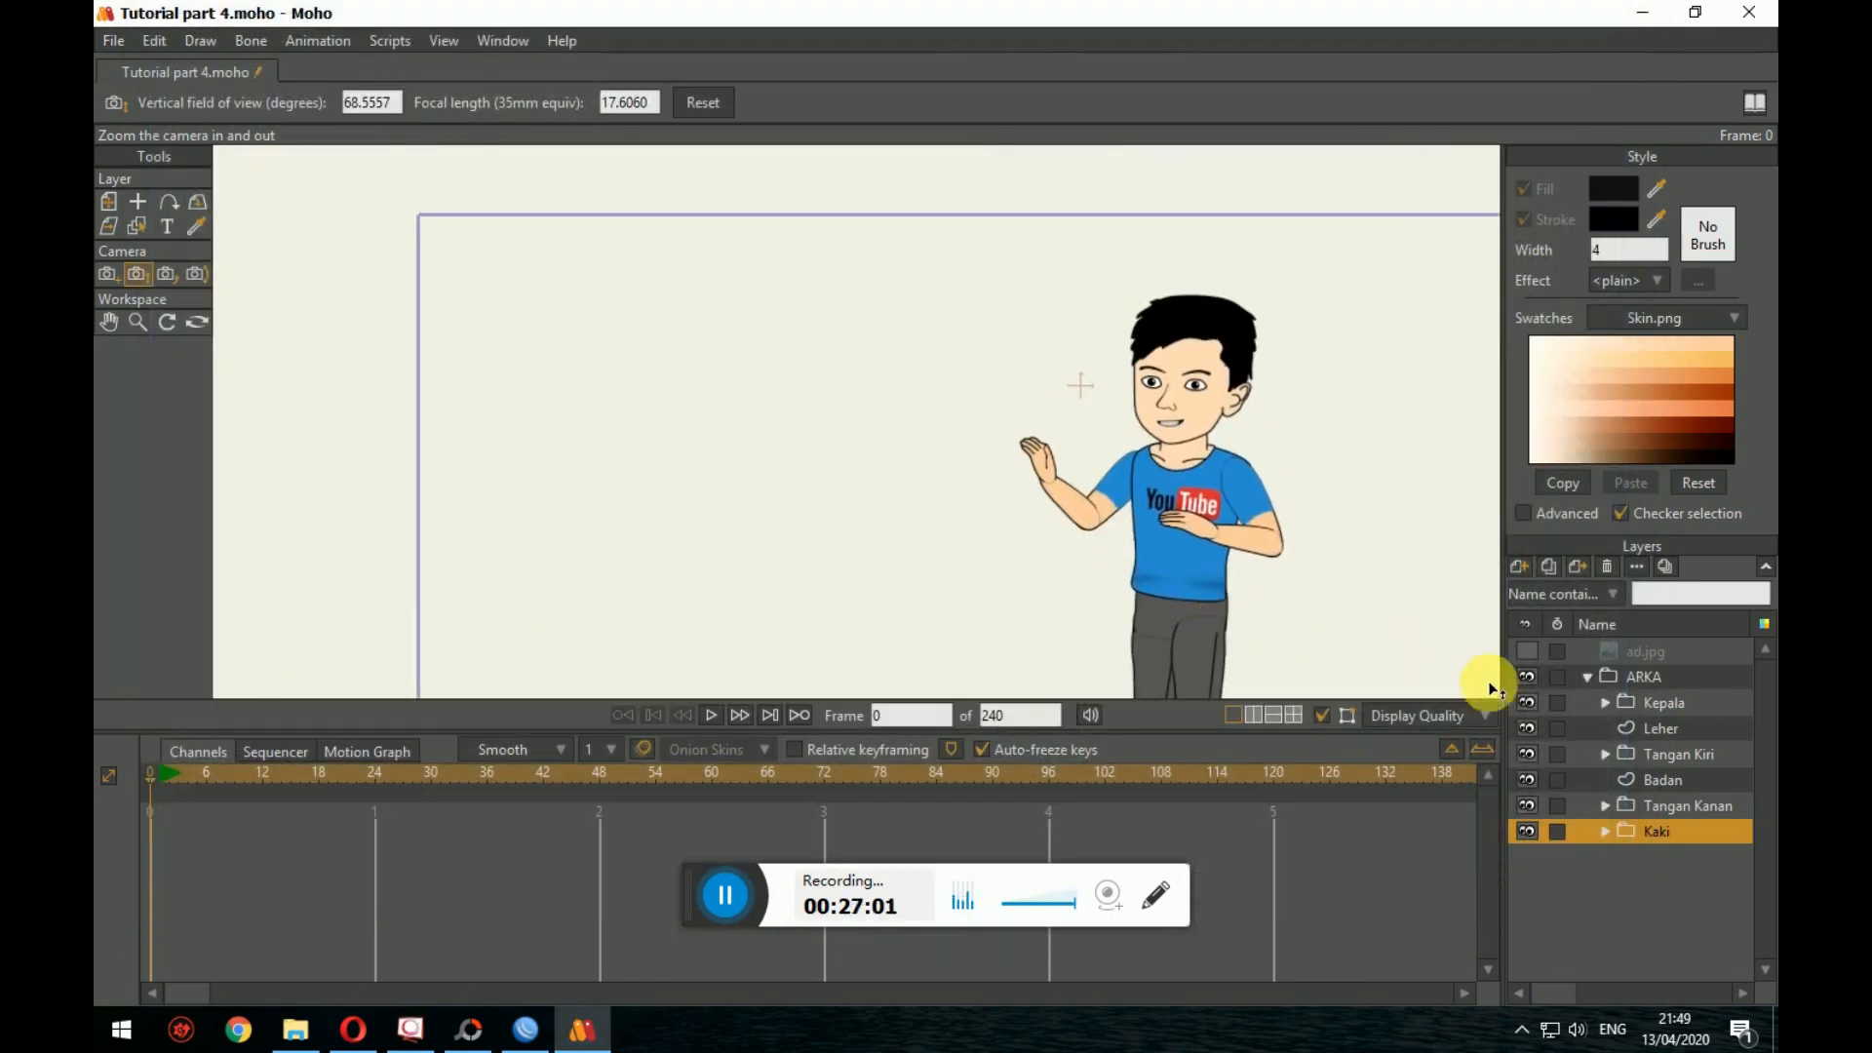
{"action": "left_click", "coordinate": [1672, 757]}
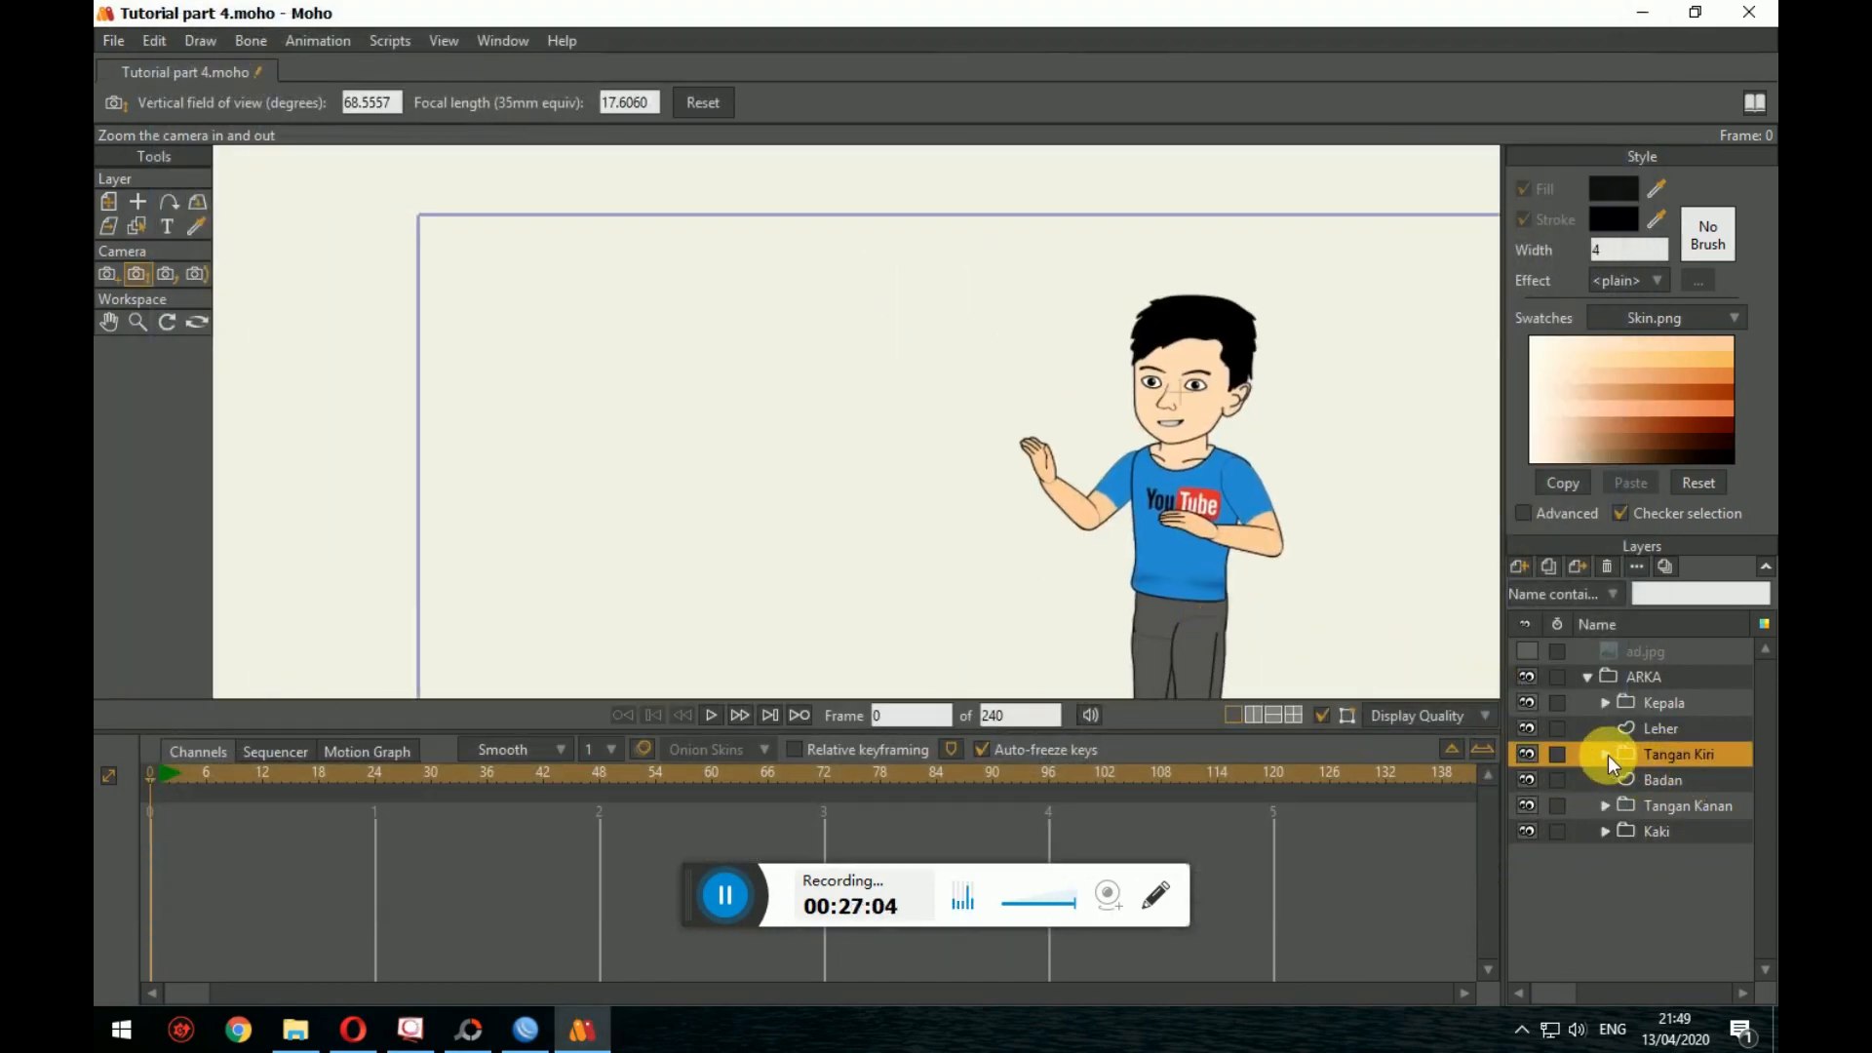
{"action": "left_click", "coordinate": [1605, 755]}
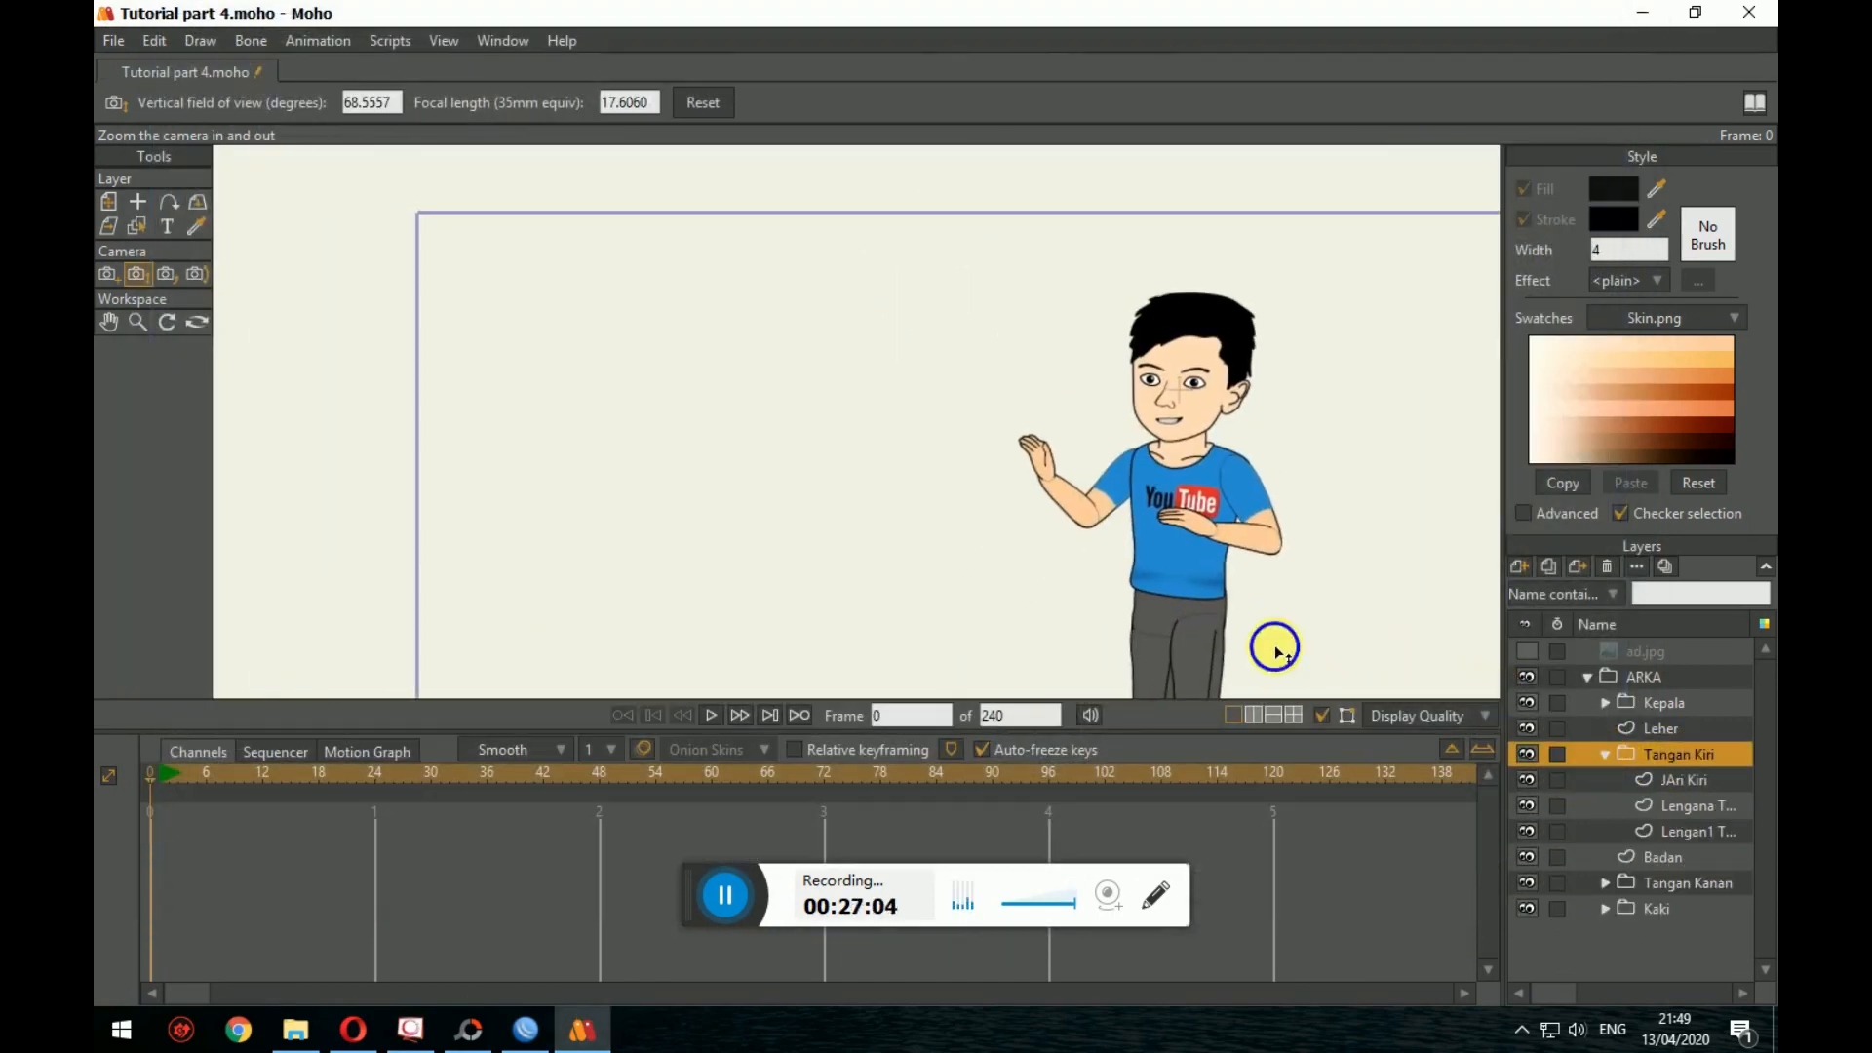
{"action": "left_click", "coordinate": [1688, 786]}
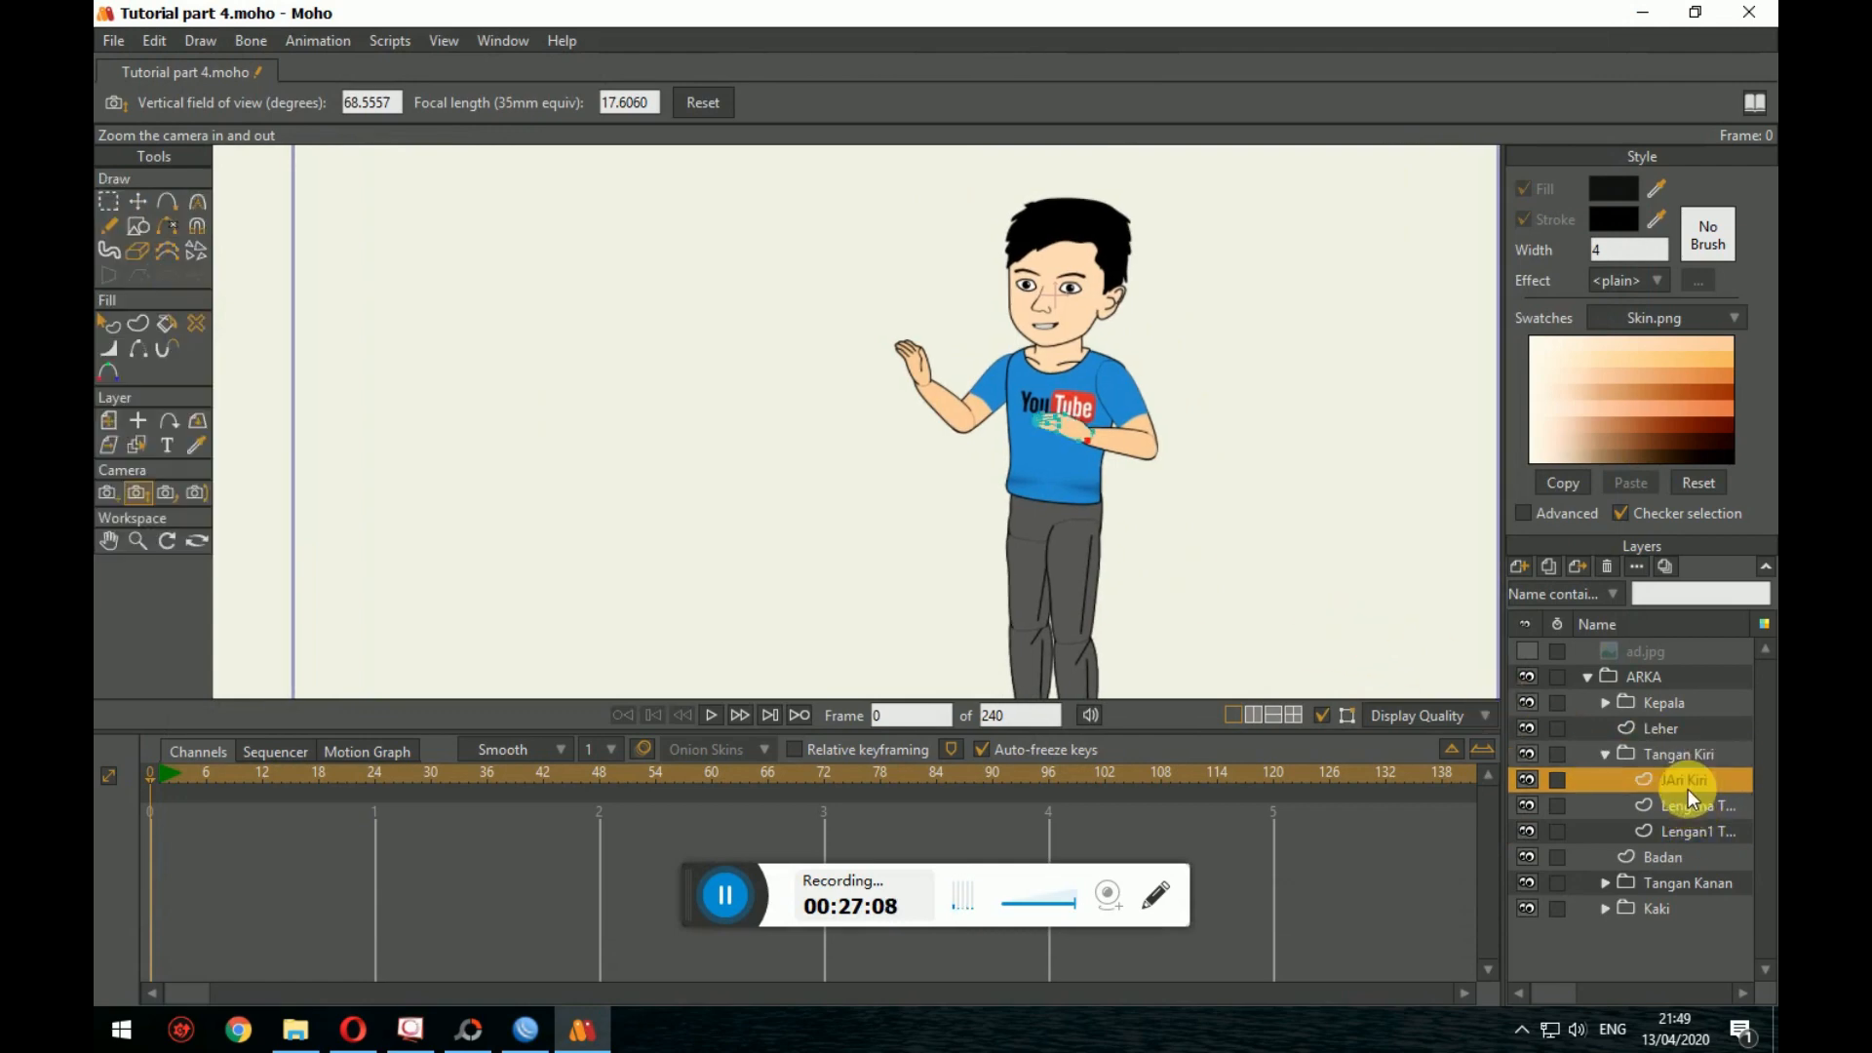
{"action": "left_click", "coordinate": [1687, 806]}
{"action": "left_click", "coordinate": [1688, 833]}
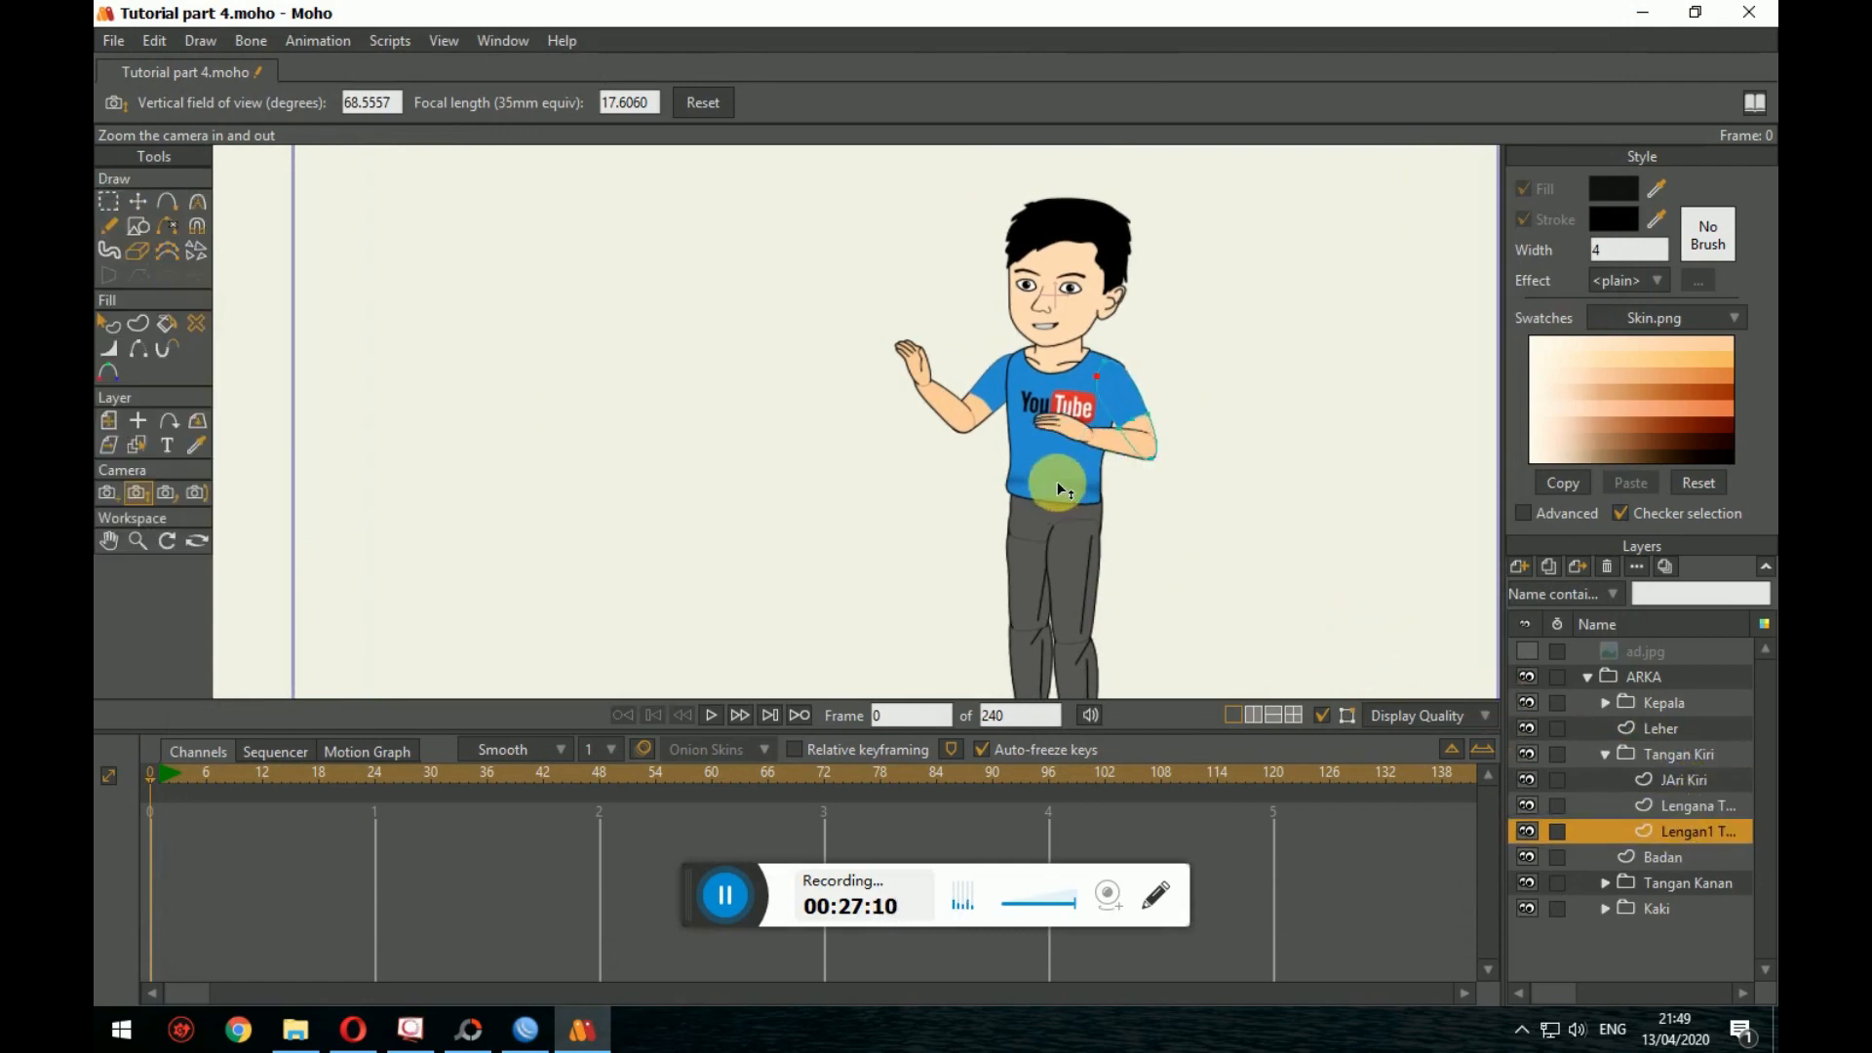
{"action": "scroll", "coordinate": [1190, 472], "scroll_direction": "up", "scroll_amount": 2}
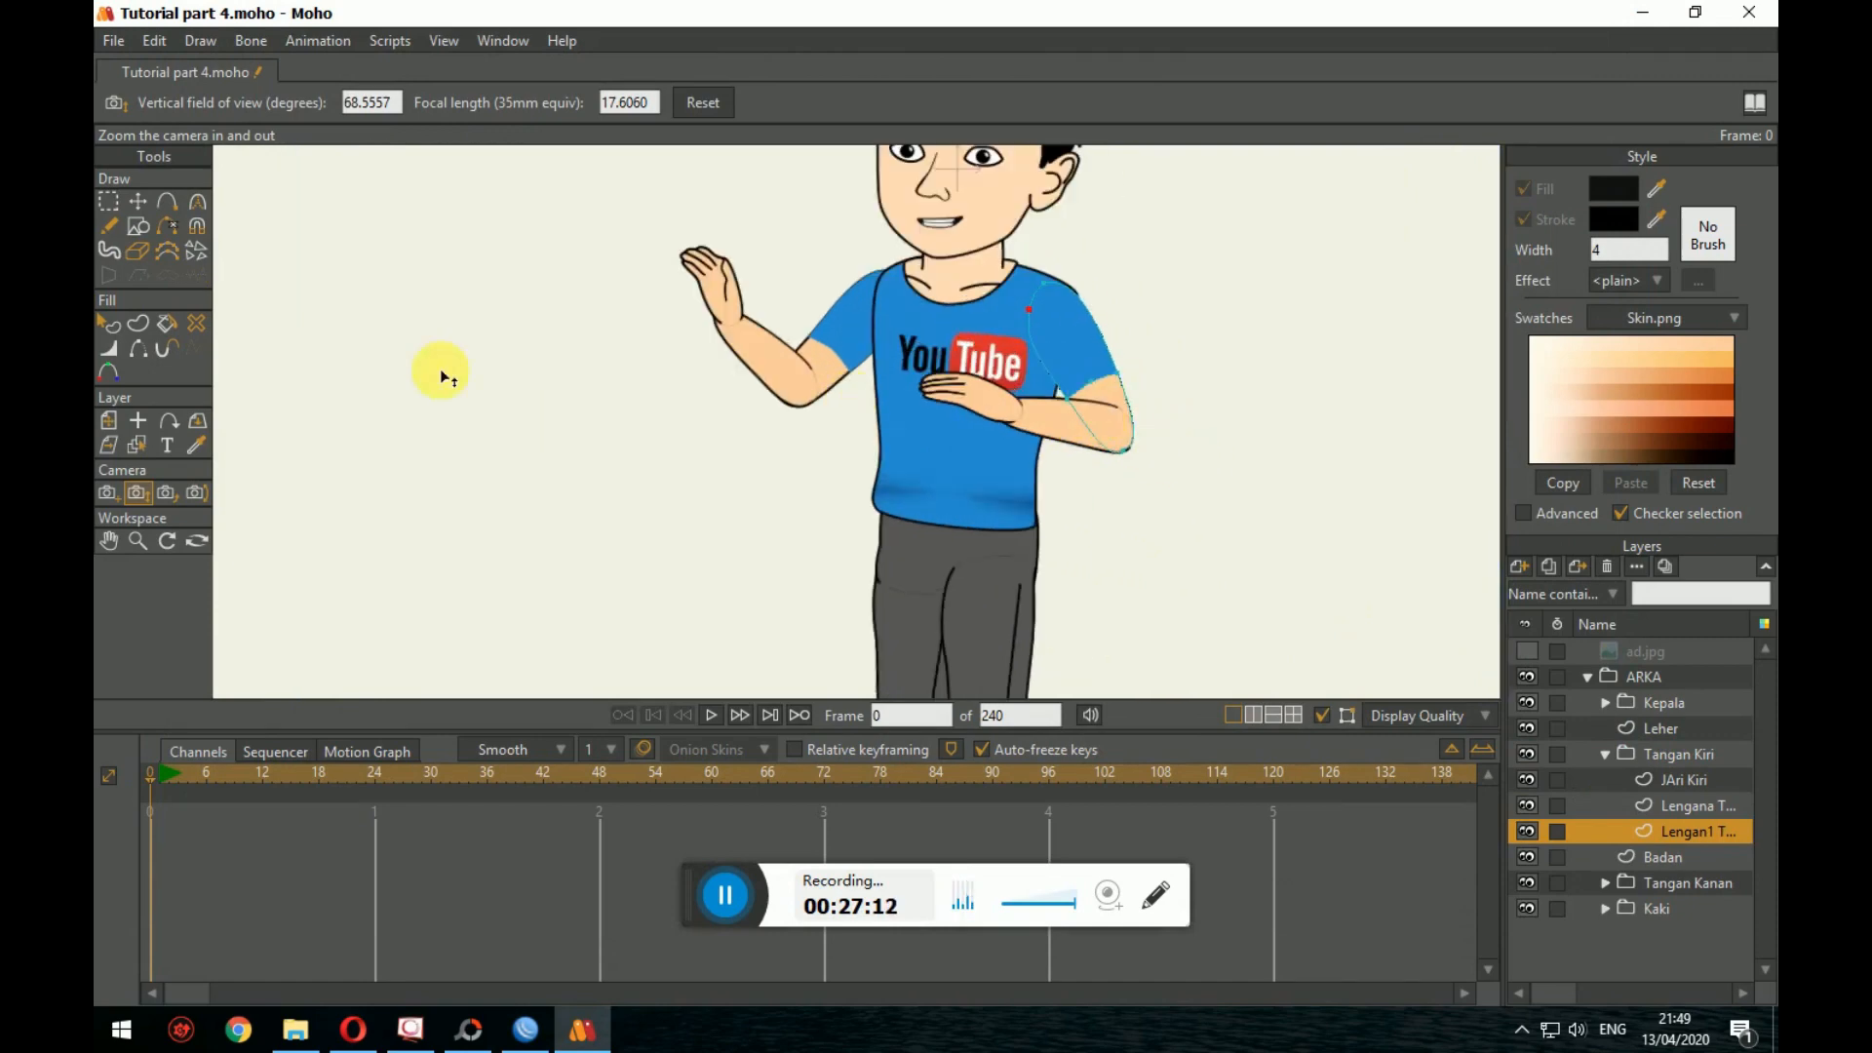
{"action": "left_click", "coordinate": [137, 201]}
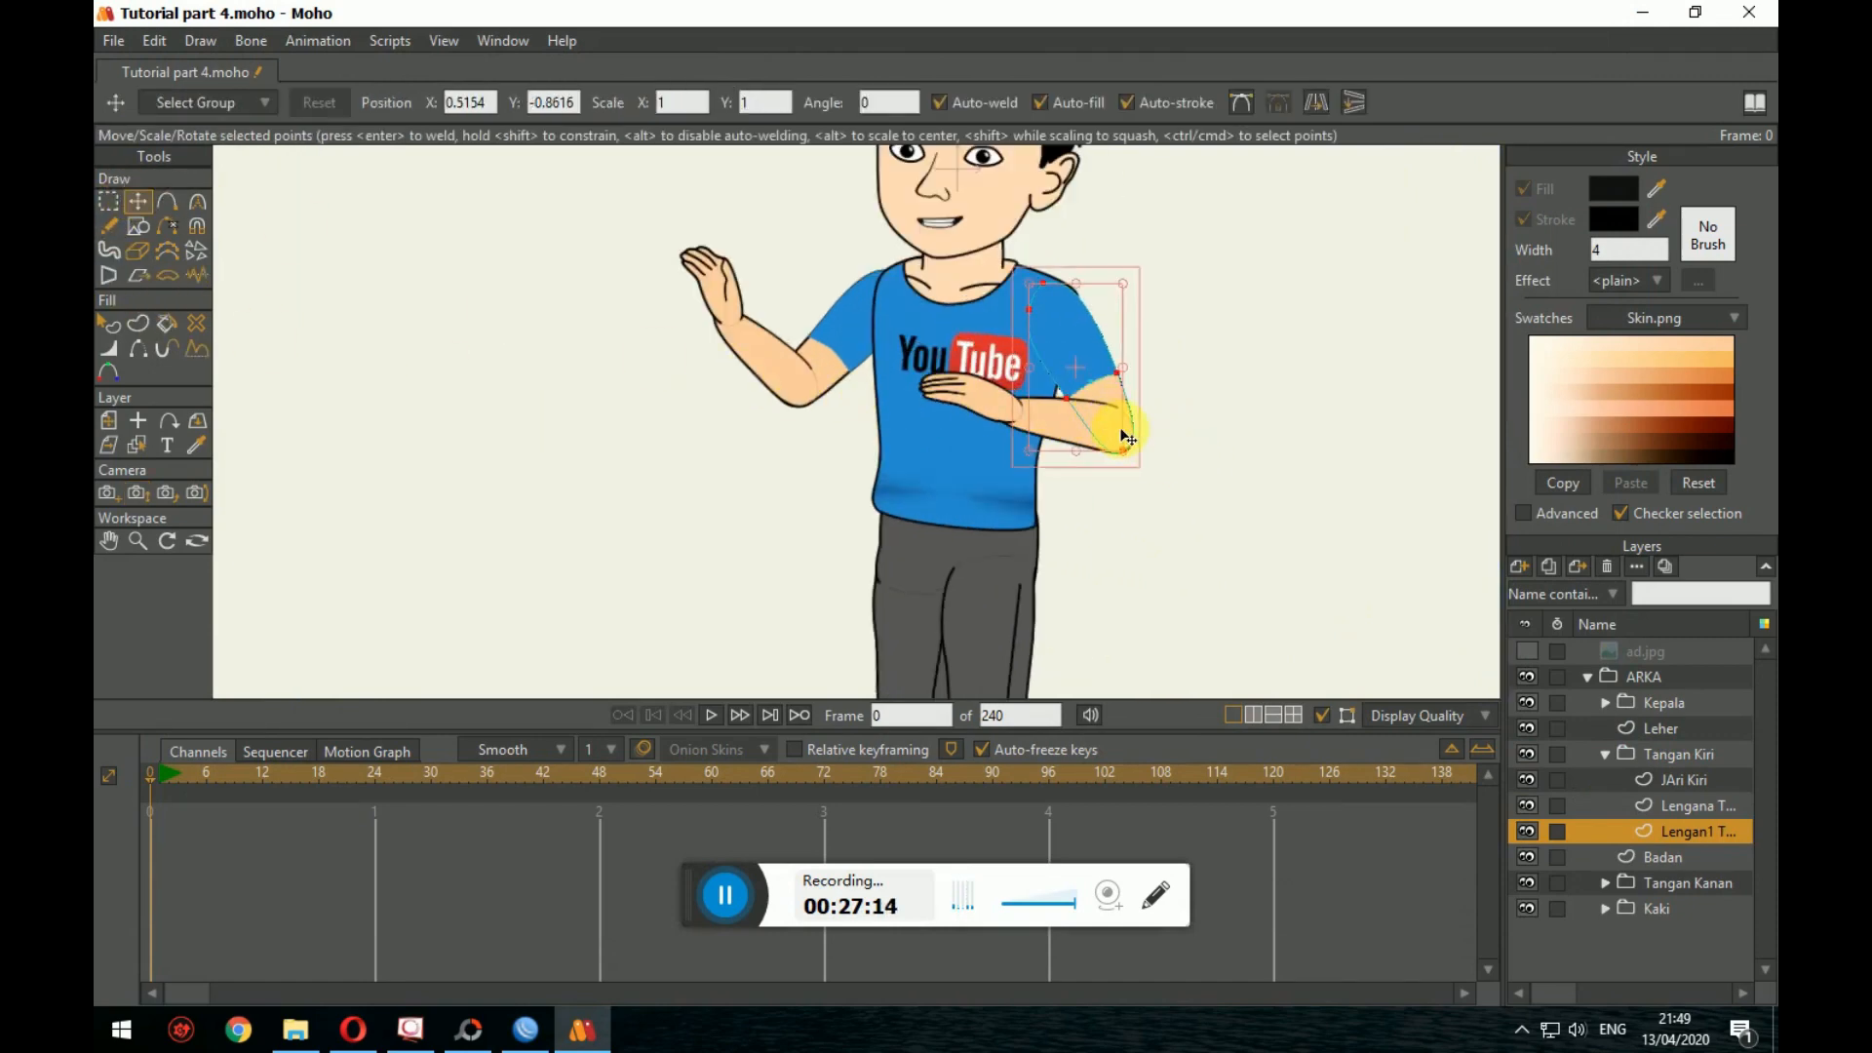
{"action": "left_click_drag", "start_coordinate": [1128, 439], "coordinate": [1122, 479]}
{"action": "left_click_drag", "start_coordinate": [1107, 484], "coordinate": [1080, 426]}
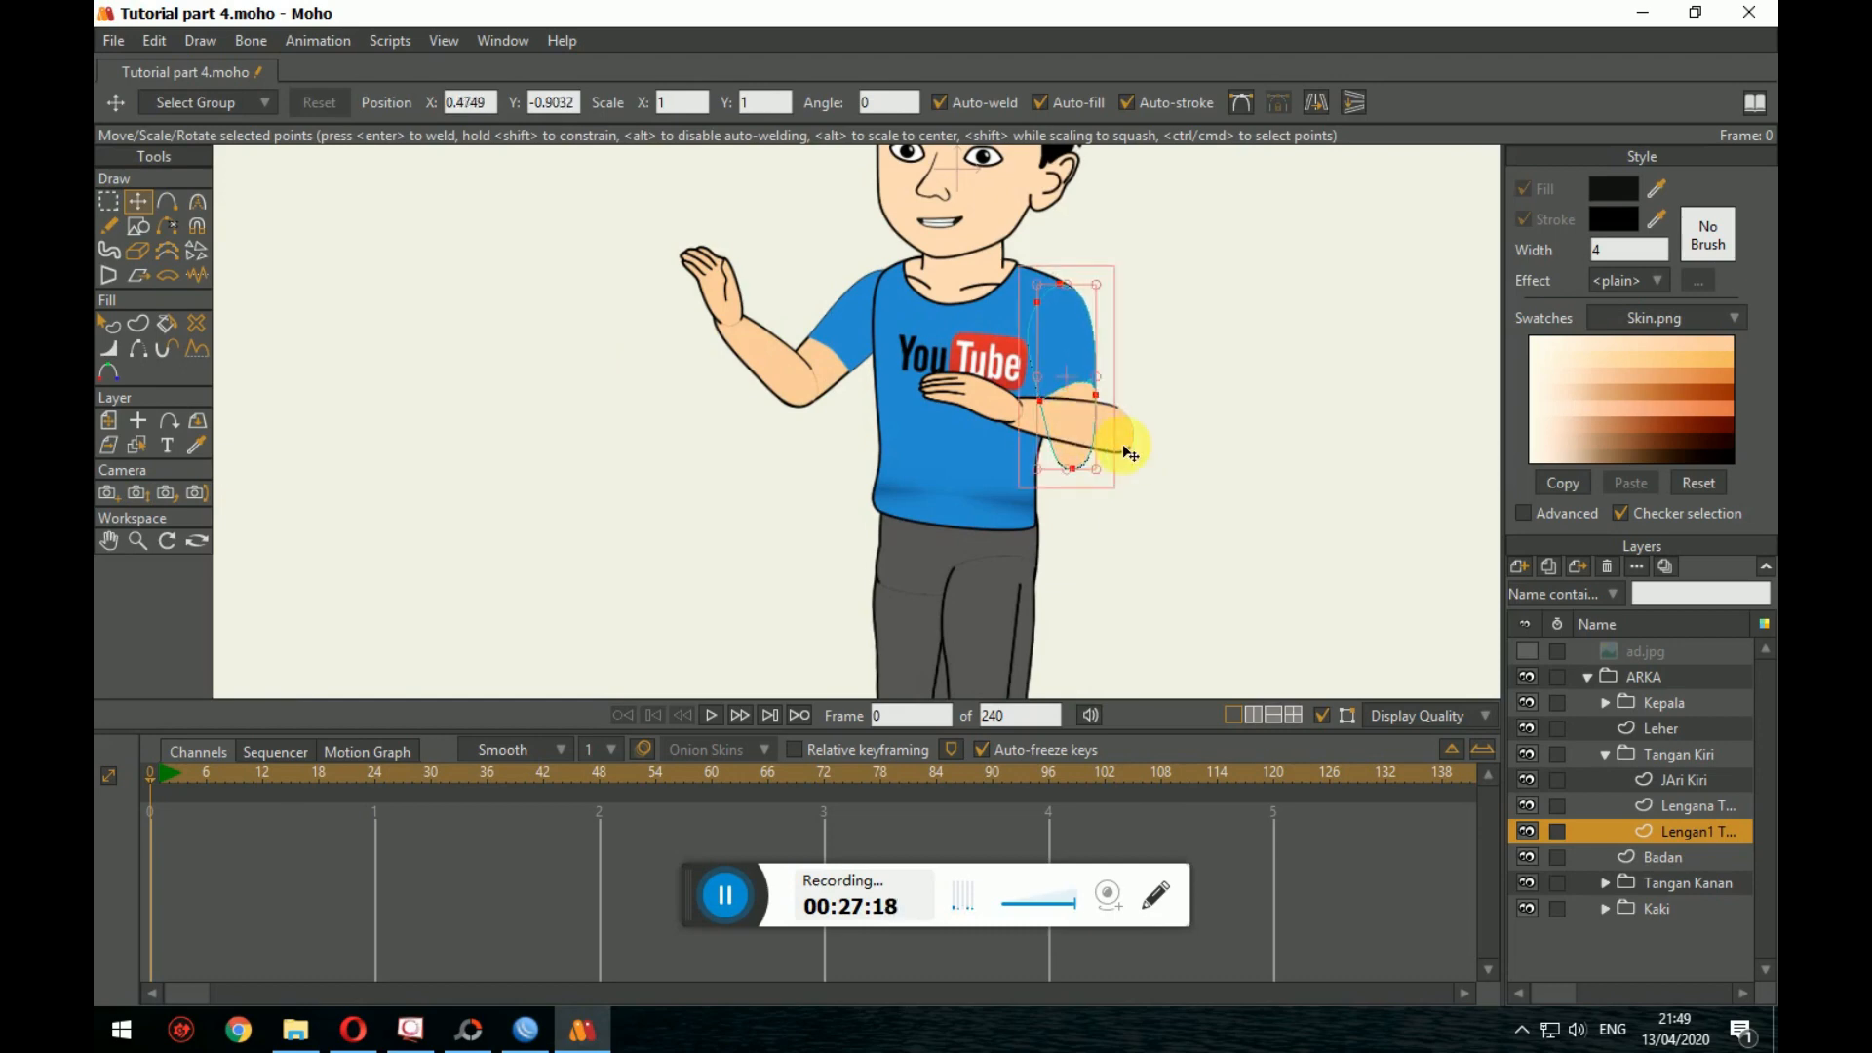
{"action": "left_click", "coordinate": [1182, 478]}
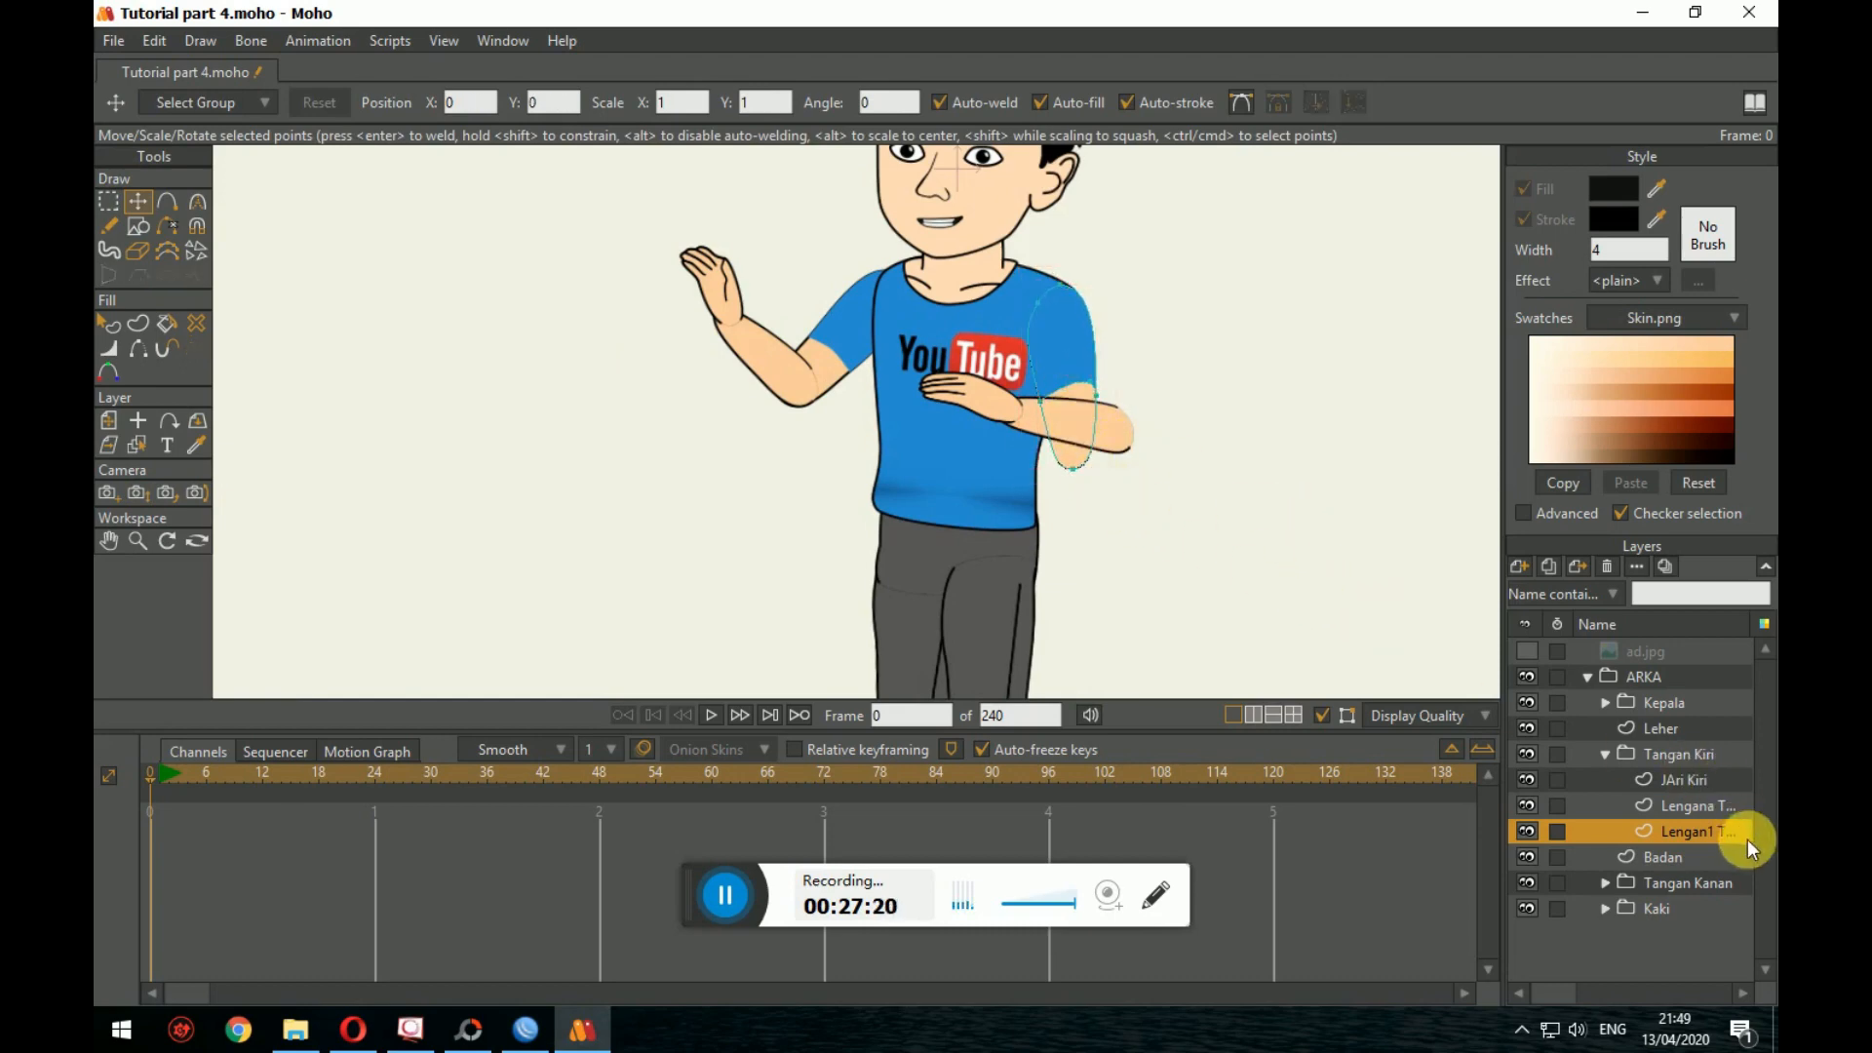
Step: Rotate the left forearm of Tangan Kiri to hang down below the upper arm, centring its points at about X 0.5004, Y -1.4589
{"action": "left_click", "coordinate": [1712, 805]}
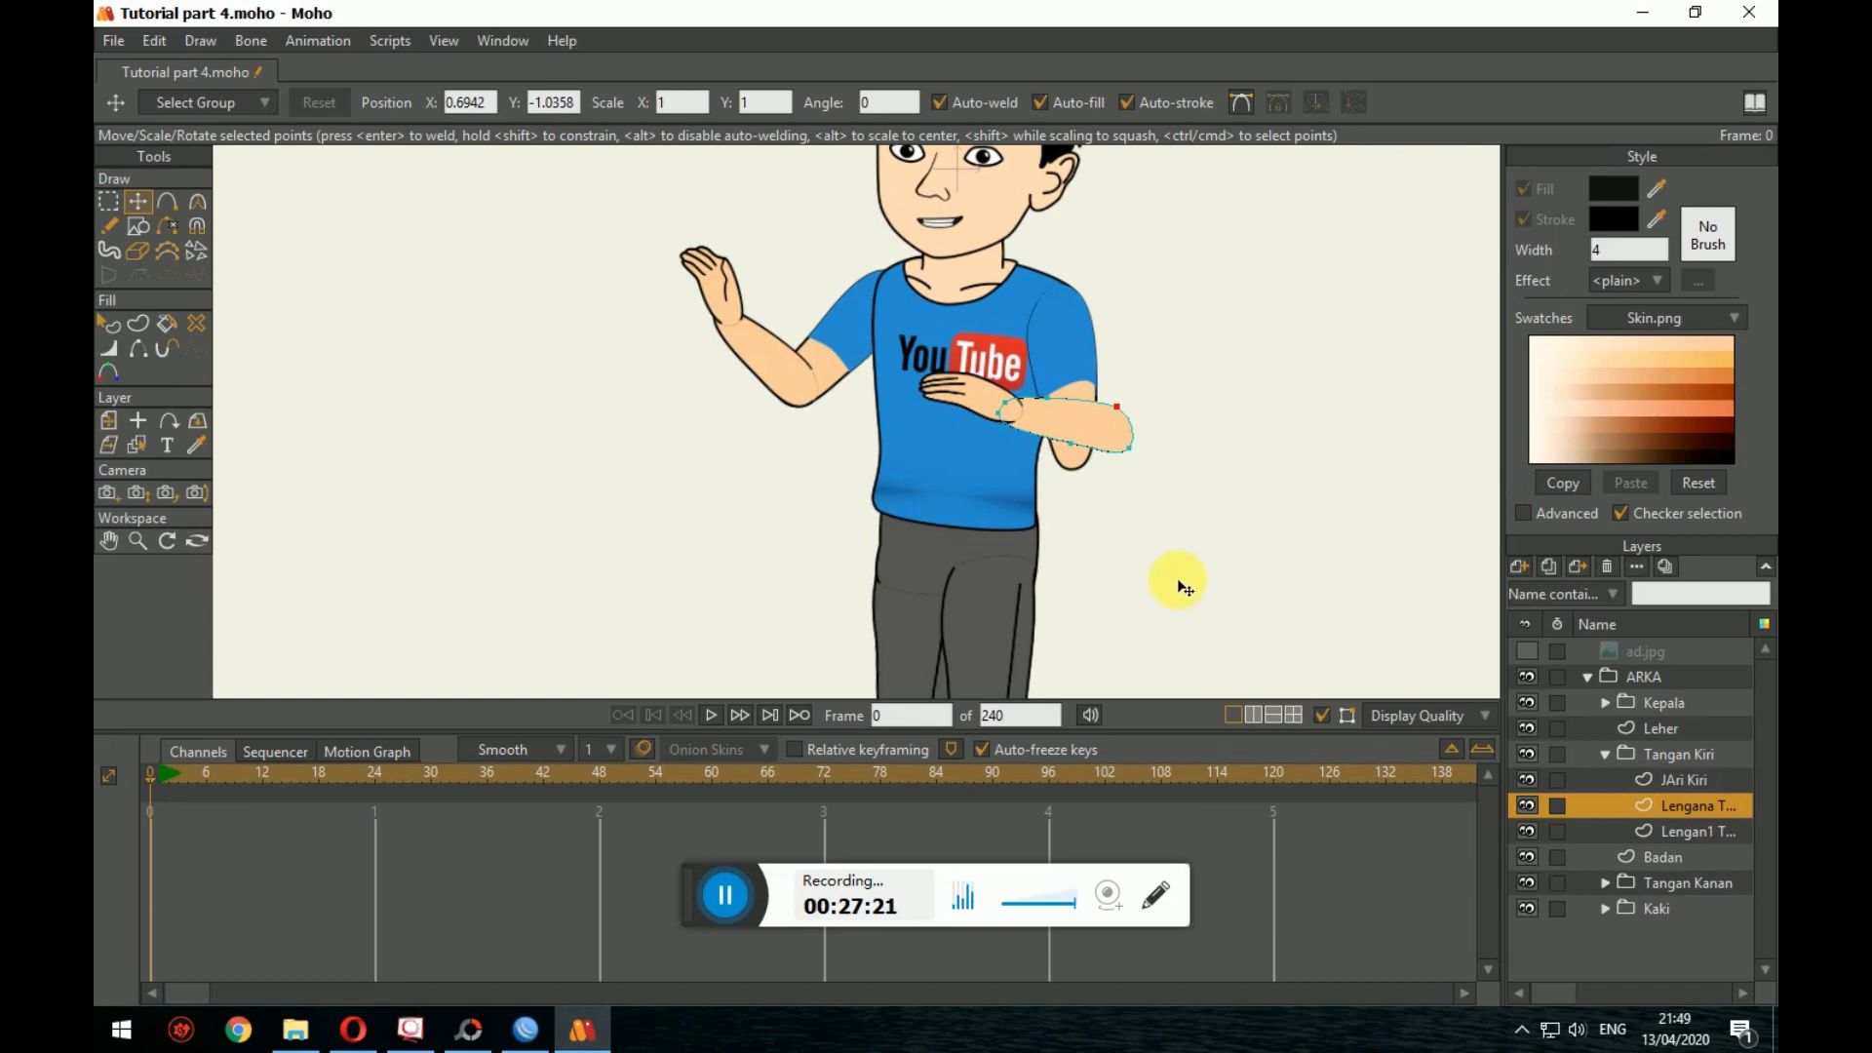
{"action": "left_click", "coordinate": [1007, 431]}
{"action": "left_click_drag", "start_coordinate": [1036, 450], "coordinate": [1096, 558]}
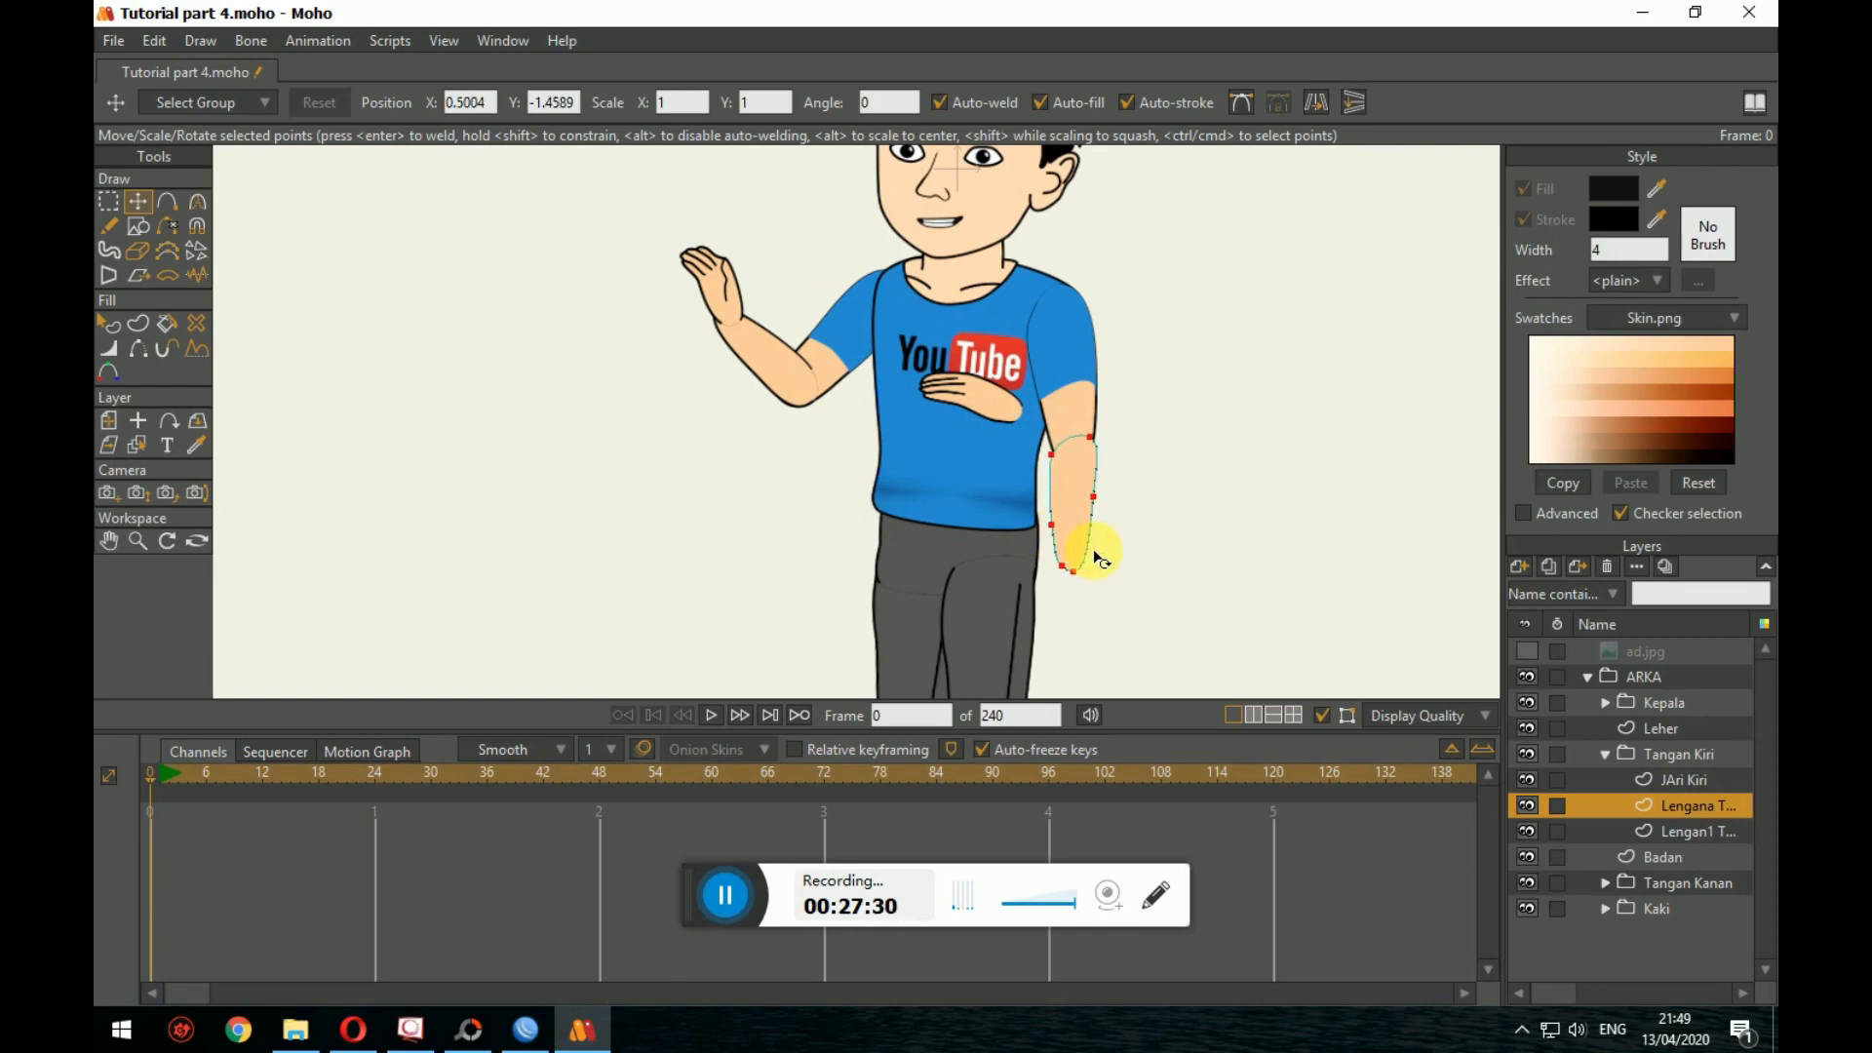
Step: Shift the elbow end of the Lengan1 upper arm in Tangan Kiri slightly inward toward the body
{"action": "left_click", "coordinate": [1706, 829]}
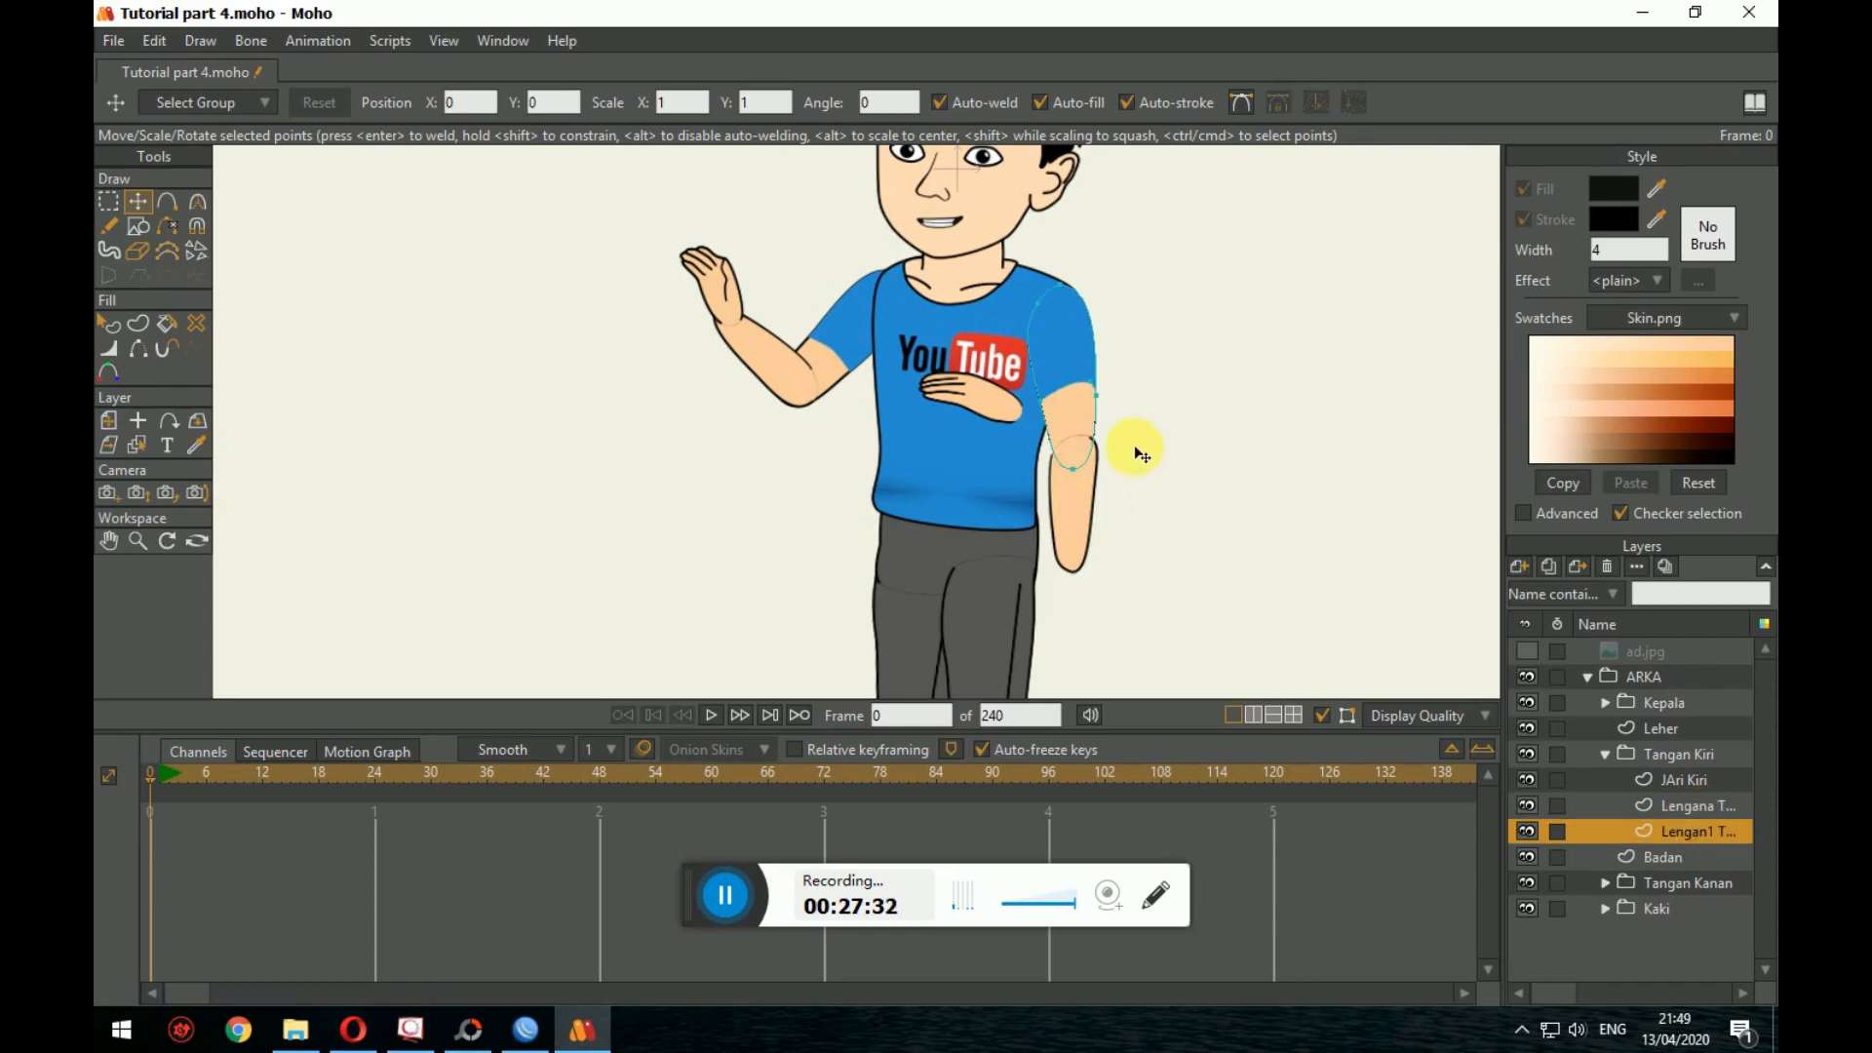
{"action": "double_click", "coordinate": [1089, 432]}
{"action": "left_click_drag", "start_coordinate": [1105, 463], "coordinate": [1105, 475]}
{"action": "left_click_drag", "start_coordinate": [1074, 377], "coordinate": [1072, 375]}
{"action": "left_click", "coordinate": [1083, 501]}
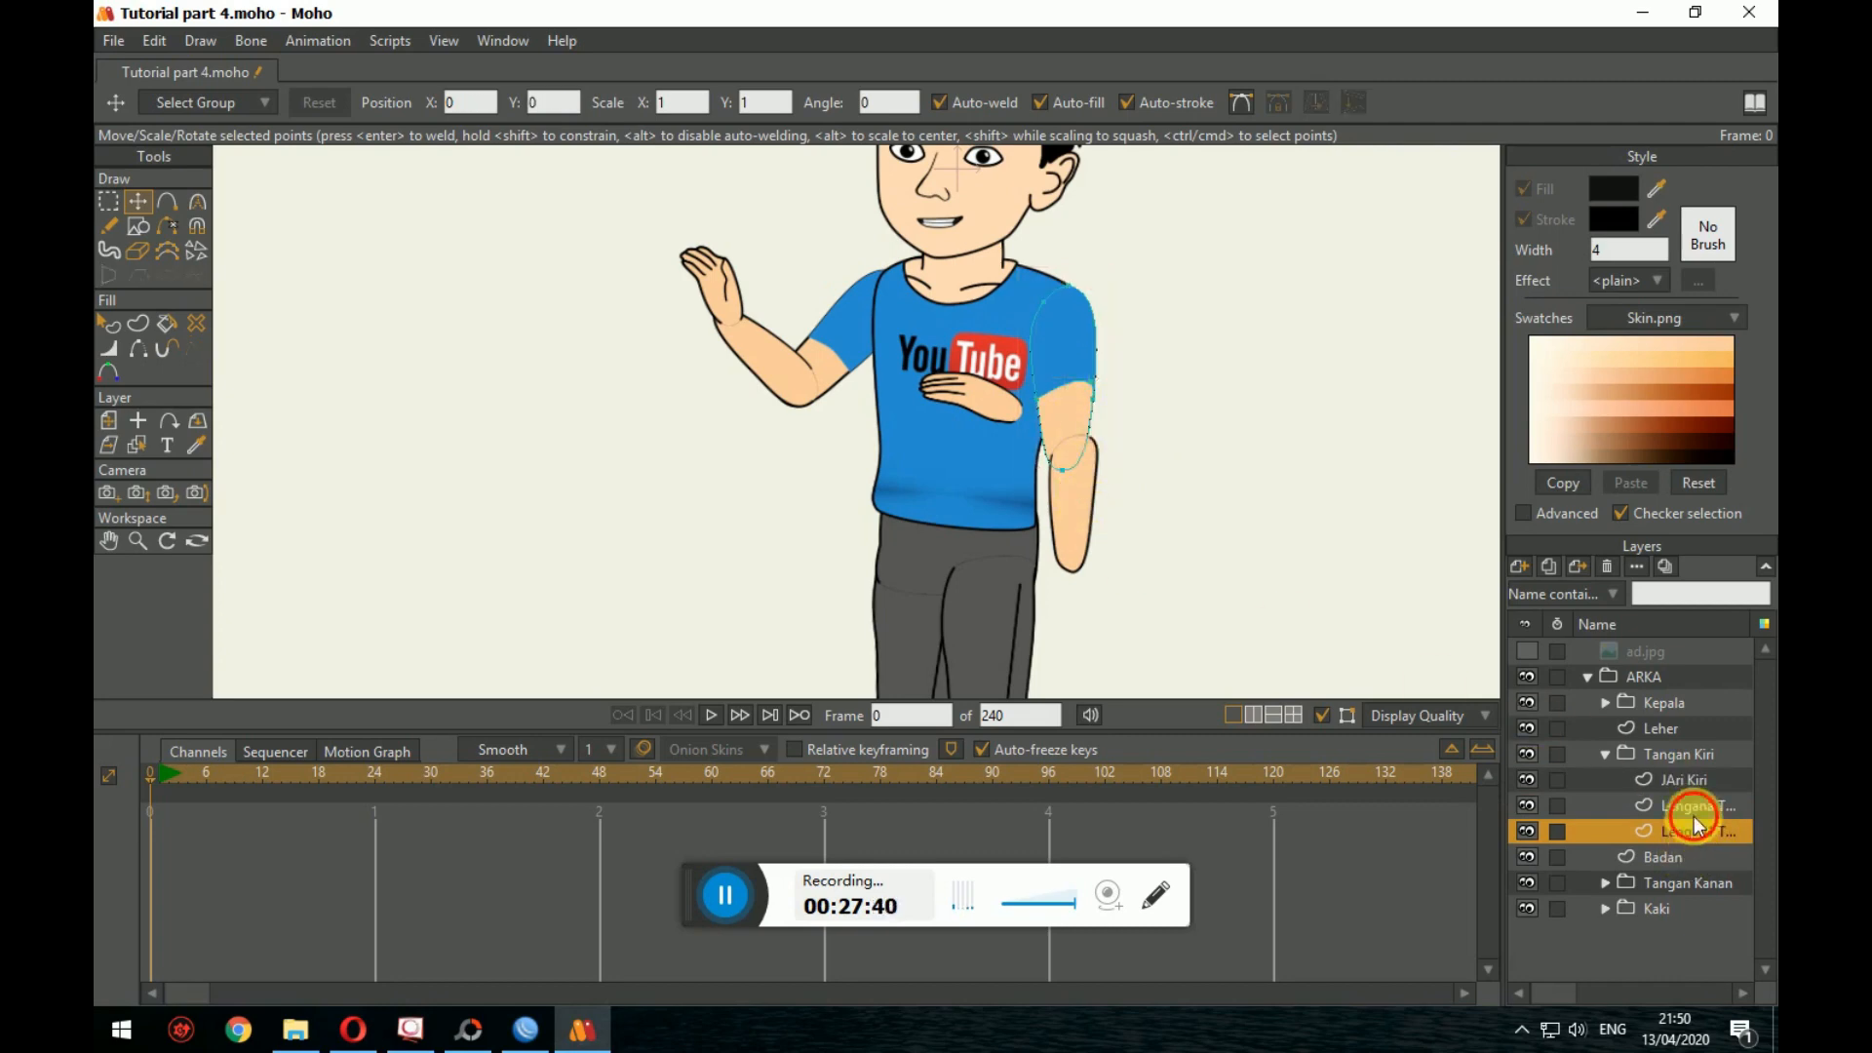
Step: Nudge the left forearm slightly inward so it lines up with the upper arm at the elbow
{"action": "left_click", "coordinate": [1692, 815]}
{"action": "left_click", "coordinate": [1068, 495]}
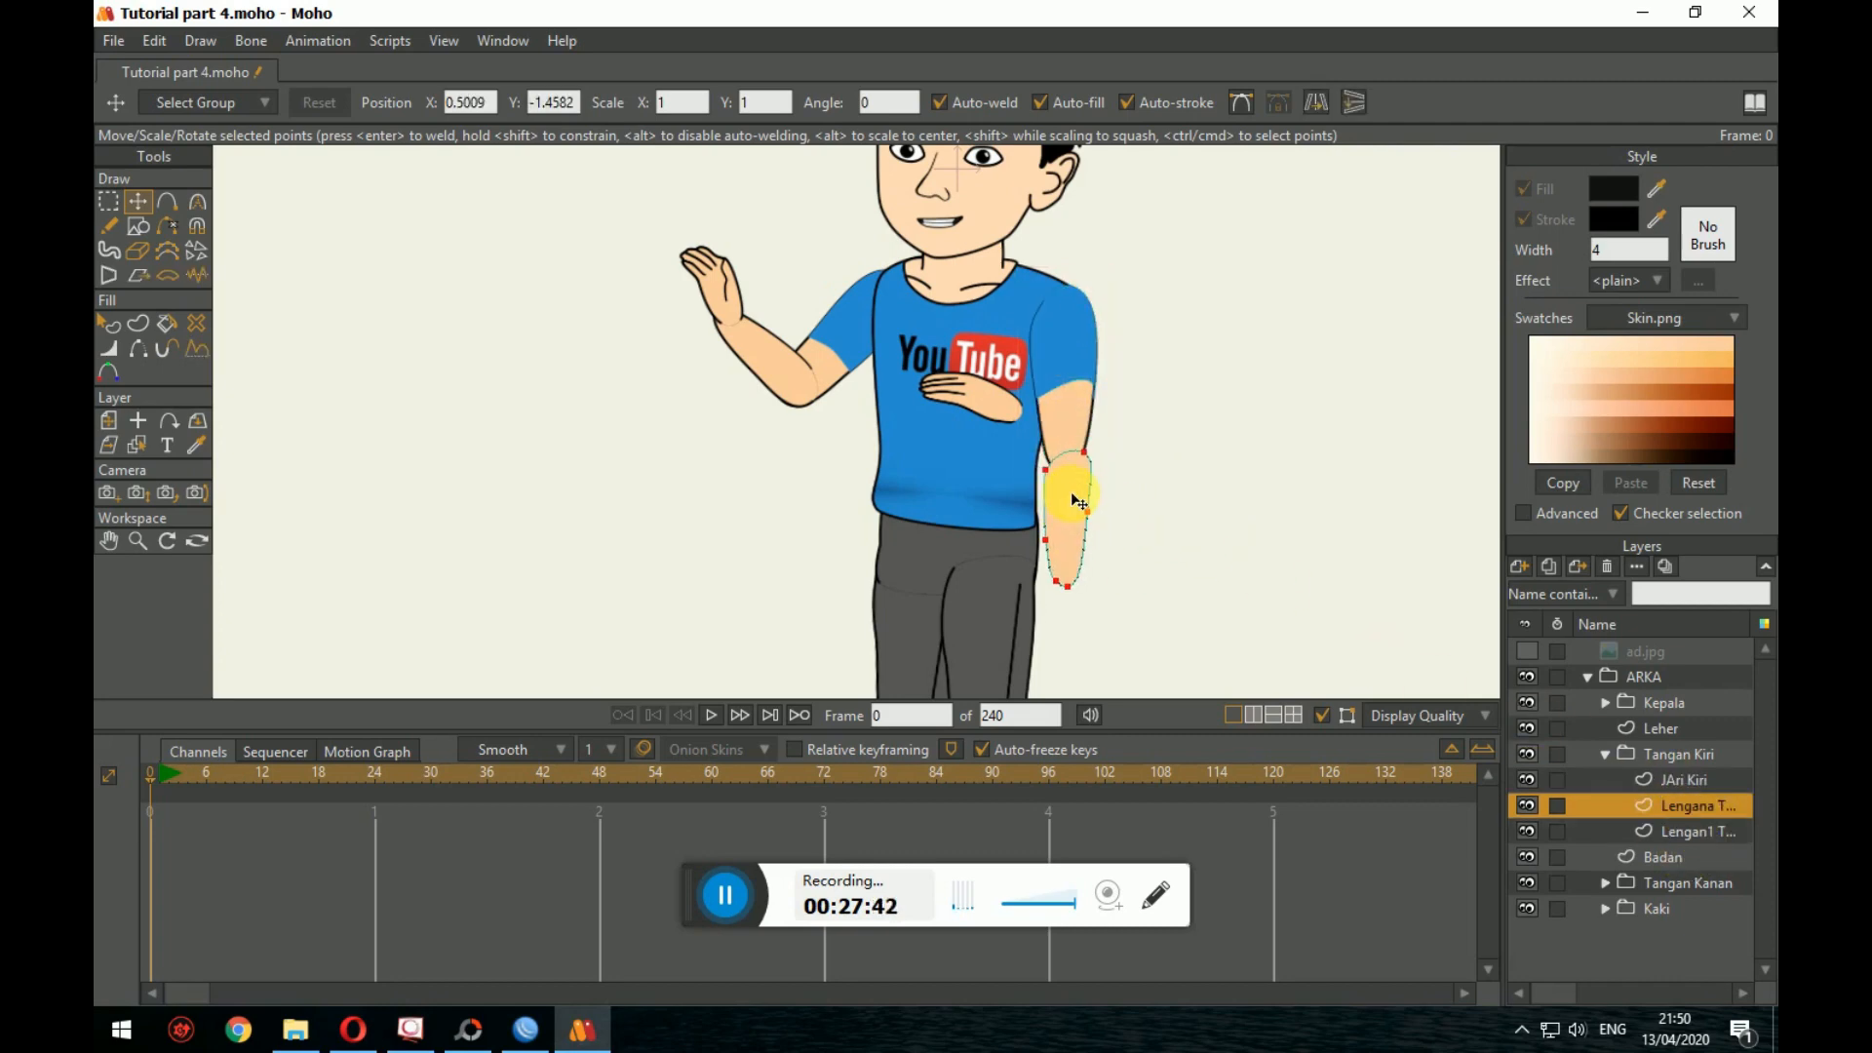
{"action": "left_click_drag", "start_coordinate": [1079, 500], "coordinate": [1077, 489]}
{"action": "left_click", "coordinate": [1183, 535]}
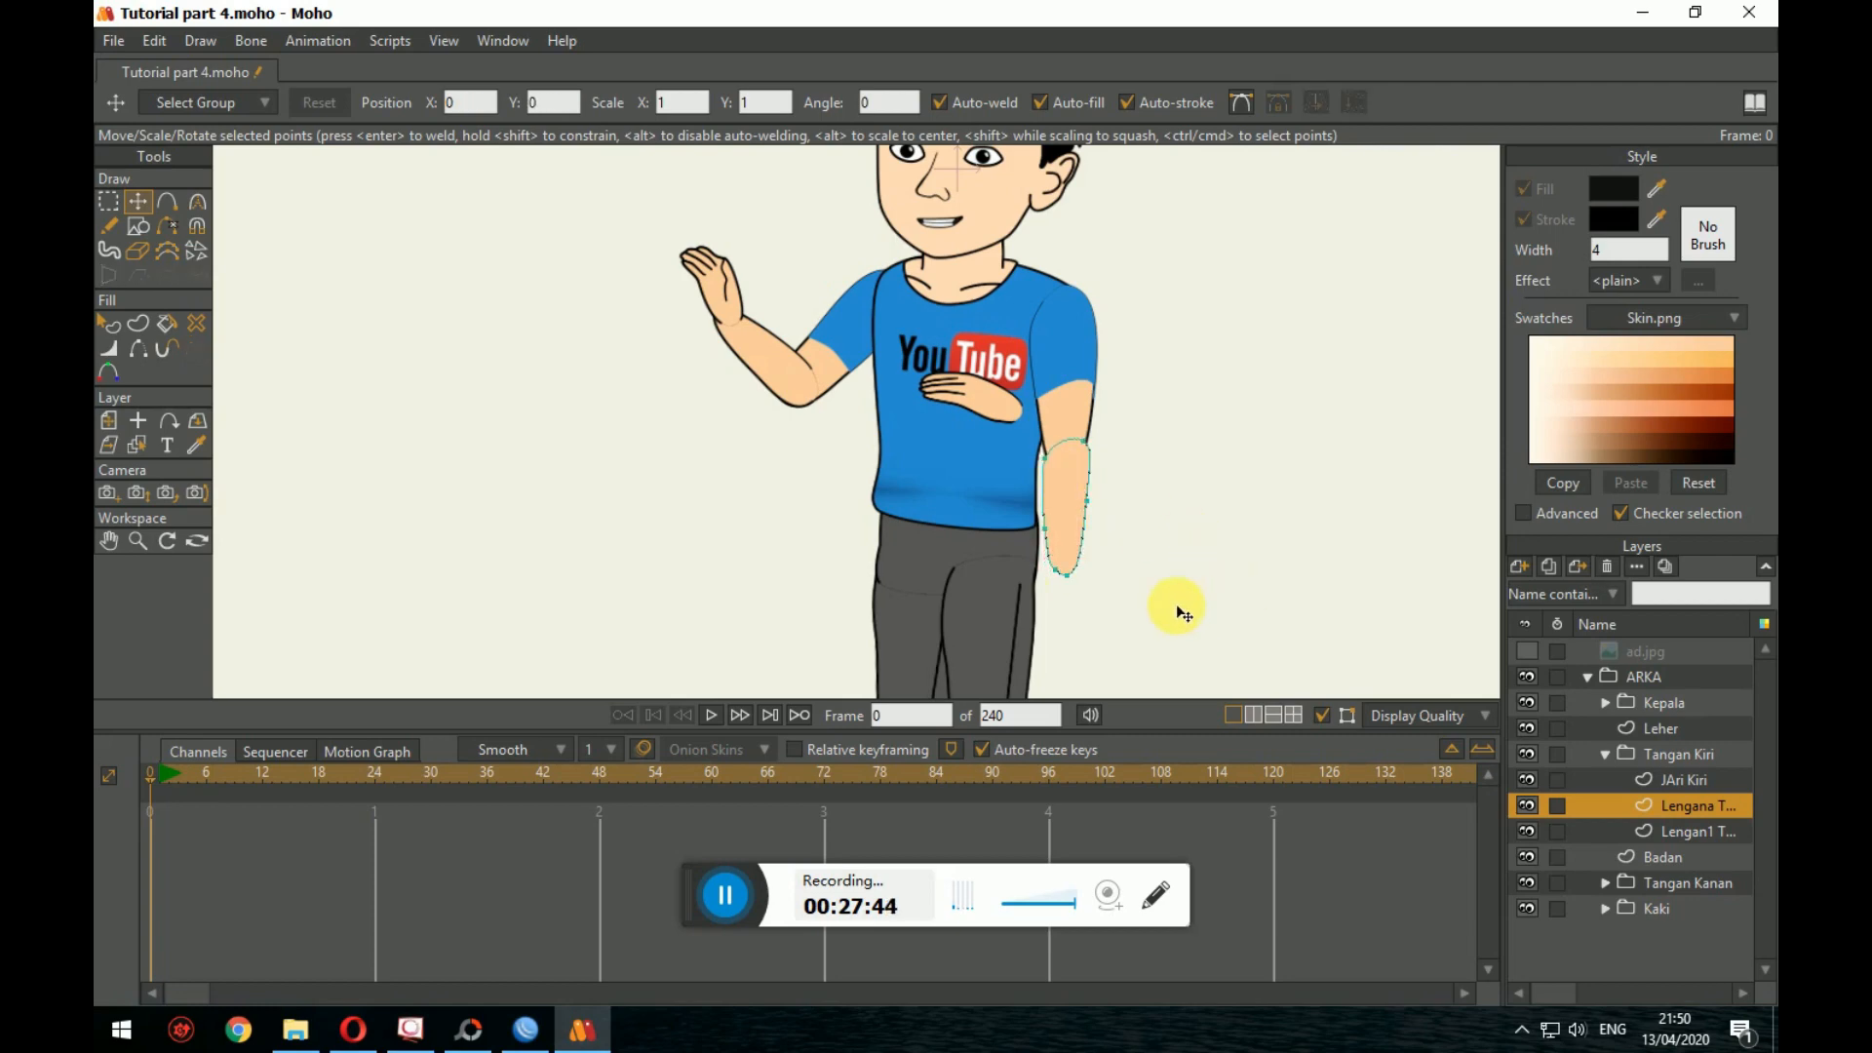
Step: Select all points of the JAri Kiri hand and move and rotate them to the forearm's lower end, around X 0.3642, Y -1.8009
{"action": "left_click", "coordinate": [1684, 780]}
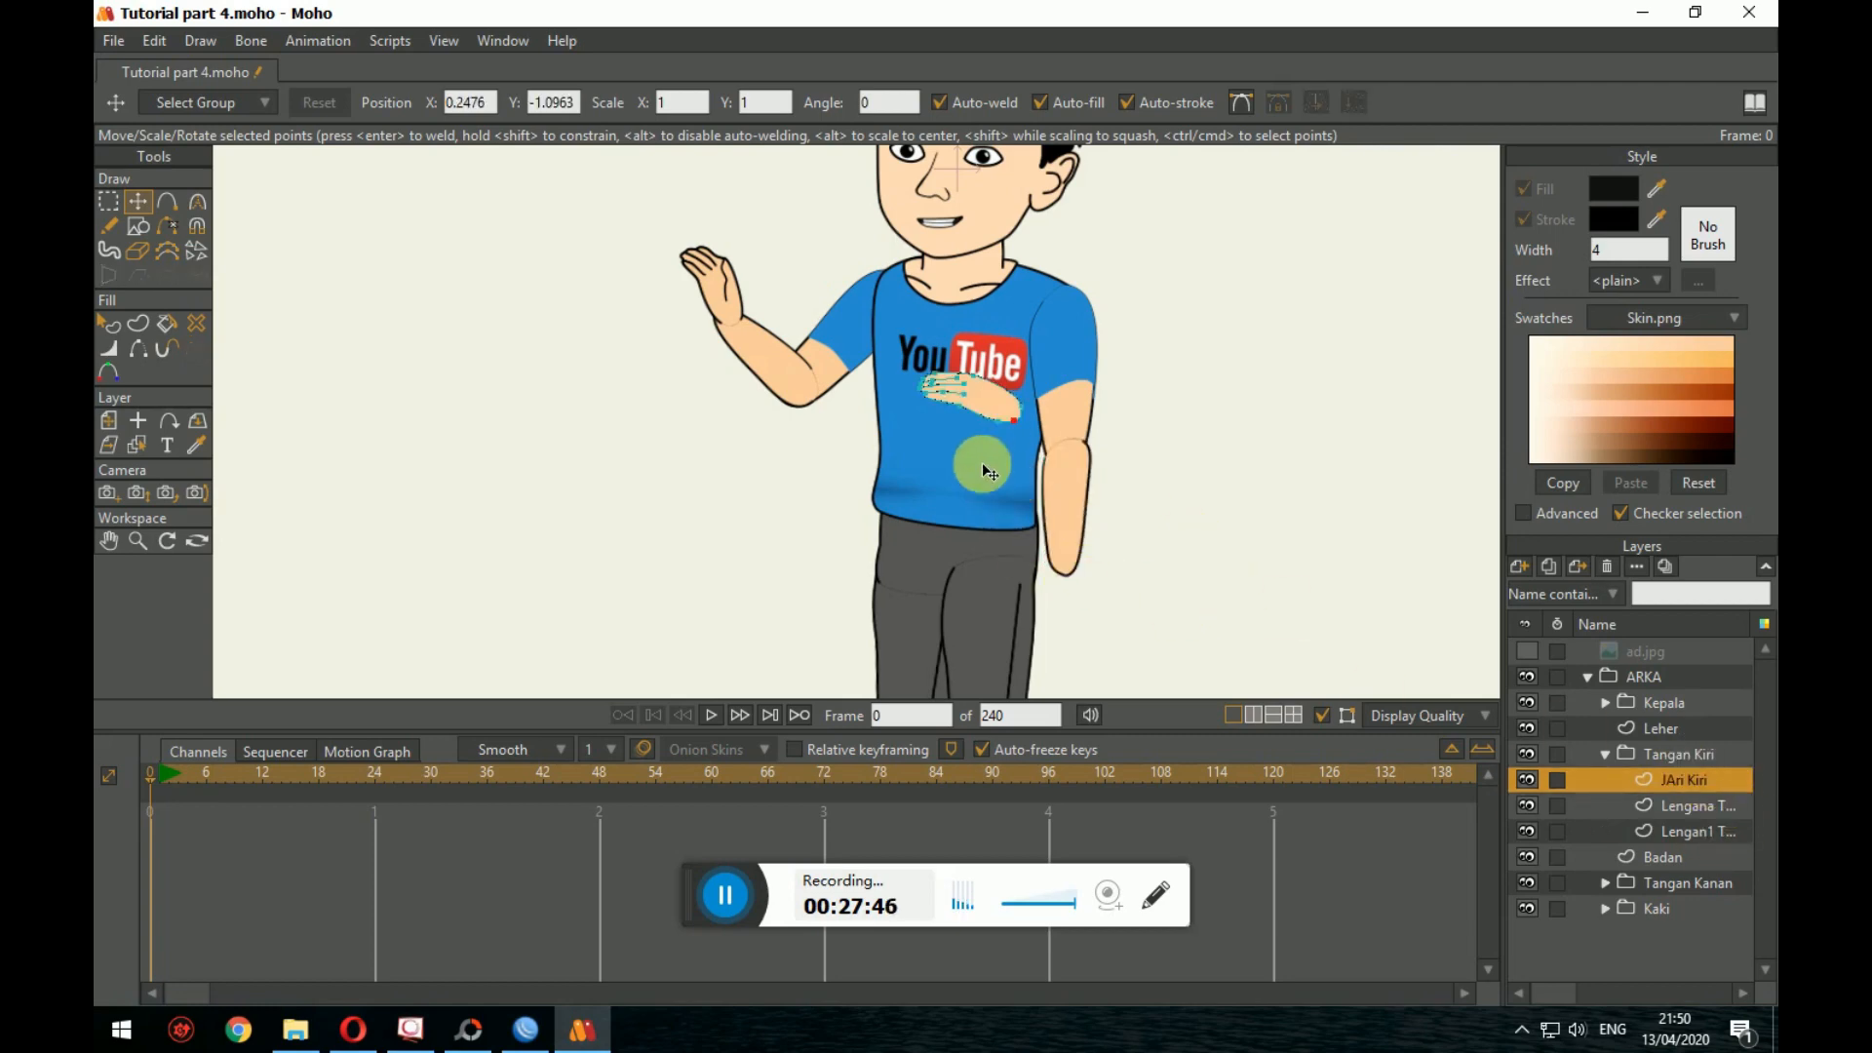
{"action": "mouse_move", "coordinate": [995, 410]}
{"action": "left_mouse_down"}
{"action": "mouse_move", "coordinate": [1009, 531]}
{"action": "mouse_move", "coordinate": [995, 412]}
{"action": "left_mouse_up"}
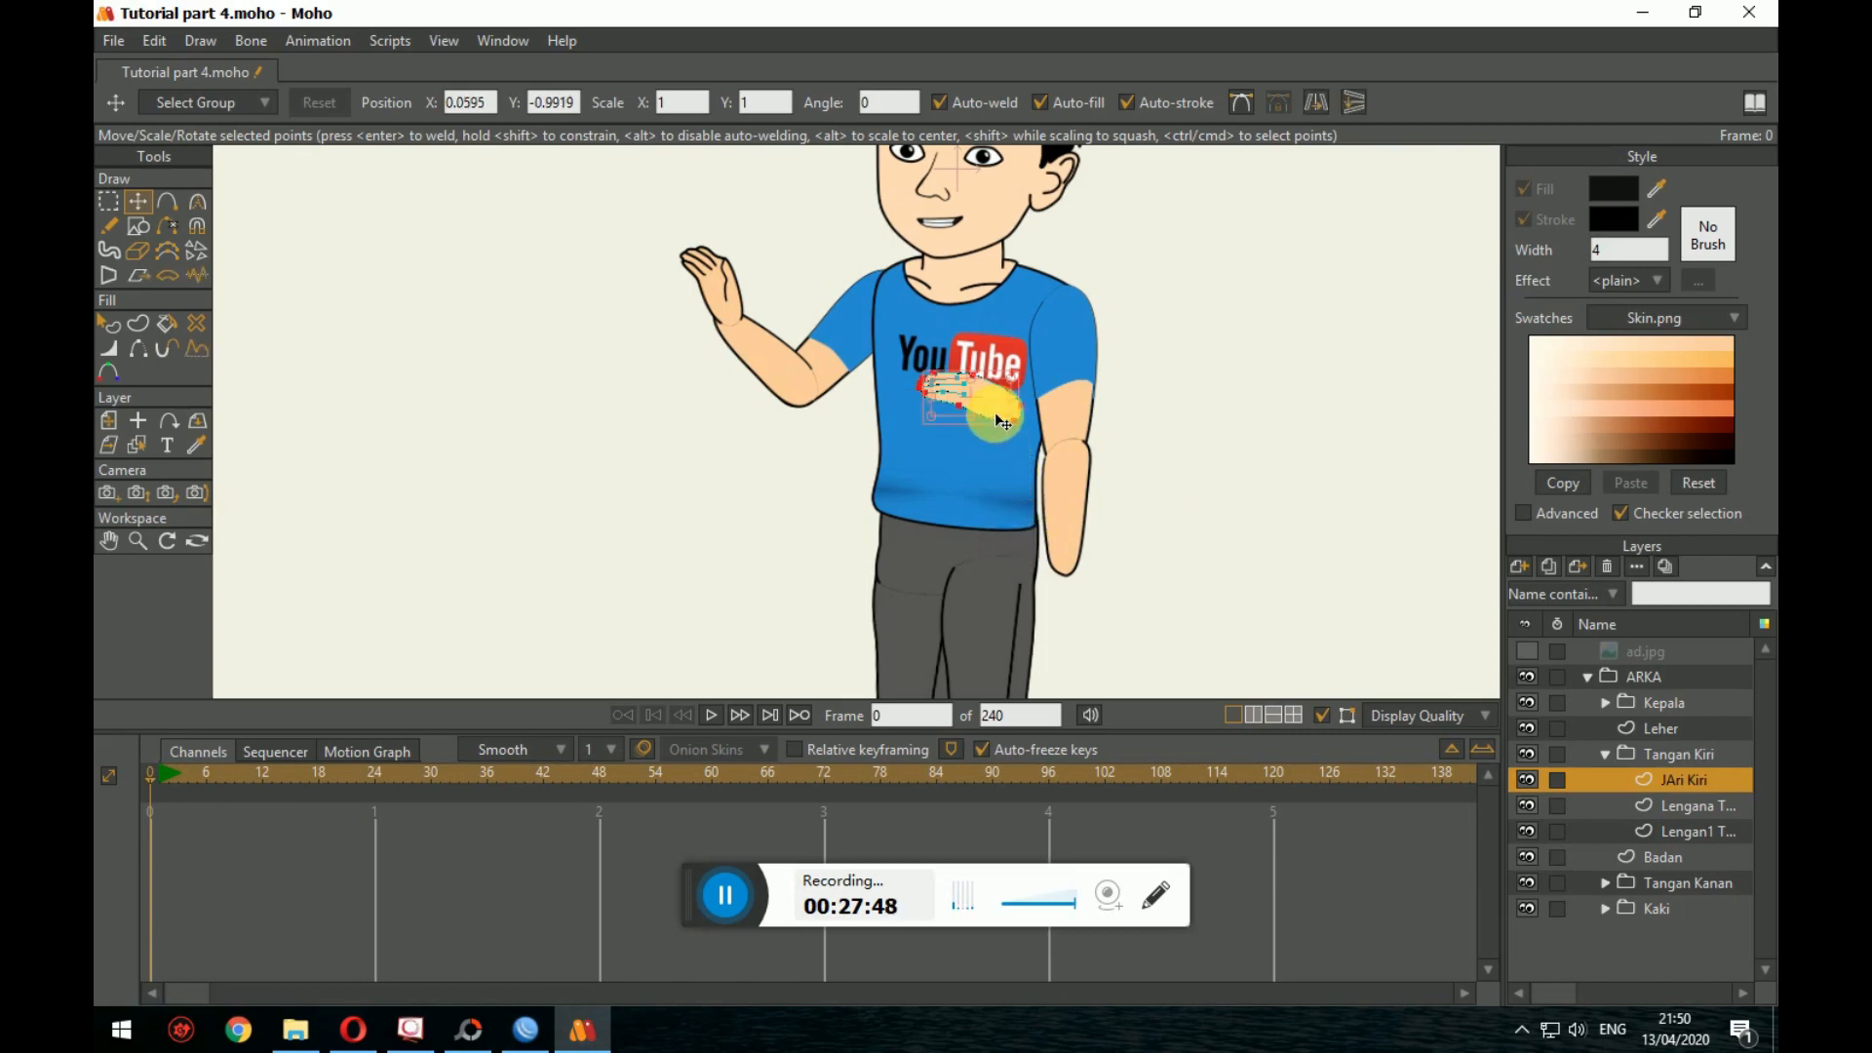
{"action": "left_click", "coordinate": [108, 200]}
{"action": "left_click_drag", "start_coordinate": [903, 371], "coordinate": [1023, 453]}
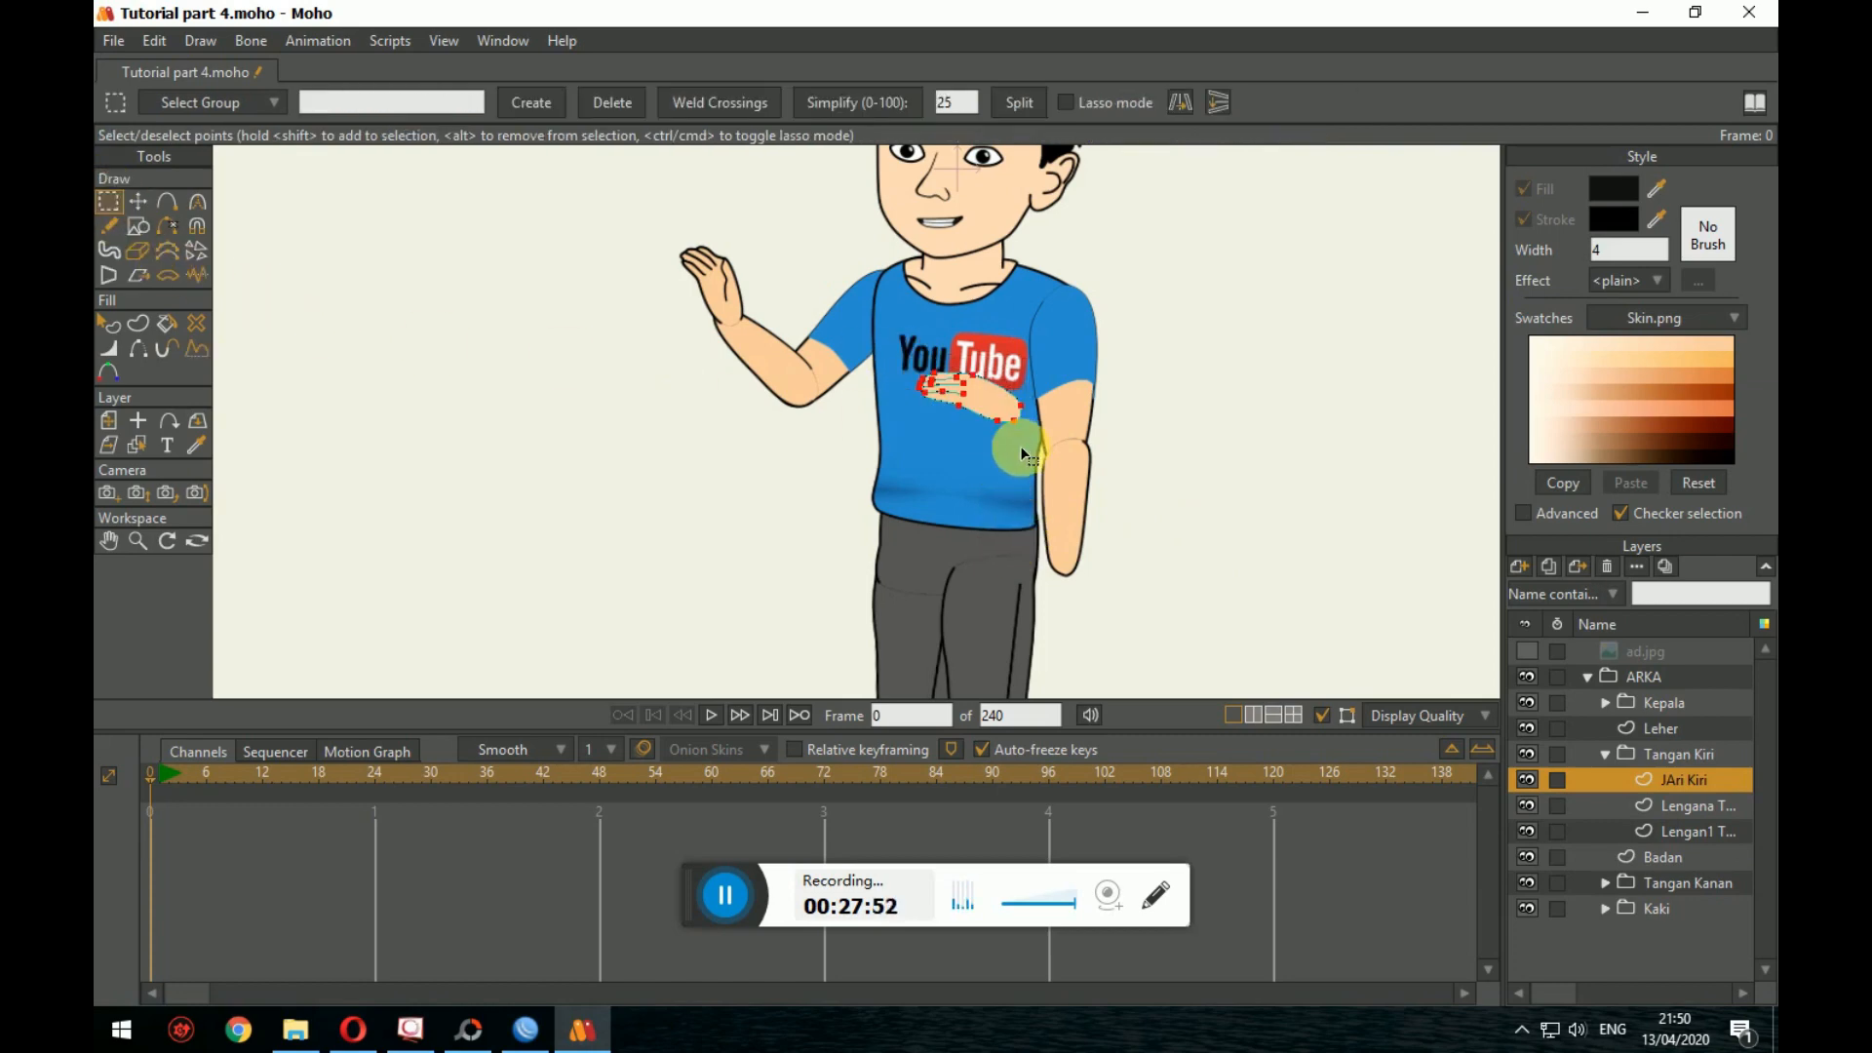
{"action": "left_click", "coordinate": [168, 201]}
{"action": "left_click", "coordinate": [142, 203]}
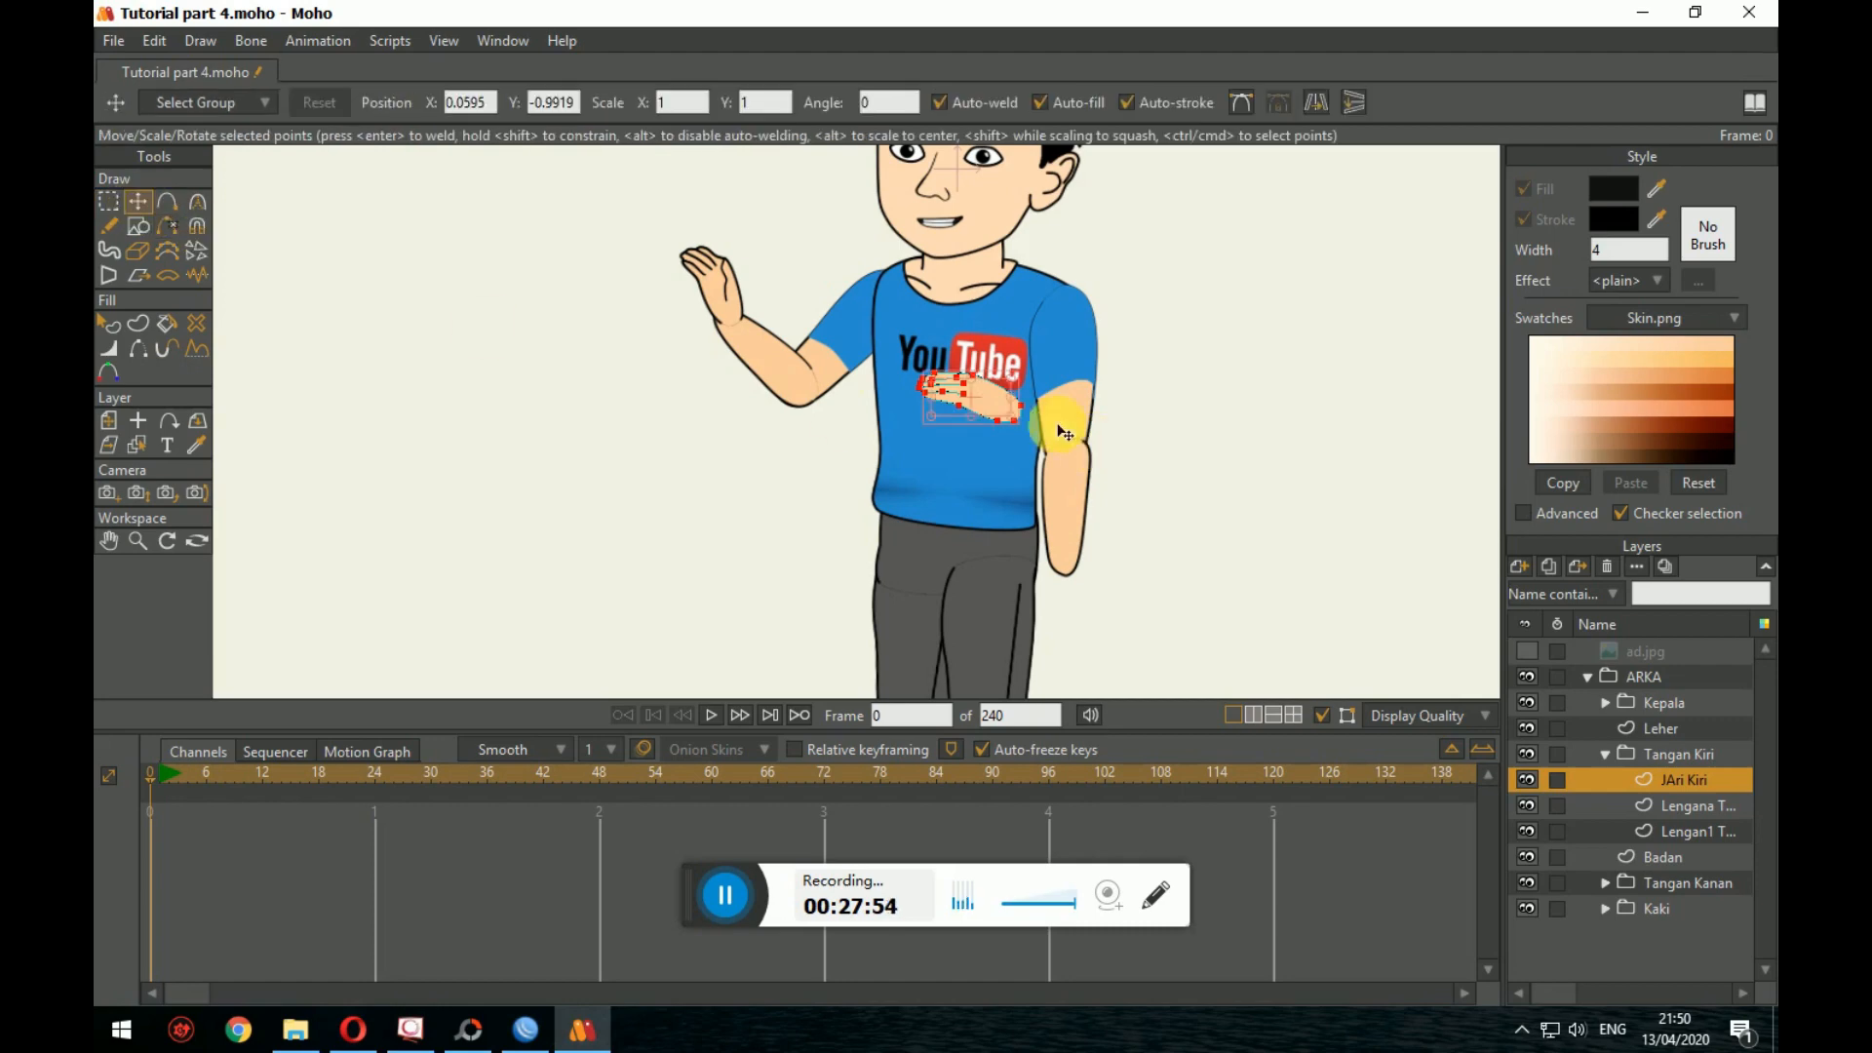
{"action": "left_click_drag", "start_coordinate": [1000, 405], "coordinate": [1068, 594]}
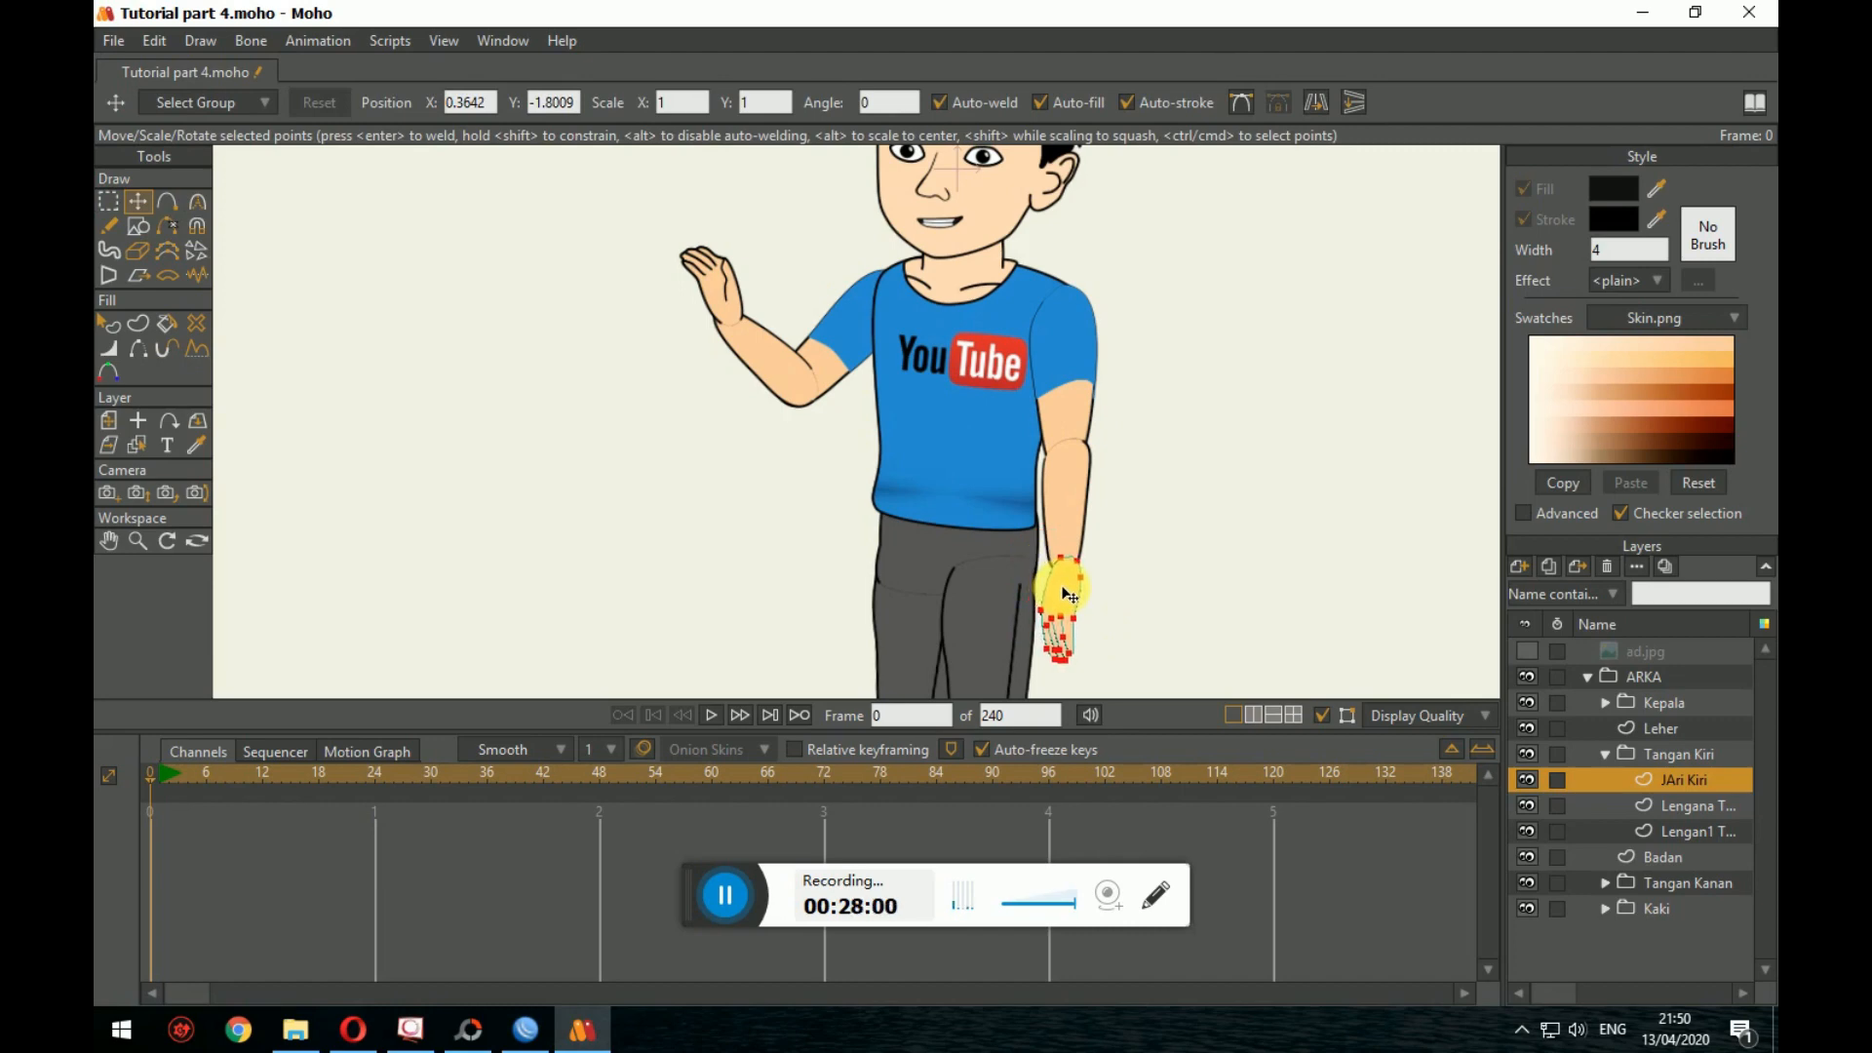
{"action": "left_click", "coordinate": [1193, 601]}
Step: Examine the lowered left arm and its hand against the whole character, up close and from further away
{"action": "scroll", "coordinate": [1214, 615], "scroll_direction": "down", "scroll_amount": 3}
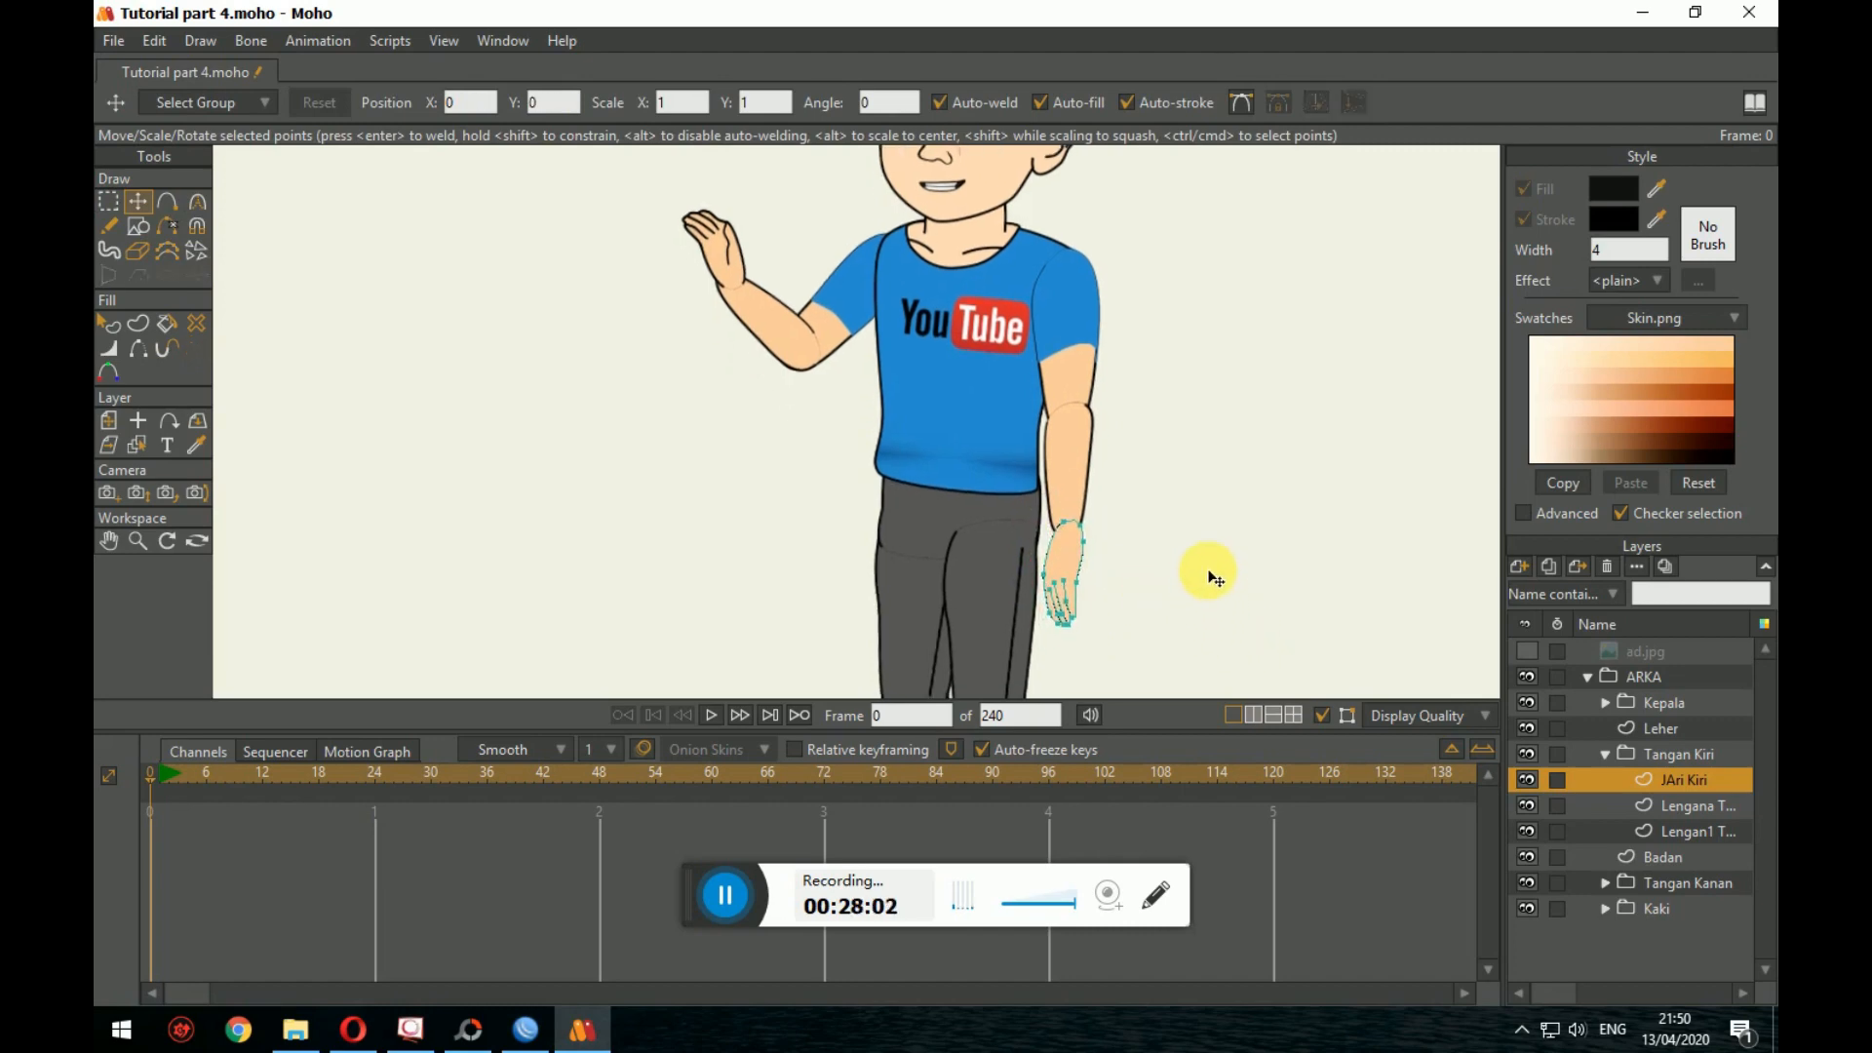
{"action": "left_click", "coordinate": [1699, 806]}
{"action": "left_click", "coordinate": [1697, 782]}
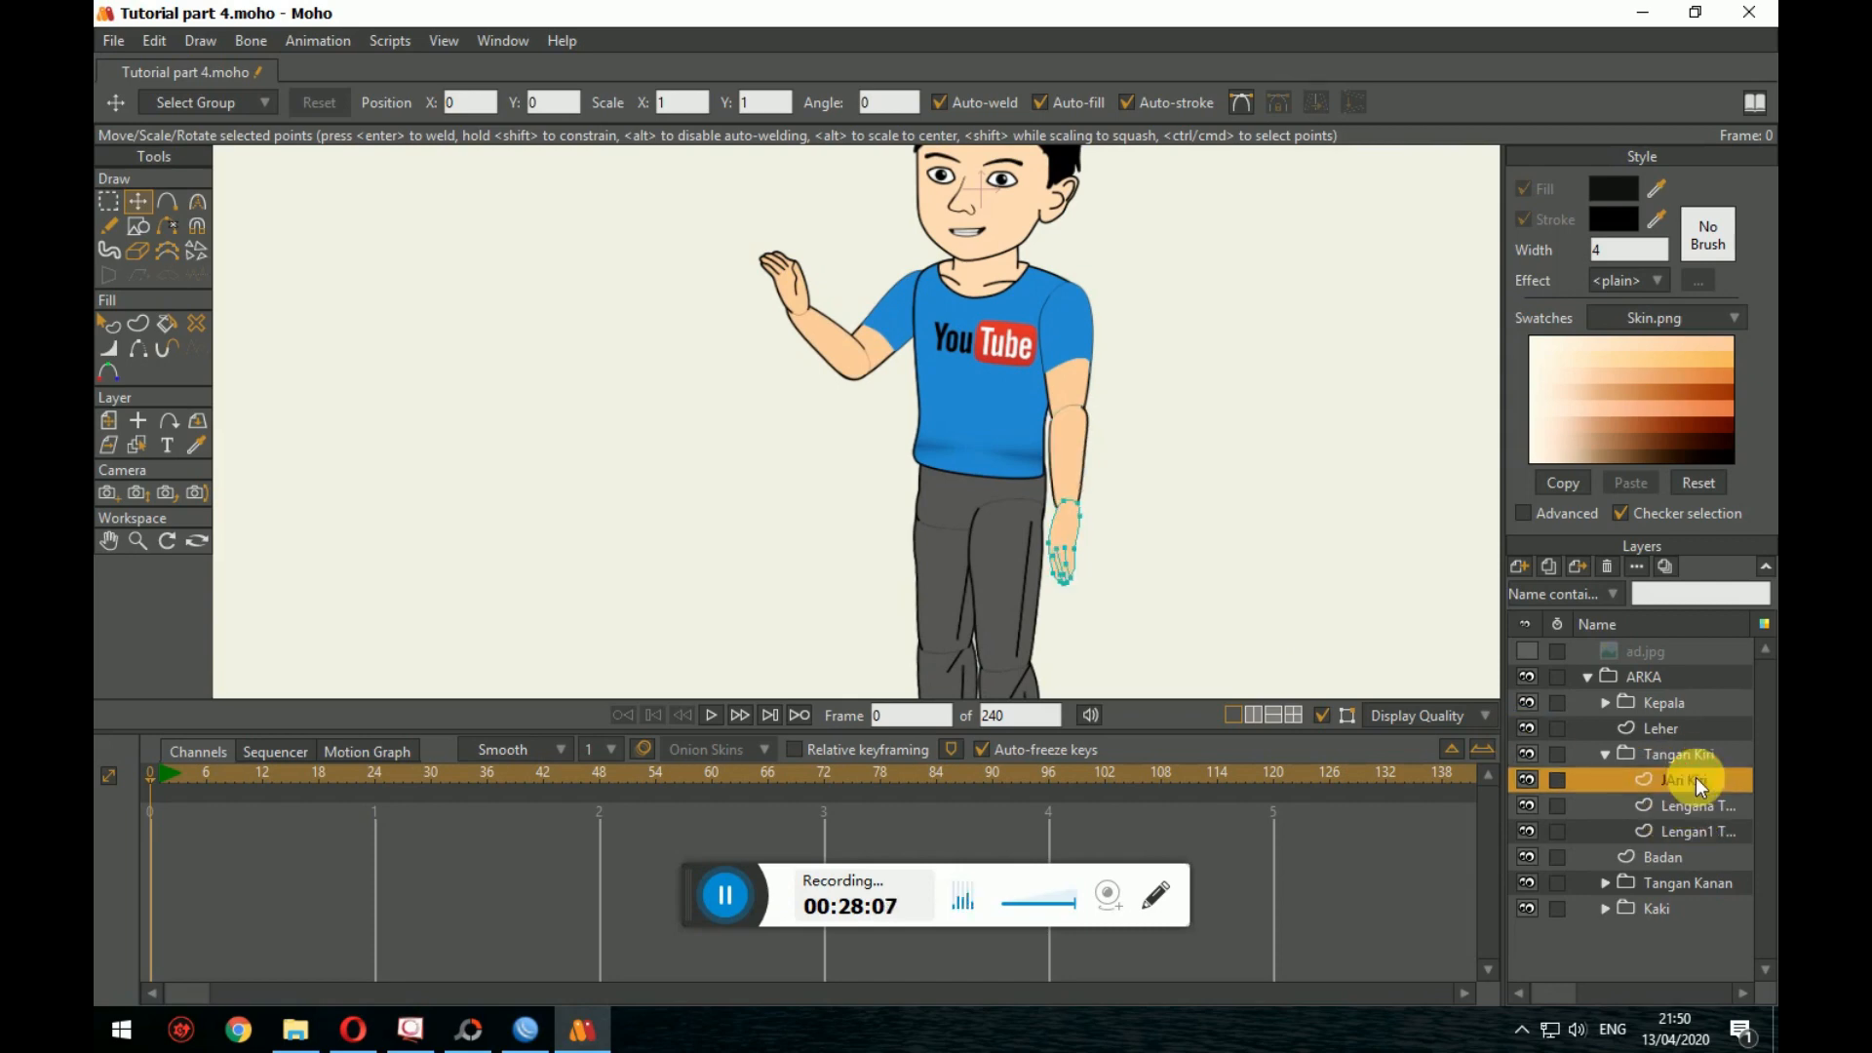
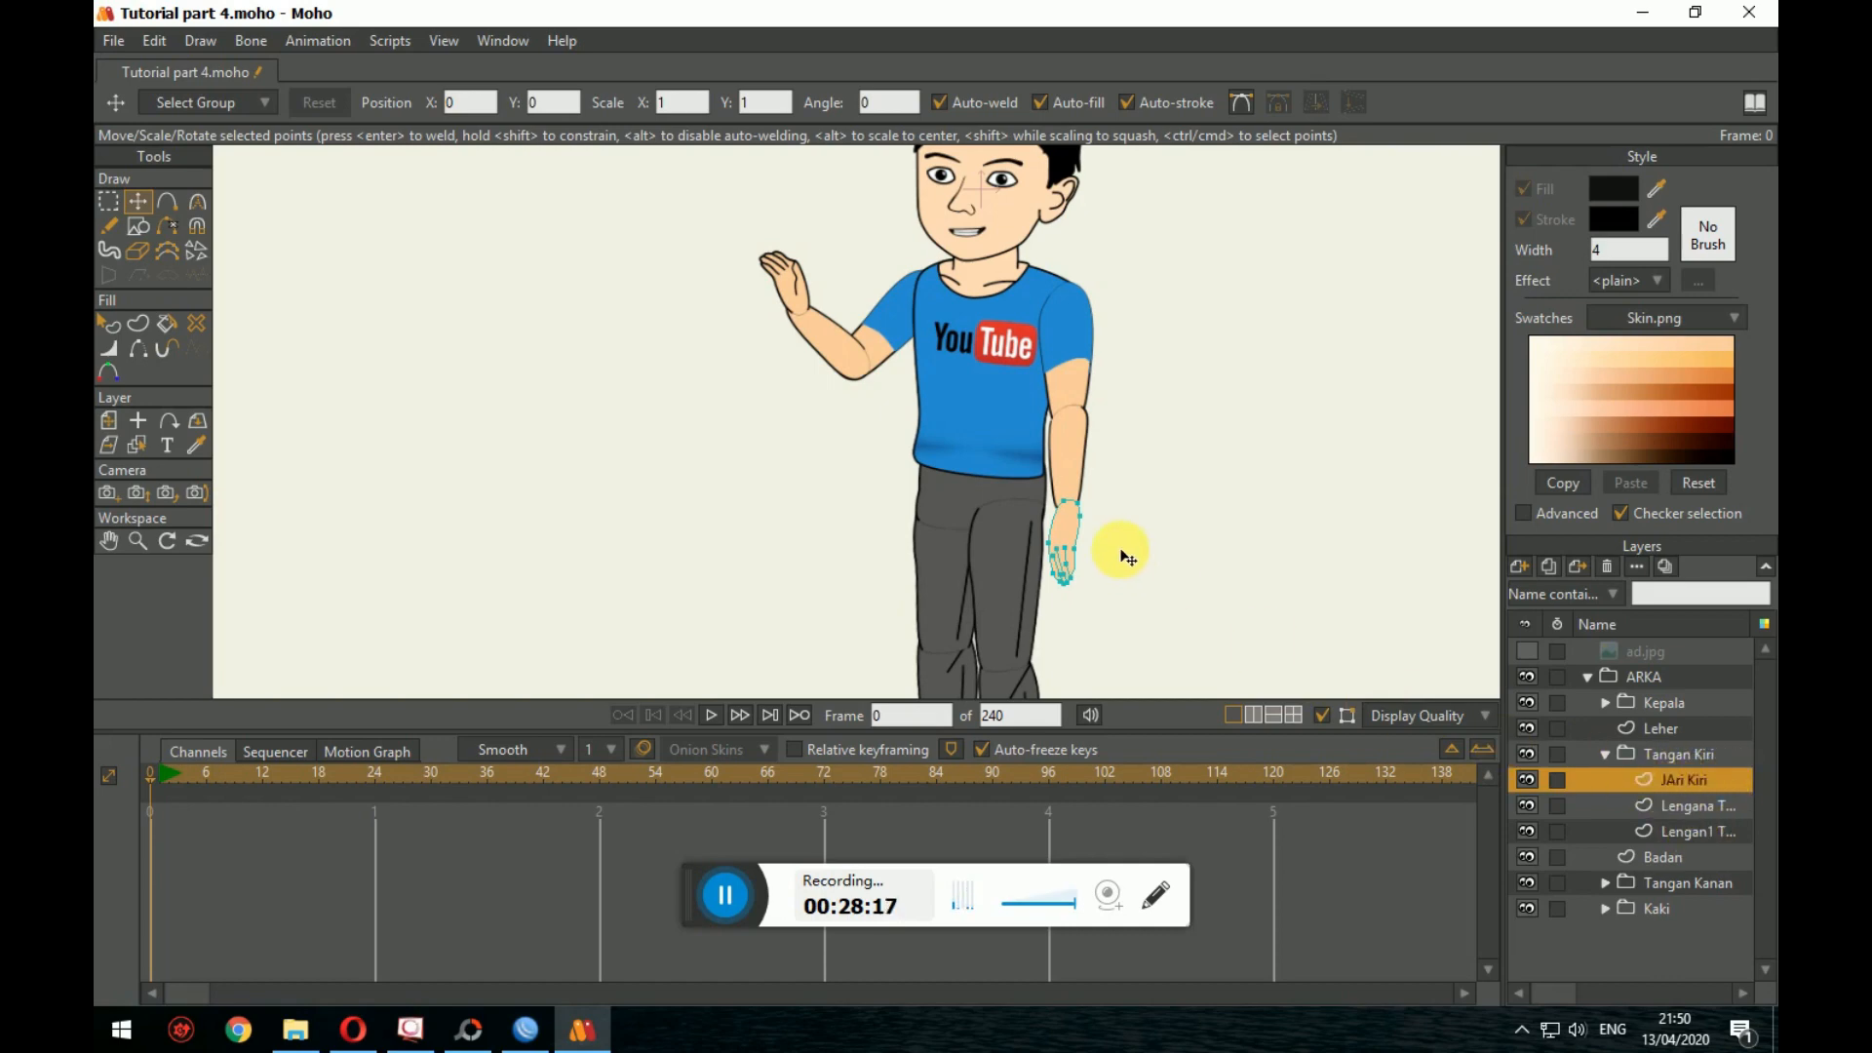
{"action": "scroll", "coordinate": [1136, 544], "scroll_direction": "down", "scroll_amount": 2}
{"action": "scroll", "coordinate": [1145, 526], "scroll_direction": "up", "scroll_amount": 4}
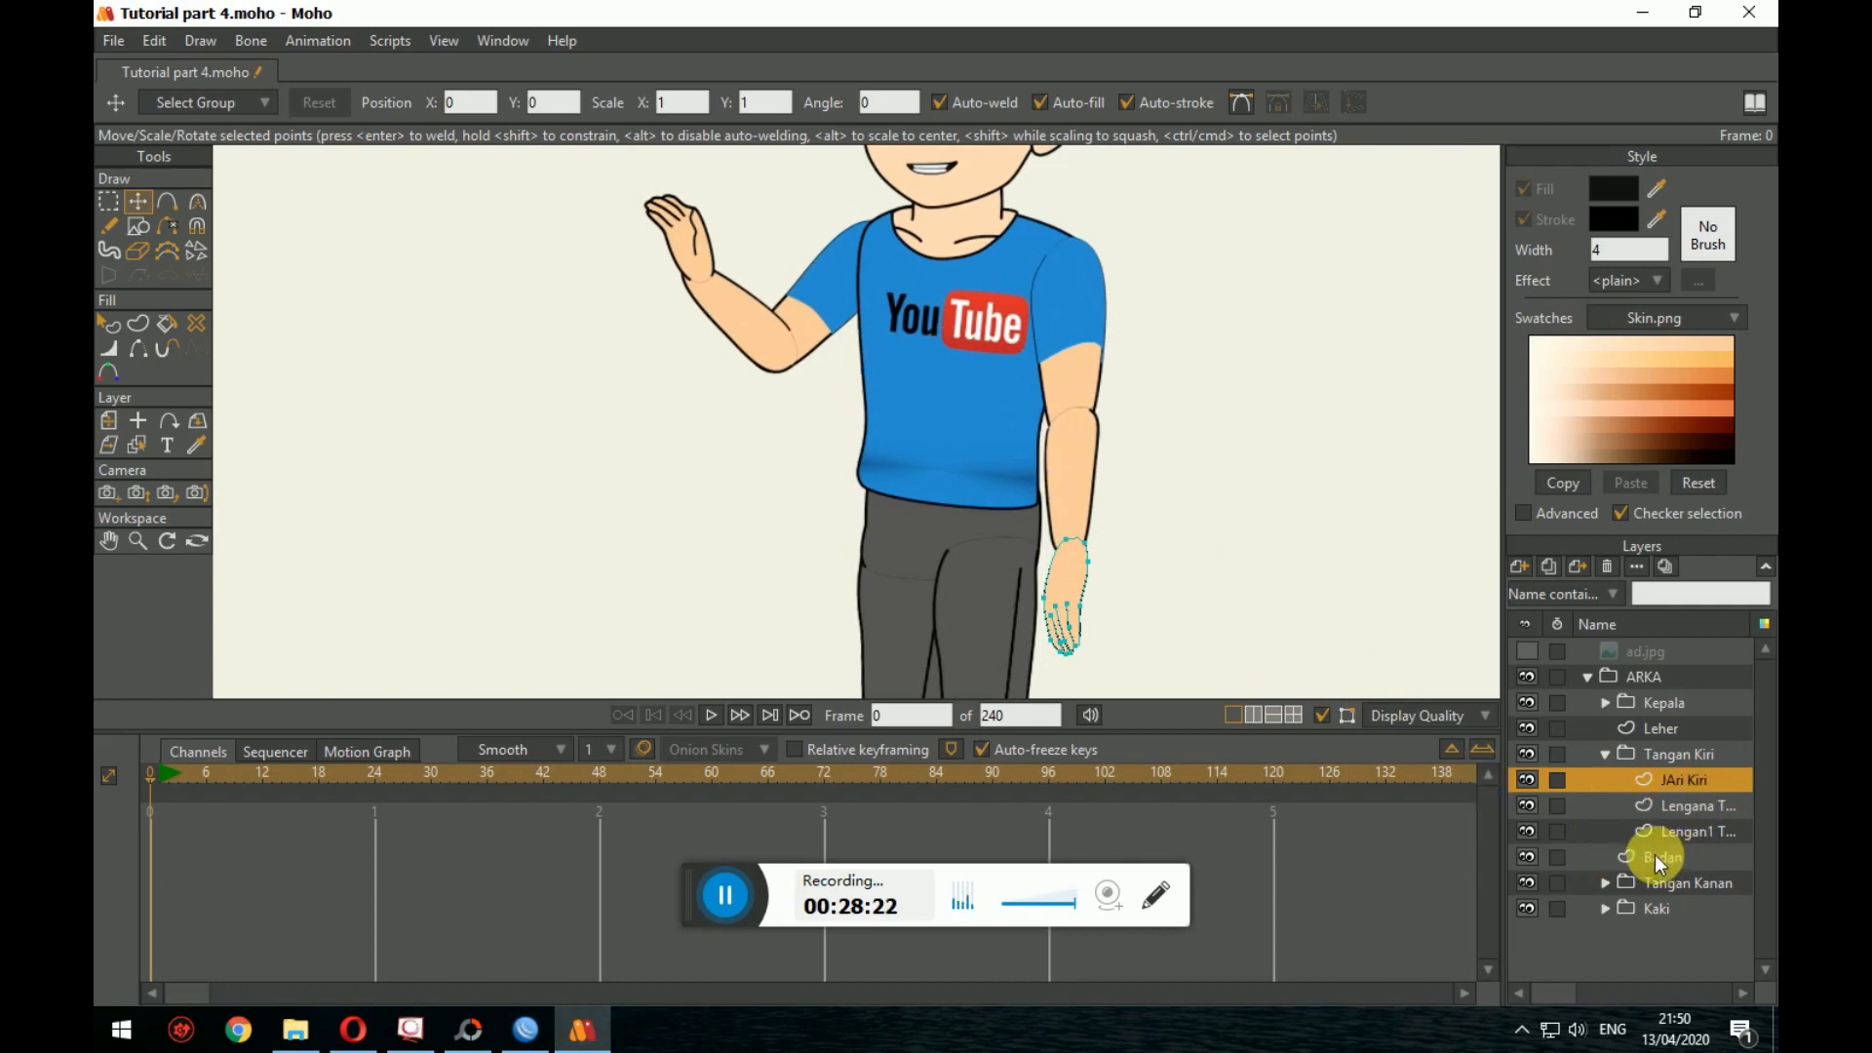
{"action": "left_click_drag", "start_coordinate": [1052, 537], "coordinate": [1120, 585]}
{"action": "left_click_drag", "start_coordinate": [1230, 544], "coordinate": [1283, 597]}
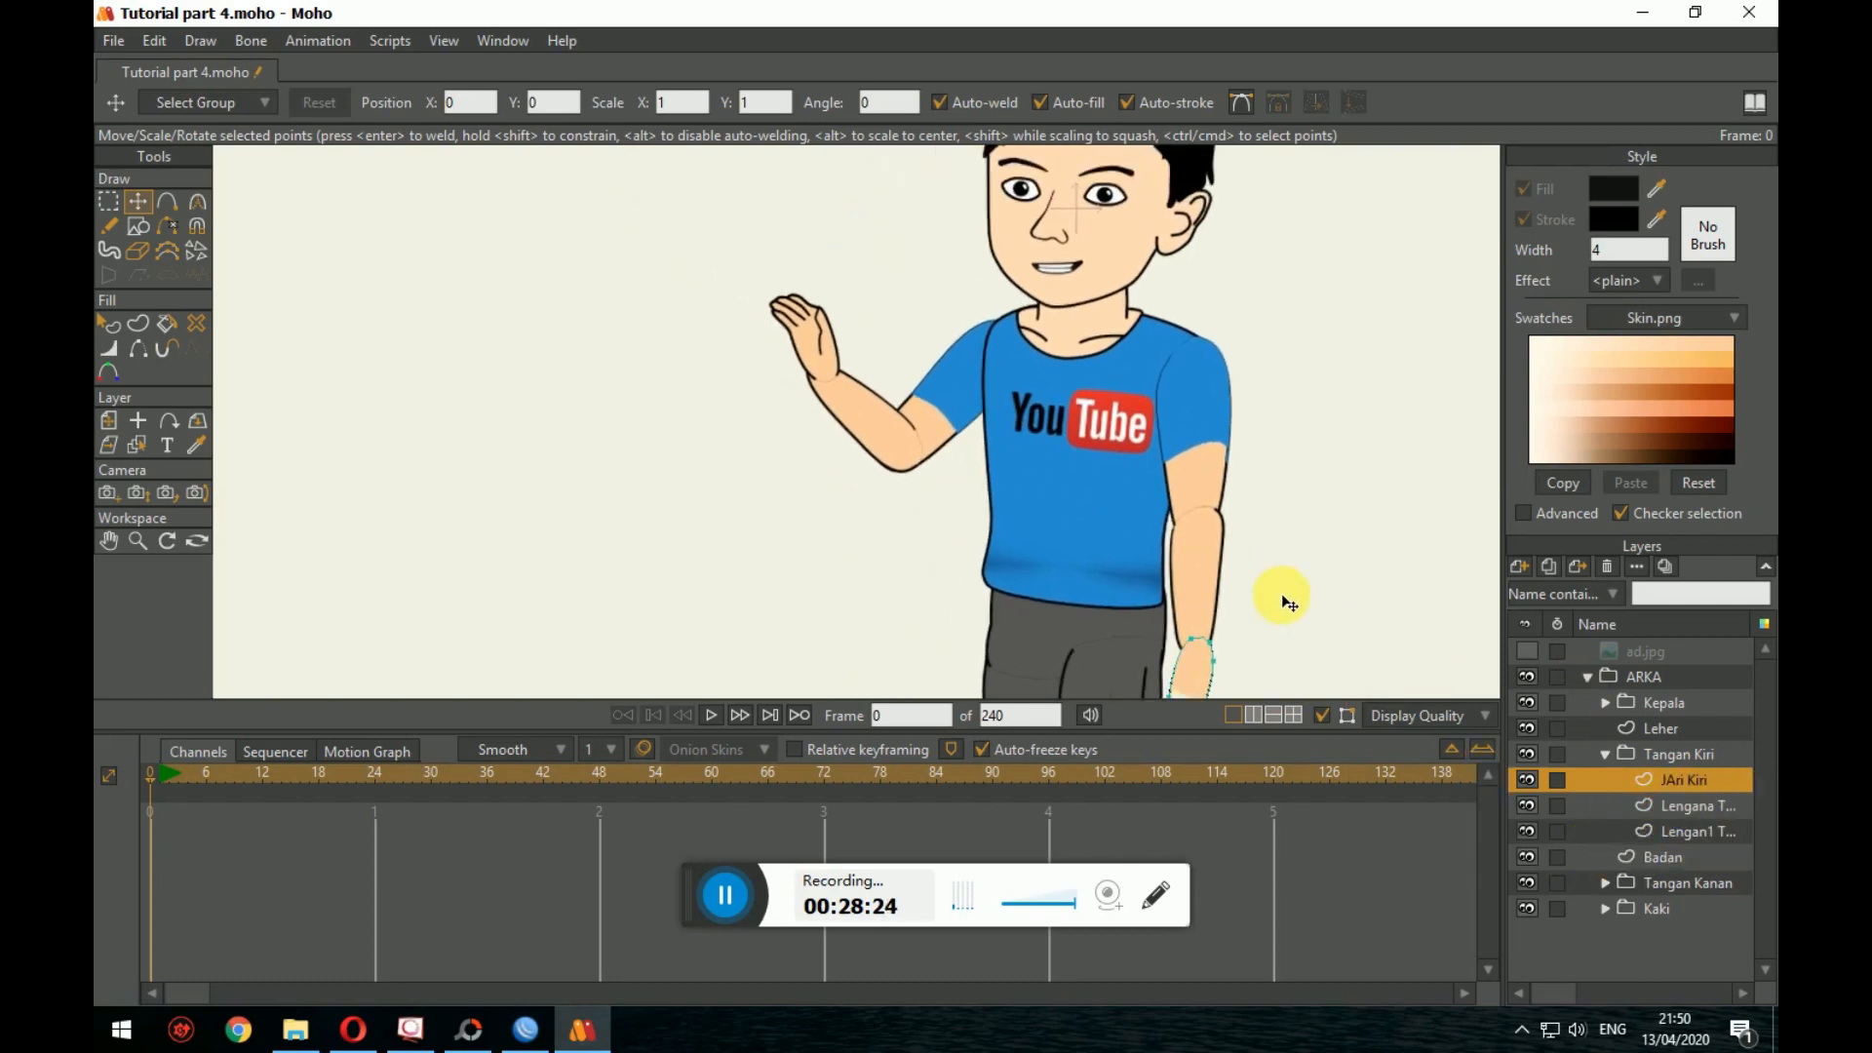
{"action": "scroll", "coordinate": [1283, 601], "scroll_direction": "down", "scroll_amount": 3}
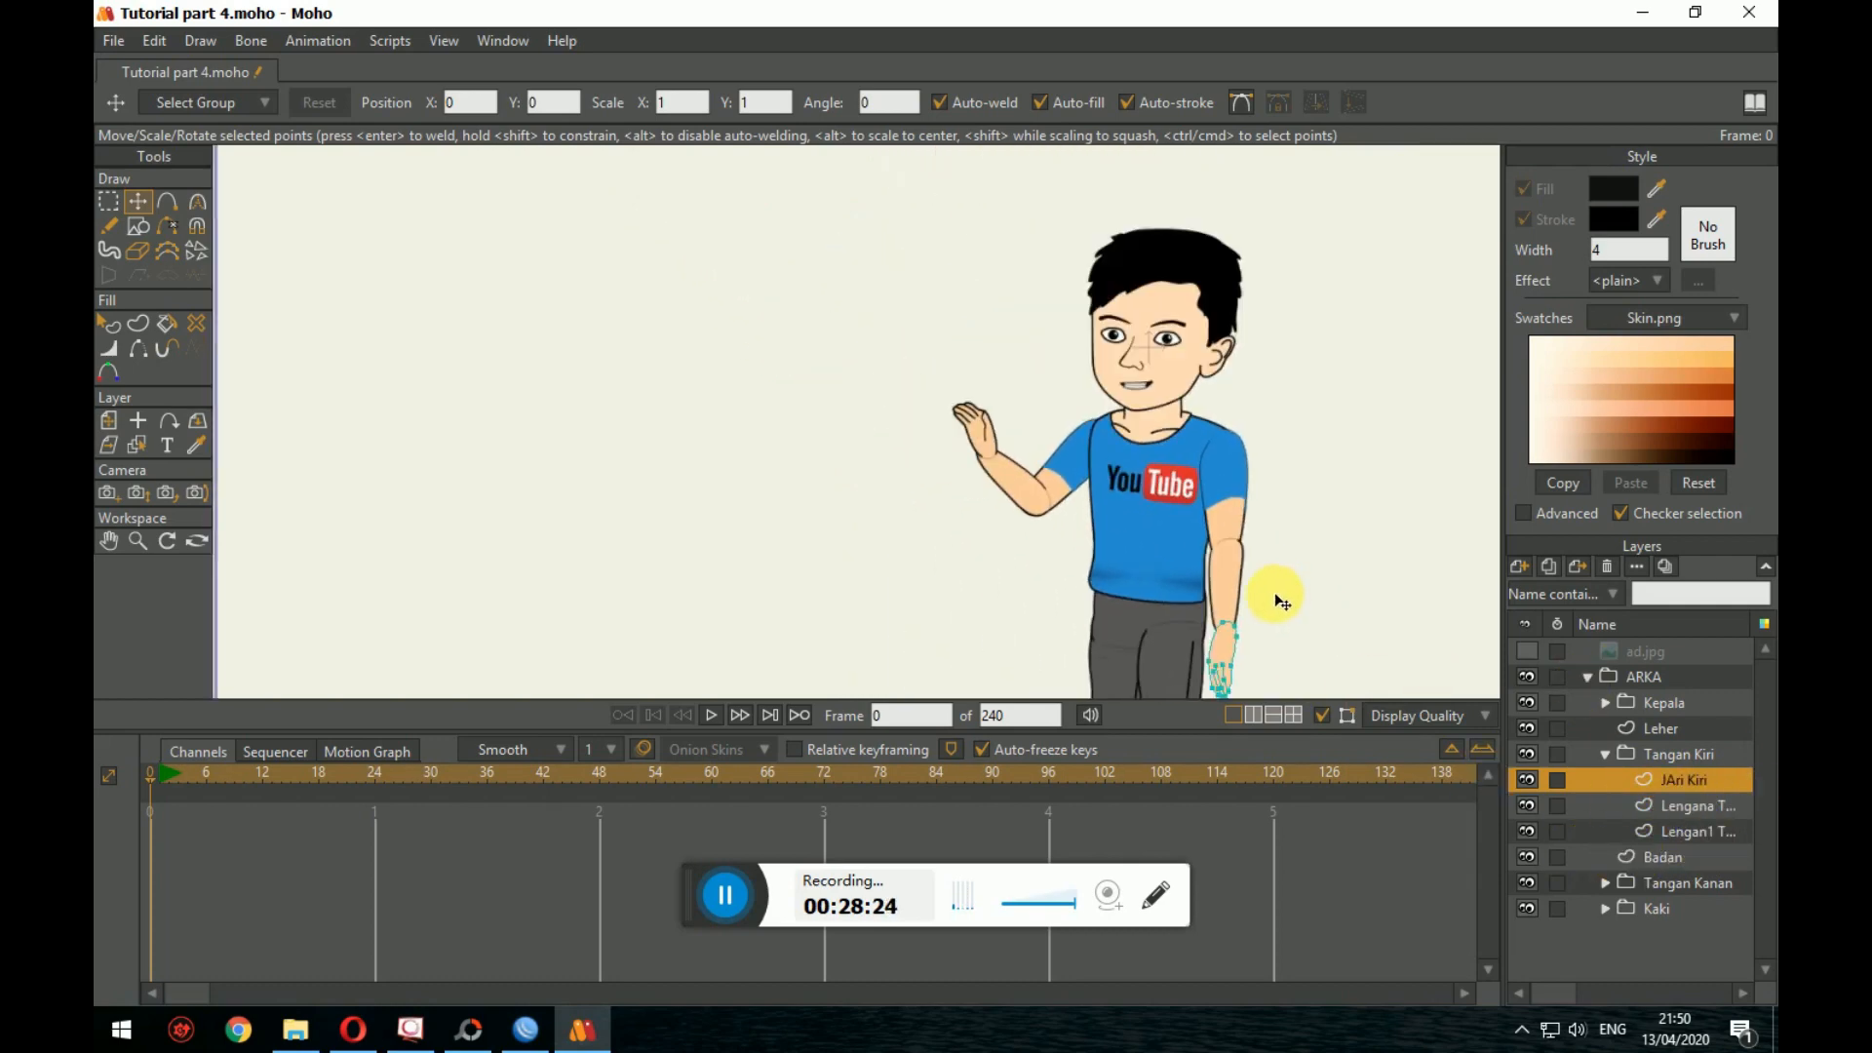
Step: Rotate the Lengan1 upper arm layer of Tangan Kanan about 28.37 degrees and place it at X -0.2296, Y 0.1076 beside the shirt
{"action": "left_click", "coordinate": [1619, 757]}
{"action": "left_click", "coordinate": [1672, 802]}
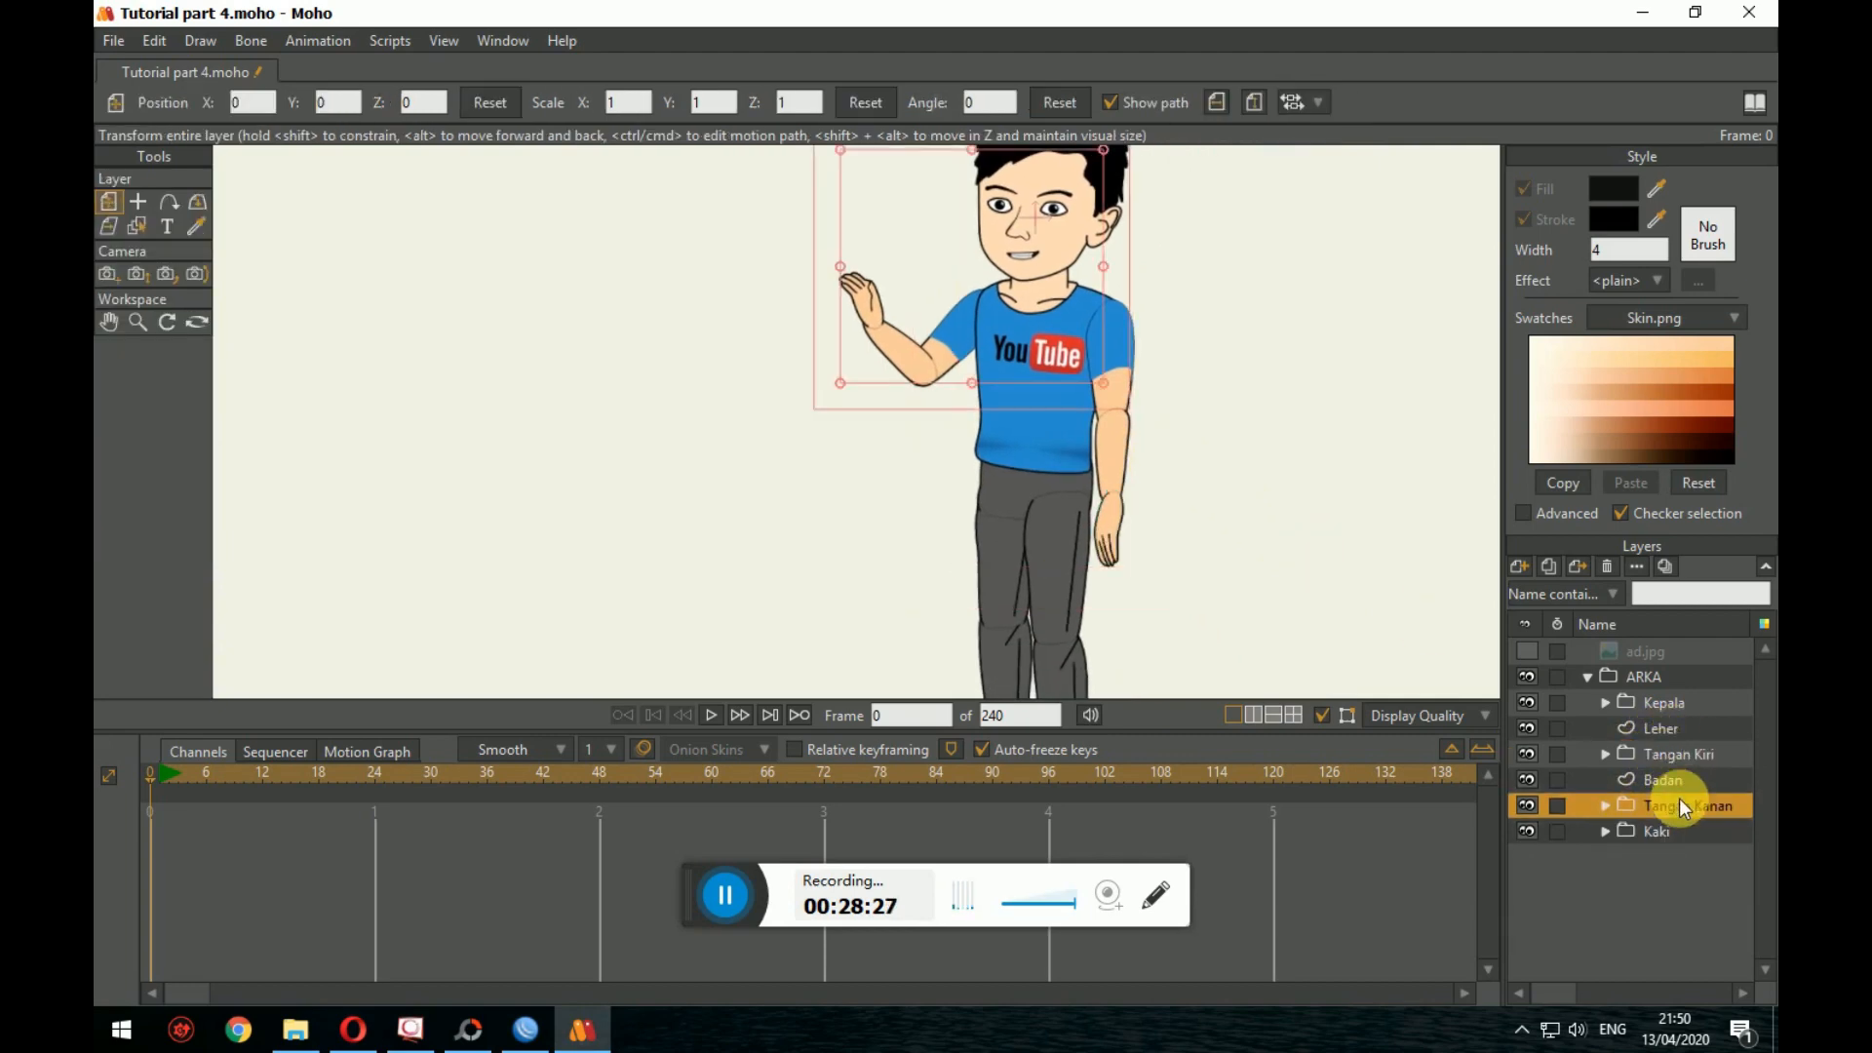
{"action": "left_click", "coordinate": [1605, 805]}
{"action": "left_click", "coordinate": [1699, 878]}
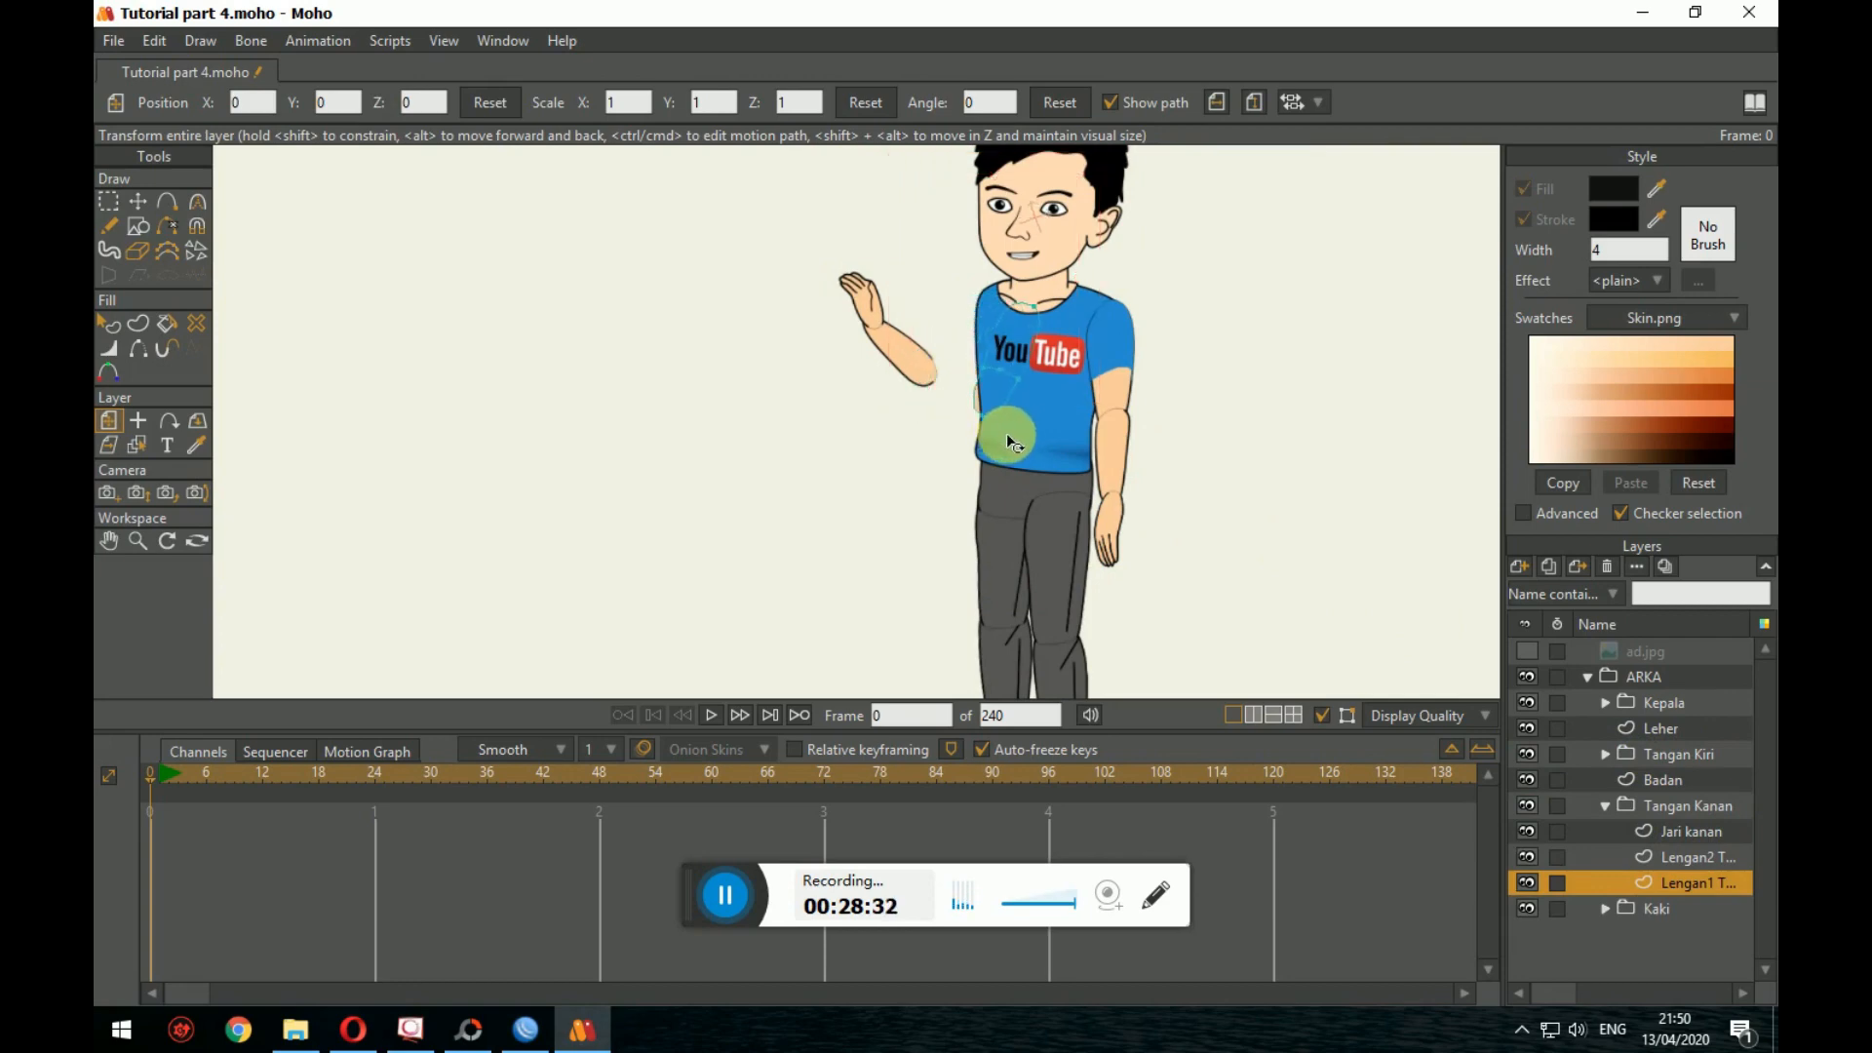
{"action": "left_click_drag", "start_coordinate": [1004, 430], "coordinate": [994, 361]}
{"action": "left_click", "coordinate": [1064, 396]}
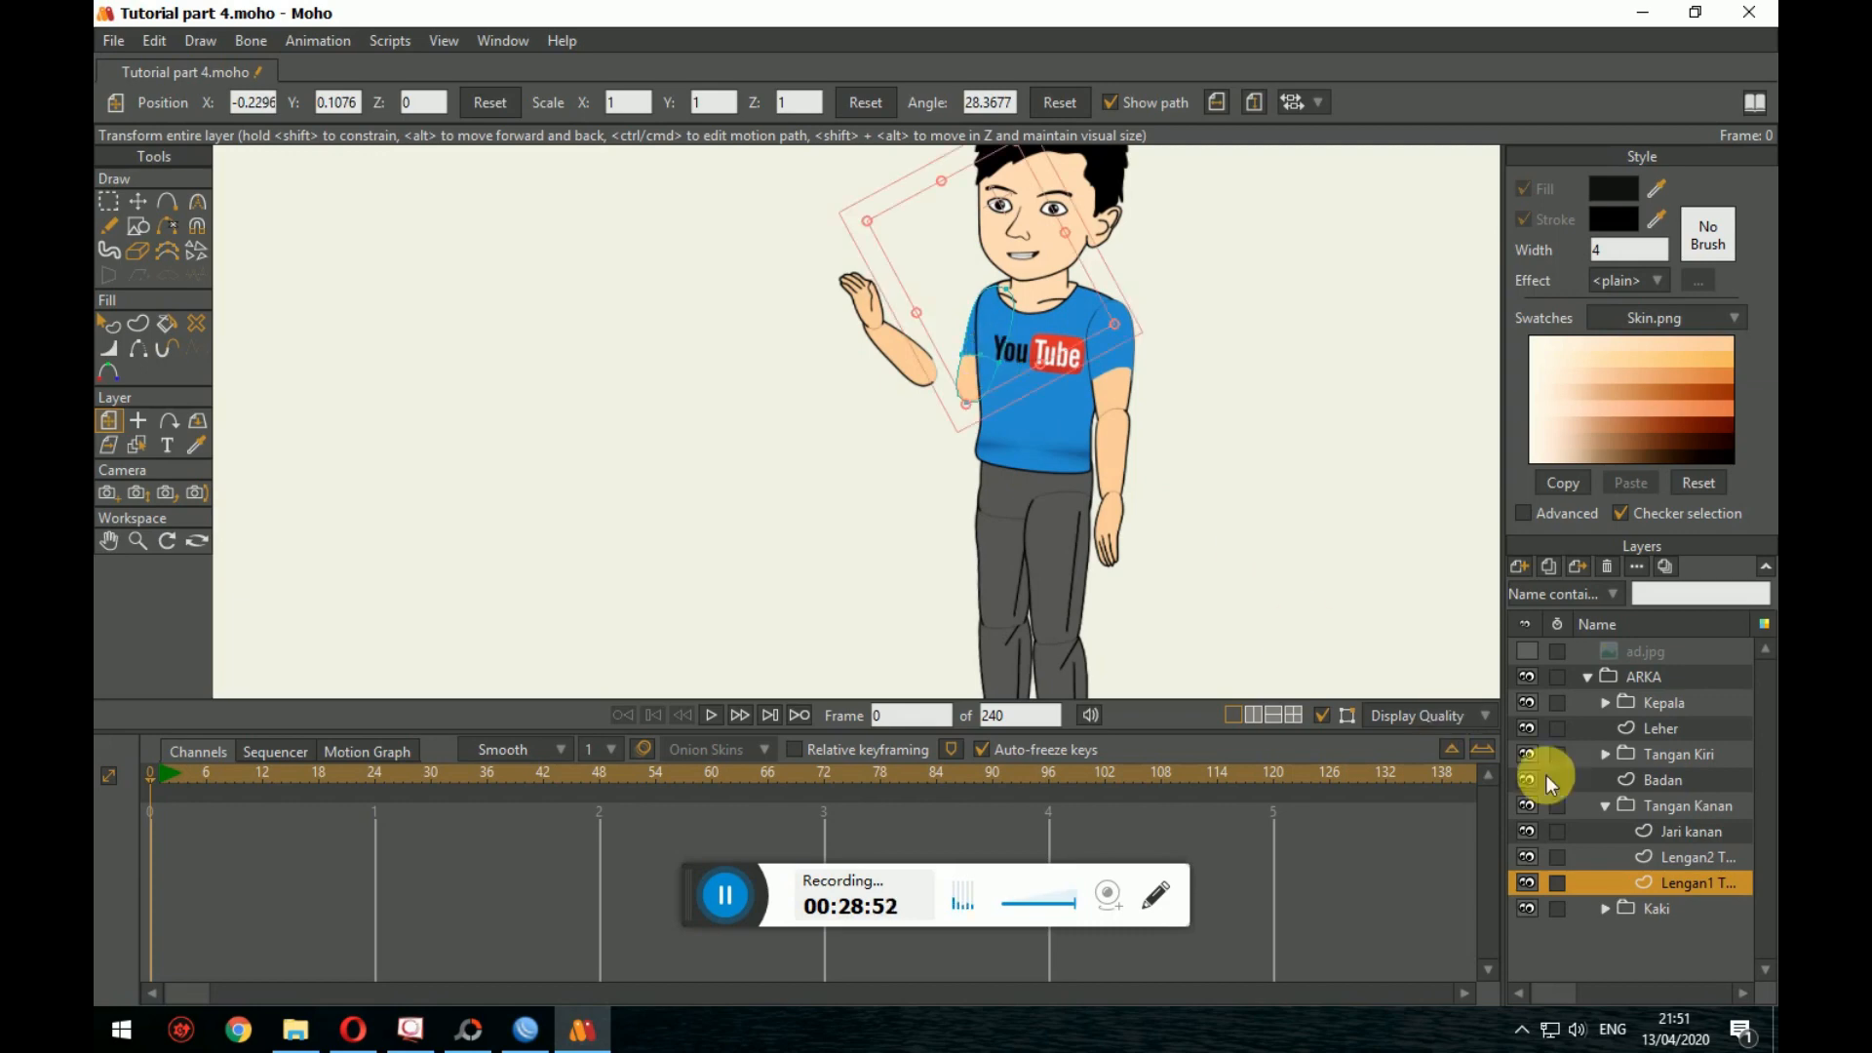
Step: Move and rotate the Lengan2 forearm of Tangan Kanan to hang down from the end of the lowered upper arm
{"action": "left_click", "coordinate": [1677, 858]}
{"action": "left_click_drag", "start_coordinate": [903, 398], "coordinate": [964, 478]}
{"action": "left_click", "coordinate": [146, 202]}
{"action": "scroll", "coordinate": [1014, 449], "scroll_direction": "up", "scroll_amount": 4}
{"action": "left_click", "coordinate": [833, 456]}
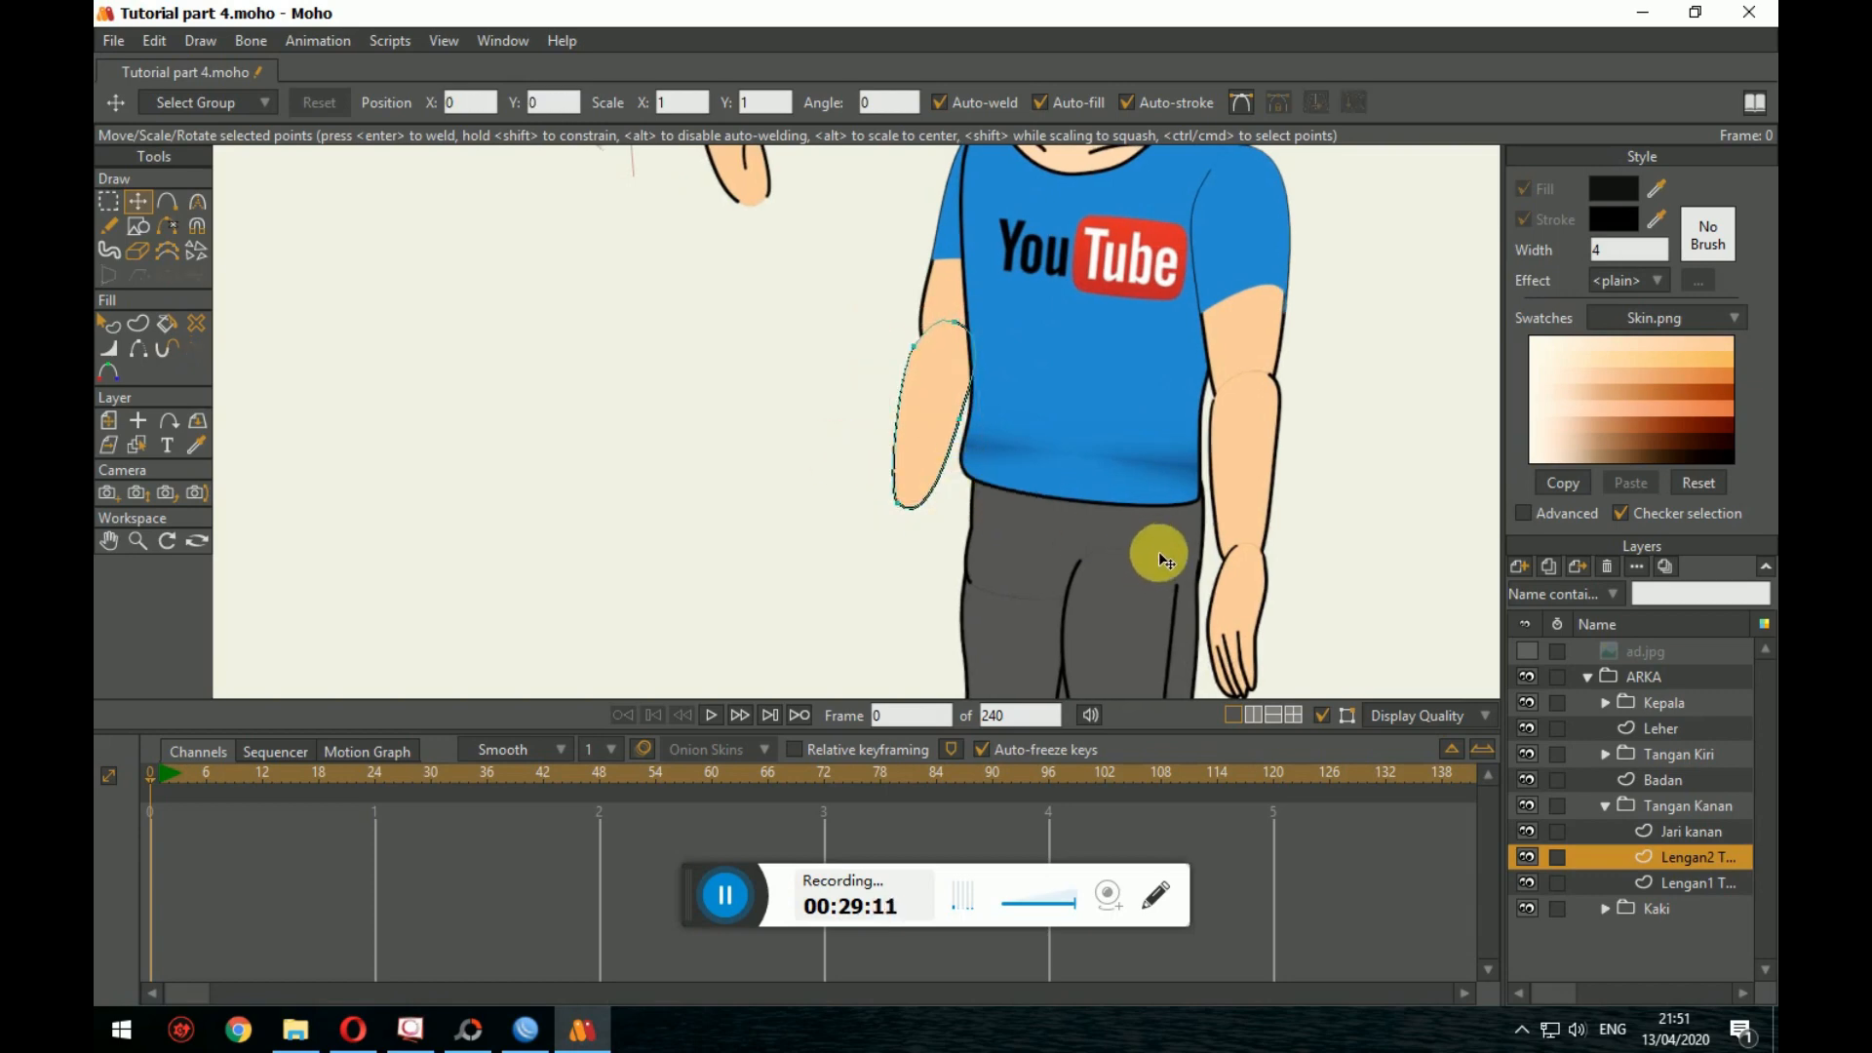
Step: Select all points of the Jari kanan hand and move and rotate them to the forearm's end, around X -0.5628, Y -1.6967
{"action": "left_click", "coordinate": [1669, 827]}
{"action": "scroll", "coordinate": [744, 367], "scroll_direction": "down", "scroll_amount": 4}
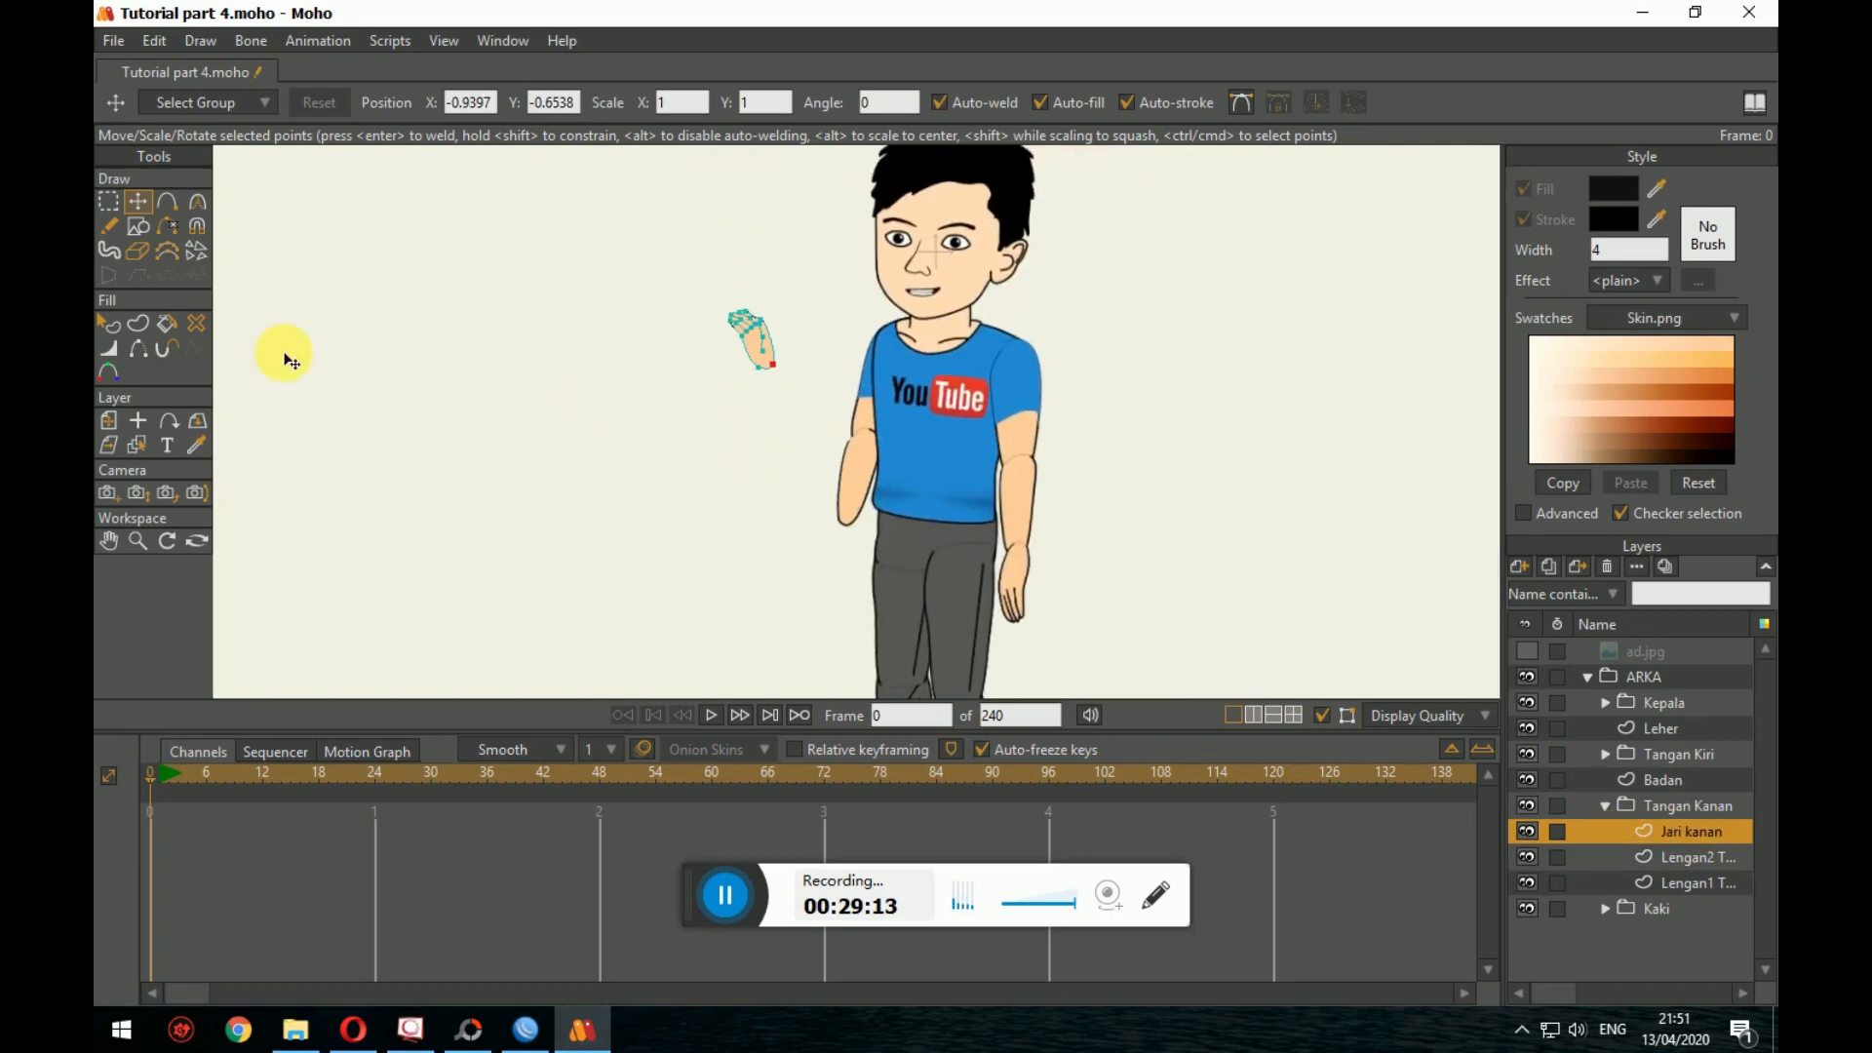
{"action": "left_click", "coordinate": [115, 206]}
{"action": "left_click_drag", "start_coordinate": [620, 260], "coordinate": [829, 430]}
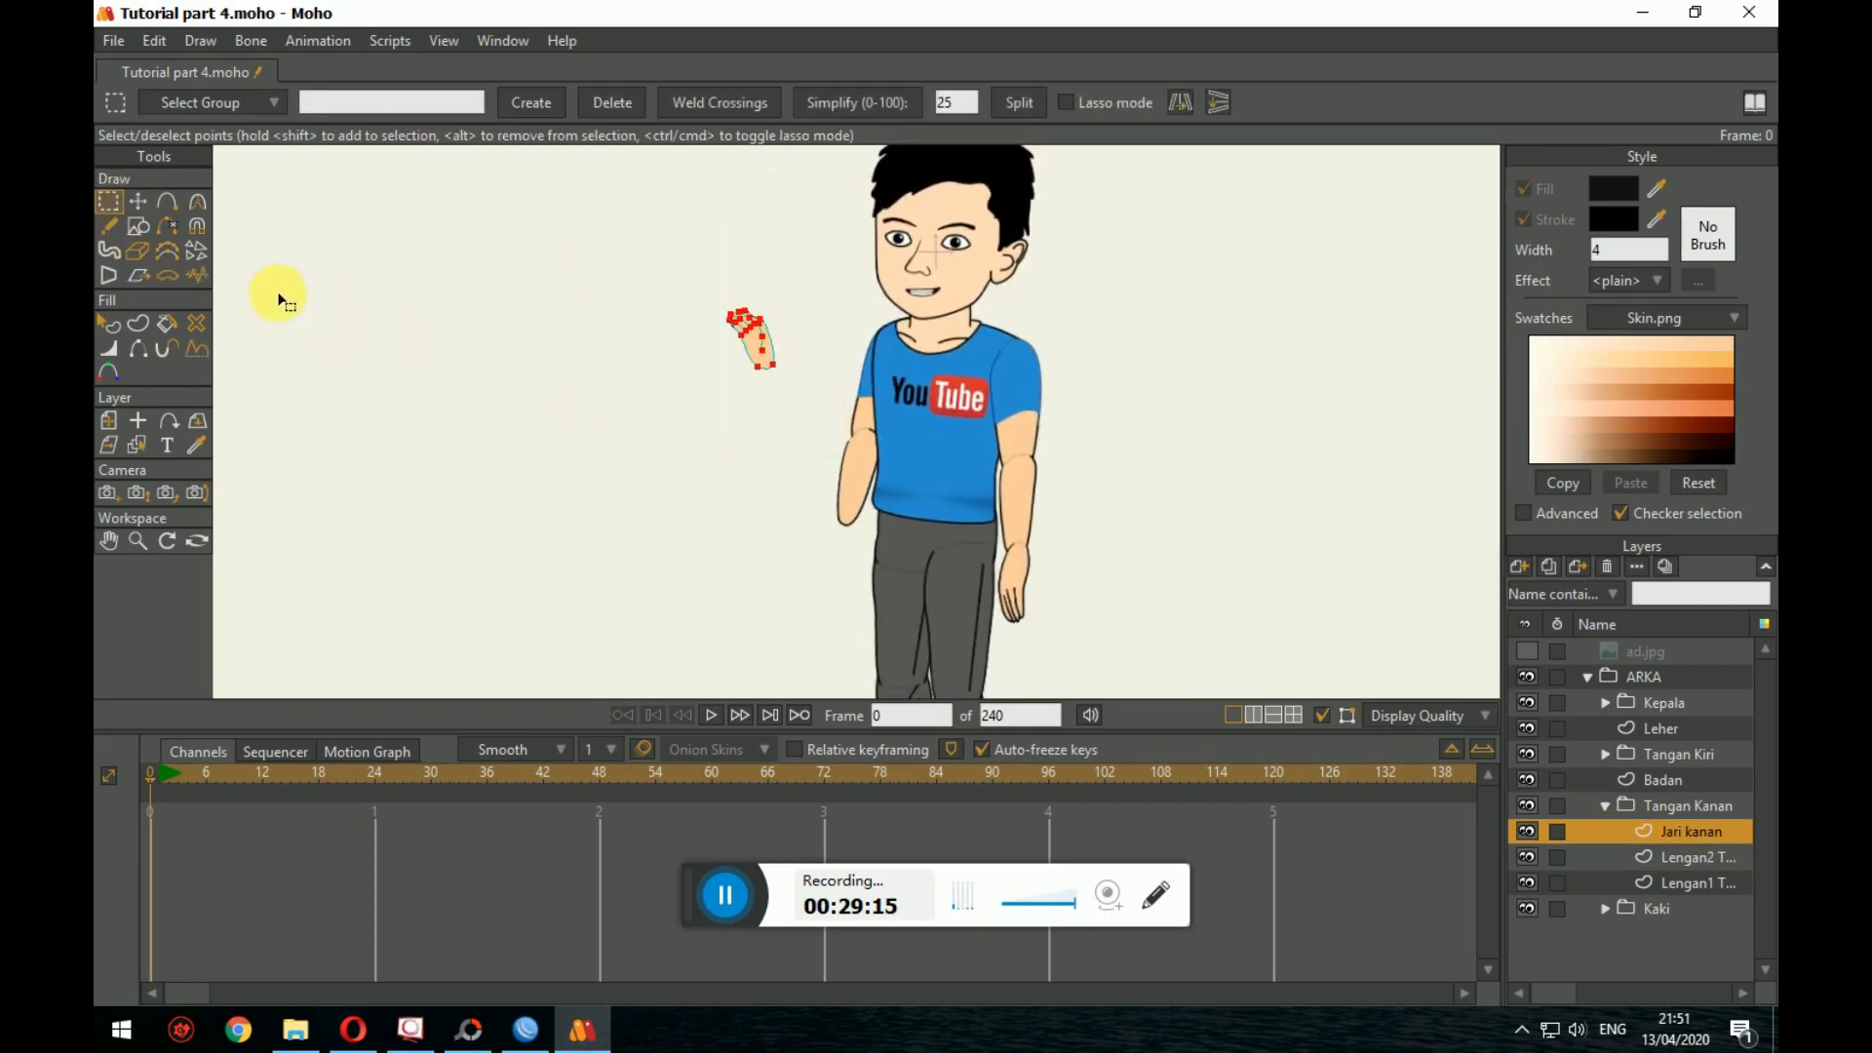
{"action": "left_click", "coordinate": [139, 201]}
{"action": "left_click_drag", "start_coordinate": [732, 381], "coordinate": [848, 532]}
{"action": "left_click", "coordinate": [1179, 527]}
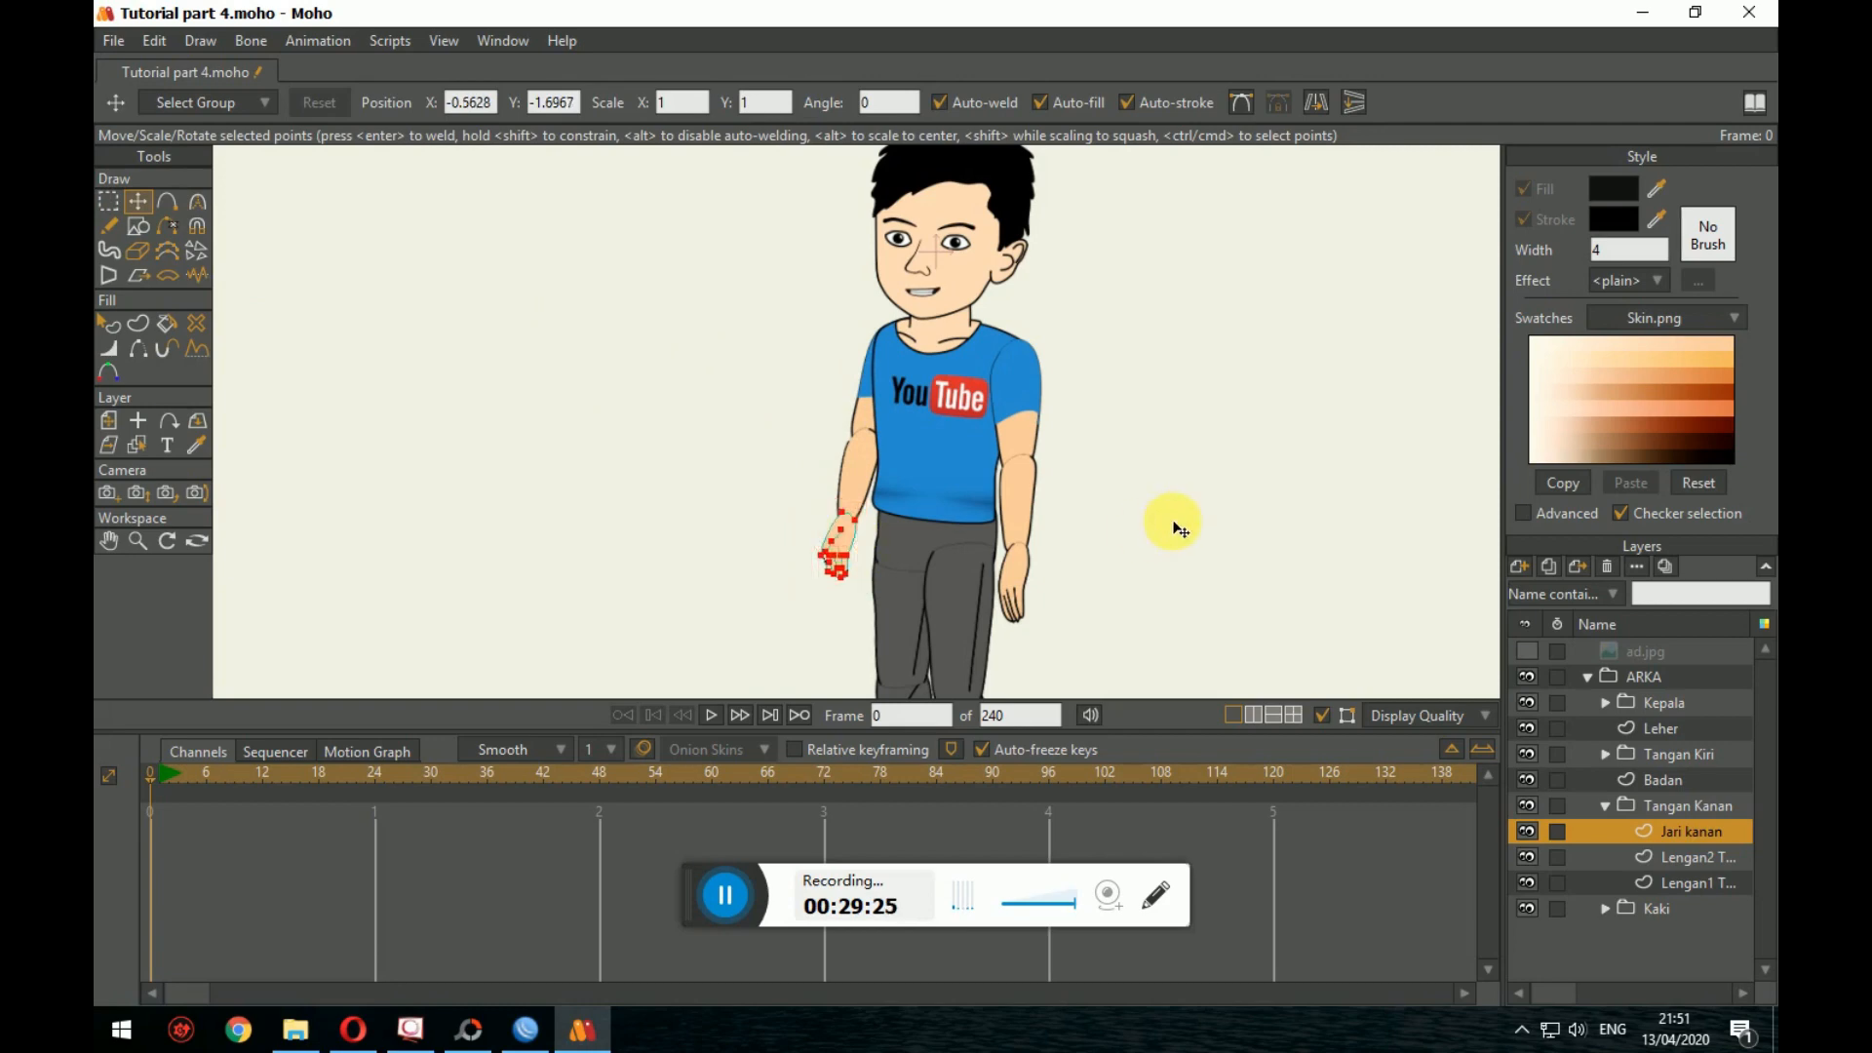
Step: Render a preview of the current frame to check the character with both arms lowered, and close it
{"action": "scroll", "coordinate": [1320, 652], "scroll_direction": "down", "scroll_amount": 2}
{"action": "left_click_drag", "start_coordinate": [1321, 652], "coordinate": [1308, 500]}
{"action": "left_click", "coordinate": [115, 318]}
{"action": "scroll", "coordinate": [856, 397], "scroll_direction": "down", "scroll_amount": 3}
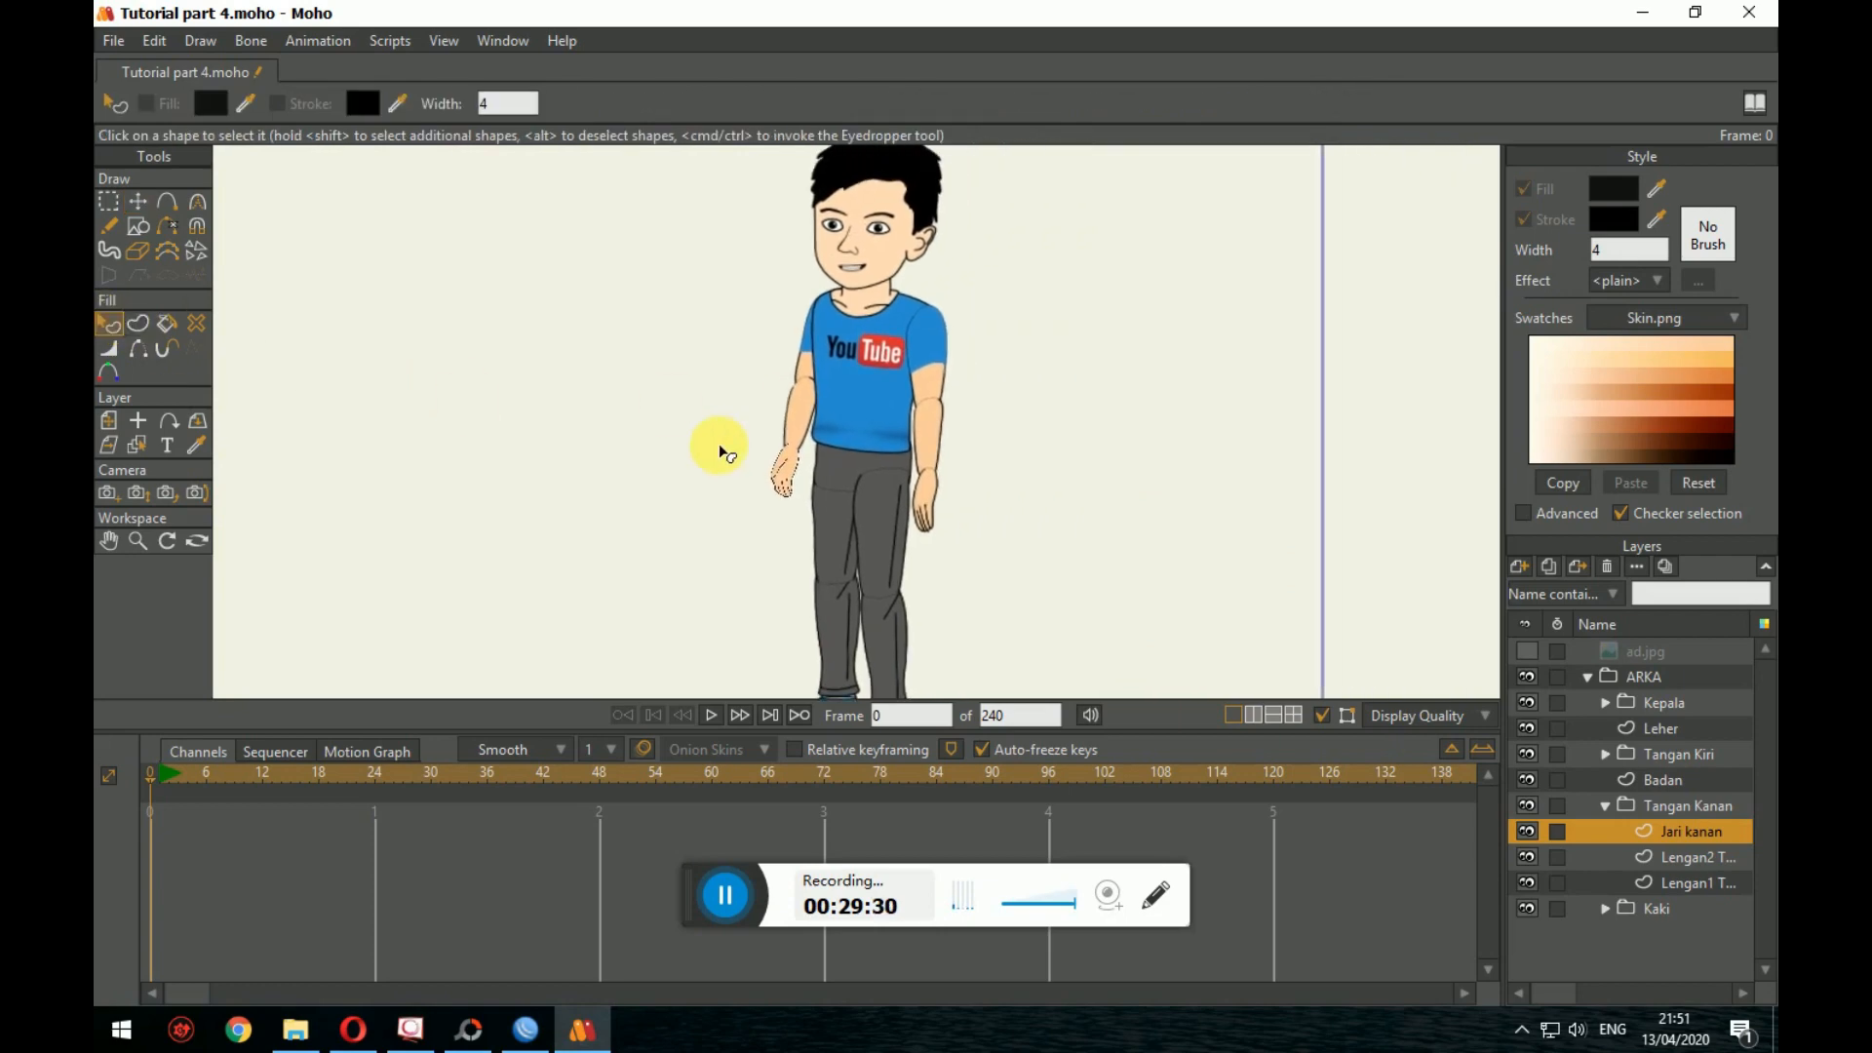
{"action": "scroll", "coordinate": [830, 484], "scroll_direction": "up", "scroll_amount": 1}
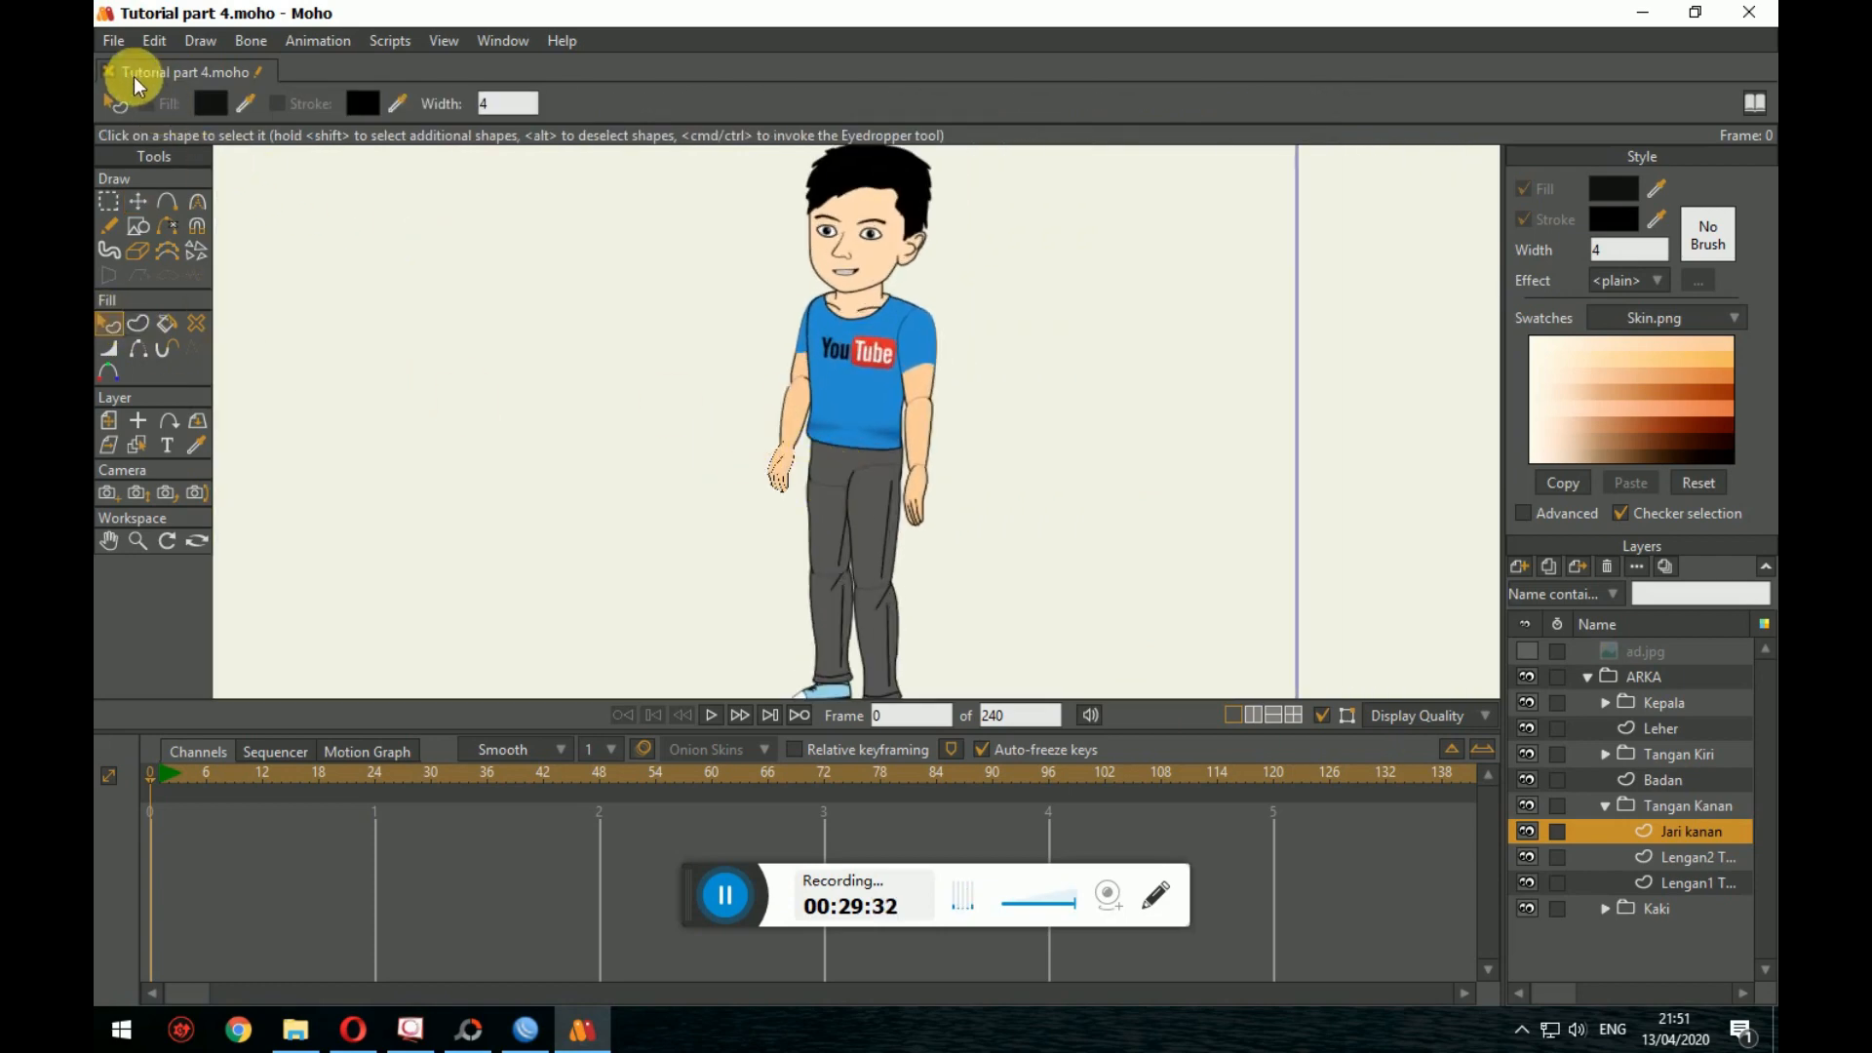
{"action": "left_click", "coordinate": [120, 41]}
{"action": "left_click", "coordinate": [158, 612]}
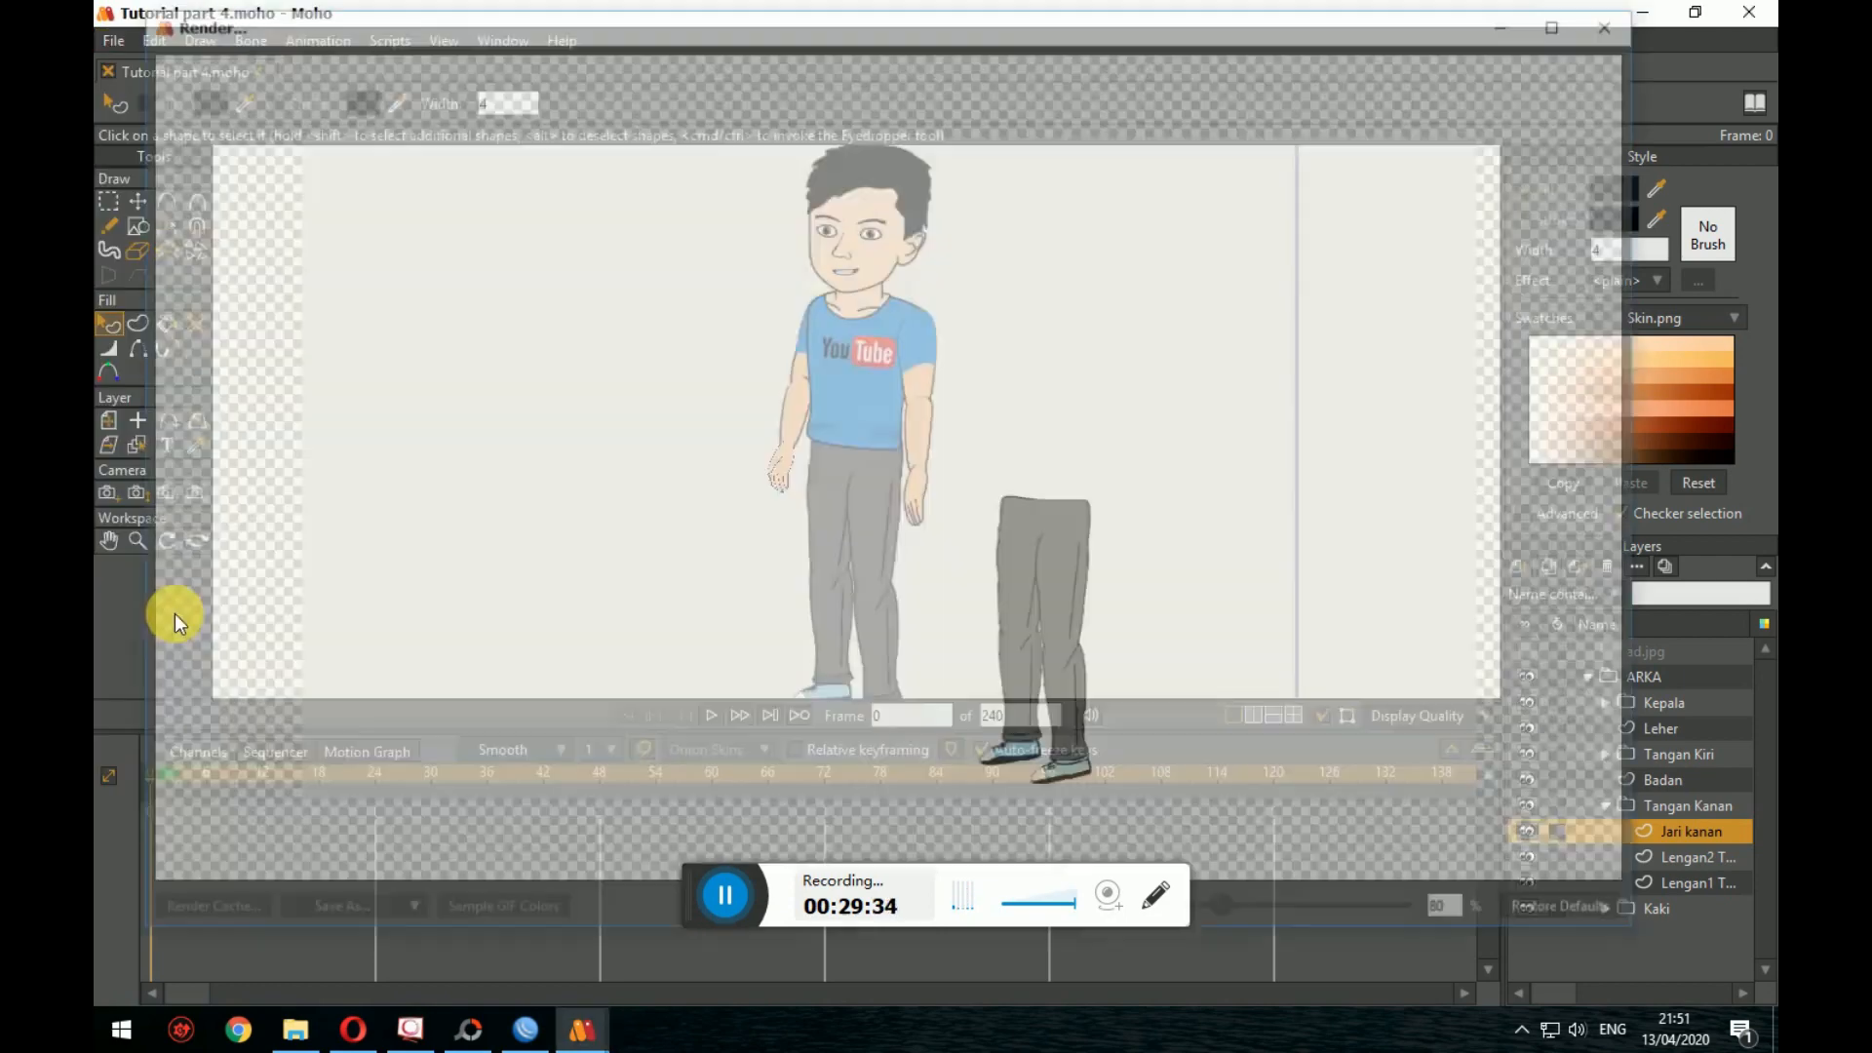
{"action": "scroll", "coordinate": [955, 495], "scroll_direction": "up", "scroll_amount": 3}
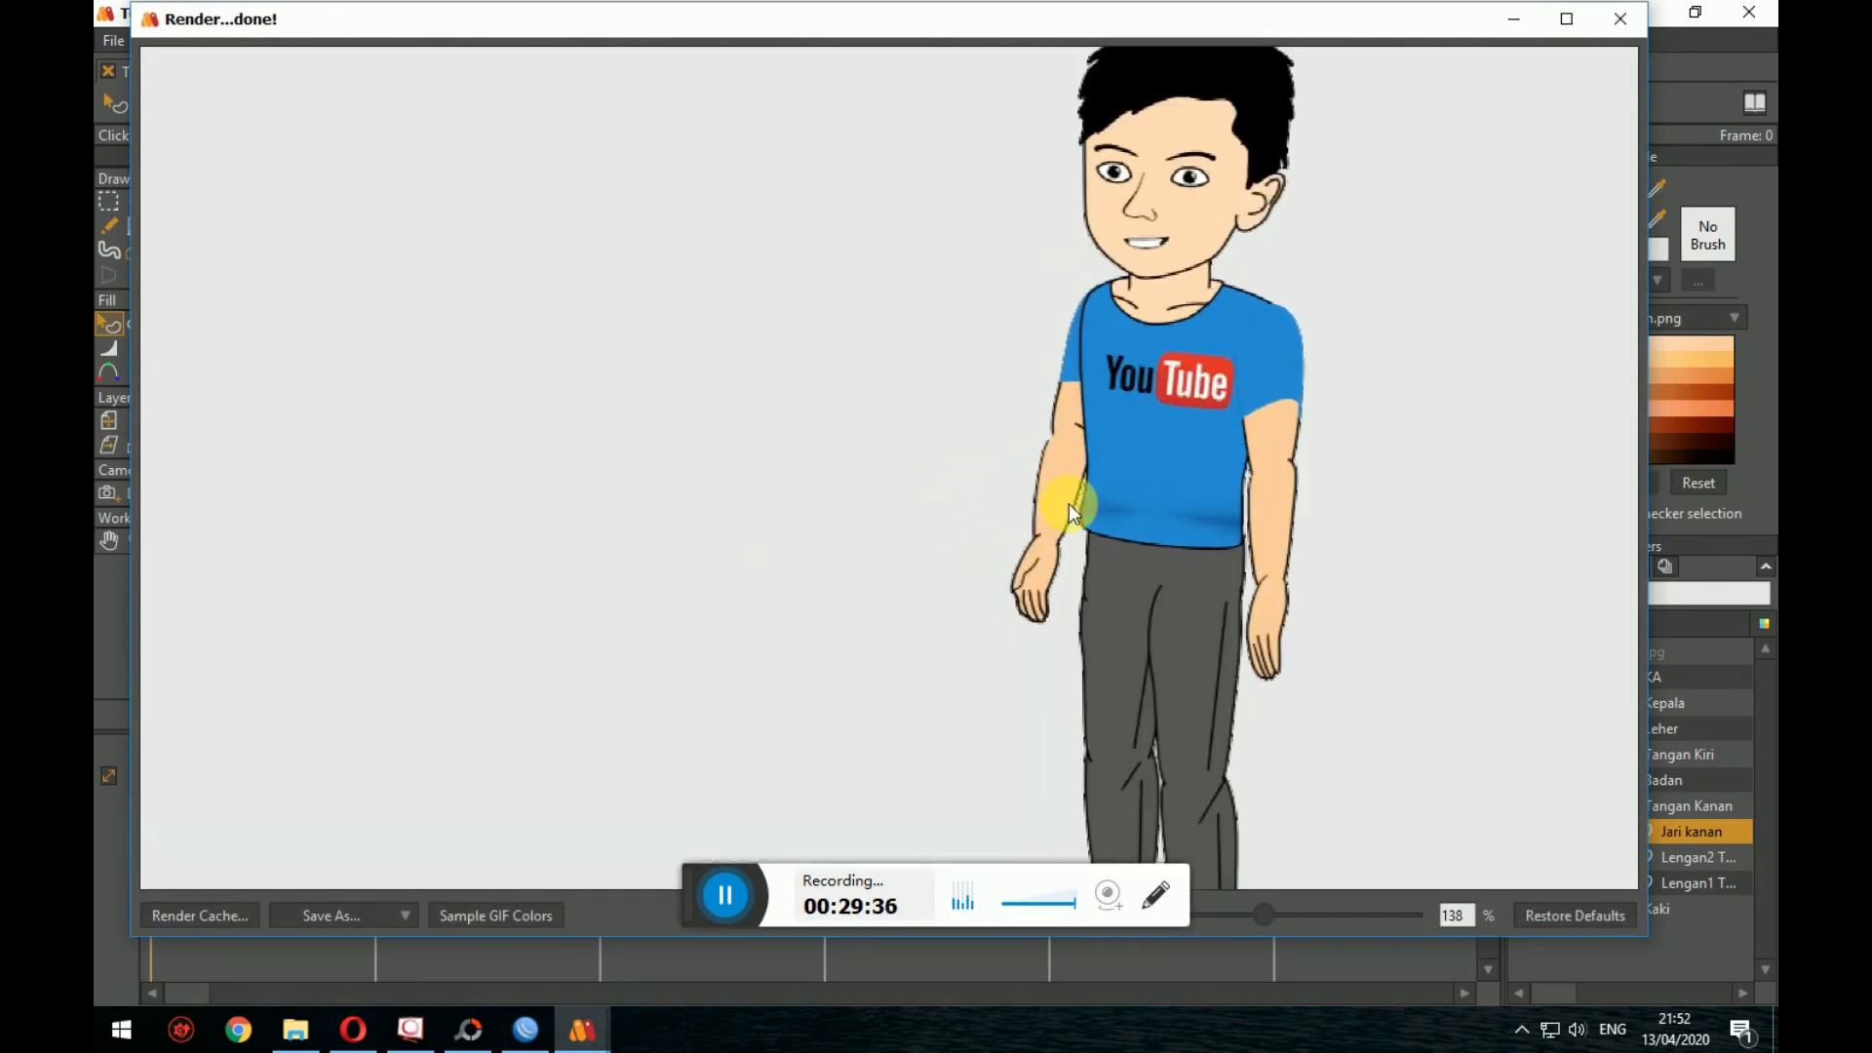
{"action": "scroll", "coordinate": [1094, 511], "scroll_direction": "up", "scroll_amount": 1}
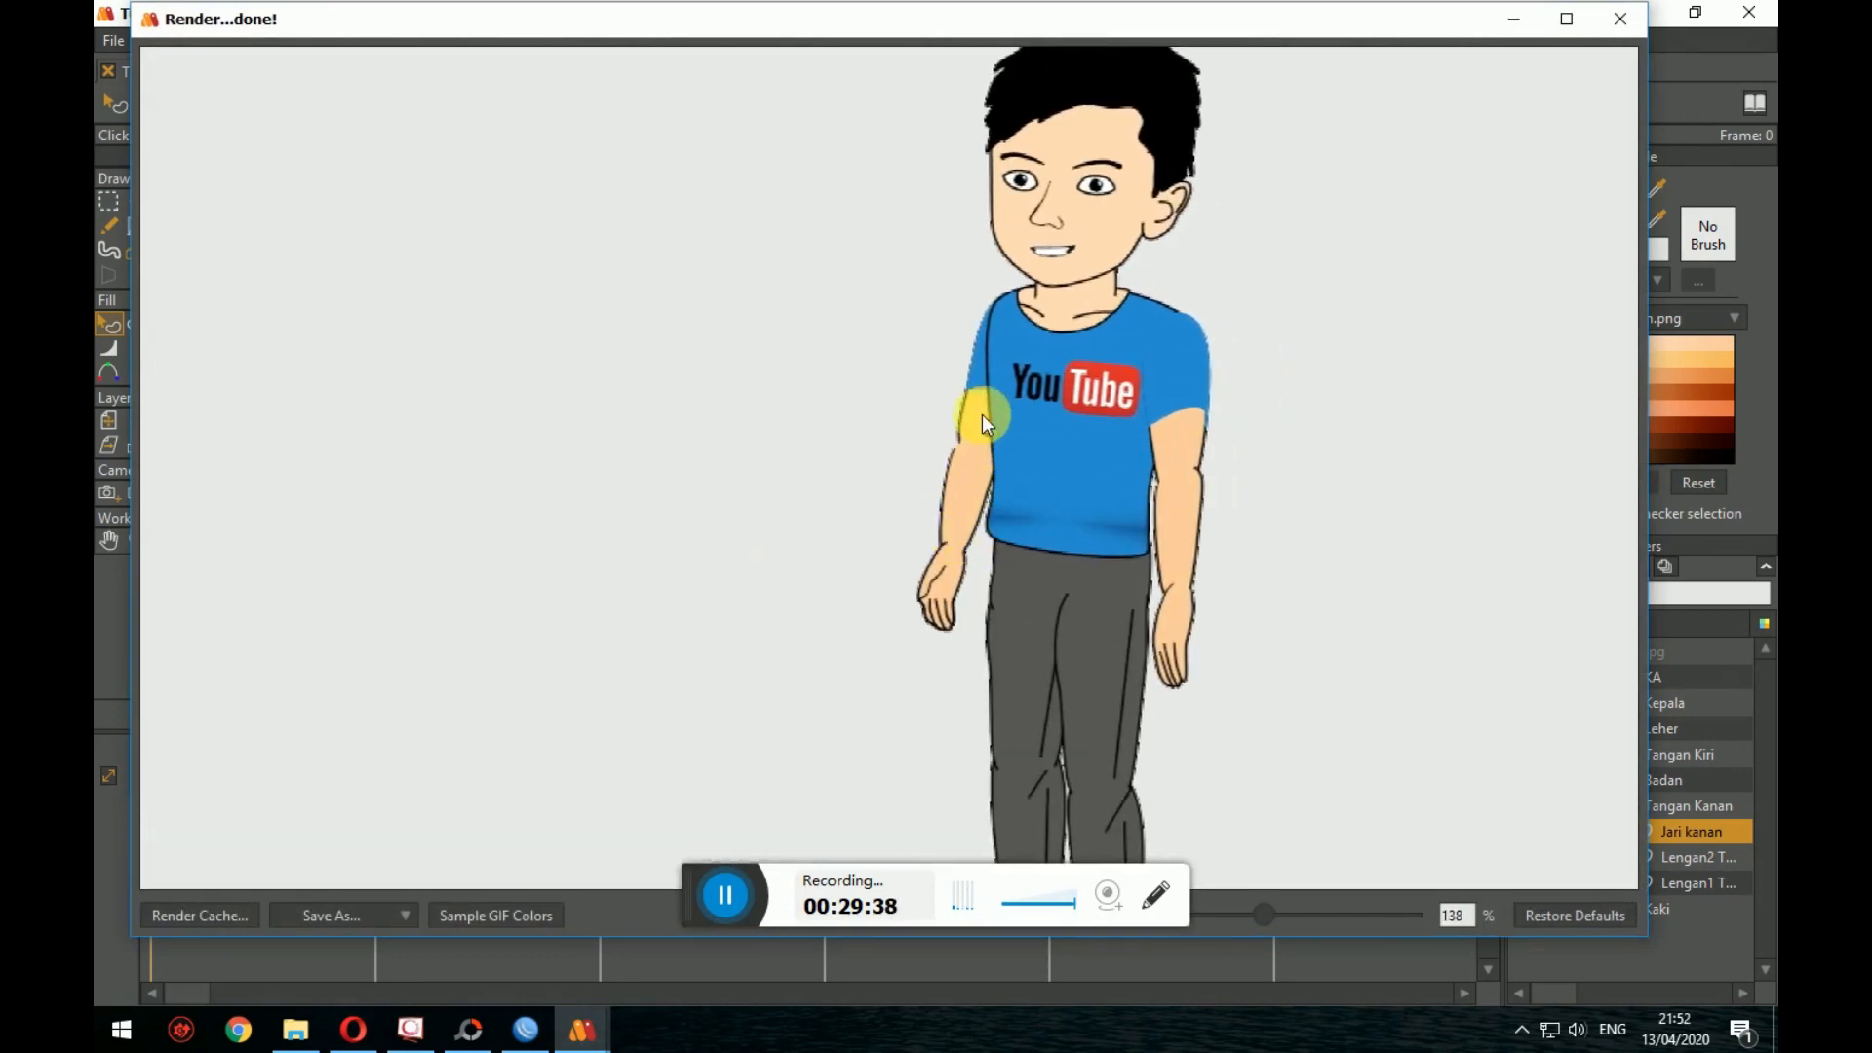
{"action": "left_click", "coordinate": [1621, 19]}
Step: Rotate the points of the Lengan1 upper arm in Tangan Kanan slightly outward from the body, centred at about X -0.5037, Y -0.7322
{"action": "scroll", "coordinate": [1122, 527], "scroll_direction": "up", "scroll_amount": 3}
{"action": "scroll", "coordinate": [1121, 535], "scroll_direction": "down", "scroll_amount": 1}
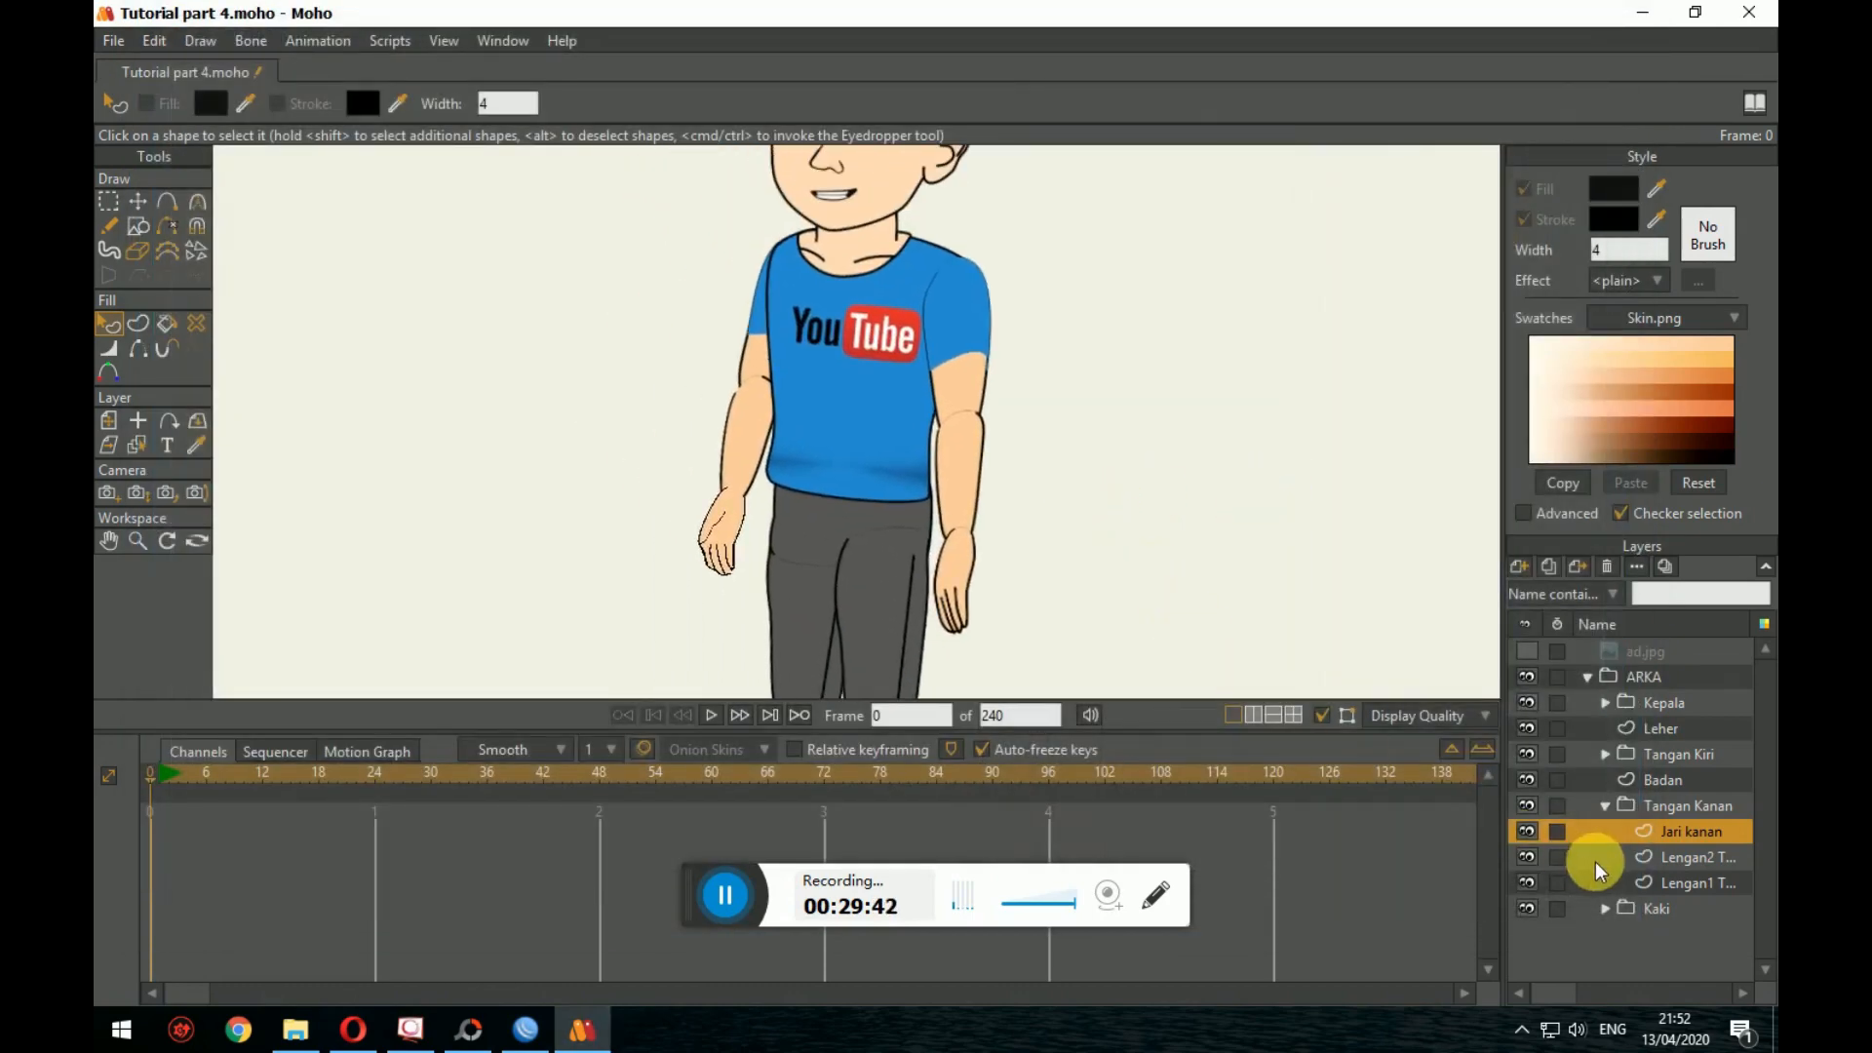
{"action": "left_click", "coordinate": [1692, 882]}
{"action": "left_click", "coordinate": [754, 337]}
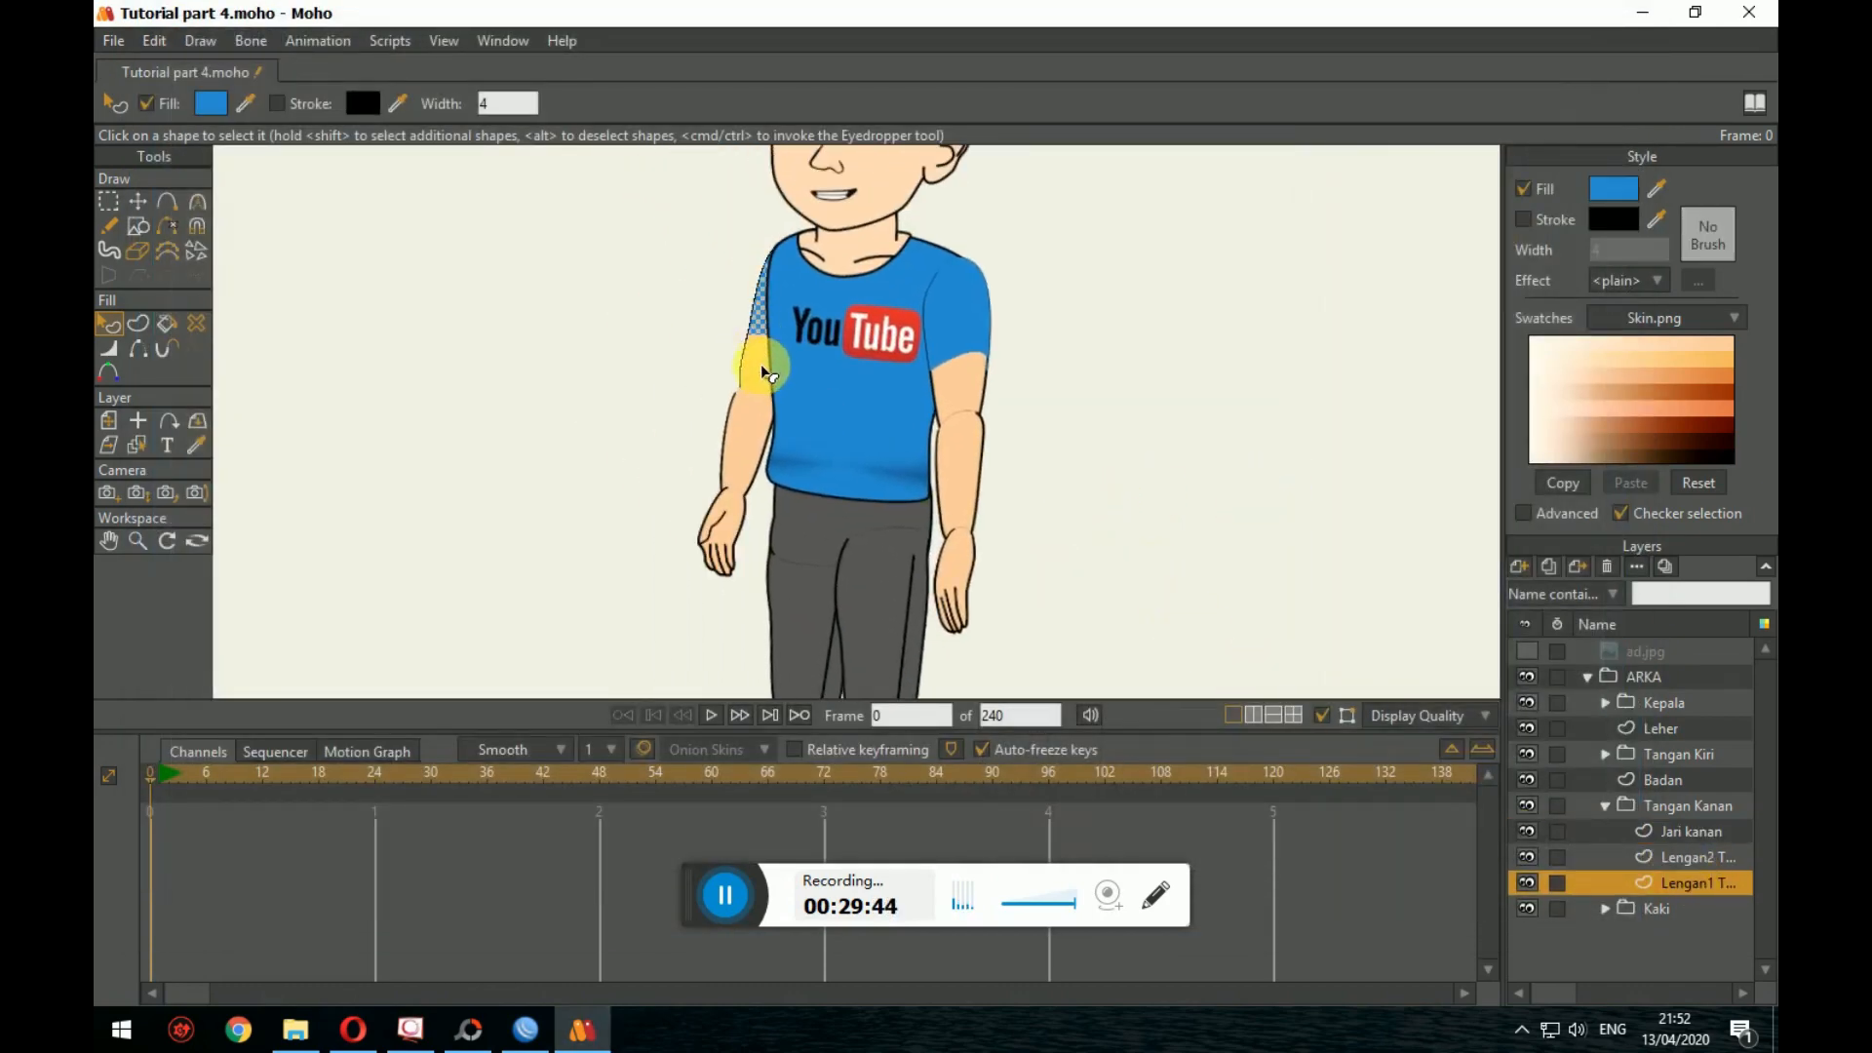
{"action": "left_click", "coordinate": [139, 202]}
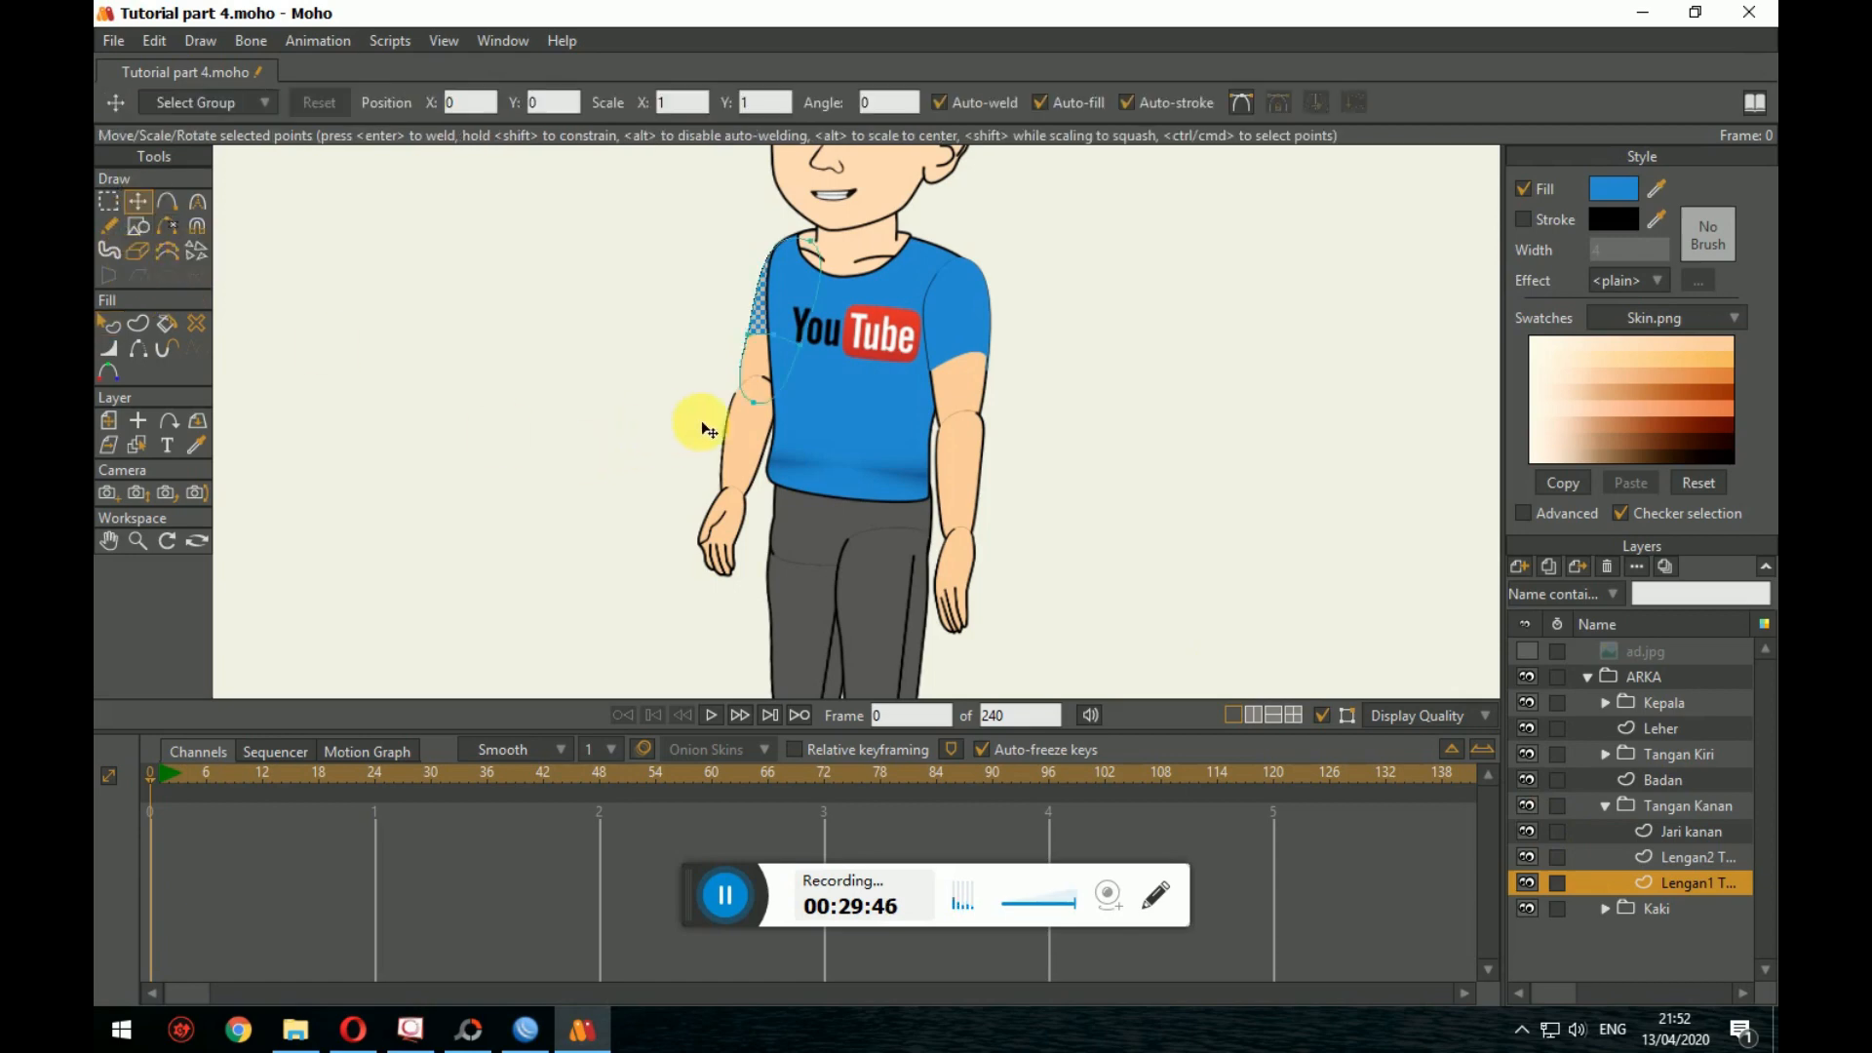
{"action": "left_click", "coordinate": [785, 384]}
{"action": "left_click_drag", "start_coordinate": [780, 357], "coordinate": [782, 306]}
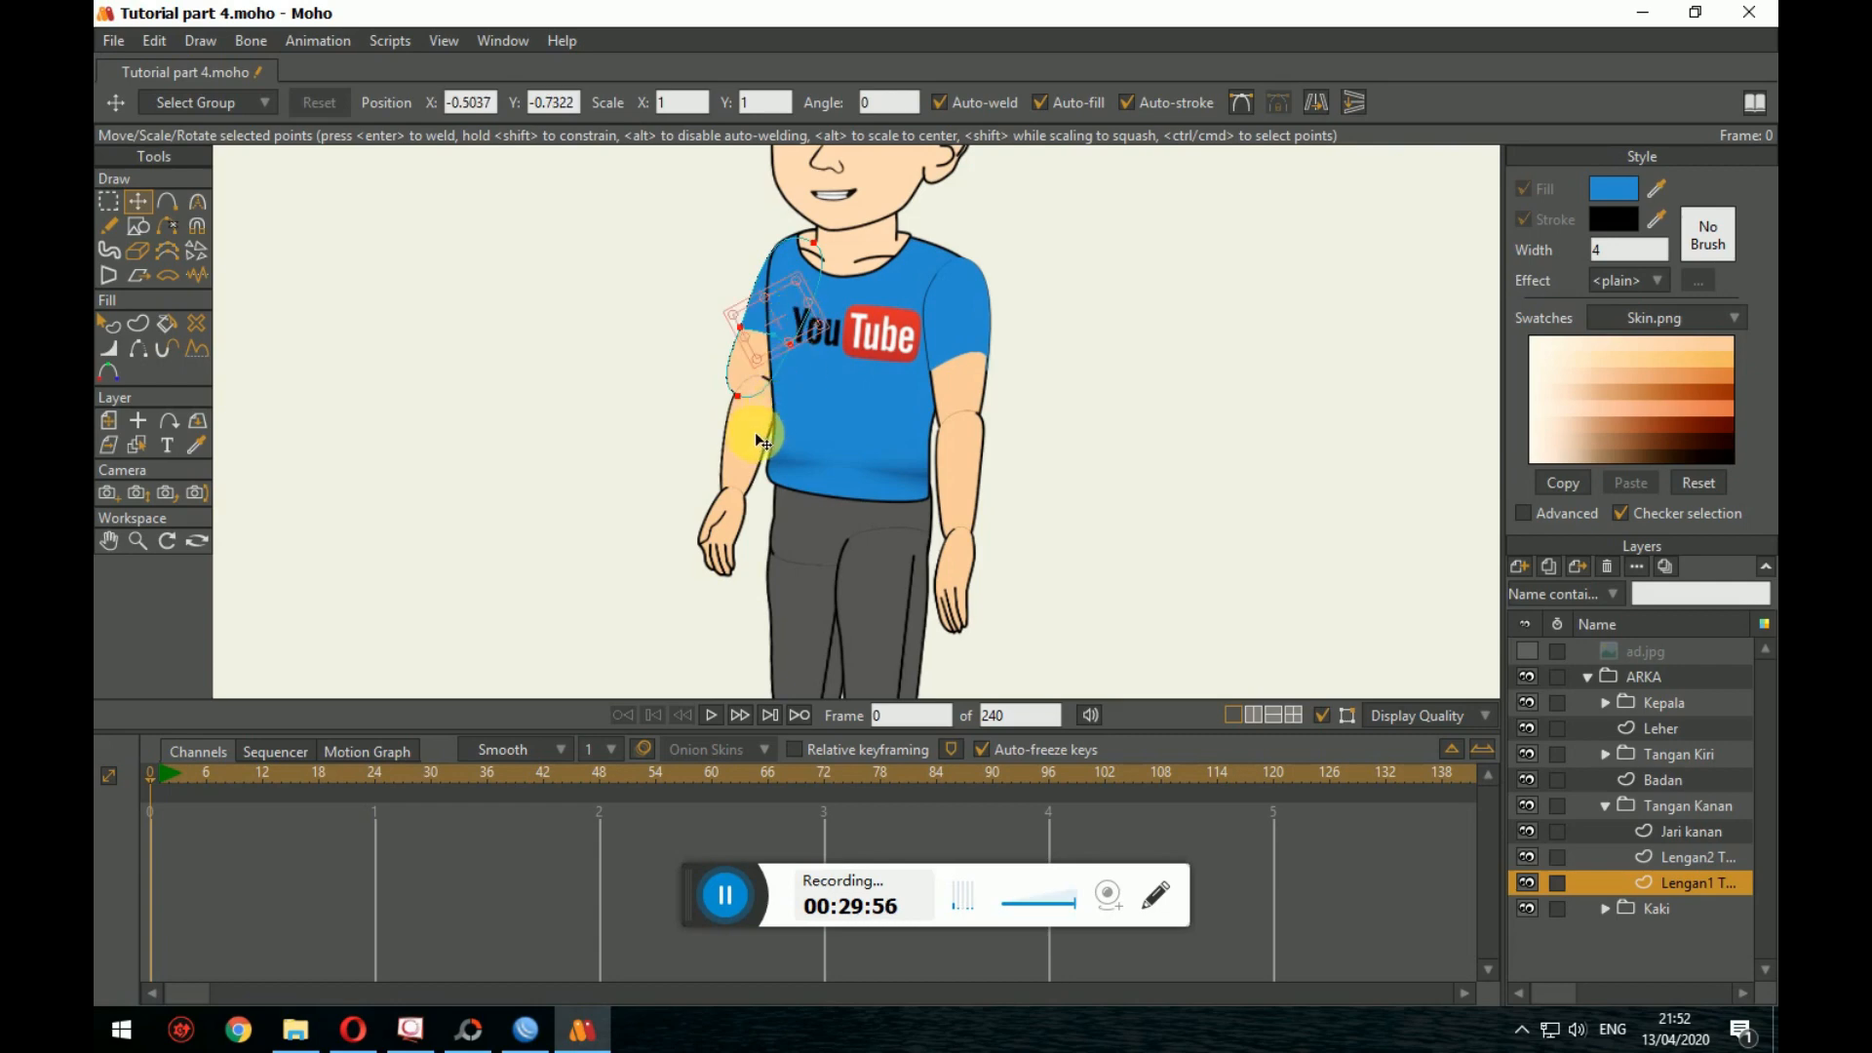
Step: Move the Lengan2 forearm of Tangan Kanan outward to meet the upper arm, centring its points at about X -0.8297, Y -0.7420
{"action": "left_click", "coordinate": [1687, 857]}
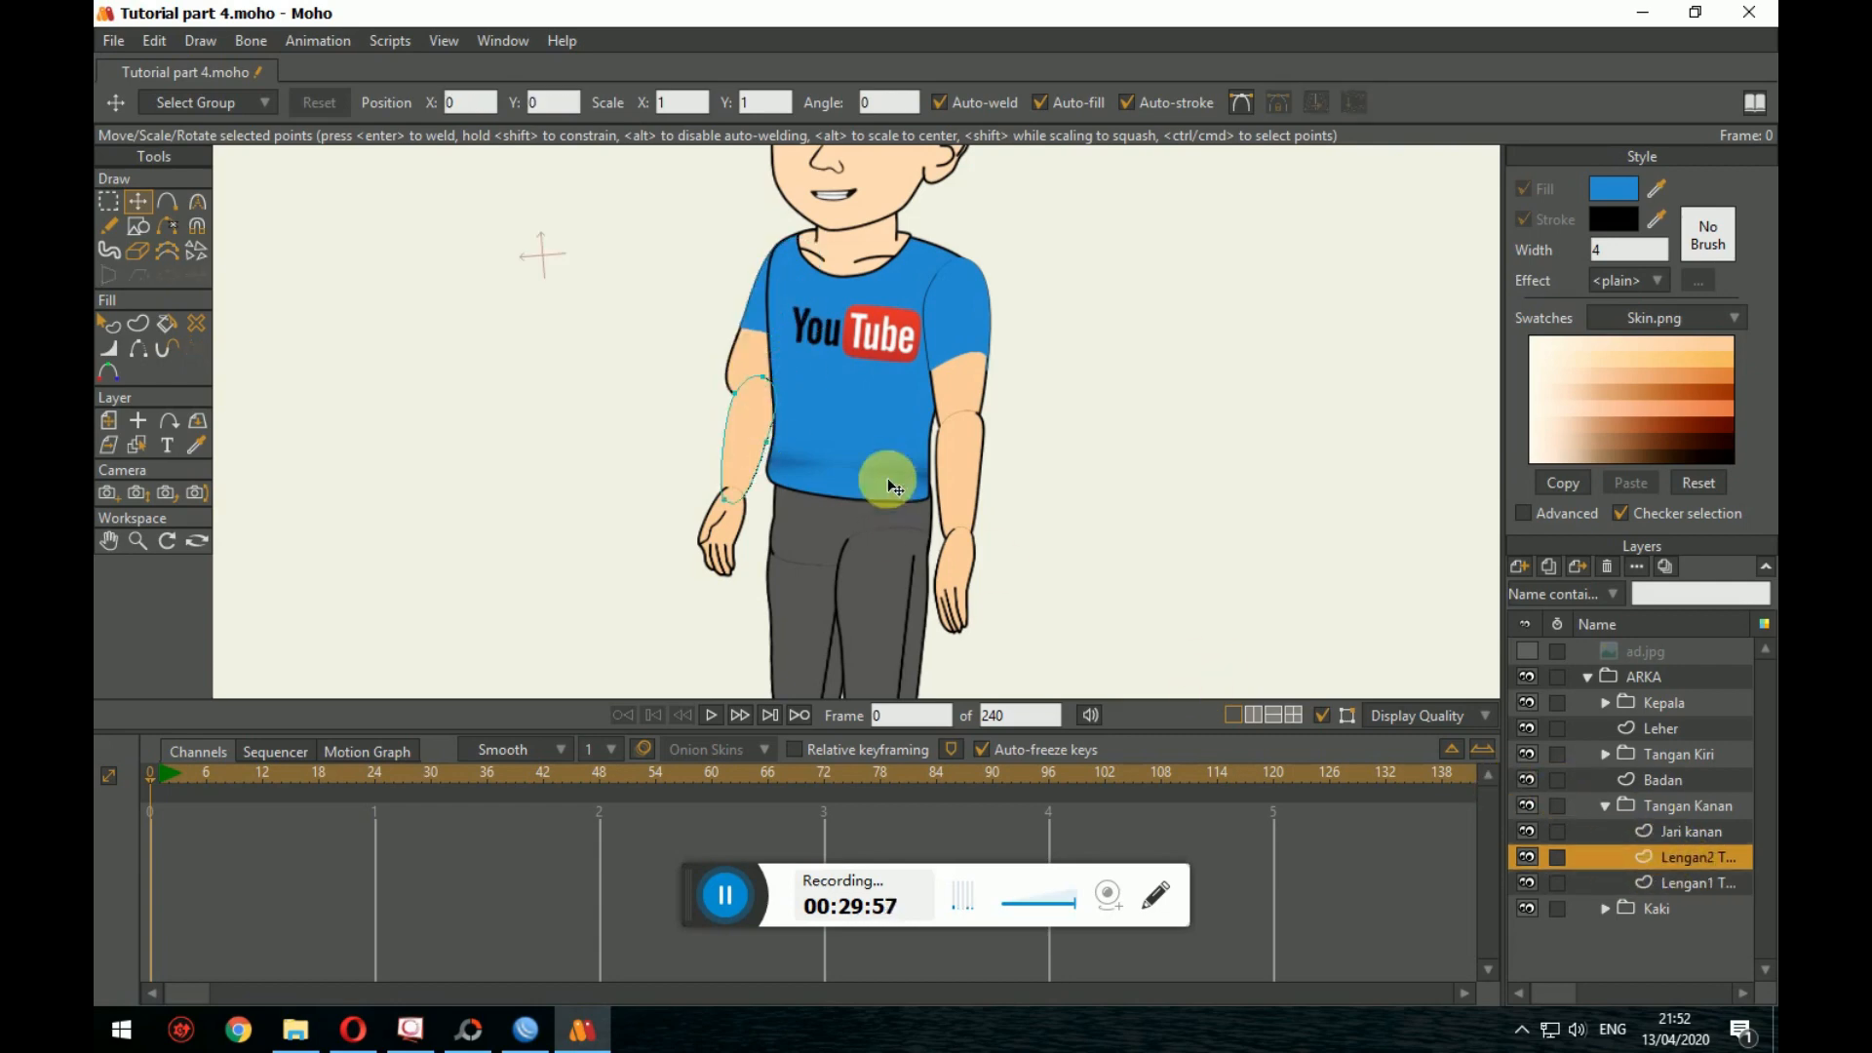
{"action": "left_click", "coordinate": [757, 417]}
{"action": "mouse_move", "coordinate": [765, 430]}
{"action": "left_mouse_down"}
{"action": "mouse_move", "coordinate": [733, 420]}
{"action": "mouse_move", "coordinate": [743, 481]}
{"action": "mouse_move", "coordinate": [739, 429]}
{"action": "left_mouse_up"}
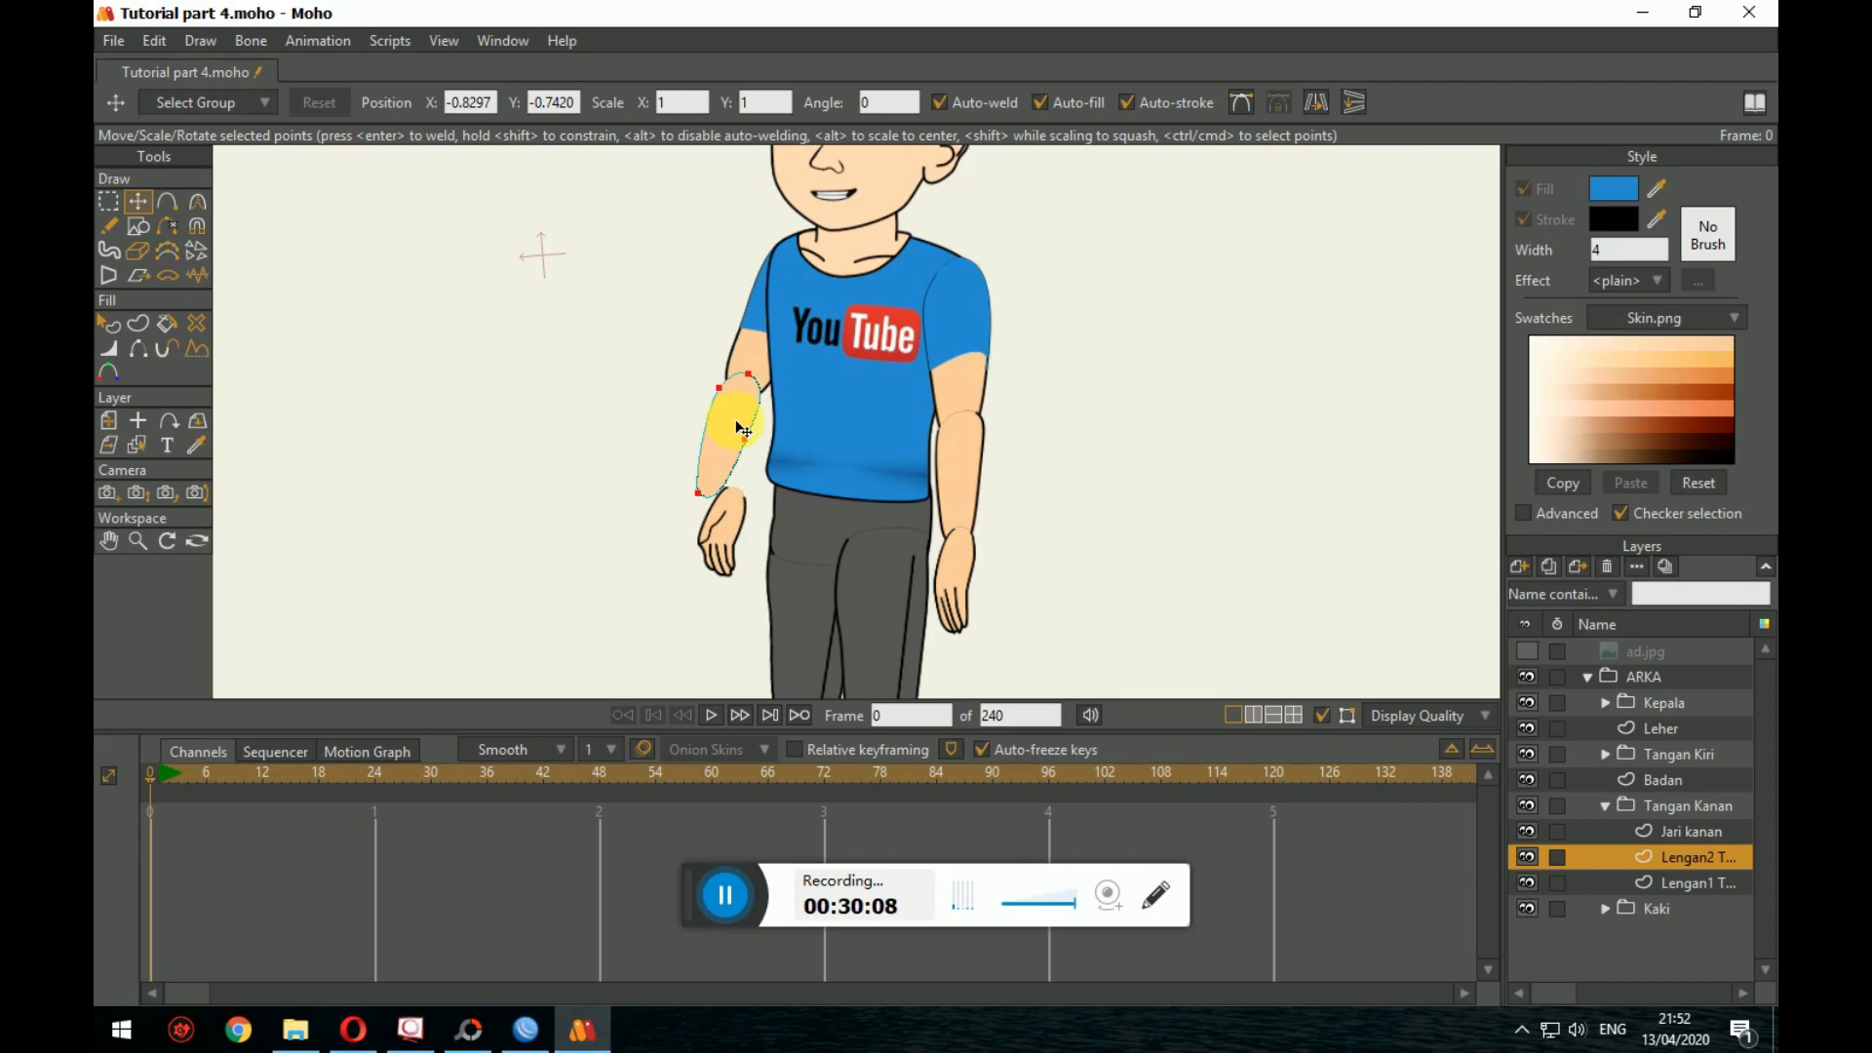
Step: Nudge the Lengan2 forearm of Tangan Kanan slightly toward the body and move all Jari kanan hand points outward to its end
{"action": "left_click_drag", "start_coordinate": [736, 422], "coordinate": [740, 426]}
{"action": "left_click", "coordinate": [735, 512]}
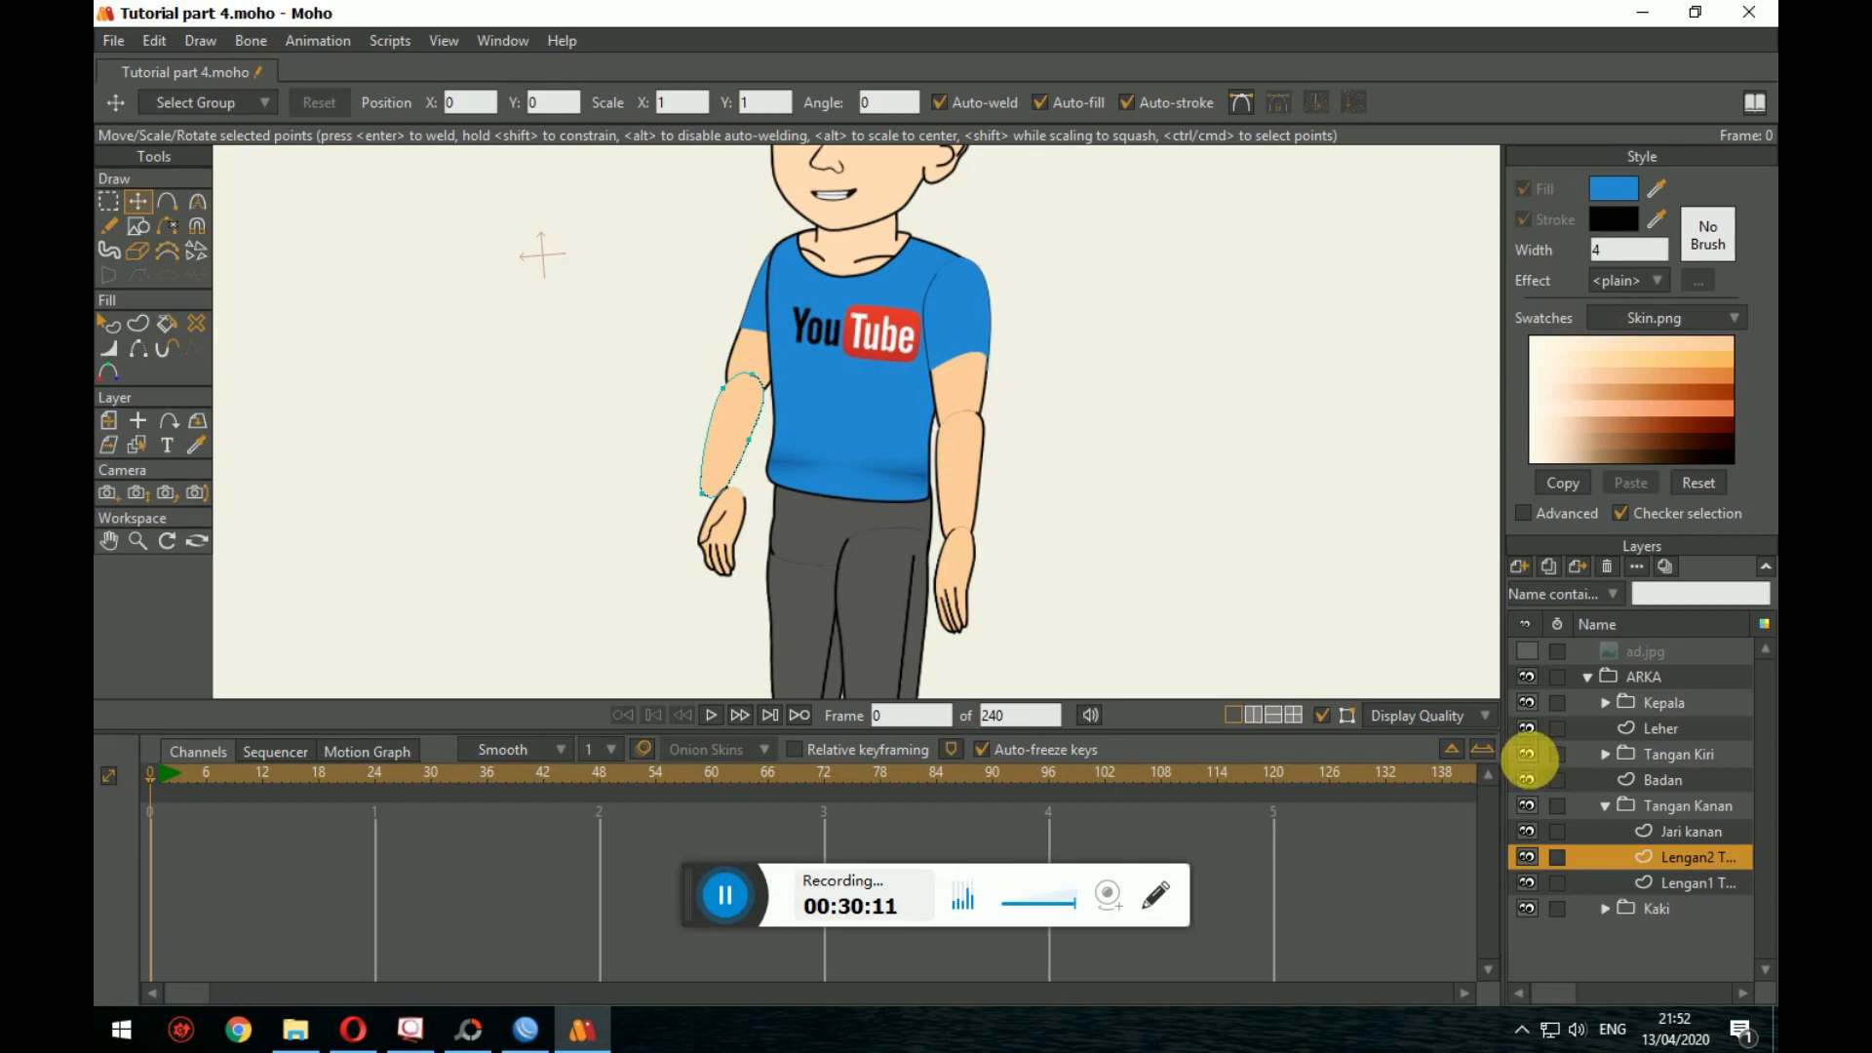
{"action": "left_click", "coordinate": [1689, 834]}
{"action": "left_click", "coordinate": [738, 537]}
{"action": "left_click_drag", "start_coordinate": [743, 542], "coordinate": [807, 624]}
{"action": "left_click", "coordinate": [108, 201]}
{"action": "left_click", "coordinate": [138, 201]}
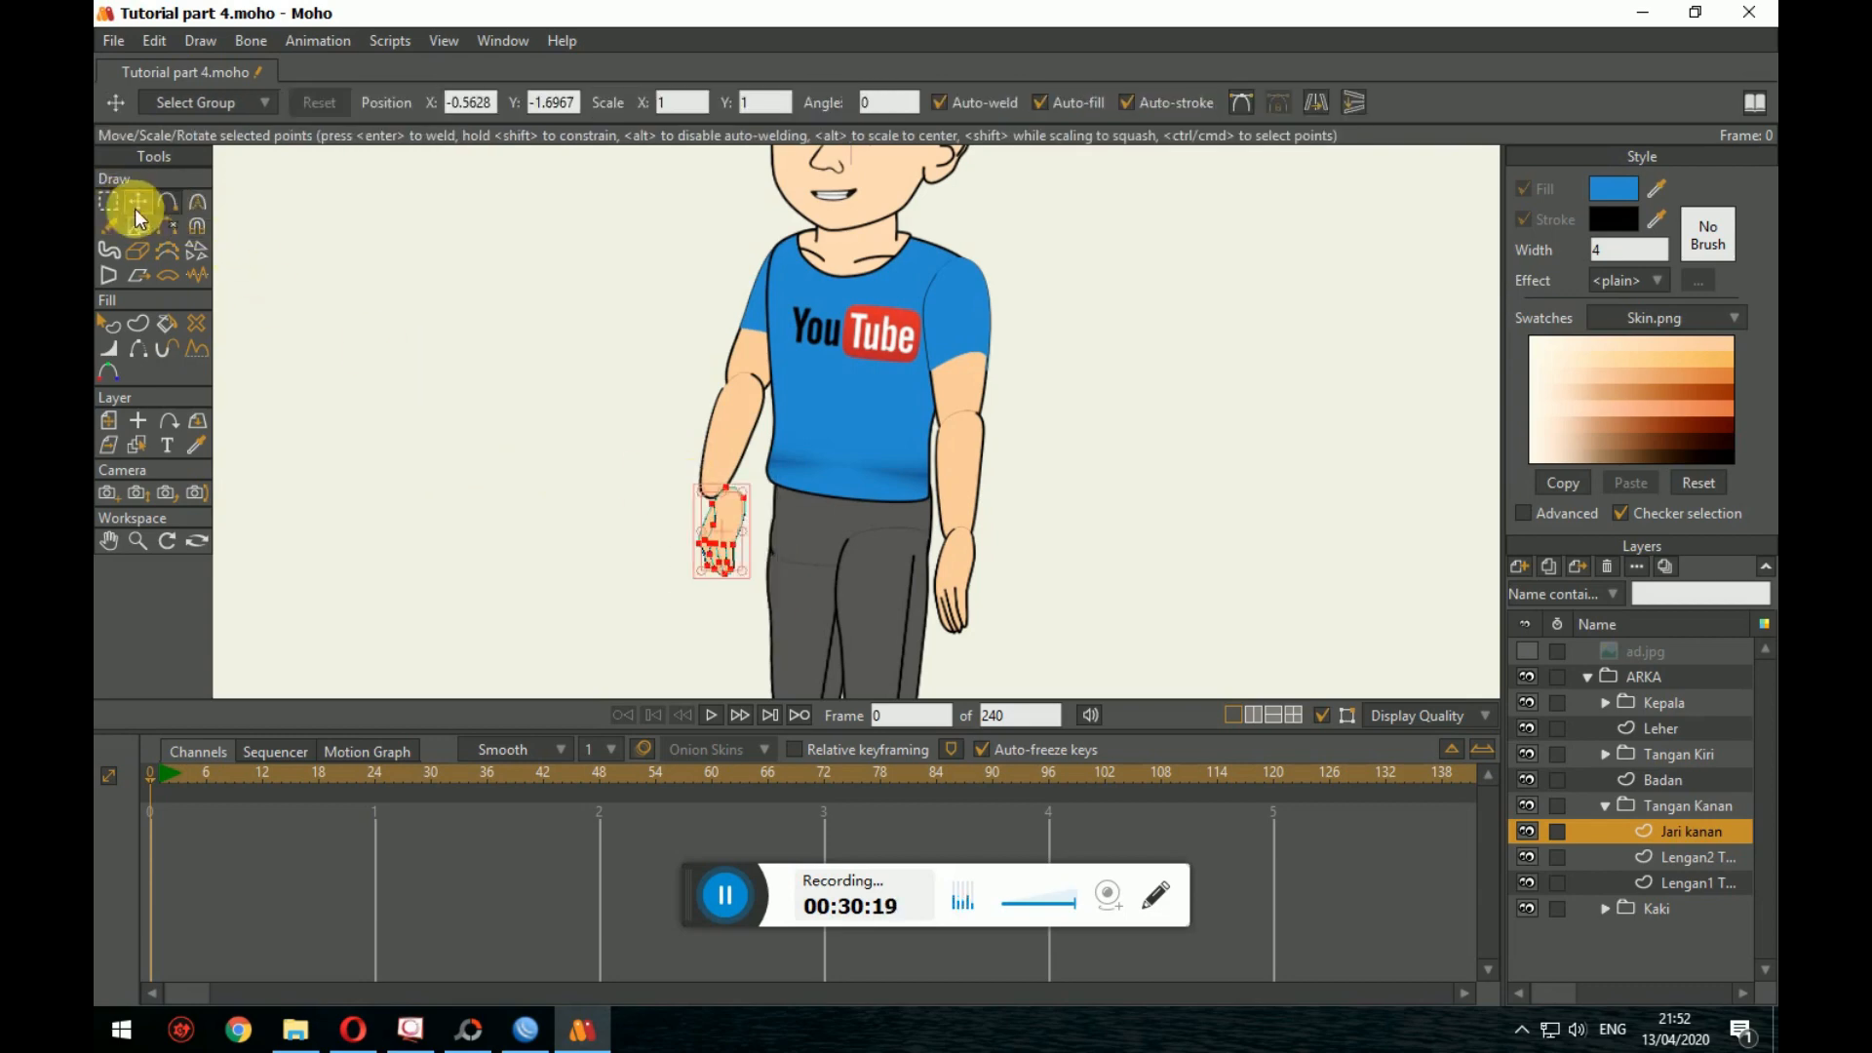
{"action": "left_click_drag", "start_coordinate": [711, 514], "coordinate": [713, 522]}
{"action": "left_click", "coordinate": [1143, 621]}
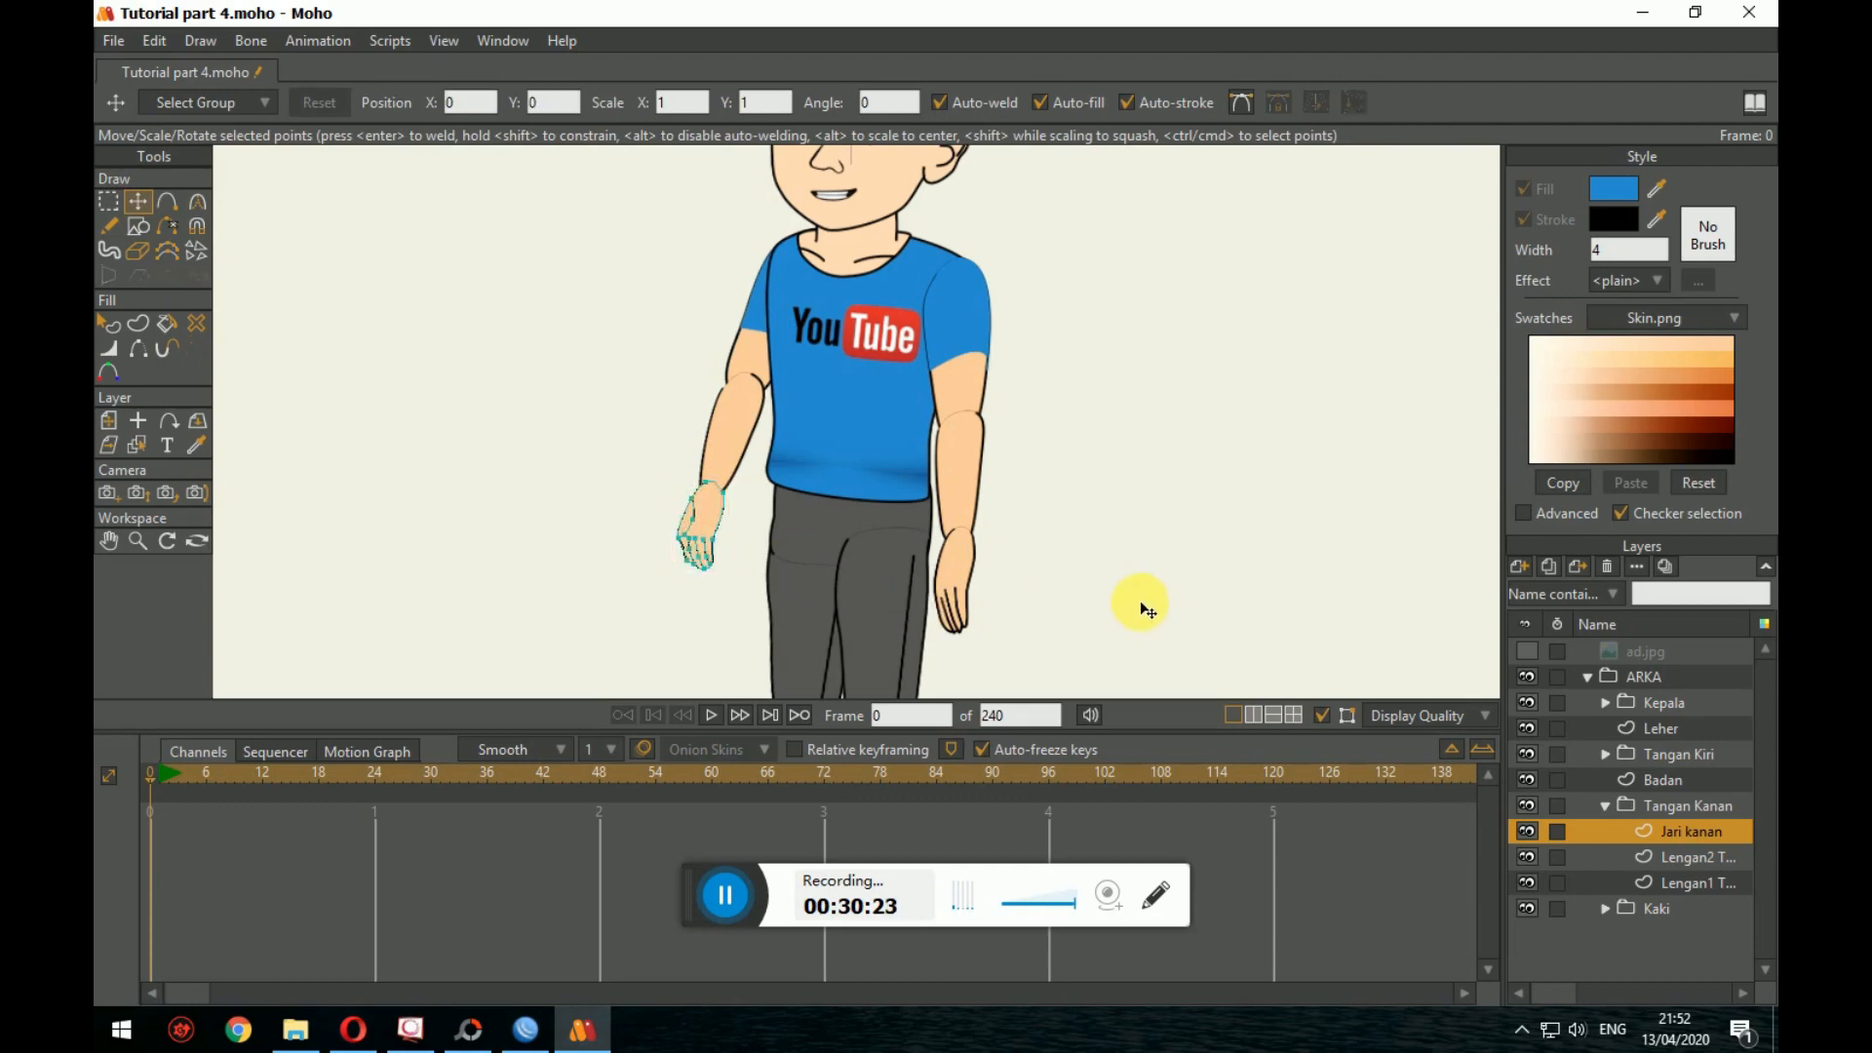
Step: Render a preview of the current frame to check the adjusted right arm and hand, and close it
{"action": "scroll", "coordinate": [1182, 624], "scroll_direction": "down", "scroll_amount": 2}
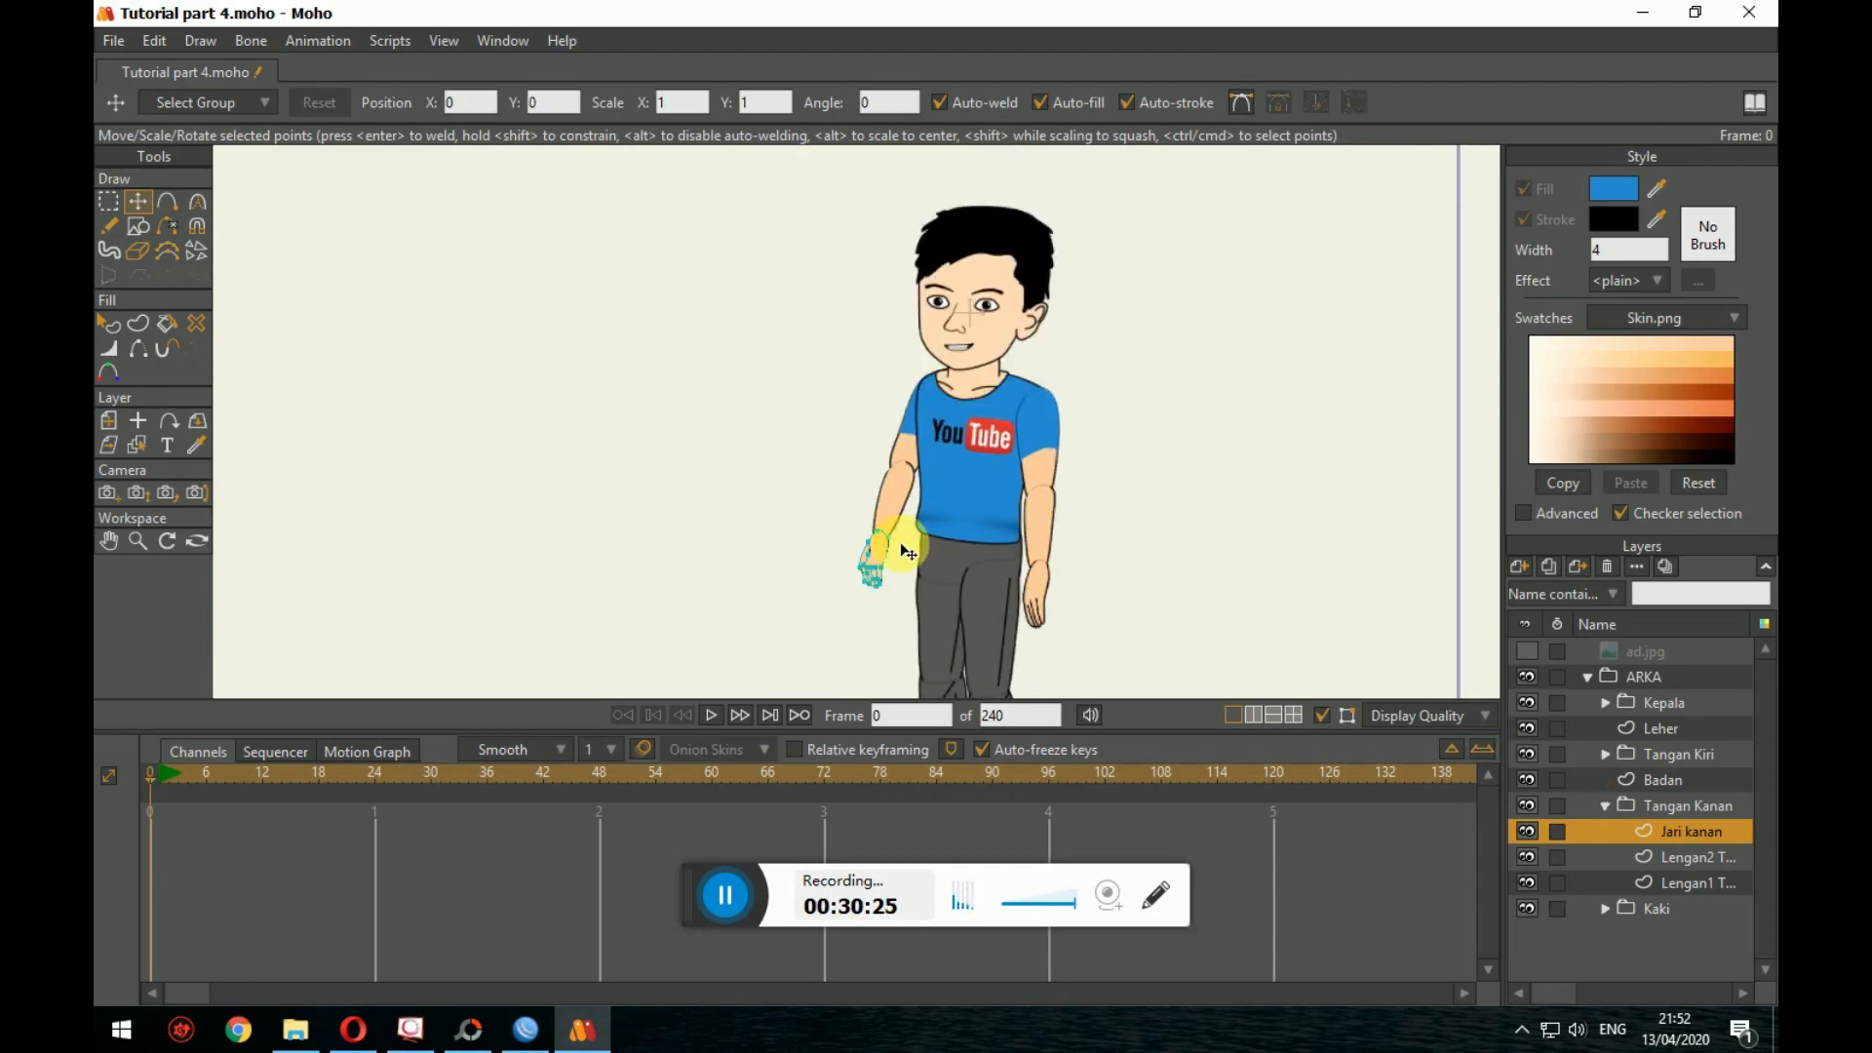
{"action": "scroll", "coordinate": [1075, 472], "scroll_direction": "down", "scroll_amount": 3}
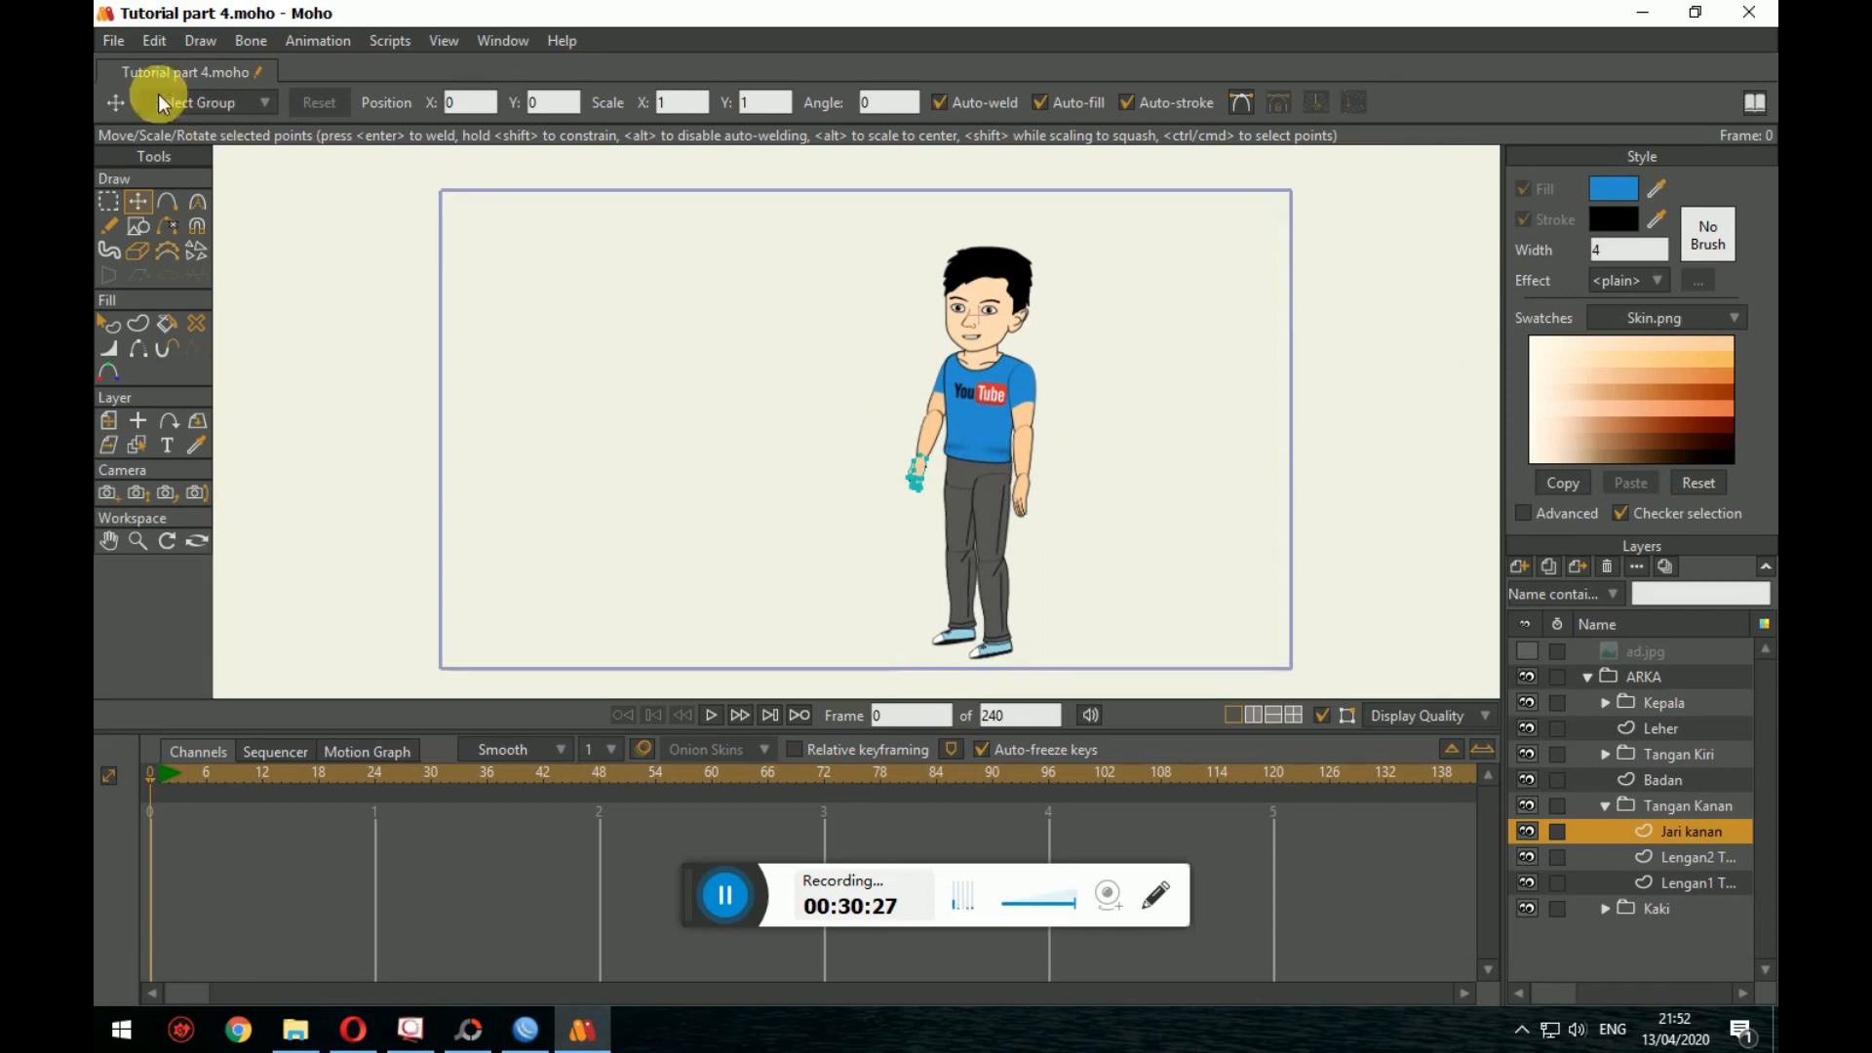
{"action": "left_click", "coordinate": [121, 42]}
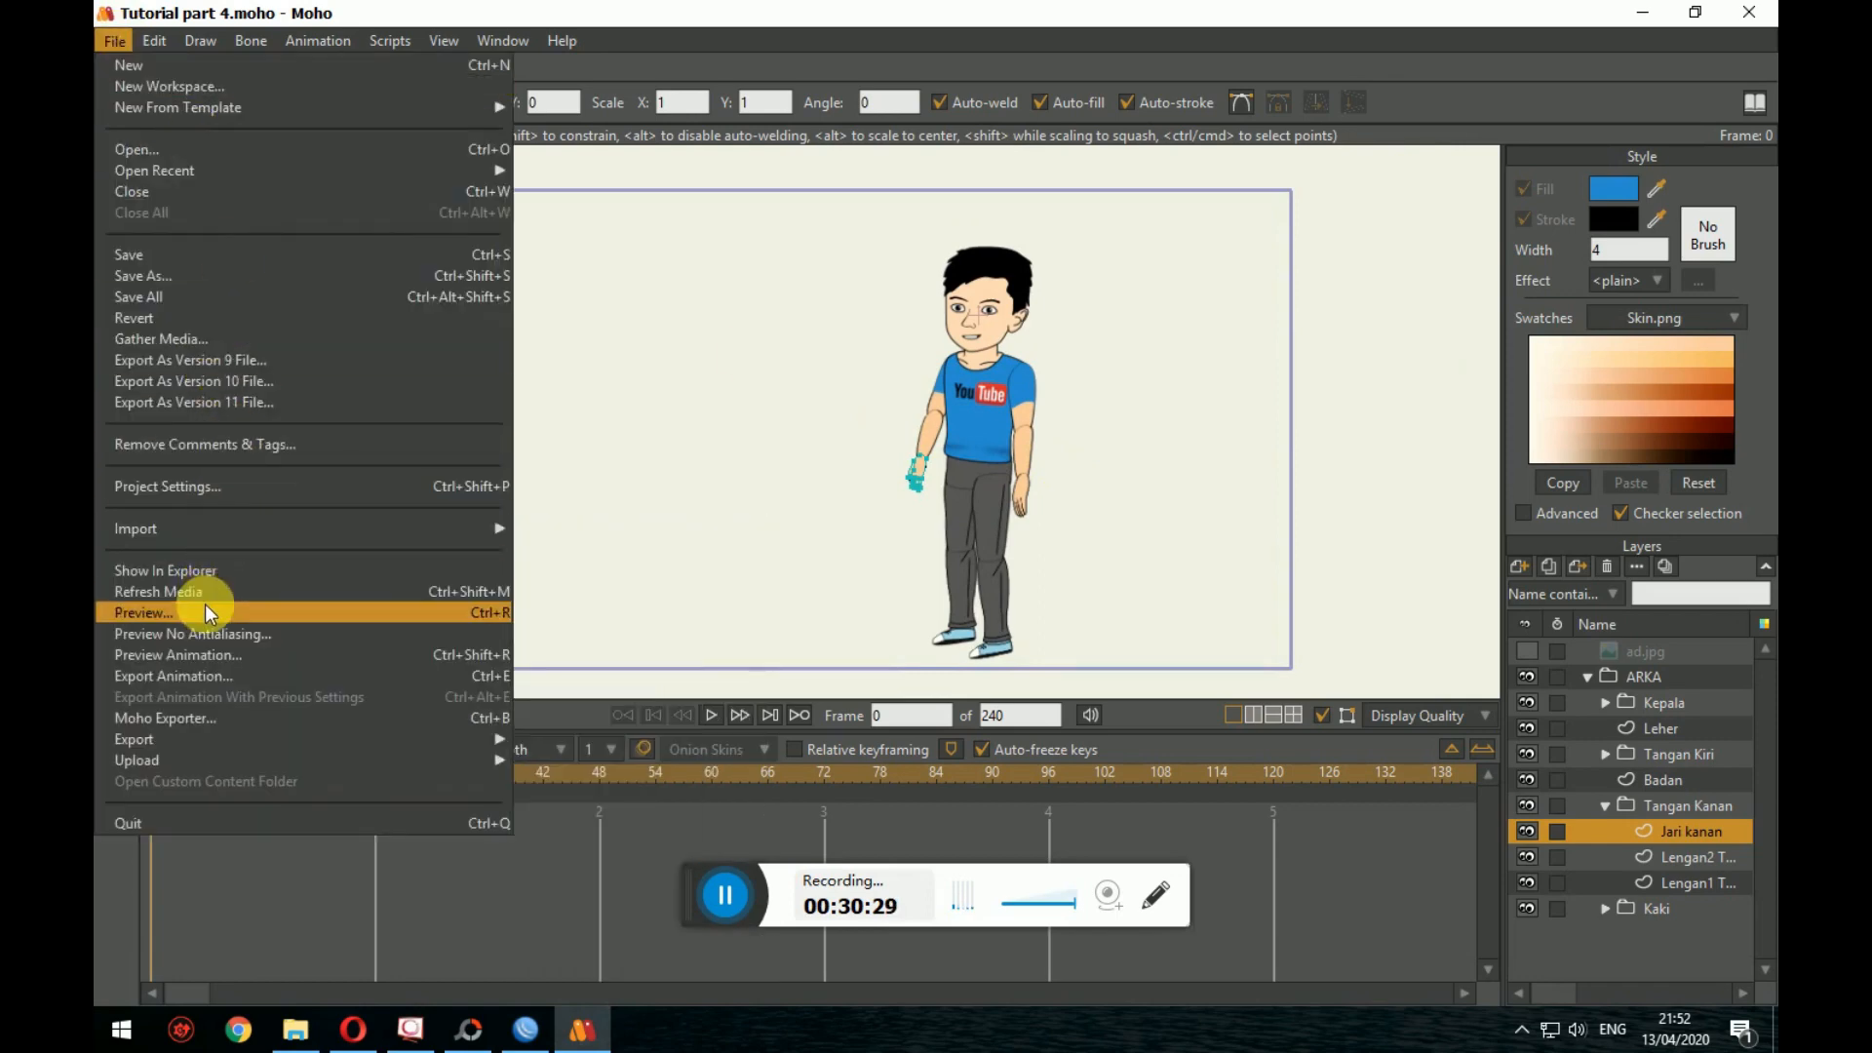
{"action": "left_click", "coordinate": [235, 614]}
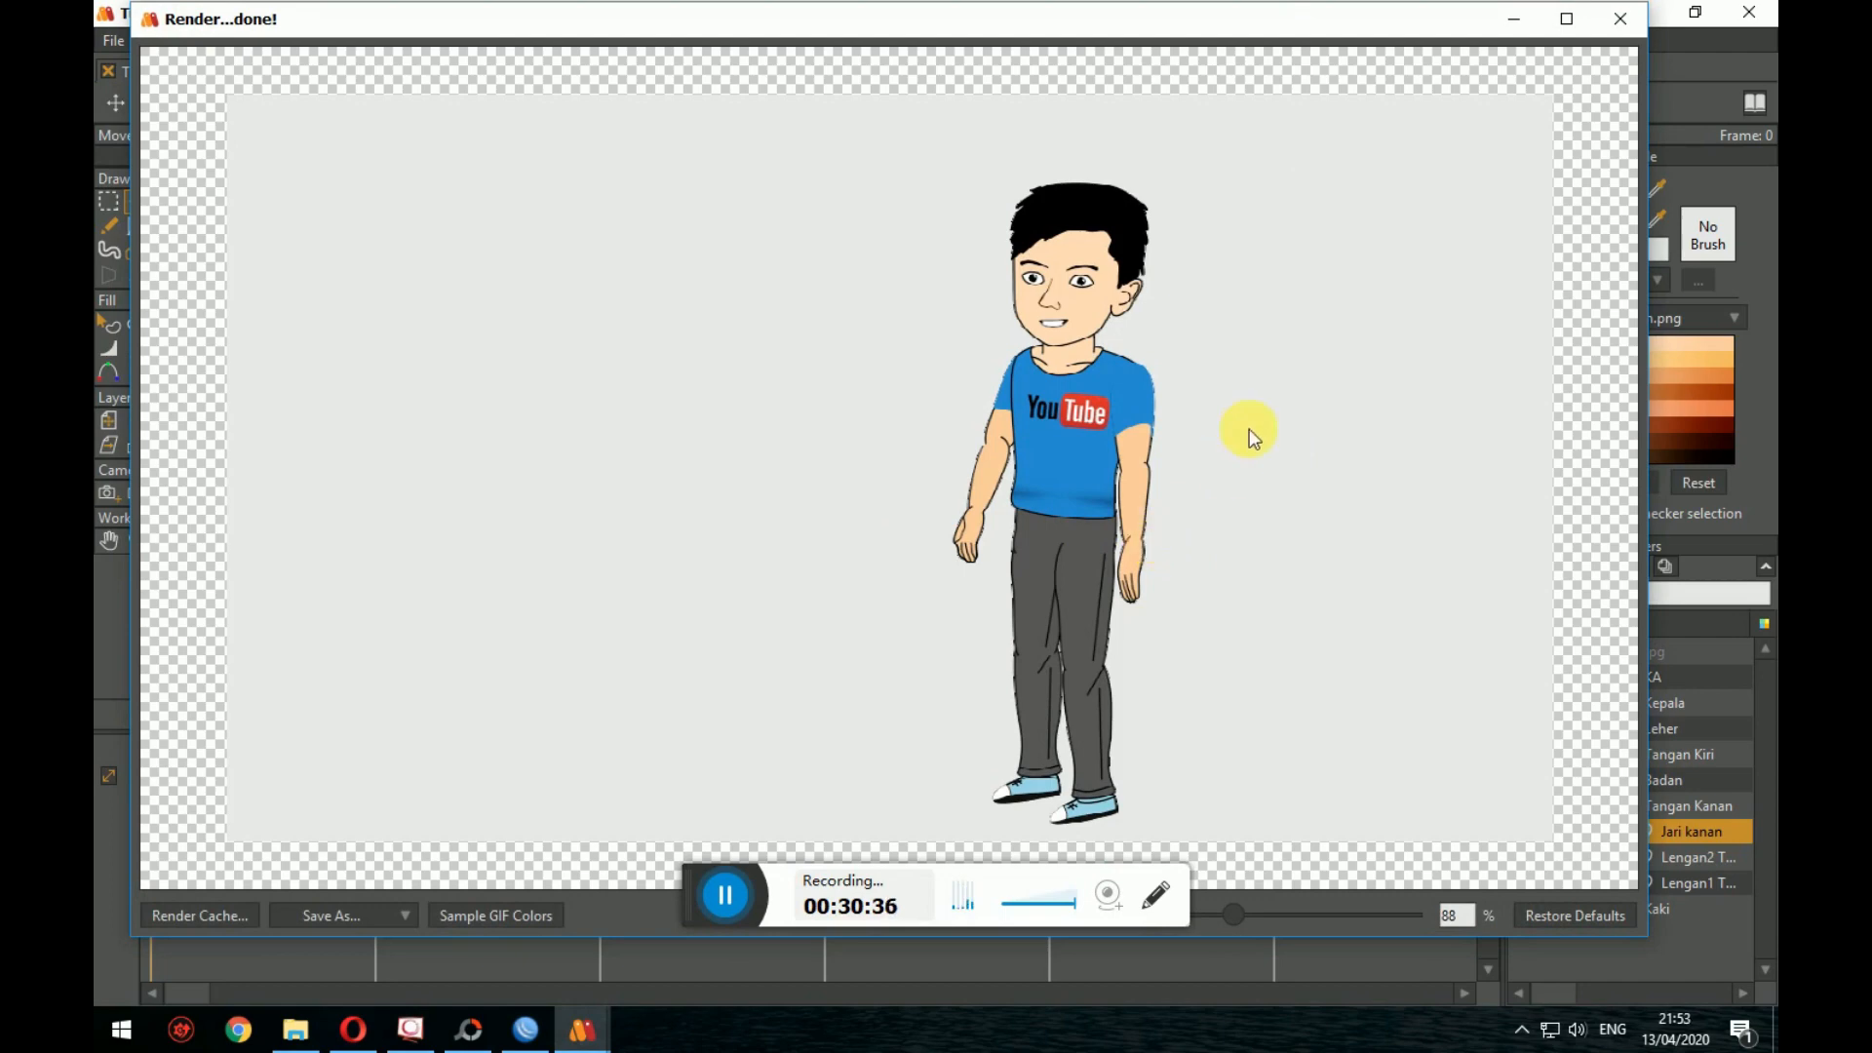
{"action": "left_click", "coordinate": [1620, 18]}
Step: Save the project as a new file named Tutorial part 5
{"action": "left_click", "coordinate": [119, 39]}
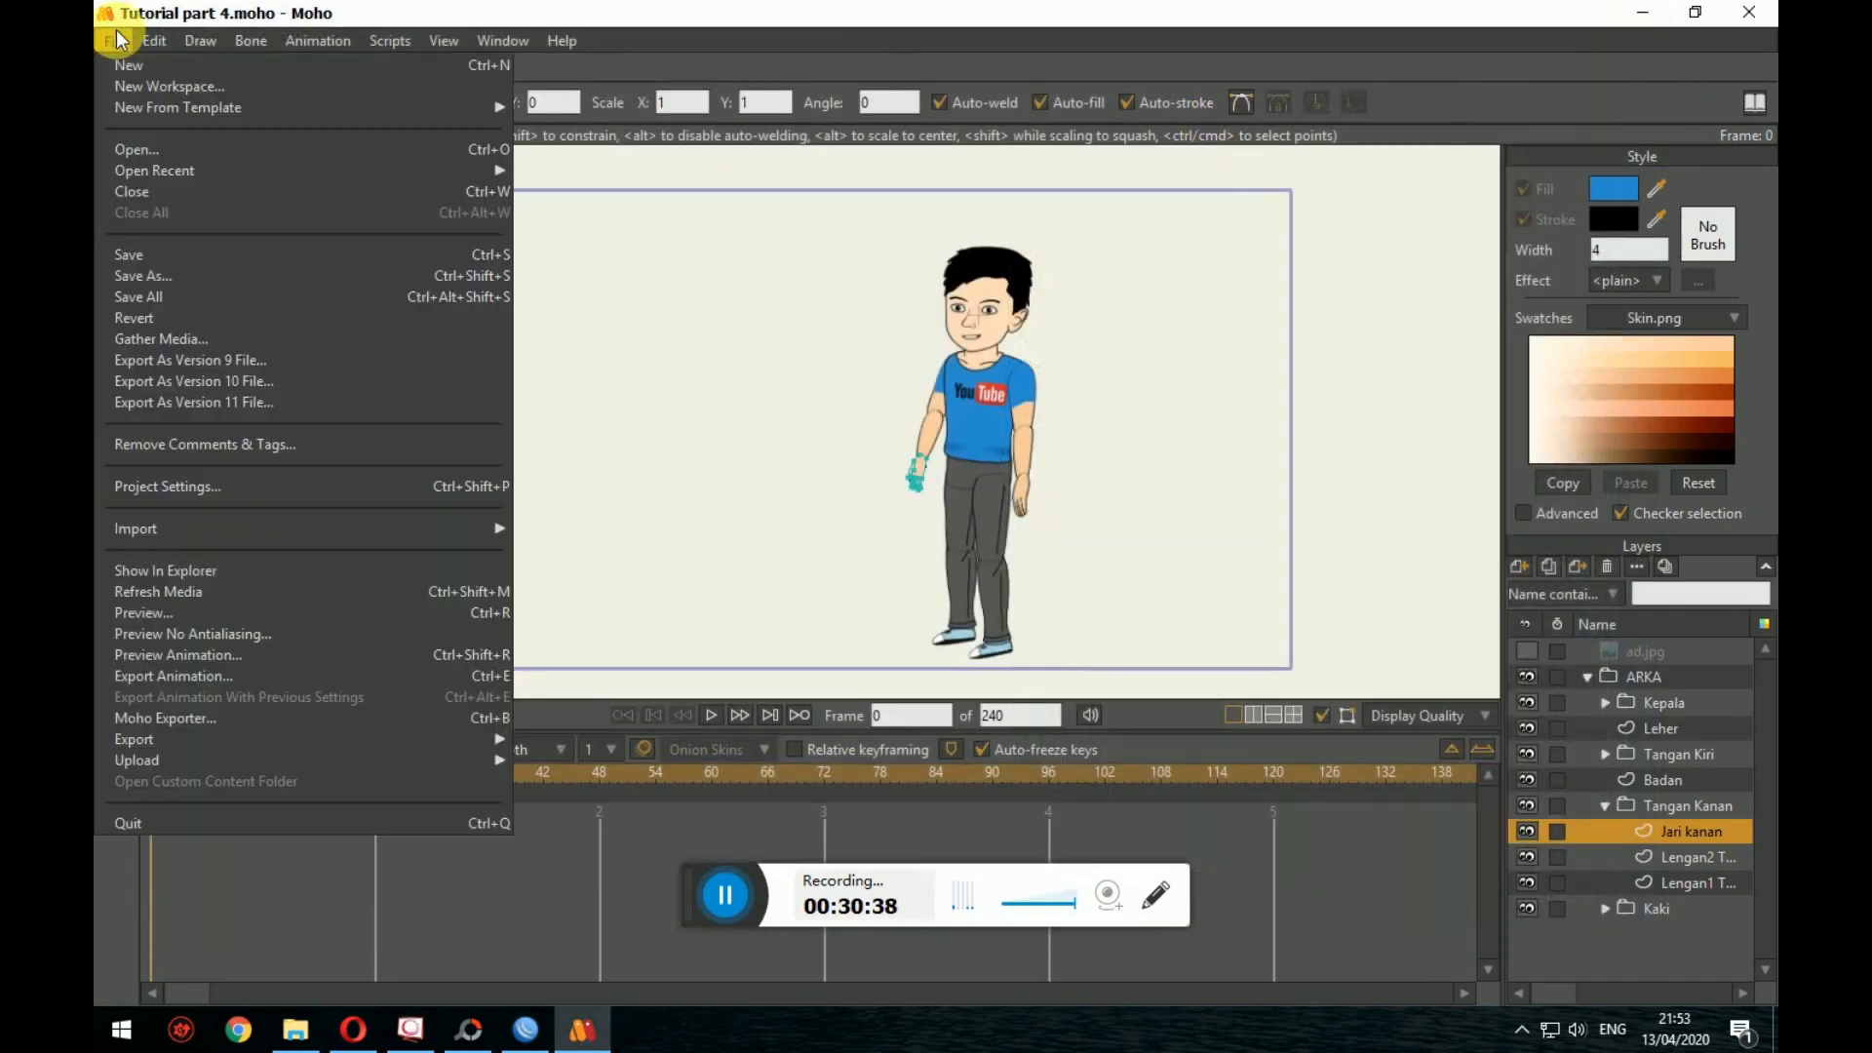
{"action": "left_click", "coordinate": [166, 277]}
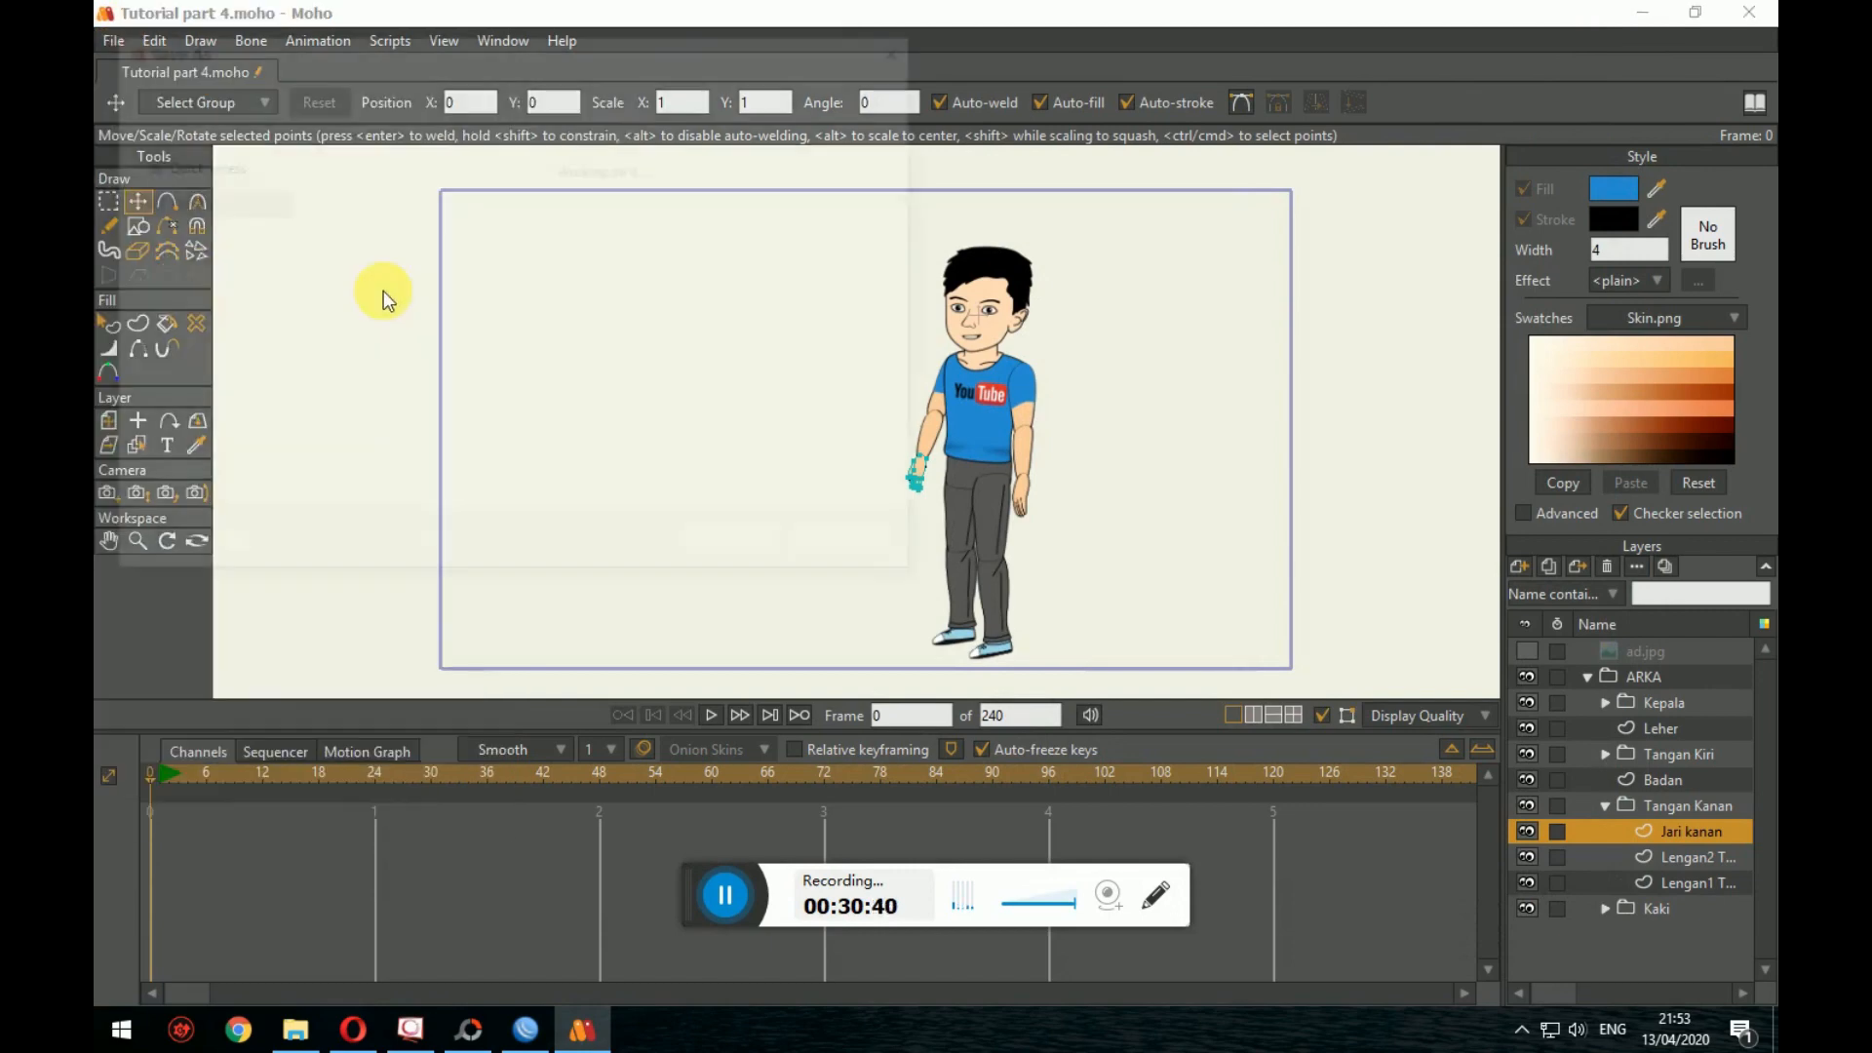
{"action": "left_click", "coordinate": [406, 470]}
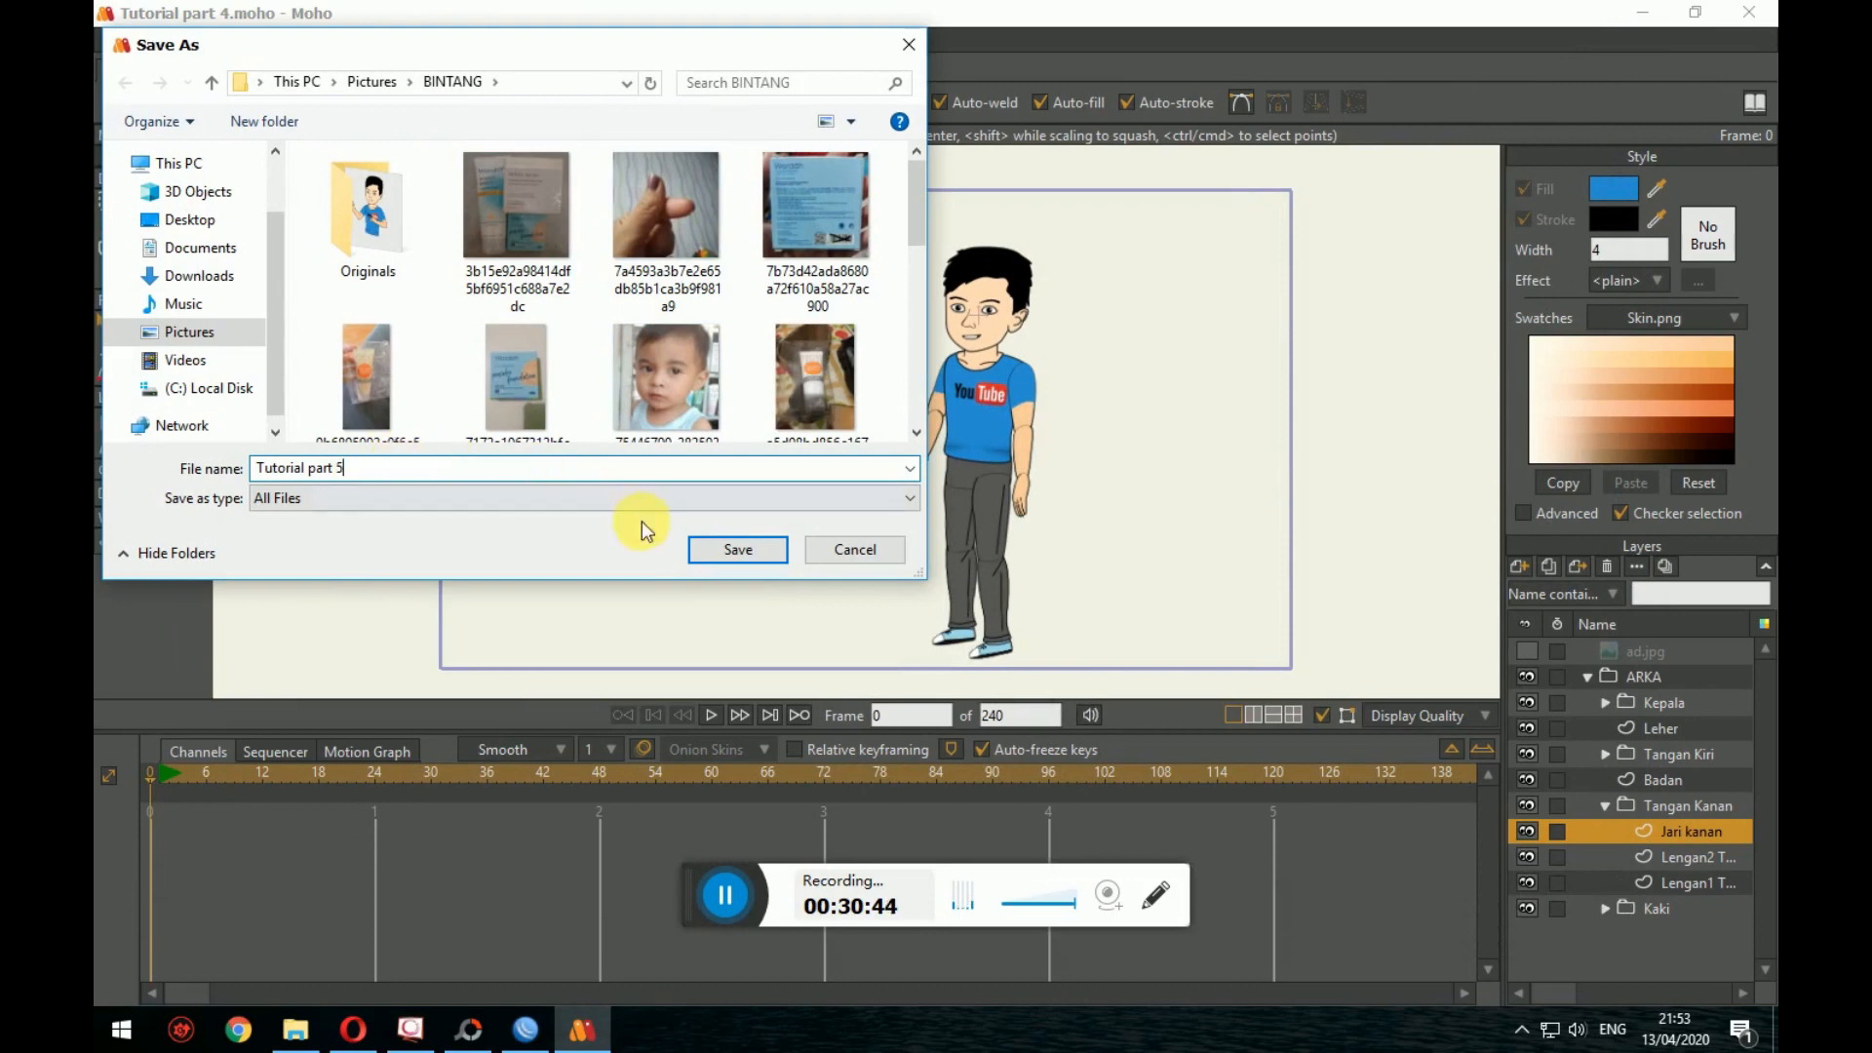
{"action": "left_click", "coordinate": [703, 548]}
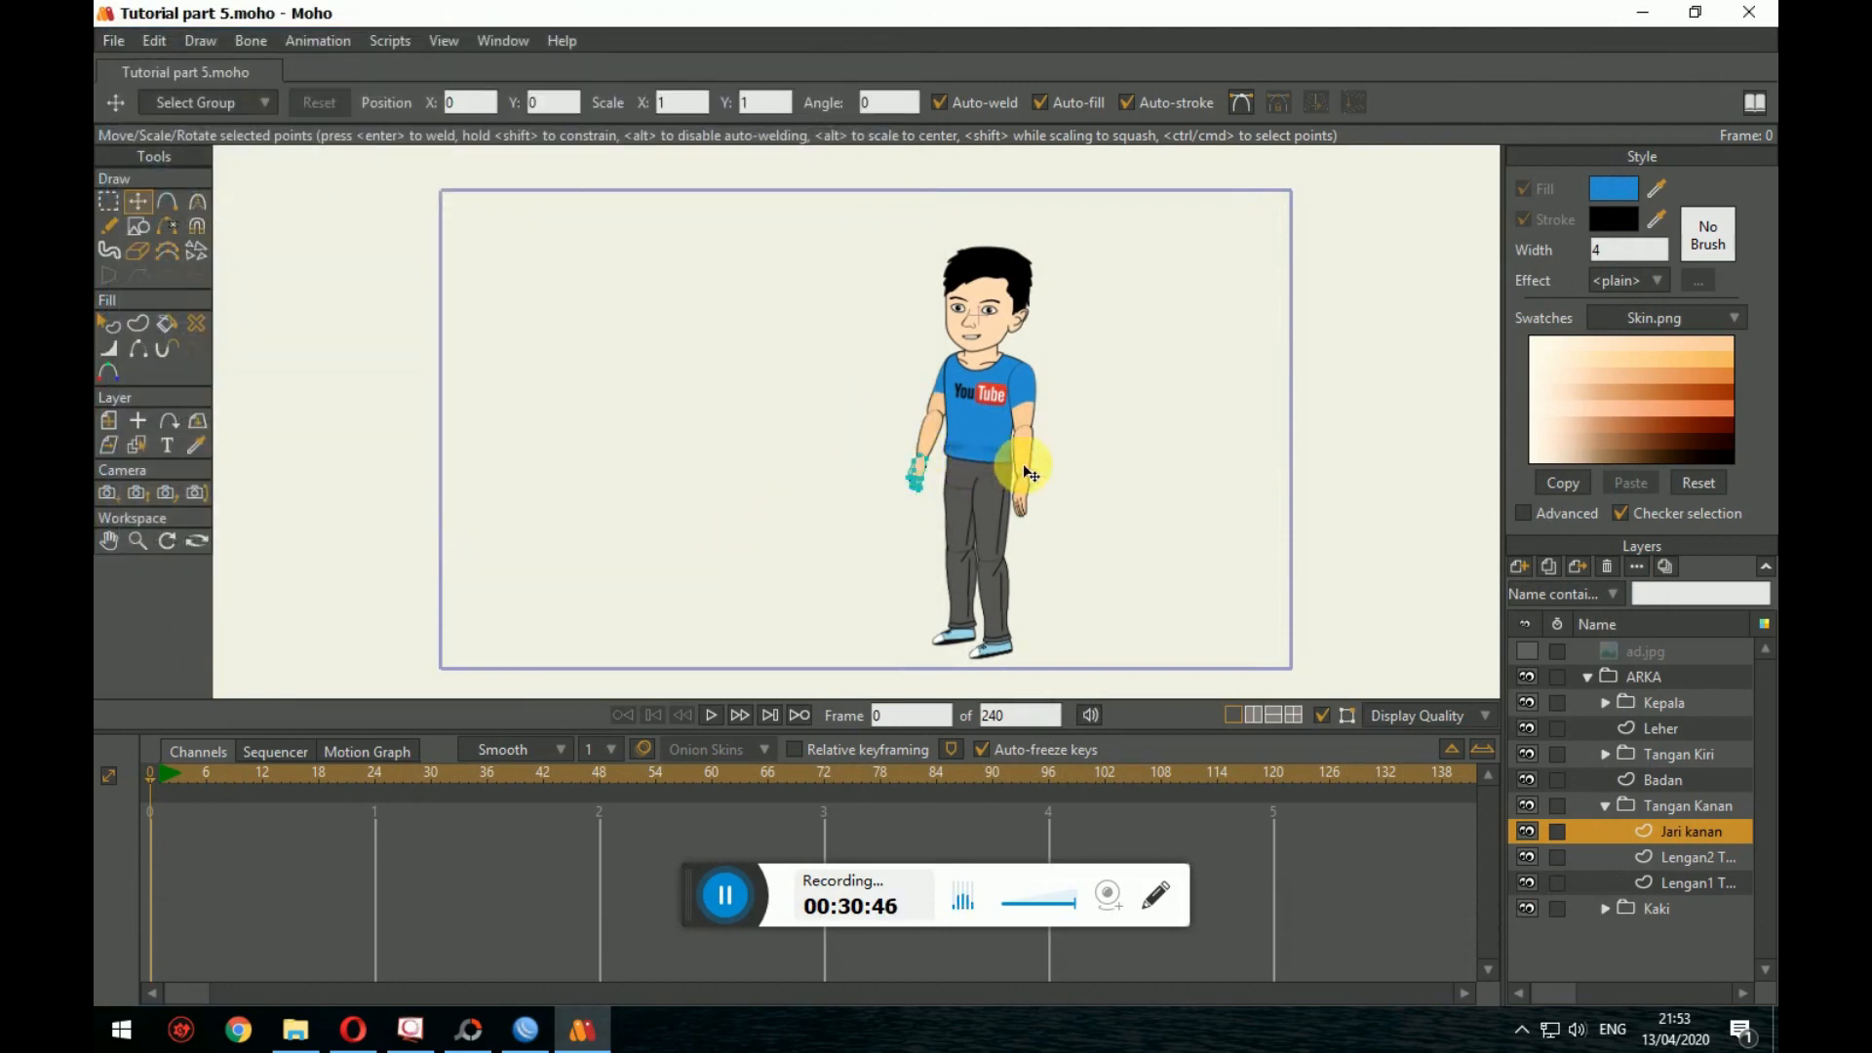
Step: Collapse the Tangan Kanan group and convert the ARKA group layer to a bone layer
{"action": "scroll", "coordinate": [1255, 475], "scroll_direction": "up", "scroll_amount": 2}
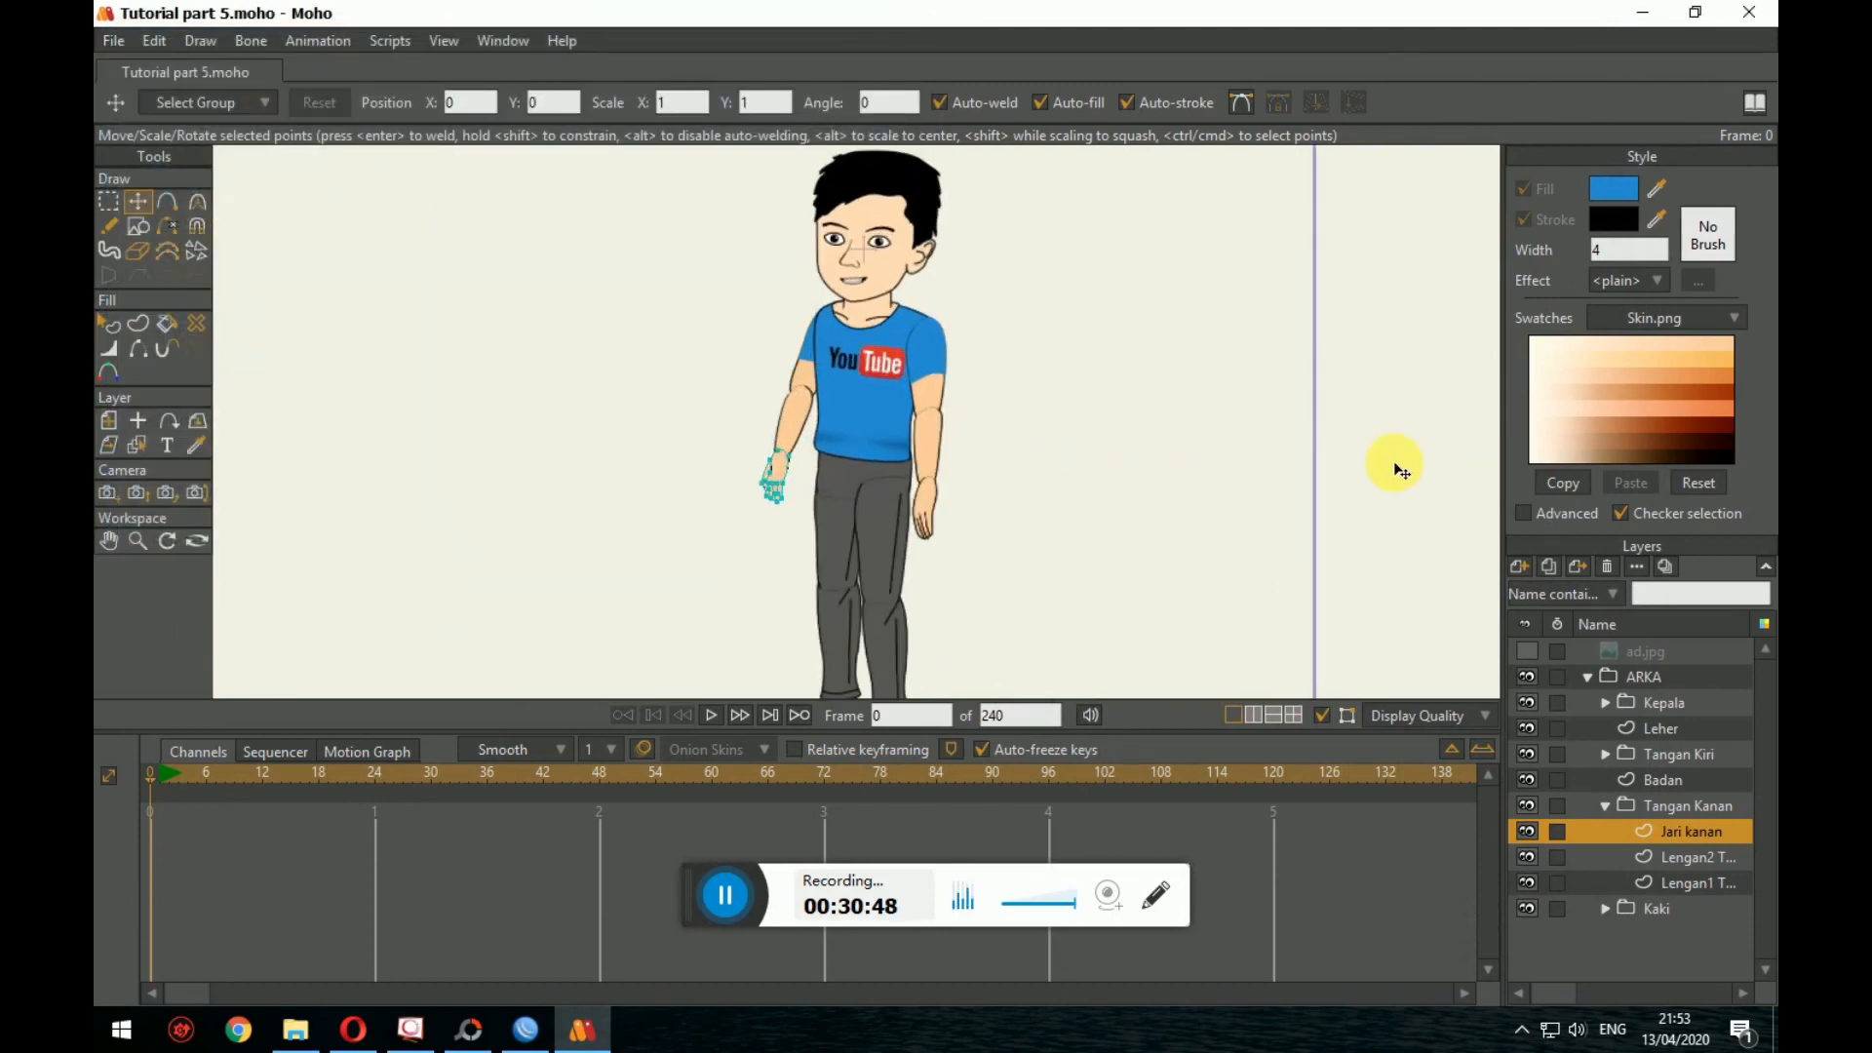
{"action": "left_click", "coordinate": [1607, 805]}
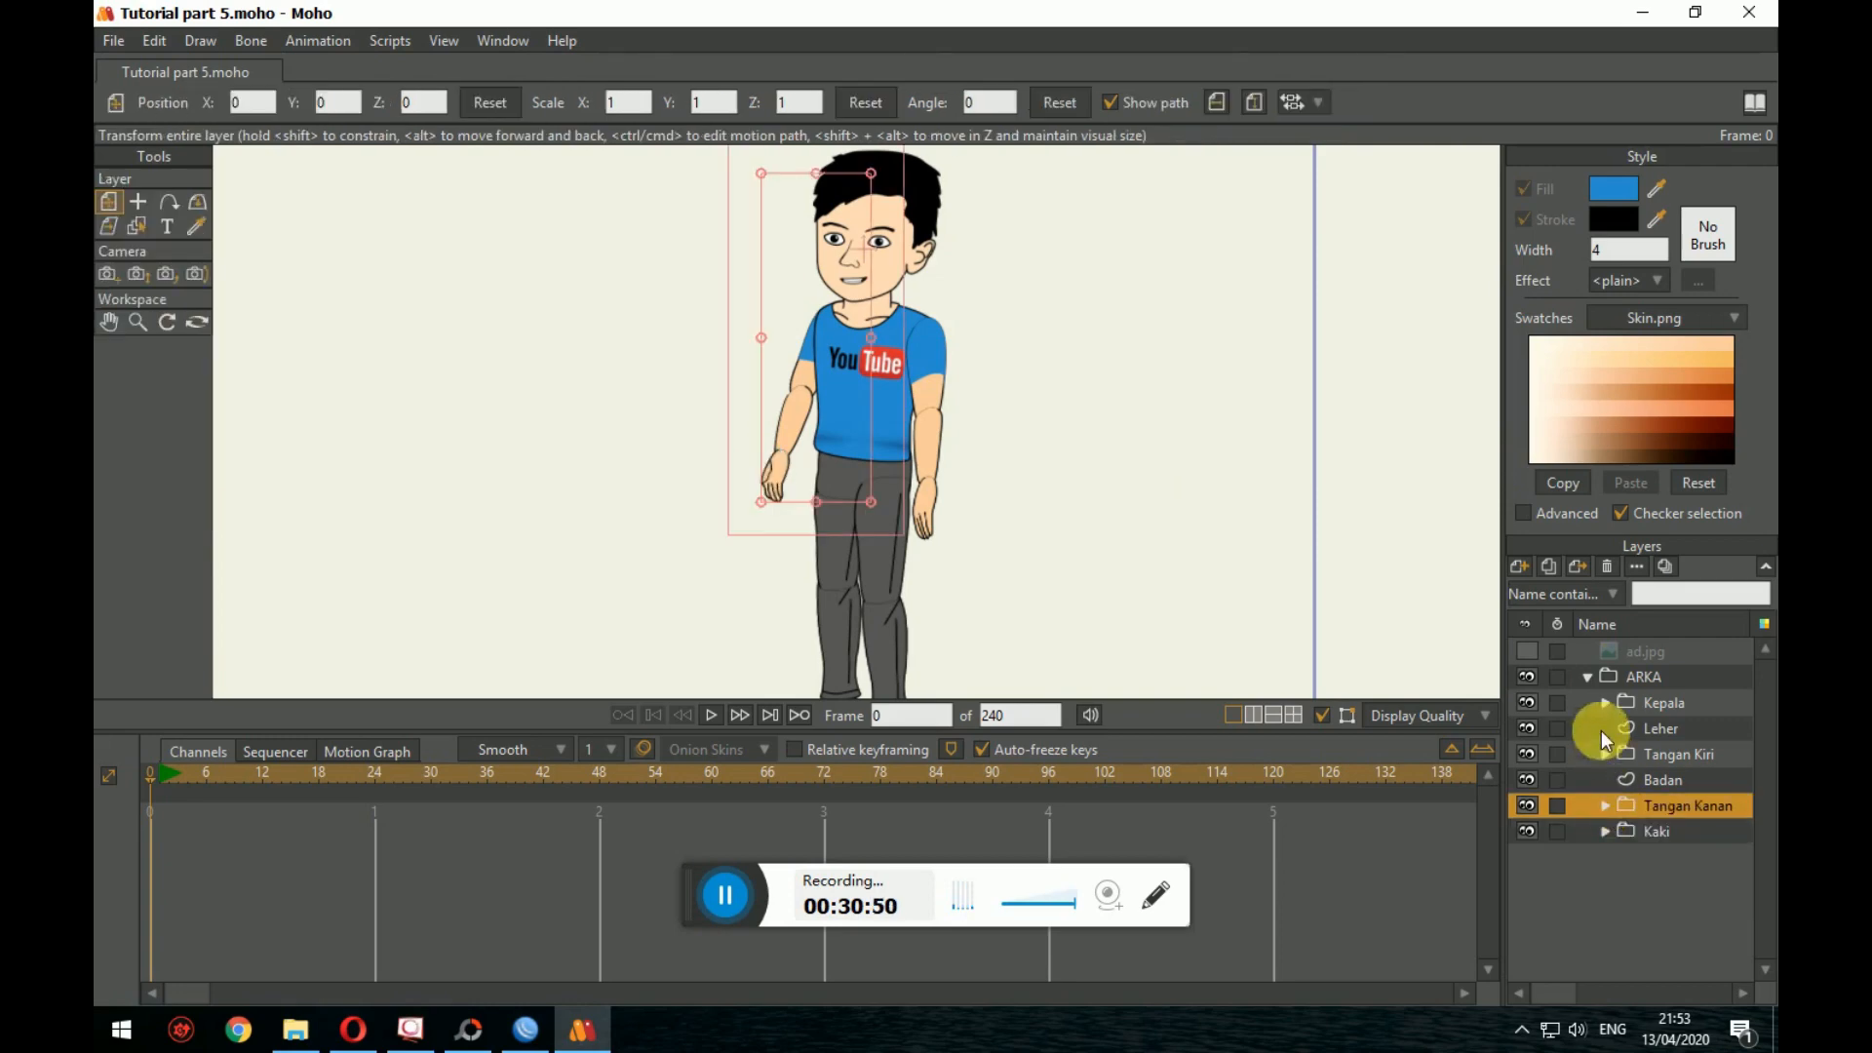
{"action": "left_click", "coordinate": [1634, 682]}
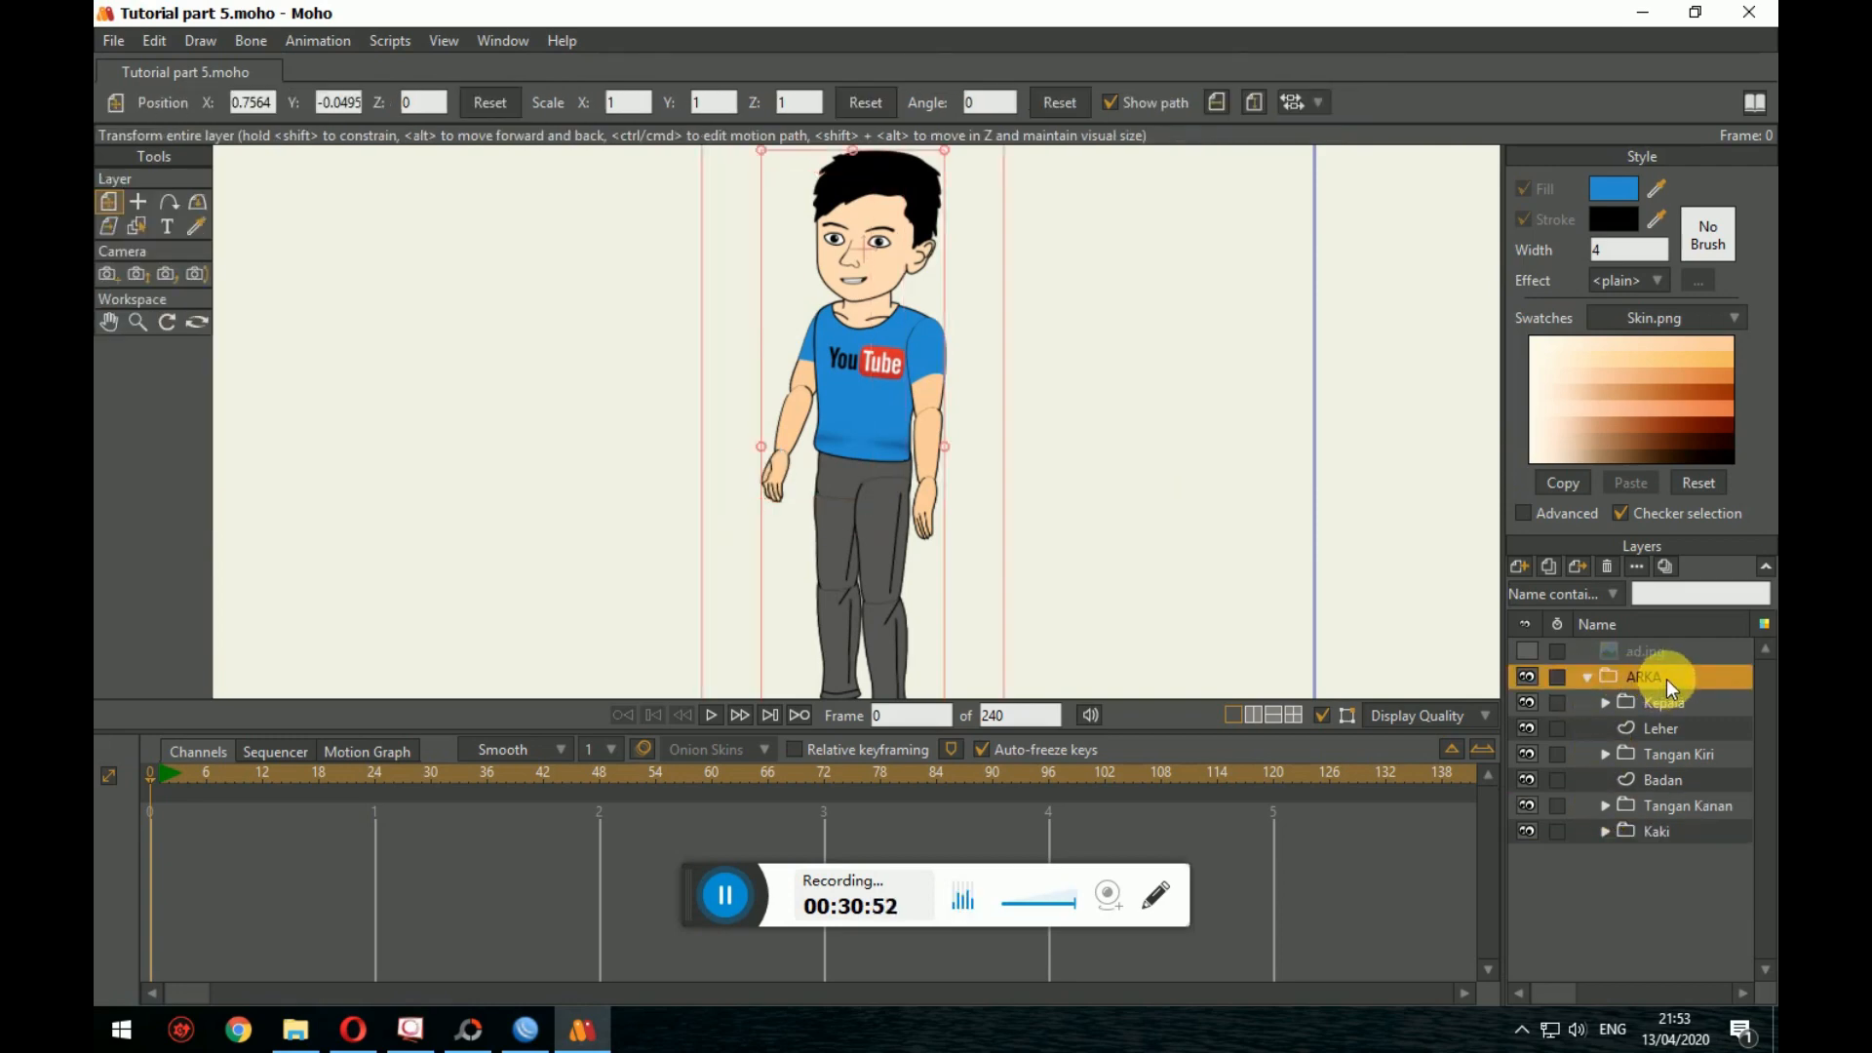
{"action": "right_click", "coordinate": [1665, 679]}
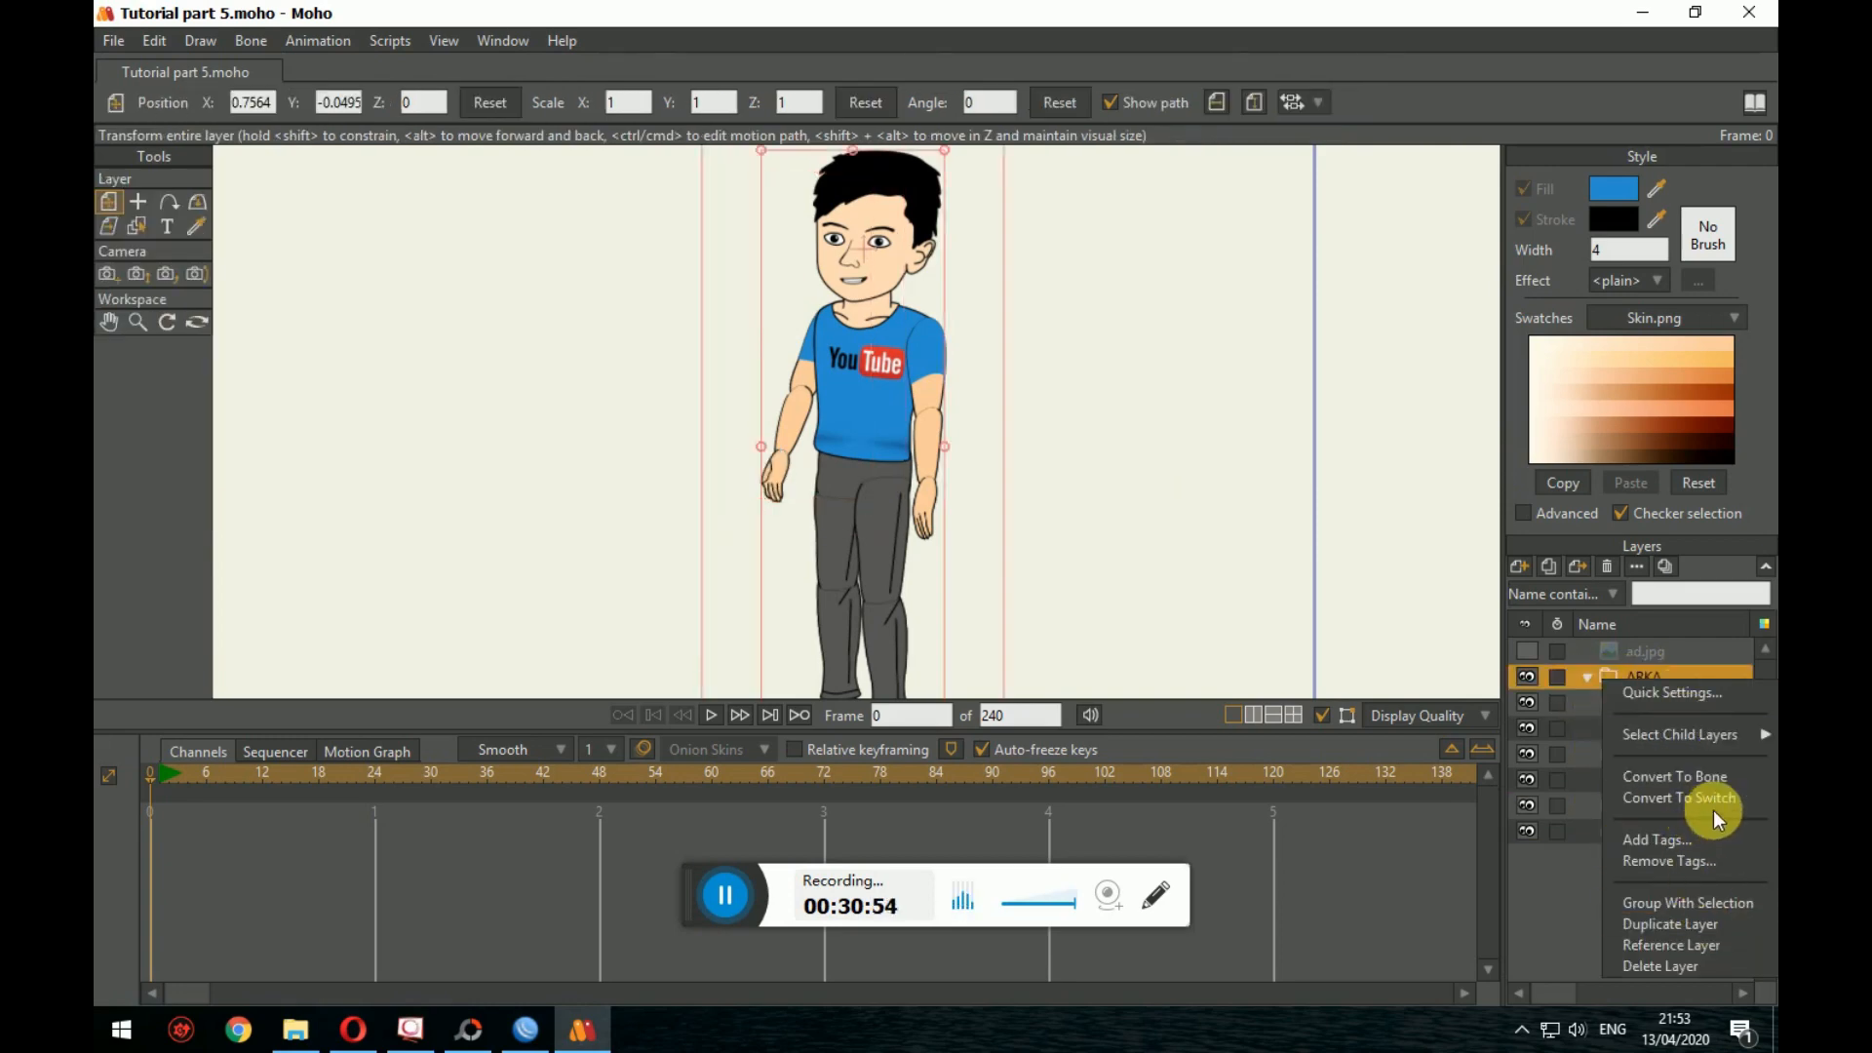
{"action": "left_click", "coordinate": [1701, 780]}
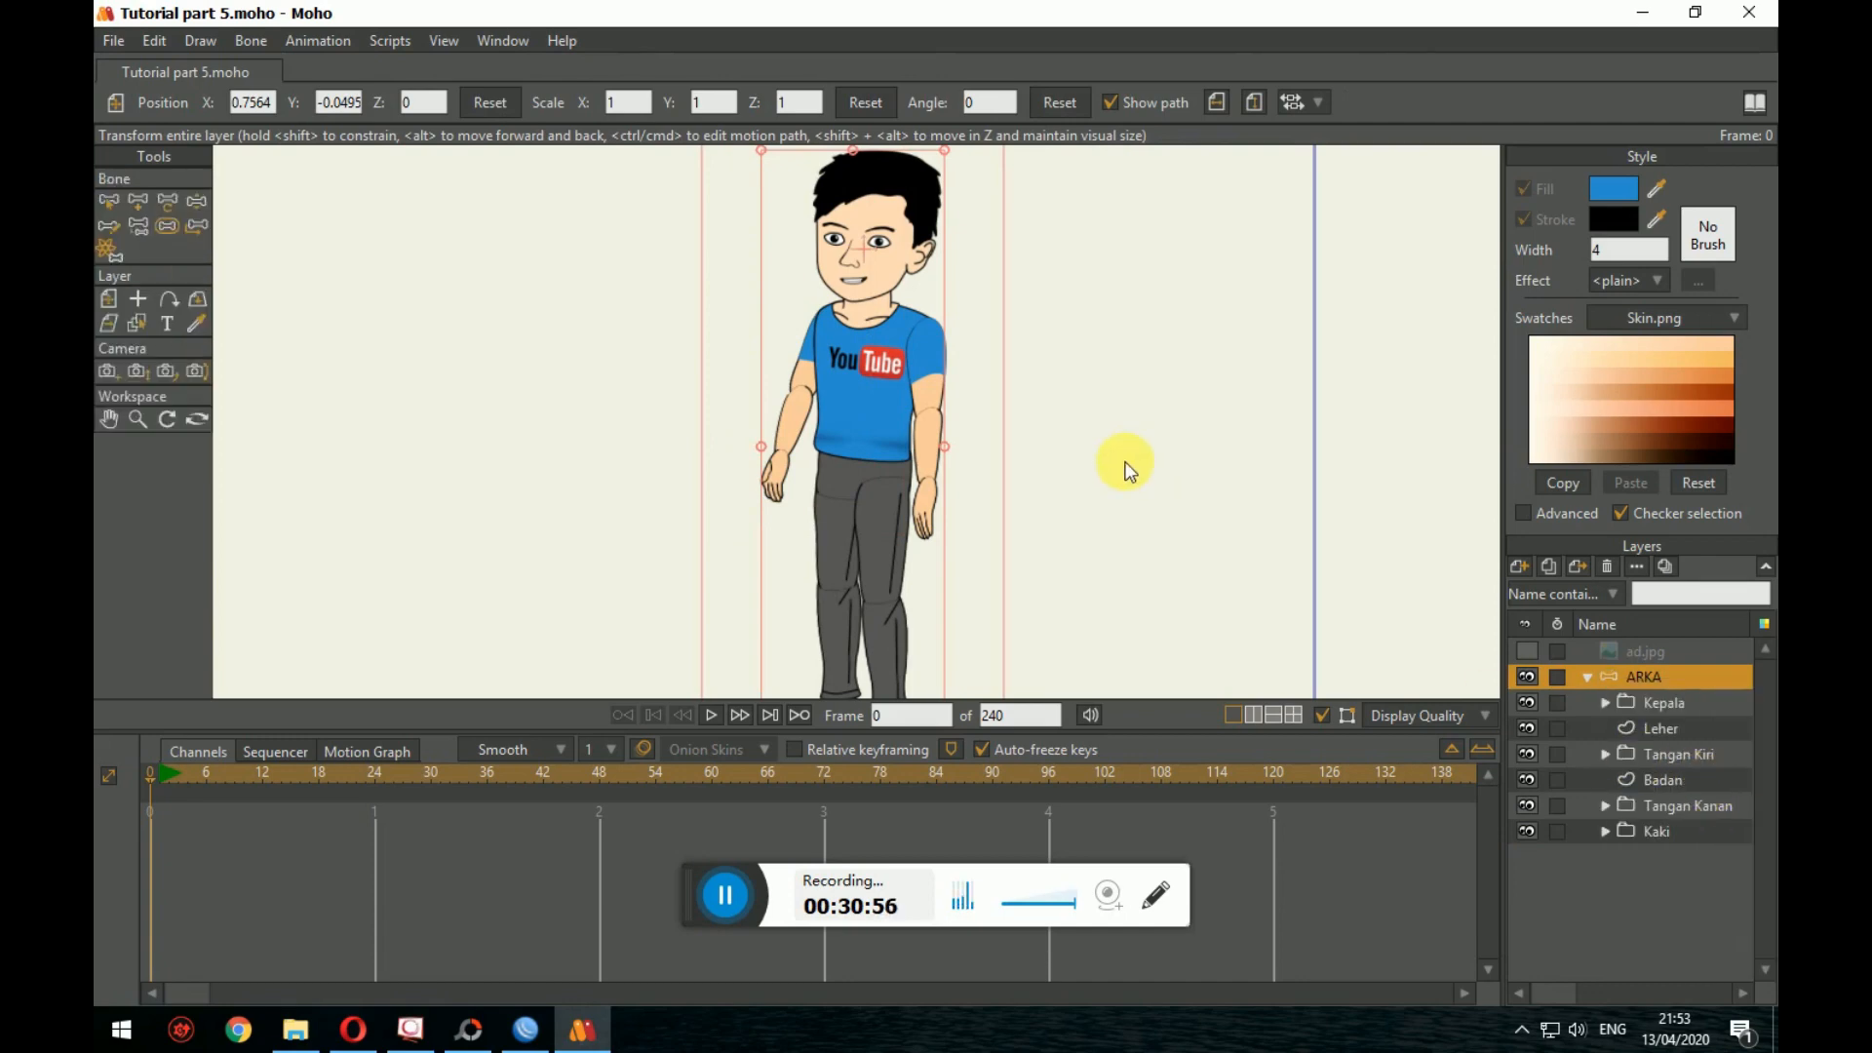
Step: Add a chain of three bones to ARKA: hips to mid-torso, mid-torso to neck, and neck to forehead
{"action": "left_click_drag", "start_coordinate": [1125, 462], "coordinate": [1061, 404]}
{"action": "scroll", "coordinate": [1149, 449], "scroll_direction": "down", "scroll_amount": 3}
{"action": "scroll", "coordinate": [1041, 433], "scroll_direction": "up", "scroll_amount": 4}
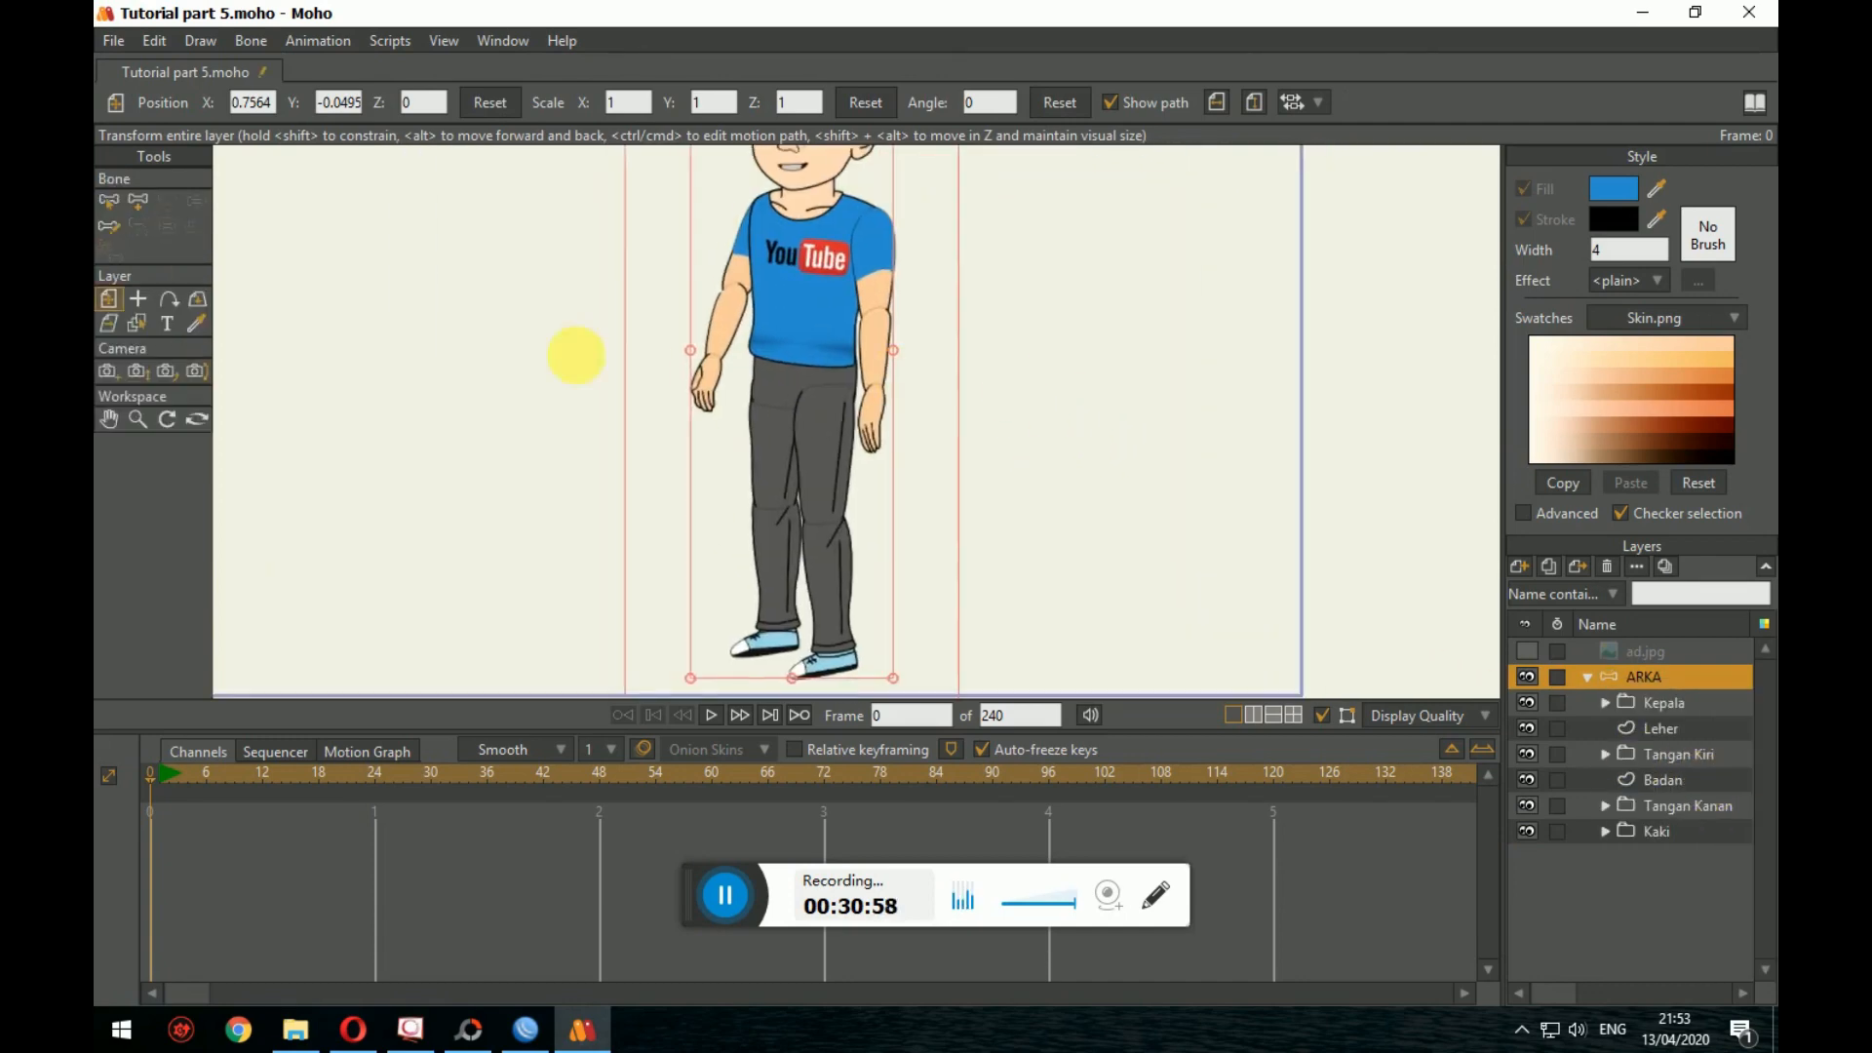
{"action": "left_click", "coordinate": [138, 202]}
{"action": "left_click_drag", "start_coordinate": [636, 456], "coordinate": [614, 605]}
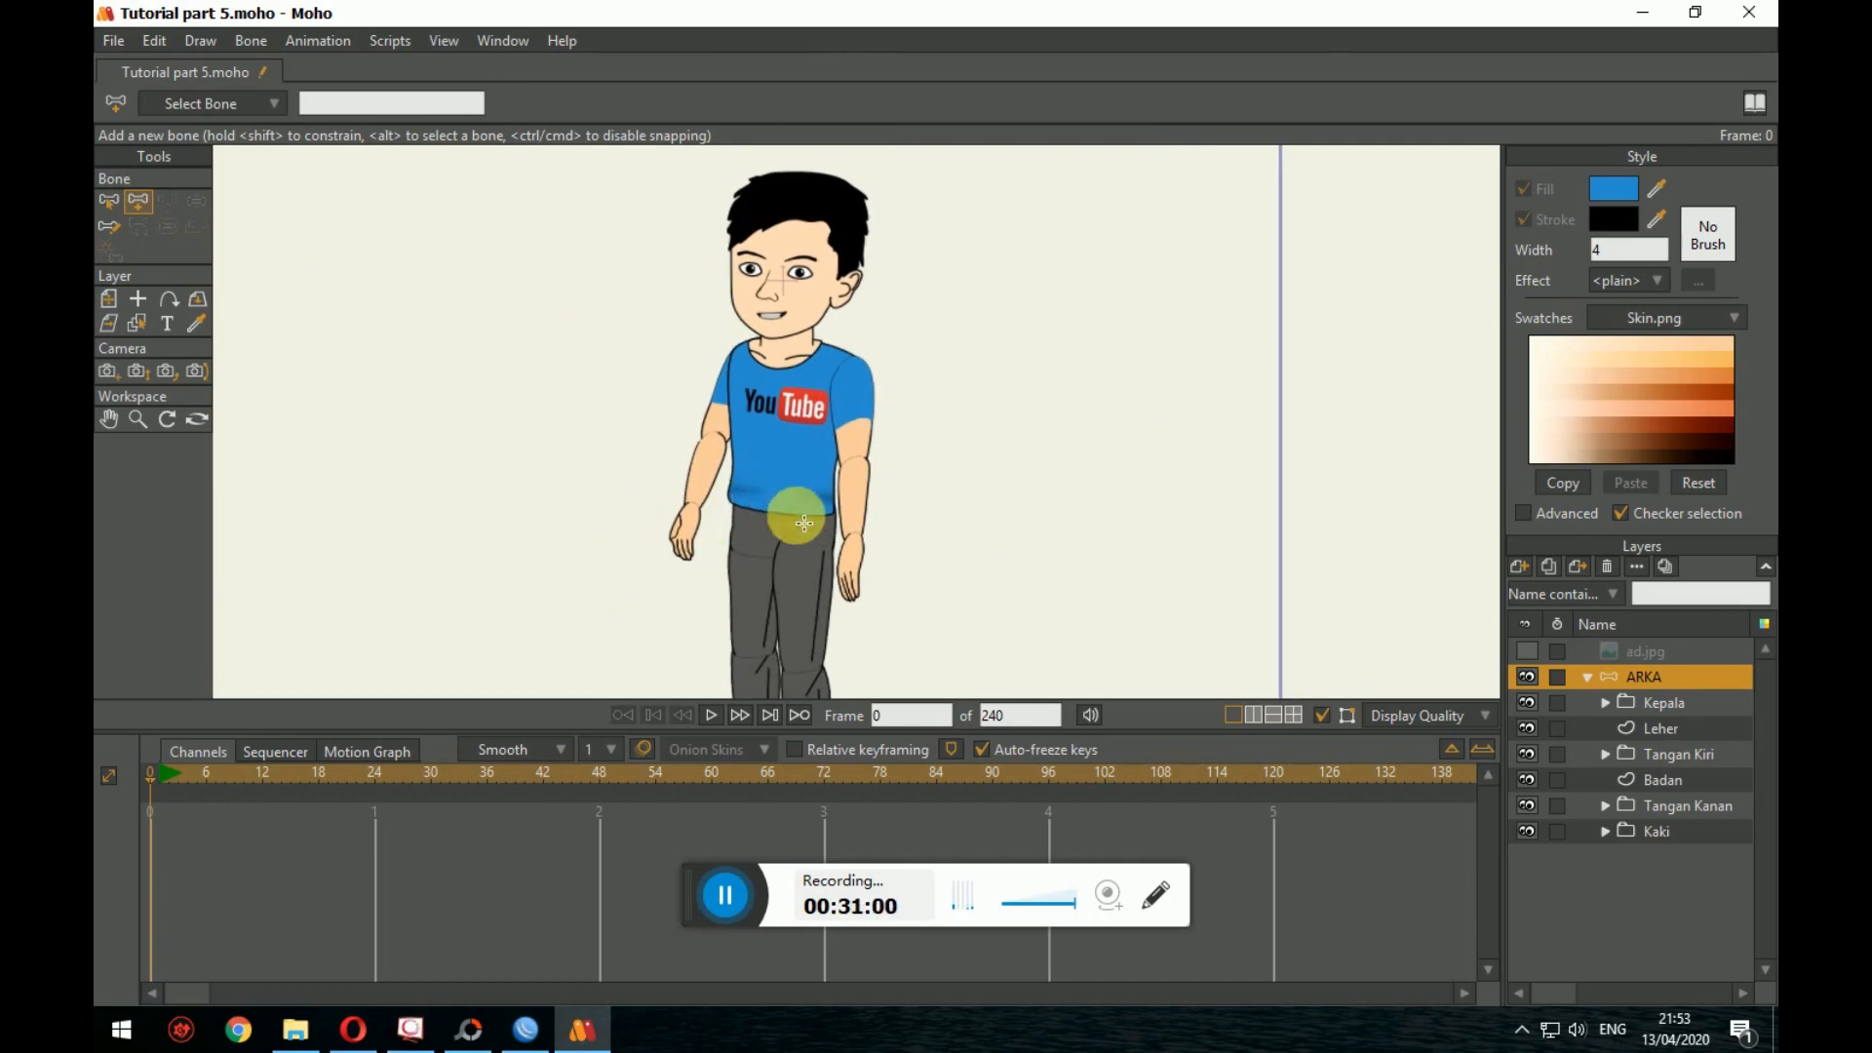
{"action": "left_click_drag", "start_coordinate": [784, 538], "coordinate": [790, 458]}
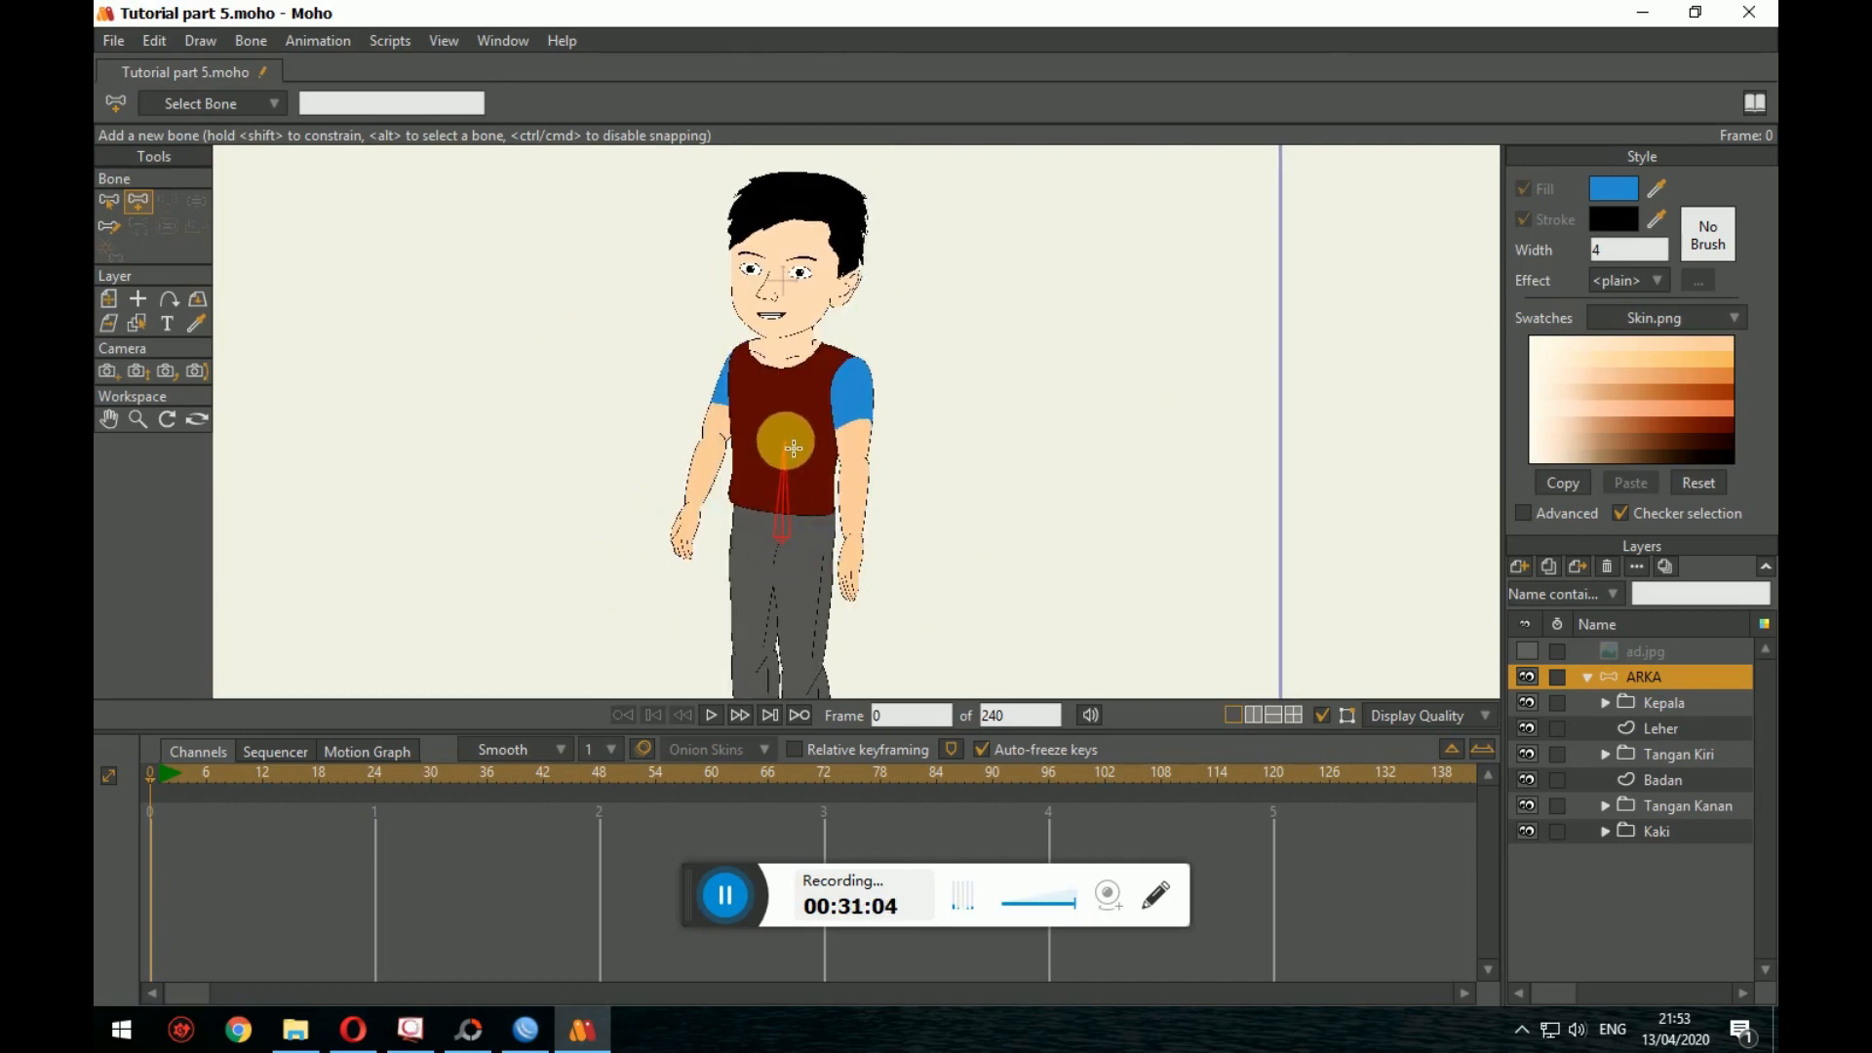
{"action": "left_click_drag", "start_coordinate": [792, 448], "coordinate": [794, 314]}
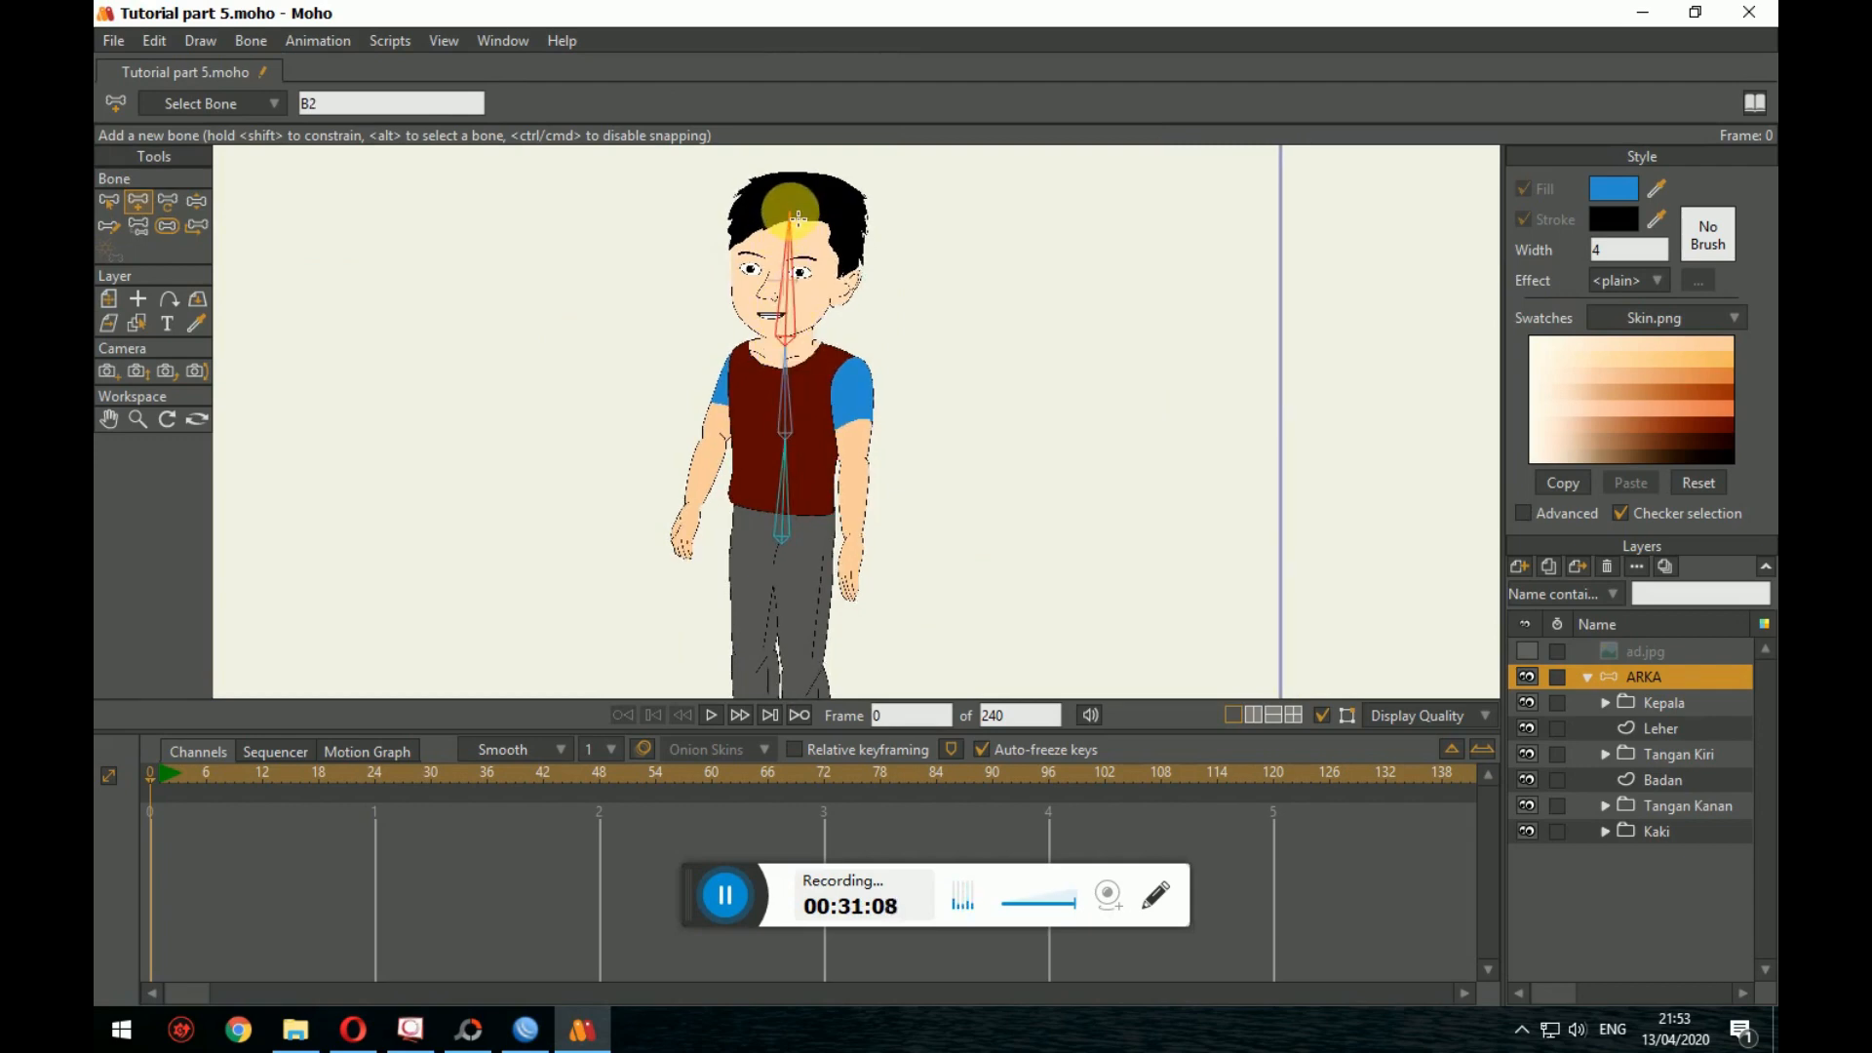
{"action": "left_click_drag", "start_coordinate": [790, 213], "coordinate": [790, 214]}
{"action": "scroll", "coordinate": [958, 380], "scroll_direction": "up", "scroll_amount": 4}
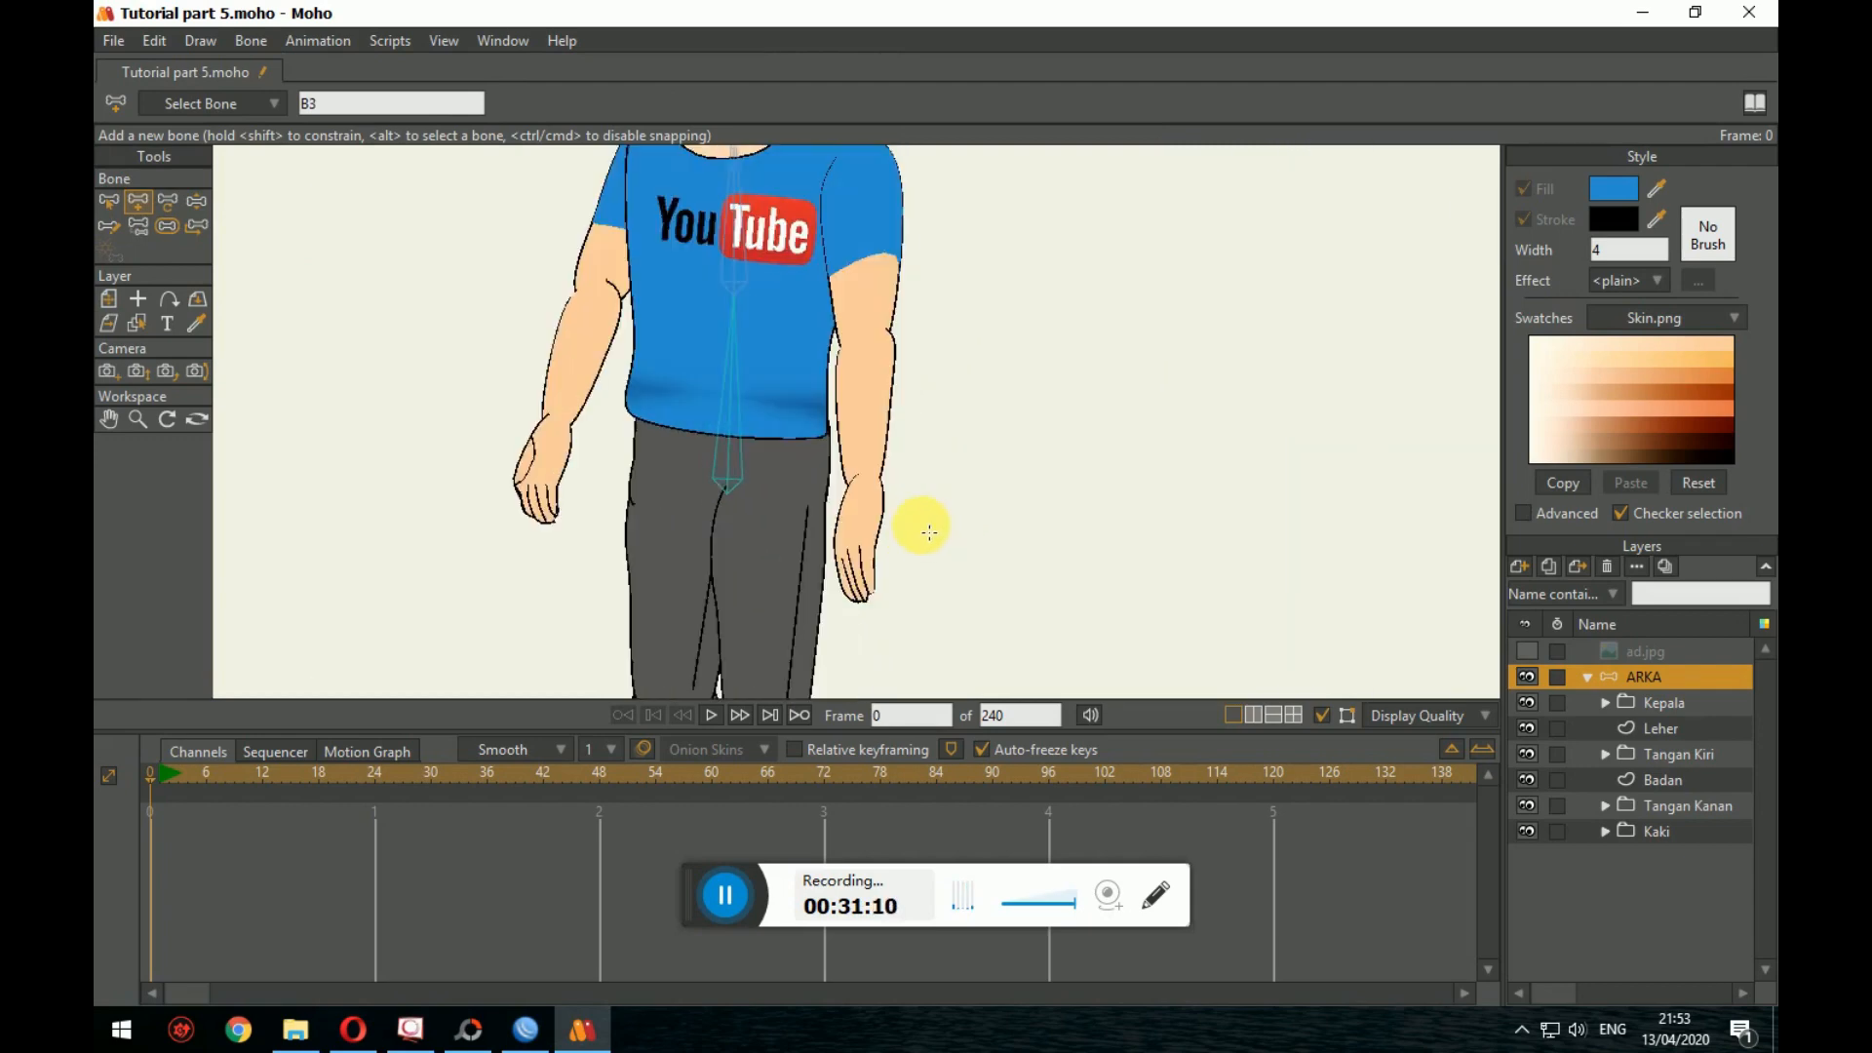
{"action": "left_click_drag", "start_coordinate": [928, 533], "coordinate": [1046, 717]}
{"action": "scroll", "coordinate": [1128, 644], "scroll_direction": "down", "scroll_amount": 1}
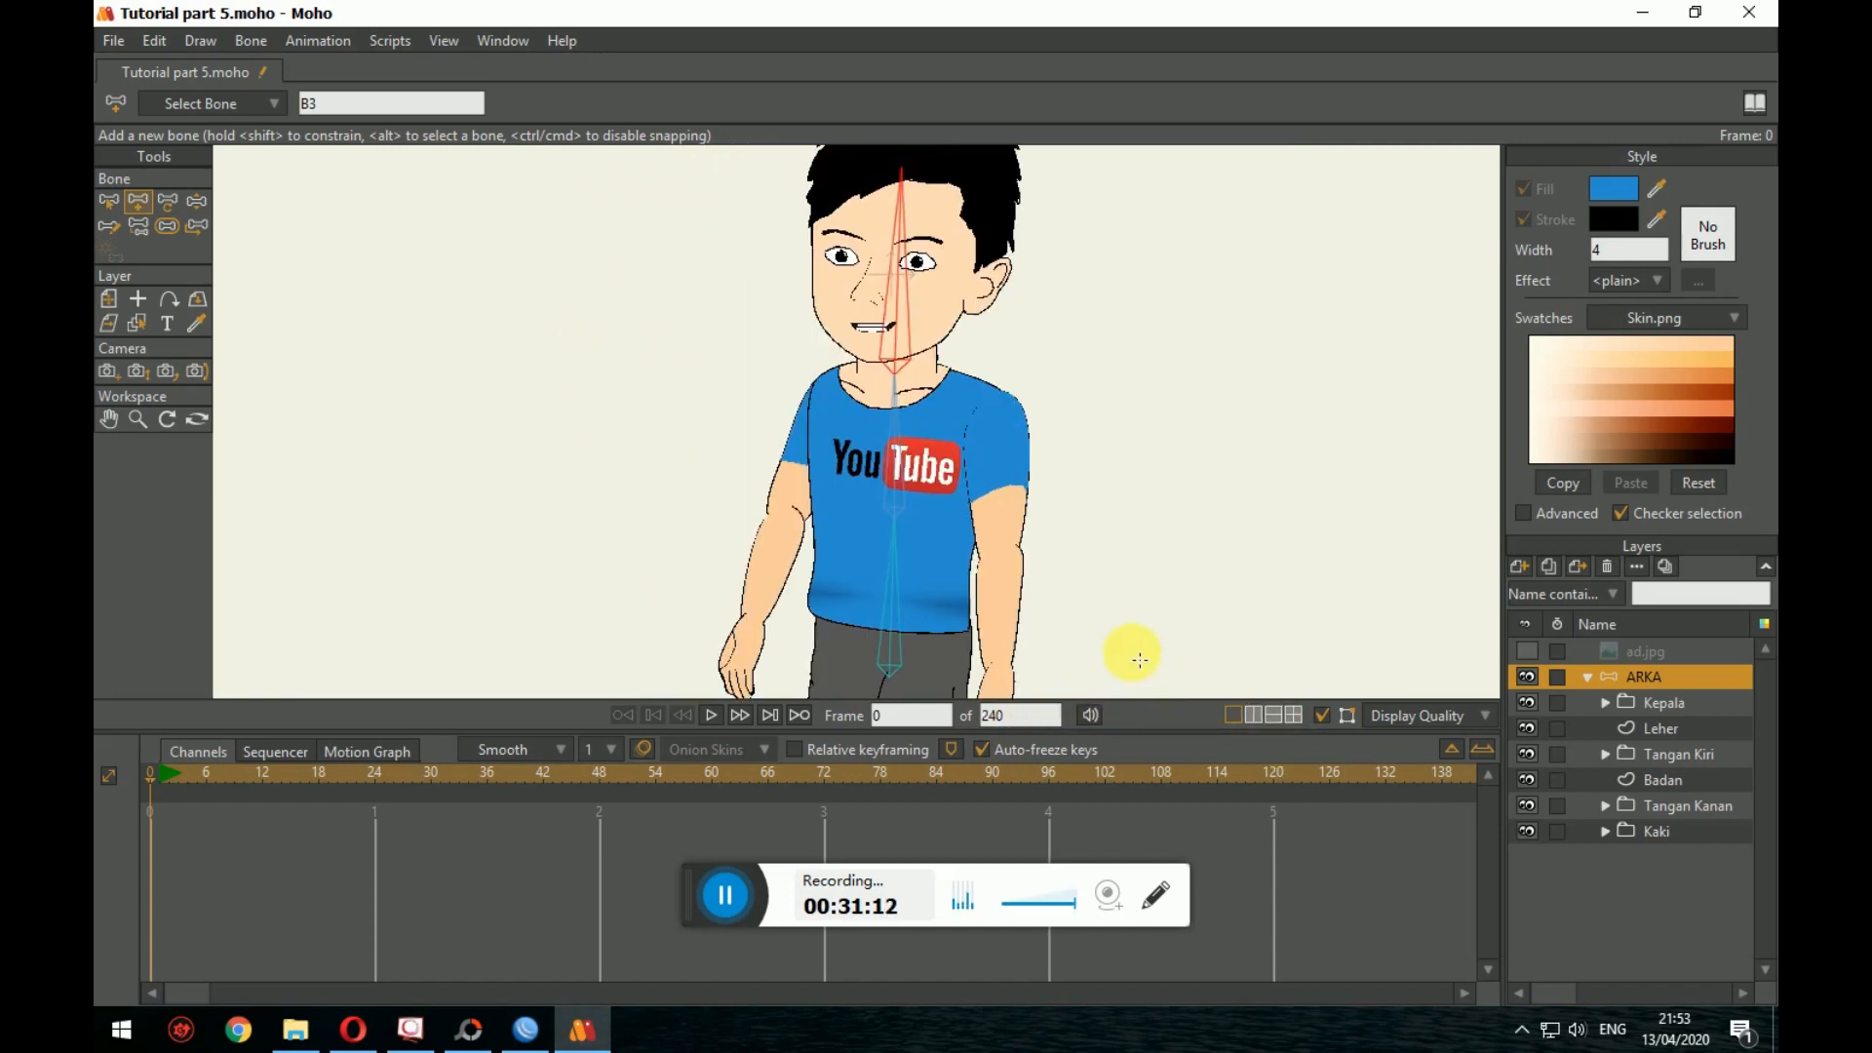
Step: Bind the Kepala head layer to the head bone
{"action": "left_click", "coordinate": [1705, 704]}
{"action": "left_click", "coordinate": [182, 204]}
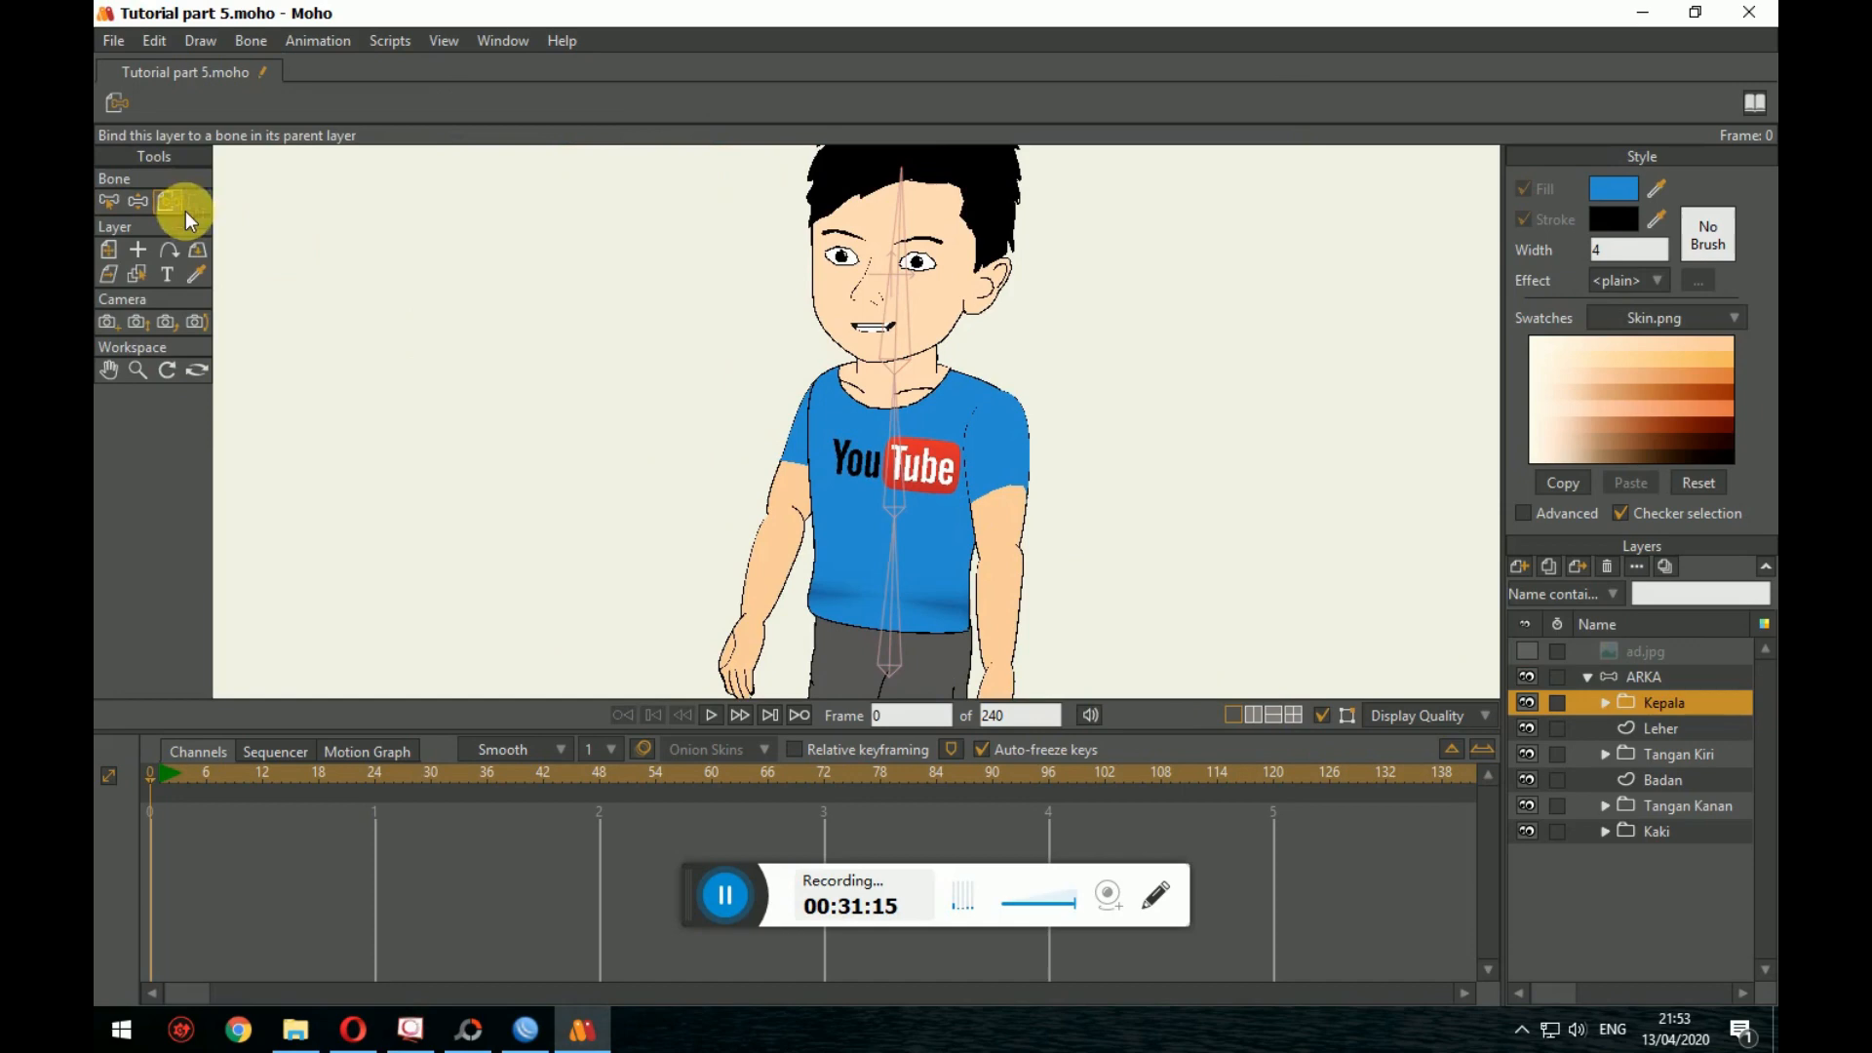
{"action": "left_click", "coordinate": [899, 320]}
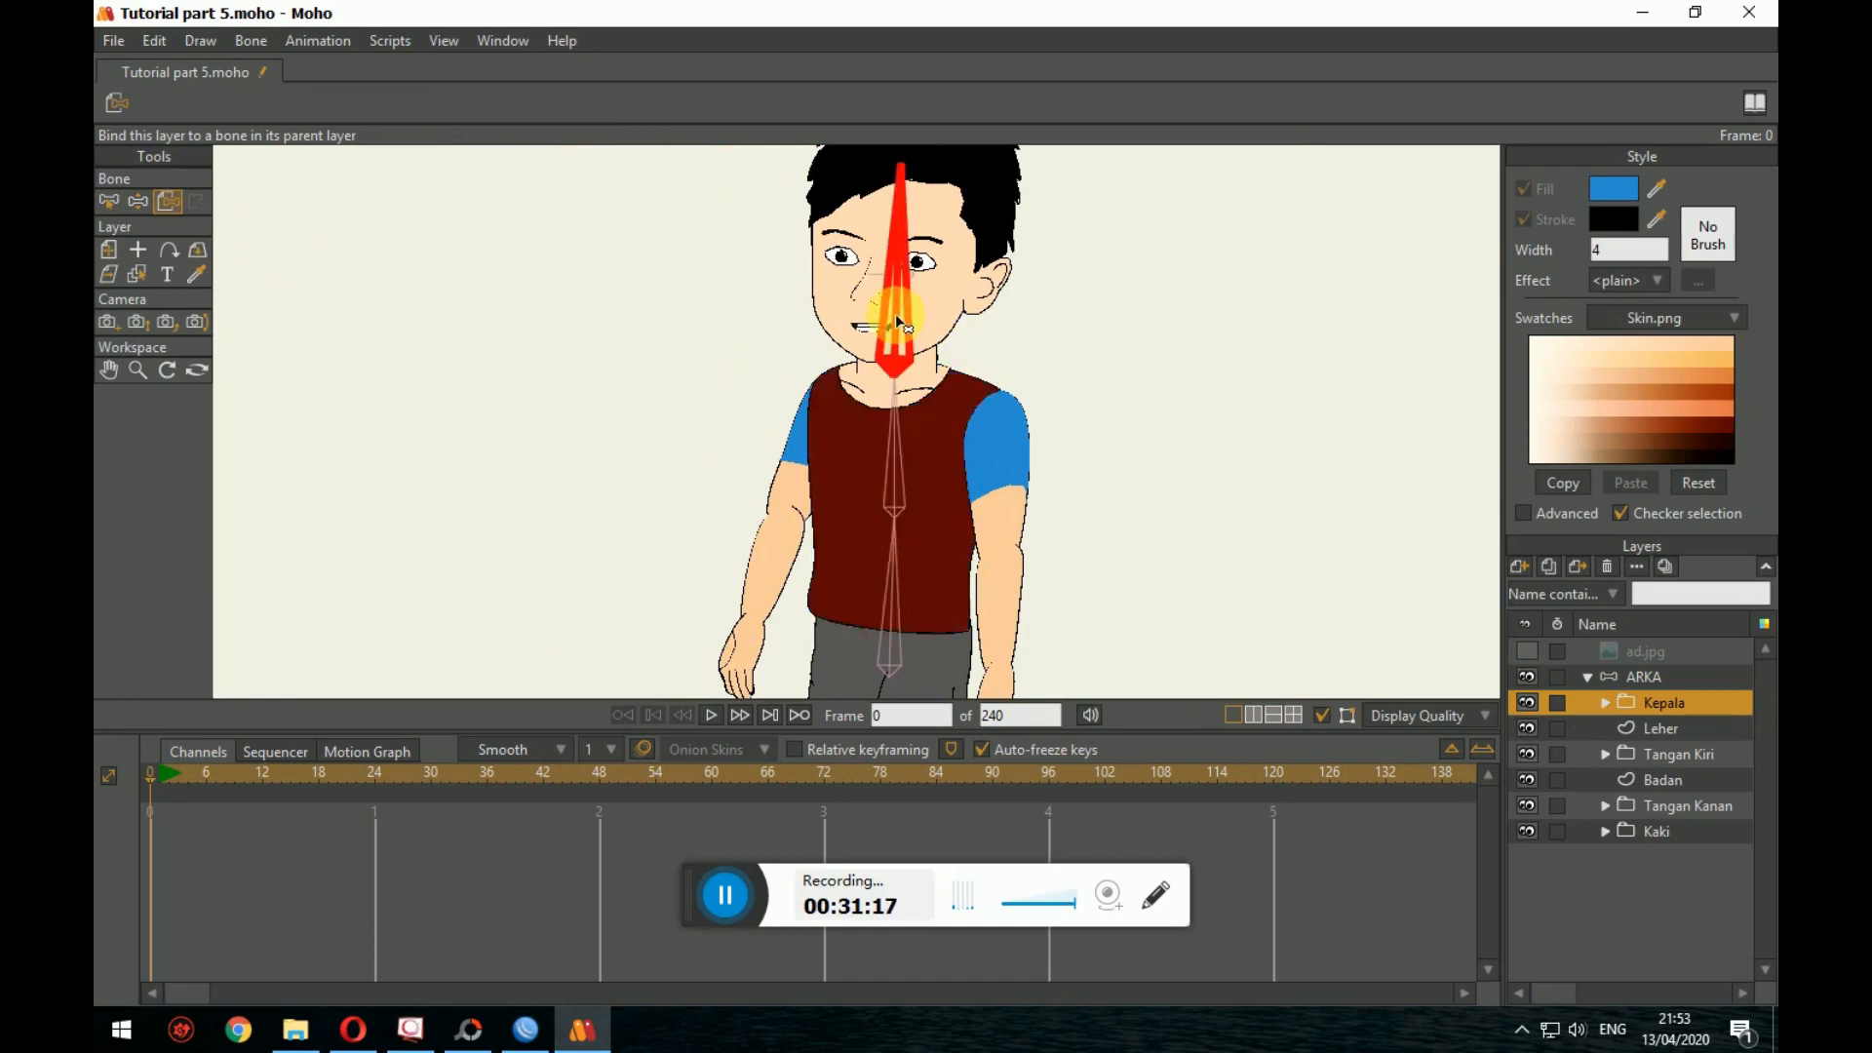
Step: Test the rig by bending the head and spine bones with Manipulate Bones
{"action": "left_click", "coordinate": [137, 201]}
{"action": "left_click_drag", "start_coordinate": [889, 290], "coordinate": [776, 515]}
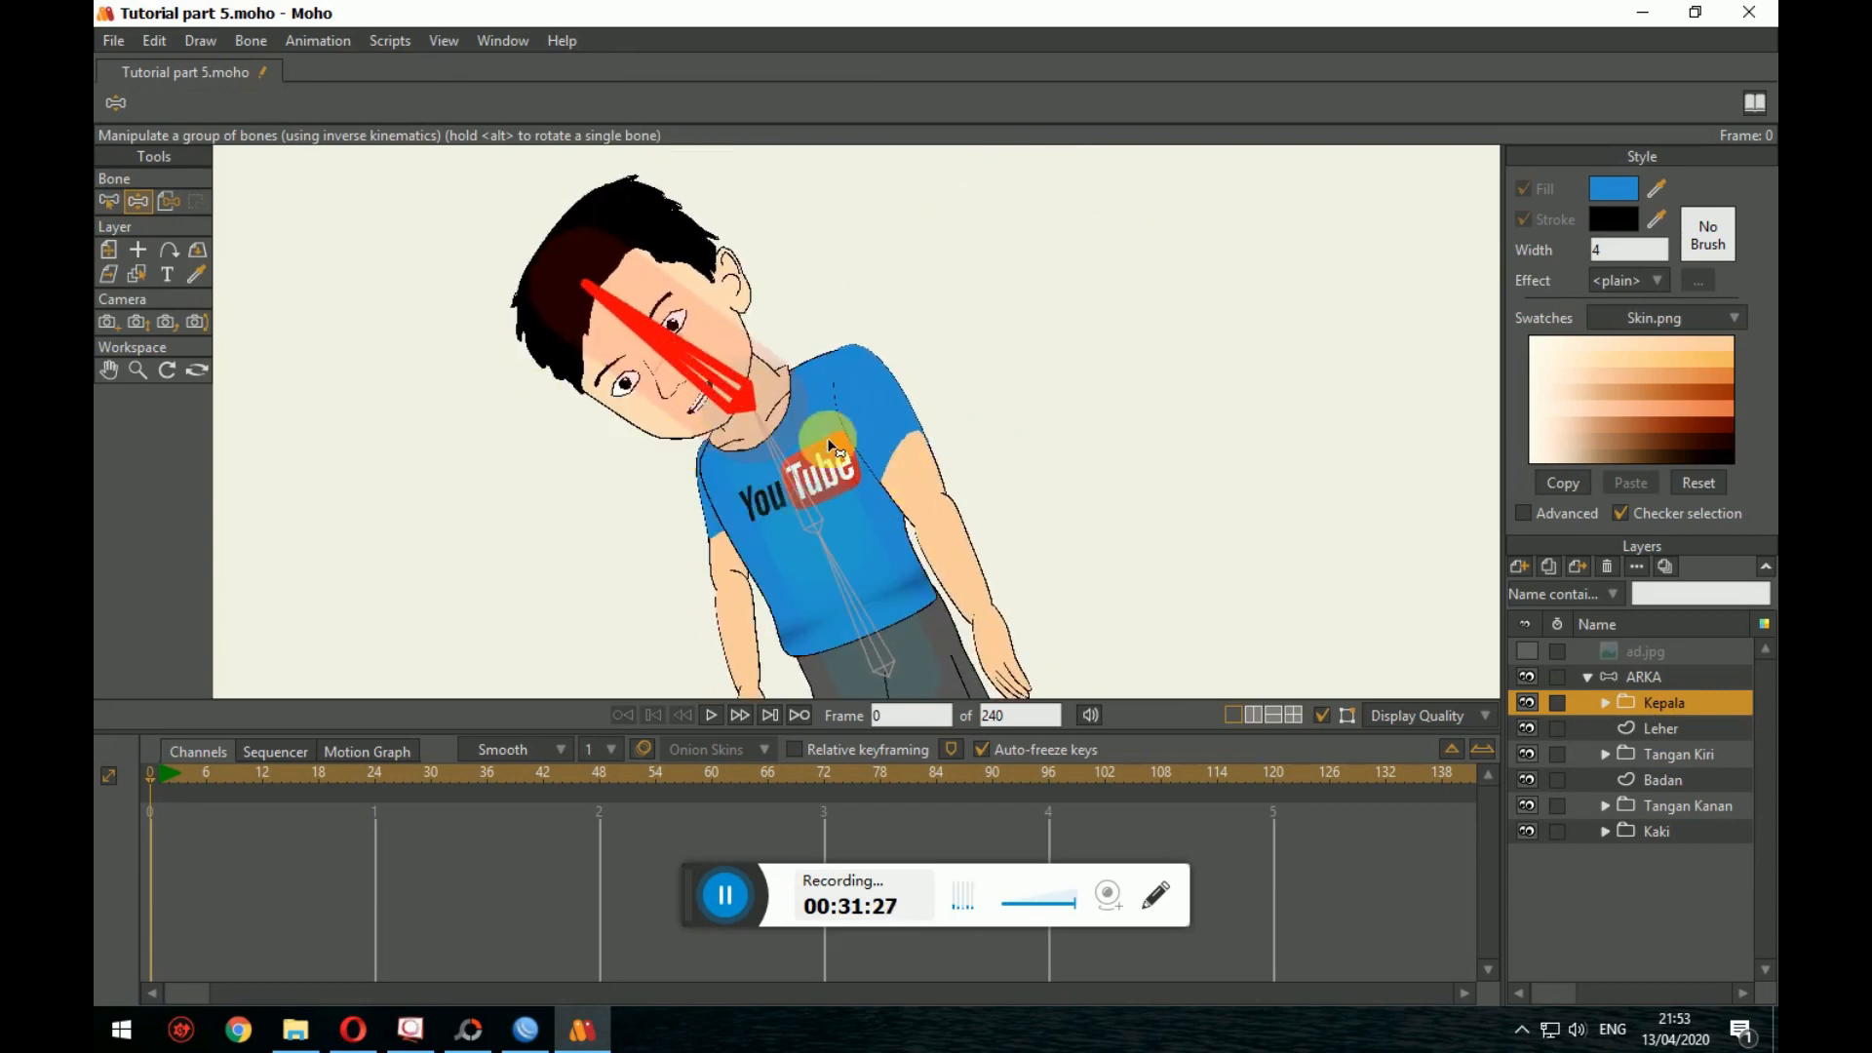
{"action": "left_click_drag", "start_coordinate": [831, 447], "coordinate": [553, 337]}
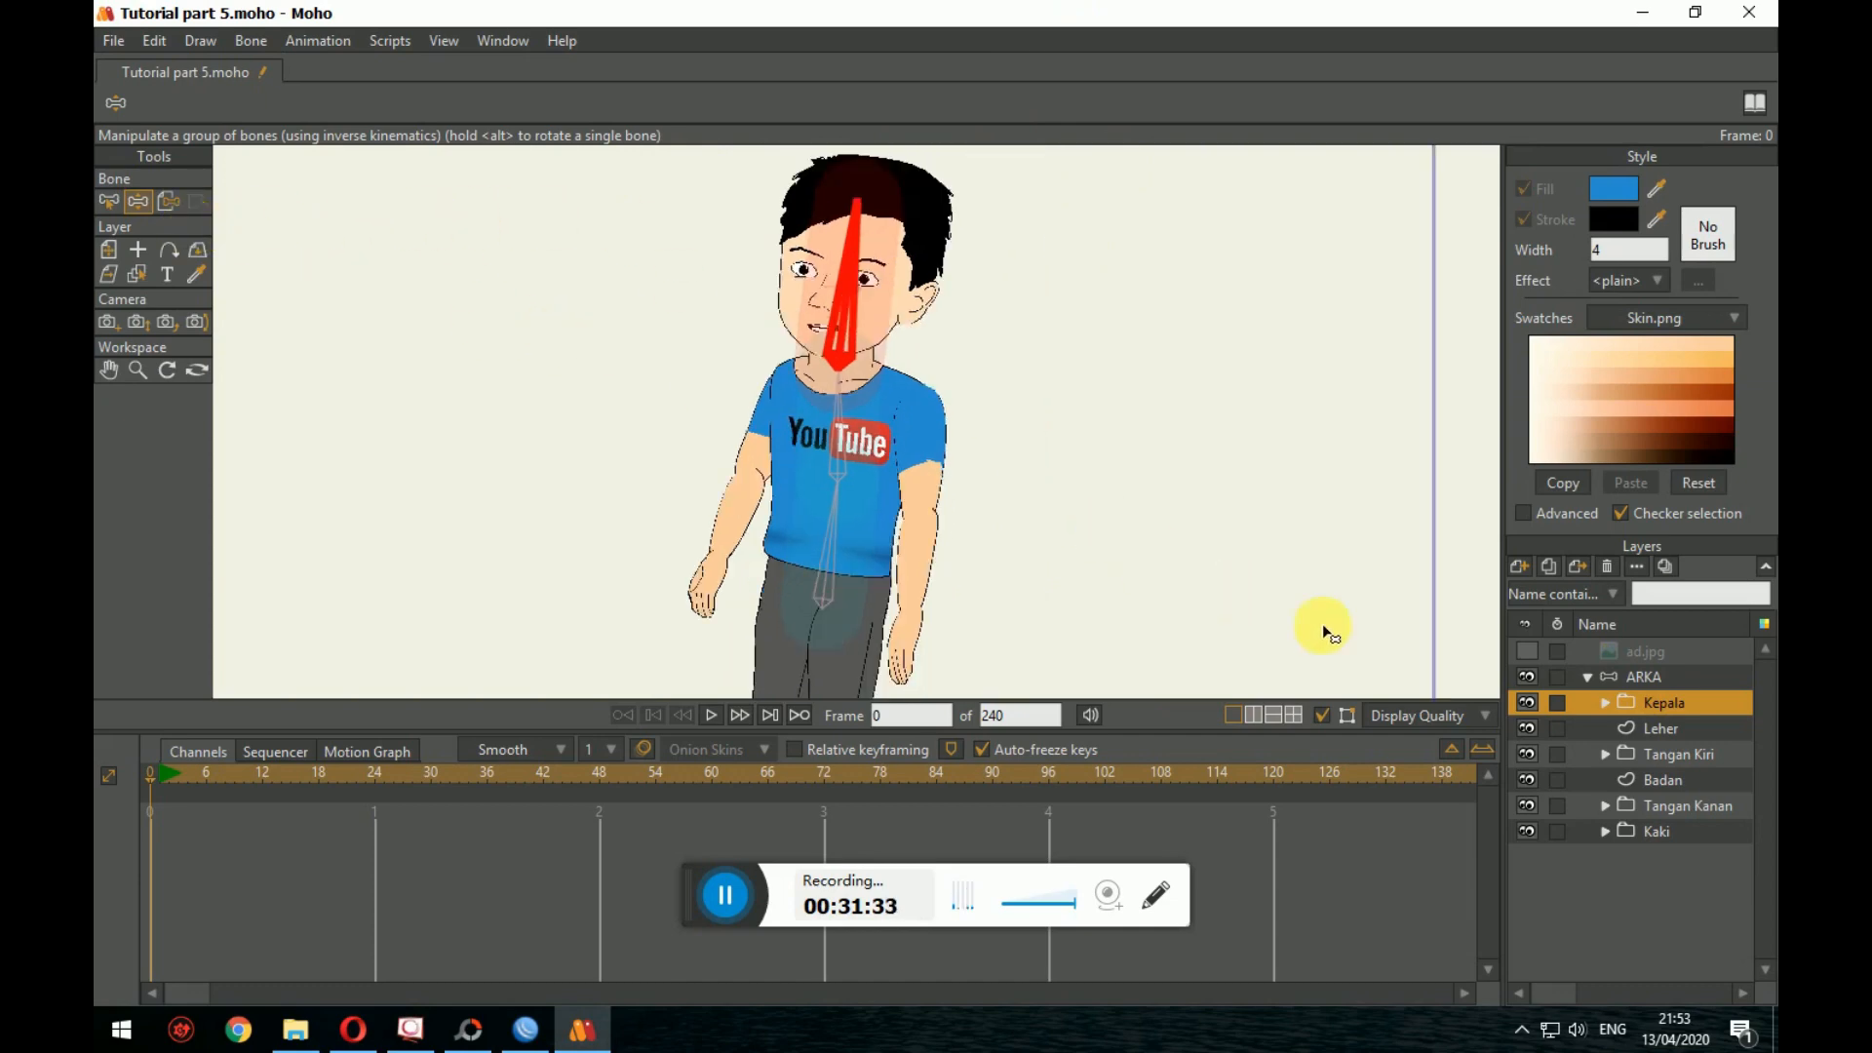
Step: Reduce the strength of the head bone on the ARKA layer to about 0.0273
{"action": "left_click", "coordinate": [1646, 681]}
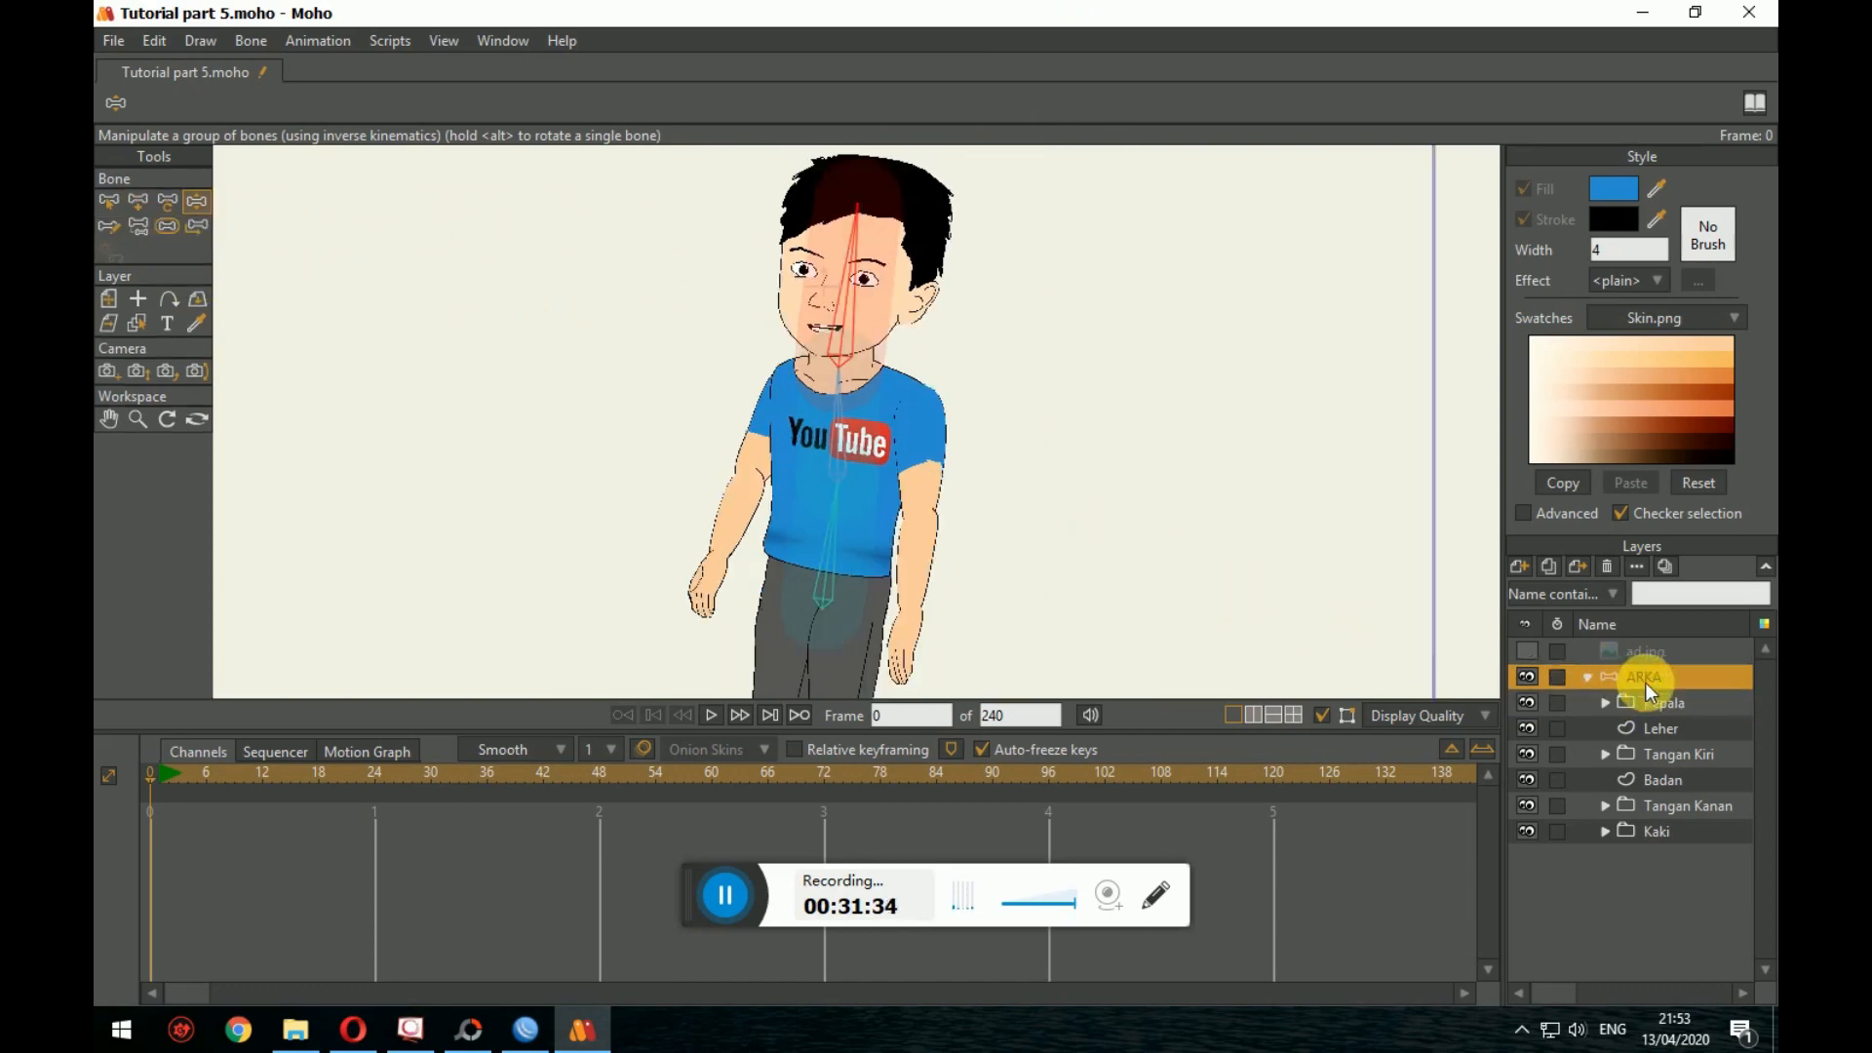
{"action": "left_click", "coordinate": [834, 343]}
{"action": "left_click", "coordinate": [836, 310]}
{"action": "left_click", "coordinate": [167, 226]}
{"action": "left_click", "coordinate": [853, 337]}
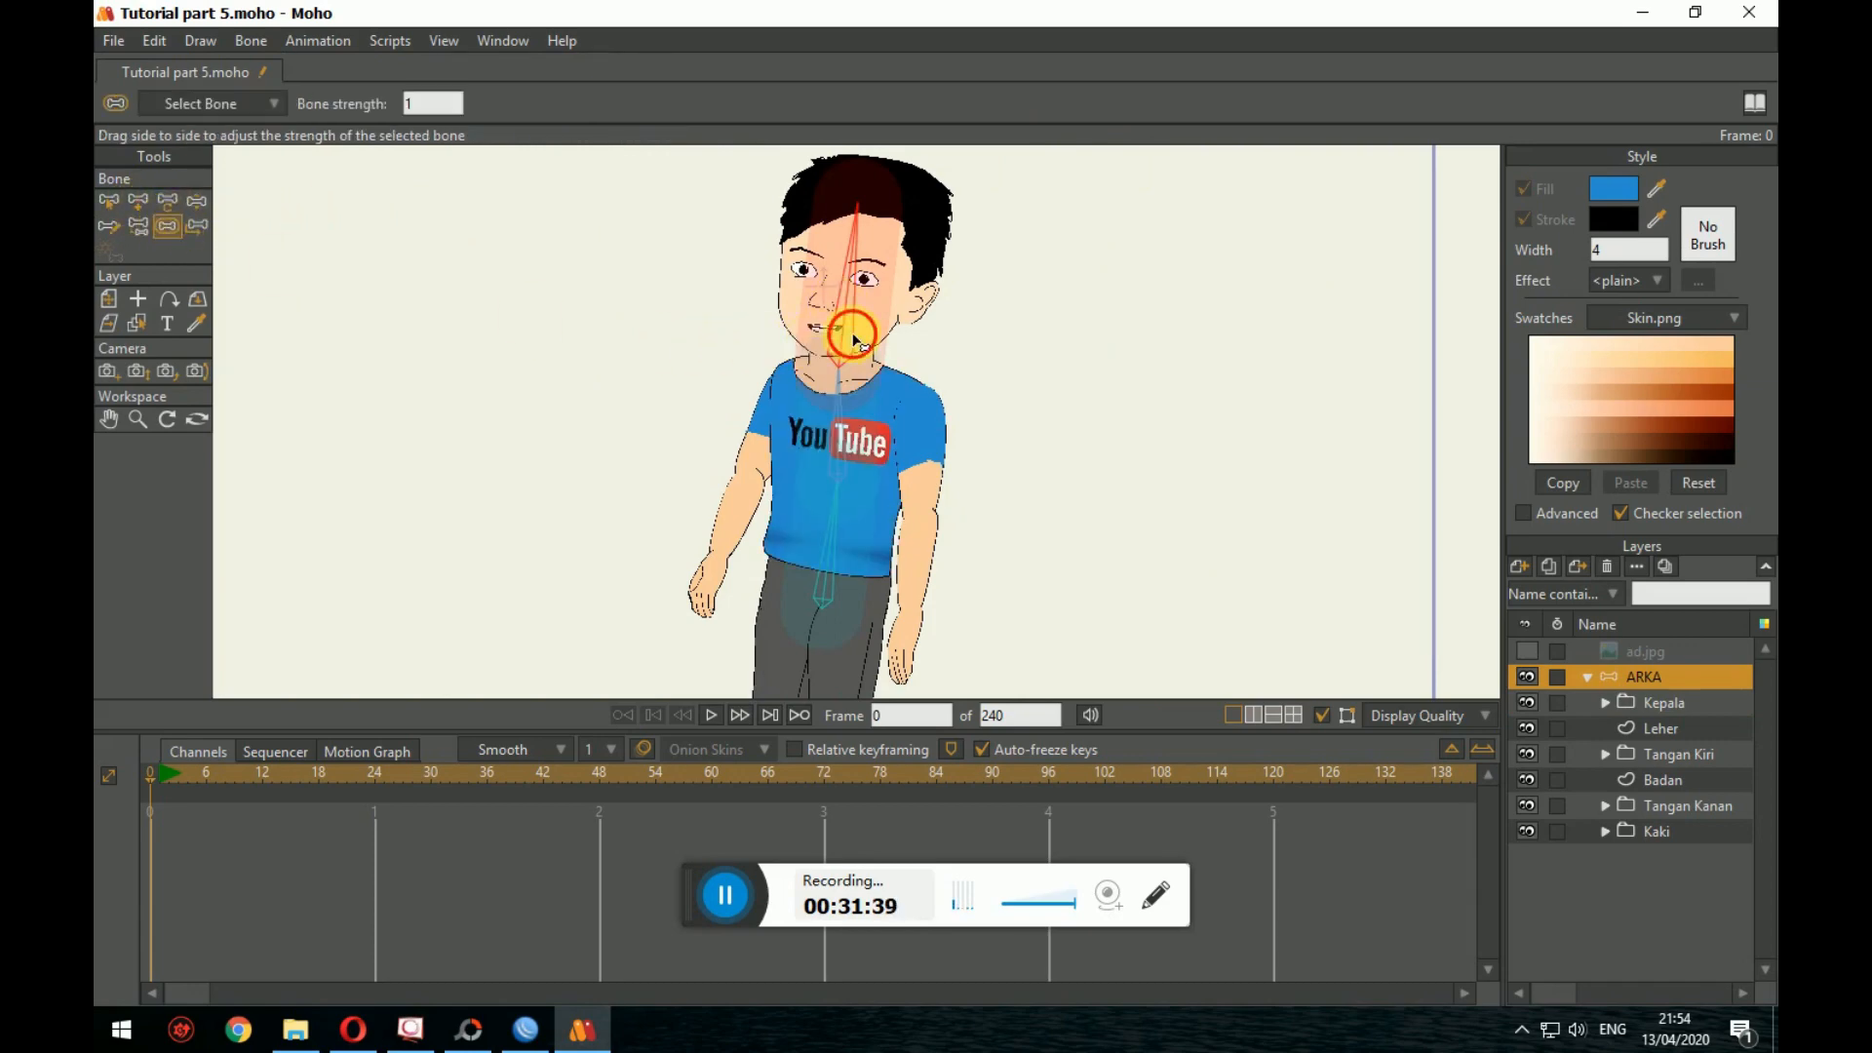
{"action": "left_click_drag", "start_coordinate": [849, 336], "coordinate": [419, 394]}
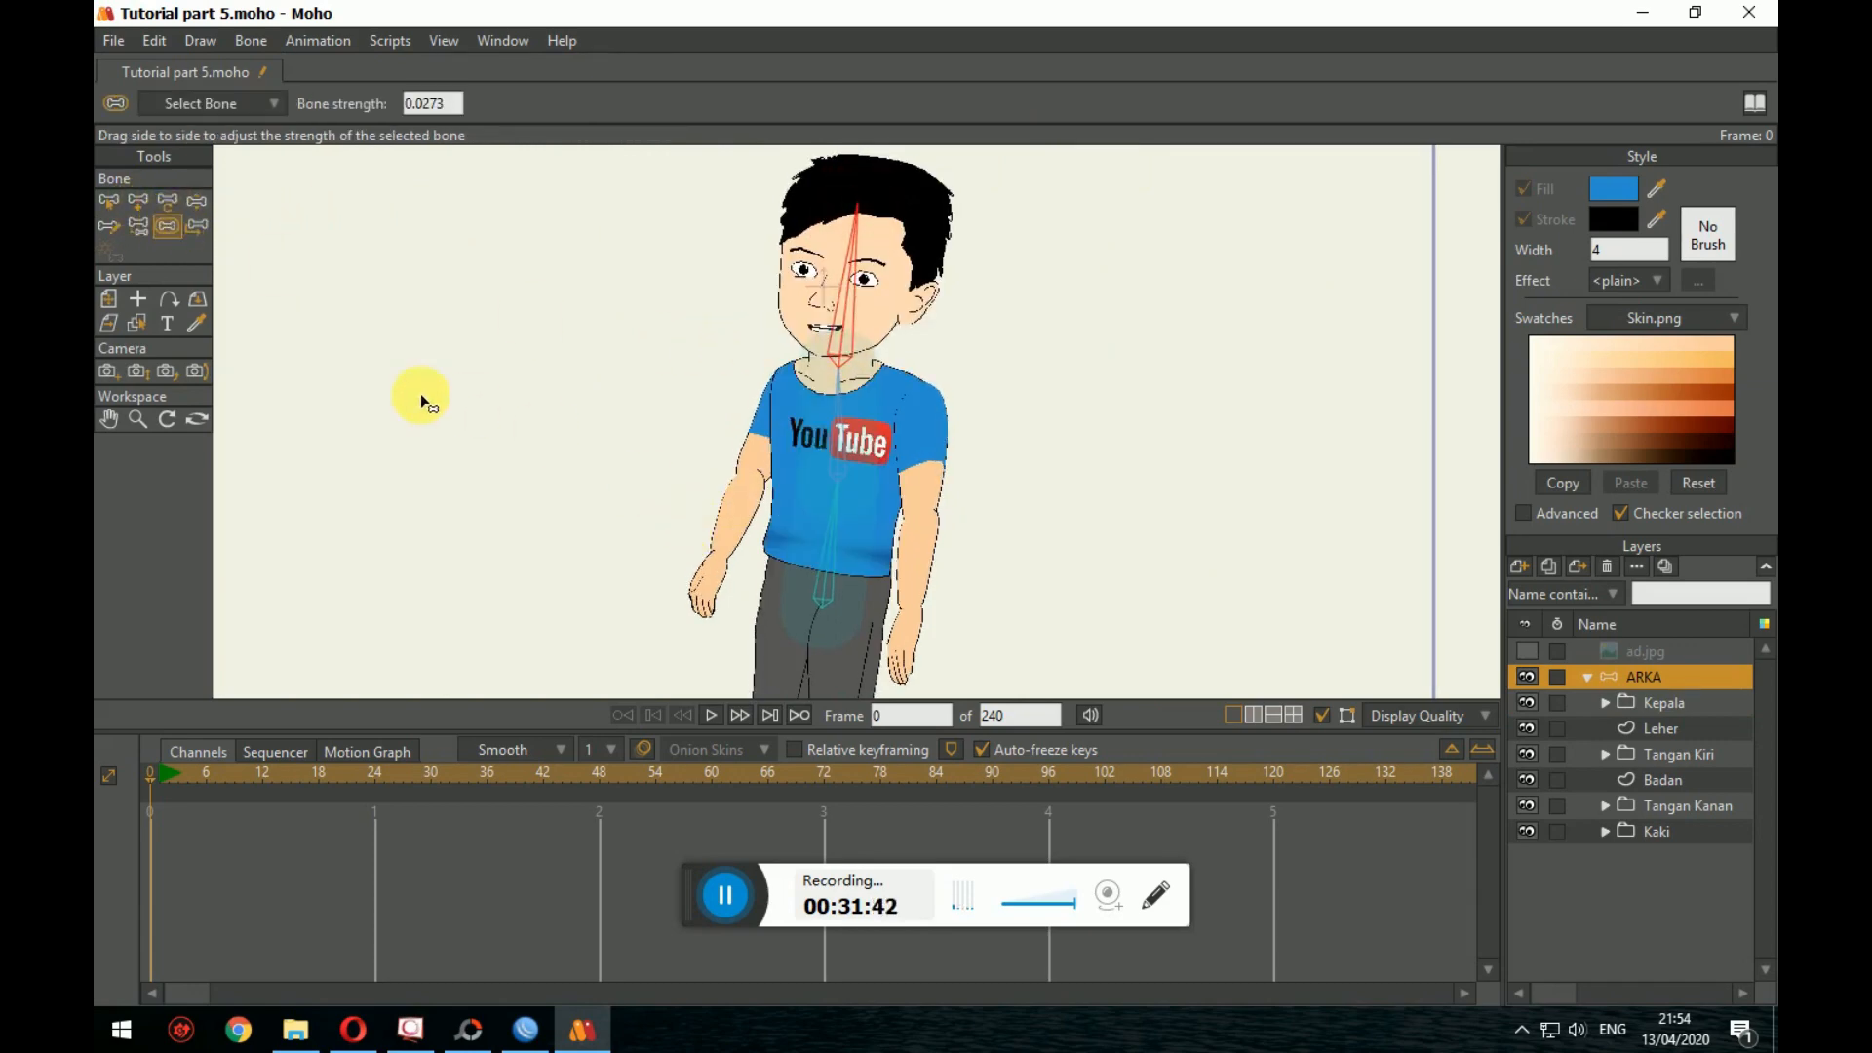
Step: Test the bone deformation again from the Kepala layer, swinging the head and spine with the reduced head bone strength
{"action": "left_click", "coordinate": [1707, 698]}
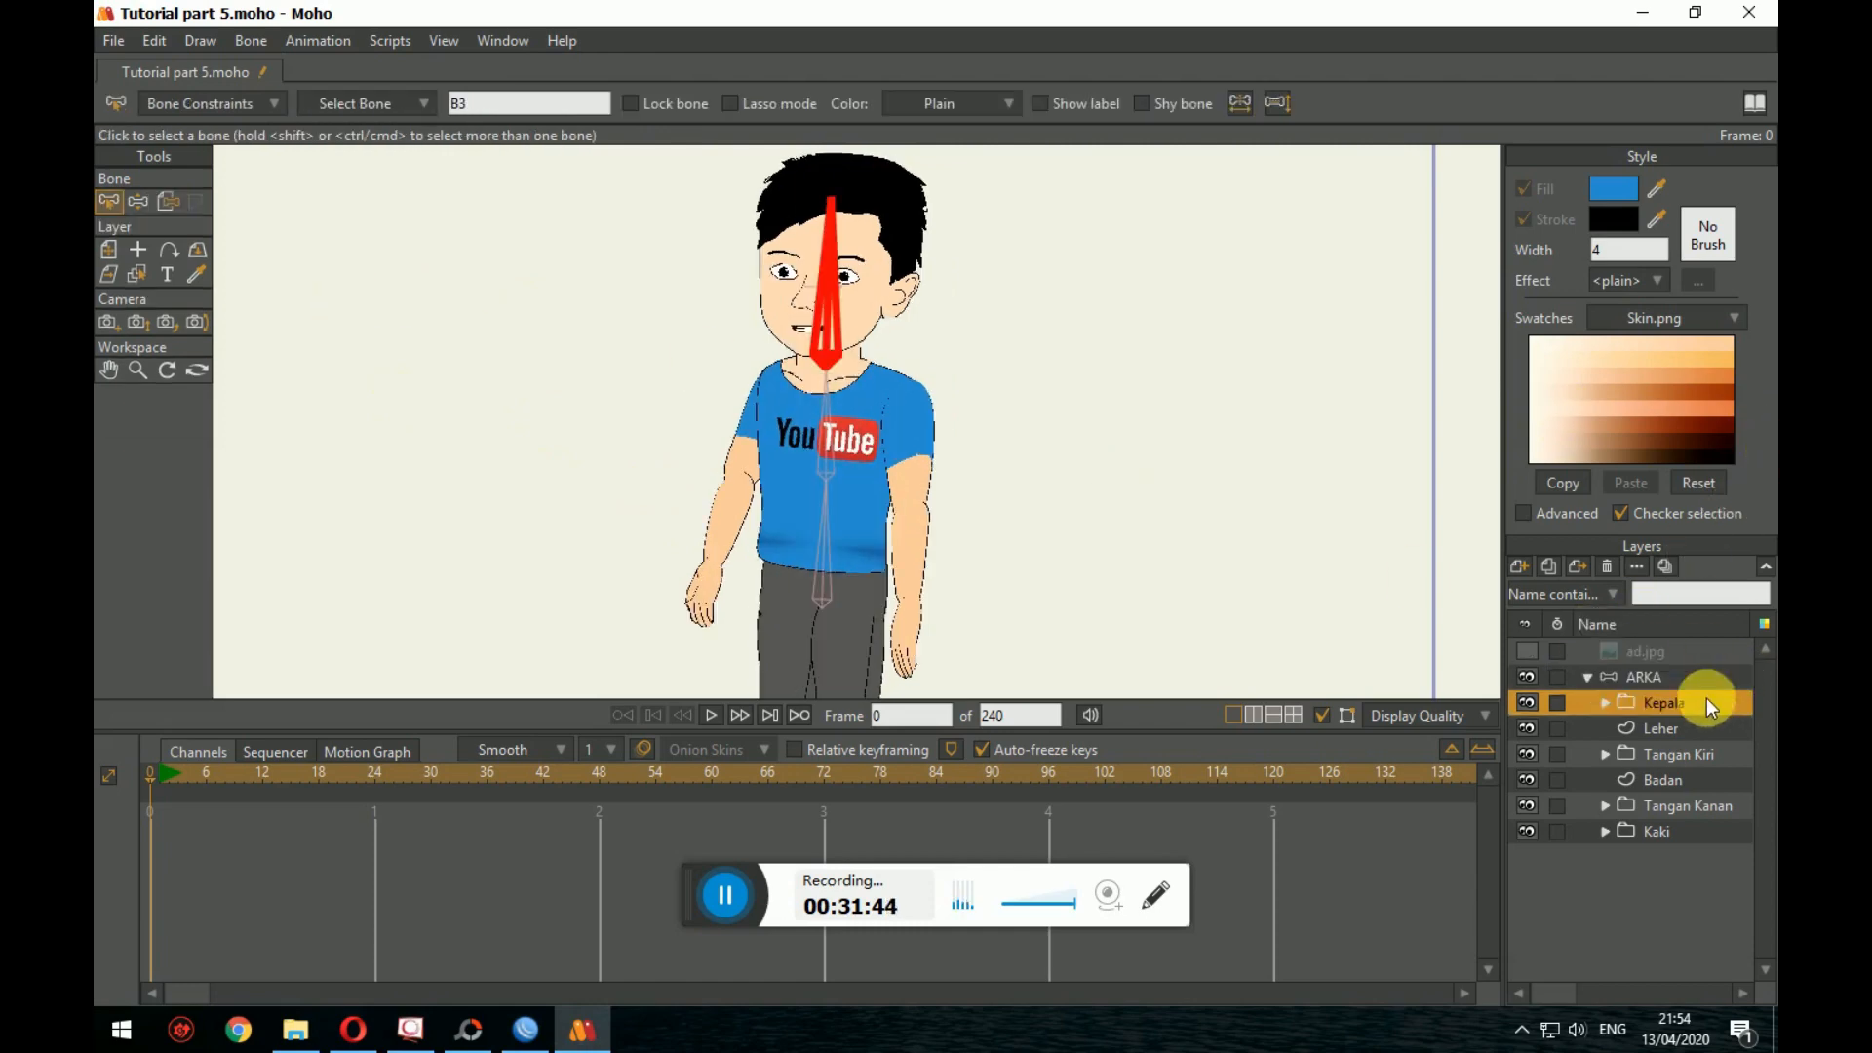
{"action": "left_click", "coordinate": [141, 201]}
{"action": "left_click_drag", "start_coordinate": [708, 257], "coordinate": [1019, 293]}
{"action": "scroll", "coordinate": [1082, 390], "scroll_direction": "down", "scroll_amount": 3}
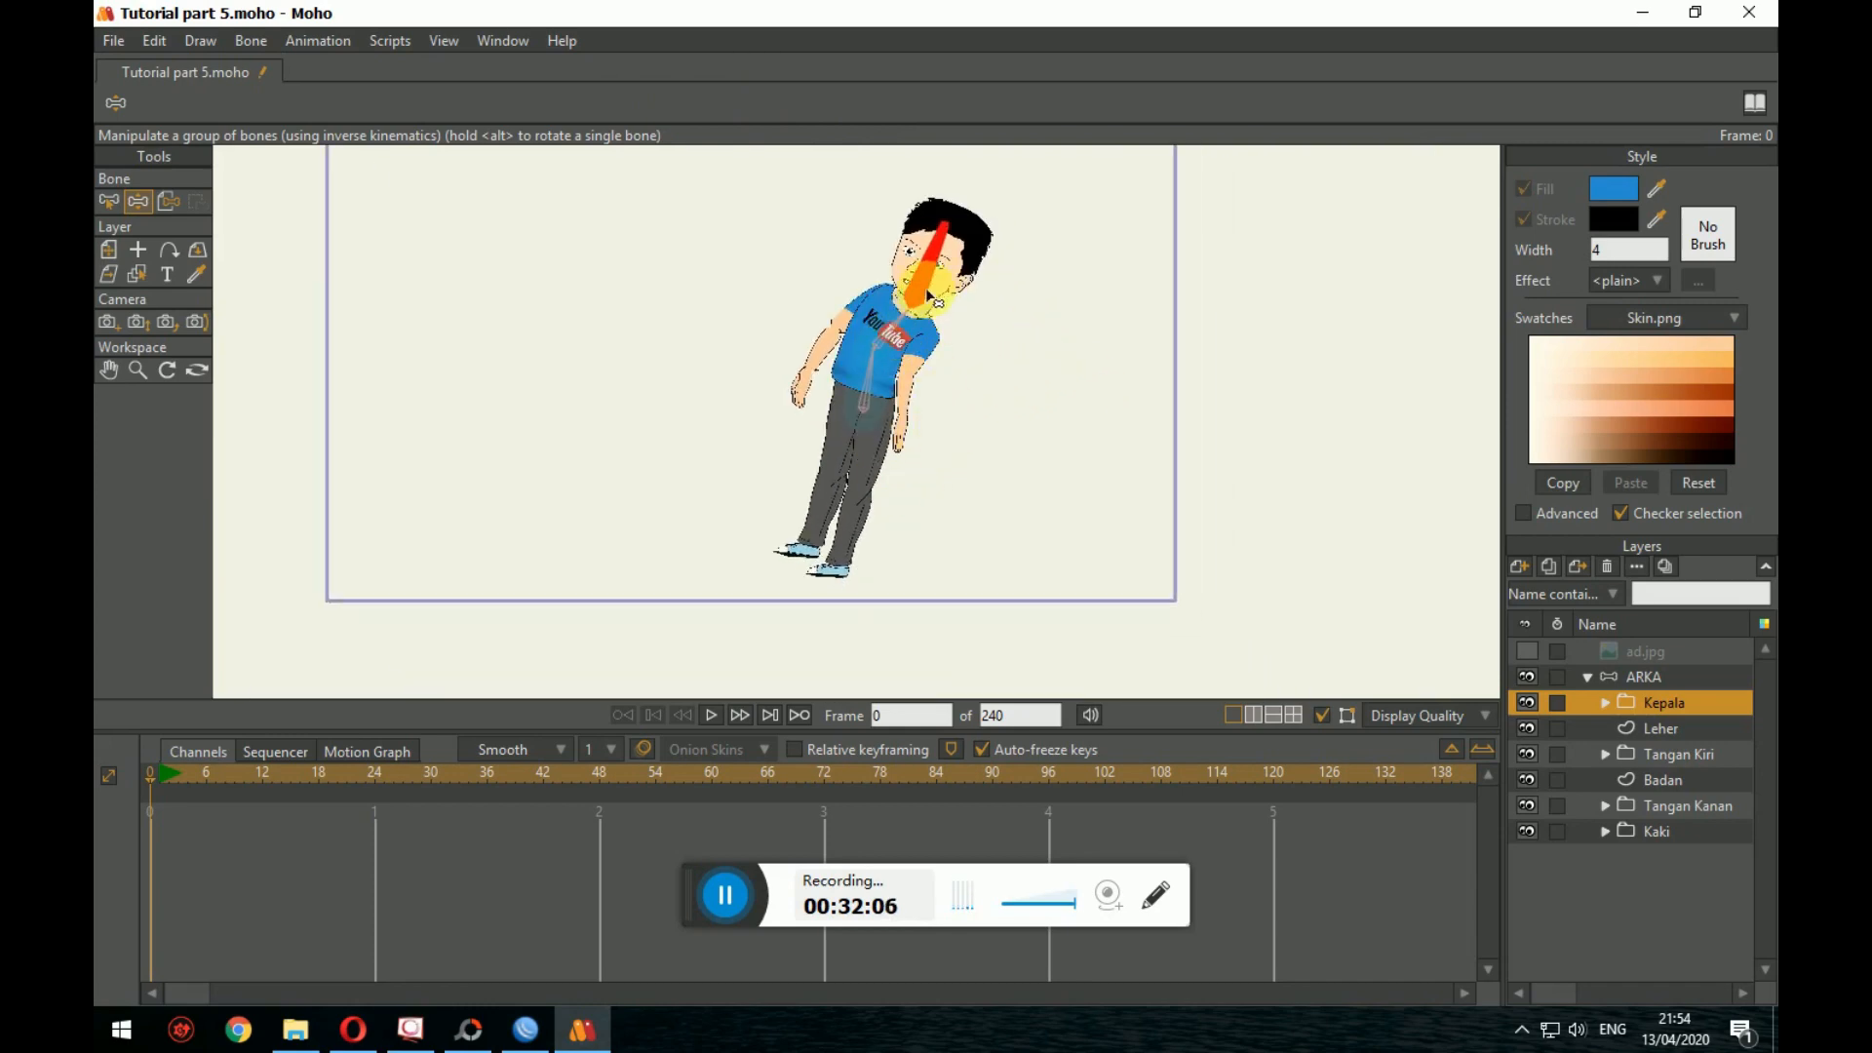
Step: Make the ARKA bone layer active with the Select Bone tool
{"action": "left_click", "coordinate": [1659, 688]}
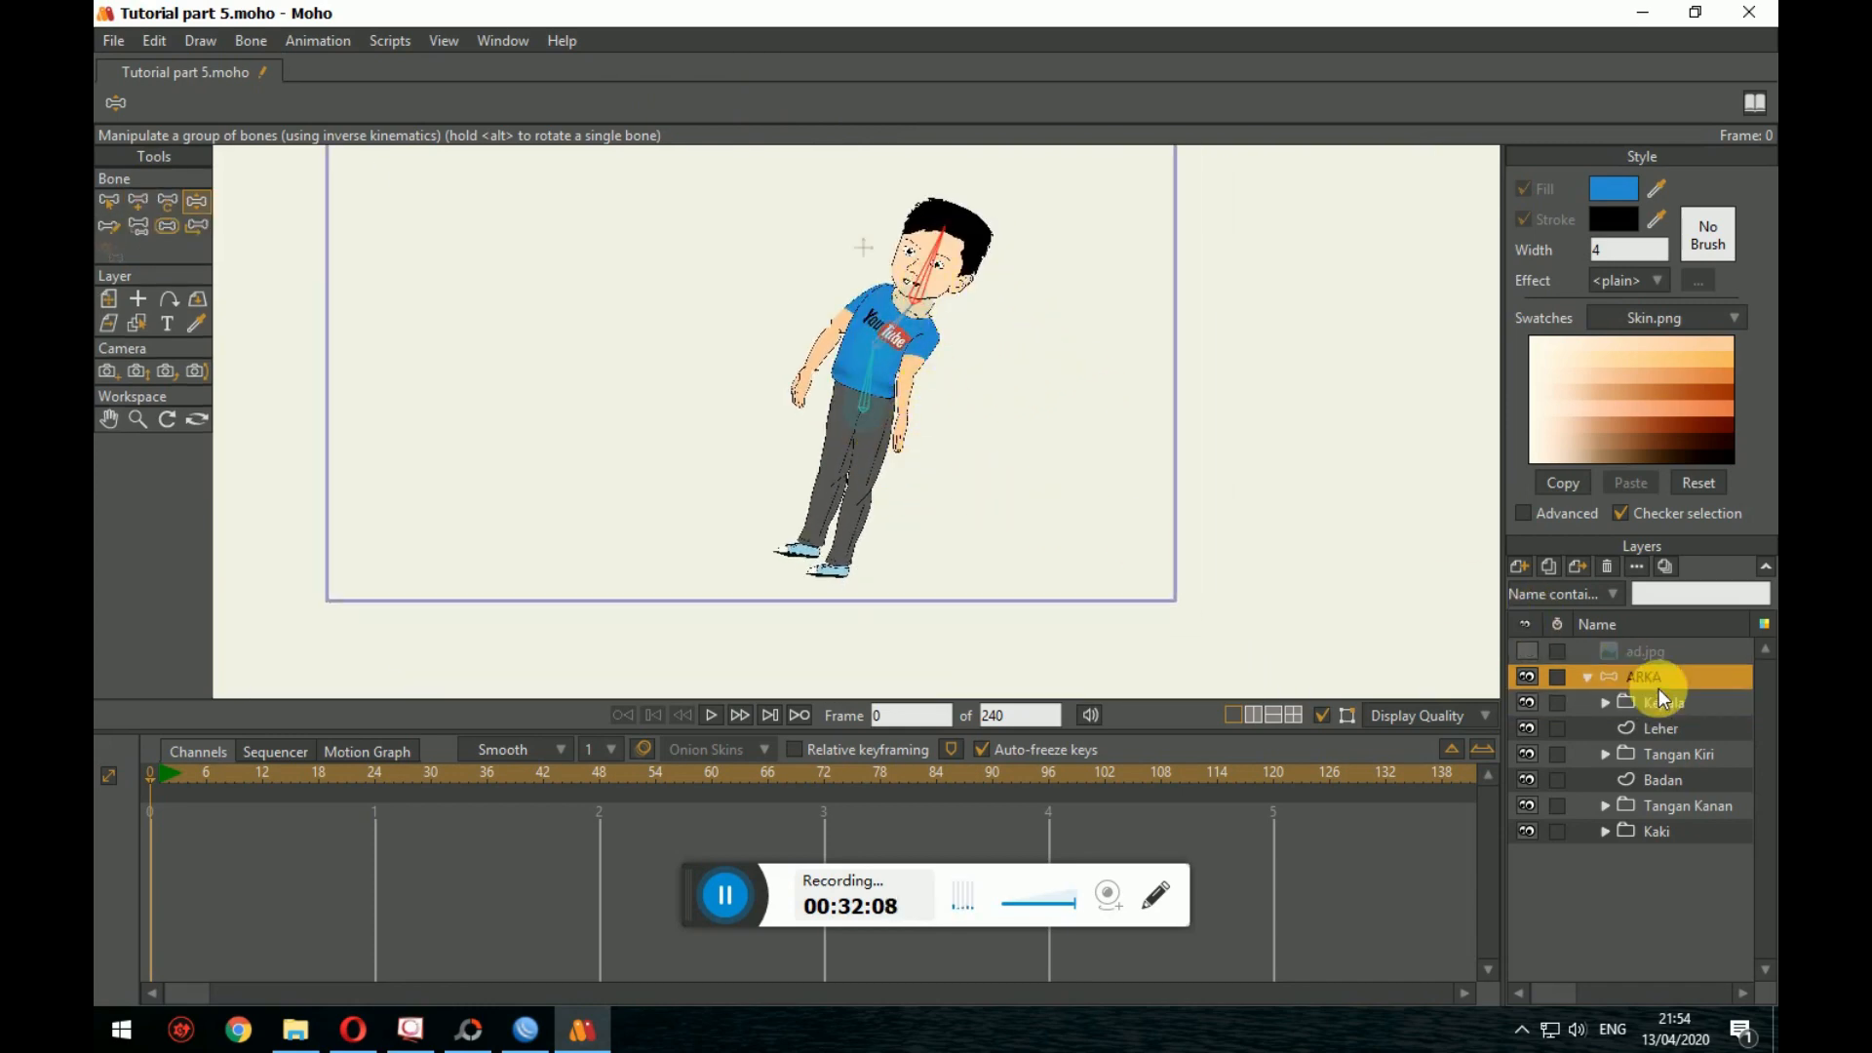
{"action": "left_click", "coordinate": [1665, 696]}
{"action": "left_click", "coordinate": [1664, 677]}
{"action": "left_click", "coordinate": [109, 201]}
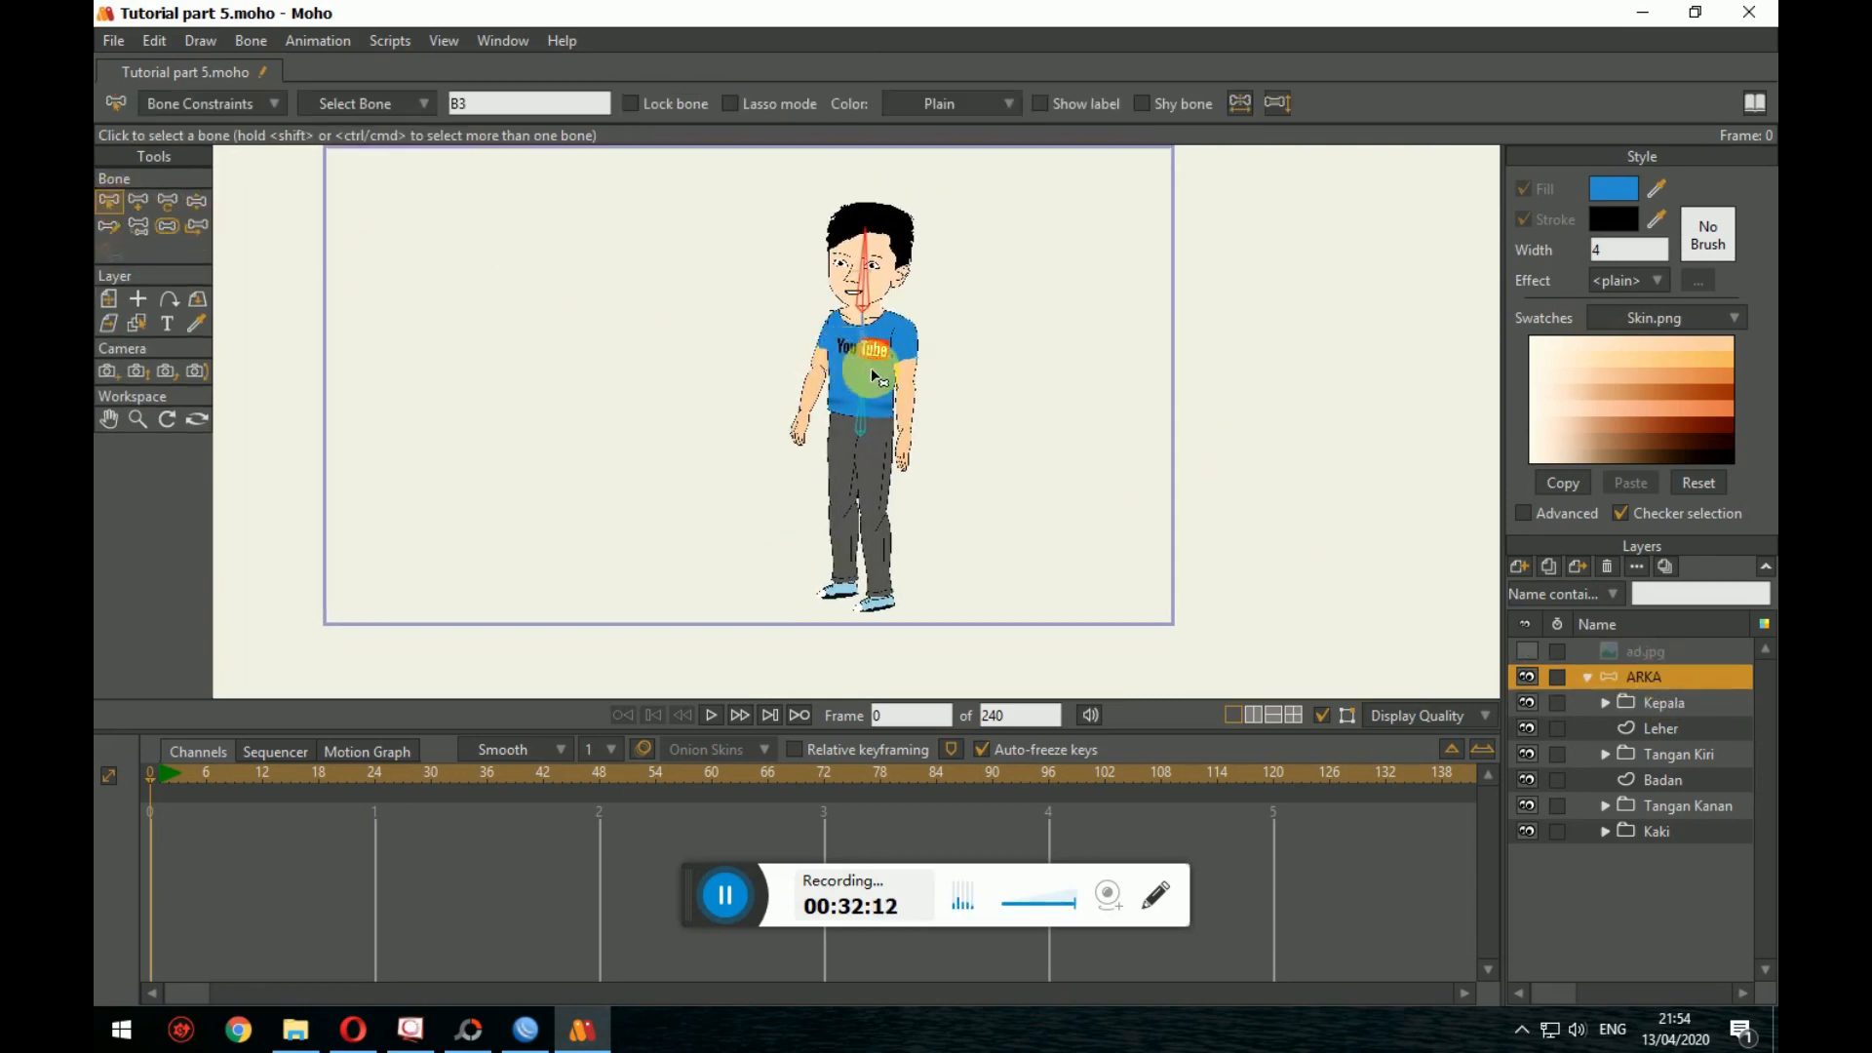
{"action": "scroll", "coordinate": [878, 254], "scroll_direction": "up", "scroll_amount": 3}
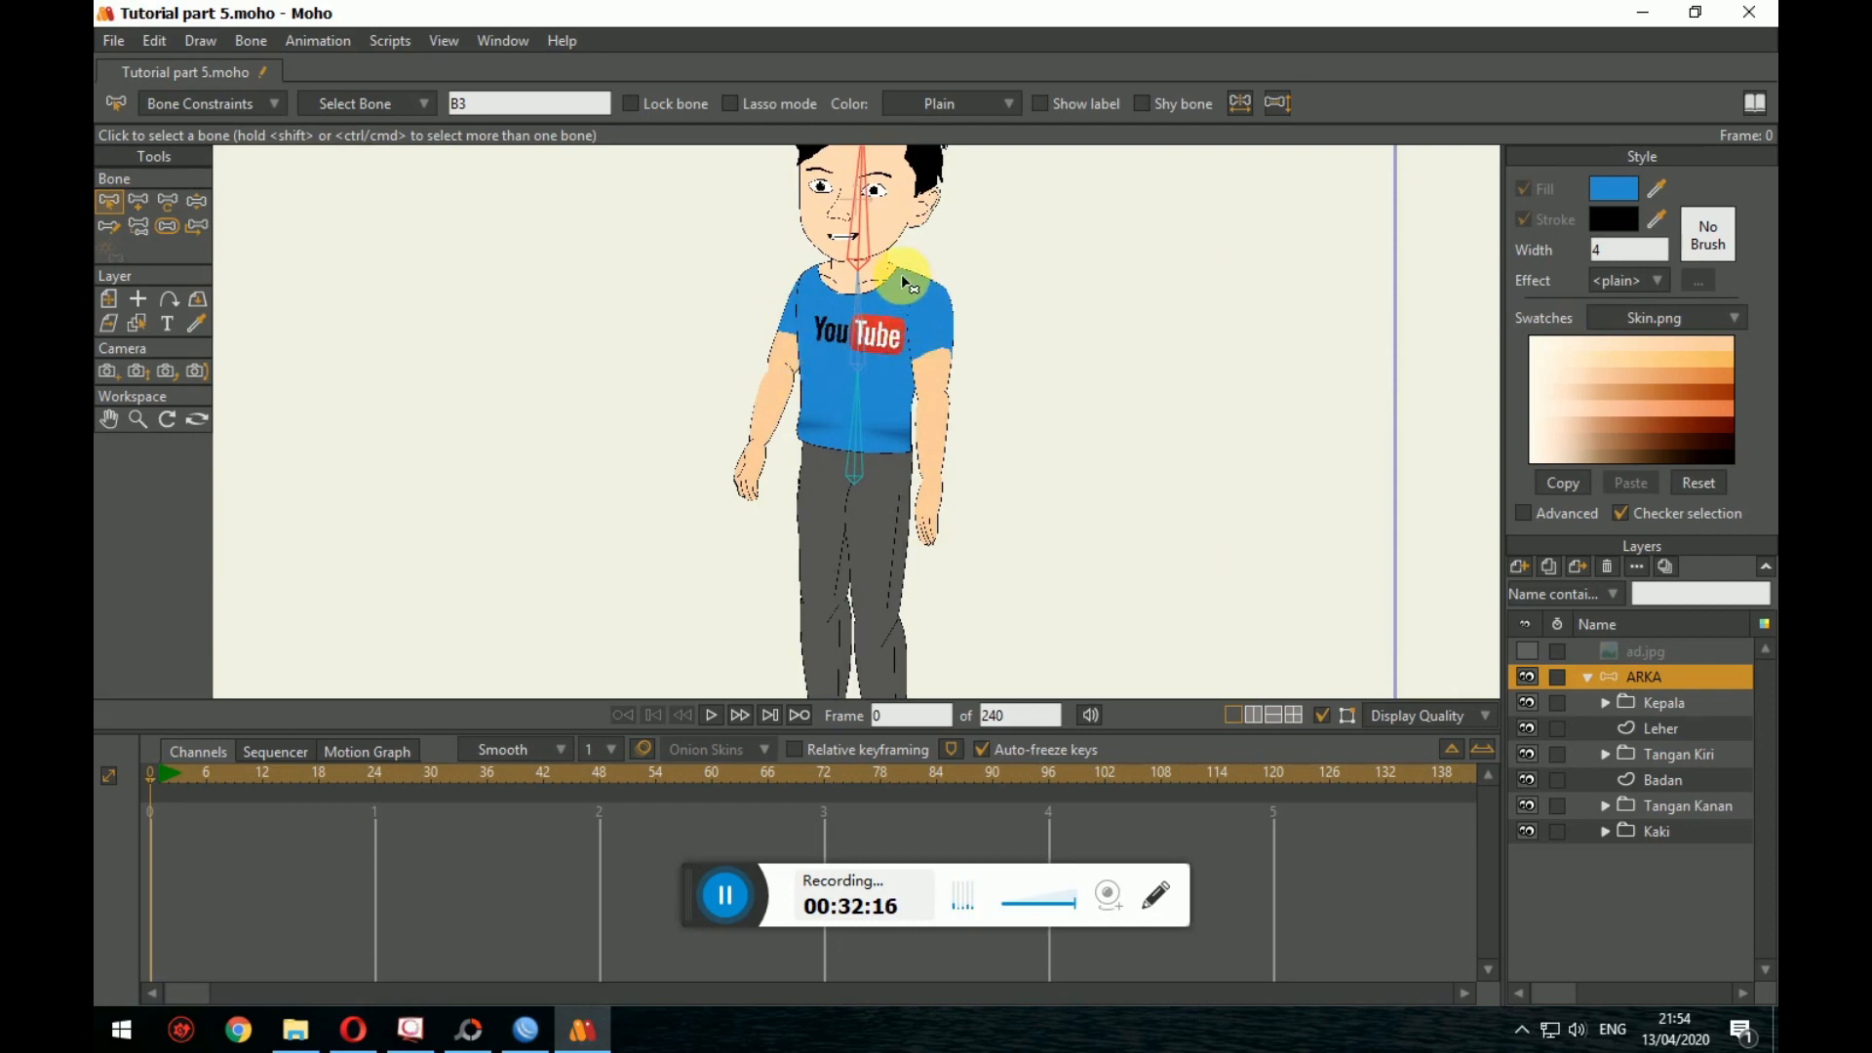
{"action": "scroll", "coordinate": [928, 327], "scroll_direction": "down", "scroll_amount": 1}
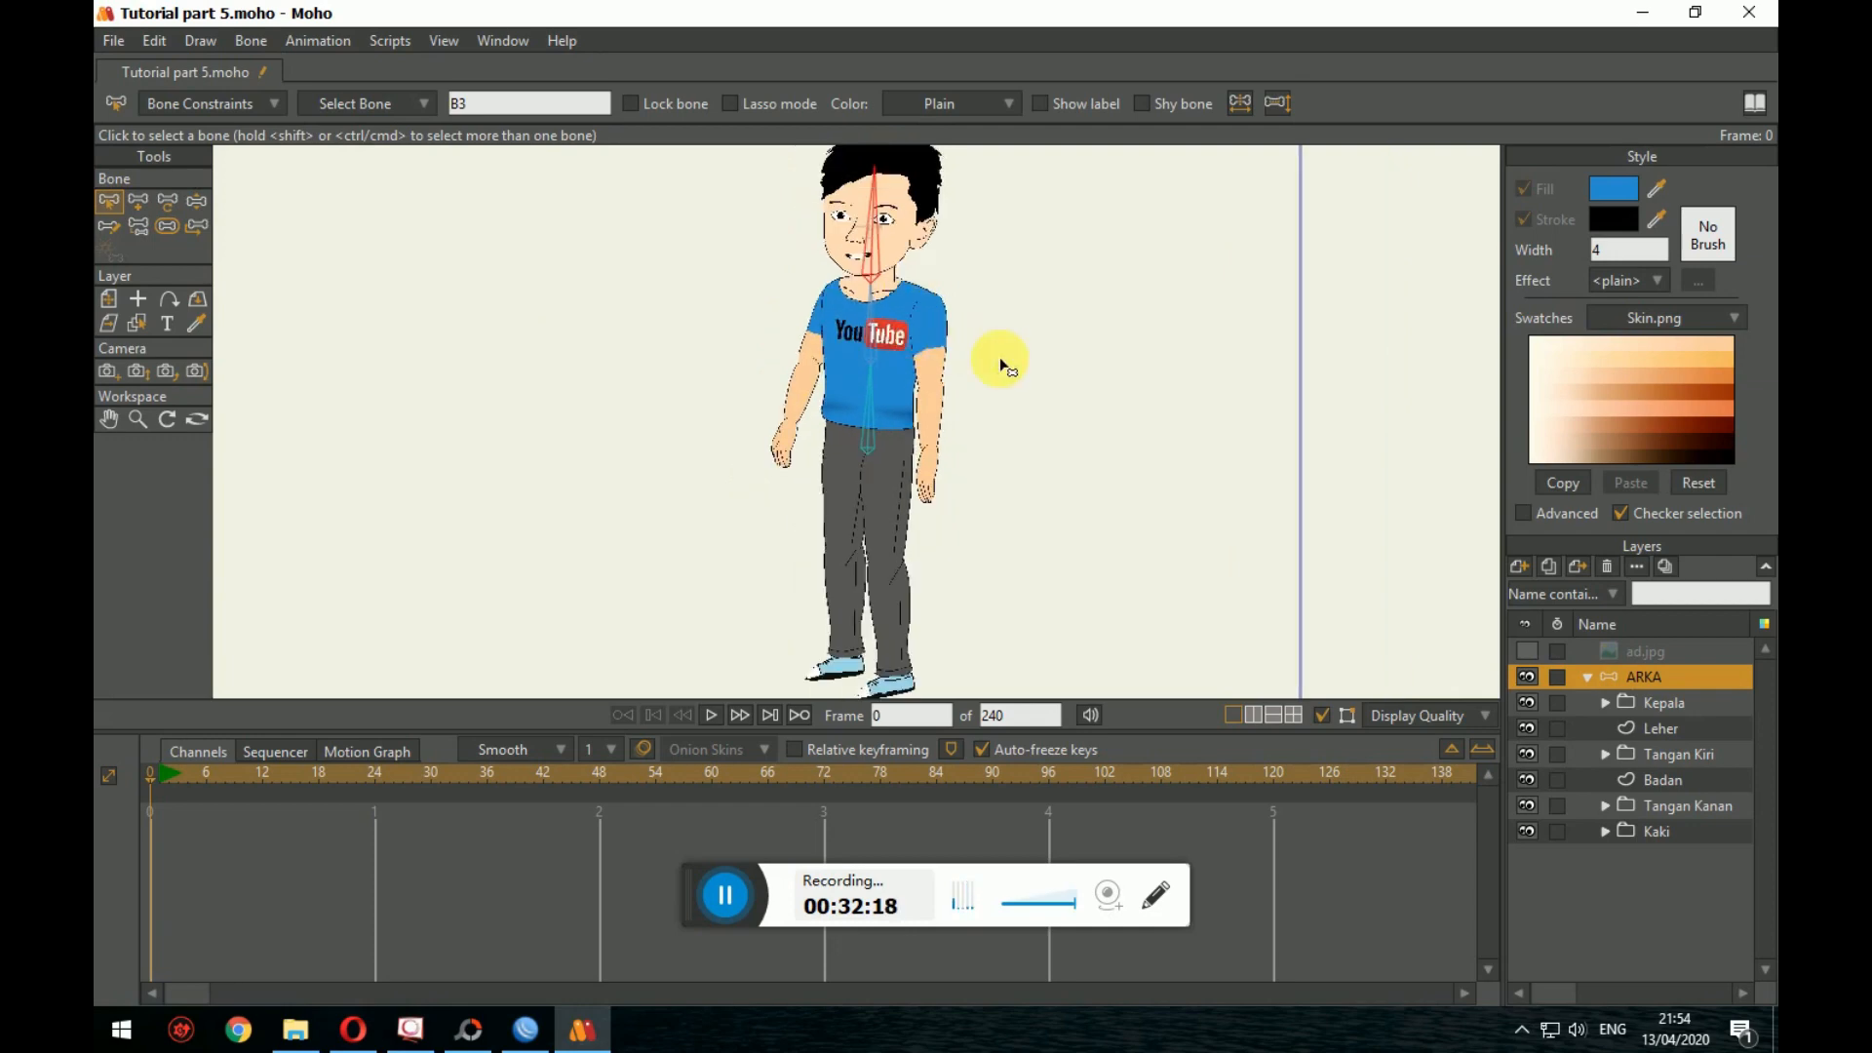
{"action": "left_click_drag", "start_coordinate": [1004, 364], "coordinate": [1160, 438]}
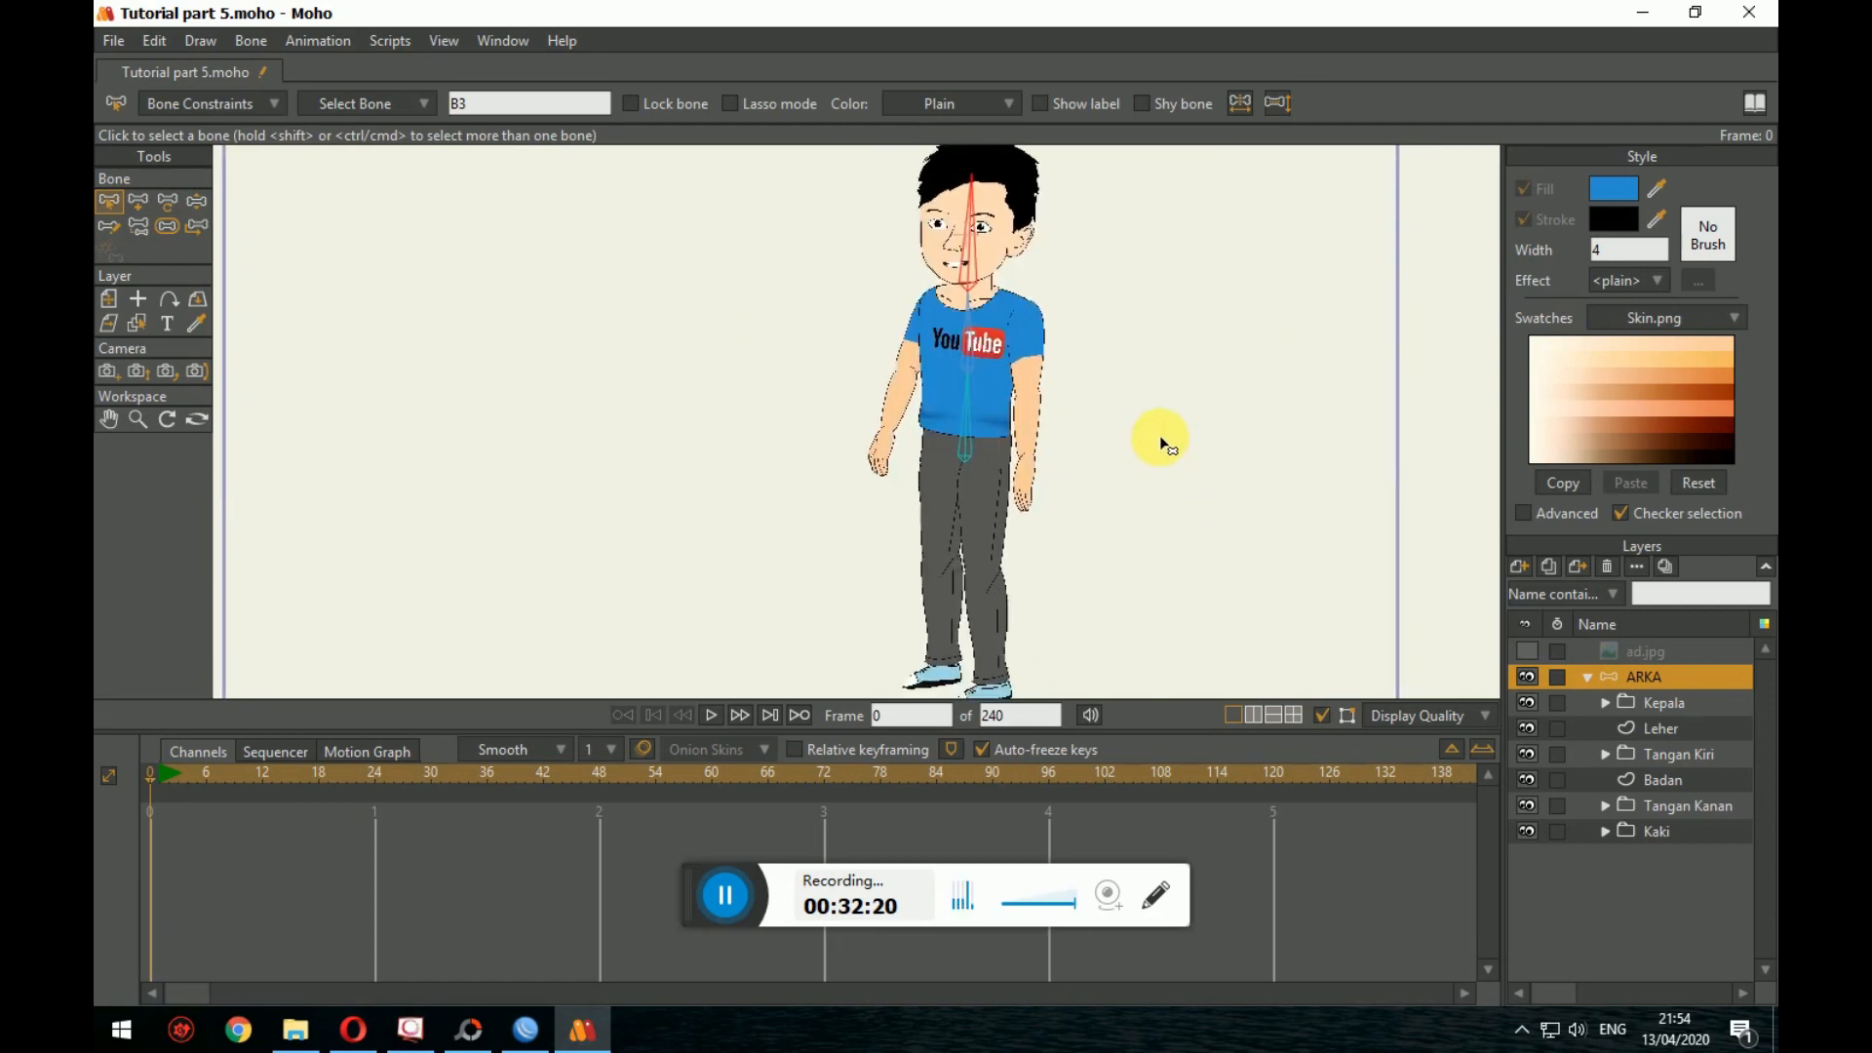
{"action": "scroll", "coordinate": [1160, 438], "scroll_direction": "down", "scroll_amount": 1}
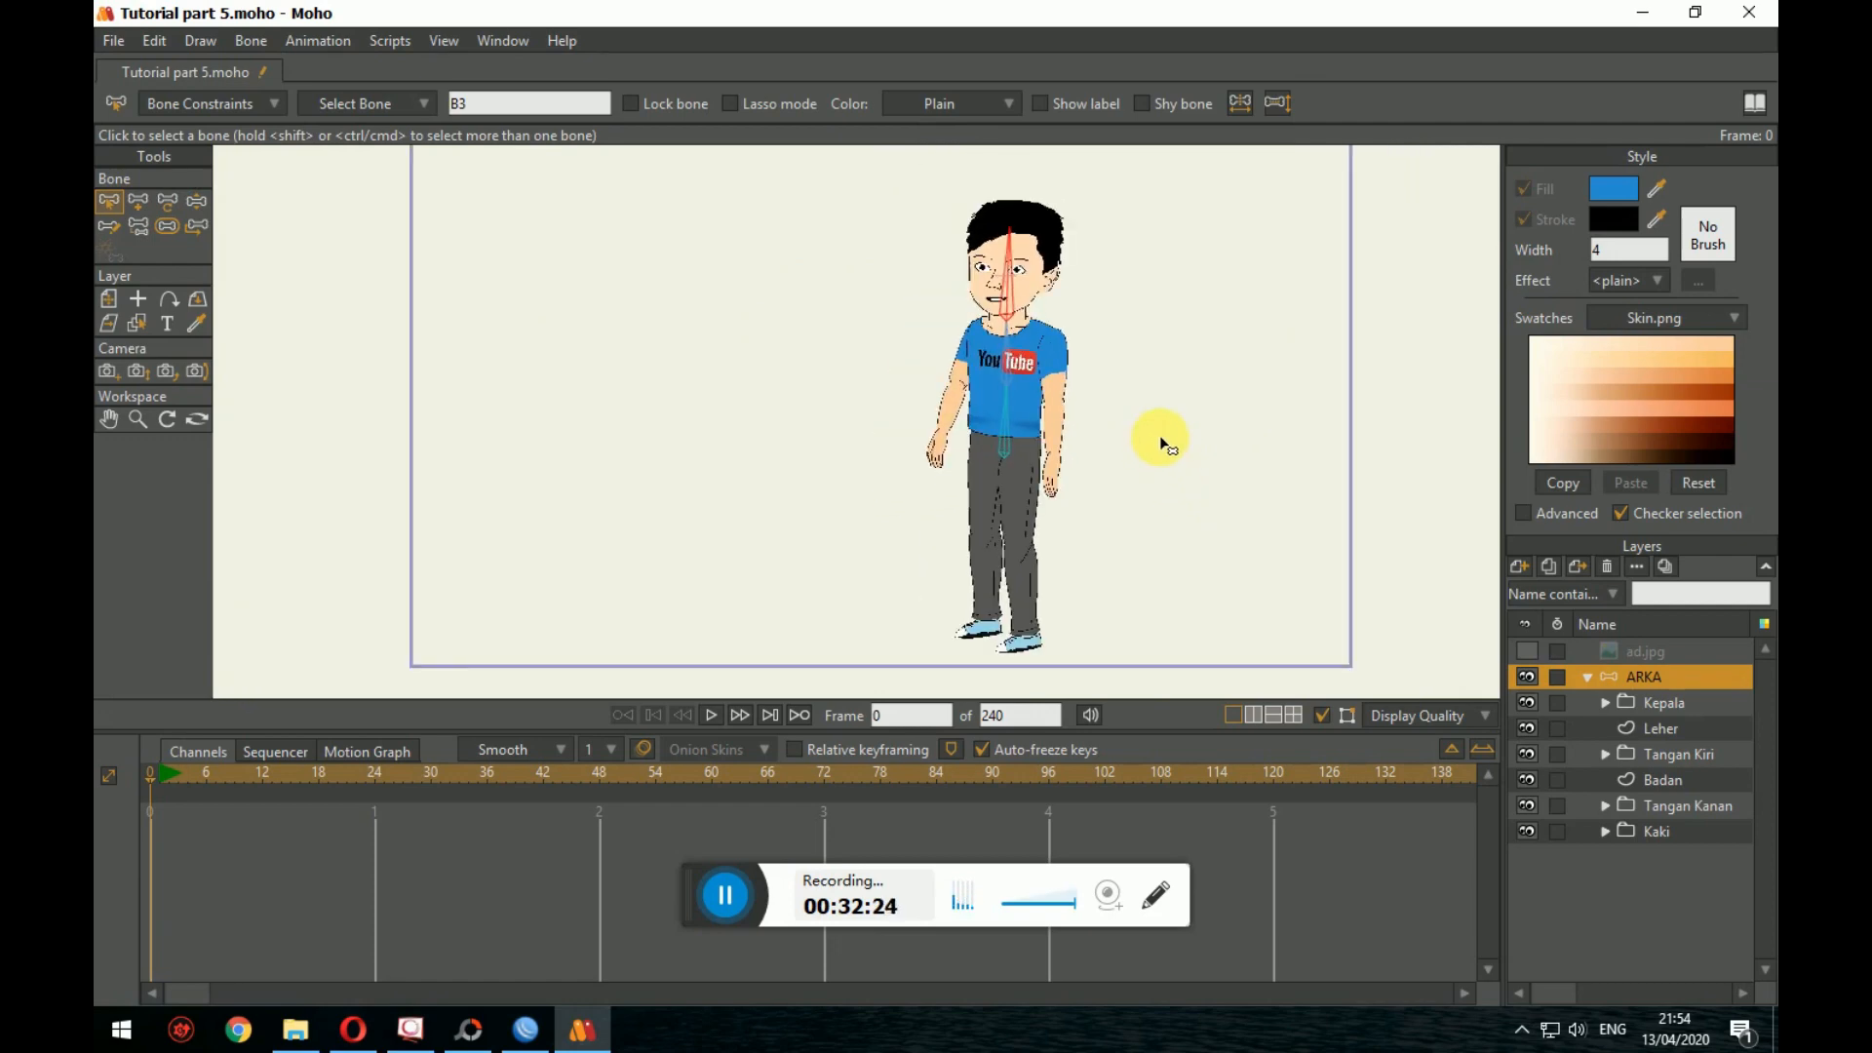
{"action": "scroll", "coordinate": [1176, 475], "scroll_direction": "up", "scroll_amount": 1}
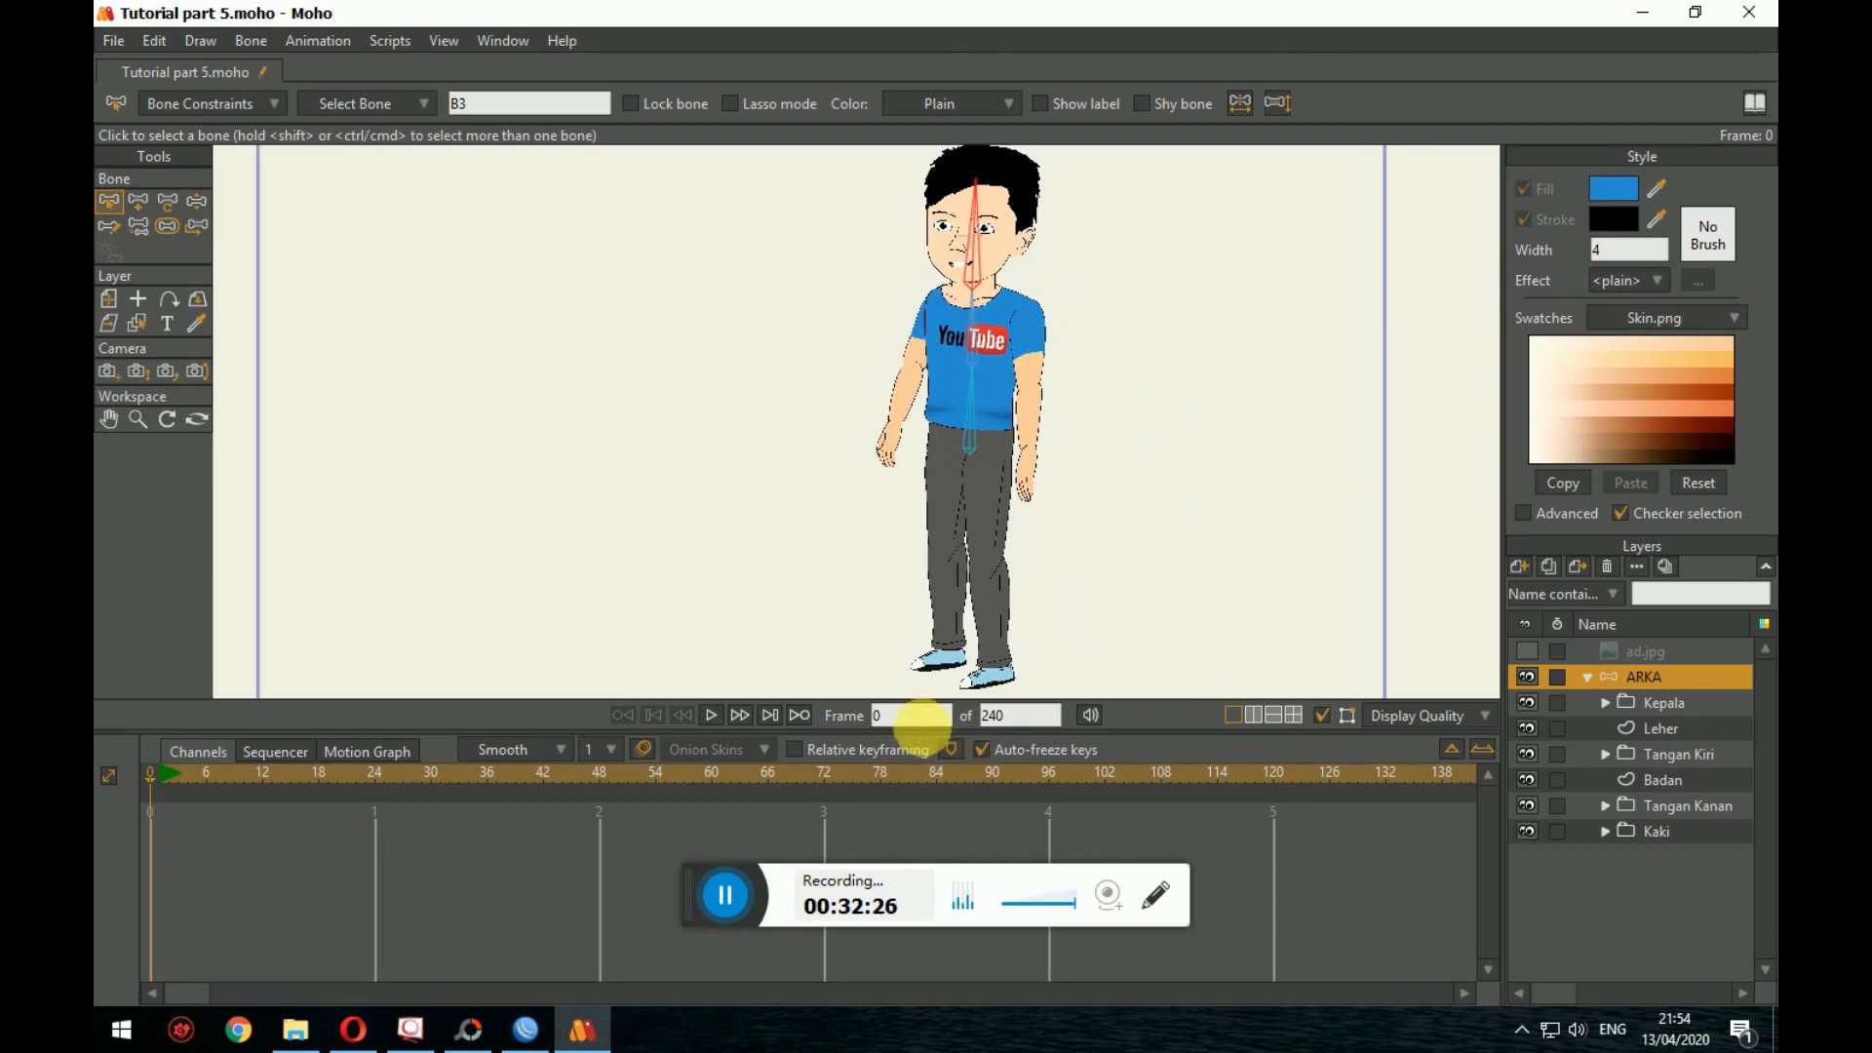